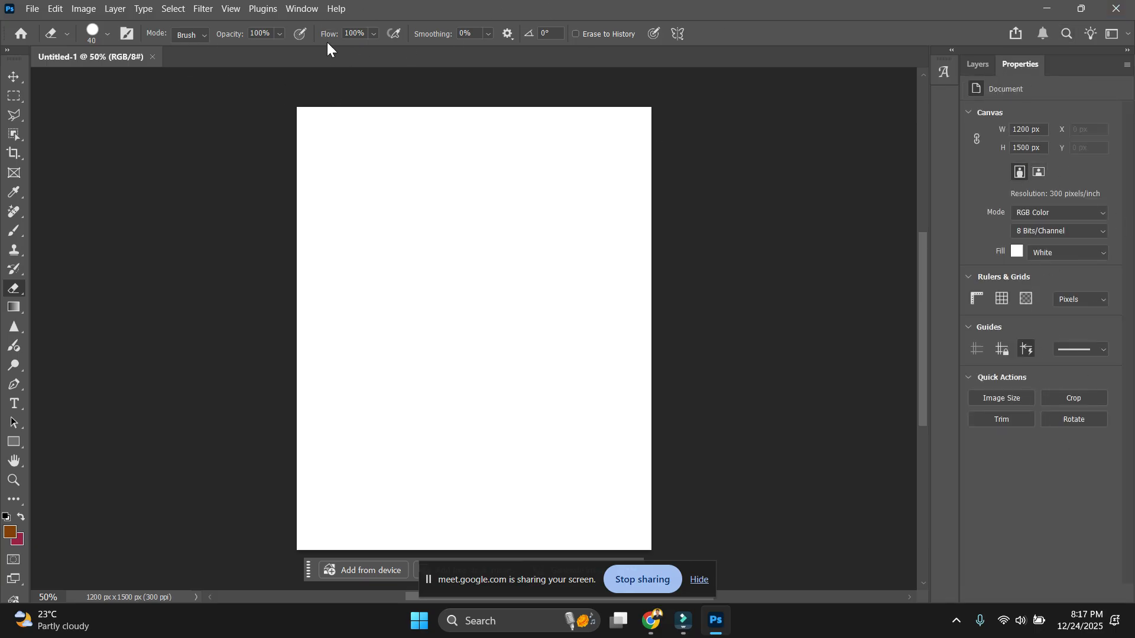
Try the Type, Eraser and Frame tools, then bring up the Rectangle tool's flyout of shape tools.
{"action": "left_click", "coordinate": [14, 404]}
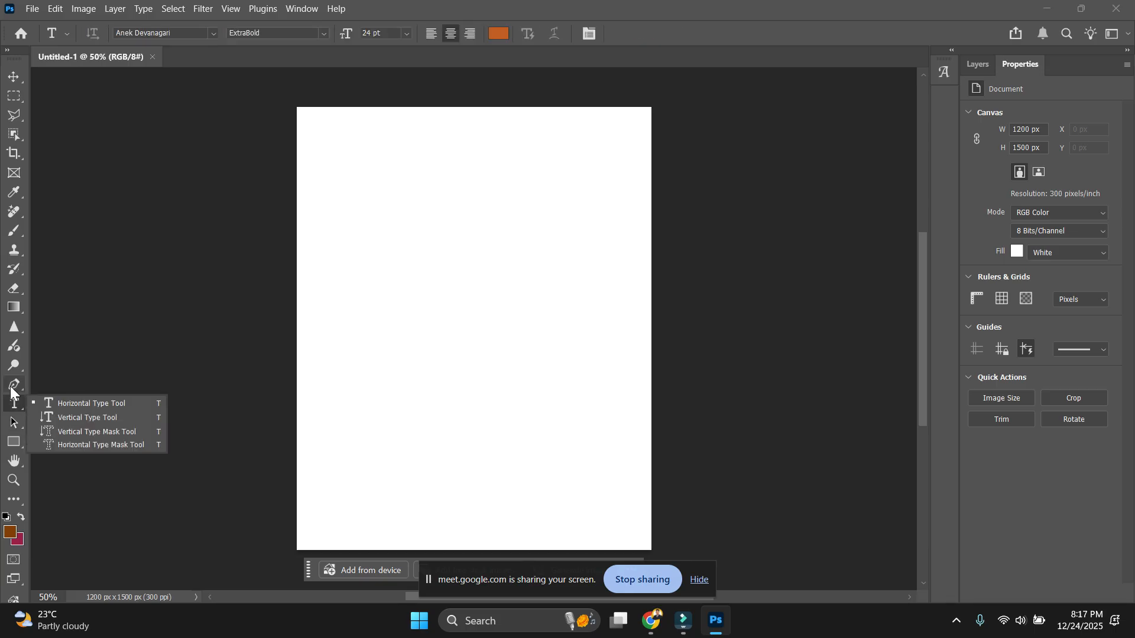
{"action": "left_click", "coordinate": [12, 388]}
{"action": "left_click", "coordinate": [14, 288]}
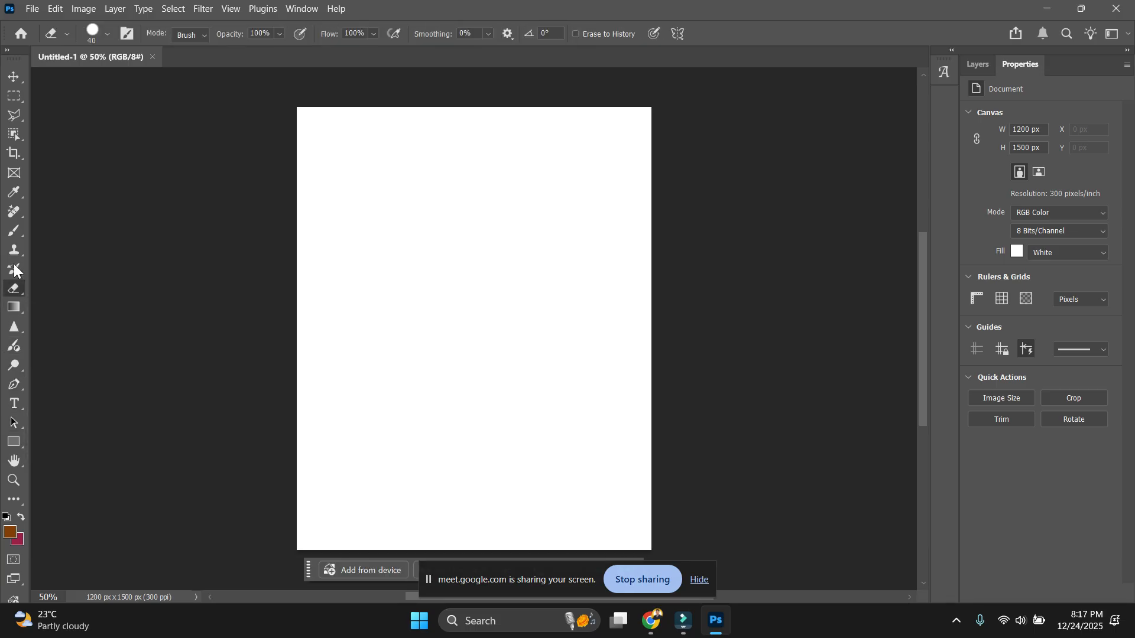
{"action": "key", "text": "k"}
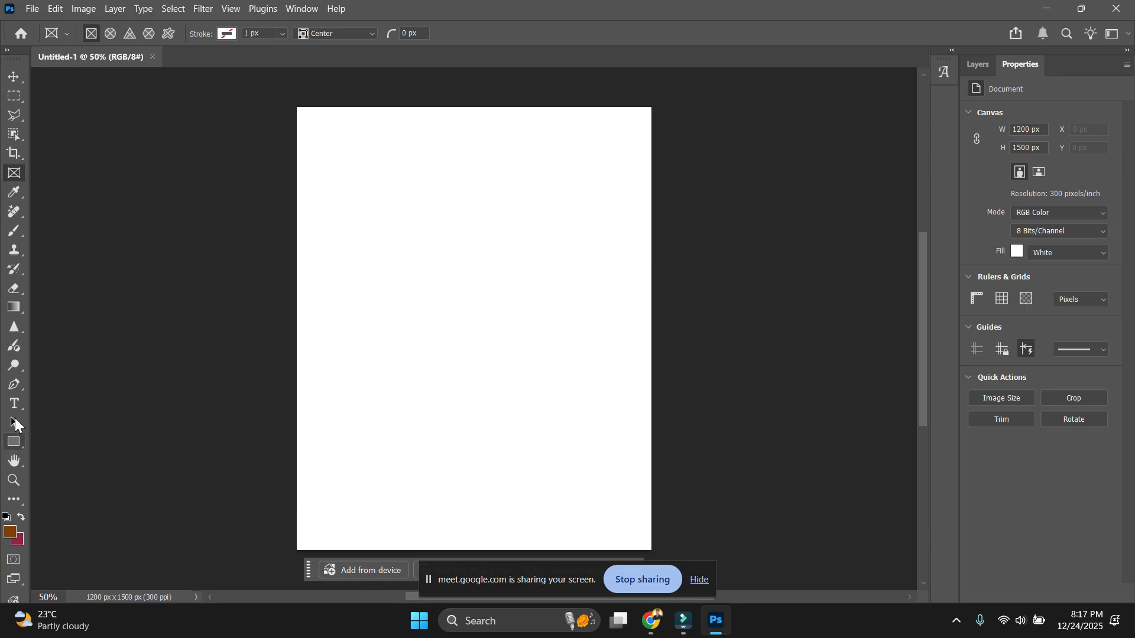
{"action": "left_click", "coordinate": [14, 442]}
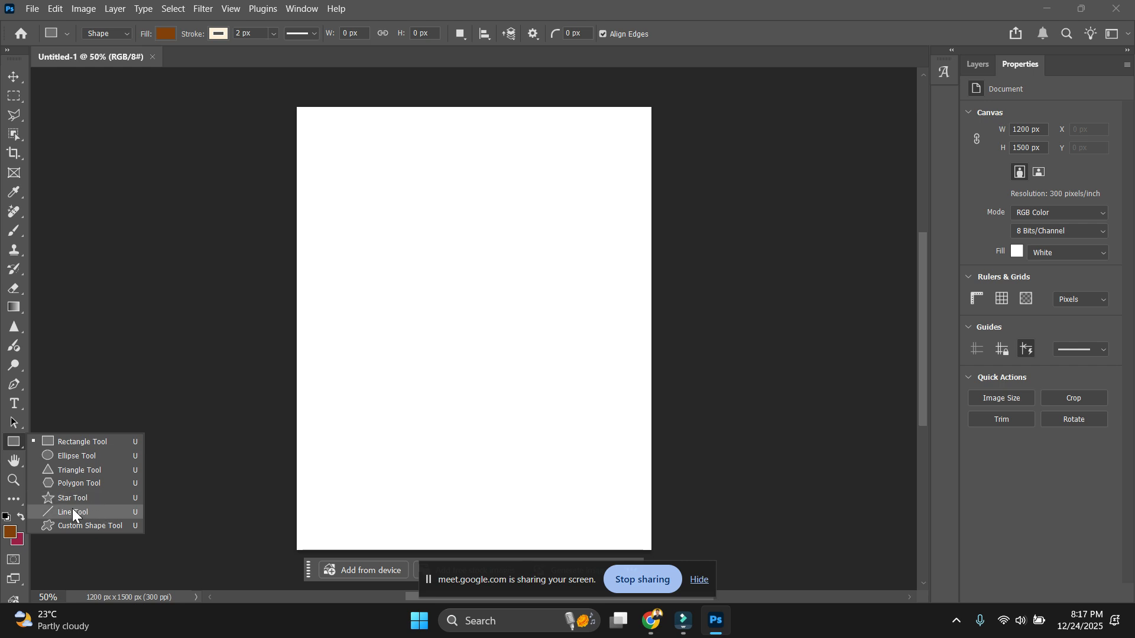
With the Custom Shape tool, browse the Wild Animals, Leaf Trees, Boats and Flowers shape sets.
{"action": "left_click", "coordinate": [101, 528]}
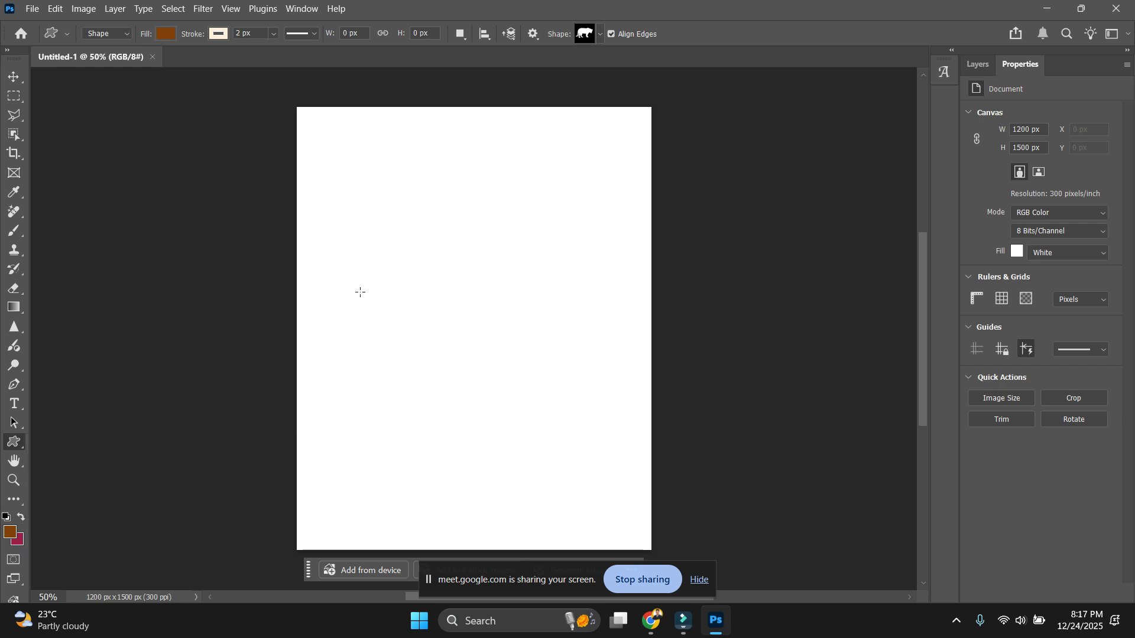
{"action": "left_click", "coordinate": [596, 36]}
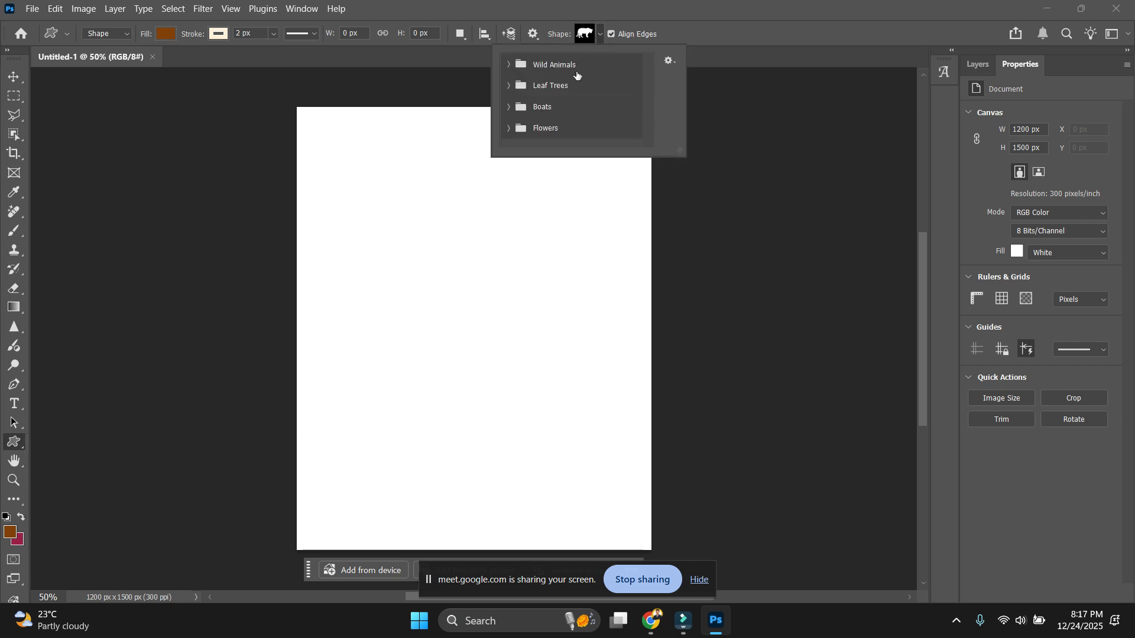
{"action": "left_click", "coordinate": [512, 64]}
{"action": "scroll", "coordinate": [519, 105], "scroll_direction": "down", "scroll_amount": 2}
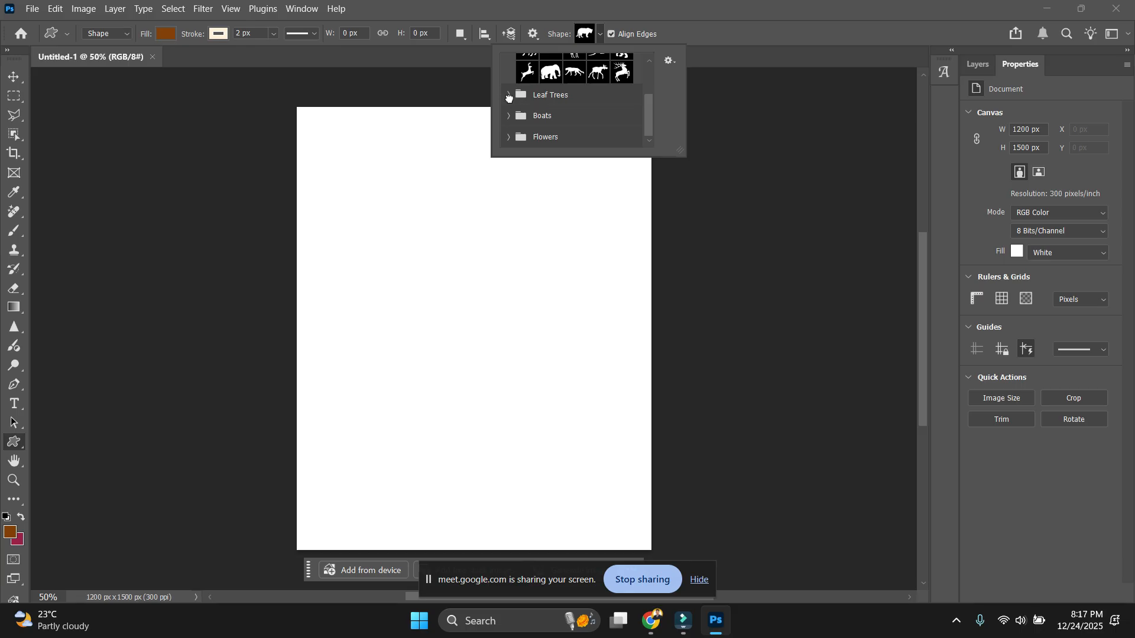
{"action": "left_click", "coordinate": [509, 95]}
{"action": "left_click", "coordinate": [508, 114]}
{"action": "scroll", "coordinate": [529, 139], "scroll_direction": "down", "scroll_amount": 2}
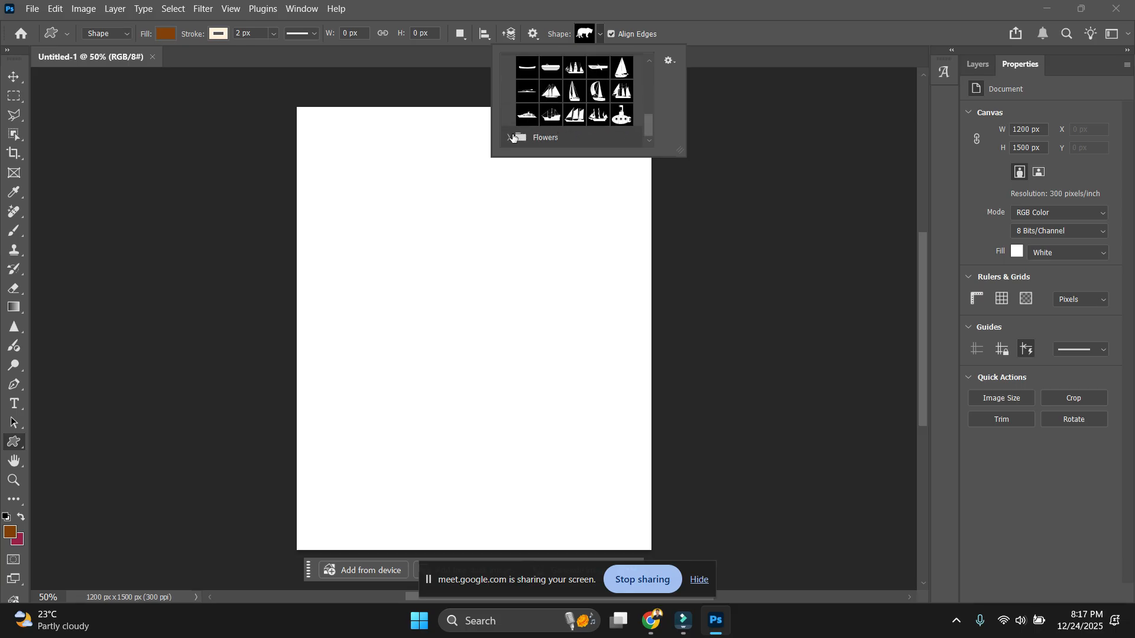
{"action": "left_click", "coordinate": [511, 137]}
{"action": "scroll", "coordinate": [588, 139], "scroll_direction": "down", "scroll_amount": 2}
Append the default shapes to the custom shape library.
{"action": "left_click", "coordinate": [670, 61]}
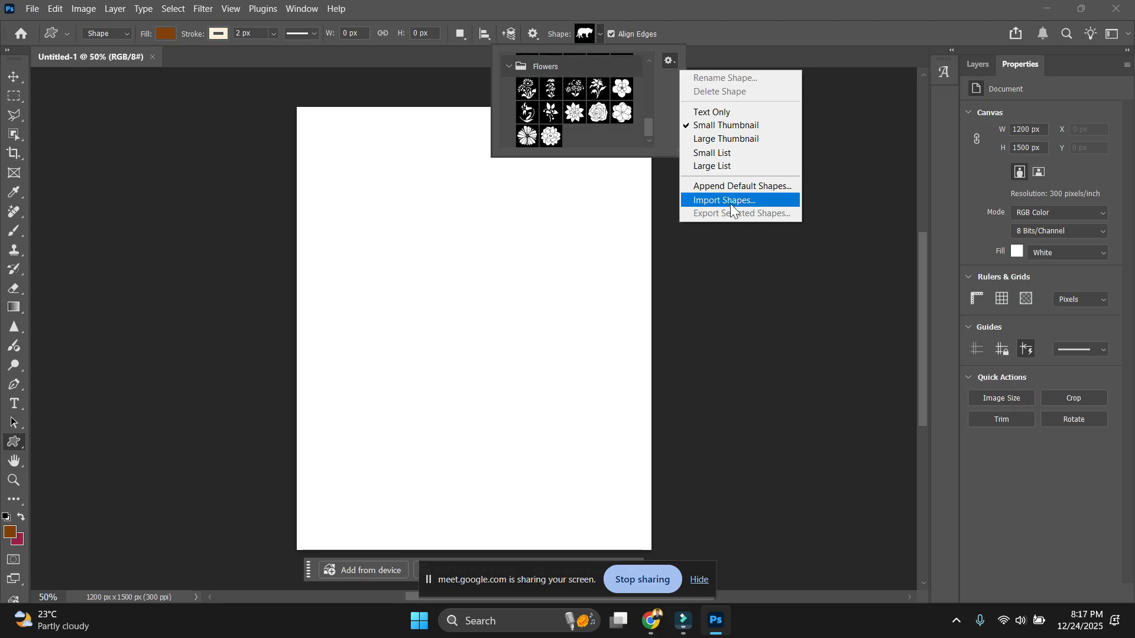
{"action": "left_click", "coordinate": [765, 191]}
{"action": "key", "text": "Return"}
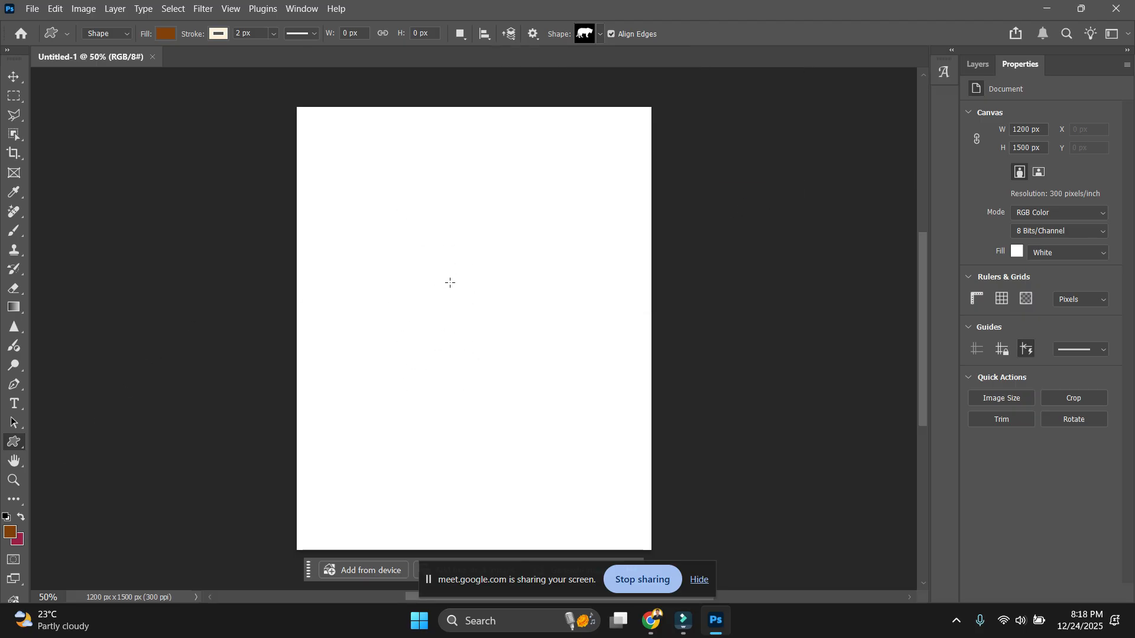
Pick the first flower from the Flowers set as the current custom shape.
{"action": "left_click", "coordinate": [600, 34]}
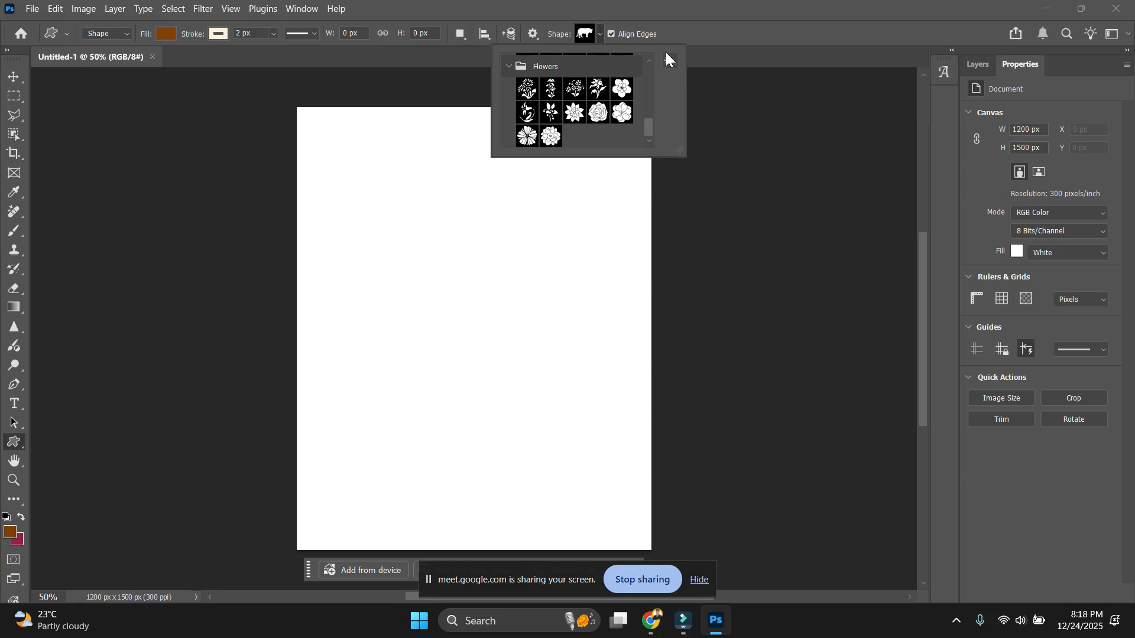
{"action": "left_click", "coordinate": [668, 59]}
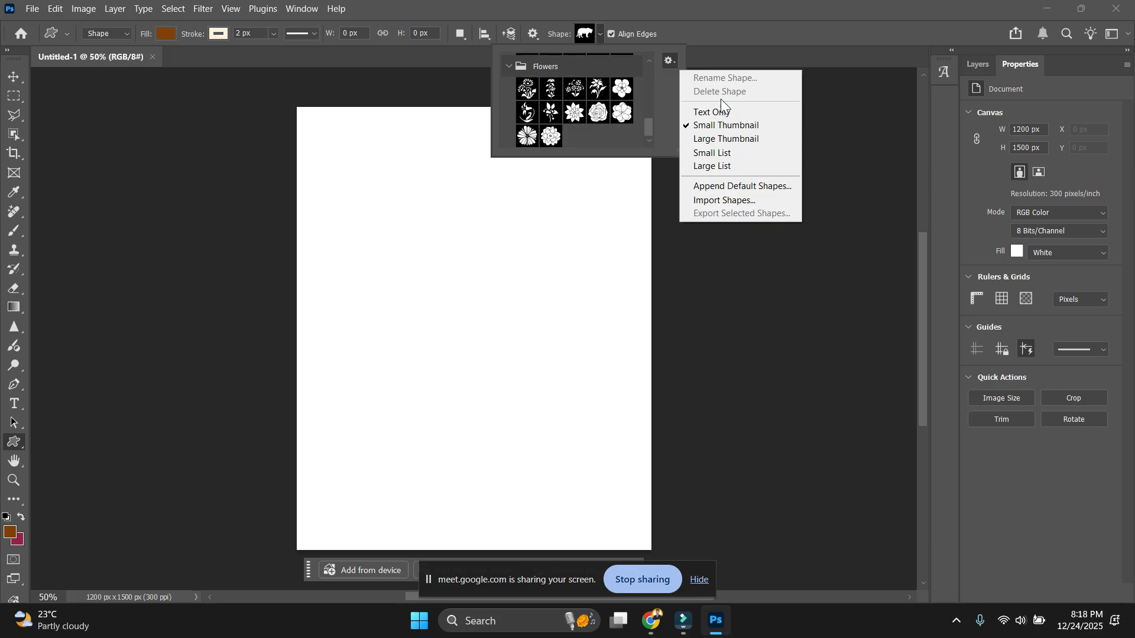
{"action": "left_click", "coordinate": [667, 61]}
{"action": "left_click", "coordinate": [665, 61]}
{"action": "left_click", "coordinate": [551, 143]}
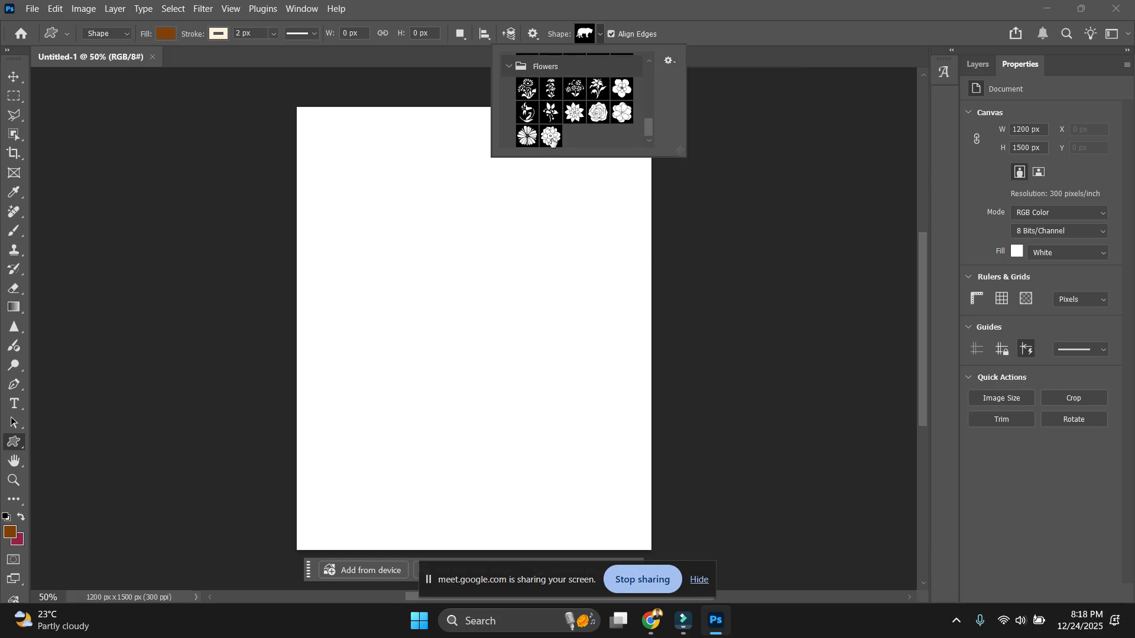
{"action": "left_click", "coordinate": [551, 137]}
{"action": "left_click", "coordinate": [527, 88]}
{"action": "left_click_drag", "start_coordinate": [374, 219], "coordinate": [558, 416]}
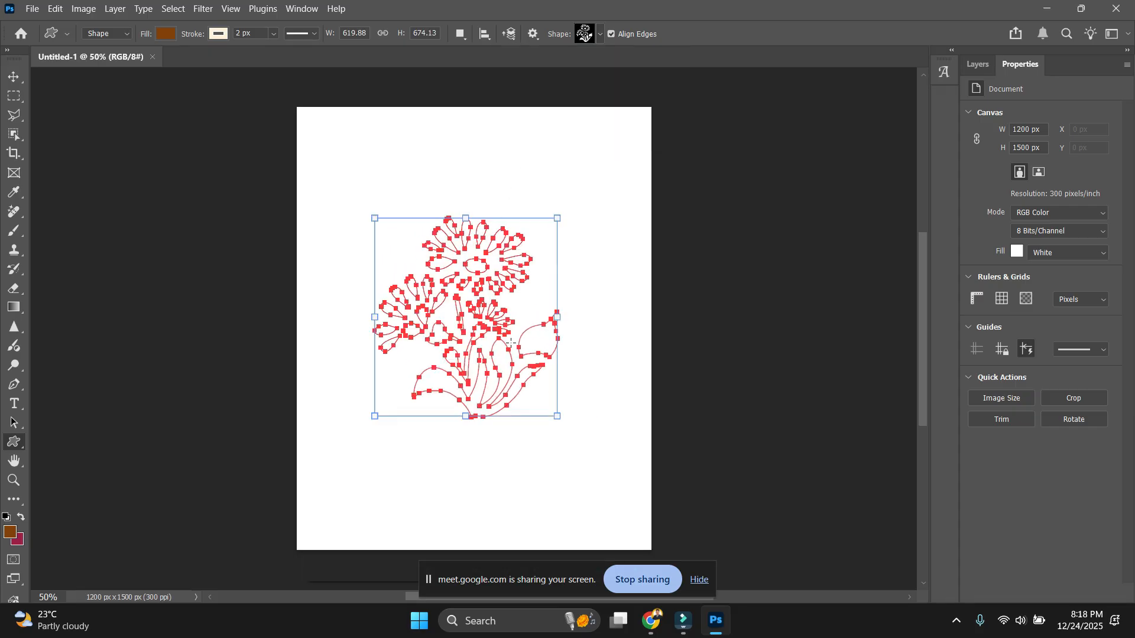
{"action": "left_click_drag", "start_coordinate": [371, 198], "coordinate": [553, 467]}
{"action": "key", "text": "ctrl+z"}
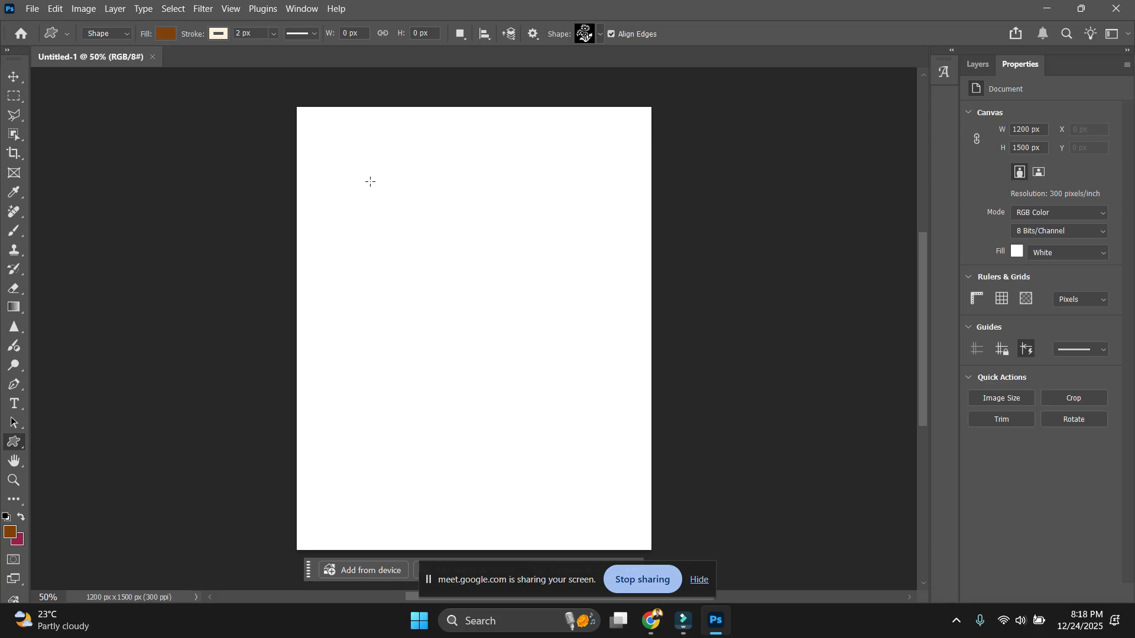
{"action": "left_click_drag", "start_coordinate": [370, 182], "coordinate": [568, 421]}
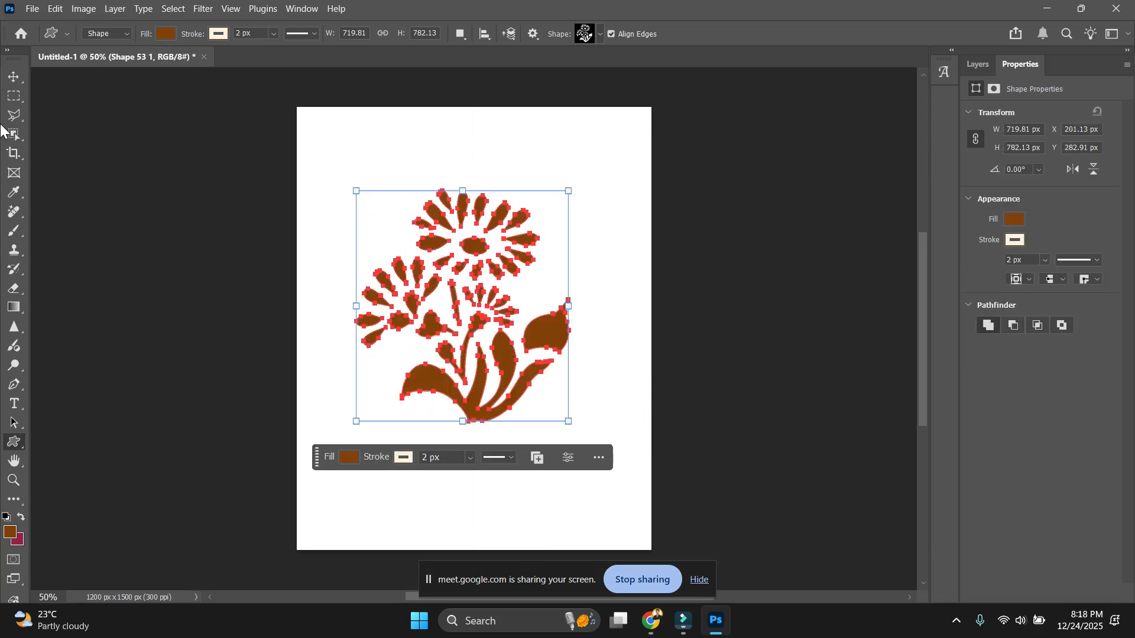
{"action": "left_click", "coordinate": [19, 79]}
{"action": "left_click", "coordinate": [501, 436]}
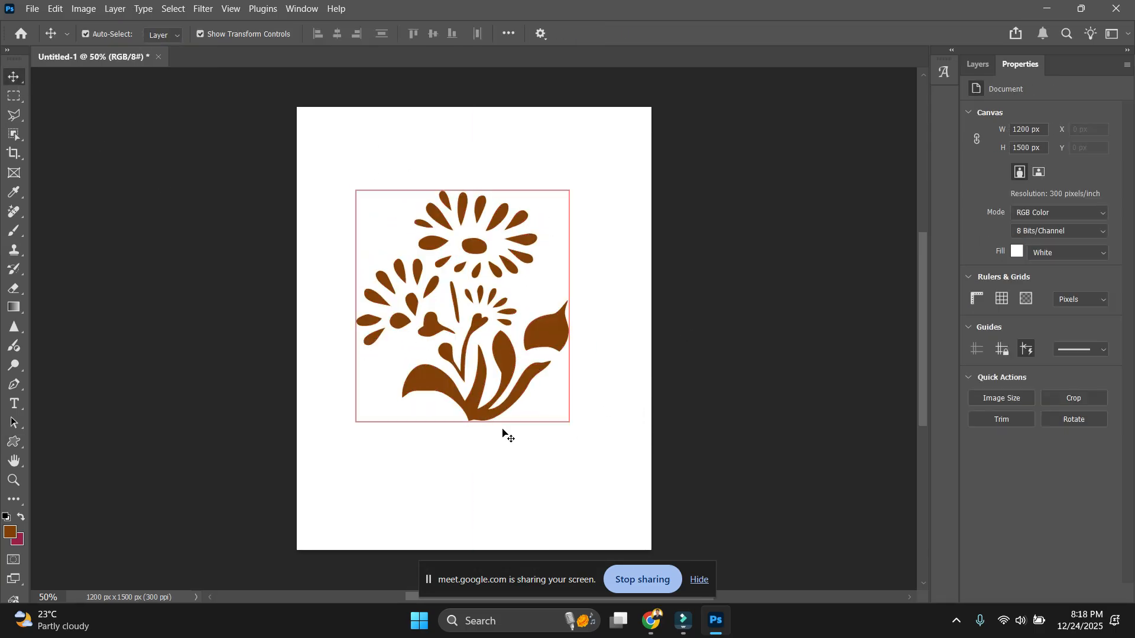
{"action": "left_click", "coordinate": [555, 335]}
{"action": "left_click", "coordinate": [979, 65]}
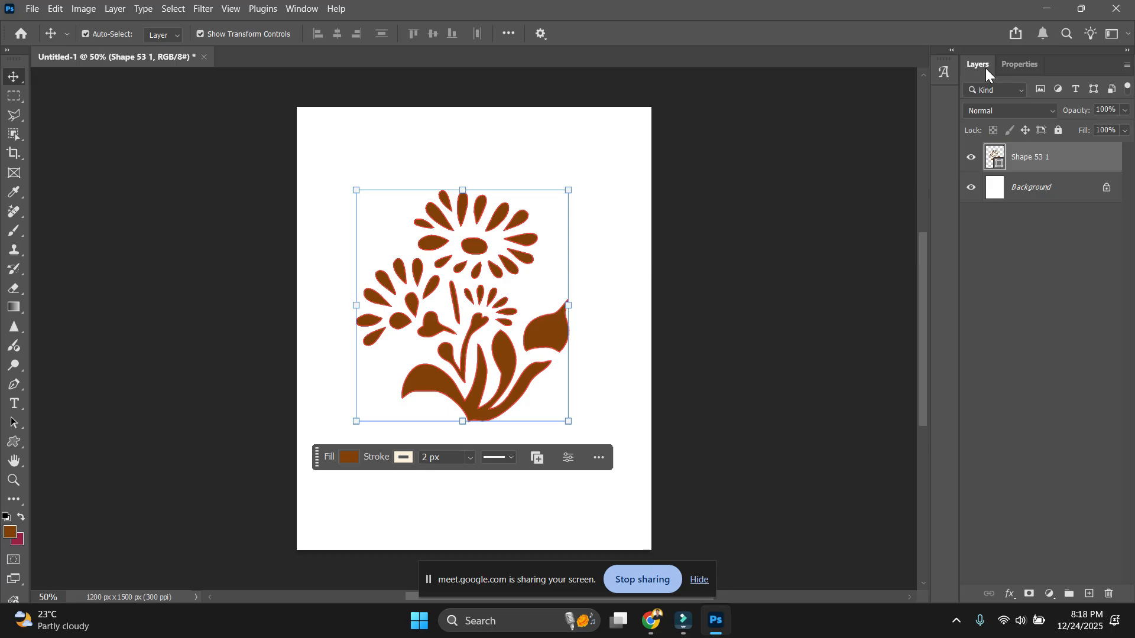
{"action": "double_click", "coordinate": [998, 163]}
{"action": "left_click_drag", "start_coordinate": [887, 294], "coordinate": [928, 211]}
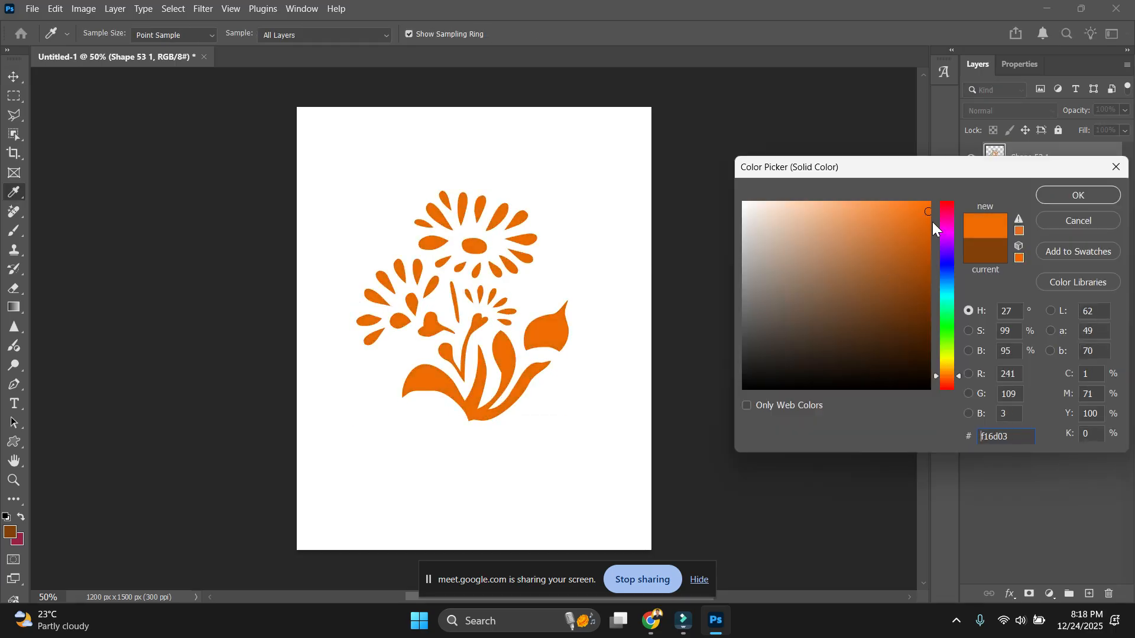
{"action": "left_click", "coordinate": [947, 271]}
{"action": "left_click", "coordinate": [874, 342]}
{"action": "mouse_move", "coordinate": [874, 342]}
{"action": "left_mouse_down"}
{"action": "mouse_move", "coordinate": [844, 294]}
{"action": "mouse_move", "coordinate": [905, 267]}
{"action": "left_mouse_up"}
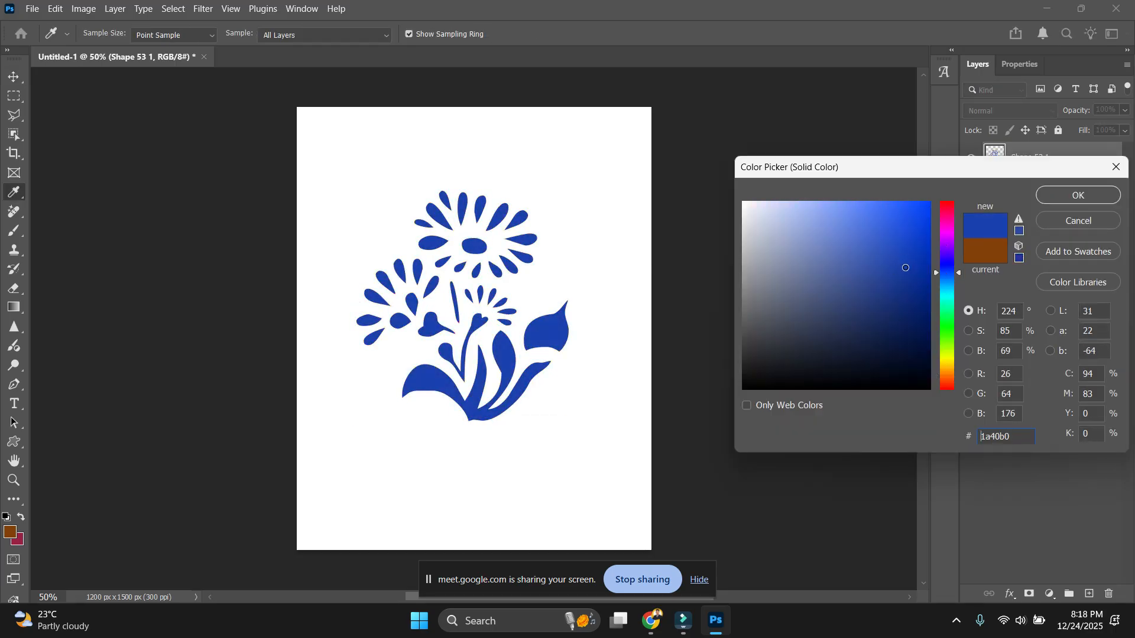
{"action": "left_click_drag", "start_coordinate": [953, 378], "coordinate": [943, 222]}
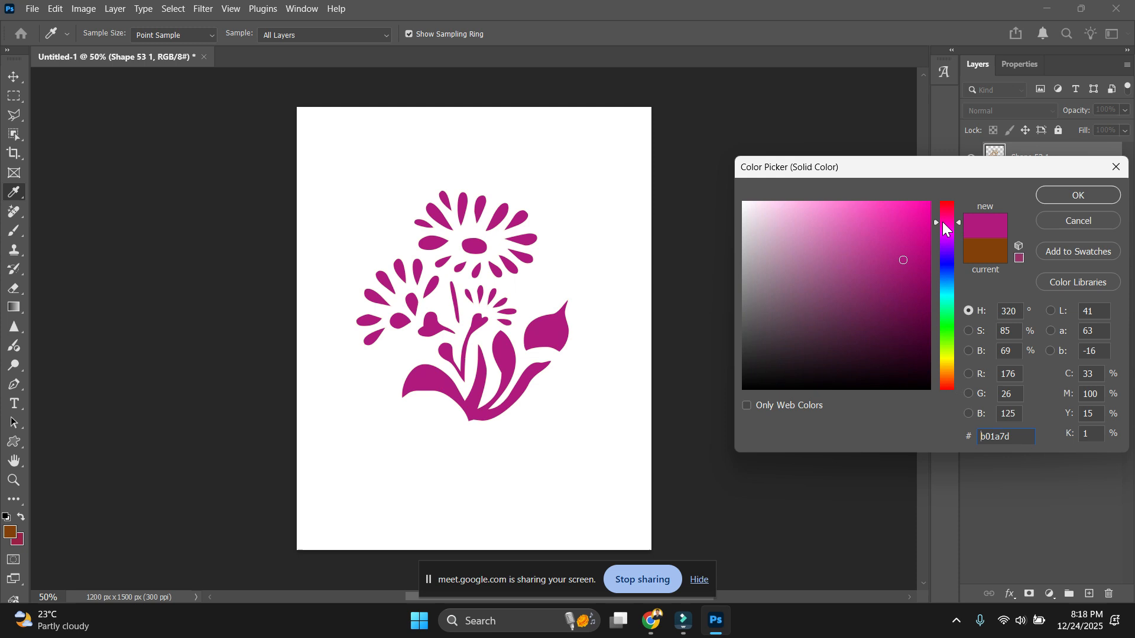
{"action": "left_click", "coordinate": [1079, 196]}
{"action": "key", "text": "Delete"}
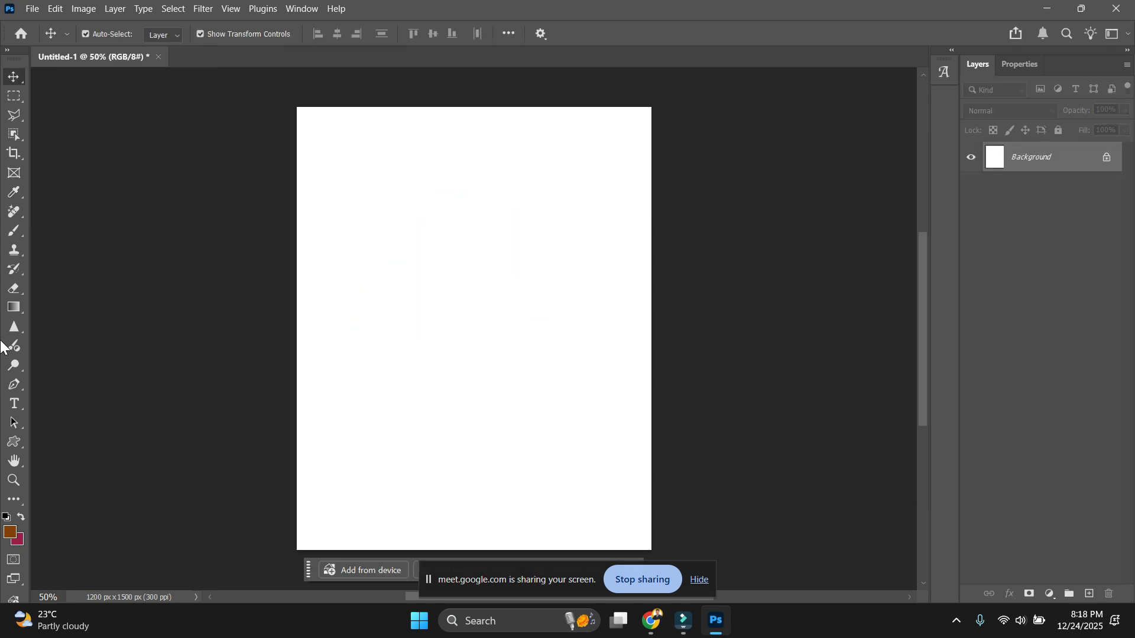
{"action": "right_click", "coordinate": [16, 439]}
Draw a brown rectangle near the top-left of the page and nudge it into position.
{"action": "left_click", "coordinate": [41, 442]}
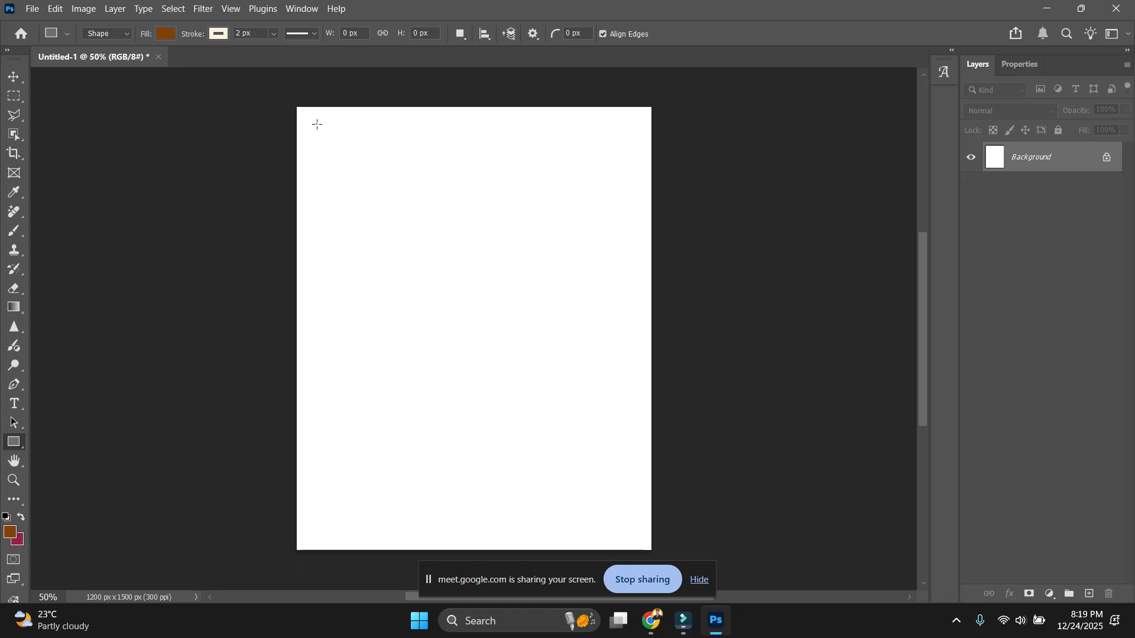
{"action": "left_click_drag", "start_coordinate": [316, 123], "coordinate": [459, 159]}
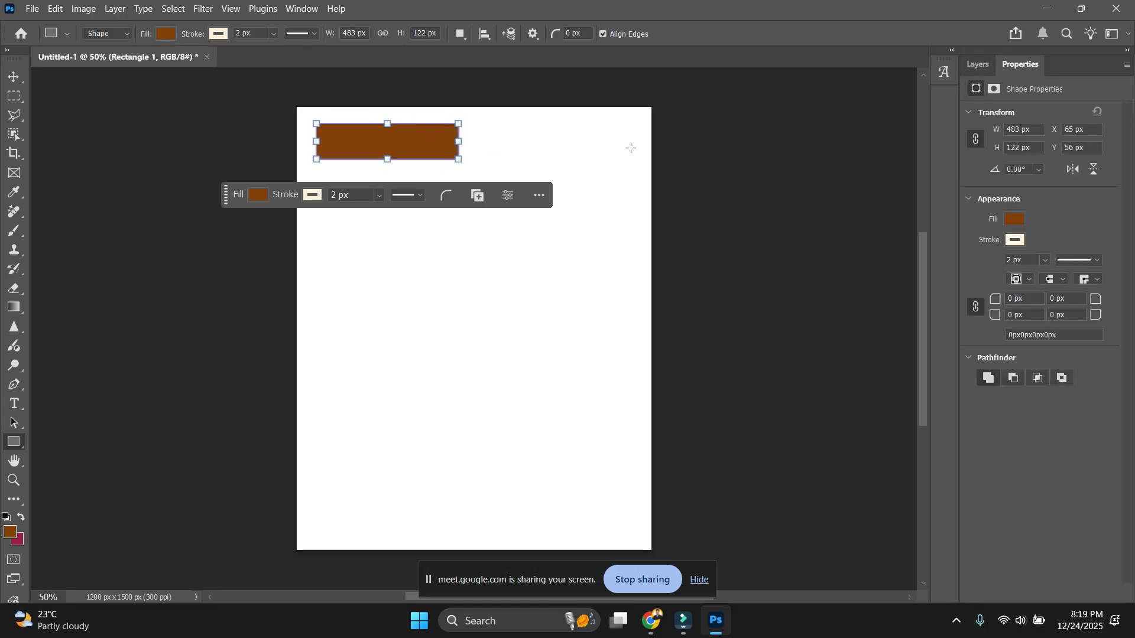
{"action": "key", "text": "v"}
{"action": "left_click", "coordinate": [135, 177]}
{"action": "scroll", "coordinate": [432, 146], "scroll_direction": "up", "scroll_amount": 3}
{"action": "mouse_move", "coordinate": [406, 135]}
{"action": "left_mouse_down"}
{"action": "mouse_move", "coordinate": [420, 155]}
{"action": "mouse_move", "coordinate": [417, 138]}
{"action": "mouse_move", "coordinate": [394, 150]}
{"action": "left_mouse_up"}
{"action": "left_click", "coordinate": [413, 172]}
{"action": "left_click", "coordinate": [615, 144]}
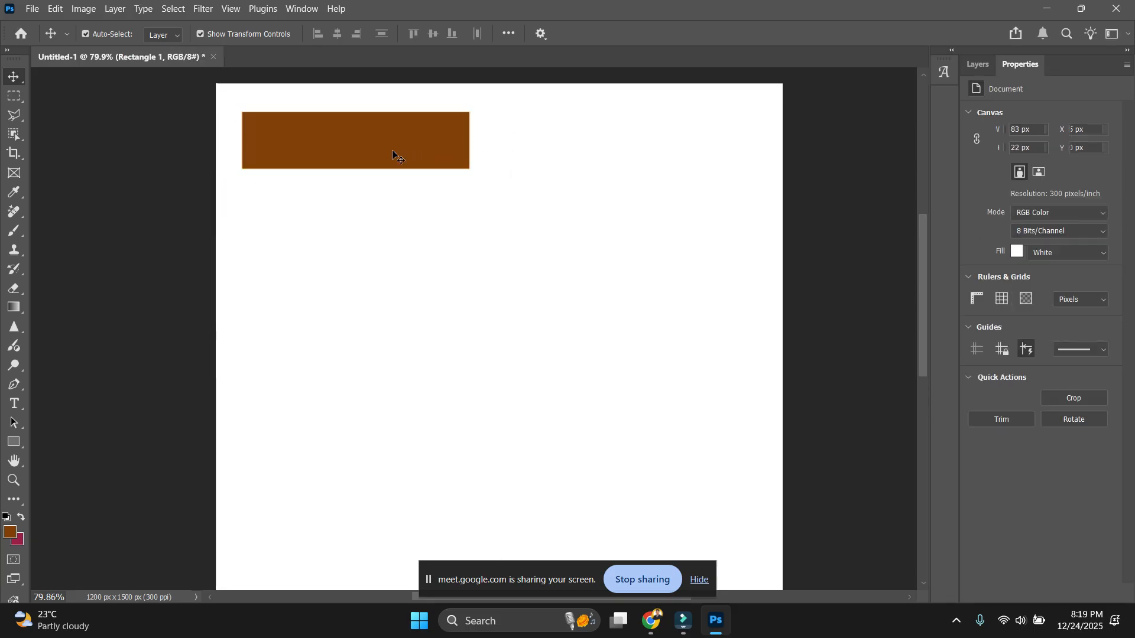
{"action": "left_click", "coordinate": [451, 130]}
{"action": "scroll", "coordinate": [451, 130], "scroll_direction": "up", "scroll_amount": 3}
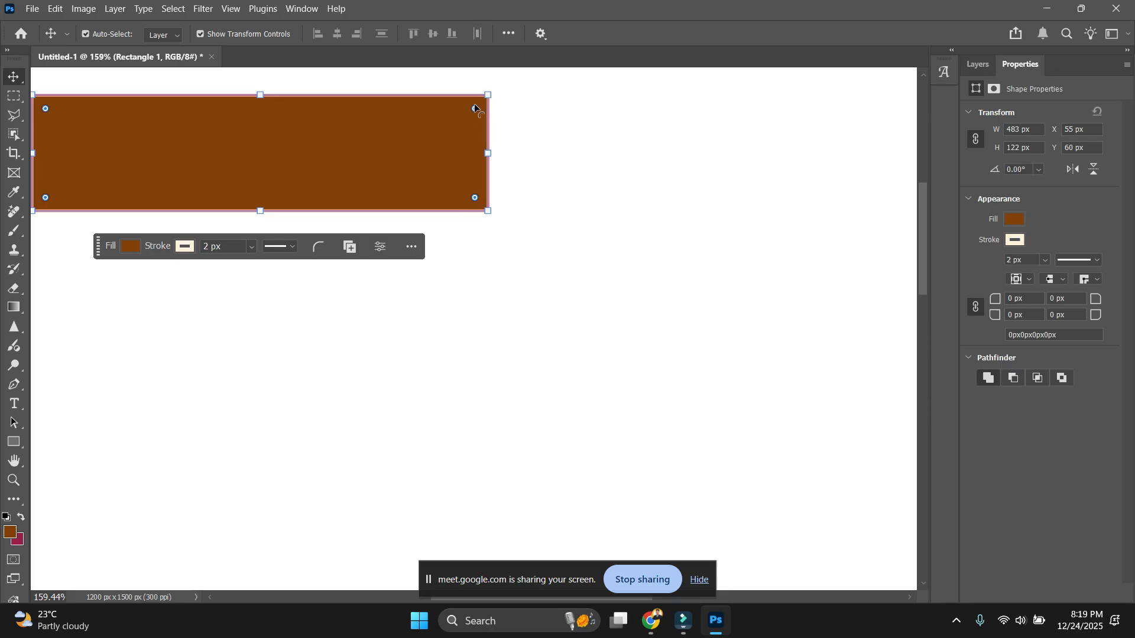
Round all four corners of the brown rectangle to 10 px in Properties.
{"action": "mouse_move", "coordinate": [474, 110]}
{"action": "left_mouse_down"}
{"action": "mouse_move", "coordinate": [437, 113]}
{"action": "mouse_move", "coordinate": [472, 123]}
{"action": "mouse_move", "coordinate": [434, 140]}
{"action": "mouse_move", "coordinate": [499, 97]}
{"action": "mouse_move", "coordinate": [488, 105]}
{"action": "mouse_move", "coordinate": [520, 111]}
{"action": "left_mouse_up"}
{"action": "left_click", "coordinate": [578, 132]}
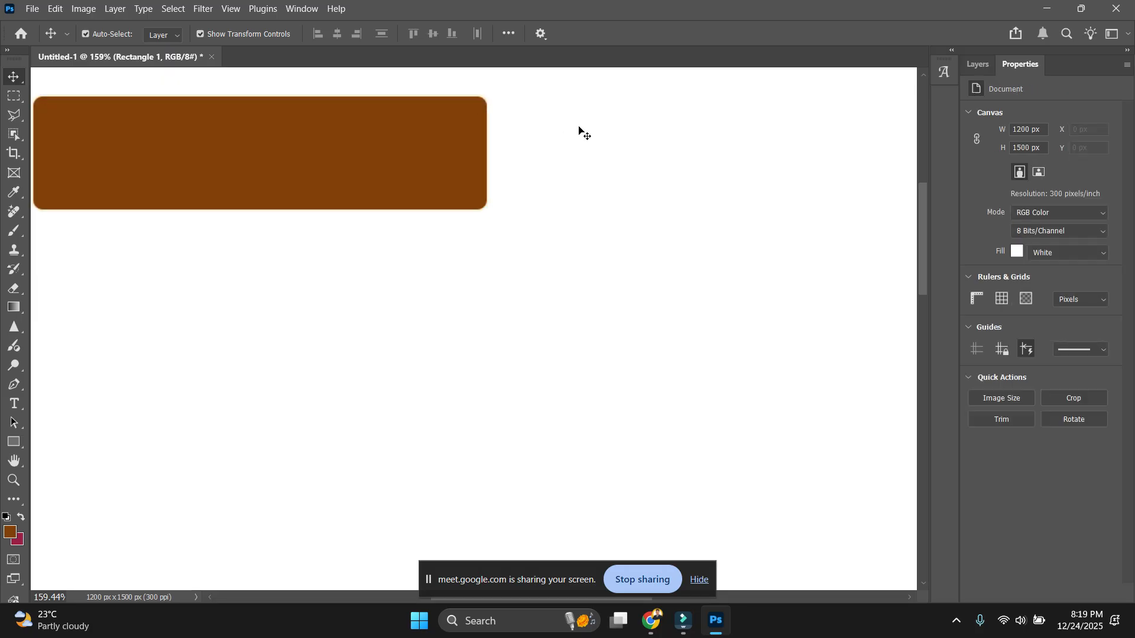
{"action": "scroll", "coordinate": [580, 188], "scroll_direction": "down", "scroll_amount": 3}
{"action": "left_click_drag", "start_coordinate": [586, 274], "coordinate": [512, 274]}
{"action": "scroll", "coordinate": [512, 273], "scroll_direction": "down", "scroll_amount": 1}
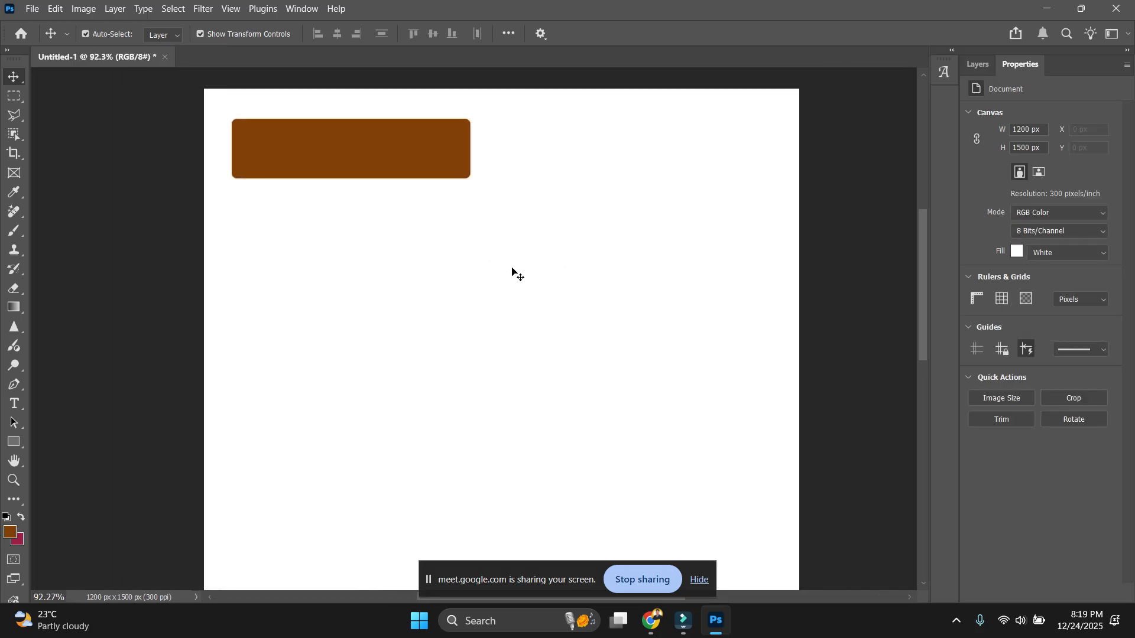
{"action": "left_click", "coordinate": [413, 155]}
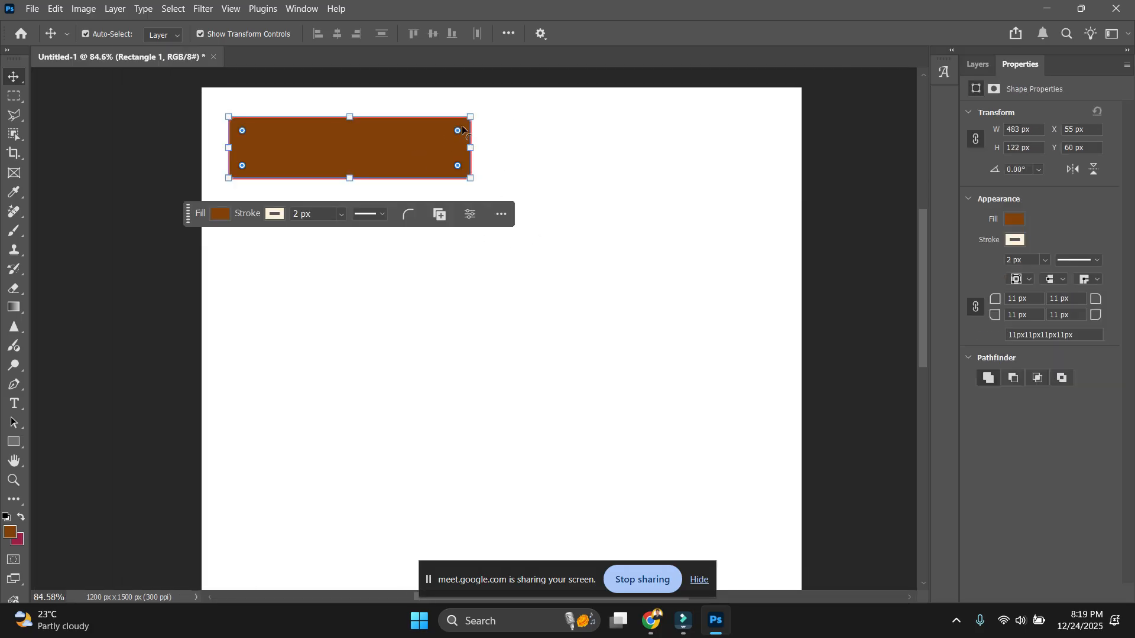
{"action": "left_click_drag", "start_coordinate": [460, 133], "coordinate": [512, 72]}
{"action": "scroll", "coordinate": [438, 151], "scroll_direction": "up", "scroll_amount": 5}
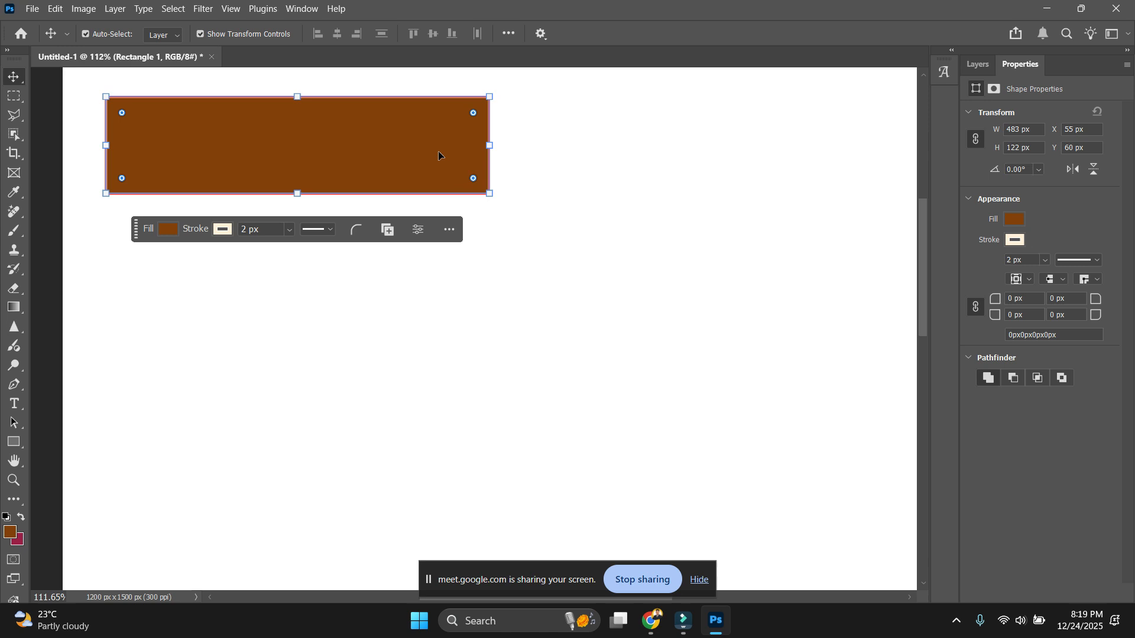
{"action": "scroll", "coordinate": [483, 116], "scroll_direction": "down", "scroll_amount": 4}
{"action": "left_click", "coordinate": [502, 147]}
{"action": "left_click", "coordinate": [439, 106]}
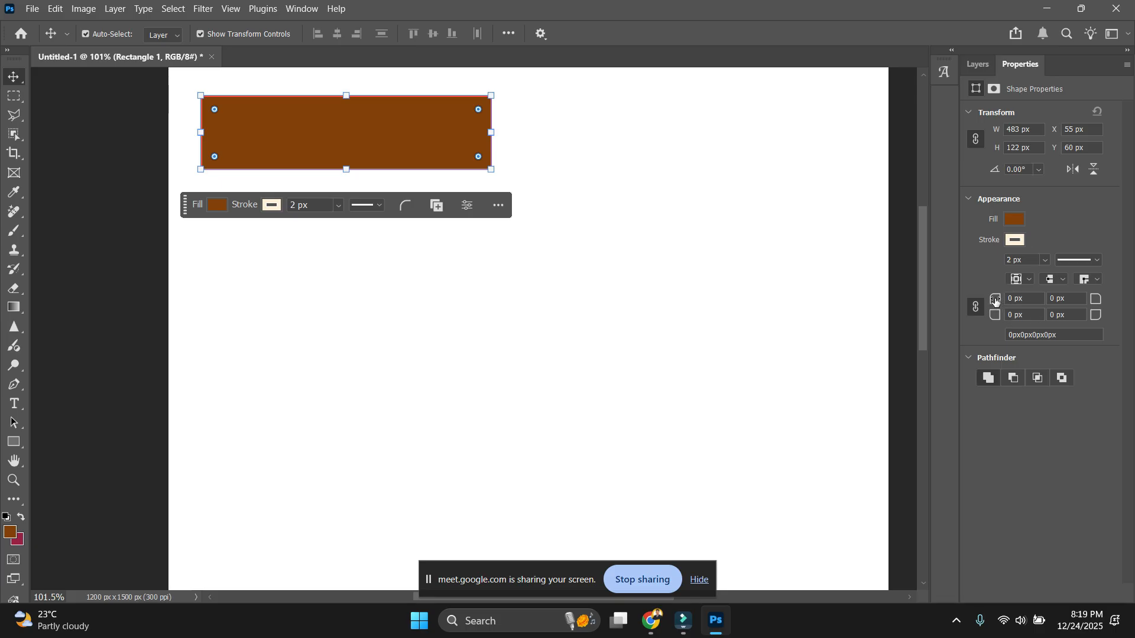
{"action": "mouse_move", "coordinate": [995, 300]}
{"action": "left_mouse_down"}
{"action": "mouse_move", "coordinate": [1097, 304]}
{"action": "mouse_move", "coordinate": [992, 298]}
{"action": "left_mouse_up"}
{"action": "left_click_drag", "start_coordinate": [993, 300], "coordinate": [967, 308]}
{"action": "key", "text": "Return"}
Set the brown rectangle's bottom-right corner radius to 100 px.
{"action": "left_click", "coordinate": [768, 321]}
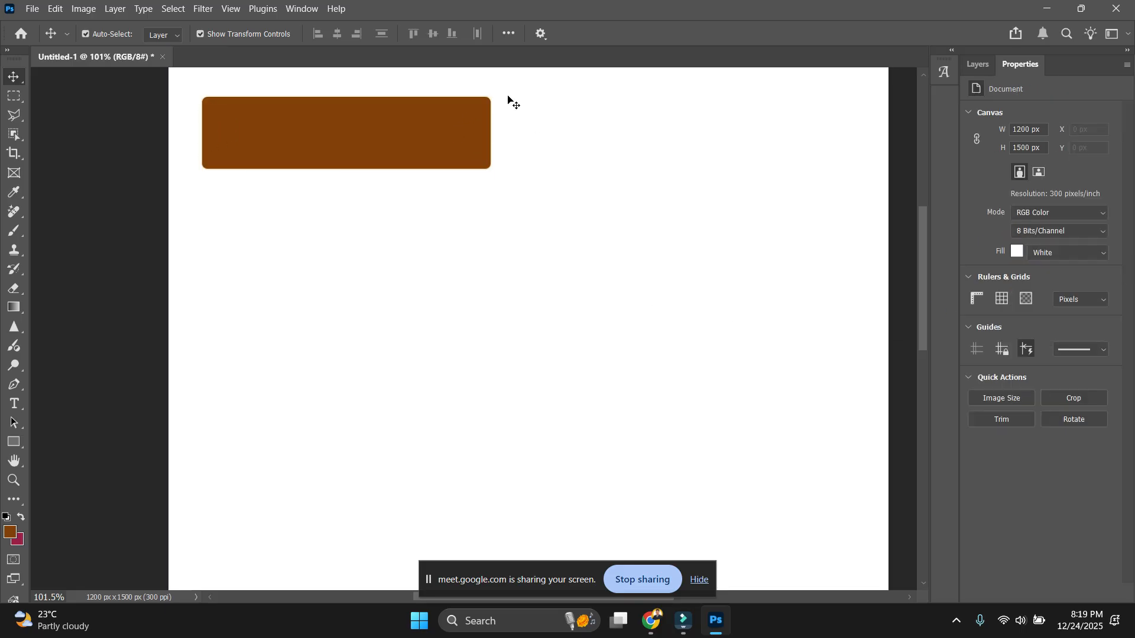
{"action": "left_click", "coordinate": [439, 122]}
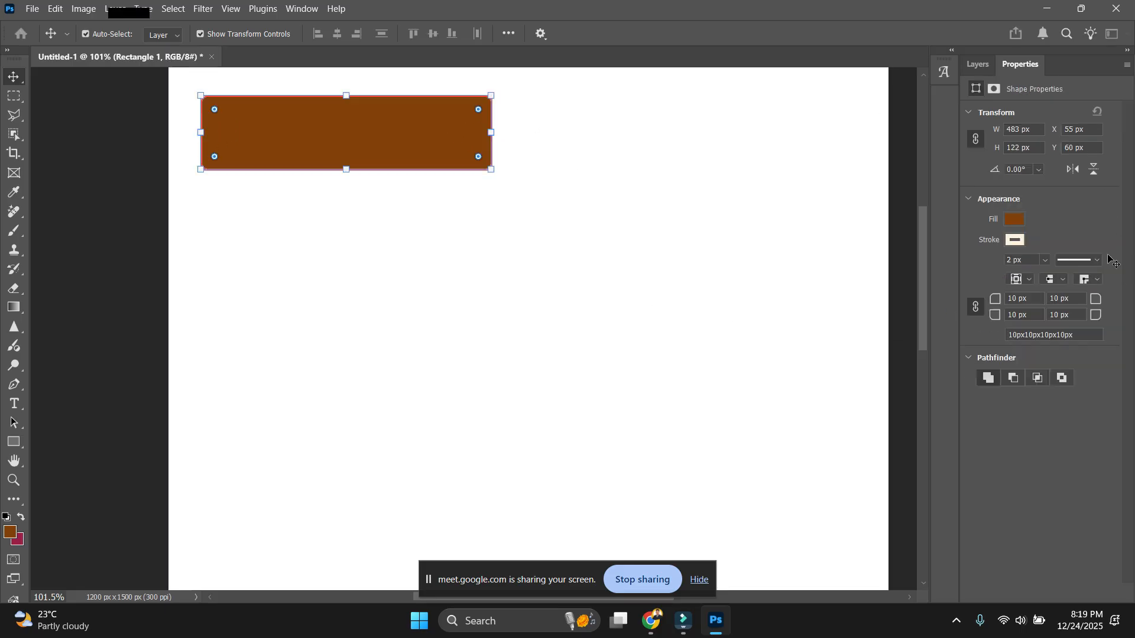
{"action": "left_click", "coordinate": [593, 176]}
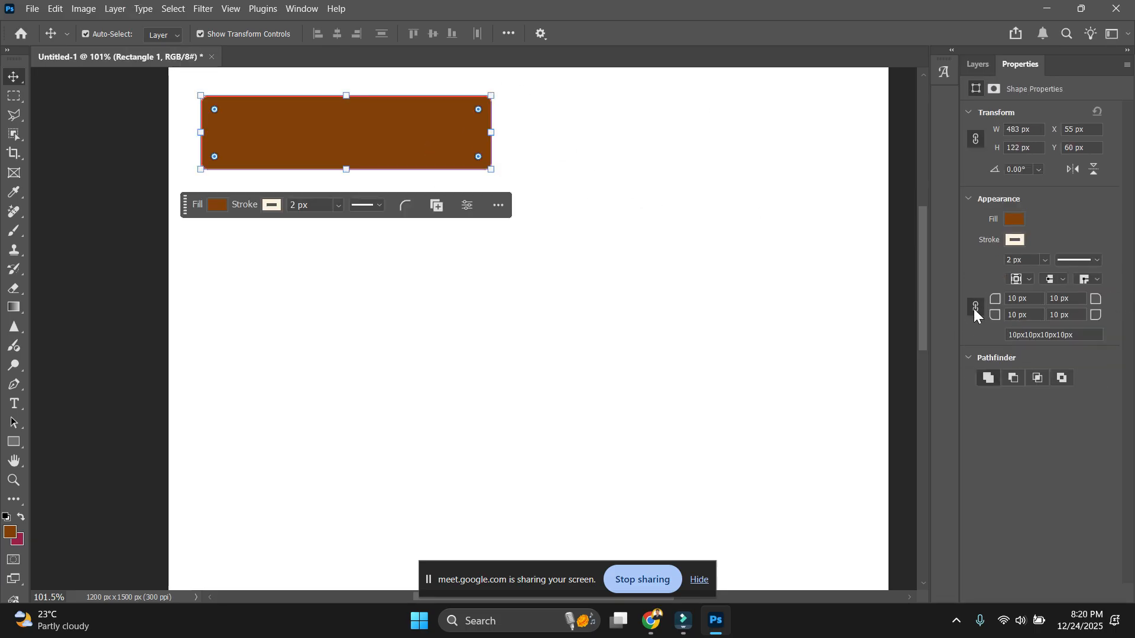
{"action": "left_click", "coordinate": [679, 298]}
{"action": "left_click", "coordinate": [433, 139]}
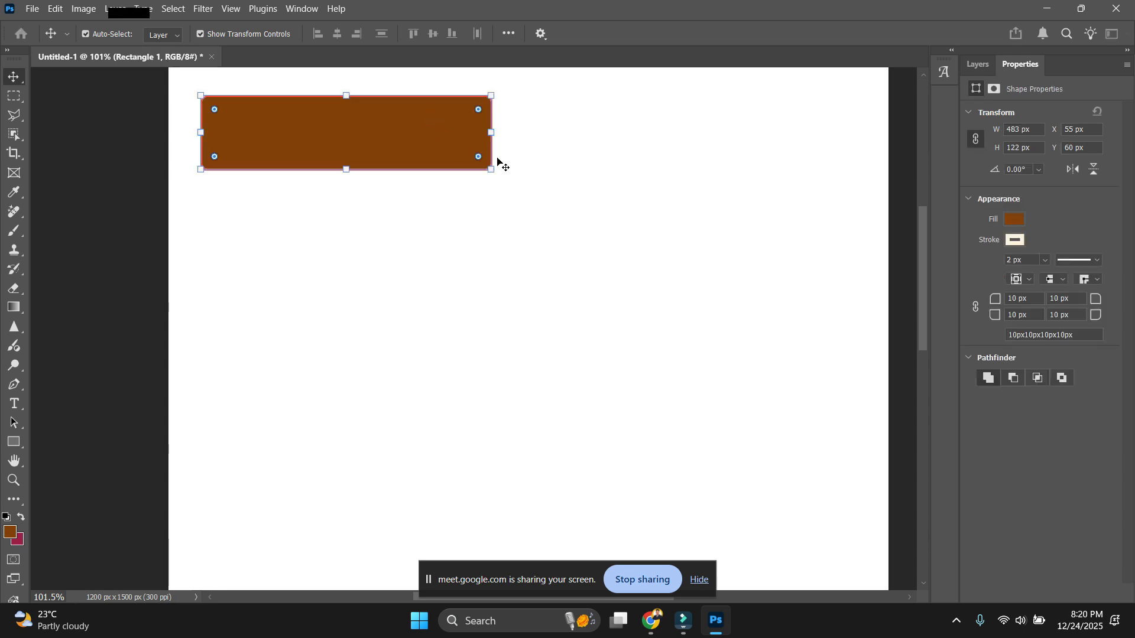
{"action": "left_click", "coordinate": [576, 175]}
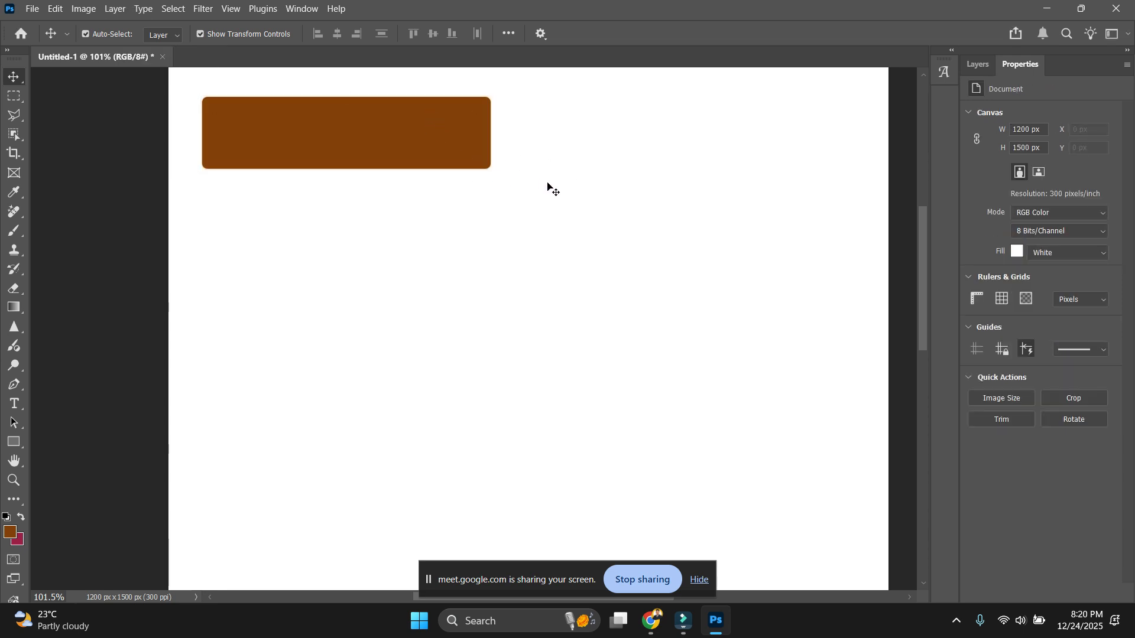
{"action": "left_click", "coordinate": [431, 139]}
{"action": "left_click", "coordinate": [1055, 318]}
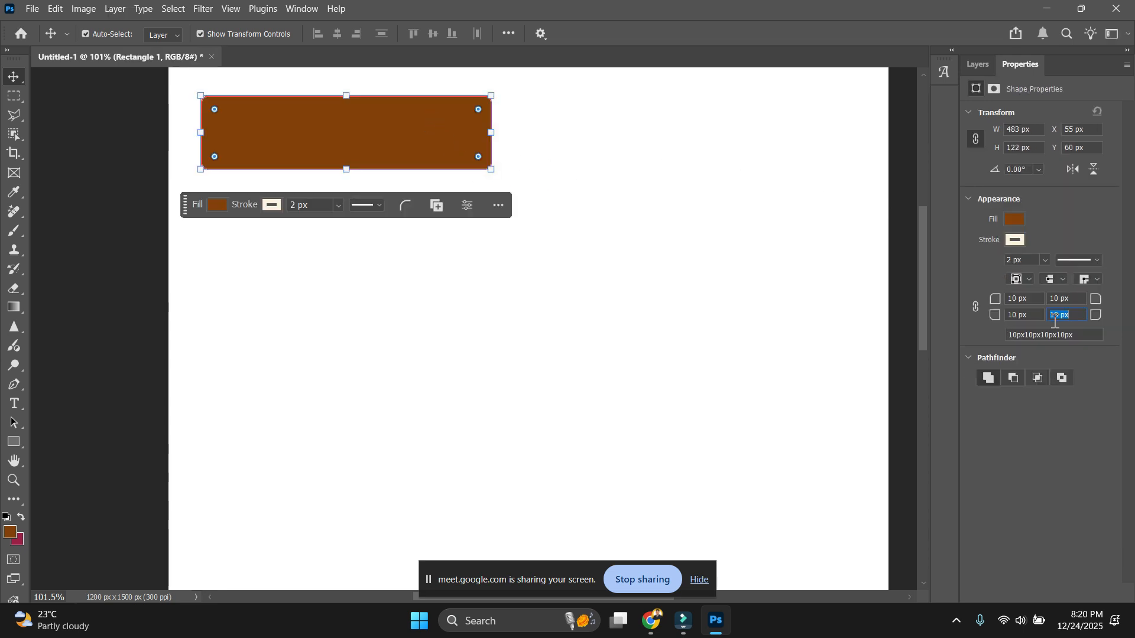
{"action": "type", "text": "100"}
{"action": "key", "text": "Return"}
Experiment with rounding all corners, turning the rectangle into a pill shape.
{"action": "left_click", "coordinate": [585, 402]}
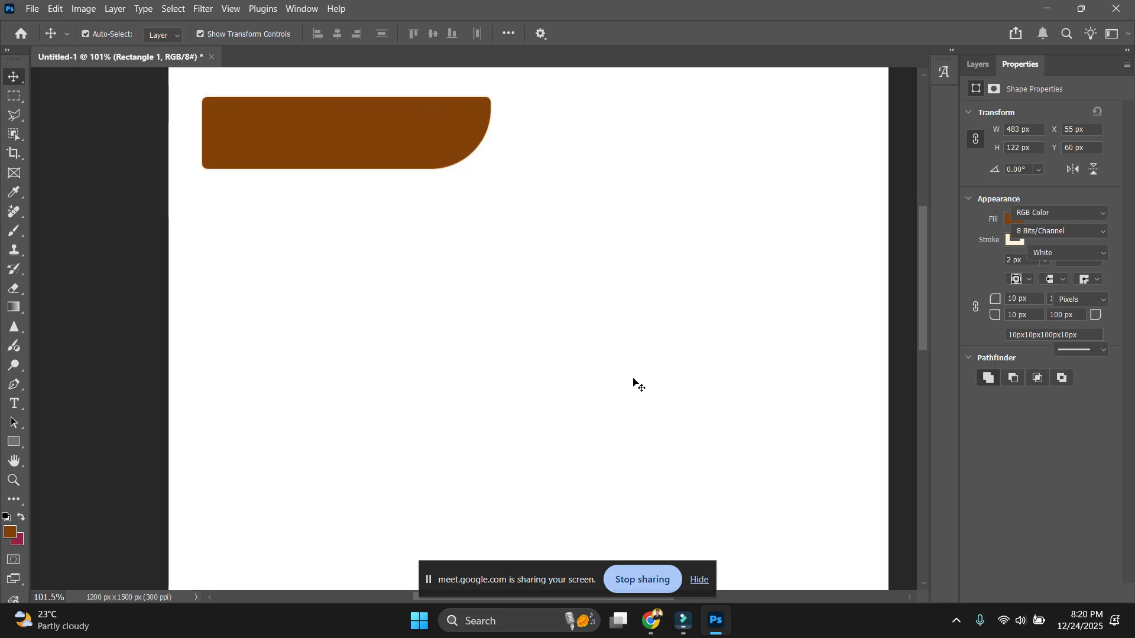
{"action": "left_click", "coordinate": [444, 142]}
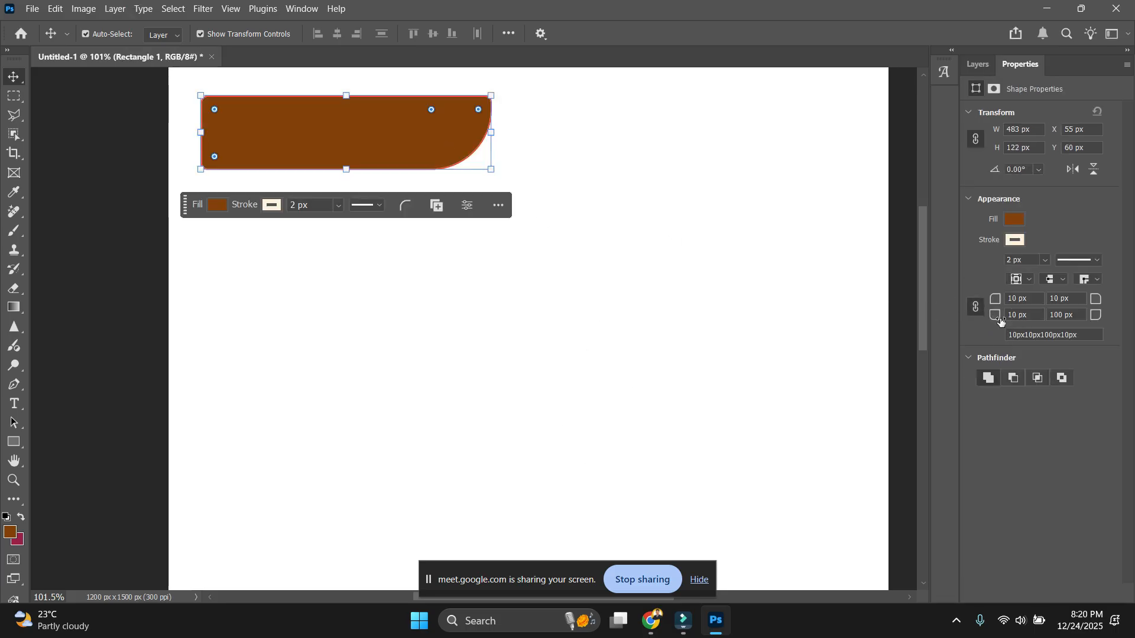
{"action": "left_click_drag", "start_coordinate": [992, 320], "coordinate": [964, 314]}
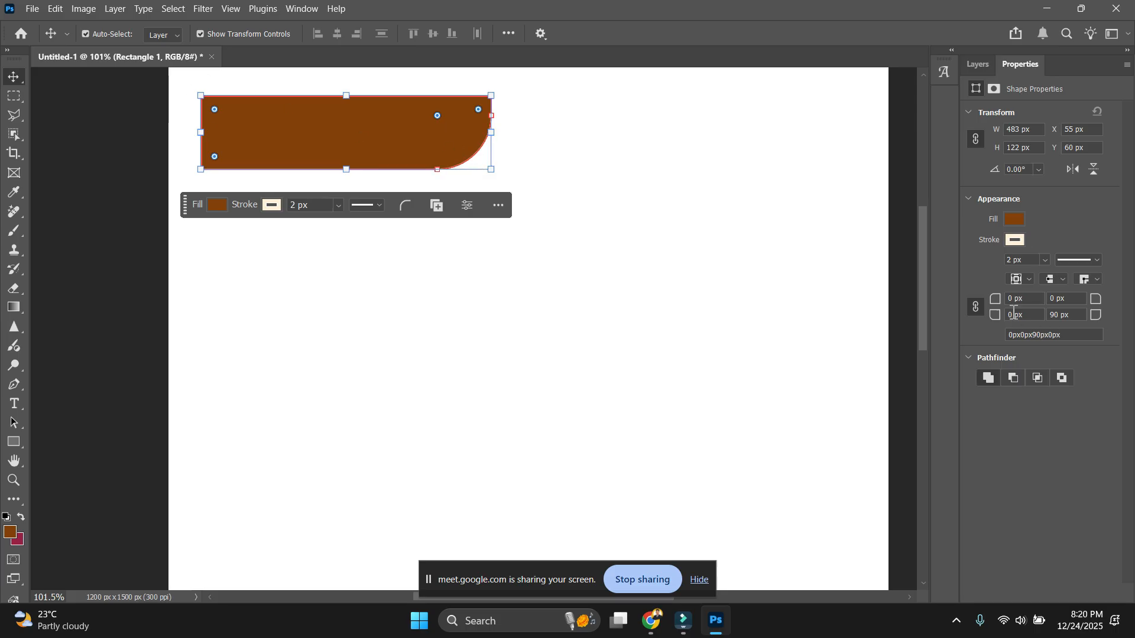
{"action": "left_click_drag", "start_coordinate": [993, 302], "coordinate": [1133, 339]}
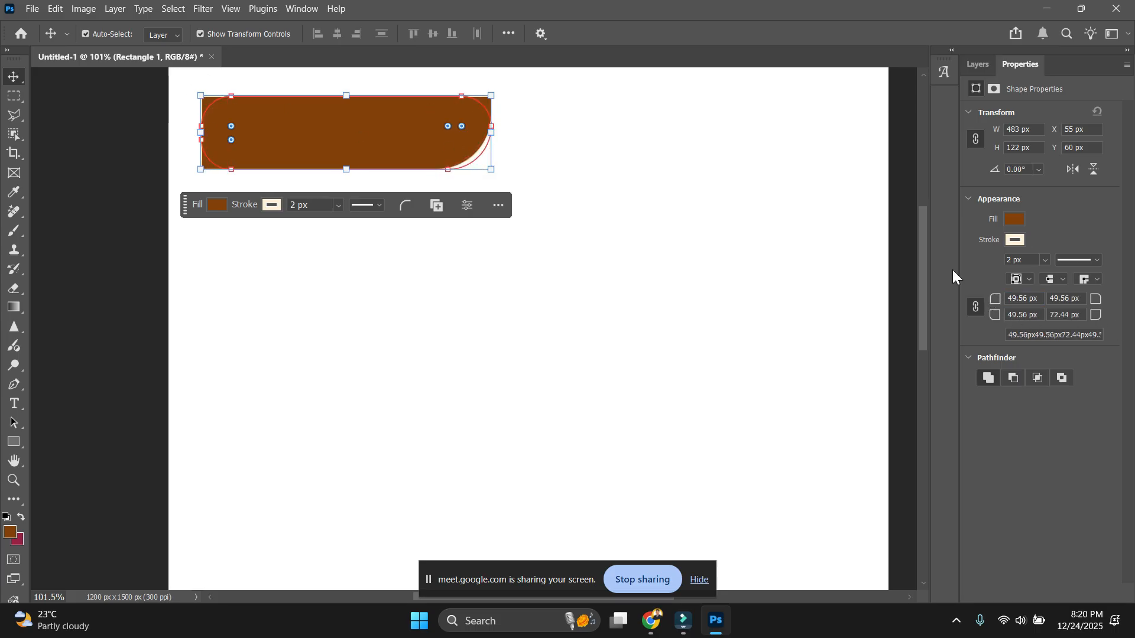
{"action": "left_click", "coordinate": [520, 110]}
{"action": "key", "text": "ctrl+z"}
{"action": "key", "text": "ctrl+z"}
{"action": "key", "text": "ctrl+z"}
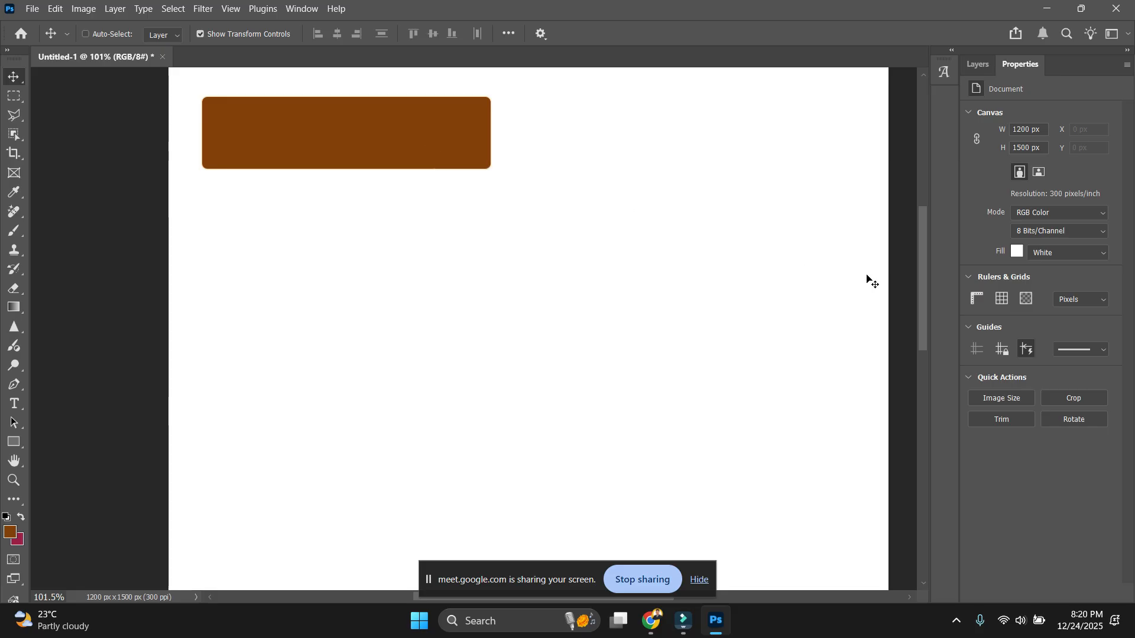
{"action": "key", "text": "ctrl+z"}
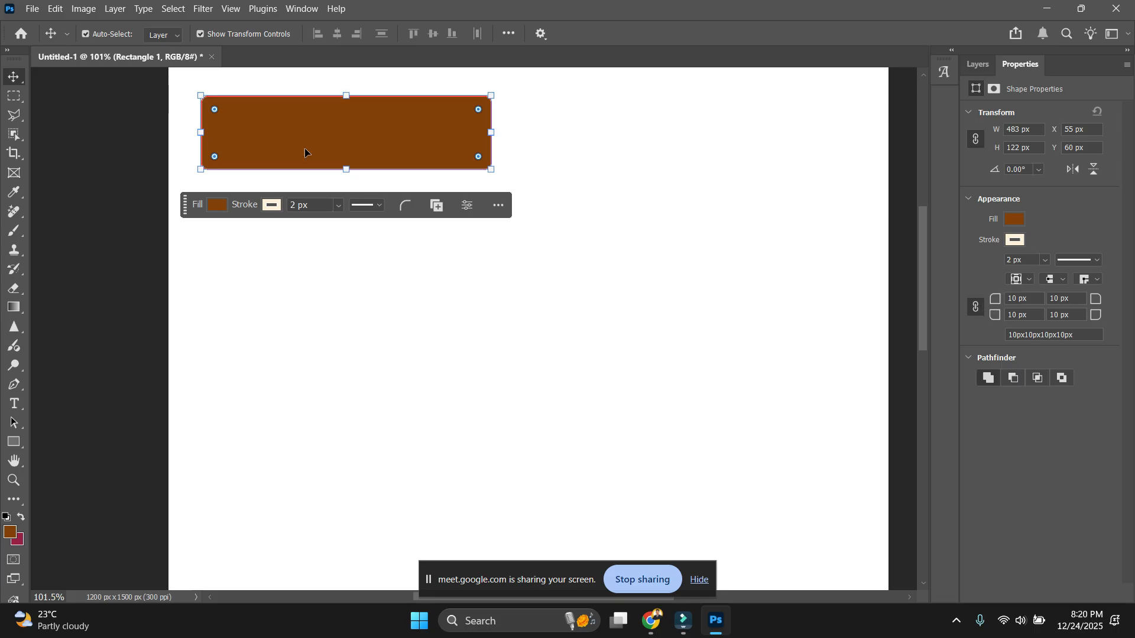
{"action": "left_click_drag", "start_coordinate": [995, 299], "coordinate": [1131, 315]}
{"action": "left_click_drag", "start_coordinate": [1039, 317], "coordinate": [1129, 378]}
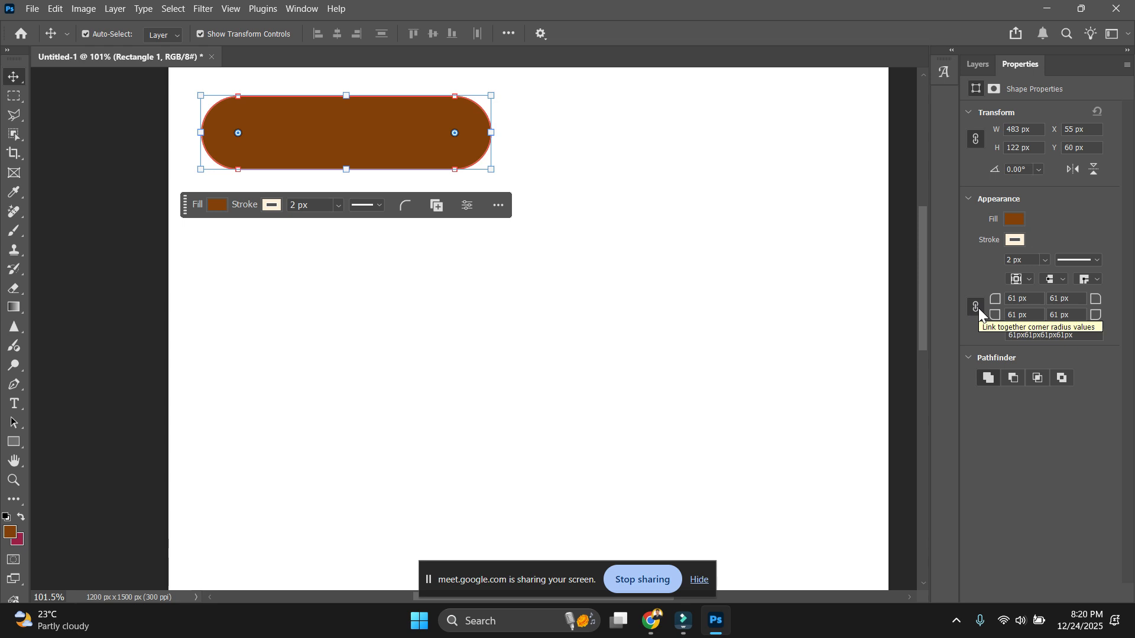
{"action": "left_click", "coordinate": [851, 349]}
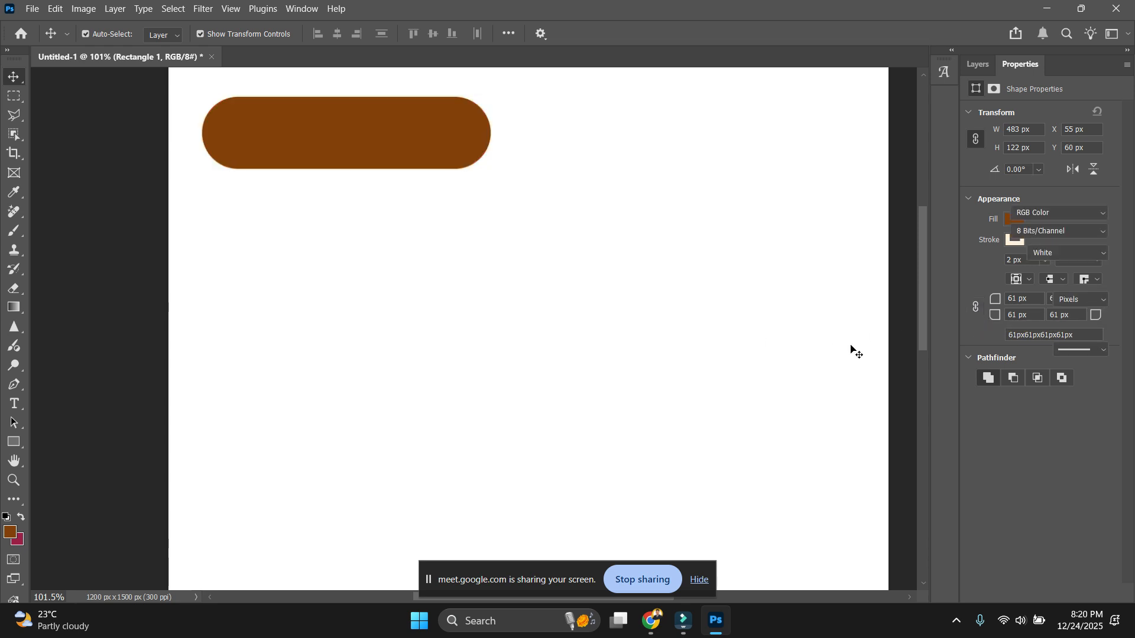
Square the corners, then round the bottom corners to about 97 and 116 px, leaving the top ones near 6 px.
{"action": "left_click", "coordinate": [422, 121]}
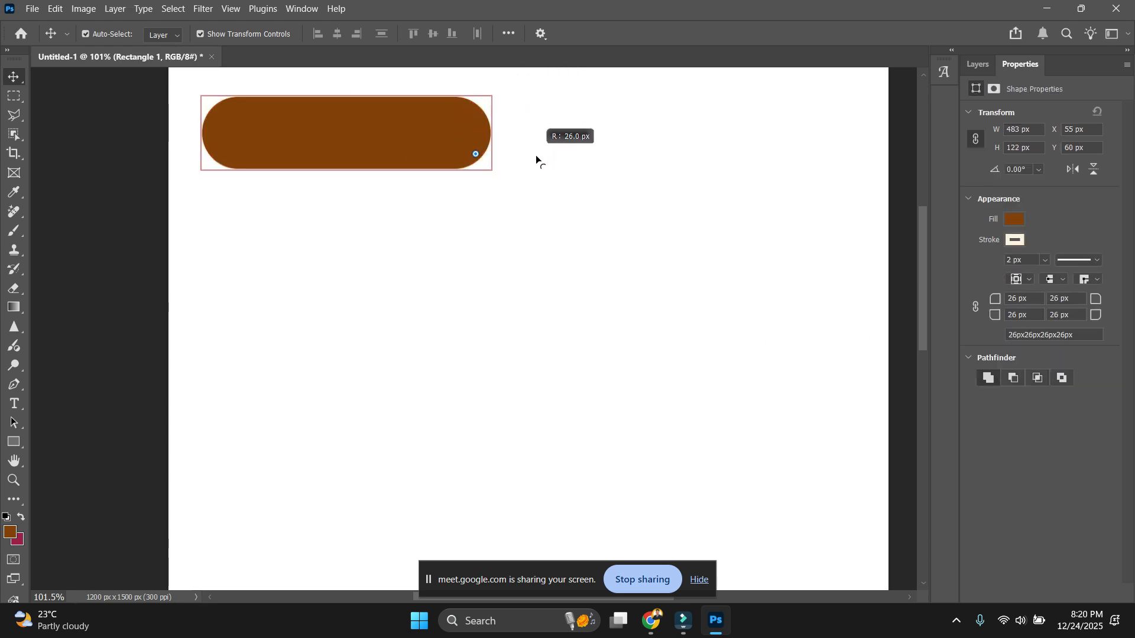
{"action": "left_click_drag", "start_coordinate": [536, 156], "coordinate": [581, 196]}
{"action": "left_click", "coordinate": [512, 188]}
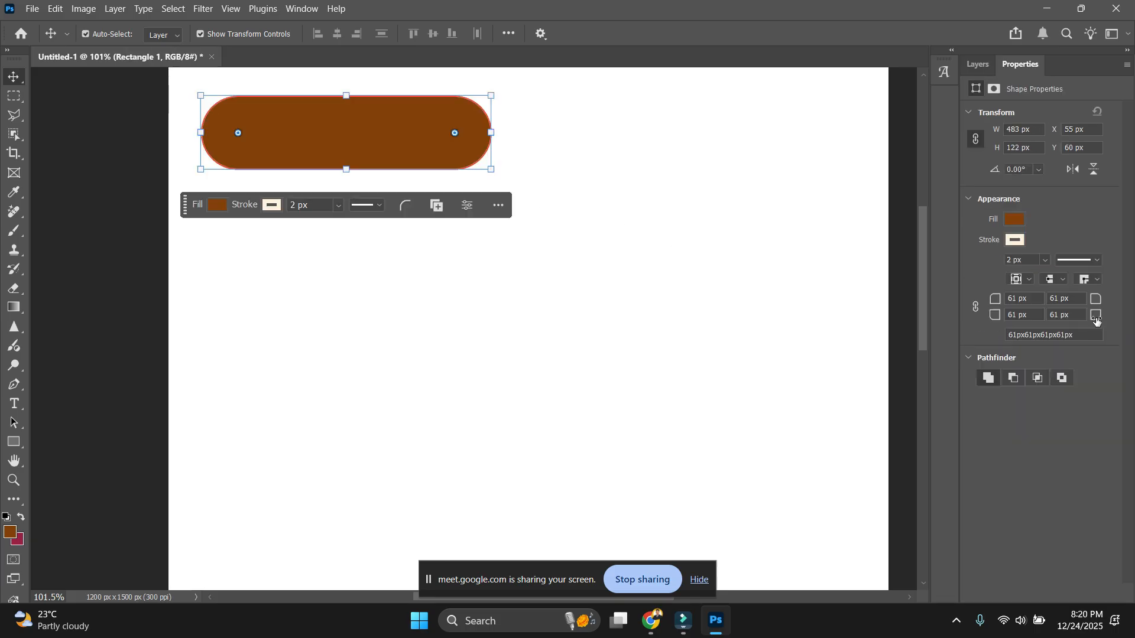
{"action": "left_click_drag", "start_coordinate": [1096, 316], "coordinate": [1119, 414]}
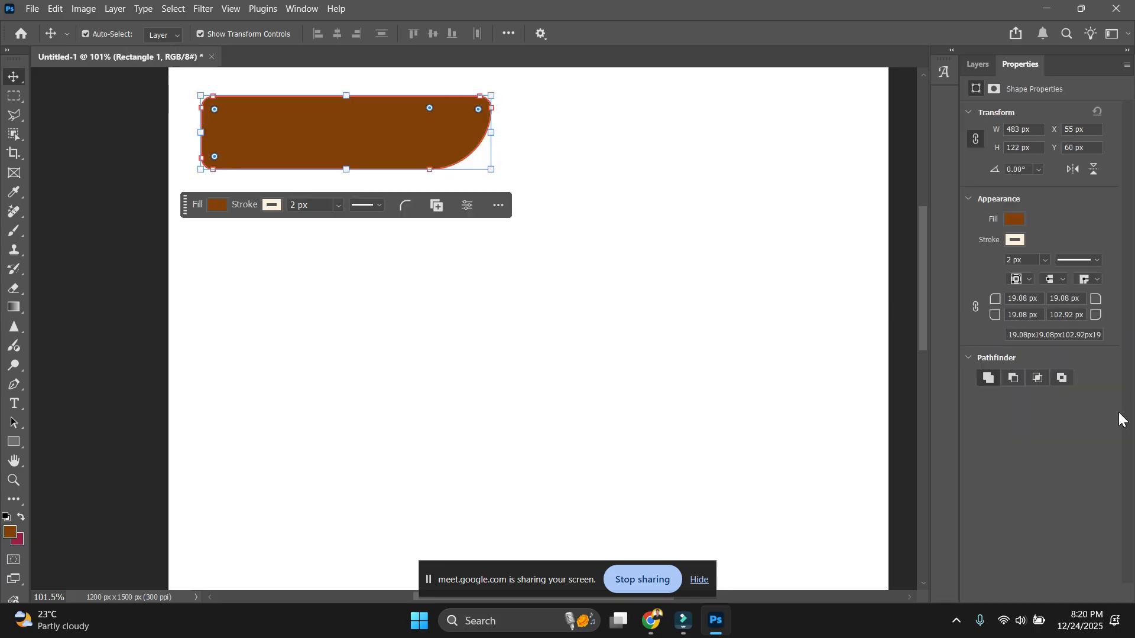
{"action": "left_click_drag", "start_coordinate": [1096, 321], "coordinate": [1107, 324]}
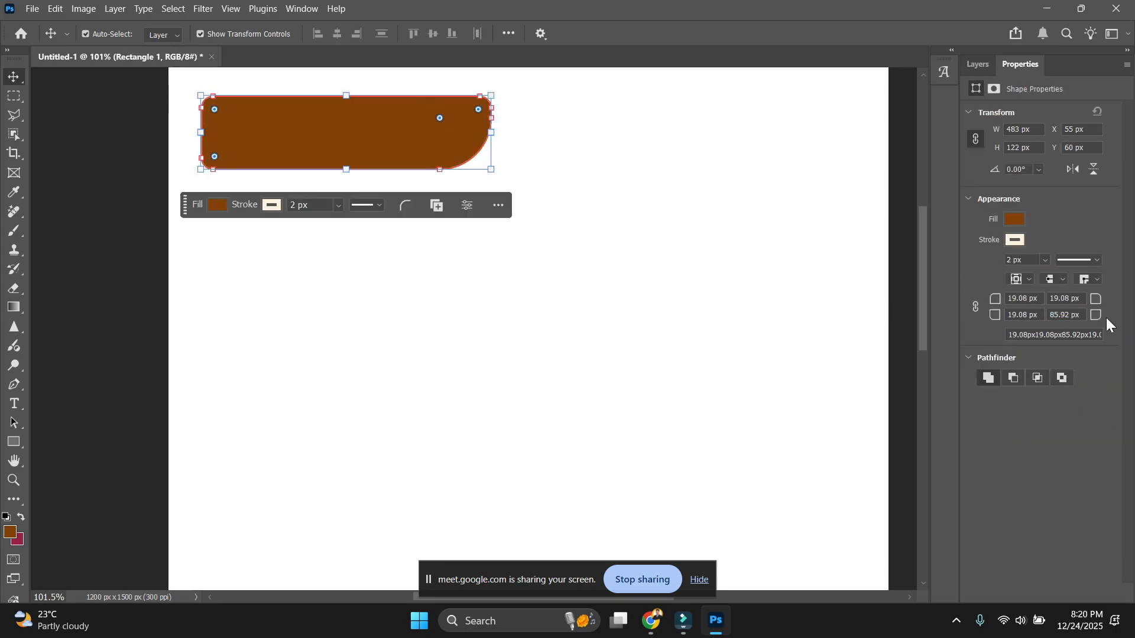
{"action": "left_click_drag", "start_coordinate": [998, 316], "coordinate": [1051, 349]}
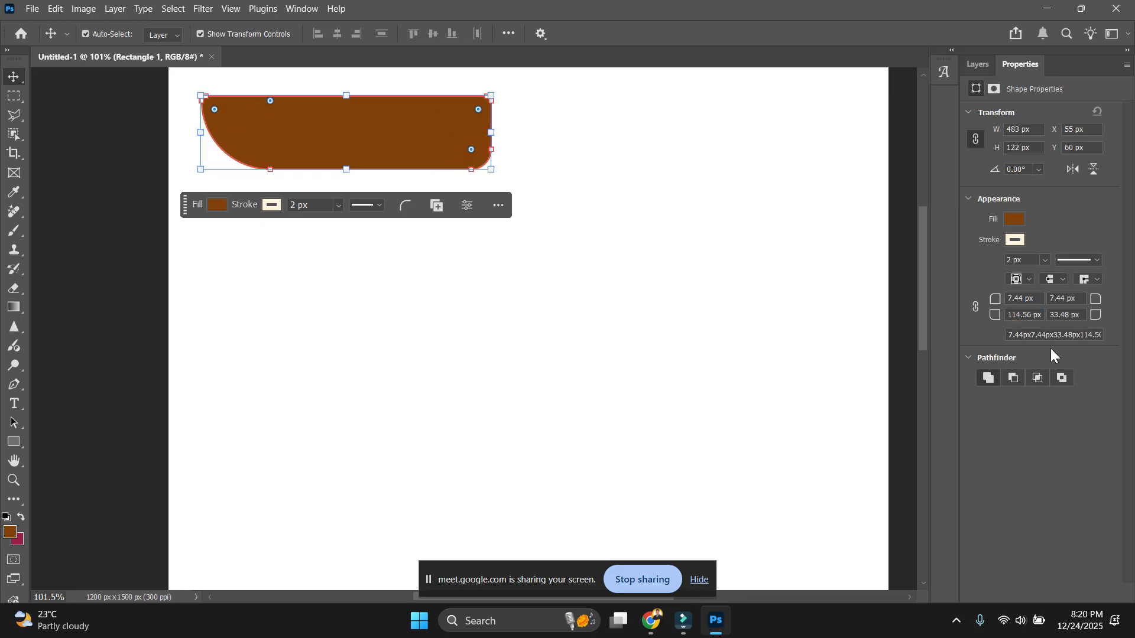
{"action": "mouse_move", "coordinate": [1096, 316]}
{"action": "left_mouse_down"}
{"action": "mouse_move", "coordinate": [1062, 312]}
{"action": "mouse_move", "coordinate": [1104, 318]}
{"action": "left_mouse_up"}
{"action": "left_click", "coordinate": [658, 314]}
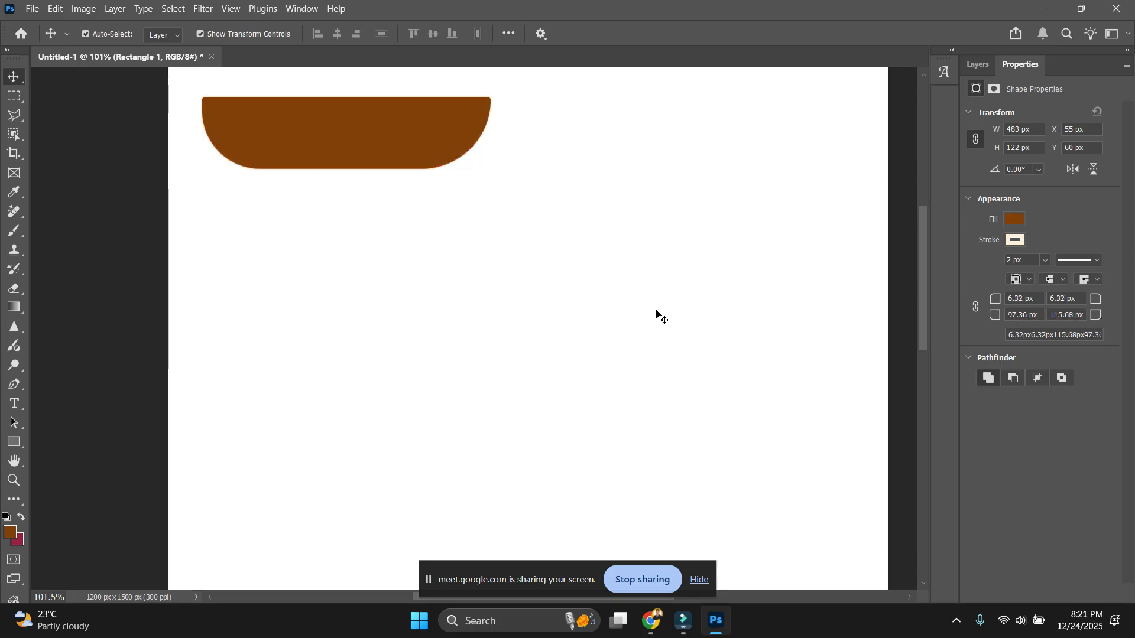
{"action": "scroll", "coordinate": [712, 297], "scroll_direction": "down", "scroll_amount": 5}
Move the brown shape further into the page, then delete it.
{"action": "scroll", "coordinate": [713, 297], "scroll_direction": "up", "scroll_amount": 3}
{"action": "left_click_drag", "start_coordinate": [409, 161], "coordinate": [607, 271]}
{"action": "left_click", "coordinate": [597, 317]}
{"action": "left_click", "coordinate": [672, 370]}
{"action": "left_click", "coordinate": [570, 271]}
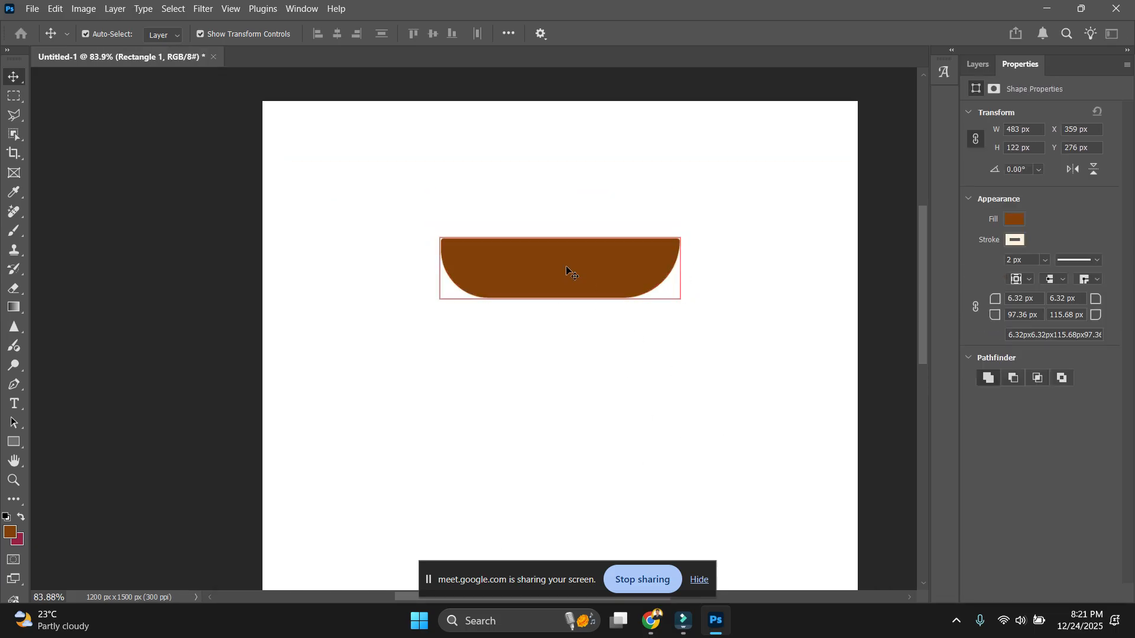
{"action": "key", "text": "Delete"}
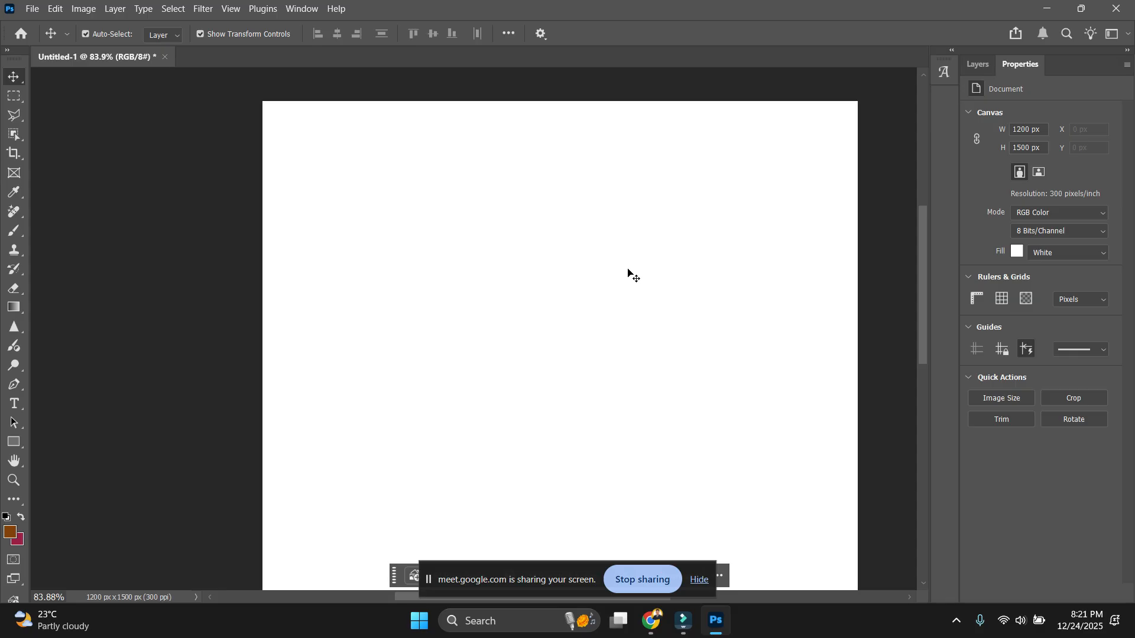
Dismiss the screen-sharing notice, show the Layers panel and pan around the blank canvas.
{"action": "scroll", "coordinate": [630, 273], "scroll_direction": "down", "scroll_amount": 4}
{"action": "scroll", "coordinate": [604, 297], "scroll_direction": "up", "scroll_amount": 2}
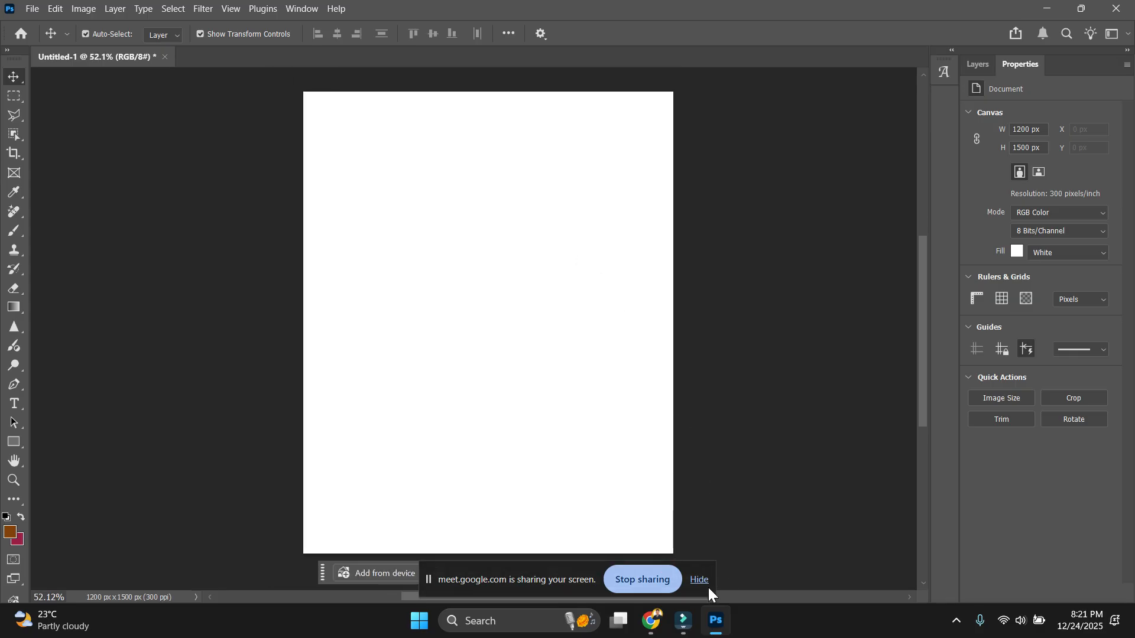
{"action": "left_click", "coordinate": [707, 586]}
{"action": "scroll", "coordinate": [717, 420], "scroll_direction": "right", "scroll_amount": 1}
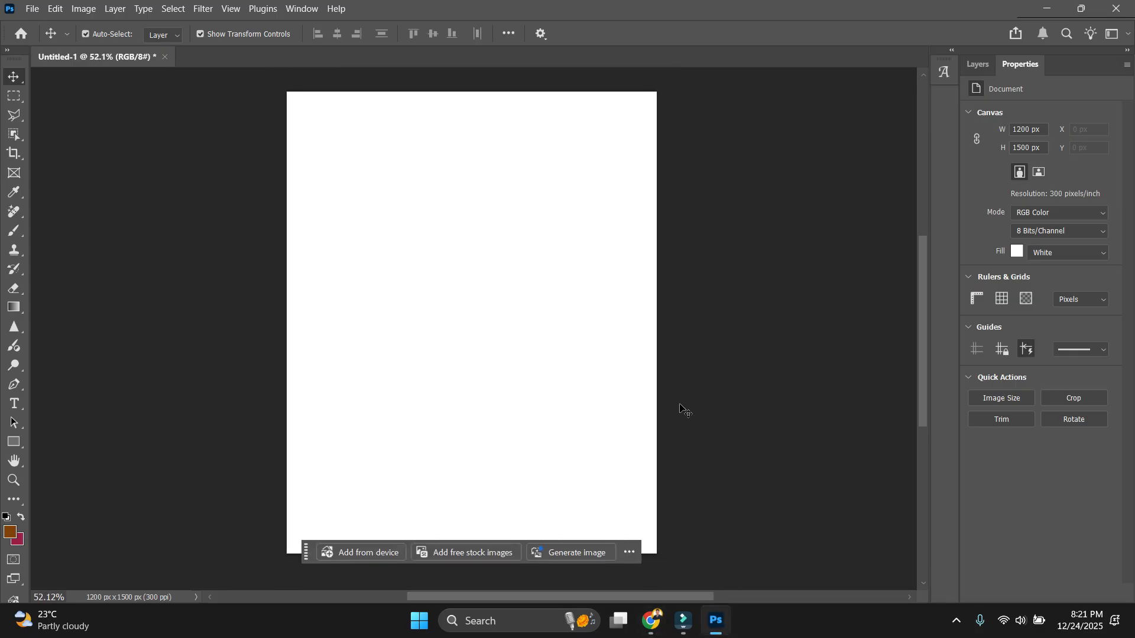
{"action": "scroll", "coordinate": [682, 409], "scroll_direction": "down", "scroll_amount": 1}
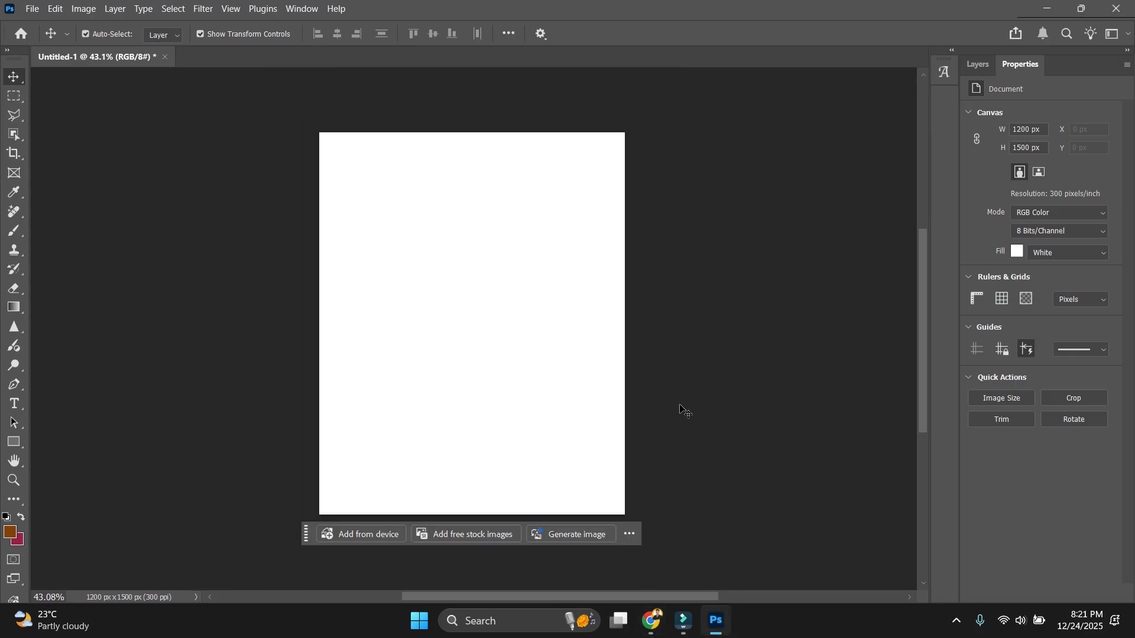
{"action": "left_click", "coordinate": [979, 66]}
{"action": "scroll", "coordinate": [677, 334], "scroll_direction": "up", "scroll_amount": 1}
{"action": "key", "text": "space"}
{"action": "left_click_drag", "start_coordinate": [585, 309], "coordinate": [593, 312]}
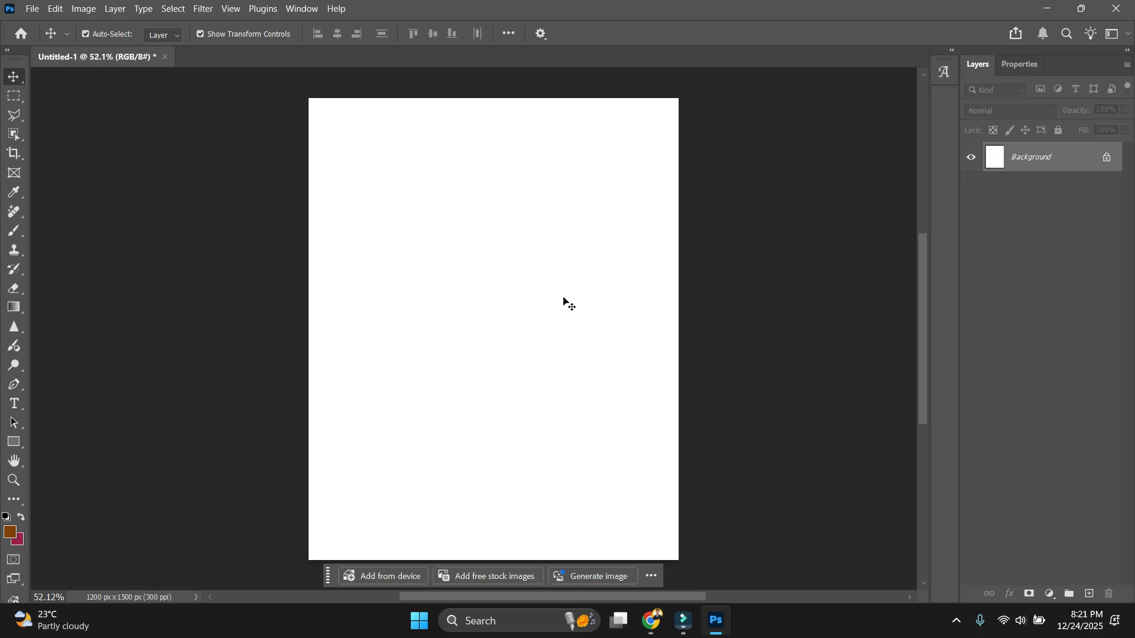
{"action": "key", "text": "space"}
{"action": "left_click_drag", "start_coordinate": [563, 300], "coordinate": [547, 331]}
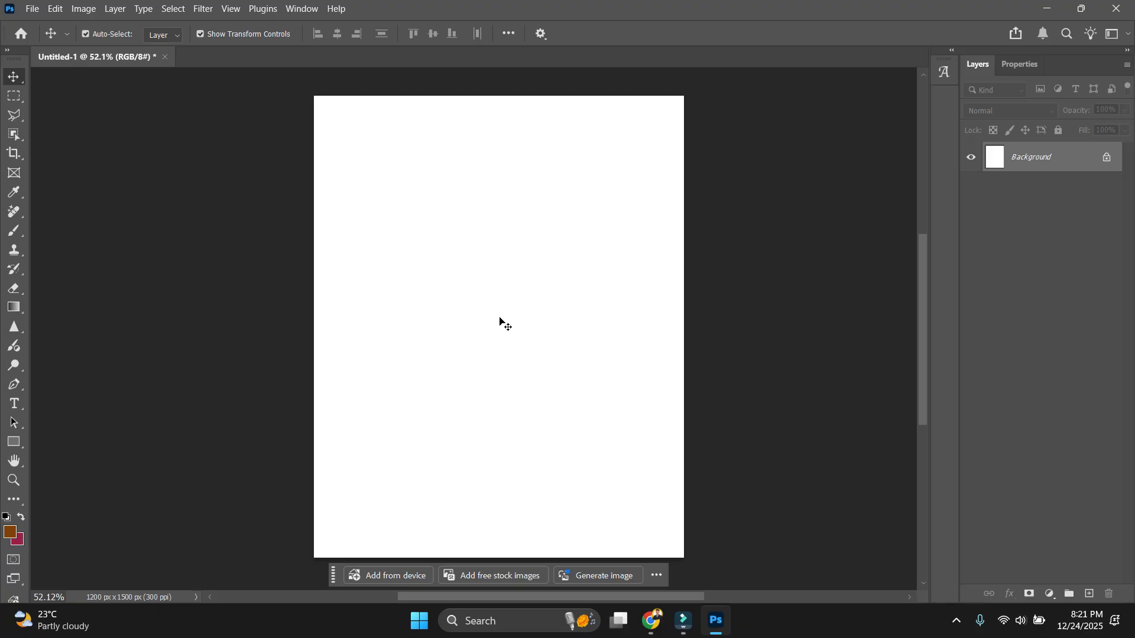
Switch to the browser and open Instagram in a new tab.
{"action": "mouse_move", "coordinate": [651, 620]}
{"action": "left_click", "coordinate": [504, 507]}
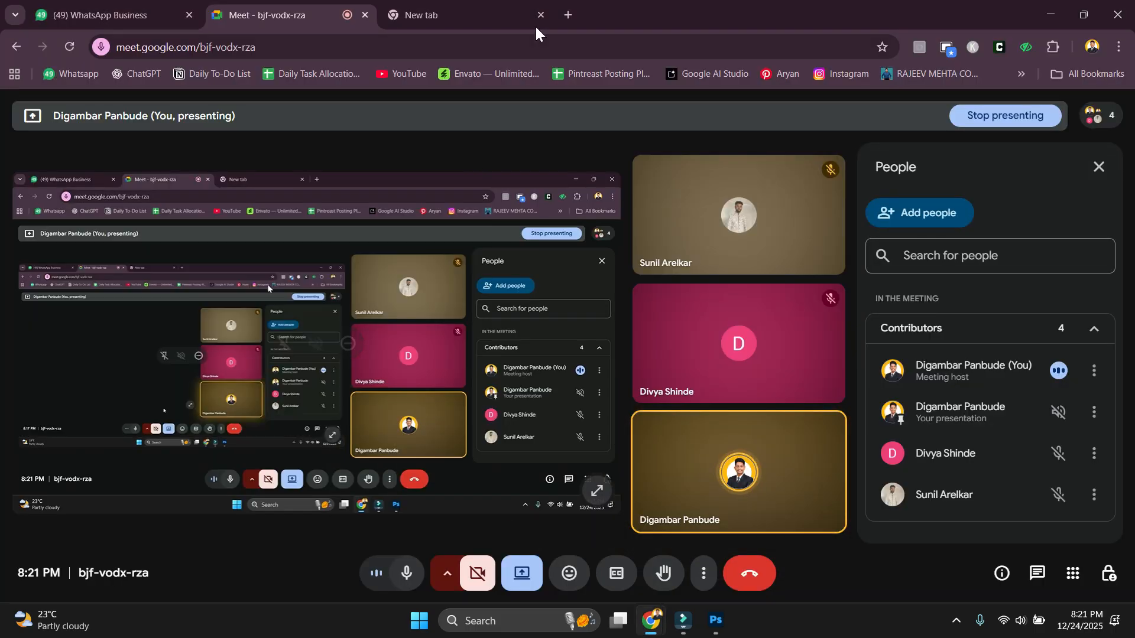
{"action": "left_click", "coordinate": [510, 9]}
{"action": "left_click", "coordinate": [826, 78]}
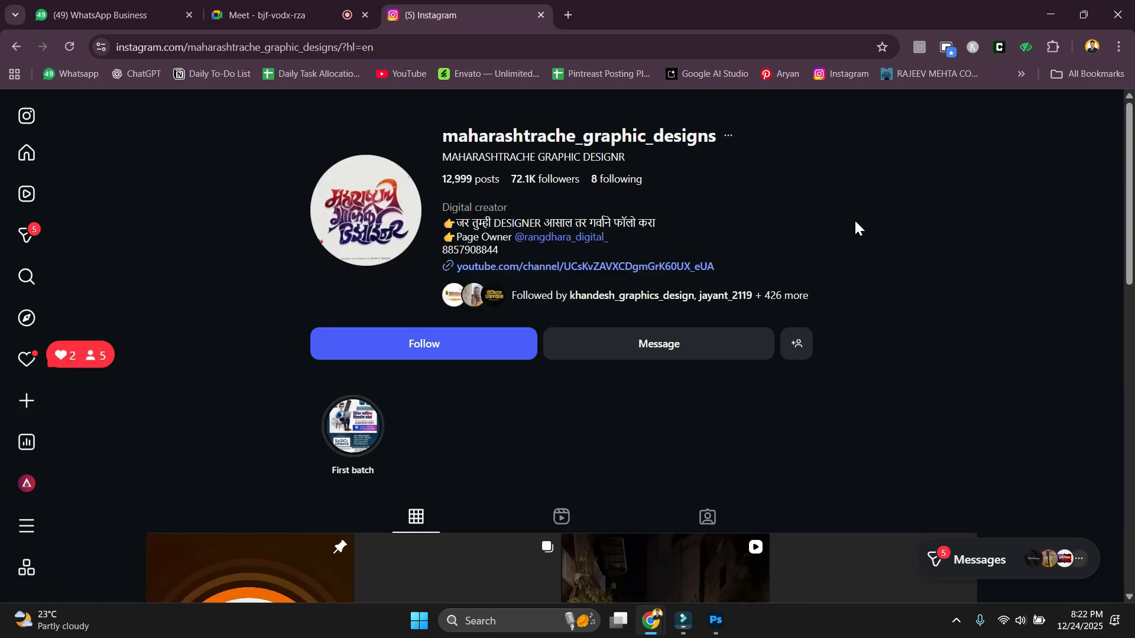
Scroll the profile grid, open a reel and close it, then close the yellow poster post.
{"action": "scroll", "coordinate": [857, 222], "scroll_direction": "down", "scroll_amount": 4}
{"action": "scroll", "coordinate": [857, 221], "scroll_direction": "down", "scroll_amount": 4}
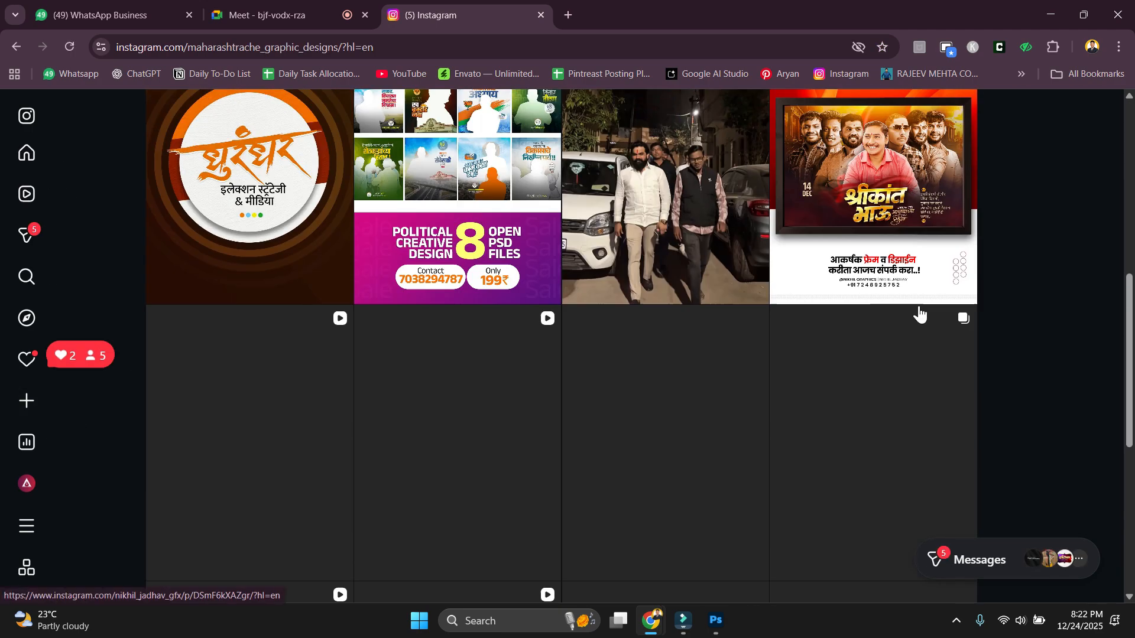
{"action": "scroll", "coordinate": [1005, 313], "scroll_direction": "up", "scroll_amount": 2}
{"action": "scroll", "coordinate": [1043, 307], "scroll_direction": "down", "scroll_amount": 2}
{"action": "scroll", "coordinate": [1040, 305], "scroll_direction": "down", "scroll_amount": 6}
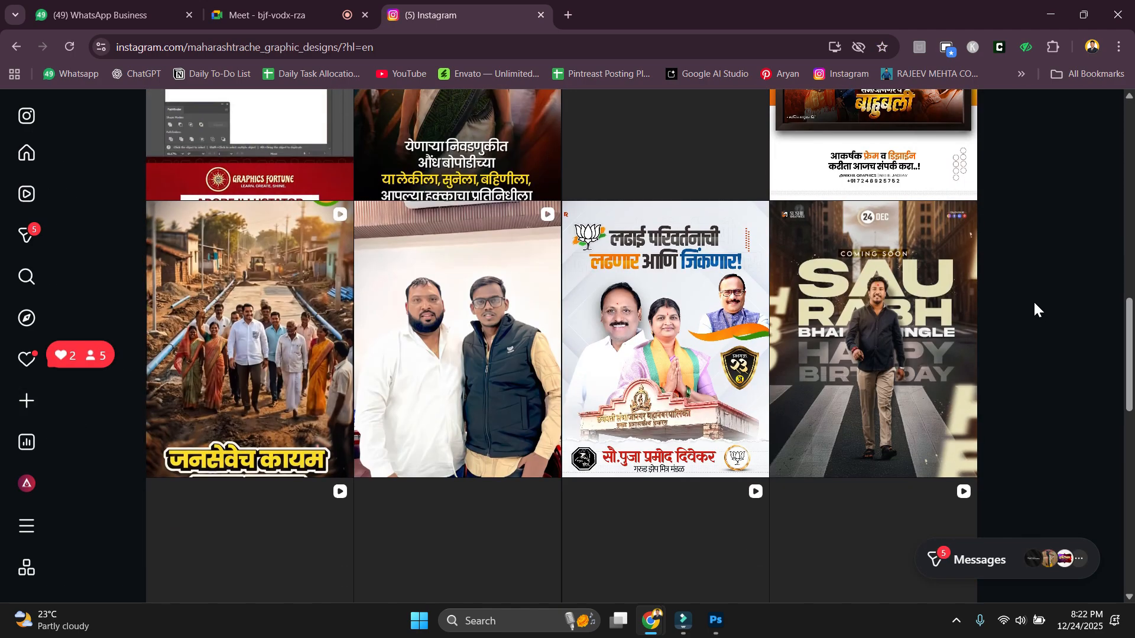
{"action": "scroll", "coordinate": [673, 268], "scroll_direction": "up", "scroll_amount": 1}
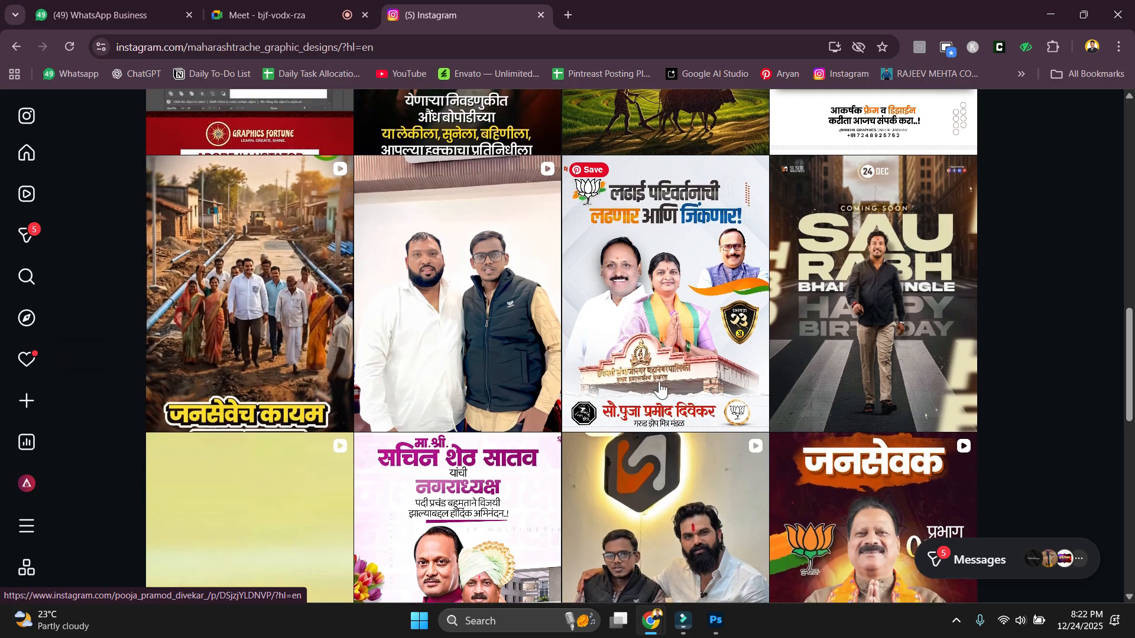
{"action": "scroll", "coordinate": [644, 239], "scroll_direction": "down", "scroll_amount": 4}
{"action": "scroll", "coordinate": [644, 239], "scroll_direction": "down", "scroll_amount": 3}
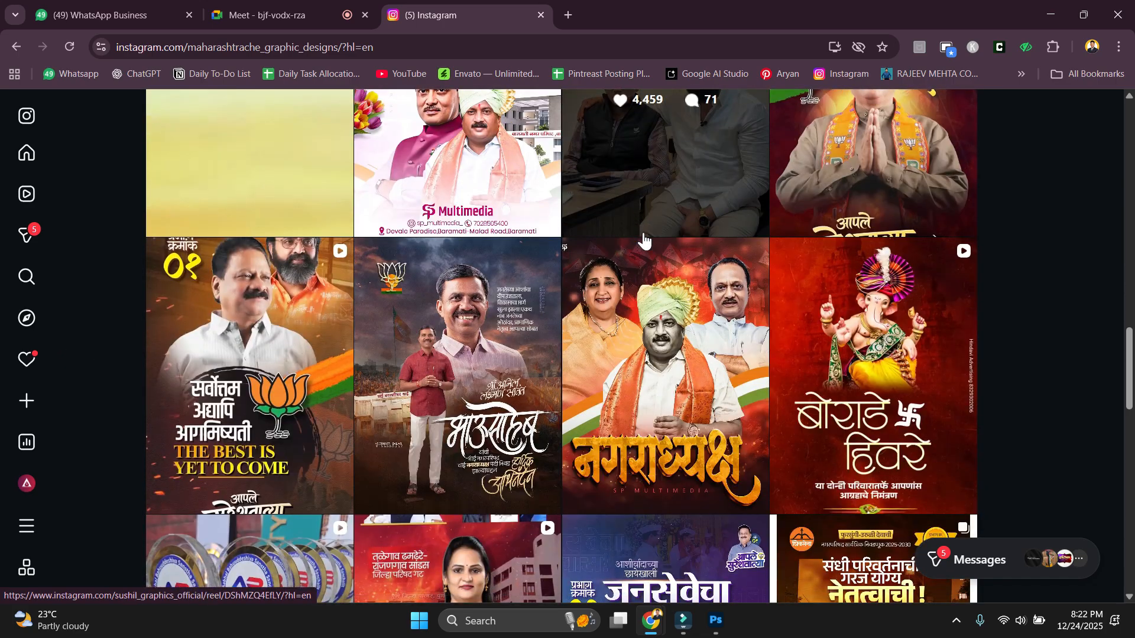
{"action": "left_click", "coordinate": [296, 450]}
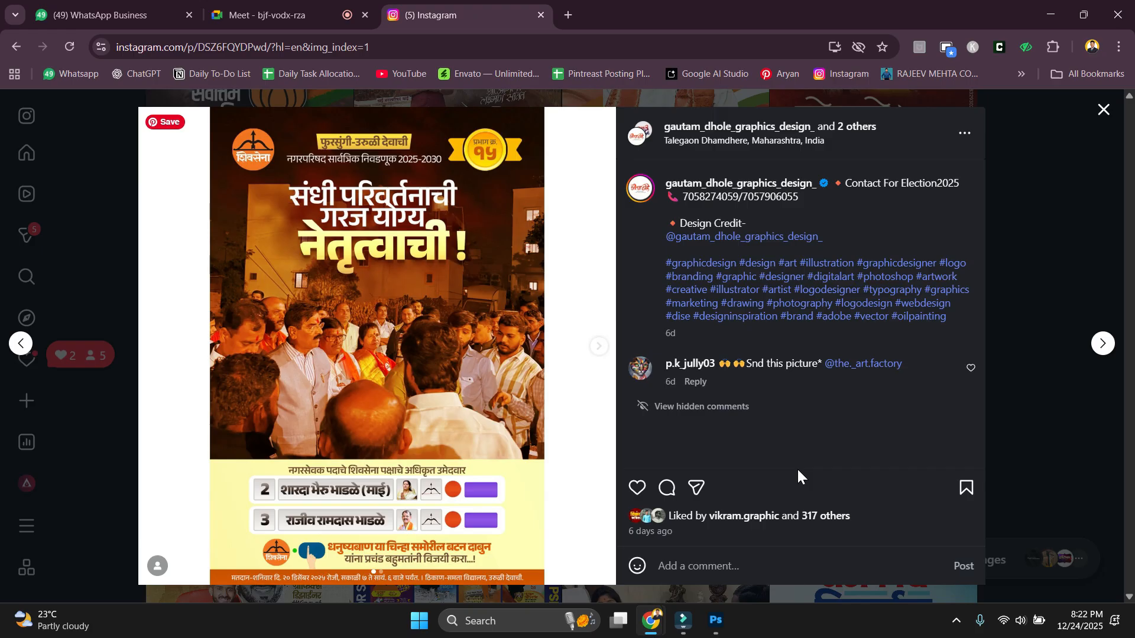
{"action": "key", "text": "Escape"}
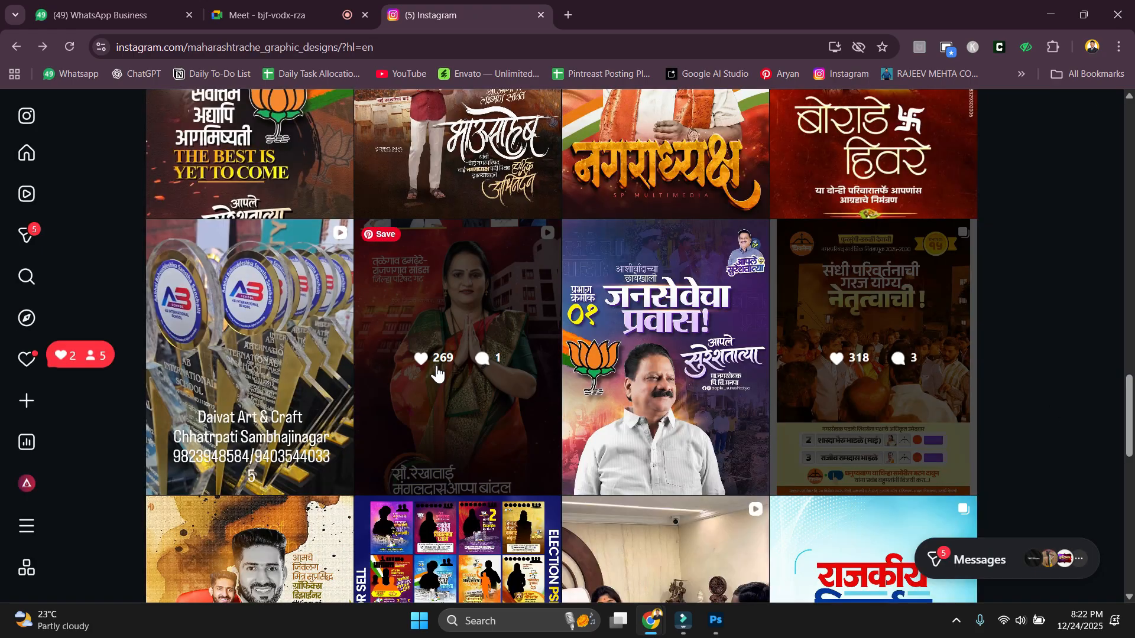
{"action": "scroll", "coordinate": [436, 373], "scroll_direction": "down", "scroll_amount": 2}
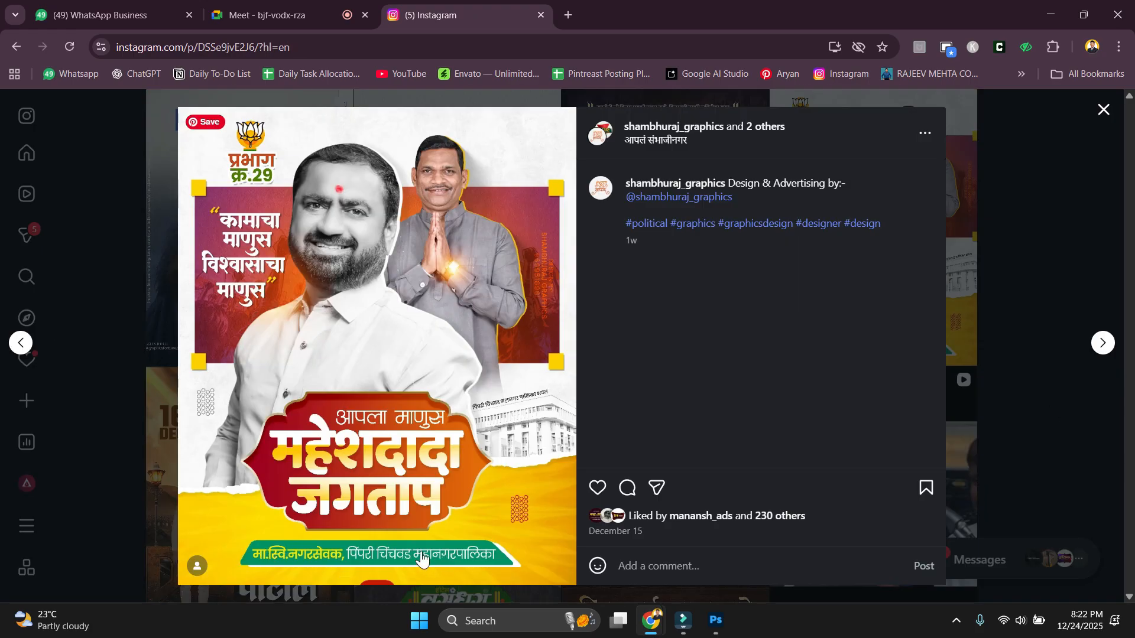
{"action": "left_click", "coordinate": [1046, 437]}
Scroll far down through the profile's grid of poster posts.
{"action": "scroll", "coordinate": [727, 295], "scroll_direction": "up", "scroll_amount": 1}
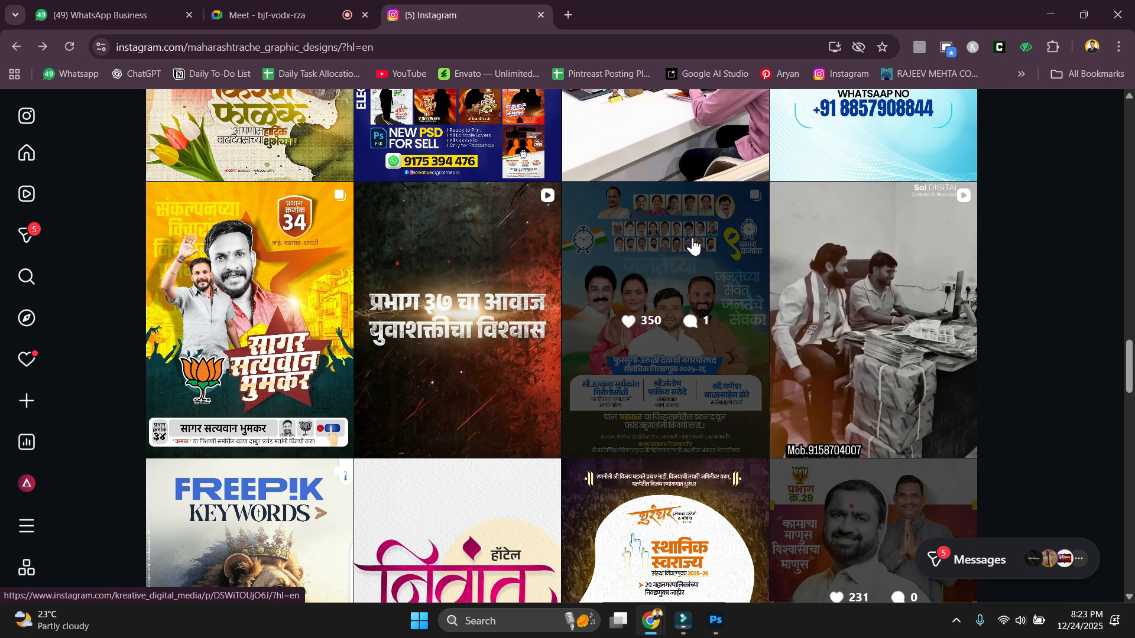
{"action": "scroll", "coordinate": [768, 408], "scroll_direction": "down", "scroll_amount": 2}
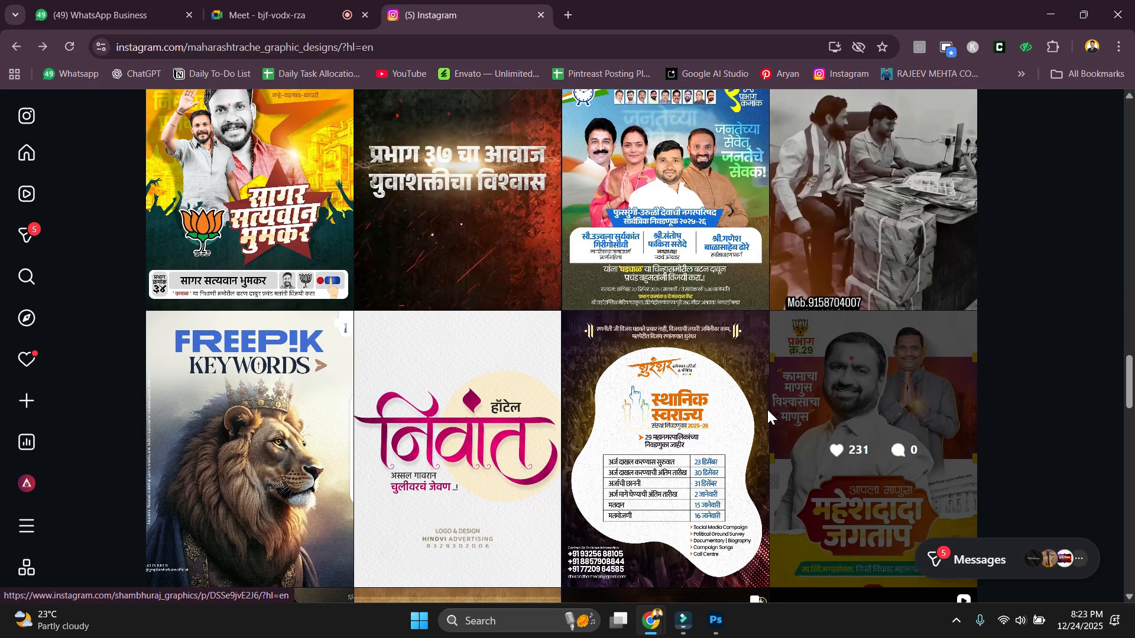
{"action": "scroll", "coordinate": [795, 376], "scroll_direction": "down", "scroll_amount": 2}
{"action": "scroll", "coordinate": [797, 391], "scroll_direction": "down", "scroll_amount": 1}
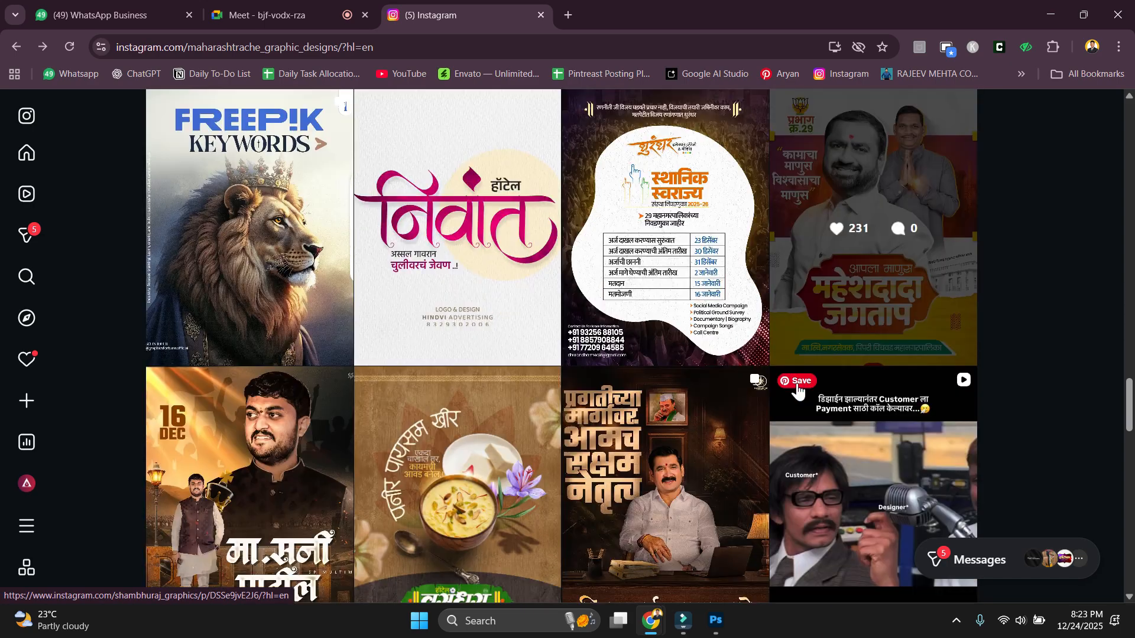
{"action": "scroll", "coordinate": [797, 391], "scroll_direction": "down", "scroll_amount": 2}
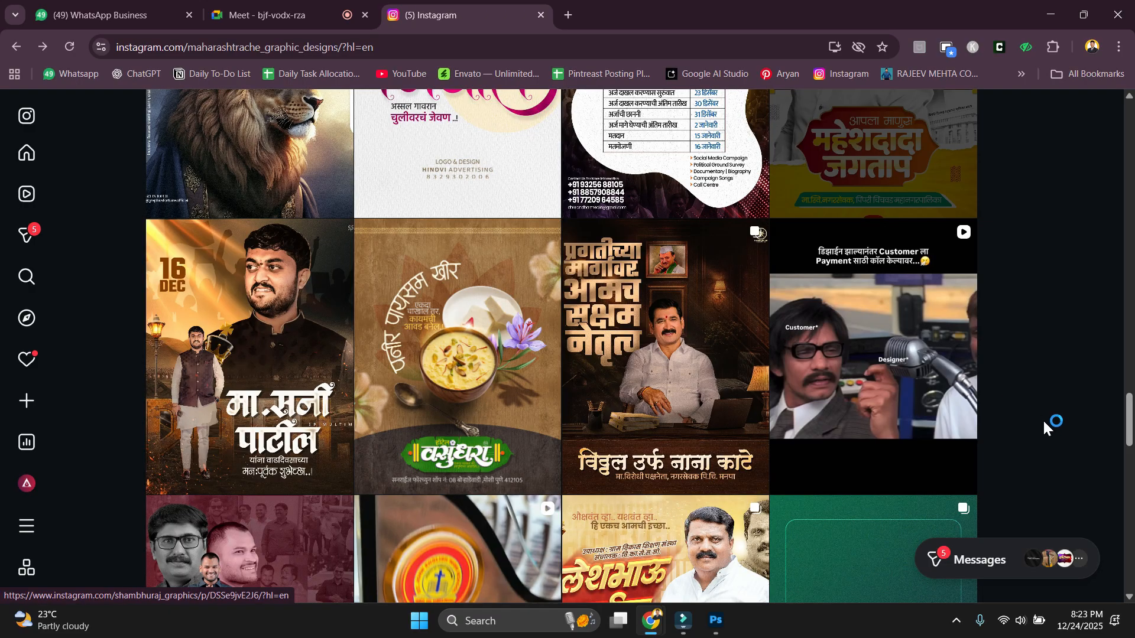
{"action": "scroll", "coordinate": [1038, 417], "scroll_direction": "down", "scroll_amount": 6}
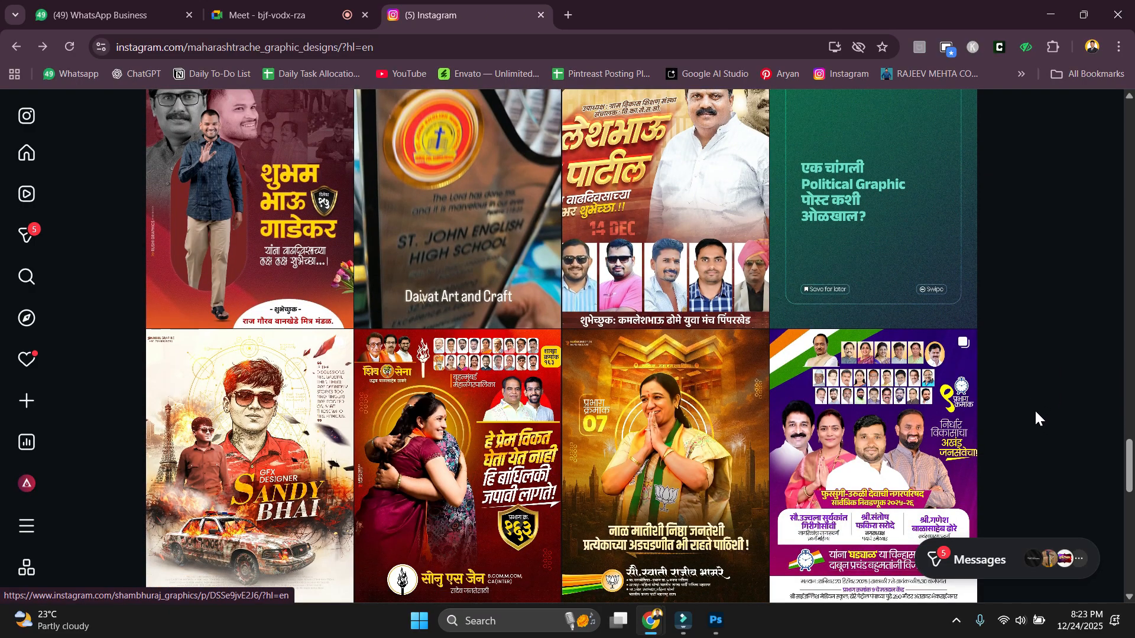
{"action": "scroll", "coordinate": [1035, 413], "scroll_direction": "down", "scroll_amount": 2}
{"action": "scroll", "coordinate": [1034, 414], "scroll_direction": "down", "scroll_amount": 6}
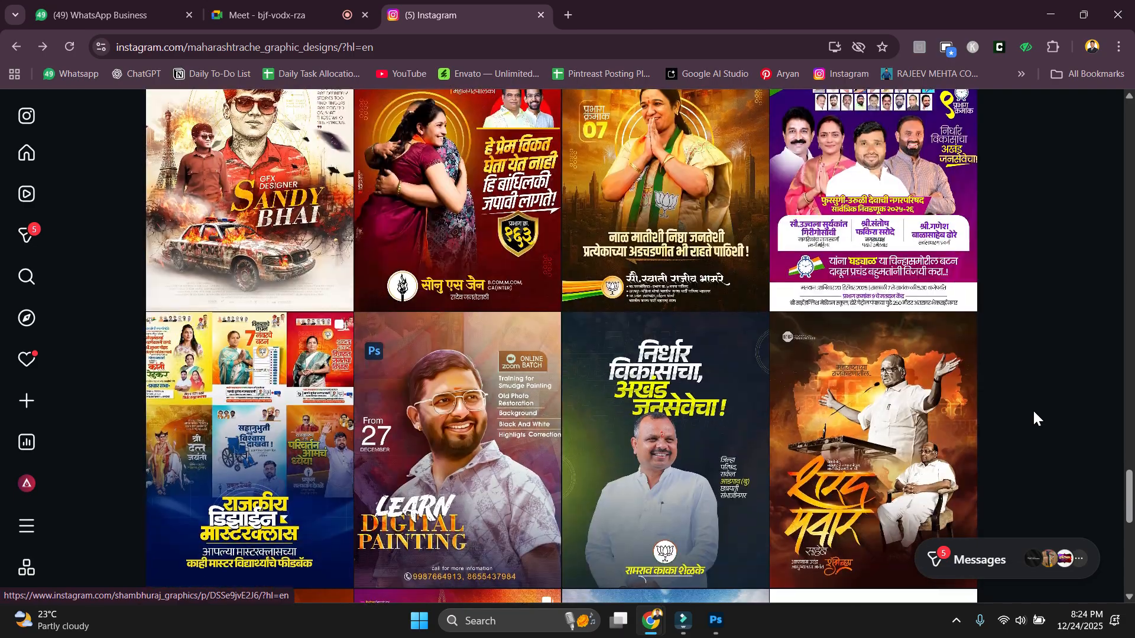
{"action": "scroll", "coordinate": [1029, 414], "scroll_direction": "down", "scroll_amount": 1}
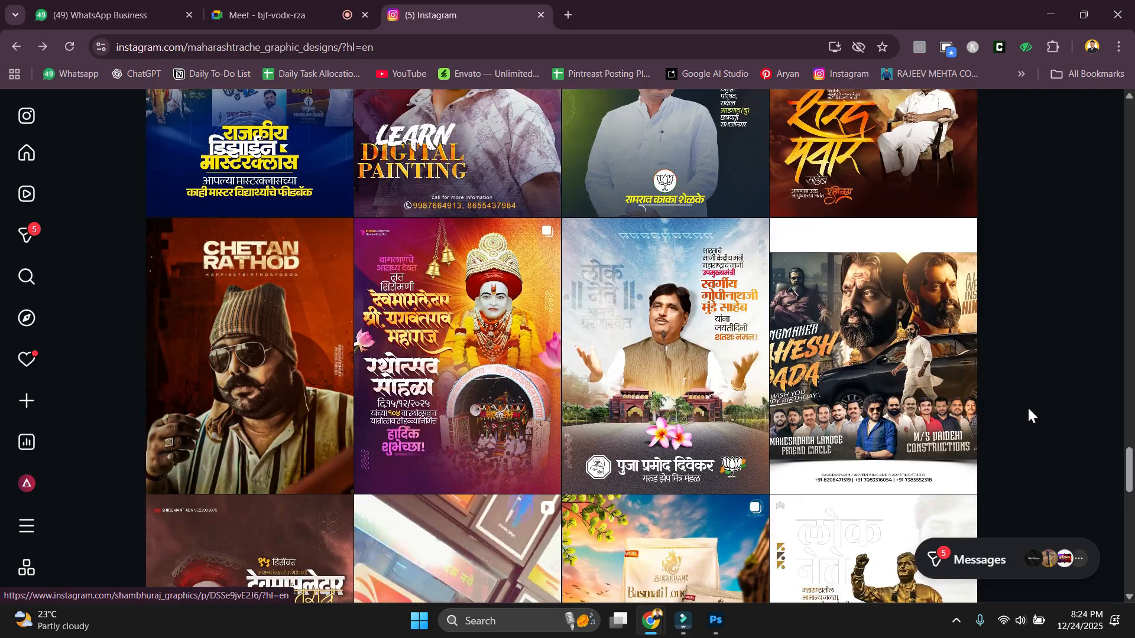
{"action": "scroll", "coordinate": [322, 254], "scroll_direction": "up", "scroll_amount": 2}
{"action": "left_click", "coordinate": [319, 236]}
{"action": "left_click", "coordinate": [552, 347]}
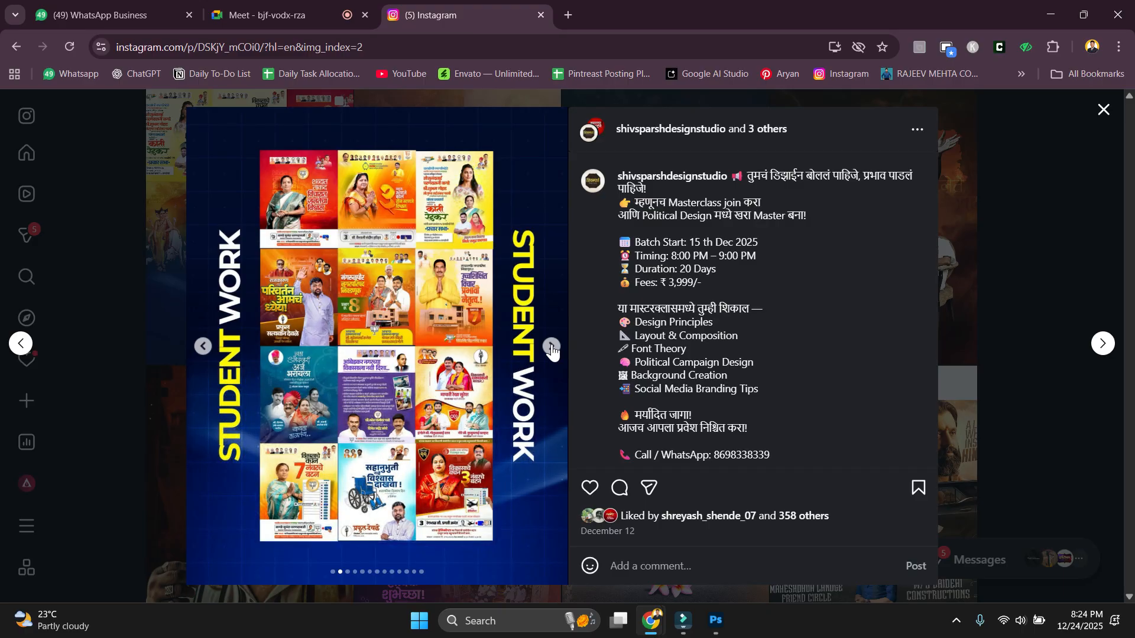
{"action": "left_click", "coordinate": [552, 347]}
{"action": "left_click", "coordinate": [552, 349]}
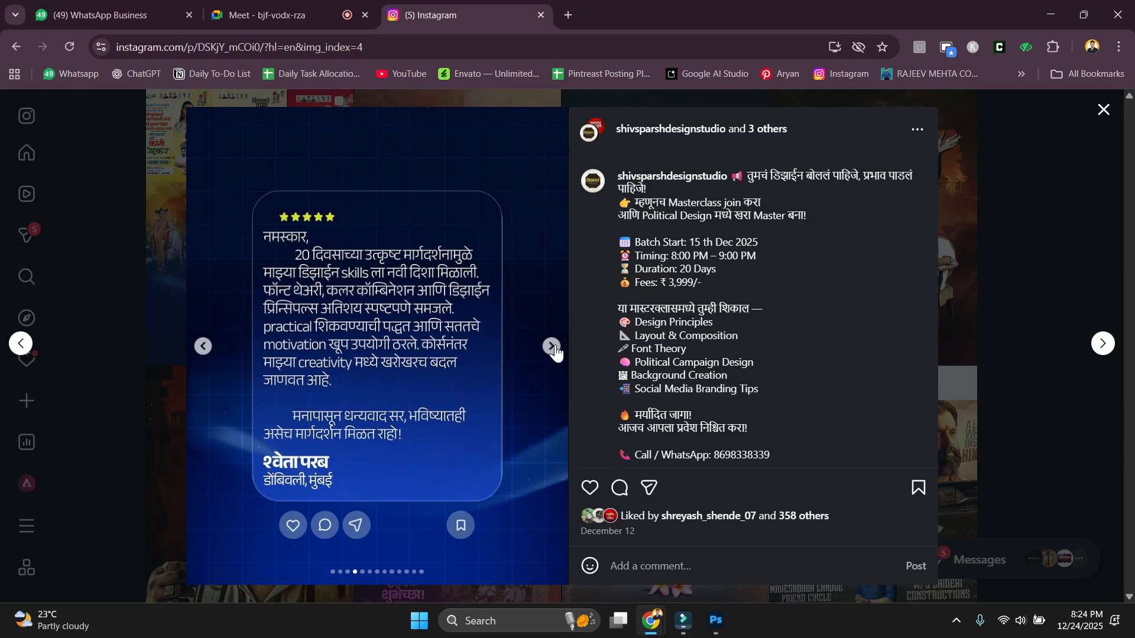
{"action": "left_click", "coordinate": [1017, 289]}
{"action": "scroll", "coordinate": [755, 380], "scroll_direction": "up", "scroll_amount": 10}
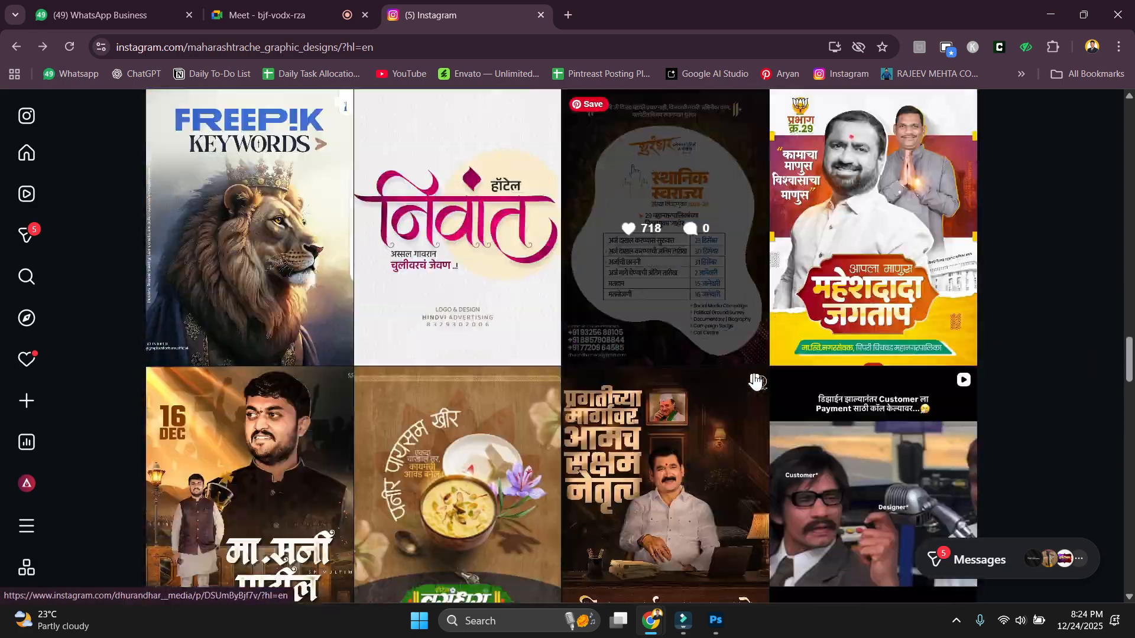
{"action": "scroll", "coordinate": [755, 380], "scroll_direction": "down", "scroll_amount": 4}
{"action": "scroll", "coordinate": [860, 422], "scroll_direction": "up", "scroll_amount": 6}
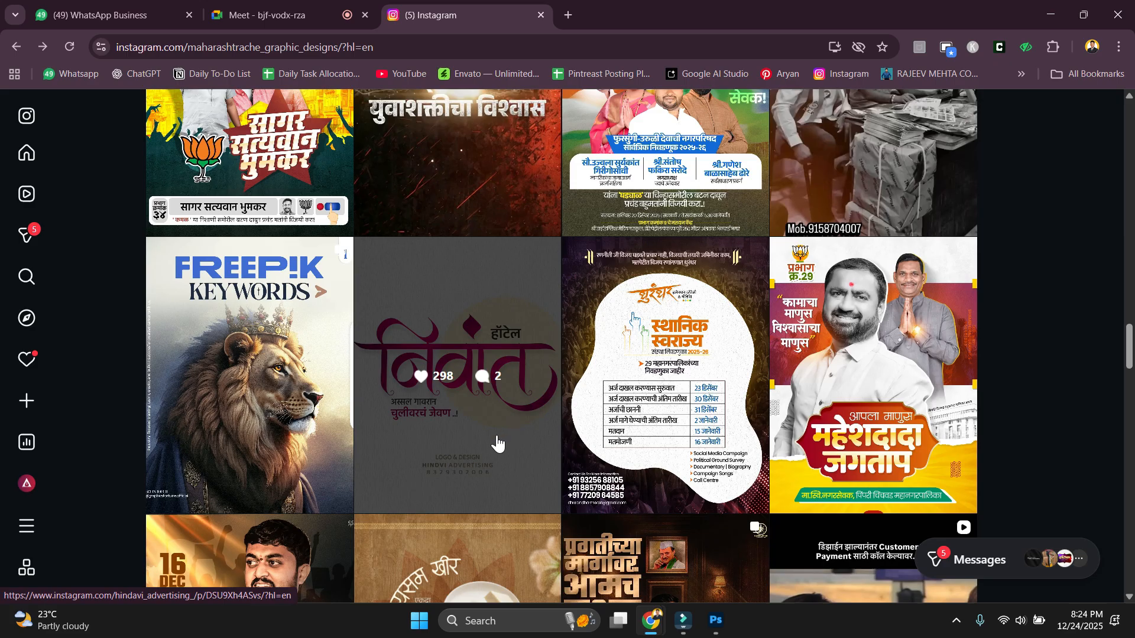
{"action": "scroll", "coordinate": [503, 446], "scroll_direction": "down", "scroll_amount": 3}
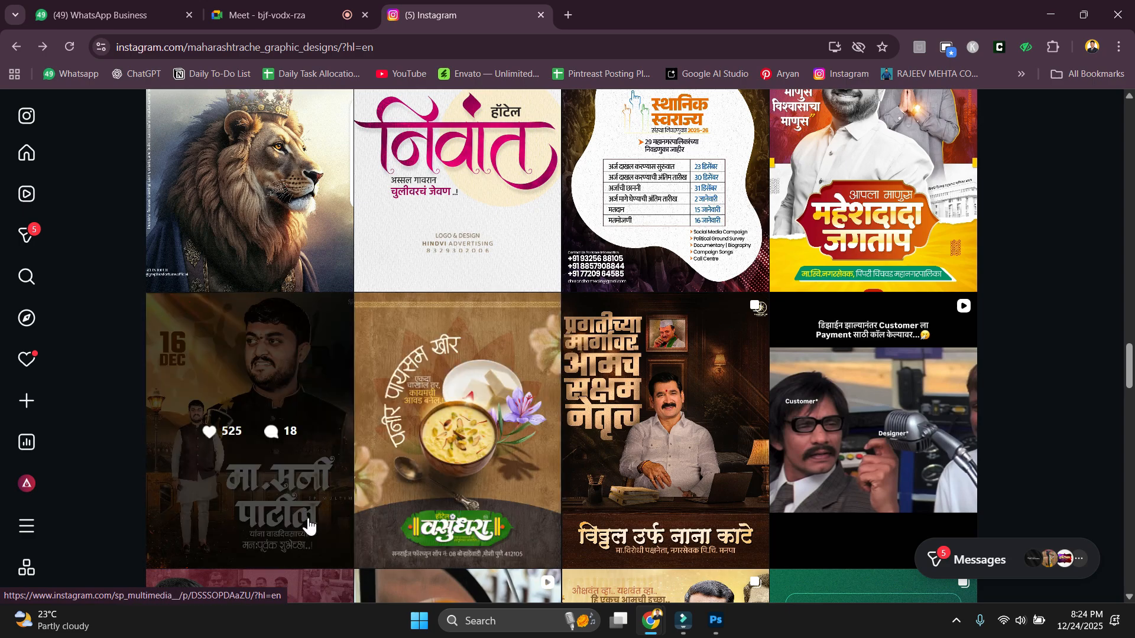
View the 16 DEC birthday poster post, then return to the grid and scroll it.
{"action": "left_click", "coordinate": [284, 498]}
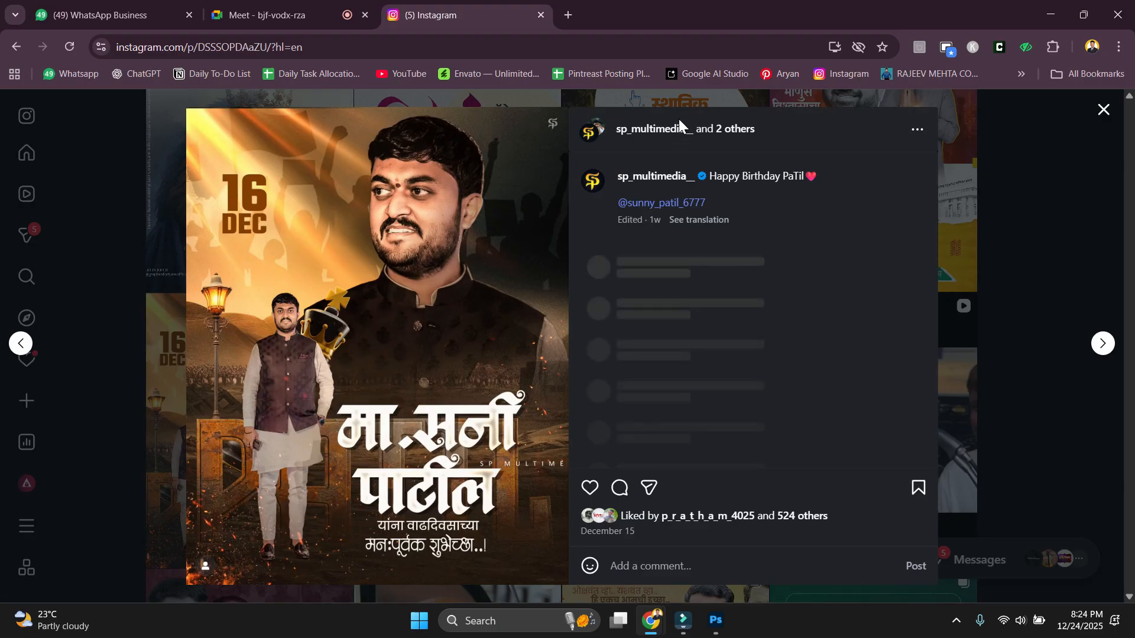
{"action": "left_click", "coordinate": [1014, 438]}
{"action": "scroll", "coordinate": [901, 435], "scroll_direction": "up", "scroll_amount": 1}
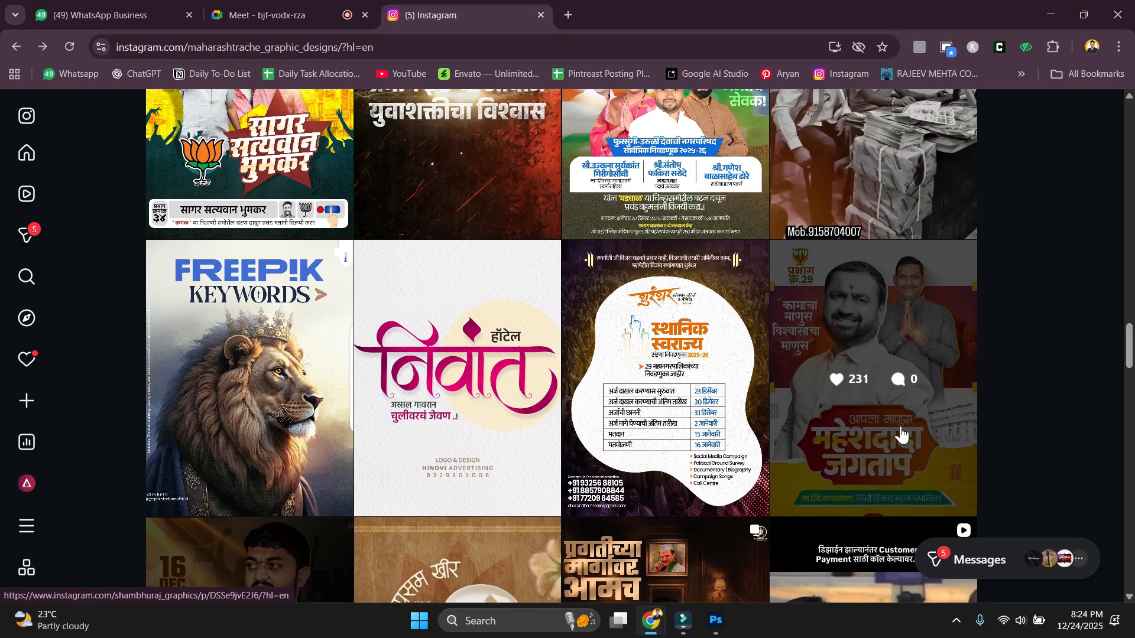
{"action": "scroll", "coordinate": [900, 434], "scroll_direction": "up", "scroll_amount": 20}
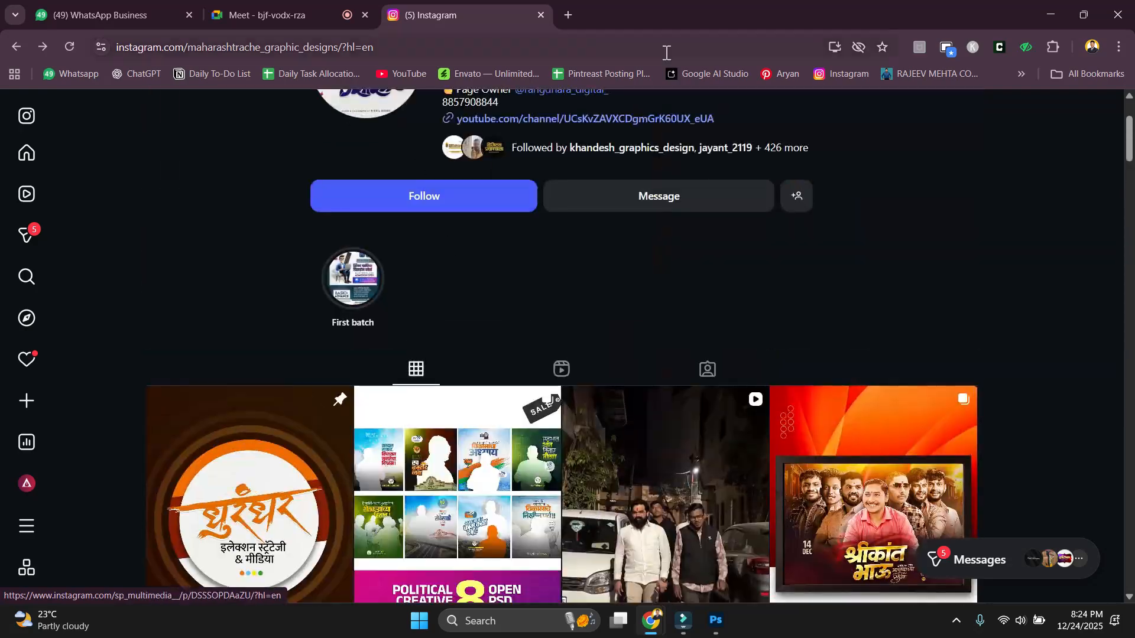
{"action": "scroll", "coordinate": [559, 337], "scroll_direction": "down", "scroll_amount": 15}
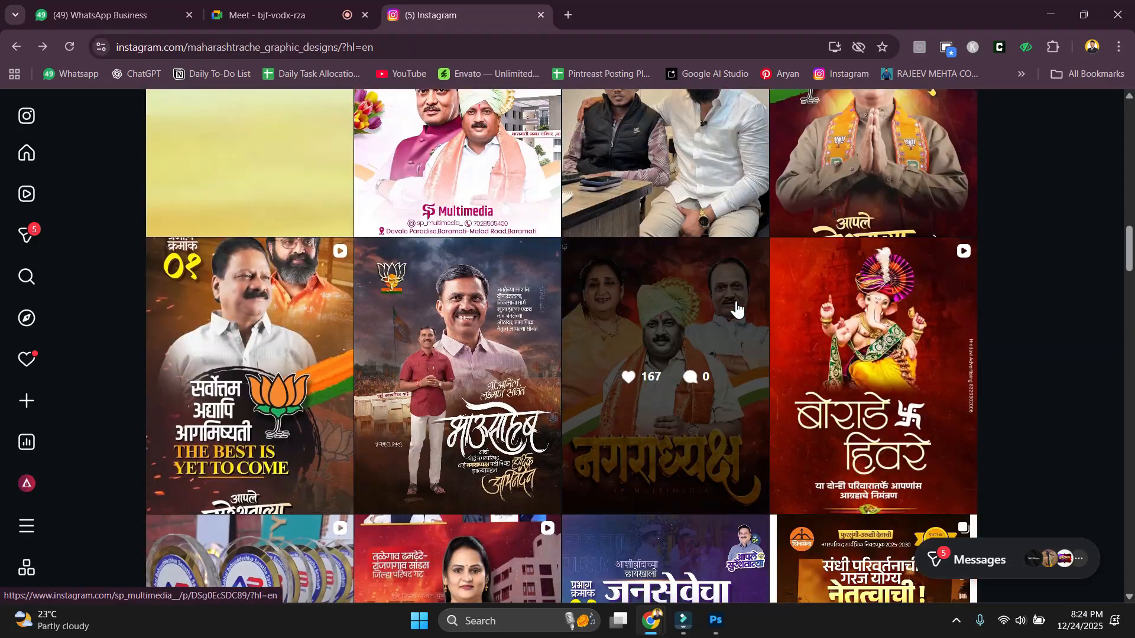
{"action": "scroll", "coordinate": [736, 307], "scroll_direction": "down", "scroll_amount": 2}
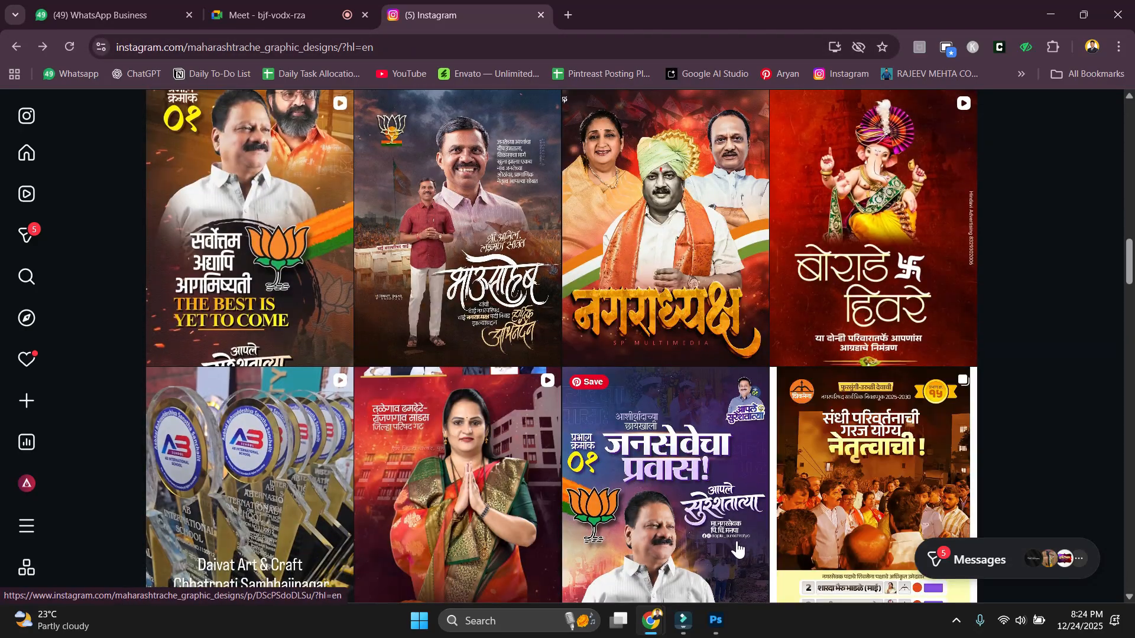
Scroll further down the grid, then switch to the WhatsApp Business tab with Ctrl+1.
{"action": "scroll", "coordinate": [722, 537], "scroll_direction": "down", "scroll_amount": 15}
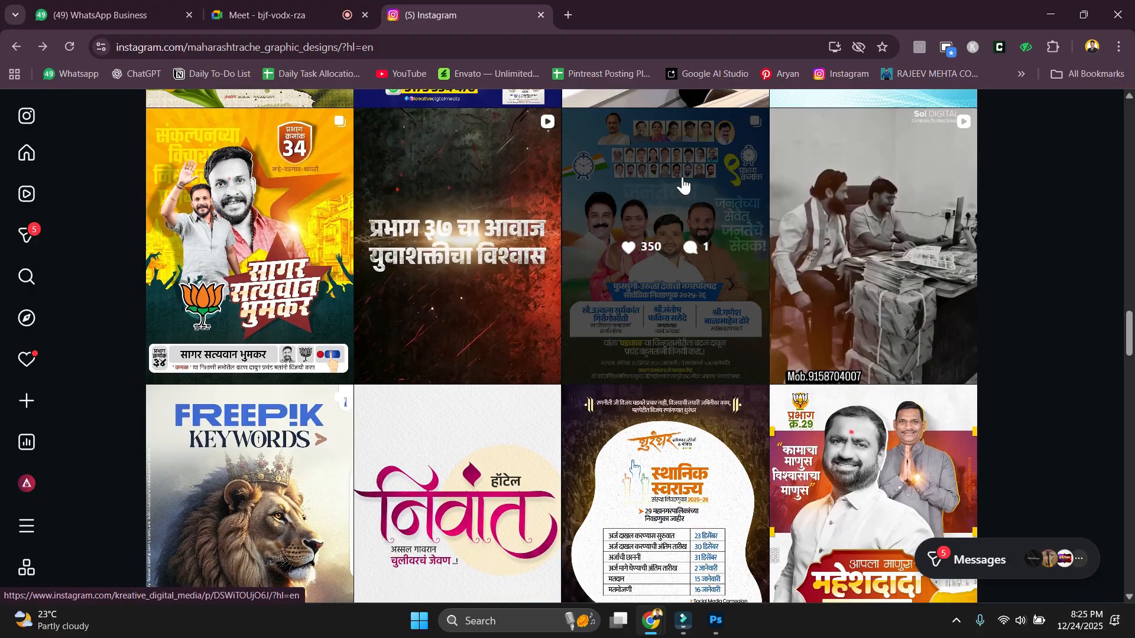
{"action": "scroll", "coordinate": [749, 413], "scroll_direction": "down", "scroll_amount": 4}
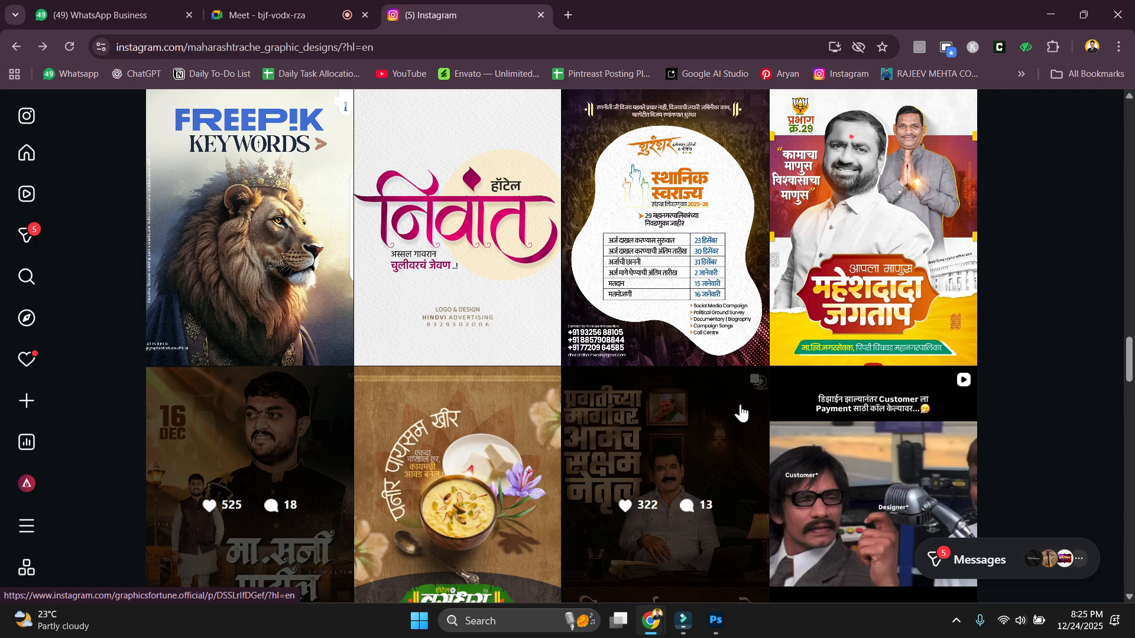
{"action": "scroll", "coordinate": [742, 413], "scroll_direction": "down", "scroll_amount": 4}
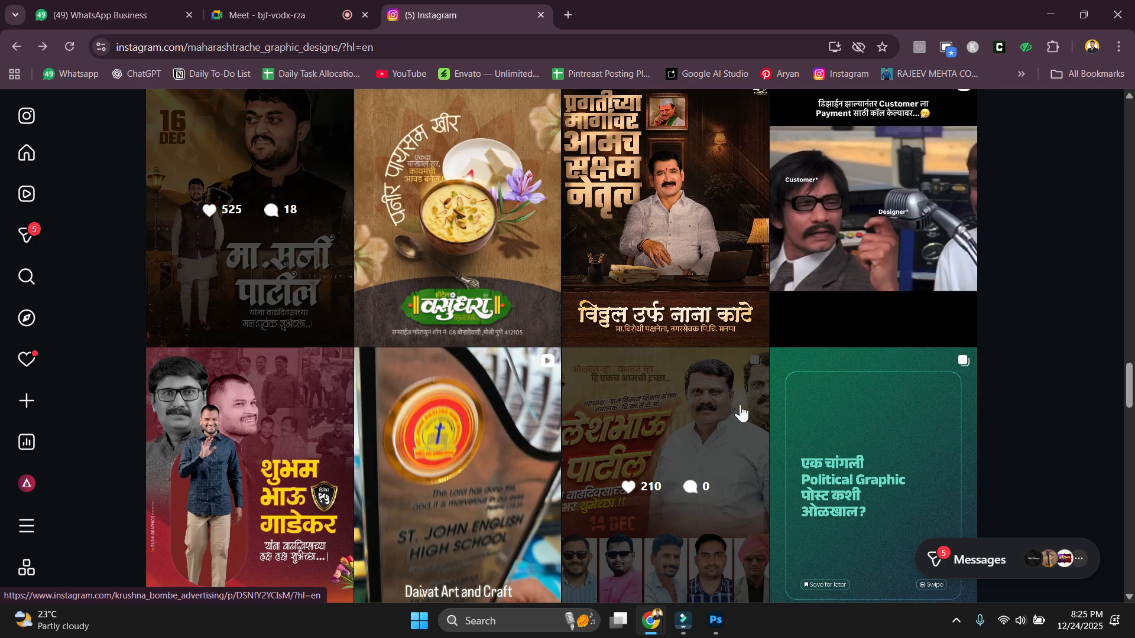
{"action": "scroll", "coordinate": [742, 413], "scroll_direction": "up", "scroll_amount": 1}
{"action": "scroll", "coordinate": [742, 412], "scroll_direction": "down", "scroll_amount": 3}
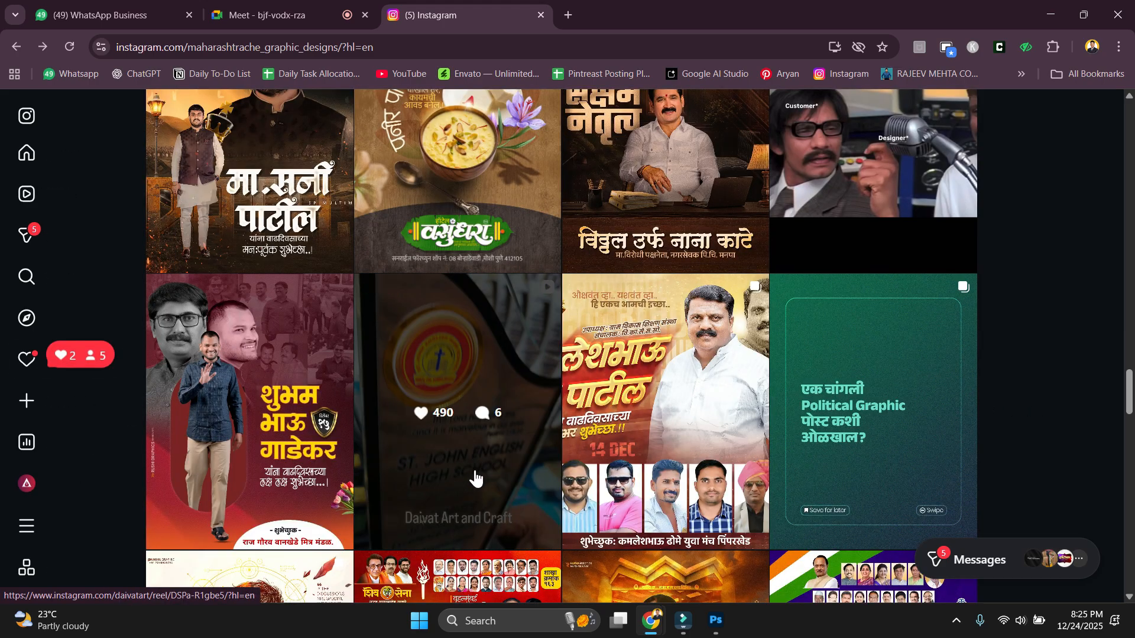
{"action": "key", "text": "ctrl+1"}
Search the WhatsApp chat list for a contact and open the matching chat.
{"action": "left_click", "coordinate": [187, 150]}
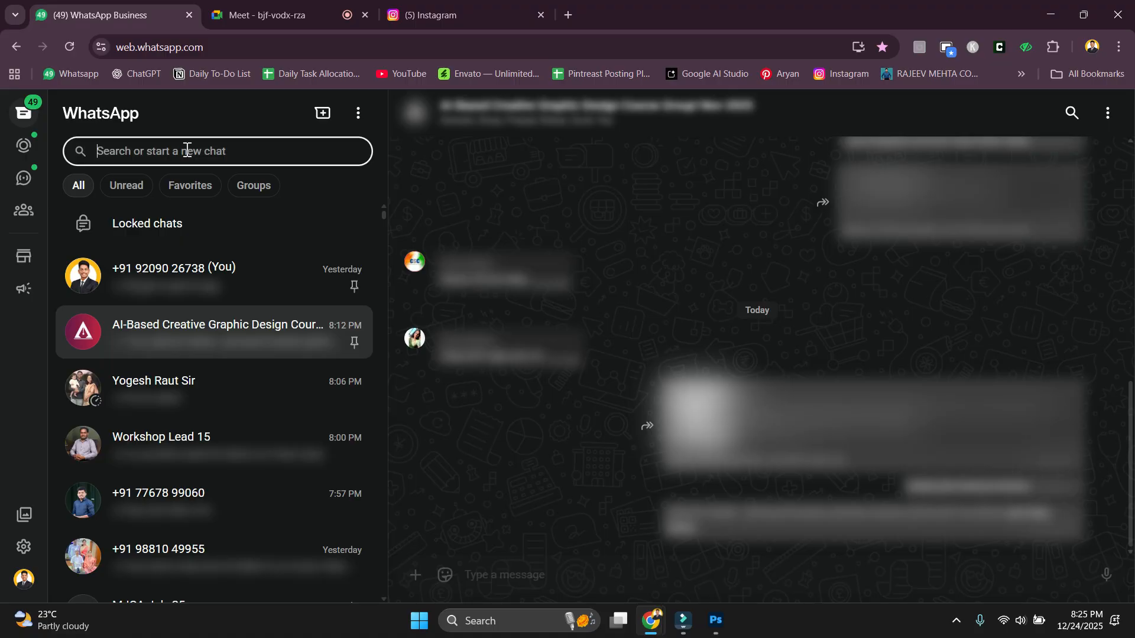
{"action": "type", "text": "saurab"}
{"action": "key", "text": "Return"}
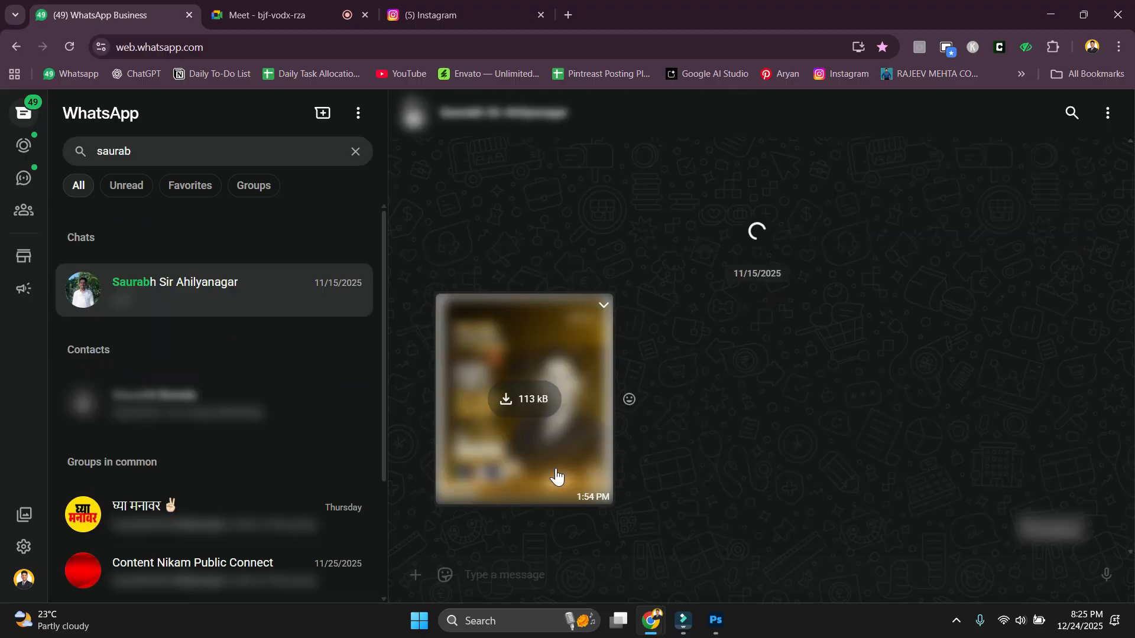
Scroll back through the open chat's older messages.
{"action": "scroll", "coordinate": [714, 263], "scroll_direction": "up", "scroll_amount": 10}
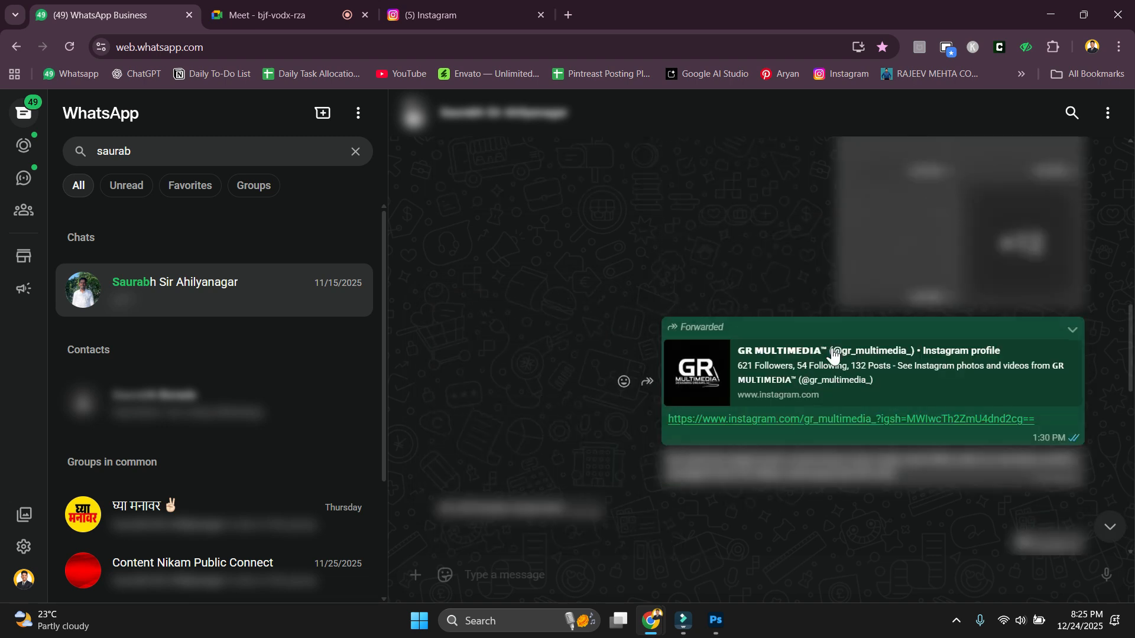
{"action": "scroll", "coordinate": [866, 379], "scroll_direction": "up", "scroll_amount": 4}
{"action": "scroll", "coordinate": [995, 390], "scroll_direction": "up", "scroll_amount": 5}
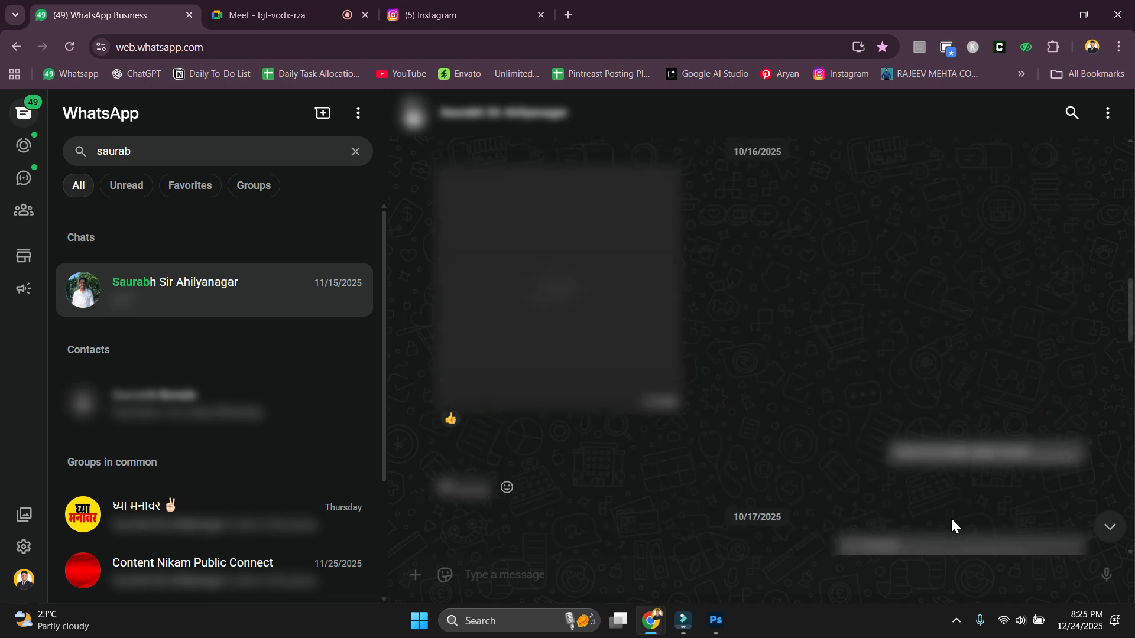
{"action": "scroll", "coordinate": [583, 367], "scroll_direction": "up", "scroll_amount": 3}
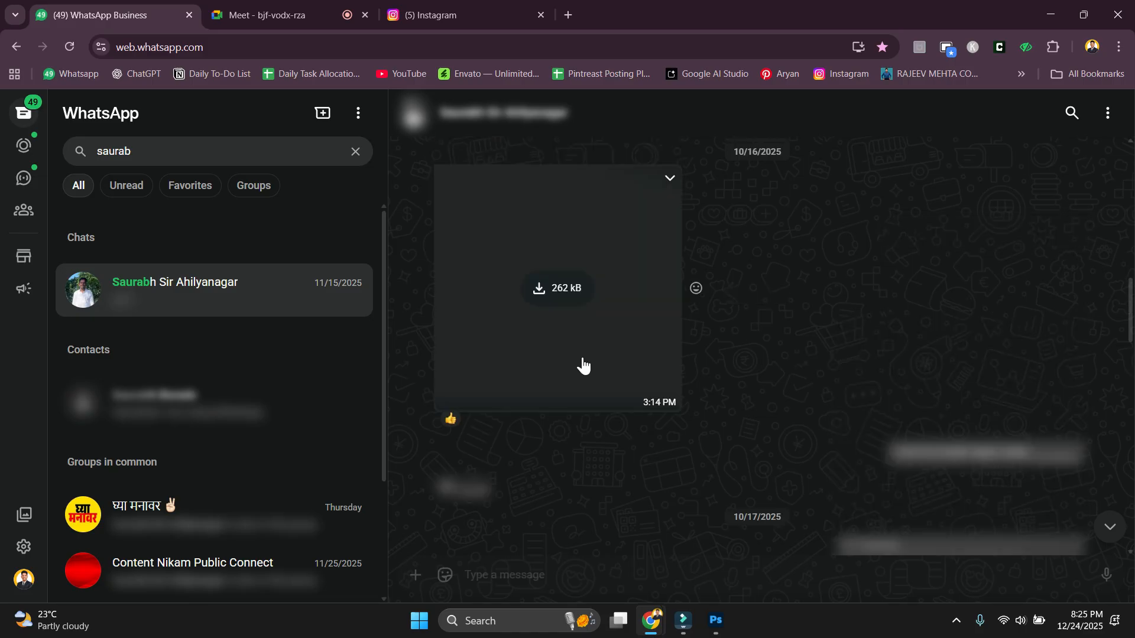
{"action": "scroll", "coordinate": [578, 357], "scroll_direction": "up", "scroll_amount": 10}
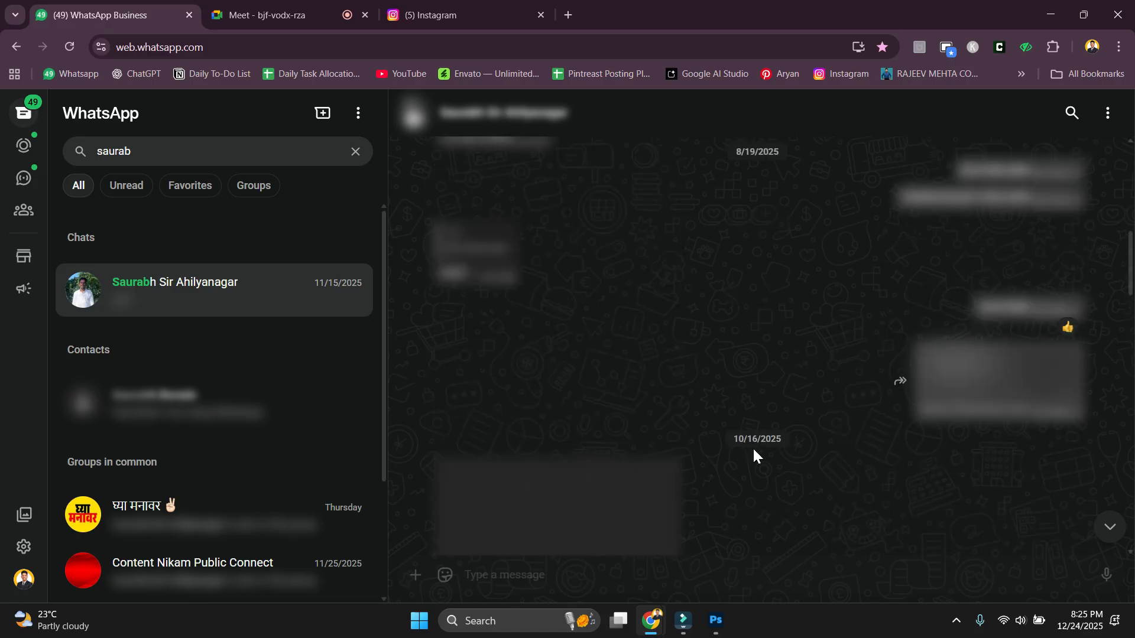
{"action": "scroll", "coordinate": [511, 337], "scroll_direction": "up", "scroll_amount": 8}
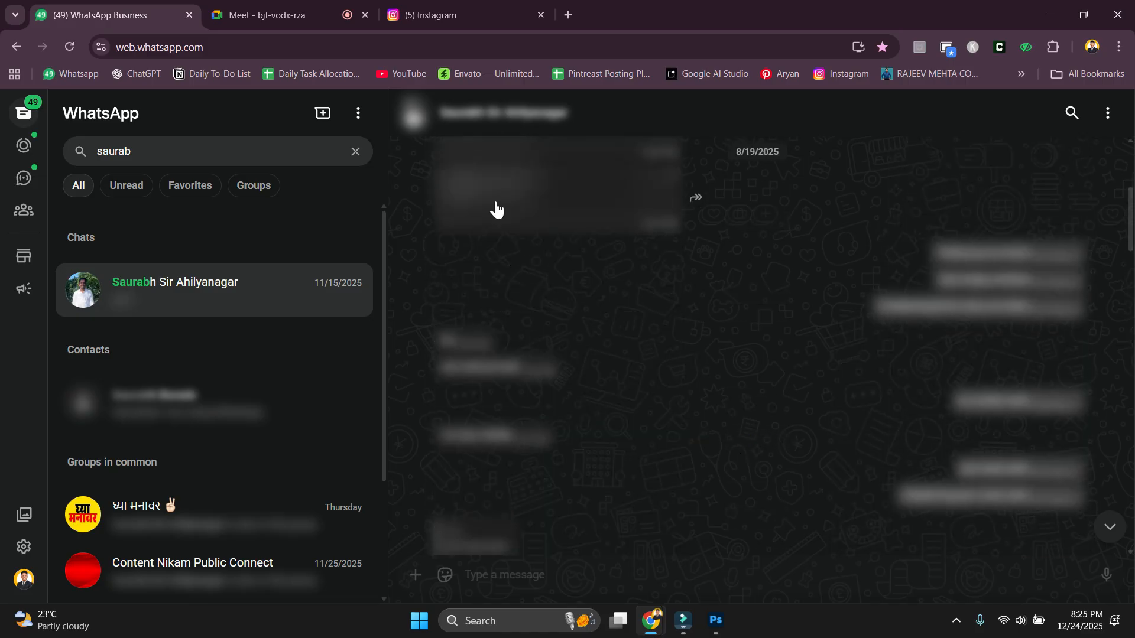
{"action": "scroll", "coordinate": [524, 413], "scroll_direction": "up", "scroll_amount": 10}
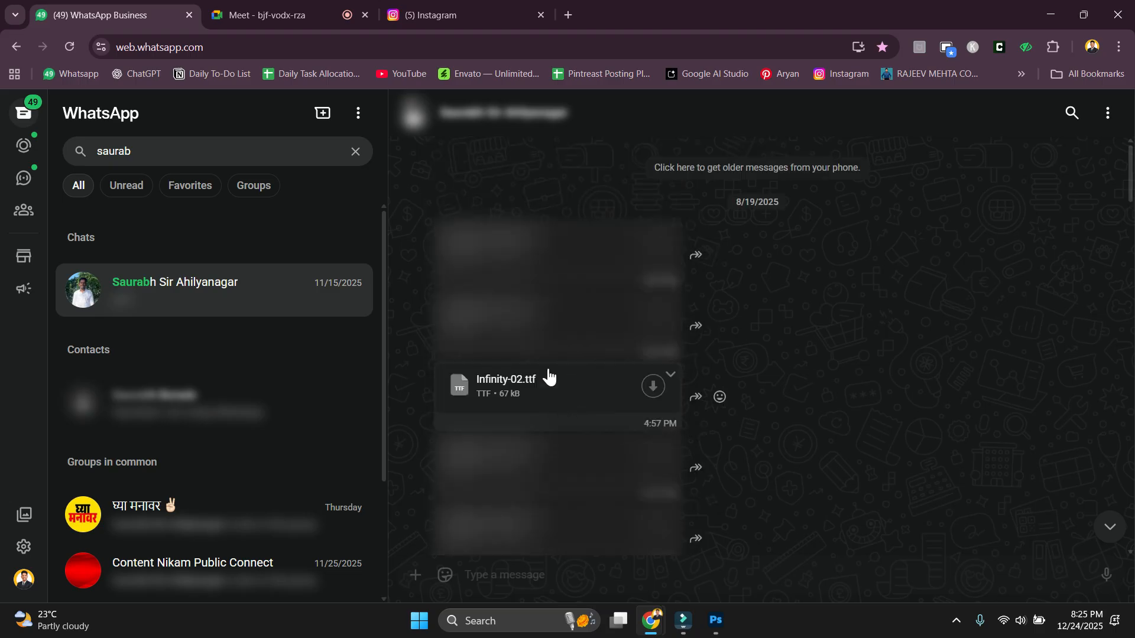
{"action": "scroll", "coordinate": [711, 397], "scroll_direction": "down", "scroll_amount": 12}
{"action": "scroll", "coordinate": [710, 396], "scroll_direction": "down", "scroll_amount": 5}
Search 'smart' and open the Smart Seventeen Media chat, scrolling through its messages.
{"action": "left_click", "coordinate": [355, 152]}
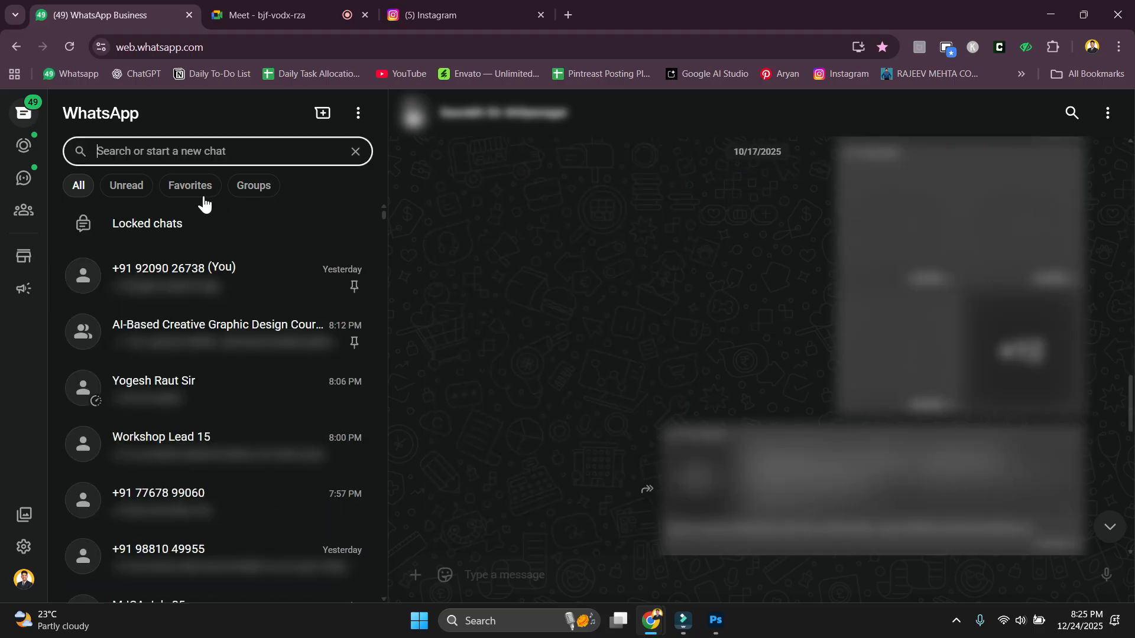
{"action": "type", "text": "smart"}
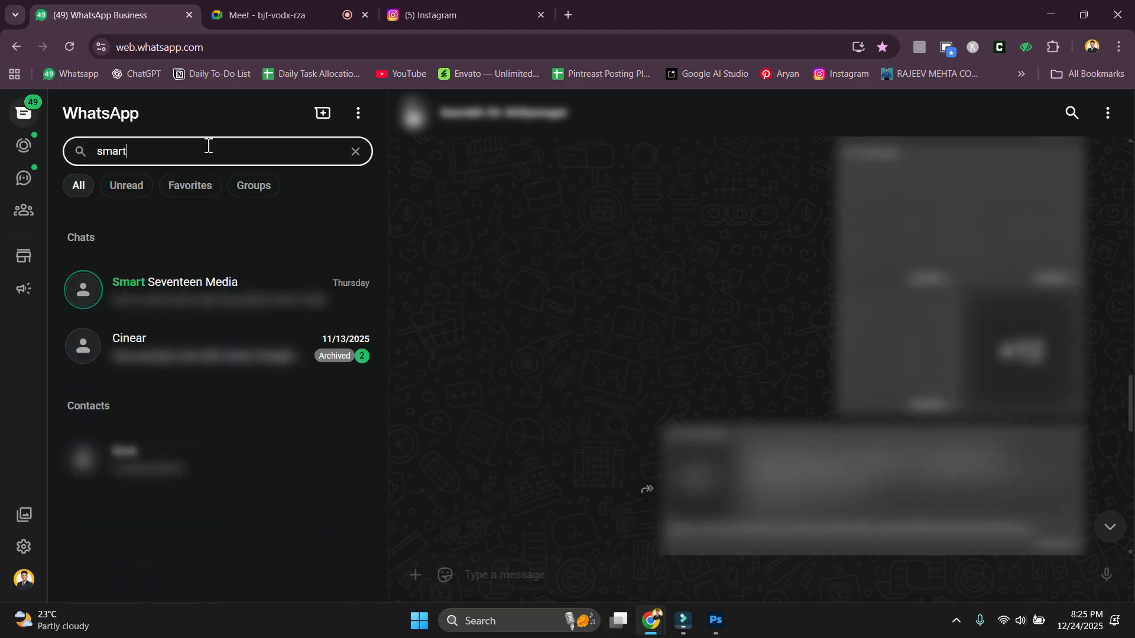
{"action": "key", "text": "Return"}
{"action": "scroll", "coordinate": [897, 330], "scroll_direction": "up", "scroll_amount": 3}
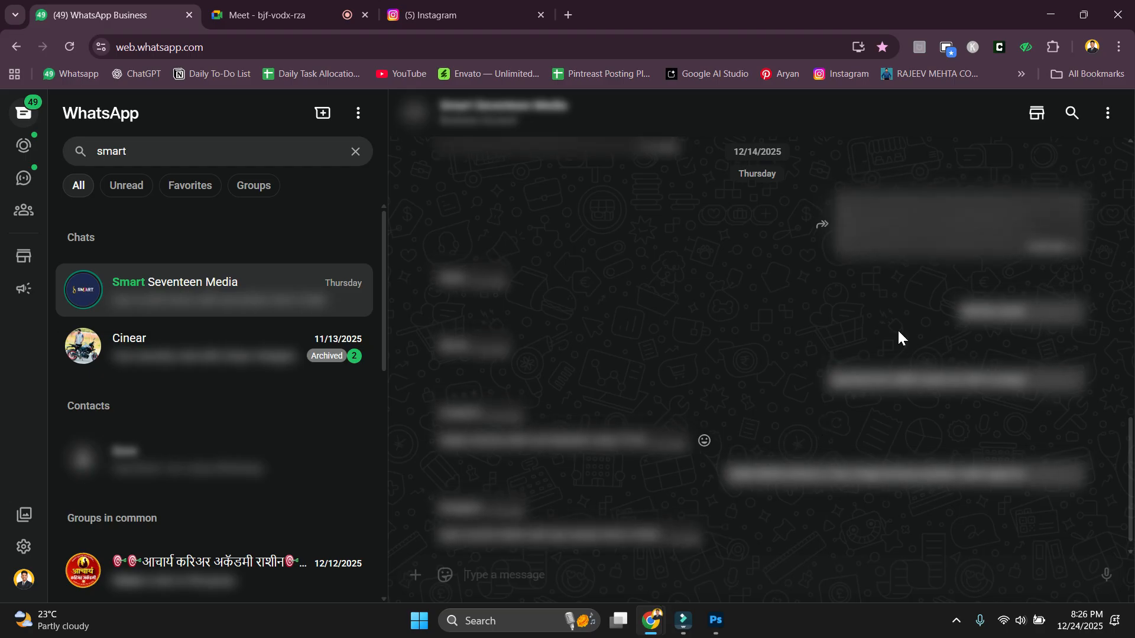
{"action": "scroll", "coordinate": [585, 306], "scroll_direction": "up", "scroll_amount": 6}
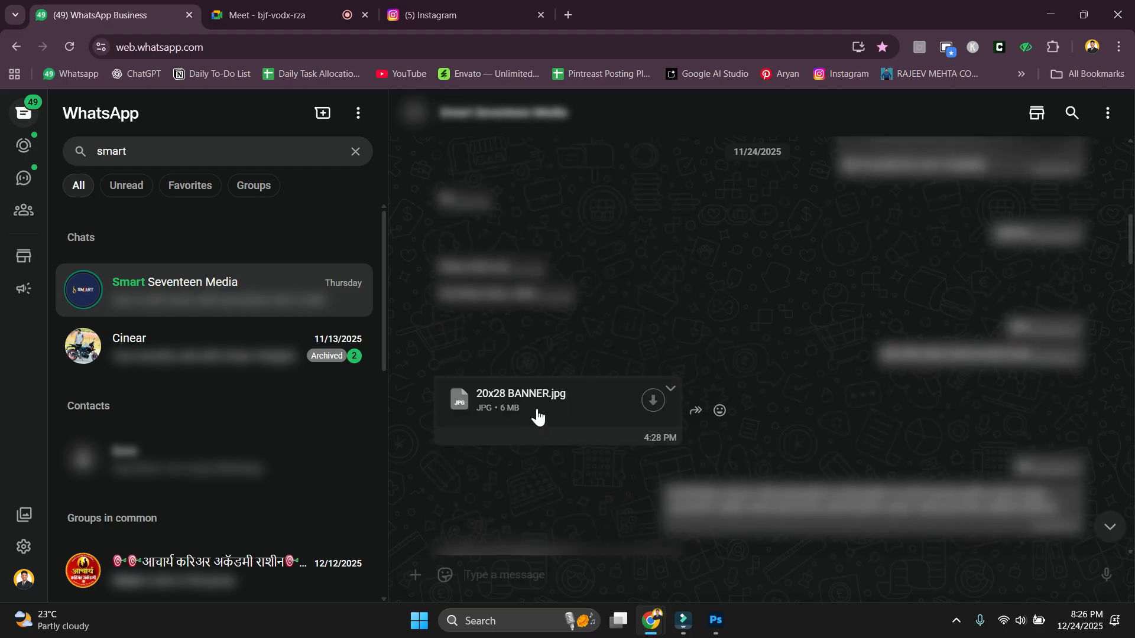
{"action": "scroll", "coordinate": [539, 412], "scroll_direction": "down", "scroll_amount": 3}
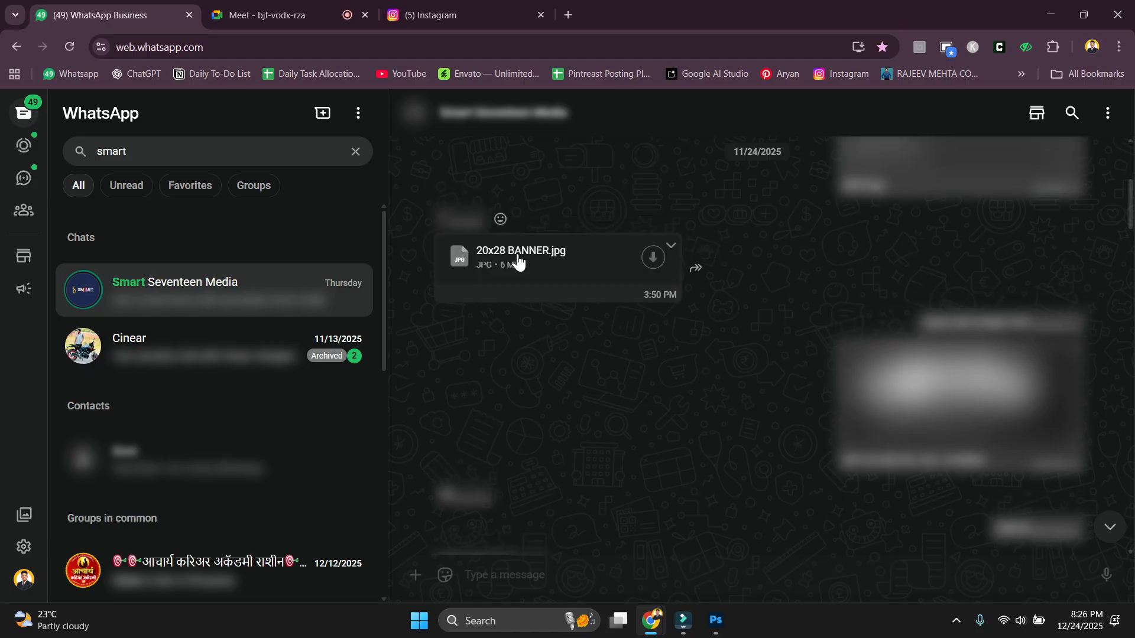
{"action": "scroll", "coordinate": [554, 273], "scroll_direction": "up", "scroll_amount": 7}
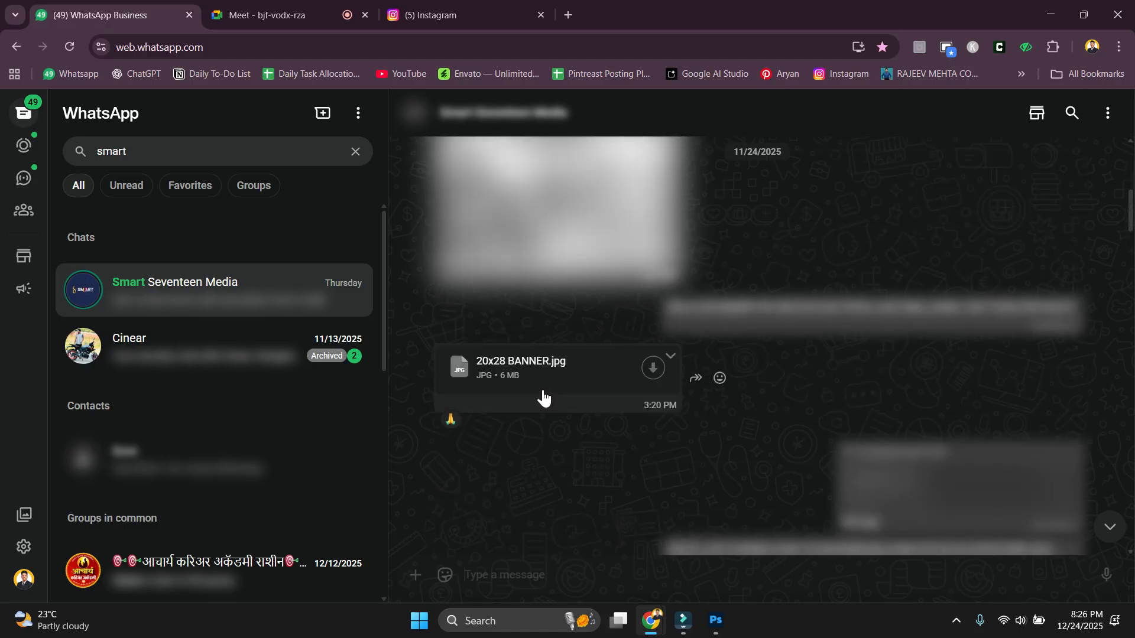
{"action": "scroll", "coordinate": [567, 398], "scroll_direction": "down", "scroll_amount": 10}
{"action": "scroll", "coordinate": [942, 481], "scroll_direction": "down", "scroll_amount": 5}
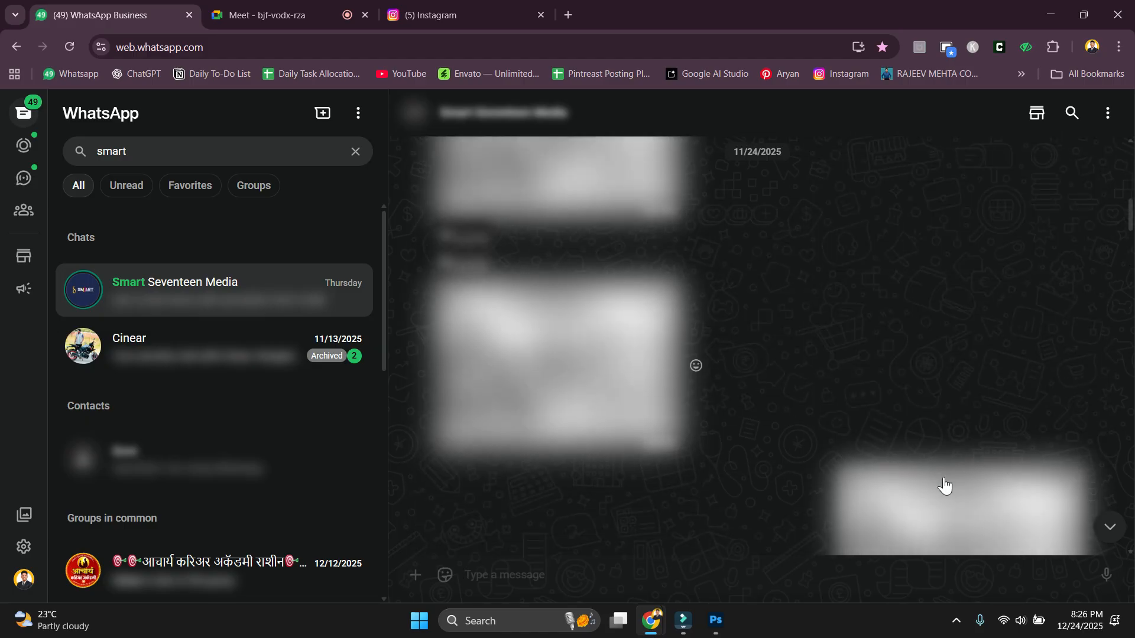
View the shared hiring poster full-size, zooming in and out before closing it.
{"action": "left_click", "coordinate": [943, 269]}
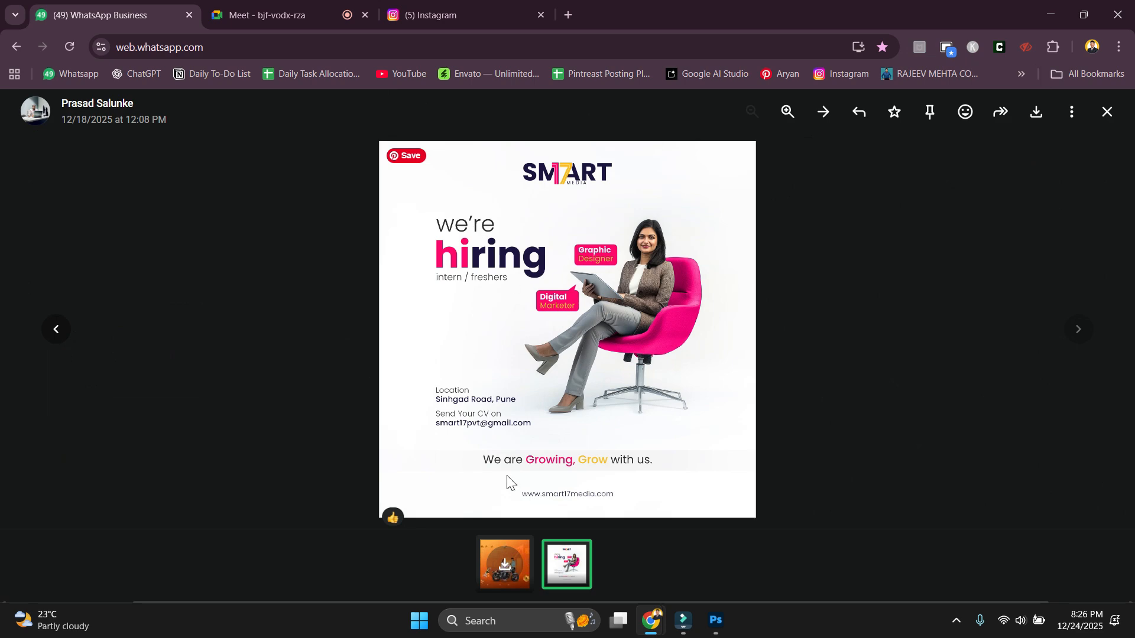
{"action": "left_click", "coordinate": [468, 435]}
{"action": "left_click", "coordinate": [464, 433]}
{"action": "left_click", "coordinate": [898, 285]}
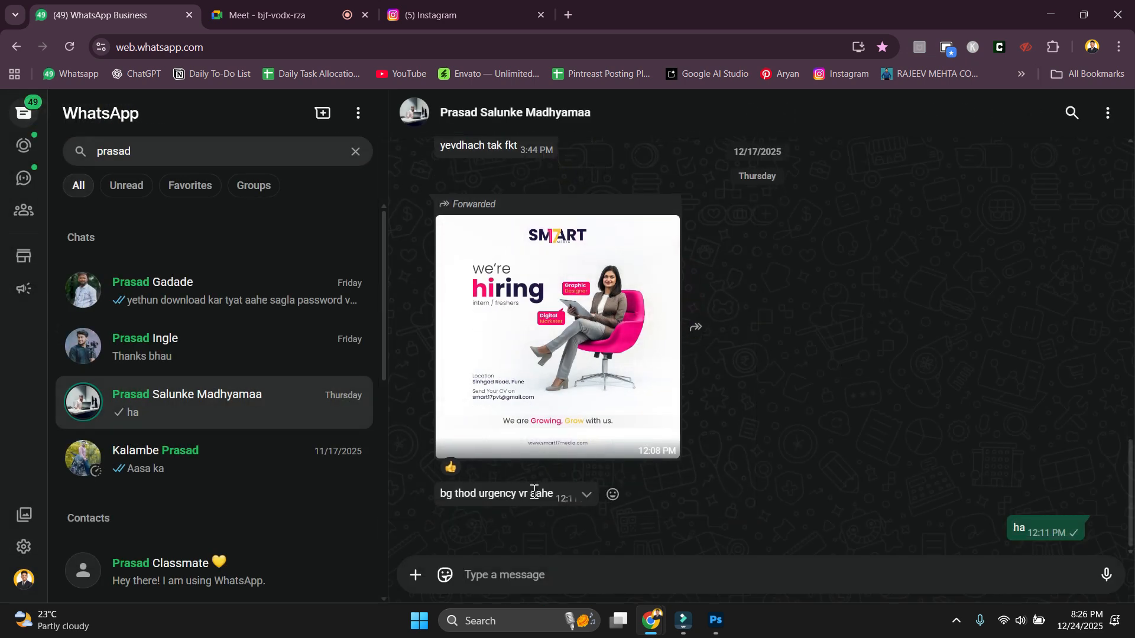
Read the hiring message, clear the chat search and go back to Instagram.
{"action": "scroll", "coordinate": [844, 454], "scroll_direction": "up", "scroll_amount": 5}
{"action": "left_click_drag", "start_coordinate": [445, 467], "coordinate": [577, 476]}
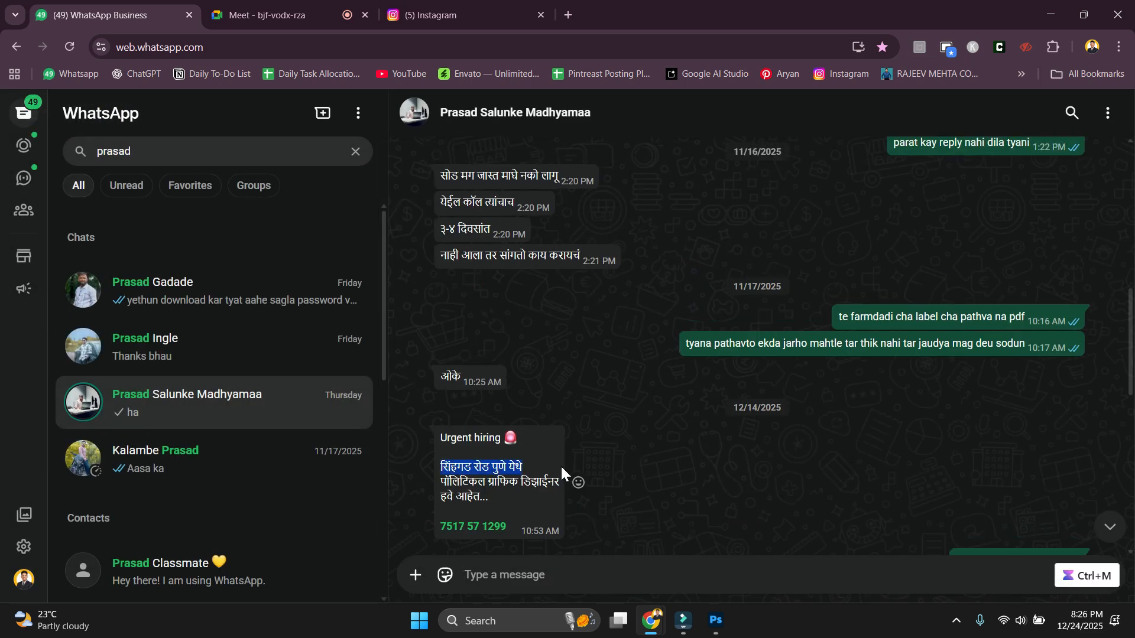
{"action": "left_click", "coordinate": [579, 480]}
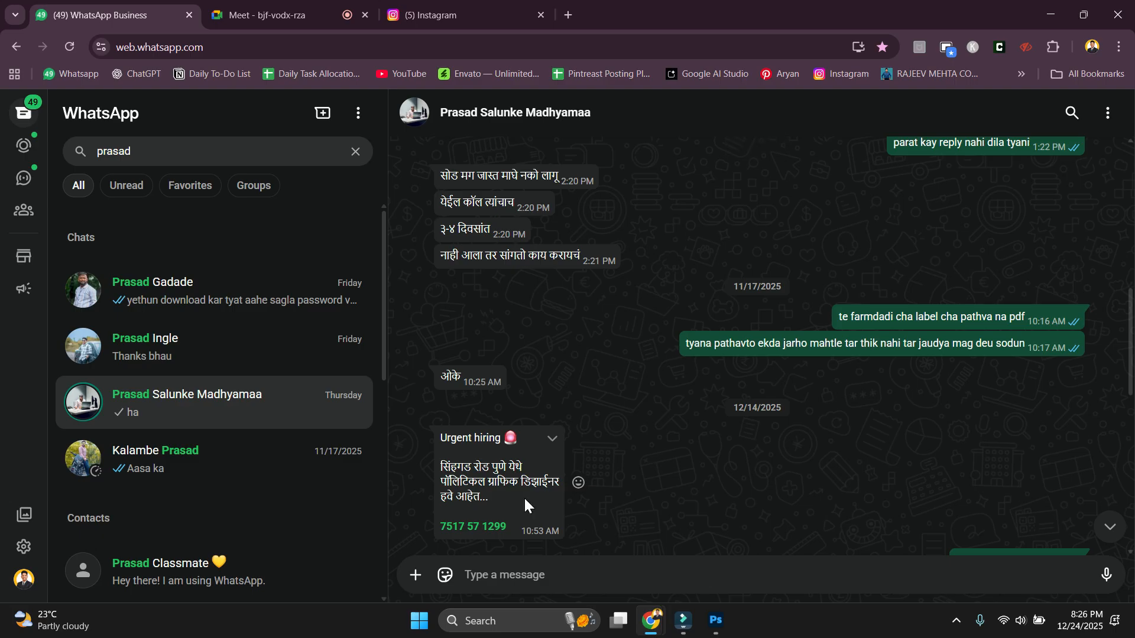
{"action": "scroll", "coordinate": [532, 479], "scroll_direction": "up", "scroll_amount": 10}
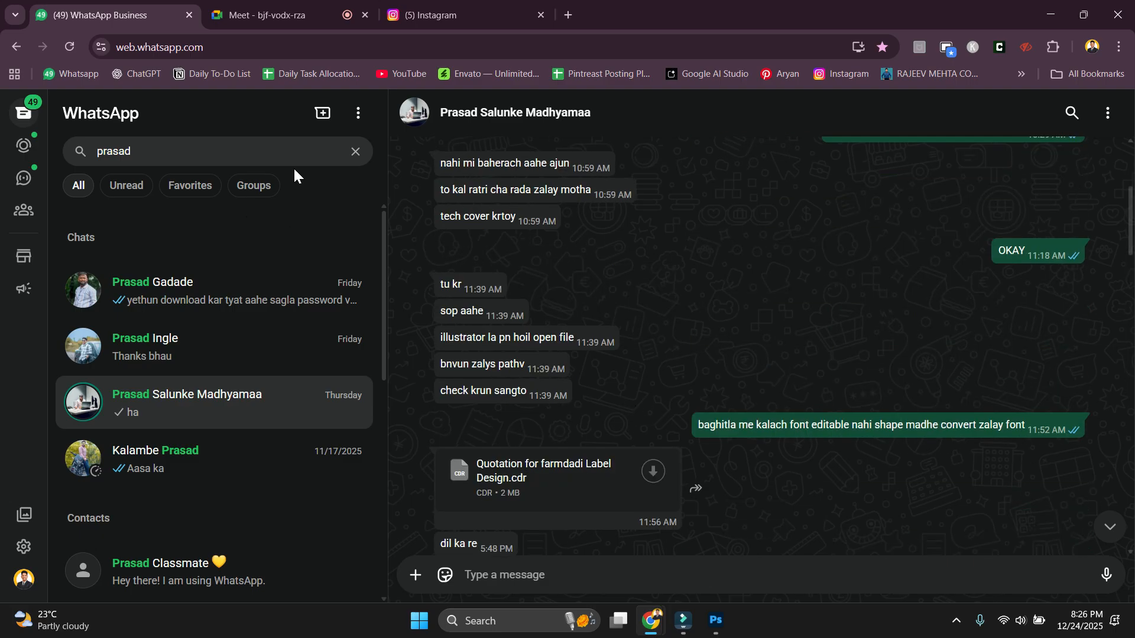
{"action": "left_click", "coordinate": [355, 152]}
{"action": "left_click", "coordinate": [452, 13]}
Browse the General conversations in Instagram's direct messages inbox.
{"action": "scroll", "coordinate": [65, 325], "scroll_direction": "up", "scroll_amount": 3}
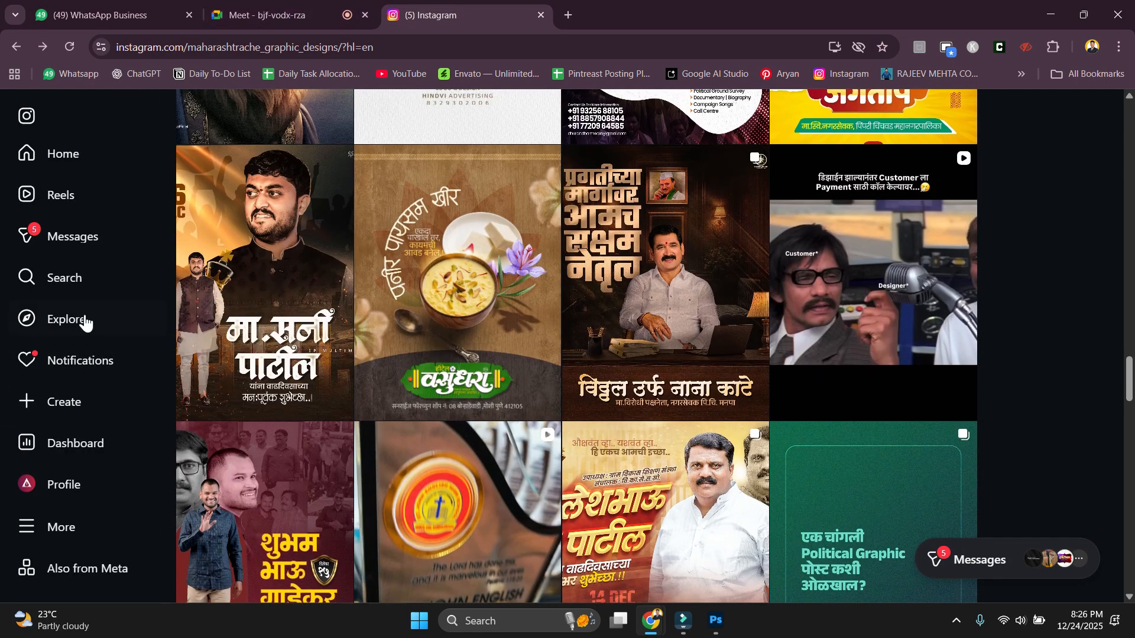
{"action": "left_click", "coordinate": [26, 236]}
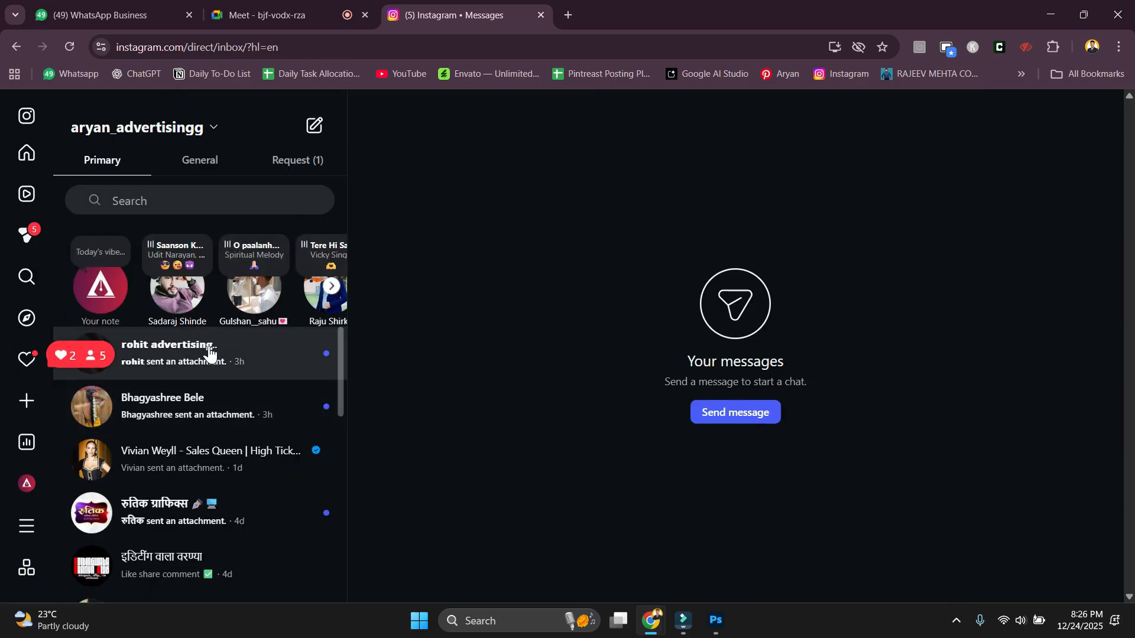
{"action": "left_click", "coordinate": [215, 165]}
{"action": "scroll", "coordinate": [242, 460], "scroll_direction": "down", "scroll_amount": 4}
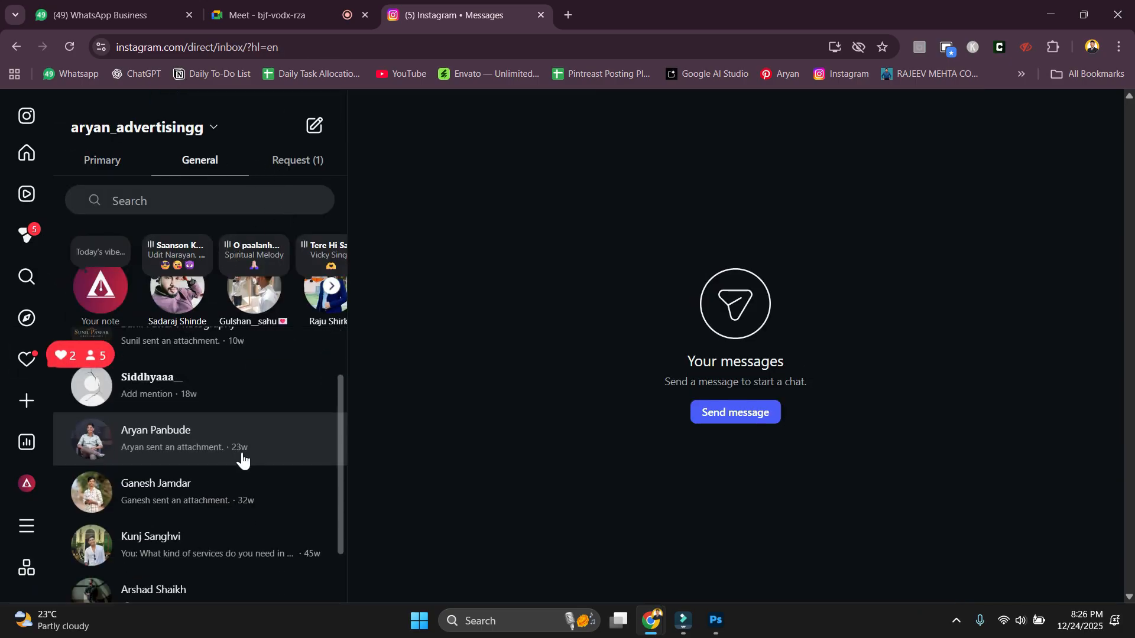
{"action": "scroll", "coordinate": [231, 503], "scroll_direction": "up", "scroll_amount": 5}
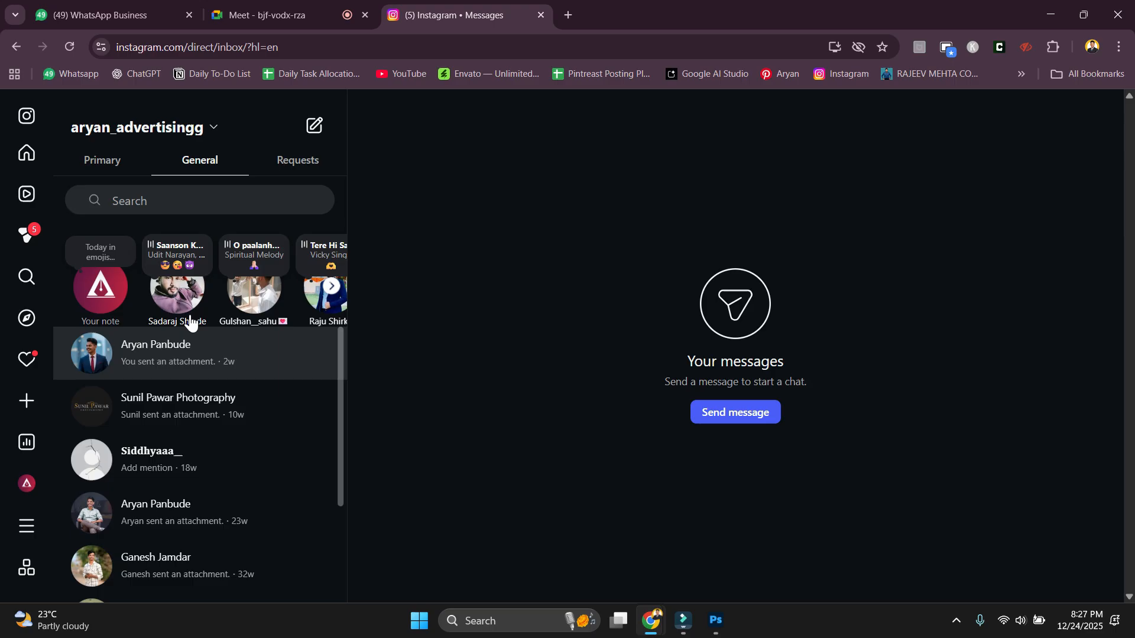
Return to the Instagram home feed, close the message request, and move to Google Meet.
{"action": "left_click", "coordinate": [33, 112]}
{"action": "left_click", "coordinate": [279, 8]}
{"action": "left_click", "coordinate": [477, 8]}
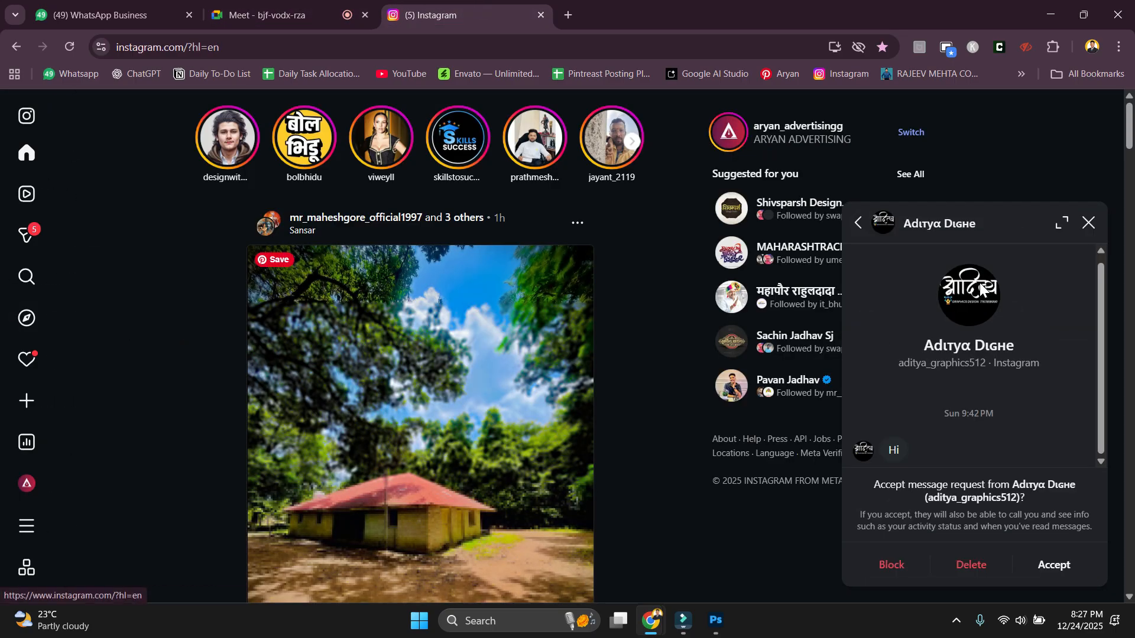
{"action": "left_click", "coordinate": [1087, 230]}
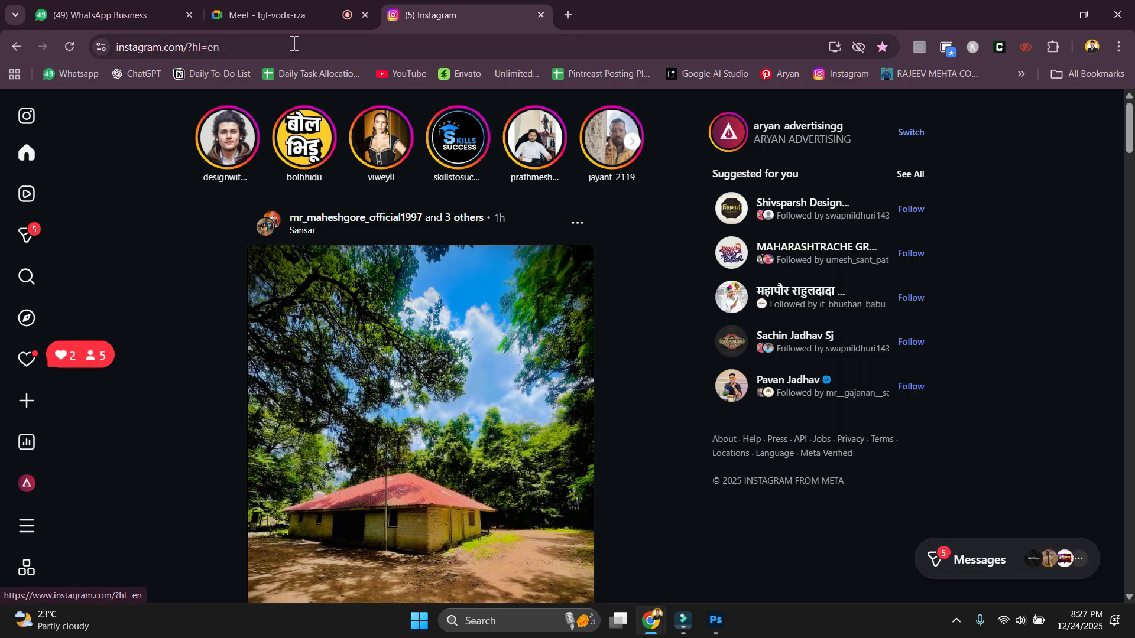
{"action": "left_click", "coordinate": [278, 15]}
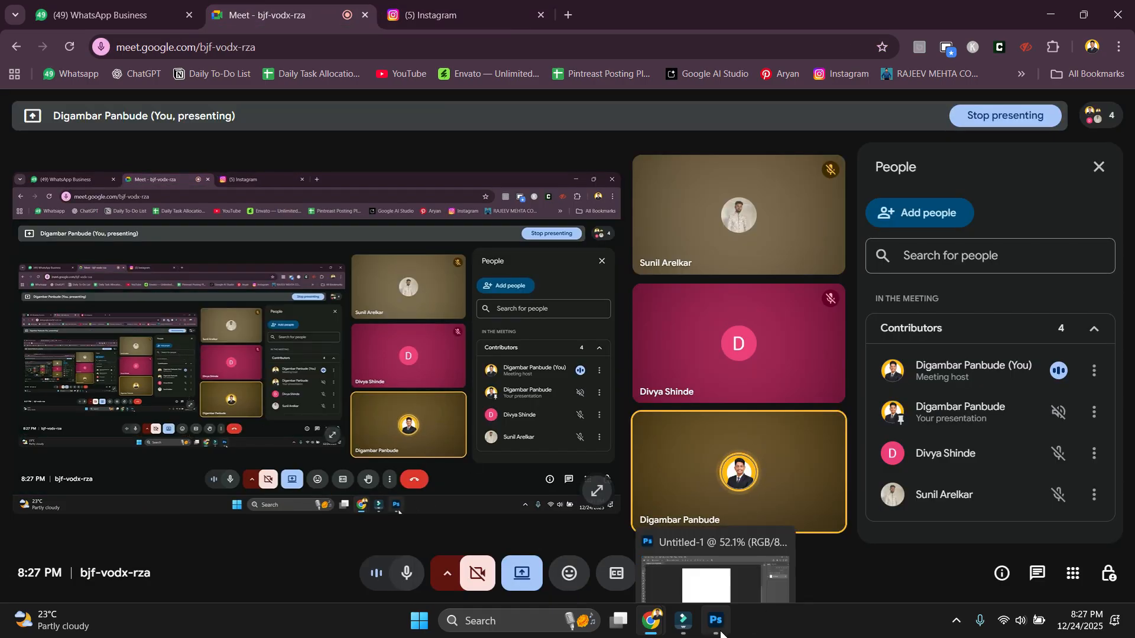
Show the blank Photoshop document, then return to Chrome and open a new Google tab.
{"action": "left_click", "coordinate": [815, 635]}
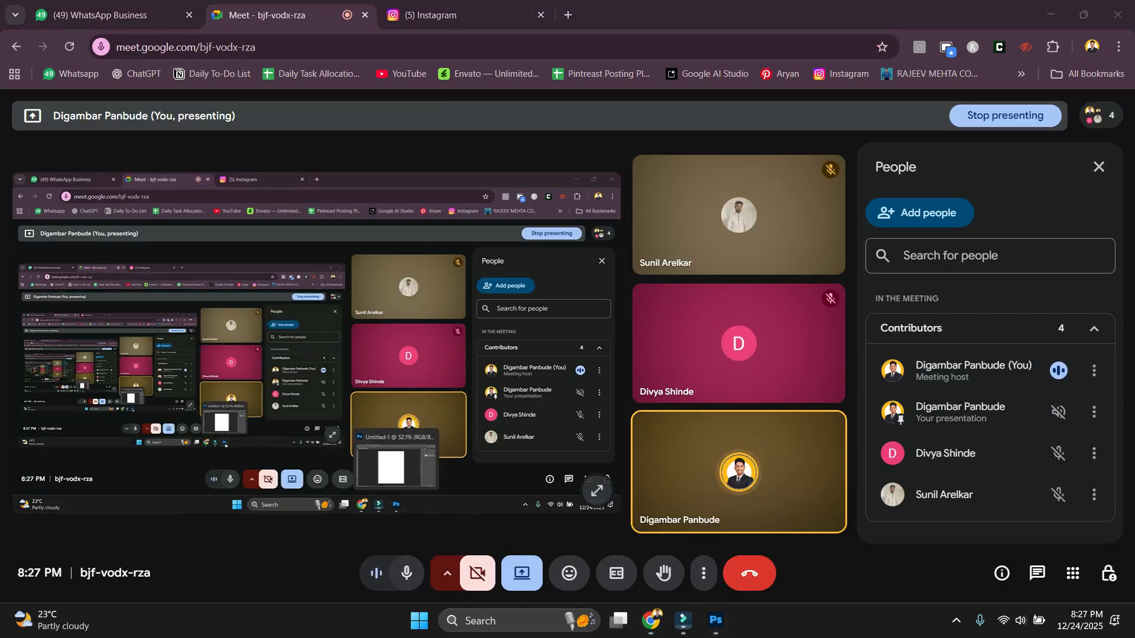
{"action": "left_click", "coordinate": [718, 622]}
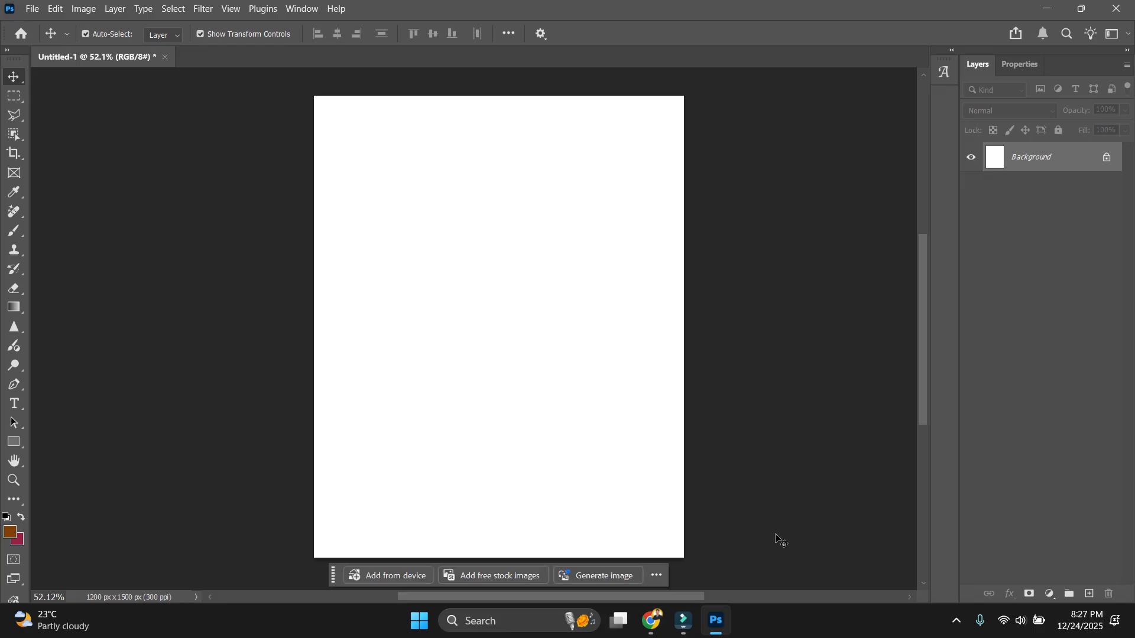
{"action": "mouse_move", "coordinate": [662, 628]}
{"action": "left_click", "coordinate": [608, 577]}
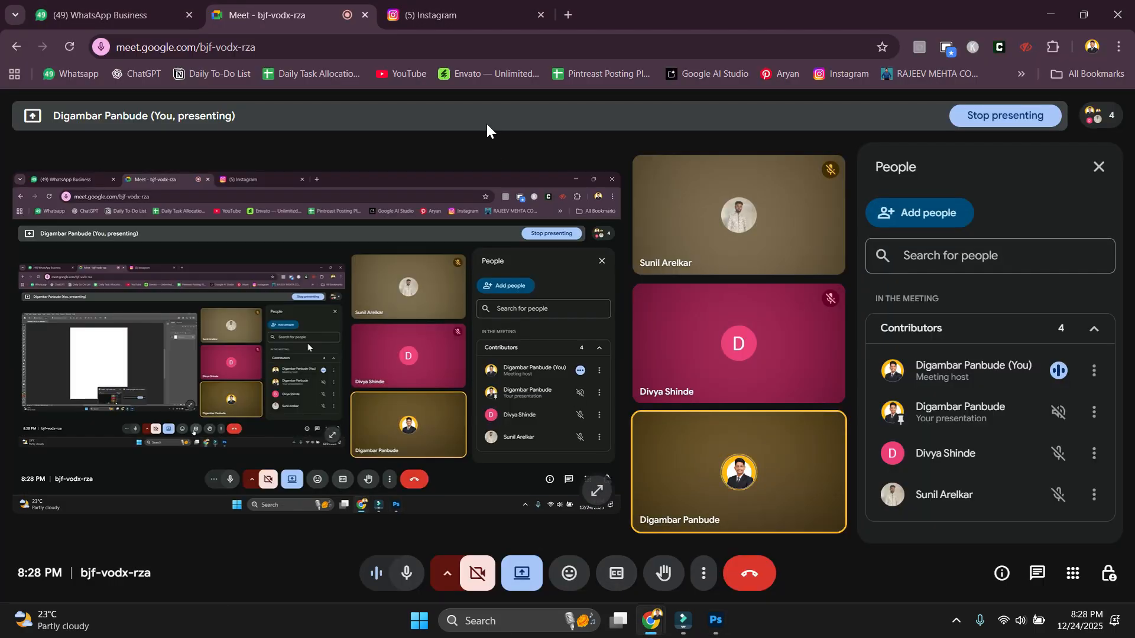
{"action": "left_click", "coordinate": [456, 14]}
{"action": "left_click", "coordinate": [319, 13]}
{"action": "left_click", "coordinate": [449, 14]}
{"action": "left_click", "coordinate": [569, 15]}
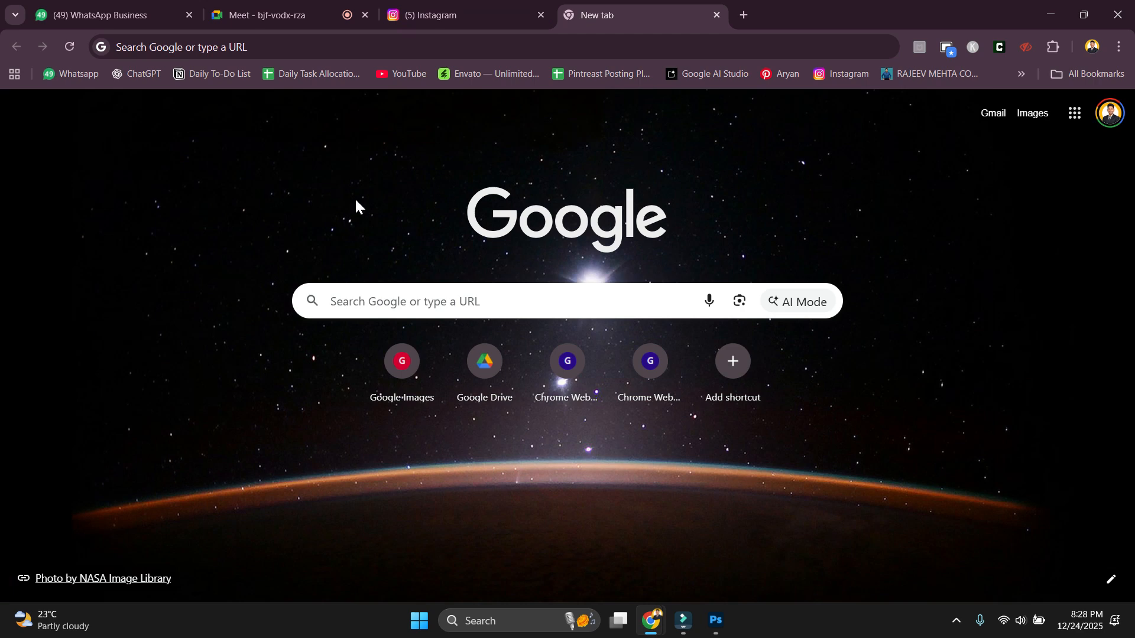
Load Freepik from the hidden bookmarks list in the new tab and select its search box.
{"action": "left_click", "coordinate": [450, 14]}
{"action": "left_click", "coordinate": [621, 11]}
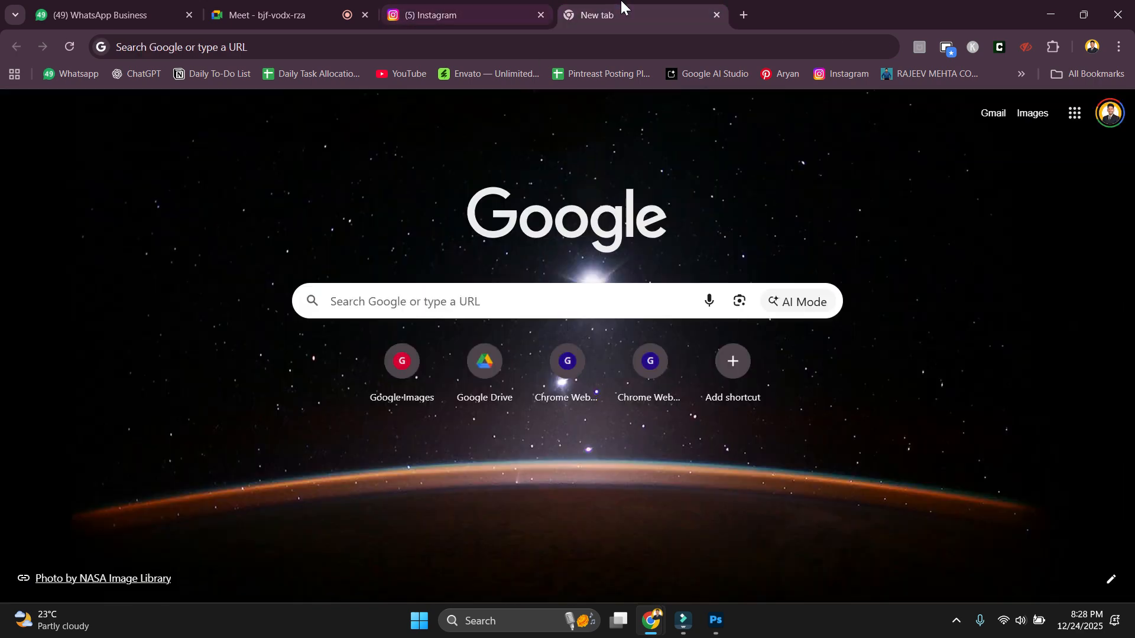
{"action": "left_click", "coordinate": [1015, 76]}
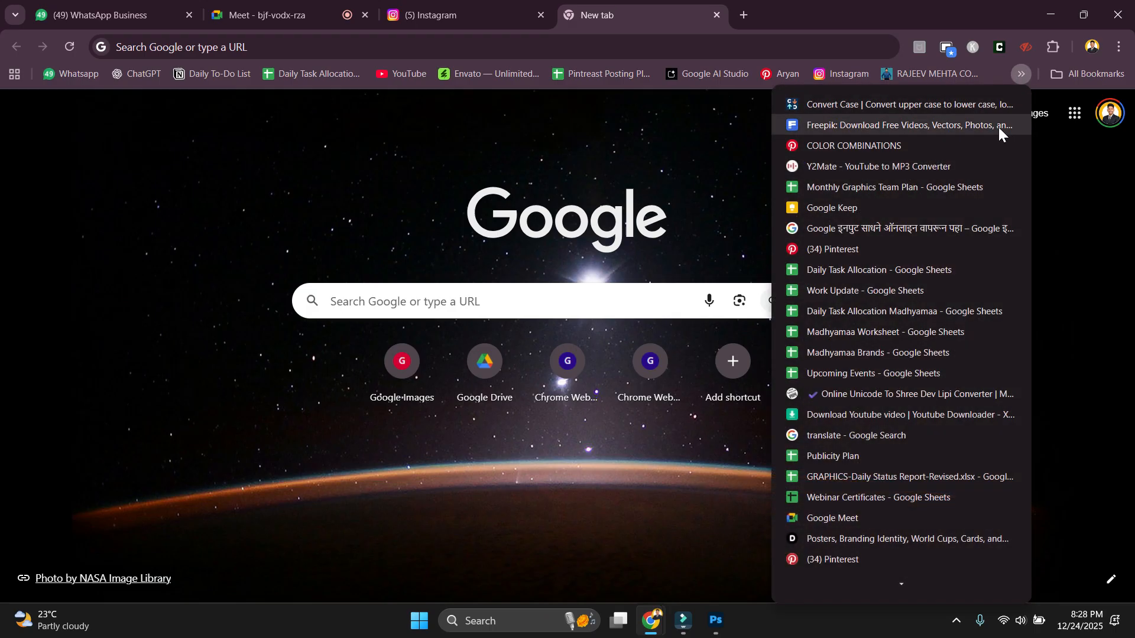
{"action": "left_click", "coordinate": [850, 123]}
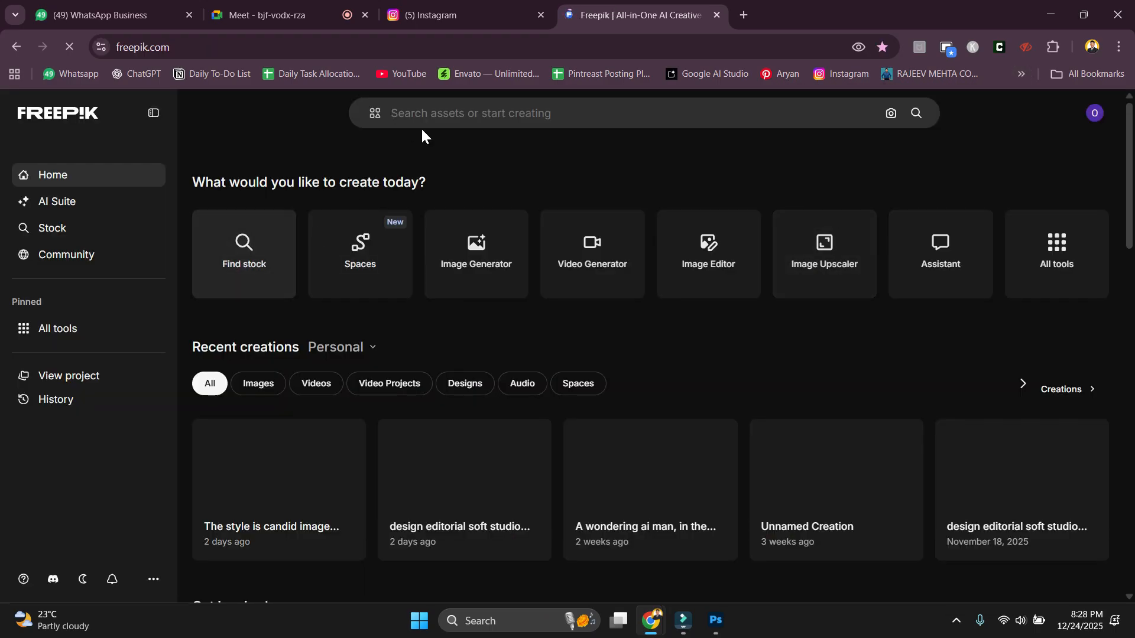
{"action": "left_click", "coordinate": [452, 110]}
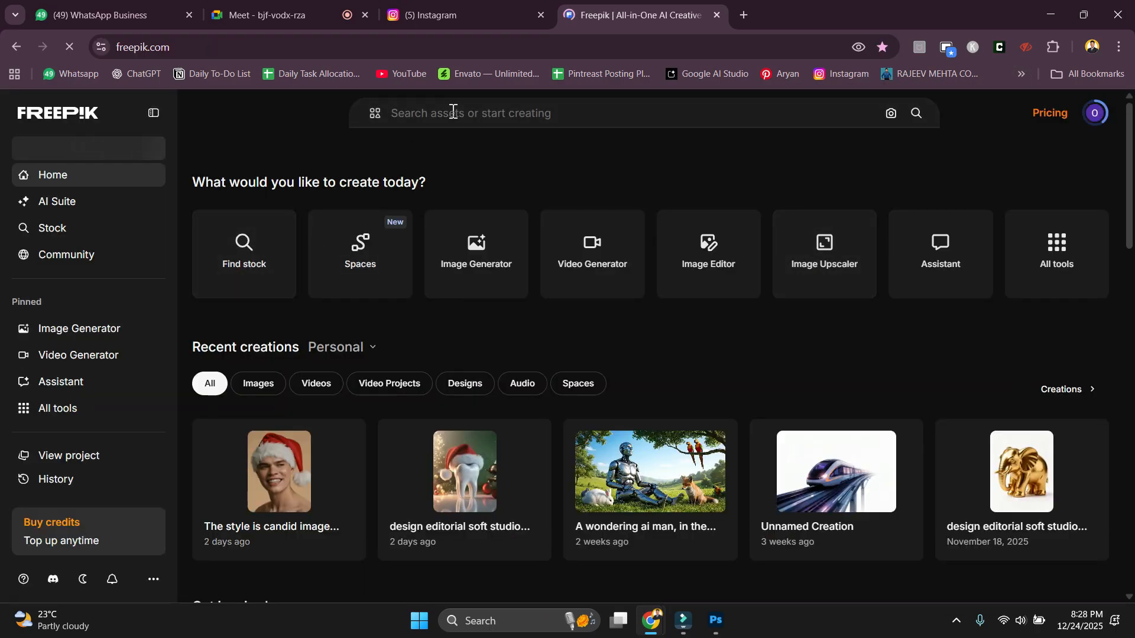
Search Freepik for 'indian man' and scroll the results to the temple-attire photo.
{"action": "type", "text": "indian man"}
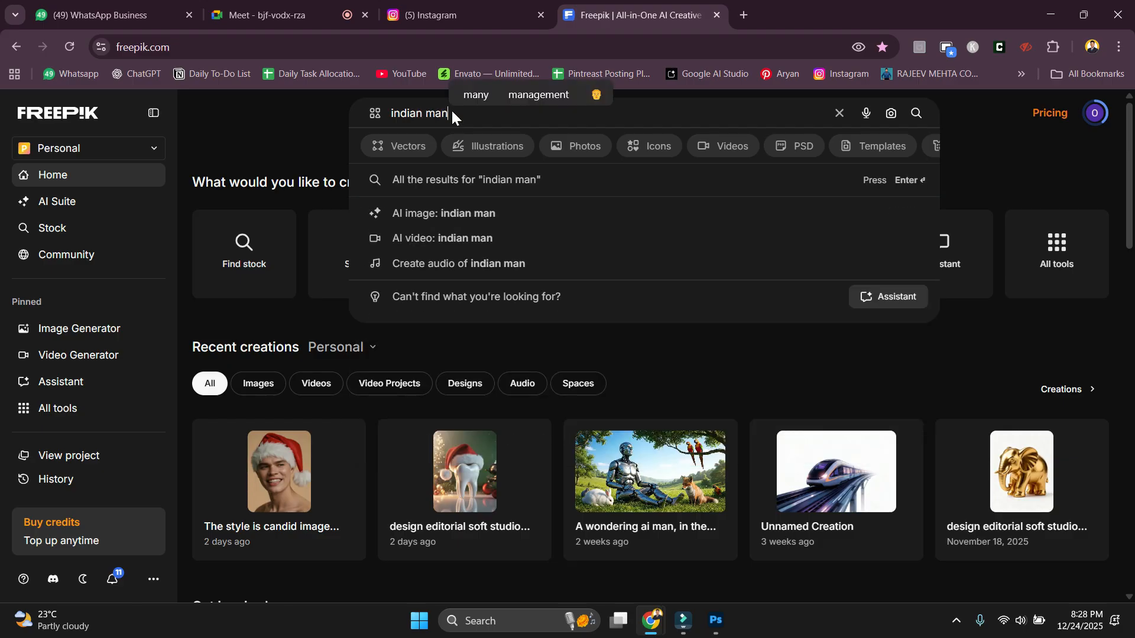
{"action": "key", "text": "Return"}
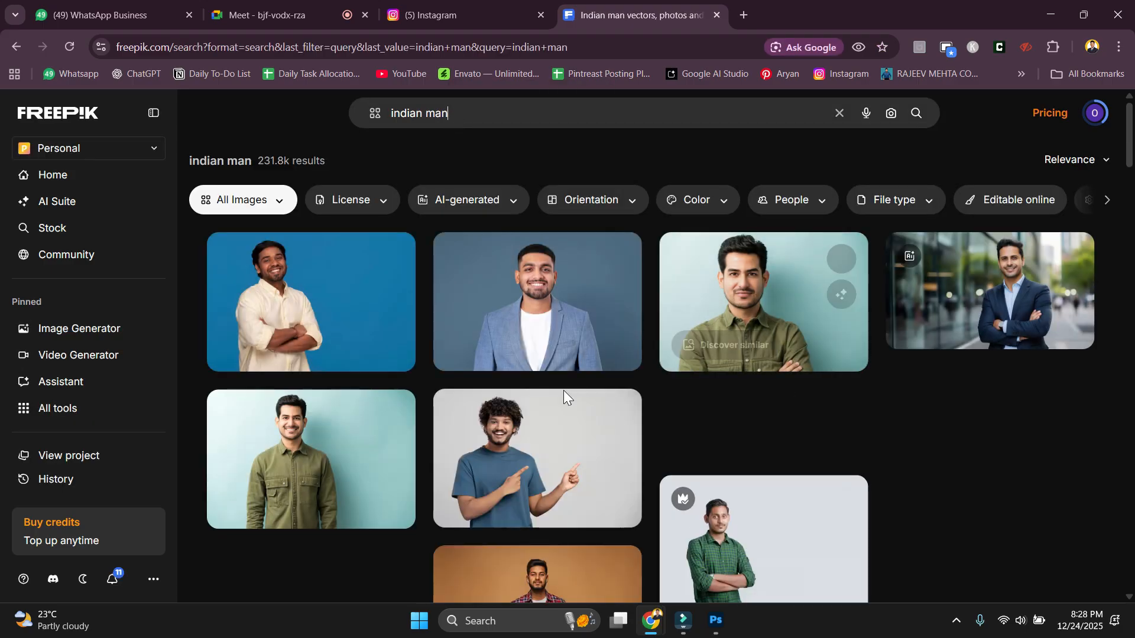
{"action": "mouse_move", "coordinate": [391, 334]}
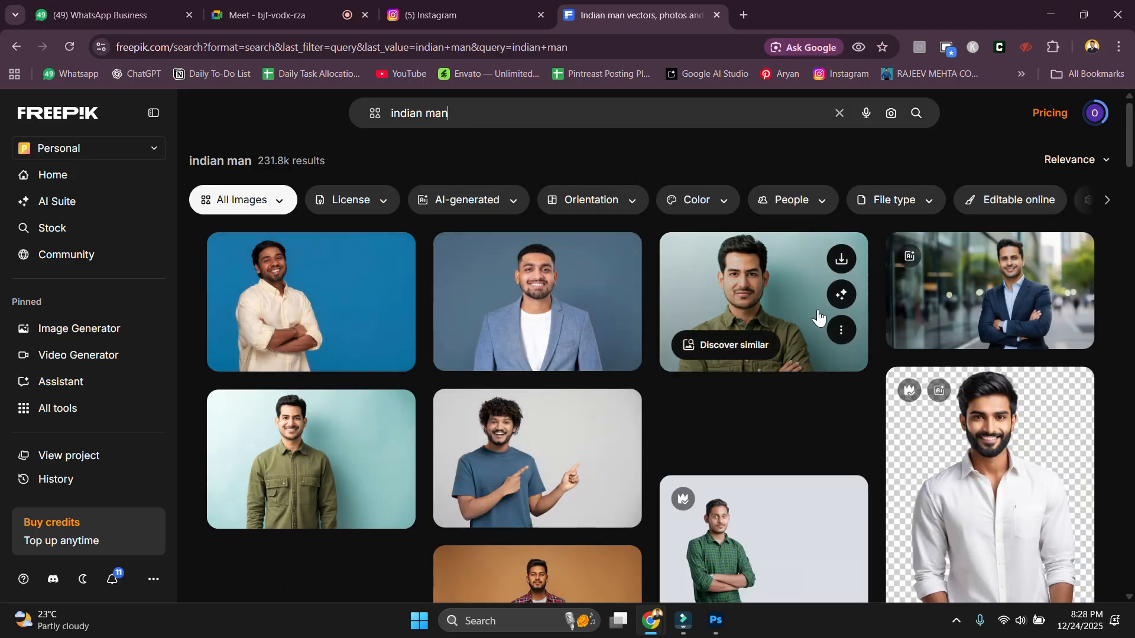
{"action": "scroll", "coordinate": [492, 356], "scroll_direction": "down", "scroll_amount": 1}
{"action": "scroll", "coordinate": [1097, 367], "scroll_direction": "up", "scroll_amount": 1}
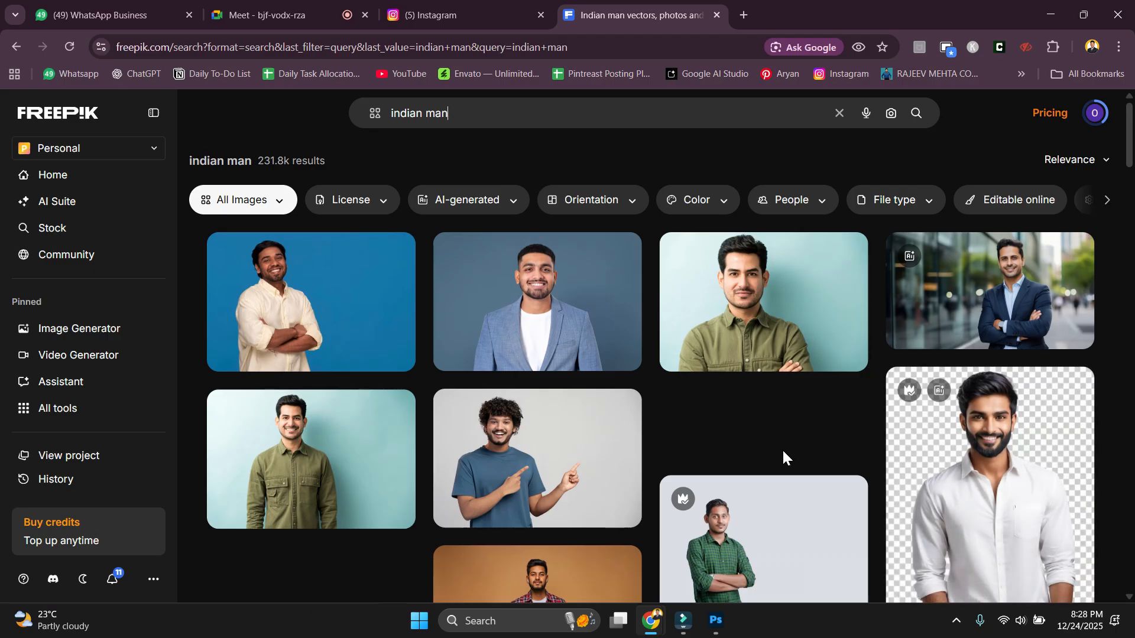
{"action": "scroll", "coordinate": [785, 459], "scroll_direction": "down", "scroll_amount": 2}
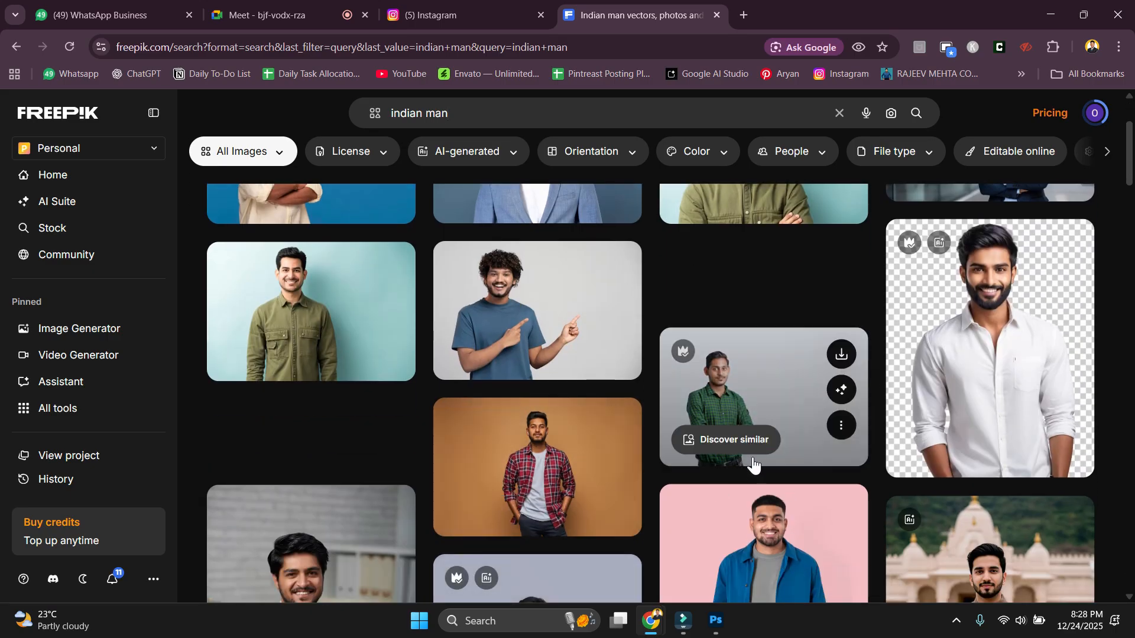
{"action": "scroll", "coordinate": [800, 467], "scroll_direction": "down", "scroll_amount": 2}
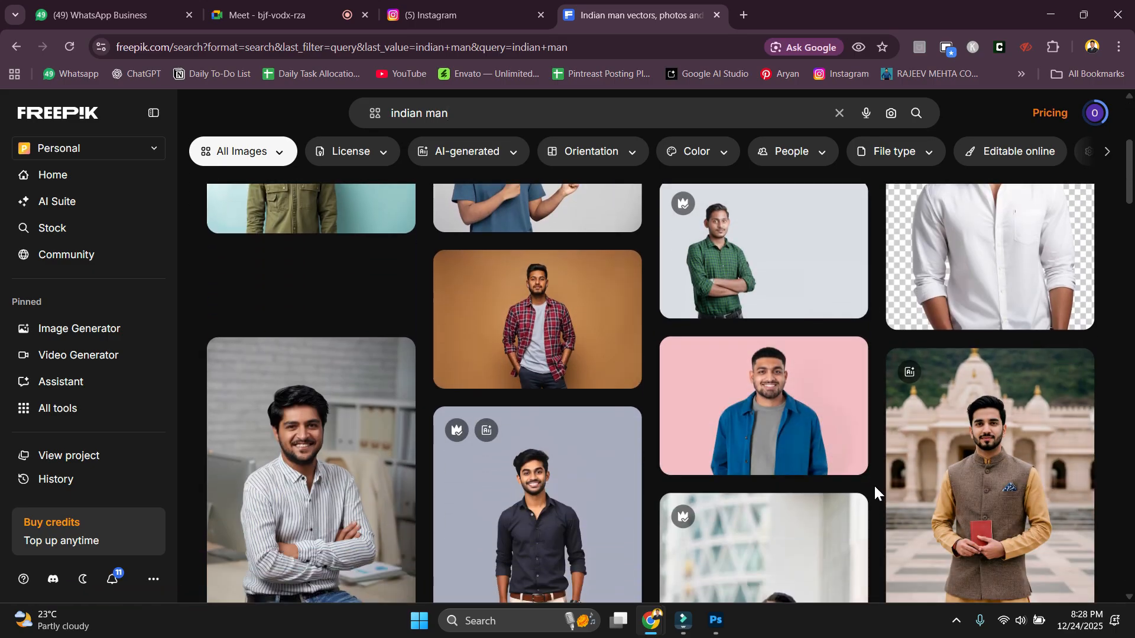
{"action": "scroll", "coordinate": [874, 491], "scroll_direction": "down", "scroll_amount": 1}
Download the temple photo as a 13.0 MB JPG and drag it from Chrome's downloads.
{"action": "left_click", "coordinate": [1057, 461]}
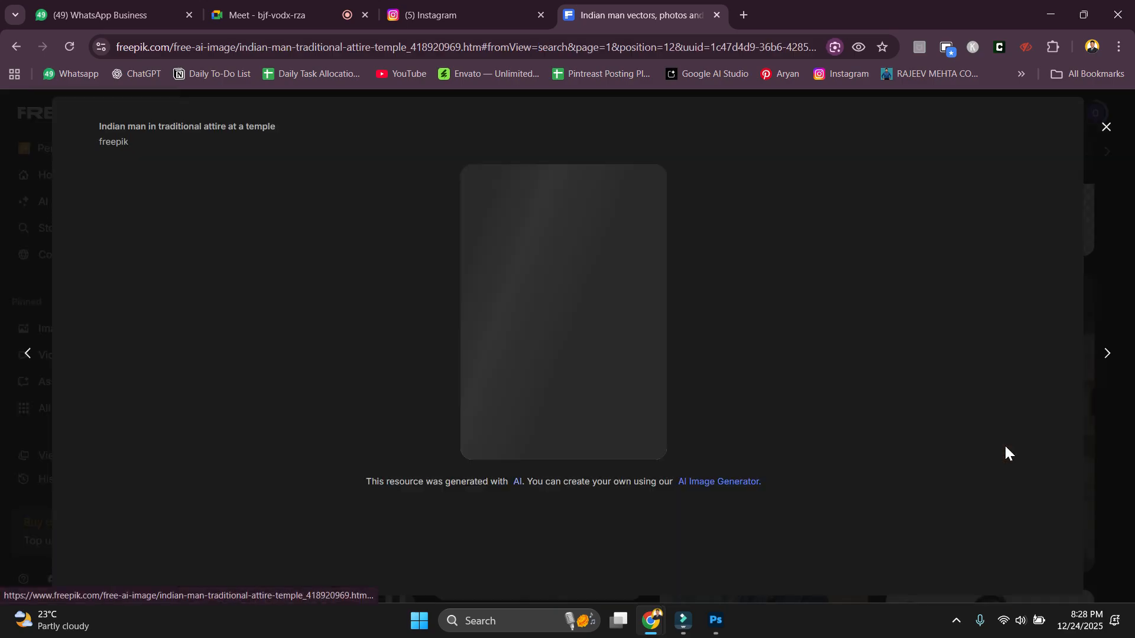
{"action": "left_click", "coordinate": [1044, 140]}
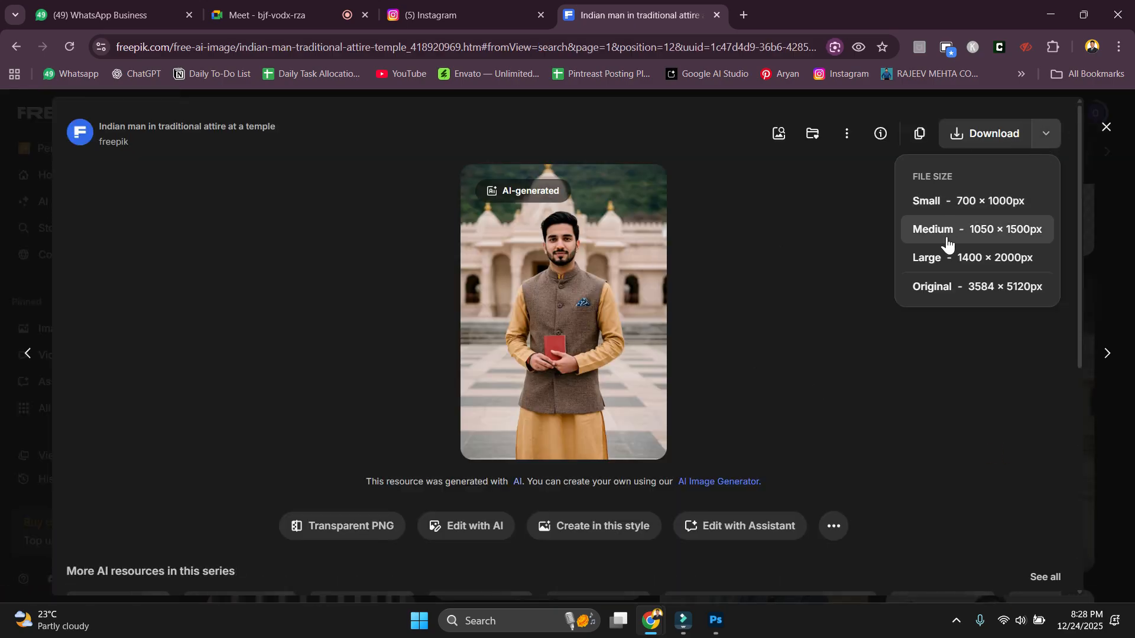
{"action": "left_click", "coordinate": [893, 374]}
{"action": "left_click", "coordinate": [1015, 140]}
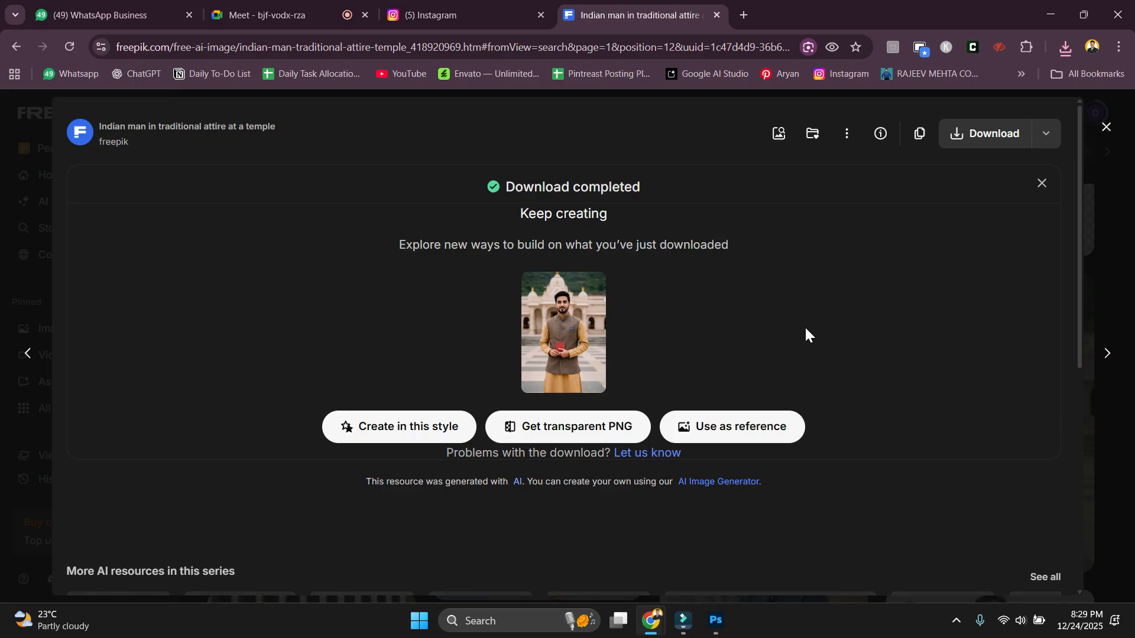
{"action": "left_click", "coordinate": [1073, 52]}
{"action": "left_click_drag", "start_coordinate": [948, 108], "coordinate": [449, 65]}
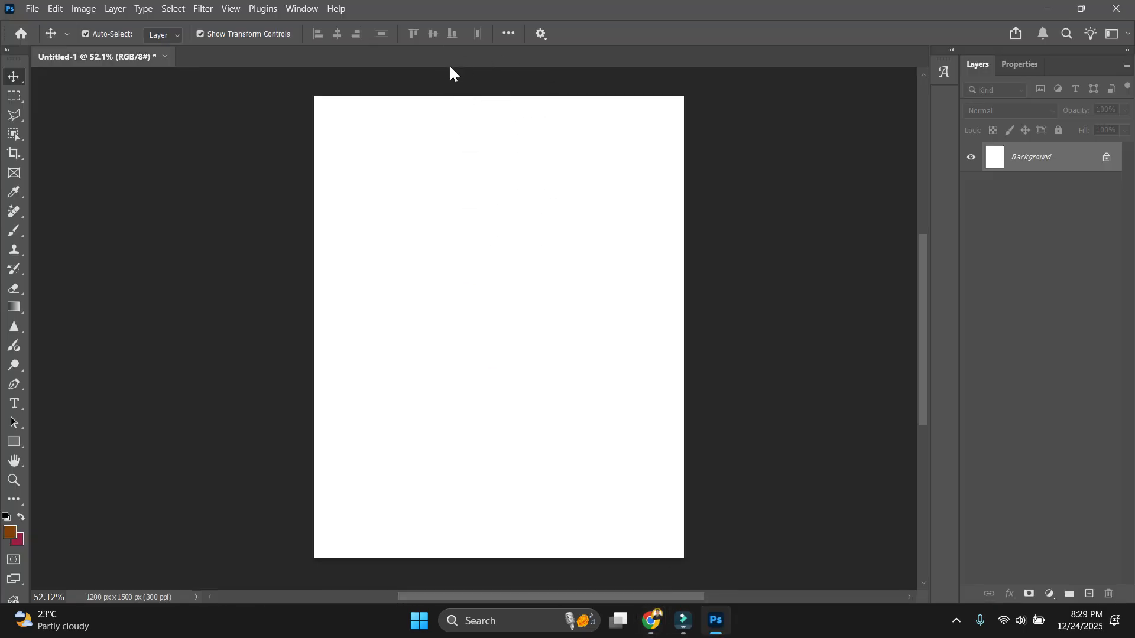
Open the downloaded temple jpg as its own 3584 × 5120 document and zoom onto the face.
{"action": "left_click_drag", "start_coordinate": [89, 7], "coordinate": [398, 46]}
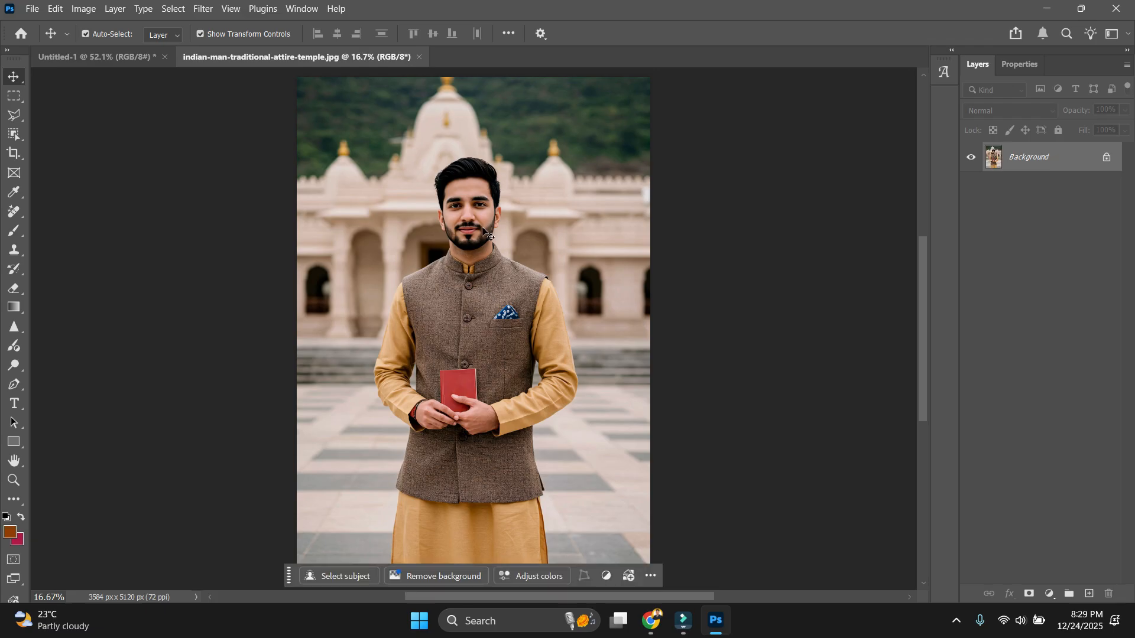
{"action": "scroll", "coordinate": [456, 203], "scroll_direction": "up", "scroll_amount": 6}
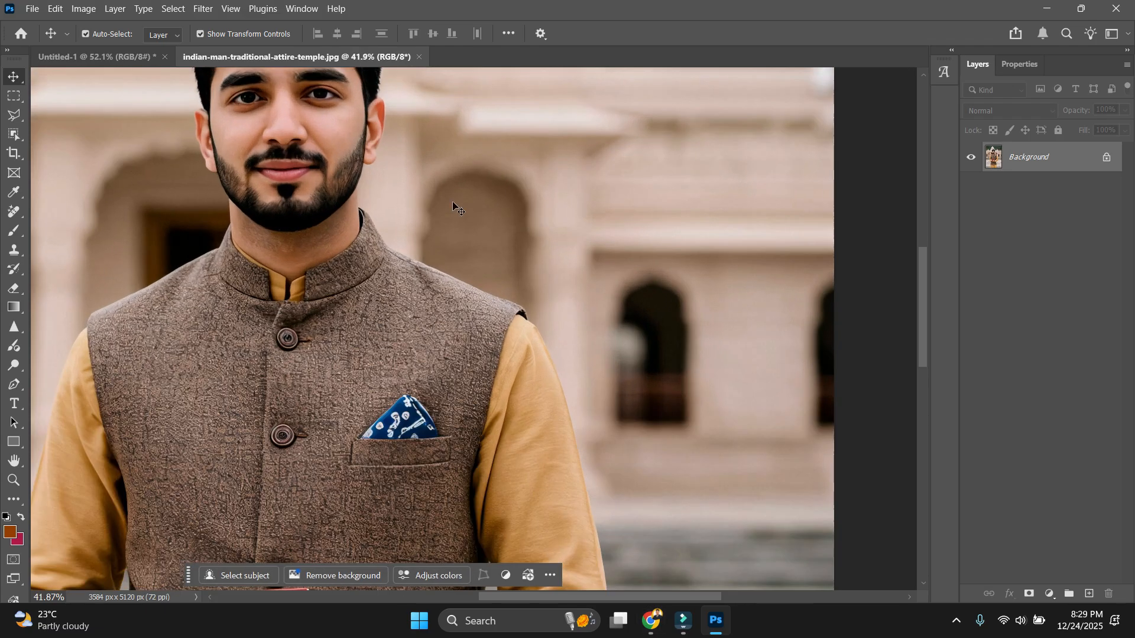
{"action": "left_click_drag", "start_coordinate": [382, 225], "coordinate": [535, 449]}
{"action": "scroll", "coordinate": [505, 106], "scroll_direction": "up", "scroll_amount": 2}
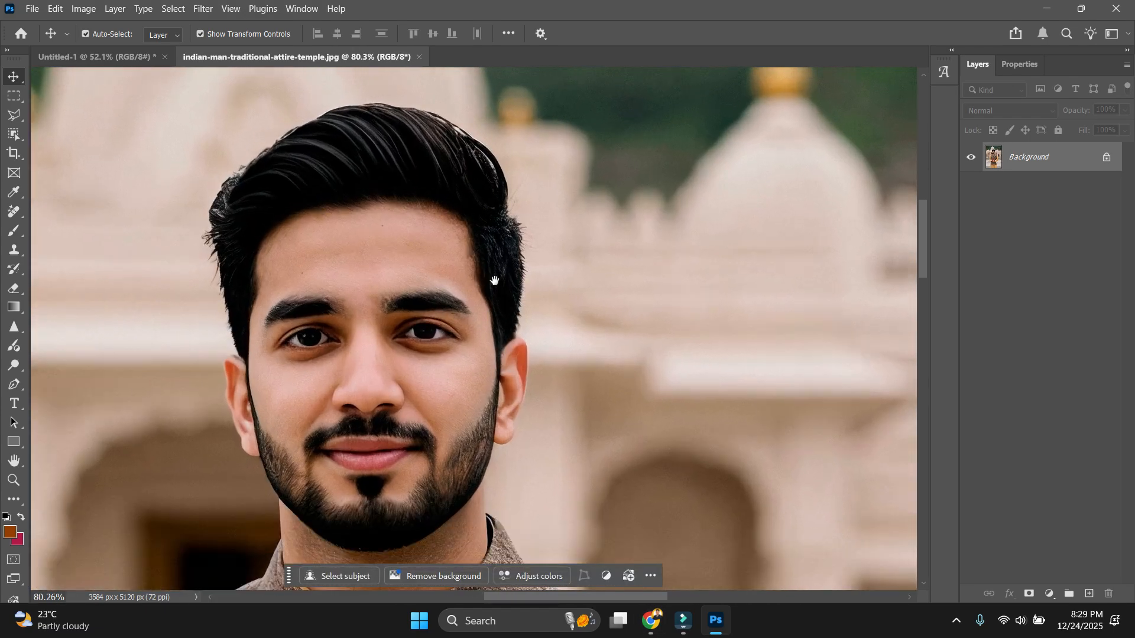
{"action": "left_click_drag", "start_coordinate": [493, 298], "coordinate": [511, 225]}
Set the Pen tool to Path mode and frame the man's head for tracing.
{"action": "key", "text": "p"}
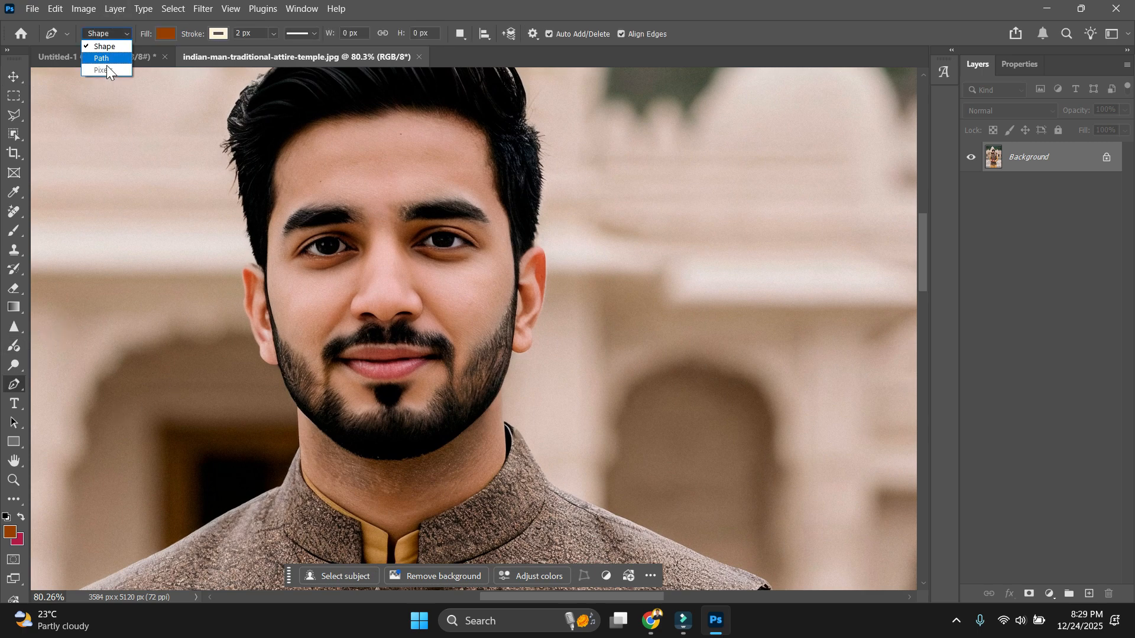
{"action": "left_click", "coordinate": [104, 59]}
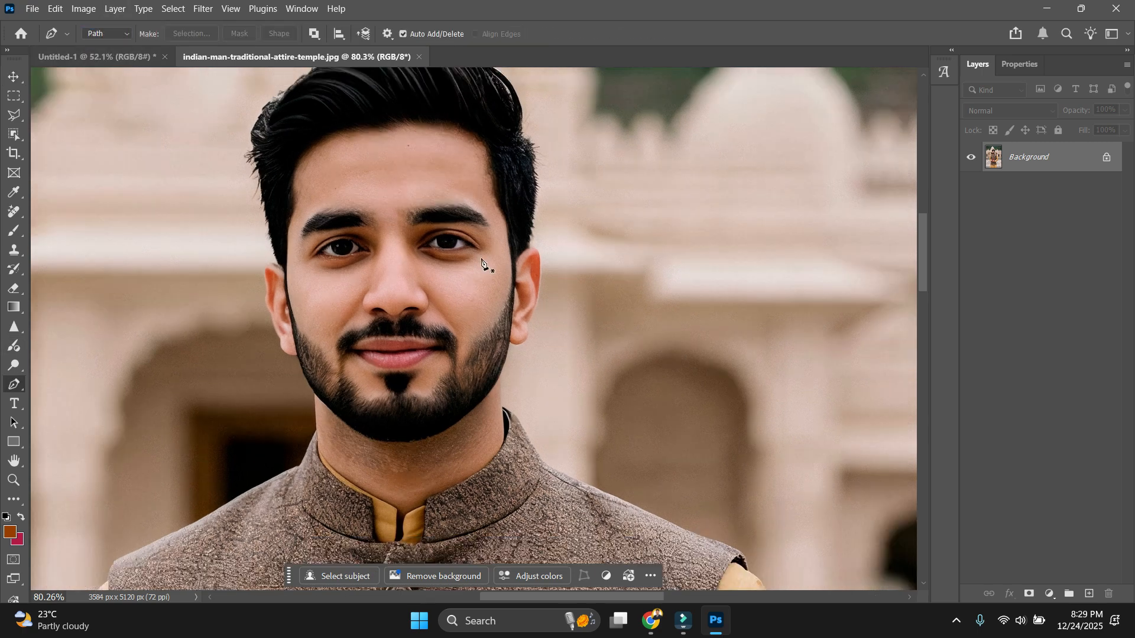
{"action": "scroll", "coordinate": [482, 260], "scroll_direction": "down", "scroll_amount": 3}
{"action": "scroll", "coordinate": [488, 295], "scroll_direction": "up", "scroll_amount": 1}
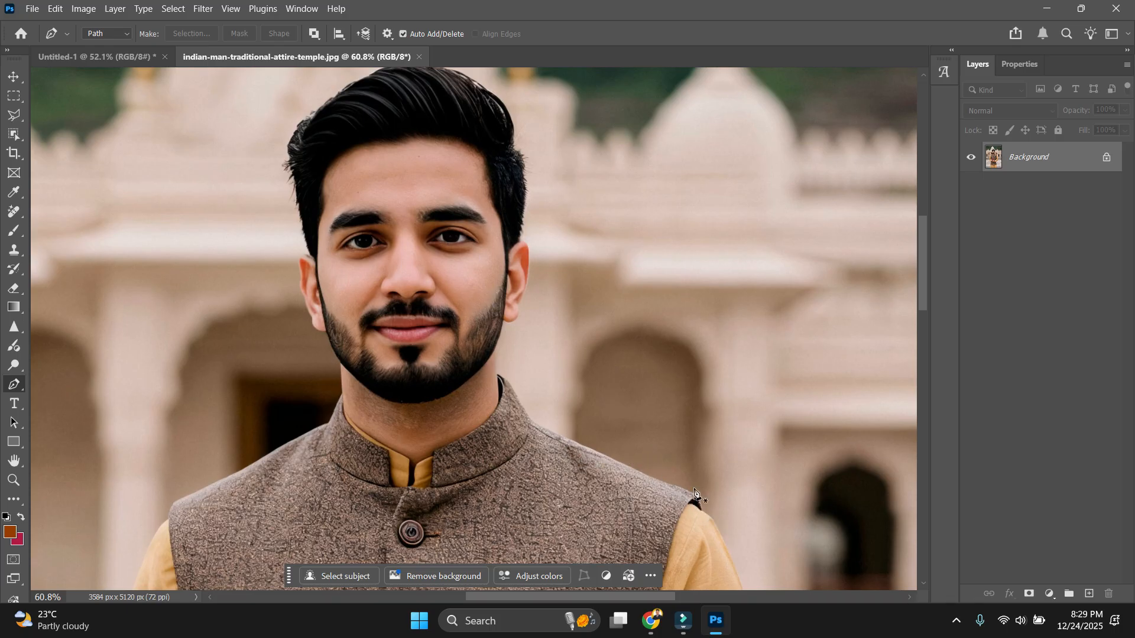
{"action": "scroll", "coordinate": [507, 122], "scroll_direction": "up", "scroll_amount": 4}
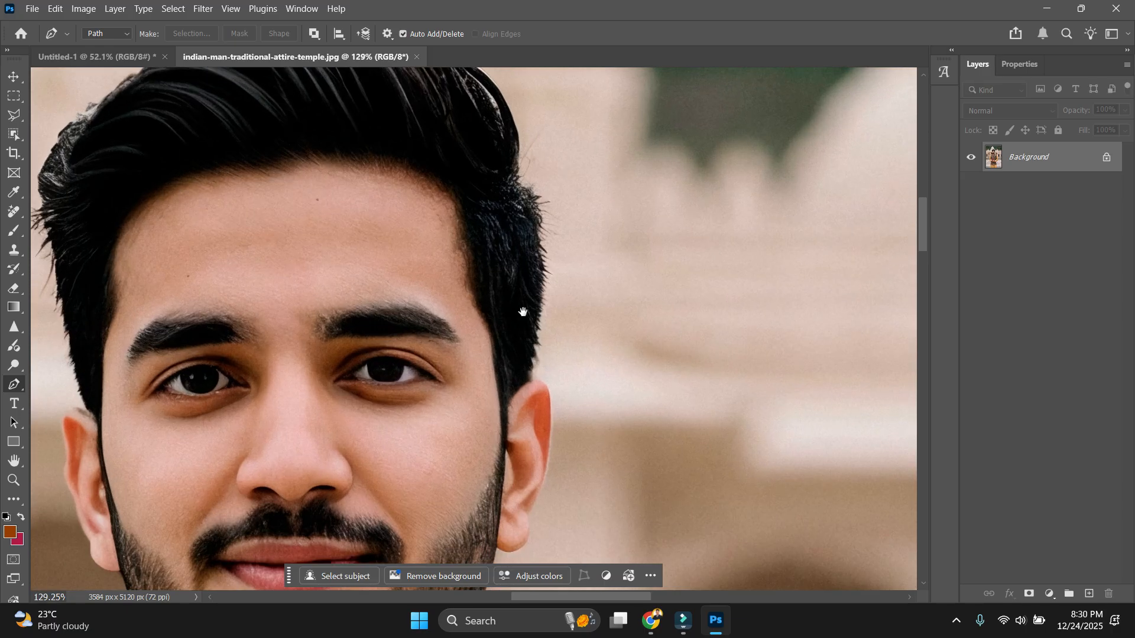
{"action": "left_click_drag", "start_coordinate": [510, 312], "coordinate": [516, 270]}
{"action": "scroll", "coordinate": [532, 223], "scroll_direction": "down", "scroll_amount": 2}
{"action": "scroll", "coordinate": [530, 206], "scroll_direction": "up", "scroll_amount": 3}
{"action": "left_click_drag", "start_coordinate": [530, 206], "coordinate": [554, 220]}
{"action": "scroll", "coordinate": [535, 191], "scroll_direction": "down", "scroll_amount": 3}
{"action": "left_click_drag", "start_coordinate": [497, 287], "coordinate": [531, 281]}
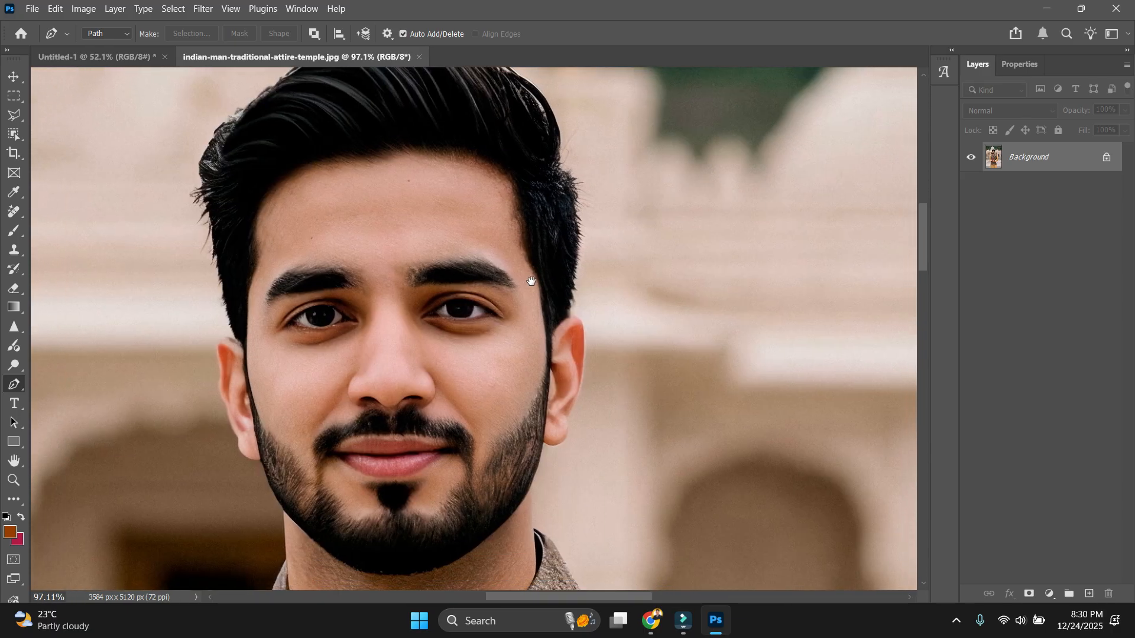
{"action": "scroll", "coordinate": [531, 278], "scroll_direction": "up", "scroll_amount": 3}
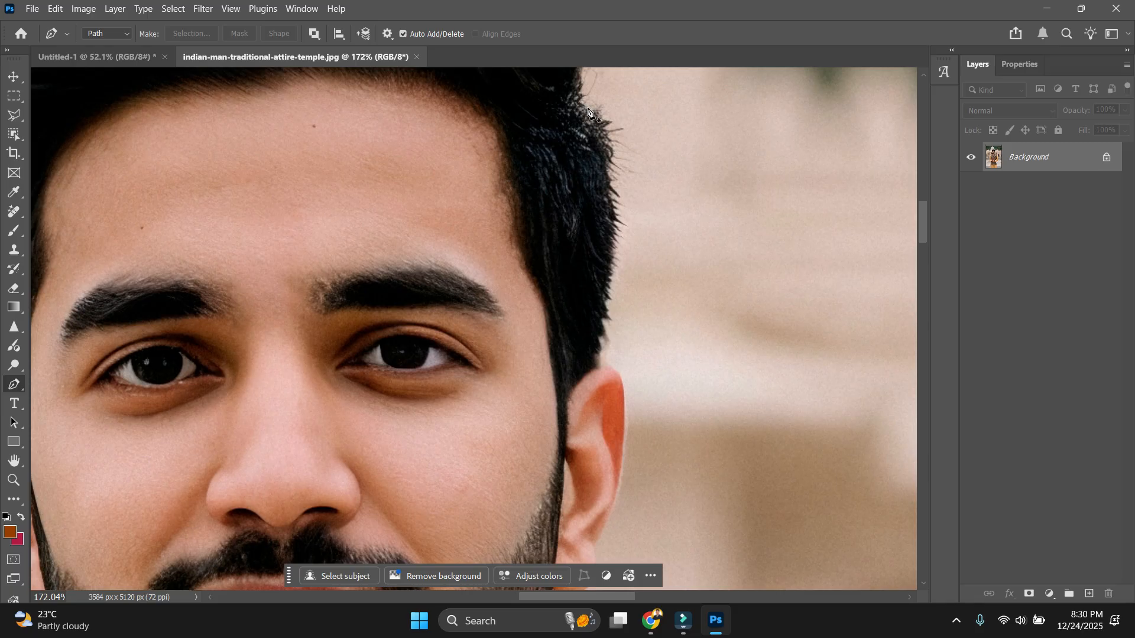
Start the pen path at the hair's right edge and trace around the ear and earlobe.
{"action": "left_click", "coordinate": [578, 103]}
{"action": "left_click_drag", "start_coordinate": [605, 169], "coordinate": [609, 200]}
{"action": "left_click_drag", "start_coordinate": [610, 278], "coordinate": [606, 295]}
{"action": "left_click_drag", "start_coordinate": [600, 338], "coordinate": [519, 207]}
{"action": "scroll", "coordinate": [607, 383], "scroll_direction": "up", "scroll_amount": 2}
{"action": "left_click_drag", "start_coordinate": [503, 341], "coordinate": [497, 355]}
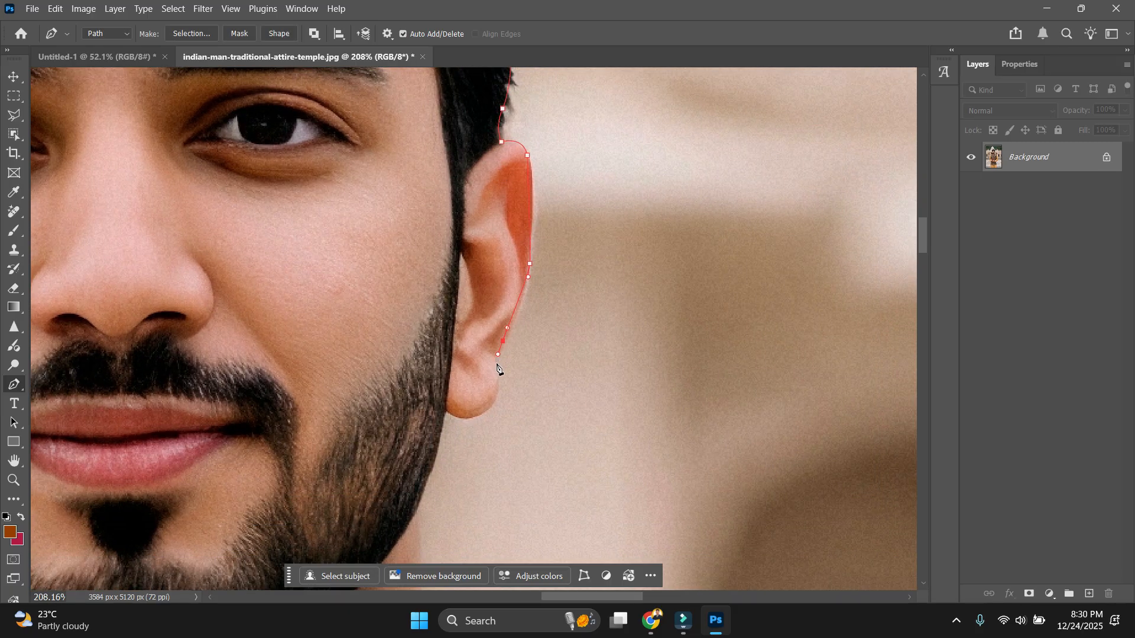
{"action": "left_click_drag", "start_coordinate": [497, 399], "coordinate": [507, 347]}
{"action": "left_click", "coordinate": [445, 409]}
{"action": "left_click", "coordinate": [448, 413], "text": "alt"}
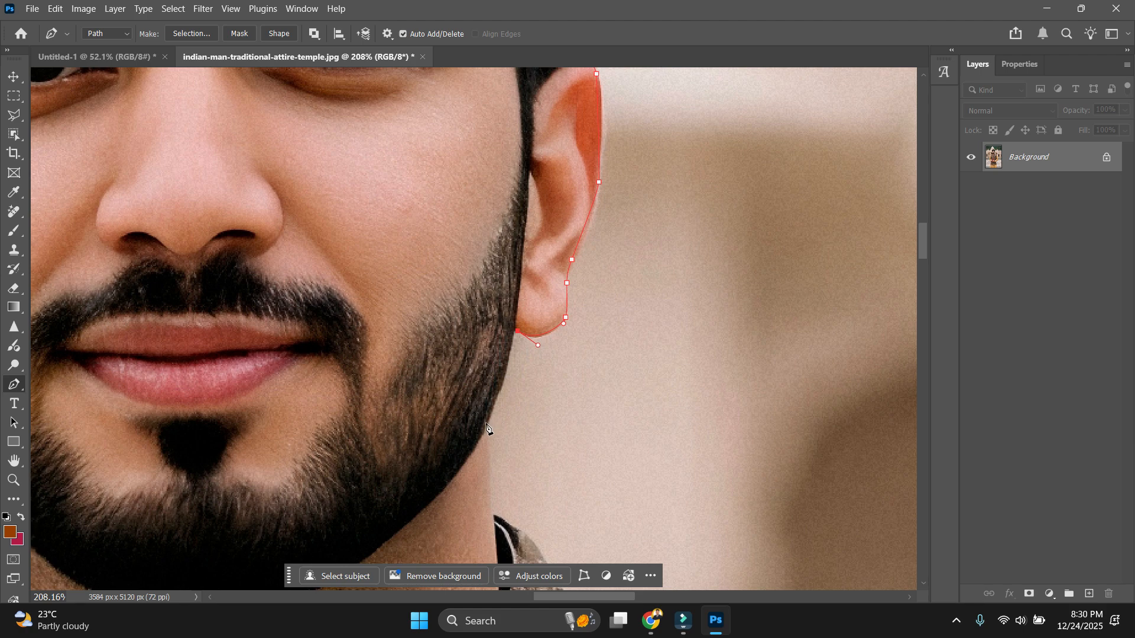
Continue the path along the jaw, past the neck and down the collar.
{"action": "left_click_drag", "start_coordinate": [486, 425], "coordinate": [472, 304]}
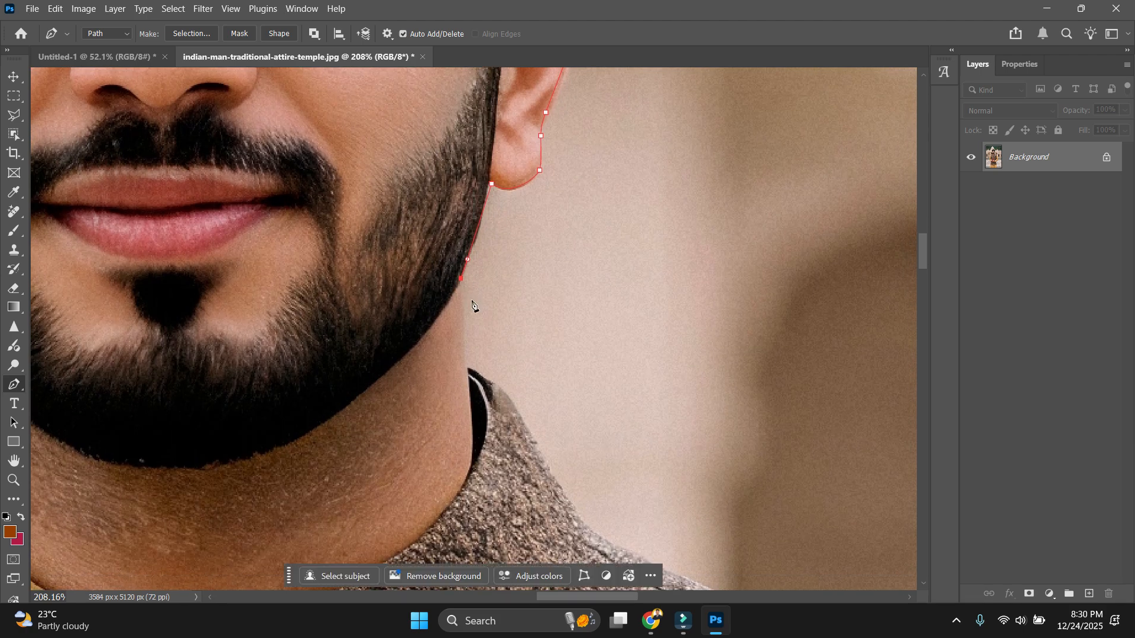
{"action": "left_click", "coordinate": [463, 366]}
{"action": "left_click", "coordinate": [499, 385]}
{"action": "left_click_drag", "start_coordinate": [541, 453], "coordinate": [451, 303]}
{"action": "left_click_drag", "start_coordinate": [551, 390], "coordinate": [628, 405]}
{"action": "scroll", "coordinate": [591, 384], "scroll_direction": "down", "scroll_amount": 3}
{"action": "scroll", "coordinate": [535, 351], "scroll_direction": "up", "scroll_amount": 2}
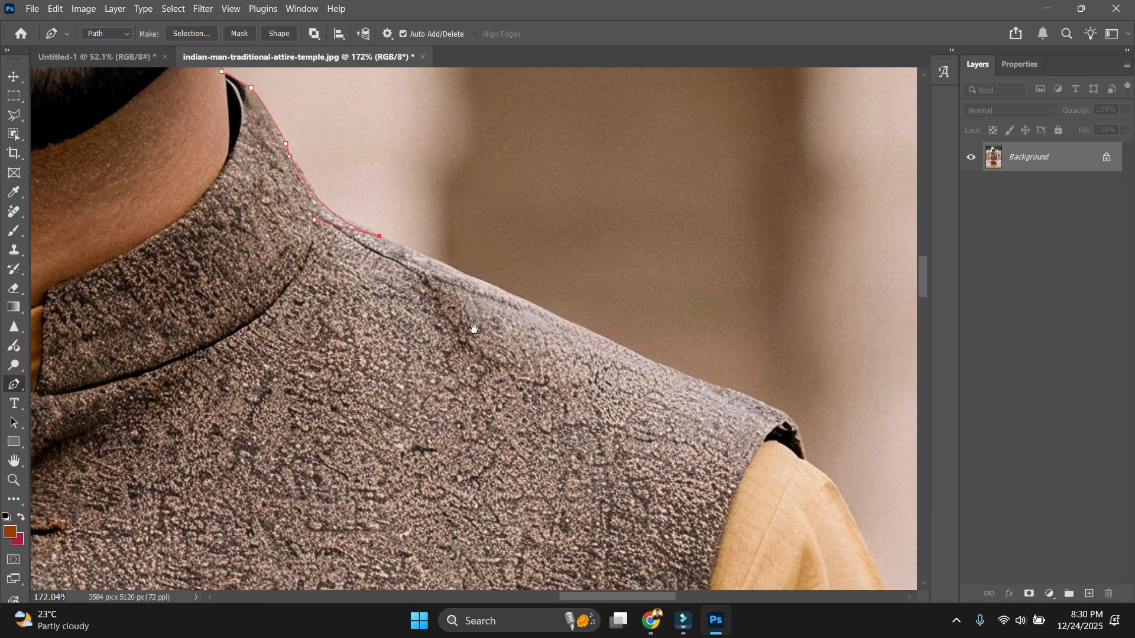
Trace the shoulder curve, finishing with a sharp corner at its edge.
{"action": "left_click_drag", "start_coordinate": [668, 371], "coordinate": [684, 377]}
{"action": "left_click_drag", "start_coordinate": [782, 414], "coordinate": [806, 462]}
{"action": "left_click_drag", "start_coordinate": [806, 463], "coordinate": [601, 233]}
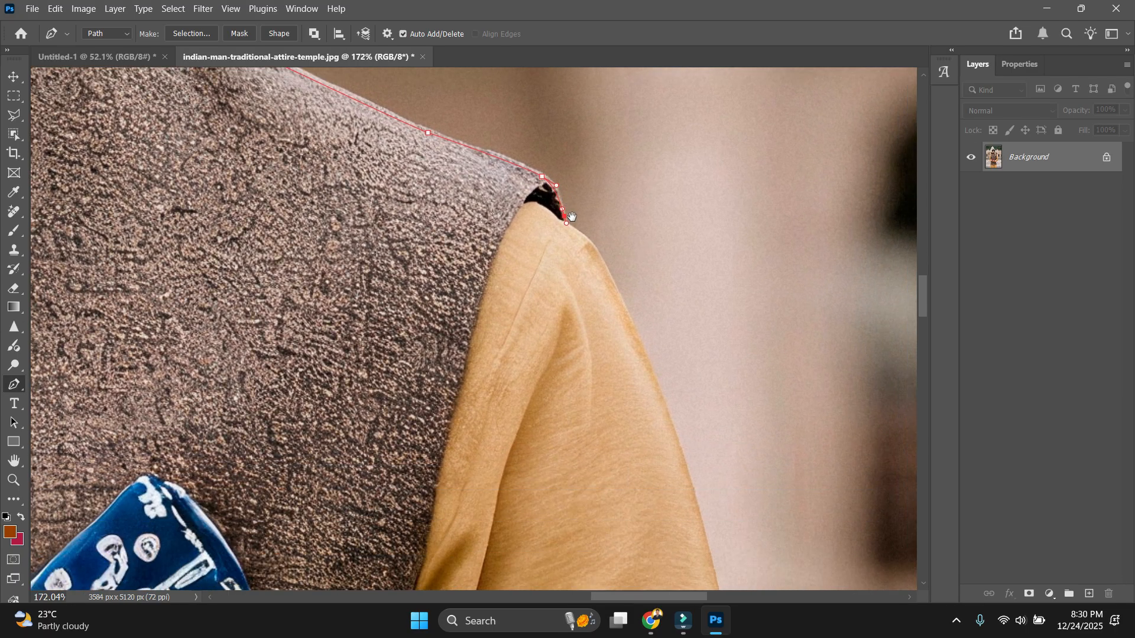
{"action": "left_click_drag", "start_coordinate": [657, 382], "coordinate": [668, 409]}
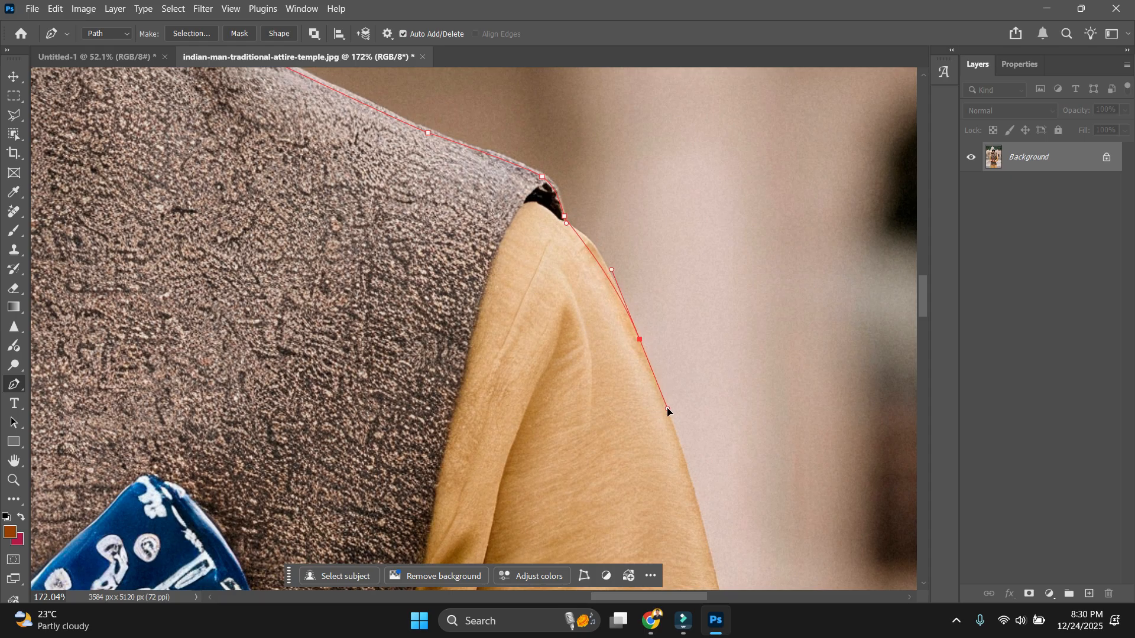
{"action": "left_click", "coordinate": [640, 340], "text": "alt"}
{"action": "left_click_drag", "start_coordinate": [672, 496], "coordinate": [606, 291]}
{"action": "scroll", "coordinate": [643, 325], "scroll_direction": "down", "scroll_amount": 2}
{"action": "scroll", "coordinate": [634, 287], "scroll_direction": "up", "scroll_amount": 2}
Follow the sleeve's outer edge down to the cuff corner.
{"action": "left_click_drag", "start_coordinate": [683, 528], "coordinate": [656, 333]}
{"action": "scroll", "coordinate": [678, 367], "scroll_direction": "down", "scroll_amount": 4}
{"action": "scroll", "coordinate": [656, 333], "scroll_direction": "up", "scroll_amount": 2}
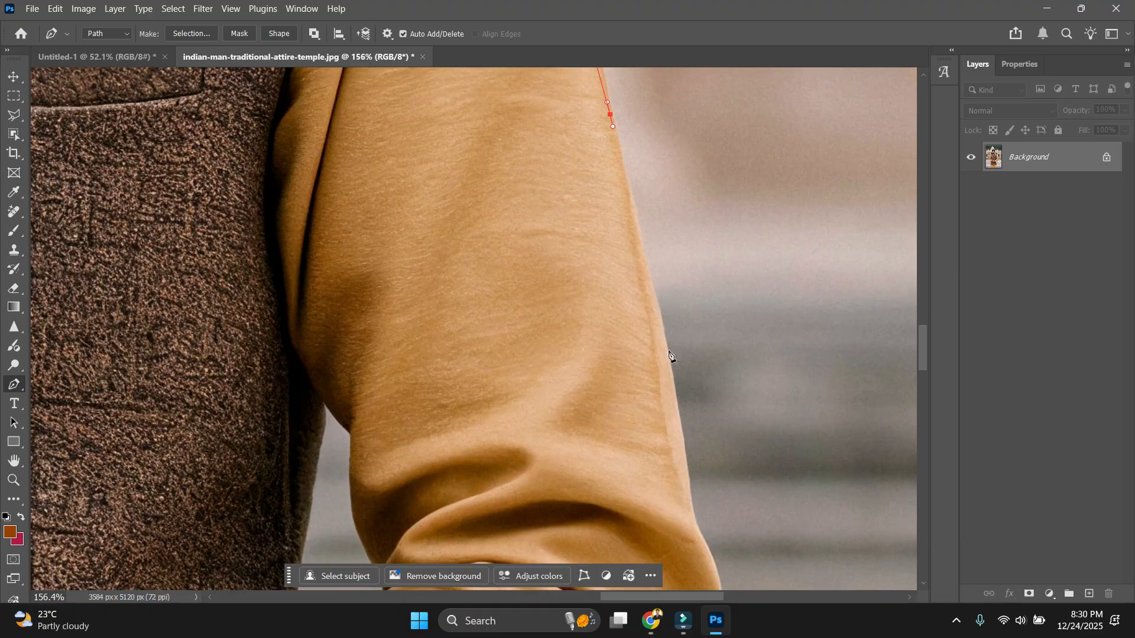
{"action": "left_click_drag", "start_coordinate": [700, 535], "coordinate": [709, 553]}
{"action": "left_click_drag", "start_coordinate": [702, 498], "coordinate": [672, 243]}
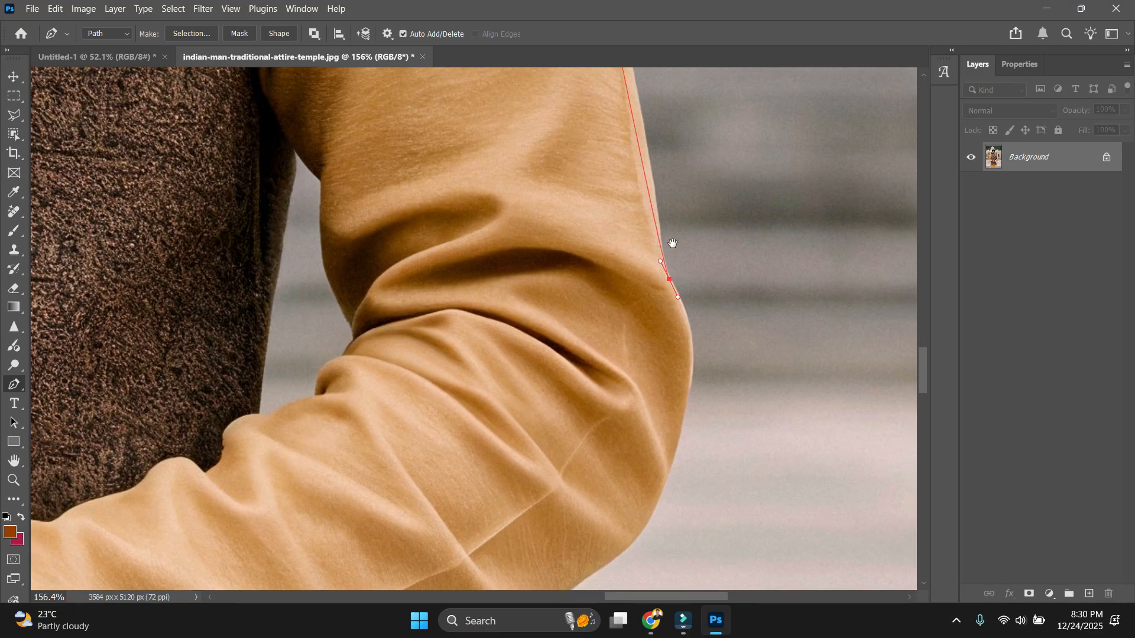
{"action": "left_click_drag", "start_coordinate": [691, 379], "coordinate": [692, 404]}
{"action": "left_click_drag", "start_coordinate": [651, 517], "coordinate": [681, 320]}
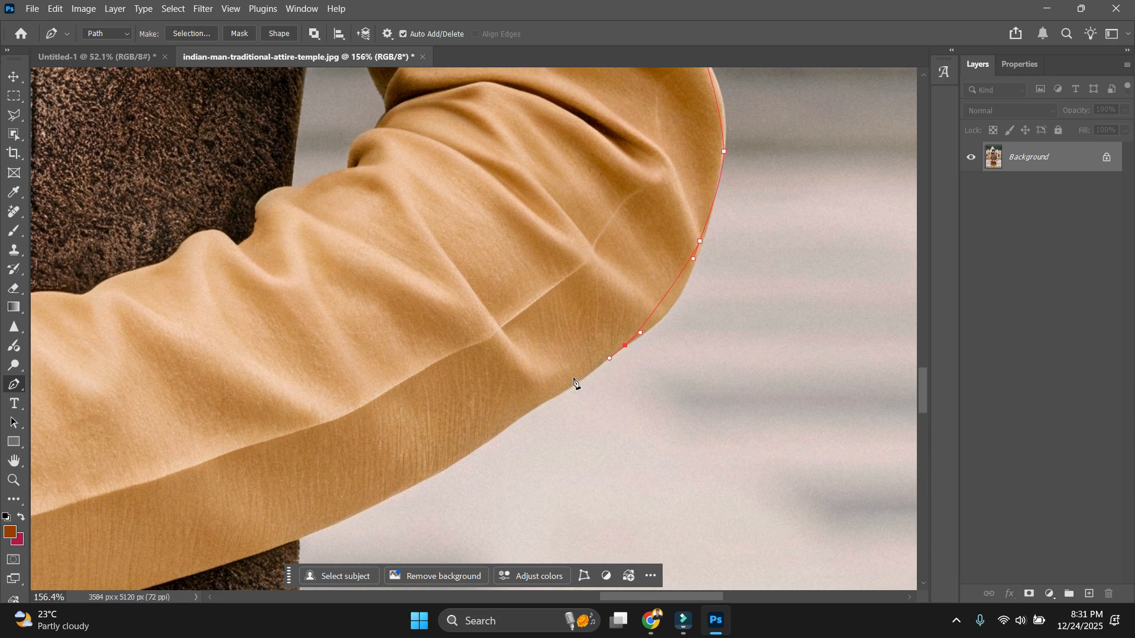
{"action": "left_click_drag", "start_coordinate": [463, 437], "coordinate": [595, 339]}
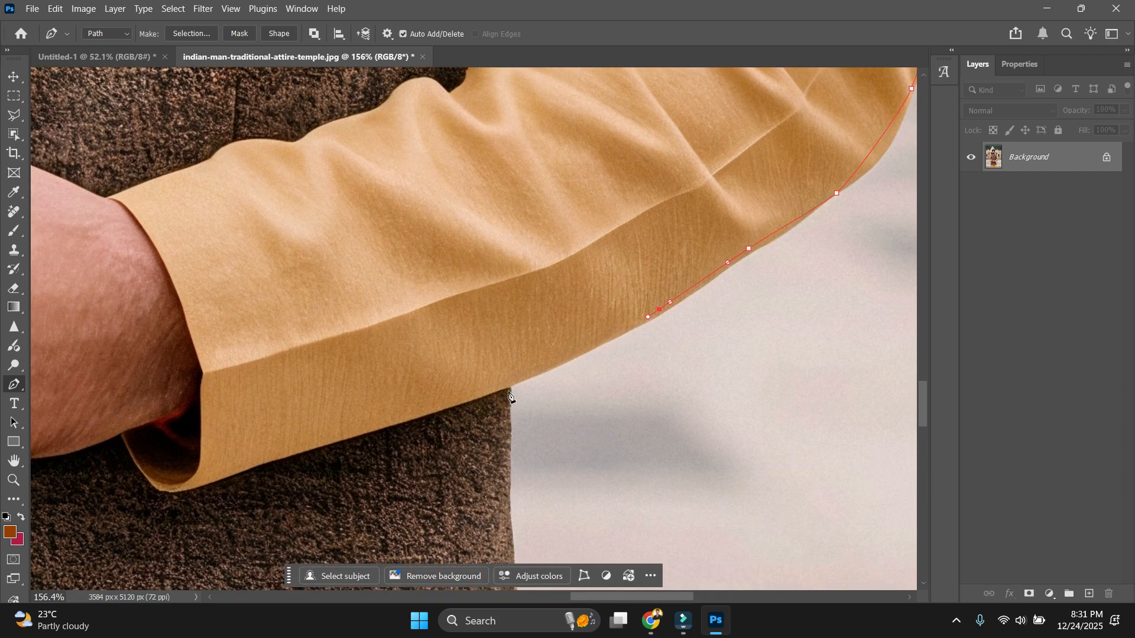
{"action": "left_click", "coordinate": [511, 389]}
Trace the vest's right edge down to the fold at its hem.
{"action": "left_click_drag", "start_coordinate": [498, 559], "coordinate": [511, 418]}
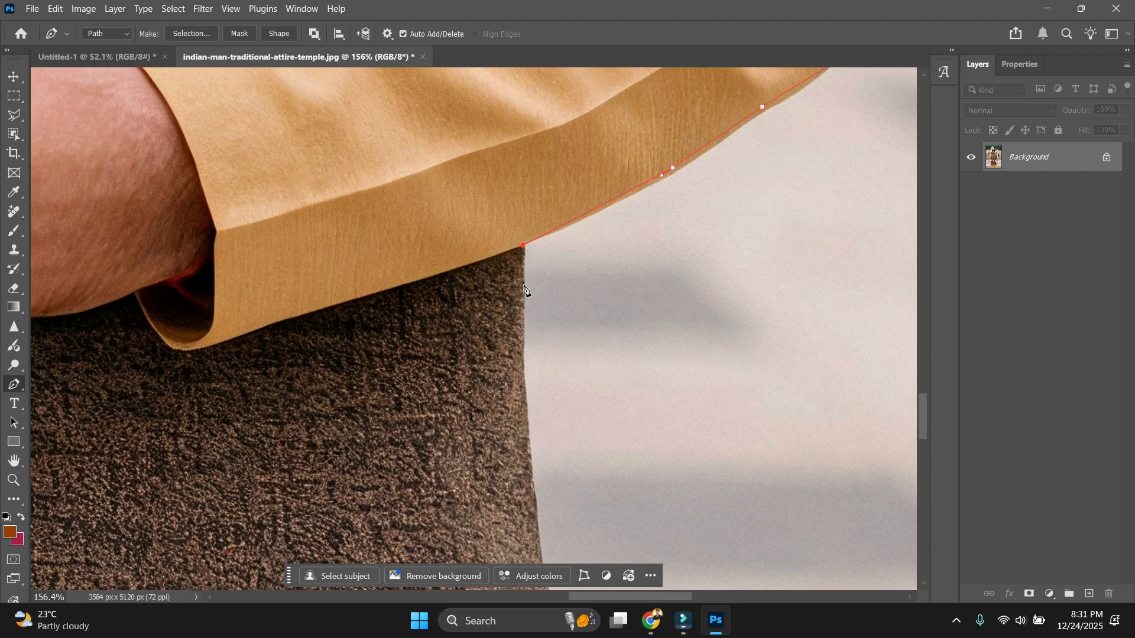
{"action": "left_click_drag", "start_coordinate": [520, 355], "coordinate": [519, 368]}
{"action": "left_click_drag", "start_coordinate": [530, 444], "coordinate": [531, 460]}
{"action": "left_click_drag", "start_coordinate": [537, 528], "coordinate": [539, 278]}
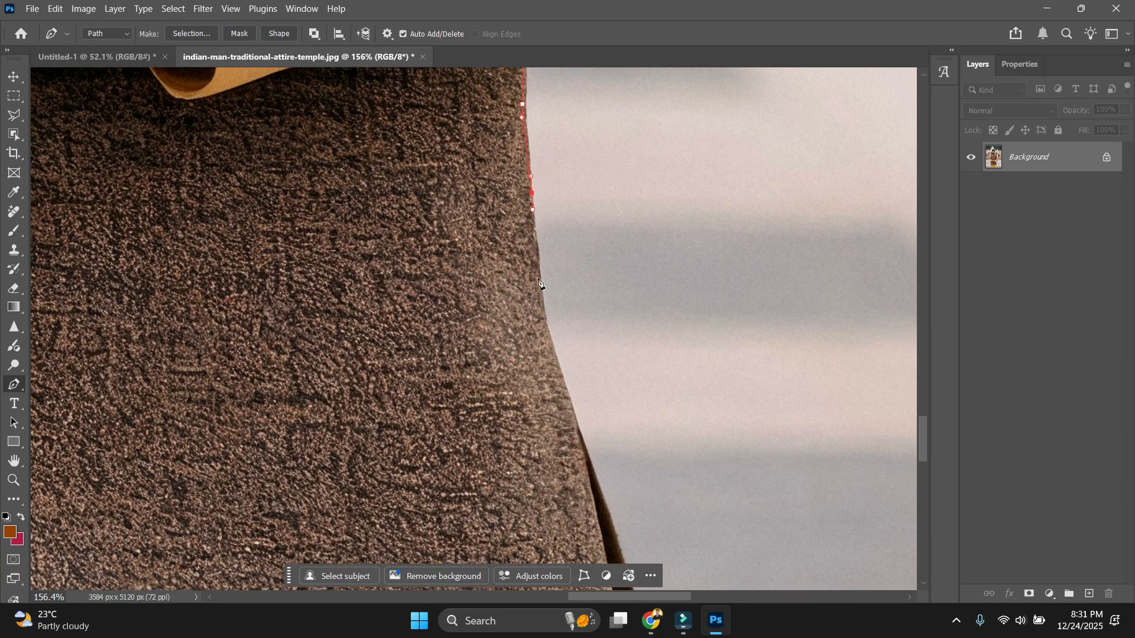
{"action": "left_click_drag", "start_coordinate": [546, 330], "coordinate": [555, 348]}
{"action": "left_click_drag", "start_coordinate": [574, 416], "coordinate": [583, 435]}
{"action": "left_click_drag", "start_coordinate": [613, 524], "coordinate": [585, 253]}
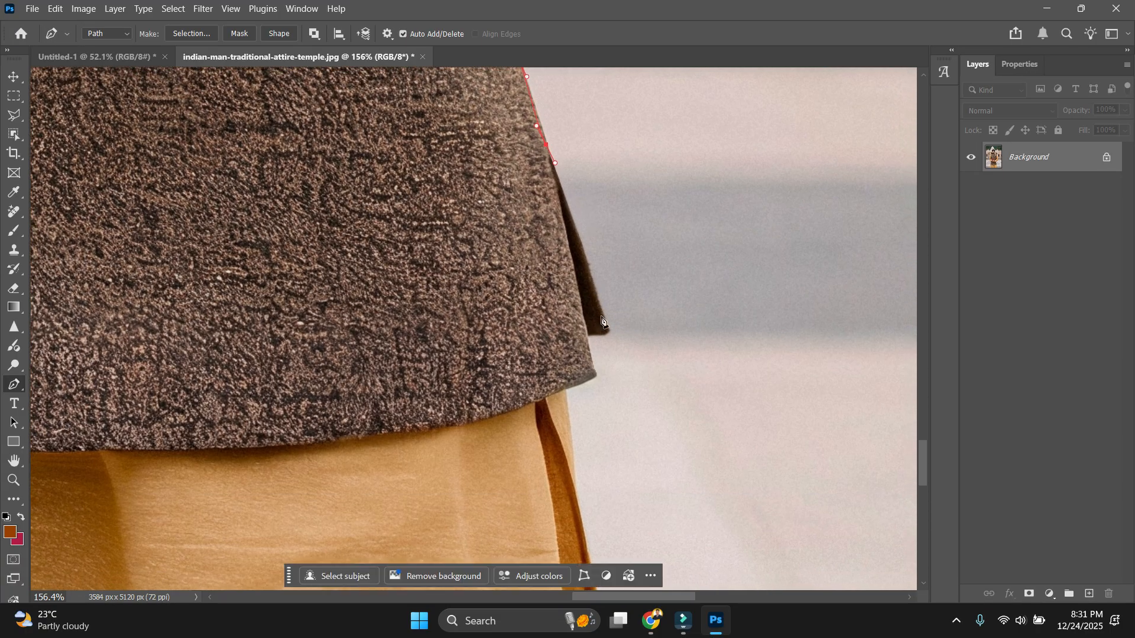
{"action": "left_click", "coordinate": [607, 330]}
{"action": "left_click", "coordinate": [586, 336]}
{"action": "left_click_drag", "start_coordinate": [579, 339], "coordinate": [553, 279]}
Add a curved anchor along the kurta's edge, then move the view to its lower-left side.
{"action": "scroll", "coordinate": [556, 293], "scroll_direction": "up", "scroll_amount": 5}
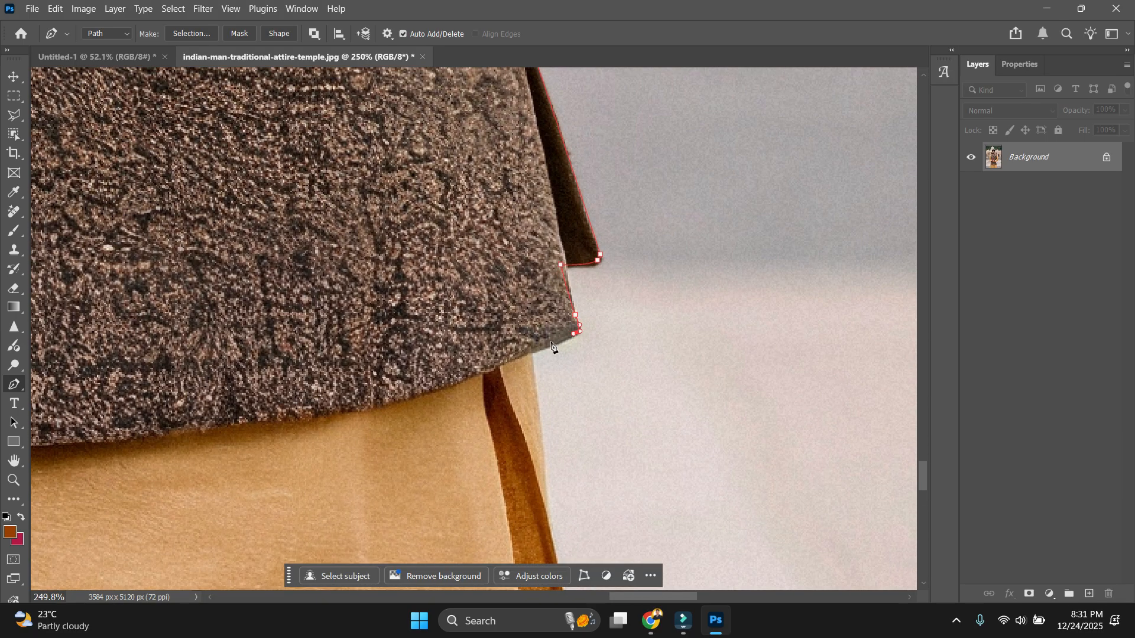
{"action": "scroll", "coordinate": [535, 367], "scroll_direction": "down", "scroll_amount": 5}
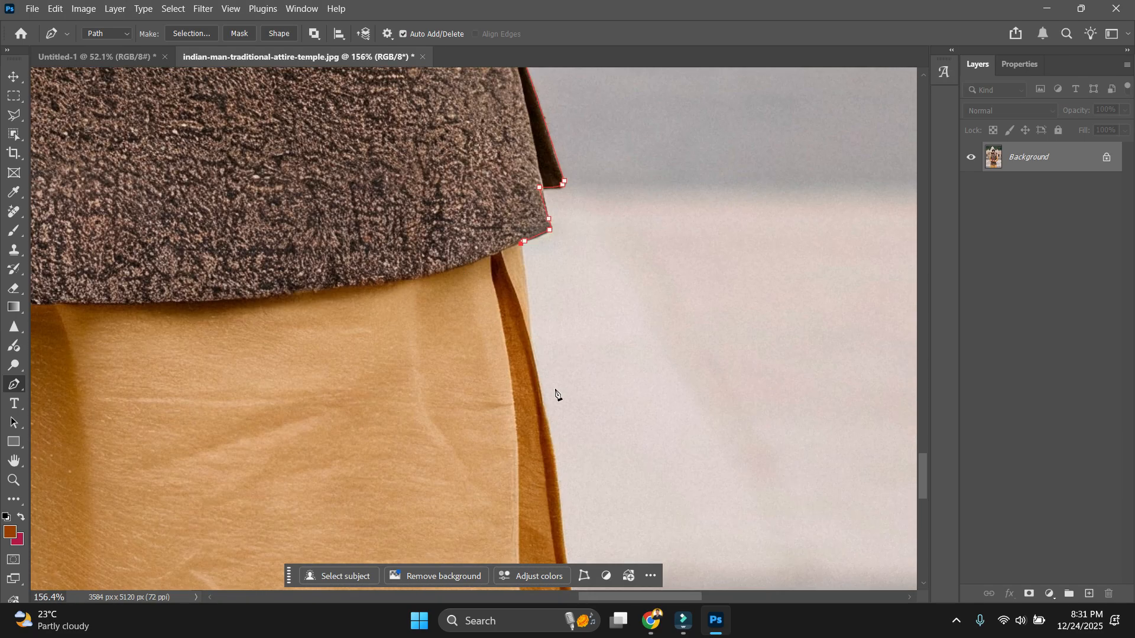
{"action": "left_click_drag", "start_coordinate": [531, 350], "coordinate": [532, 364]}
{"action": "left_click_drag", "start_coordinate": [557, 490], "coordinate": [561, 321]}
{"action": "scroll", "coordinate": [539, 324], "scroll_direction": "down", "scroll_amount": 2}
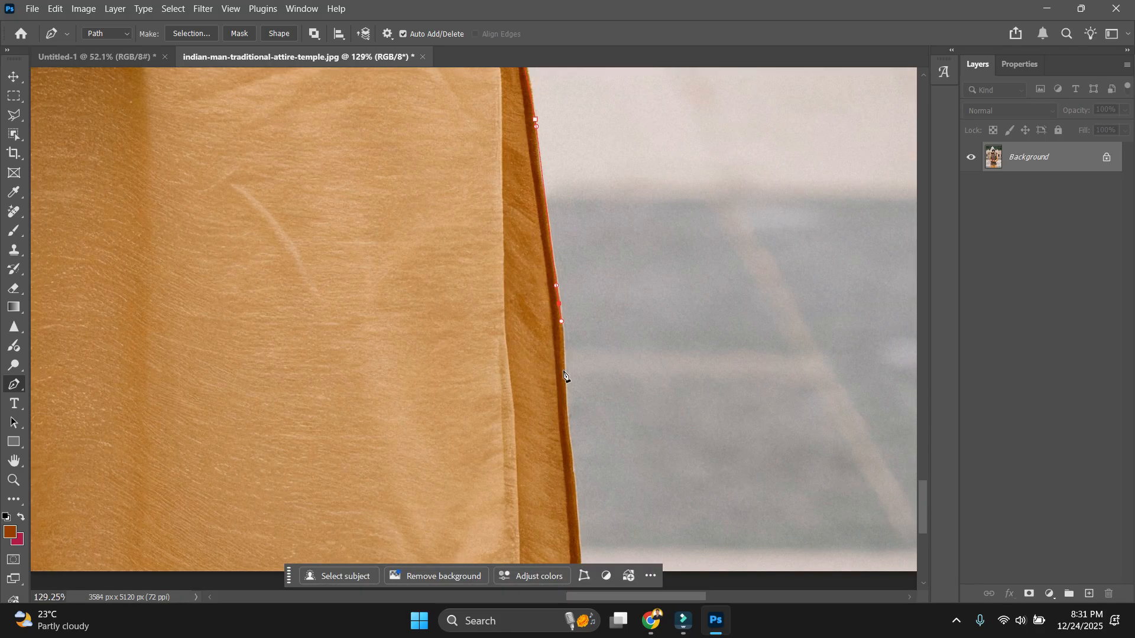
{"action": "scroll", "coordinate": [575, 511], "scroll_direction": "down", "scroll_amount": 4}
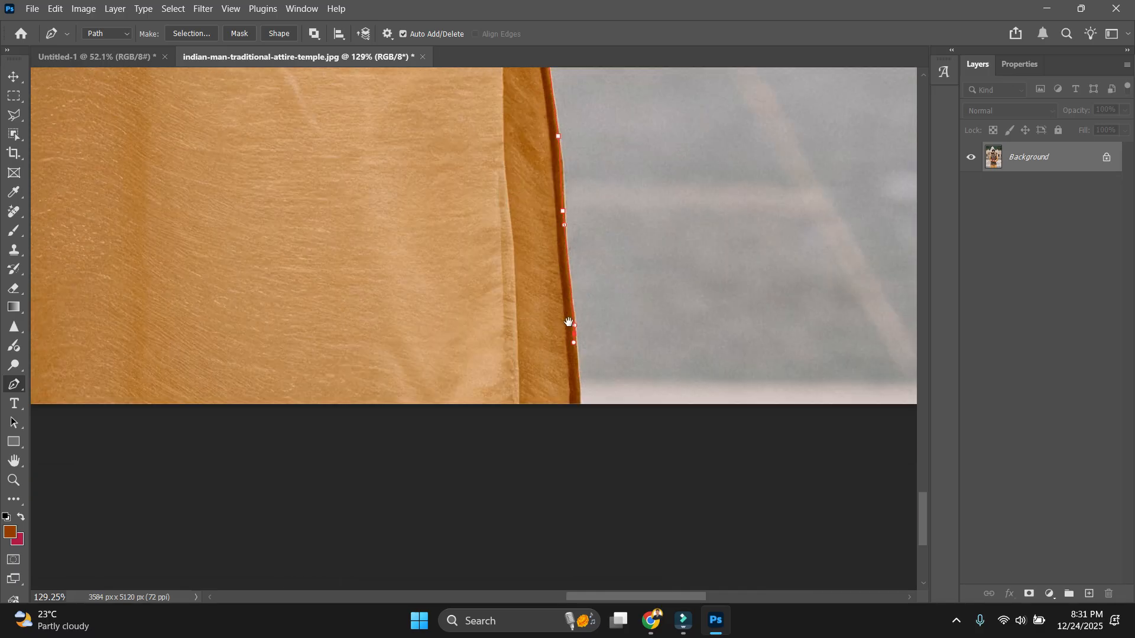
{"action": "left_click_drag", "start_coordinate": [397, 425], "coordinate": [754, 444]}
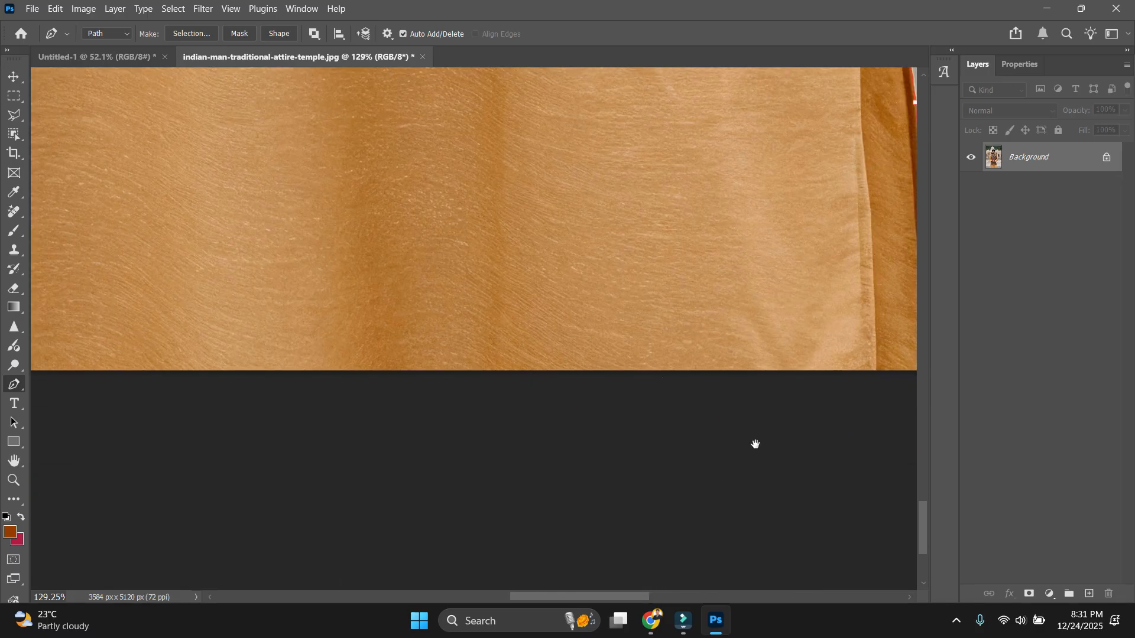
{"action": "scroll", "coordinate": [341, 388], "scroll_direction": "down", "scroll_amount": 4}
{"action": "left_click_drag", "start_coordinate": [201, 393], "coordinate": [369, 457]}
{"action": "scroll", "coordinate": [295, 479], "scroll_direction": "up", "scroll_amount": 3}
{"action": "scroll", "coordinate": [237, 467], "scroll_direction": "up", "scroll_amount": 3}
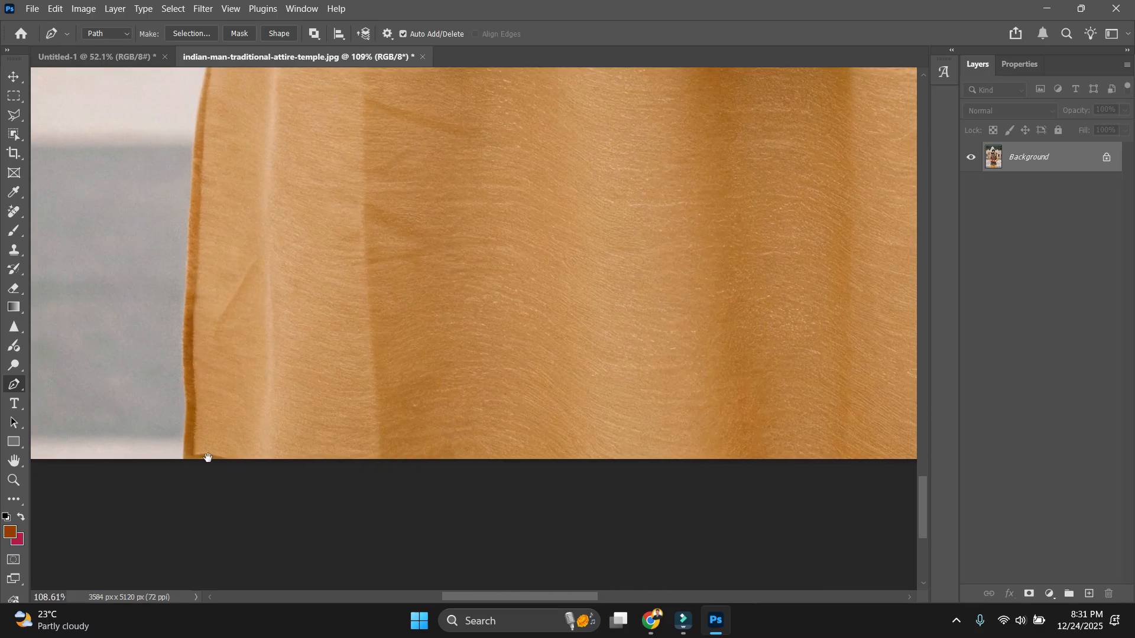
Trace anchors up the kurta's left edge to the jacket's left side.
{"action": "left_click", "coordinate": [133, 333]}
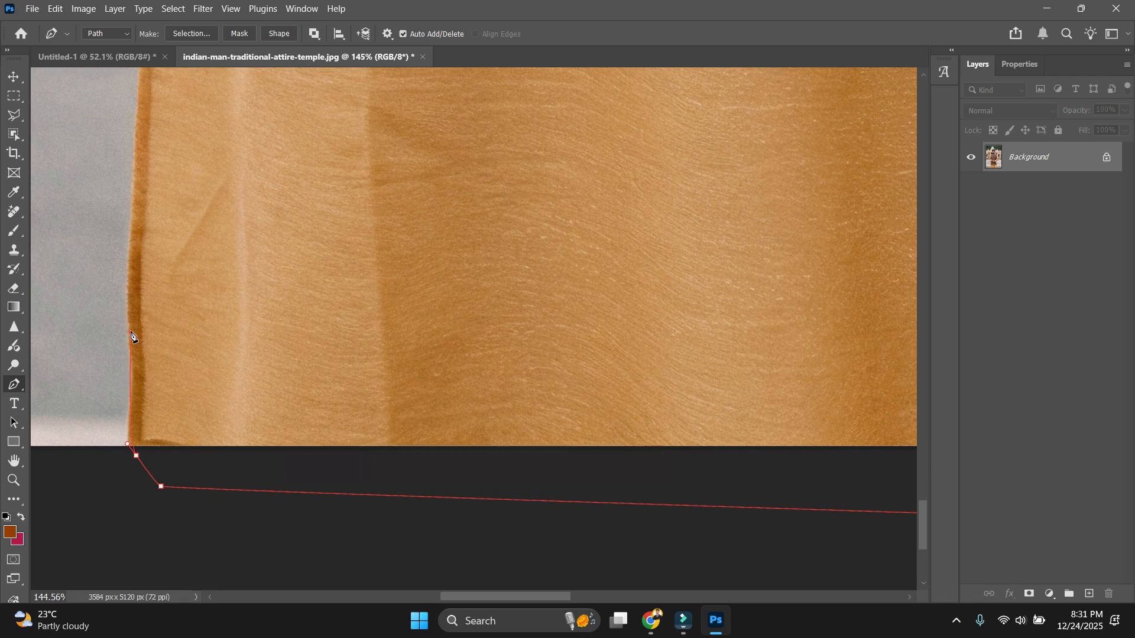
{"action": "left_click", "coordinate": [138, 165]}
{"action": "left_click_drag", "start_coordinate": [139, 166], "coordinate": [226, 500]}
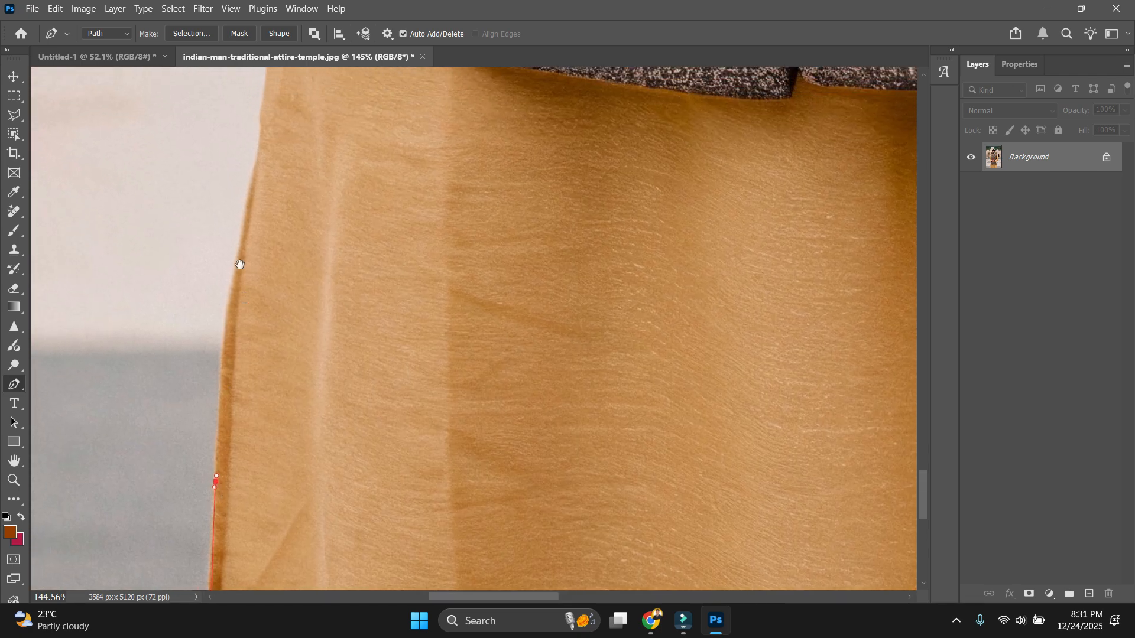
{"action": "left_click_drag", "start_coordinate": [240, 250], "coordinate": [243, 228]}
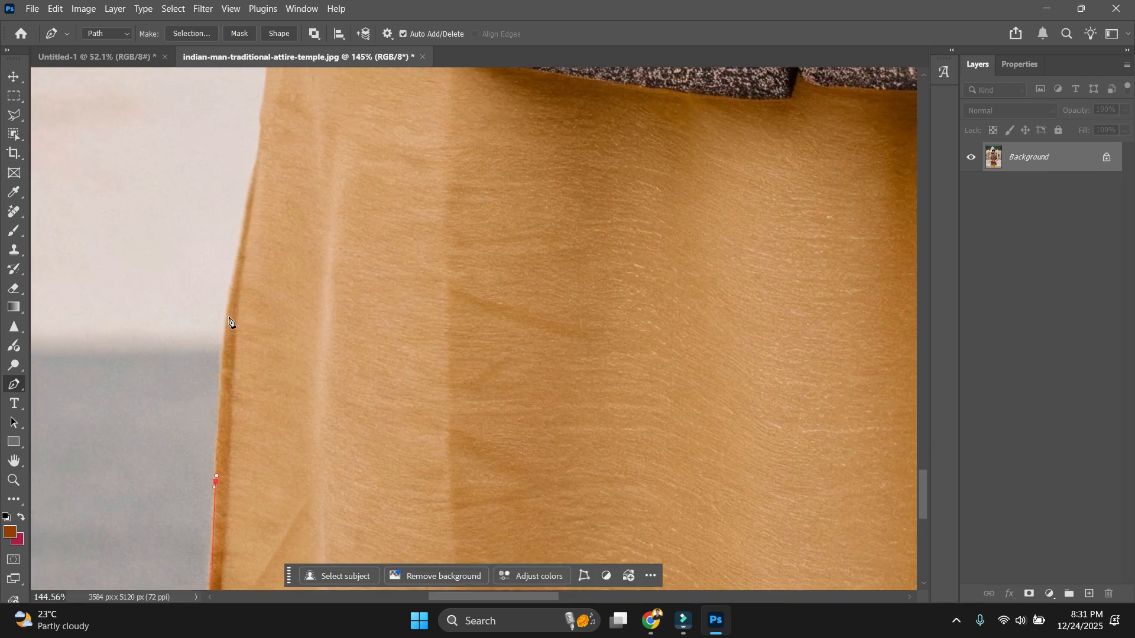
{"action": "left_click_drag", "start_coordinate": [229, 317], "coordinate": [240, 279]}
{"action": "left_click_drag", "start_coordinate": [258, 152], "coordinate": [273, 383]}
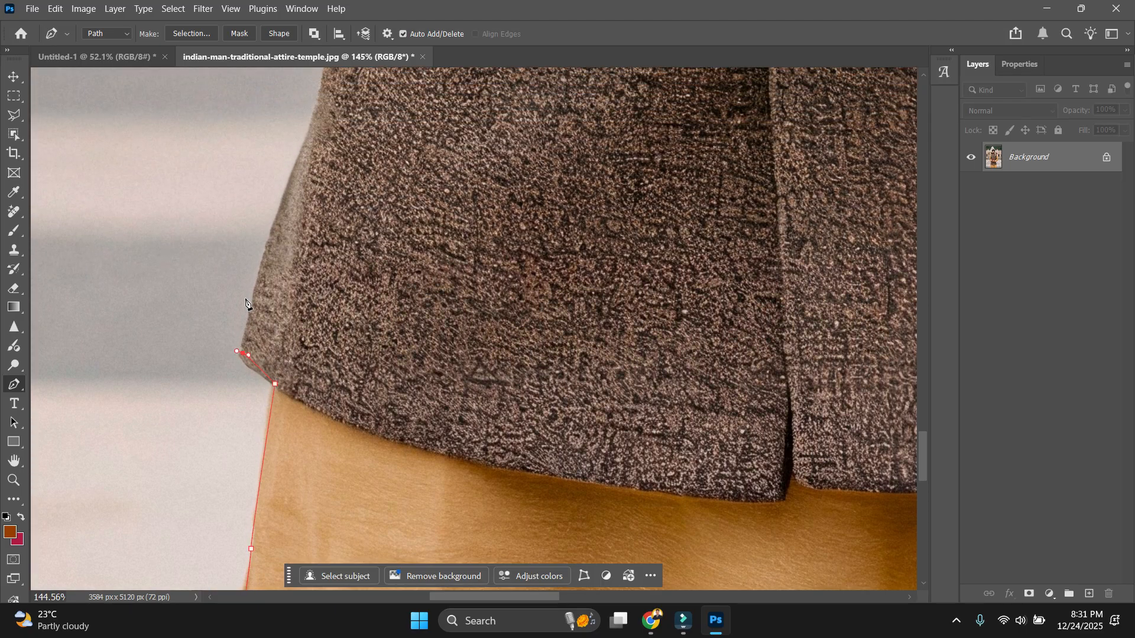
{"action": "left_click_drag", "start_coordinate": [268, 262], "coordinate": [276, 240]}
{"action": "scroll", "coordinate": [307, 284], "scroll_direction": "up", "scroll_amount": 5}
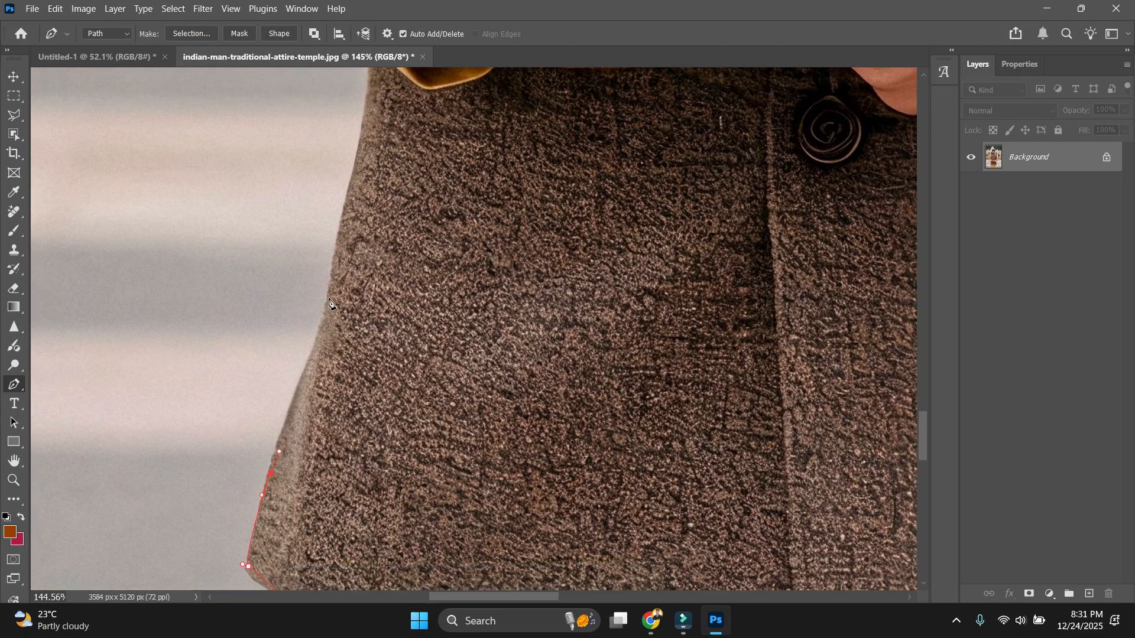
{"action": "left_click_drag", "start_coordinate": [328, 300], "coordinate": [334, 276]}
Follow the sleeve cuff with curved anchors and a corner anchor.
{"action": "scroll", "coordinate": [360, 236], "scroll_direction": "up", "scroll_amount": 3}
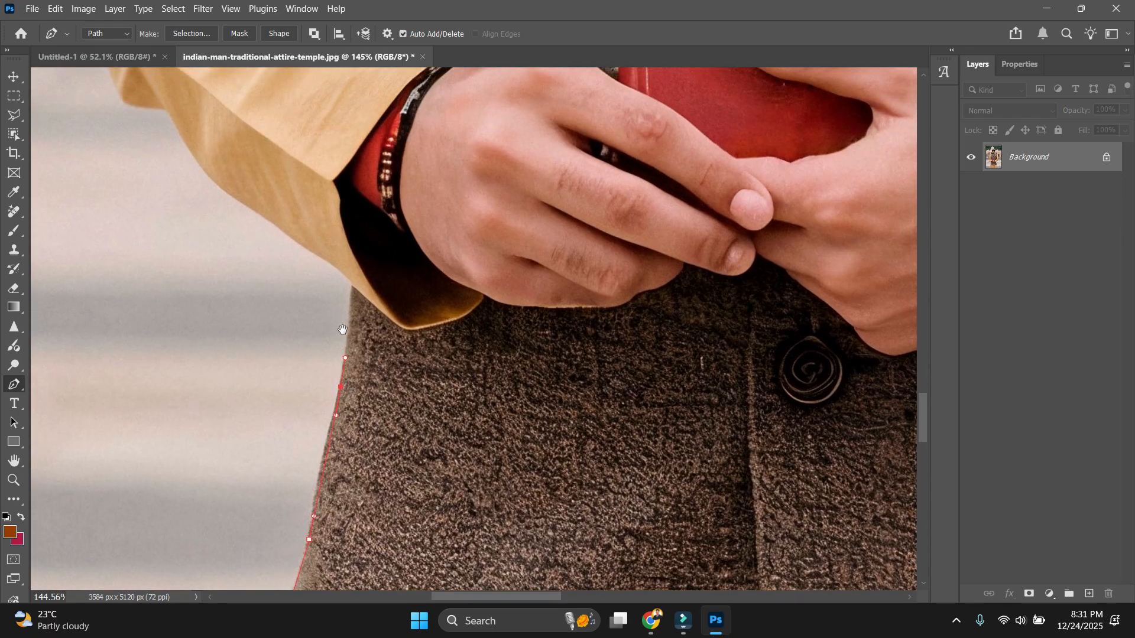
{"action": "scroll", "coordinate": [353, 314], "scroll_direction": "up", "scroll_amount": 3}
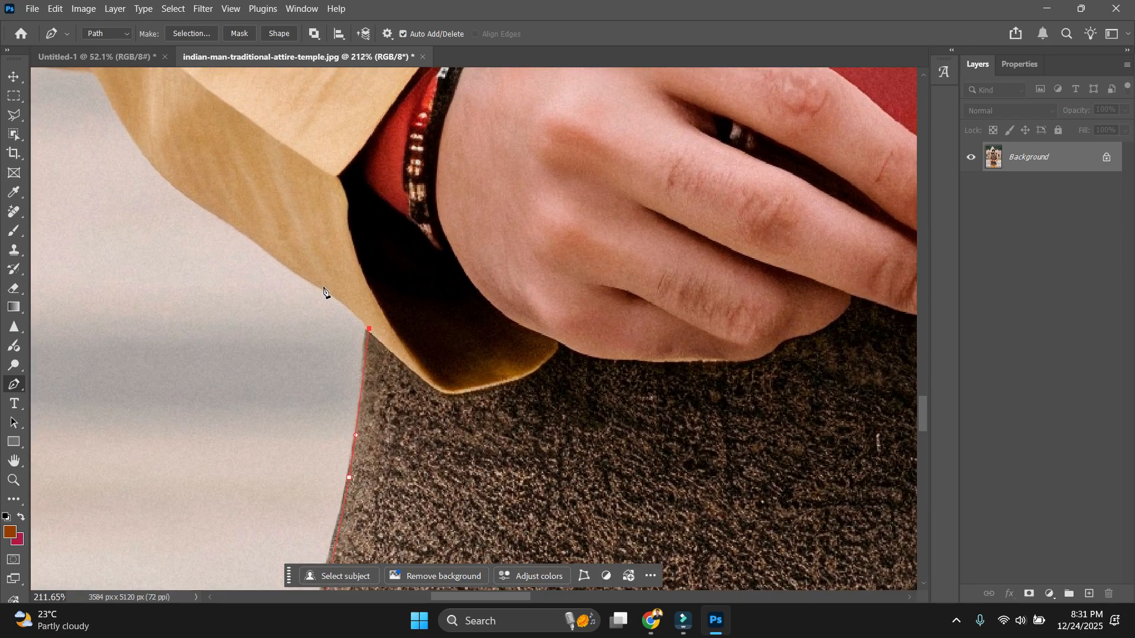
{"action": "scroll", "coordinate": [392, 401], "scroll_direction": "up", "scroll_amount": 3}
{"action": "scroll", "coordinate": [392, 400], "scroll_direction": "left", "scroll_amount": 2}
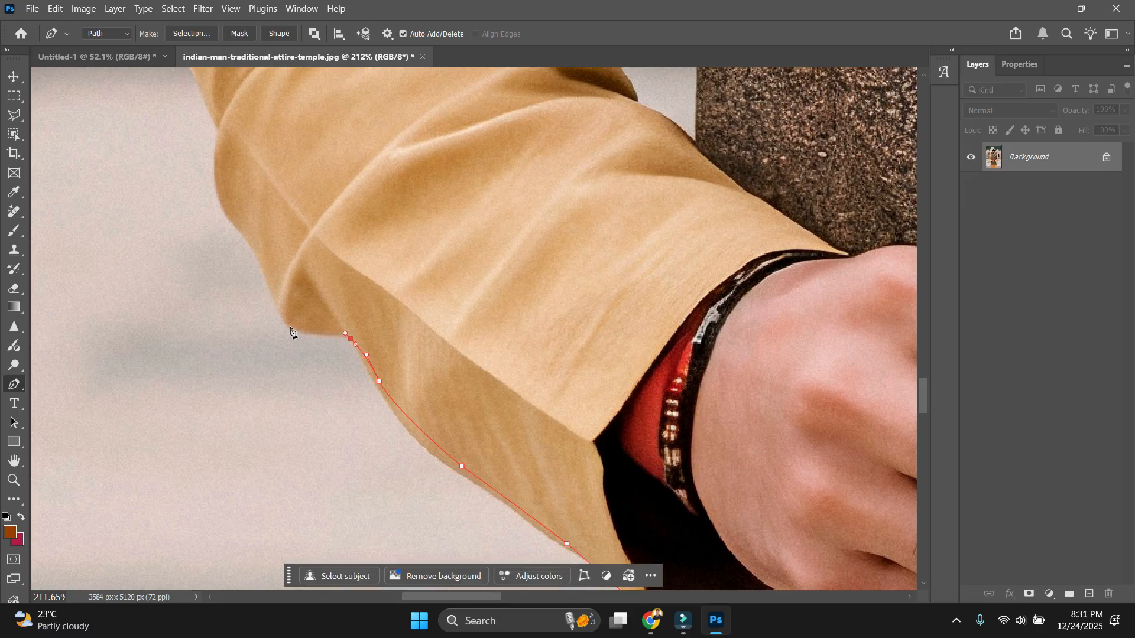
{"action": "left_click_drag", "start_coordinate": [365, 277], "coordinate": [421, 362]}
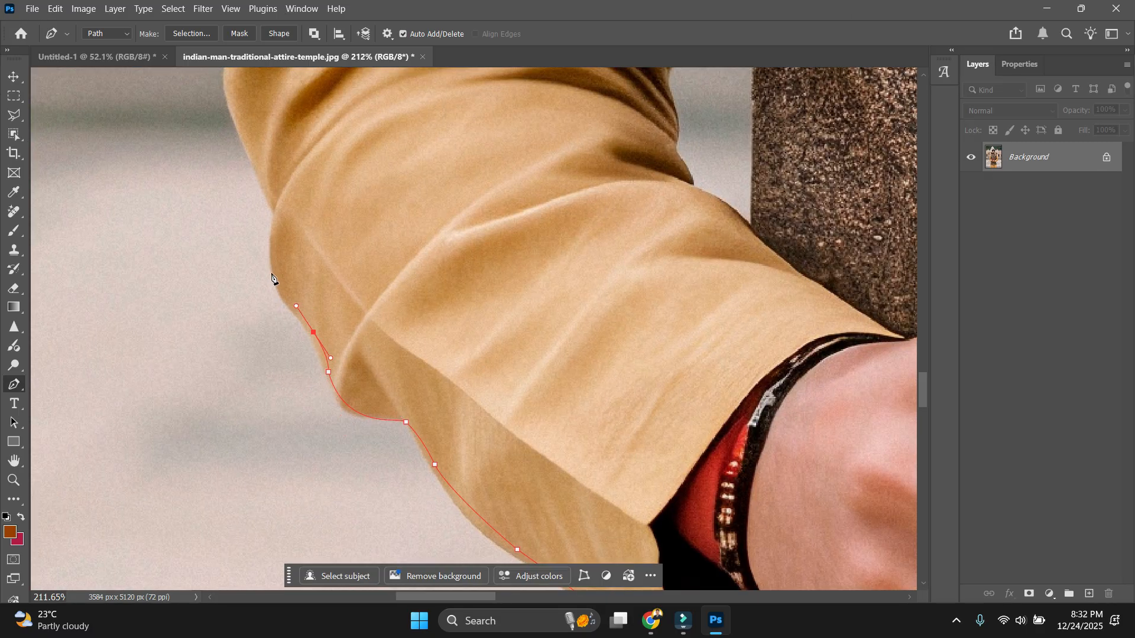
{"action": "left_click_drag", "start_coordinate": [271, 268], "coordinate": [356, 427]}
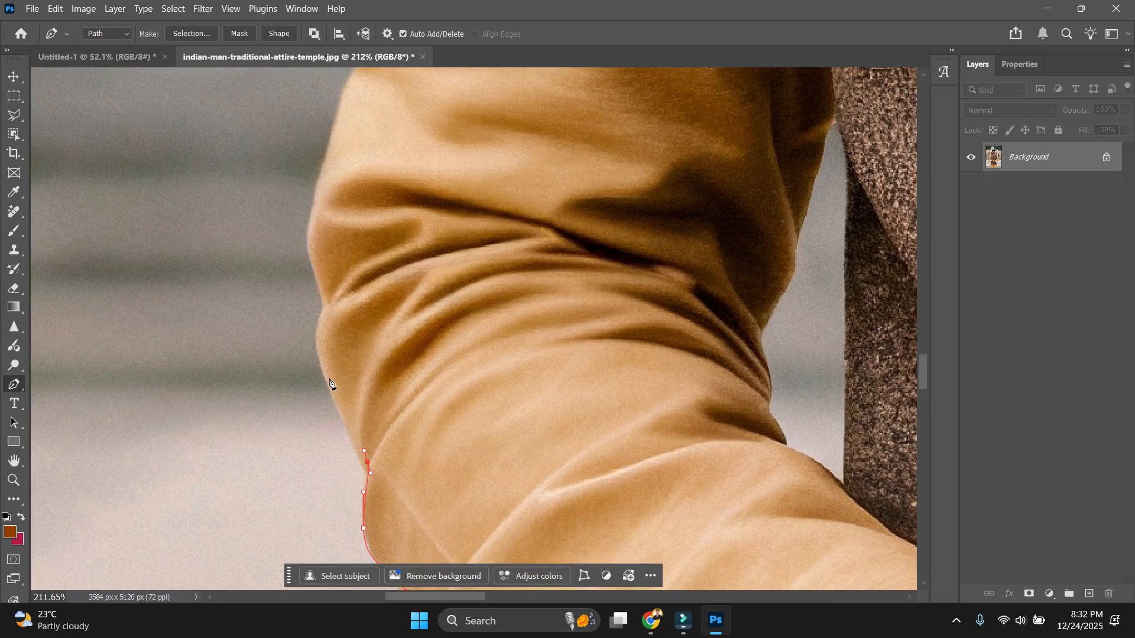
{"action": "left_click_drag", "start_coordinate": [325, 373], "coordinate": [319, 343]}
{"action": "left_click", "coordinate": [328, 295]}
Continue the path up the sleeve edge toward the upper arm.
{"action": "left_click_drag", "start_coordinate": [317, 269], "coordinate": [339, 364]}
{"action": "scroll", "coordinate": [340, 366], "scroll_direction": "down", "scroll_amount": 1}
{"action": "scroll", "coordinate": [231, 427], "scroll_direction": "up", "scroll_amount": 4}
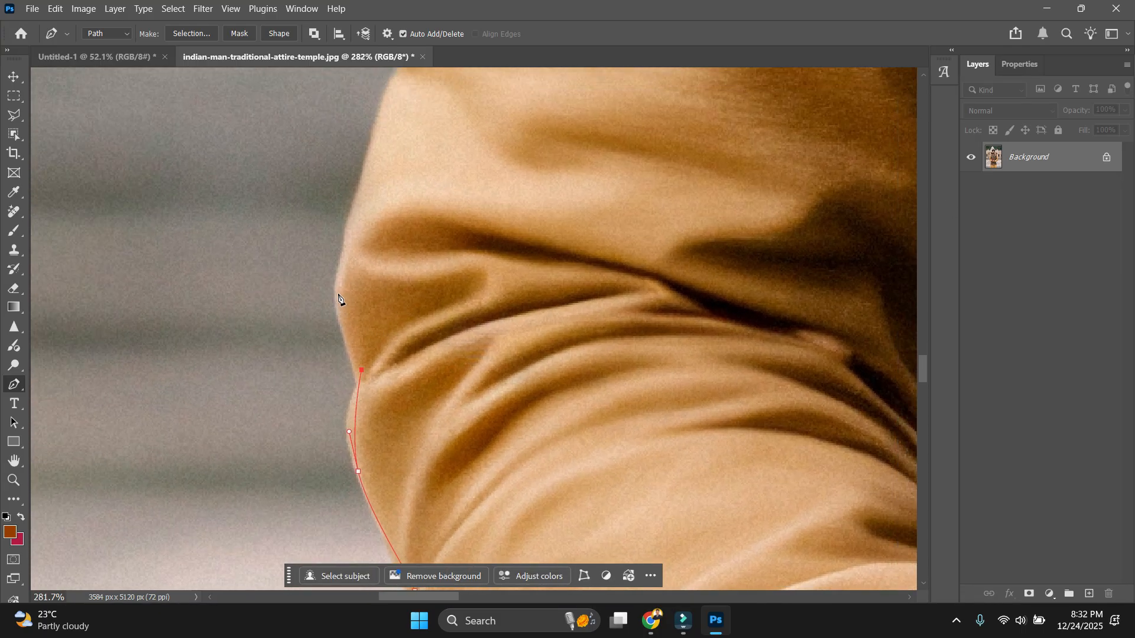
{"action": "left_click", "coordinate": [338, 297]}
{"action": "scroll", "coordinate": [395, 233], "scroll_direction": "down", "scroll_amount": 5}
{"action": "left_click_drag", "start_coordinate": [314, 329], "coordinate": [267, 425]}
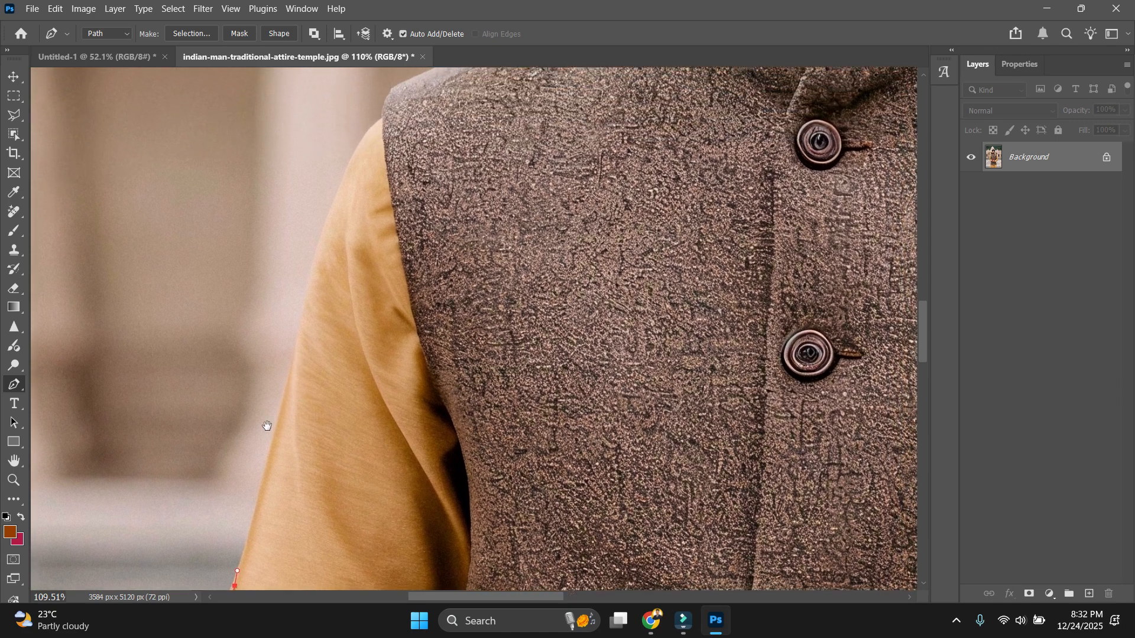
{"action": "scroll", "coordinate": [267, 425], "scroll_direction": "up", "scroll_amount": 2}
{"action": "left_click_drag", "start_coordinate": [327, 214], "coordinate": [333, 193]}
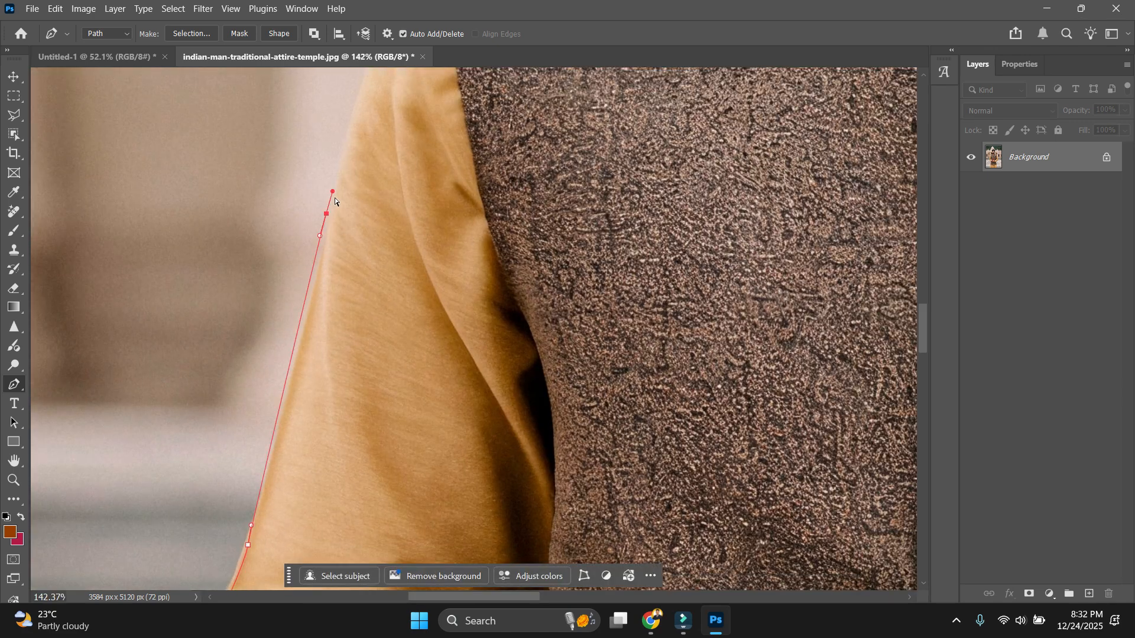
Curve the path along the shoulder to a corner anchor near the collar.
{"action": "scroll", "coordinate": [312, 393], "scroll_direction": "up", "scroll_amount": 4}
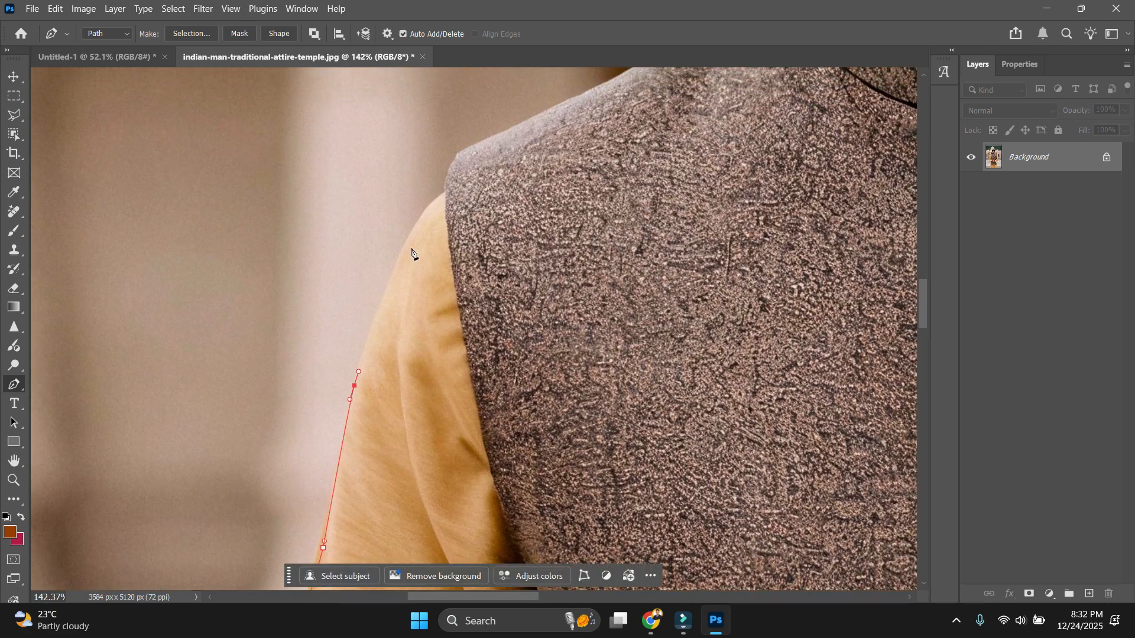
{"action": "scroll", "coordinate": [445, 197], "scroll_direction": "up", "scroll_amount": 2}
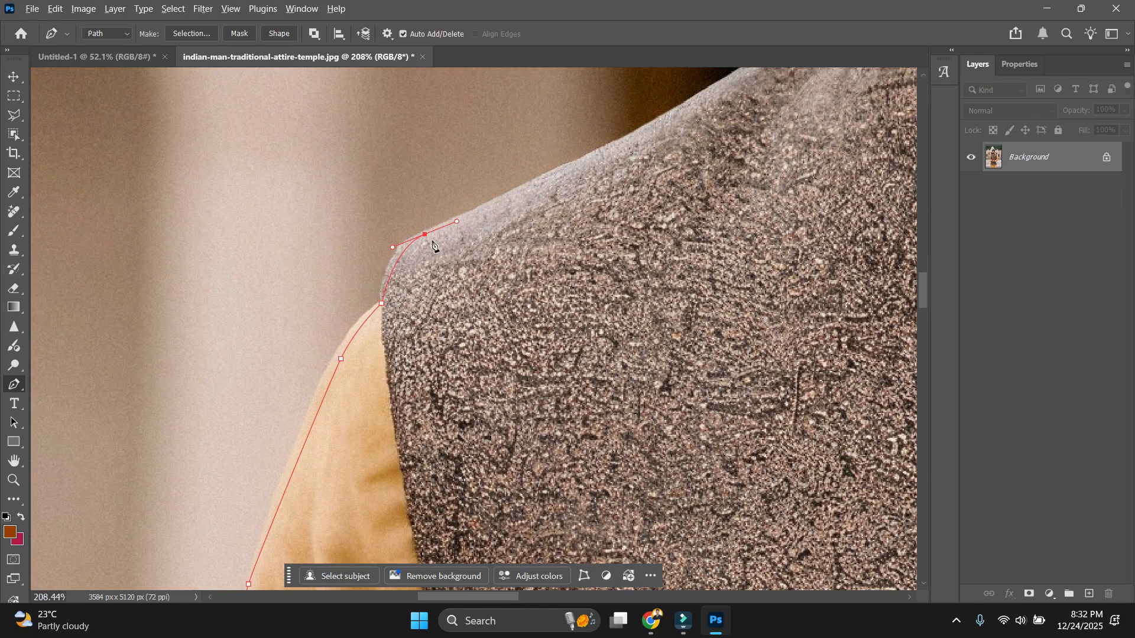
{"action": "left_click_drag", "start_coordinate": [483, 247], "coordinate": [347, 410]}
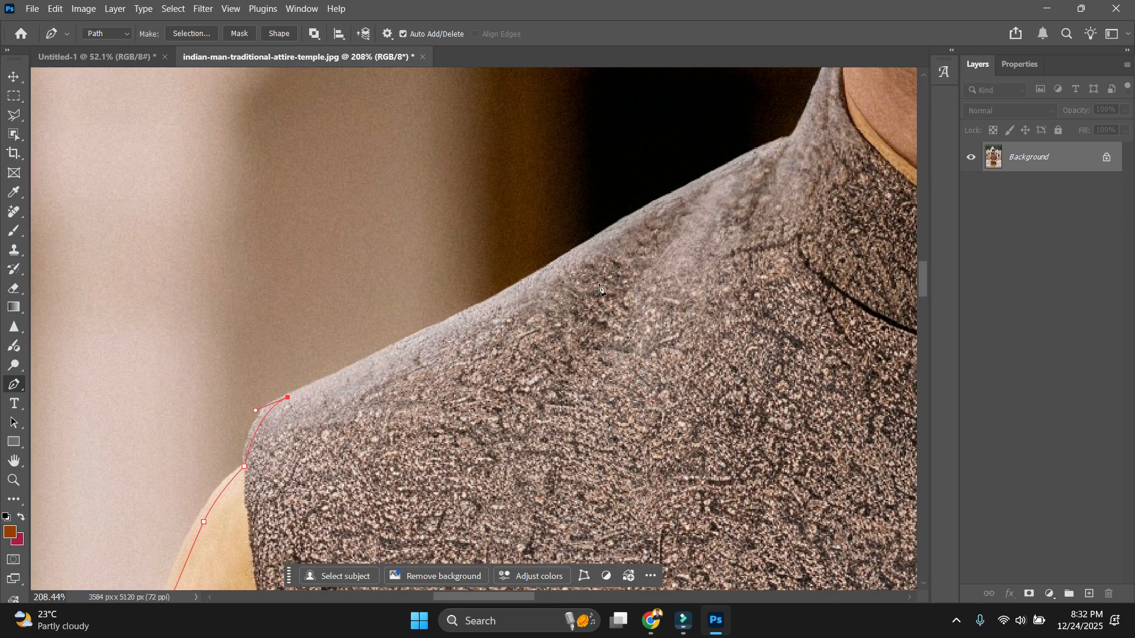
{"action": "left_click_drag", "start_coordinate": [573, 246], "coordinate": [601, 223]}
{"action": "scroll", "coordinate": [731, 180], "scroll_direction": "up", "scroll_amount": 1}
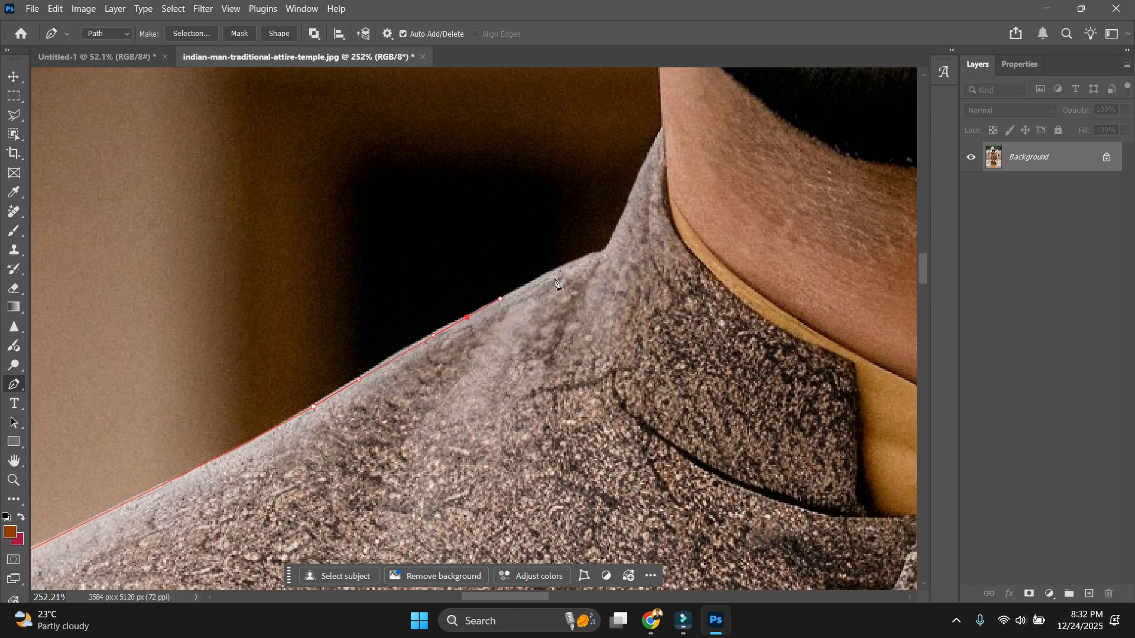
{"action": "left_click", "coordinate": [602, 259]}
Place an anchor where the collar meets the neck.
{"action": "scroll", "coordinate": [602, 258], "scroll_direction": "down", "scroll_amount": 2}
{"action": "left_click_drag", "start_coordinate": [651, 216], "coordinate": [413, 452]}
{"action": "scroll", "coordinate": [356, 480], "scroll_direction": "up", "scroll_amount": 2}
{"action": "left_click_drag", "start_coordinate": [365, 490], "coordinate": [418, 374]}
{"action": "scroll", "coordinate": [418, 375], "scroll_direction": "down", "scroll_amount": 4}
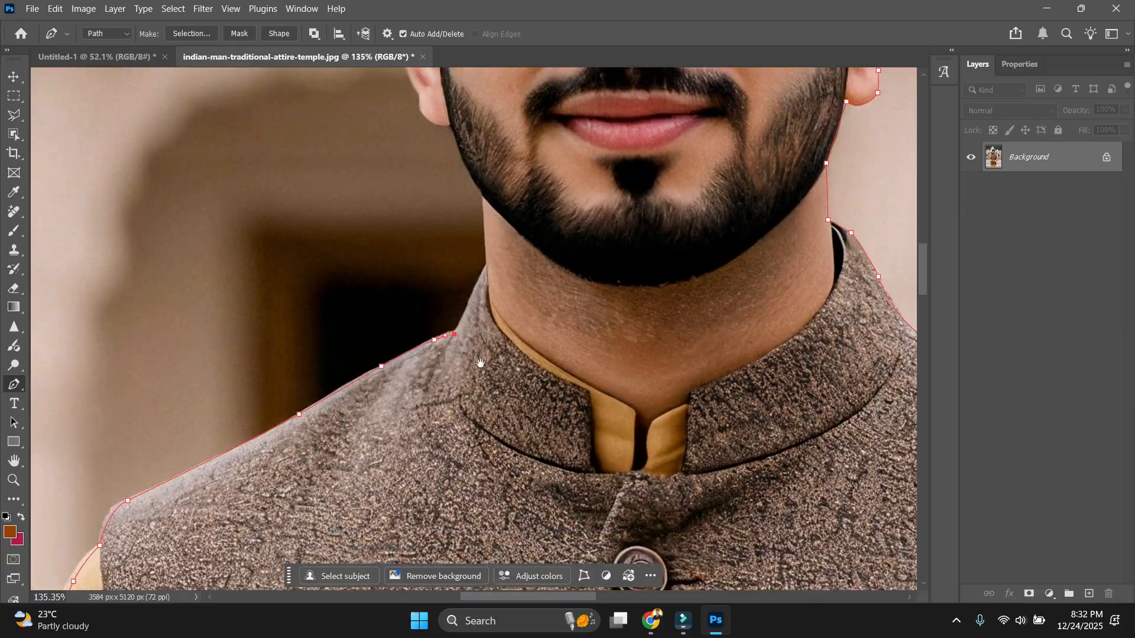
{"action": "scroll", "coordinate": [482, 368], "scroll_direction": "up", "scroll_amount": 3}
{"action": "left_click", "coordinate": [534, 253]}
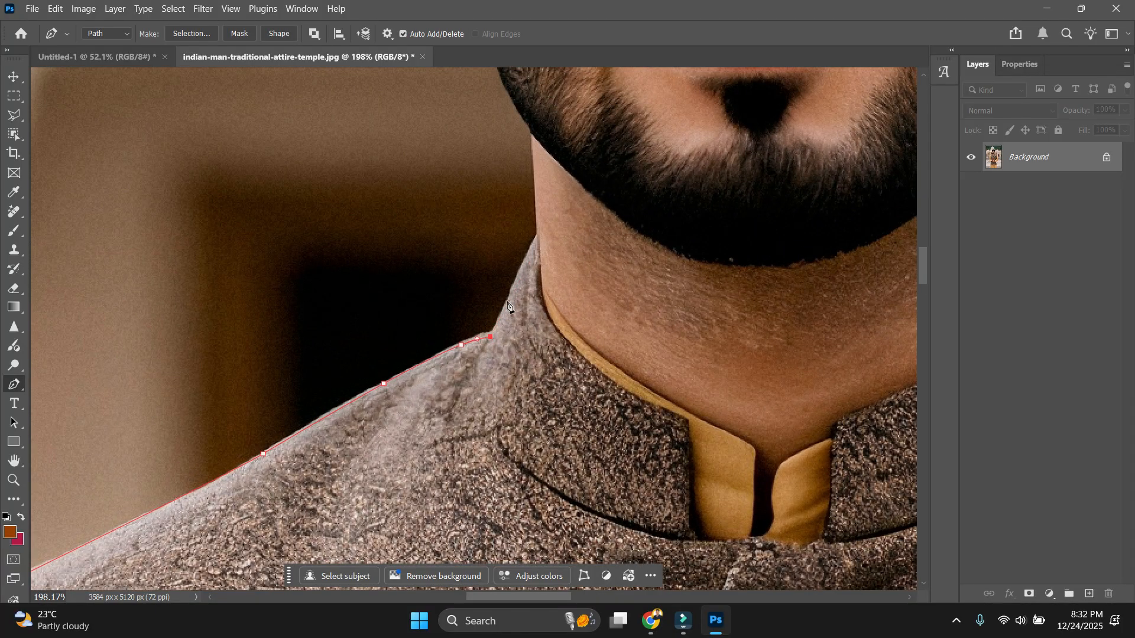
Trace the jaw edge to the earlobe, ending with a sharp turn there.
{"action": "scroll", "coordinate": [539, 241], "scroll_direction": "down", "scroll_amount": 4}
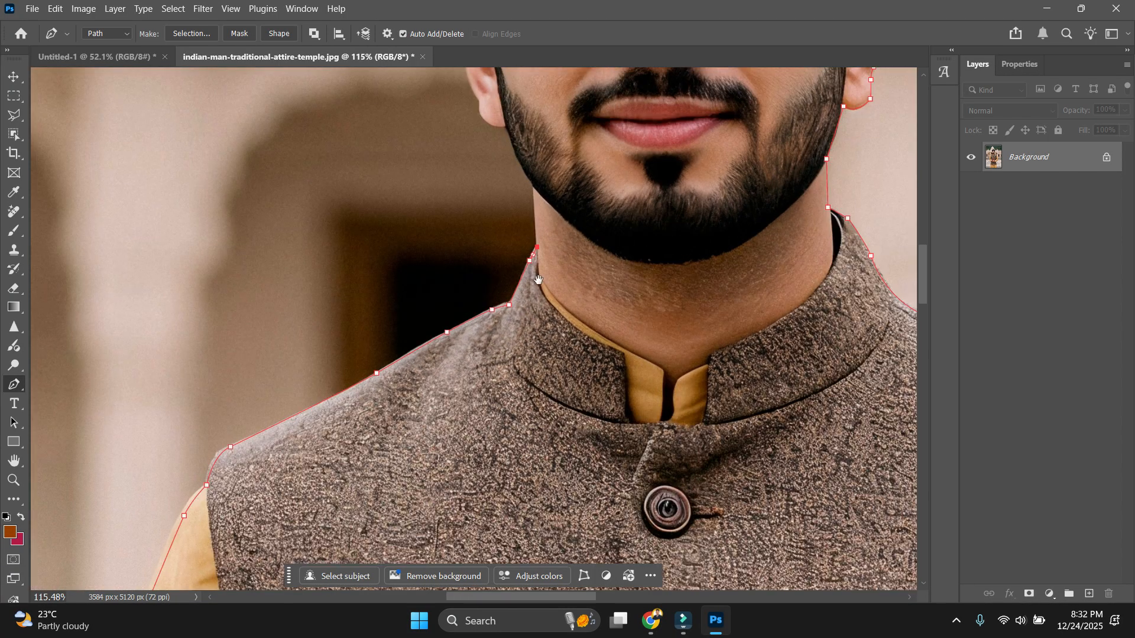
{"action": "scroll", "coordinate": [547, 267], "scroll_direction": "up", "scroll_amount": 3}
{"action": "left_click_drag", "start_coordinate": [556, 342], "coordinate": [577, 455]}
{"action": "scroll", "coordinate": [546, 377], "scroll_direction": "up", "scroll_amount": 4}
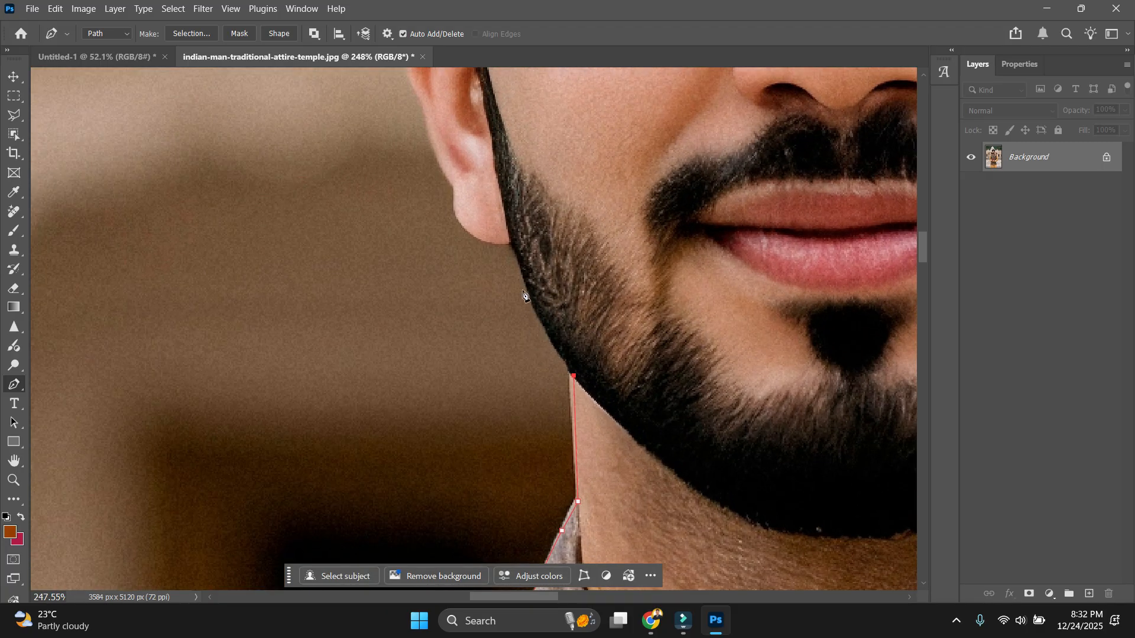
{"action": "scroll", "coordinate": [523, 278], "scroll_direction": "down", "scroll_amount": 3}
{"action": "left_click_drag", "start_coordinate": [505, 327], "coordinate": [527, 437]}
{"action": "scroll", "coordinate": [519, 429], "scroll_direction": "up", "scroll_amount": 3}
{"action": "left_click_drag", "start_coordinate": [491, 364], "coordinate": [442, 307]}
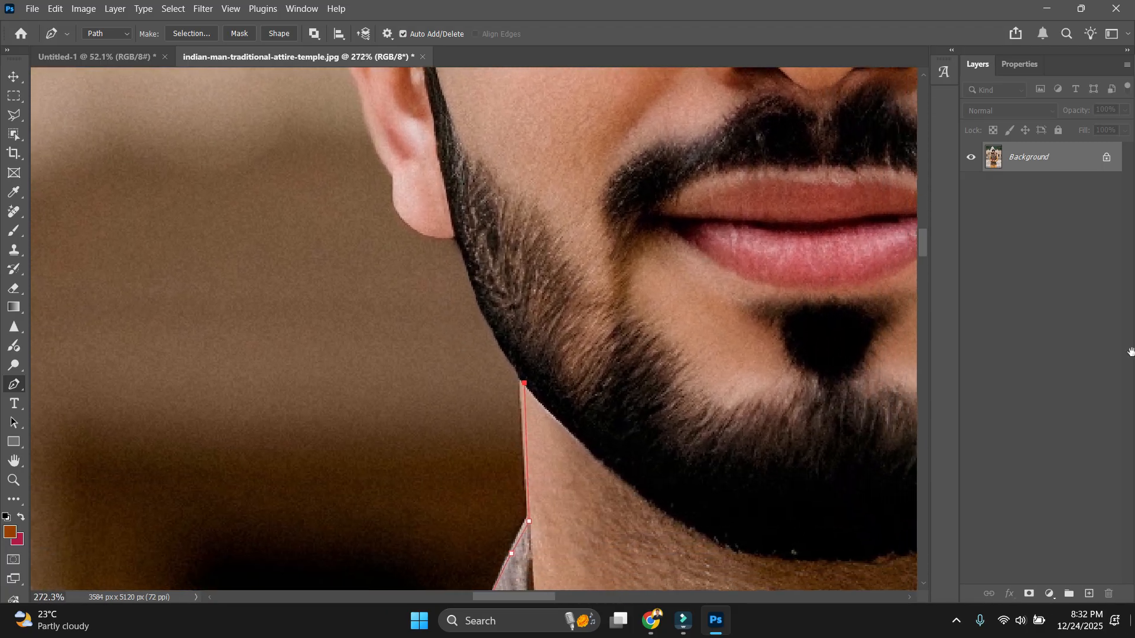
{"action": "left_click_drag", "start_coordinate": [453, 230], "coordinate": [452, 220]}
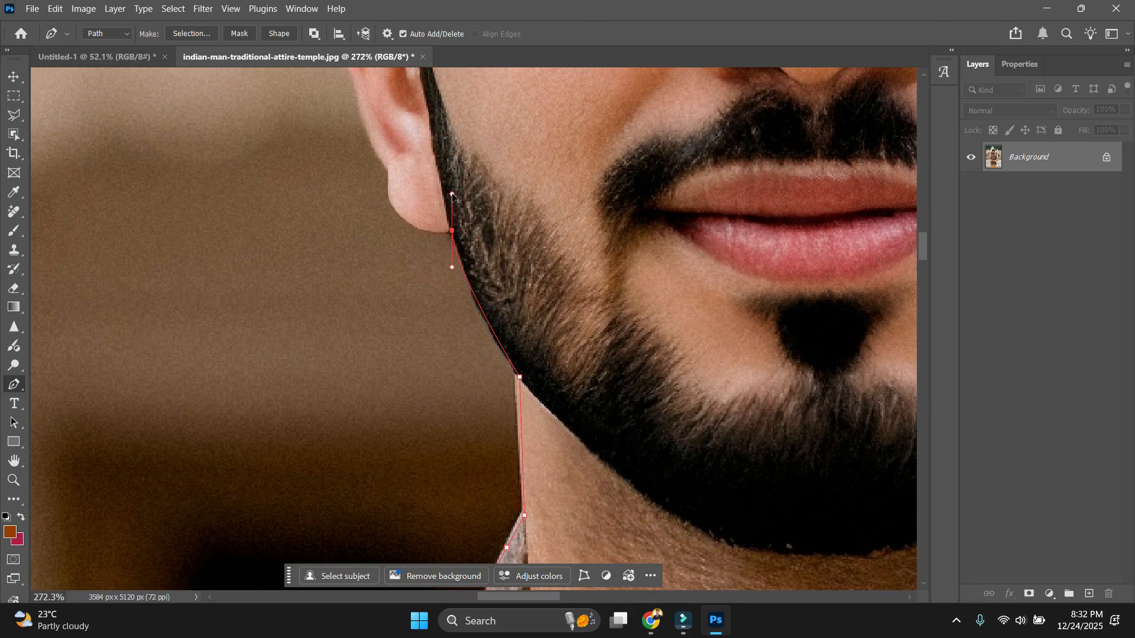
{"action": "scroll", "coordinate": [454, 238], "scroll_direction": "up", "scroll_amount": 1}
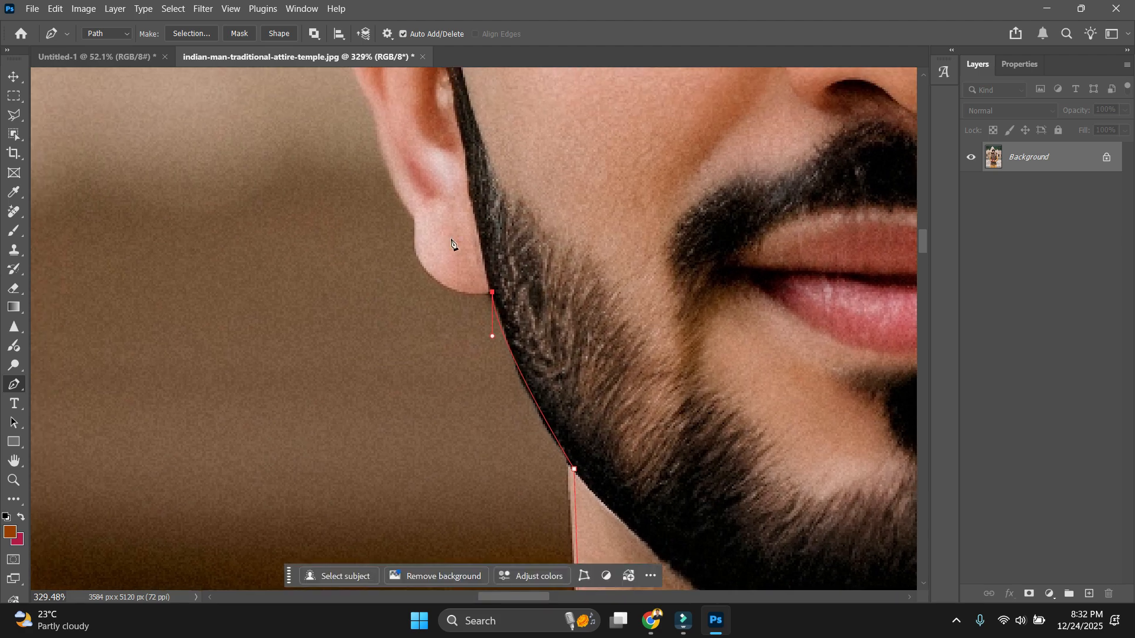
{"action": "left_click_drag", "start_coordinate": [417, 224], "coordinate": [451, 304]}
{"action": "left_click", "coordinate": [417, 224], "text": "alt"}
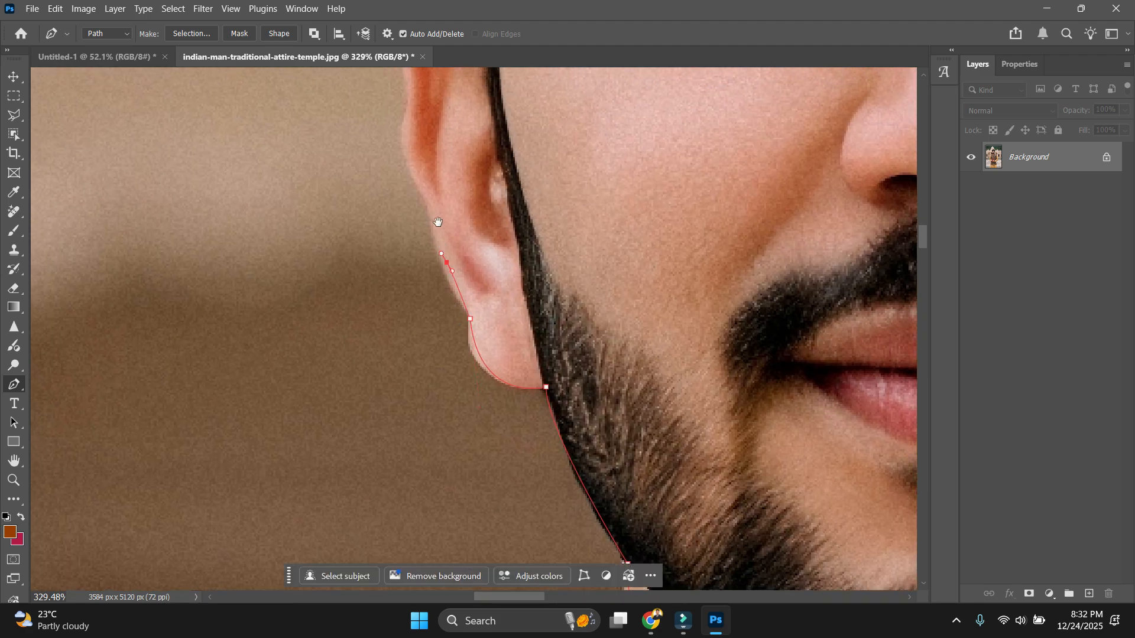
Run curved anchors up the back of the ear to its top.
{"action": "left_click_drag", "start_coordinate": [438, 222], "coordinate": [460, 307]}
{"action": "left_click_drag", "start_coordinate": [430, 218], "coordinate": [432, 203]}
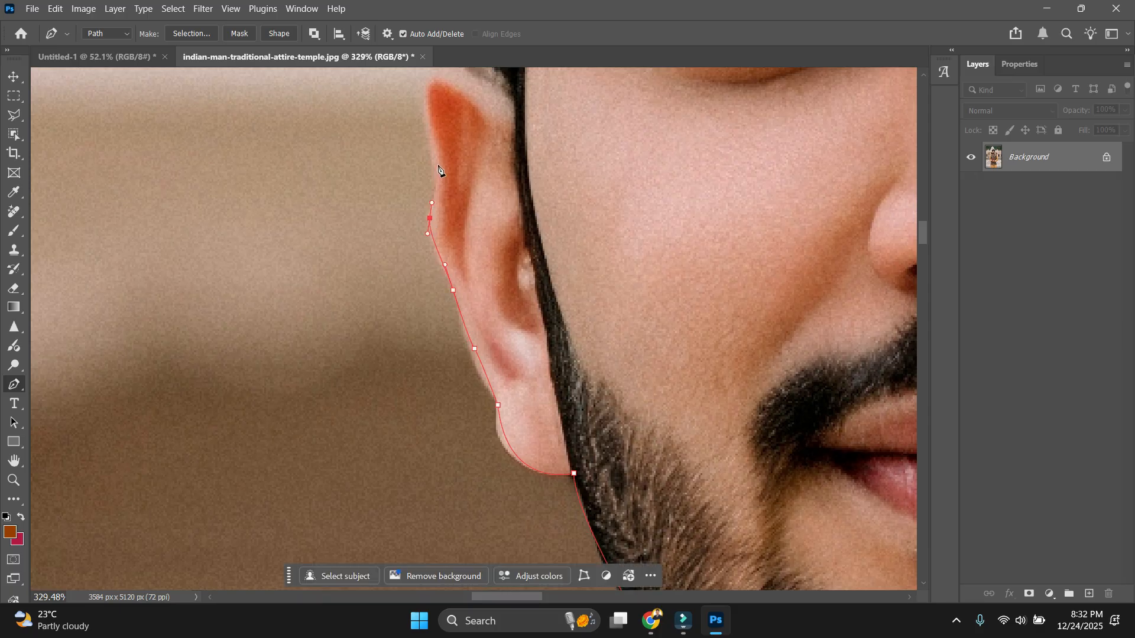
{"action": "left_click_drag", "start_coordinate": [426, 124], "coordinate": [453, 279]}
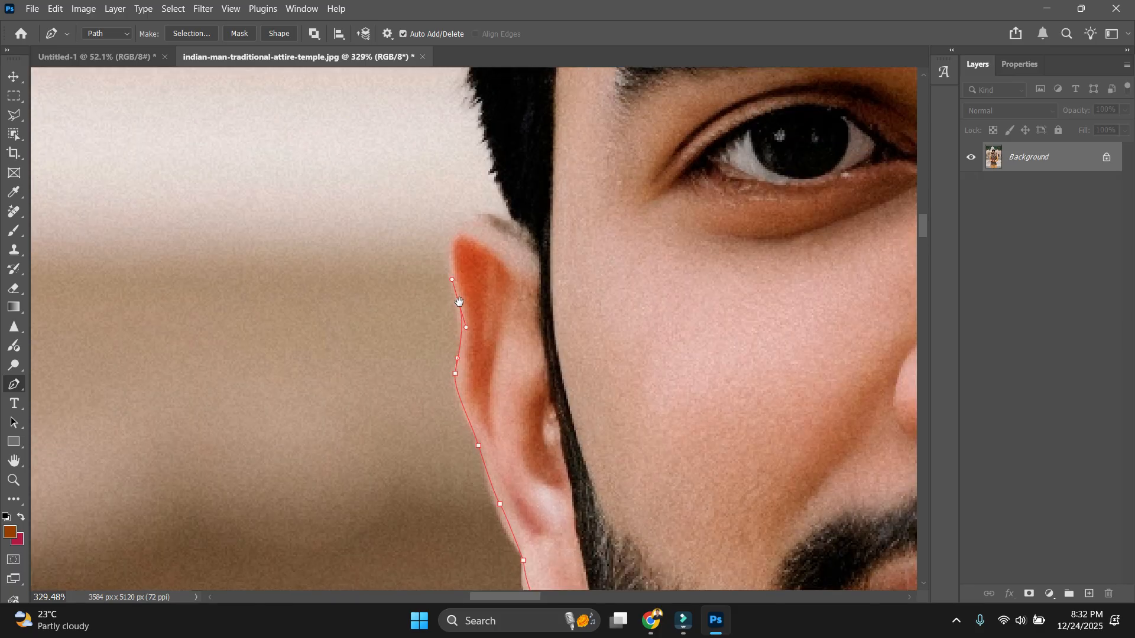
{"action": "left_click_drag", "start_coordinate": [504, 221], "coordinate": [509, 381]}
Carry anchors from where the ear meets the hair up the hair edge.
{"action": "left_click", "coordinate": [524, 228]}
{"action": "scroll", "coordinate": [518, 253], "scroll_direction": "down", "scroll_amount": 4}
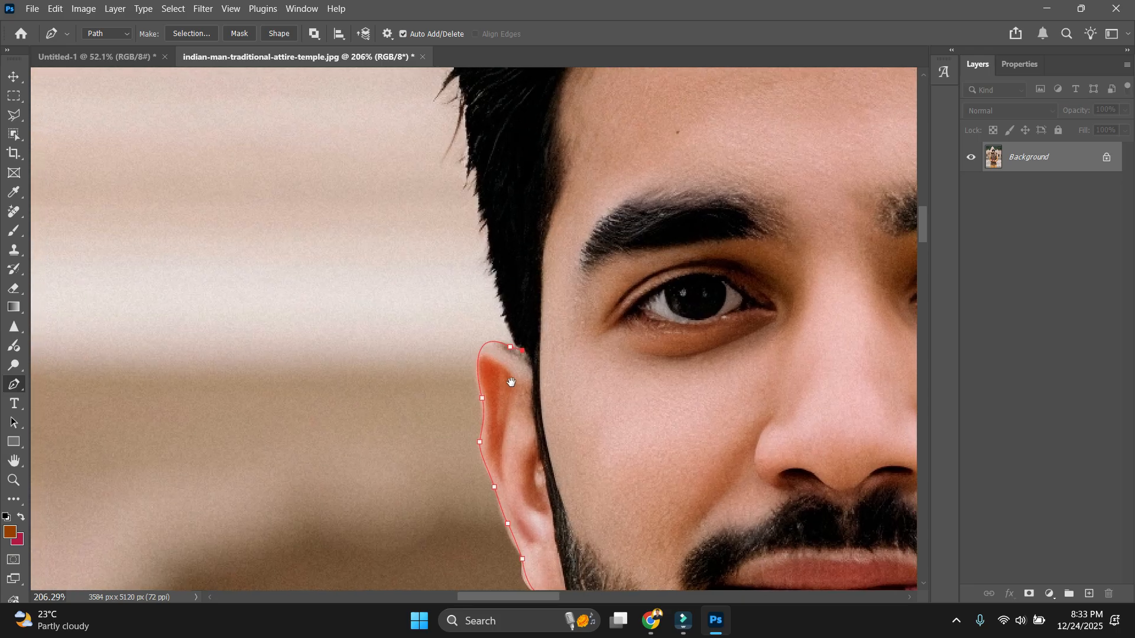
{"action": "scroll", "coordinate": [478, 324], "scroll_direction": "down", "scroll_amount": 2}
{"action": "left_click_drag", "start_coordinate": [479, 323], "coordinate": [465, 437]}
{"action": "scroll", "coordinate": [466, 436], "scroll_direction": "up", "scroll_amount": 2}
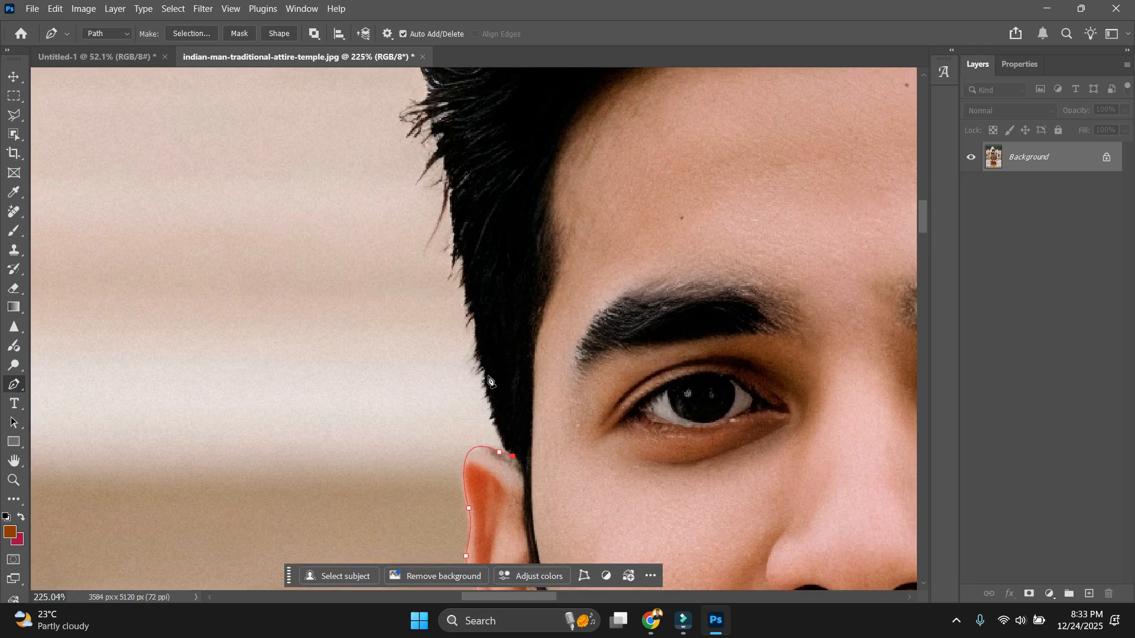
{"action": "left_click_drag", "start_coordinate": [459, 236], "coordinate": [456, 211]}
{"action": "left_click_drag", "start_coordinate": [456, 212], "coordinate": [505, 376]}
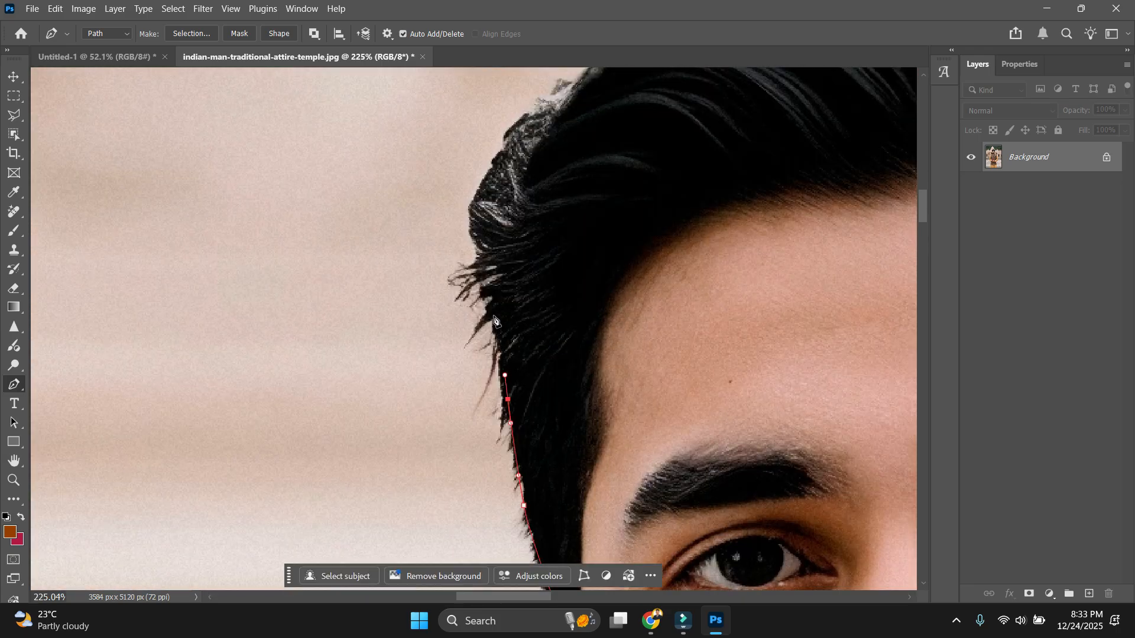
{"action": "left_click_drag", "start_coordinate": [478, 204], "coordinate": [488, 171]}
{"action": "left_click_drag", "start_coordinate": [521, 125], "coordinate": [550, 99]}
Sweep curved anchors over the crown and across the top of the hair.
{"action": "left_click_drag", "start_coordinate": [560, 144], "coordinate": [570, 378]}
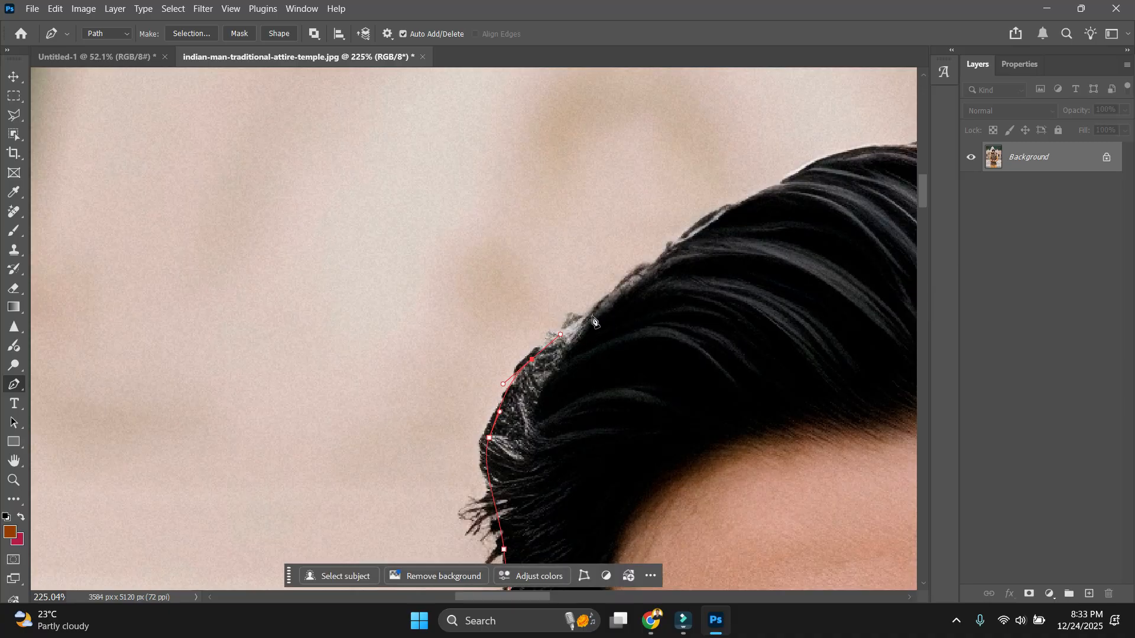
{"action": "left_click_drag", "start_coordinate": [597, 312], "coordinate": [618, 287]}
{"action": "left_click_drag", "start_coordinate": [699, 234], "coordinate": [738, 207]}
{"action": "left_click_drag", "start_coordinate": [798, 187], "coordinate": [471, 221]}
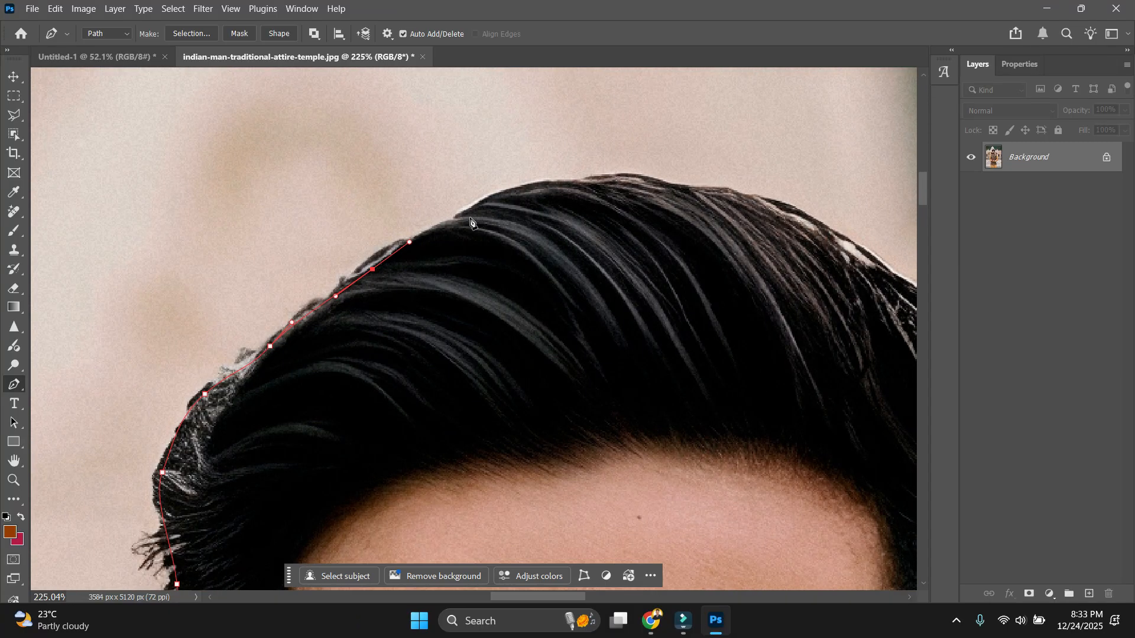
{"action": "left_click_drag", "start_coordinate": [686, 187], "coordinate": [728, 193]}
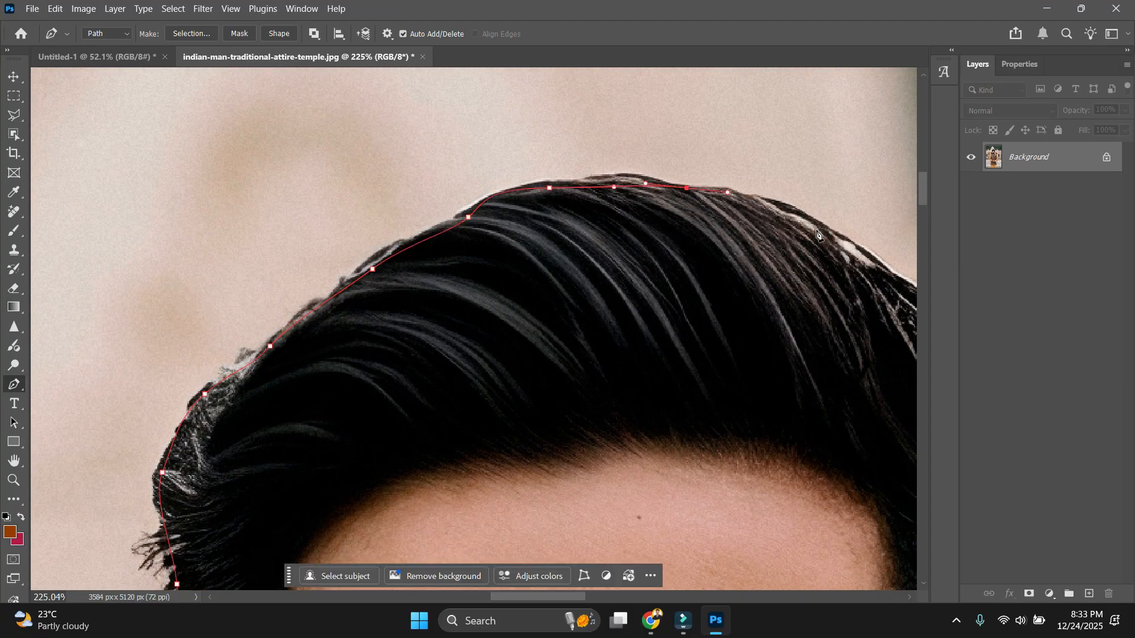
{"action": "left_click_drag", "start_coordinate": [820, 236], "coordinate": [829, 244]}
{"action": "left_click_drag", "start_coordinate": [831, 262], "coordinate": [587, 197]}
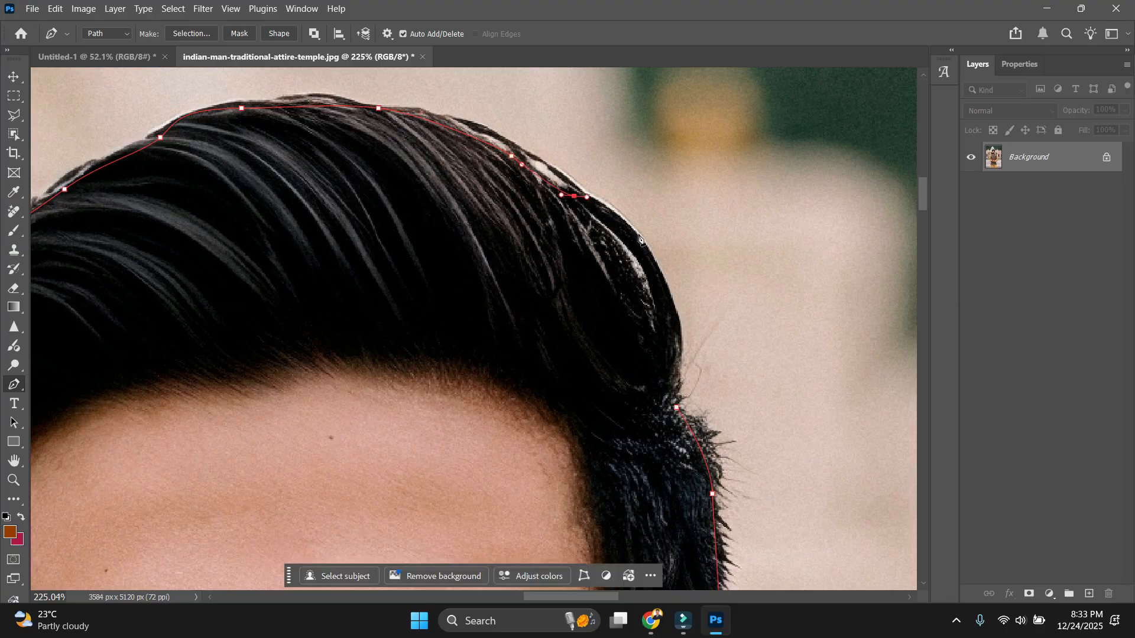
Bring the path down the hair's right side and close it at the starting anchor.
{"action": "left_click_drag", "start_coordinate": [678, 350], "coordinate": [680, 376]}
{"action": "left_click", "coordinate": [676, 407]}
{"action": "scroll", "coordinate": [696, 275], "scroll_direction": "down", "scroll_amount": 14}
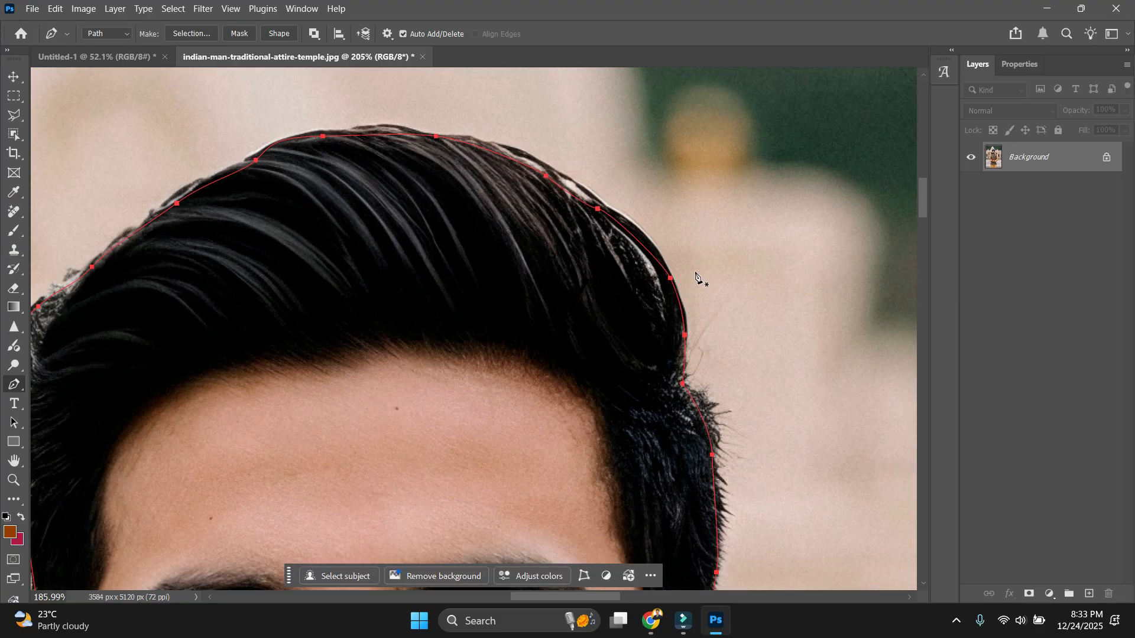
{"action": "scroll", "coordinate": [629, 266], "scroll_direction": "up", "scroll_amount": 5}
{"action": "scroll", "coordinate": [629, 266], "scroll_direction": "down", "scroll_amount": 7}
Load the closed path as a selection and add a layer mask to Layer 0.
{"action": "scroll", "coordinate": [514, 343], "scroll_direction": "up", "scroll_amount": 5}
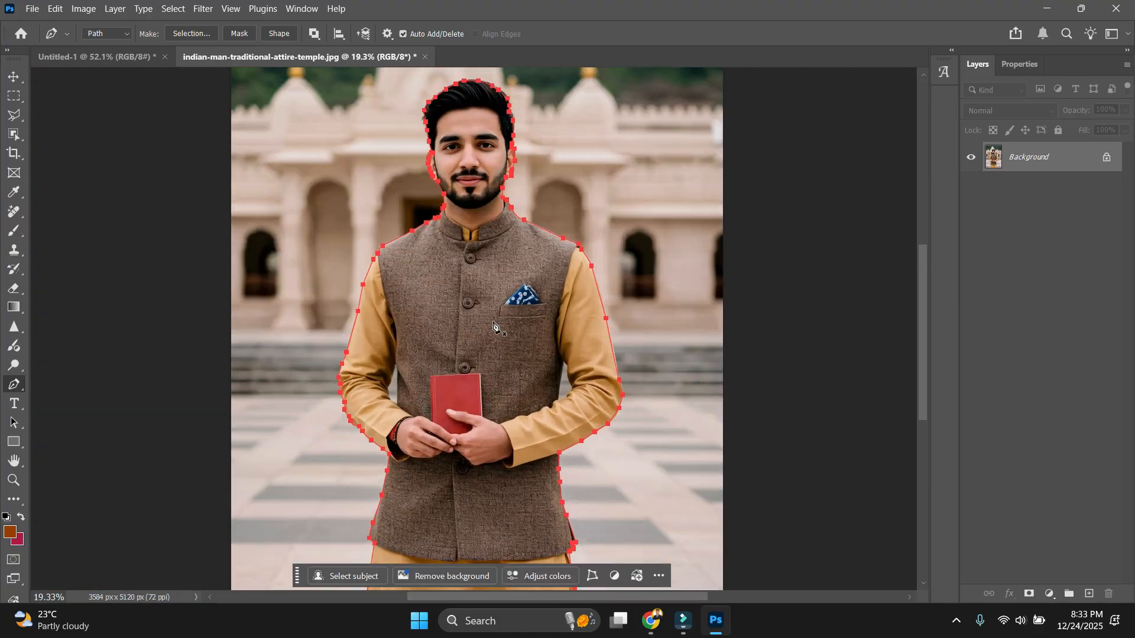
{"action": "scroll", "coordinate": [555, 404], "scroll_direction": "down", "scroll_amount": 3}
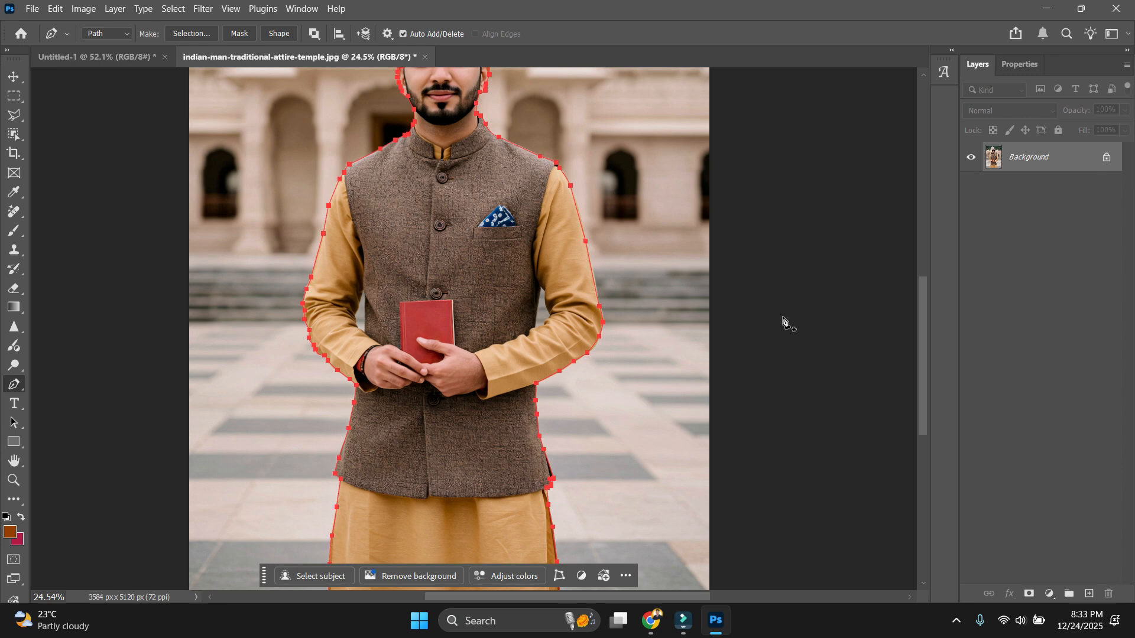
{"action": "key", "text": "ctrl+Return"}
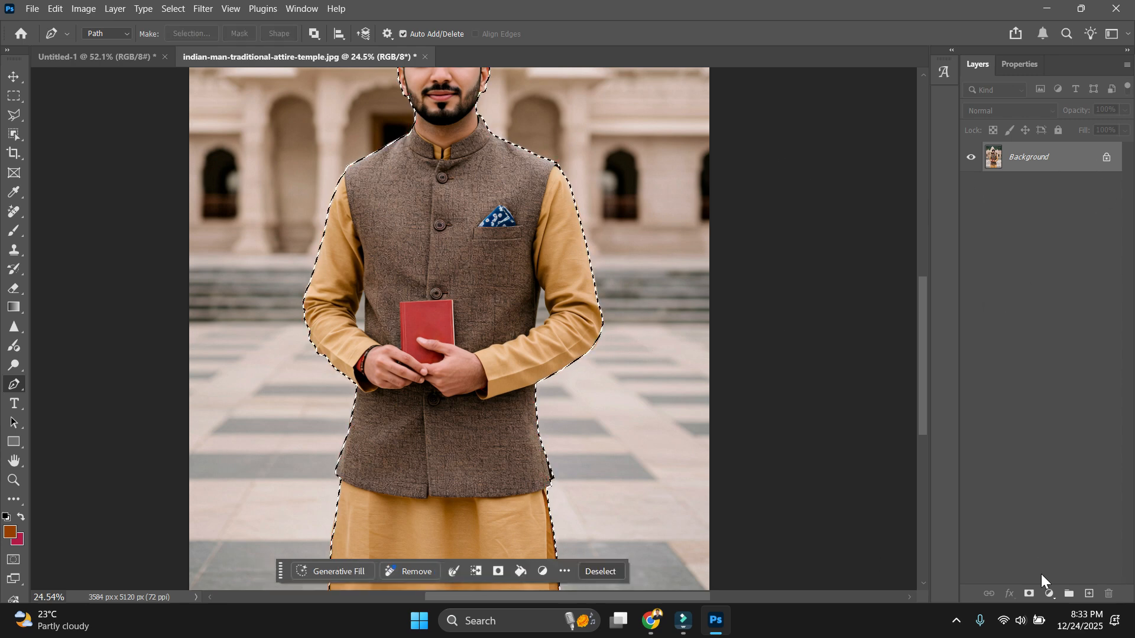
{"action": "scroll", "coordinate": [566, 214], "scroll_direction": "down", "scroll_amount": 1}
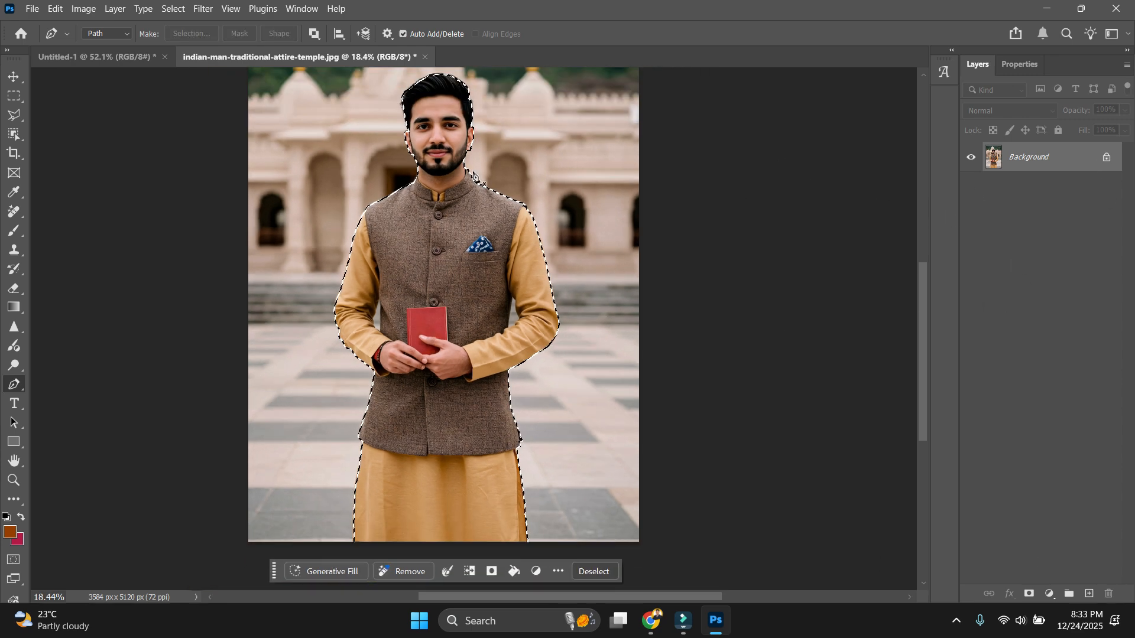
{"action": "left_click", "coordinate": [1029, 595]}
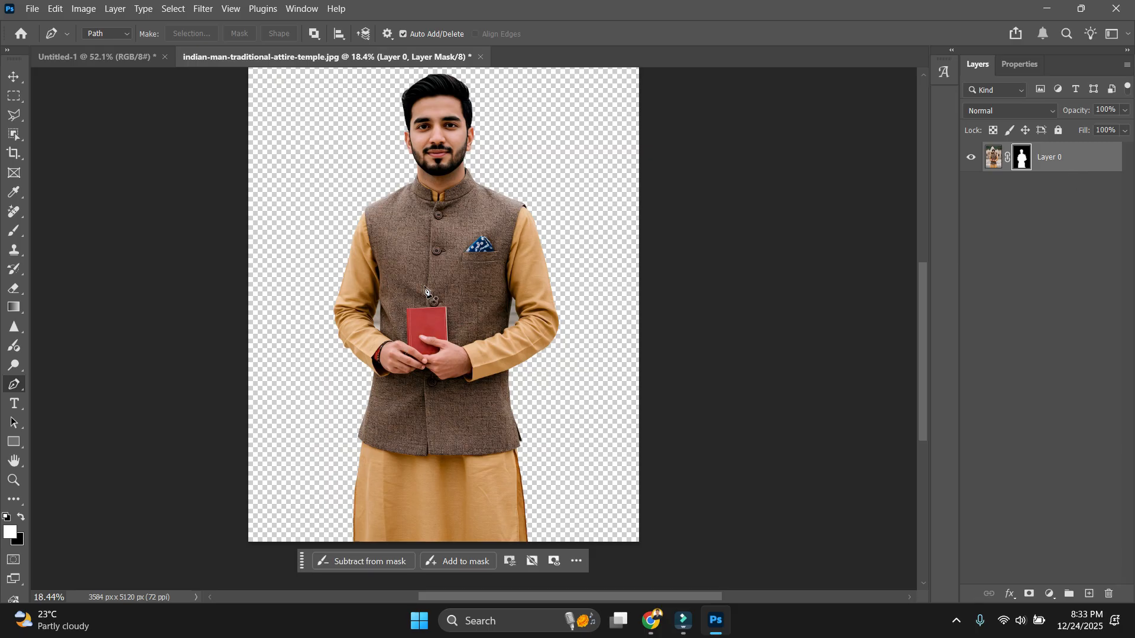
{"action": "scroll", "coordinate": [425, 290], "scroll_direction": "up", "scroll_amount": 2}
Path the gap beside the first arm and hide it in the mask.
{"action": "scroll", "coordinate": [588, 296], "scroll_direction": "up", "scroll_amount": 5}
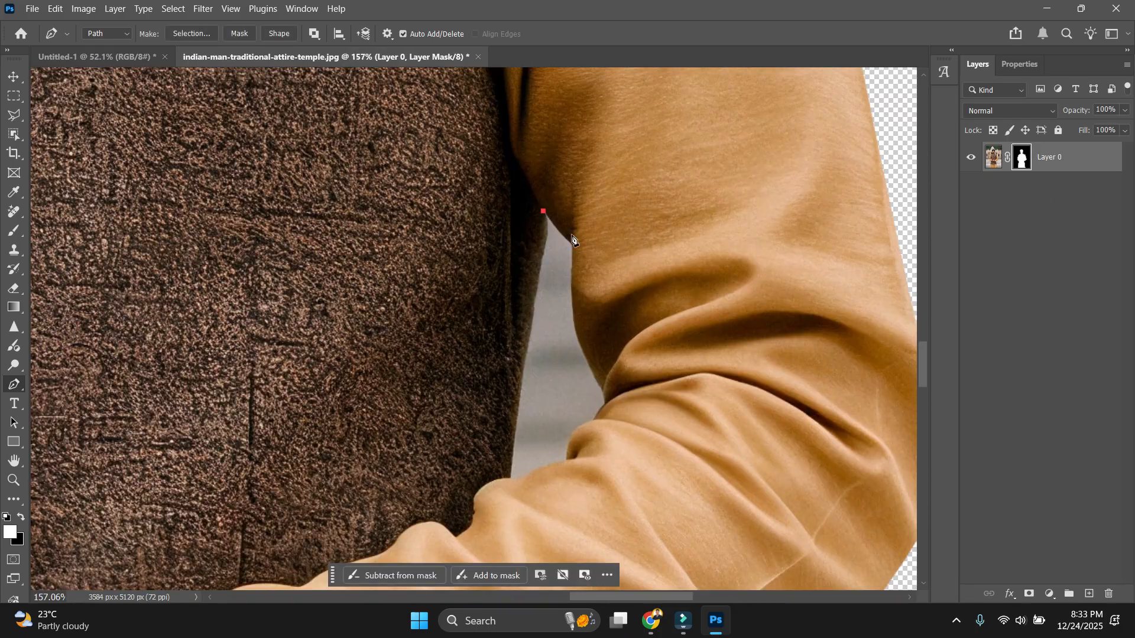
{"action": "left_click_drag", "start_coordinate": [575, 242], "coordinate": [576, 252]}
{"action": "left_click_drag", "start_coordinate": [578, 321], "coordinate": [583, 340]}
{"action": "key", "text": "ctrl+Return"}
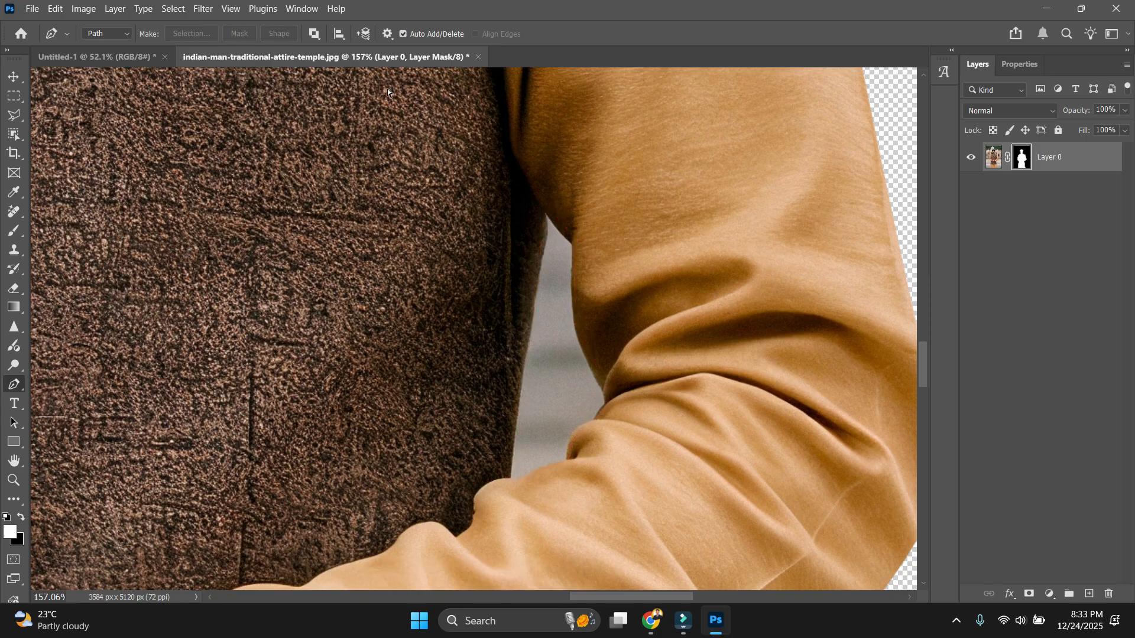
{"action": "key", "text": "Delete"}
{"action": "key", "text": "ctrl+d"}
{"action": "scroll", "coordinate": [896, 221], "scroll_direction": "down", "scroll_amount": 5}
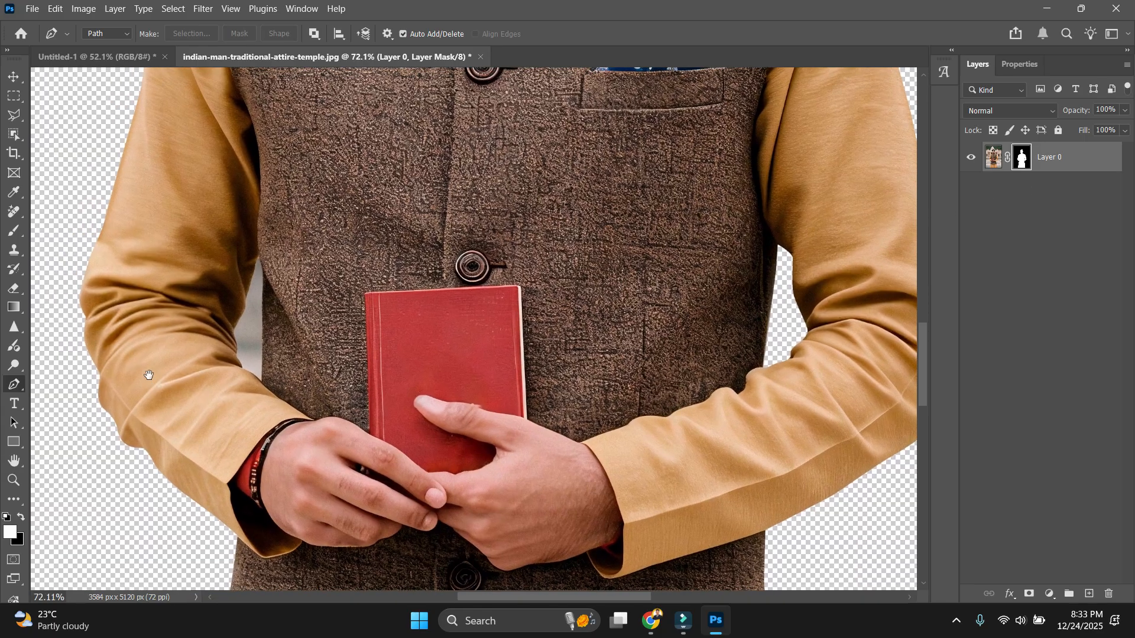
{"action": "scroll", "coordinate": [149, 373], "scroll_direction": "up", "scroll_amount": 5}
Trace the gap between the vest and the other arm and hide it in the mask.
{"action": "left_click", "coordinate": [372, 135]}
{"action": "left_click_drag", "start_coordinate": [383, 180], "coordinate": [384, 202]}
{"action": "left_click_drag", "start_coordinate": [381, 394], "coordinate": [381, 402]}
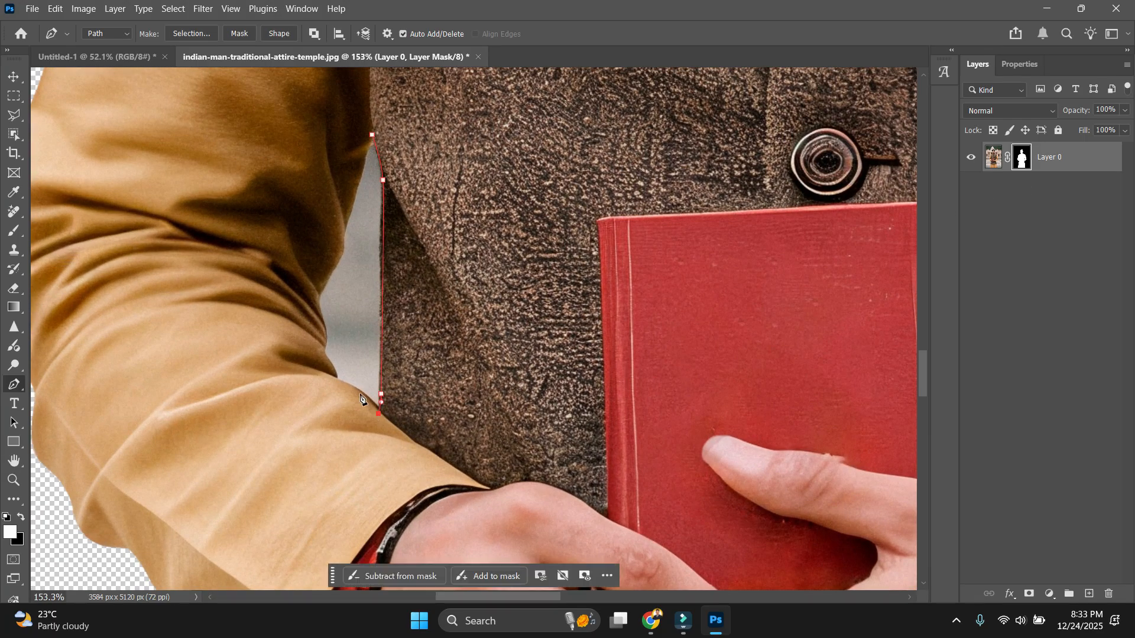
{"action": "left_click", "coordinate": [359, 393]}
{"action": "left_click", "coordinate": [334, 376]}
{"action": "left_click_drag", "start_coordinate": [321, 338], "coordinate": [321, 317]}
{"action": "left_click_drag", "start_coordinate": [344, 244], "coordinate": [345, 216]}
{"action": "left_click", "coordinate": [372, 136]}
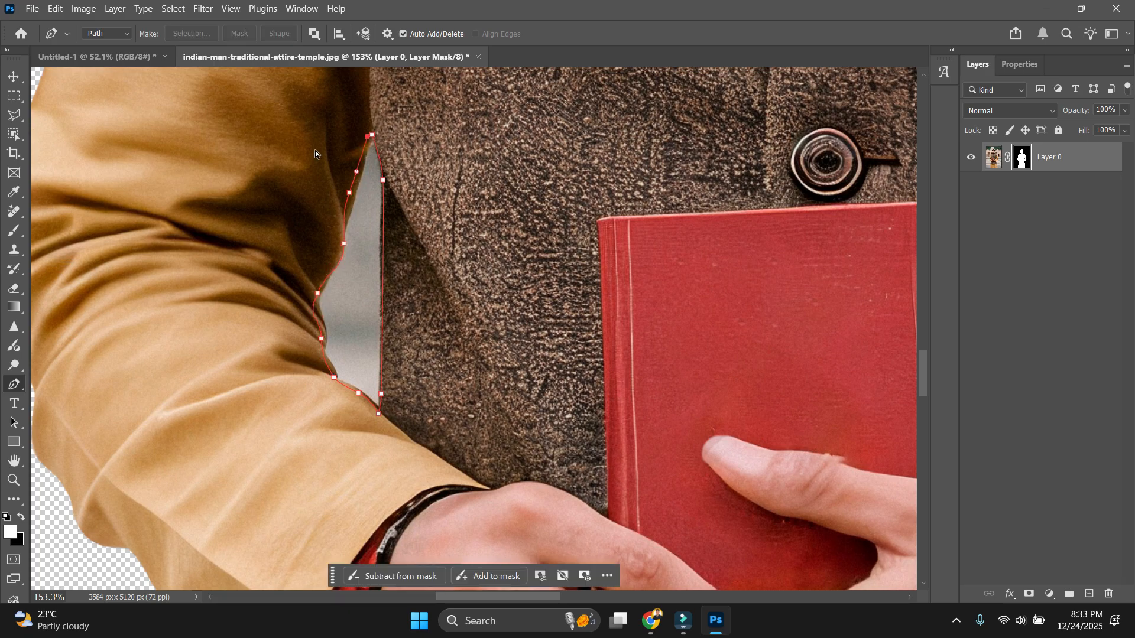
{"action": "key", "text": "ctrl+Return"}
{"action": "key", "text": "Delete"}
{"action": "scroll", "coordinate": [456, 304], "scroll_direction": "down", "scroll_amount": 4}
{"action": "key", "text": "ctrl+d"}
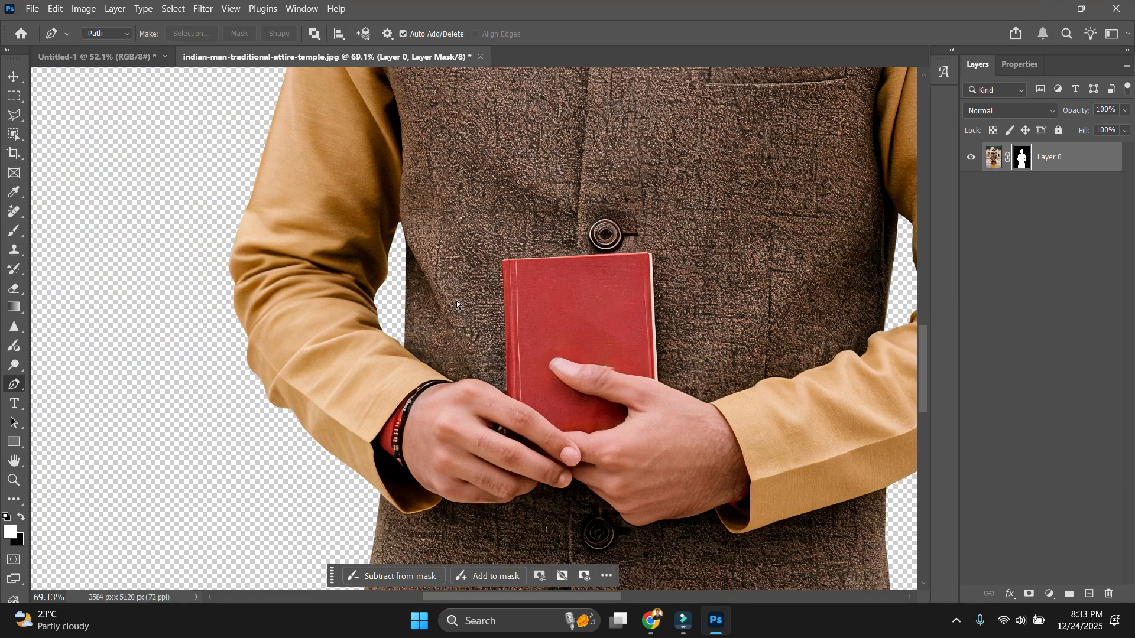
Leave the mask and create a new blank 1200 × 1500 px, 300 ppi document.
{"action": "scroll", "coordinate": [456, 300], "scroll_direction": "down", "scroll_amount": 5}
{"action": "key", "text": "v"}
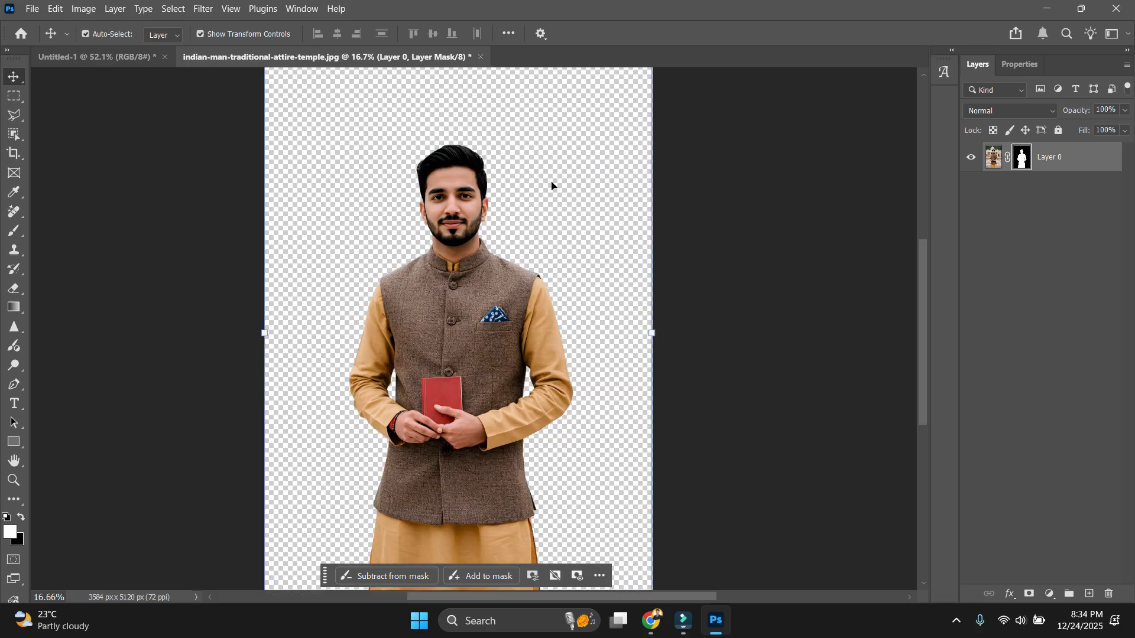
{"action": "scroll", "coordinate": [552, 182], "scroll_direction": "up", "scroll_amount": 3}
{"action": "scroll", "coordinate": [405, 254], "scroll_direction": "down", "scroll_amount": 1}
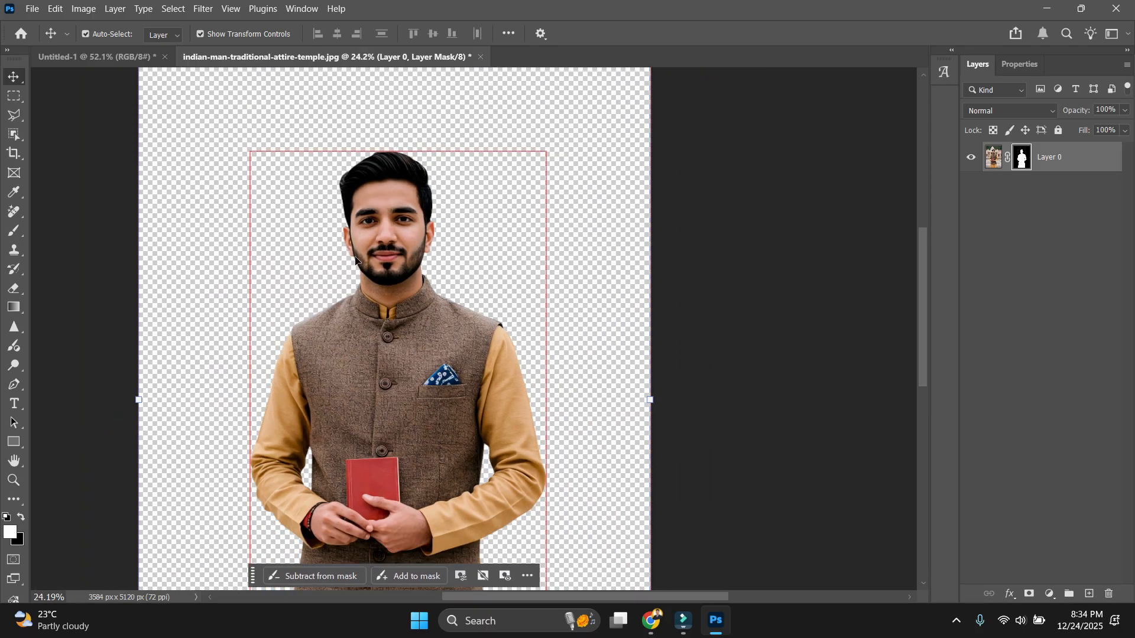
{"action": "scroll", "coordinate": [577, 408], "scroll_direction": "up", "scroll_amount": 5}
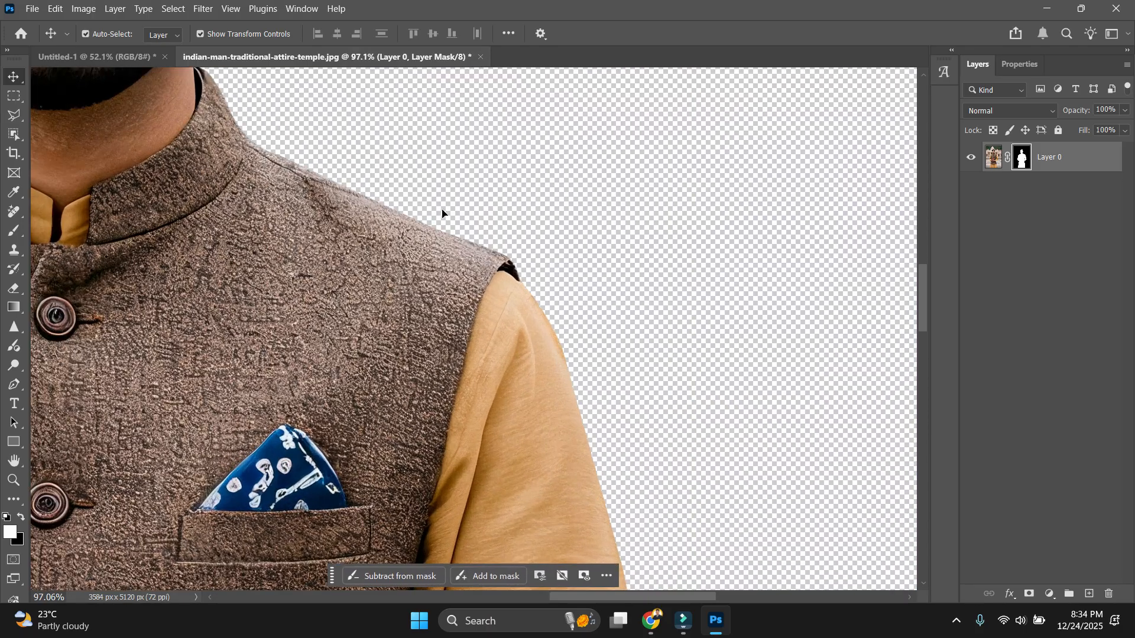
{"action": "scroll", "coordinate": [443, 215], "scroll_direction": "down", "scroll_amount": 6}
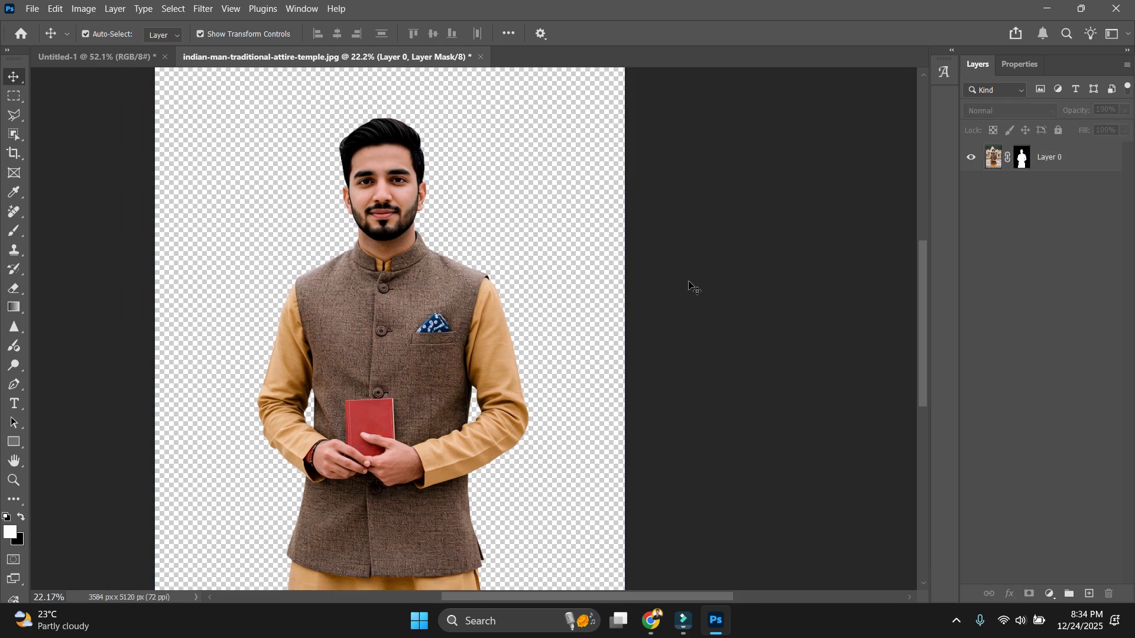
{"action": "key", "text": "ctrl+2"}
{"action": "key", "text": "ctrl+n"}
{"action": "key", "text": "Return"}
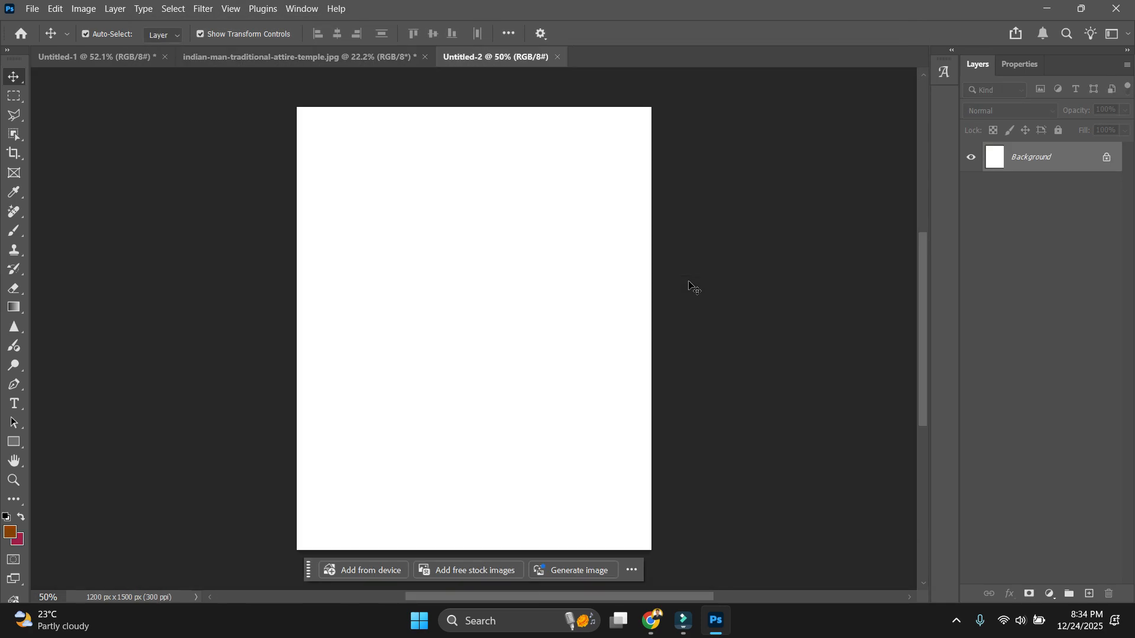
Reopen the temple photo as a docked tab and run Select Subject on the man.
{"action": "key", "text": "ctrl"}
{"action": "key", "text": "ctrl+o"}
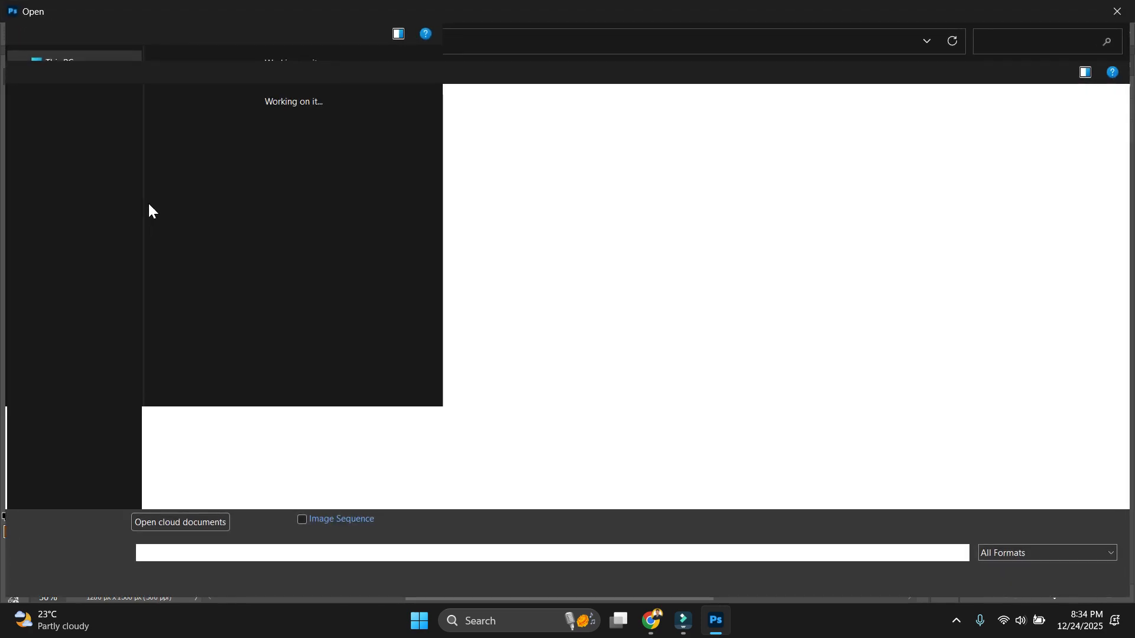
{"action": "double_click", "coordinate": [239, 163]}
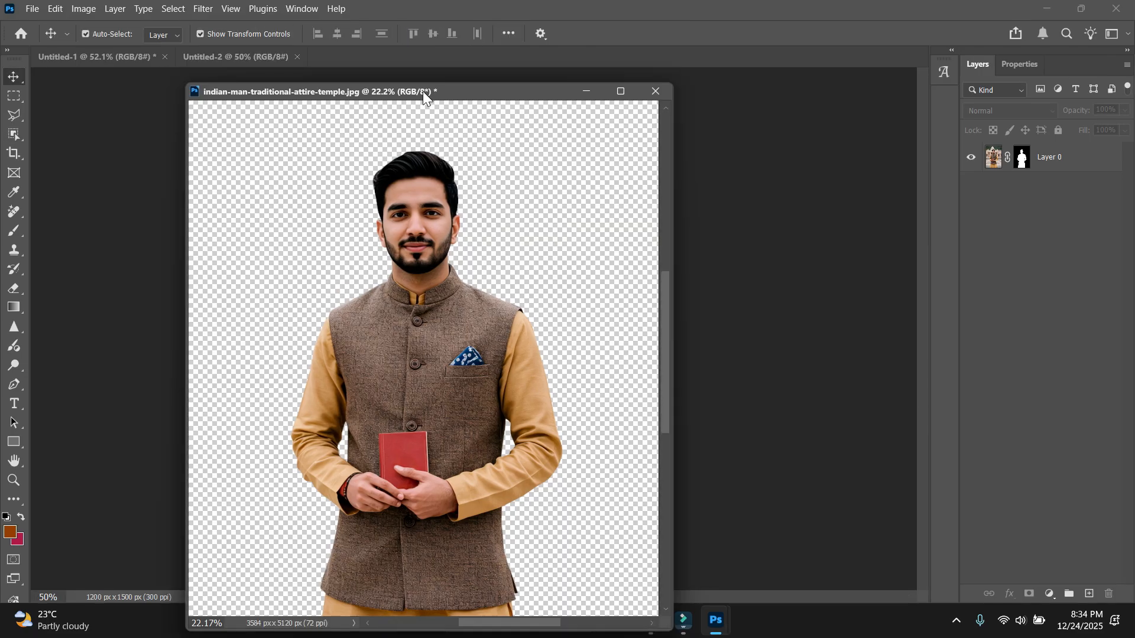
{"action": "left_click_drag", "start_coordinate": [423, 91], "coordinate": [515, 58]}
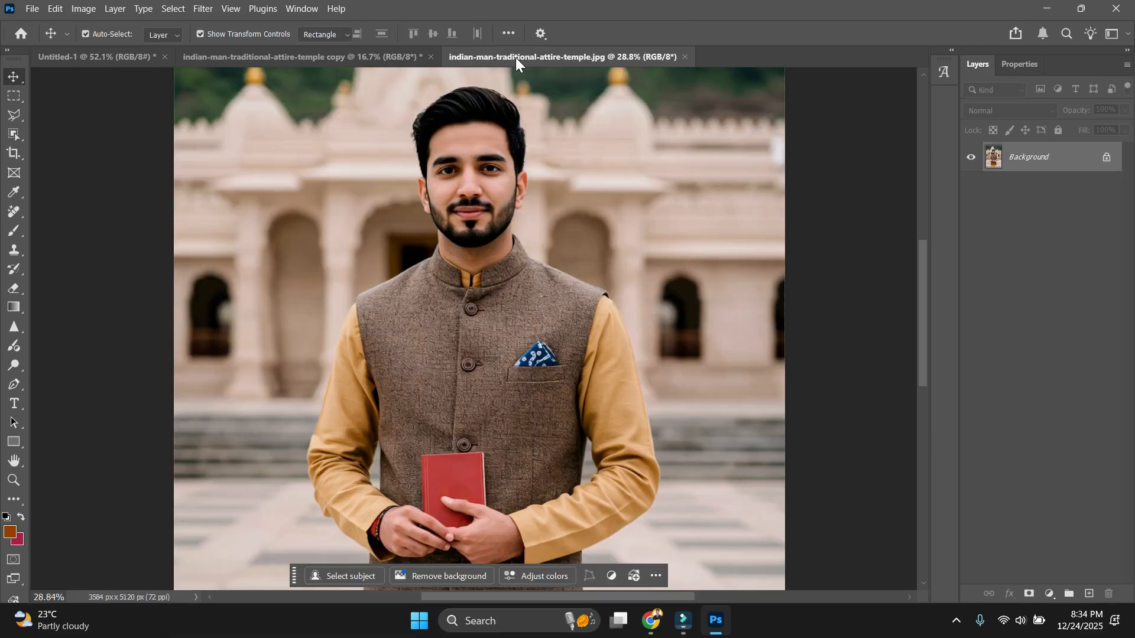
{"action": "left_click", "coordinate": [14, 134]}
{"action": "left_click", "coordinate": [553, 33]}
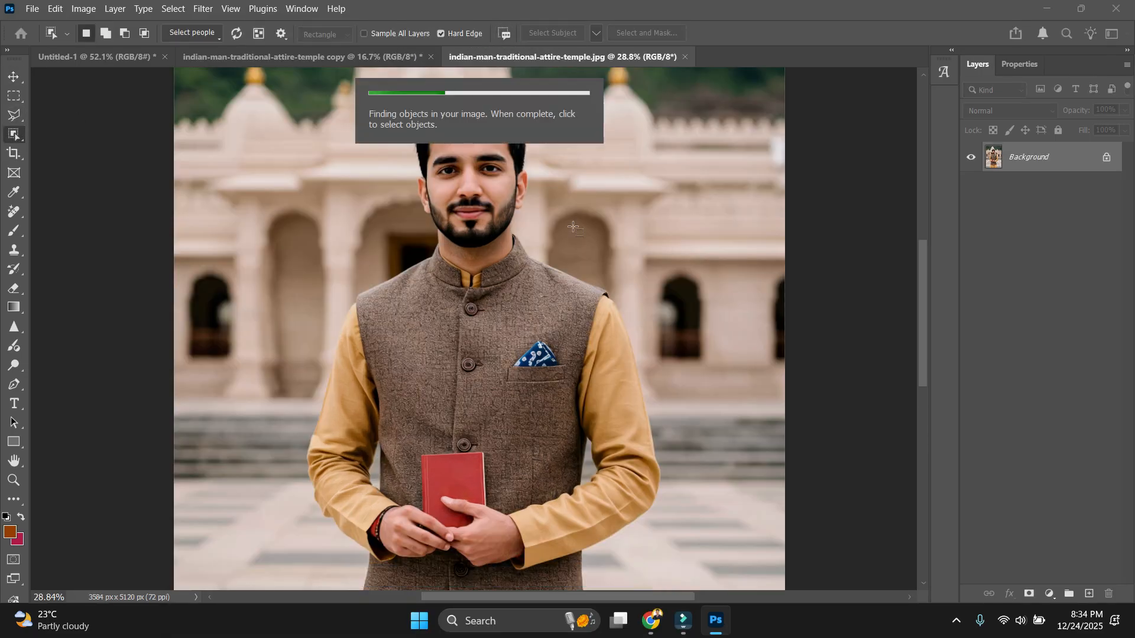
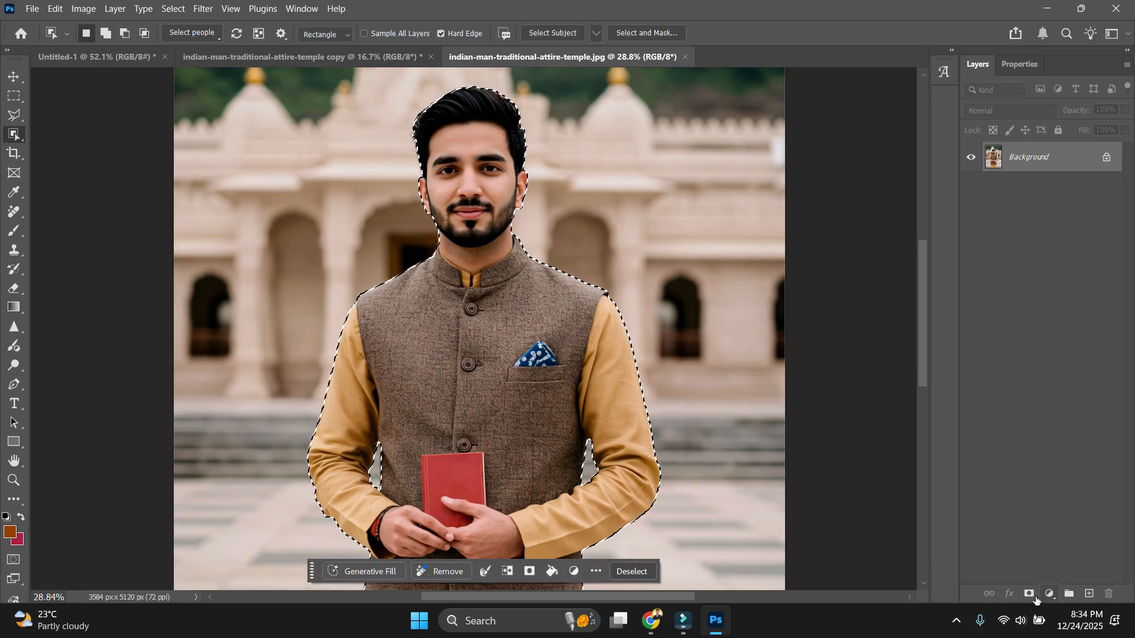
Mask out the temple background around the selected man and inspect the chest, vest and sleeve edges.
{"action": "left_click", "coordinate": [1029, 594]}
{"action": "scroll", "coordinate": [602, 231], "scroll_direction": "up", "scroll_amount": 6}
{"action": "scroll", "coordinate": [461, 419], "scroll_direction": "up", "scroll_amount": 4}
{"action": "scroll", "coordinate": [698, 195], "scroll_direction": "down", "scroll_amount": 6}
{"action": "scroll", "coordinate": [751, 435], "scroll_direction": "up", "scroll_amount": 5}
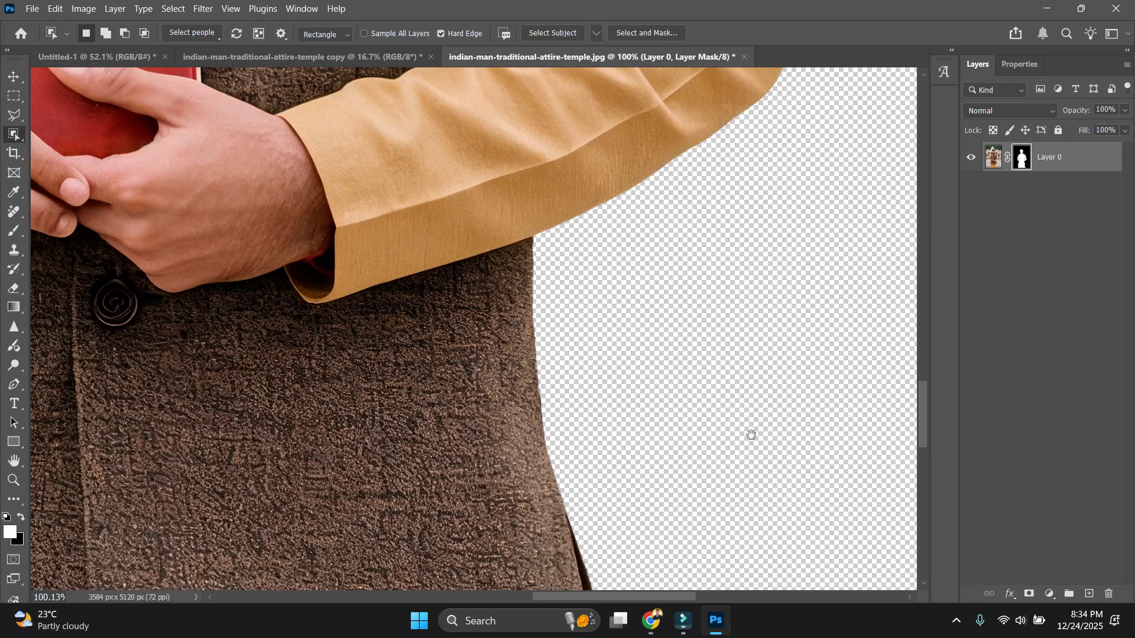
{"action": "scroll", "coordinate": [613, 230], "scroll_direction": "down", "scroll_amount": 4}
{"action": "left_click_drag", "start_coordinate": [317, 250], "coordinate": [473, 354]}
{"action": "scroll", "coordinate": [571, 423], "scroll_direction": "up", "scroll_amount": 5}
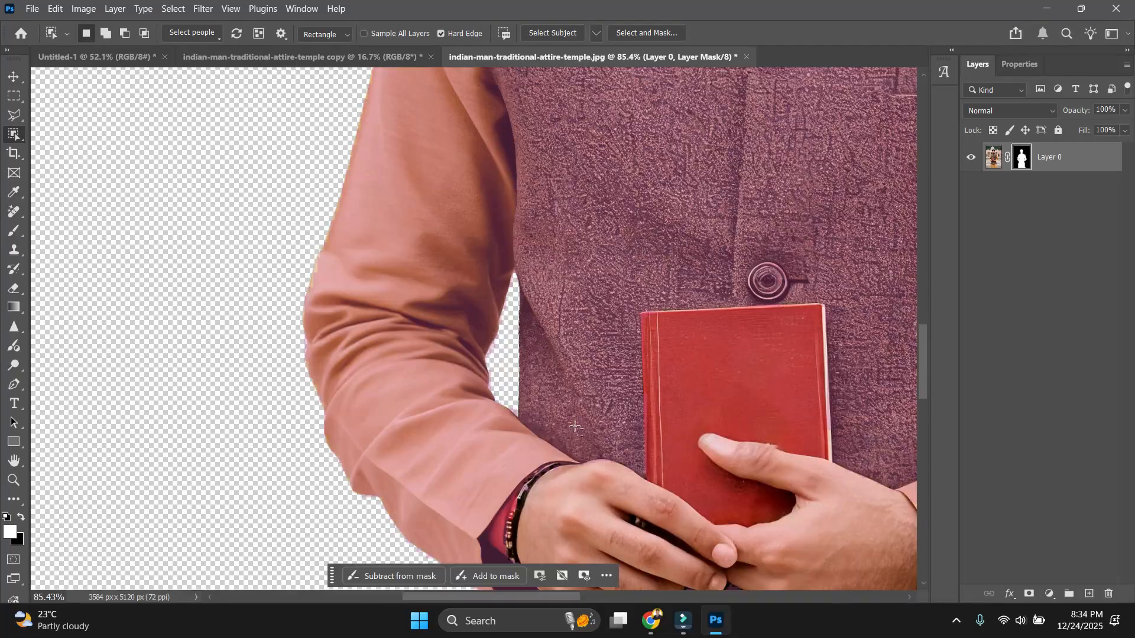
{"action": "left_click_drag", "start_coordinate": [794, 344], "coordinate": [664, 449]}
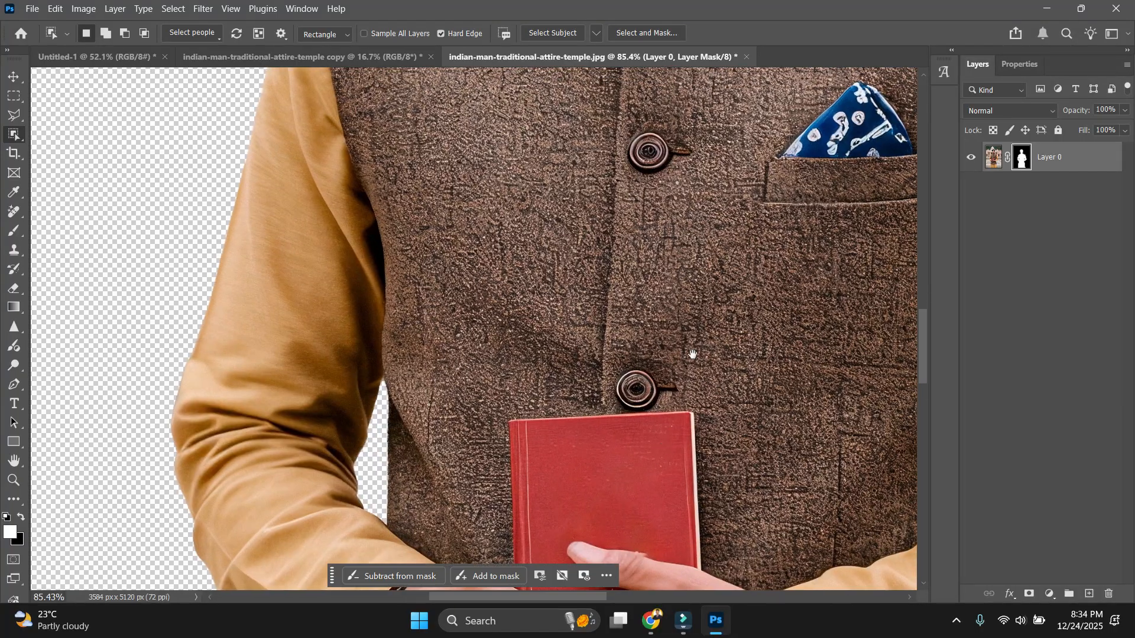
{"action": "left_click_drag", "start_coordinate": [692, 355], "coordinate": [693, 480]}
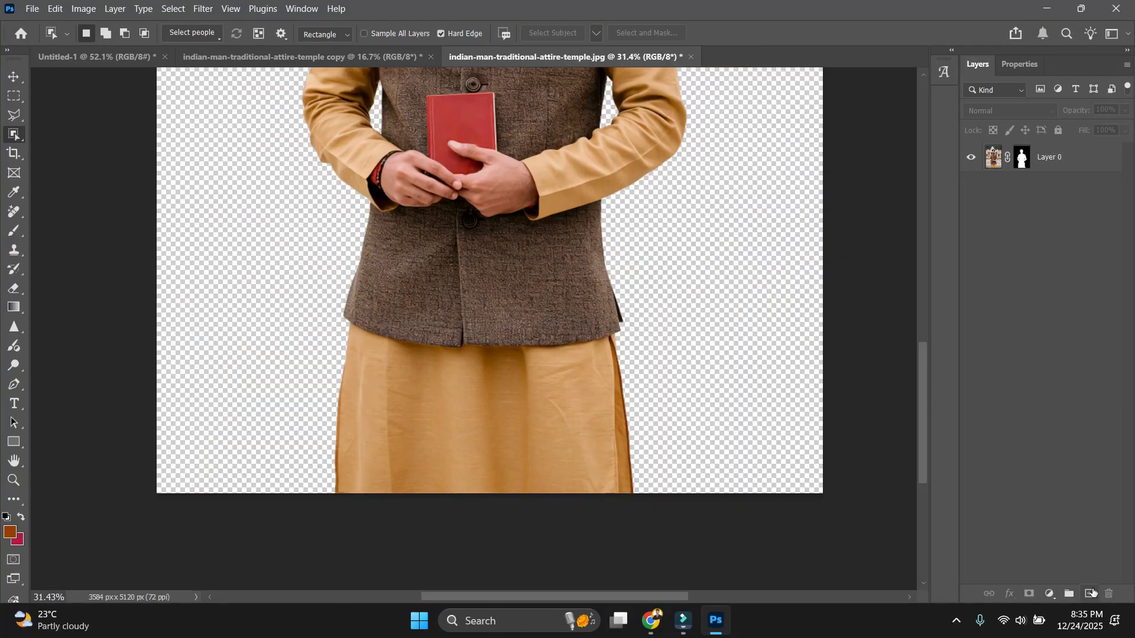
Replace the empty layer with a #83400a Solid Color fill placed beneath the man's layer.
{"action": "left_click", "coordinate": [1090, 593]}
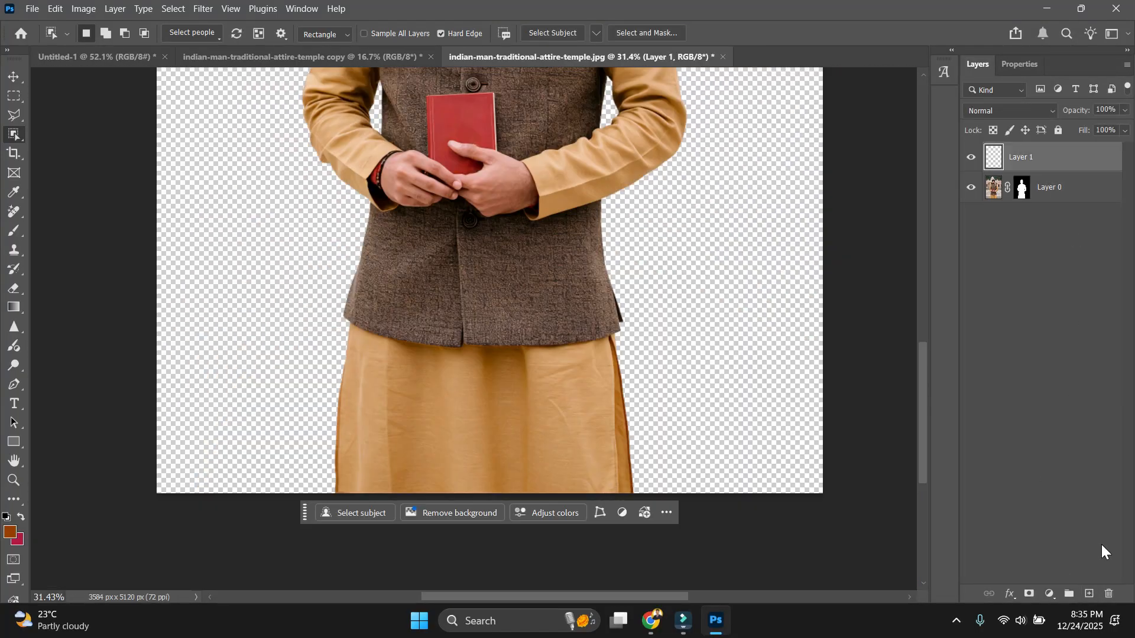
{"action": "key", "text": "ctrl+z"}
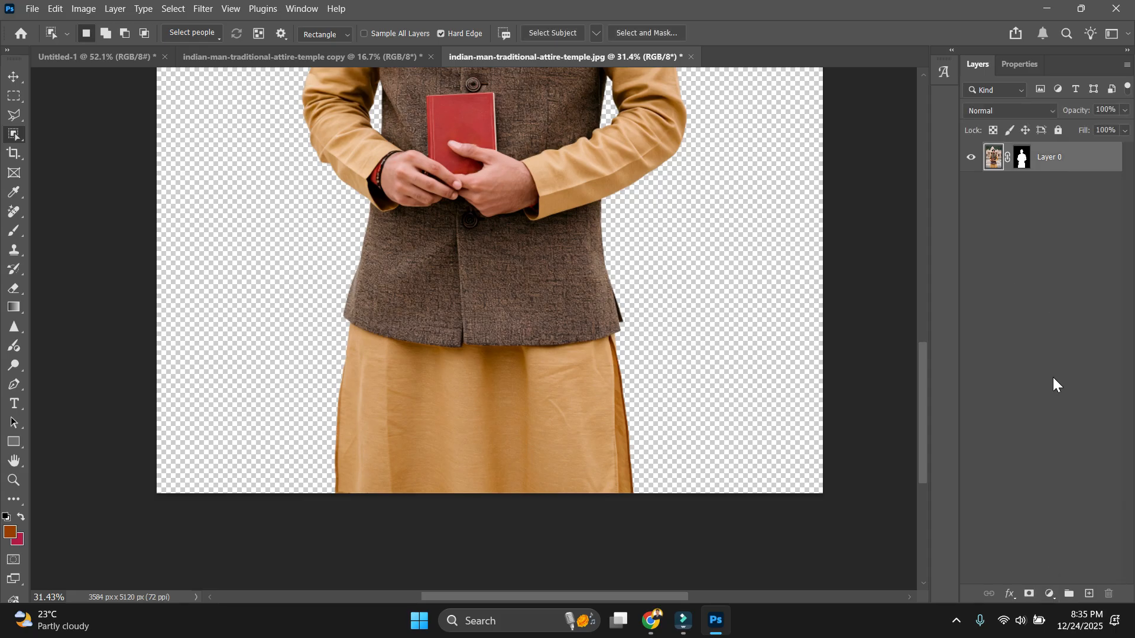
{"action": "left_click", "coordinate": [1050, 596]}
{"action": "left_click", "coordinate": [1061, 554]}
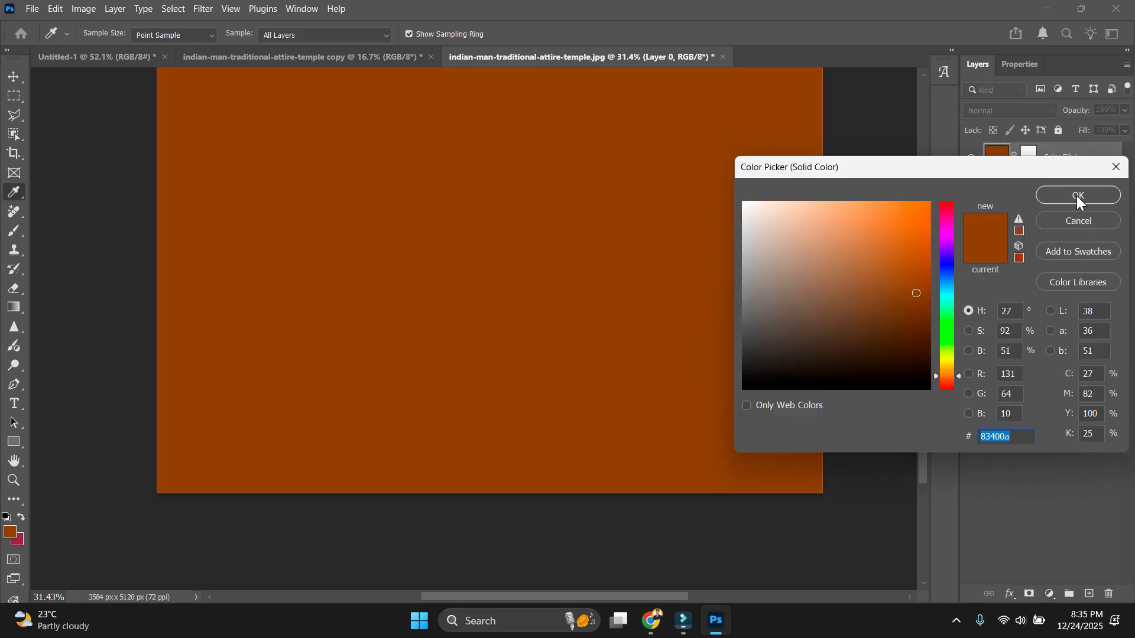
{"action": "left_click", "coordinate": [1077, 198]}
{"action": "left_click", "coordinate": [15, 77]}
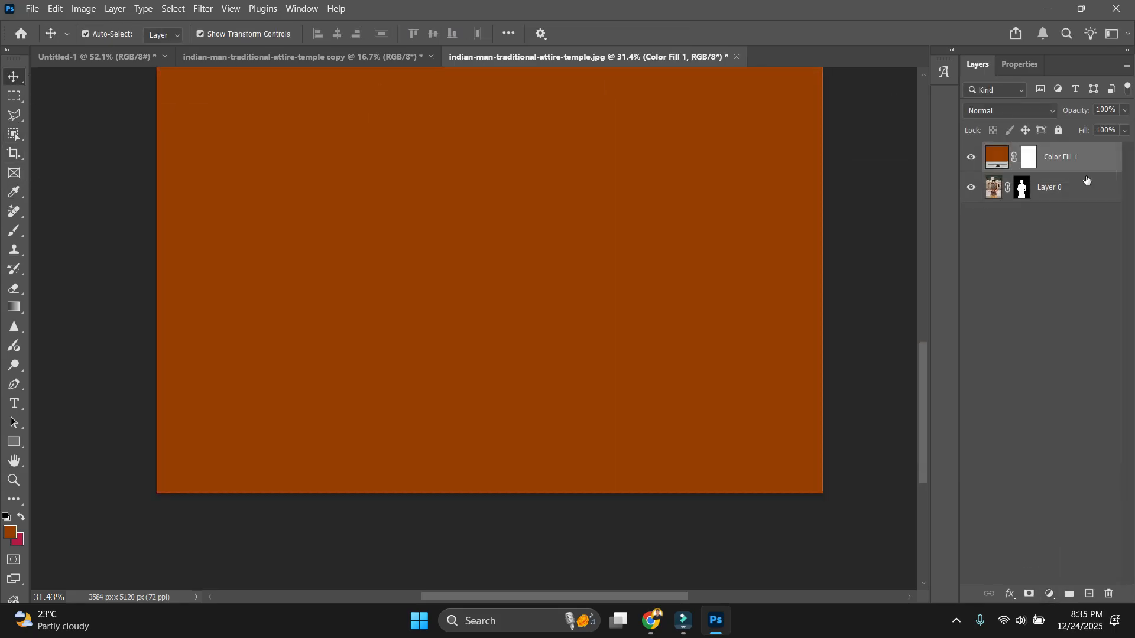
{"action": "left_click_drag", "start_coordinate": [1069, 168], "coordinate": [1073, 202]}
{"action": "left_click", "coordinate": [882, 380]}
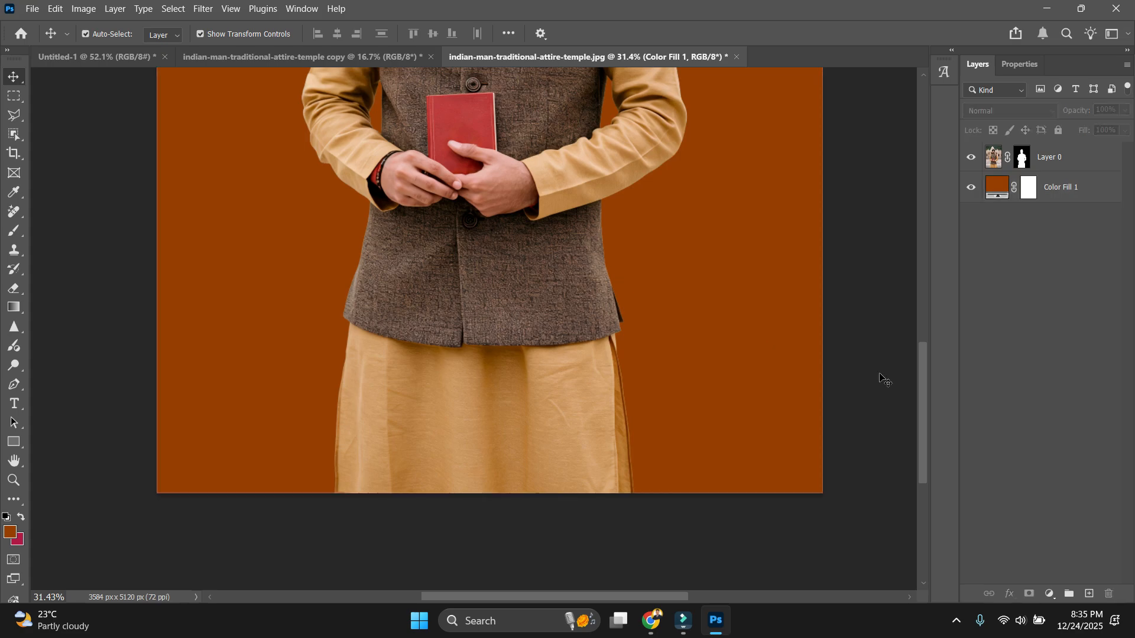
{"action": "scroll", "coordinate": [881, 380], "scroll_direction": "down", "scroll_amount": 3}
{"action": "key", "text": "ctrl+0"}
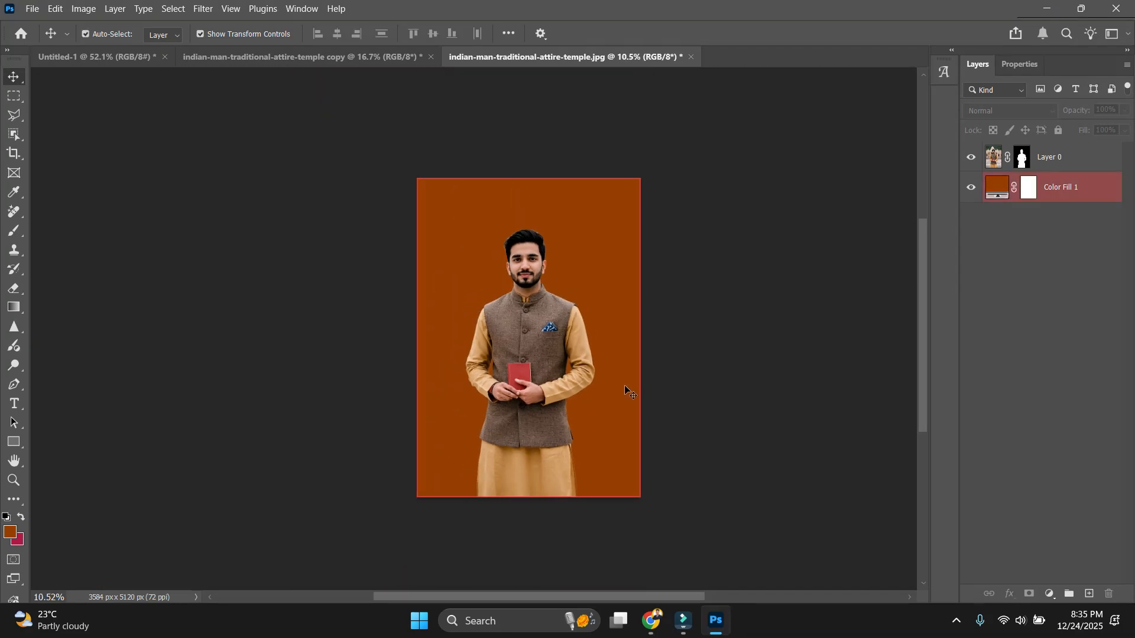
{"action": "scroll", "coordinate": [668, 384], "scroll_direction": "up", "scroll_amount": 5}
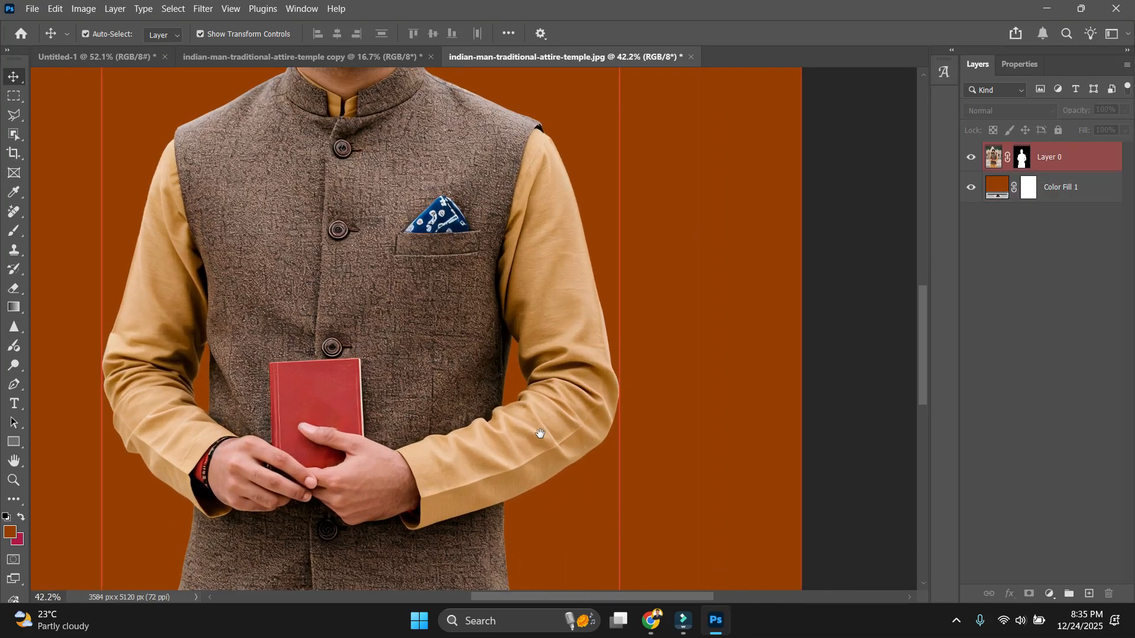
{"action": "scroll", "coordinate": [623, 381], "scroll_direction": "down", "scroll_amount": 3}
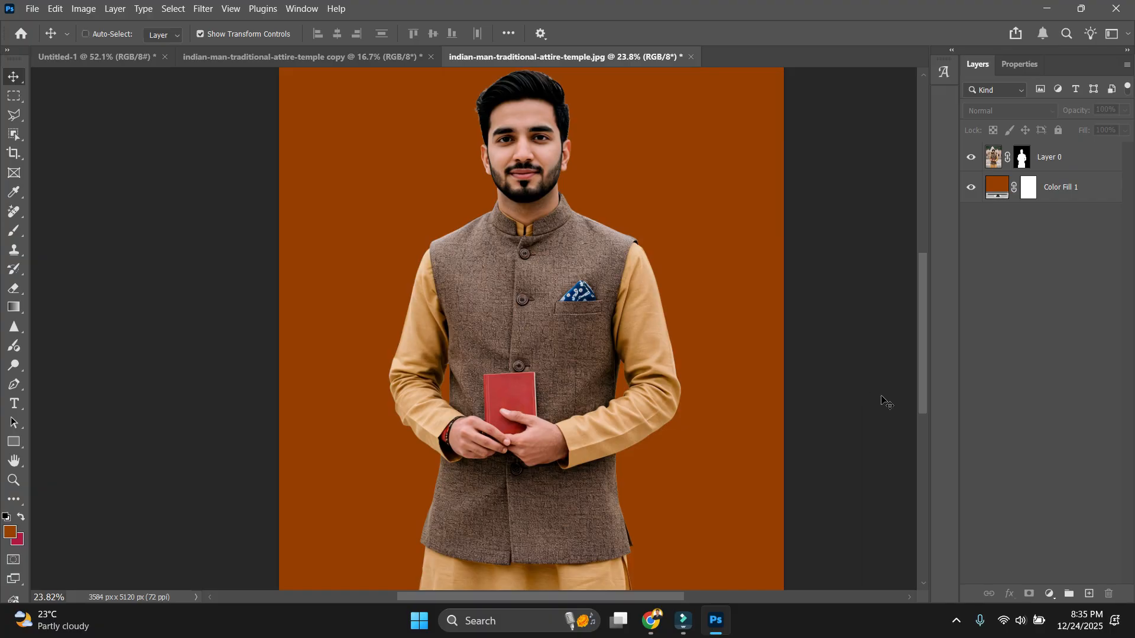
{"action": "scroll", "coordinate": [882, 398], "scroll_direction": "down", "scroll_amount": 1}
{"action": "key", "text": "ctrl+1"}
{"action": "left_click_drag", "start_coordinate": [673, 484], "coordinate": [532, 259]}
{"action": "scroll", "coordinate": [673, 340], "scroll_direction": "down", "scroll_amount": 2}
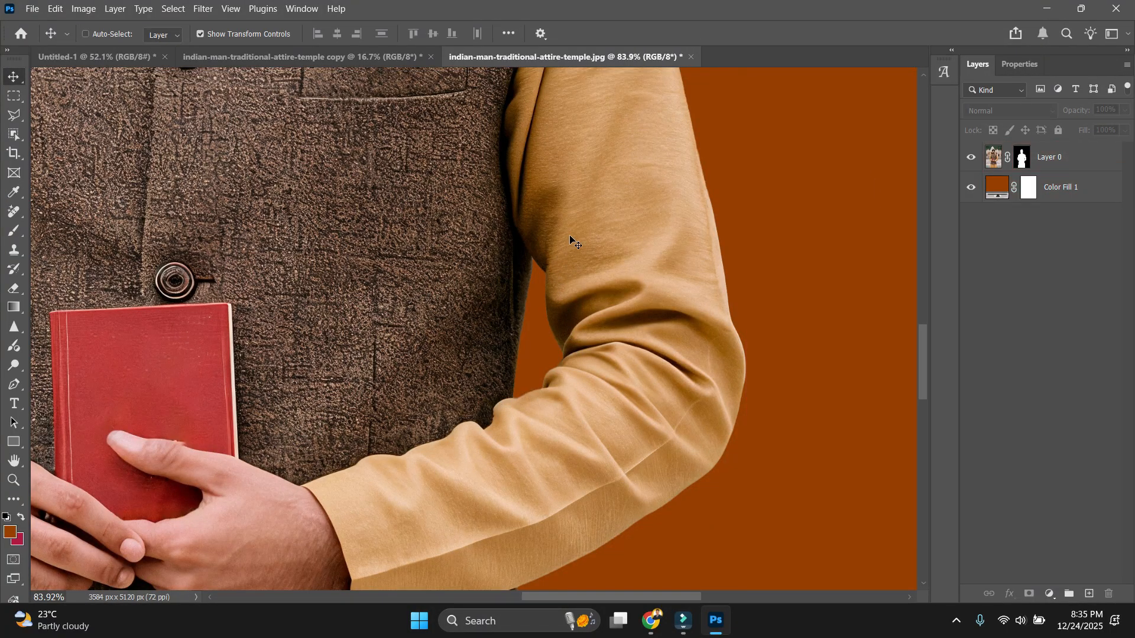
{"action": "key", "text": "ctrl"}
{"action": "scroll", "coordinate": [623, 257], "scroll_direction": "down", "scroll_amount": 2}
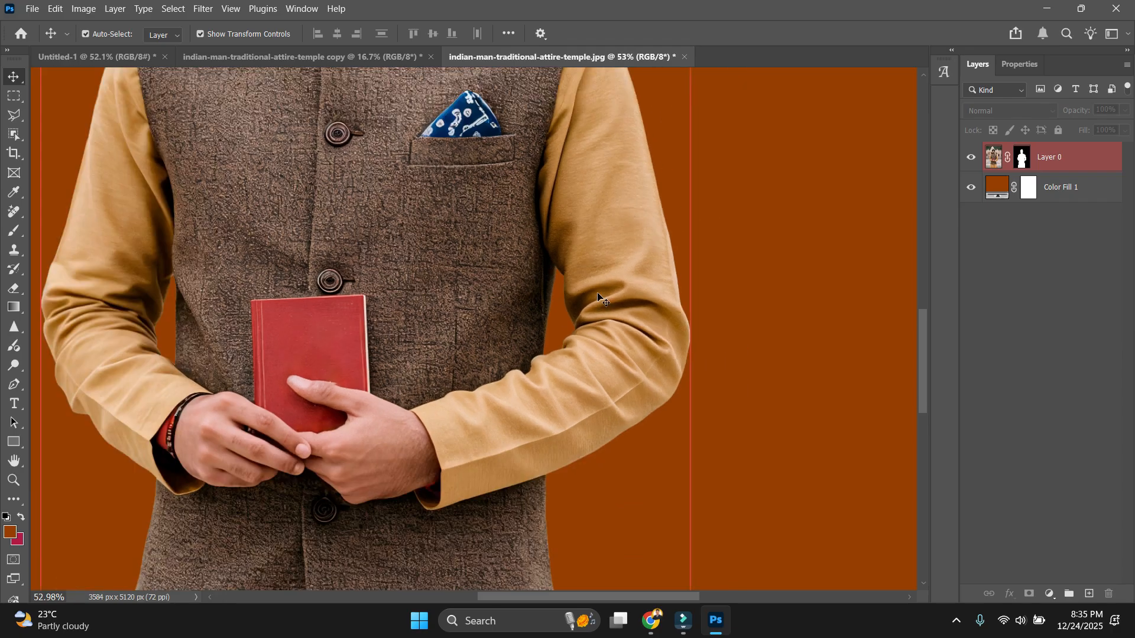
{"action": "scroll", "coordinate": [600, 299], "scroll_direction": "down", "scroll_amount": 4}
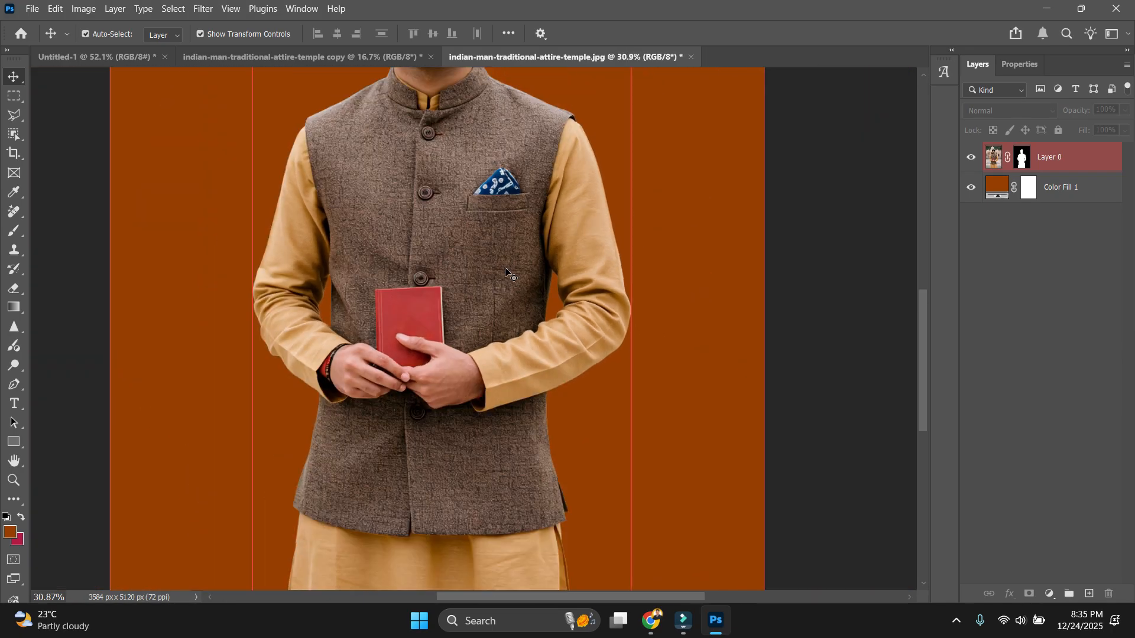
{"action": "left_click", "coordinate": [505, 271]}
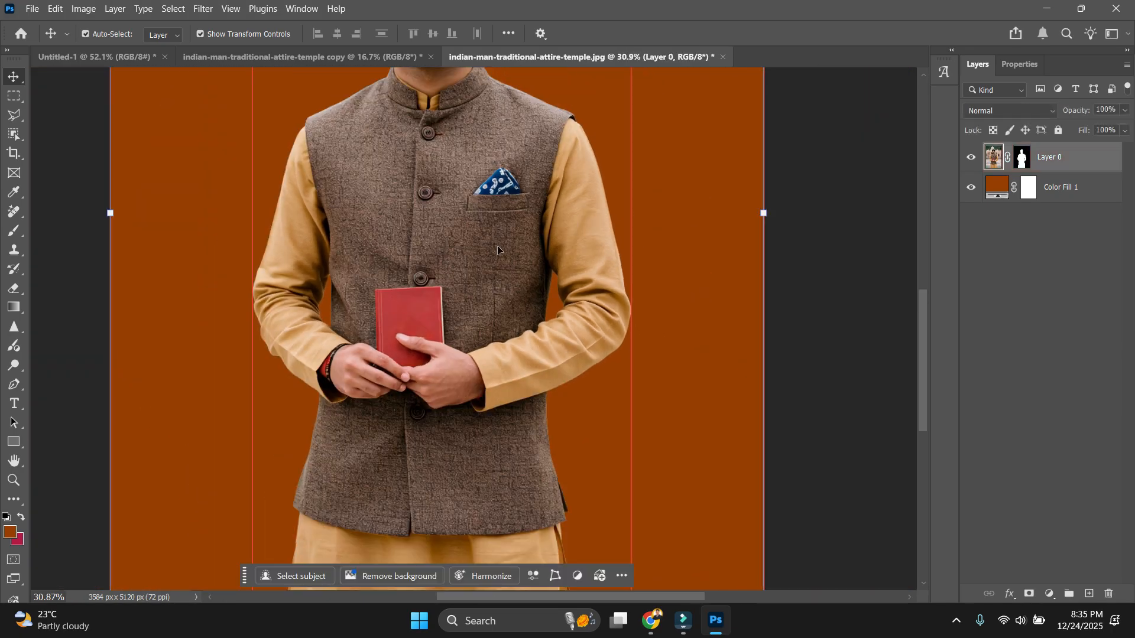
{"action": "left_click", "coordinate": [877, 304]}
{"action": "scroll", "coordinate": [680, 316], "scroll_direction": "down", "scroll_amount": 3}
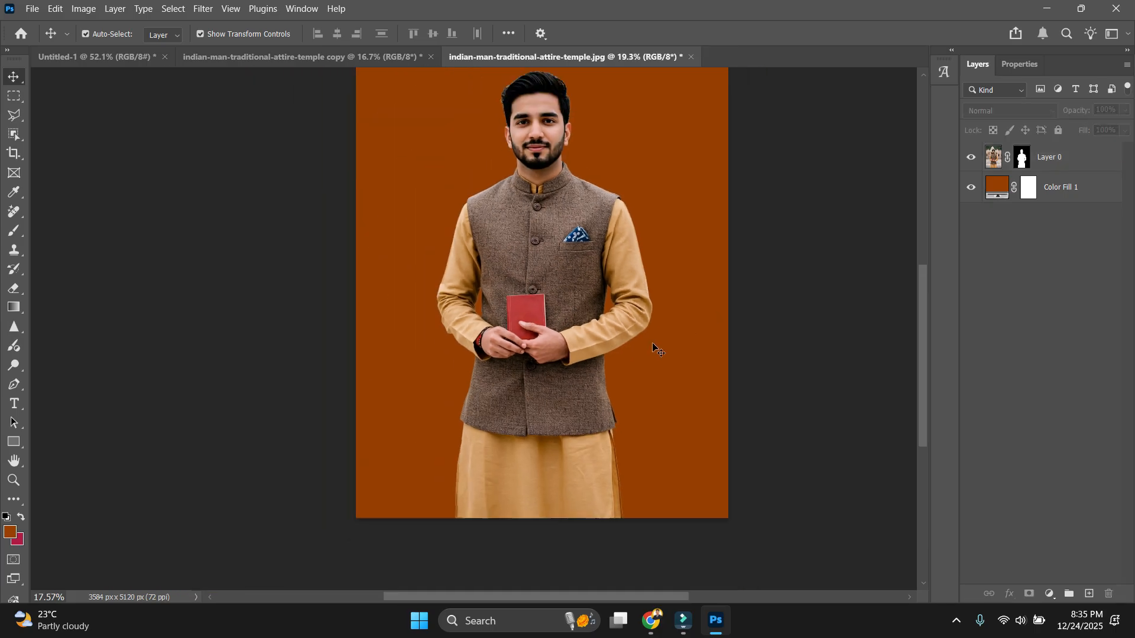
{"action": "scroll", "coordinate": [652, 347], "scroll_direction": "up", "scroll_amount": 2}
{"action": "scroll", "coordinate": [582, 390], "scroll_direction": "down", "scroll_amount": 1}
{"action": "left_click", "coordinate": [582, 127]}
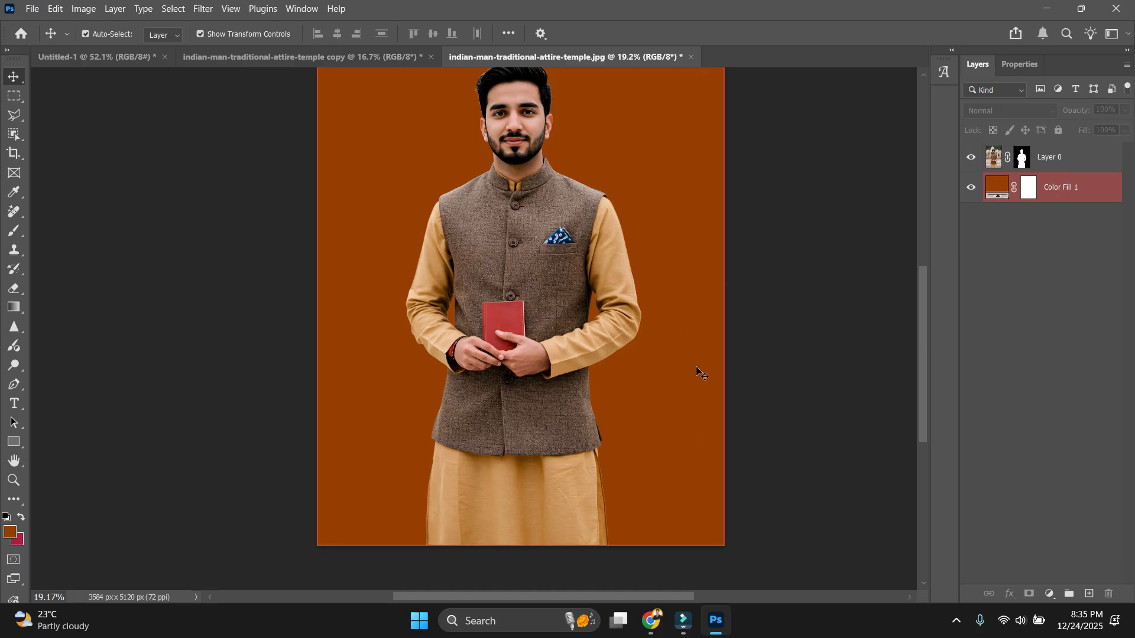
{"action": "scroll", "coordinate": [718, 373], "scroll_direction": "up", "scroll_amount": 2}
{"action": "left_click", "coordinate": [1092, 545]}
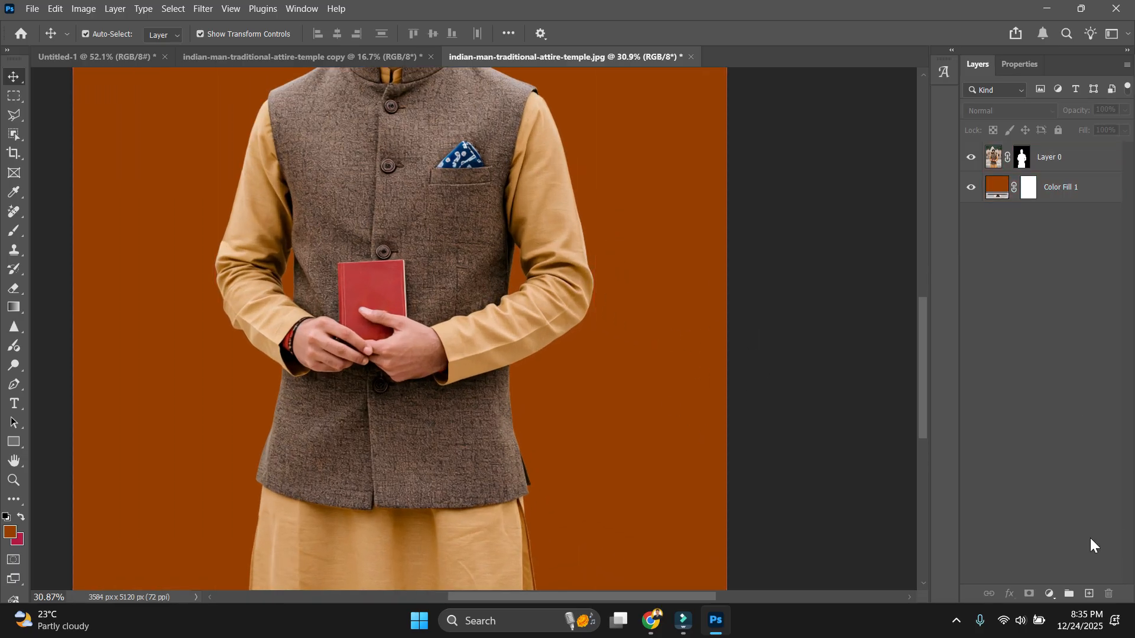
{"action": "scroll", "coordinate": [918, 244], "scroll_direction": "down", "scroll_amount": 2}
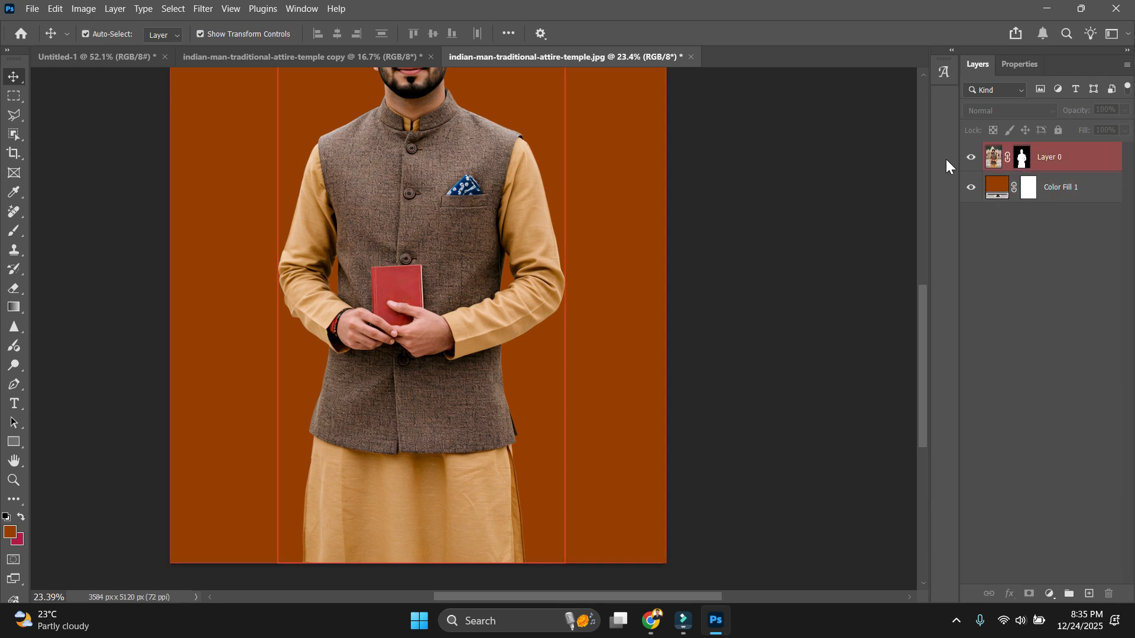
{"action": "scroll", "coordinate": [516, 289], "scroll_direction": "up", "scroll_amount": 3}
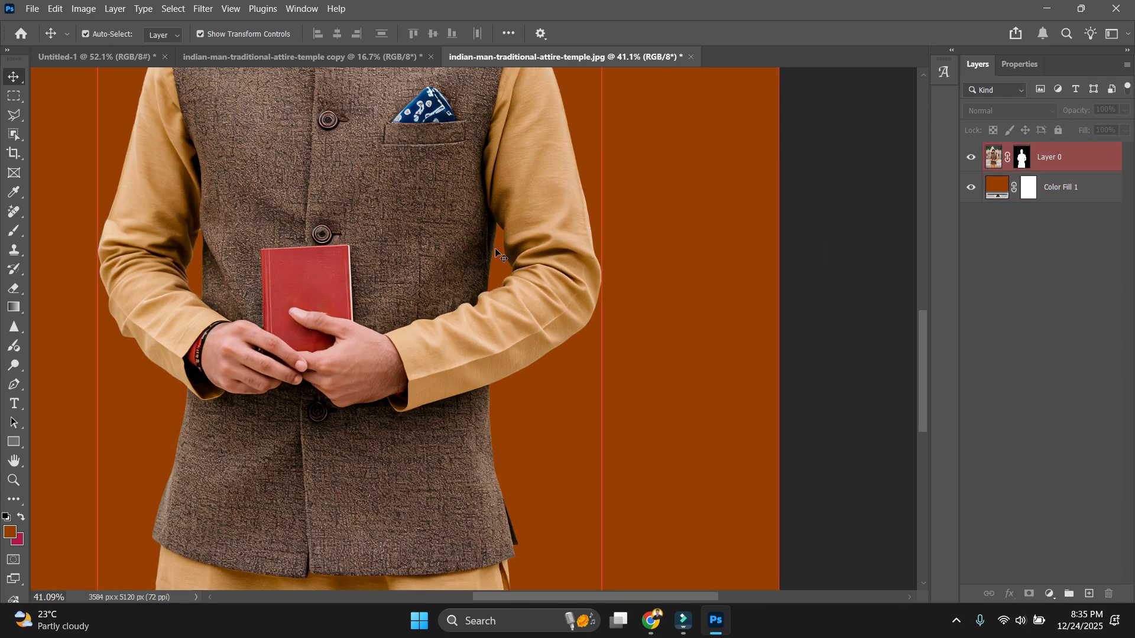
{"action": "left_click", "coordinate": [493, 279]}
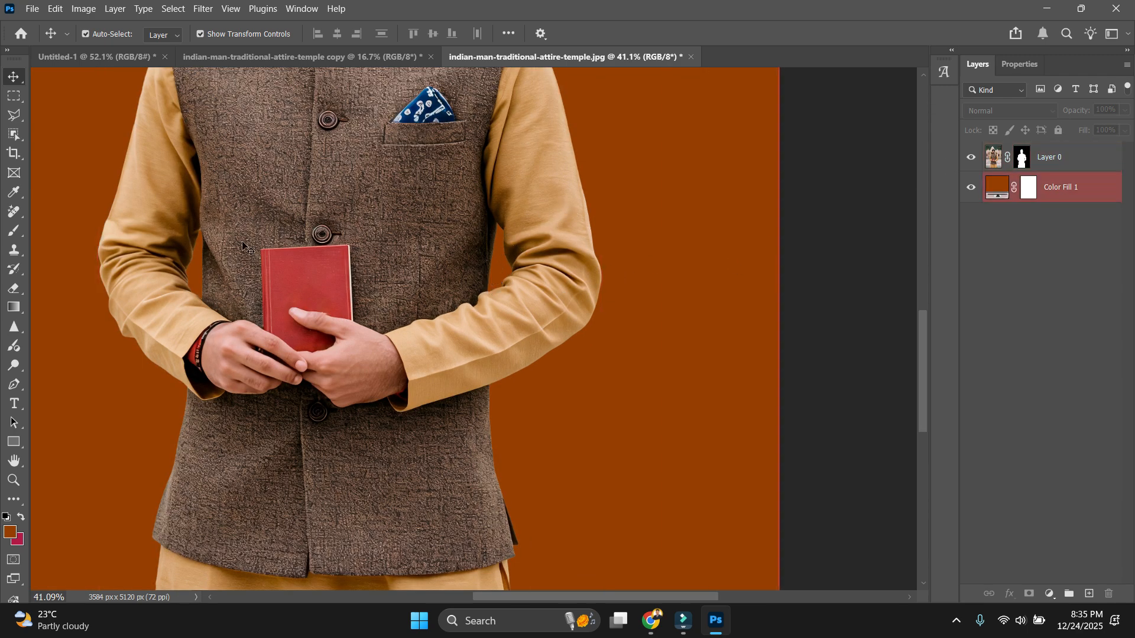
{"action": "left_click", "coordinate": [276, 258]}
{"action": "scroll", "coordinate": [221, 313], "scroll_direction": "down", "scroll_amount": 3}
{"action": "left_click", "coordinate": [650, 349]}
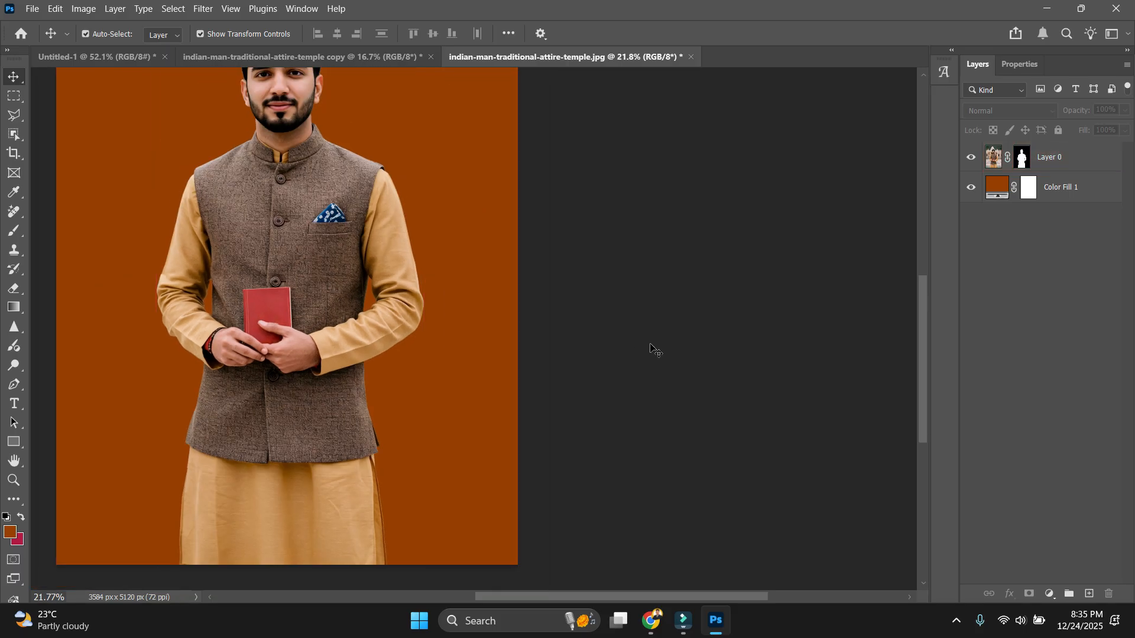
{"action": "key", "text": "ctrl+0"}
{"action": "left_click", "coordinate": [456, 395]}
{"action": "scroll", "coordinate": [455, 394], "scroll_direction": "up", "scroll_amount": 3}
{"action": "scroll", "coordinate": [455, 393], "scroll_direction": "down", "scroll_amount": 4}
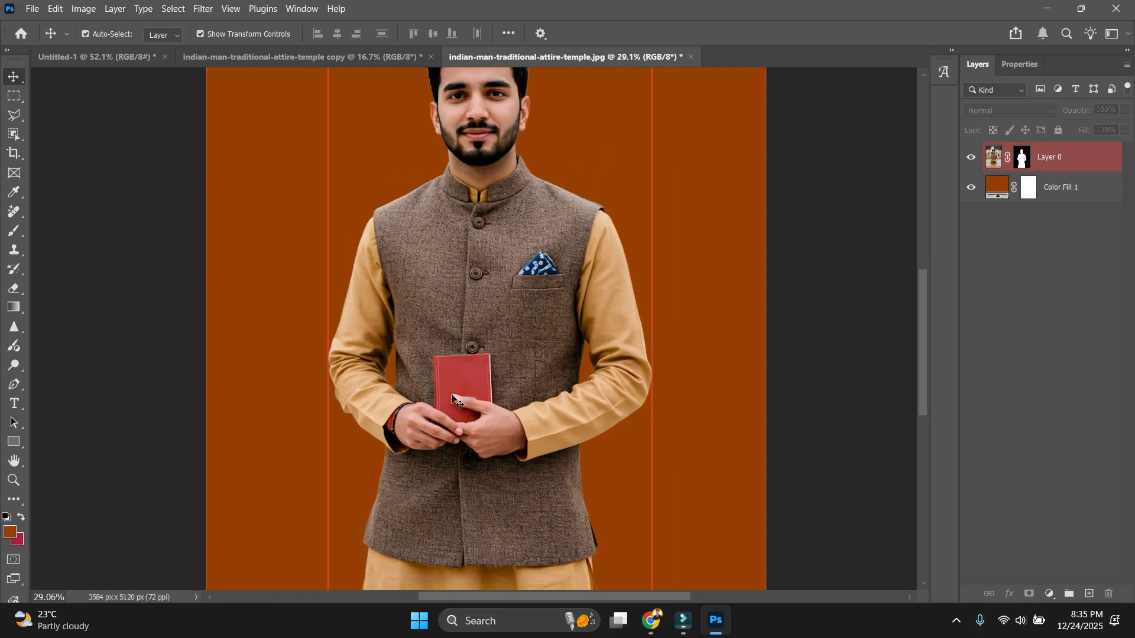
{"action": "left_click", "coordinate": [826, 427]}
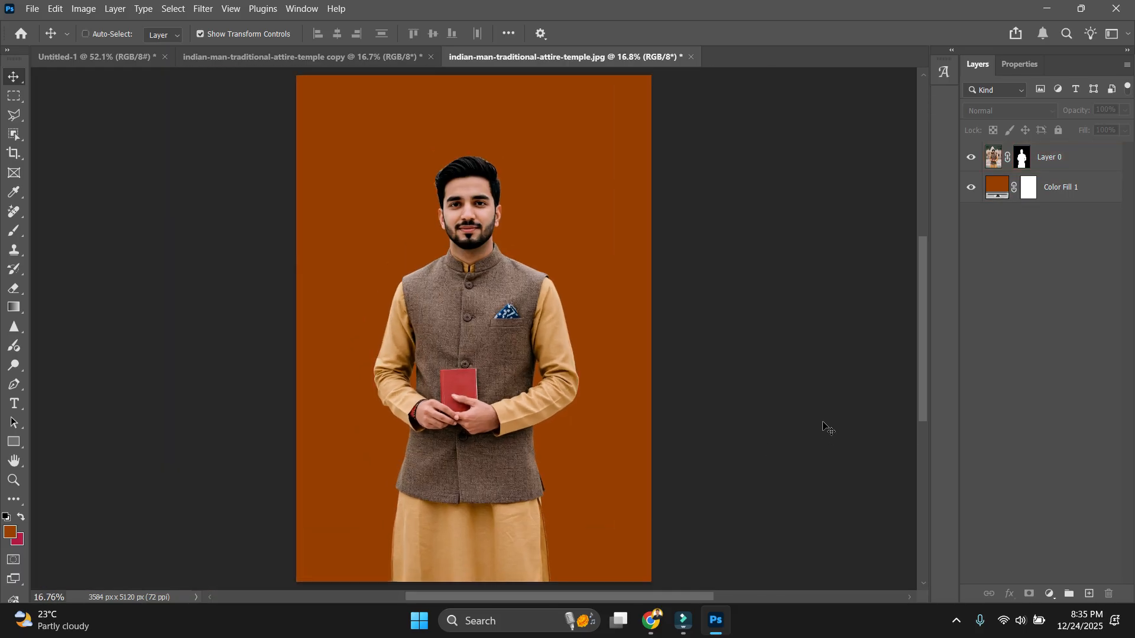
{"action": "mouse_move", "coordinate": [638, 628]}
{"action": "scroll", "coordinate": [500, 237], "scroll_direction": "up", "scroll_amount": 5}
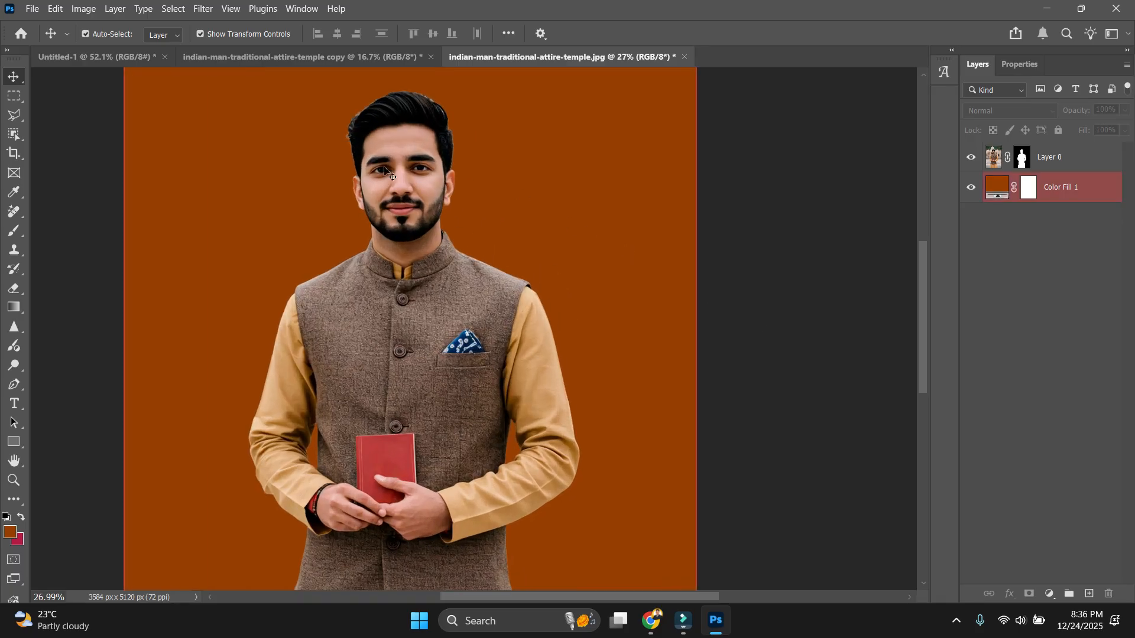
{"action": "scroll", "coordinate": [476, 159], "scroll_direction": "up", "scroll_amount": 3}
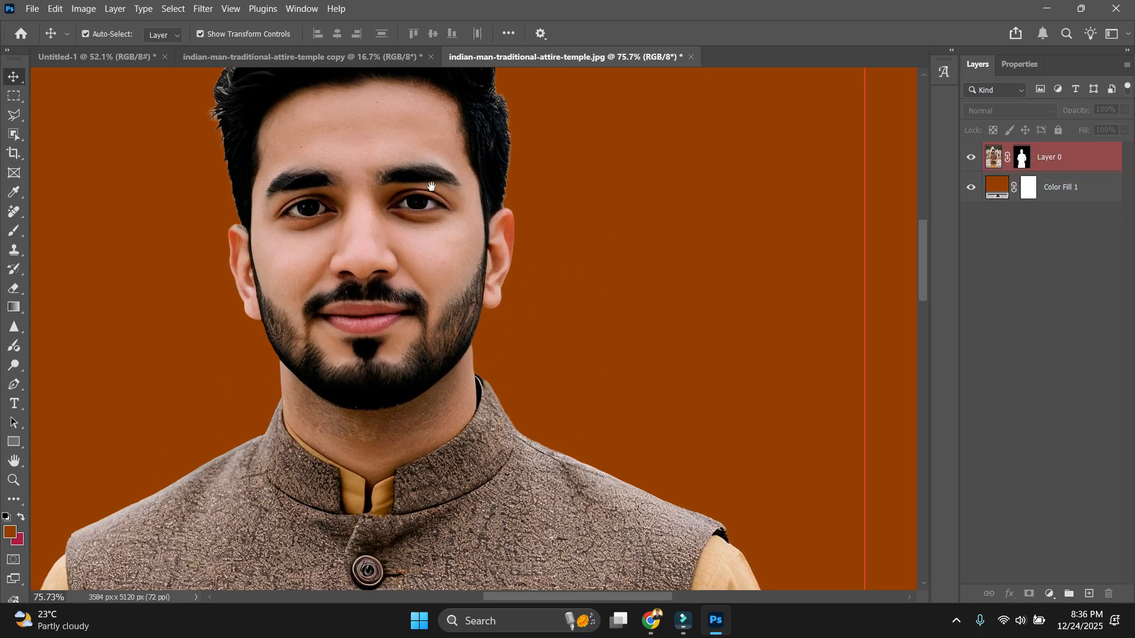
{"action": "left_click_drag", "start_coordinate": [432, 187], "coordinate": [455, 370]}
{"action": "scroll", "coordinate": [491, 211], "scroll_direction": "up", "scroll_amount": 3}
{"action": "scroll", "coordinate": [378, 198], "scroll_direction": "down", "scroll_amount": 4}
{"action": "scroll", "coordinate": [273, 231], "scroll_direction": "up", "scroll_amount": 4}
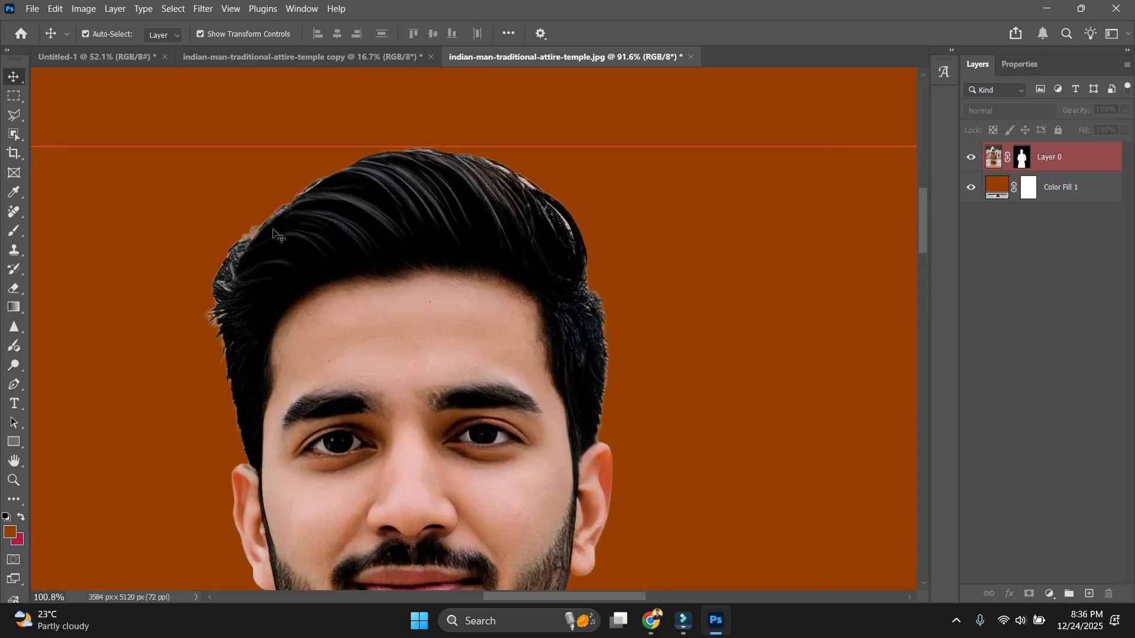
{"action": "scroll", "coordinate": [274, 234], "scroll_direction": "up", "scroll_amount": 2}
{"action": "left_click_drag", "start_coordinate": [220, 375], "coordinate": [204, 230]}
{"action": "scroll", "coordinate": [194, 225], "scroll_direction": "down", "scroll_amount": 5}
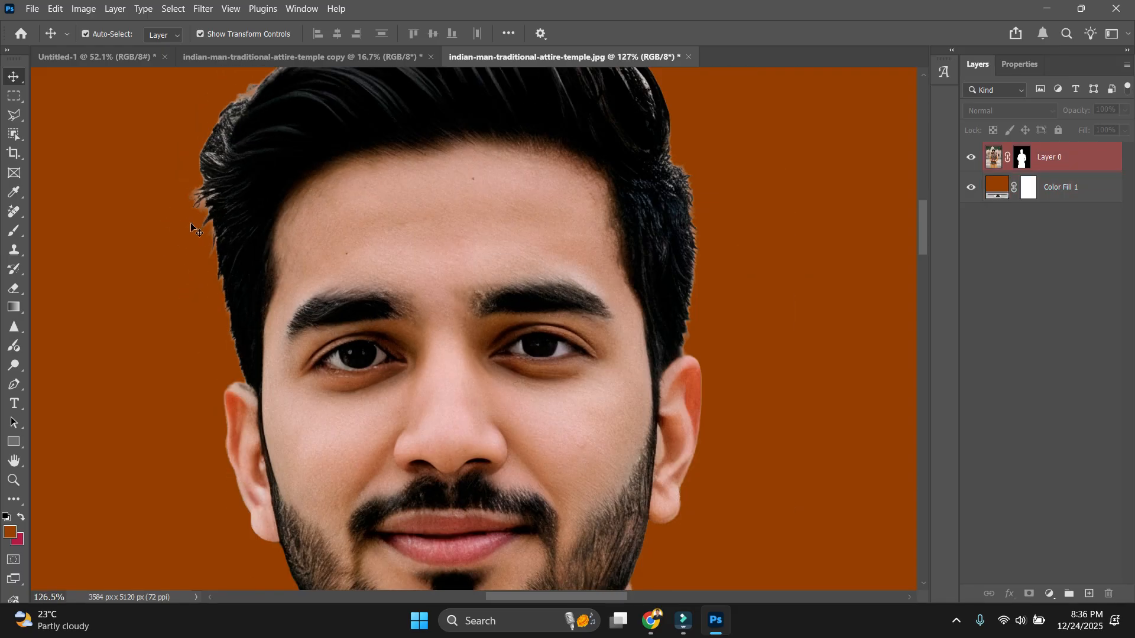
{"action": "left_click_drag", "start_coordinate": [264, 205], "coordinate": [298, 313]}
{"action": "scroll", "coordinate": [451, 254], "scroll_direction": "up", "scroll_amount": 4}
{"action": "left_click_drag", "start_coordinate": [558, 520], "coordinate": [582, 118]}
{"action": "scroll", "coordinate": [582, 130], "scroll_direction": "down", "scroll_amount": 5}
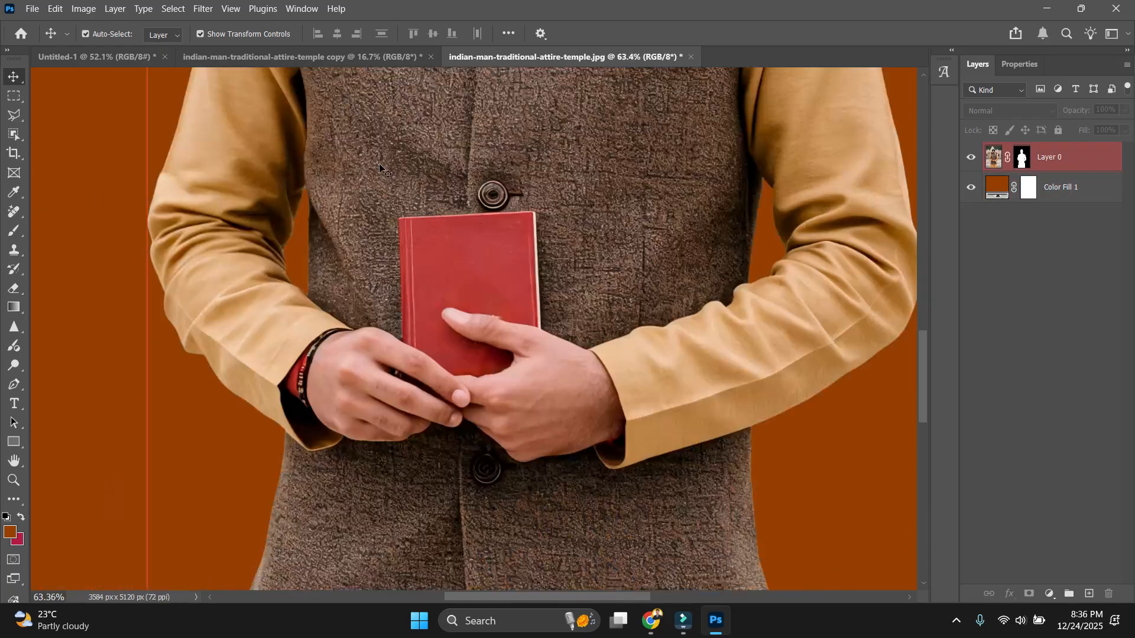
{"action": "scroll", "coordinate": [381, 189], "scroll_direction": "up", "scroll_amount": 4}
{"action": "scroll", "coordinate": [230, 248], "scroll_direction": "down", "scroll_amount": 5}
{"action": "left_click", "coordinate": [712, 410]}
{"action": "left_click_drag", "start_coordinate": [657, 490], "coordinate": [641, 326]}
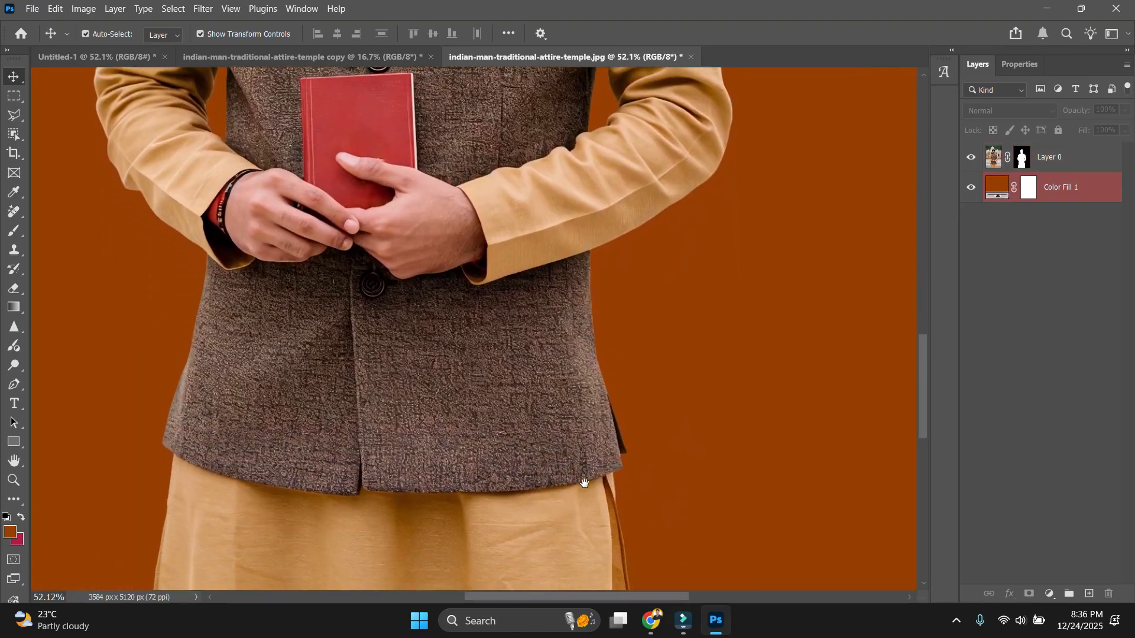
{"action": "scroll", "coordinate": [584, 480], "scroll_direction": "up", "scroll_amount": 3}
{"action": "left_click", "coordinate": [595, 474]}
{"action": "left_click_drag", "start_coordinate": [597, 473], "coordinate": [600, 284]}
{"action": "scroll", "coordinate": [602, 286], "scroll_direction": "down", "scroll_amount": 4}
{"action": "scroll", "coordinate": [370, 428], "scroll_direction": "up", "scroll_amount": 3}
{"action": "scroll", "coordinate": [371, 428], "scroll_direction": "up", "scroll_amount": 1}
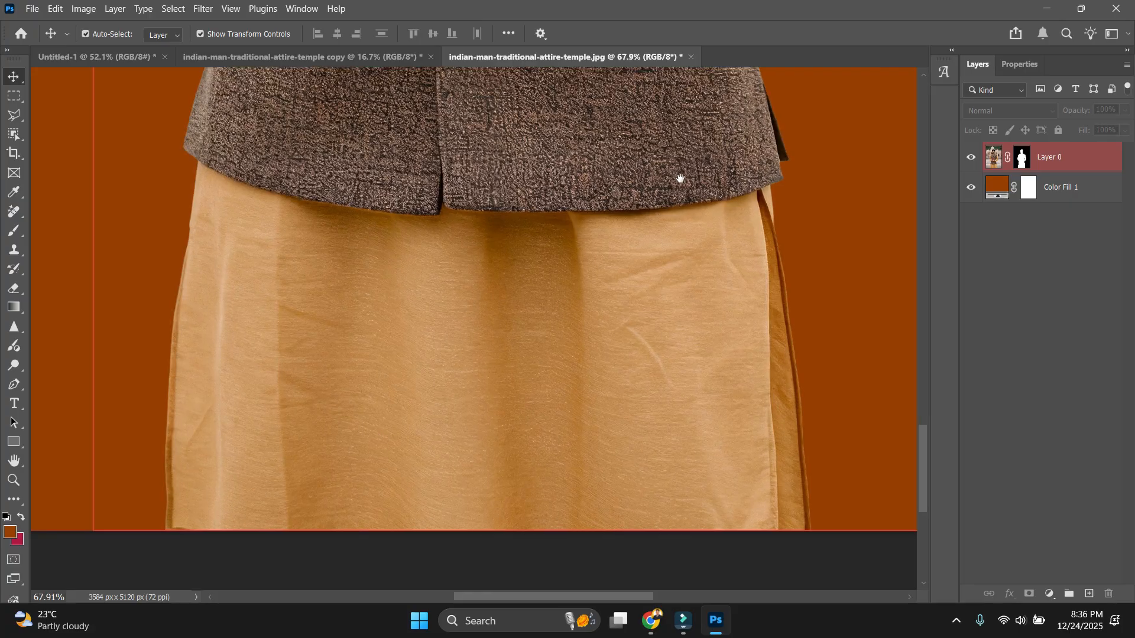
{"action": "left_click_drag", "start_coordinate": [680, 179], "coordinate": [666, 225]}
{"action": "scroll", "coordinate": [673, 237], "scroll_direction": "down", "scroll_amount": 12}
{"action": "scroll", "coordinate": [478, 232], "scroll_direction": "up", "scroll_amount": 2}
{"action": "scroll", "coordinate": [478, 232], "scroll_direction": "up", "scroll_amount": 1}
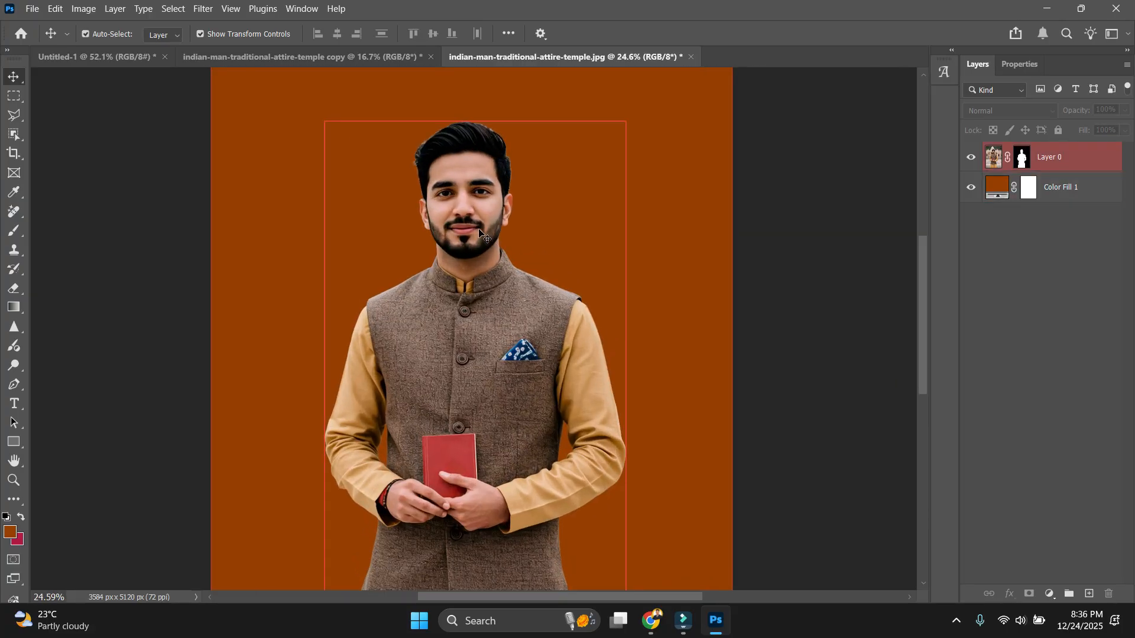
{"action": "scroll", "coordinate": [524, 378], "scroll_direction": "down", "scroll_amount": 1}
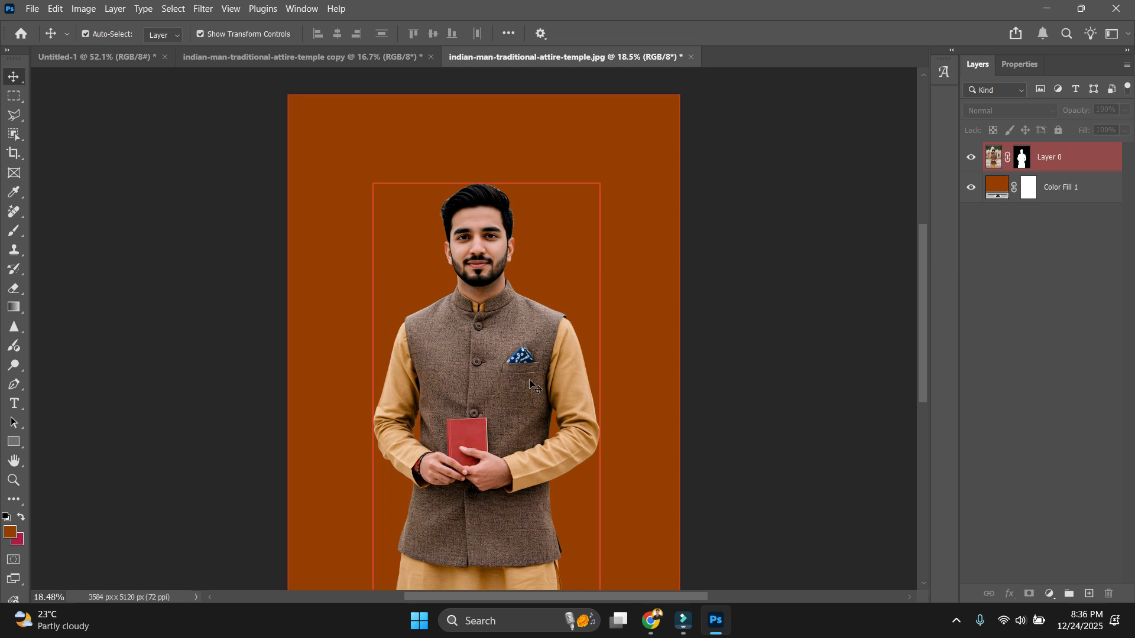
{"action": "left_click", "coordinate": [531, 384]}
{"action": "scroll", "coordinate": [531, 384], "scroll_direction": "down", "scroll_amount": 1}
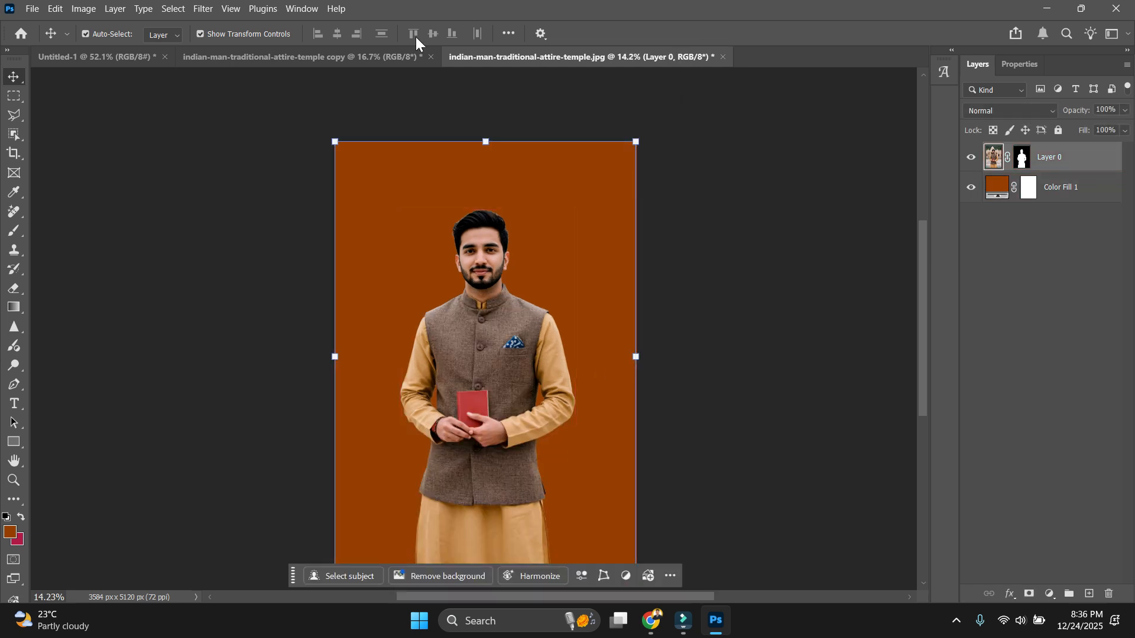
Hide the original cut-out layer in the orange-background document and paste the cut-out as Layer 1.
{"action": "left_click", "coordinate": [135, 59]}
{"action": "left_click", "coordinate": [266, 58]}
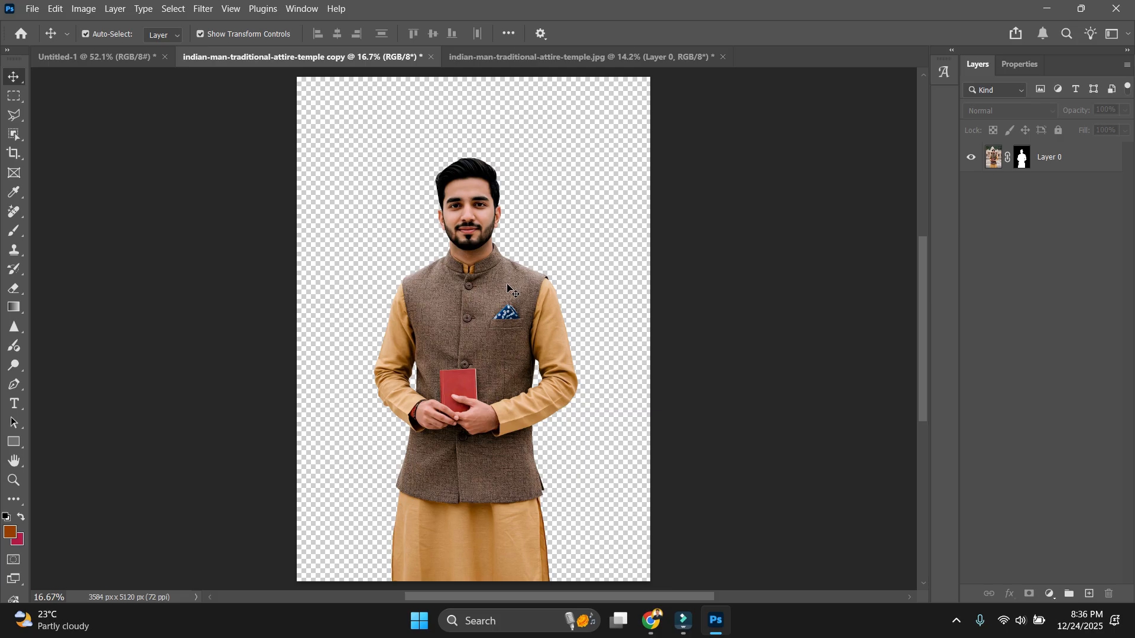
{"action": "left_click", "coordinate": [570, 73]}
{"action": "left_click", "coordinate": [587, 55]}
{"action": "left_click", "coordinate": [971, 157]}
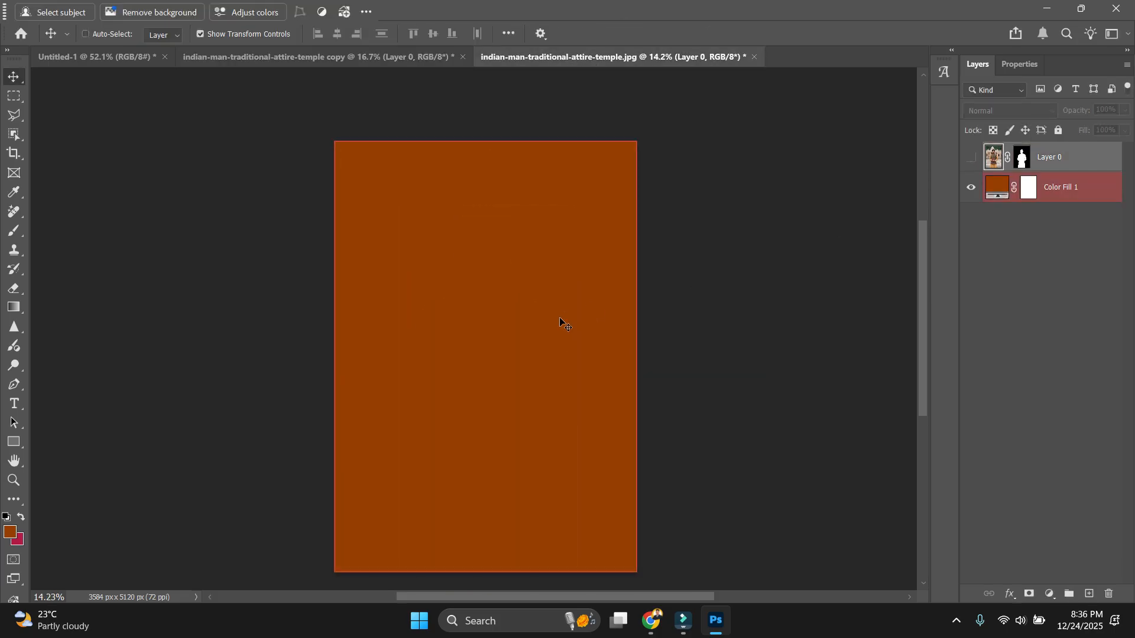
{"action": "key", "text": "ctrl+v"}
Zoom in to check the pasted cut-out's edges and target Layer 1's mask.
{"action": "scroll", "coordinate": [460, 192], "scroll_direction": "up", "scroll_amount": 6}
{"action": "scroll", "coordinate": [343, 242], "scroll_direction": "up", "scroll_amount": 1}
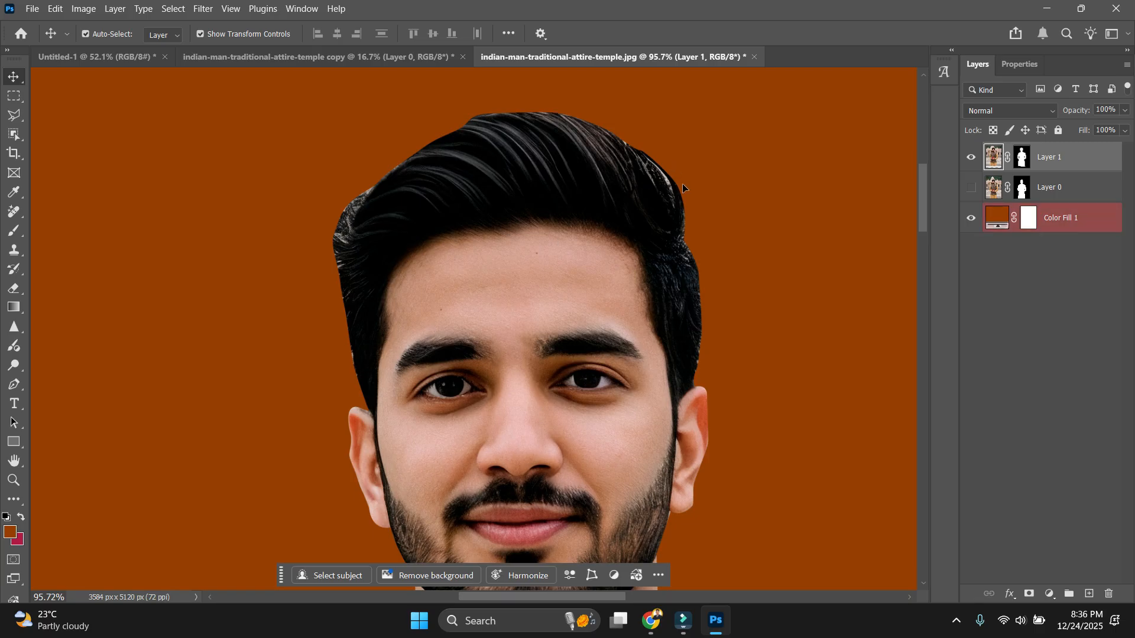
{"action": "scroll", "coordinate": [689, 303], "scroll_direction": "down", "scroll_amount": 7}
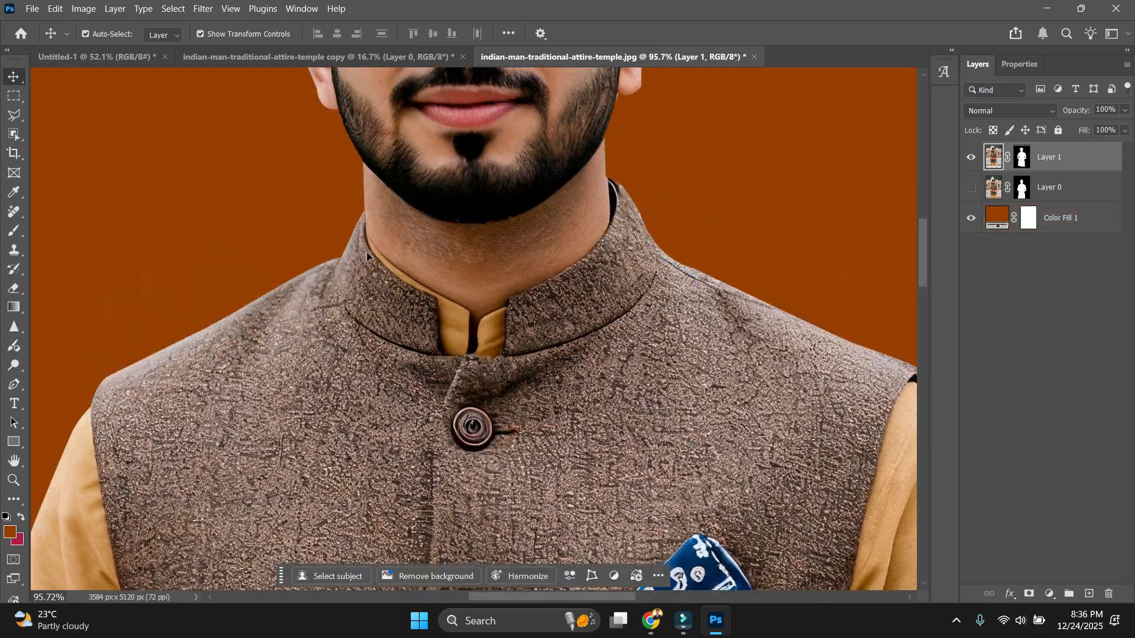
{"action": "scroll", "coordinate": [456, 351], "scroll_direction": "down", "scroll_amount": 10}
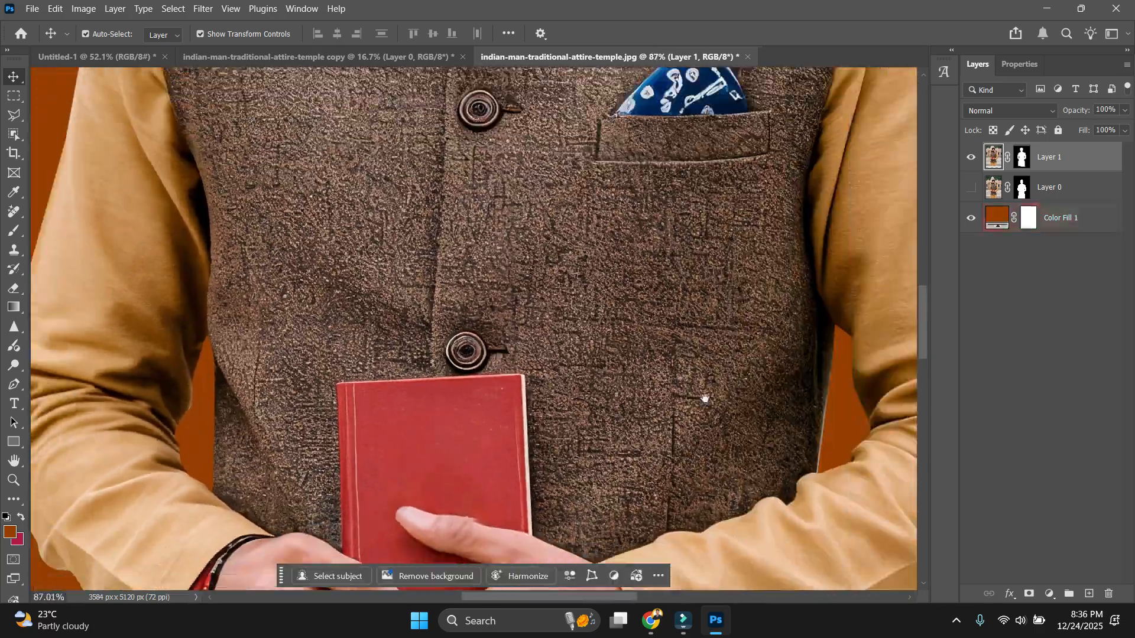
{"action": "scroll", "coordinate": [705, 399], "scroll_direction": "down", "scroll_amount": 10}
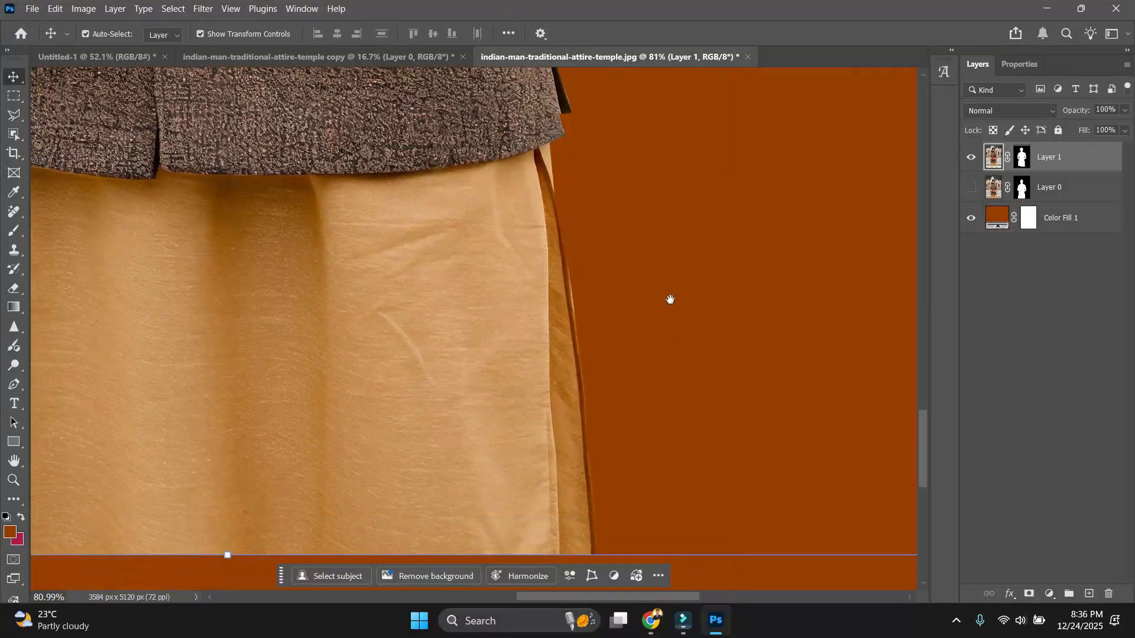
{"action": "scroll", "coordinate": [622, 338], "scroll_direction": "down", "scroll_amount": 10}
{"action": "scroll", "coordinate": [478, 232], "scroll_direction": "up", "scroll_amount": 10}
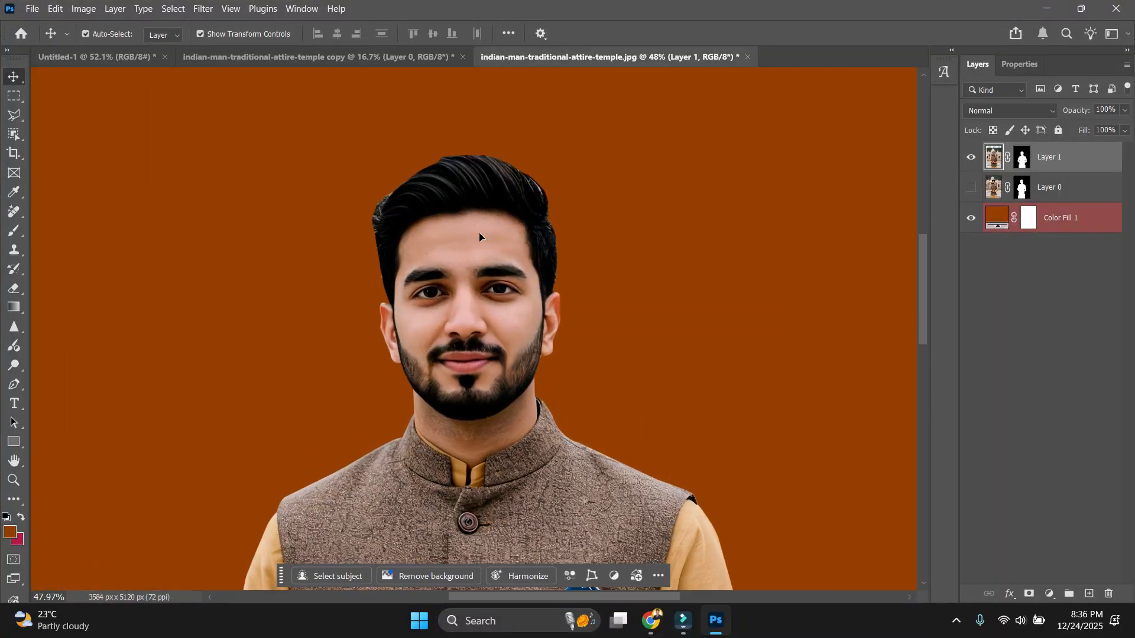
{"action": "left_click", "coordinate": [1022, 156]}
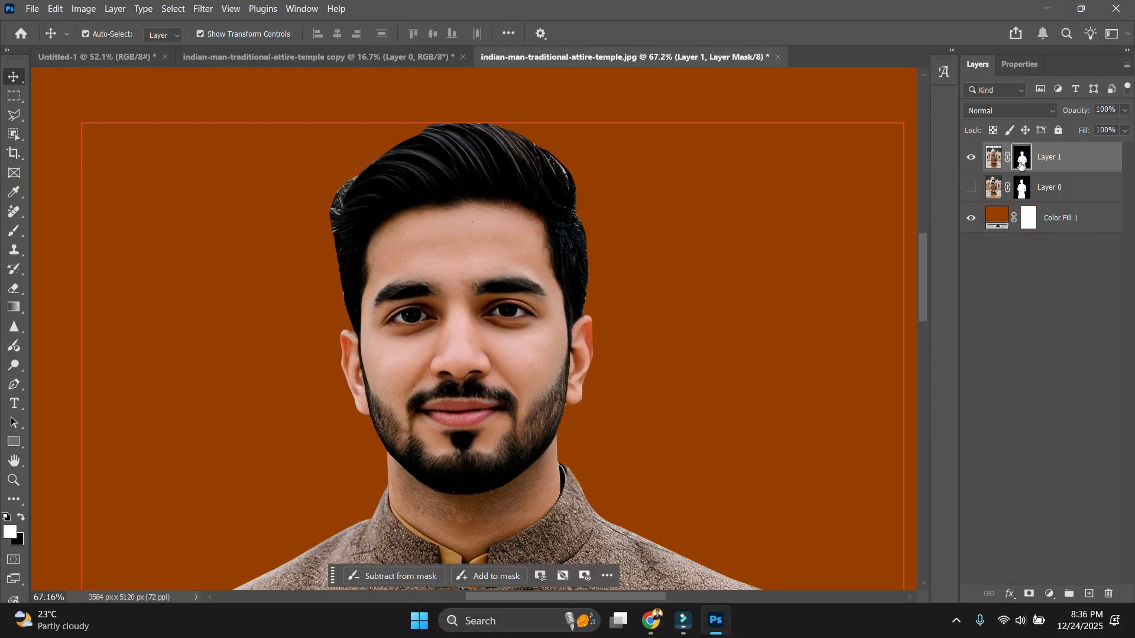
{"action": "left_click", "coordinate": [407, 62]}
Close the orange-background document without saving its changes.
{"action": "left_click", "coordinate": [614, 52]}
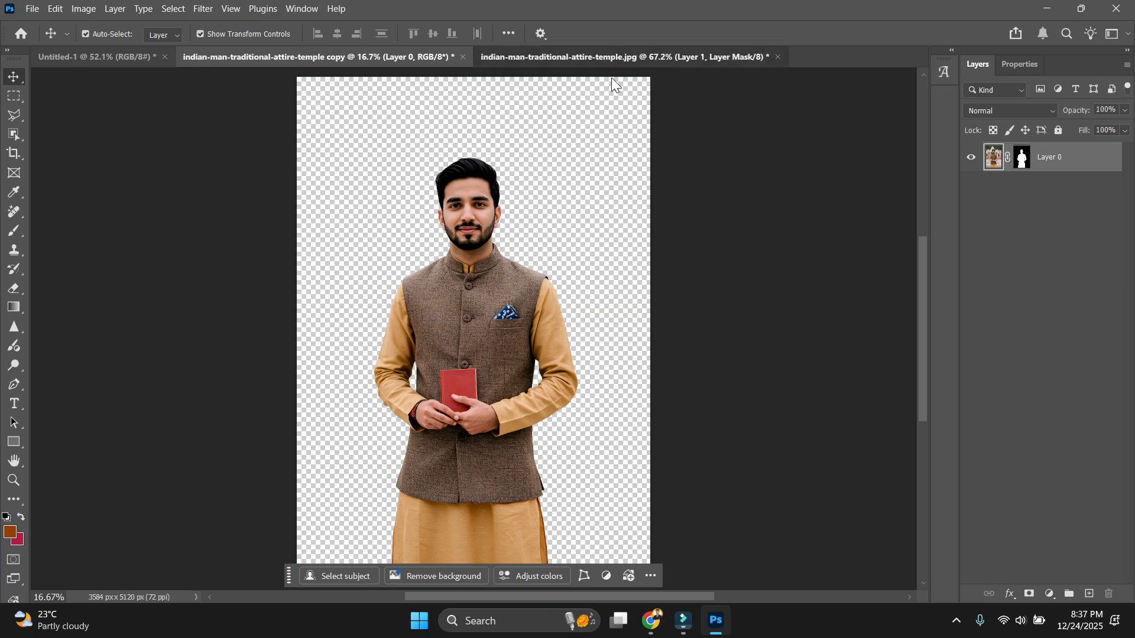
{"action": "key", "text": "ctrl+w"}
{"action": "left_click", "coordinate": [579, 249]}
{"action": "scroll", "coordinate": [438, 160], "scroll_direction": "up", "scroll_amount": 10}
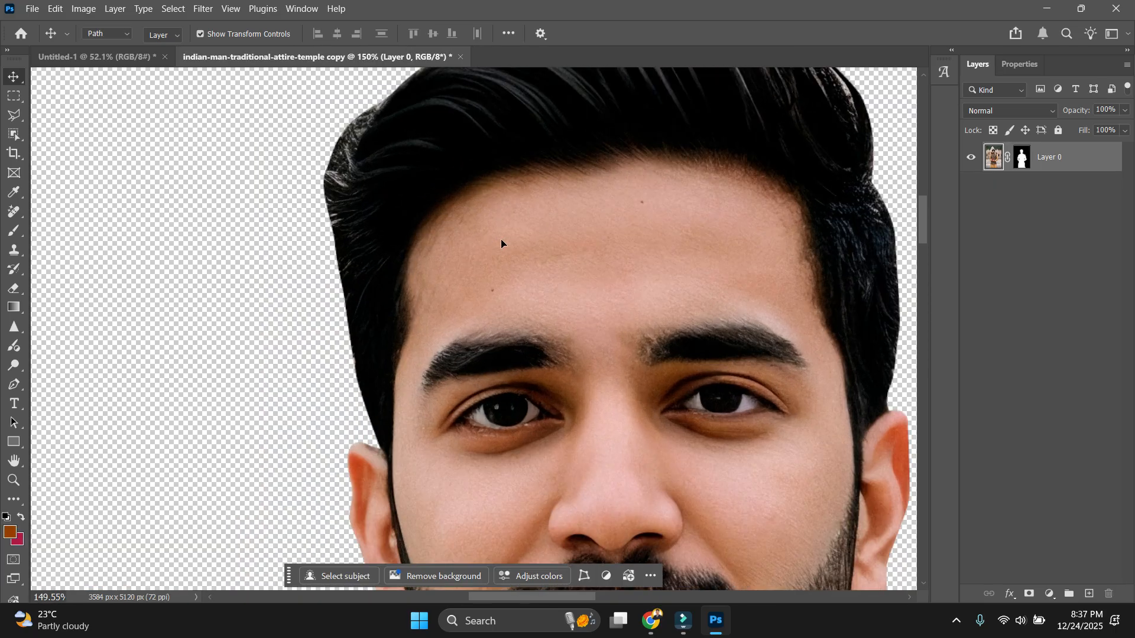
Trace the stray hair wisps on the left of the head with the Pen and mask them out.
{"action": "key", "text": "p"}
{"action": "left_click_drag", "start_coordinate": [434, 182], "coordinate": [434, 249]}
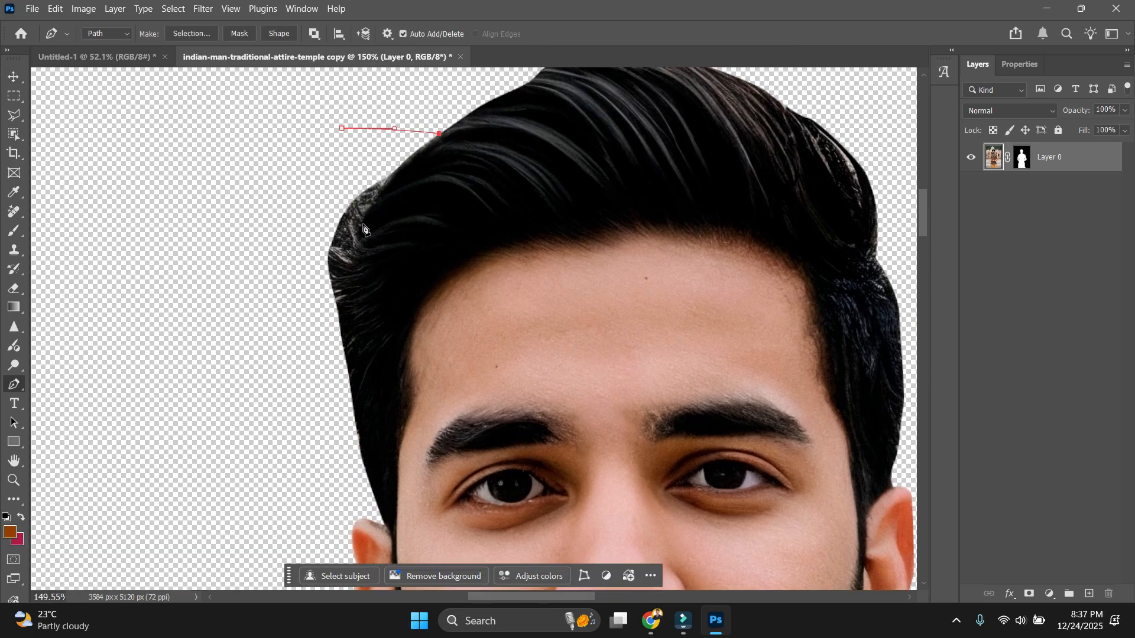
{"action": "key", "text": "ctrl+Return"}
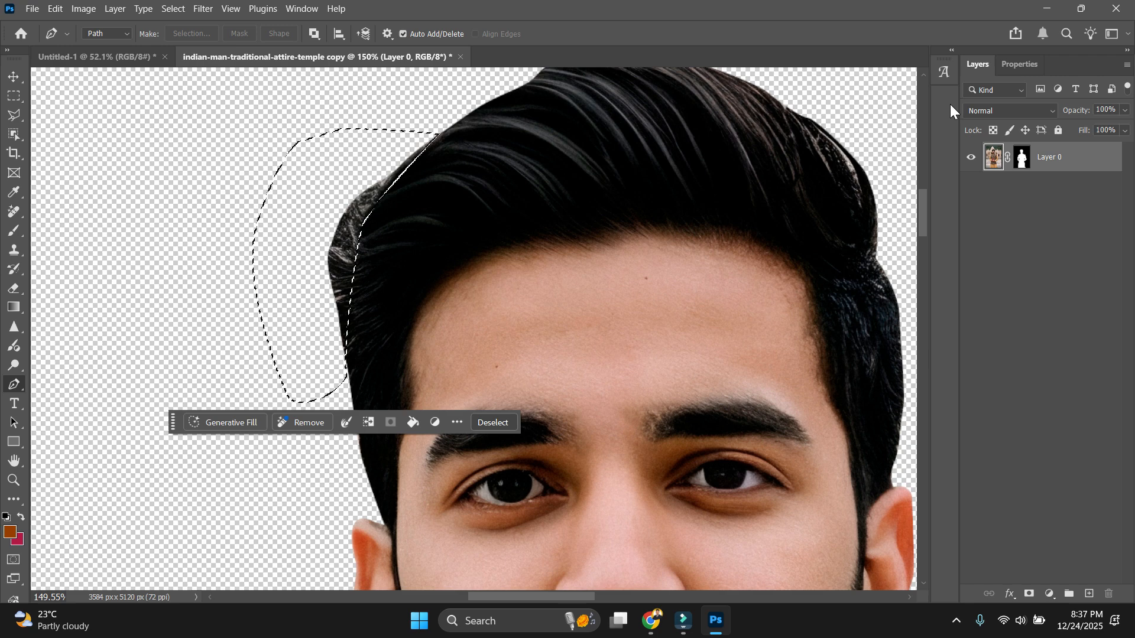
{"action": "left_click", "coordinate": [1022, 156]}
{"action": "key", "text": "ctrl+d"}
{"action": "scroll", "coordinate": [483, 281], "scroll_direction": "down", "scroll_amount": 5}
{"action": "scroll", "coordinate": [495, 208], "scroll_direction": "up", "scroll_amount": 3}
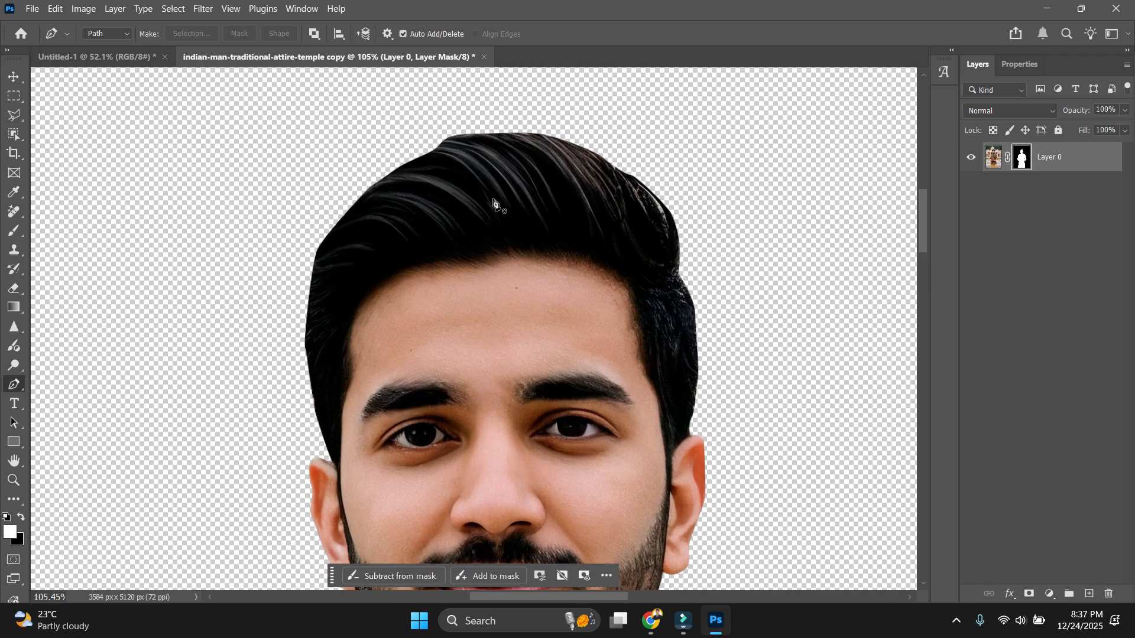
{"action": "scroll", "coordinate": [461, 139], "scroll_direction": "down", "scroll_amount": 1}
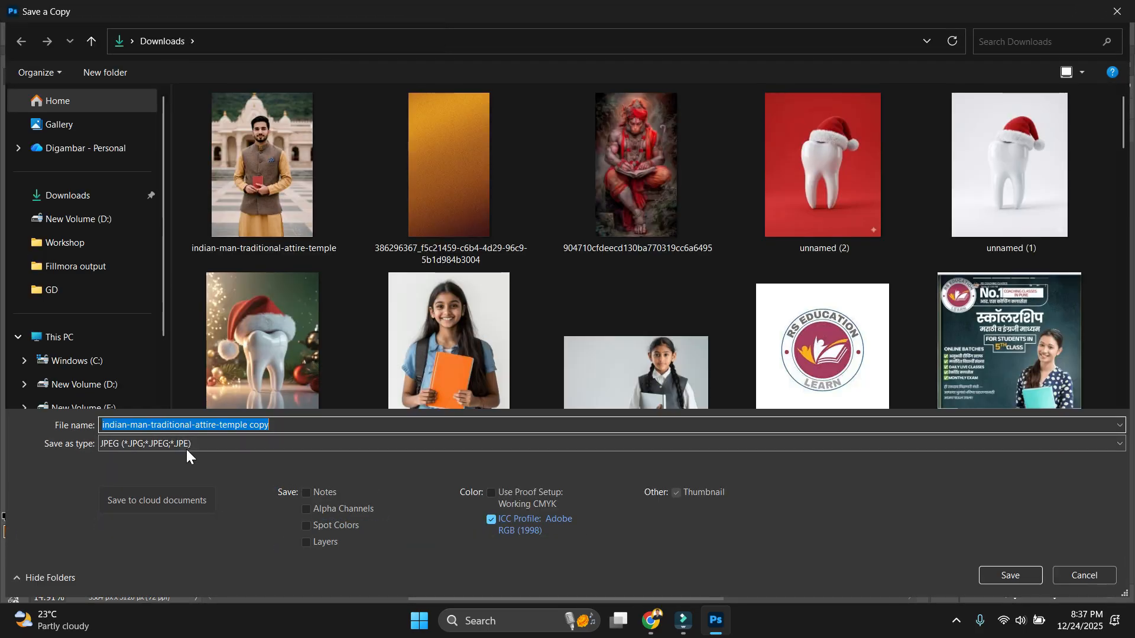
Set the Save a Copy file type to PNG.
{"action": "left_click", "coordinate": [187, 444]}
{"action": "left_click", "coordinate": [183, 369]}
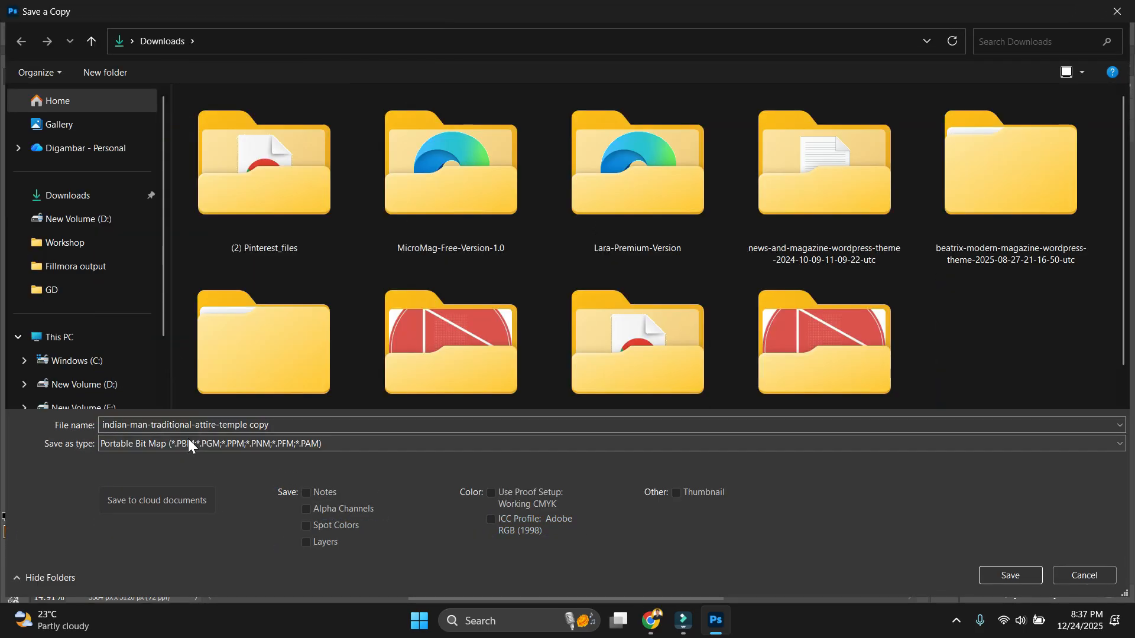
{"action": "left_click", "coordinate": [188, 445]}
{"action": "left_click", "coordinate": [178, 362]}
{"action": "left_click", "coordinate": [183, 441]}
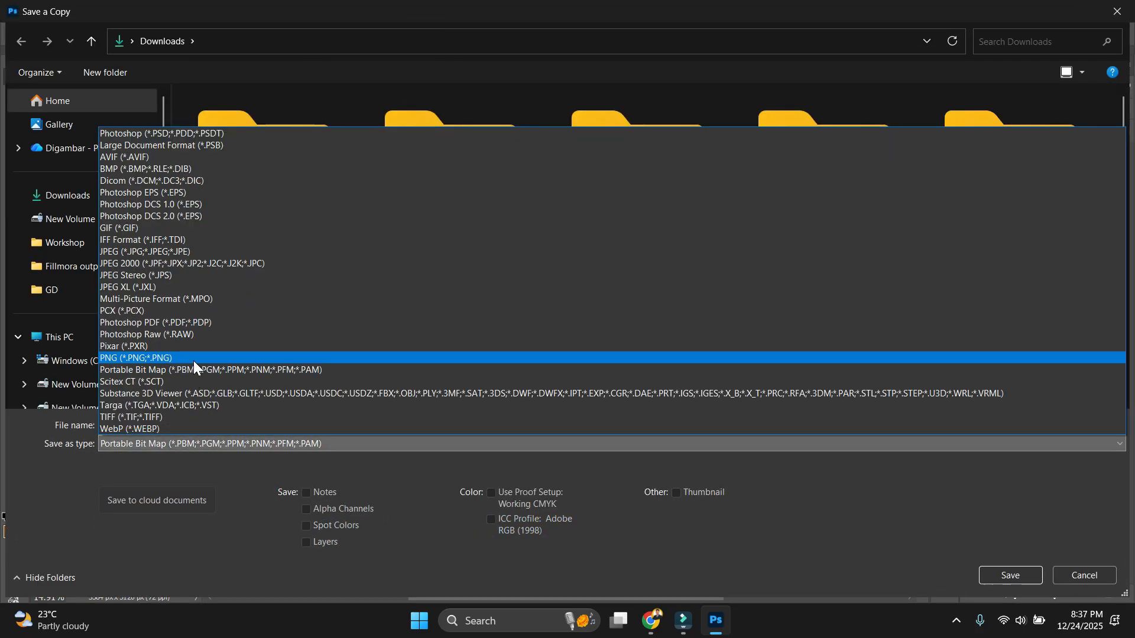
{"action": "left_click", "coordinate": [187, 350]}
{"action": "left_click", "coordinate": [180, 442]}
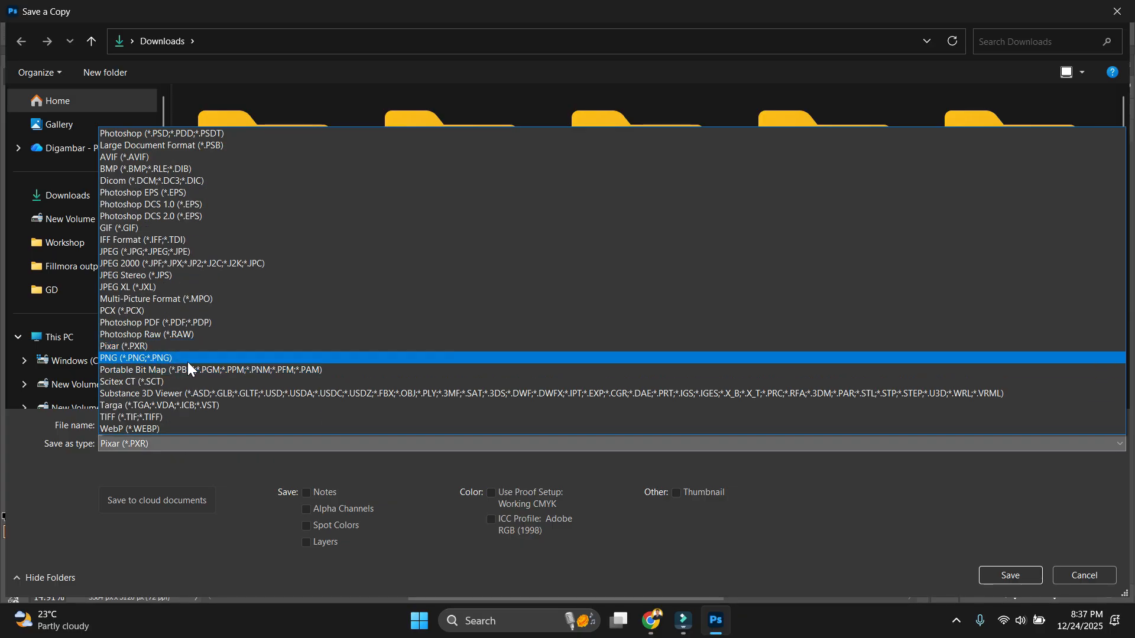
{"action": "left_click", "coordinate": [187, 360]}
{"action": "scroll", "coordinate": [116, 362], "scroll_direction": "down", "scroll_amount": 1}
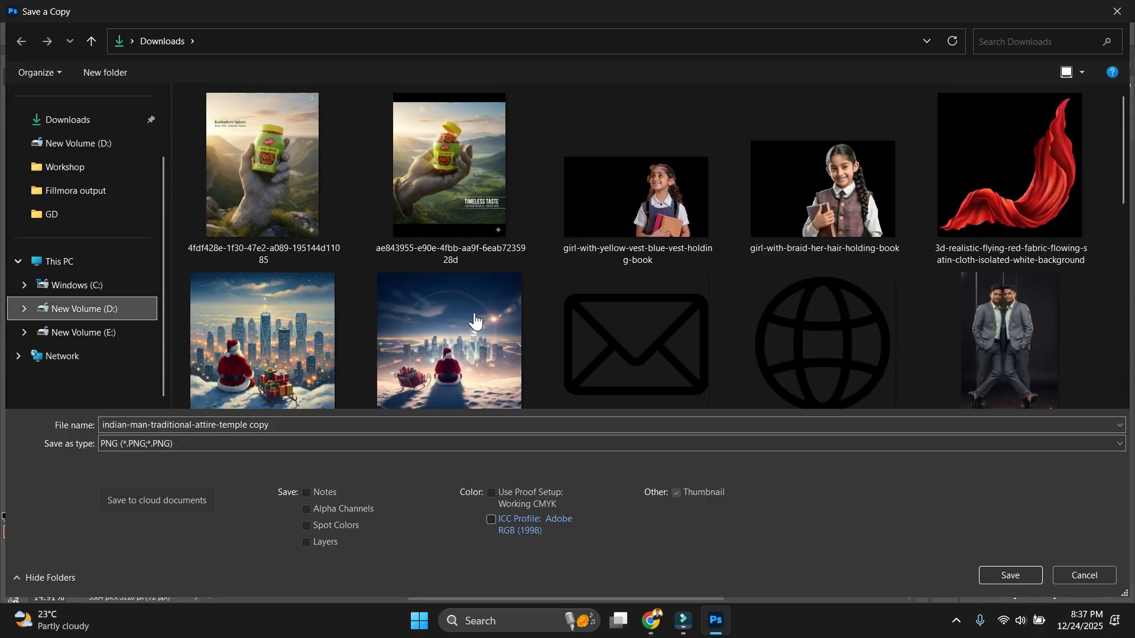
Create a Stuff folder in D:\Classwork and save the PNG there under the man's name.
{"action": "left_click", "coordinate": [629, 270]}
{"action": "double_click", "coordinate": [321, 131]}
{"action": "key", "text": "ctrl"}
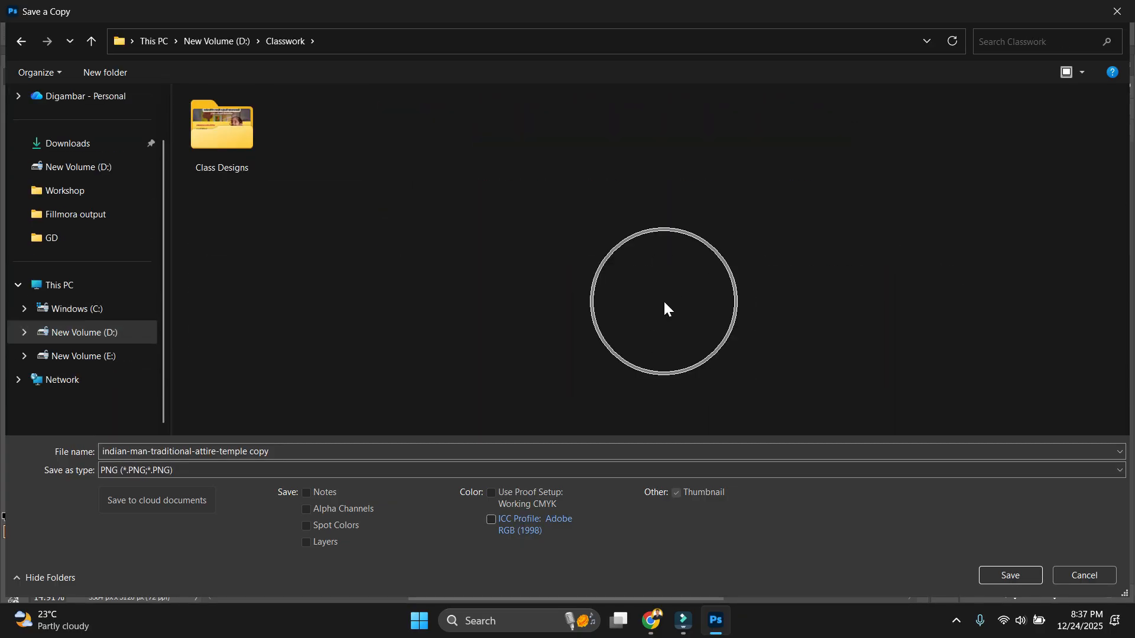
{"action": "key", "text": "ctrl+shift+n"}
{"action": "key", "text": "Return"}
{"action": "key", "text": "Return"}
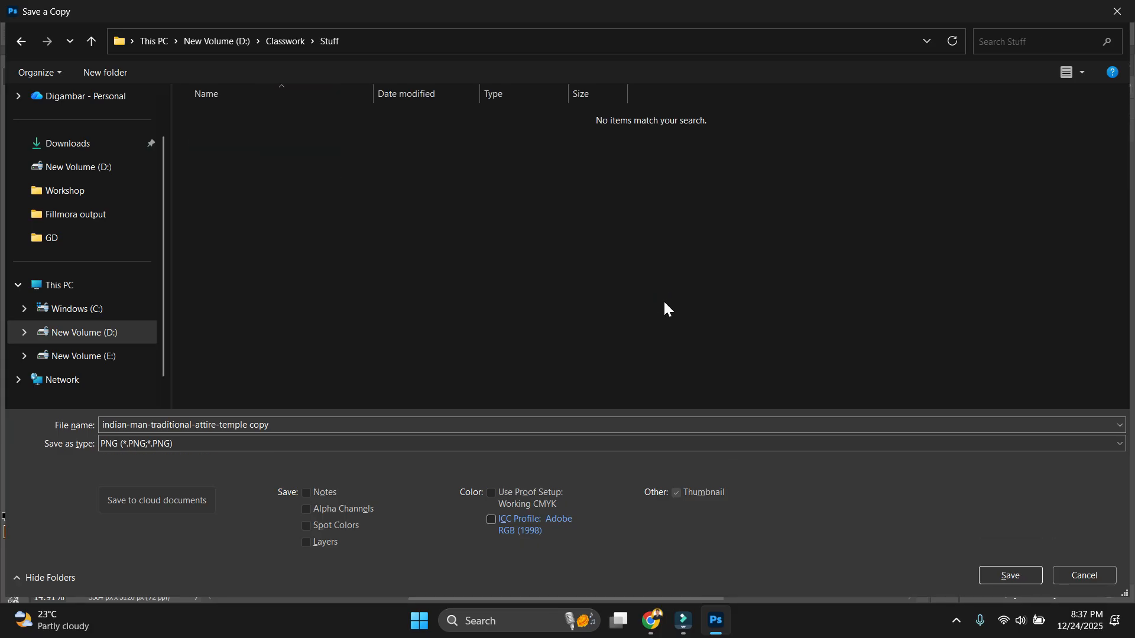
{"action": "left_click", "coordinate": [427, 426]}
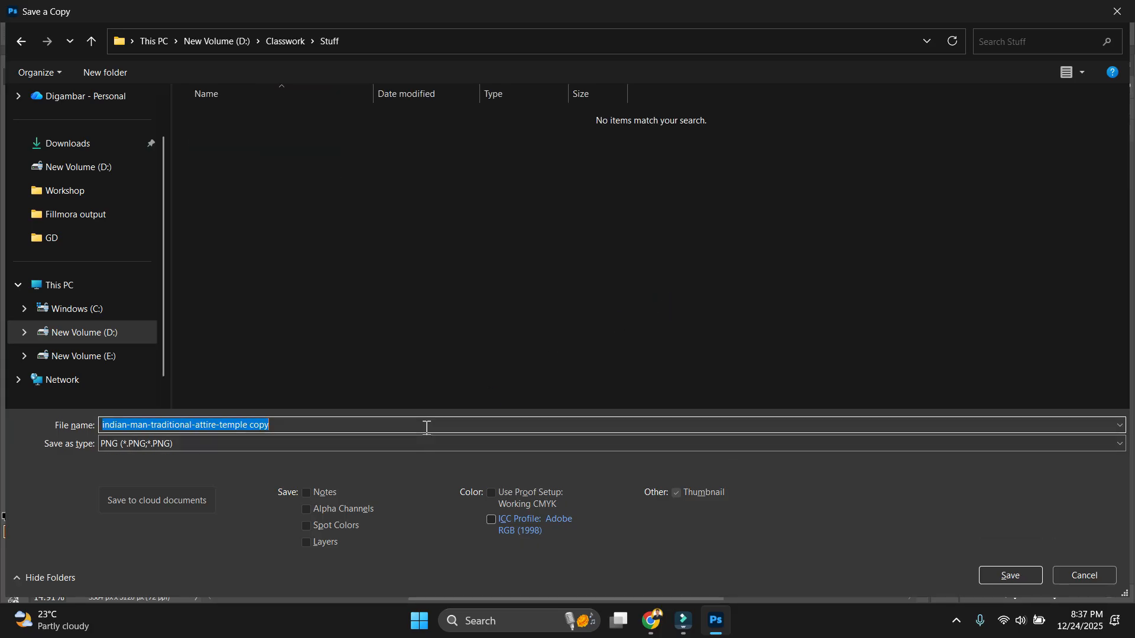
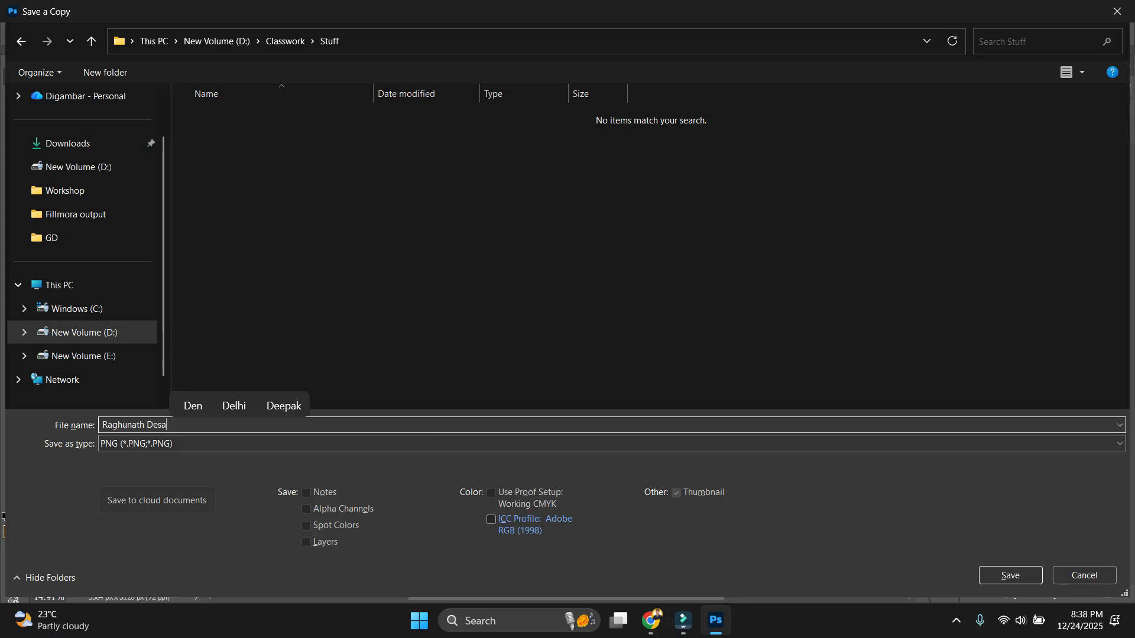
{"action": "key", "text": "Return"}
{"action": "left_click", "coordinate": [626, 180]}
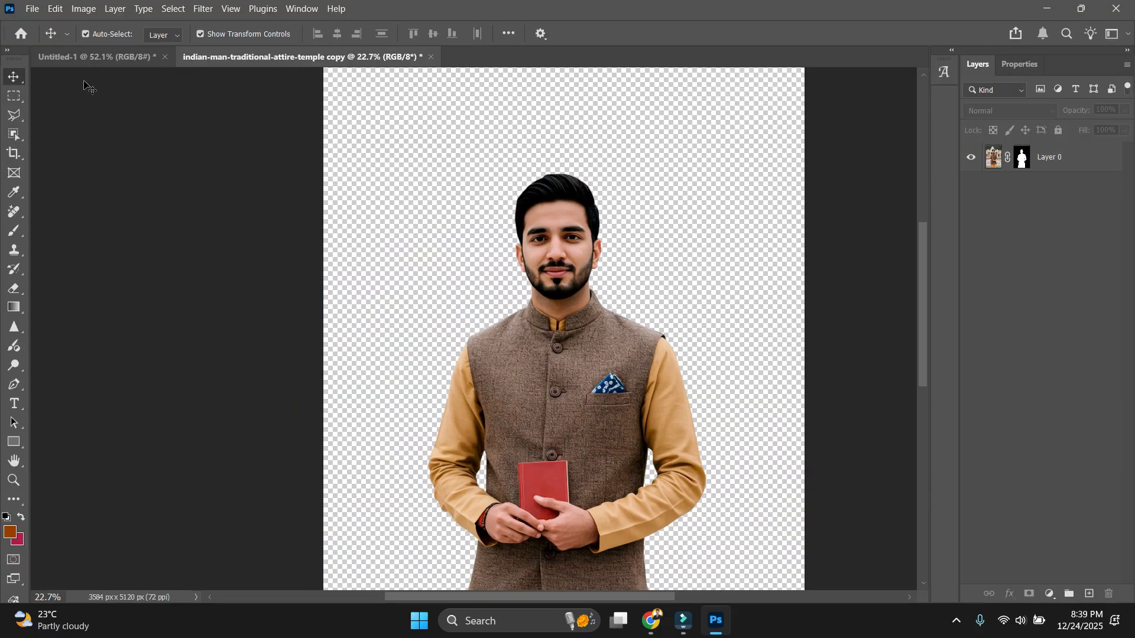
Drag the cut-out man into the Untitled-1 banner and convert his layer to a smart object.
{"action": "left_click", "coordinate": [95, 57]}
{"action": "left_click", "coordinate": [313, 61]}
{"action": "left_click_drag", "start_coordinate": [208, 207], "coordinate": [549, 376]}
{"action": "right_click", "coordinate": [1074, 159]}
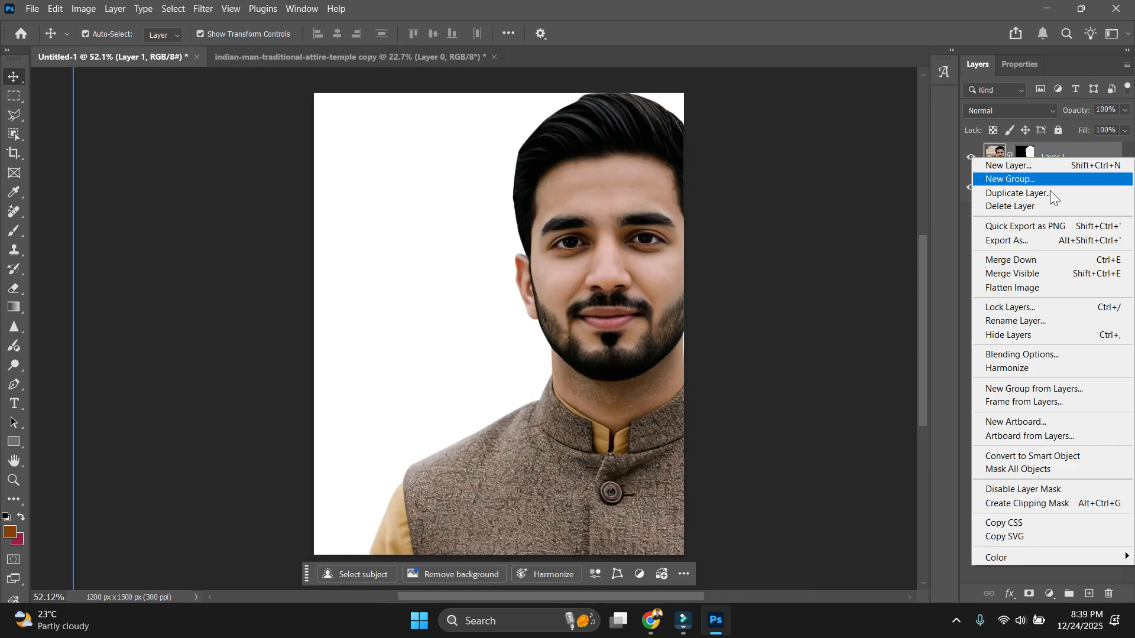
{"action": "left_click", "coordinate": [1034, 460]}
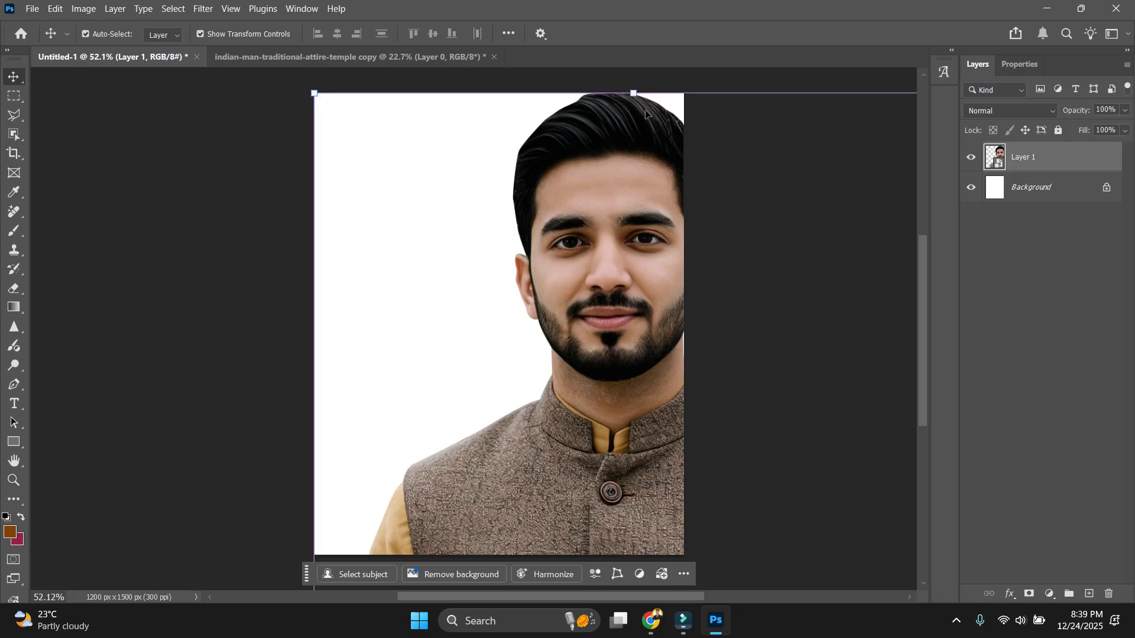
Scale the man down to about 24%, centre him, and marquee his lower body.
{"action": "left_click_drag", "start_coordinate": [633, 93], "coordinate": [513, 436]}
{"action": "key", "text": "Return"}
{"action": "left_click_drag", "start_coordinate": [473, 503], "coordinate": [502, 267]}
{"action": "left_click_drag", "start_coordinate": [512, 197], "coordinate": [536, 459]}
{"action": "left_click_drag", "start_coordinate": [514, 500], "coordinate": [583, 413]}
{"action": "scroll", "coordinate": [581, 466], "scroll_direction": "up", "scroll_amount": 2}
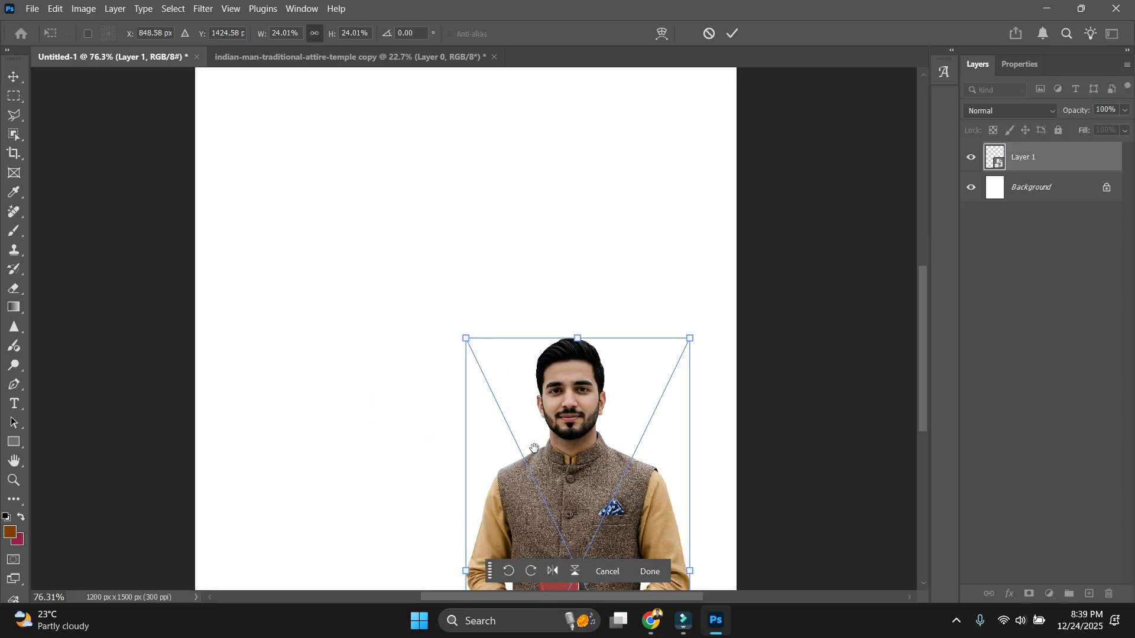
{"action": "key", "text": "Return"}
{"action": "left_click_drag", "start_coordinate": [591, 532], "coordinate": [516, 274]}
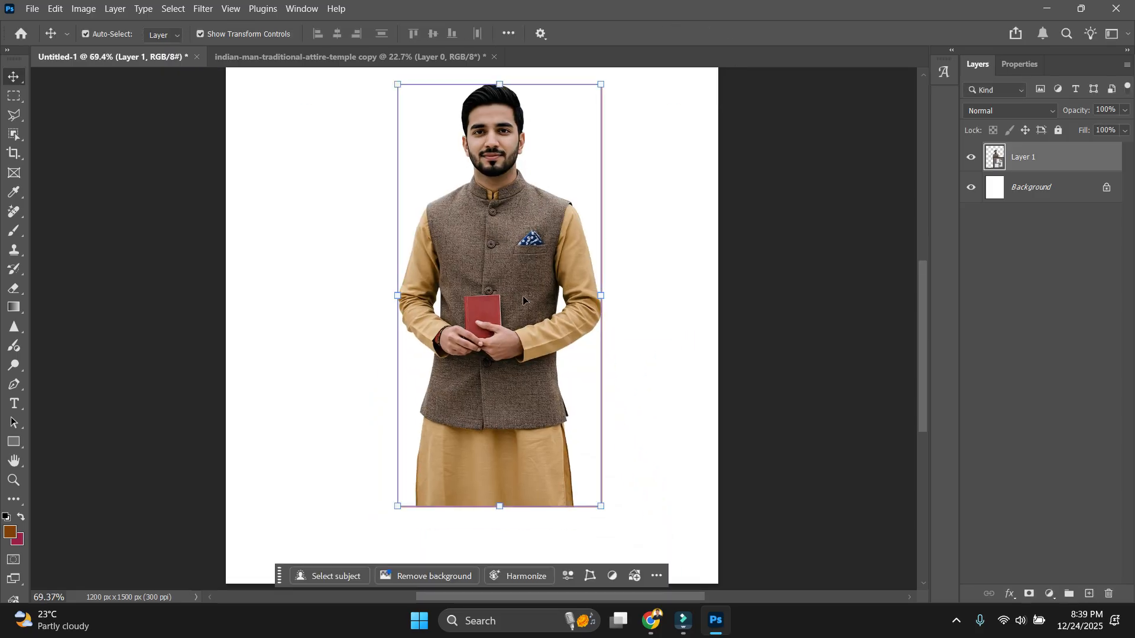
{"action": "key", "text": "m"}
{"action": "left_click_drag", "start_coordinate": [370, 290], "coordinate": [662, 532]}
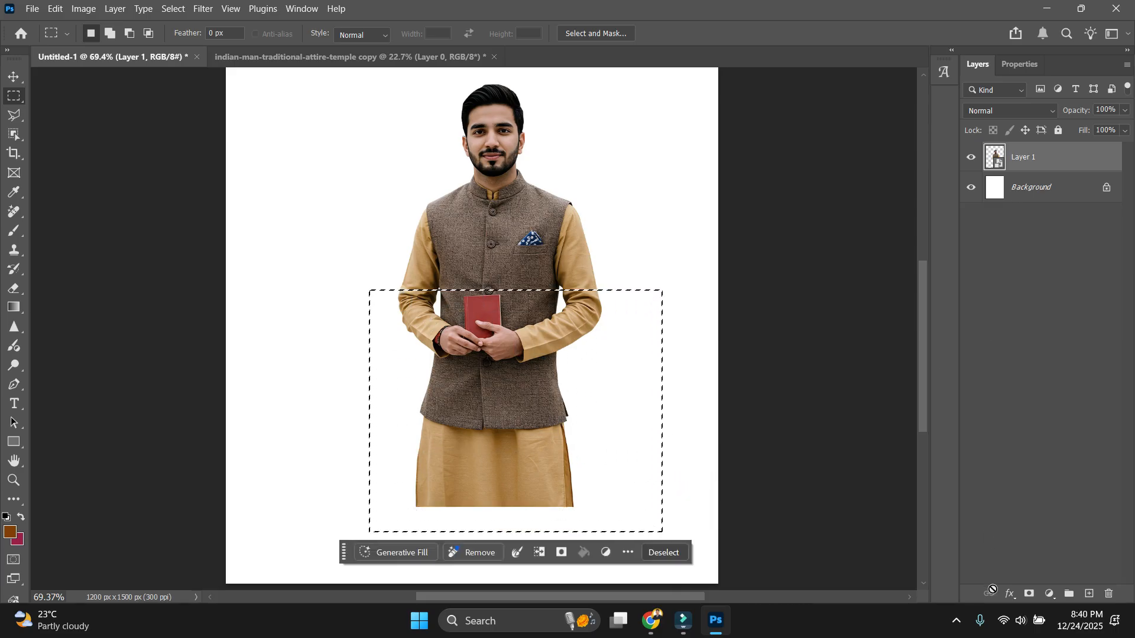
Try masking the man to the rectangle selection, then discard the mask.
{"action": "left_click", "coordinate": [1029, 595]}
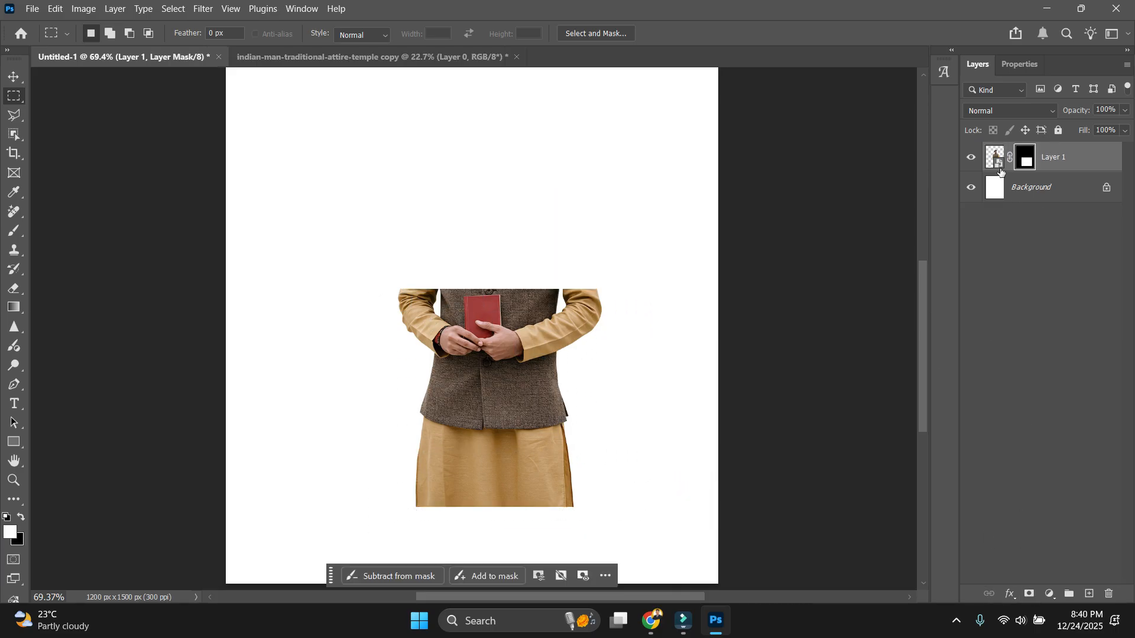
{"action": "key", "text": "ctrl+z"}
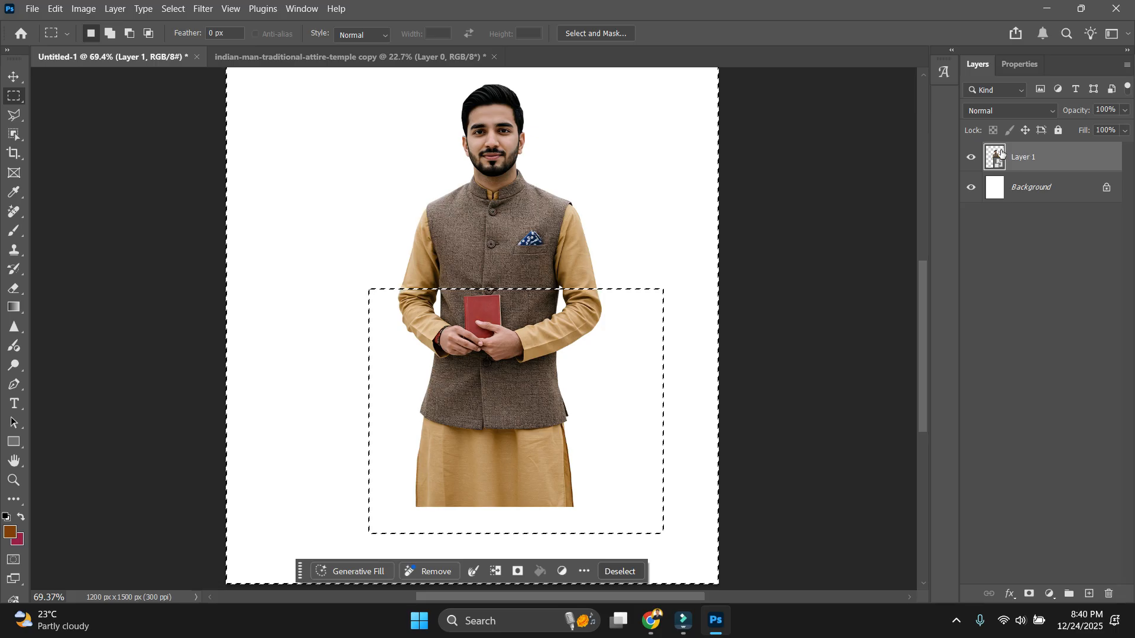
{"action": "left_click", "coordinate": [1029, 595]}
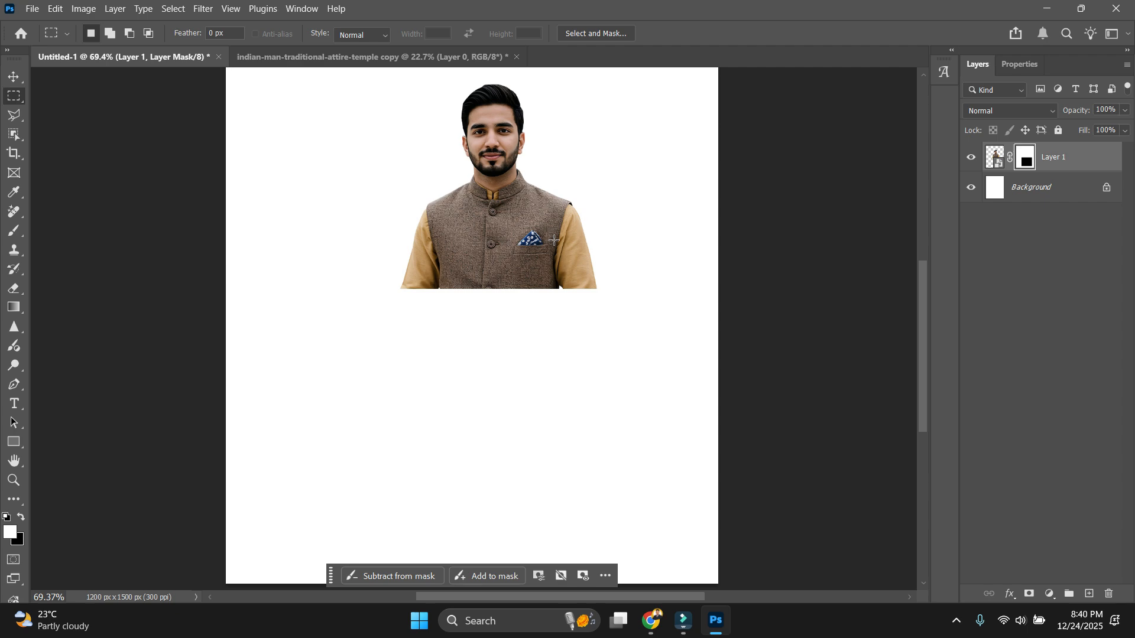
{"action": "key", "text": "v"}
{"action": "right_click", "coordinate": [1085, 165]}
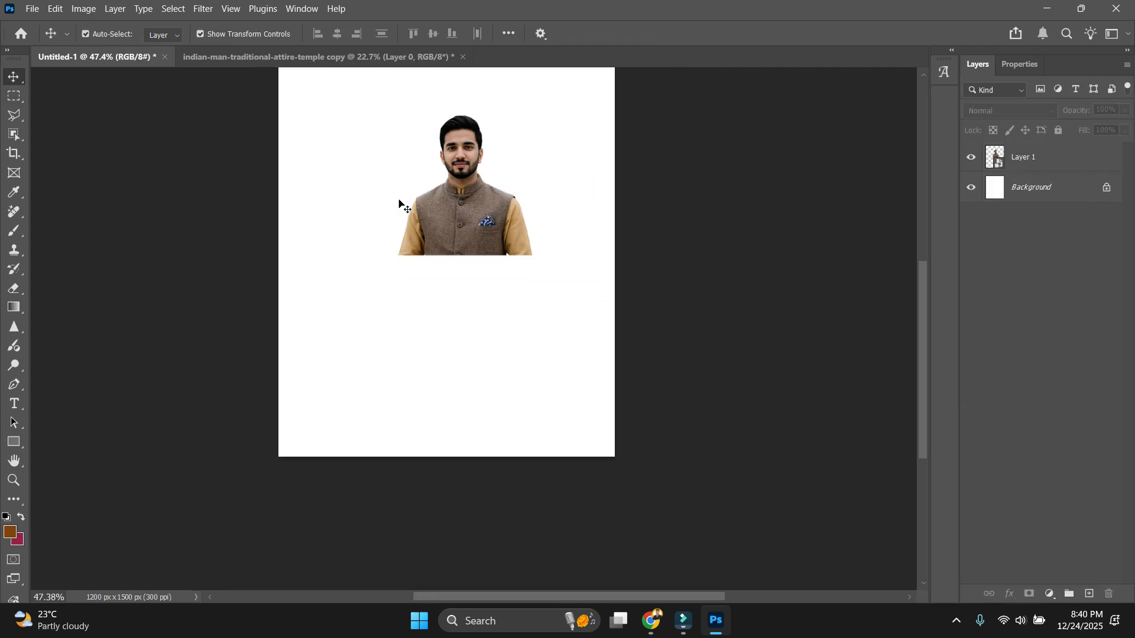
Move the man down toward the lower right, past the canvas bottom edge.
{"action": "left_click_drag", "start_coordinate": [398, 202], "coordinate": [533, 301]}
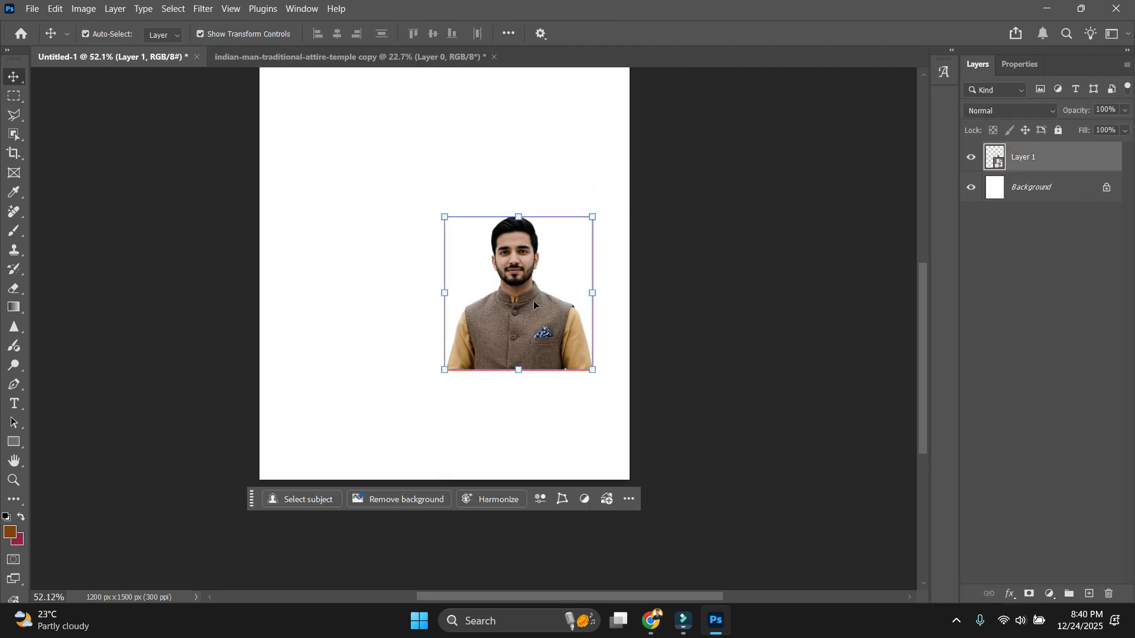
{"action": "key", "text": "ctrl+0"}
{"action": "key", "text": "ctrl+1"}
{"action": "left_click_drag", "start_coordinate": [649, 394], "coordinate": [606, 139]}
{"action": "left_click_drag", "start_coordinate": [595, 217], "coordinate": [621, 422]}
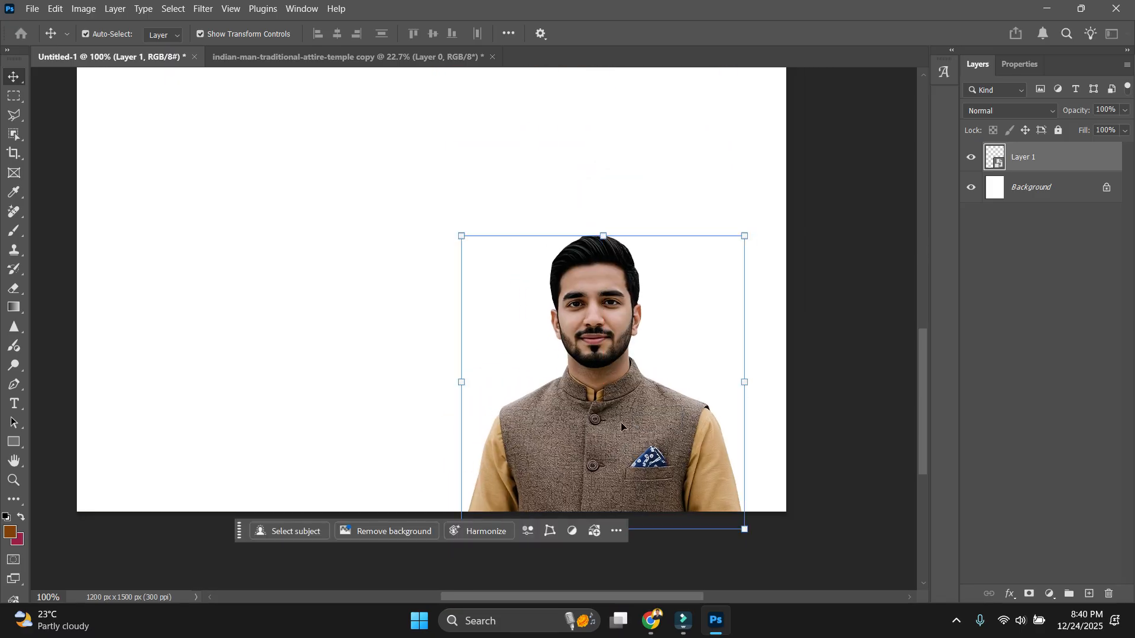
Flip the man horizontally and snap him to the bottom-right edge of the canvas.
{"action": "key", "text": "ctrl+t"}
{"action": "right_click", "coordinate": [723, 452]}
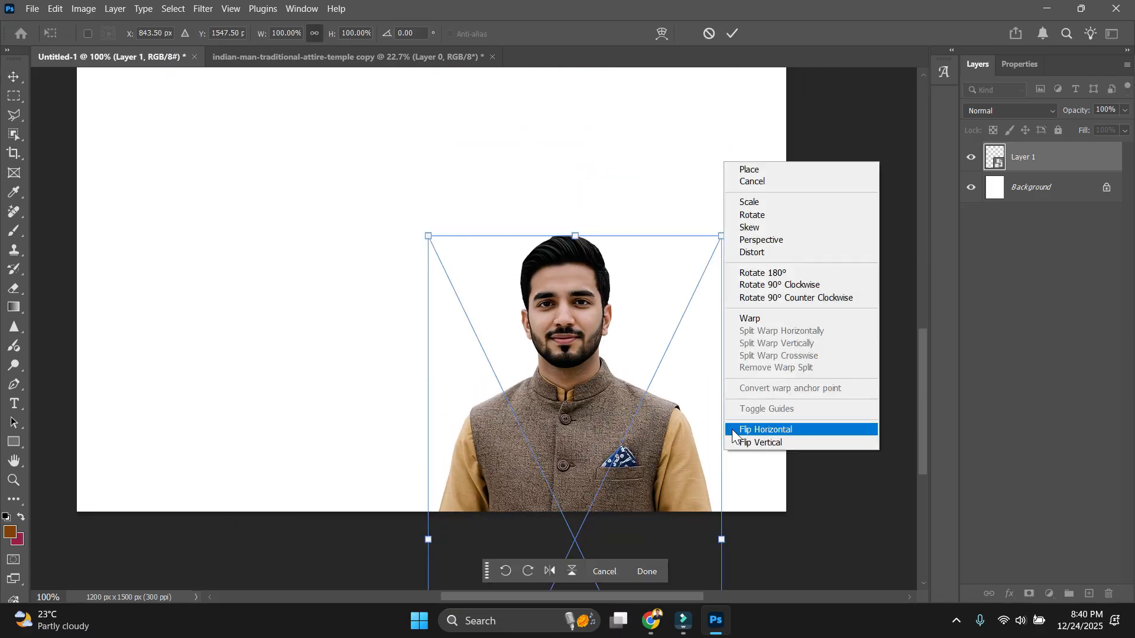
{"action": "left_click", "coordinate": [767, 430]}
{"action": "key", "text": "Return"}
{"action": "key", "text": "ctrl+minus"}
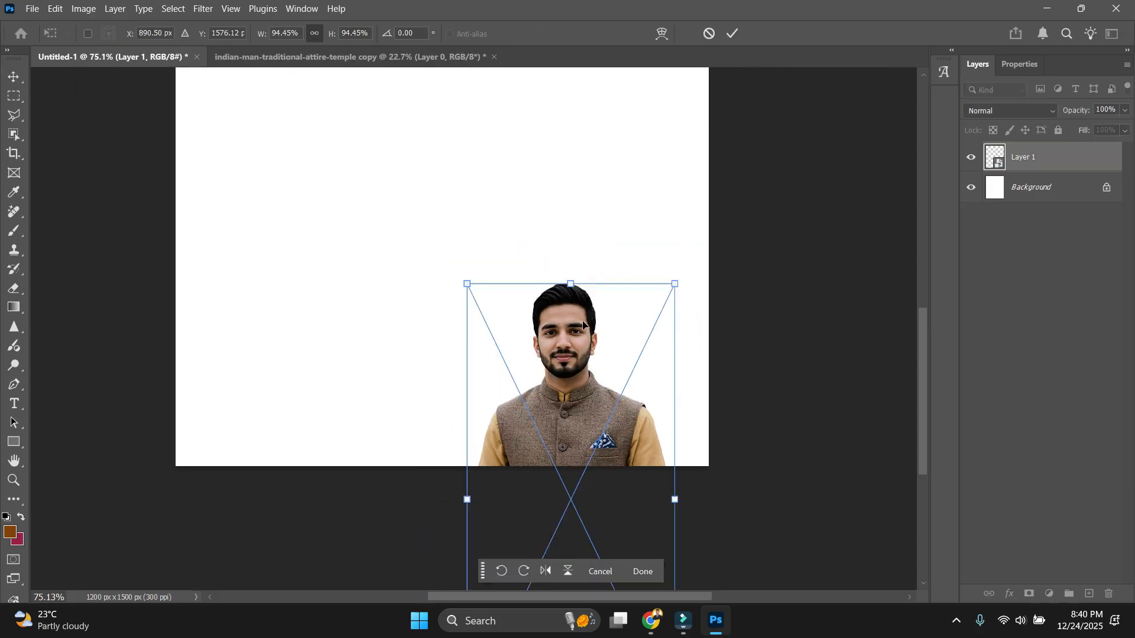
{"action": "key", "text": "Return"}
{"action": "left_click_drag", "start_coordinate": [579, 349], "coordinate": [592, 323]}
Add the man's name in orange Marathi text, Infinity 14, left of him and nudge it right.
{"action": "scroll", "coordinate": [422, 416], "scroll_direction": "down", "scroll_amount": 3}
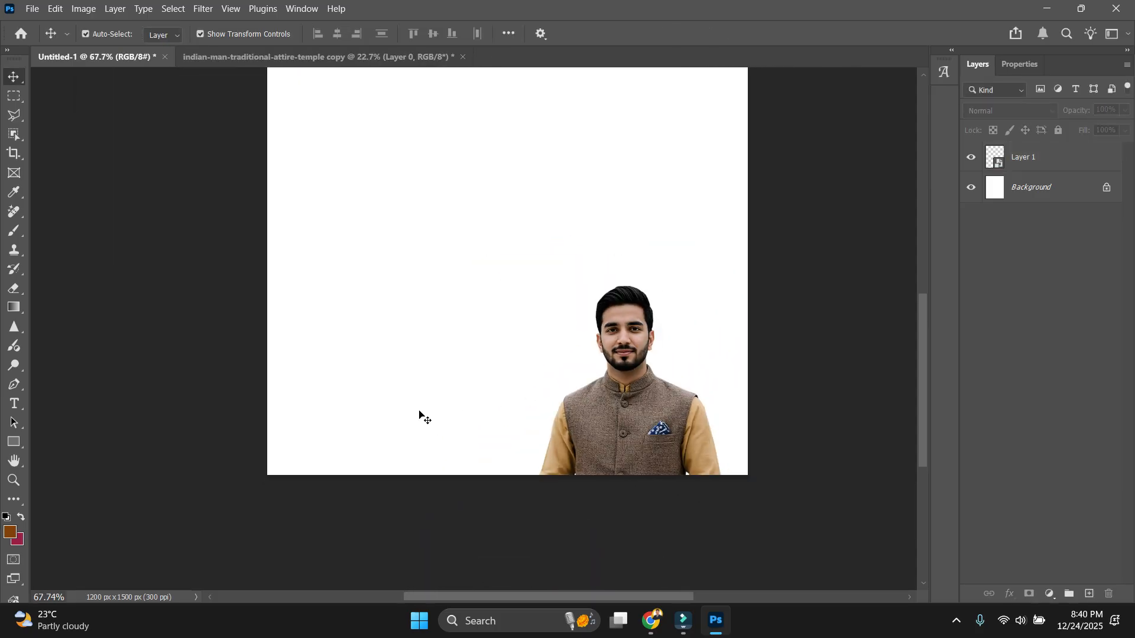
{"action": "key", "text": "t"}
{"action": "scroll", "coordinate": [459, 423], "scroll_direction": "up", "scroll_amount": 7}
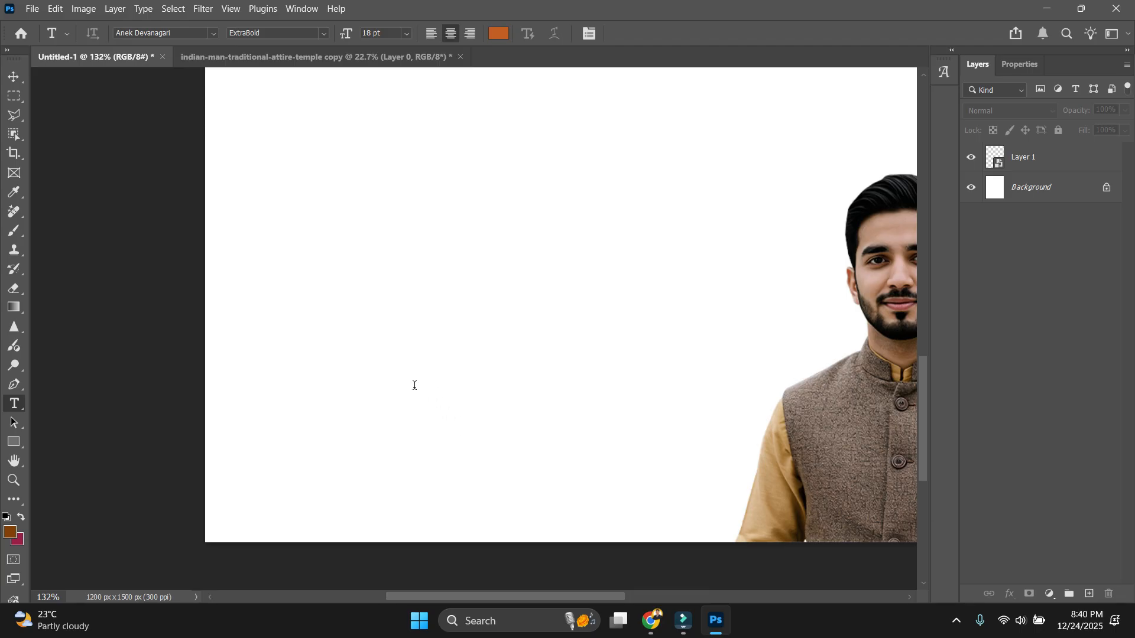
{"action": "left_click", "coordinate": [414, 385]}
{"action": "scroll", "coordinate": [415, 385], "scroll_direction": "down", "scroll_amount": 3}
{"action": "scroll", "coordinate": [429, 390], "scroll_direction": "up", "scroll_amount": 4}
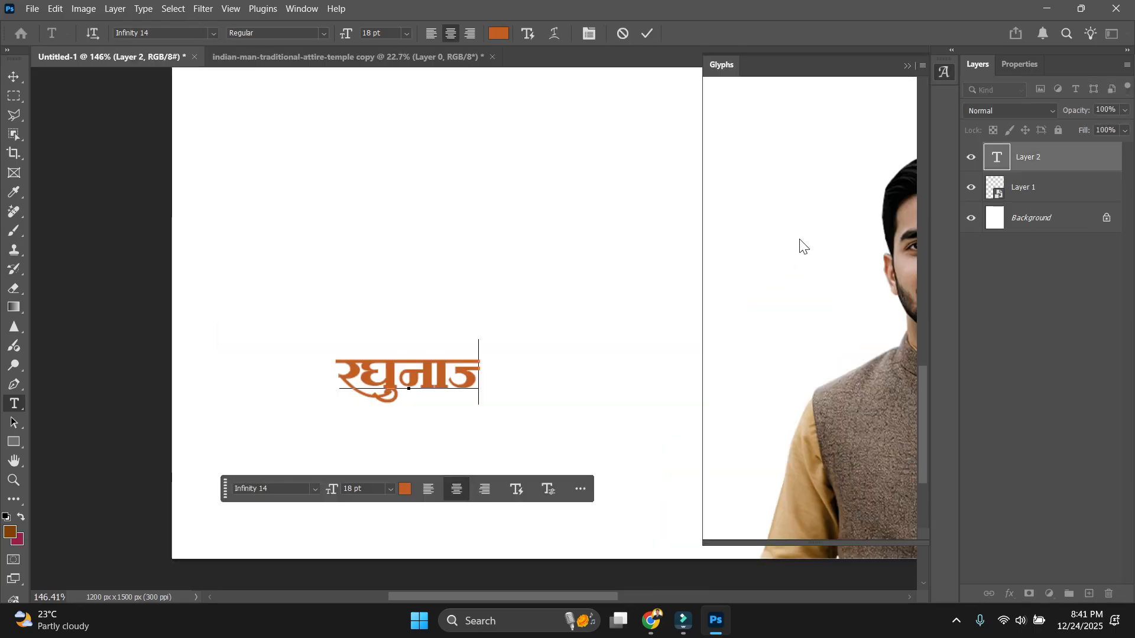
{"action": "key", "text": "ctrl+a"}
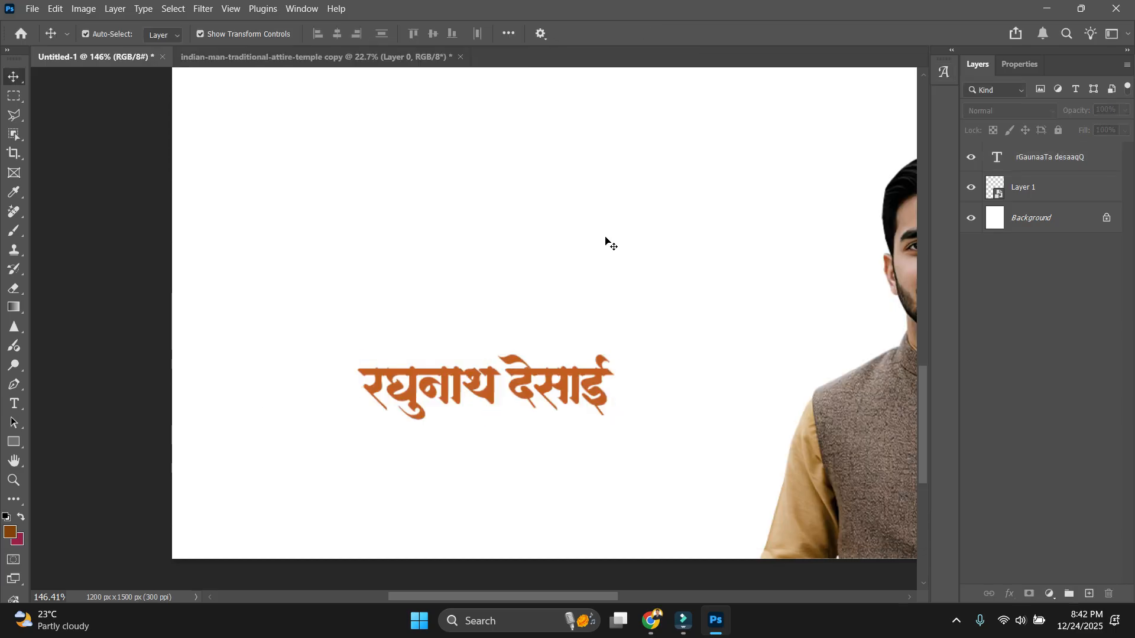
{"action": "left_click_drag", "start_coordinate": [537, 396], "coordinate": [552, 396]}
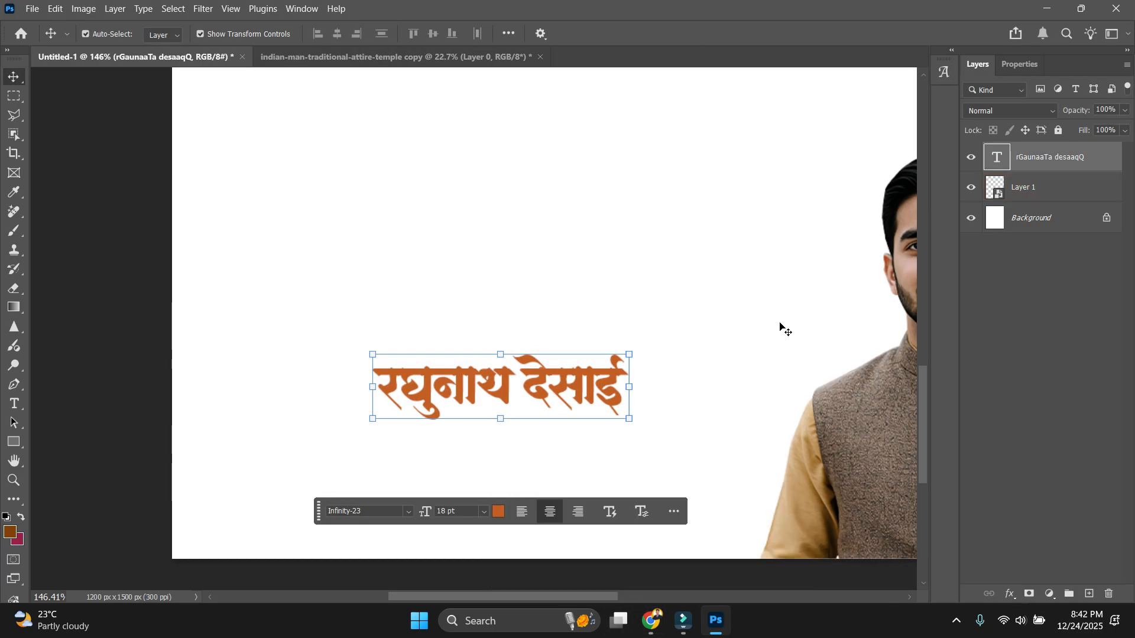
Open a graphic design profile on Instagram and scroll through its poster posts.
{"action": "left_click", "coordinate": [528, 498]}
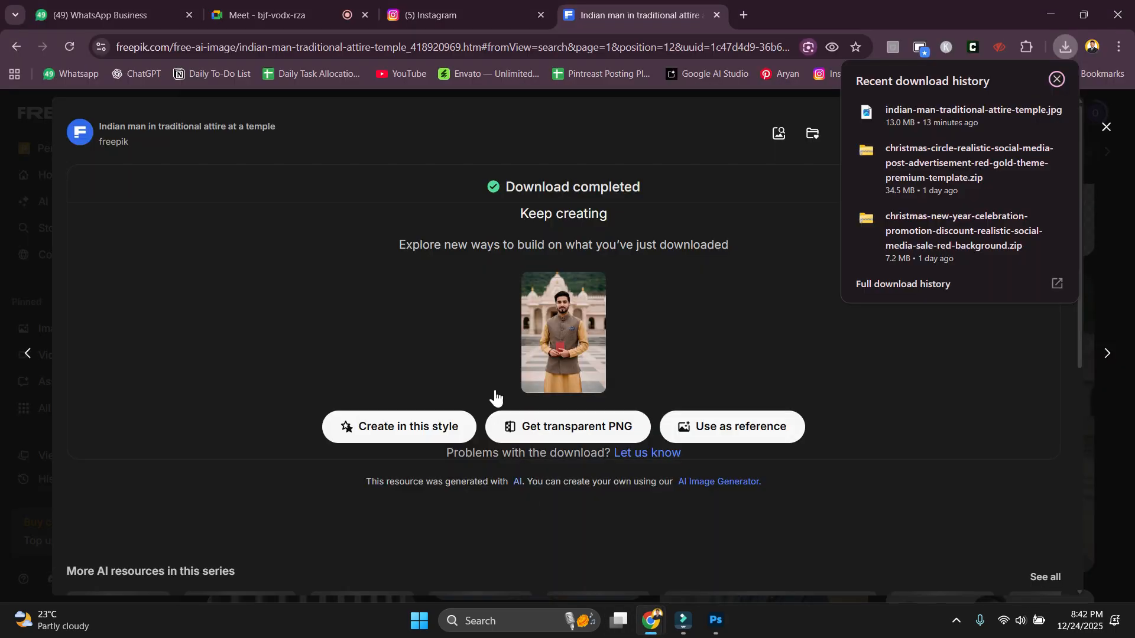
{"action": "left_click", "coordinate": [449, 14]}
{"action": "left_click", "coordinate": [59, 277]}
{"action": "left_click", "coordinate": [152, 269]}
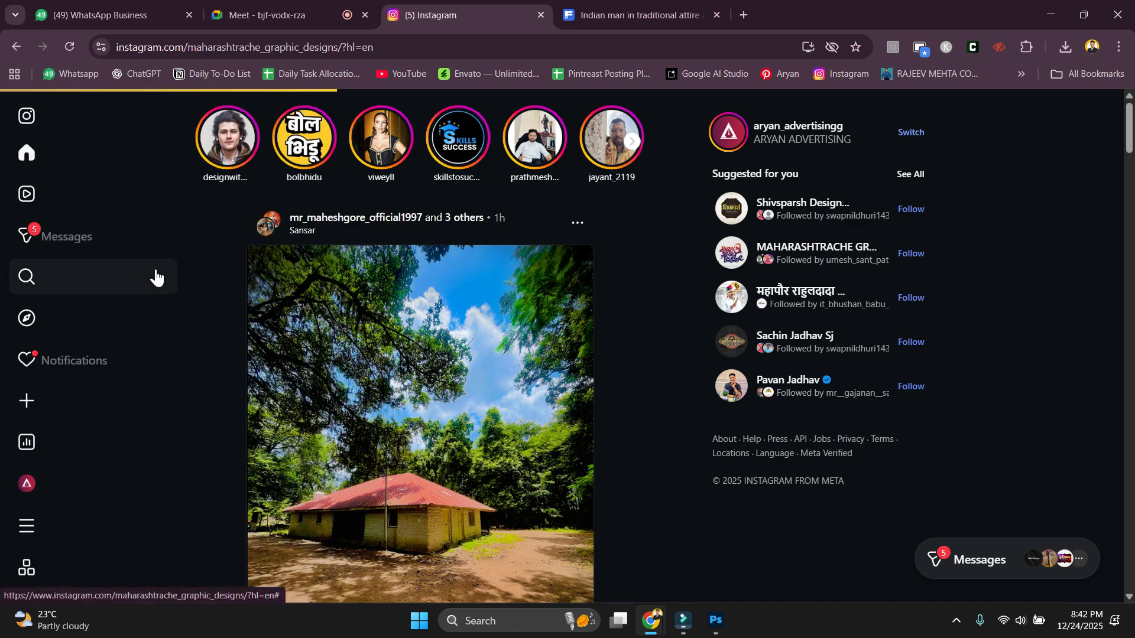
{"action": "scroll", "coordinate": [702, 506], "scroll_direction": "down", "scroll_amount": 15}
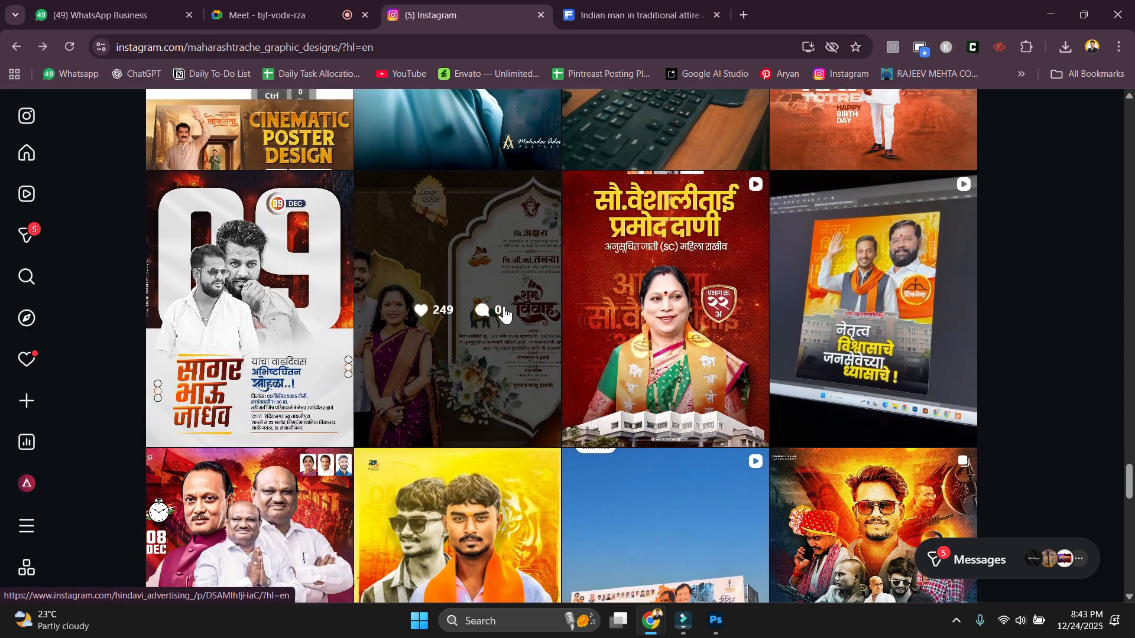
{"action": "scroll", "coordinate": [639, 378], "scroll_direction": "down", "scroll_amount": 1}
{"action": "left_click", "coordinate": [677, 328]}
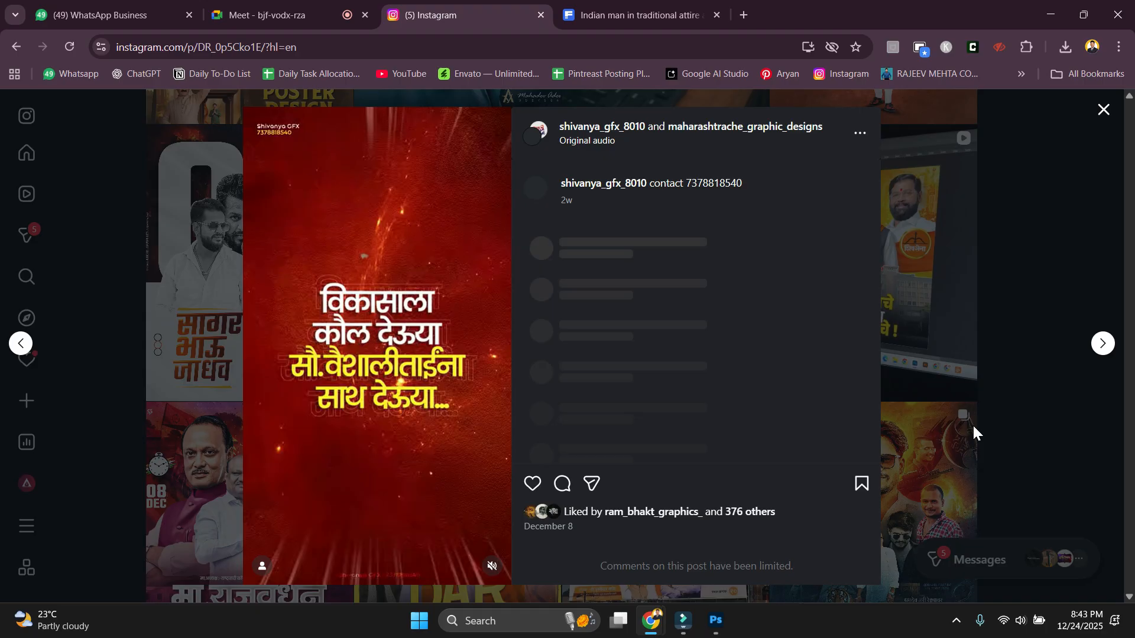
{"action": "left_click", "coordinate": [1045, 430]}
{"action": "scroll", "coordinate": [703, 421], "scroll_direction": "down", "scroll_amount": 2}
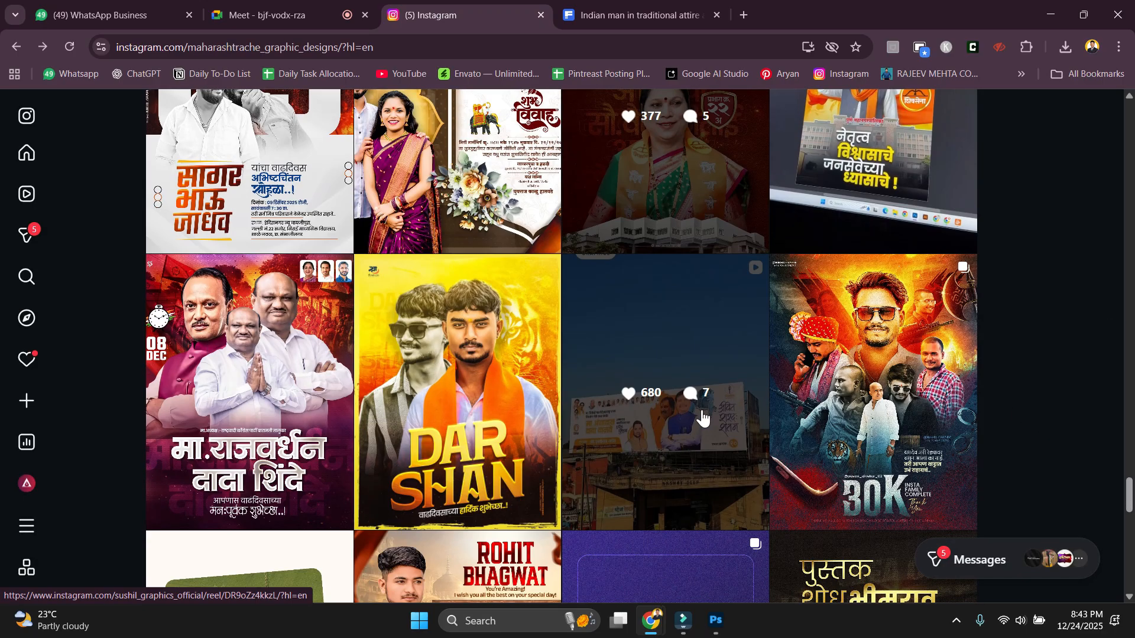
{"action": "scroll", "coordinate": [843, 422], "scroll_direction": "down", "scroll_amount": 2}
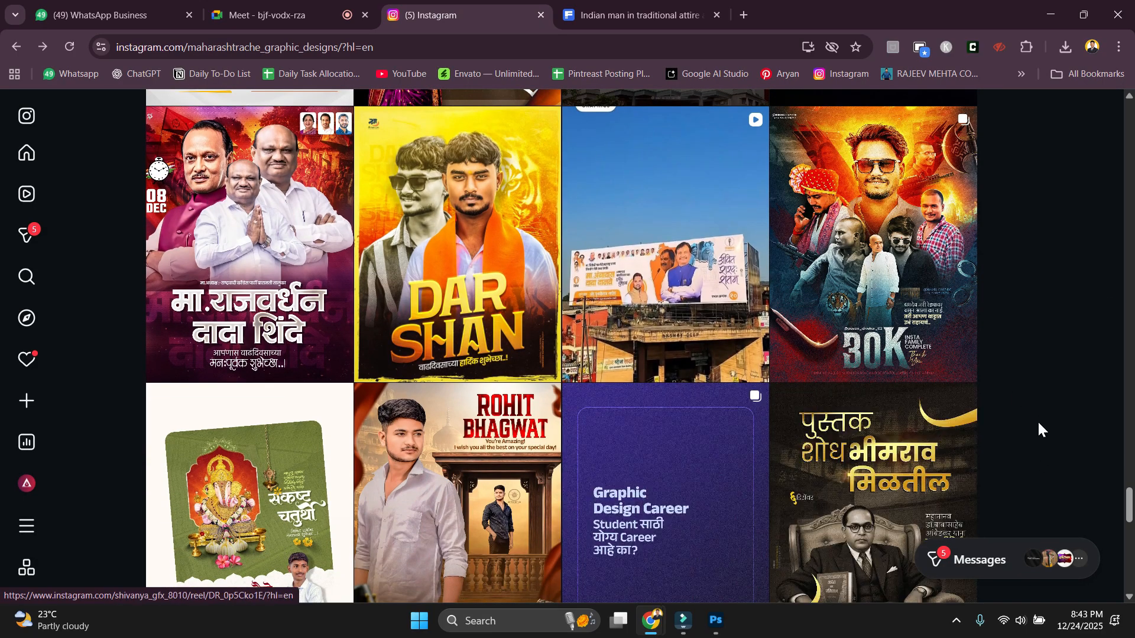
{"action": "scroll", "coordinate": [1014, 392], "scroll_direction": "down", "scroll_amount": 2}
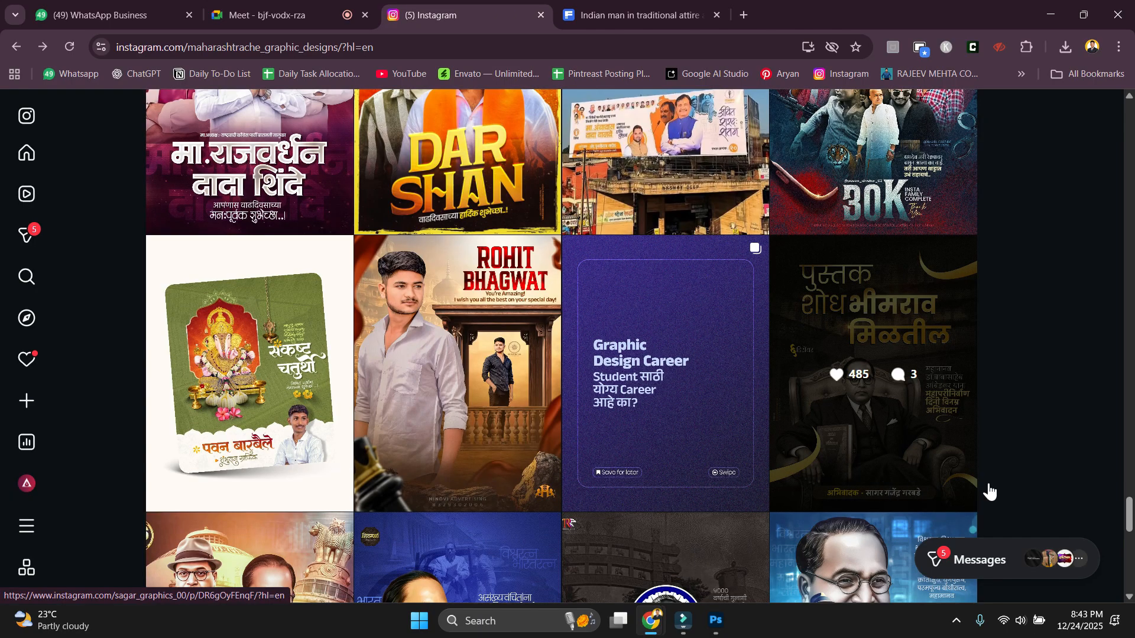
{"action": "scroll", "coordinate": [990, 491], "scroll_direction": "down", "scroll_amount": 2}
View the पुस्तक शोध भीमराव मिळतील and दीपस्तंभ golden bust posters for reference.
{"action": "left_click", "coordinate": [856, 355]}
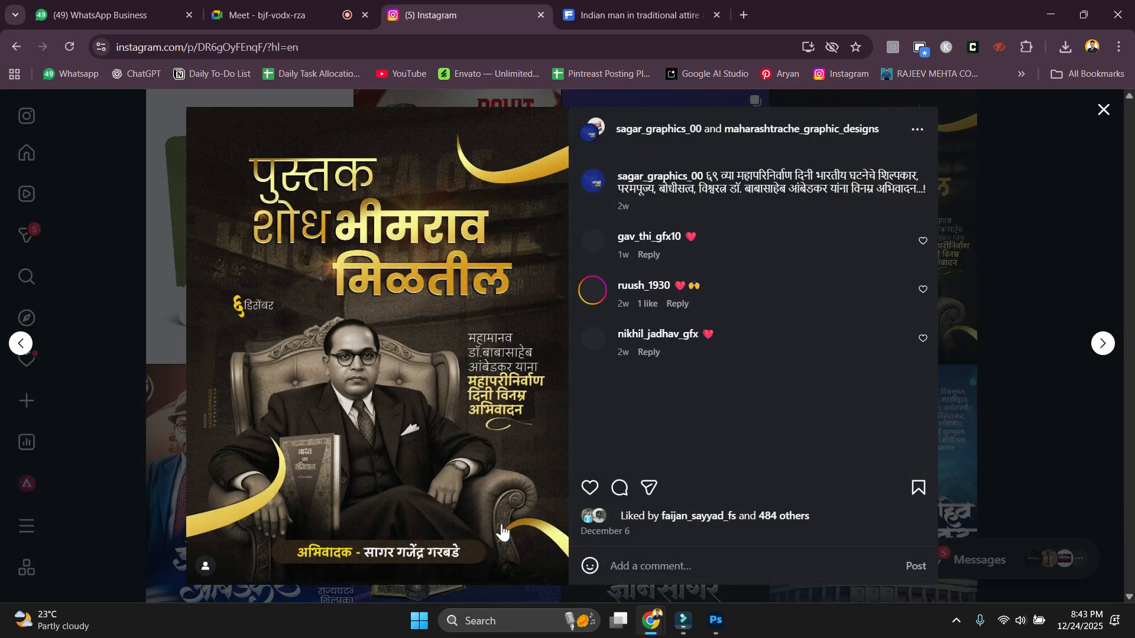
{"action": "left_click", "coordinate": [1065, 433]}
{"action": "scroll", "coordinate": [1084, 437], "scroll_direction": "down", "scroll_amount": 3}
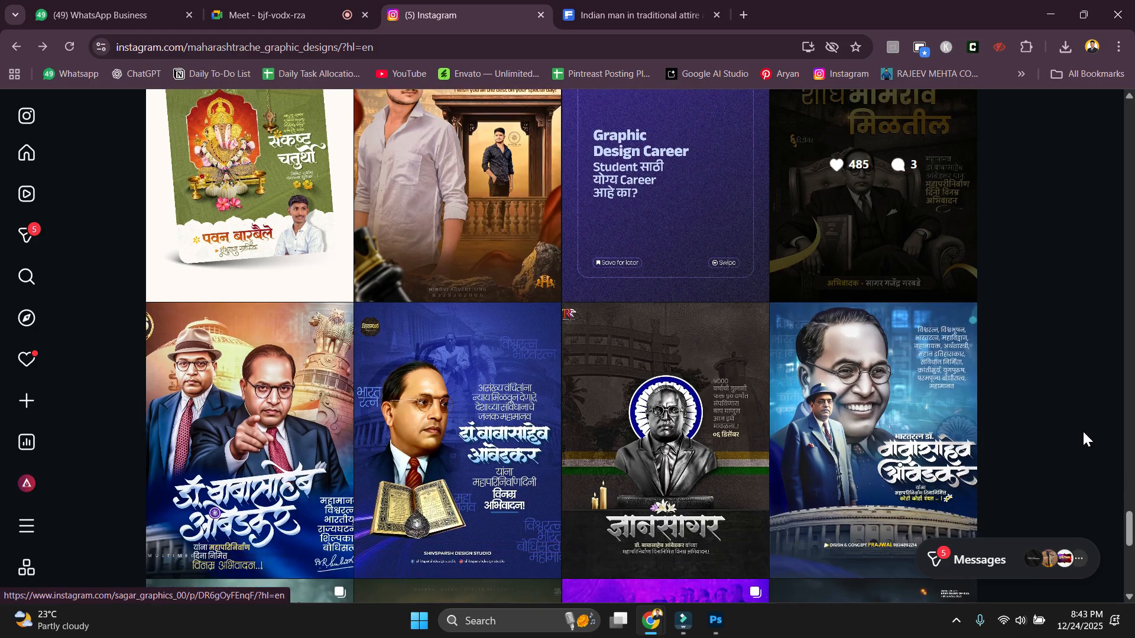
{"action": "scroll", "coordinate": [1081, 434], "scroll_direction": "down", "scroll_amount": 4}
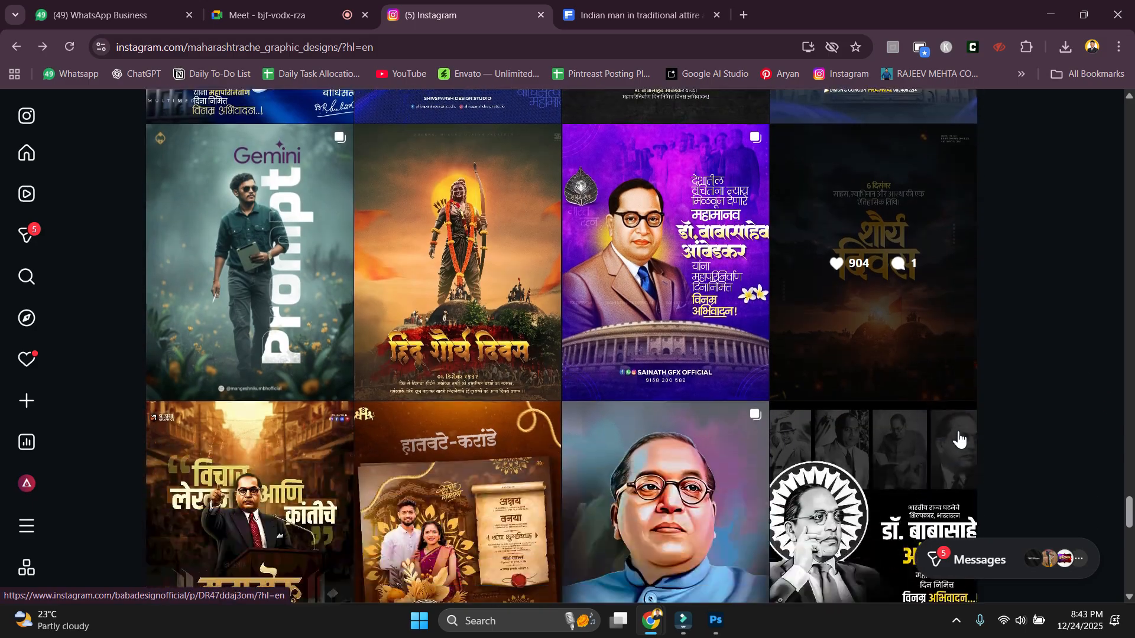
{"action": "scroll", "coordinate": [1047, 392], "scroll_direction": "down", "scroll_amount": 5}
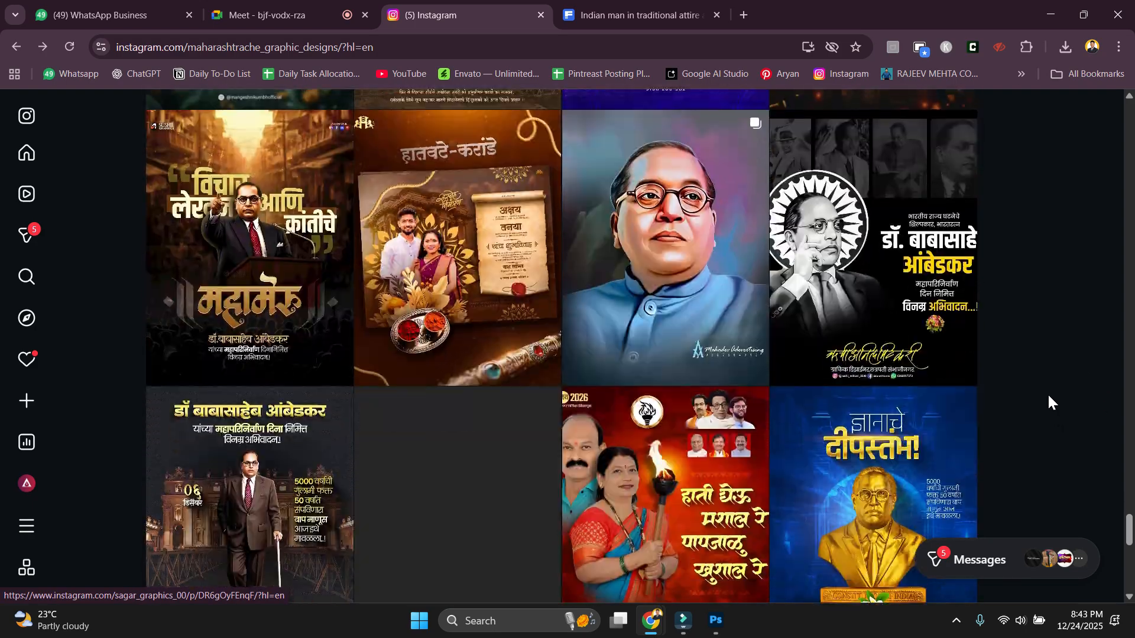
{"action": "scroll", "coordinate": [1048, 392], "scroll_direction": "down", "scroll_amount": 1}
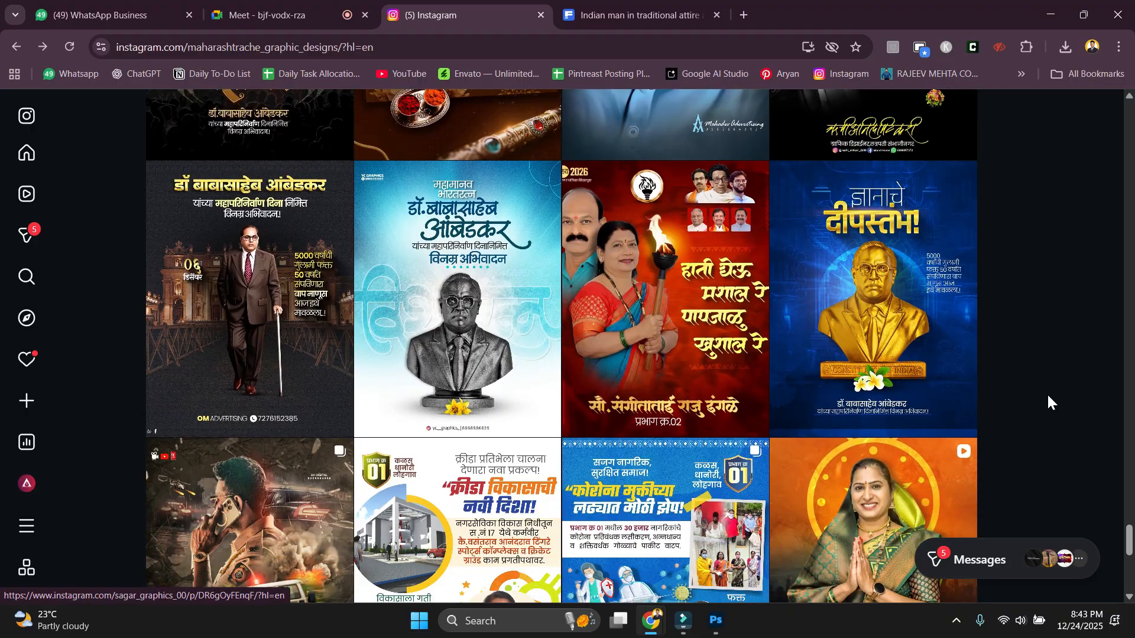
{"action": "scroll", "coordinate": [1046, 393], "scroll_direction": "down", "scroll_amount": 1}
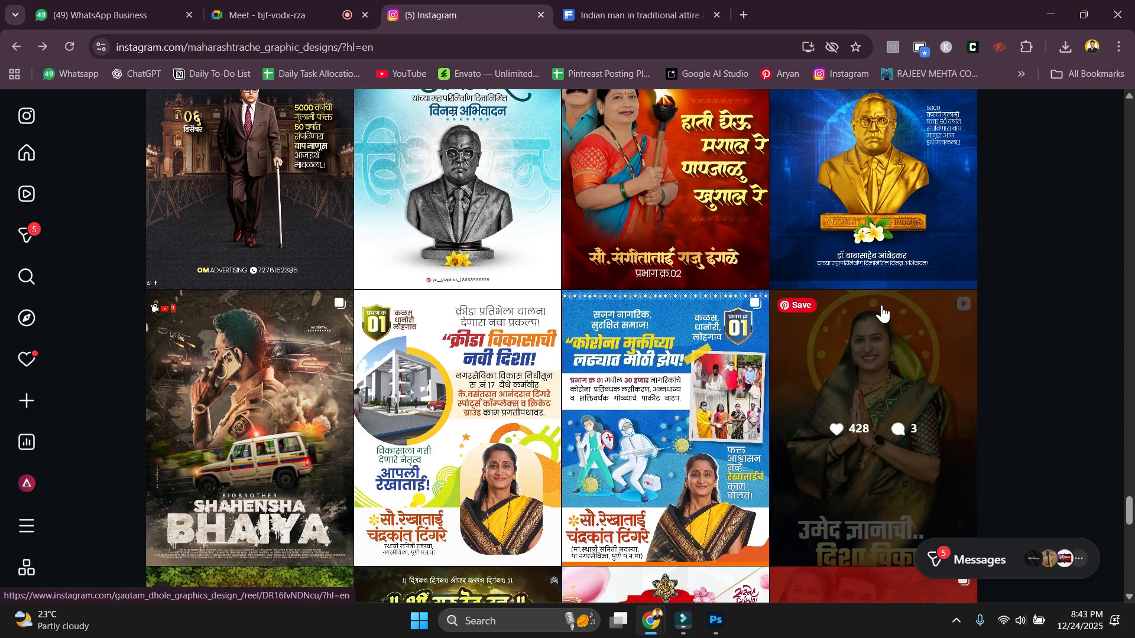
{"action": "left_click", "coordinate": [873, 260]}
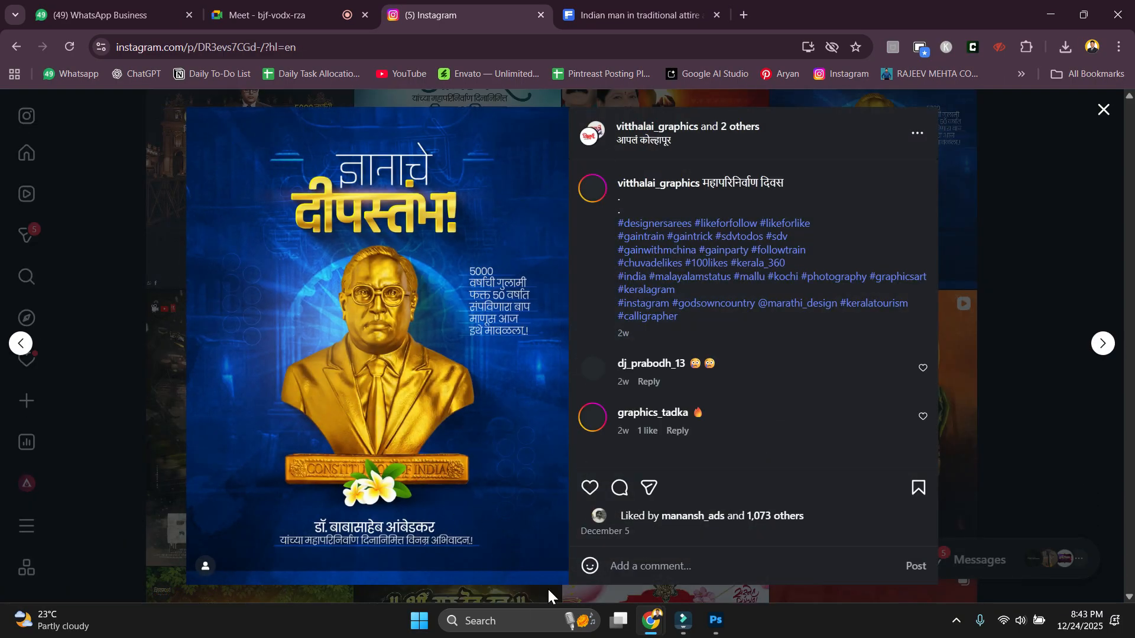
{"action": "left_click", "coordinate": [1049, 485]}
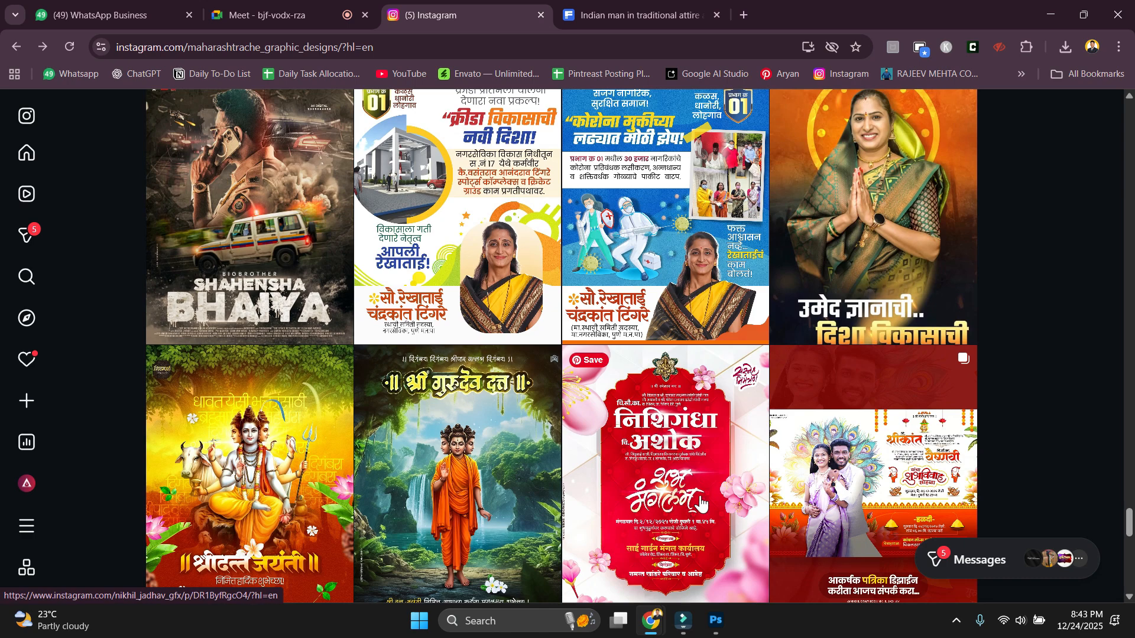
Snip part of the क्रीडा विकासाची poster and start a Google Lens upload with it.
{"action": "left_click", "coordinate": [412, 245]}
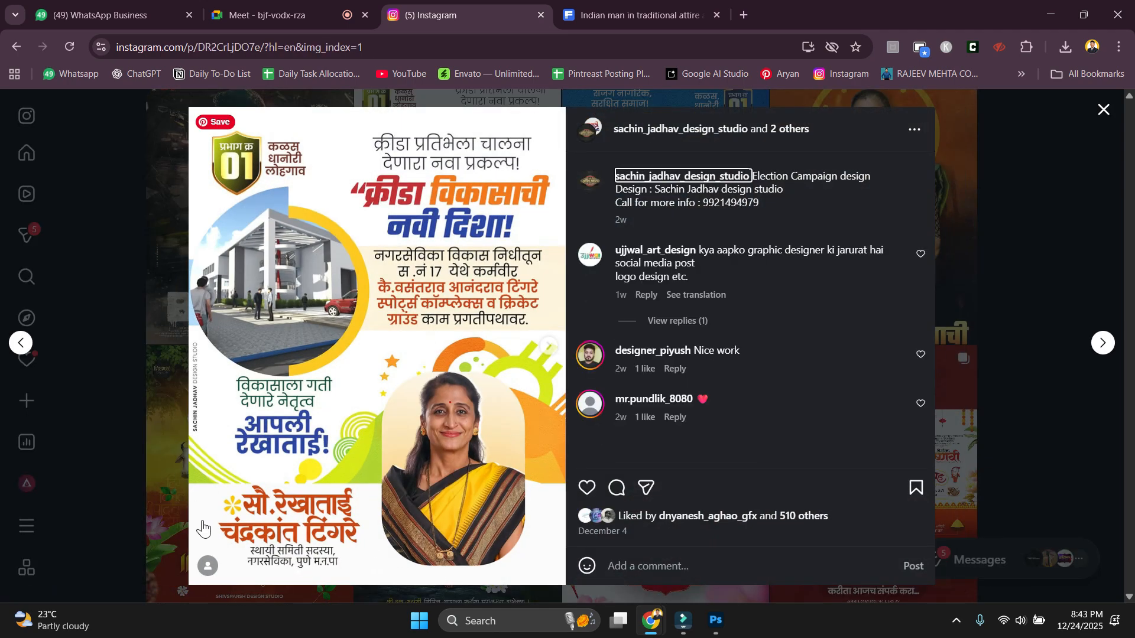
{"action": "key", "text": "super+shift+s"}
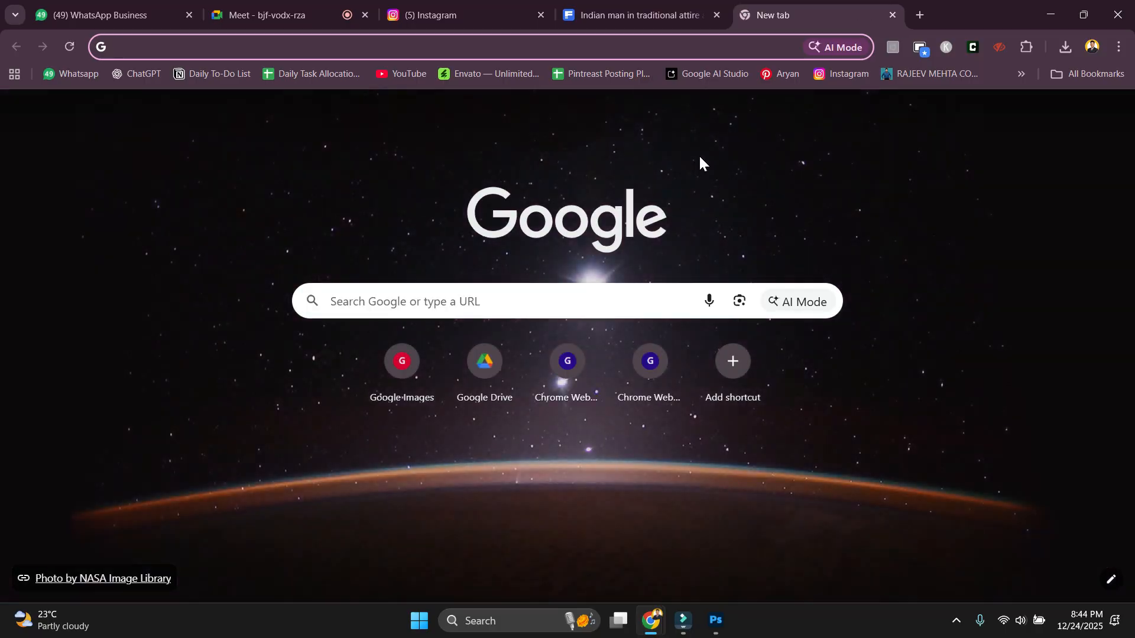
{"action": "left_click", "coordinate": [739, 300]}
{"action": "left_click", "coordinate": [657, 408]}
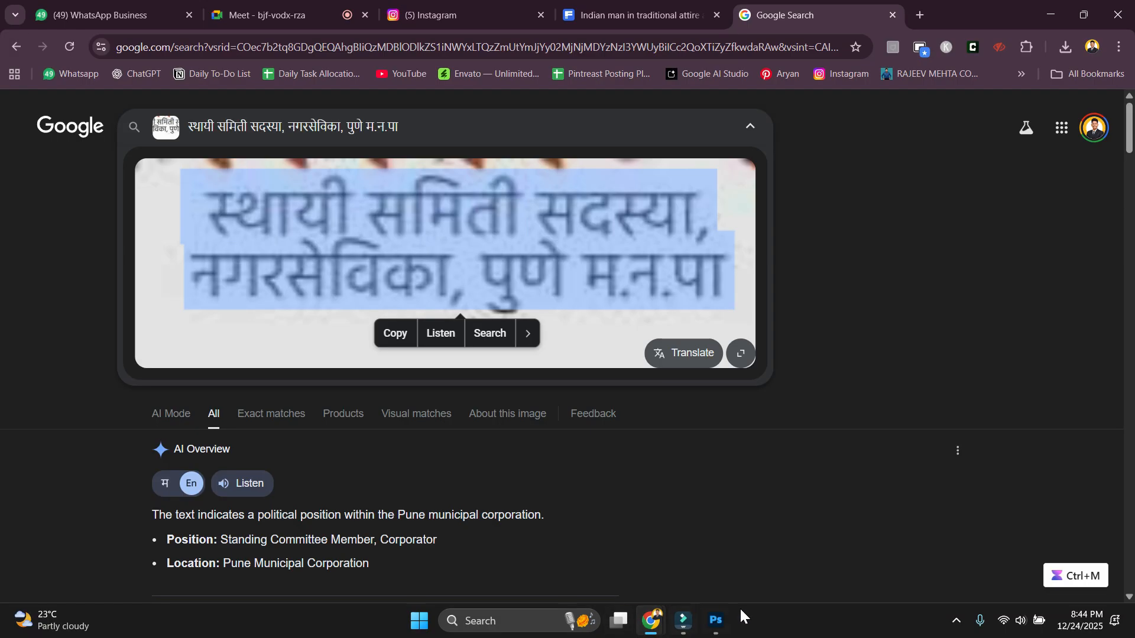
Paste the subtitle into a new text layer below the name and set it to Hind SemiBold 5 pt.
{"action": "left_click", "coordinate": [716, 621]}
{"action": "left_click", "coordinate": [388, 450]}
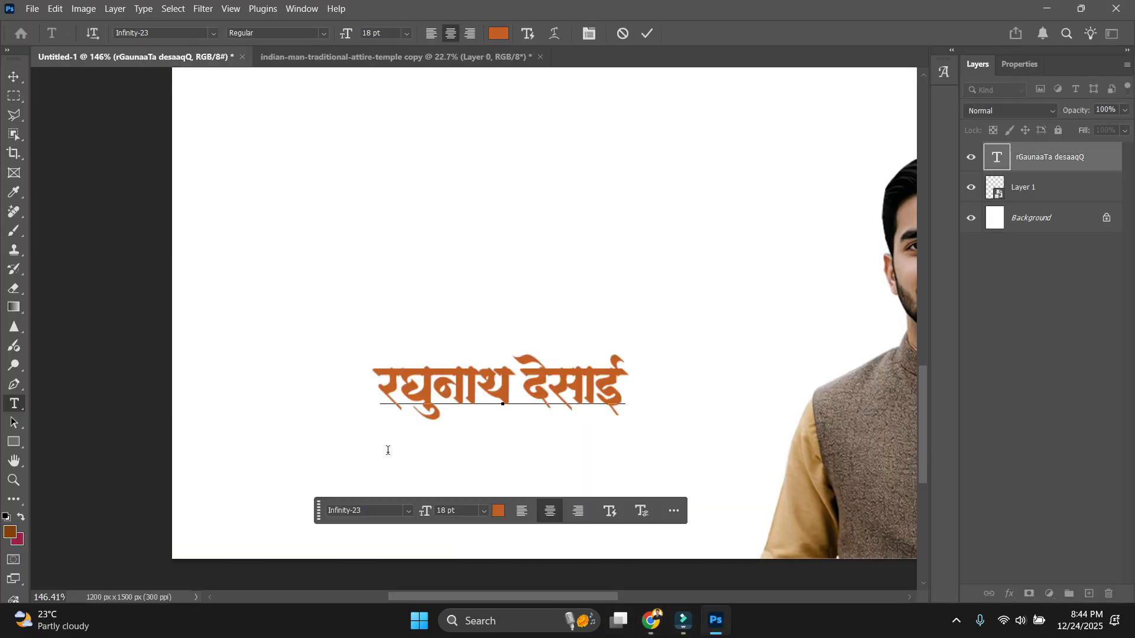
{"action": "left_click", "coordinate": [375, 467]}
{"action": "key", "text": "ctrl+v"}
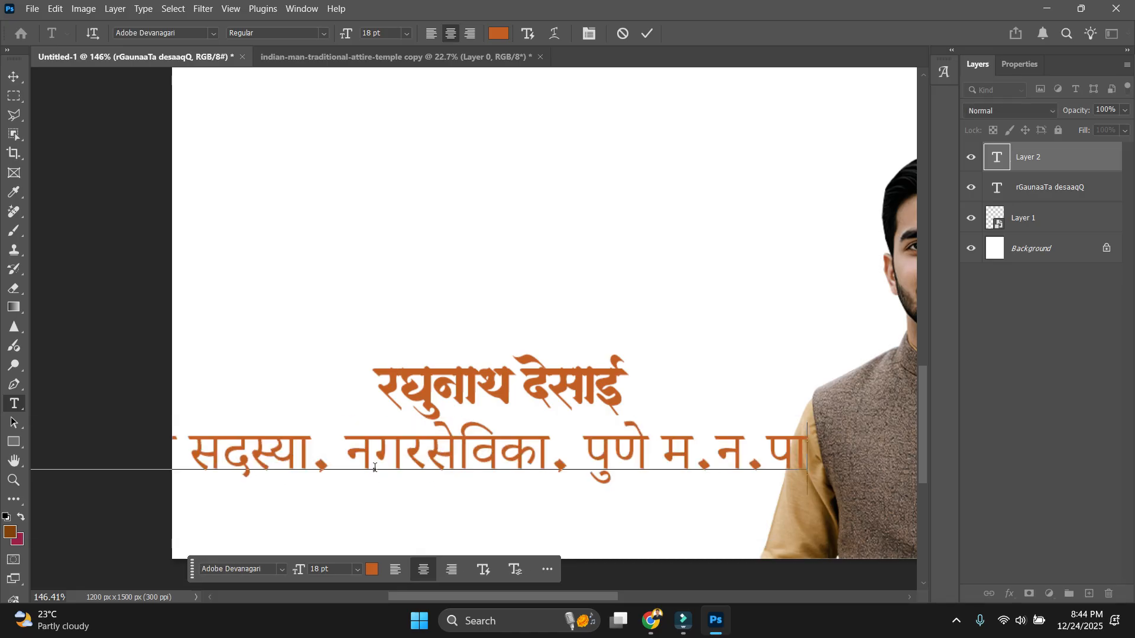
{"action": "key", "text": "ctrl+a"}
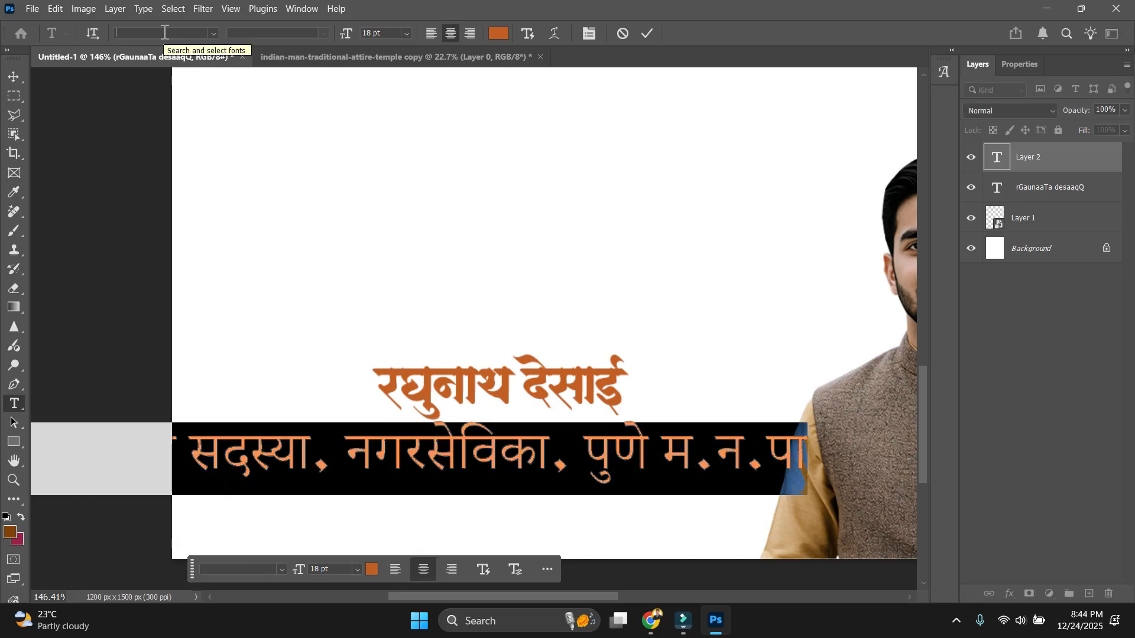
{"action": "left_click", "coordinate": [165, 33]}
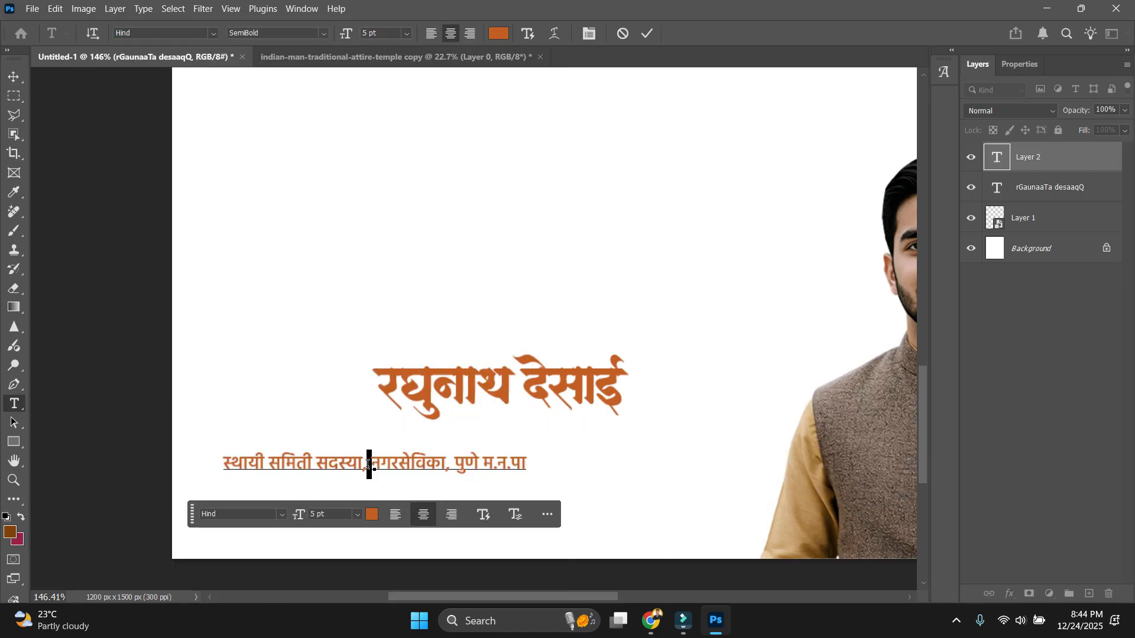
Split the subtitle into two lines, ending the first with 'सदस्य,' and making the second 'नगरसेवक , सुरत म.न.पा'.
{"action": "key", "text": "Return"}
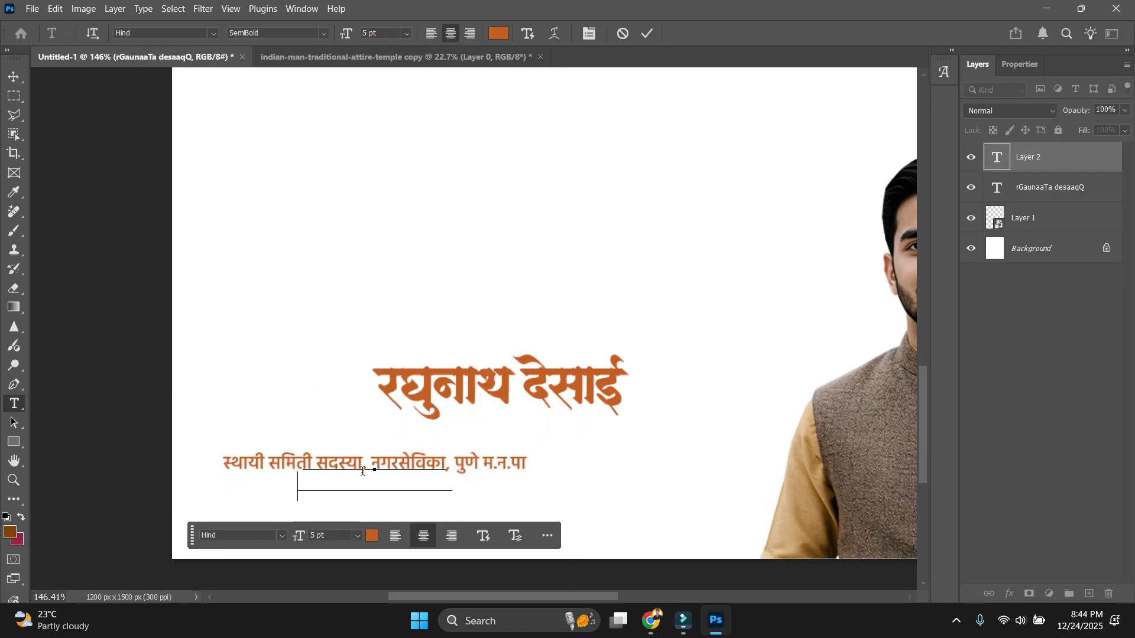
{"action": "scroll", "coordinate": [367, 465], "scroll_direction": "up", "scroll_amount": 5}
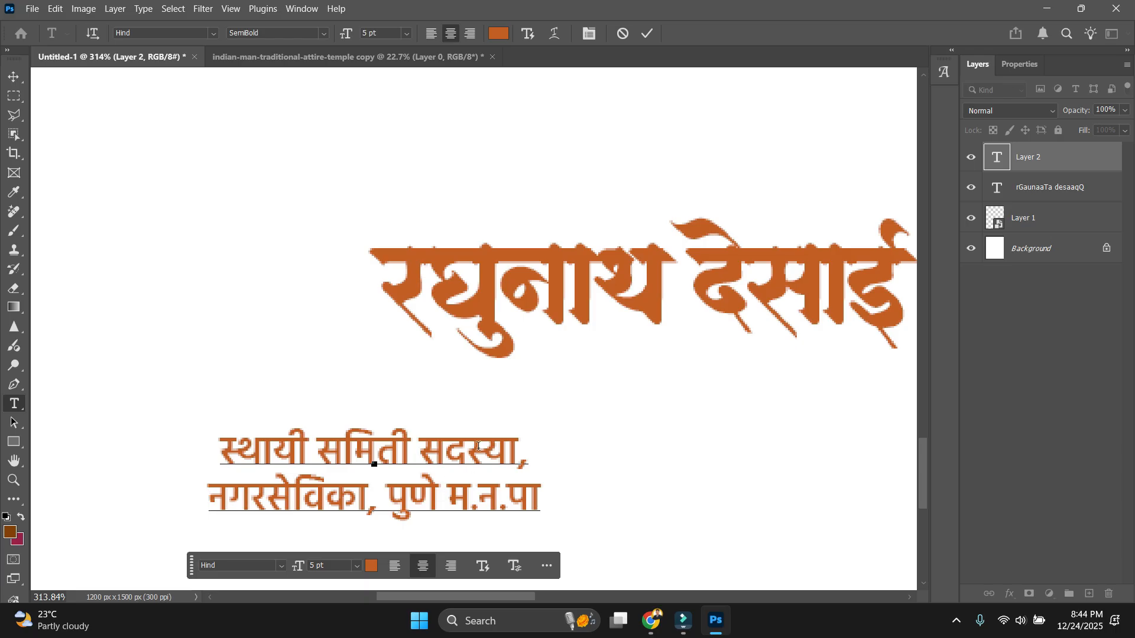
{"action": "key", "text": "BackSpace"}
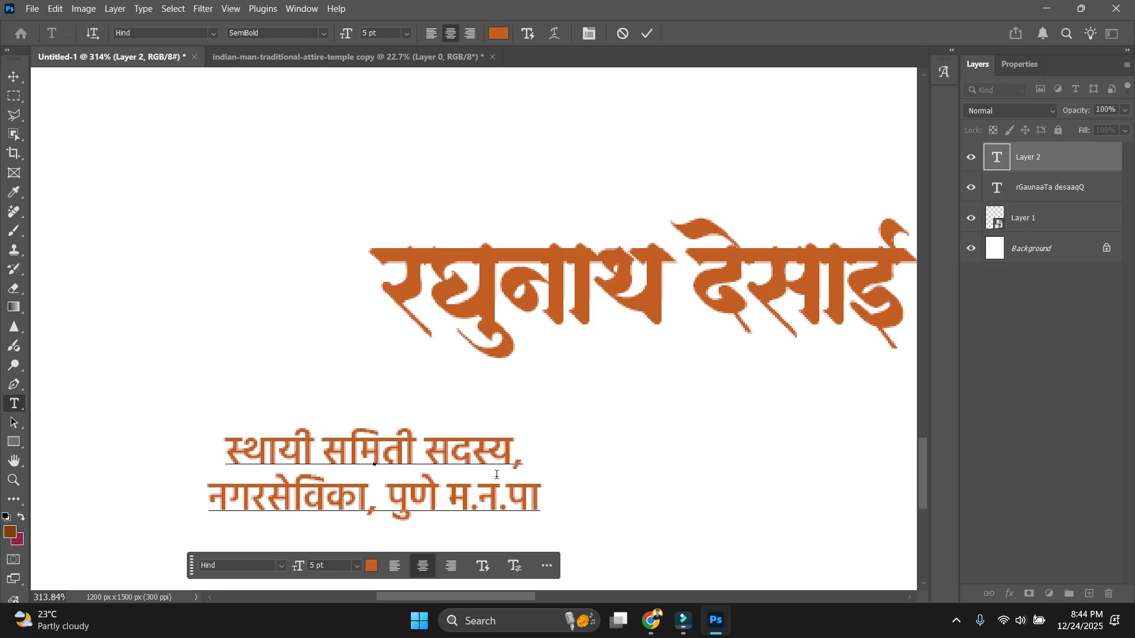
{"action": "double_click", "coordinate": [281, 504]}
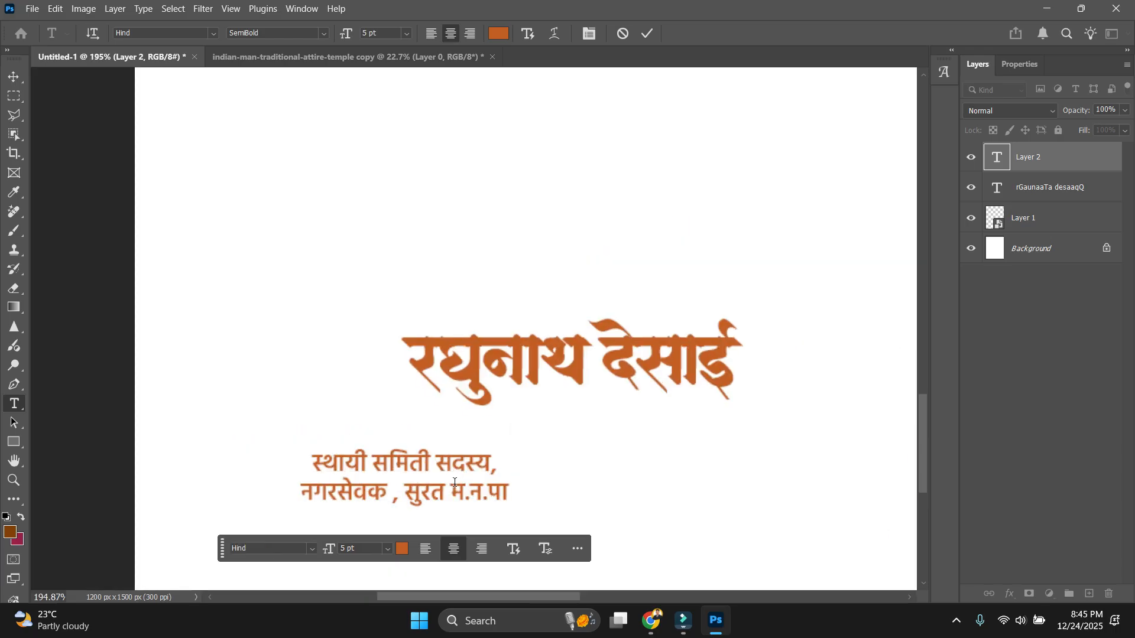
{"action": "key", "text": "ctrl+Return"}
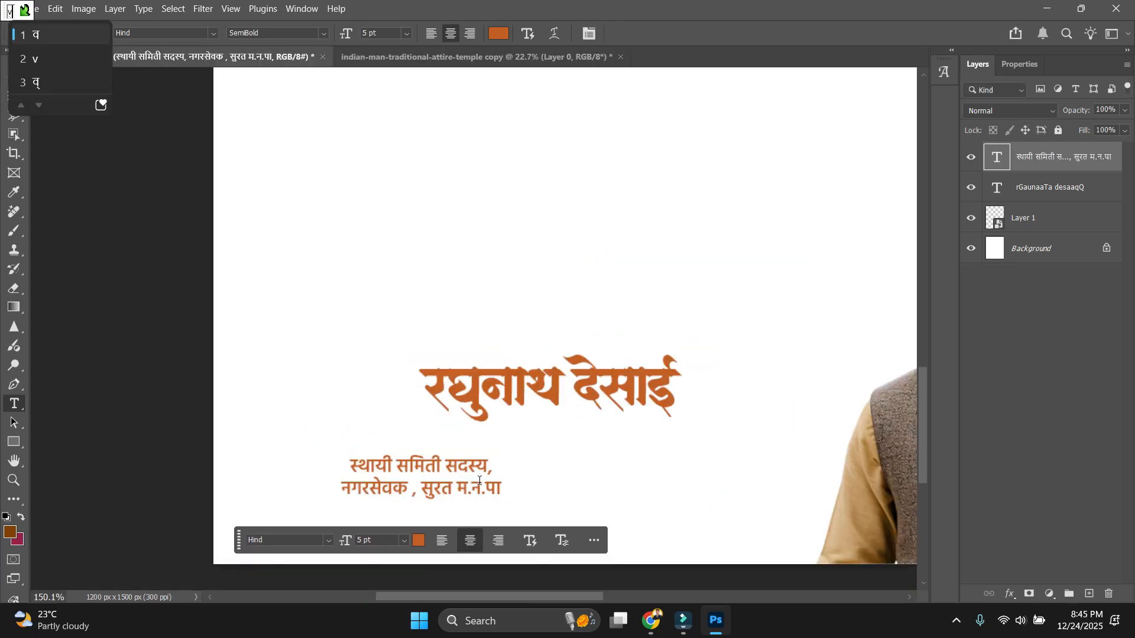
{"action": "key", "text": "v"}
Move the subtitle up directly under the name and nudge it into place.
{"action": "left_click_drag", "start_coordinate": [497, 469], "coordinate": [643, 423]}
{"action": "left_click", "coordinate": [594, 468]}
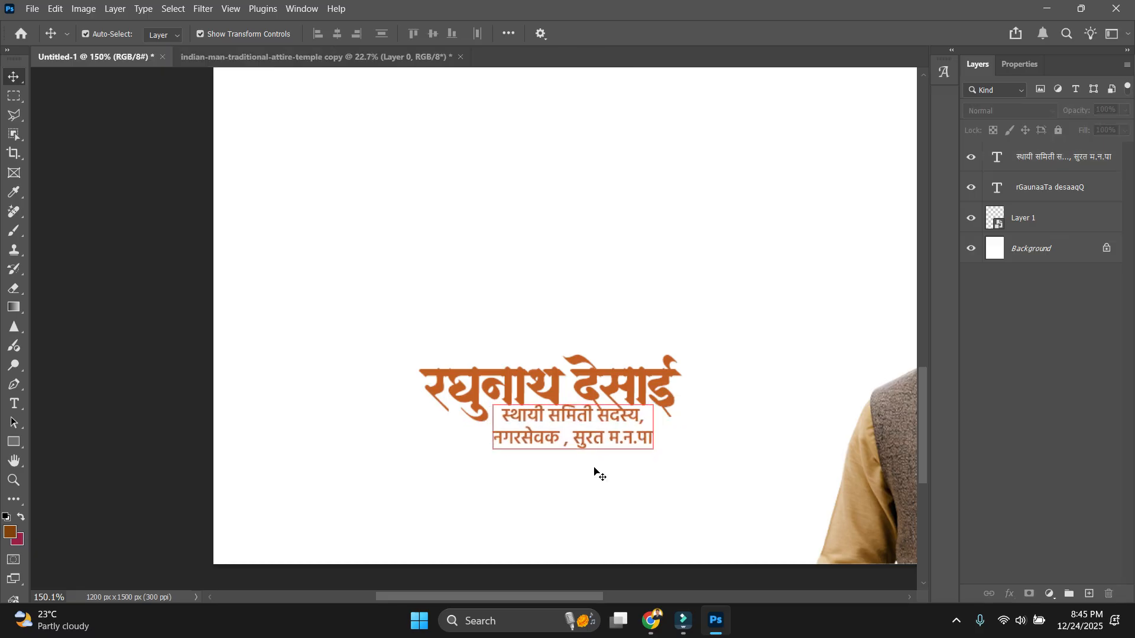
{"action": "scroll", "coordinate": [594, 473], "scroll_direction": "up", "scroll_amount": 3}
{"action": "left_click", "coordinate": [578, 427]}
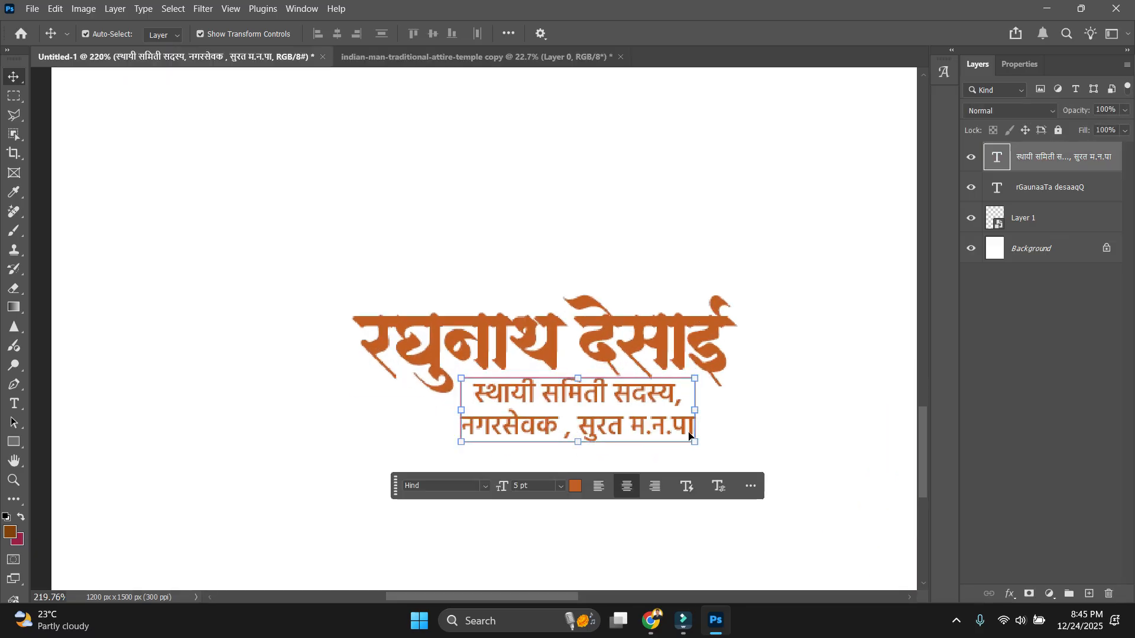
{"action": "key", "text": "Up"}
{"action": "key", "text": "Up"}
{"action": "key", "text": "Up"}
{"action": "key", "text": "Left"}
{"action": "key", "text": "Left"}
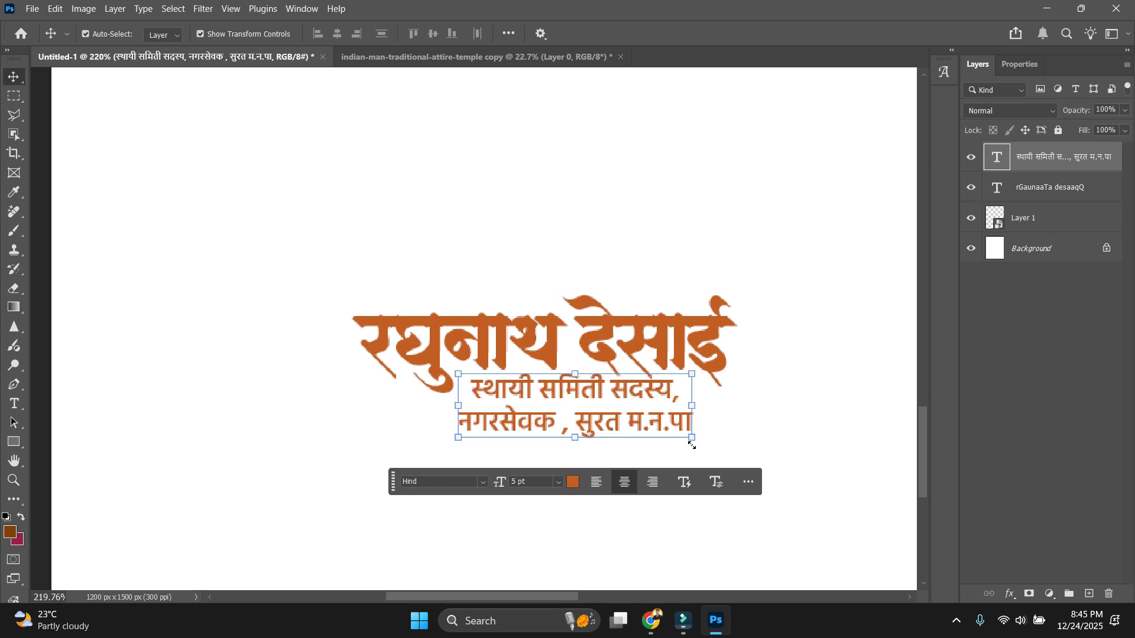
{"action": "key", "text": "Up"}
{"action": "key", "text": "Down"}
{"action": "left_click", "coordinate": [772, 423]}
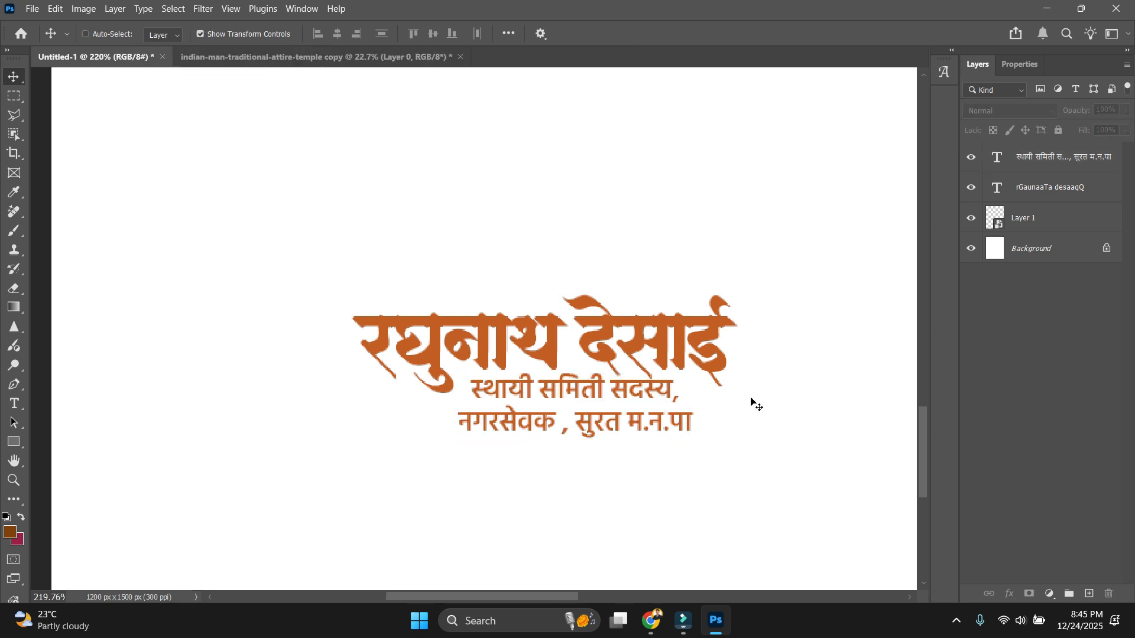
{"action": "key", "text": "ctrl+0"}
{"action": "scroll", "coordinate": [429, 527], "scroll_direction": "up", "scroll_amount": 6}
Set the subtitle's line spacing (leading) to 5 pt.
{"action": "double_click", "coordinate": [422, 528]}
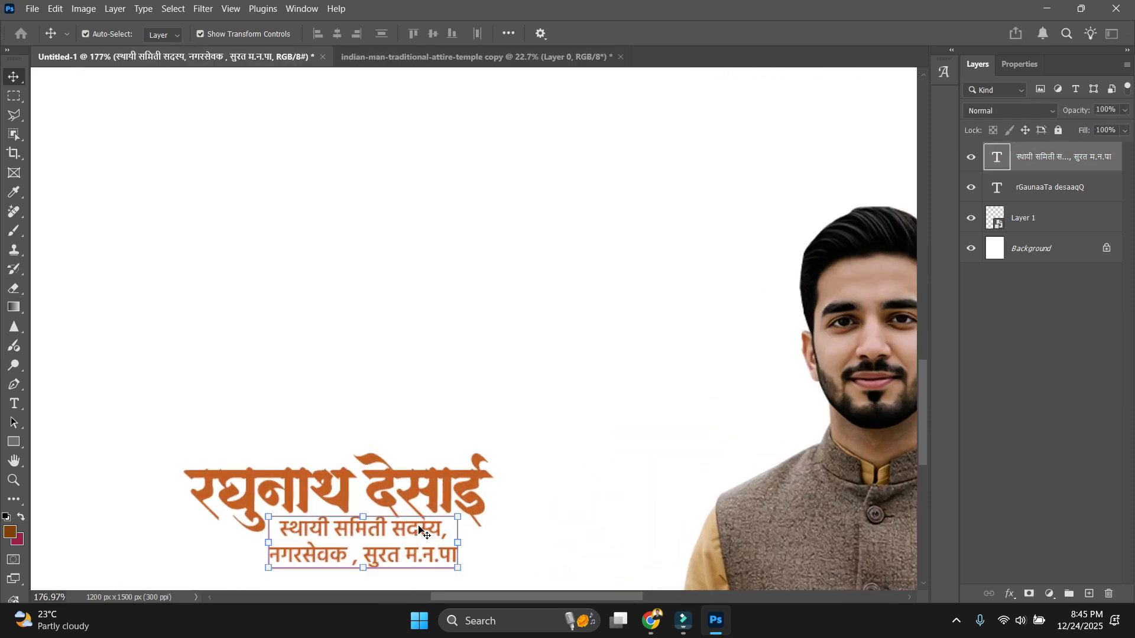
{"action": "key", "text": "ctrl+a"}
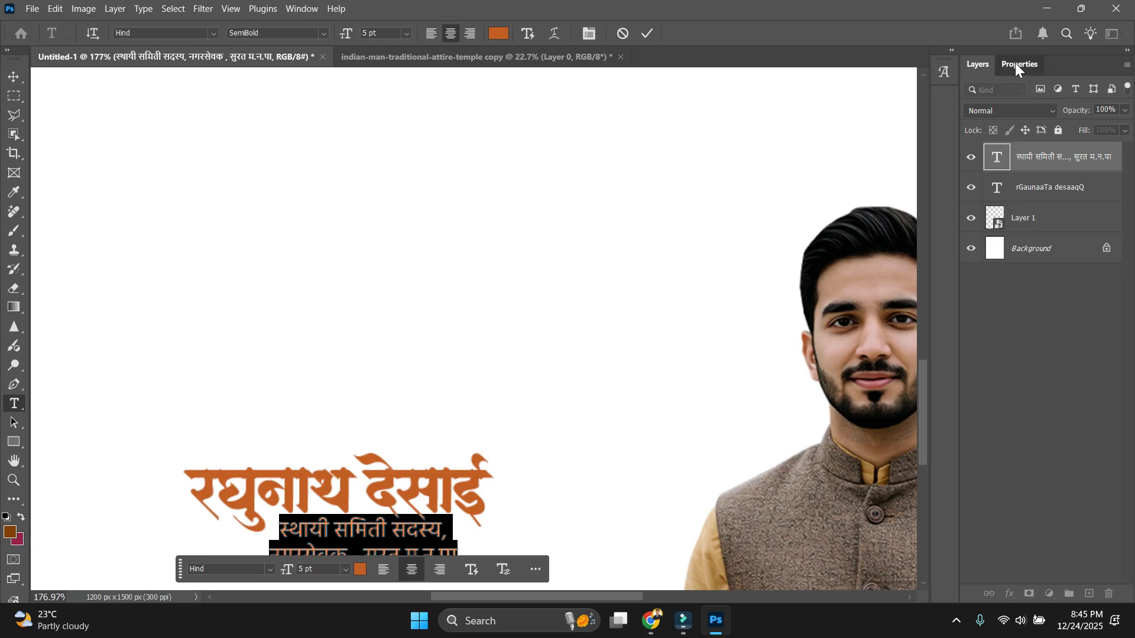
{"action": "left_click", "coordinate": [1017, 64]}
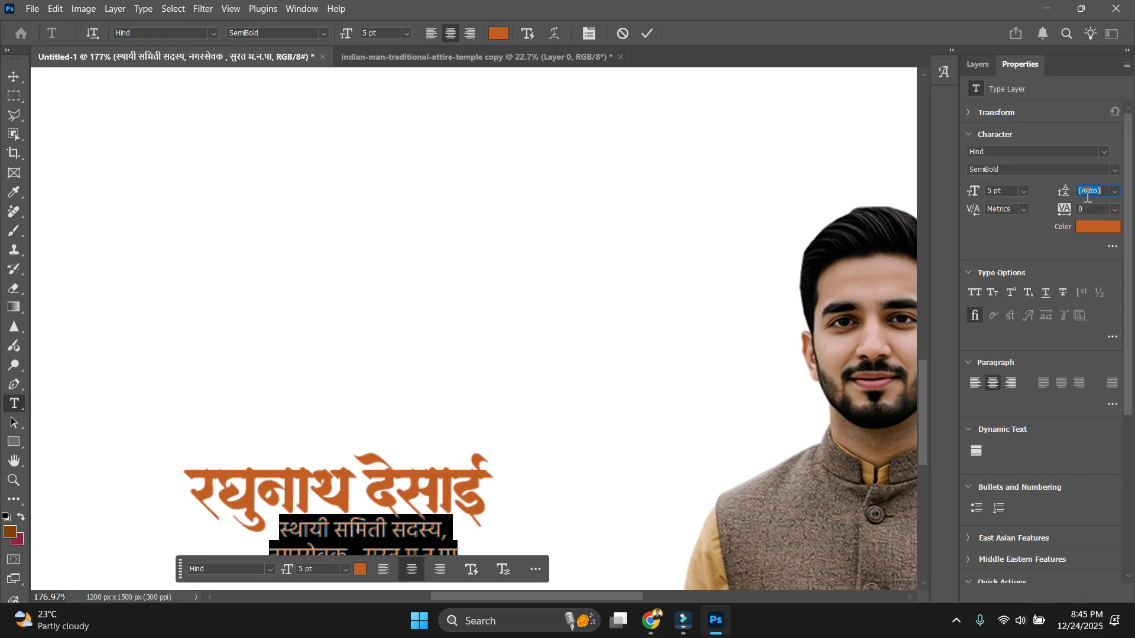
{"action": "type", "text": "5"}
{"action": "key", "text": "Return"}
{"action": "left_click", "coordinate": [533, 439]}
{"action": "key", "text": "v"}
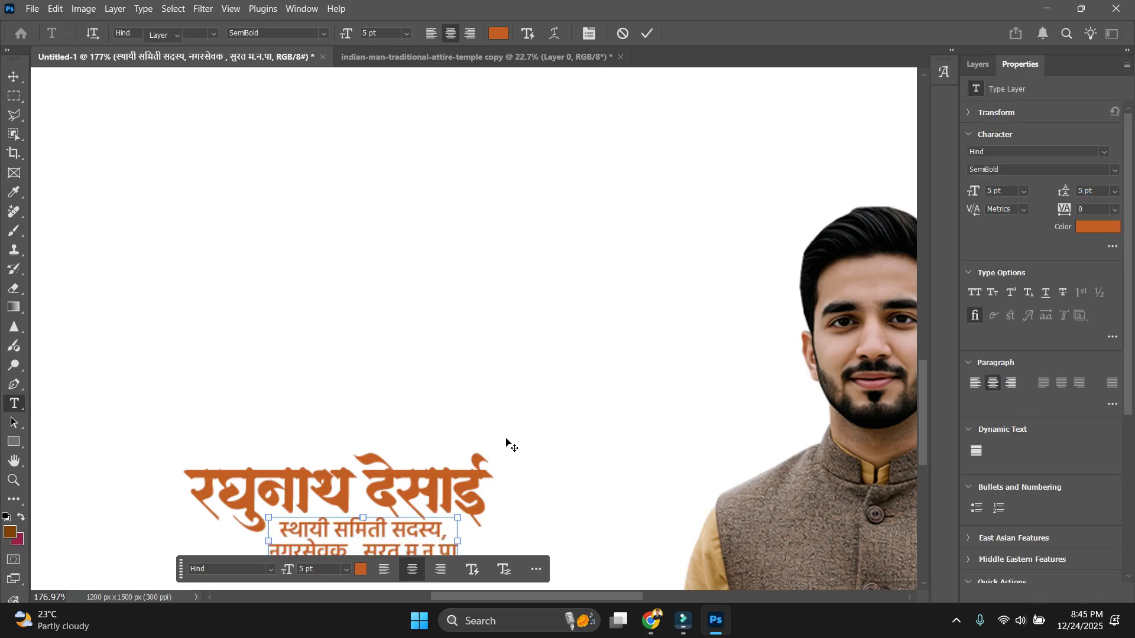
{"action": "scroll", "coordinate": [506, 444], "scroll_direction": "down", "scroll_amount": 5}
{"action": "left_click", "coordinate": [496, 253], "text": "ctrl"}
Draw a straight line under the subtitle with the Pen tool in Shape mode.
{"action": "left_click_drag", "start_coordinate": [496, 253], "coordinate": [476, 390]}
{"action": "scroll", "coordinate": [432, 407], "scroll_direction": "up", "scroll_amount": 4}
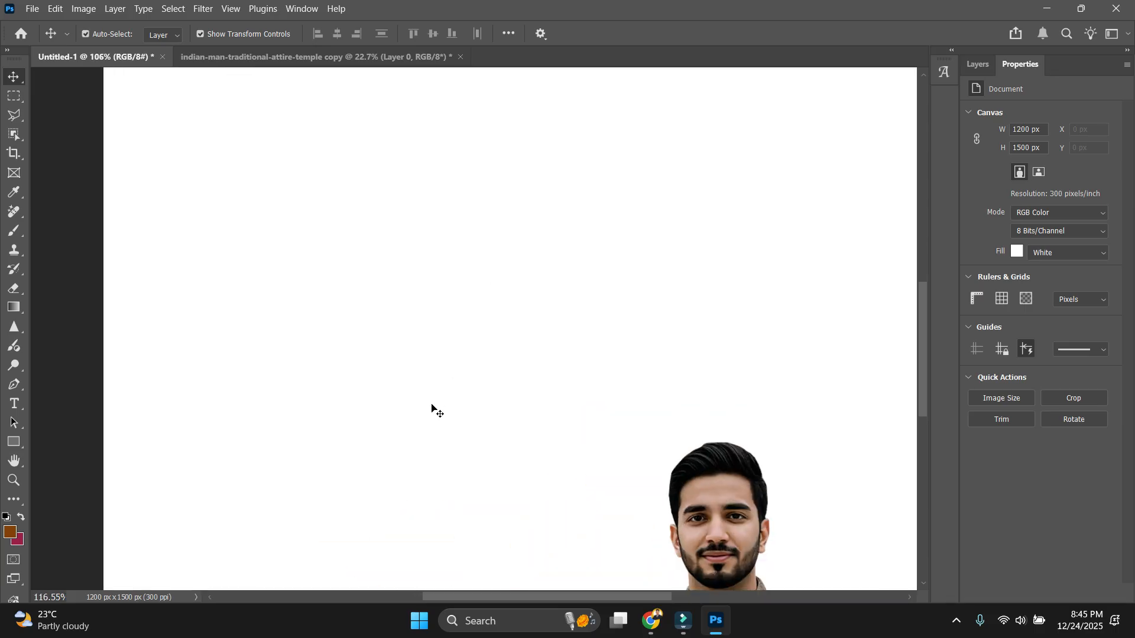
{"action": "left_click_drag", "start_coordinate": [473, 502], "coordinate": [544, 167]}
{"action": "scroll", "coordinate": [375, 431], "scroll_direction": "up", "scroll_amount": 3}
{"action": "left_click_drag", "start_coordinate": [444, 373], "coordinate": [448, 412]}
{"action": "key", "text": "p"}
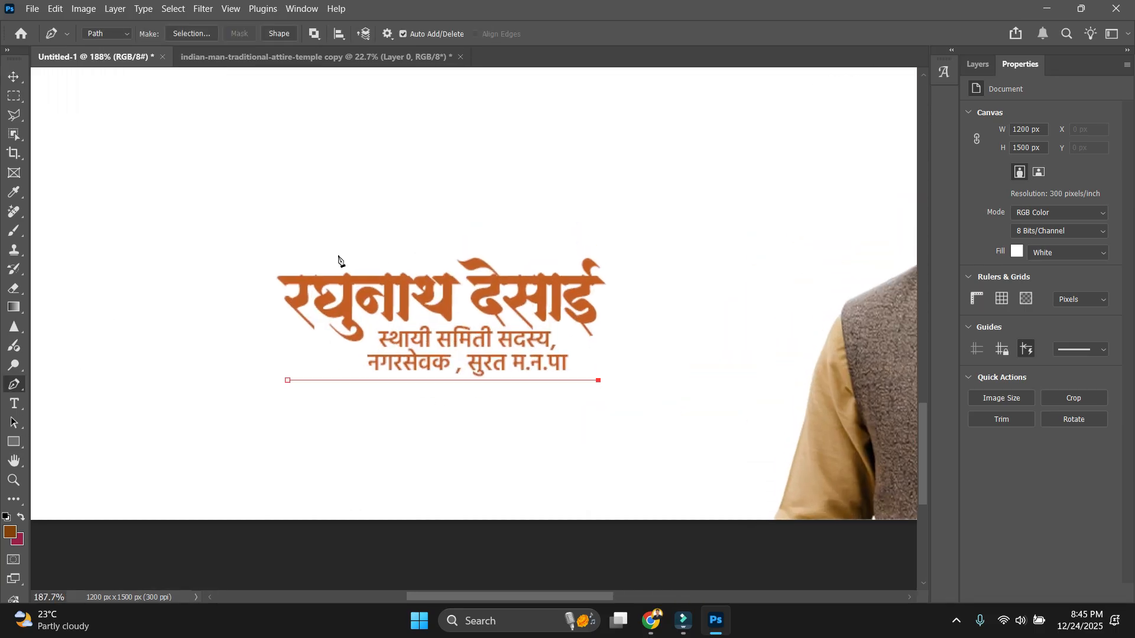
{"action": "left_click", "coordinate": [106, 34]}
{"action": "left_click", "coordinate": [110, 48]}
{"action": "left_click", "coordinate": [305, 394]}
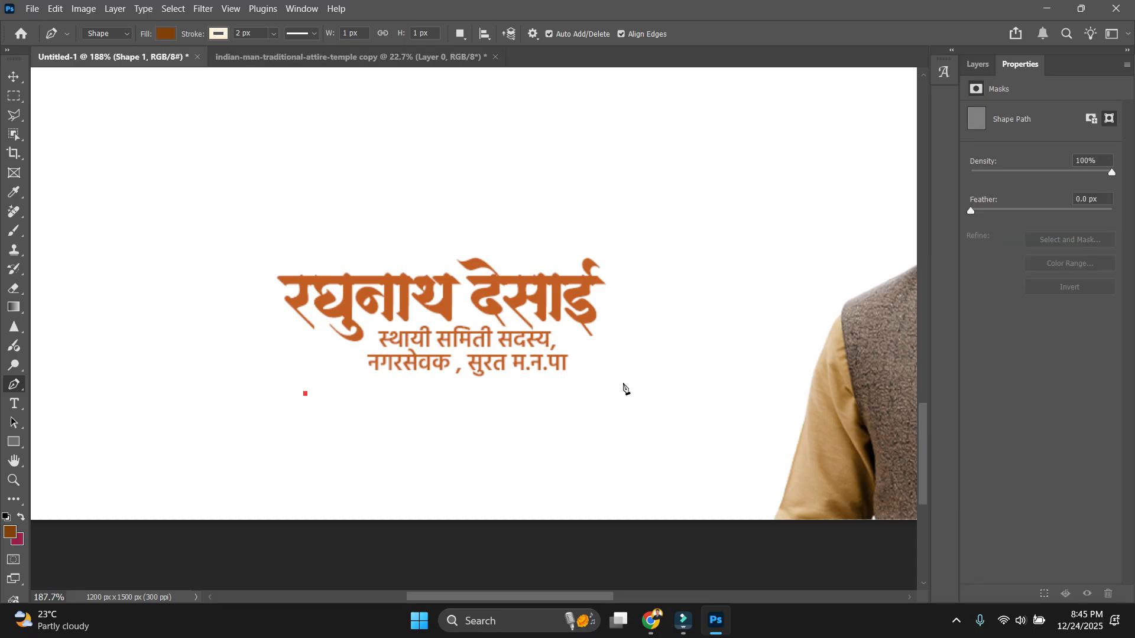
Give the line an orange 5 px stroke.
{"action": "left_click", "coordinate": [219, 33]}
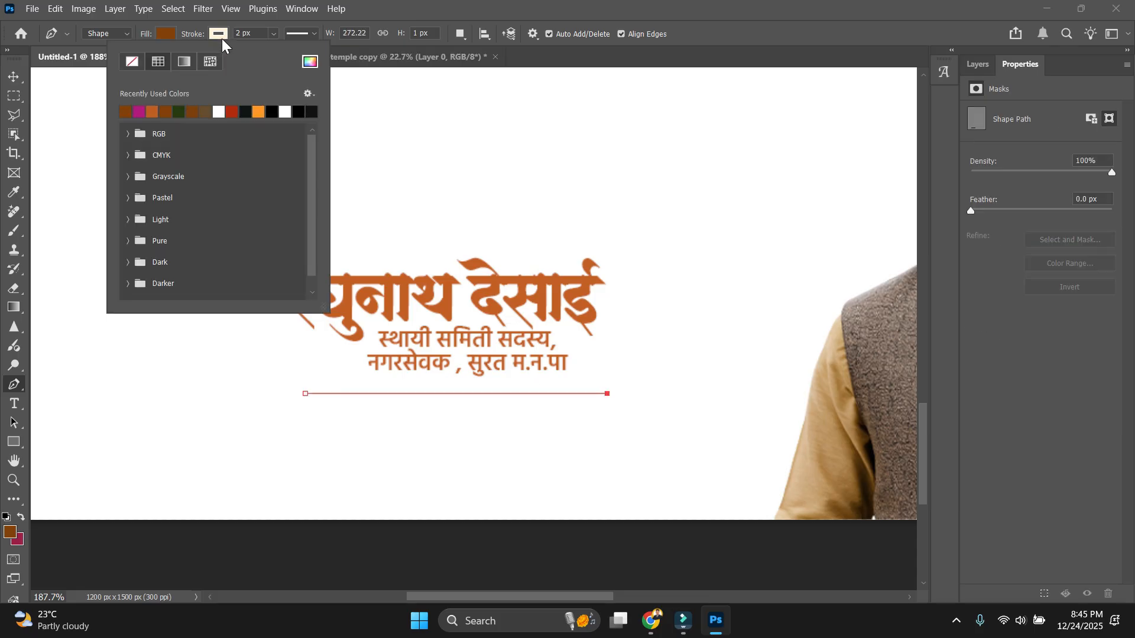
{"action": "left_click", "coordinate": [317, 65]}
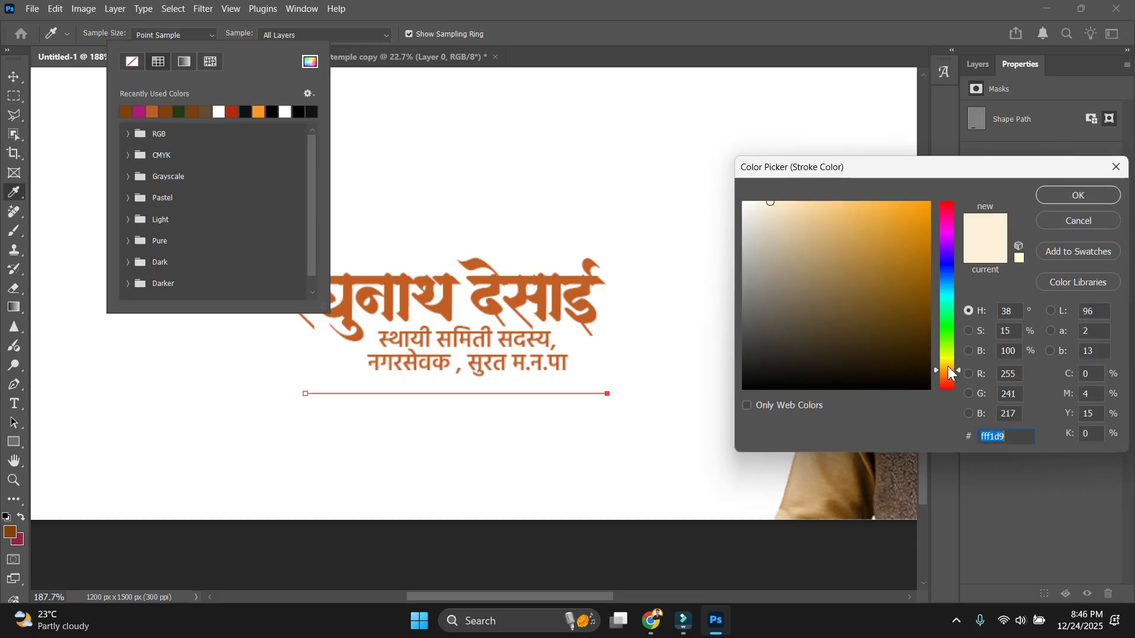
{"action": "left_click", "coordinate": [952, 380]}
{"action": "left_click", "coordinate": [911, 202]}
{"action": "left_click", "coordinate": [1078, 195]}
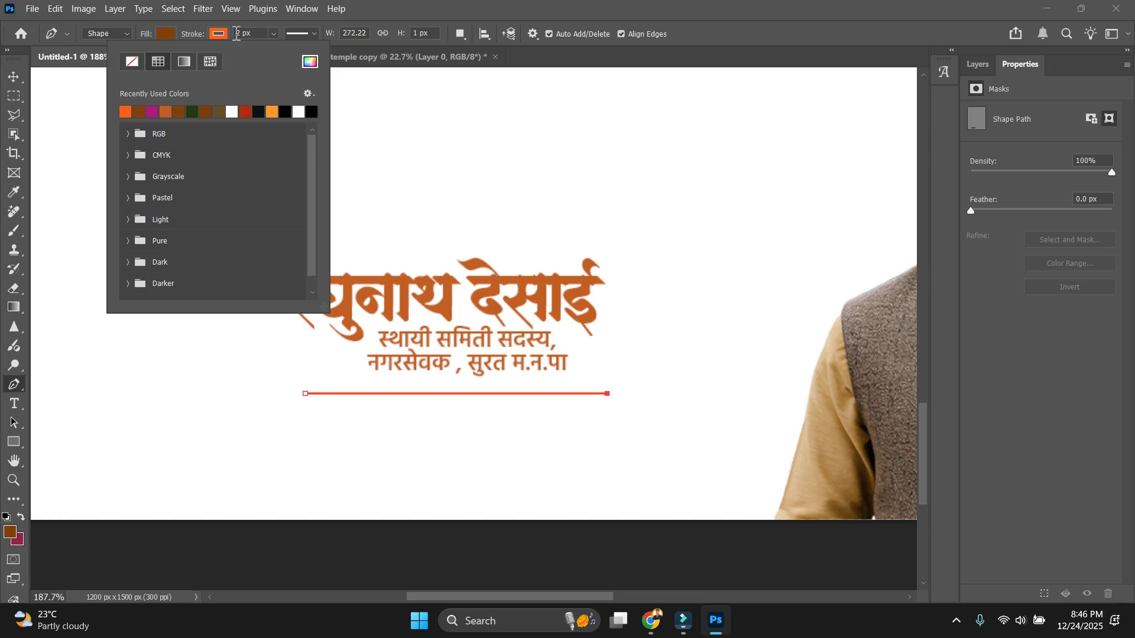
{"action": "left_click_drag", "start_coordinate": [237, 34], "coordinate": [332, 37]}
{"action": "type", "text": "5"}
{"action": "key", "text": "Return"}
Duplicate the line, shift the copy just below it, and recolour its stroke green.
{"action": "key", "text": "ctrl+j"}
{"action": "key", "text": "v"}
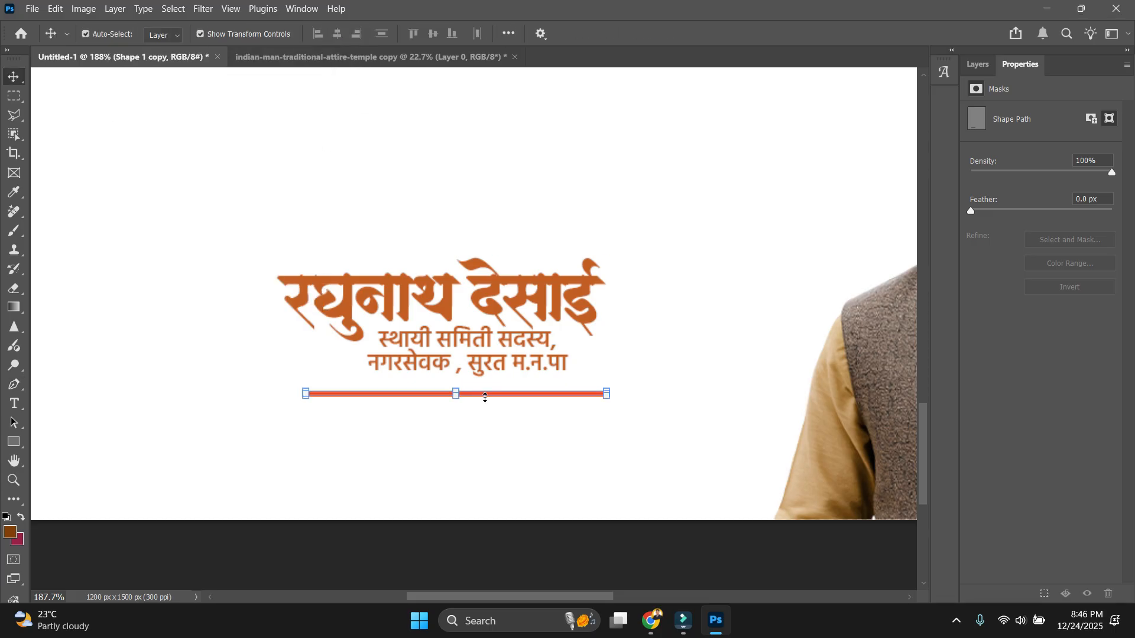
{"action": "key", "text": "shift+Down"}
{"action": "left_click", "coordinate": [15, 442]}
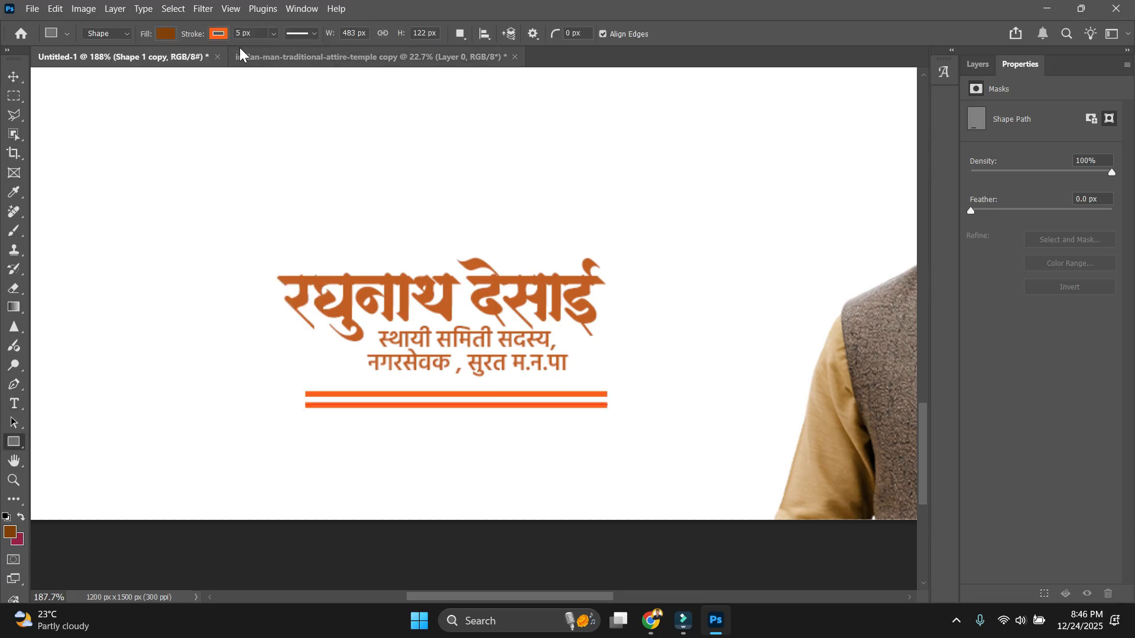
{"action": "left_click", "coordinate": [228, 34]}
{"action": "left_click", "coordinate": [310, 61]}
{"action": "type", "text": "148526"}
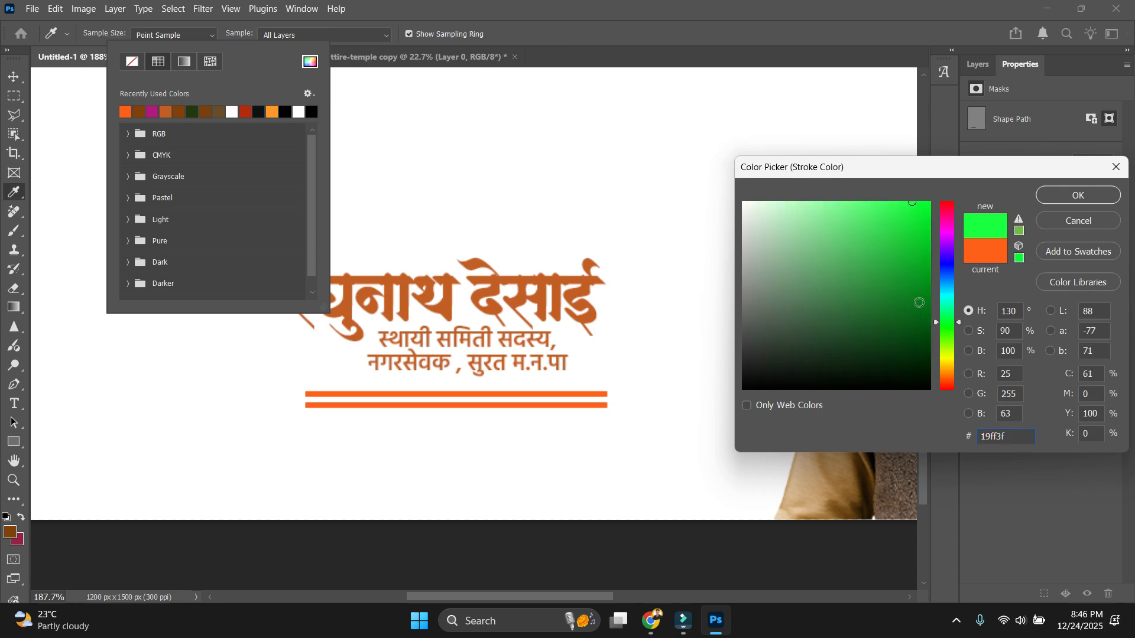
{"action": "left_click", "coordinate": [1078, 195]}
Move both lines up together, closer to the subtitle.
{"action": "left_click", "coordinate": [13, 77]}
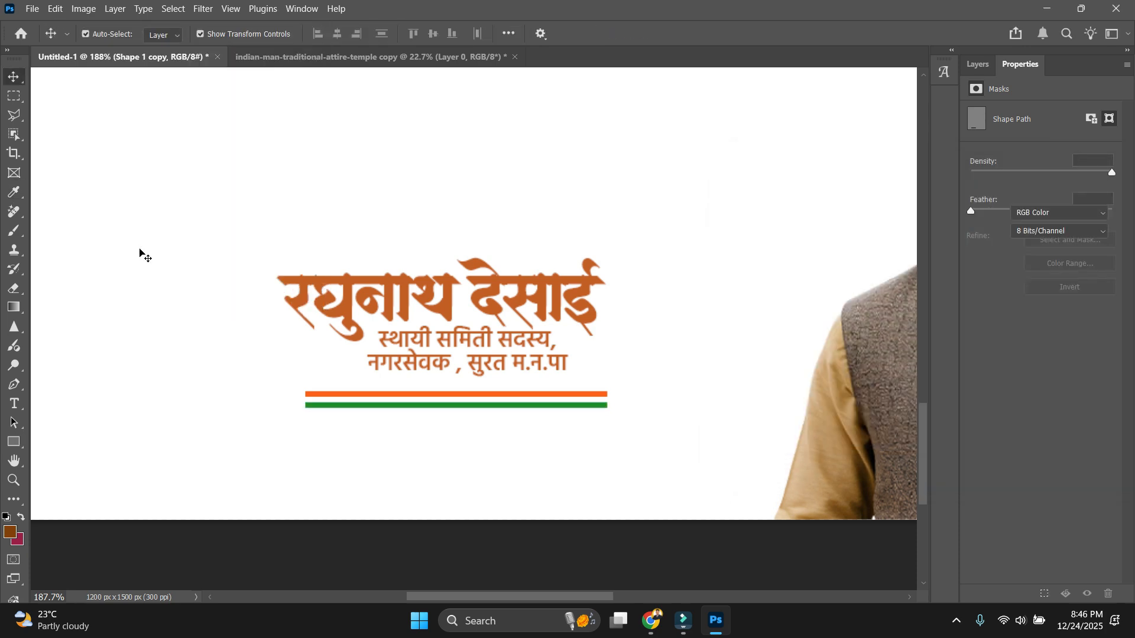
{"action": "left_click", "coordinate": [547, 395], "text": "shift"}
{"action": "scroll", "coordinate": [547, 395], "scroll_direction": "up", "scroll_amount": 5}
{"action": "left_click_drag", "start_coordinate": [542, 394], "coordinate": [585, 386]}
{"action": "left_click", "coordinate": [702, 423]}
{"action": "scroll", "coordinate": [660, 455], "scroll_direction": "down", "scroll_amount": 5}
{"action": "scroll", "coordinate": [583, 478], "scroll_direction": "up", "scroll_amount": 3}
{"action": "left_click", "coordinate": [618, 441]}
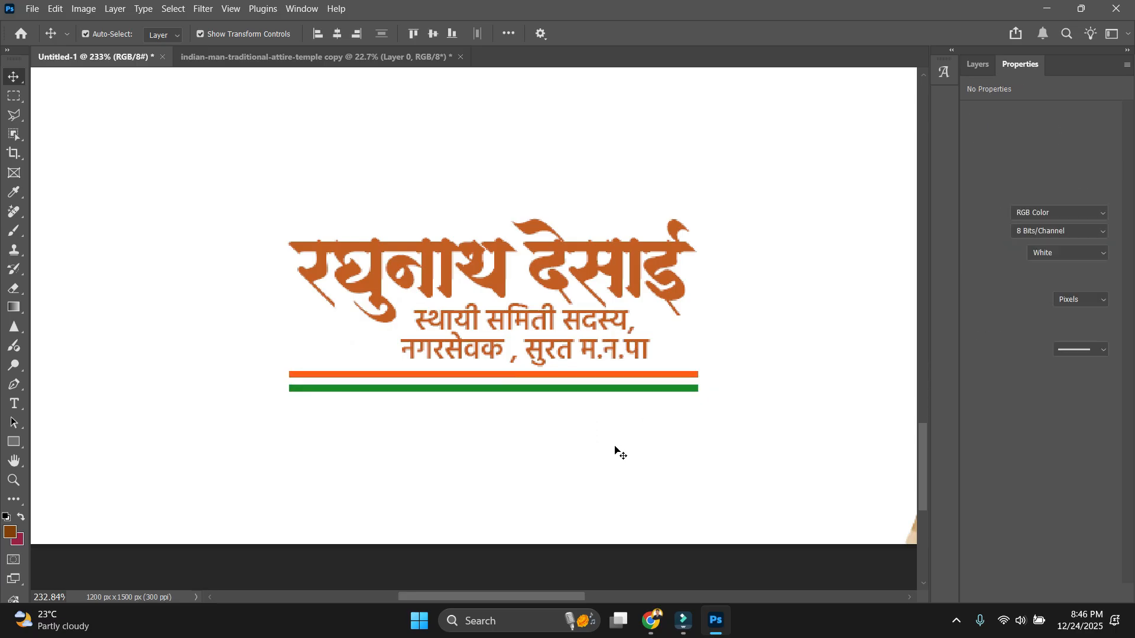
{"action": "scroll", "coordinate": [616, 453], "scroll_direction": "down", "scroll_amount": 3}
{"action": "scroll", "coordinate": [619, 457], "scroll_direction": "down", "scroll_amount": 2}
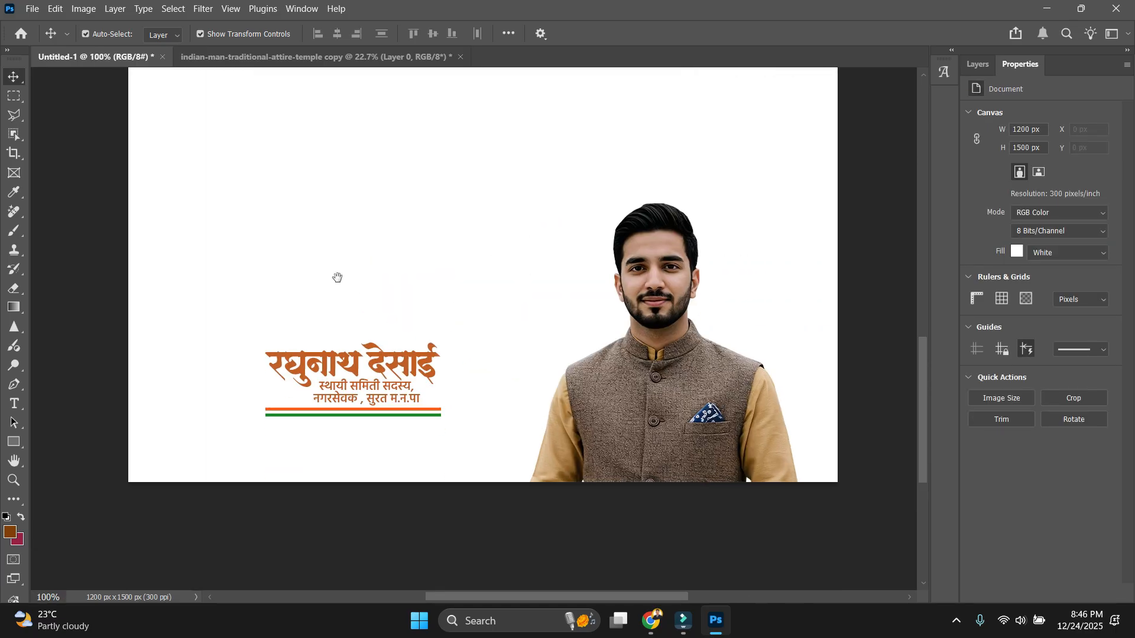
Slightly enlarge the name and subtitle block.
{"action": "left_click", "coordinate": [351, 375]}
{"action": "left_click_drag", "start_coordinate": [440, 379], "coordinate": [471, 376]}
{"action": "key", "text": "Return"}
{"action": "left_click", "coordinate": [384, 538]}
{"action": "left_click_drag", "start_coordinate": [385, 538], "coordinate": [439, 420]}
{"action": "scroll", "coordinate": [405, 451], "scroll_direction": "up", "scroll_amount": 4}
Type the social-media handle as a new text line below the tricolour lines.
{"action": "key", "text": "t"}
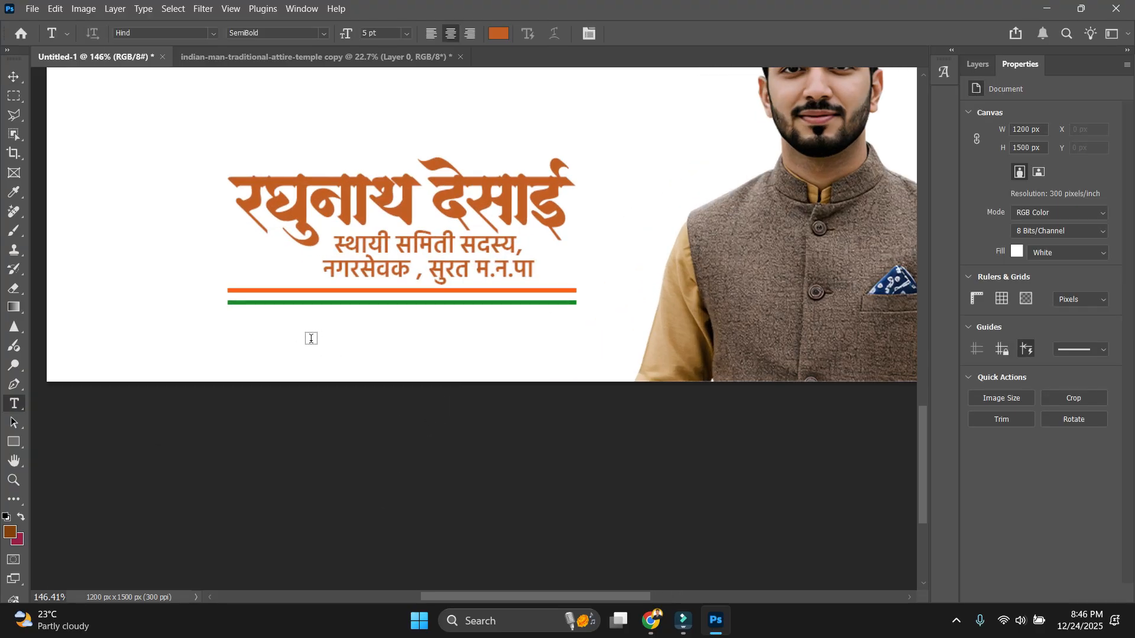
{"action": "left_click", "coordinate": [239, 342]}
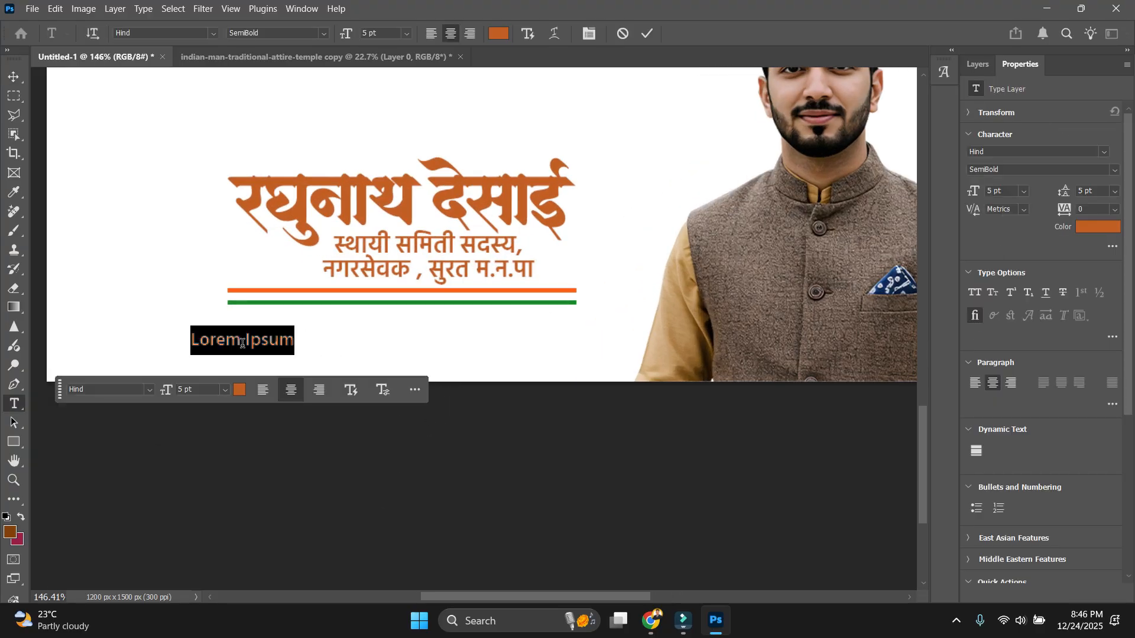
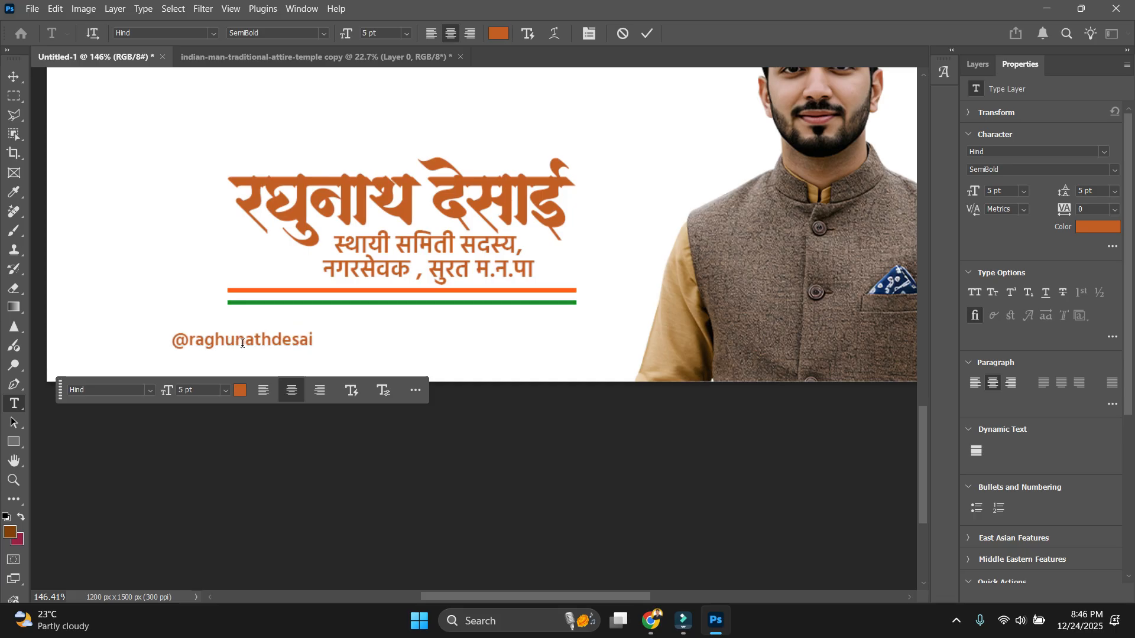
{"action": "key", "text": "Escape"}
{"action": "key", "text": "v"}
Make two copies of the handle text, placed side by side to its right.
{"action": "left_click_drag", "start_coordinate": [278, 342], "coordinate": [450, 342]}
{"action": "double_click", "coordinate": [452, 344]}
{"action": "left_click", "coordinate": [434, 314]}
{"action": "left_click_drag", "start_coordinate": [447, 342], "coordinate": [603, 340]}
Align the three handles on their vertical centres and scale them down to fit.
{"action": "left_click_drag", "start_coordinate": [243, 321], "coordinate": [535, 356]}
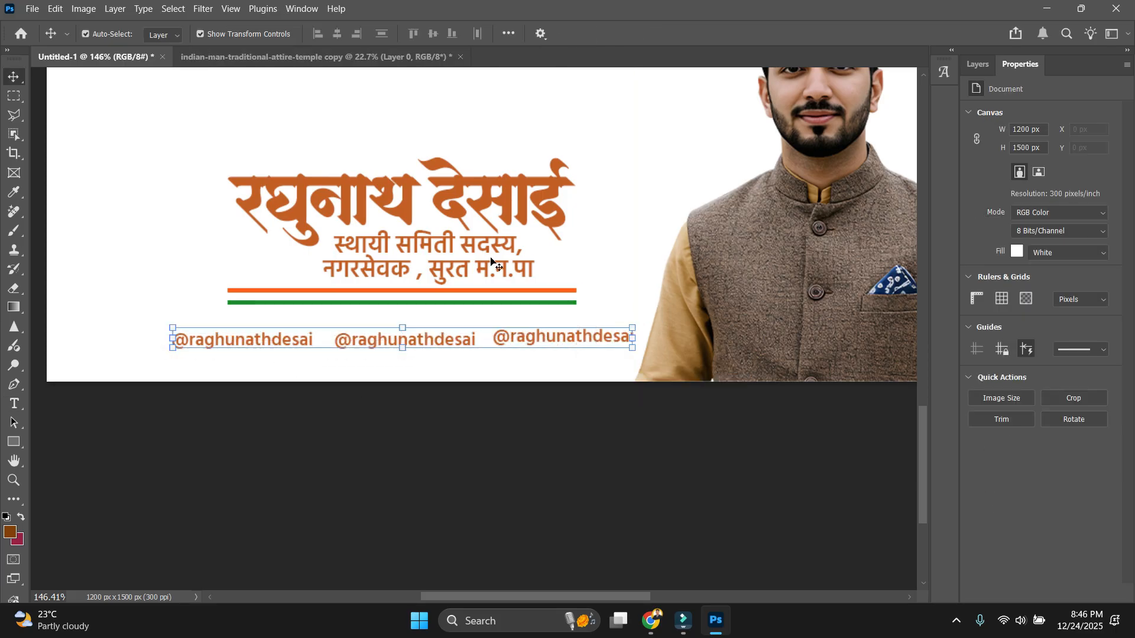
{"action": "left_click", "coordinate": [433, 33]}
{"action": "left_click_drag", "start_coordinate": [634, 340], "coordinate": [556, 332]}
{"action": "key", "text": "Return"}
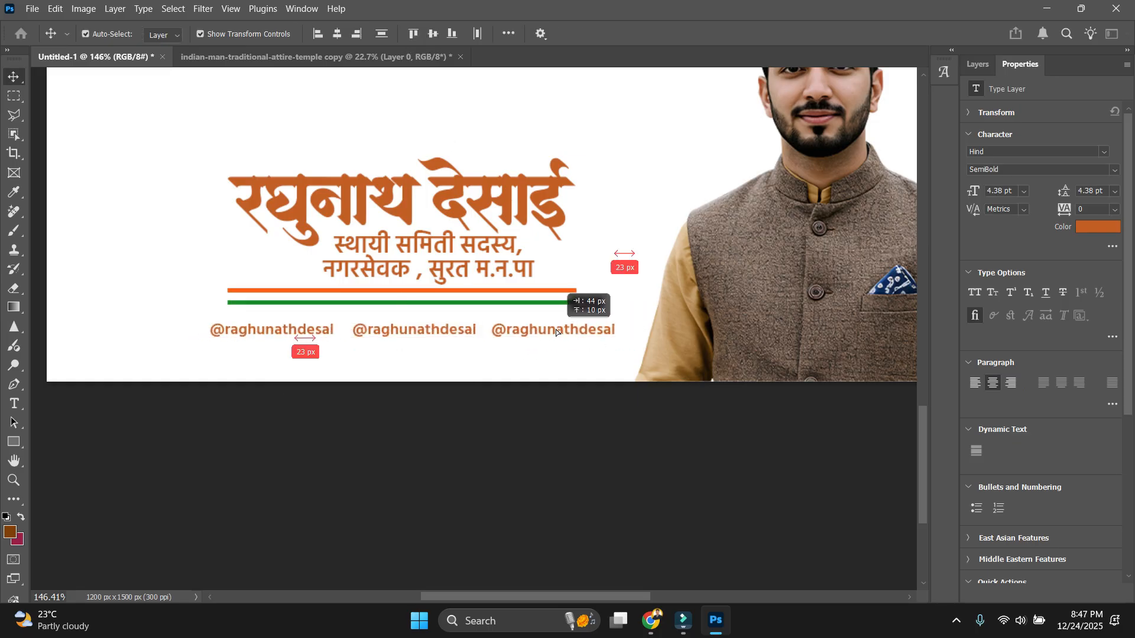
{"action": "left_click", "coordinate": [484, 429]}
{"action": "scroll", "coordinate": [256, 332], "scroll_direction": "up", "scroll_amount": 1}
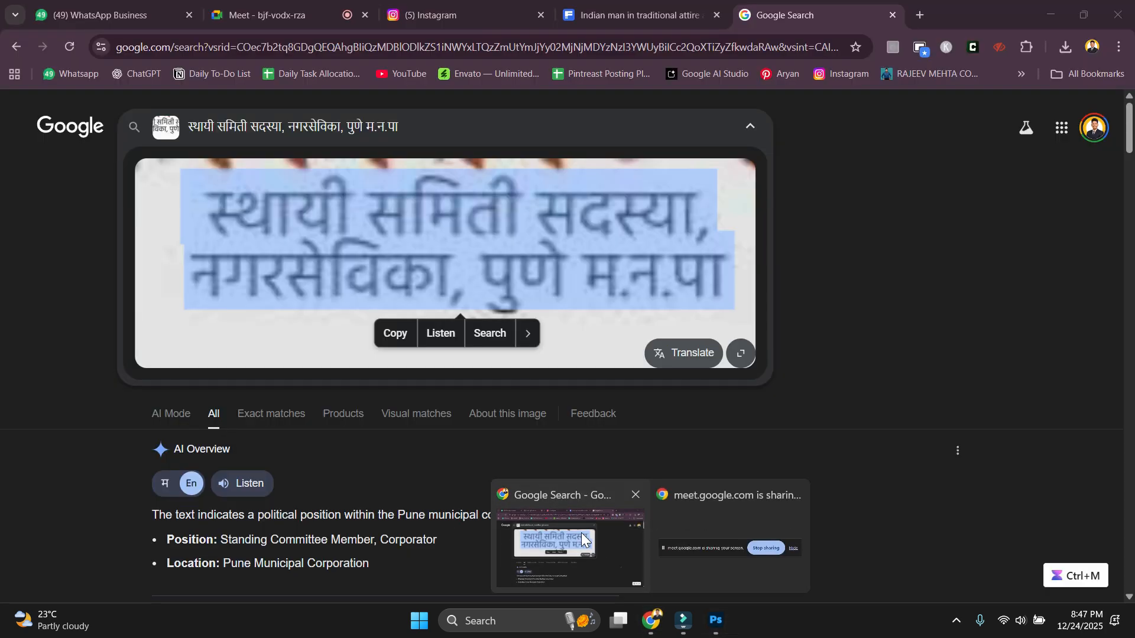
Open the Flaticon website in a new Chrome tab and search for instagram icons.
{"action": "left_click", "coordinate": [585, 540]}
{"action": "left_click", "coordinate": [920, 15]}
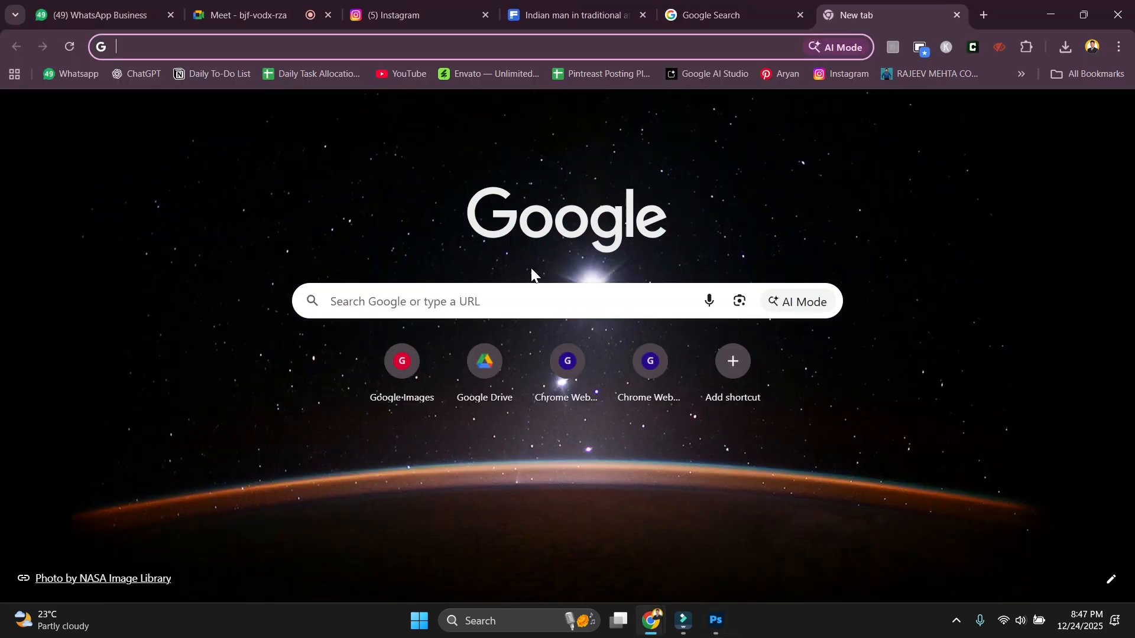
{"action": "type", "text": "flaticon"}
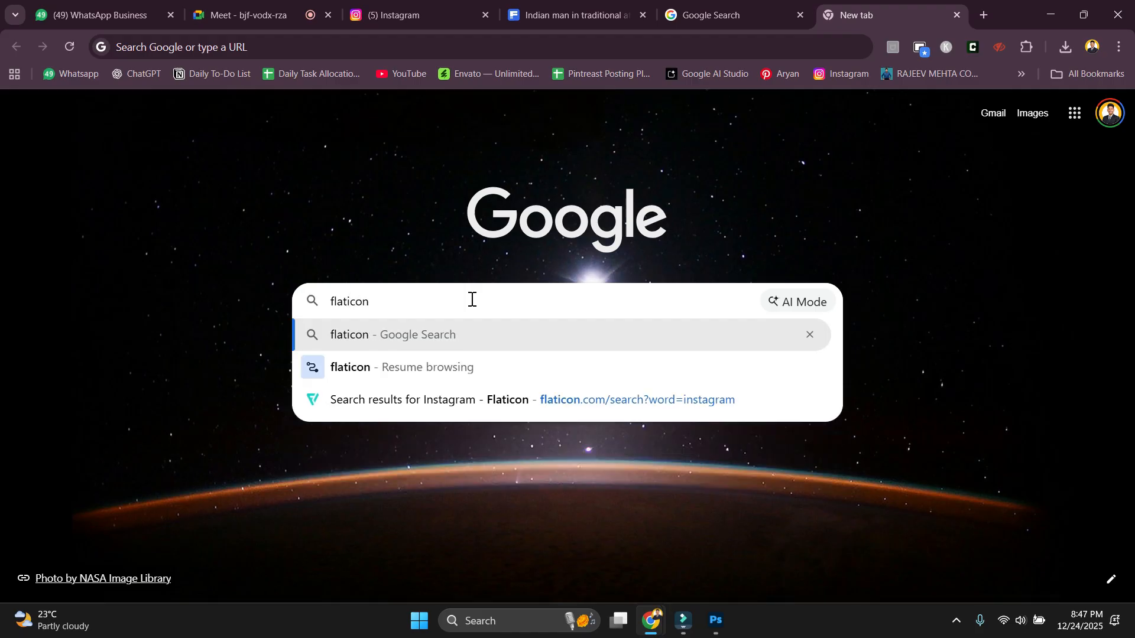
{"action": "key", "text": "Return"}
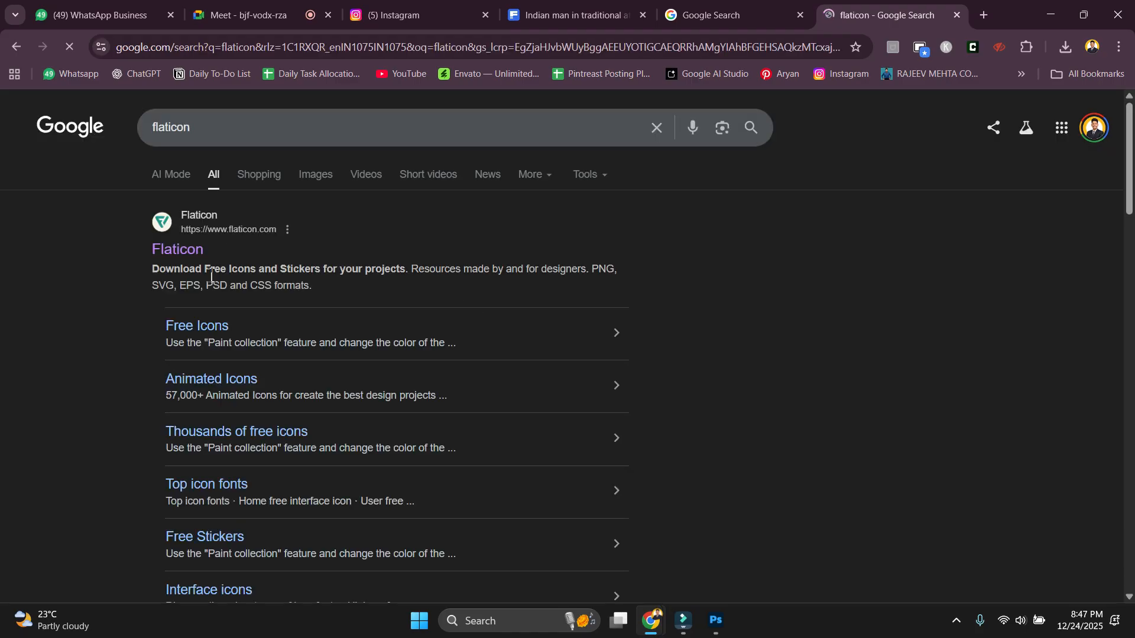
{"action": "left_click", "coordinate": [429, 232]}
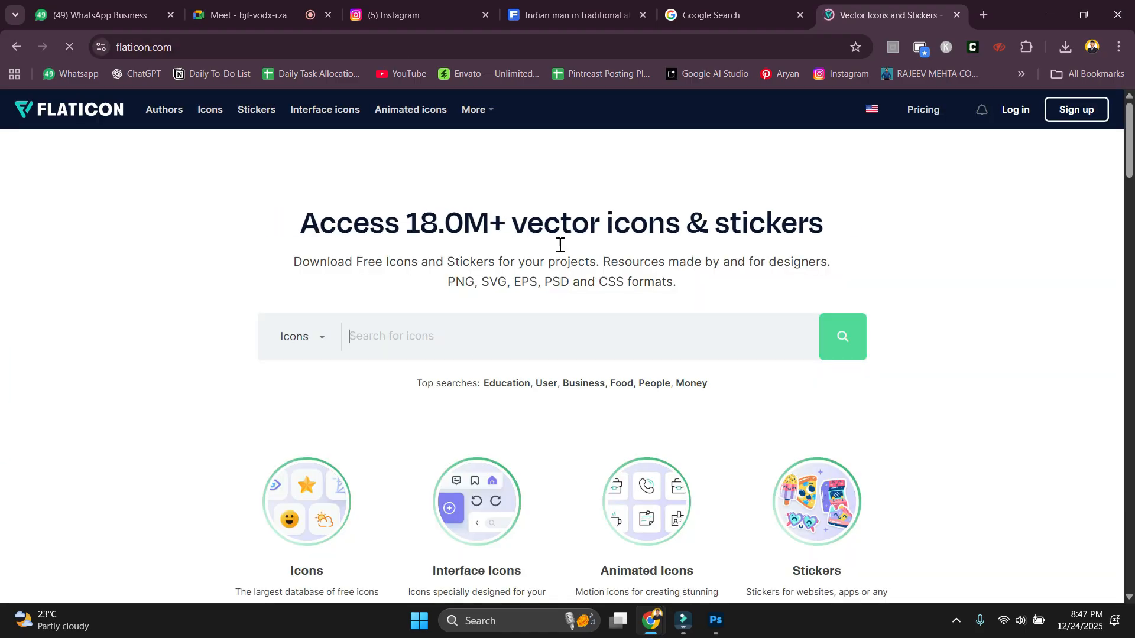
{"action": "type", "text": "instagram"}
{"action": "key", "text": "Return"}
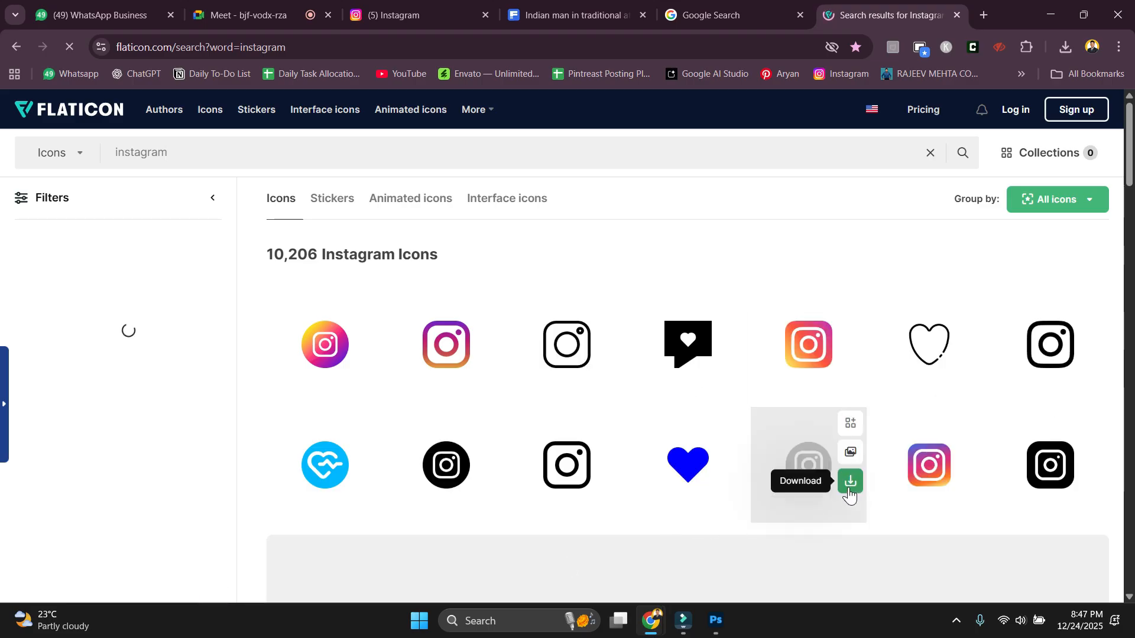
Download the round Instagram icon as a free PNG.
{"action": "left_click", "coordinate": [849, 482]}
{"action": "left_click", "coordinate": [805, 569]}
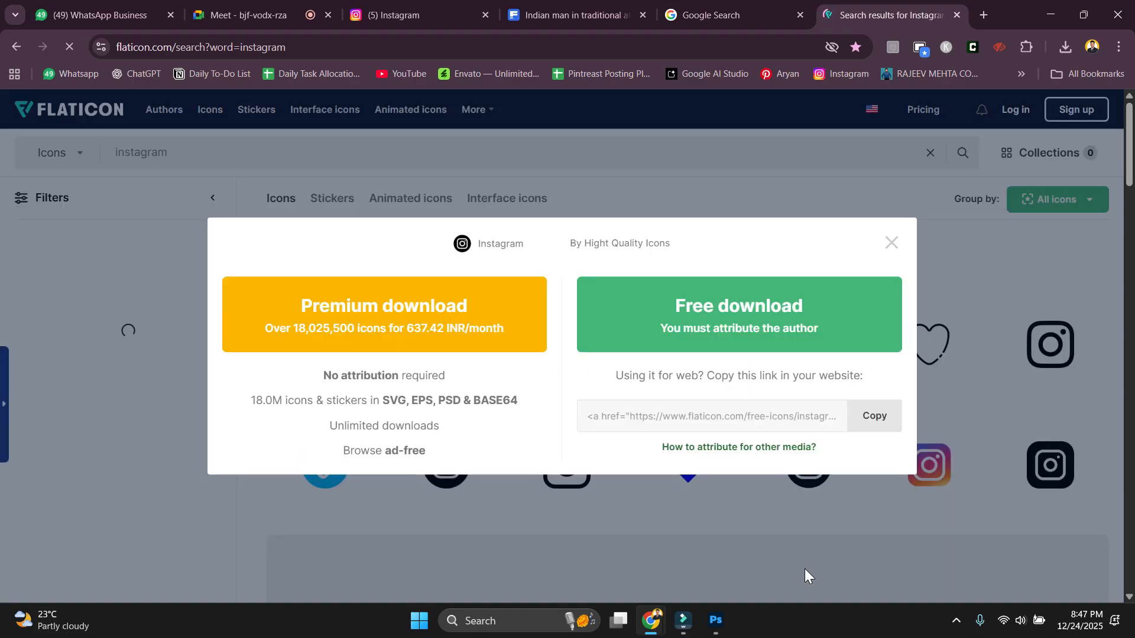
{"action": "left_click", "coordinate": [739, 337]}
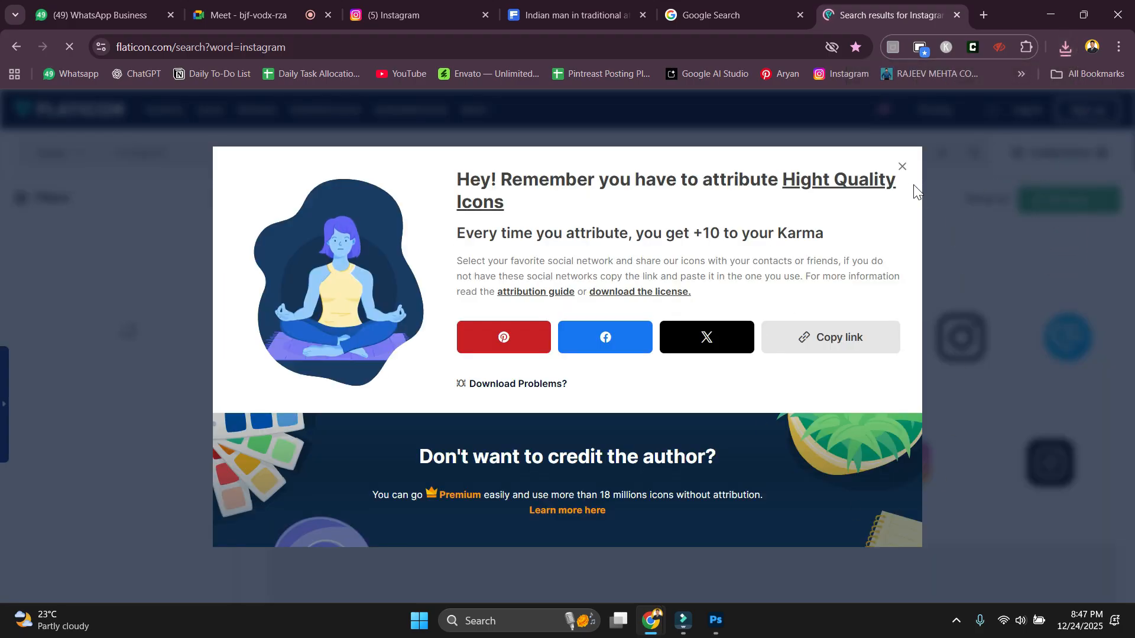
{"action": "left_click", "coordinate": [903, 168]}
Search Flaticon for facebook, then x, then twitter icons.
{"action": "double_click", "coordinate": [182, 155]}
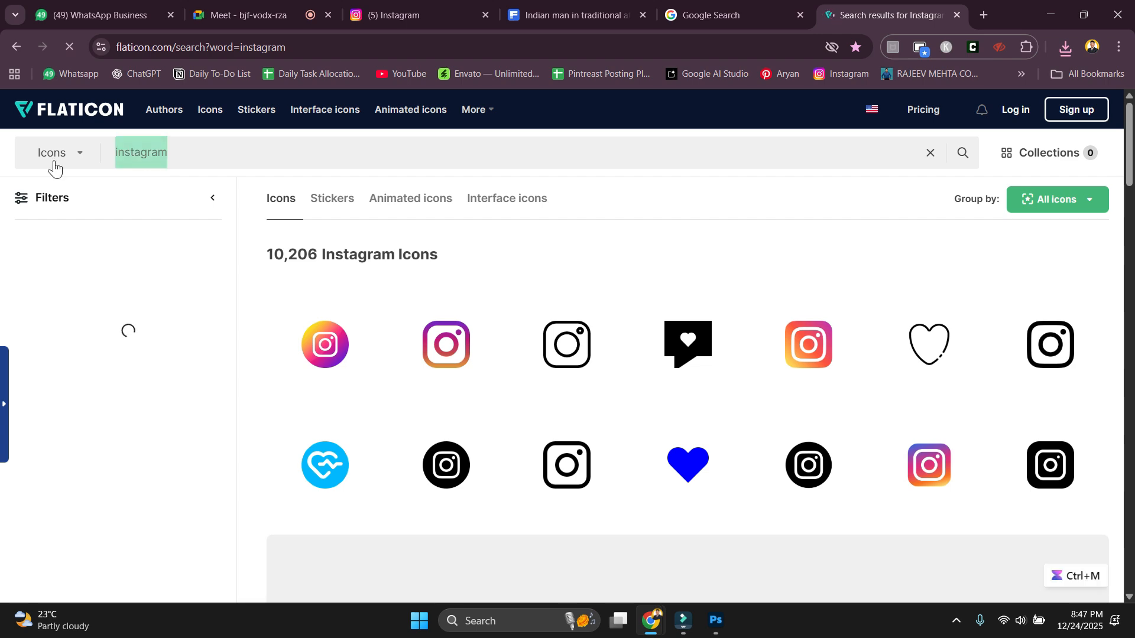
{"action": "type", "text": "facebook"}
{"action": "key", "text": "Return"}
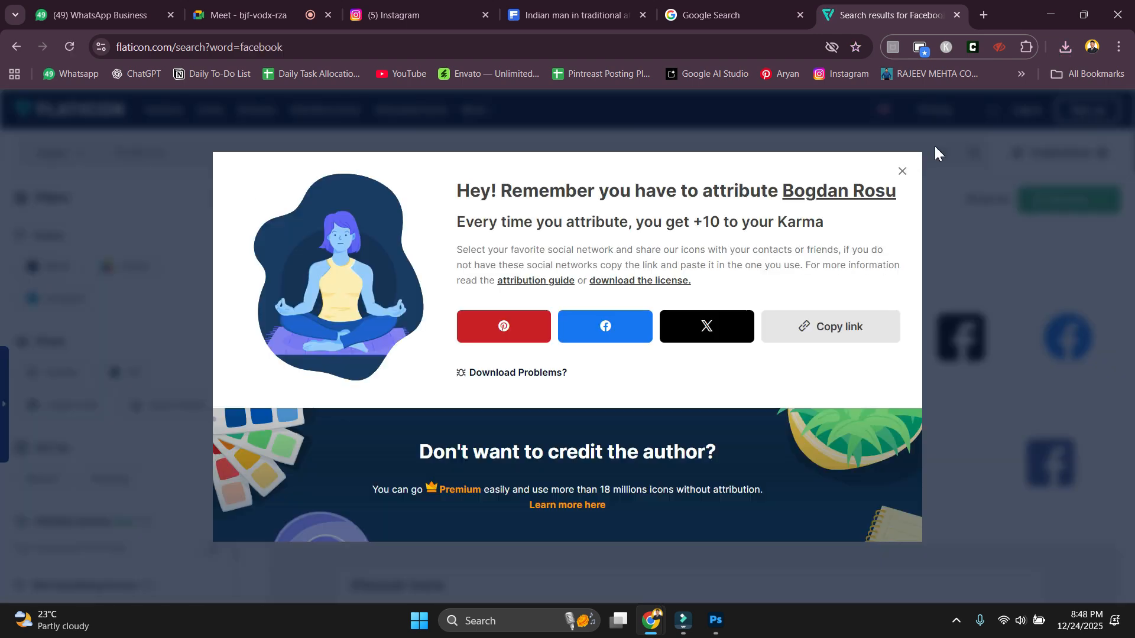
{"action": "left_click", "coordinate": [899, 171]}
{"action": "left_click_drag", "start_coordinate": [198, 153], "coordinate": [4, 157]}
{"action": "type", "text": "x"}
{"action": "key", "text": "Return"}
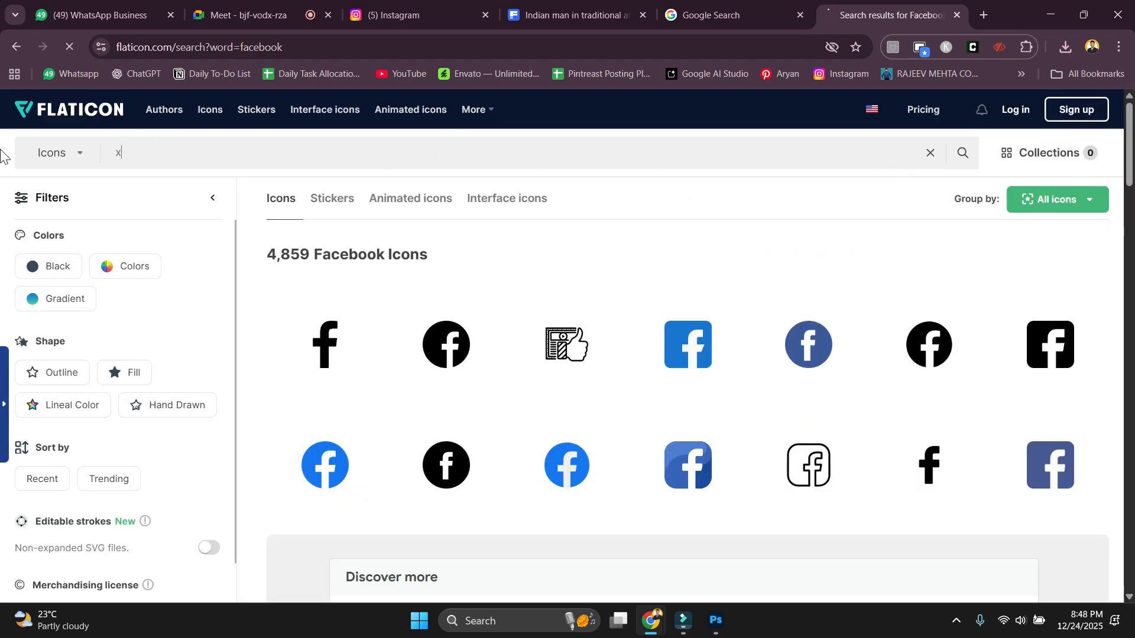
{"action": "double_click", "coordinate": [158, 148]}
{"action": "type", "text": "twitter"}
{"action": "key", "text": "Return"}
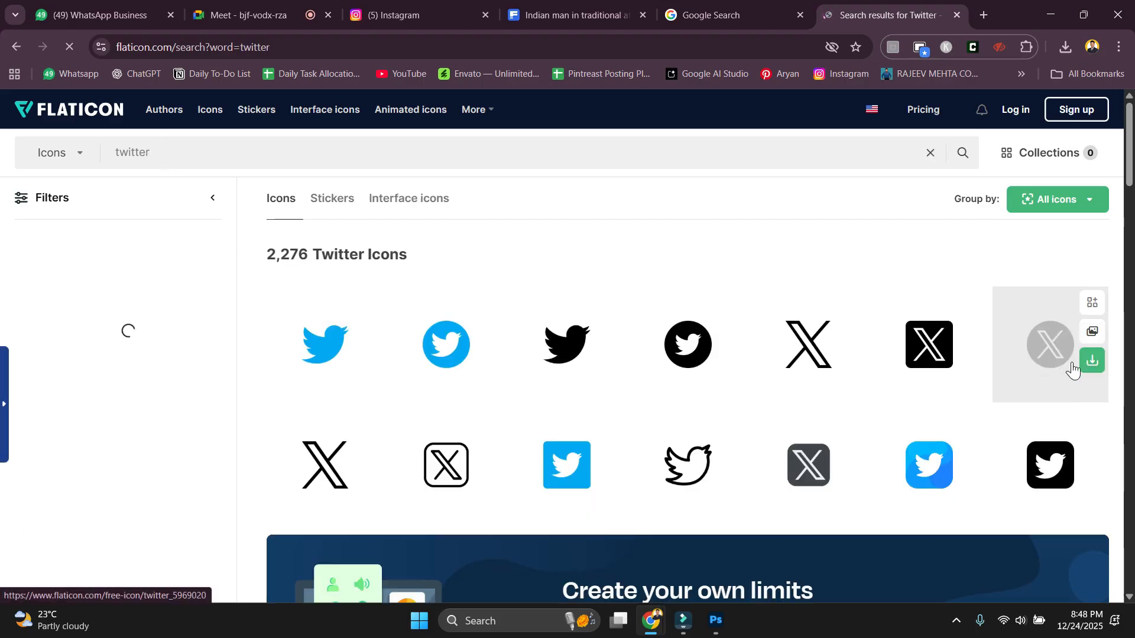
Download the round black X icon as a free PNG and show twitter.png in its folder.
{"action": "left_click", "coordinate": [1091, 364]}
{"action": "left_click", "coordinate": [1066, 445]}
{"action": "left_click", "coordinate": [744, 318]}
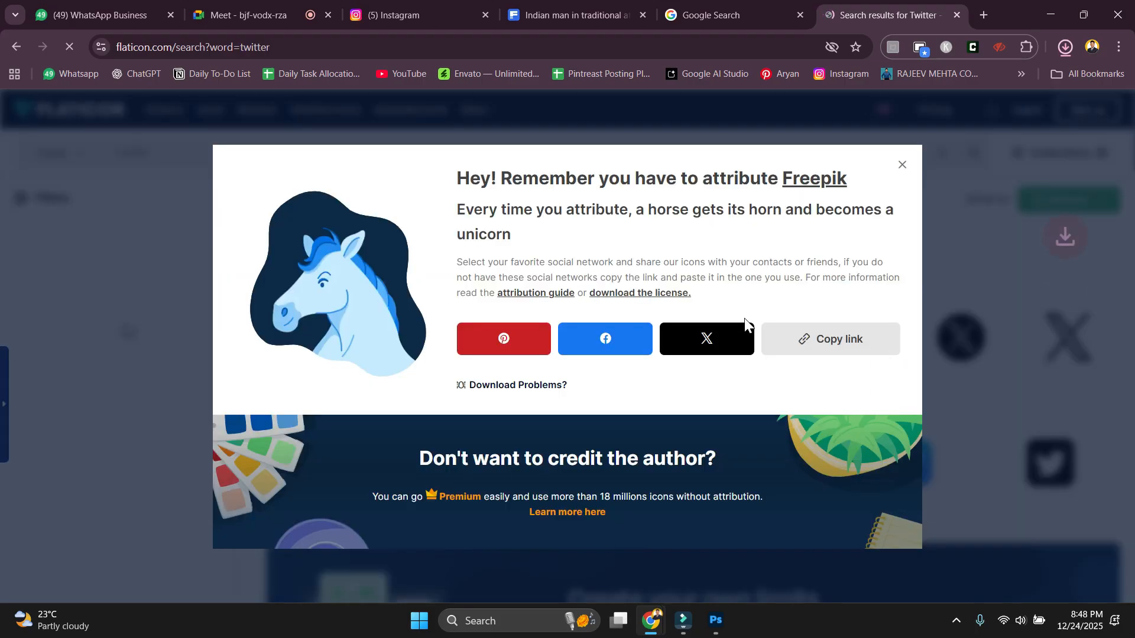
{"action": "left_click", "coordinate": [1030, 82]}
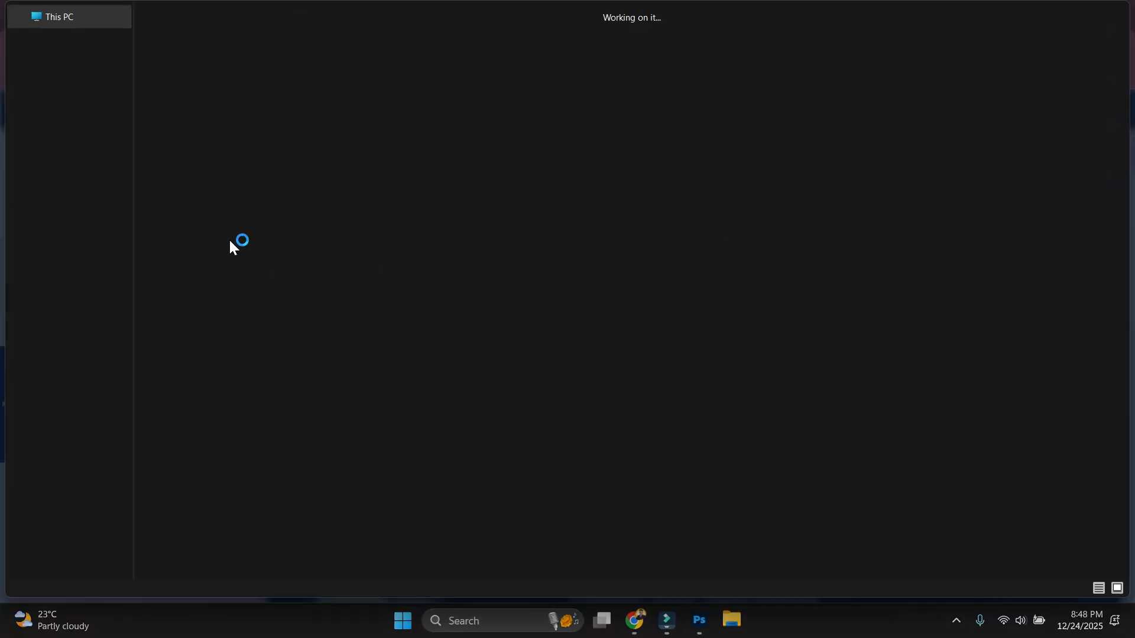
Select the three icon files in Downloads, then launch Adobe Illustrator 2025 from Windows search.
{"action": "left_click", "coordinate": [373, 185], "text": "shift"}
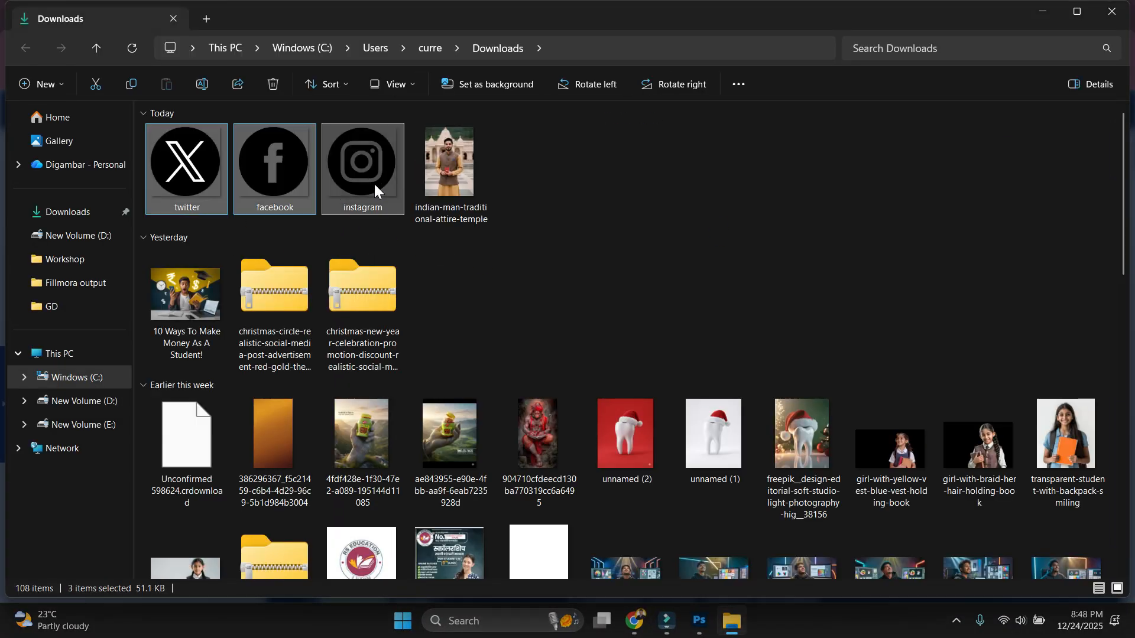
{"action": "key", "text": "super"}
{"action": "type", "text": "ill"}
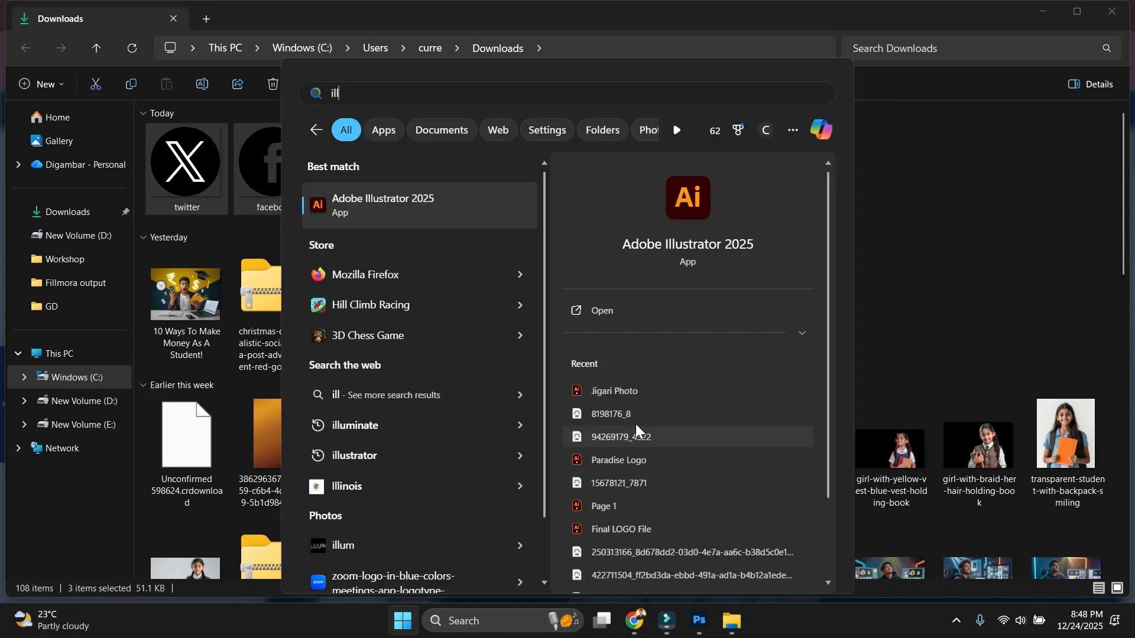
{"action": "left_click", "coordinate": [193, 212]}
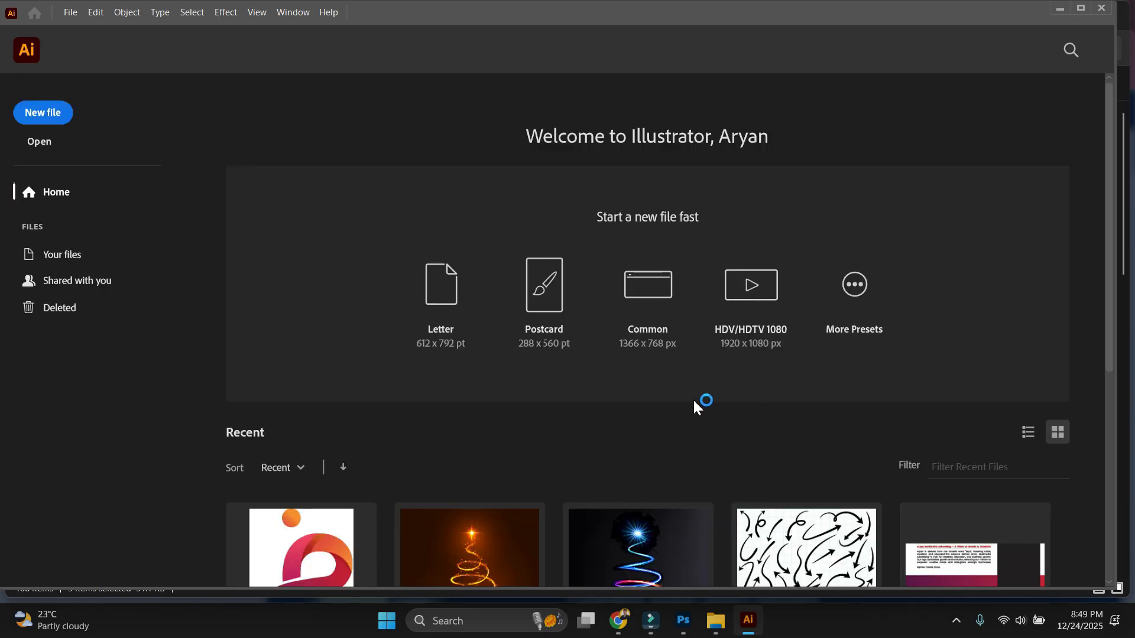
Place the three social icon images from Downloads into the Illustrator document.
{"action": "key", "text": "alt+Tab"}
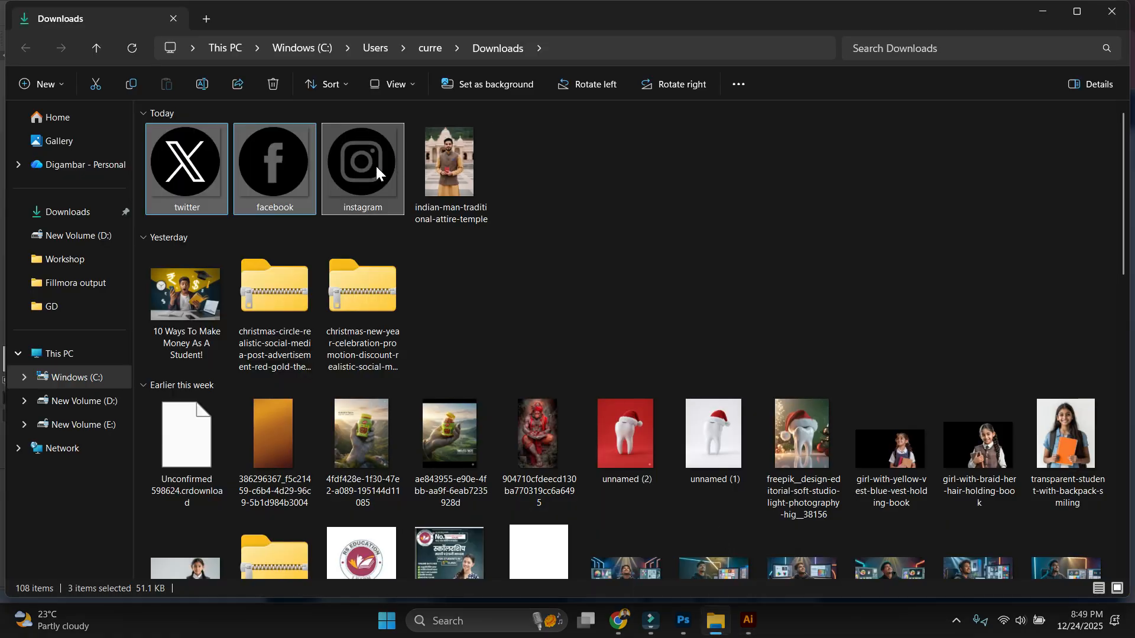
{"action": "left_click_drag", "start_coordinate": [376, 172], "coordinate": [638, 296]}
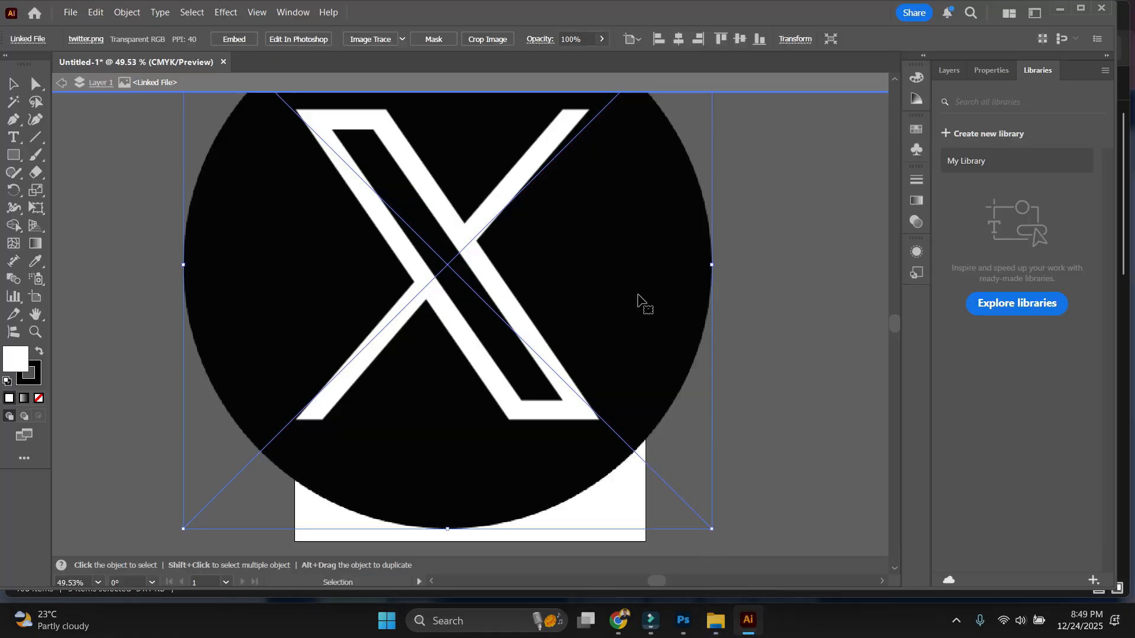
{"action": "mouse_move", "coordinate": [618, 620]}
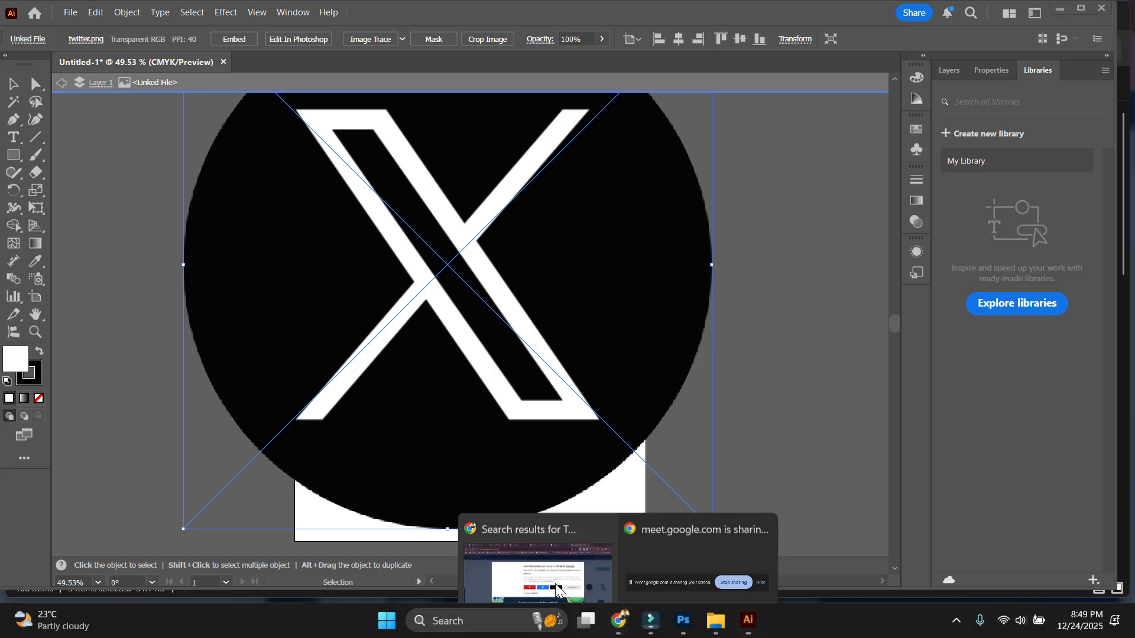
{"action": "left_click", "coordinate": [697, 556]}
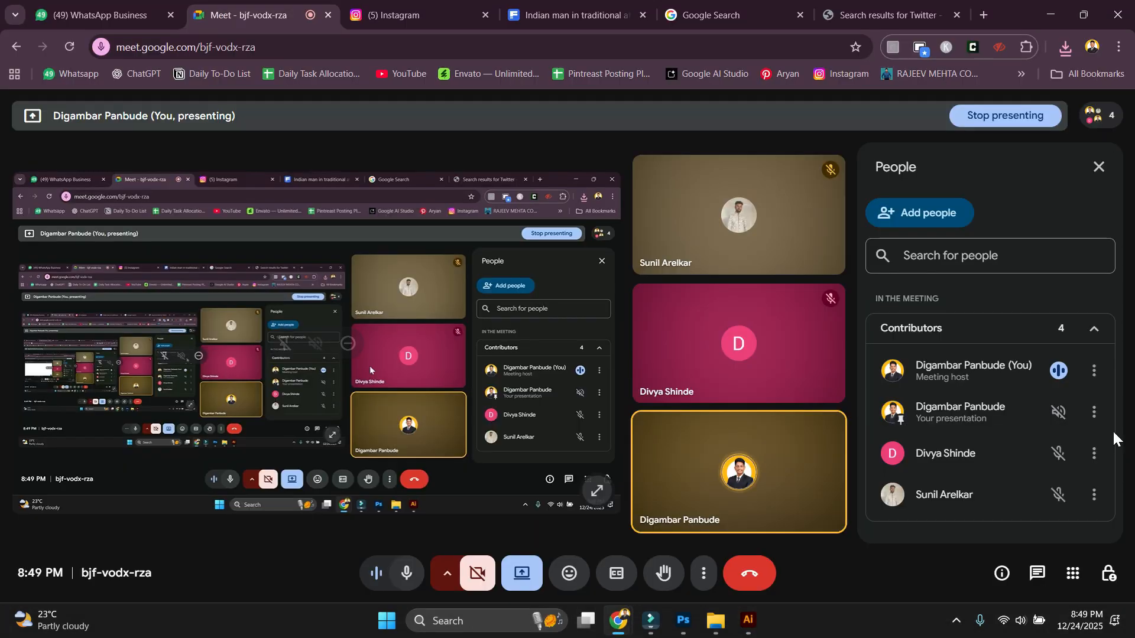
{"action": "left_click", "coordinate": [748, 621]}
{"action": "scroll", "coordinate": [509, 414], "scroll_direction": "down", "scroll_amount": 3}
{"action": "scroll", "coordinate": [537, 396], "scroll_direction": "up", "scroll_amount": 3}
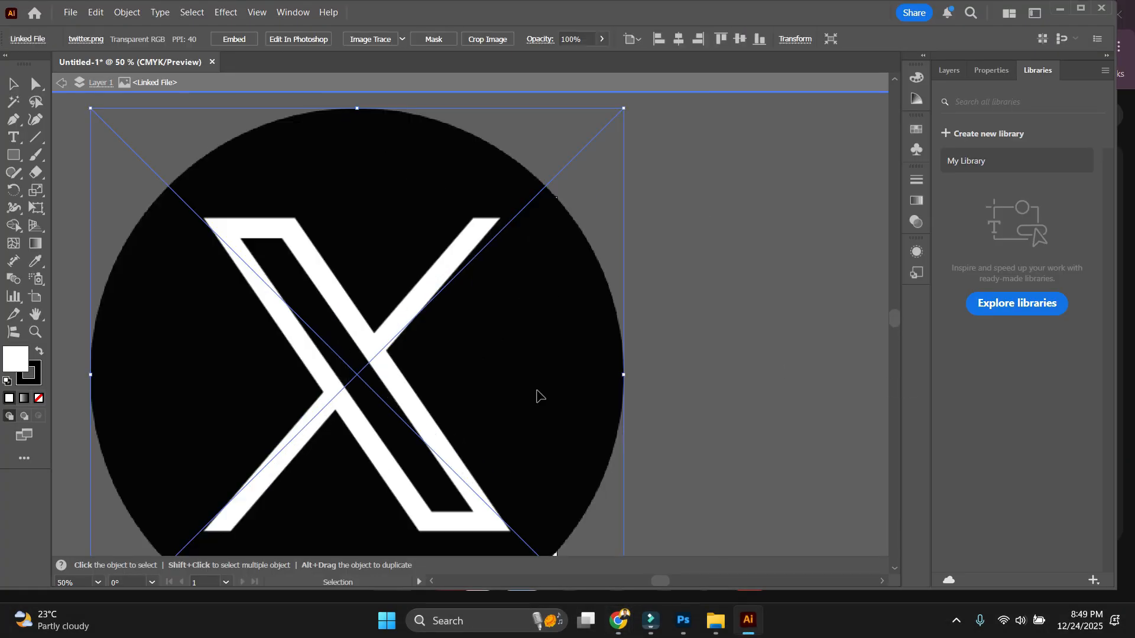
Spread the X, Instagram and Facebook logos around the artboard and select the X logo.
{"action": "left_click_drag", "start_coordinate": [537, 395], "coordinate": [718, 394]}
{"action": "scroll", "coordinate": [537, 285], "scroll_direction": "down", "scroll_amount": 5}
{"action": "scroll", "coordinate": [579, 322], "scroll_direction": "up", "scroll_amount": 1}
{"action": "left_click_drag", "start_coordinate": [525, 303], "coordinate": [715, 326]}
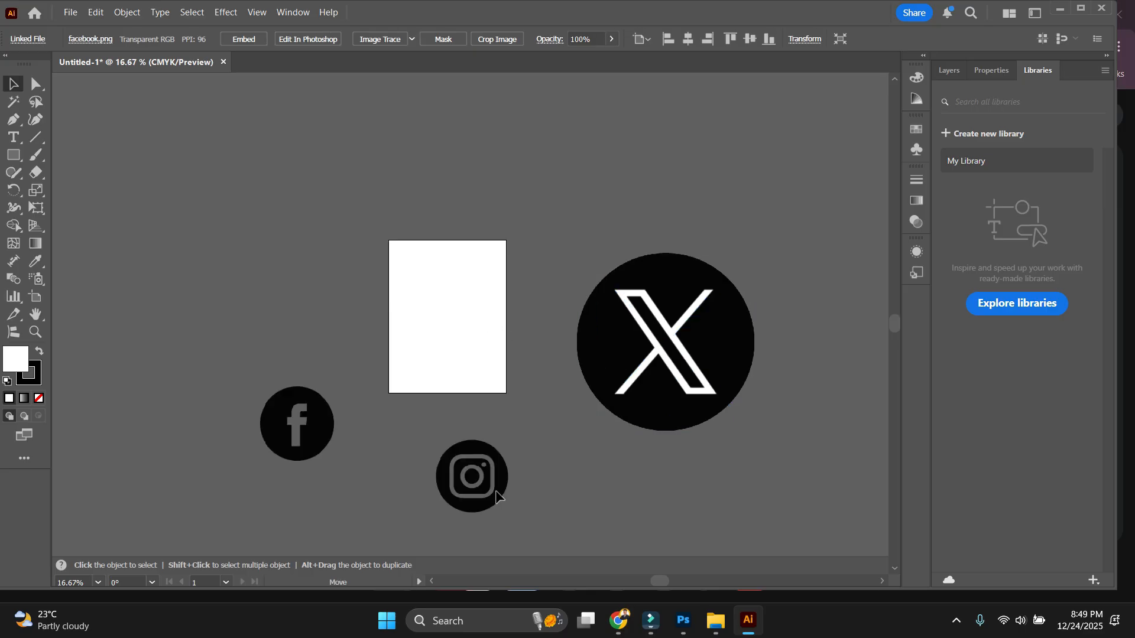
{"action": "left_click", "coordinate": [494, 491]}
{"action": "left_click", "coordinate": [693, 337]}
{"action": "left_click_drag", "start_coordinate": [780, 392], "coordinate": [770, 391]}
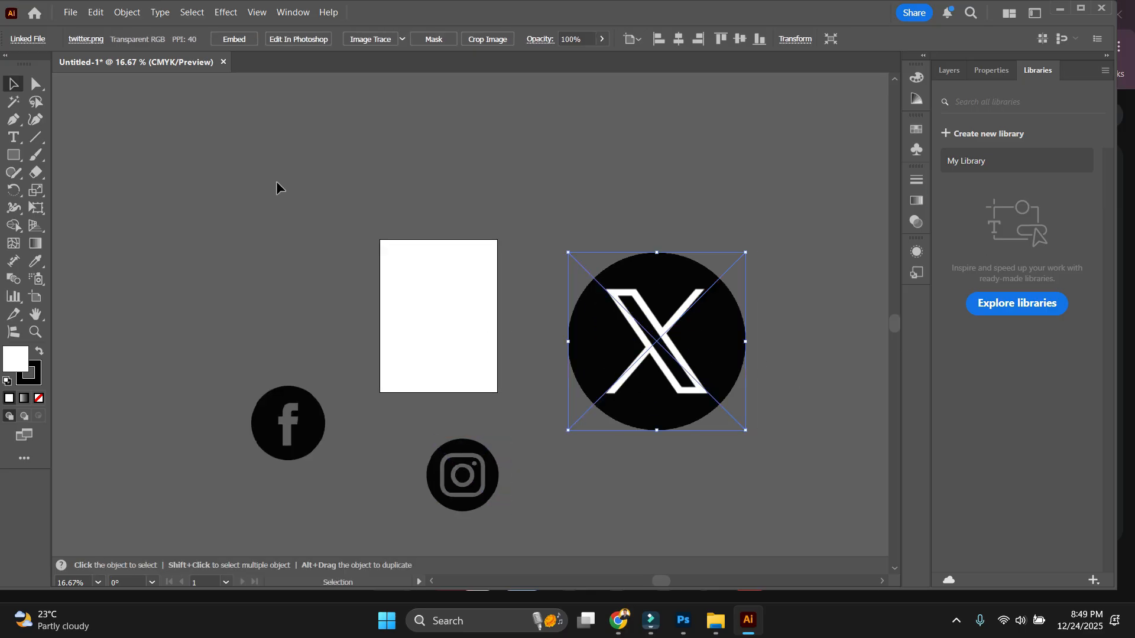
Embed the X logo image, trace it, and expand the trace into editable vector paths.
{"action": "left_click", "coordinate": [236, 41]}
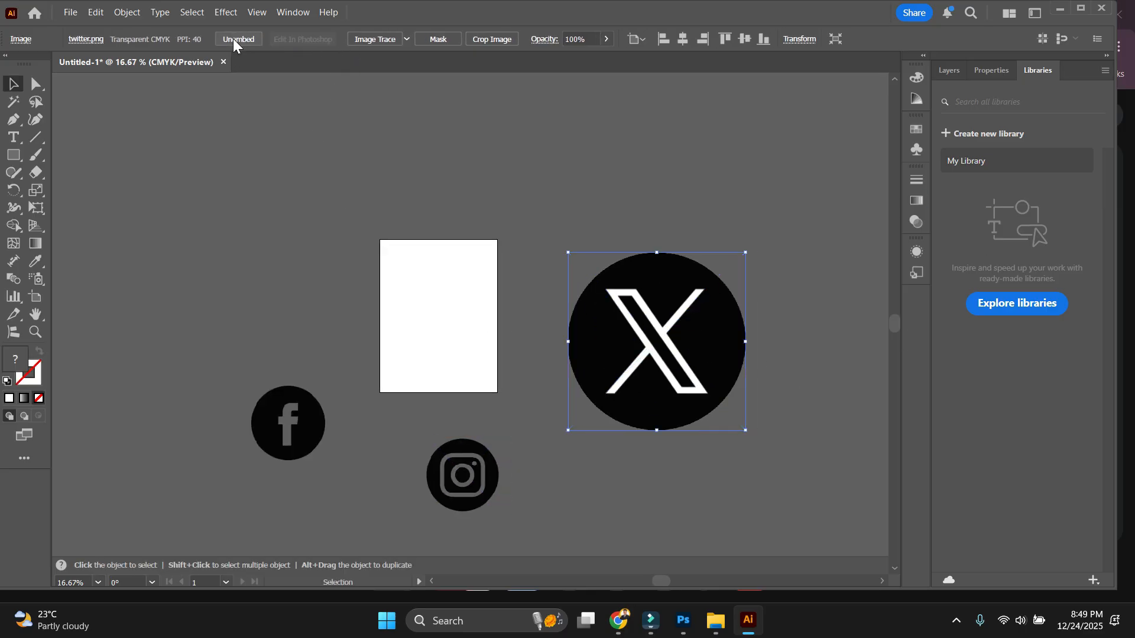
{"action": "left_click", "coordinate": [375, 42]}
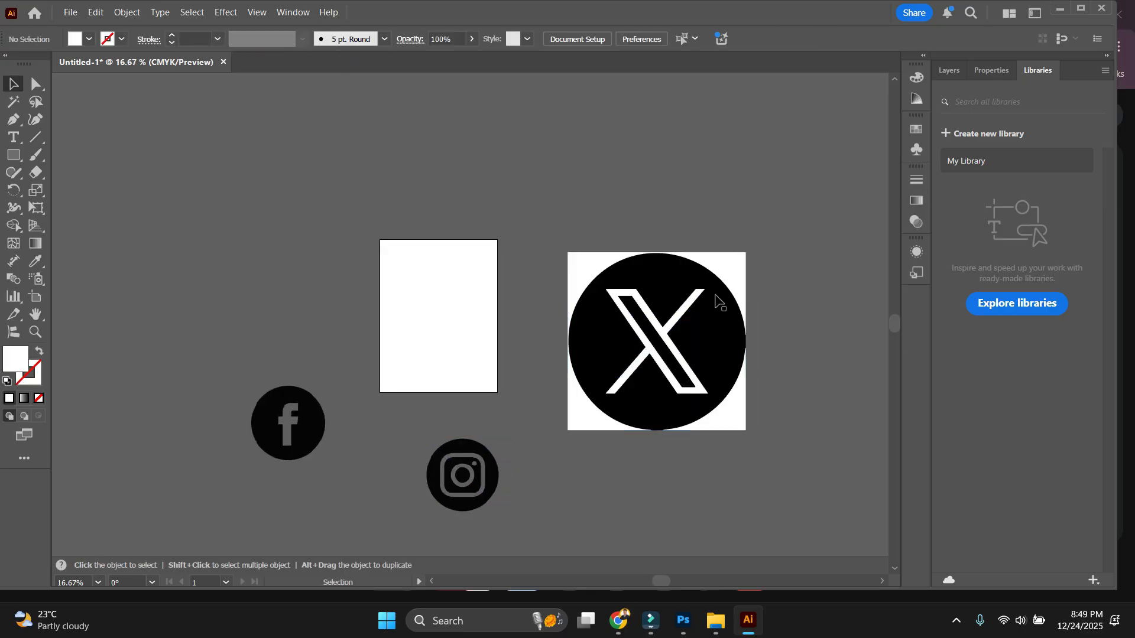
{"action": "left_click", "coordinate": [737, 263]}
{"action": "double_click", "coordinate": [737, 264]}
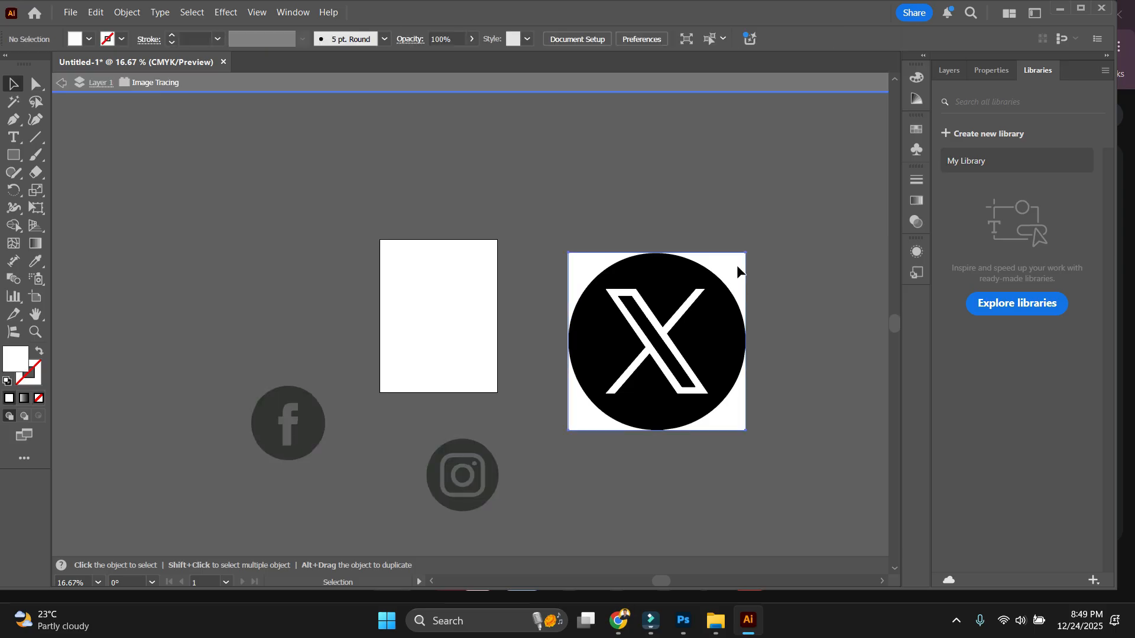
{"action": "mouse_move", "coordinate": [737, 264]}
{"action": "left_mouse_down"}
{"action": "mouse_move", "coordinate": [793, 330]}
{"action": "mouse_move", "coordinate": [690, 226]}
{"action": "left_mouse_up"}
{"action": "right_click", "coordinate": [690, 226]}
{"action": "left_click", "coordinate": [372, 39]}
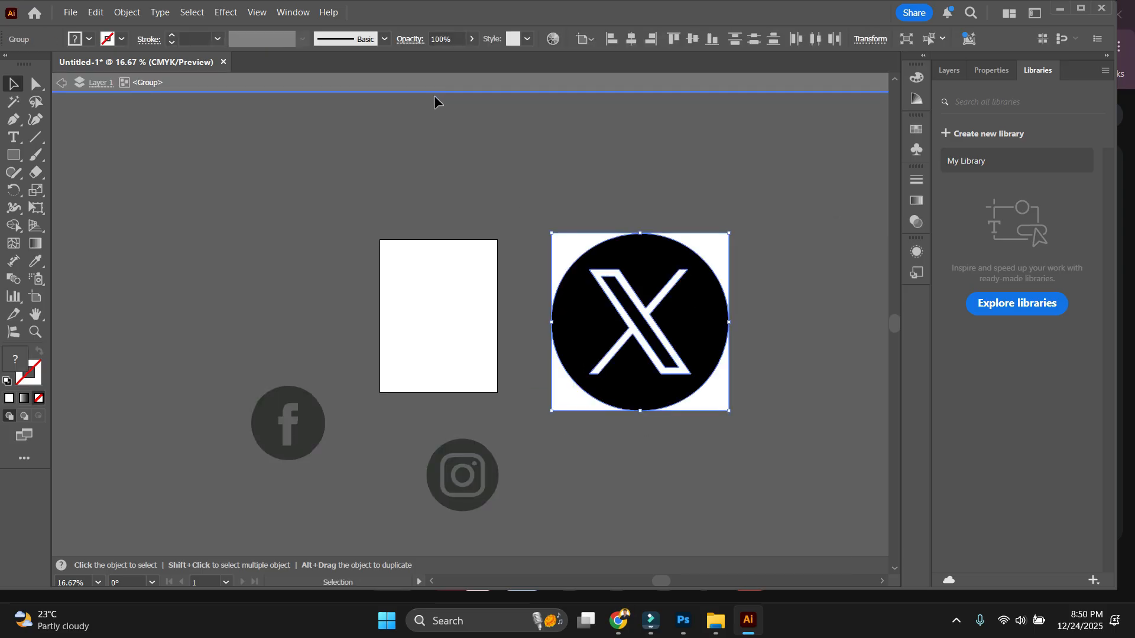
{"action": "left_click", "coordinate": [526, 157]}
Delete the white background pieces, leaving a black circle with a cut-out X.
{"action": "mouse_move", "coordinate": [714, 253]}
{"action": "left_mouse_down"}
{"action": "mouse_move", "coordinate": [817, 321]}
{"action": "mouse_move", "coordinate": [864, 384]}
{"action": "mouse_move", "coordinate": [609, 476]}
{"action": "left_mouse_up"}
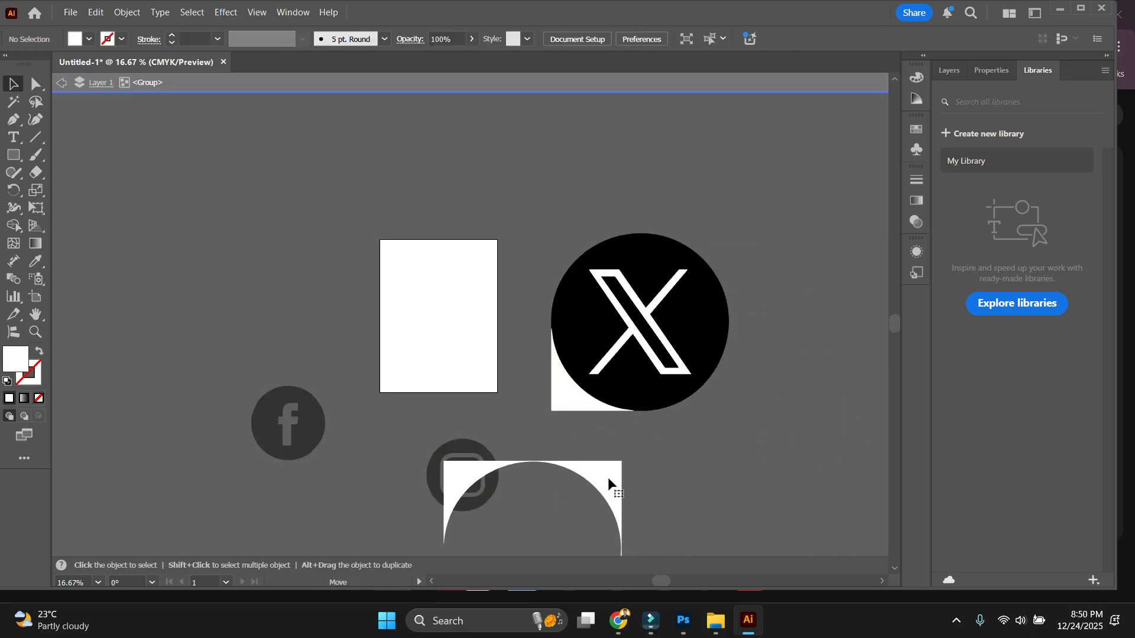
{"action": "scroll", "coordinate": [608, 387], "scroll_direction": "up", "scroll_amount": 4}
{"action": "left_click_drag", "start_coordinate": [566, 437], "coordinate": [623, 375]}
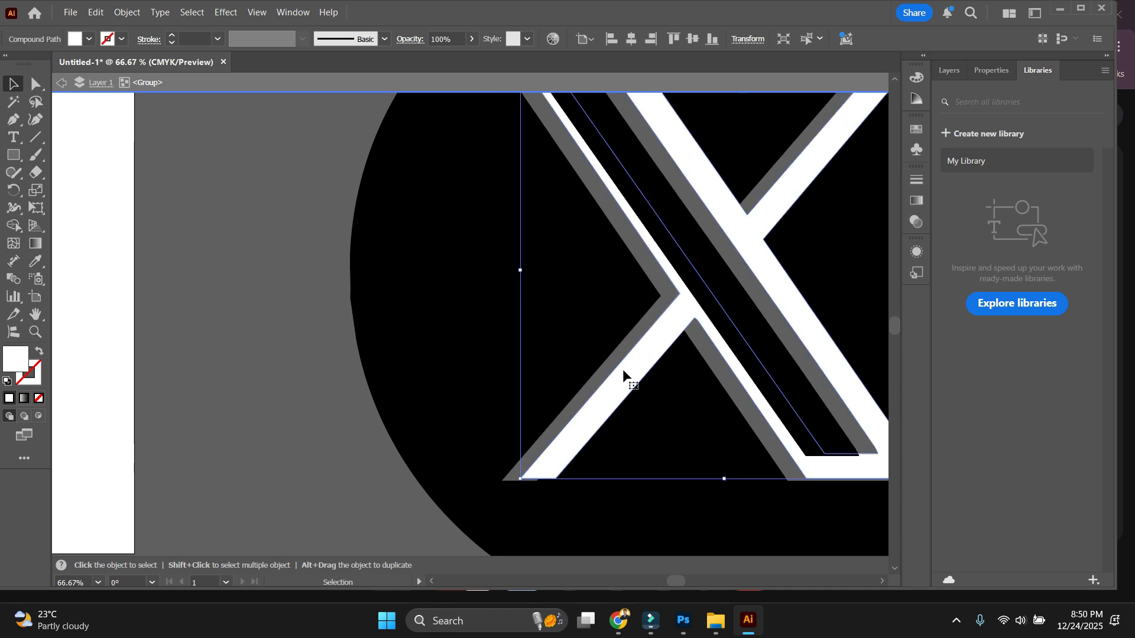
{"action": "key", "text": "Delete"}
{"action": "scroll", "coordinate": [476, 366], "scroll_direction": "down", "scroll_amount": 4}
{"action": "scroll", "coordinate": [614, 343], "scroll_direction": "up", "scroll_amount": 3}
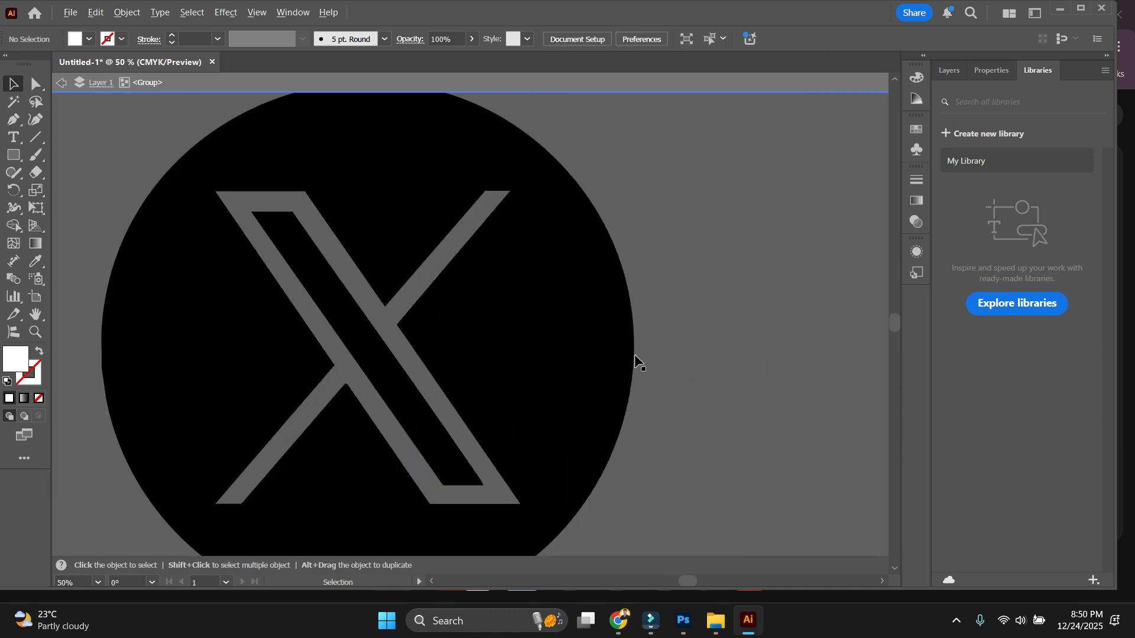
{"action": "left_click_drag", "start_coordinate": [584, 331], "coordinate": [825, 310]}
{"action": "key", "text": "ctrl+z"}
{"action": "left_click", "coordinate": [752, 336]}
Try a red fill on the circle, then revert it to black.
{"action": "scroll", "coordinate": [599, 328], "scroll_direction": "down", "scroll_amount": 1}
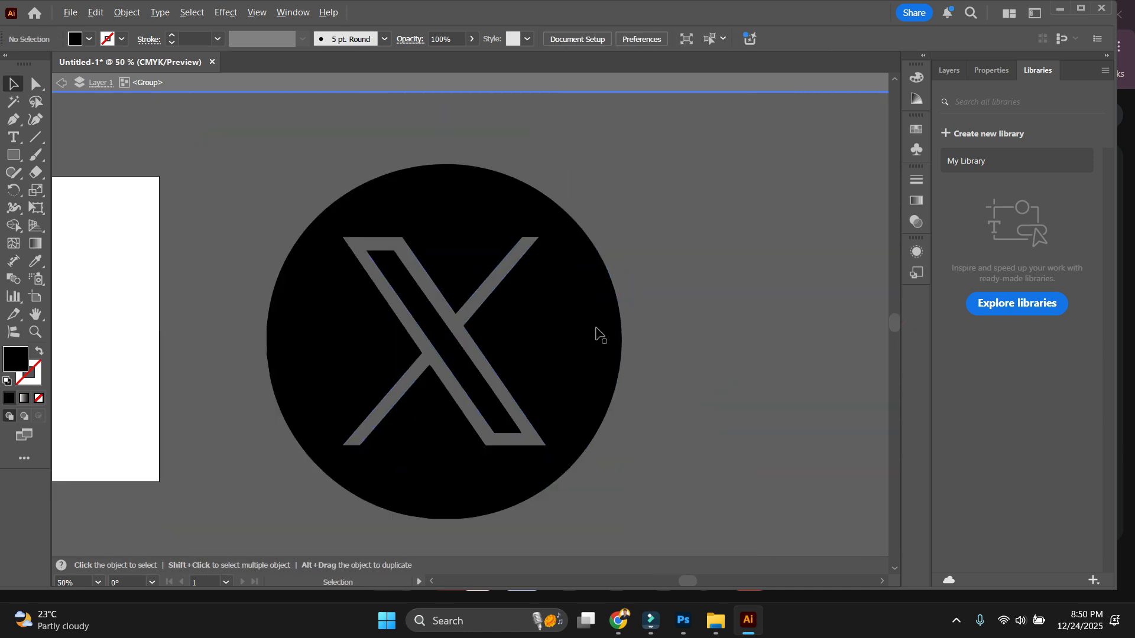
{"action": "left_click", "coordinate": [570, 350]}
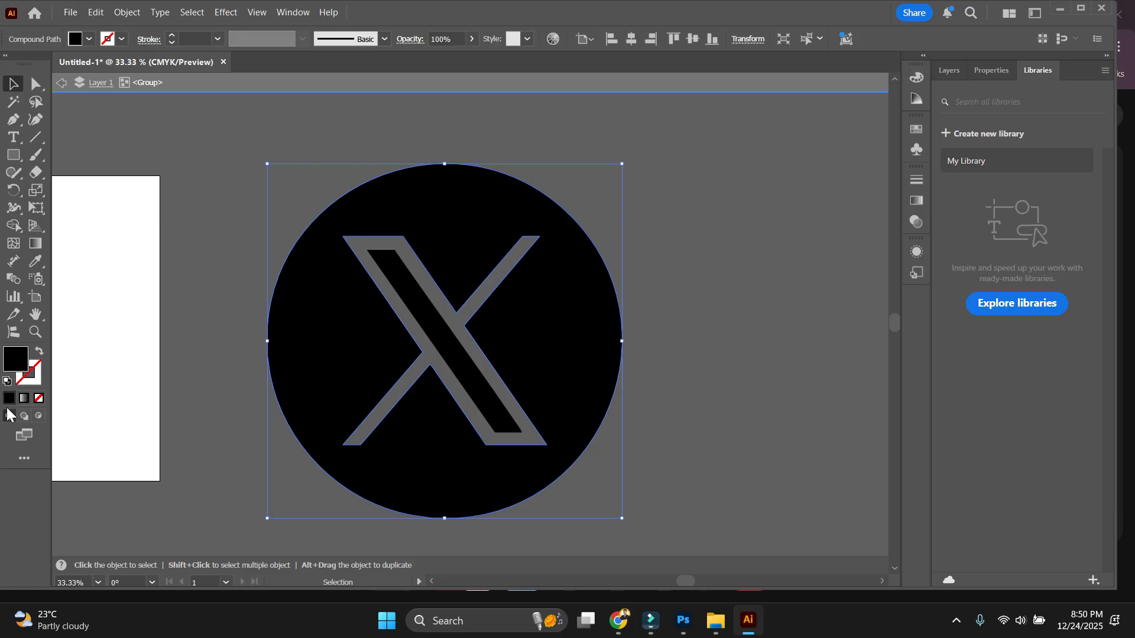
{"action": "double_click", "coordinate": [20, 360]}
{"action": "left_click_drag", "start_coordinate": [707, 386], "coordinate": [656, 385]}
{"action": "left_click", "coordinate": [903, 353]}
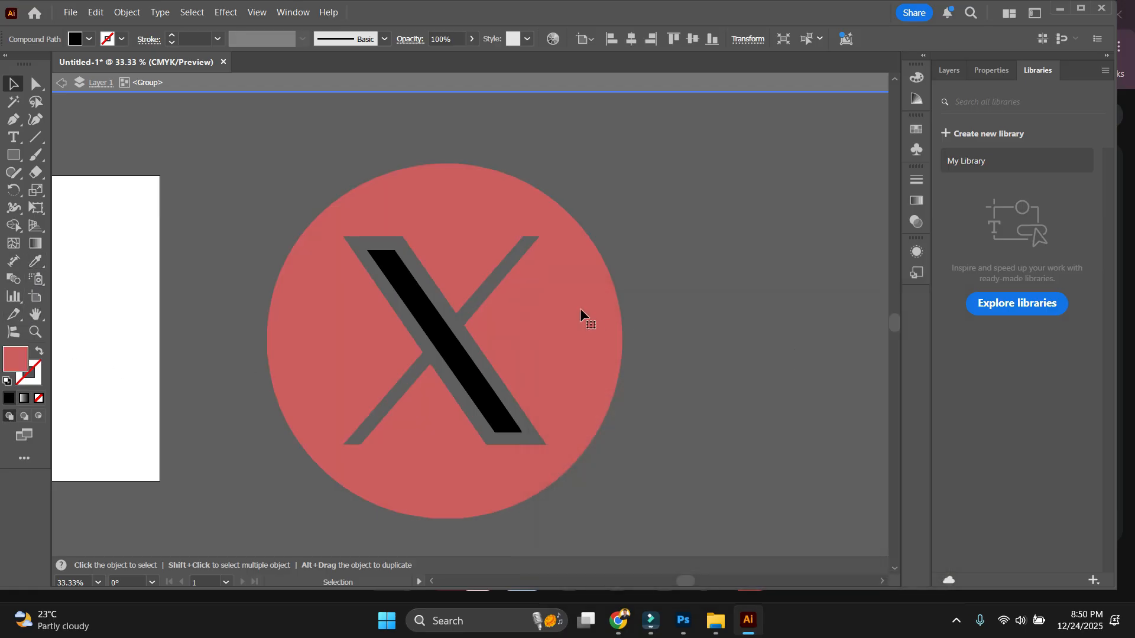
{"action": "key", "text": "ctrl+z"}
Copy the finished X logo and switch to the Photoshop banner.
{"action": "left_click", "coordinate": [715, 276]}
{"action": "scroll", "coordinate": [715, 278], "scroll_direction": "down", "scroll_amount": 1}
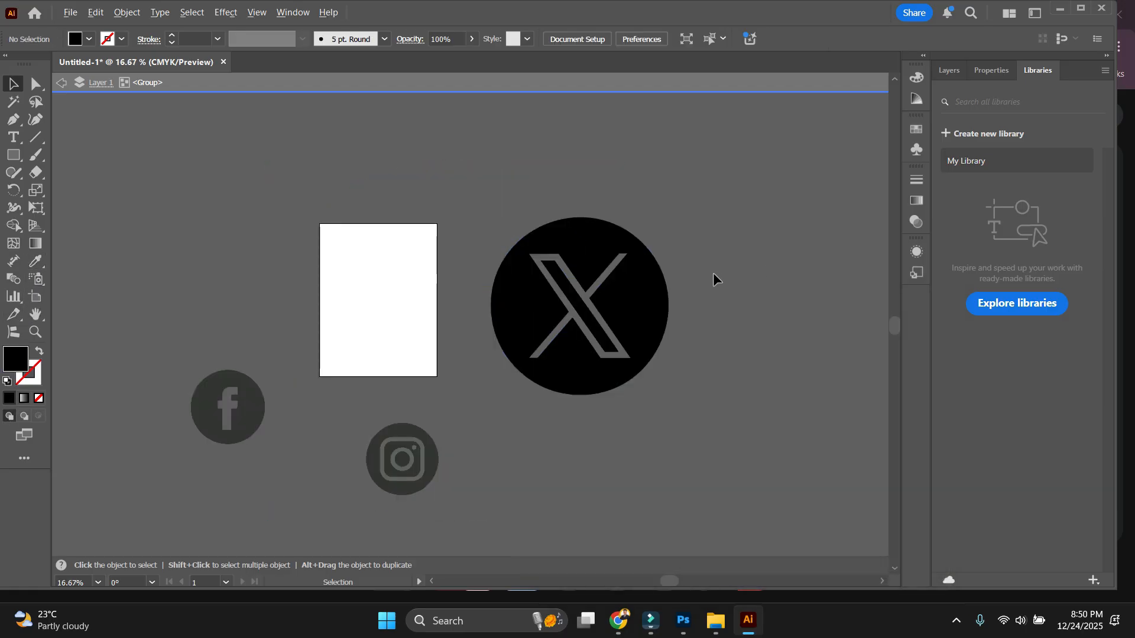
{"action": "left_click", "coordinate": [587, 237]}
{"action": "key", "text": "ctrl+c"}
{"action": "left_click", "coordinate": [684, 620]}
Paste the X logo into the banner as a shape layer and scale it down.
{"action": "key", "text": "ctrl+v"}
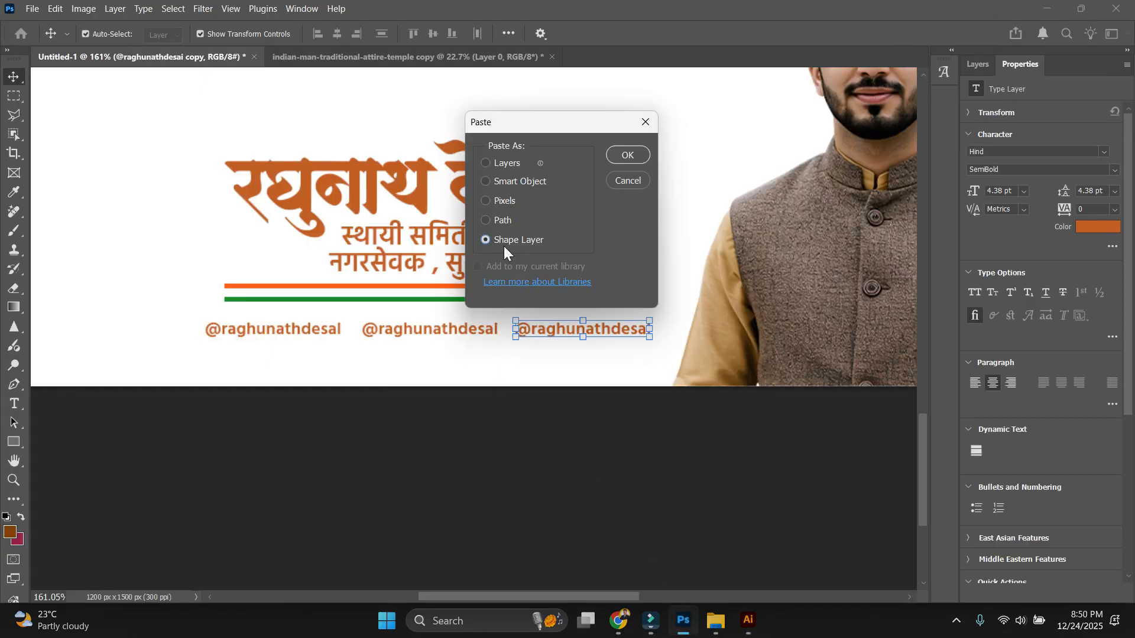
{"action": "left_click", "coordinate": [628, 154]}
{"action": "scroll", "coordinate": [539, 260], "scroll_direction": "down", "scroll_amount": 5}
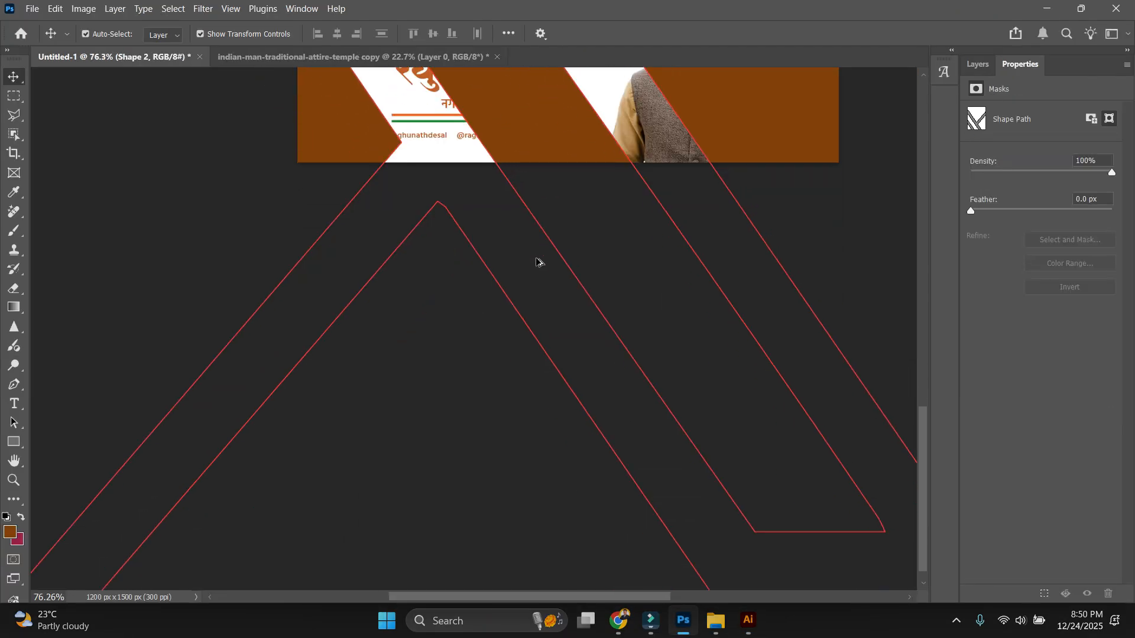
{"action": "scroll", "coordinate": [538, 274], "scroll_direction": "down", "scroll_amount": 10}
{"action": "left_click_drag", "start_coordinate": [476, 70], "coordinate": [476, 164]}
{"action": "key", "text": "Return"}
{"action": "scroll", "coordinate": [481, 218], "scroll_direction": "up", "scroll_amount": 15}
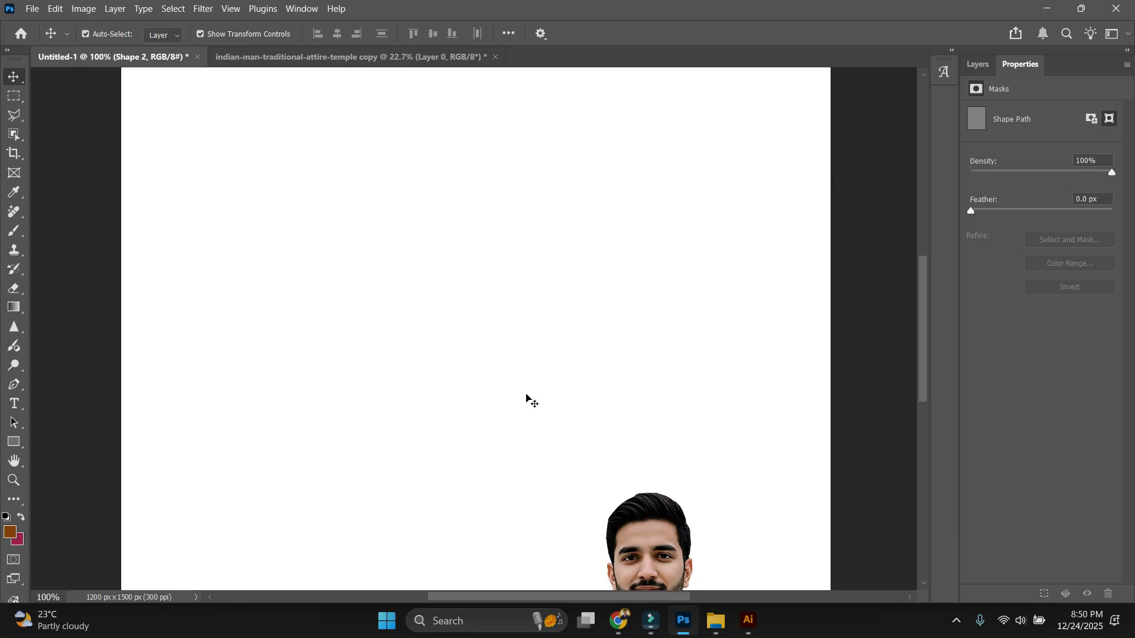
{"action": "left_click", "coordinate": [526, 395]}
Move the off-banner X shape onto the banner and shrink it to a small icon.
{"action": "scroll", "coordinate": [413, 331], "scroll_direction": "down", "scroll_amount": 10}
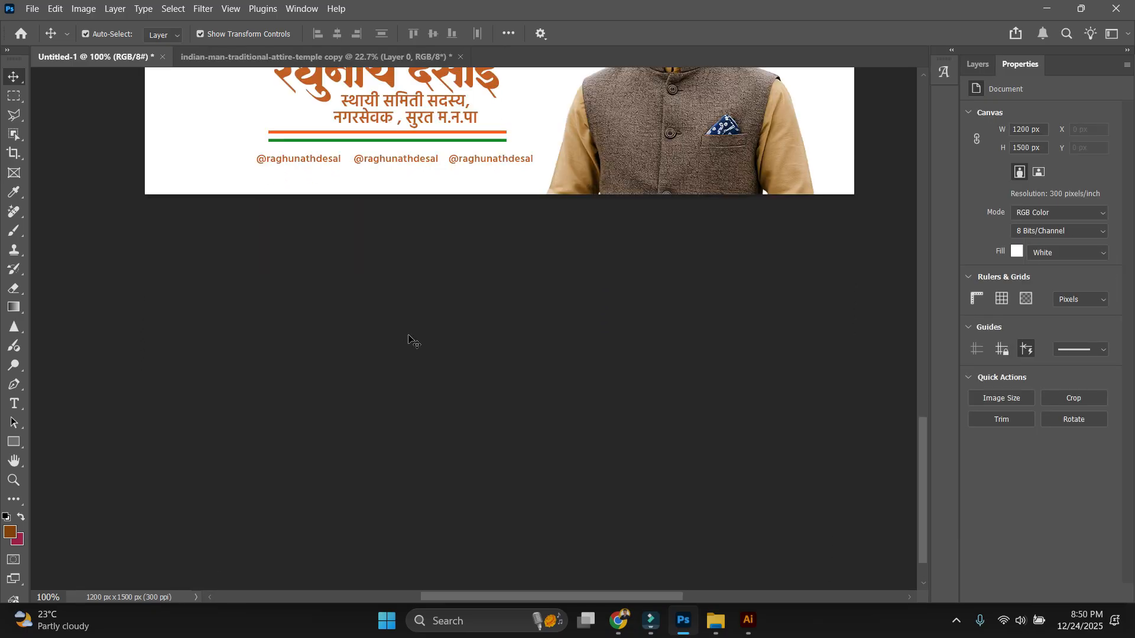
{"action": "scroll", "coordinate": [412, 340], "scroll_direction": "down", "scroll_amount": 10}
{"action": "left_click_drag", "start_coordinate": [703, 482], "coordinate": [350, 275]}
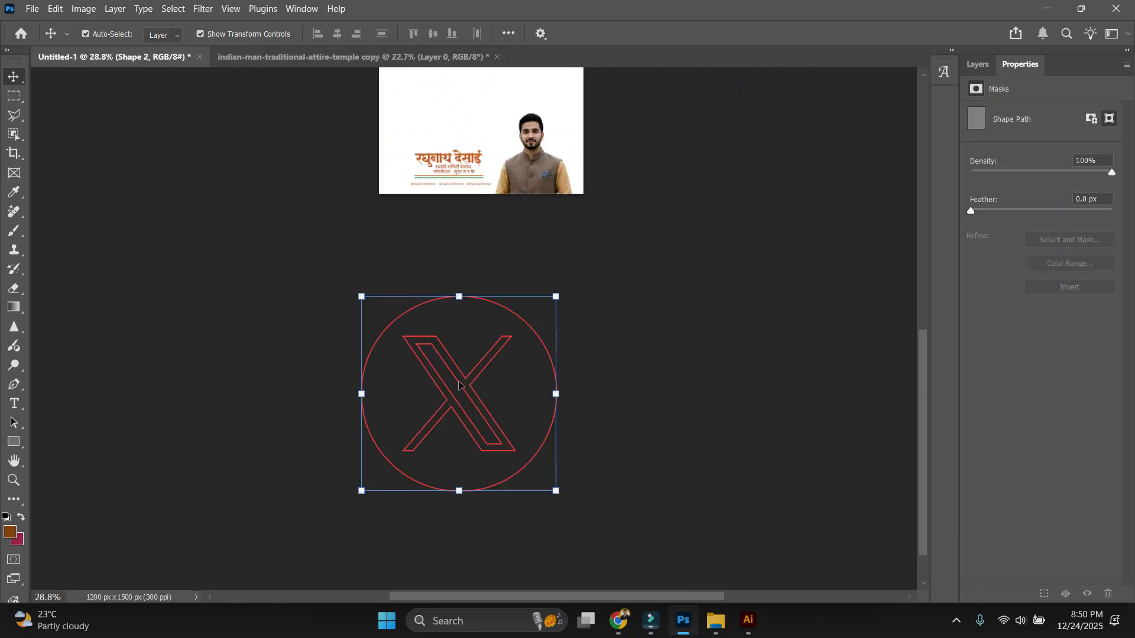
{"action": "key", "text": "ctrl+t"}
{"action": "left_click_drag", "start_coordinate": [429, 316], "coordinate": [420, 99]}
{"action": "scroll", "coordinate": [420, 100], "scroll_direction": "up", "scroll_amount": 6}
{"action": "left_click_drag", "start_coordinate": [488, 201], "coordinate": [489, 480]}
{"action": "left_click_drag", "start_coordinate": [485, 516], "coordinate": [480, 266]}
{"action": "scroll", "coordinate": [480, 267], "scroll_direction": "up", "scroll_amount": 6}
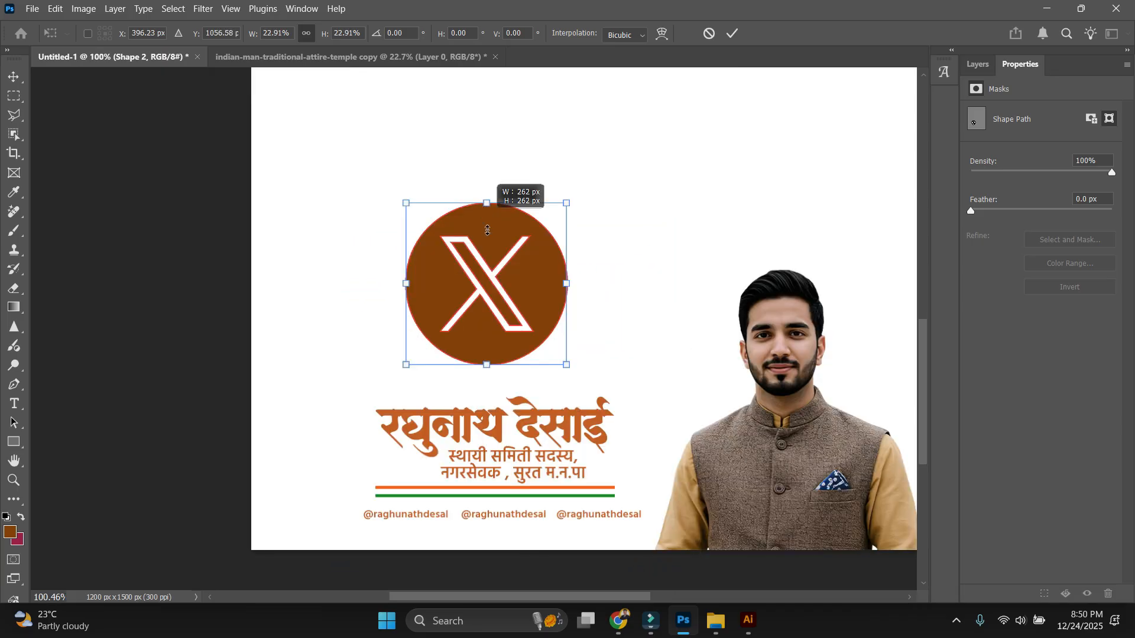
{"action": "left_click_drag", "start_coordinate": [486, 203], "coordinate": [491, 171]}
{"action": "scroll", "coordinate": [493, 353], "scroll_direction": "up", "scroll_amount": 6}
{"action": "key", "text": "Return"}
Embed the Instagram image, trace and expand it, then ungroup the traced shapes.
{"action": "key", "text": "alt+Tab"}
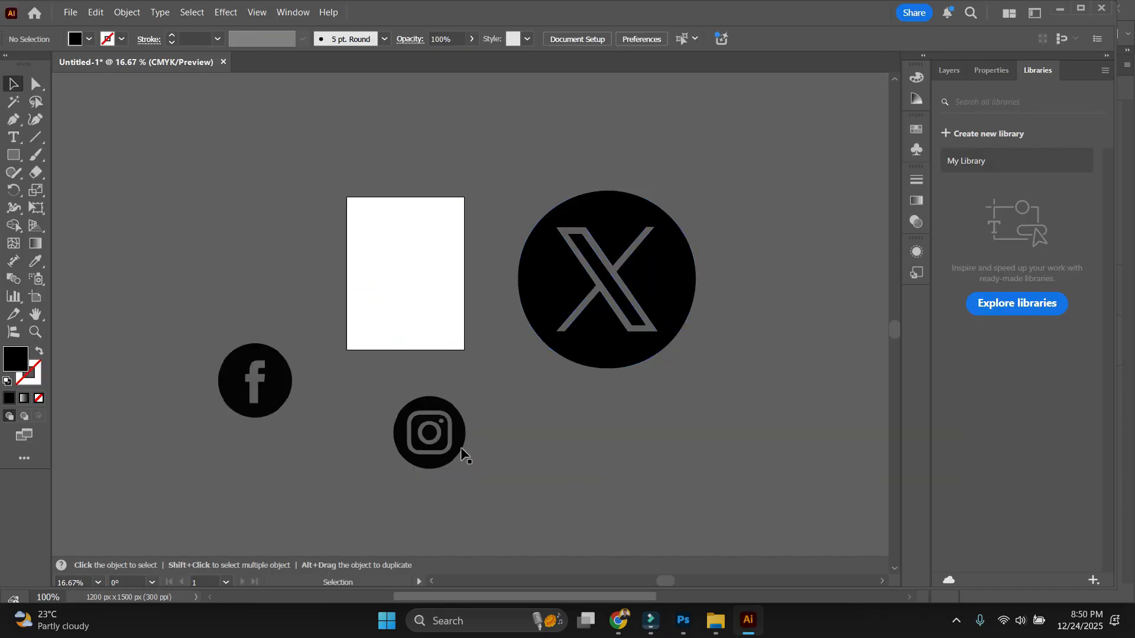
{"action": "left_click", "coordinate": [461, 445]}
{"action": "left_click", "coordinate": [249, 39]}
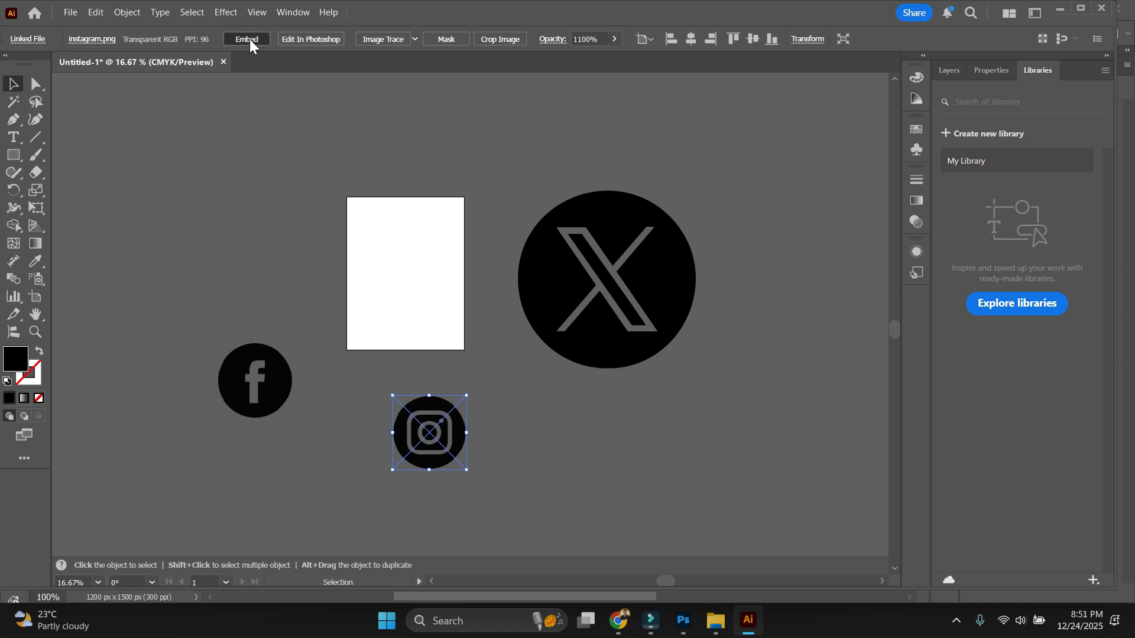
{"action": "left_click", "coordinate": [375, 43]}
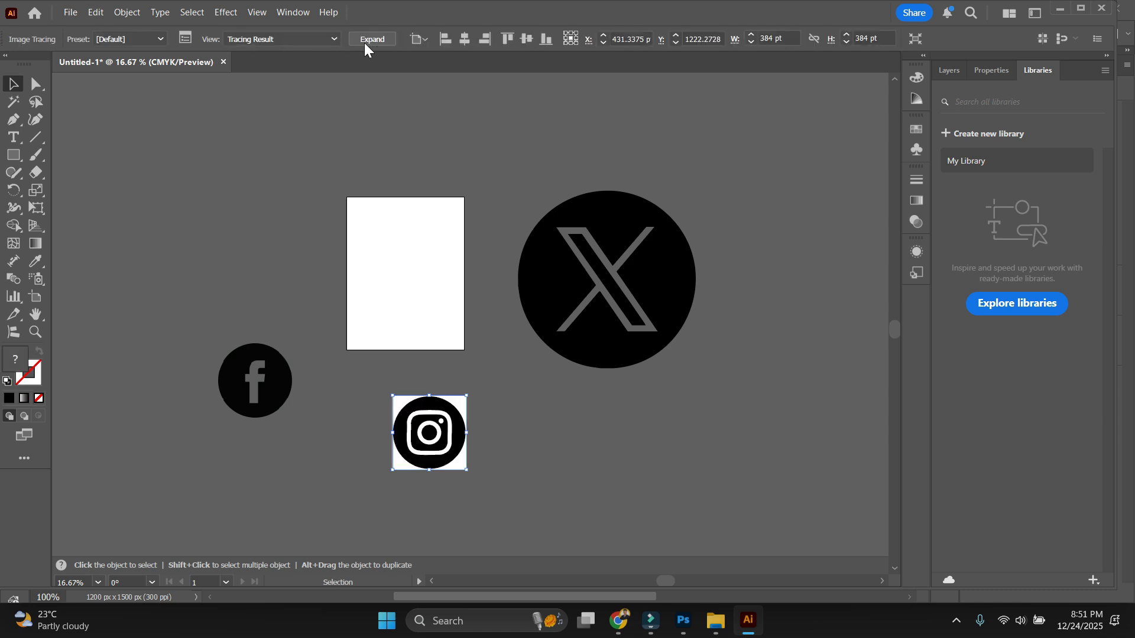
{"action": "left_click", "coordinate": [364, 42]}
{"action": "left_click", "coordinate": [482, 355]}
{"action": "scroll", "coordinate": [452, 461], "scroll_direction": "up", "scroll_amount": 5}
{"action": "left_click_drag", "start_coordinate": [517, 364], "coordinate": [576, 419]}
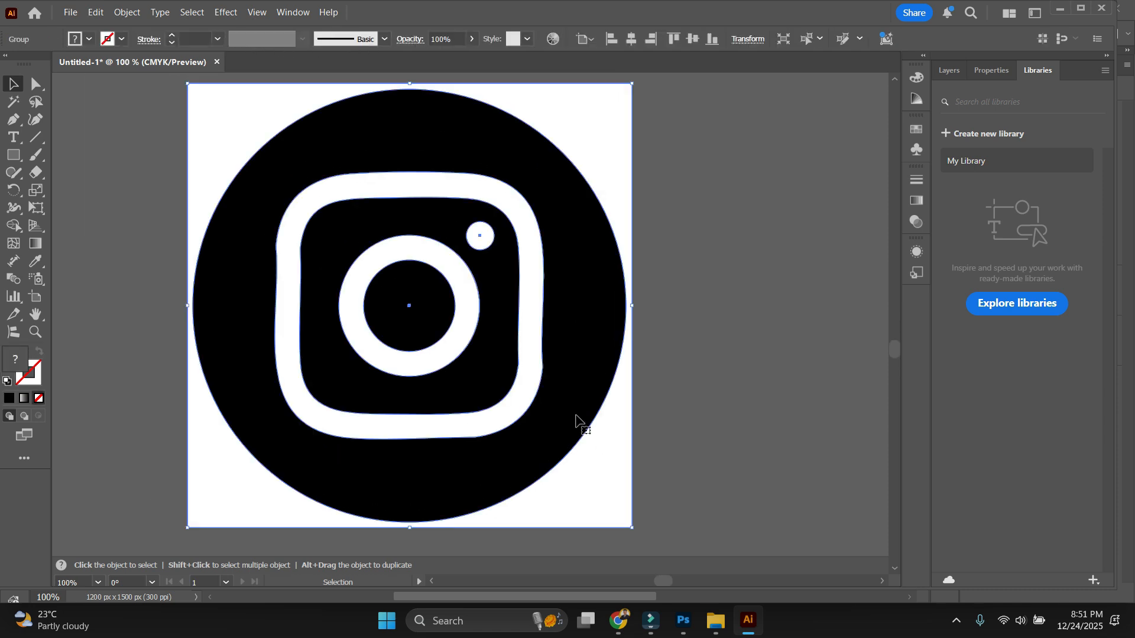
{"action": "right_click", "coordinate": [588, 437]}
{"action": "left_click", "coordinate": [654, 212]}
Delete the Instagram icon's white parts and paste the remaining paths into the Photoshop banner.
{"action": "left_click_drag", "start_coordinate": [545, 481], "coordinate": [727, 453]}
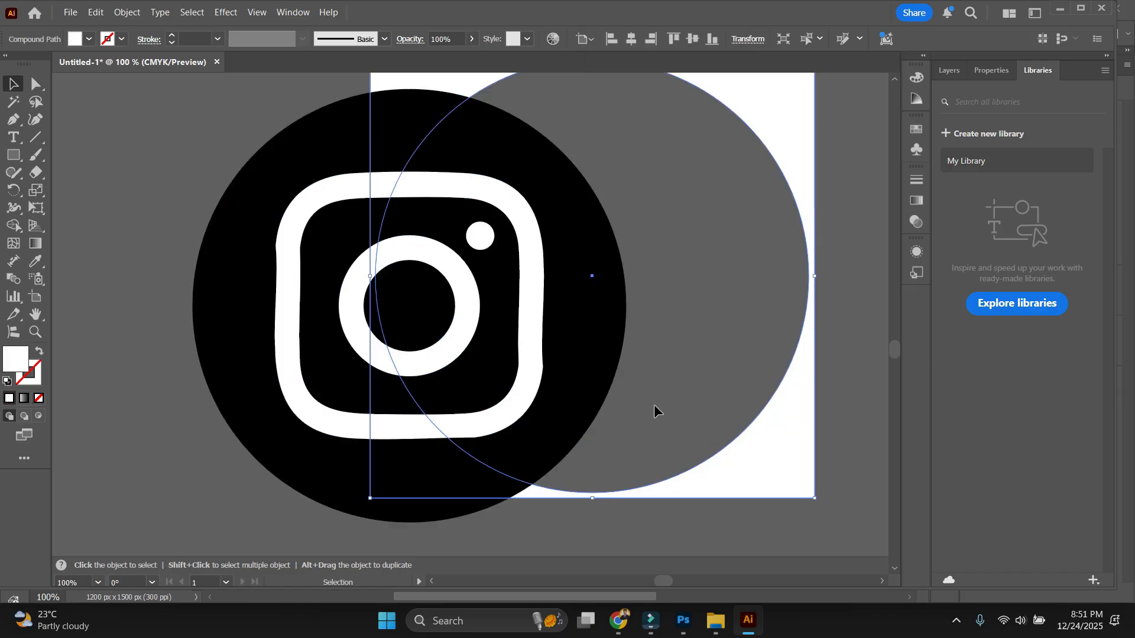
{"action": "key", "text": "Delete"}
{"action": "left_click", "coordinate": [537, 385]}
{"action": "key", "text": "Delete"}
{"action": "left_click", "coordinate": [456, 355]}
{"action": "key", "text": "Delete"}
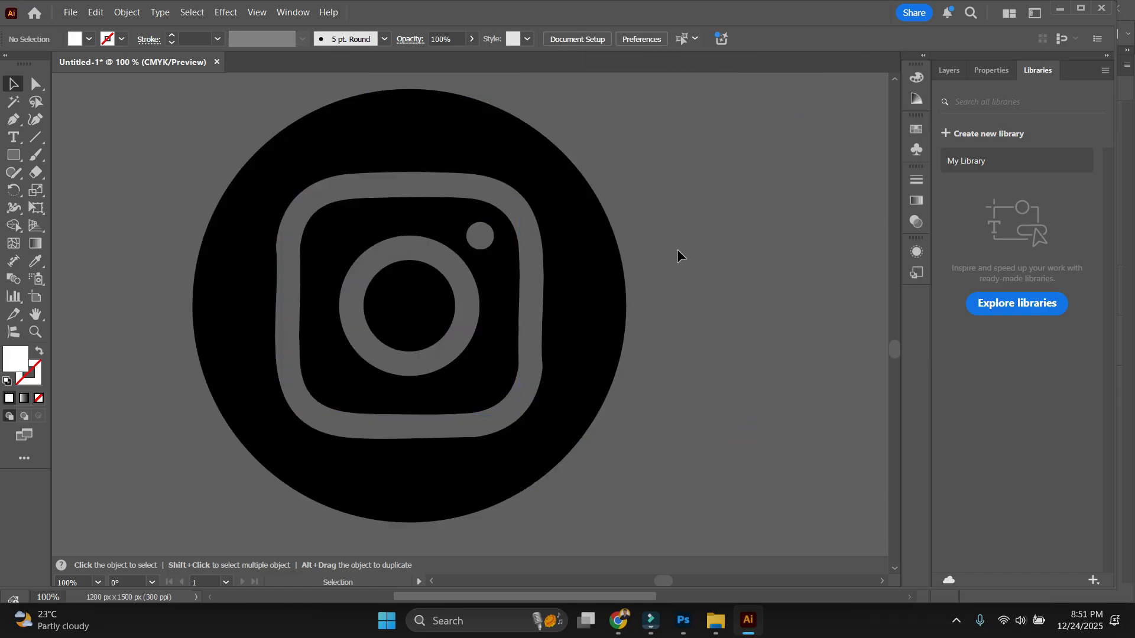
{"action": "key", "text": "ctrl+a"}
{"action": "left_click", "coordinate": [684, 621]}
{"action": "key", "text": "ctrl+v"}
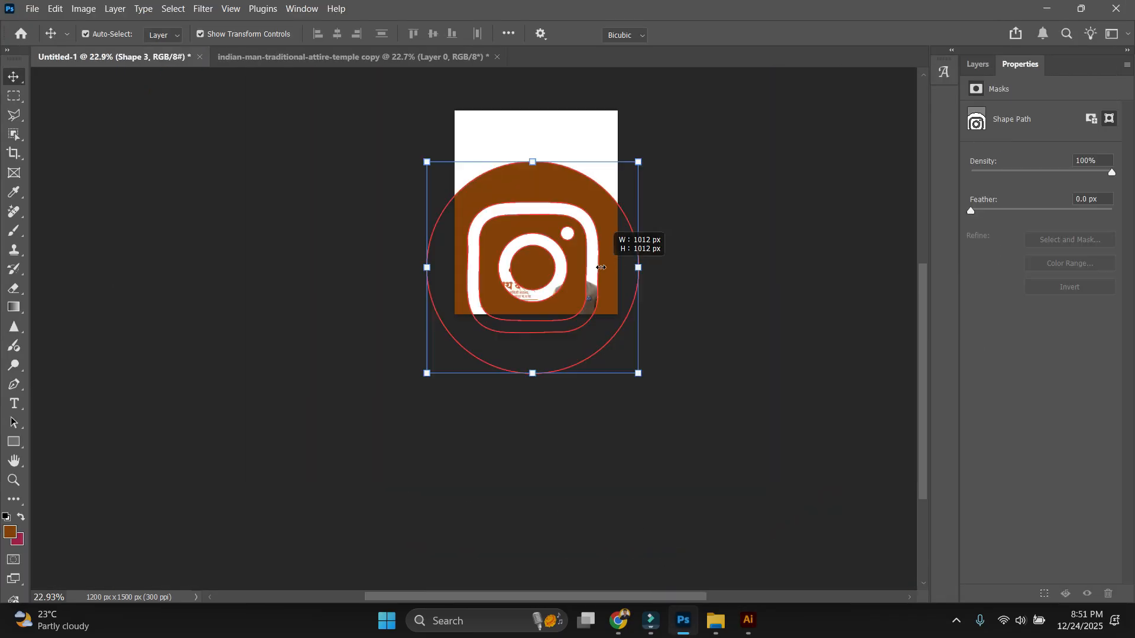
Trace the Facebook logo into vectors and copy it.
{"action": "left_click", "coordinate": [747, 621]}
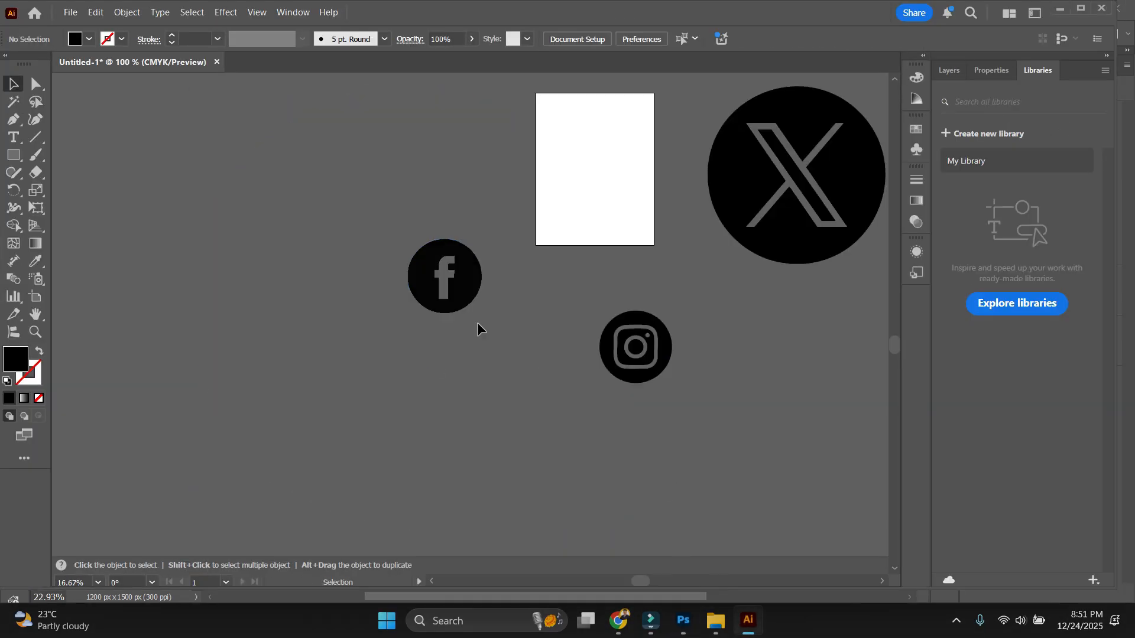
{"action": "left_click_drag", "start_coordinate": [473, 308], "coordinate": [519, 419]}
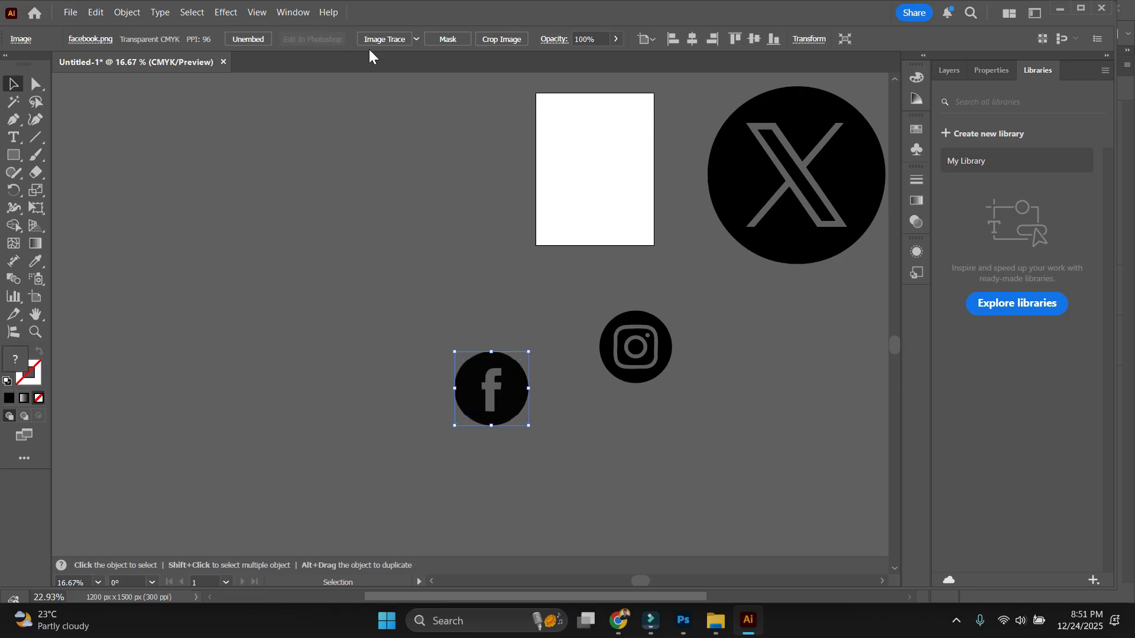
{"action": "left_click", "coordinate": [384, 39]}
{"action": "key", "text": "ctrl+c"}
Paste the Facebook logo into the banner as a shape layer.
{"action": "key", "text": "alt+Tab"}
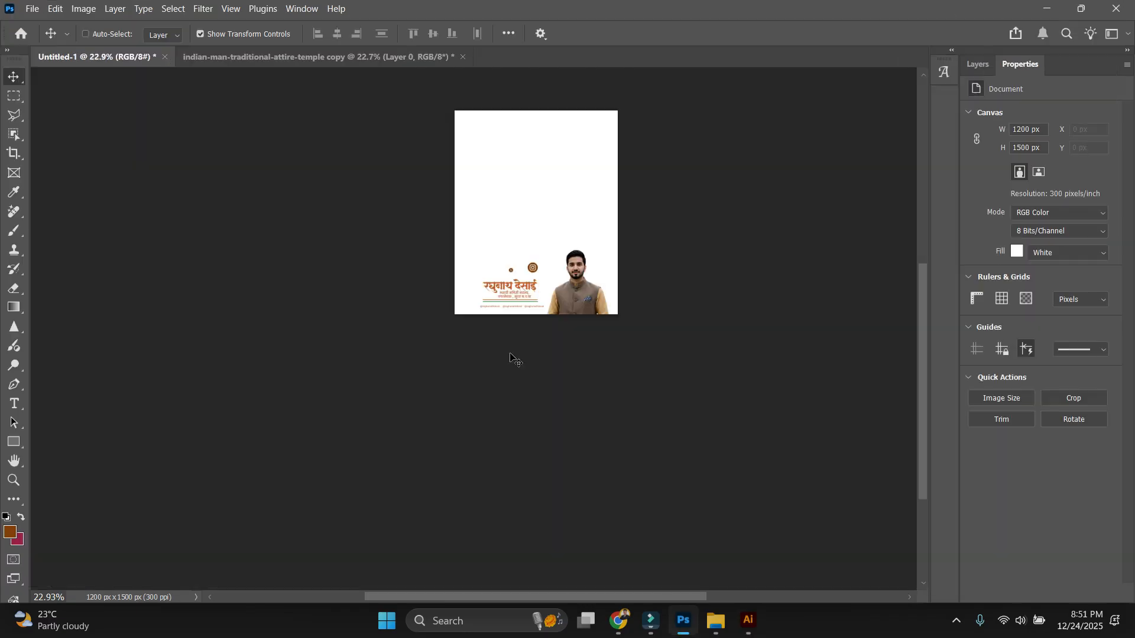
{"action": "key", "text": "ctrl+v"}
{"action": "left_click", "coordinate": [639, 155]}
{"action": "scroll", "coordinate": [494, 436], "scroll_direction": "up", "scroll_amount": 6}
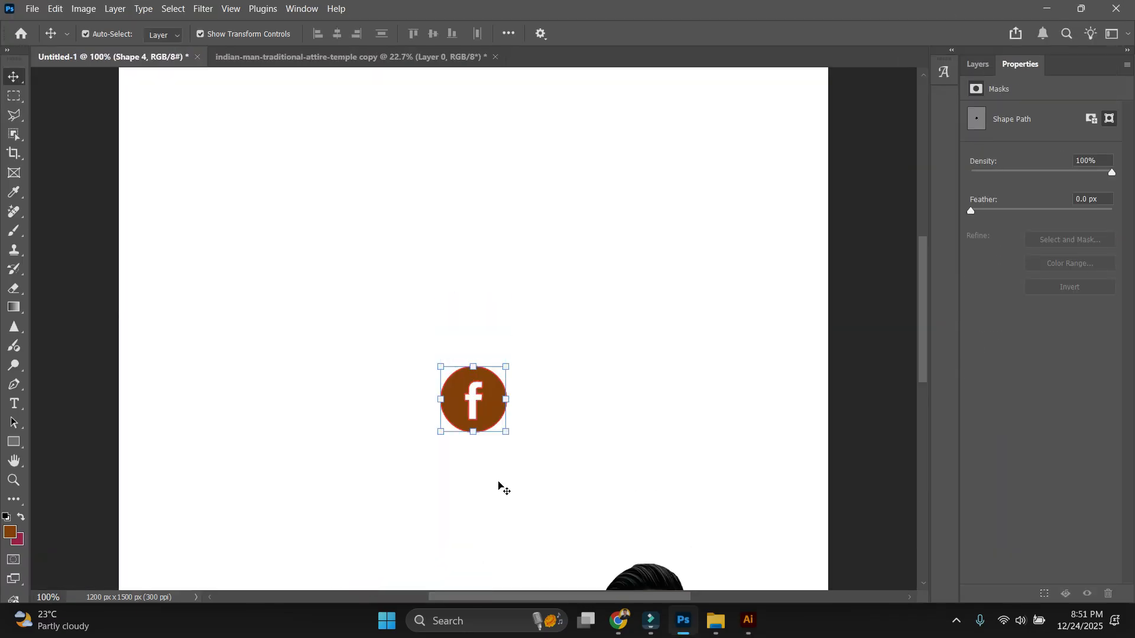
{"action": "scroll", "coordinate": [494, 436], "scroll_direction": "up", "scroll_amount": 4}
{"action": "left_click_drag", "start_coordinate": [545, 451], "coordinate": [573, 317]}
{"action": "scroll", "coordinate": [529, 337], "scroll_direction": "down", "scroll_amount": 1}
{"action": "left_click_drag", "start_coordinate": [542, 380], "coordinate": [527, 529]}
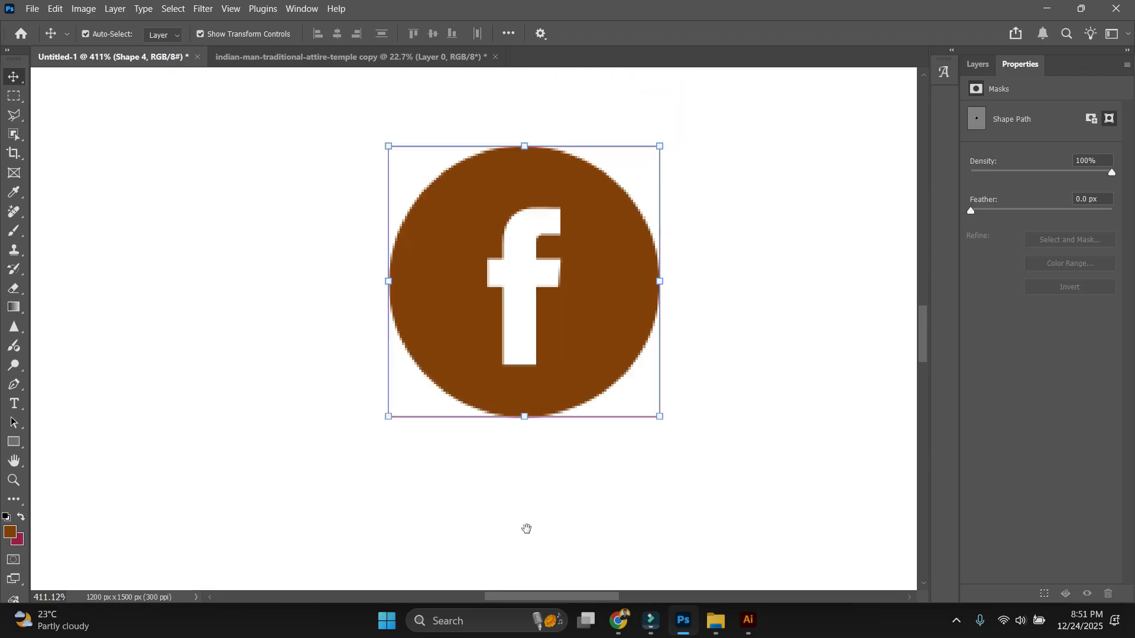
{"action": "scroll", "coordinate": [397, 417], "scroll_direction": "down", "scroll_amount": 5}
{"action": "scroll", "coordinate": [397, 414], "scroll_direction": "down", "scroll_amount": 3}
{"action": "left_click", "coordinate": [469, 502]}
{"action": "left_click_drag", "start_coordinate": [468, 503], "coordinate": [486, 483]}
{"action": "scroll", "coordinate": [392, 529], "scroll_direction": "down", "scroll_amount": 10}
{"action": "left_click_drag", "start_coordinate": [439, 513], "coordinate": [505, 344]}
{"action": "scroll", "coordinate": [386, 450], "scroll_direction": "up", "scroll_amount": 3}
{"action": "scroll", "coordinate": [386, 454], "scroll_direction": "up", "scroll_amount": 1}
Line up the X, Instagram and Facebook icons and enlarge Instagram to about 213 px.
{"action": "left_click_drag", "start_coordinate": [392, 400], "coordinate": [561, 460]}
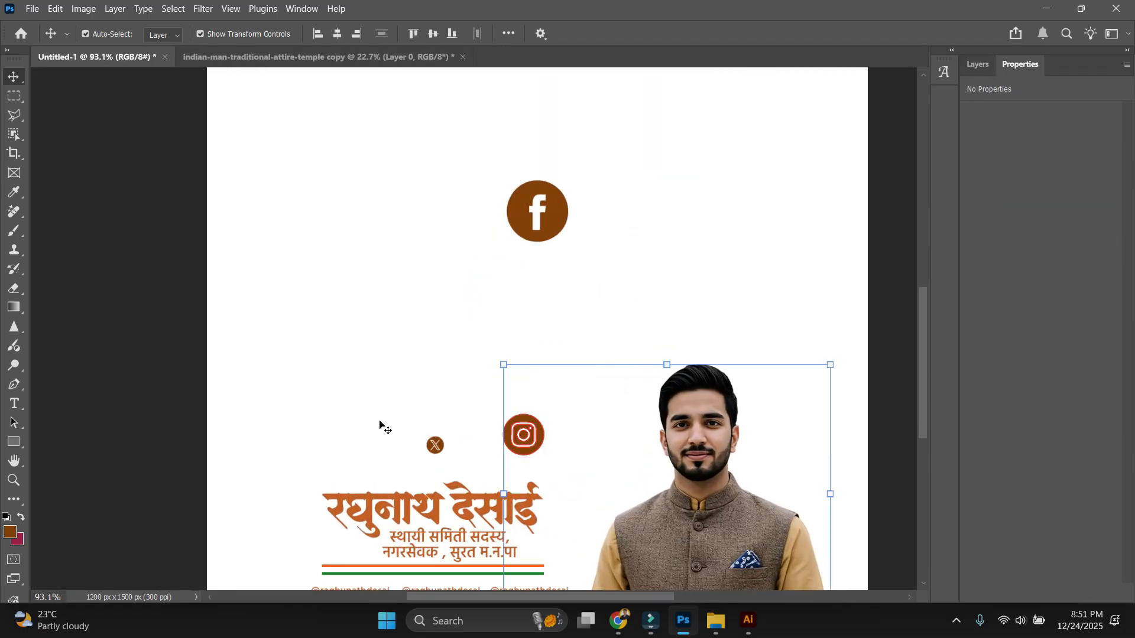
{"action": "left_click_drag", "start_coordinate": [518, 424], "coordinate": [440, 257]}
{"action": "left_click", "coordinate": [528, 298]}
{"action": "scroll", "coordinate": [535, 142], "scroll_direction": "up", "scroll_amount": 9}
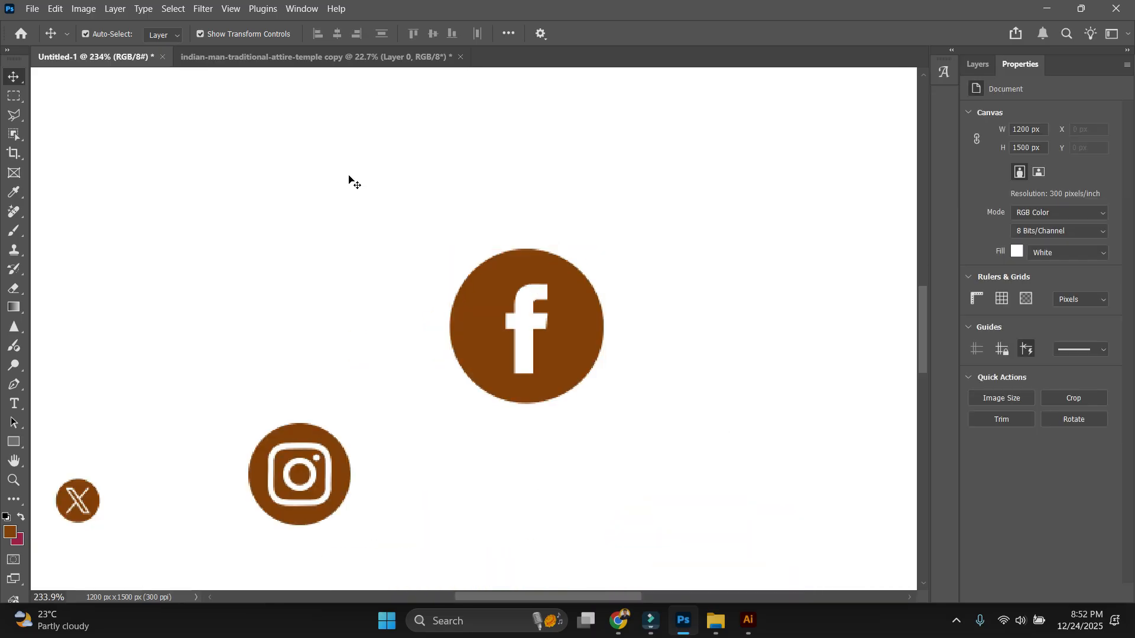
{"action": "scroll", "coordinate": [300, 219], "scroll_direction": "down", "scroll_amount": 2}
{"action": "left_click_drag", "start_coordinate": [275, 297], "coordinate": [267, 335]}
{"action": "left_click_drag", "start_coordinate": [451, 319], "coordinate": [518, 284]}
{"action": "left_click_drag", "start_coordinate": [290, 467], "coordinate": [328, 313]}
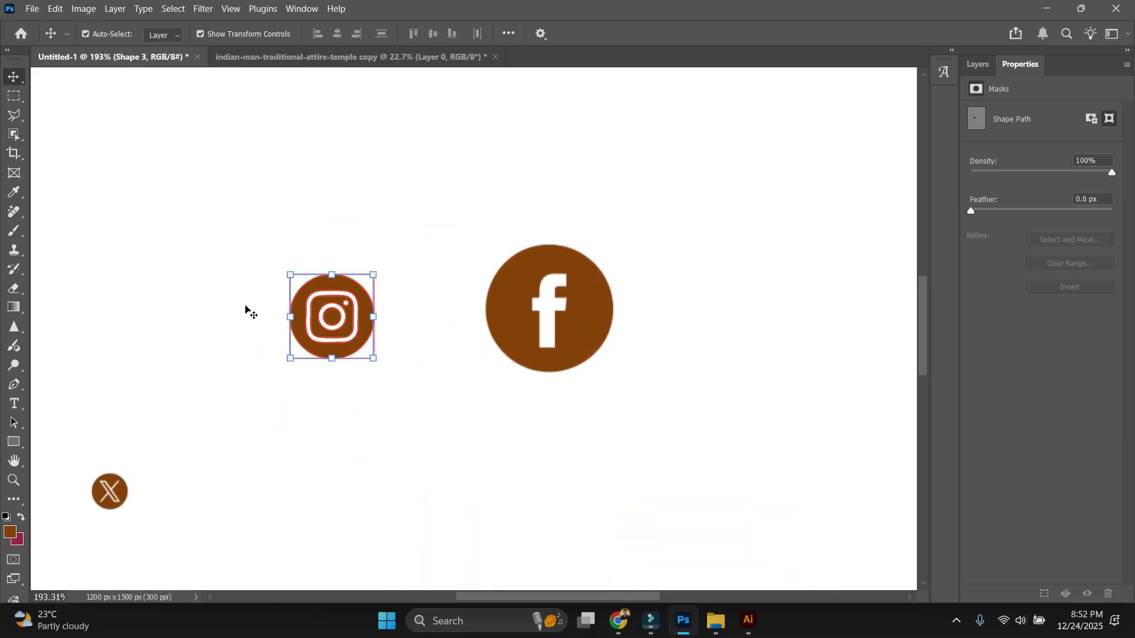
{"action": "left_click_drag", "start_coordinate": [290, 275], "coordinate": [269, 253]}
{"action": "left_click", "coordinate": [260, 281]}
Show the rulers along the canvas edges.
{"action": "key", "text": "ctrl+r"}
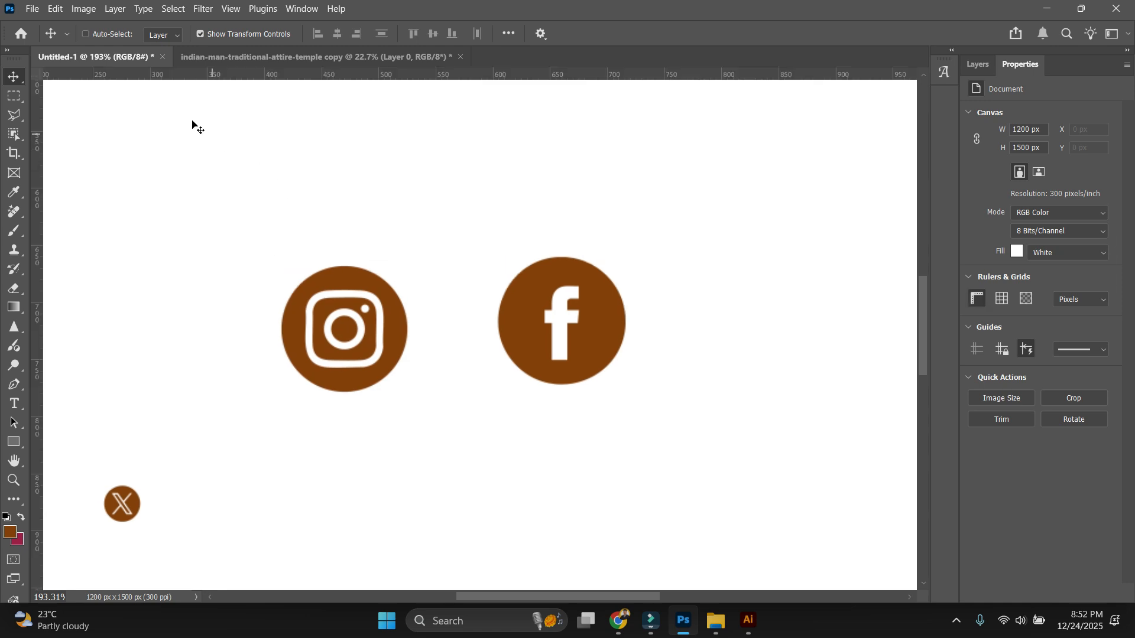
{"action": "left_click", "coordinate": [229, 9]}
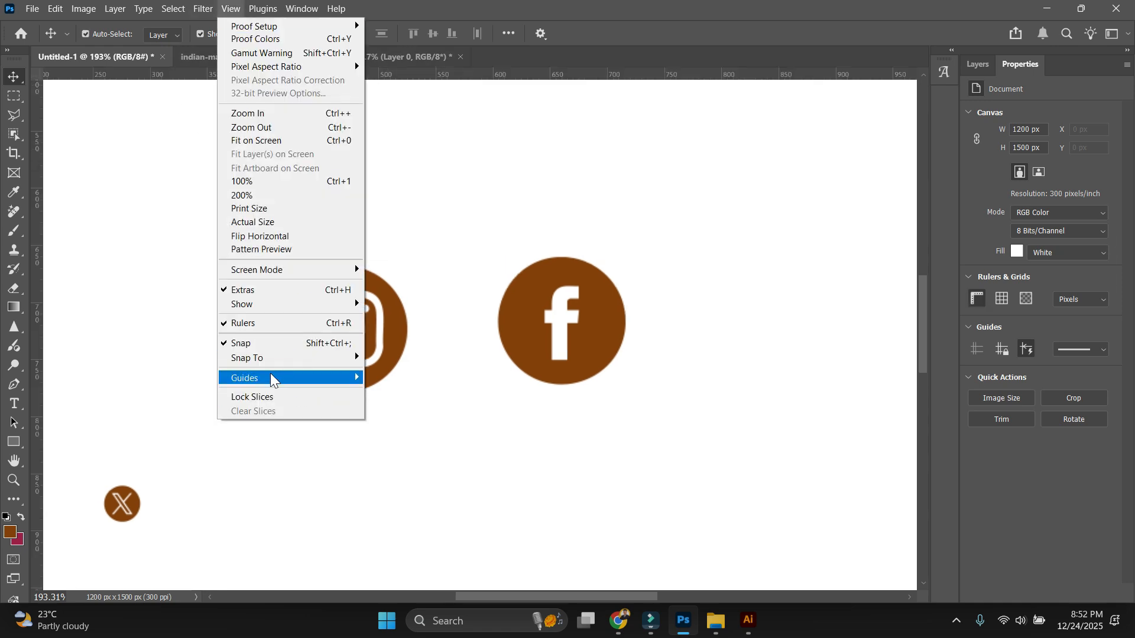
{"action": "left_click", "coordinate": [222, 327]}
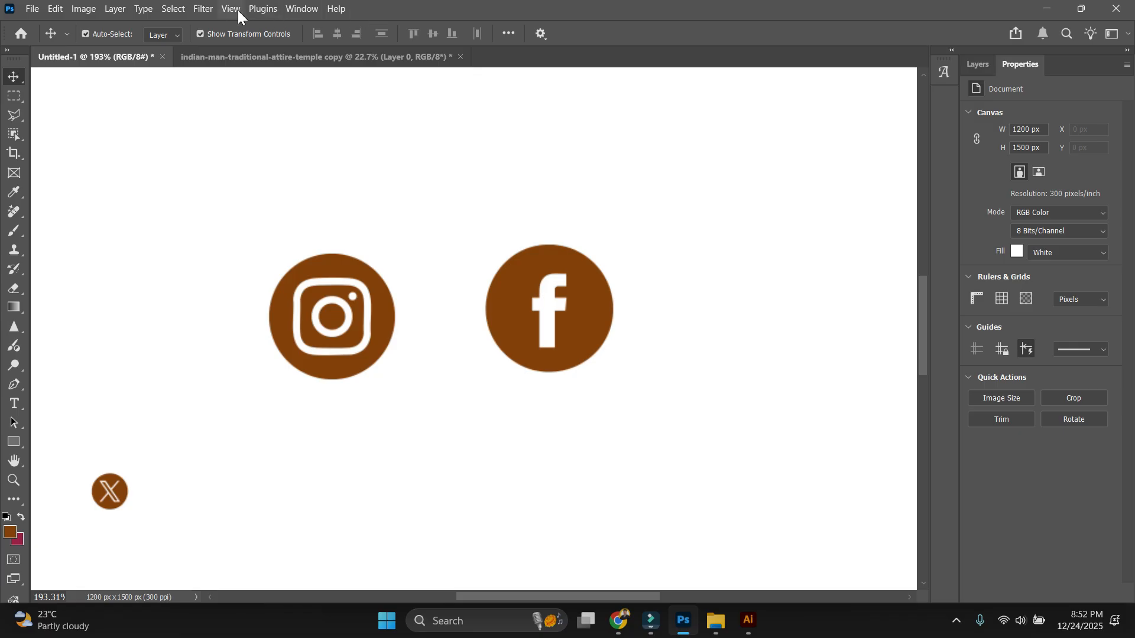
{"action": "left_click", "coordinate": [237, 10]}
{"action": "left_click", "coordinate": [222, 325]}
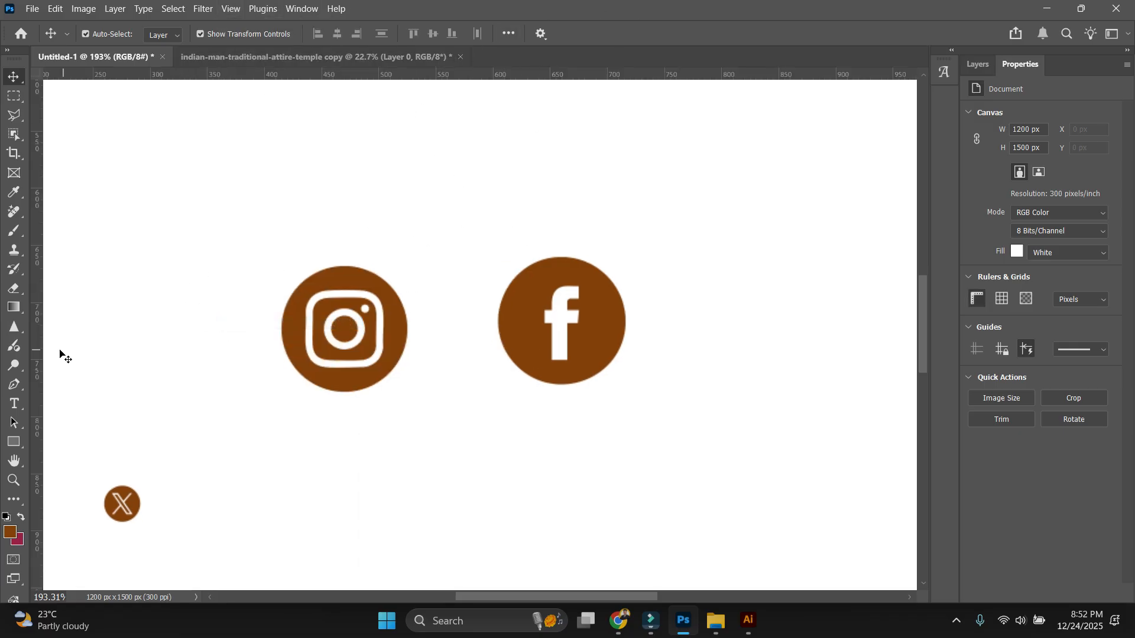
Box the Instagram icon with guides and scale the Facebook icon to fit them.
{"action": "left_click_drag", "start_coordinate": [39, 351], "coordinate": [279, 353]}
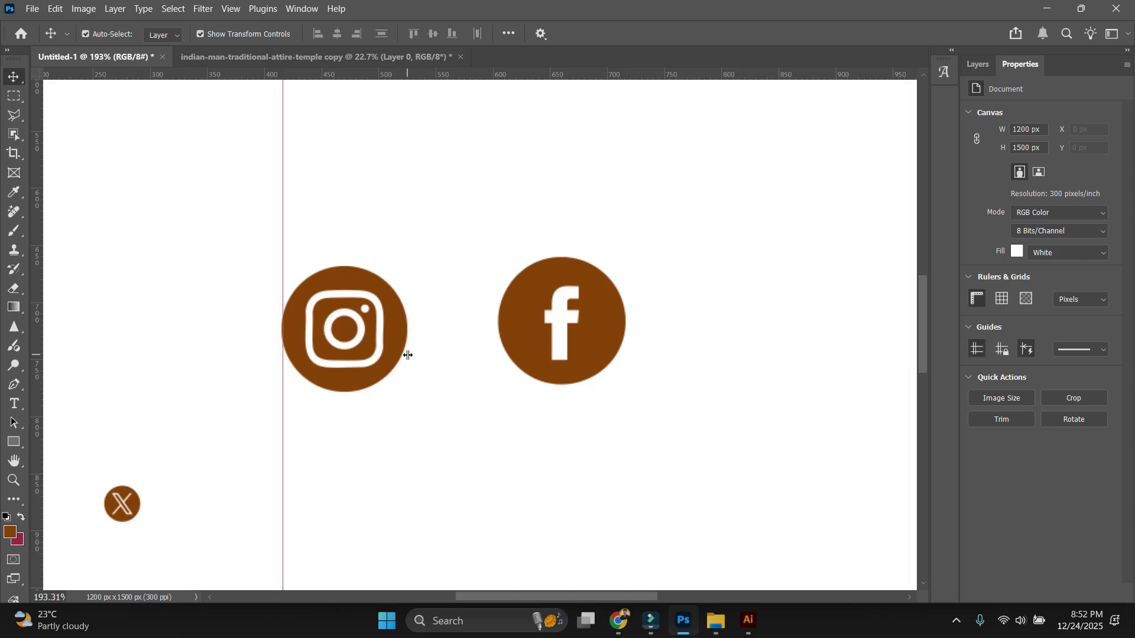
{"action": "left_click_drag", "start_coordinate": [408, 355], "coordinate": [560, 213]}
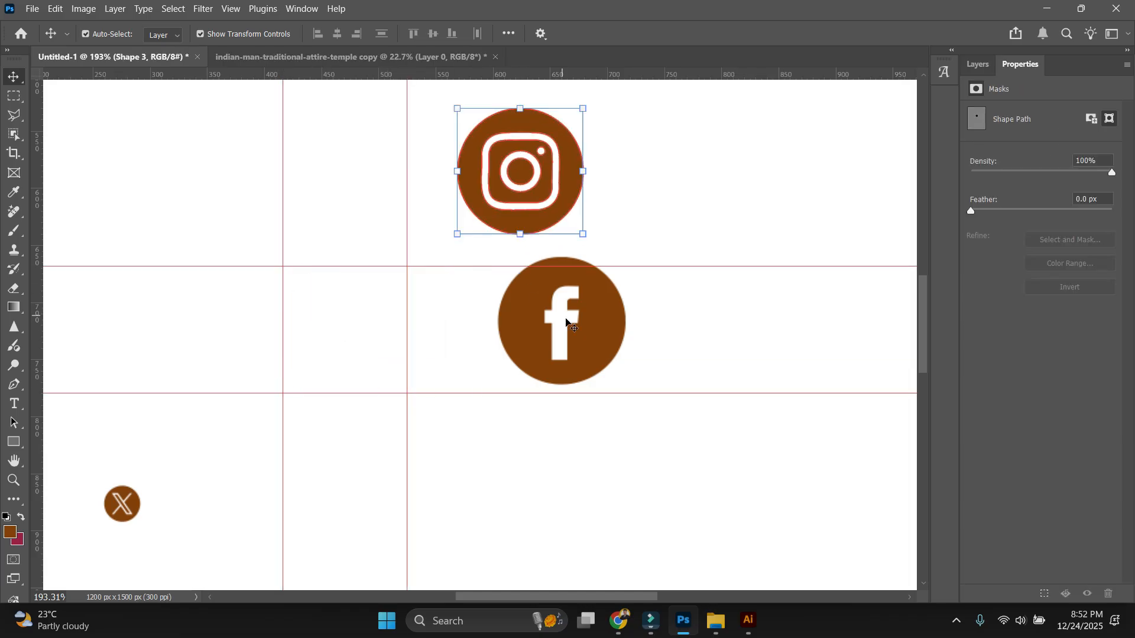
{"action": "left_click_drag", "start_coordinate": [602, 333], "coordinate": [384, 341]}
{"action": "scroll", "coordinate": [277, 339], "scroll_direction": "up", "scroll_amount": 9}
{"action": "left_click_drag", "start_coordinate": [284, 317], "coordinate": [292, 318]}
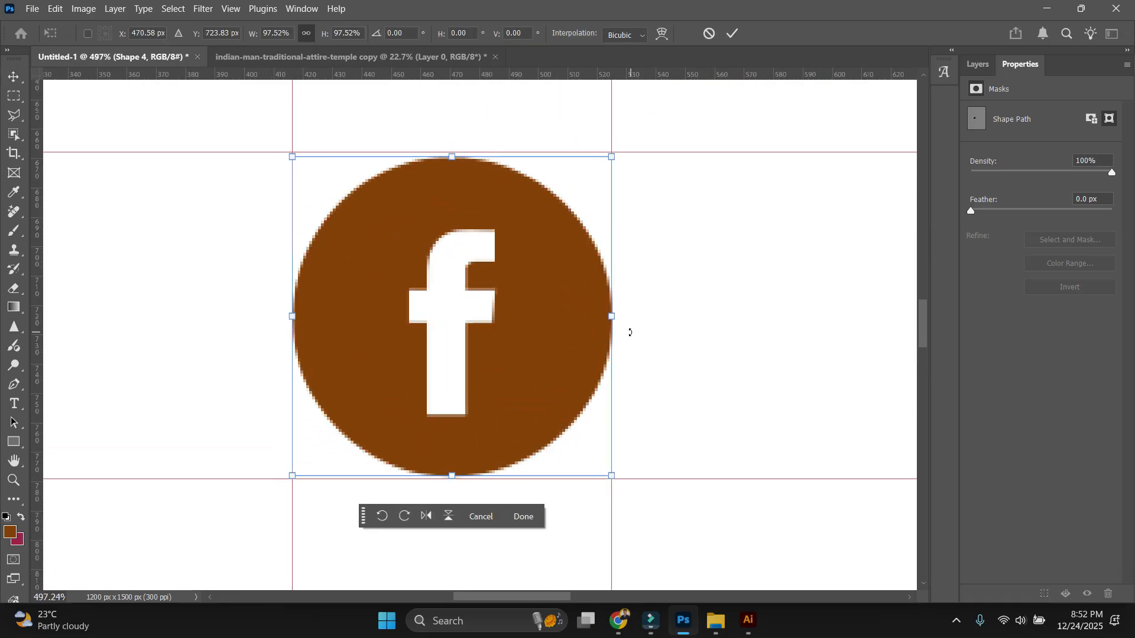
{"action": "key", "text": "Return"}
{"action": "scroll", "coordinate": [516, 362], "scroll_direction": "down", "scroll_amount": 9}
{"action": "left_click_drag", "start_coordinate": [516, 361], "coordinate": [861, 194]}
Move the X icon into the guide box and enlarge it to the same size.
{"action": "left_click_drag", "start_coordinate": [259, 531], "coordinate": [448, 346]}
{"action": "left_click_drag", "start_coordinate": [464, 342], "coordinate": [558, 341]}
{"action": "key", "text": "Return"}
{"action": "scroll", "coordinate": [502, 414], "scroll_direction": "down", "scroll_amount": 1}
{"action": "scroll", "coordinate": [437, 414], "scroll_direction": "down", "scroll_amount": 4}
{"action": "left_click", "coordinate": [621, 373]}
{"action": "scroll", "coordinate": [612, 381], "scroll_direction": "down", "scroll_amount": 6}
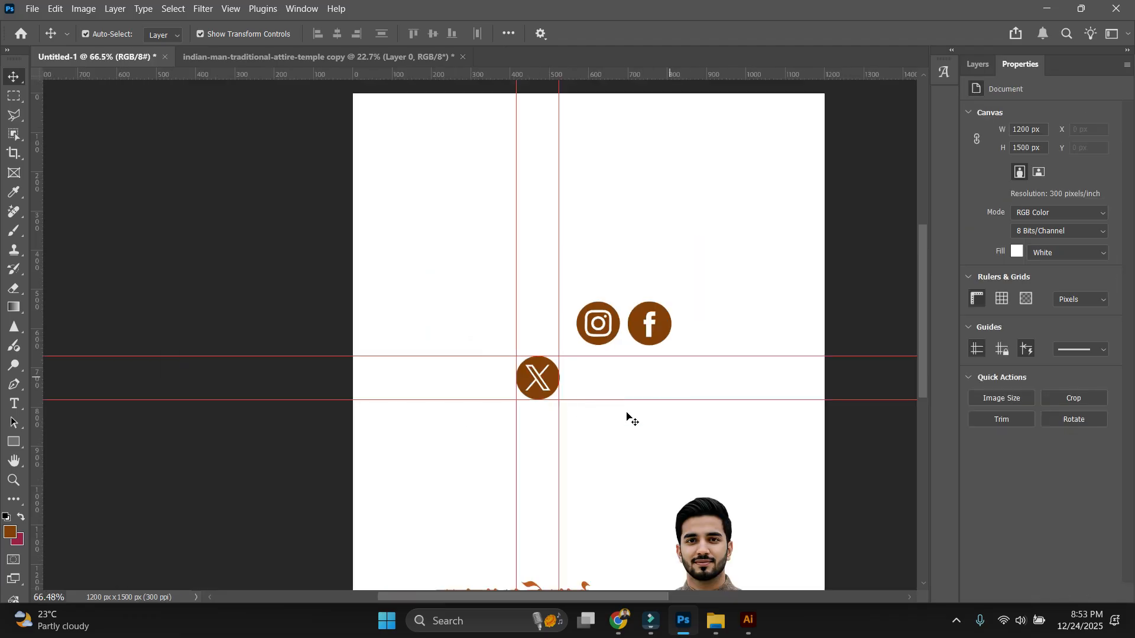
Hide the guides and order the icons Instagram, Facebook, X from left to right.
{"action": "left_click_drag", "start_coordinate": [577, 482], "coordinate": [606, 368]}
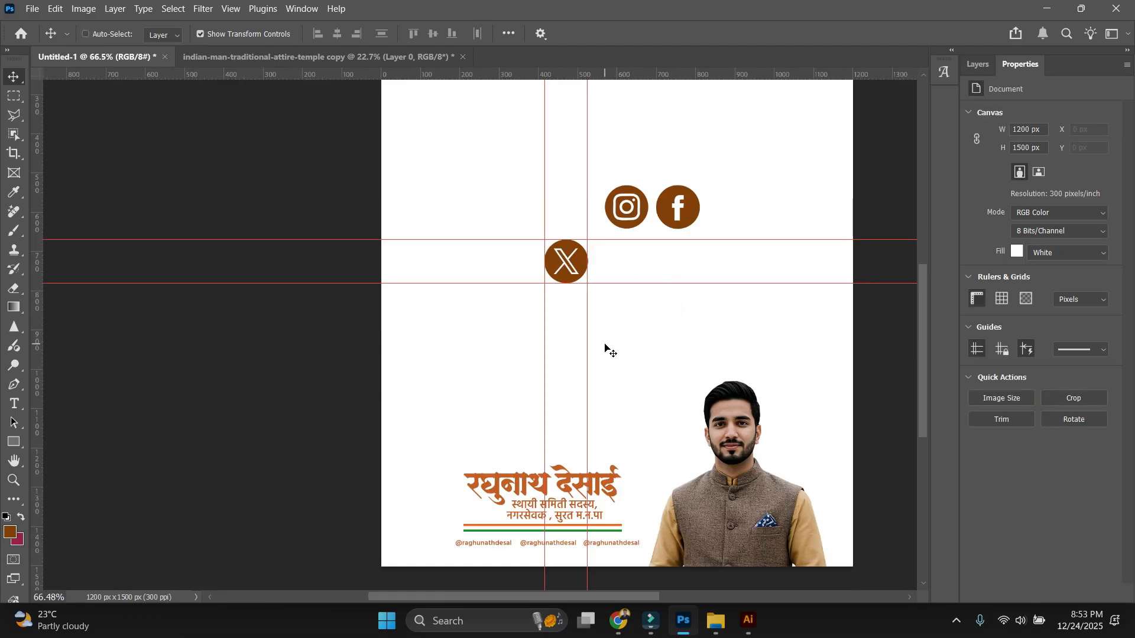
{"action": "key", "text": "ctrl+semicolon"}
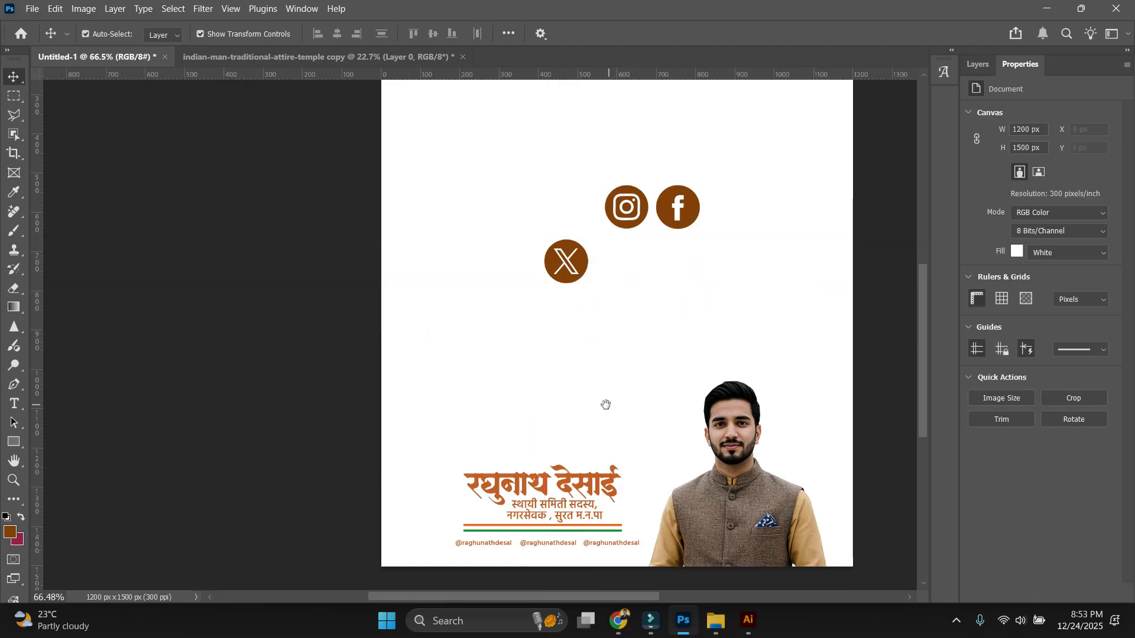
{"action": "mouse_move", "coordinate": [606, 405]}
{"action": "left_mouse_down"}
{"action": "mouse_move", "coordinate": [597, 250]}
{"action": "mouse_move", "coordinate": [607, 409]}
{"action": "left_mouse_up"}
{"action": "left_click_drag", "start_coordinate": [620, 227], "coordinate": [448, 282]}
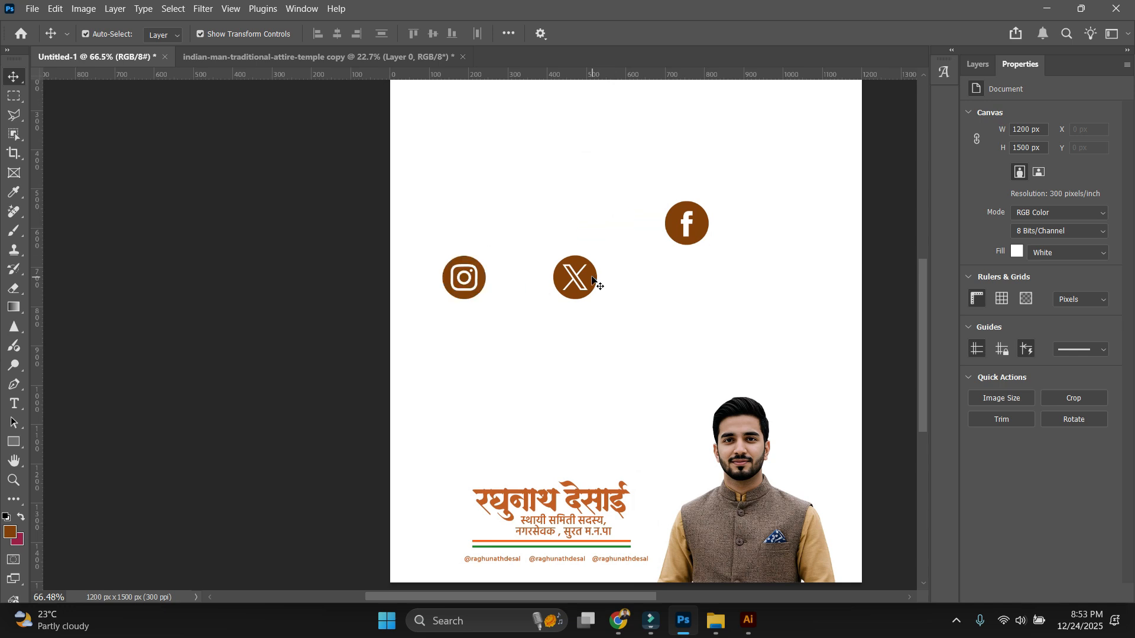
{"action": "left_click_drag", "start_coordinate": [592, 280], "coordinate": [695, 302]}
{"action": "left_click_drag", "start_coordinate": [721, 340], "coordinate": [440, 201]}
{"action": "left_click", "coordinate": [583, 259]}
{"action": "left_click_drag", "start_coordinate": [694, 227], "coordinate": [586, 260]}
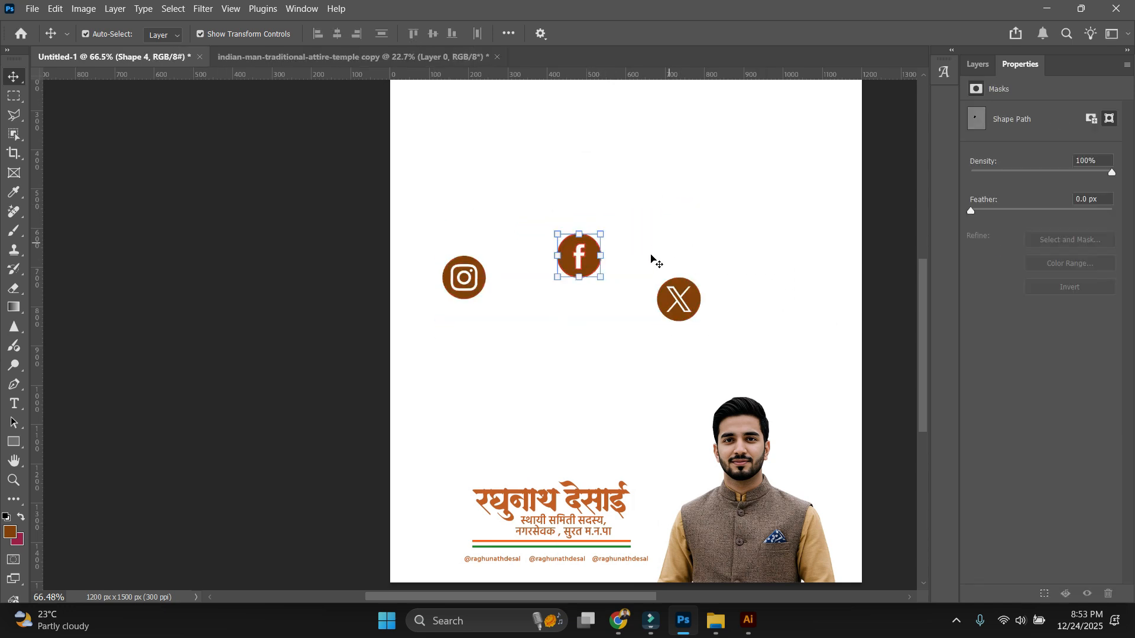
{"action": "left_click_drag", "start_coordinate": [774, 339], "coordinate": [397, 208]}
Align the icons' vertical centres, space them evenly, and move the row down near the title.
{"action": "left_click", "coordinate": [432, 35]}
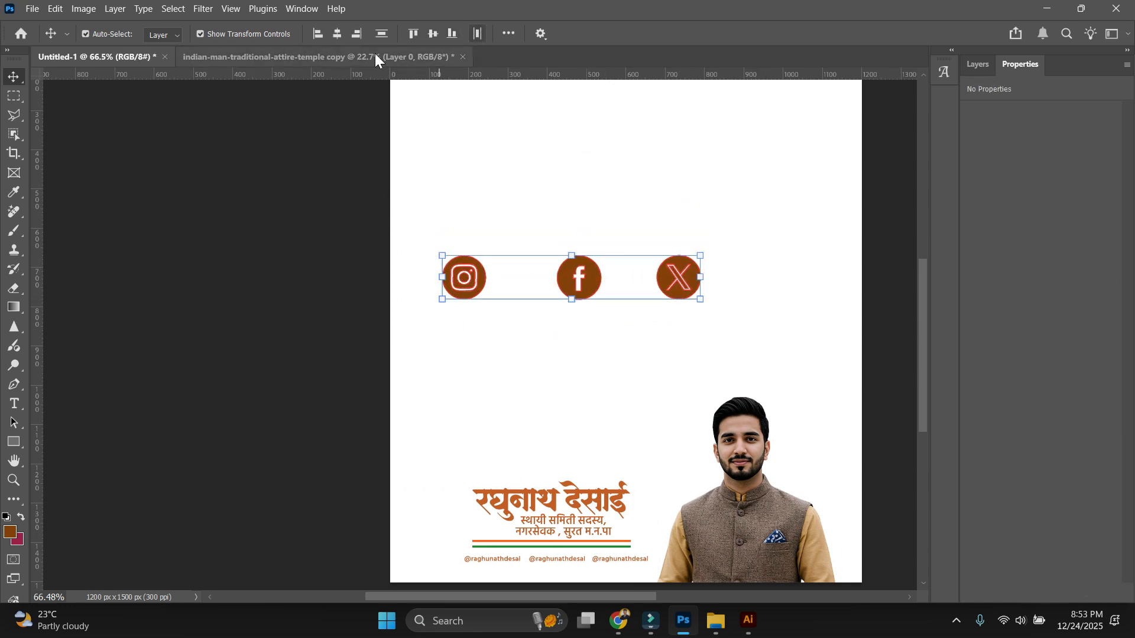
{"action": "left_click", "coordinate": [479, 35]}
{"action": "left_click", "coordinate": [608, 380]}
{"action": "left_click_drag", "start_coordinate": [599, 448], "coordinate": [510, 294]}
{"action": "left_click_drag", "start_coordinate": [635, 169], "coordinate": [370, 112]}
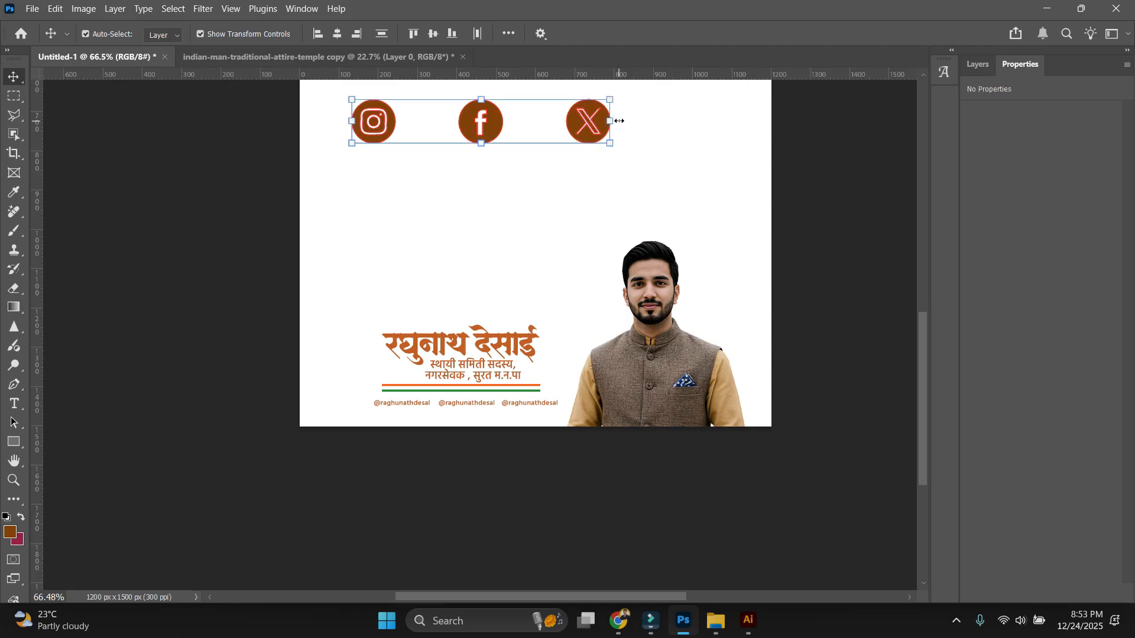
{"action": "left_click_drag", "start_coordinate": [456, 118], "coordinate": [452, 120]}
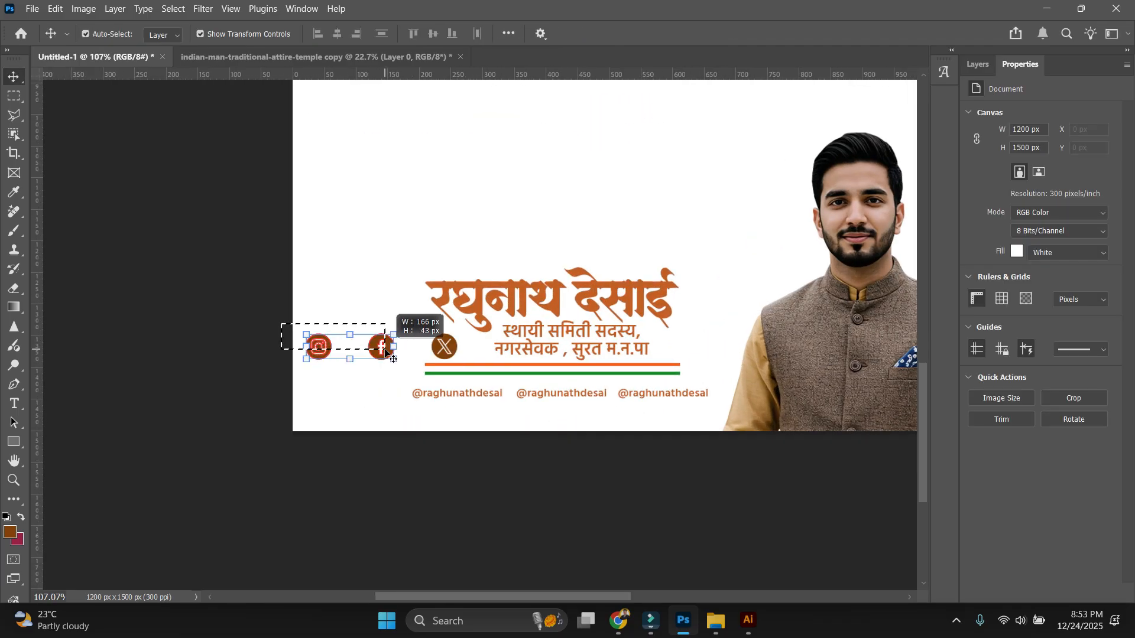
Shrink the row of three social icons.
{"action": "left_click", "coordinate": [445, 348], "text": "shift"}
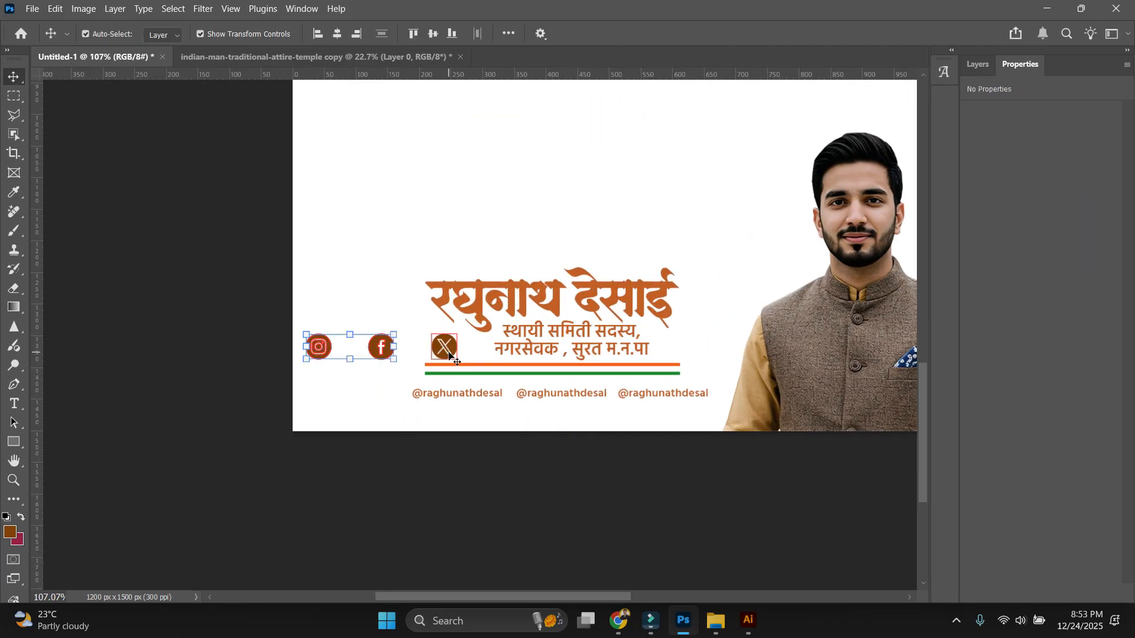
{"action": "left_click_drag", "start_coordinate": [452, 346], "coordinate": [324, 314]}
{"action": "key", "text": "Return"}
{"action": "left_click", "coordinate": [381, 302]}
Move the Instagram icon down to the handle row and the X icon before the third handle.
{"action": "scroll", "coordinate": [362, 370], "scroll_direction": "up", "scroll_amount": 4}
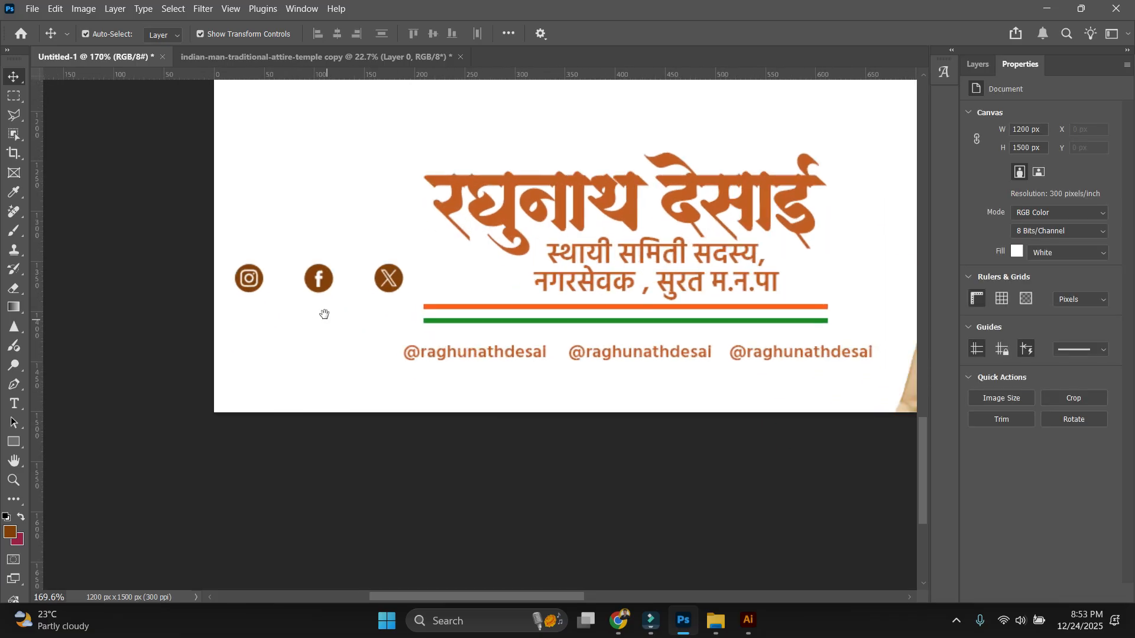
{"action": "scroll", "coordinate": [324, 314], "scroll_direction": "up", "scroll_amount": 2}
{"action": "left_click_drag", "start_coordinate": [227, 242], "coordinate": [319, 351]}
{"action": "left_click_drag", "start_coordinate": [172, 235], "coordinate": [537, 307]}
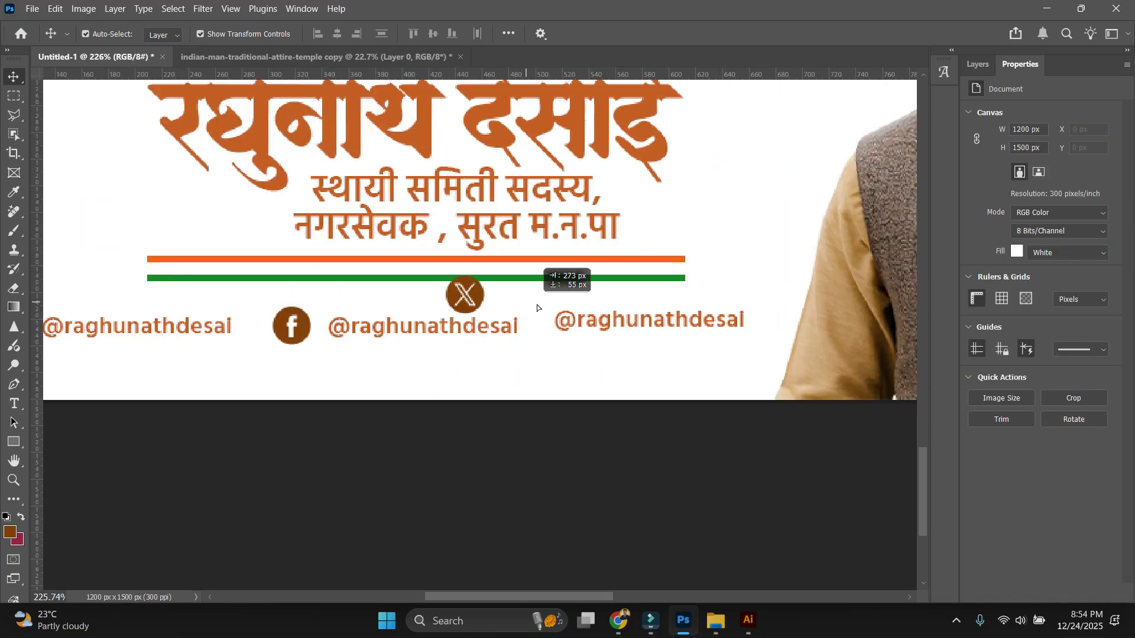
{"action": "left_click", "coordinate": [569, 494]}
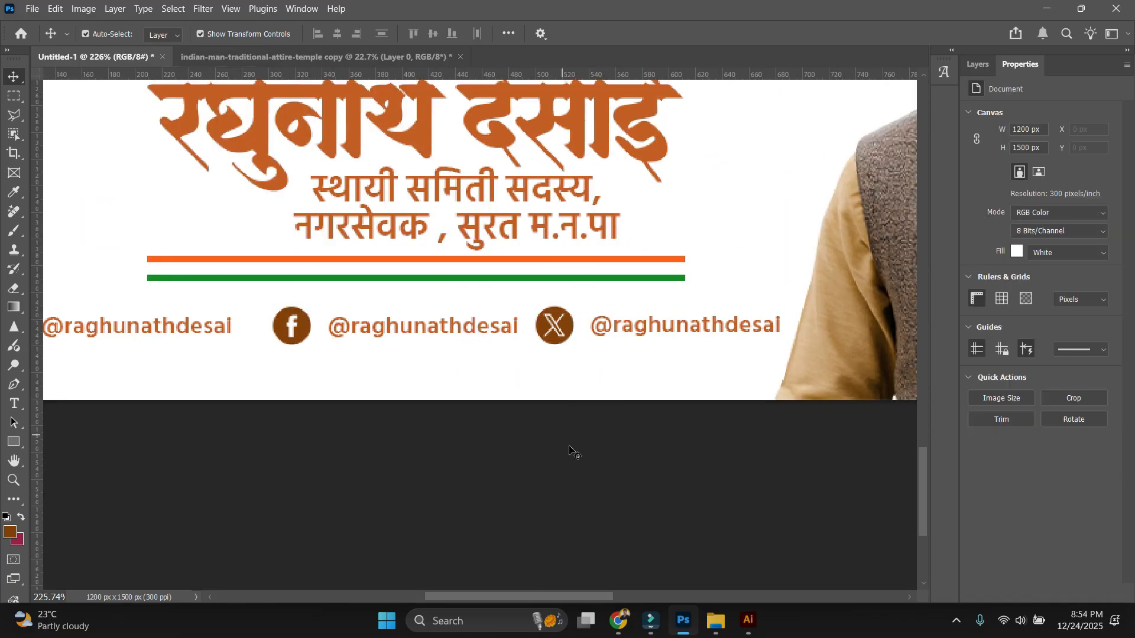
{"action": "scroll", "coordinate": [594, 390], "scroll_direction": "down", "scroll_amount": 6}
{"action": "scroll", "coordinate": [560, 387], "scroll_direction": "up", "scroll_amount": 3}
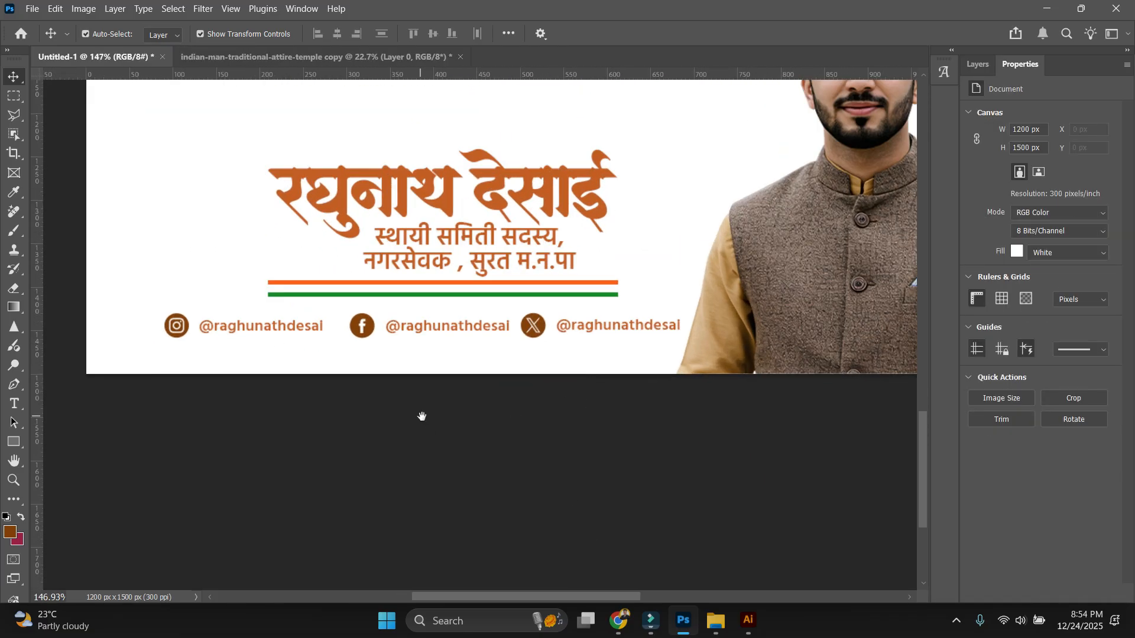
{"action": "left_click_drag", "start_coordinate": [421, 416], "coordinate": [476, 455]}
{"action": "scroll", "coordinate": [499, 402], "scroll_direction": "up", "scroll_amount": 2}
{"action": "scroll", "coordinate": [245, 380], "scroll_direction": "down", "scroll_amount": 2}
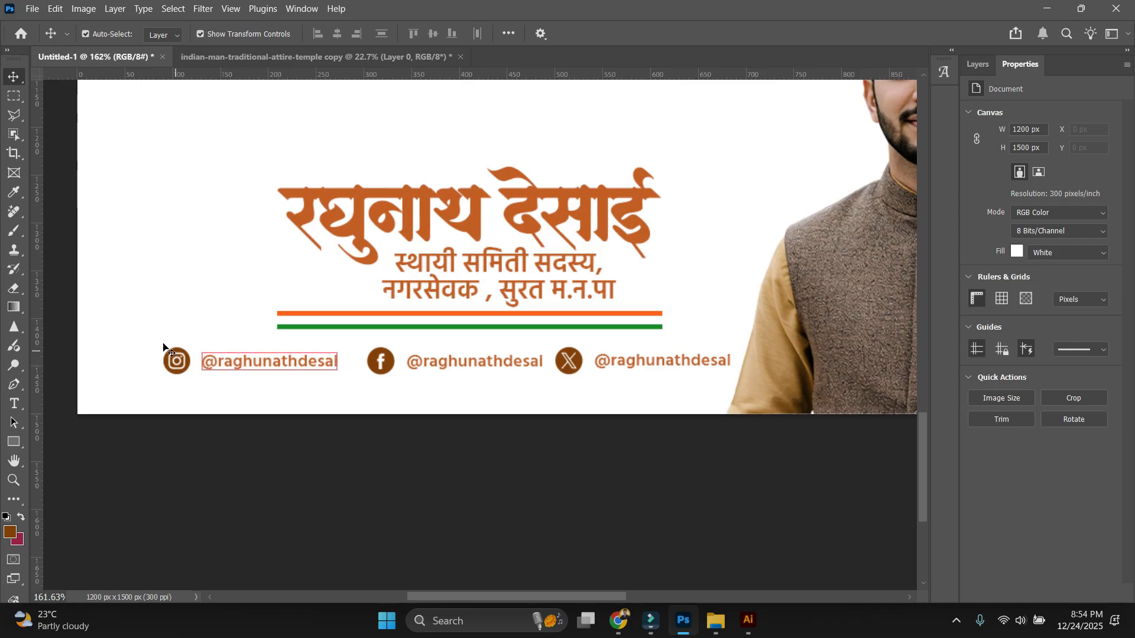
Tighten the spacing of the three-icon row.
{"action": "left_click_drag", "start_coordinate": [155, 338], "coordinate": [180, 383]}
{"action": "left_click_drag", "start_coordinate": [350, 415], "coordinate": [388, 356]}
{"action": "left_click_drag", "start_coordinate": [551, 390], "coordinate": [575, 361]}
{"action": "left_click_drag", "start_coordinate": [583, 360], "coordinate": [528, 360]}
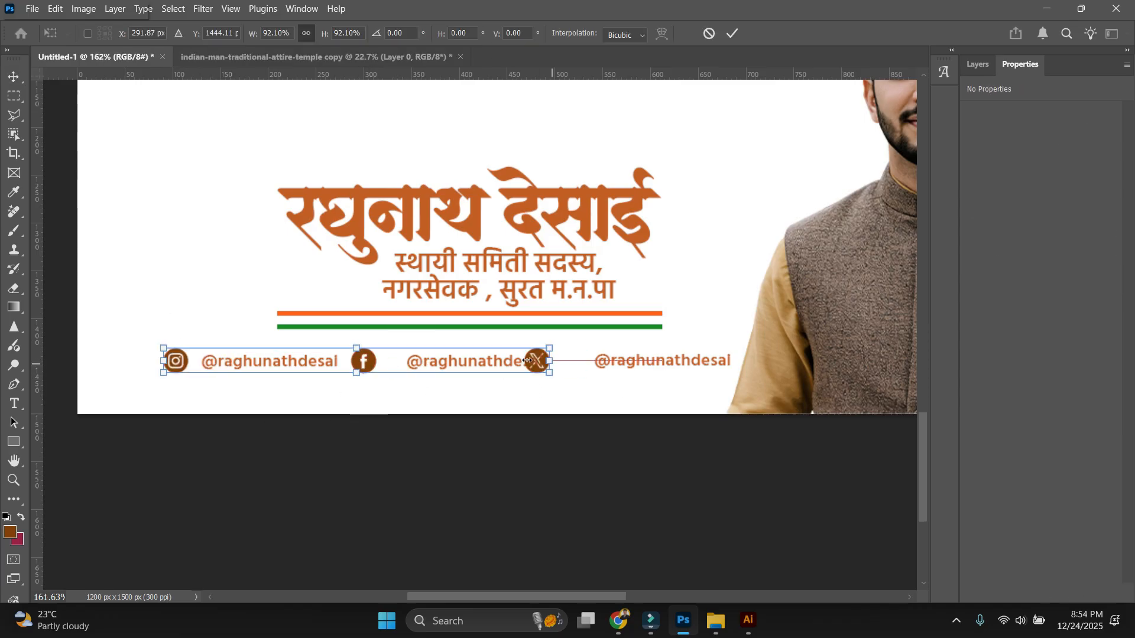
{"action": "key", "text": "Return"}
{"action": "left_click", "coordinate": [521, 432]}
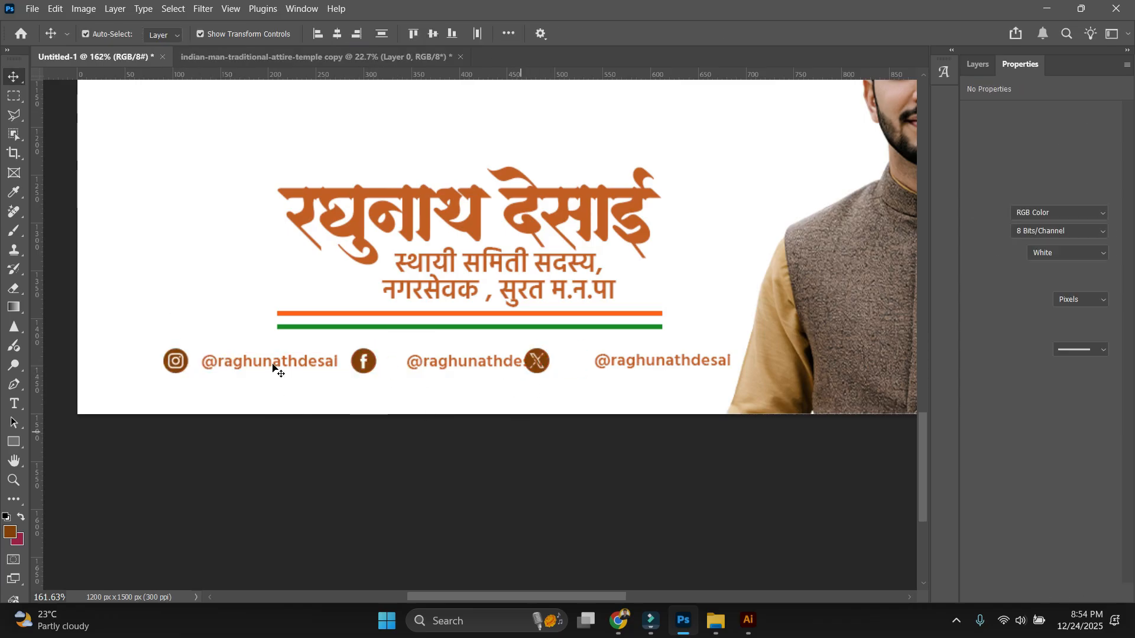
{"action": "scroll", "coordinate": [276, 364], "scroll_direction": "up", "scroll_amount": 3}
Nudge the first and middle handle texts into place beside their icons.
{"action": "left_click", "coordinate": [210, 352]}
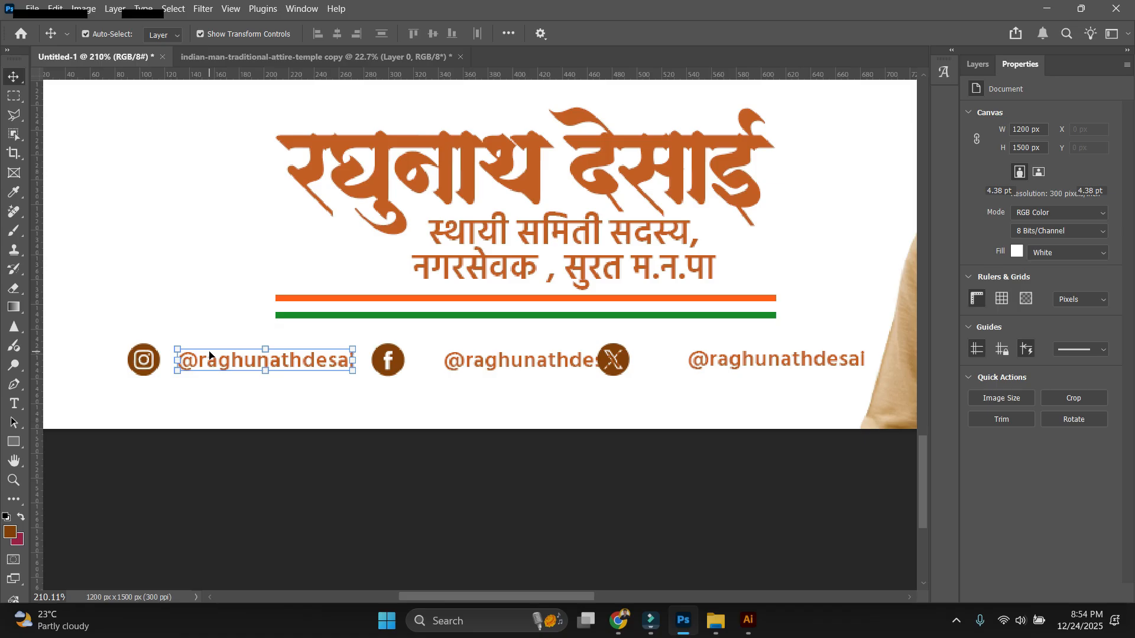
{"action": "key", "text": "shift+Left"}
{"action": "key", "text": "Right"}
{"action": "key", "text": "Right"}
{"action": "key", "text": "Right"}
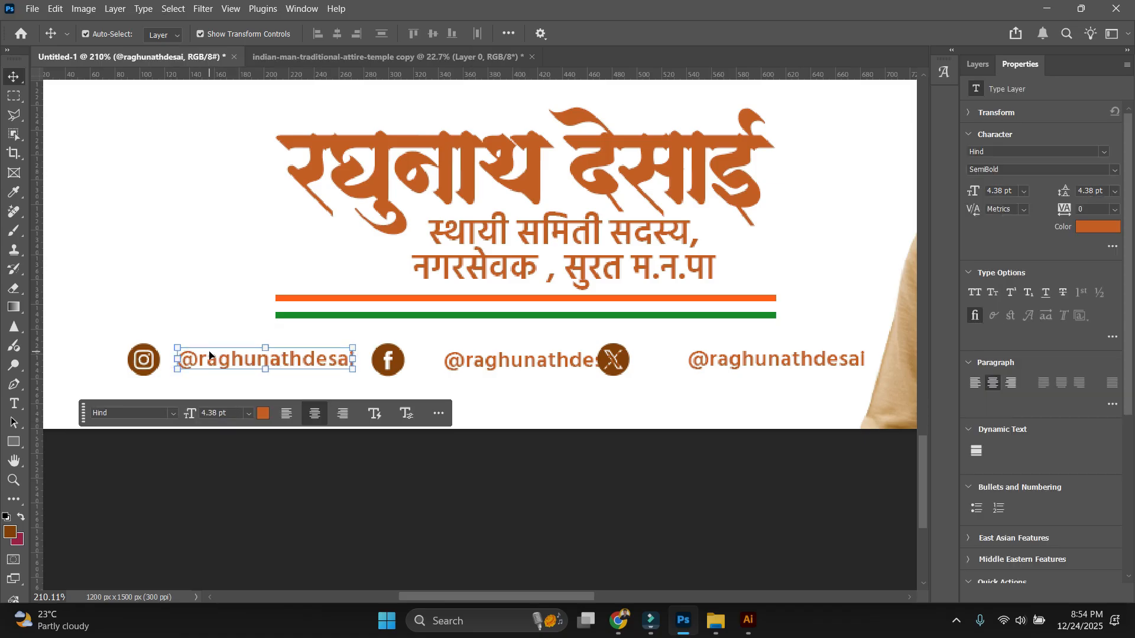
{"action": "left_click_drag", "start_coordinate": [503, 358], "coordinate": [481, 355]}
{"action": "key", "text": "Right"}
{"action": "key", "text": "Right"}
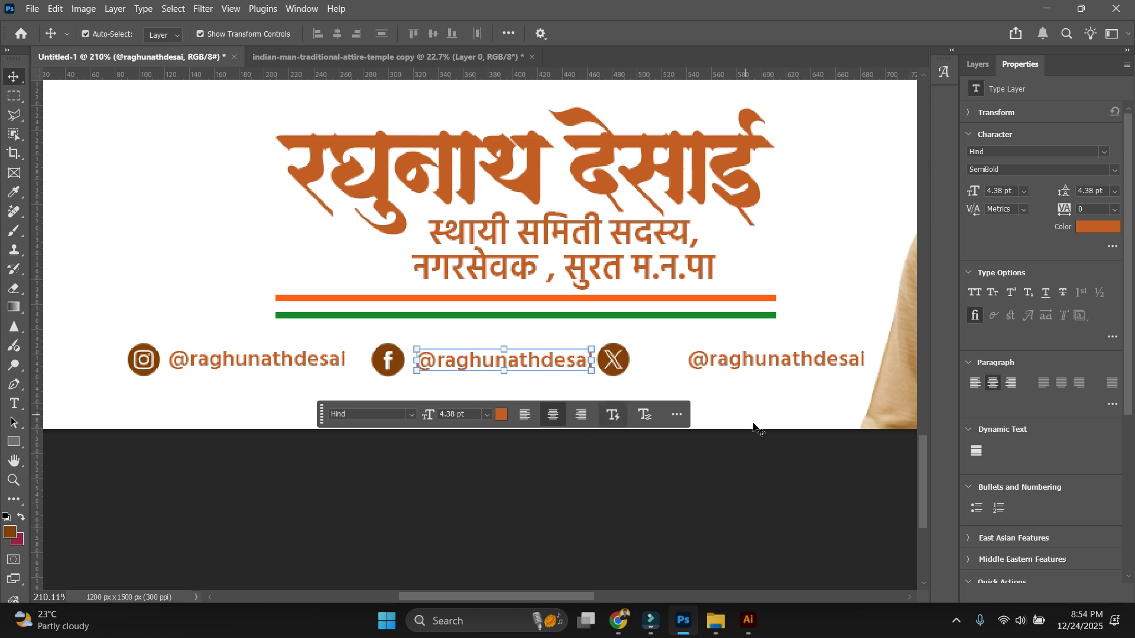
{"action": "left_click", "coordinate": [798, 455]}
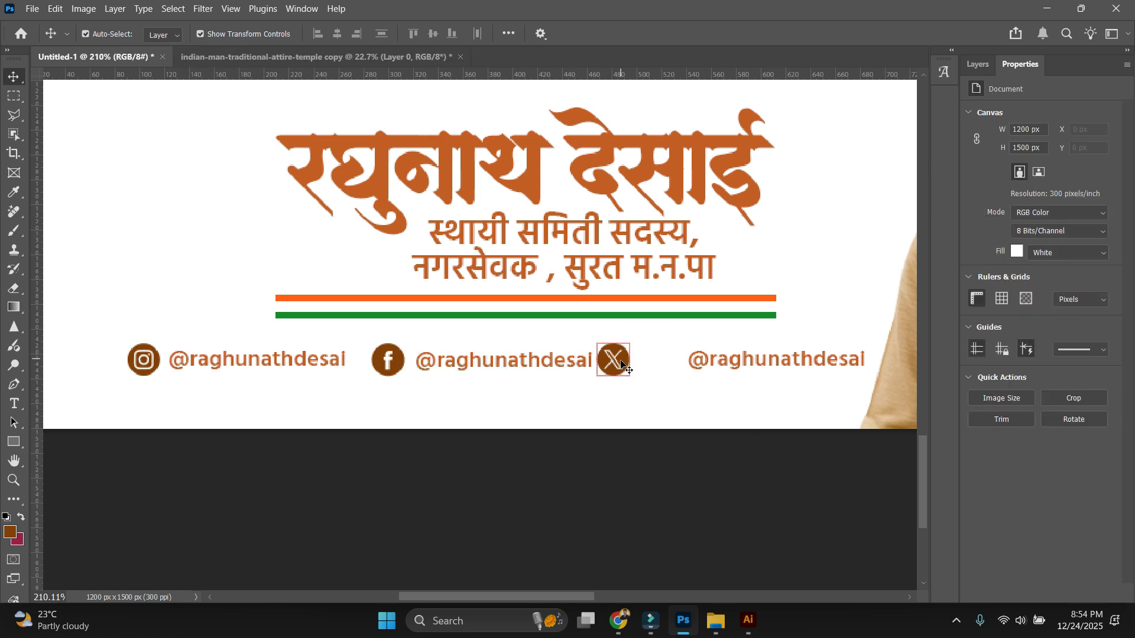
Shift the X icon right and move the third handle text next to it.
{"action": "left_click_drag", "start_coordinate": [614, 359], "coordinate": [609, 352]}
{"action": "key", "text": "shift+Right"}
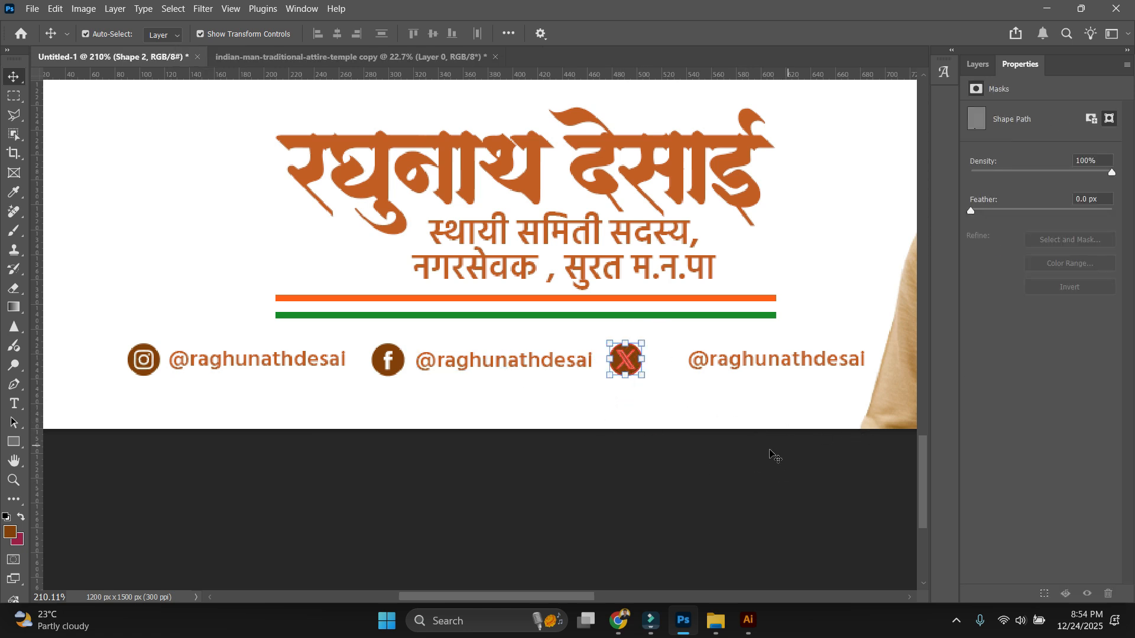
{"action": "left_click_drag", "start_coordinate": [771, 454], "coordinate": [678, 353]}
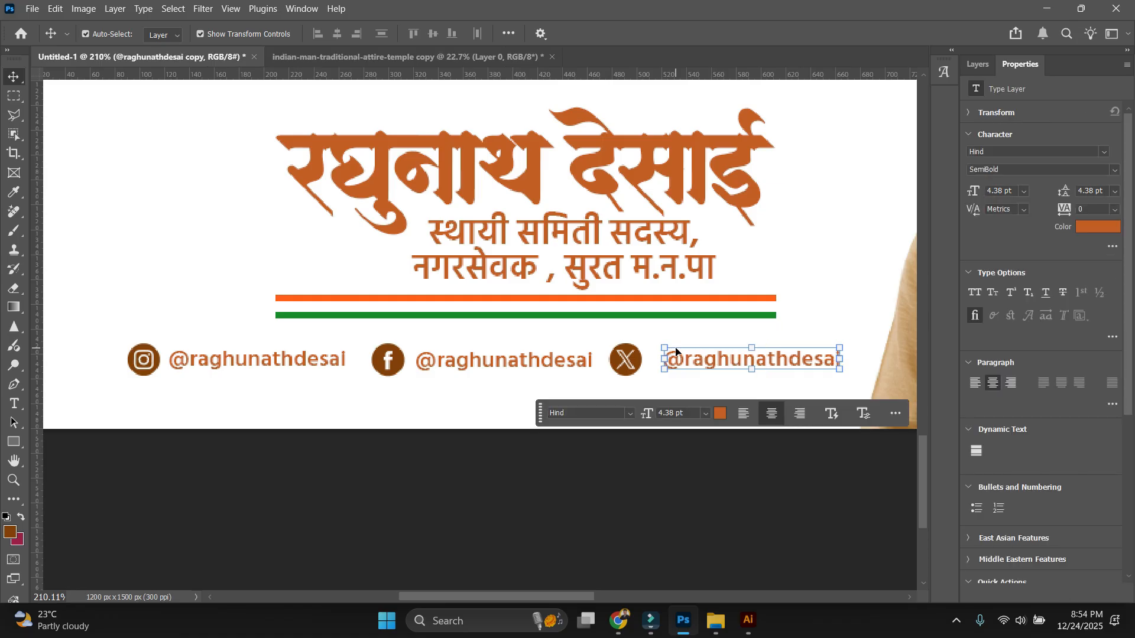
{"action": "key", "text": "shift+Left"}
{"action": "key", "text": "shift+Left"}
{"action": "key", "text": "shift+Left"}
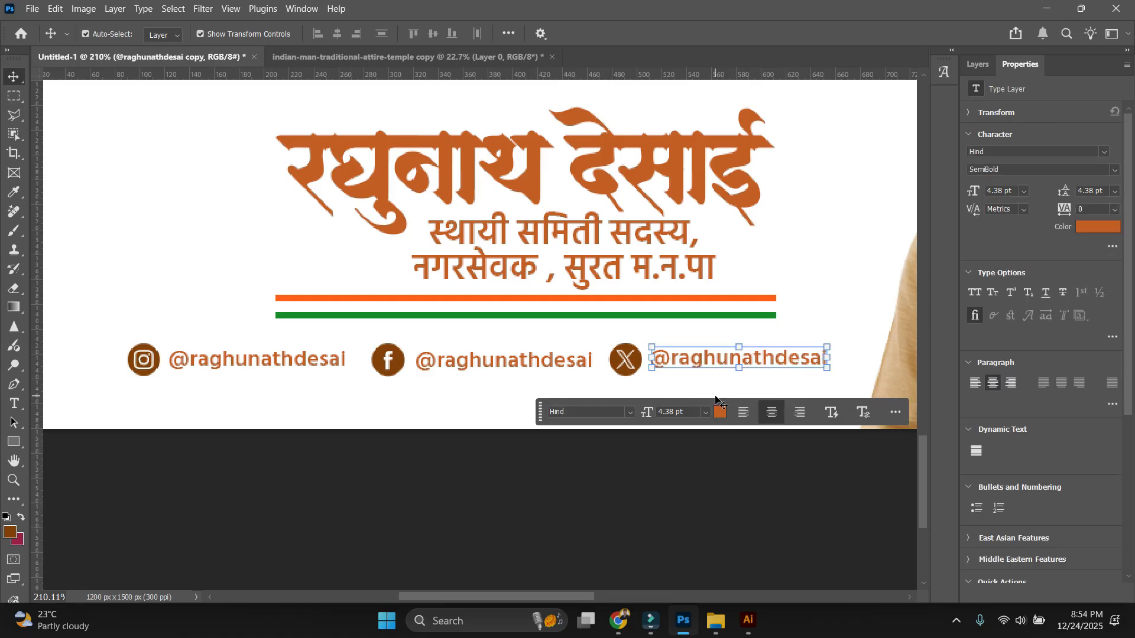
{"action": "left_click", "coordinate": [327, 401]}
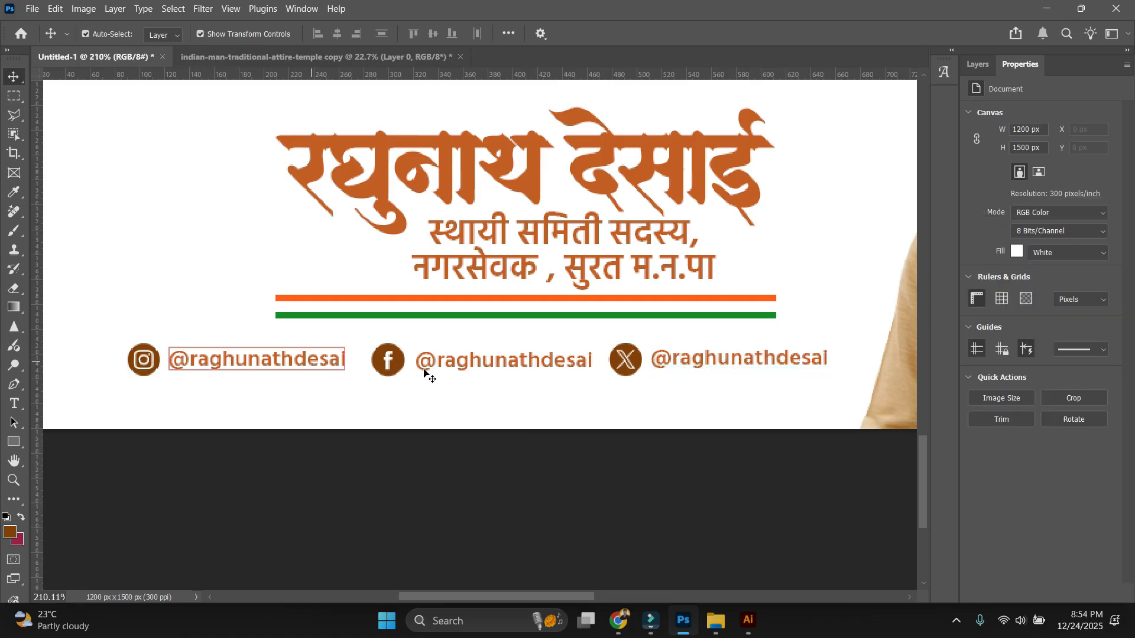
Align the three handle texts vertically and space them evenly.
{"action": "left_click", "coordinate": [576, 363], "text": "shift"}
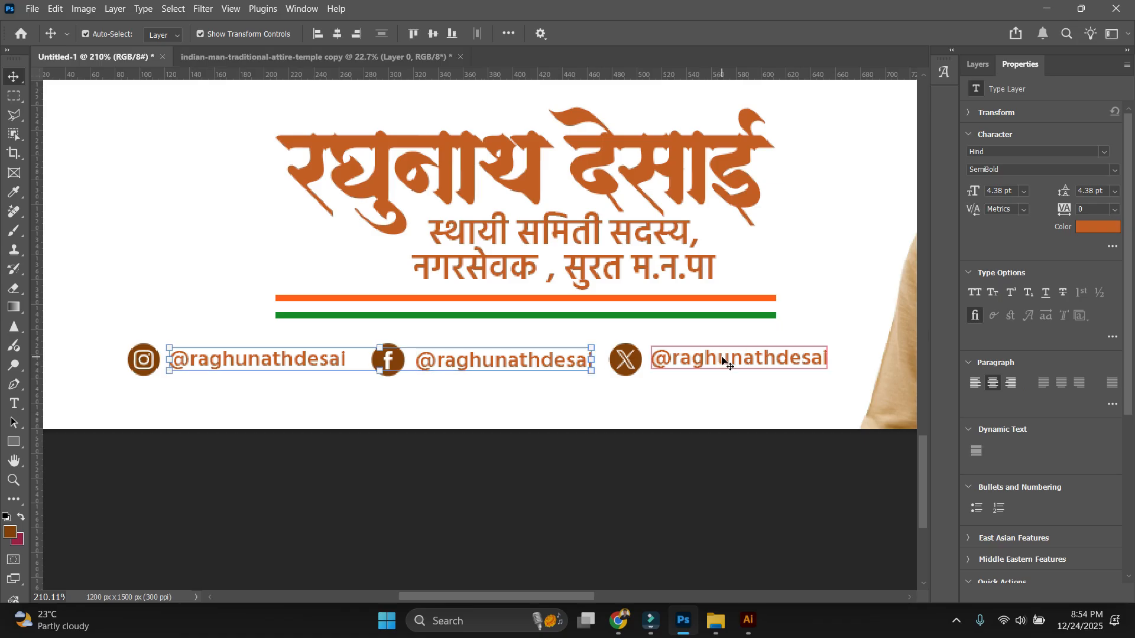
{"action": "left_click", "coordinate": [722, 360], "text": "shift"}
{"action": "left_click", "coordinate": [433, 34]}
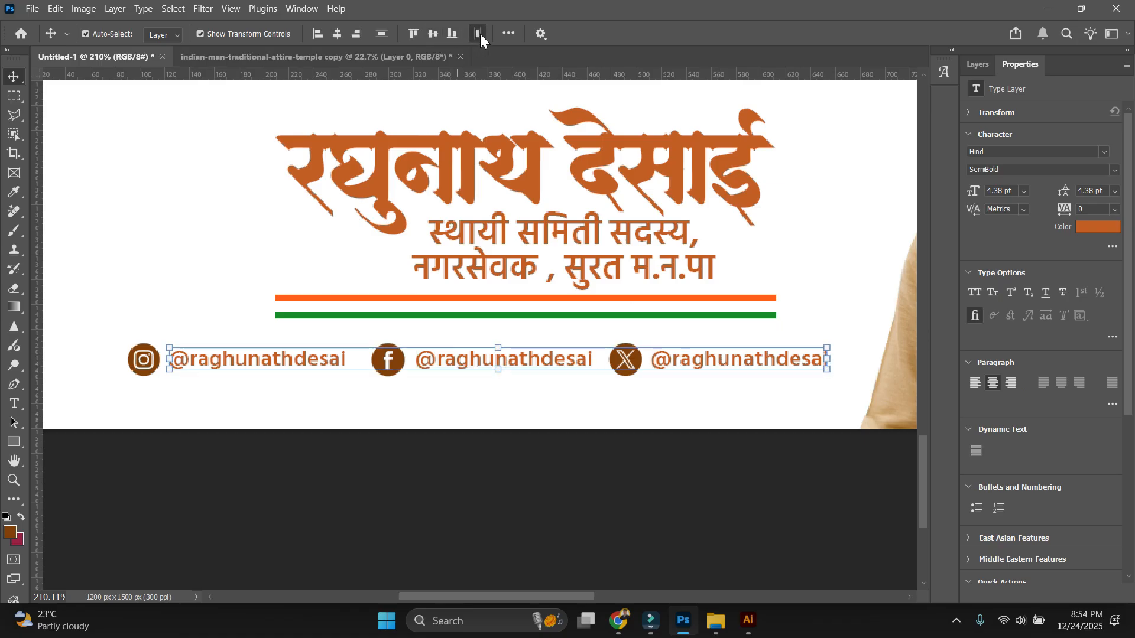
{"action": "left_click", "coordinate": [663, 430]}
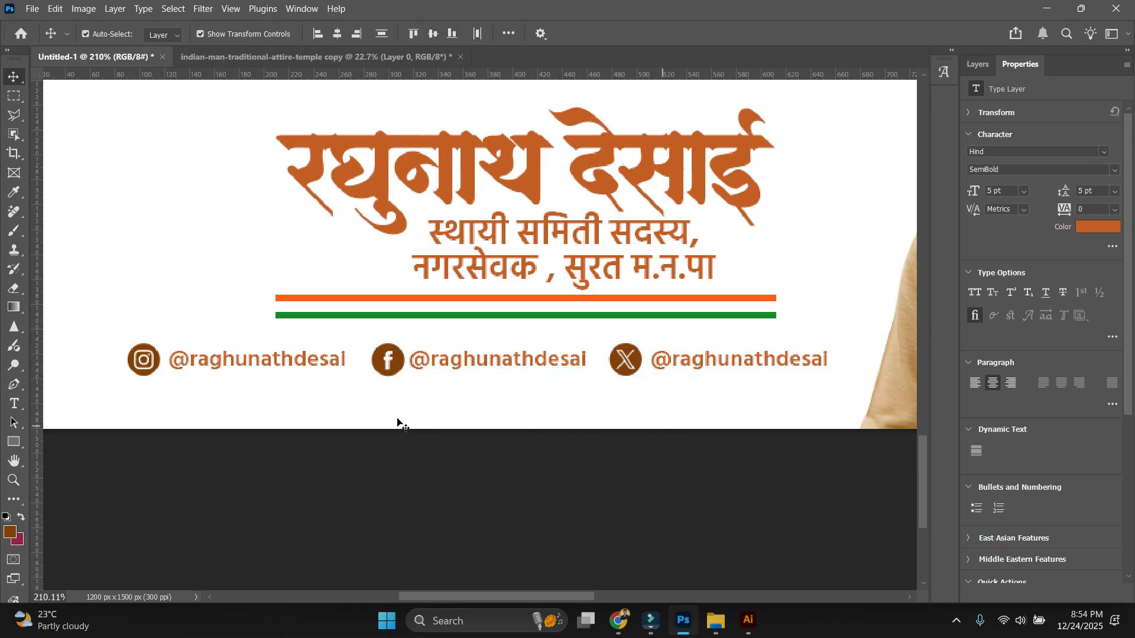
Distribute the Instagram, Facebook and X icon rows evenly apart.
{"action": "left_click", "coordinate": [389, 368]}
{"action": "left_click", "coordinate": [630, 369], "text": "shift"}
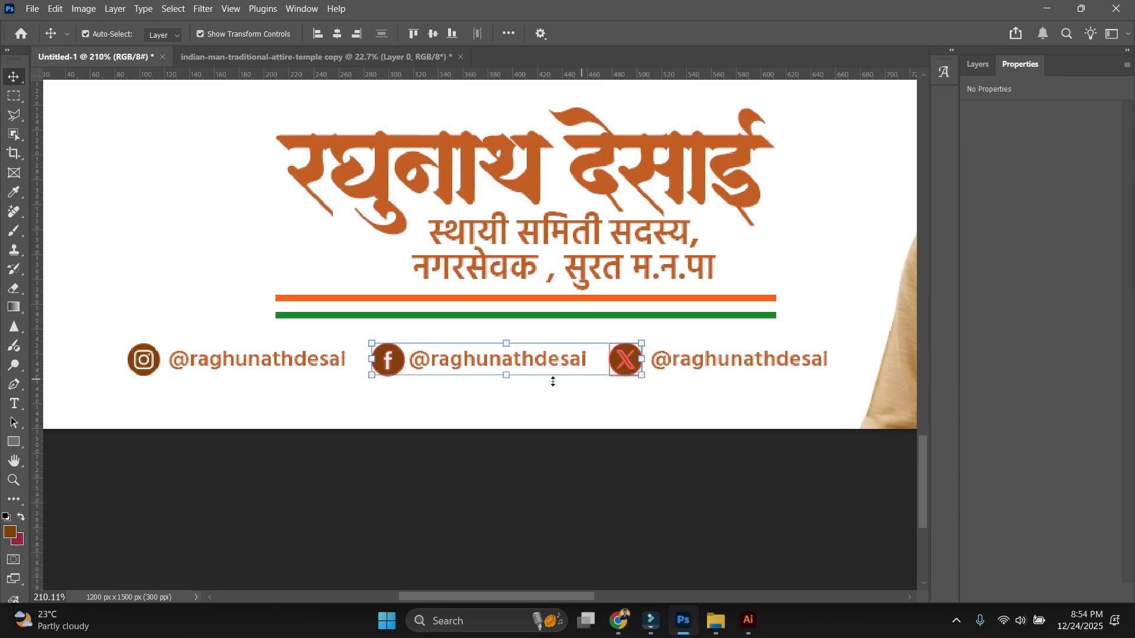
{"action": "left_click", "coordinate": [144, 360], "text": "shift"}
{"action": "left_click", "coordinate": [477, 34]}
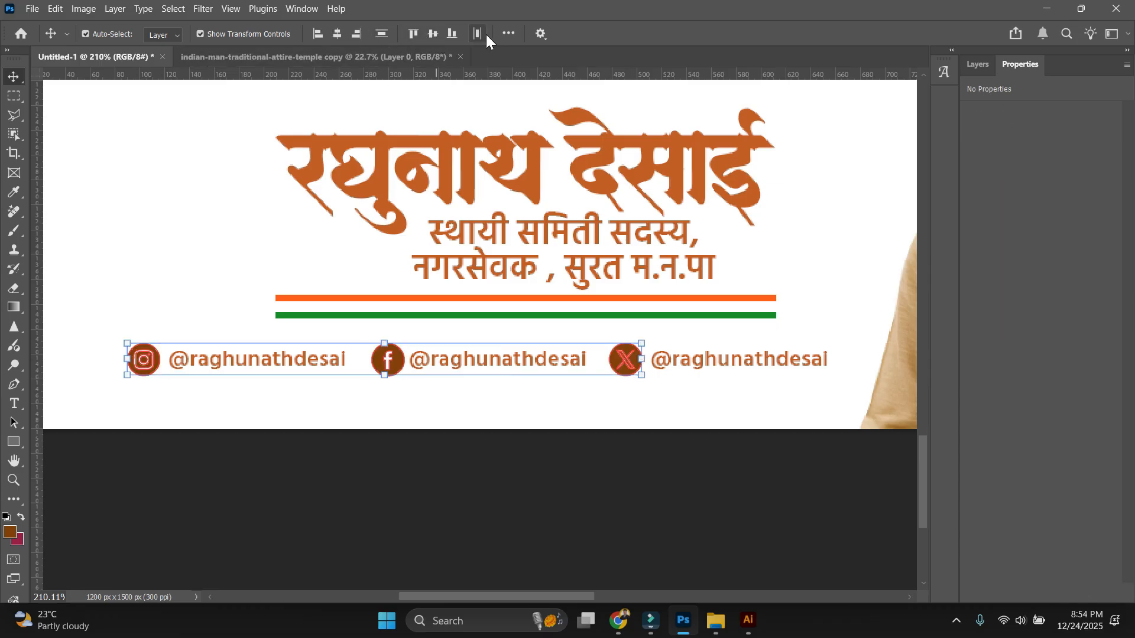
{"action": "left_click", "coordinate": [462, 484]}
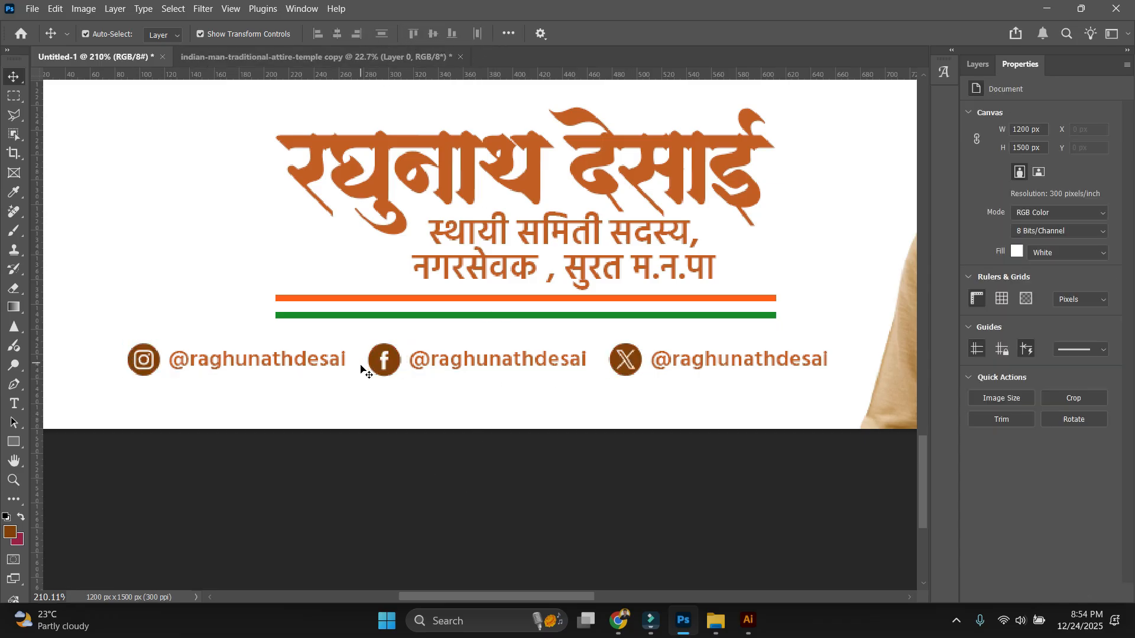
Group the Instagram icon with its handle, then the Facebook icon with its handle.
{"action": "left_click_drag", "start_coordinate": [399, 367], "coordinate": [453, 352]}
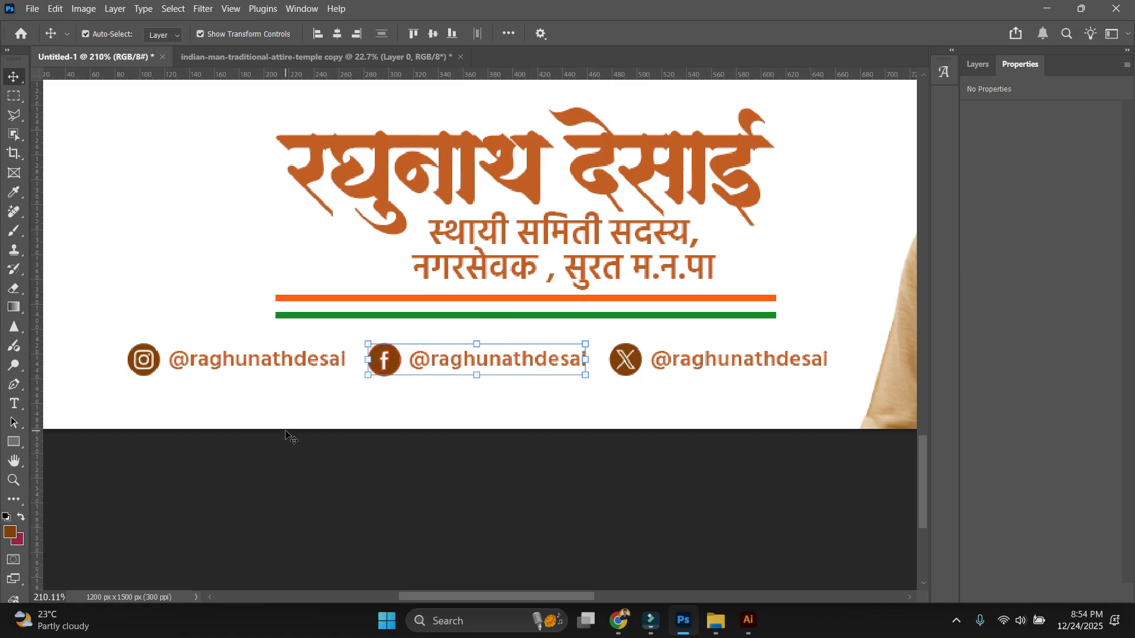
{"action": "left_click_drag", "start_coordinate": [282, 437], "coordinate": [130, 349]}
{"action": "key", "text": "ctrl+g"}
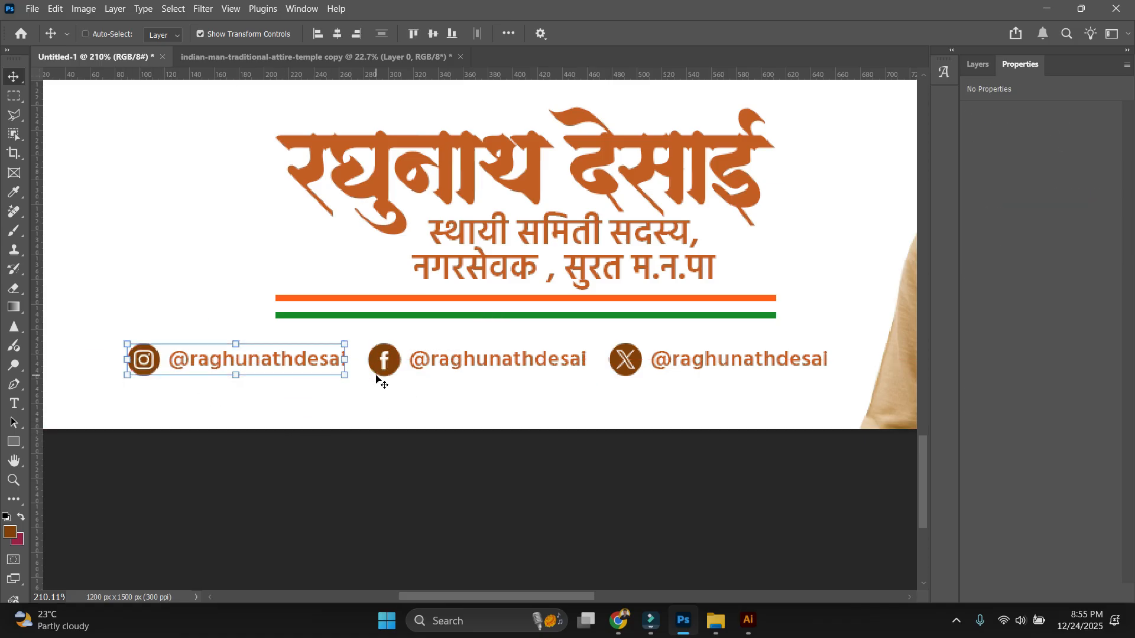
{"action": "left_click_drag", "start_coordinate": [531, 429], "coordinate": [365, 332]}
{"action": "key", "text": "ctrl+g"}
{"action": "left_click_drag", "start_coordinate": [742, 370], "coordinate": [616, 360]}
Group the X icon with its handle as Group 3.
{"action": "right_click", "coordinate": [759, 361]}
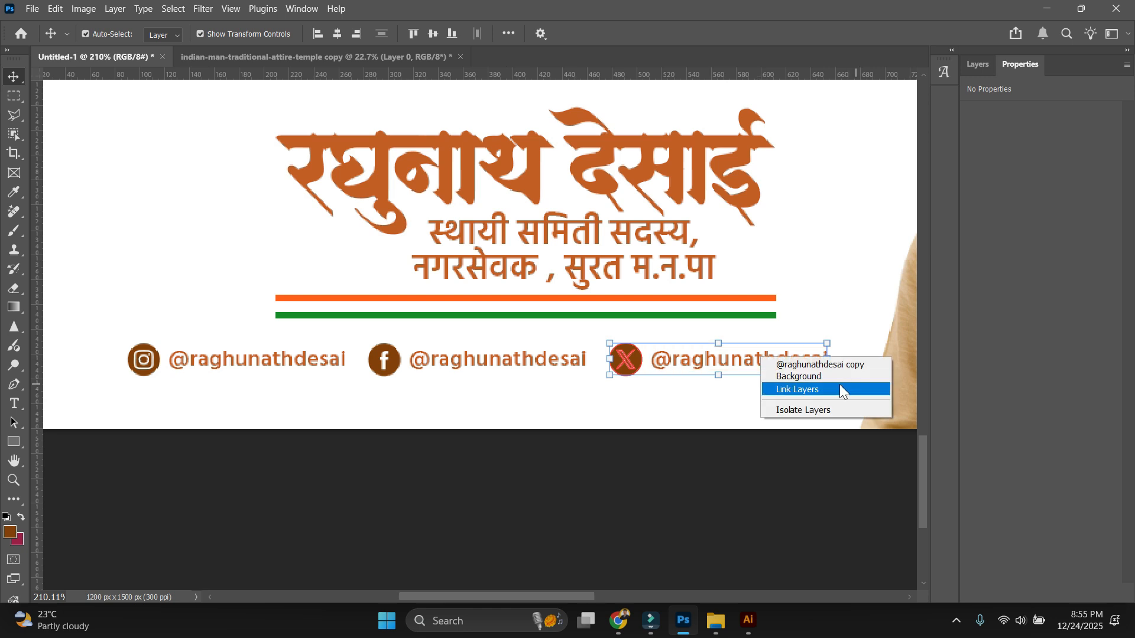
{"action": "left_click", "coordinate": [974, 64]}
{"action": "left_click", "coordinate": [974, 64]}
{"action": "right_click", "coordinate": [1023, 232]}
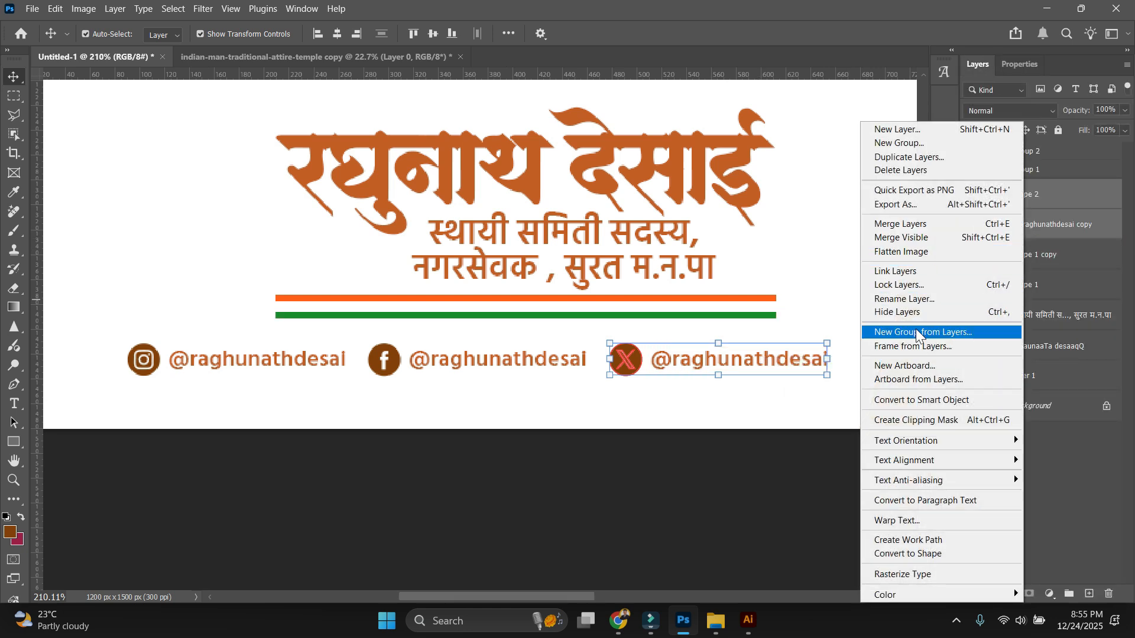
{"action": "left_click", "coordinate": [917, 332]}
{"action": "key", "text": "Return"}
{"action": "left_click", "coordinate": [872, 304]}
{"action": "left_click", "coordinate": [1026, 191]}
{"action": "left_click", "coordinate": [1036, 152], "text": "shift"}
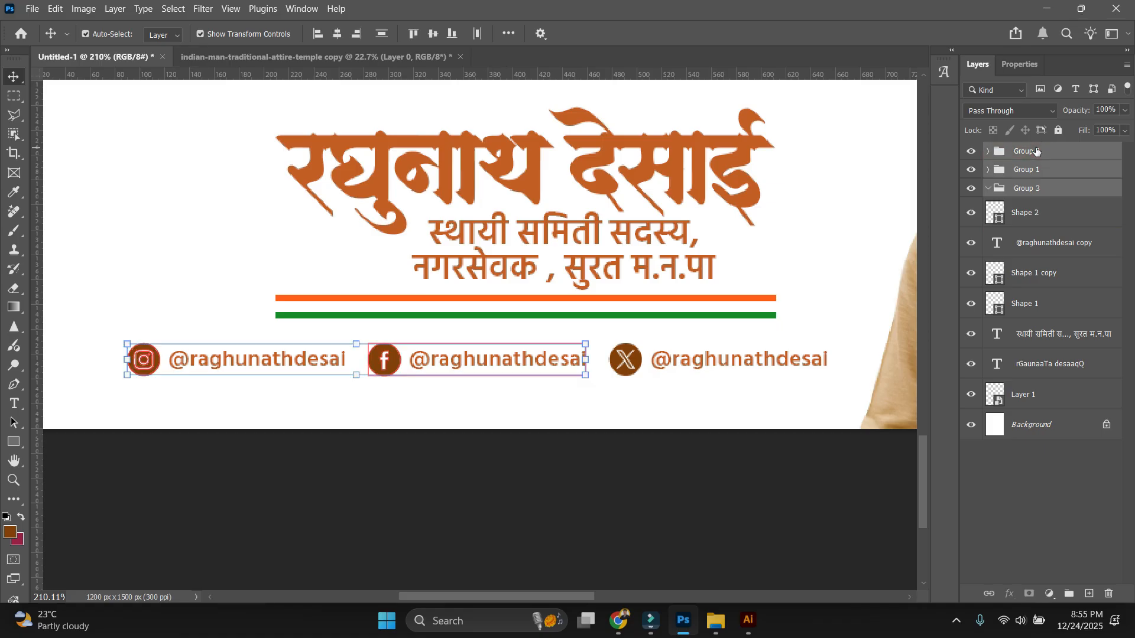
{"action": "key", "text": "ctrl+z"}
{"action": "key", "text": "ctrl+g"}
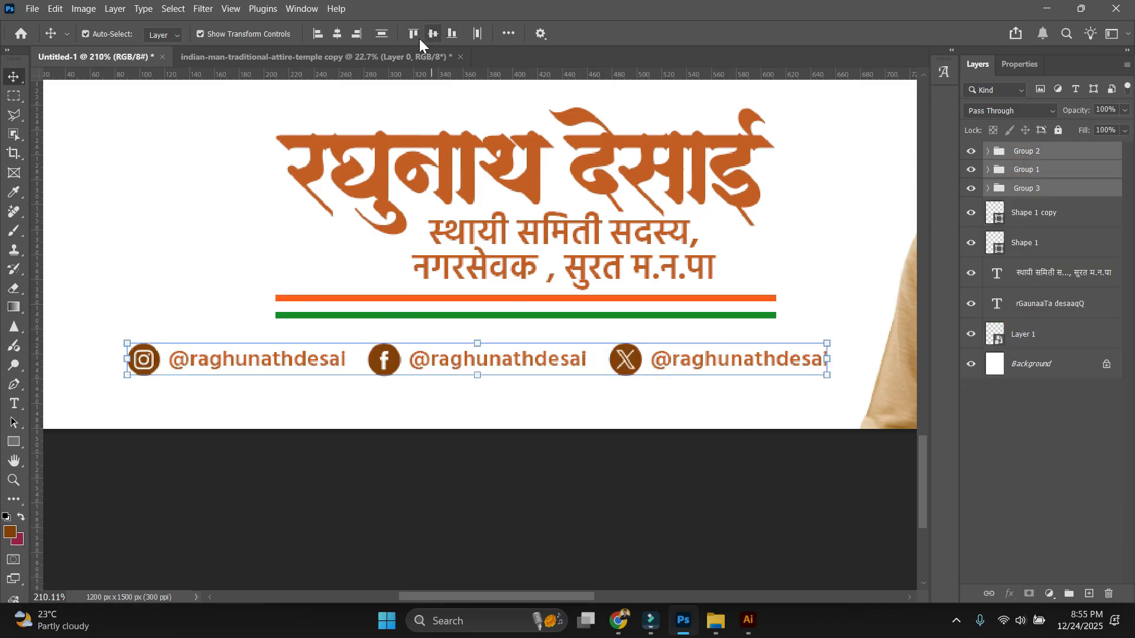
Scale the three grouped handle rows down to 74.65%.
{"action": "key", "text": "ctrl+t"}
{"action": "left_click_drag", "start_coordinate": [827, 359], "coordinate": [744, 359]}
{"action": "key", "text": "Return"}
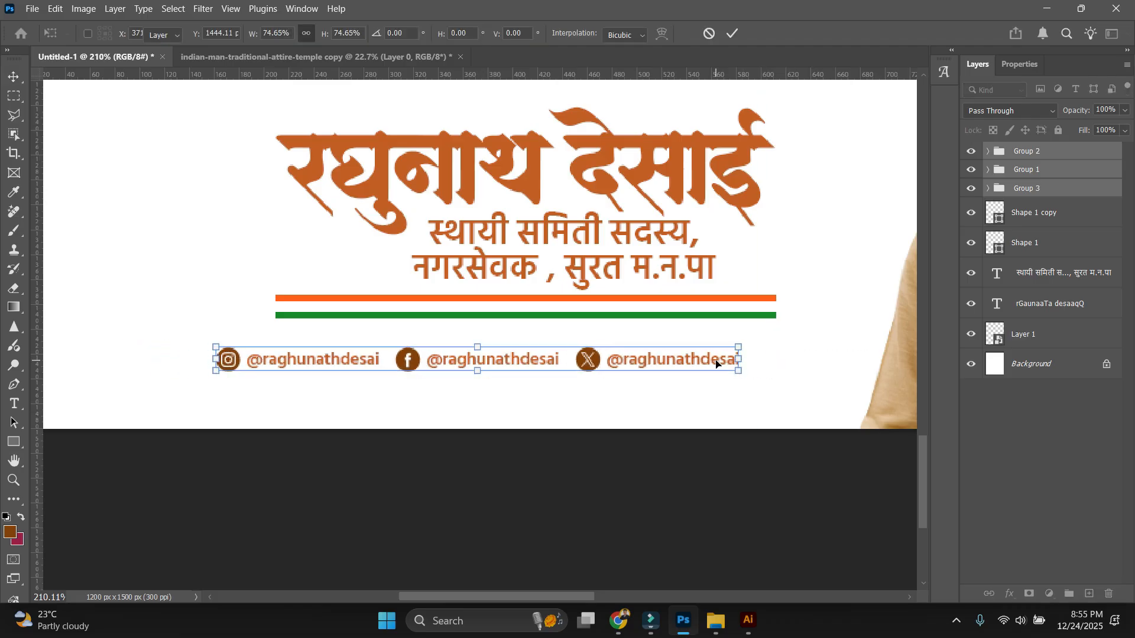
{"action": "key", "text": "ctrl+1"}
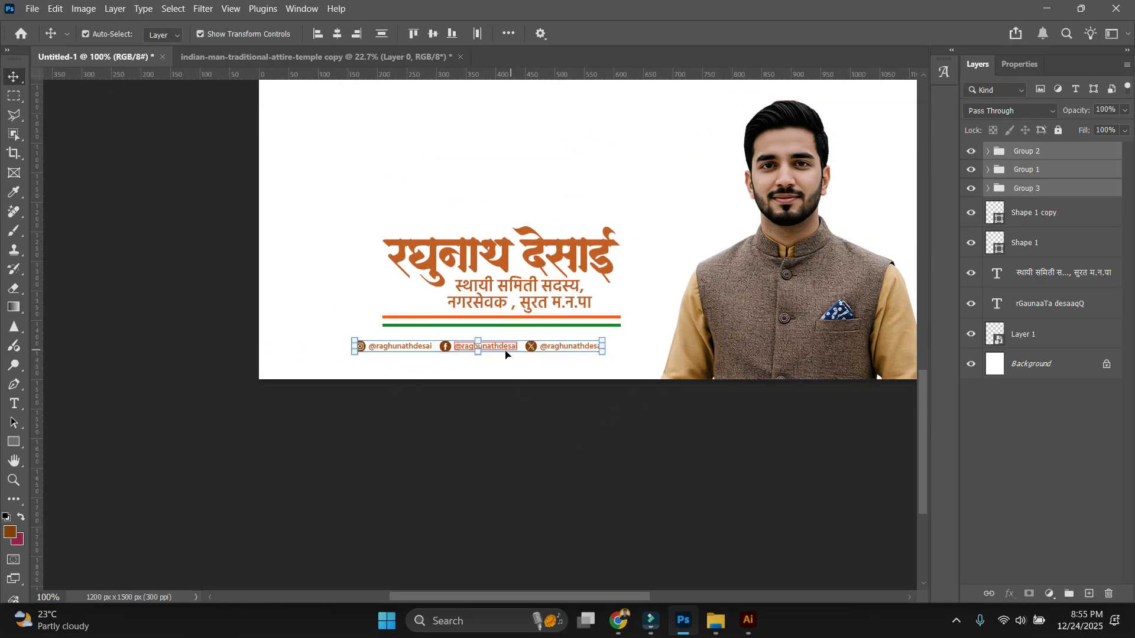
Place the handles row under the tricolour lines and stretch the name, subtitle and lines block to its width.
{"action": "left_click_drag", "start_coordinate": [563, 348], "coordinate": [591, 339]}
{"action": "left_click_drag", "start_coordinate": [560, 349], "coordinate": [605, 334]}
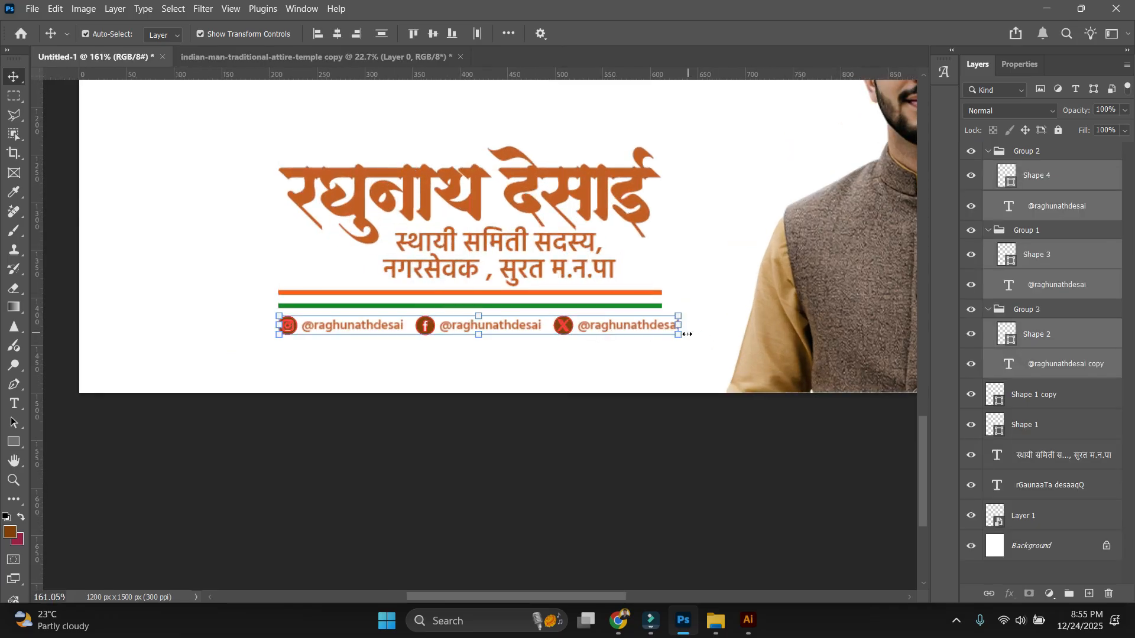
{"action": "left_click_drag", "start_coordinate": [228, 127], "coordinate": [686, 298]}
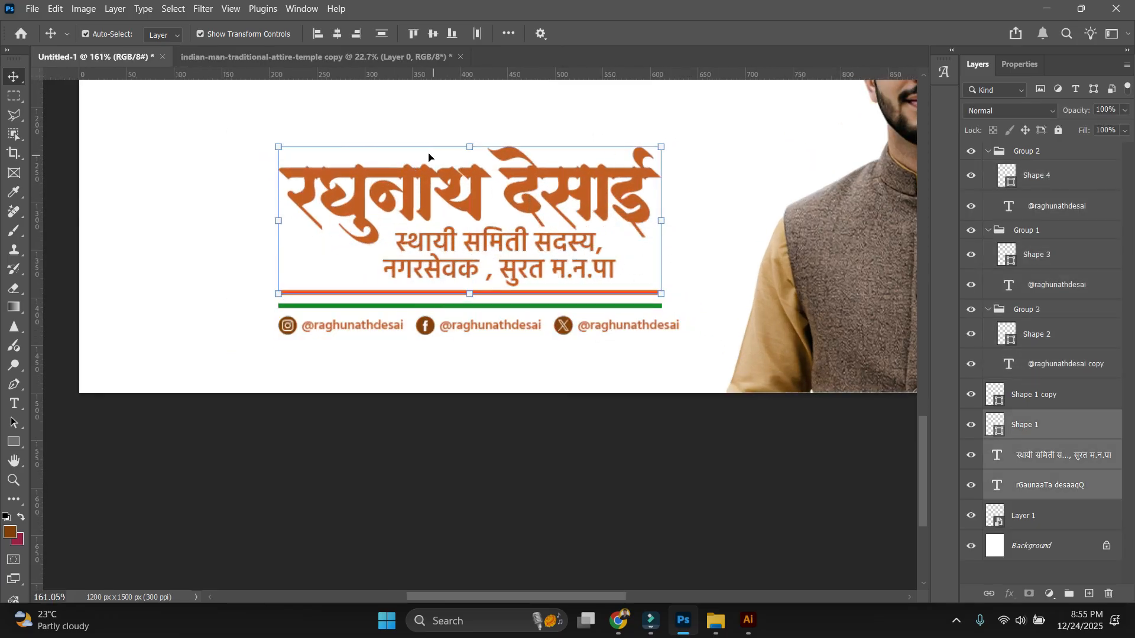
{"action": "left_click_drag", "start_coordinate": [200, 125], "coordinate": [668, 308]}
{"action": "left_click_drag", "start_coordinate": [666, 198], "coordinate": [685, 198]}
{"action": "key", "text": "Return"}
{"action": "mouse_move", "coordinate": [280, 198]}
{"action": "left_mouse_down"}
{"action": "mouse_move", "coordinate": [290, 197]}
{"action": "mouse_move", "coordinate": [279, 197]}
{"action": "left_mouse_up"}
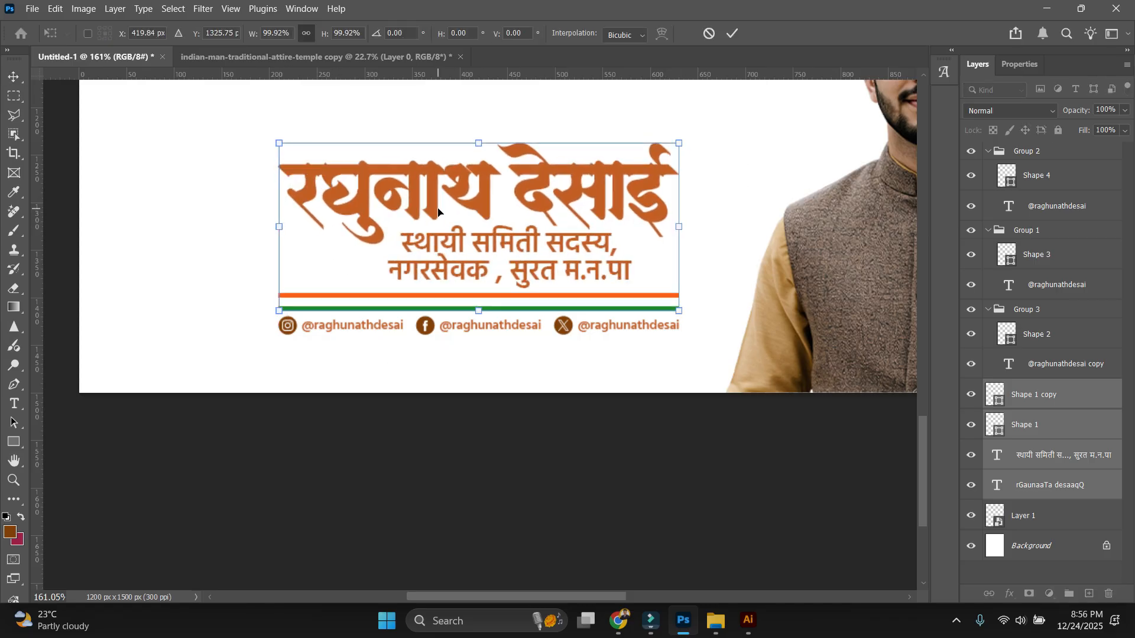
{"action": "key", "text": "Return"}
{"action": "left_click", "coordinate": [567, 414]}
{"action": "key", "text": "ctrl+0"}
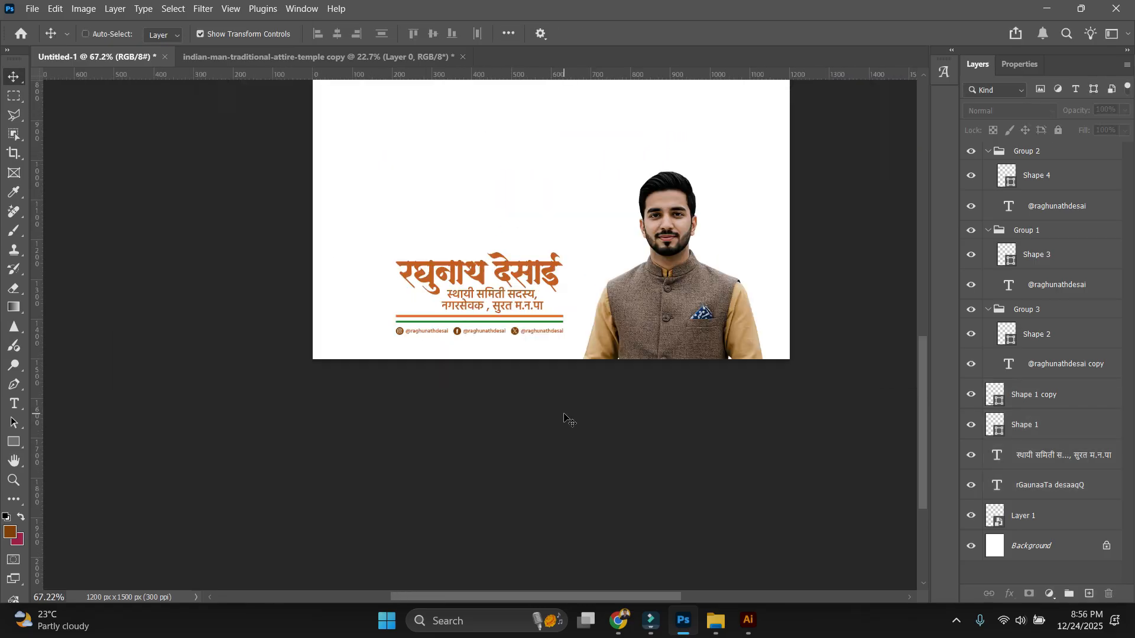
{"action": "left_click_drag", "start_coordinate": [537, 492], "coordinate": [555, 332]}
{"action": "key", "text": "ctrl+plus"}
{"action": "key", "text": "ctrl+plus"}
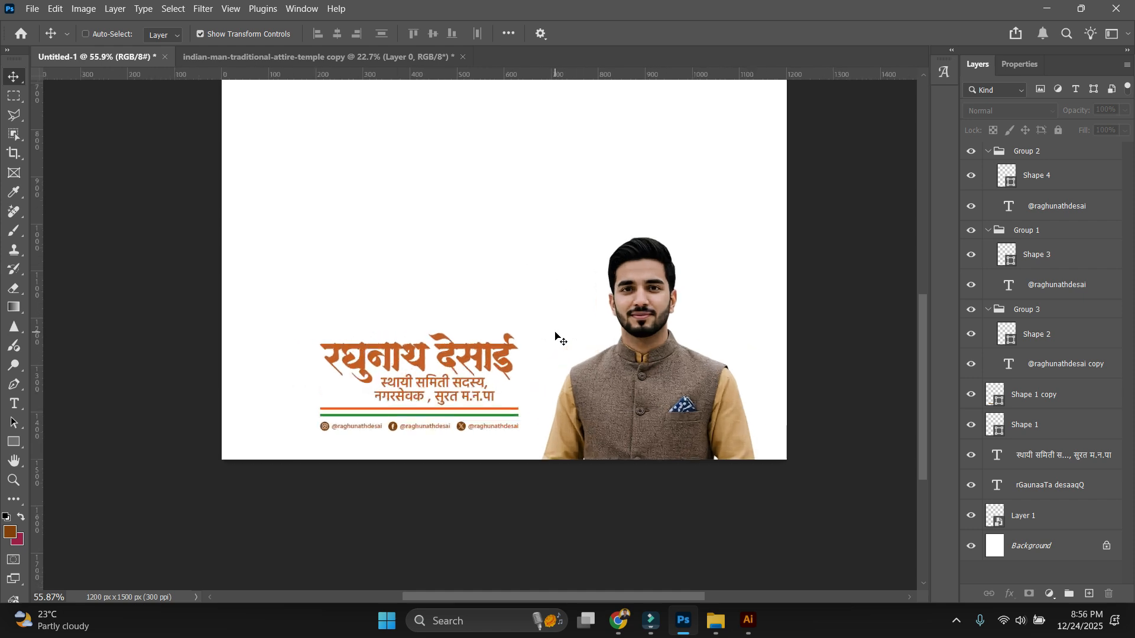
{"action": "left_click_drag", "start_coordinate": [499, 495], "coordinate": [503, 476]}
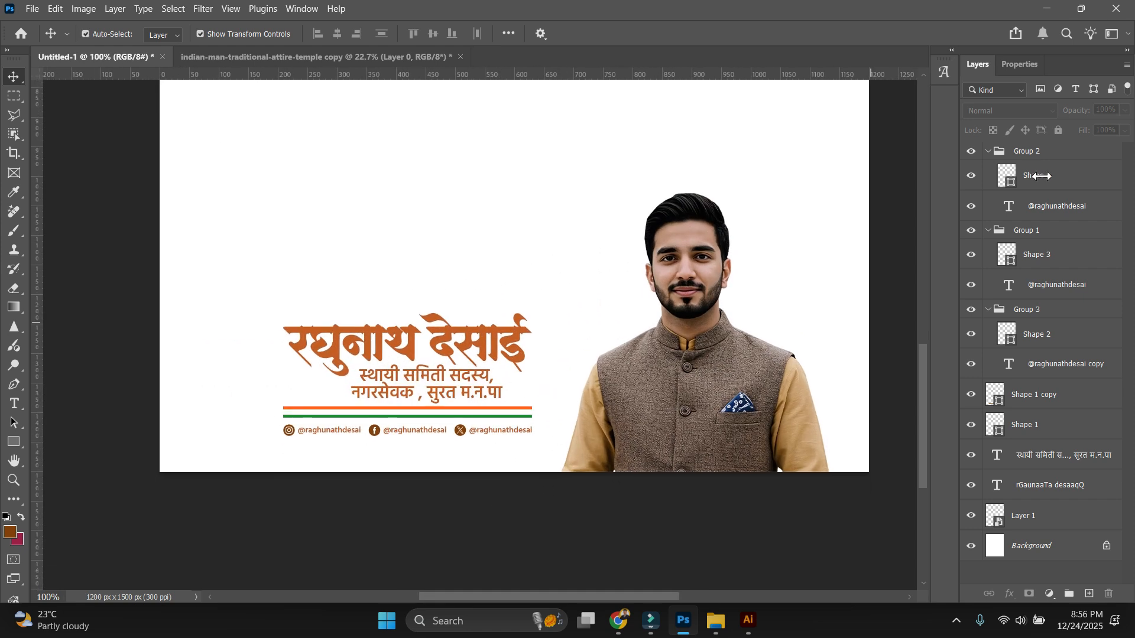
Draw a rectangle over the text block with no stroke.
{"action": "left_click", "coordinate": [475, 374]}
{"action": "left_click_drag", "start_coordinate": [227, 306], "coordinate": [679, 444]}
{"action": "left_click", "coordinate": [1014, 240]}
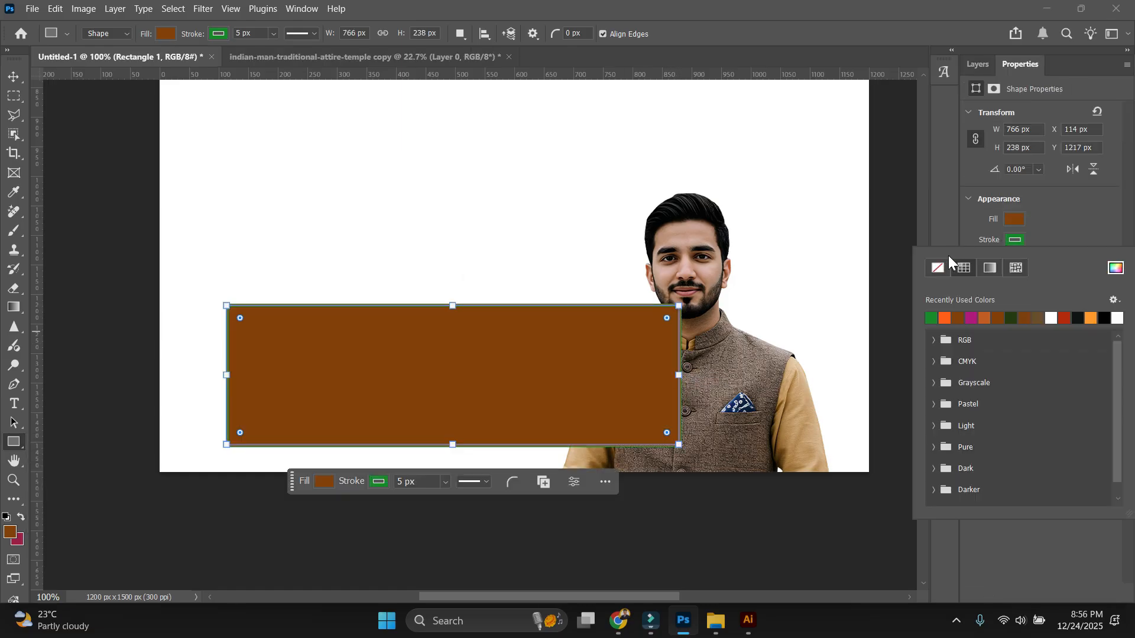
{"action": "left_click", "coordinate": [938, 268]}
{"action": "left_click", "coordinate": [977, 65]}
Fill the rectangle with tan sampled from the shirt sleeve and send it behind the artwork.
{"action": "double_click", "coordinate": [1010, 185]}
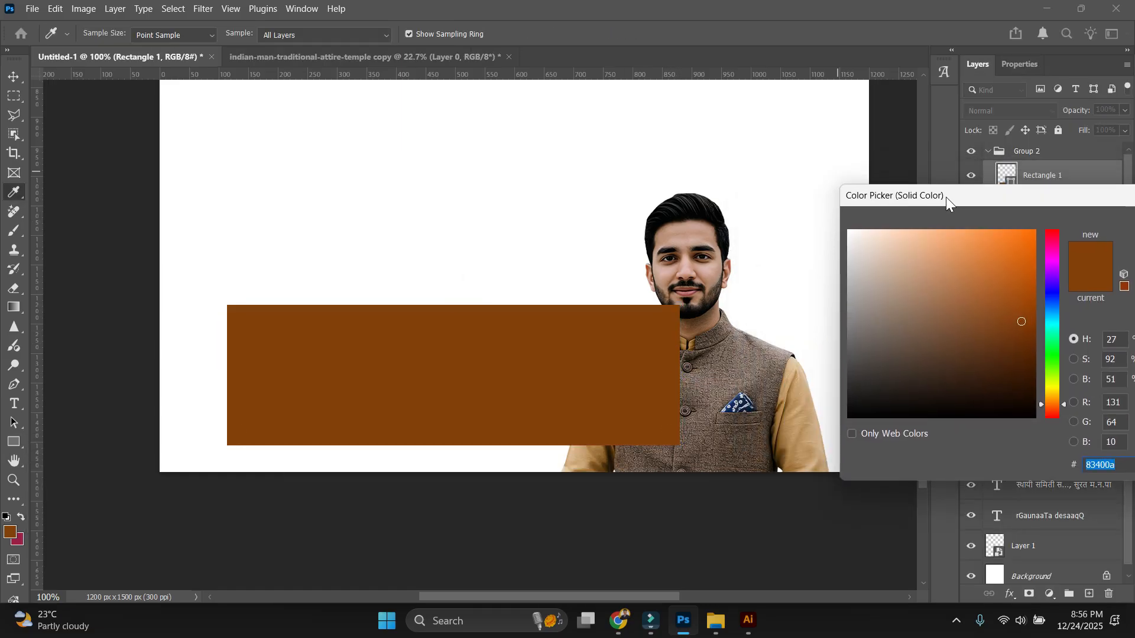
{"action": "left_click", "coordinate": [794, 375]}
{"action": "left_click_drag", "start_coordinate": [1073, 201], "coordinate": [1008, 191]}
{"action": "left_click", "coordinate": [1120, 213]}
{"action": "left_click", "coordinate": [13, 78]}
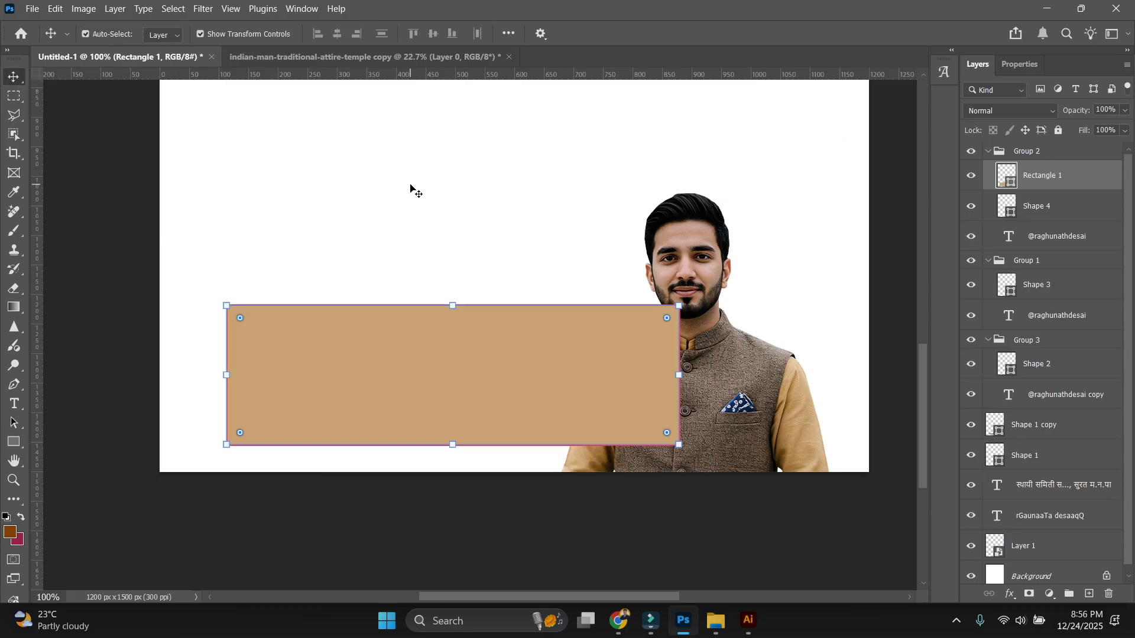
{"action": "key", "text": "ctrl+shift+["}
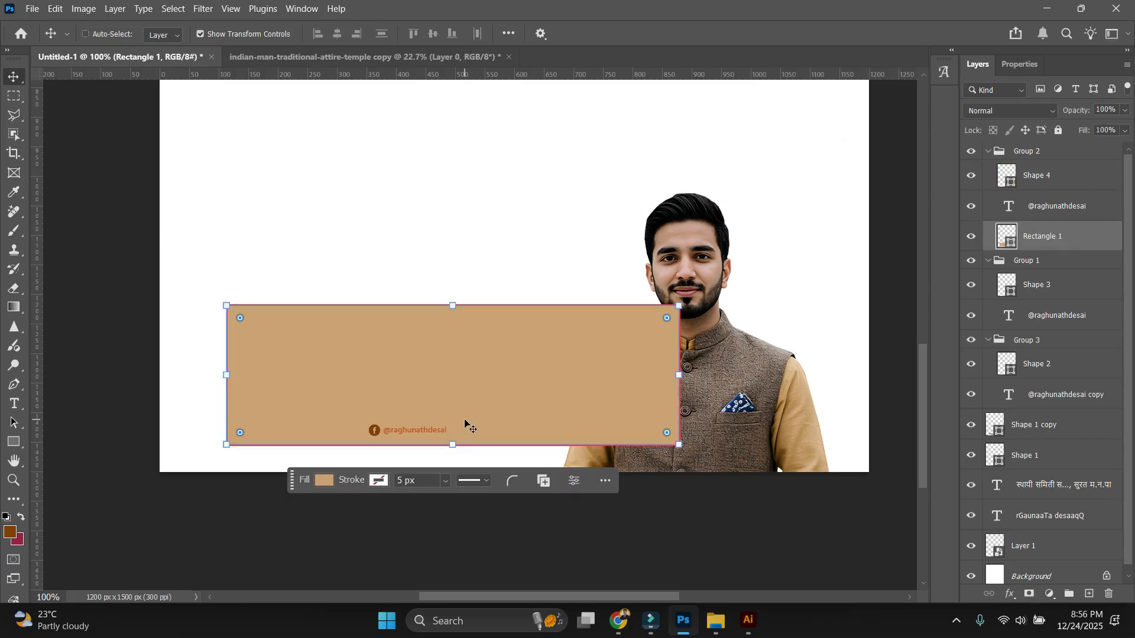
{"action": "key", "text": "ctrl+shift+["}
Lighten the rectangle's fill to pale peach #ffedd9.
{"action": "left_click", "coordinate": [591, 240], "text": "ctrl"}
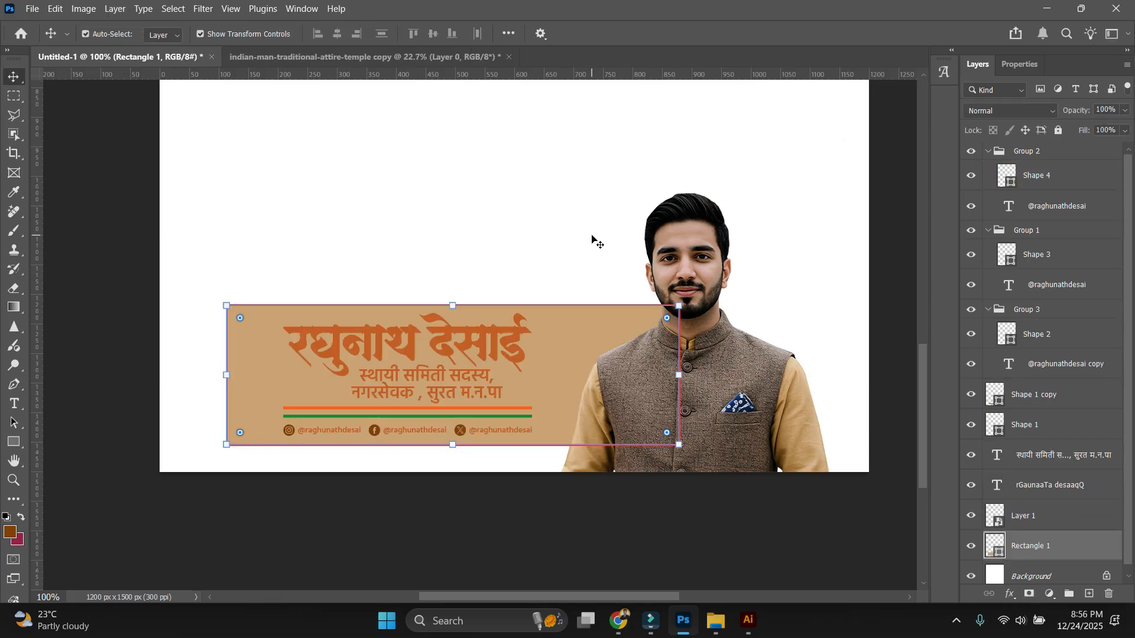
{"action": "left_click", "coordinate": [591, 334]}
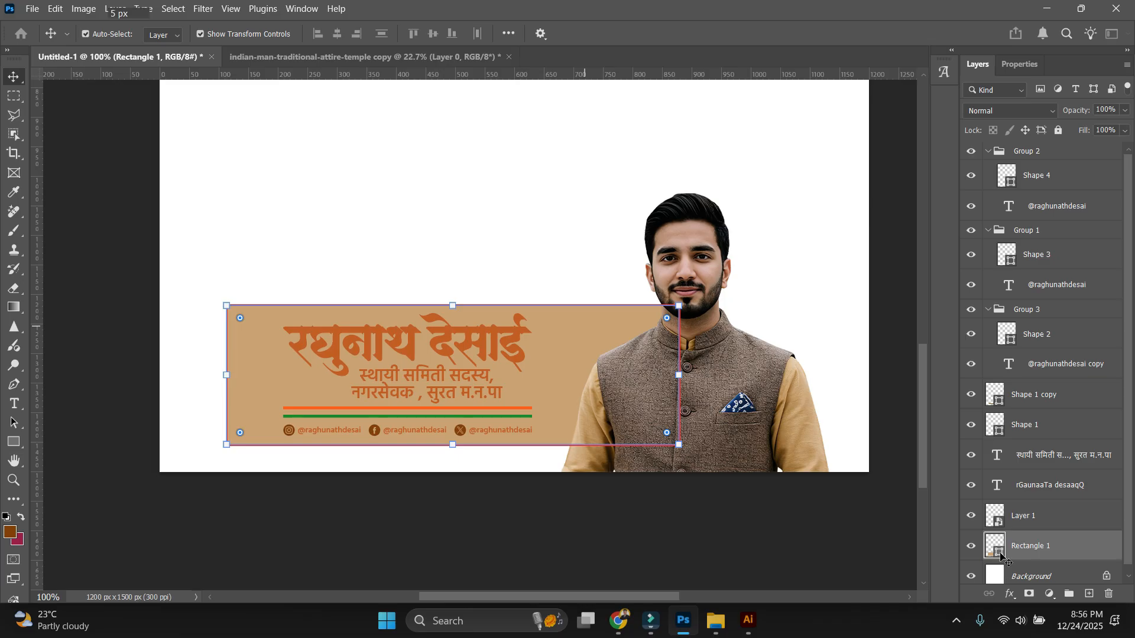
{"action": "double_click", "coordinate": [996, 546]}
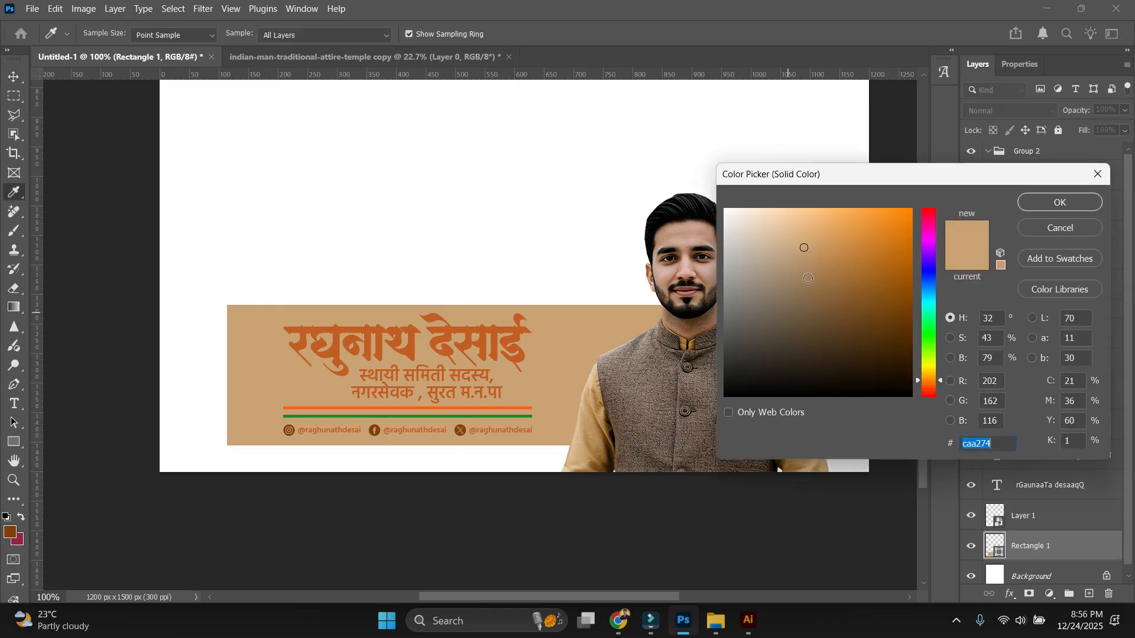
{"action": "left_click_drag", "start_coordinate": [808, 278], "coordinate": [763, 196]}
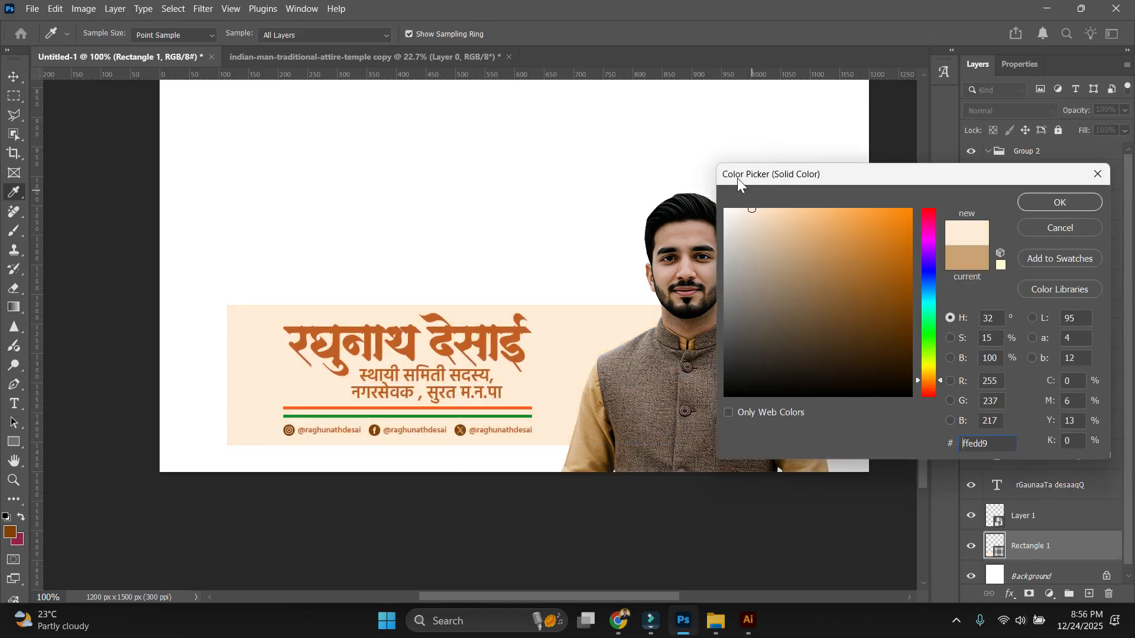
{"action": "key", "text": "Return"}
{"action": "scroll", "coordinate": [246, 347], "scroll_direction": "up", "scroll_amount": 2}
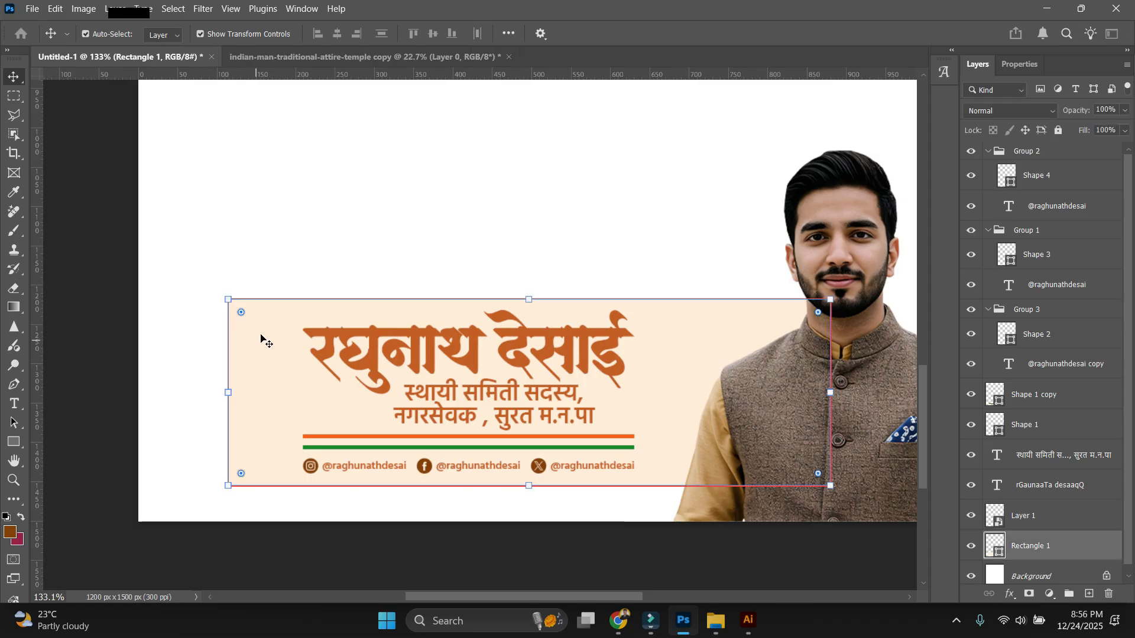
{"action": "scroll", "coordinate": [537, 306], "scroll_direction": "down", "scroll_amount": 2}
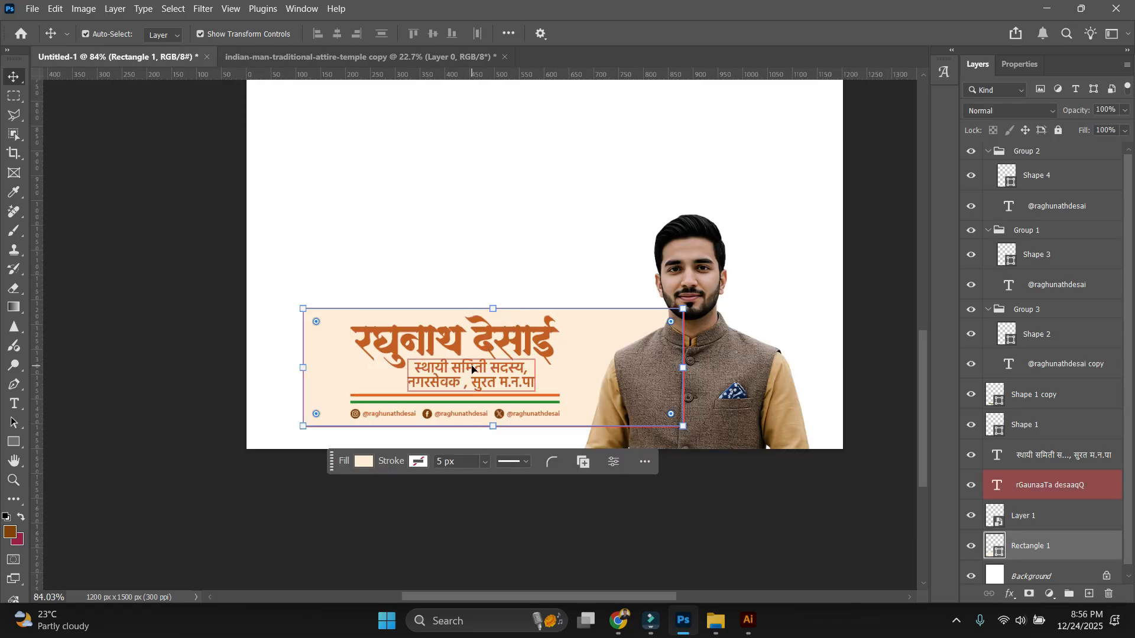
{"action": "left_click", "coordinate": [563, 175]}
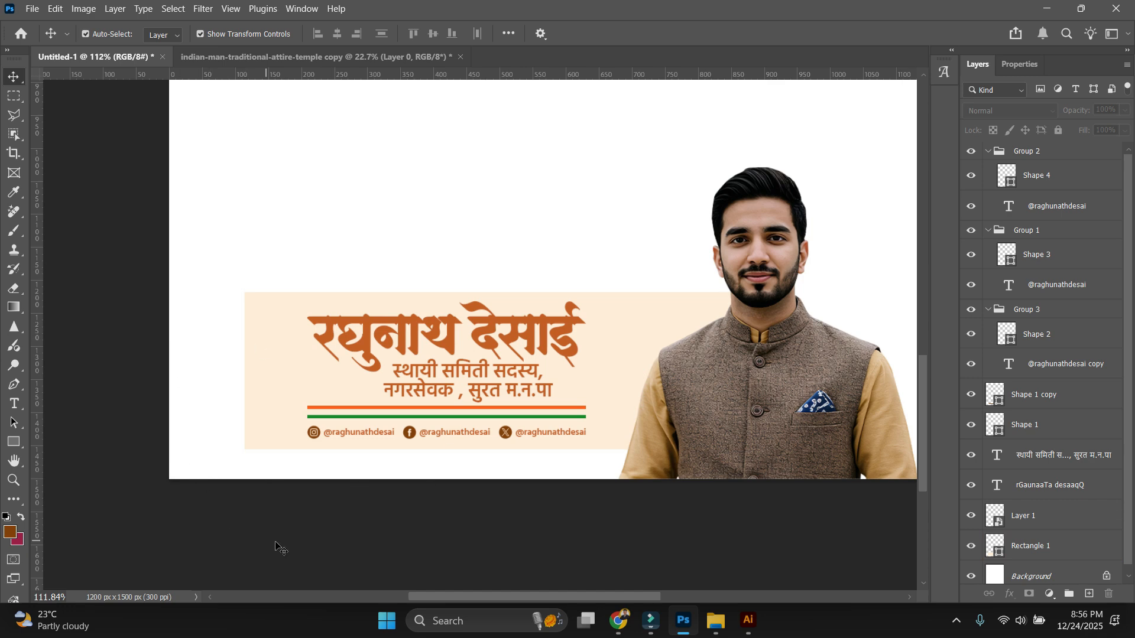
{"action": "left_click", "coordinate": [582, 301]}
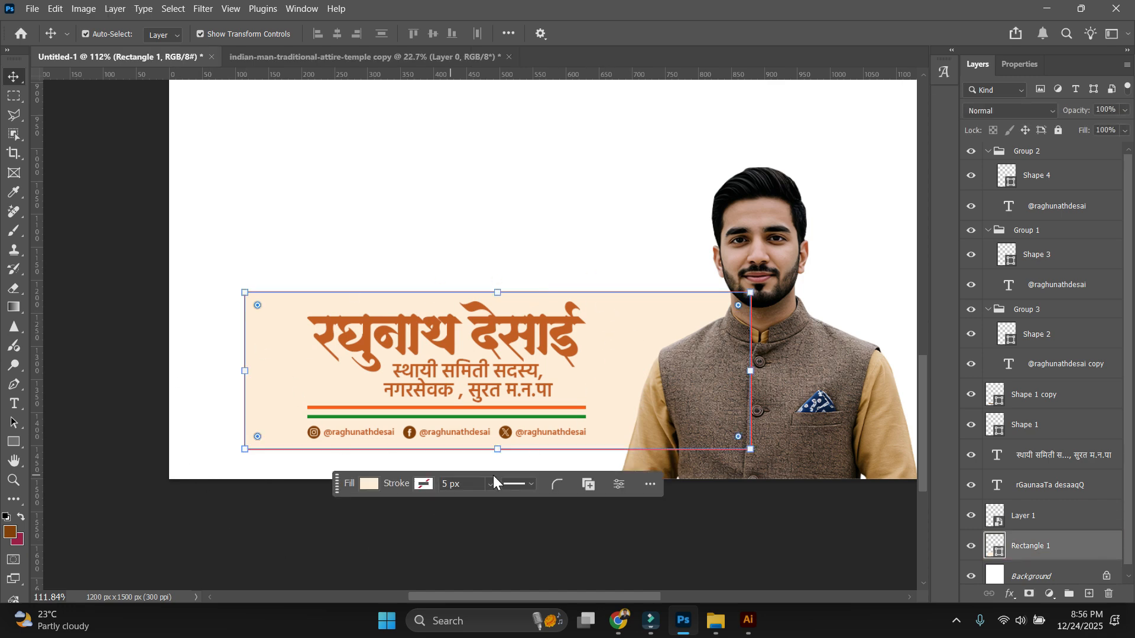
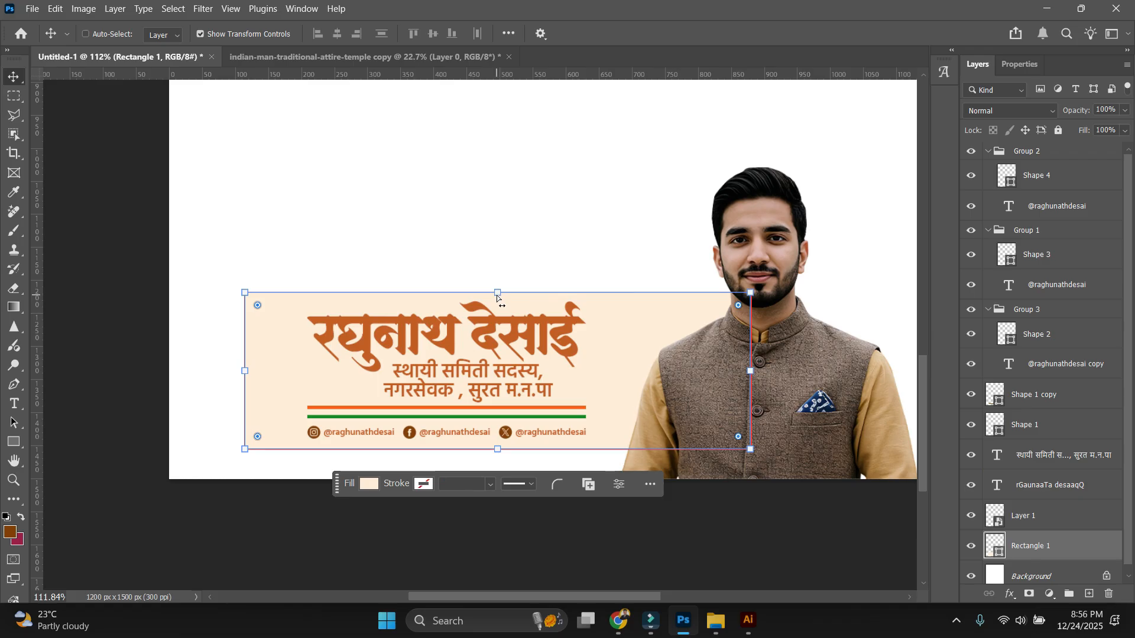
Skew the banner rectangle so its left edge slants, then duplicate the Rectangle 1 layer.
{"action": "left_click_drag", "start_coordinate": [496, 298], "coordinate": [529, 299]}
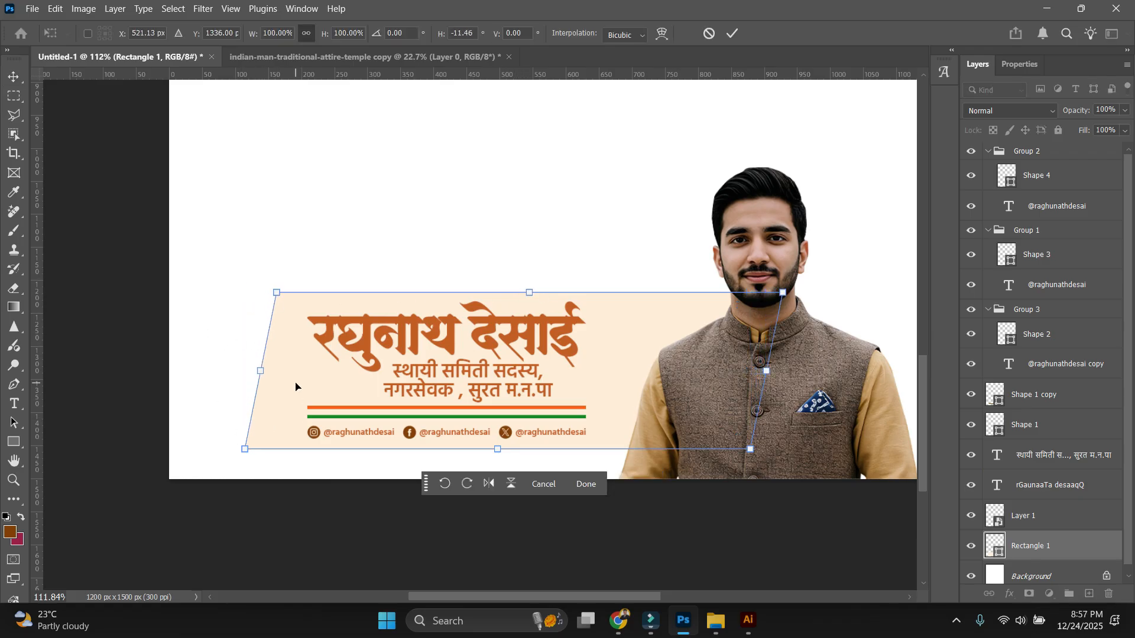
{"action": "key", "text": "Return"}
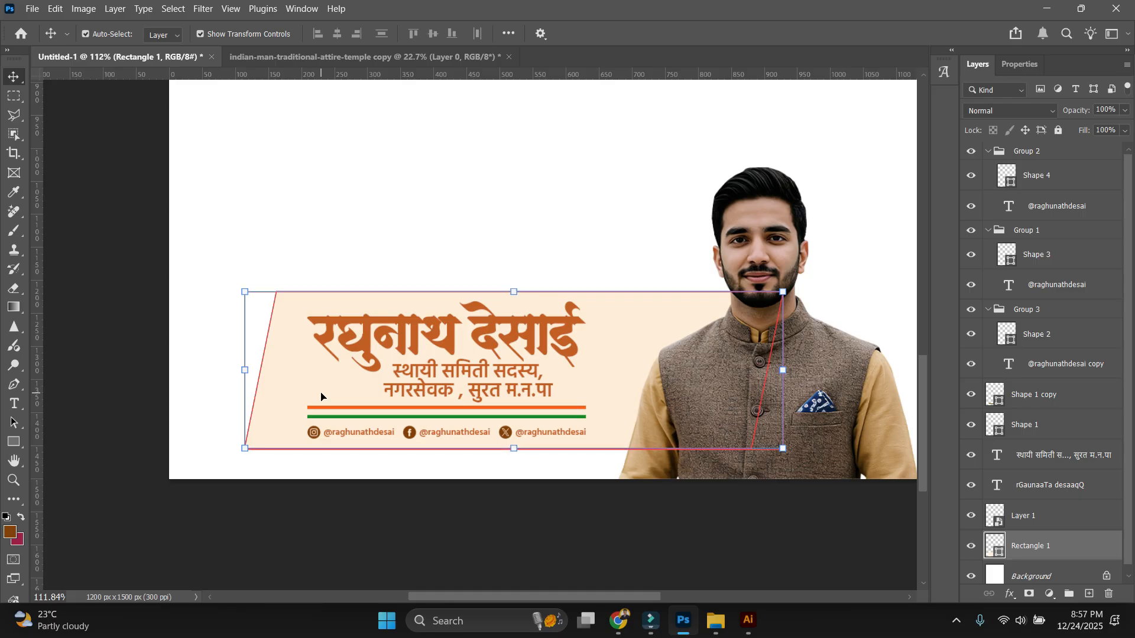
{"action": "left_click", "coordinate": [406, 520]}
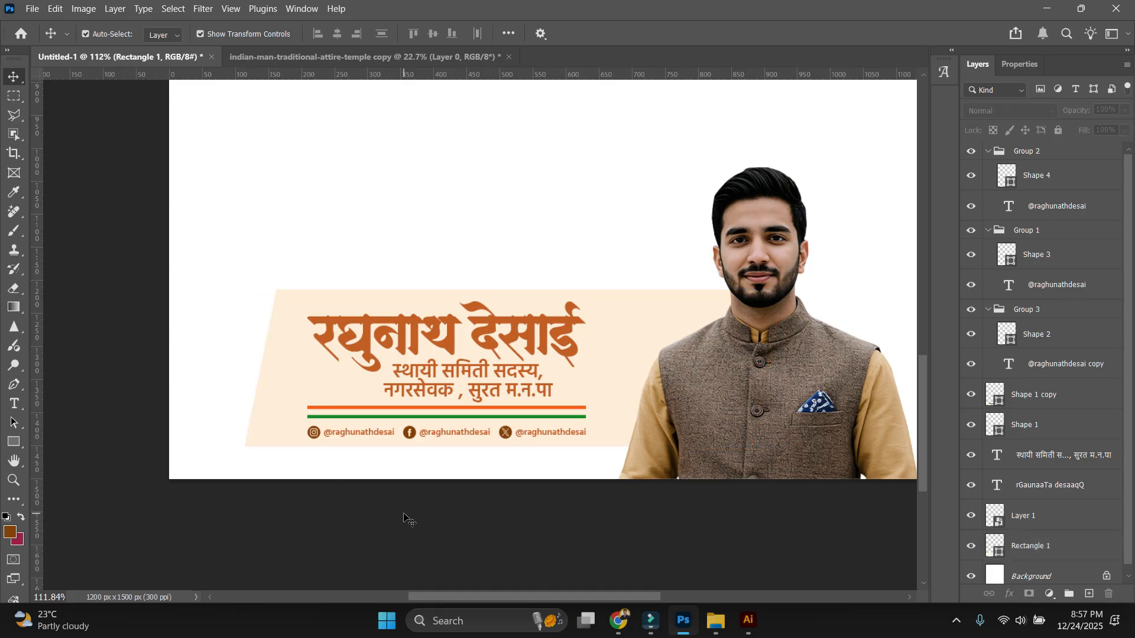
{"action": "left_click", "coordinate": [640, 353]}
{"action": "right_click", "coordinate": [1040, 547]}
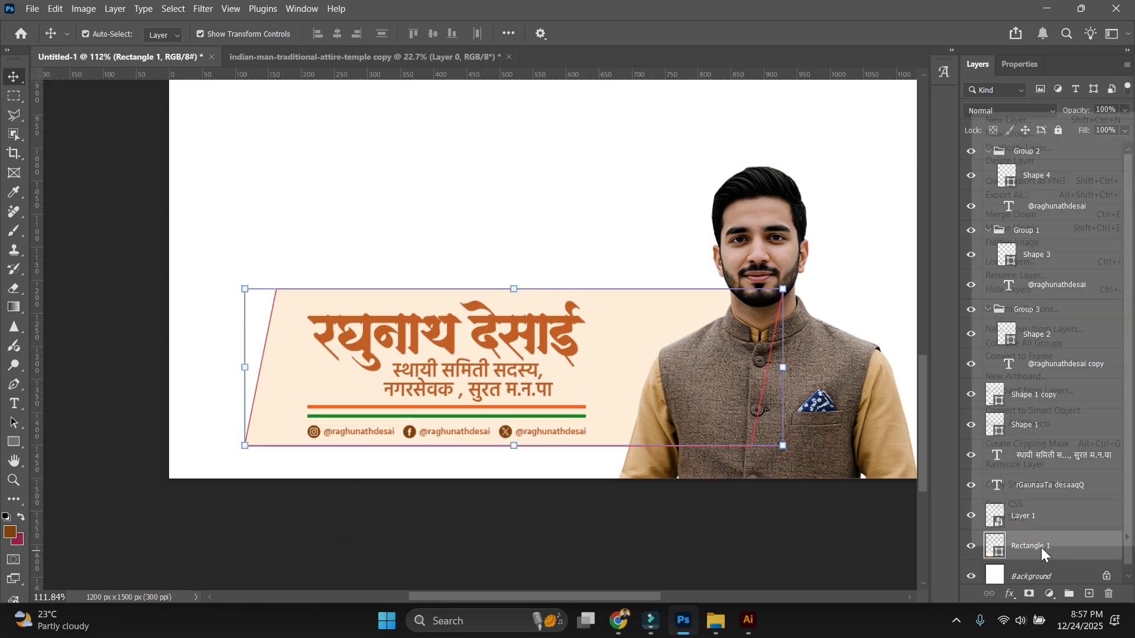
{"action": "left_click", "coordinate": [1013, 149]}
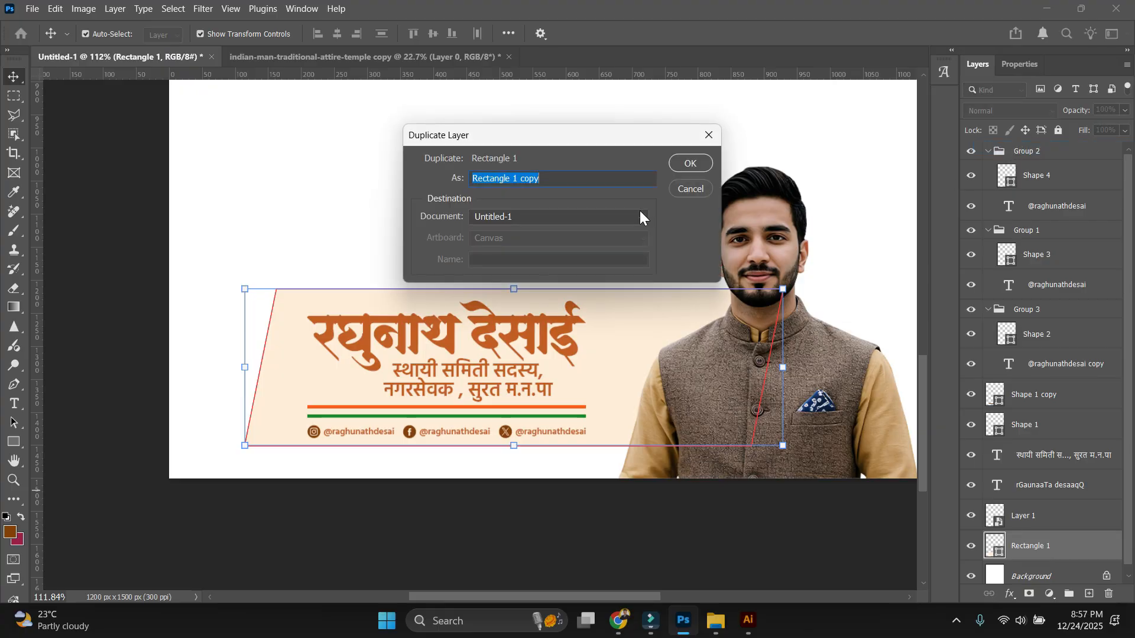
{"action": "left_click", "coordinate": [687, 163]}
Widen the original Rectangle 1 slightly to the left and fill it with the title's orange.
{"action": "left_click", "coordinate": [1030, 544]}
{"action": "left_click", "coordinate": [1044, 512]}
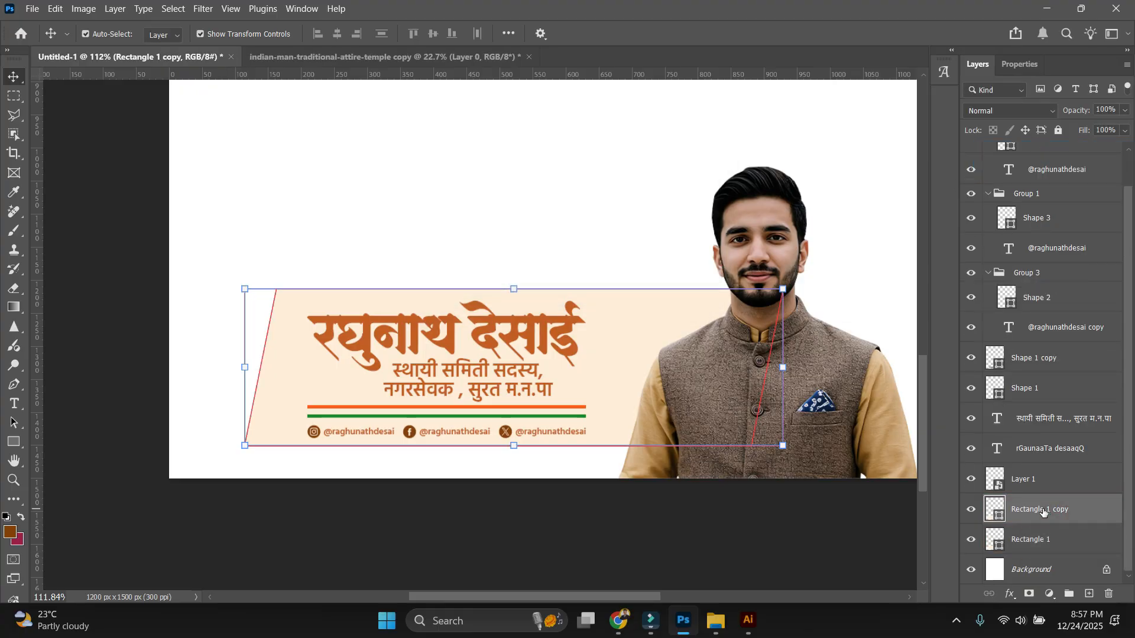
{"action": "left_click", "coordinate": [510, 491]}
{"action": "left_click", "coordinate": [1040, 545]}
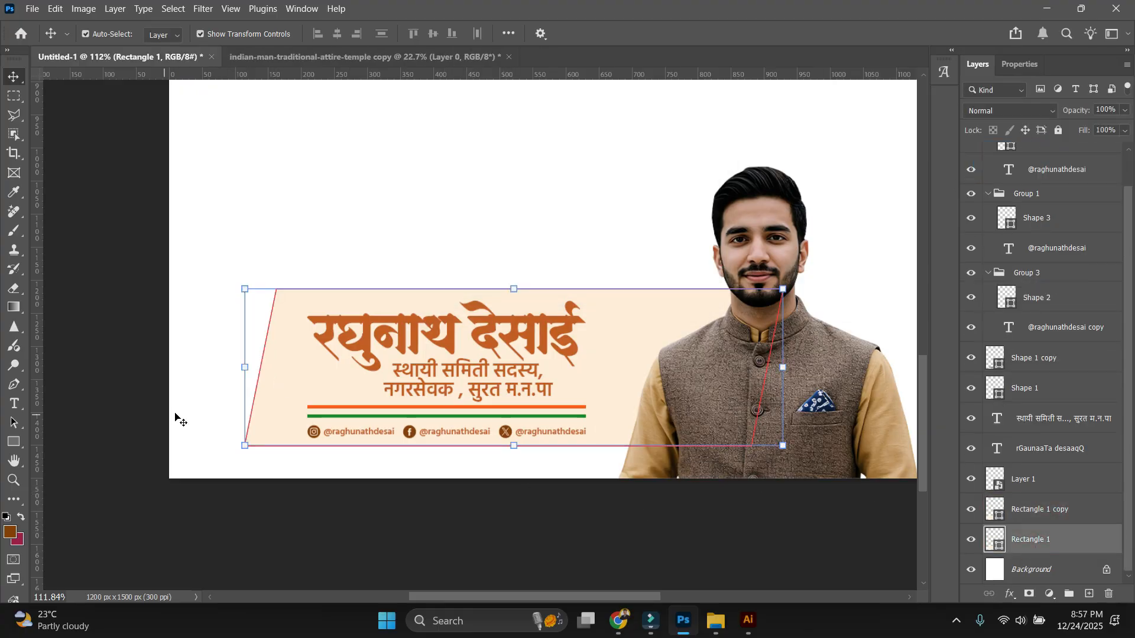
{"action": "left_click_drag", "start_coordinate": [236, 373], "coordinate": [235, 372]}
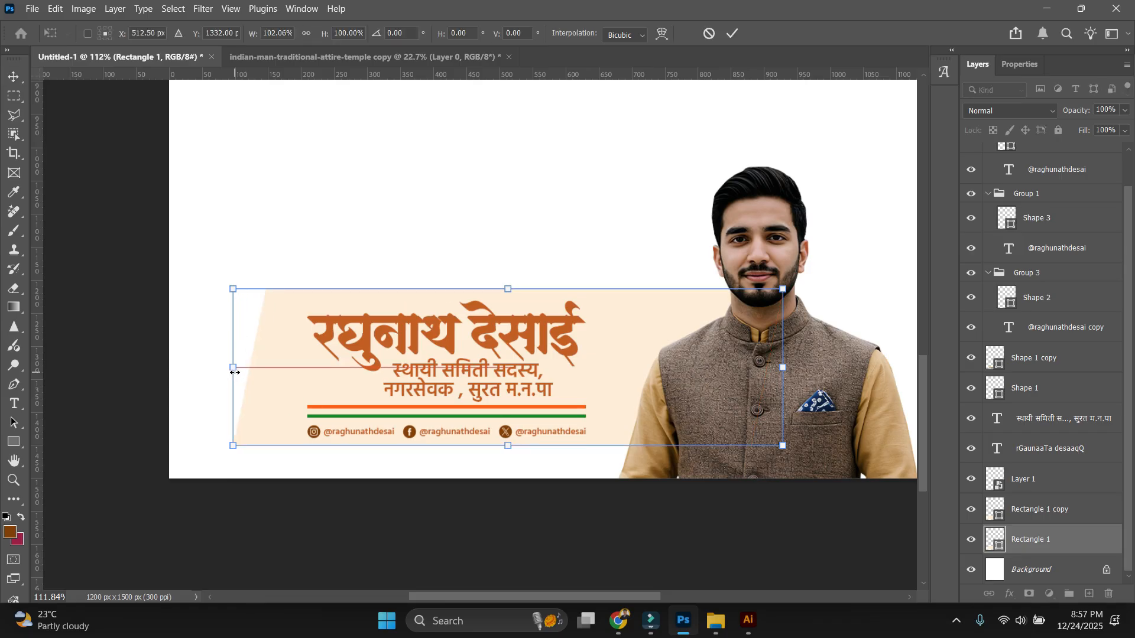
{"action": "key", "text": "Return"}
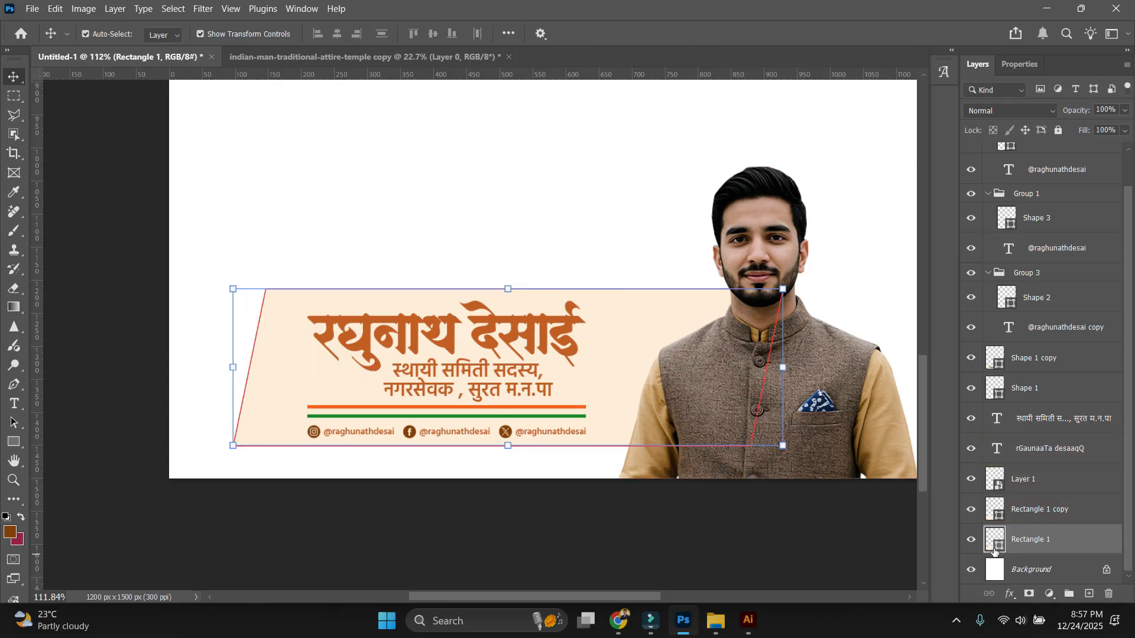
{"action": "double_click", "coordinate": [997, 548]}
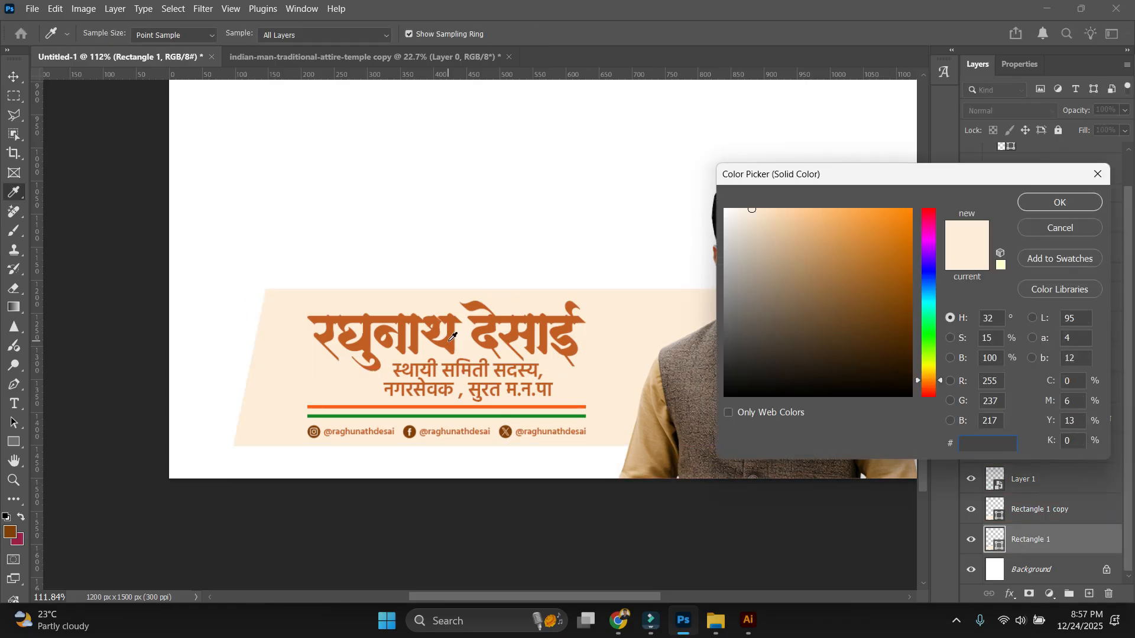
{"action": "left_click", "coordinate": [461, 340]}
{"action": "key", "text": "Return"}
{"action": "left_click", "coordinate": [462, 171]}
Select all the banner's layers and group them together.
{"action": "scroll", "coordinate": [410, 349], "scroll_direction": "down", "scroll_amount": 5}
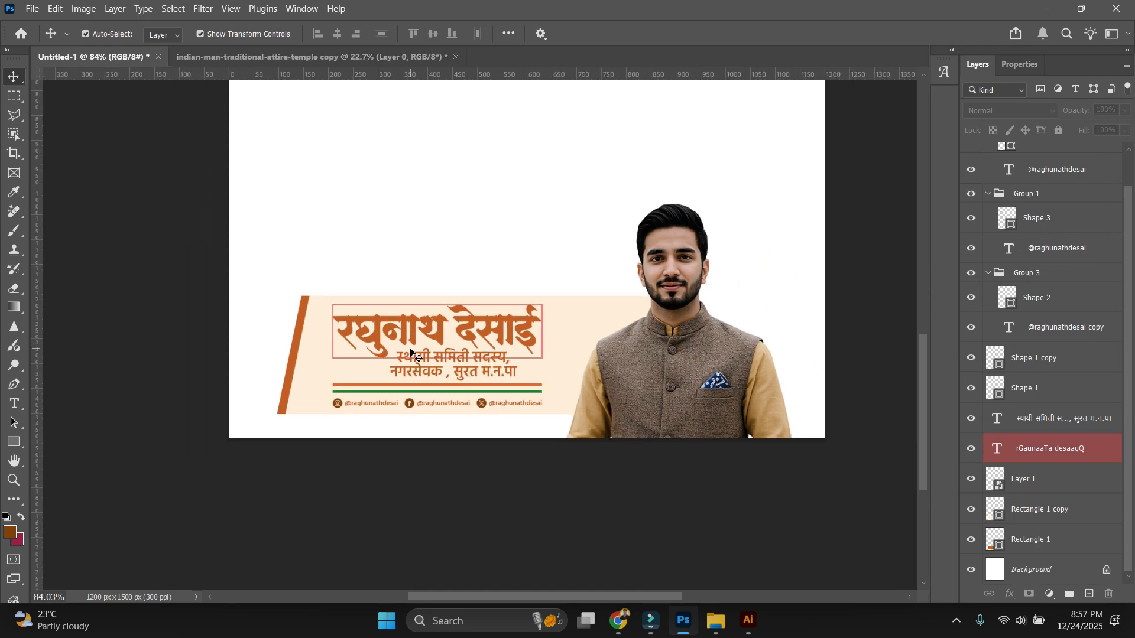
{"action": "scroll", "coordinate": [488, 416], "scroll_direction": "up", "scroll_amount": 3}
{"action": "left_click_drag", "start_coordinate": [779, 512], "coordinate": [237, 255]}
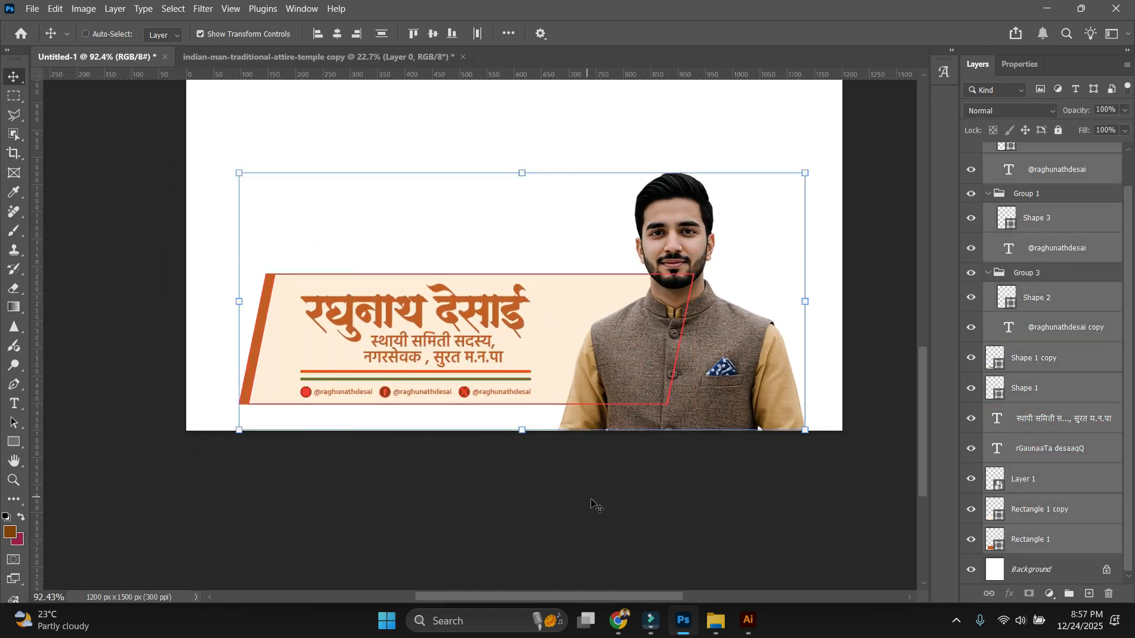
{"action": "key", "text": "ctrl+g"}
Centre the banner group horizontally on the canvas using Align Horizontal Centers.
{"action": "key", "text": "ctrl+a"}
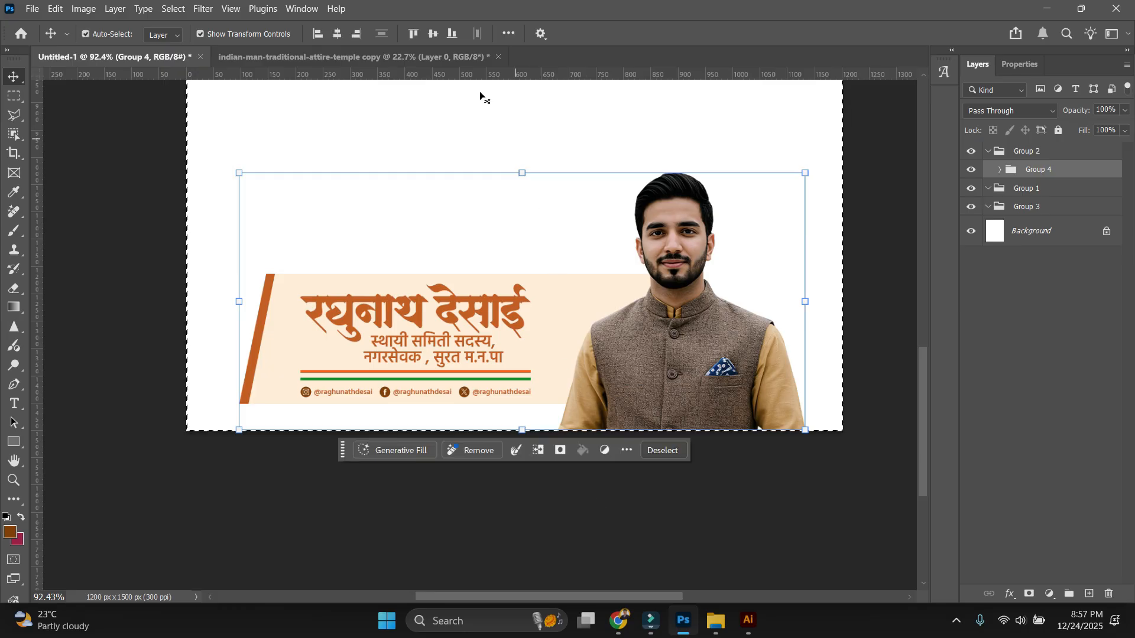
{"action": "scroll", "coordinate": [491, 319], "scroll_direction": "up", "scroll_amount": 3}
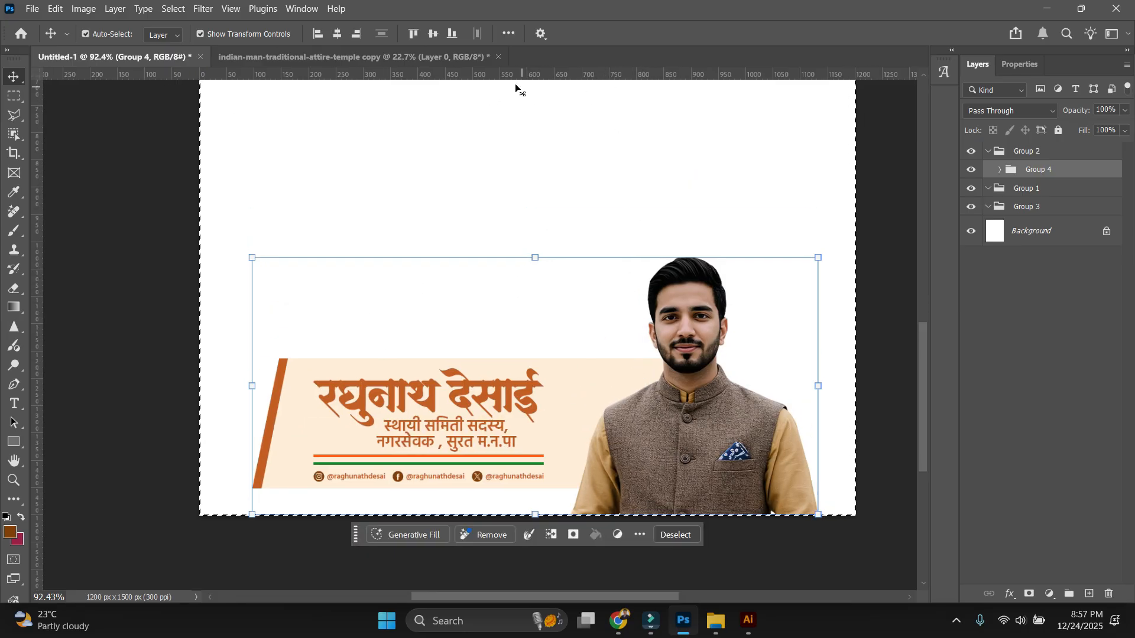
{"action": "left_click", "coordinate": [508, 33]}
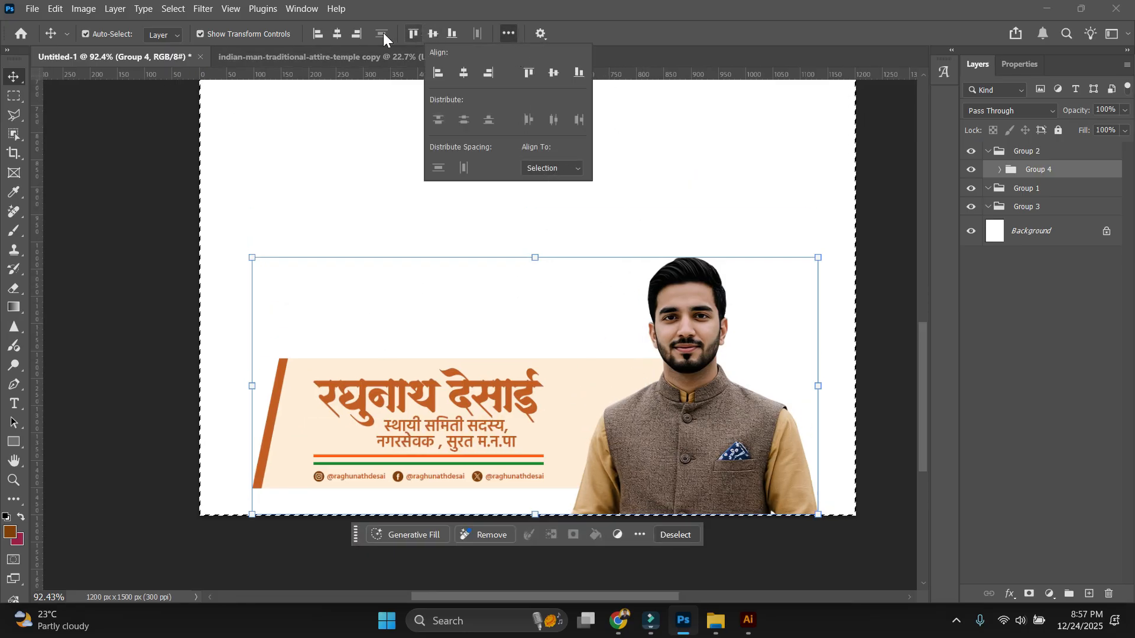
{"action": "left_click", "coordinate": [338, 34]}
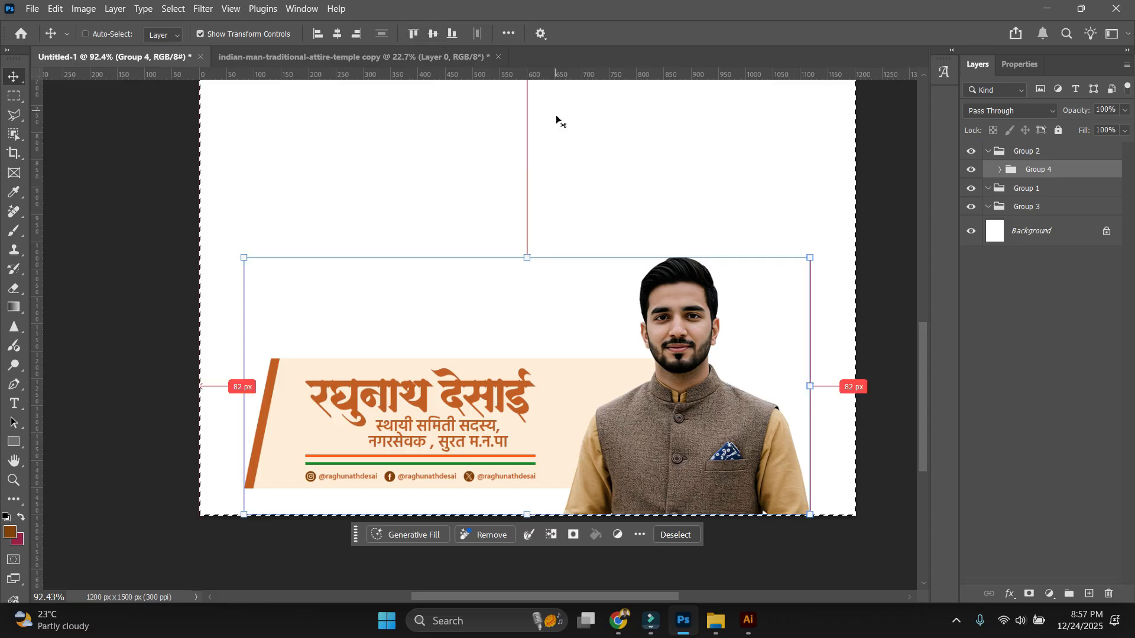
{"action": "left_click", "coordinate": [888, 503]}
{"action": "scroll", "coordinate": [541, 470], "scroll_direction": "down", "scroll_amount": 6}
{"action": "scroll", "coordinate": [633, 473], "scroll_direction": "up", "scroll_amount": 3}
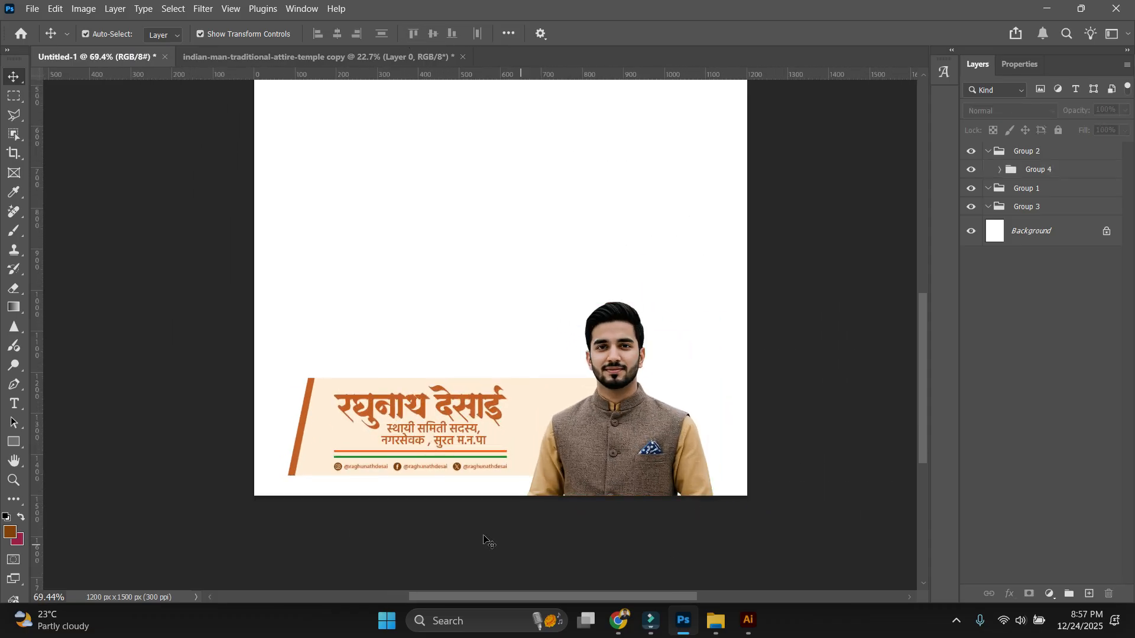
{"action": "scroll", "coordinate": [467, 526], "scroll_direction": "up", "scroll_amount": 4}
{"action": "scroll", "coordinate": [464, 423], "scroll_direction": "down", "scroll_amount": 3}
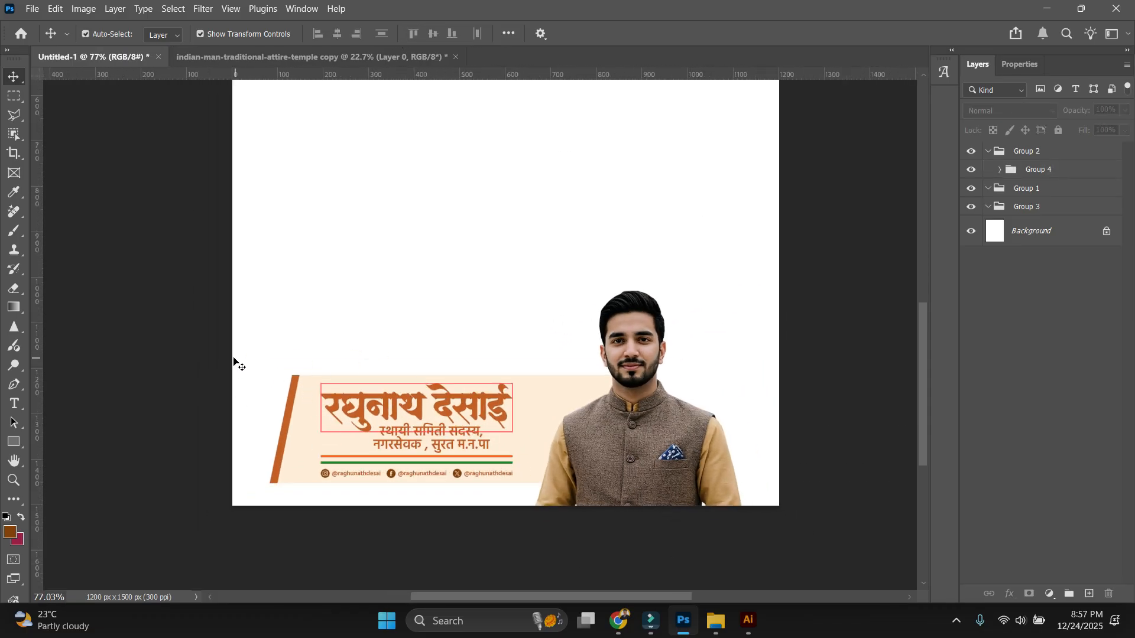
Scale the banner layers down proportionally to about 85%, keeping them at the poster's bottom.
{"action": "left_click_drag", "start_coordinate": [235, 362], "coordinate": [347, 442]}
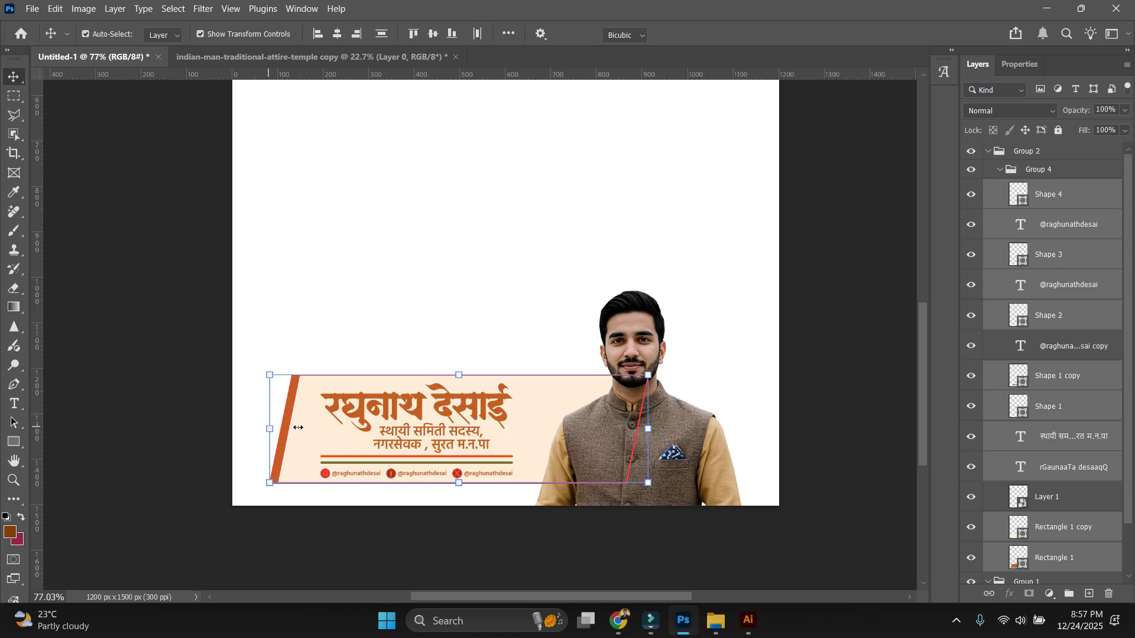
{"action": "left_click_drag", "start_coordinate": [270, 428], "coordinate": [321, 427]}
{"action": "key", "text": "Escape"}
{"action": "left_click", "coordinate": [248, 312]}
{"action": "left_click_drag", "start_coordinate": [180, 314], "coordinate": [421, 489]}
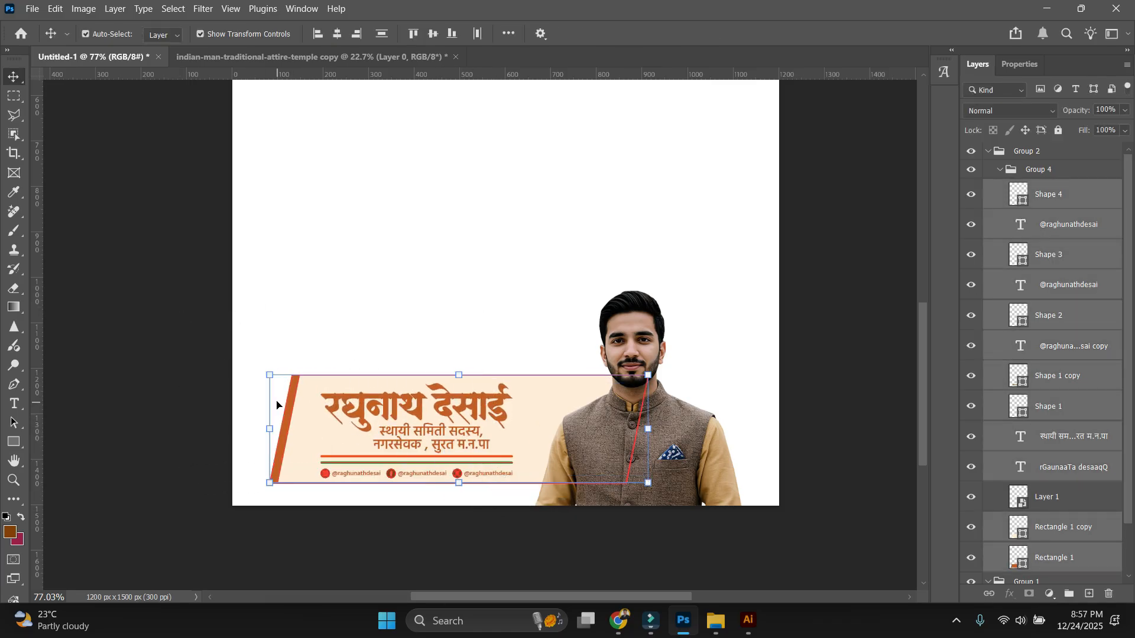
{"action": "left_click_drag", "start_coordinate": [271, 375], "coordinate": [327, 380]}
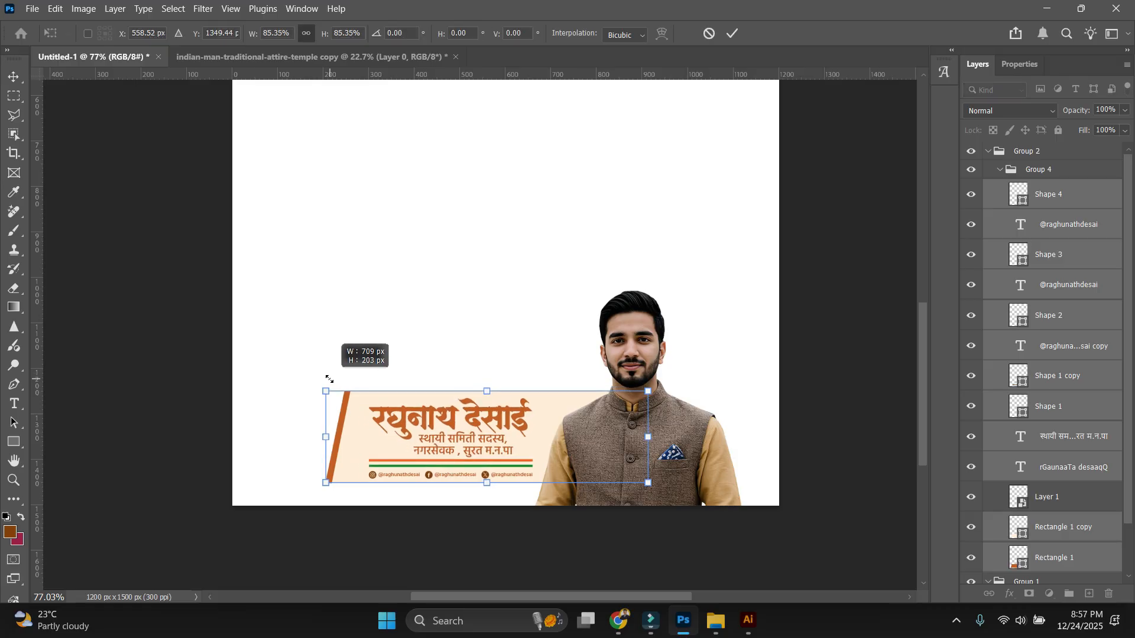
{"action": "key", "text": "Return"}
{"action": "left_click", "coordinate": [786, 396]}
{"action": "key", "text": "ctrl+0"}
{"action": "key", "text": "ctrl+1"}
{"action": "left_click_drag", "start_coordinate": [593, 428], "coordinate": [532, 112]}
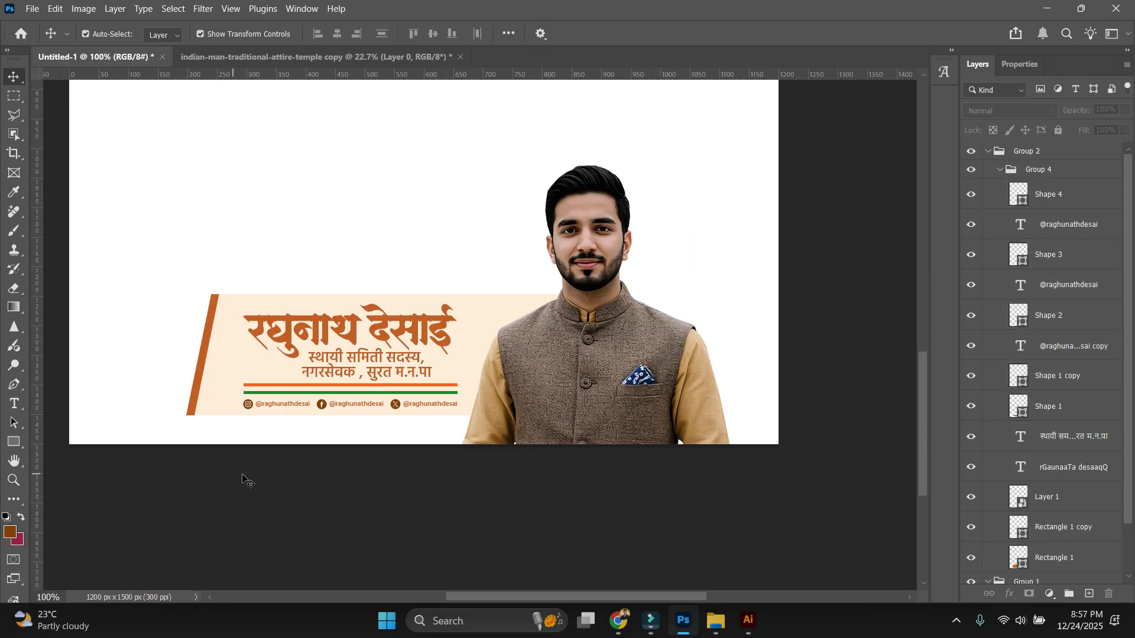
{"action": "left_click_drag", "start_coordinate": [376, 495], "coordinate": [424, 496]}
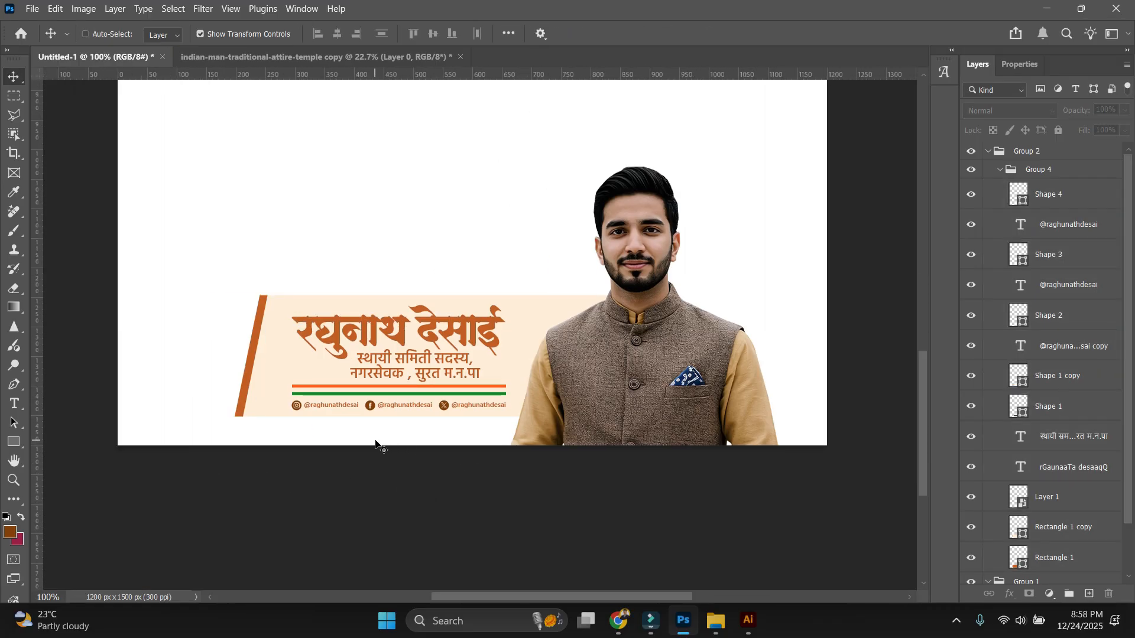
{"action": "left_click_drag", "start_coordinate": [503, 344], "coordinate": [542, 409]}
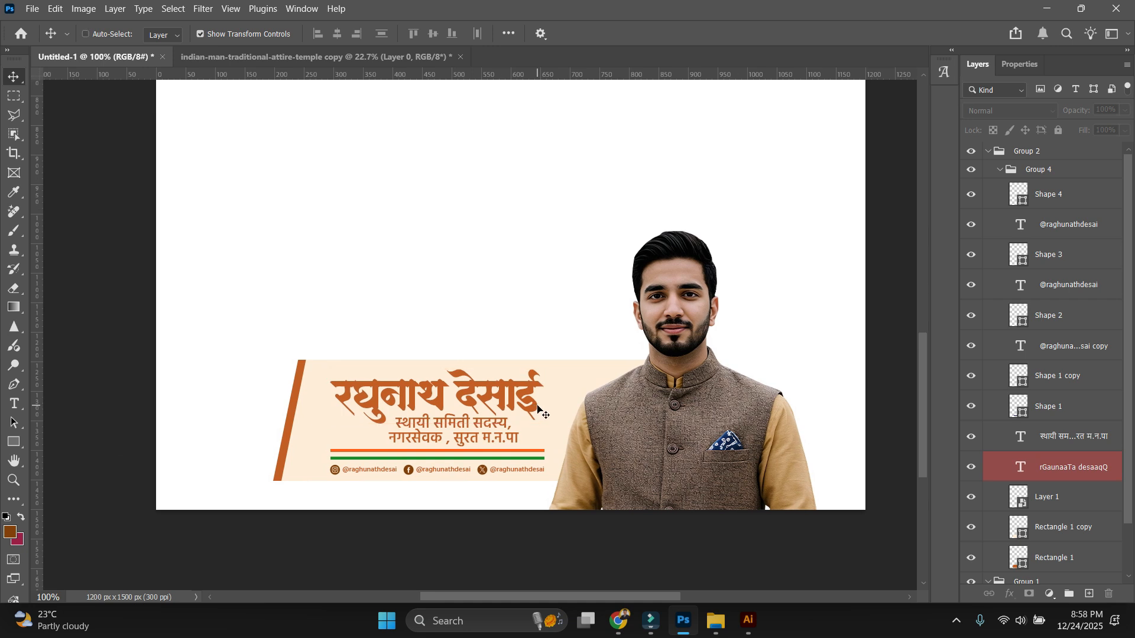
{"action": "key", "text": "ctrl+0"}
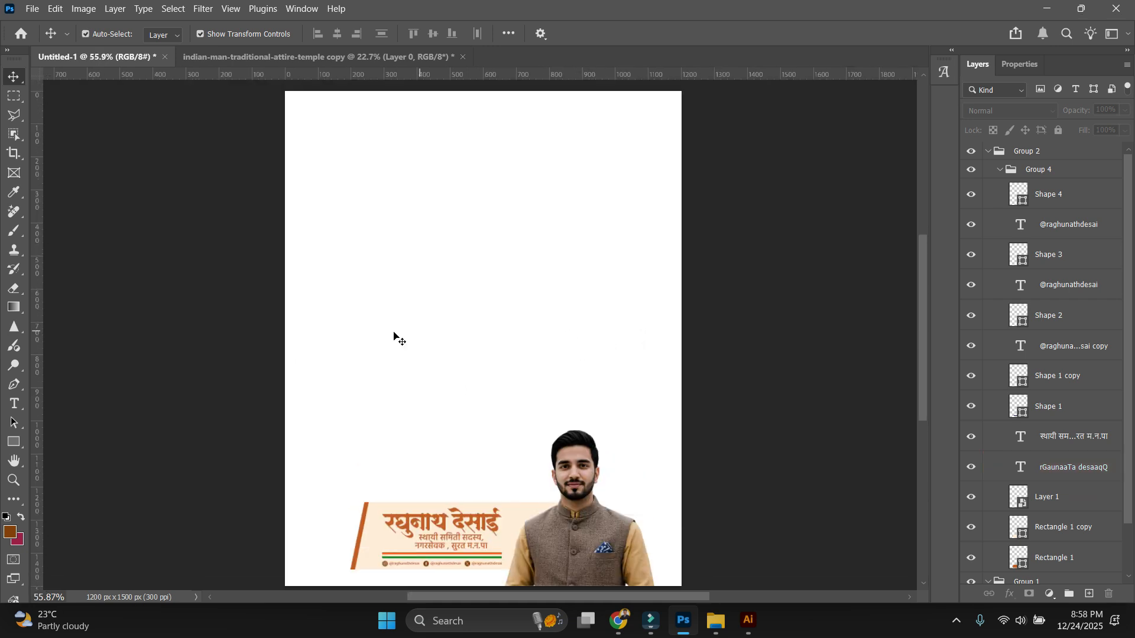
Draw a large peach rectangle over the poster and stretch it down to the canvas bottom.
{"action": "left_click", "coordinate": [24, 443]}
{"action": "scroll", "coordinate": [276, 309], "scroll_direction": "down", "scroll_amount": 4}
{"action": "scroll", "coordinate": [276, 310], "scroll_direction": "up", "scroll_amount": 1}
{"action": "left_click_drag", "start_coordinate": [323, 125], "coordinate": [641, 450]}
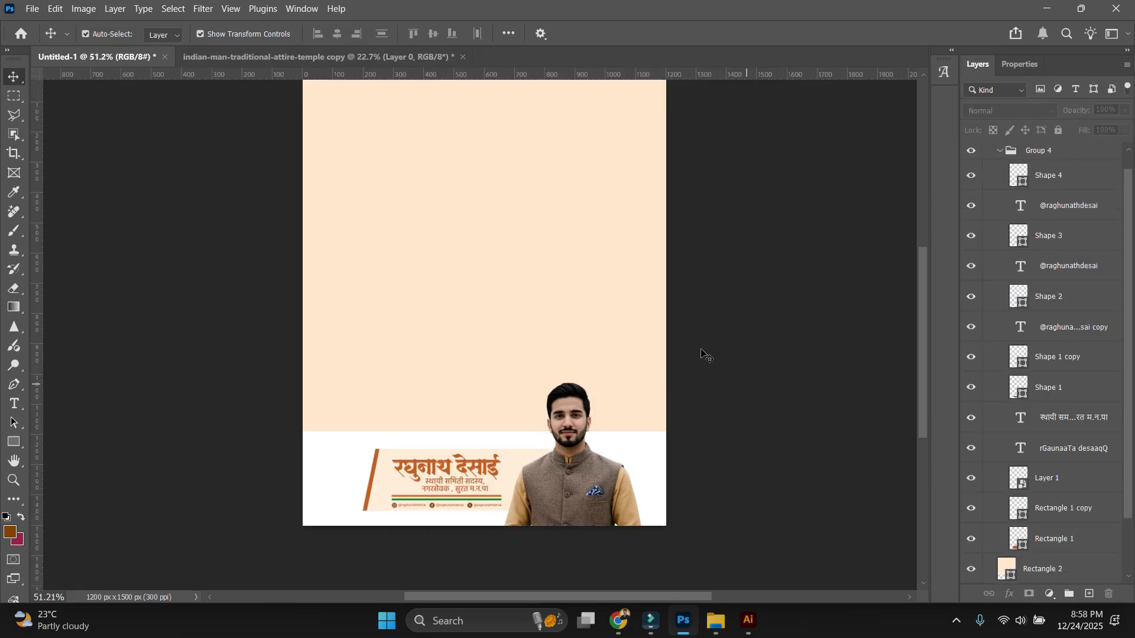
{"action": "scroll", "coordinate": [510, 305], "scroll_direction": "down", "scroll_amount": 1}
{"action": "scroll", "coordinate": [413, 512], "scroll_direction": "up", "scroll_amount": 2}
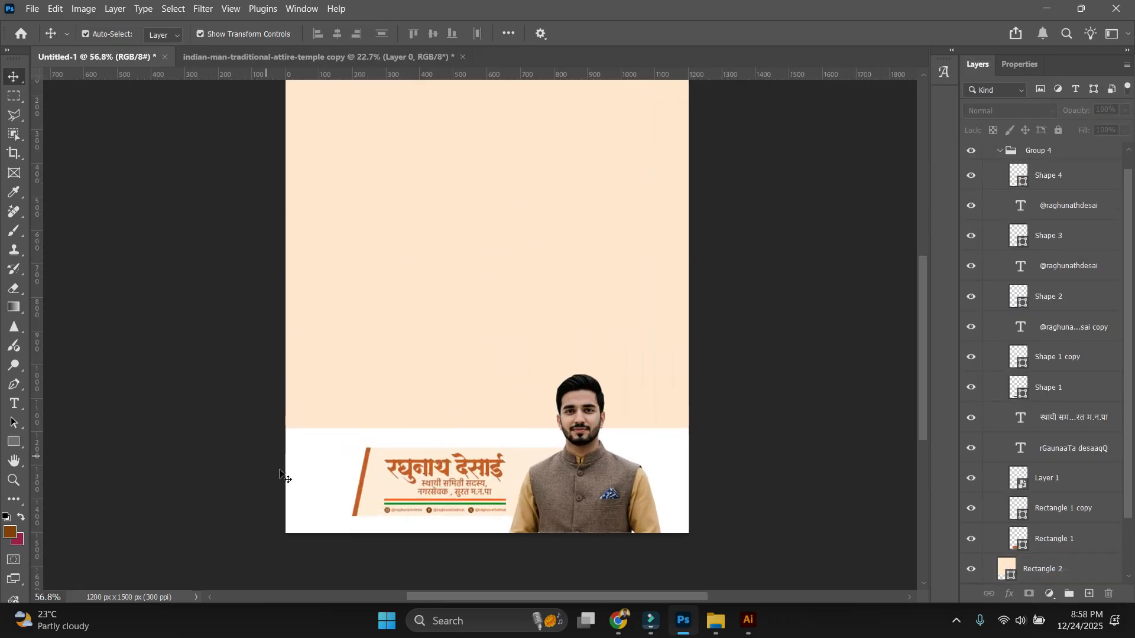
{"action": "left_click", "coordinate": [479, 423]}
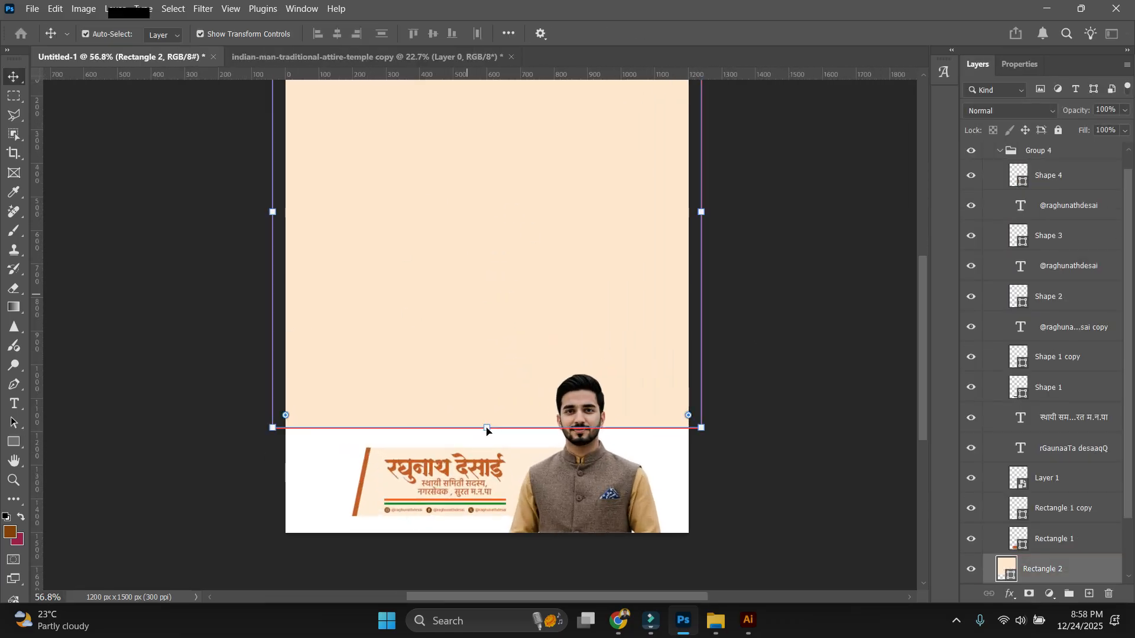
{"action": "left_click_drag", "start_coordinate": [486, 426], "coordinate": [486, 426]}
{"action": "left_click_drag", "start_coordinate": [503, 529], "coordinate": [504, 530]}
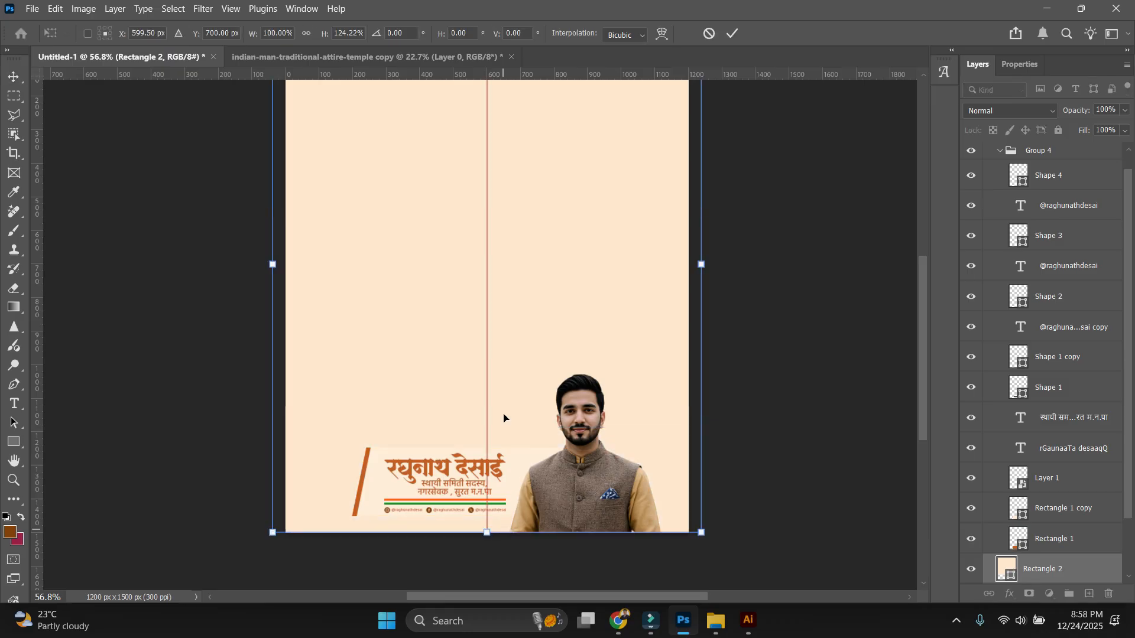
{"action": "left_click", "coordinate": [793, 346]}
{"action": "scroll", "coordinate": [497, 502], "scroll_direction": "up", "scroll_amount": 5}
{"action": "left_click", "coordinate": [530, 449]}
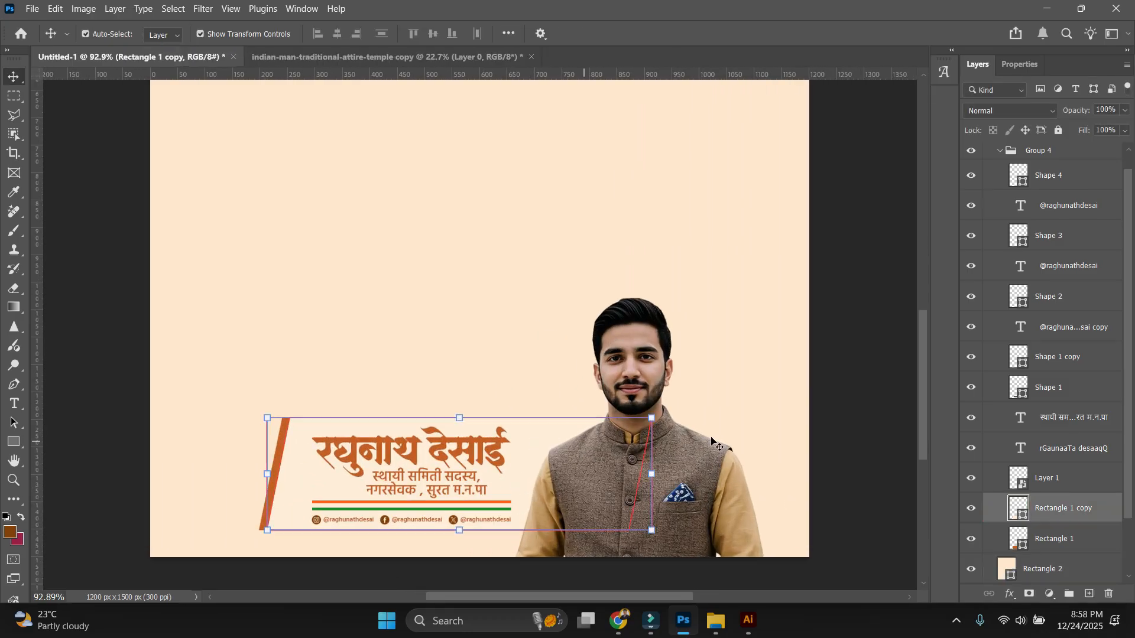
Recolour the banner rectangle from teal to purple.
{"action": "double_click", "coordinate": [1023, 520]}
{"action": "left_click_drag", "start_coordinate": [875, 313], "coordinate": [834, 303]}
{"action": "mouse_move", "coordinate": [925, 275]}
{"action": "left_mouse_down"}
{"action": "mouse_move", "coordinate": [927, 345]}
{"action": "mouse_move", "coordinate": [914, 275]}
{"action": "mouse_move", "coordinate": [922, 259]}
{"action": "left_mouse_up"}
{"action": "key", "text": "Return"}
Make the name heading text cream.
{"action": "double_click", "coordinate": [439, 446]}
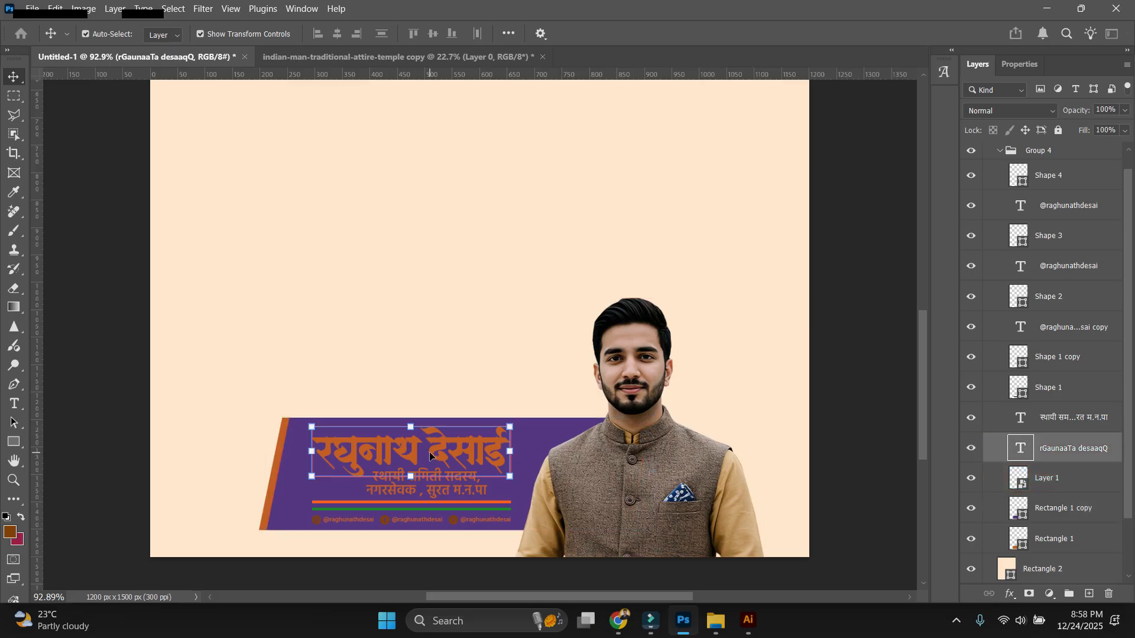
{"action": "left_click", "coordinate": [497, 34]}
{"action": "left_click", "coordinate": [431, 267]}
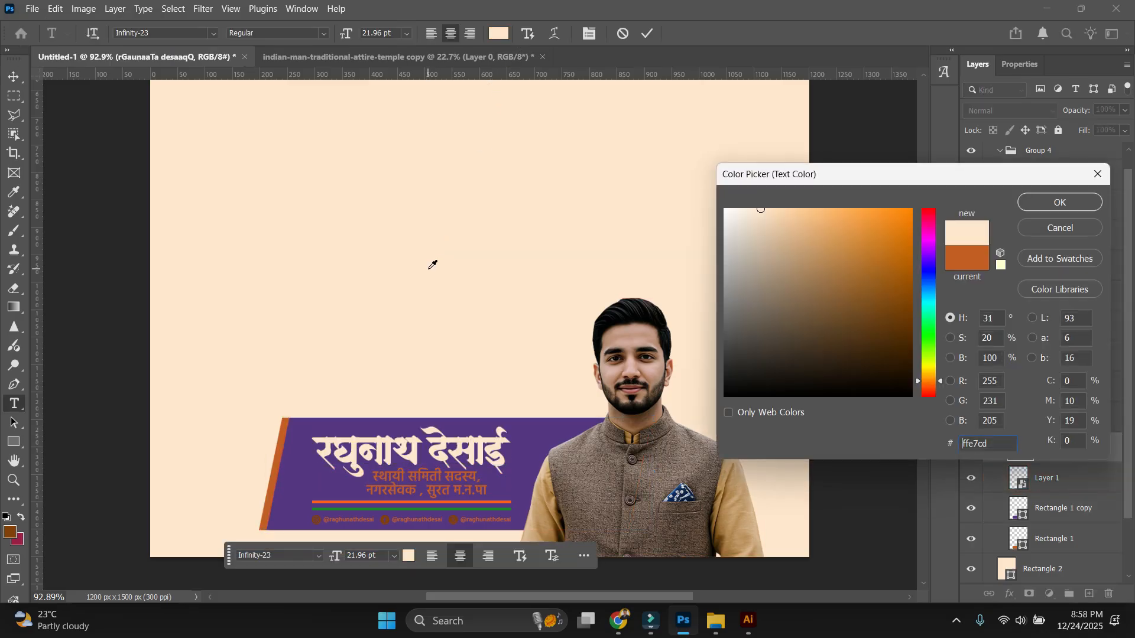
{"action": "key", "text": "Return"}
{"action": "key", "text": "ctrl+Return"}
{"action": "left_click", "coordinate": [461, 323]}
Give the subtitle lines a lighter golden-orange colour.
{"action": "double_click", "coordinate": [451, 462]}
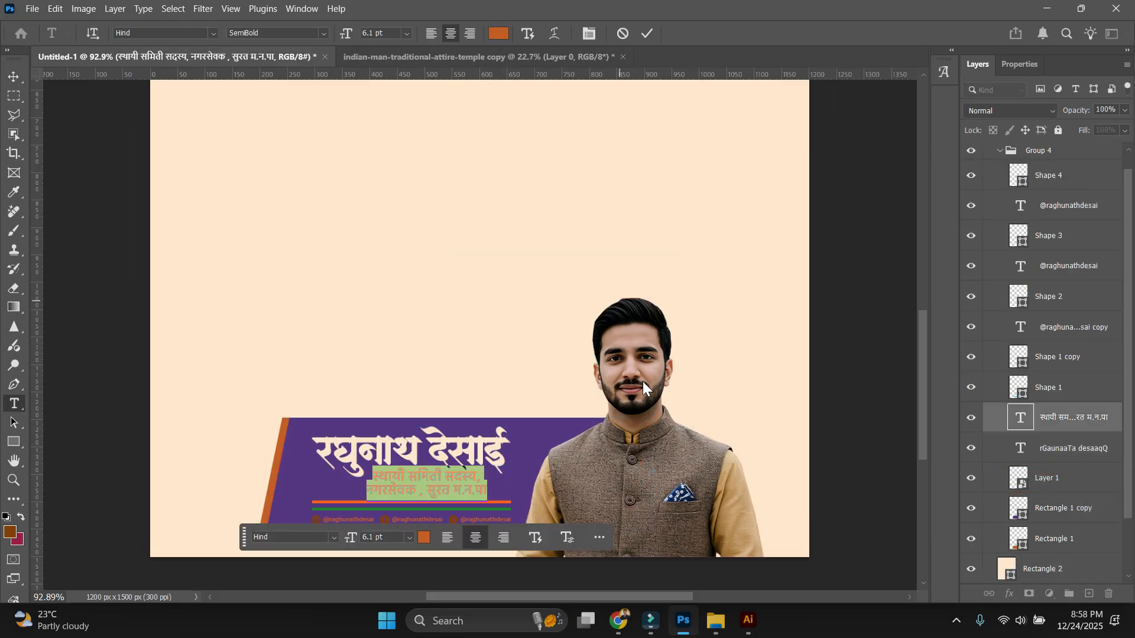
{"action": "left_click", "coordinate": [498, 34]}
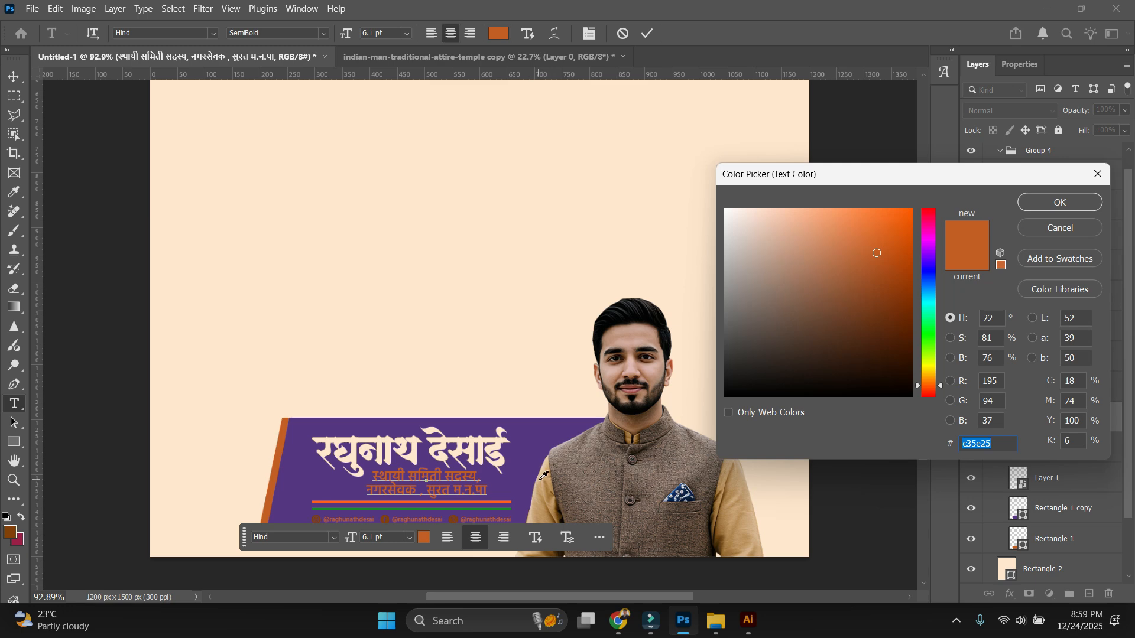
{"action": "left_click", "coordinate": [540, 480]}
{"action": "left_click", "coordinate": [544, 469]}
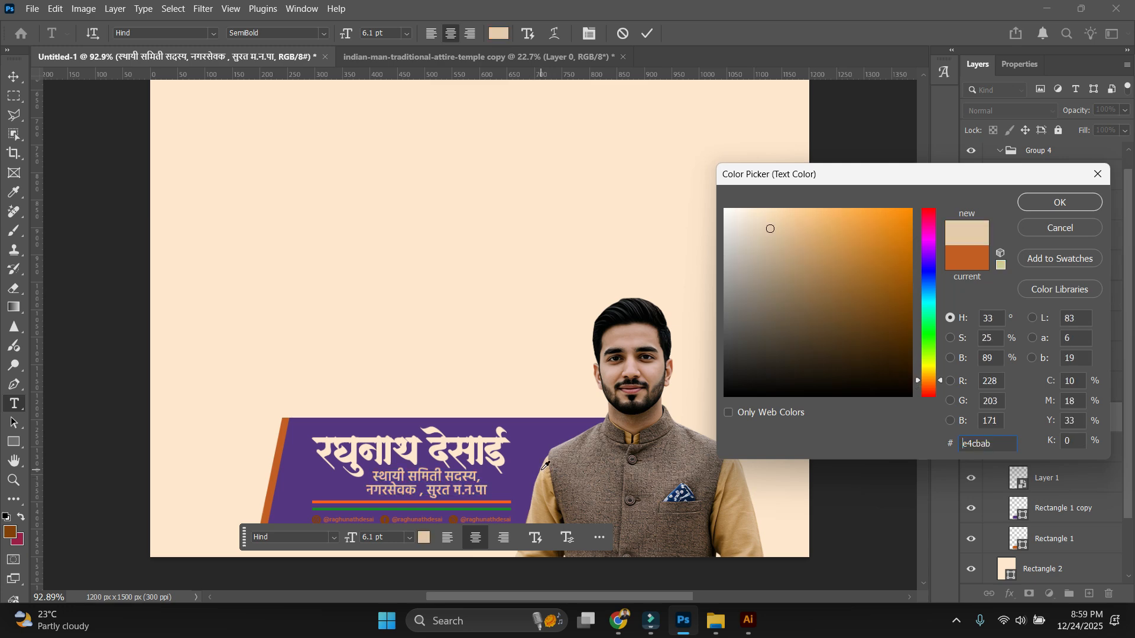
{"action": "left_click", "coordinate": [846, 211]}
{"action": "key", "text": "Return"}
{"action": "key", "text": "ctrl+Return"}
{"action": "key", "text": "v"}
{"action": "left_click", "coordinate": [441, 532]}
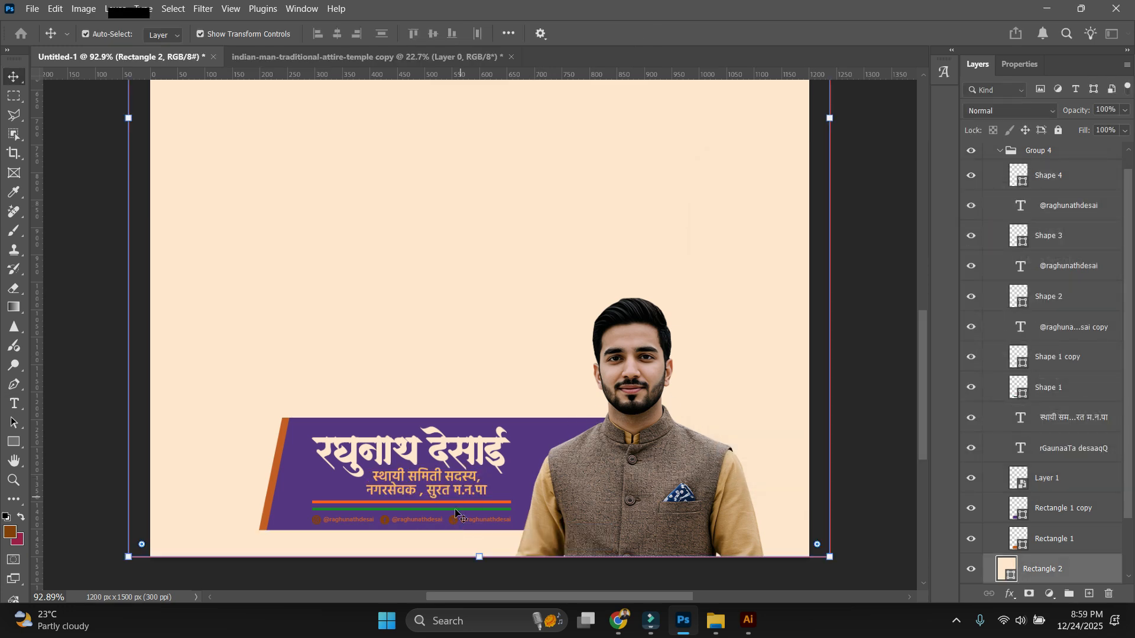
{"action": "scroll", "coordinate": [455, 510], "scroll_direction": "up", "scroll_amount": 4}
{"action": "left_click_drag", "start_coordinate": [504, 536], "coordinate": [543, 454]}
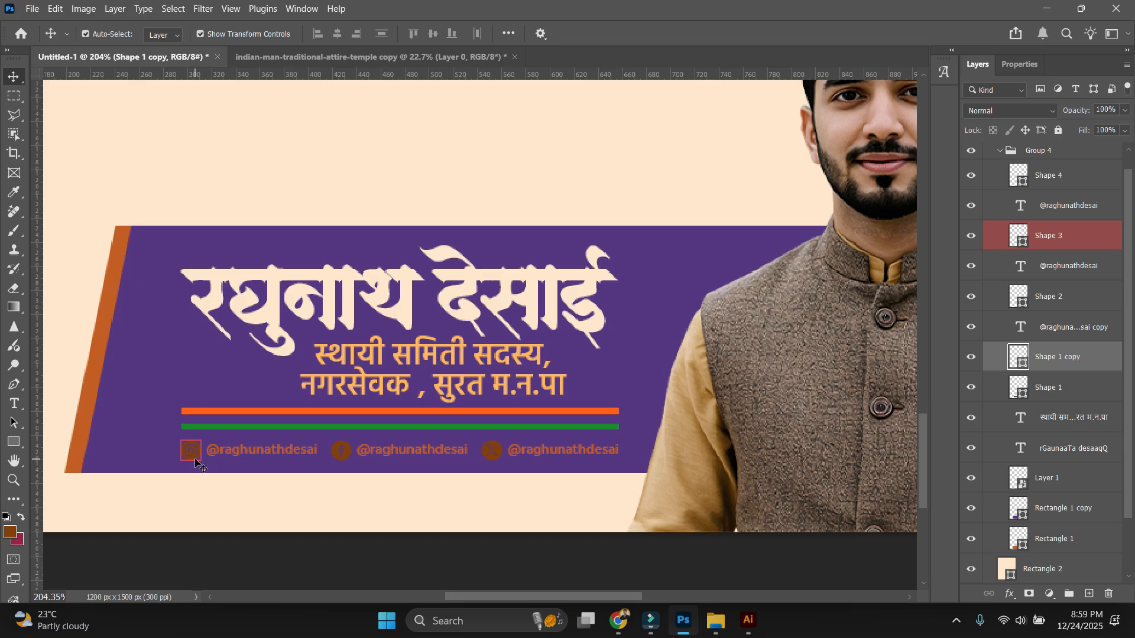
Make the social-media icon circles white.
{"action": "left_click", "coordinate": [195, 458]}
{"action": "double_click", "coordinate": [1019, 236]}
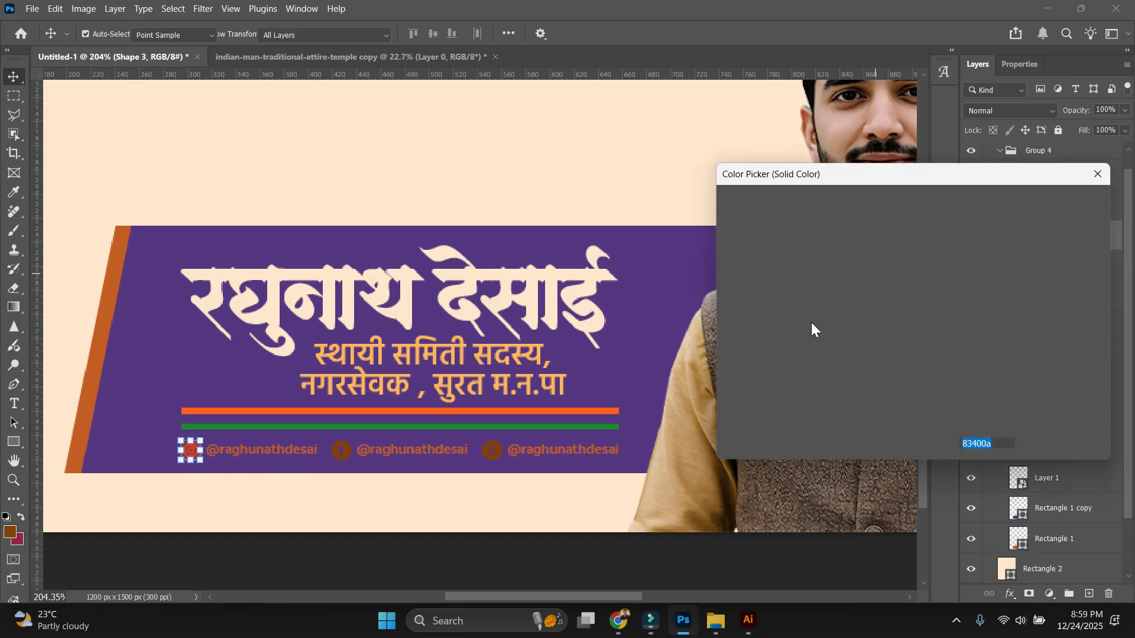
{"action": "left_click_drag", "start_coordinate": [811, 322], "coordinate": [710, 187]}
{"action": "left_click_drag", "start_coordinate": [787, 280], "coordinate": [662, 157]}
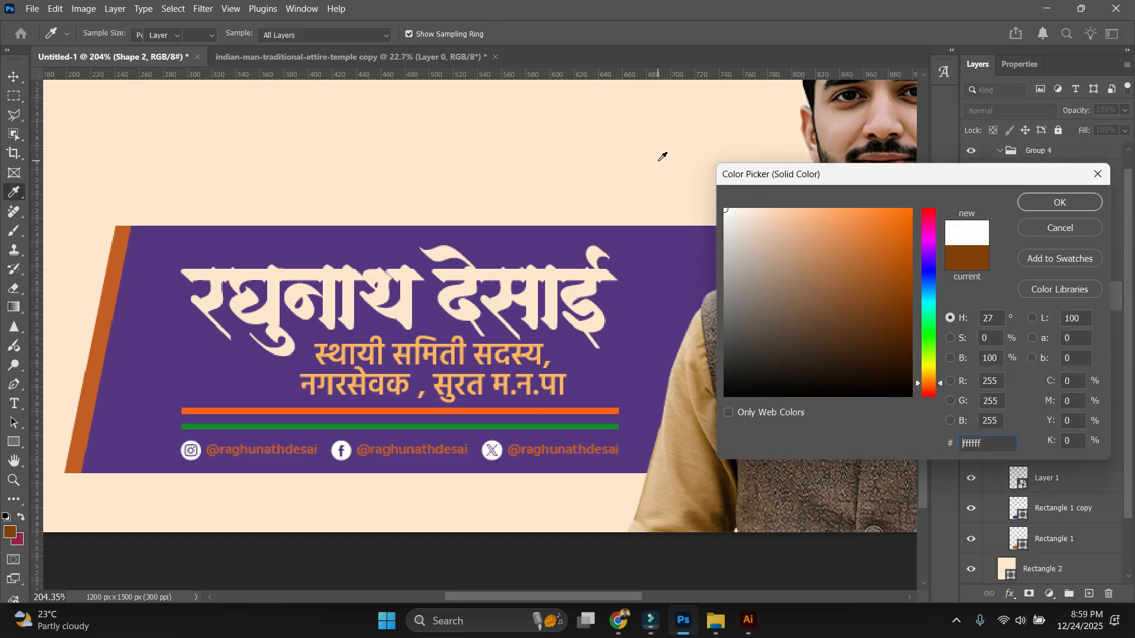
{"action": "key", "text": "Return"}
Set the three social-media handle text layers to white in Properties.
{"action": "left_click", "coordinate": [275, 453]}
{"action": "left_click", "coordinate": [433, 450], "text": "shift"}
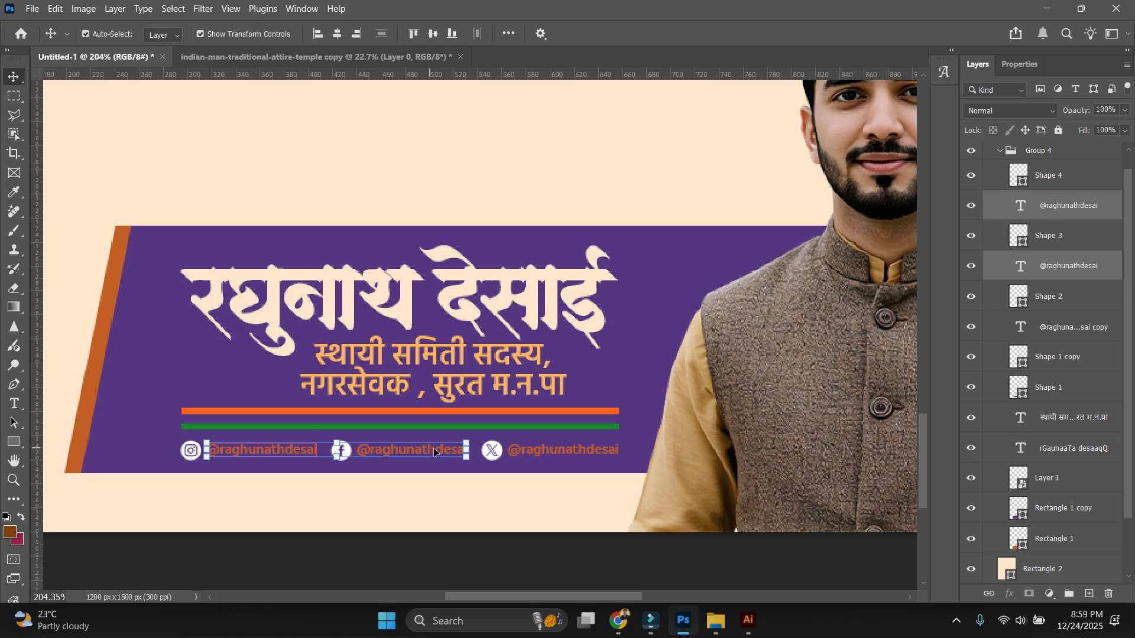
{"action": "left_click", "coordinate": [556, 451], "text": "shift"}
{"action": "left_click", "coordinate": [1019, 64]}
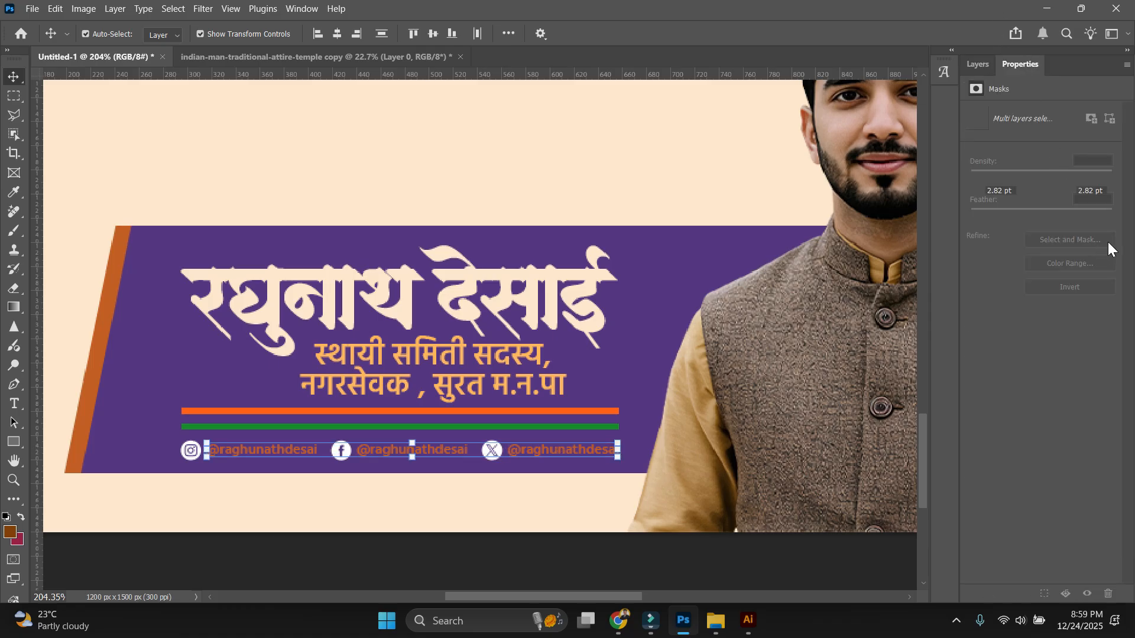
{"action": "left_click", "coordinate": [1094, 231]}
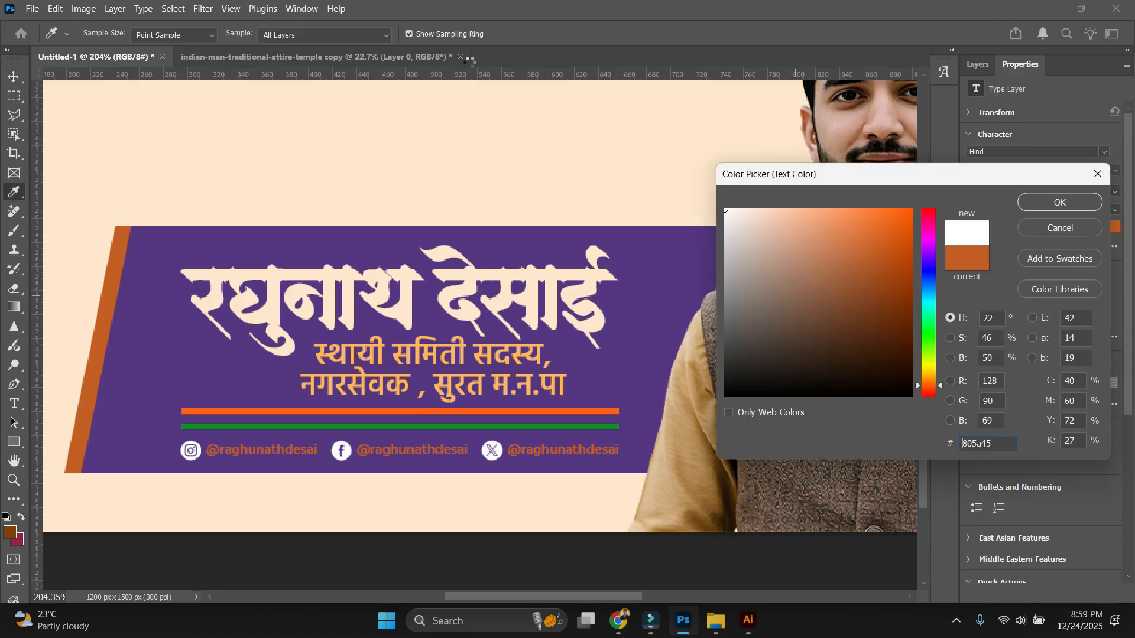
{"action": "key", "text": "Return"}
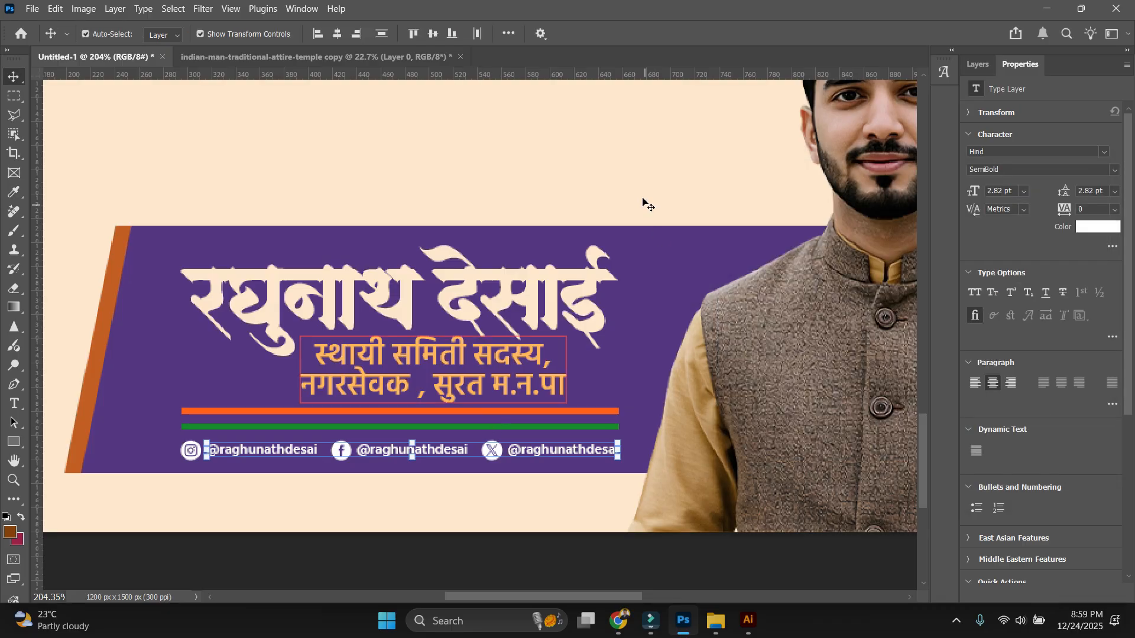
{"action": "left_click", "coordinate": [643, 204]}
{"action": "left_click", "coordinate": [567, 426]}
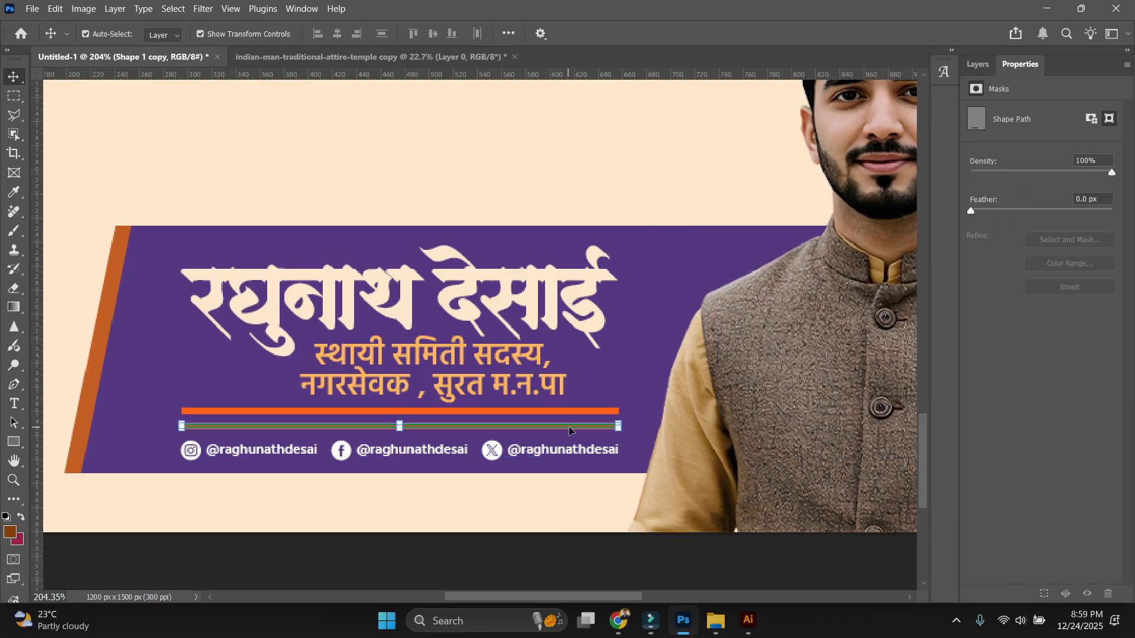
Recolour the green line under the subtitle white.
{"action": "left_click", "coordinate": [979, 64]}
{"action": "double_click", "coordinate": [1018, 356]}
{"action": "left_click", "coordinate": [725, 209]}
{"action": "key", "text": "Return"}
{"action": "left_click", "coordinate": [503, 189]}
{"action": "scroll", "coordinate": [498, 266], "scroll_direction": "down", "scroll_amount": 5}
{"action": "scroll", "coordinate": [506, 355], "scroll_direction": "up", "scroll_amount": 9}
{"action": "left_click", "coordinate": [514, 353]}
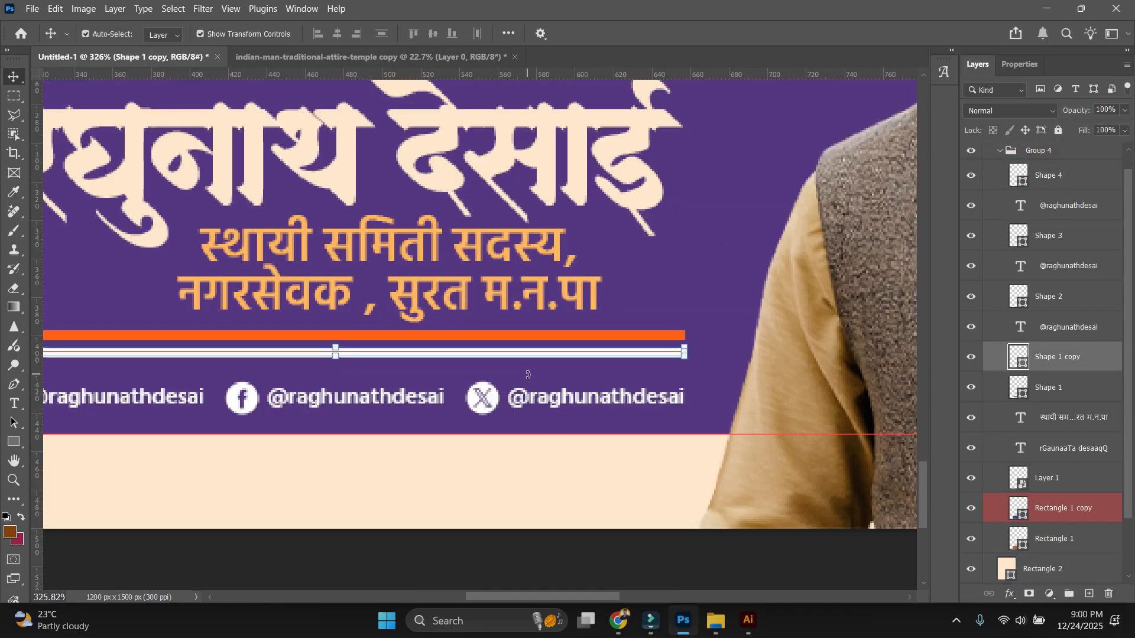
Duplicate the white line, move the copy below it, and fill it bright green.
{"action": "key", "text": "ctrl+j"}
{"action": "key", "text": "shift+Down"}
{"action": "key", "text": "u"}
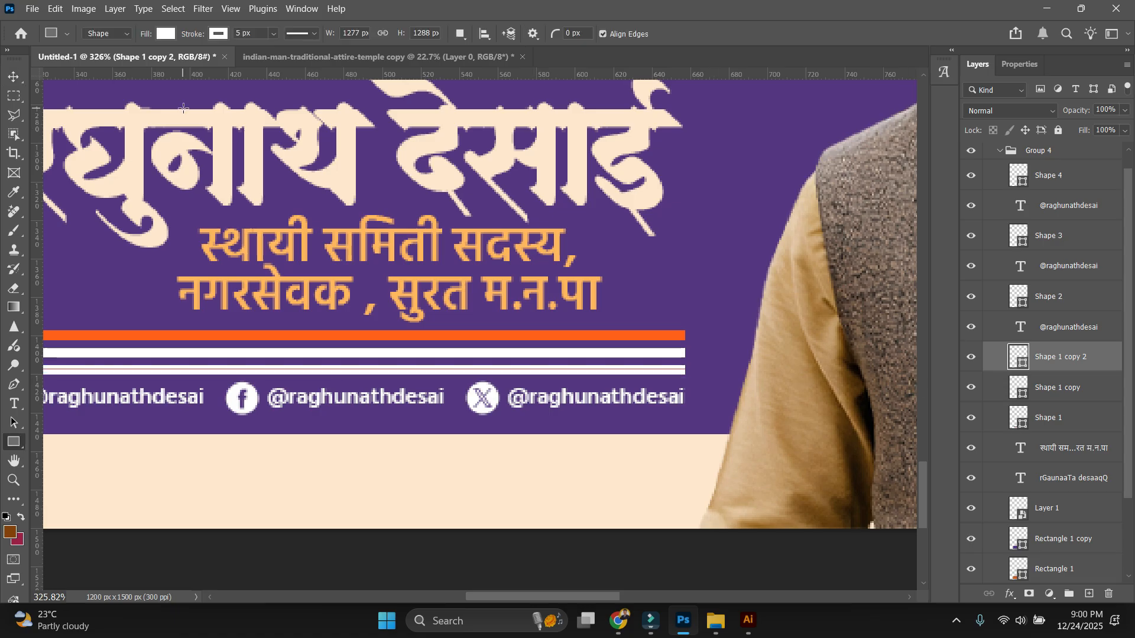
{"action": "left_click", "coordinate": [166, 34]}
{"action": "left_click", "coordinate": [259, 110]}
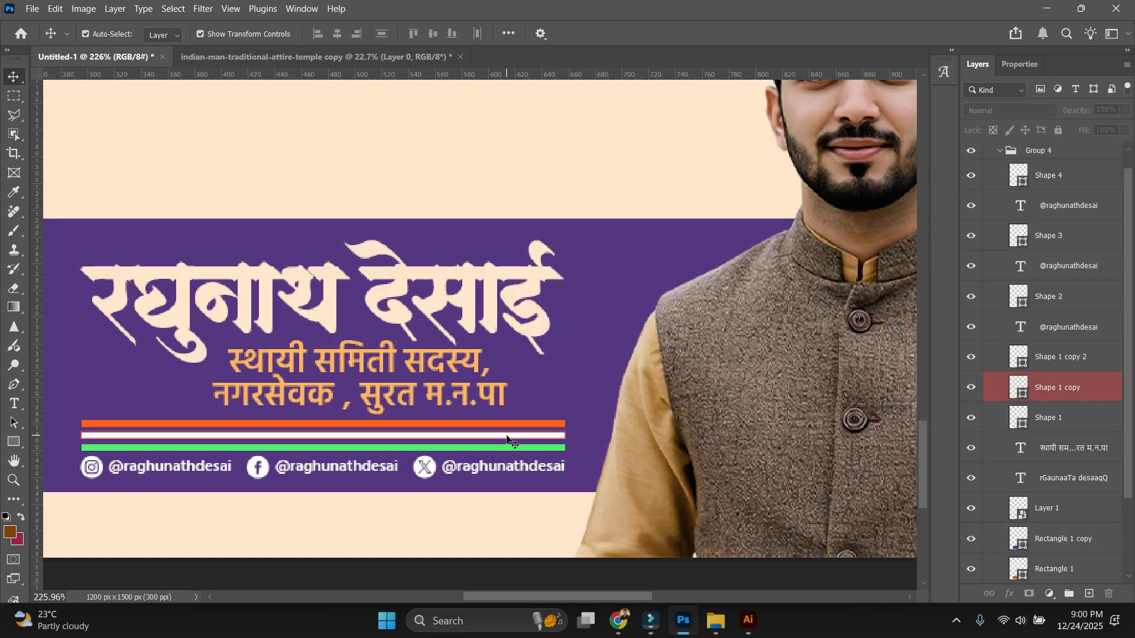
{"action": "left_click", "coordinate": [508, 436]}
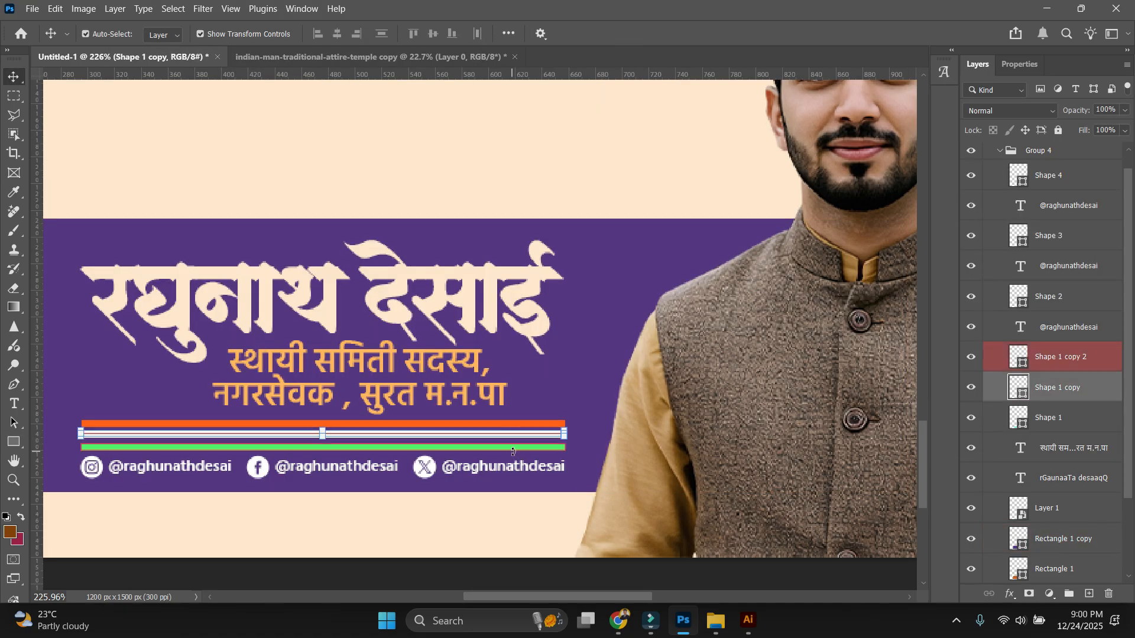
Nudge the green line up to the white one and select all three stripes.
{"action": "scroll", "coordinate": [513, 451], "scroll_direction": "up", "scroll_amount": 5}
{"action": "left_click", "coordinate": [505, 444]}
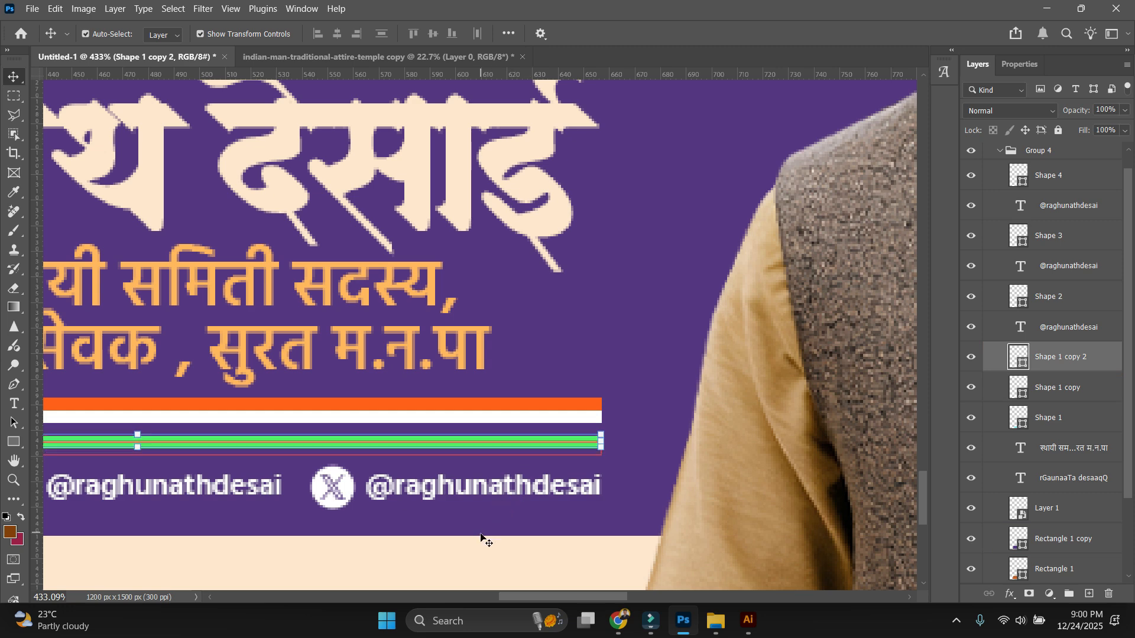
{"action": "key", "text": "Up"}
{"action": "key", "text": "Up"}
{"action": "key", "text": "Up"}
{"action": "key", "text": "Up"}
{"action": "key", "text": "Up"}
{"action": "left_click", "coordinate": [480, 539]}
{"action": "scroll", "coordinate": [547, 550], "scroll_direction": "down", "scroll_amount": 6}
{"action": "scroll", "coordinate": [547, 549], "scroll_direction": "up", "scroll_amount": 2}
{"action": "left_click", "coordinate": [577, 303]}
{"action": "scroll", "coordinate": [577, 303], "scroll_direction": "up", "scroll_amount": 3}
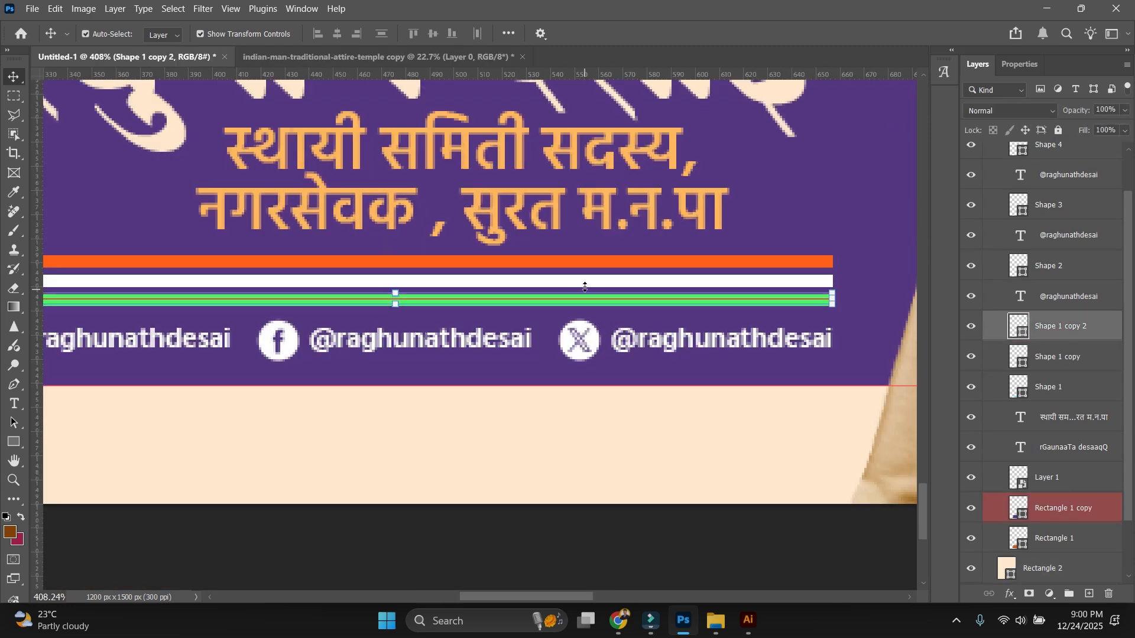
{"action": "left_click", "coordinate": [581, 261], "text": "shift"}
{"action": "left_click", "coordinate": [582, 282], "text": "shift"}
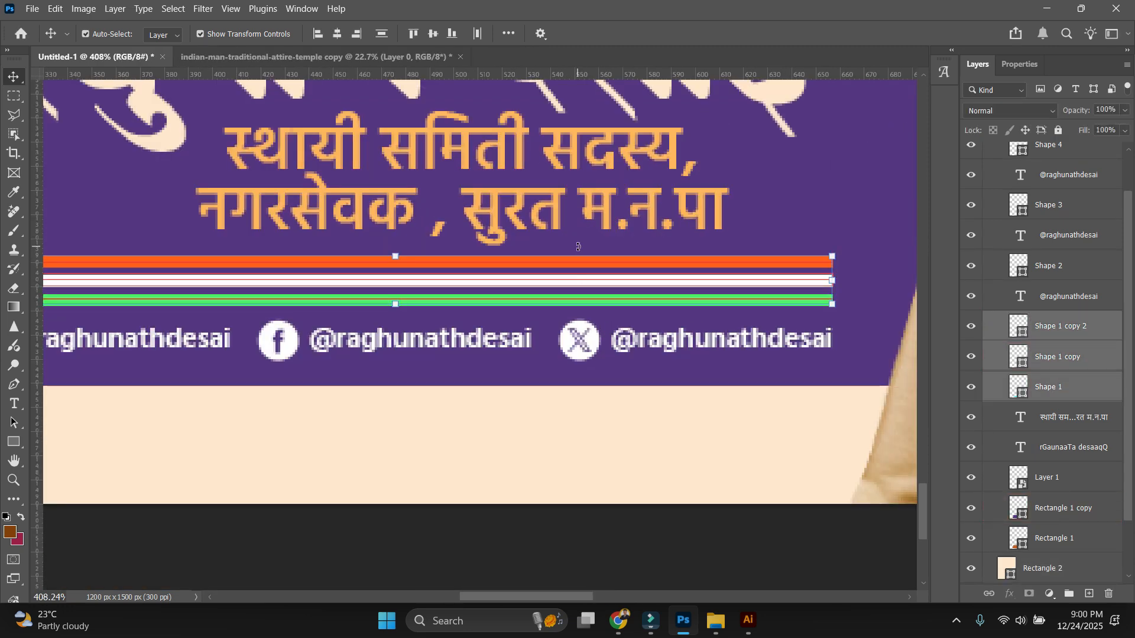
{"action": "scroll", "coordinate": [583, 514], "scroll_direction": "down", "scroll_amount": 5}
Zoom to the name banner at actual size, undoing an accidental shift of the peach background.
{"action": "left_click", "coordinate": [583, 508]}
{"action": "scroll", "coordinate": [584, 500], "scroll_direction": "down", "scroll_amount": 6}
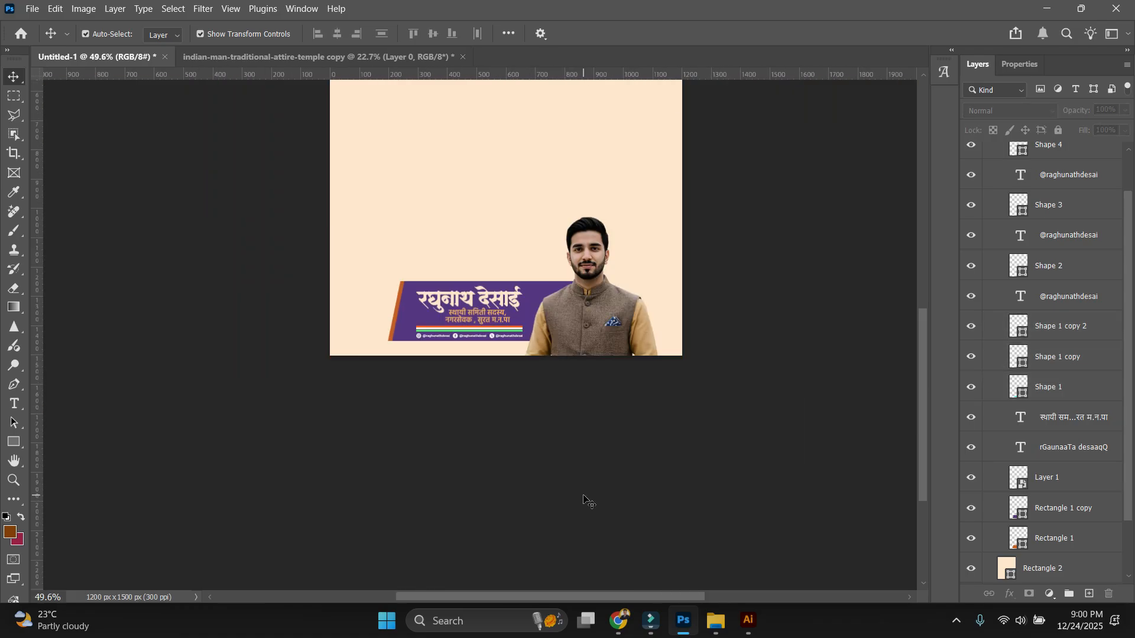
{"action": "key", "text": "ctrl+0"}
{"action": "key", "text": "ctrl+1"}
{"action": "left_click_drag", "start_coordinate": [618, 452], "coordinate": [603, 229]}
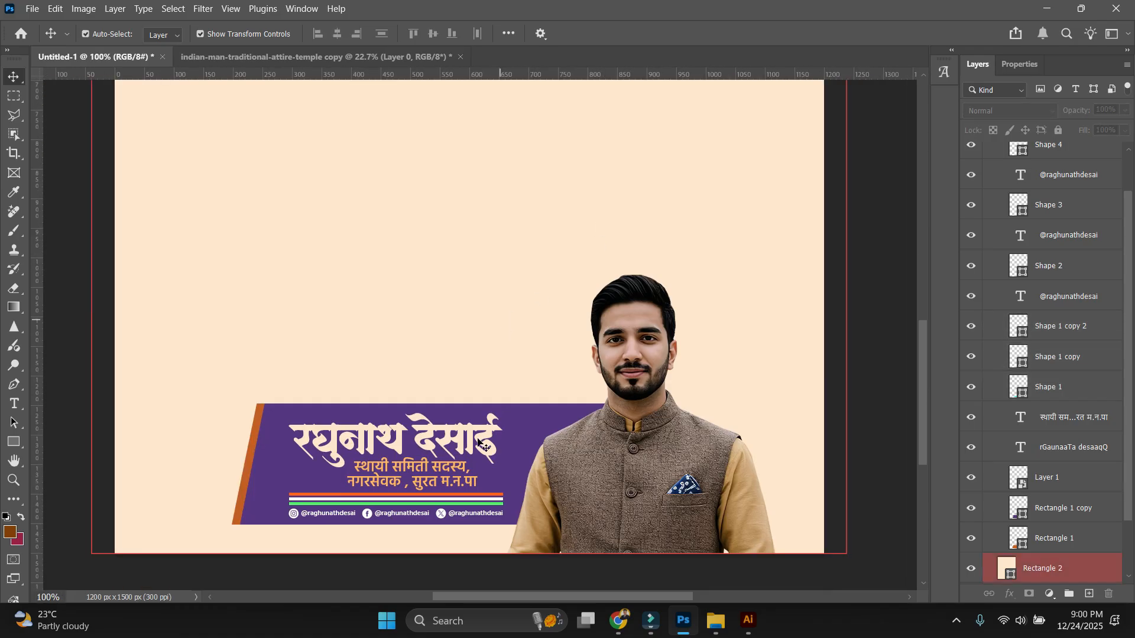
{"action": "scroll", "coordinate": [359, 512], "scroll_direction": "up", "scroll_amount": 4}
{"action": "left_click_drag", "start_coordinate": [494, 516], "coordinate": [479, 414]}
{"action": "scroll", "coordinate": [502, 405], "scroll_direction": "down", "scroll_amount": 4}
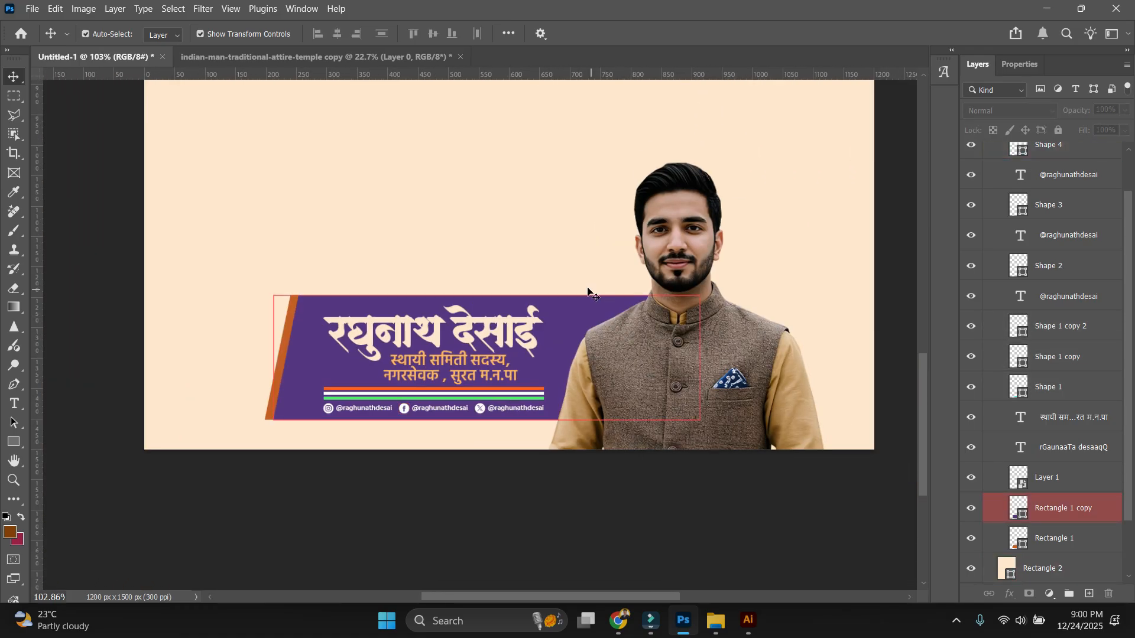
{"action": "left_click_drag", "start_coordinate": [190, 299], "coordinate": [234, 302]}
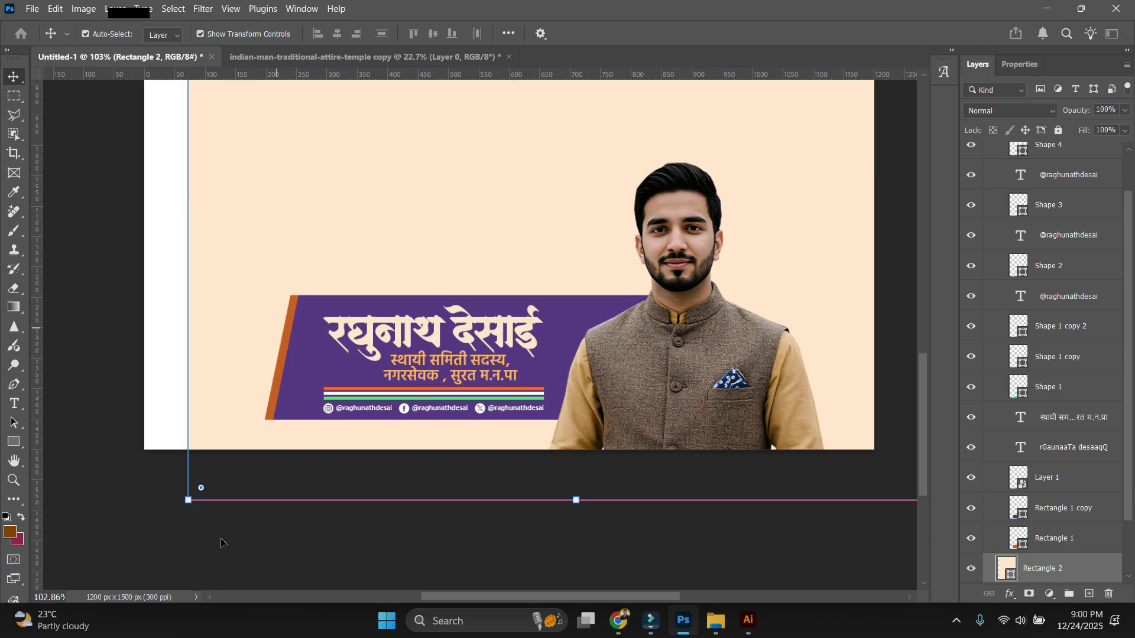
{"action": "key", "text": "ctrl+z"}
Change the slanted strip's fill to light peach, then open the purple banner's fill colour.
{"action": "left_click", "coordinate": [1052, 538]}
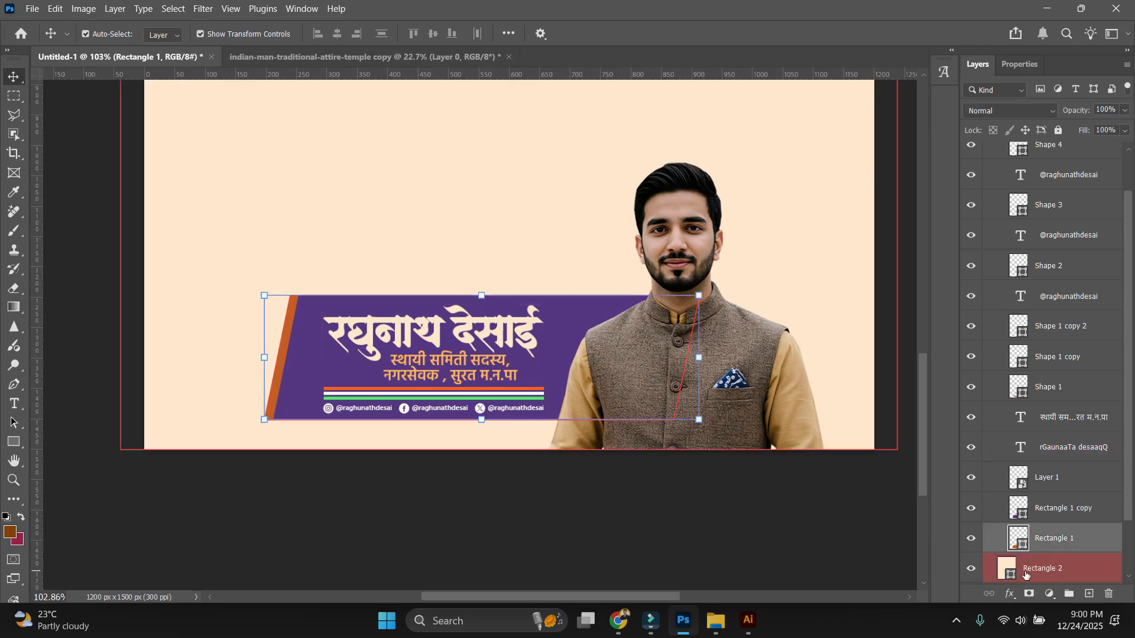
{"action": "double_click", "coordinate": [1025, 545]}
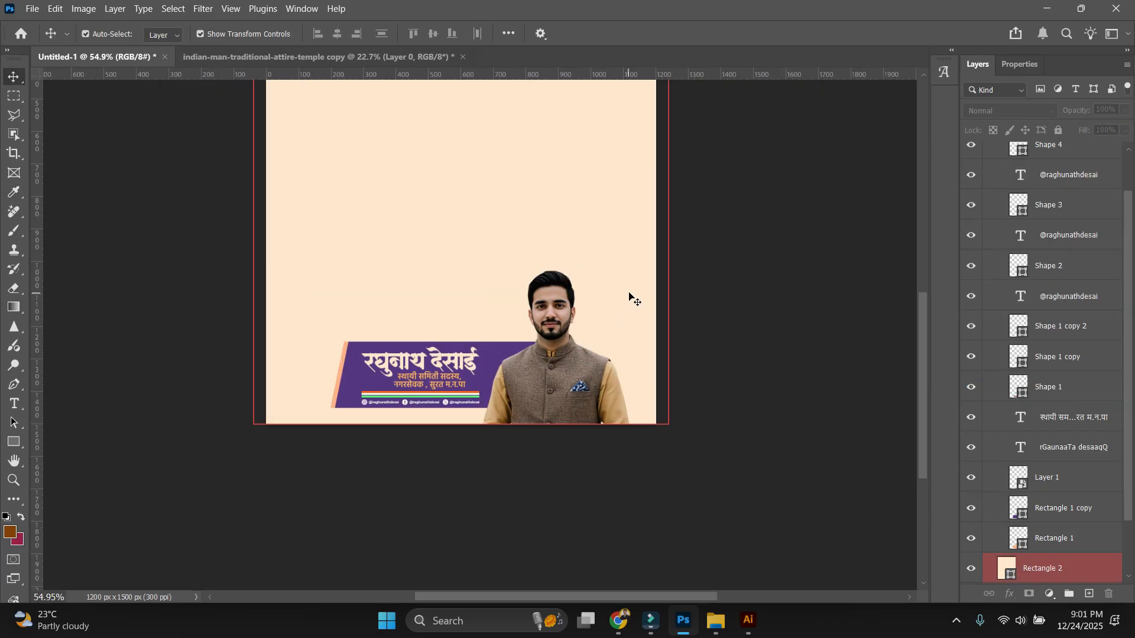
{"action": "scroll", "coordinate": [643, 261], "scroll_direction": "up", "scroll_amount": 4}
{"action": "left_click_drag", "start_coordinate": [646, 262], "coordinate": [720, 357]}
{"action": "scroll", "coordinate": [413, 367], "scroll_direction": "down", "scroll_amount": 4}
{"action": "scroll", "coordinate": [432, 470], "scroll_direction": "up", "scroll_amount": 7}
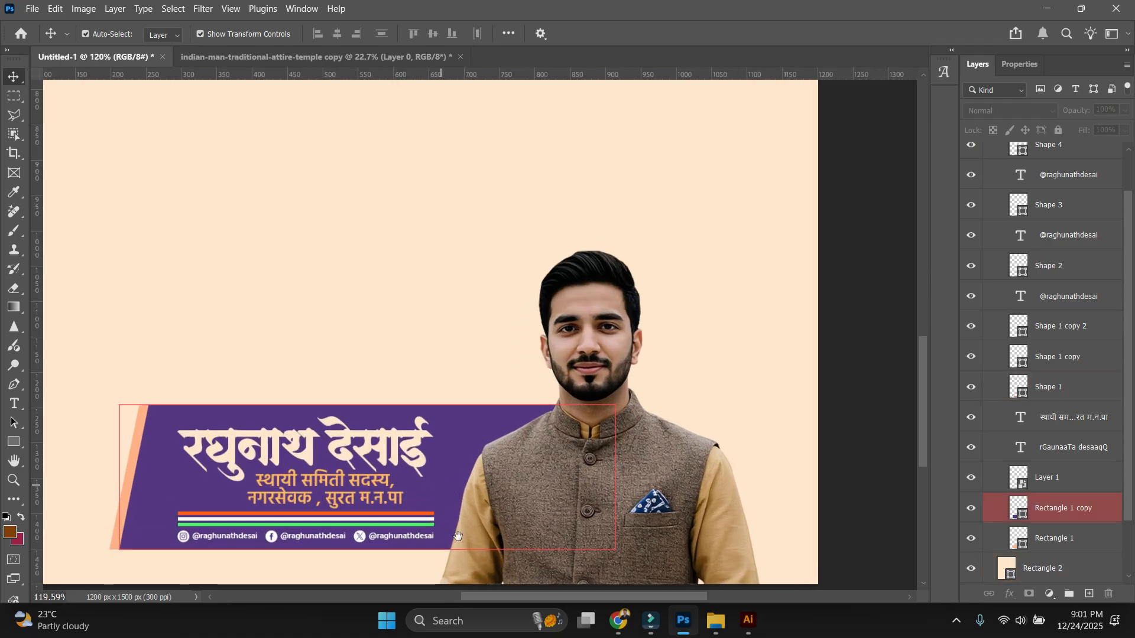
{"action": "left_click_drag", "start_coordinate": [464, 484], "coordinate": [465, 458]}
{"action": "left_click", "coordinate": [455, 413]}
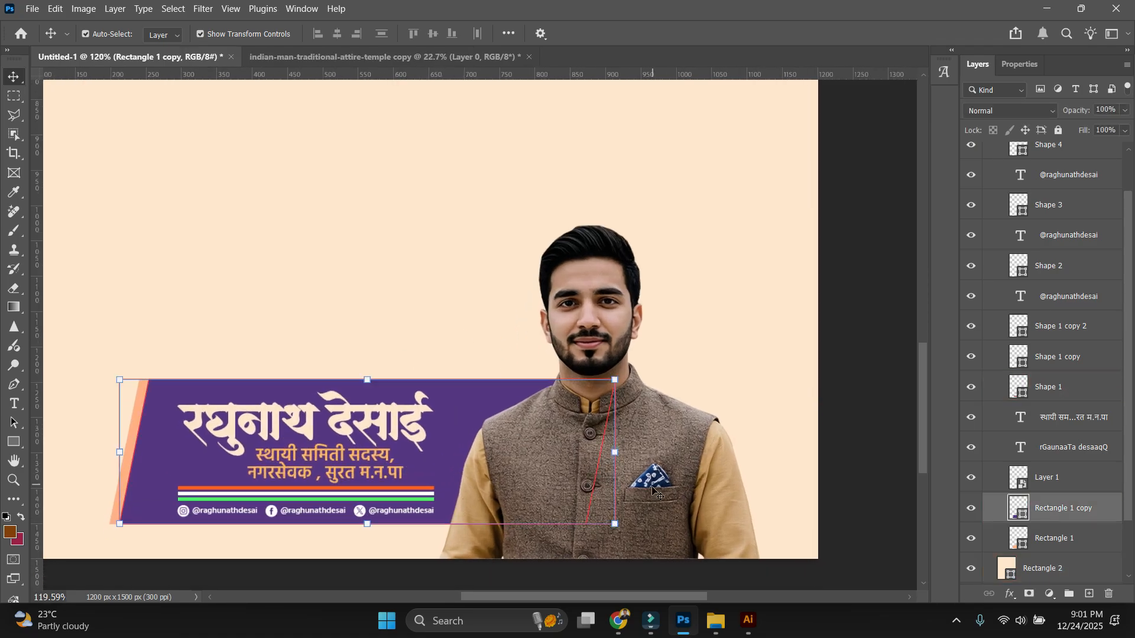
{"action": "double_click", "coordinate": [1014, 503]}
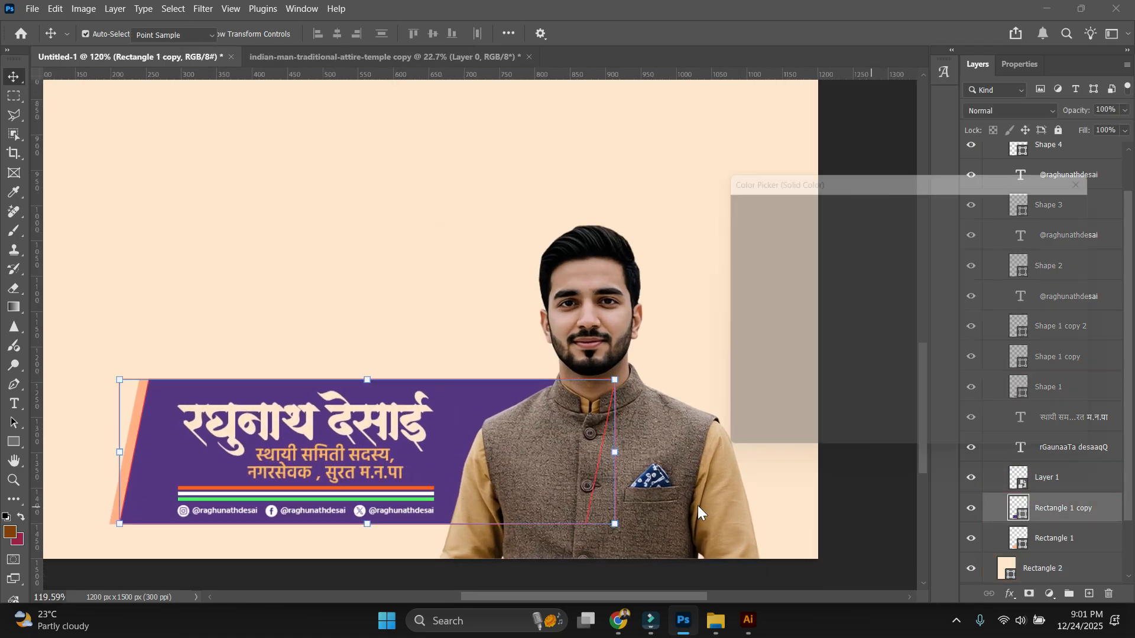
{"action": "left_click", "coordinate": [651, 471]}
{"action": "left_click", "coordinate": [655, 471]}
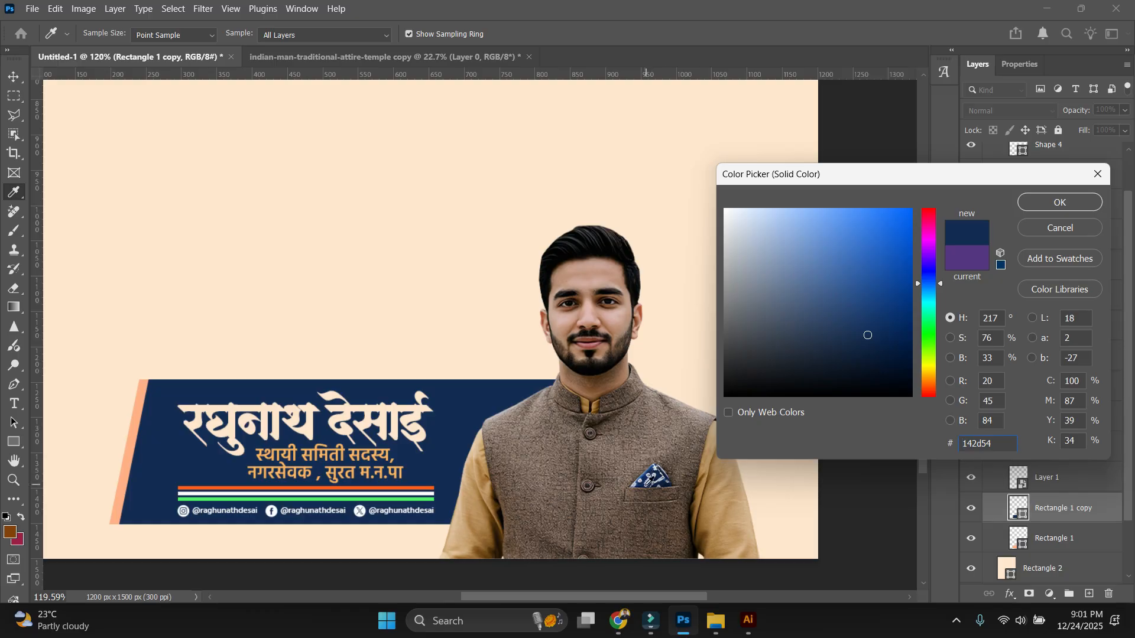
{"action": "mouse_move", "coordinate": [848, 254]}
{"action": "left_mouse_down"}
{"action": "mouse_move", "coordinate": [856, 272]}
{"action": "mouse_move", "coordinate": [778, 340]}
{"action": "mouse_move", "coordinate": [767, 309]}
{"action": "mouse_move", "coordinate": [751, 359]}
{"action": "left_mouse_up"}
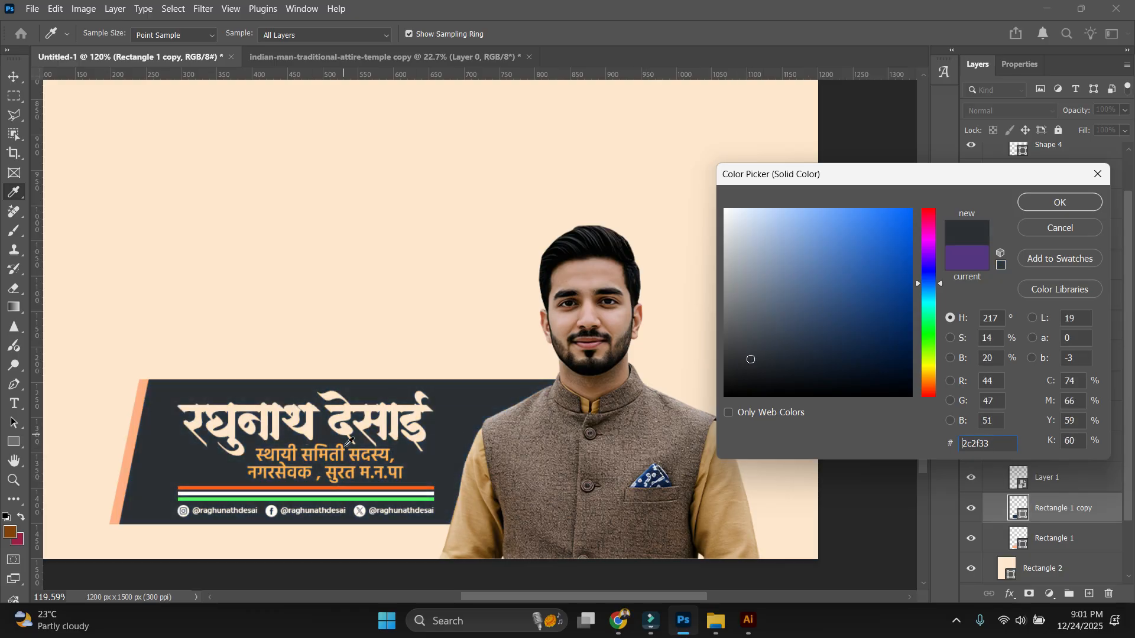
{"action": "left_click", "coordinate": [1051, 222]}
Lock the peach Rectangle 2 background layer.
{"action": "left_click", "coordinate": [467, 171]}
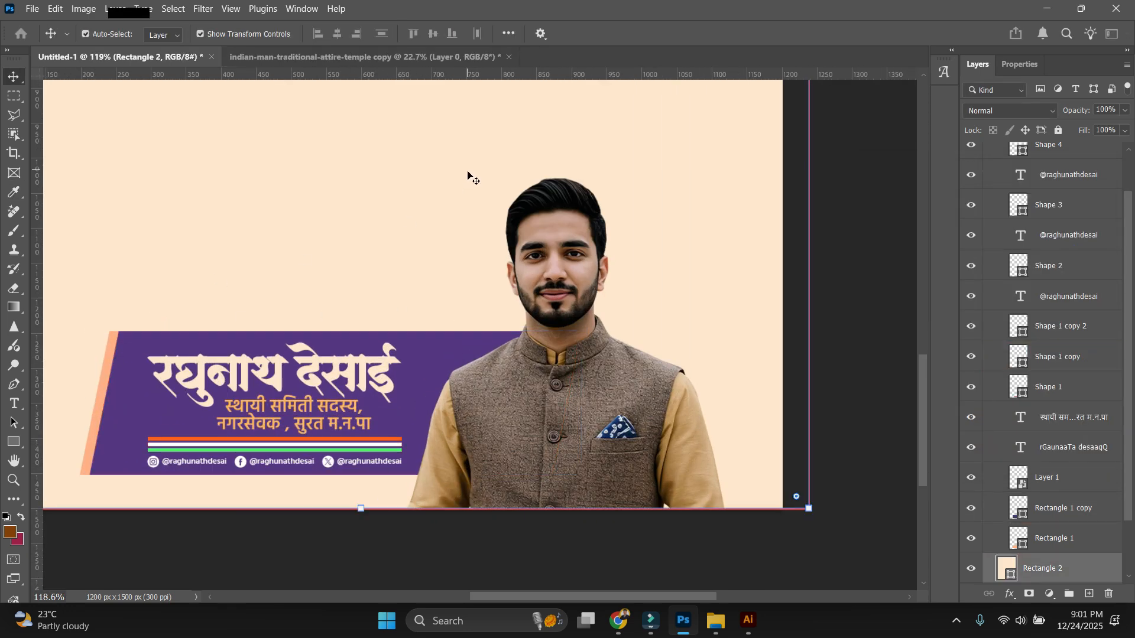
{"action": "scroll", "coordinate": [472, 217], "scroll_direction": "down", "scroll_amount": 3}
{"action": "left_click", "coordinate": [1059, 130]}
{"action": "scroll", "coordinate": [640, 296], "scroll_direction": "up", "scroll_amount": 5}
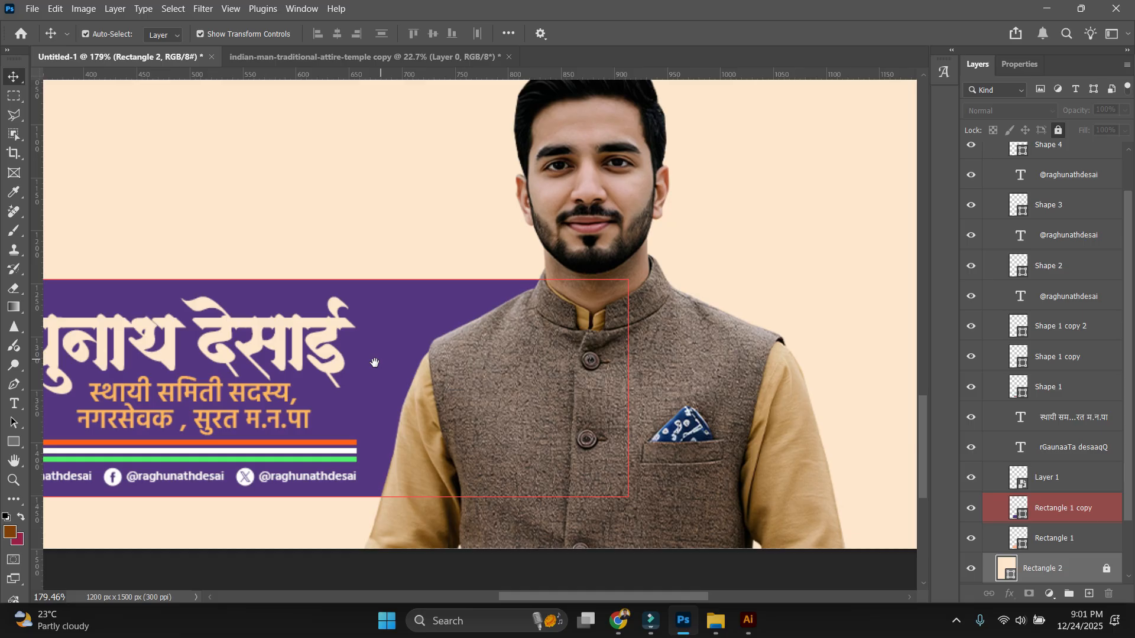
Nudge both purple banner rectangles down a pixel to realign them.
{"action": "left_click_drag", "start_coordinate": [374, 363], "coordinate": [701, 377]}
{"action": "left_click_drag", "start_coordinate": [208, 197], "coordinate": [286, 318]}
{"action": "key", "text": "Down"}
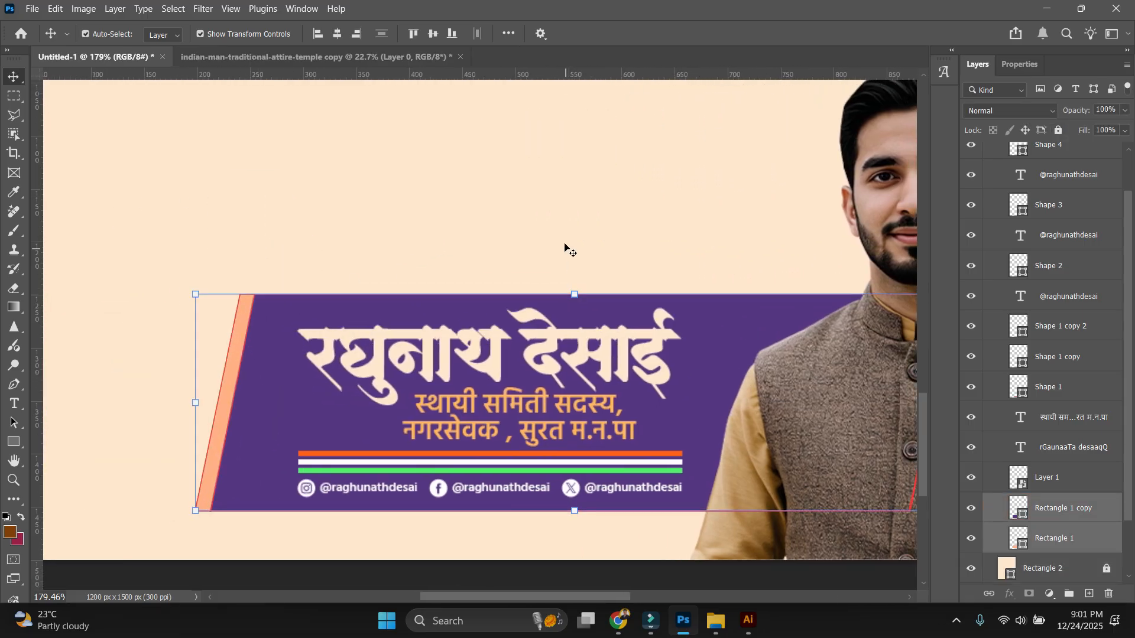
{"action": "left_click", "coordinate": [547, 241]}
{"action": "left_click_drag", "start_coordinate": [159, 260], "coordinate": [279, 317]}
{"action": "key", "text": "Up"}
{"action": "key", "text": "Up"}
{"action": "key", "text": "Up"}
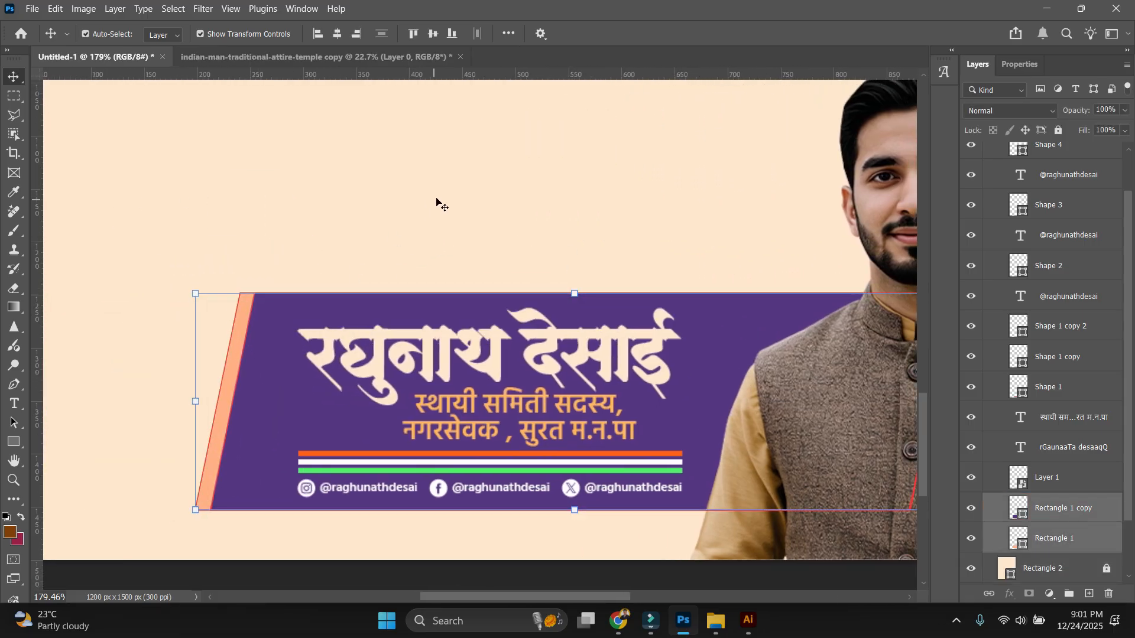
{"action": "key", "text": "Down"}
{"action": "key", "text": "Down"}
{"action": "left_click", "coordinate": [467, 206]}
Select the man's portrait photo to check its placement.
{"action": "scroll", "coordinate": [467, 207], "scroll_direction": "down", "scroll_amount": 3}
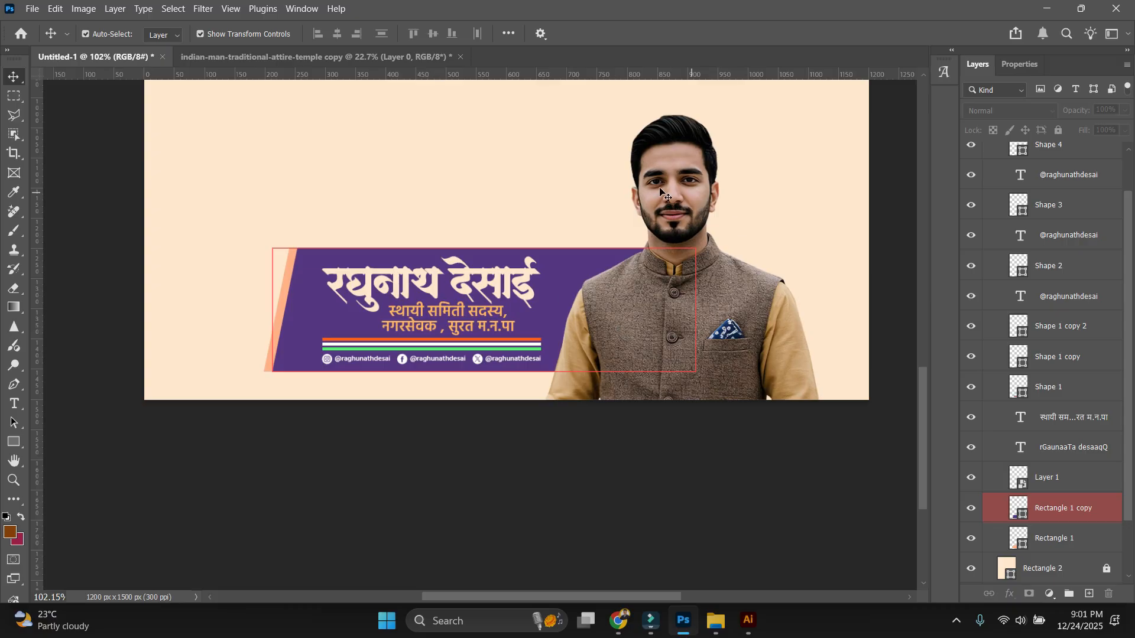
{"action": "scroll", "coordinate": [661, 192], "scroll_direction": "down", "scroll_amount": 1}
{"action": "scroll", "coordinate": [603, 275], "scroll_direction": "up", "scroll_amount": 2}
{"action": "scroll", "coordinate": [658, 220], "scroll_direction": "up", "scroll_amount": 3}
{"action": "left_click", "coordinate": [666, 220]}
{"action": "scroll", "coordinate": [565, 234], "scroll_direction": "down", "scroll_amount": 2}
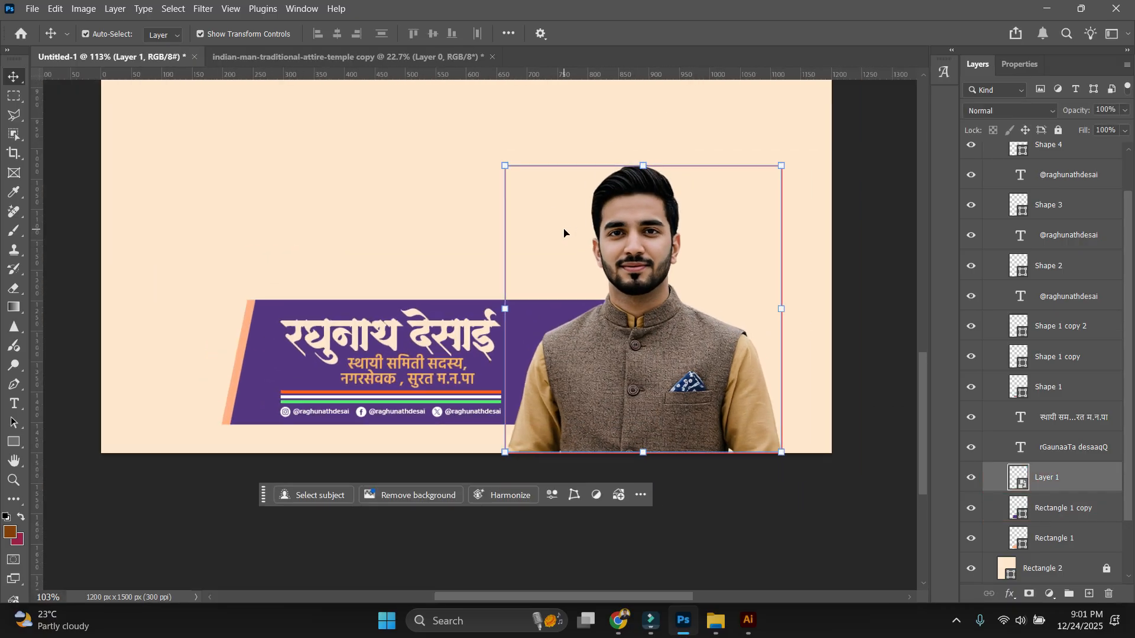
{"action": "scroll", "coordinate": [564, 232], "scroll_direction": "down", "scroll_amount": 1}
{"action": "left_click", "coordinate": [368, 214]}
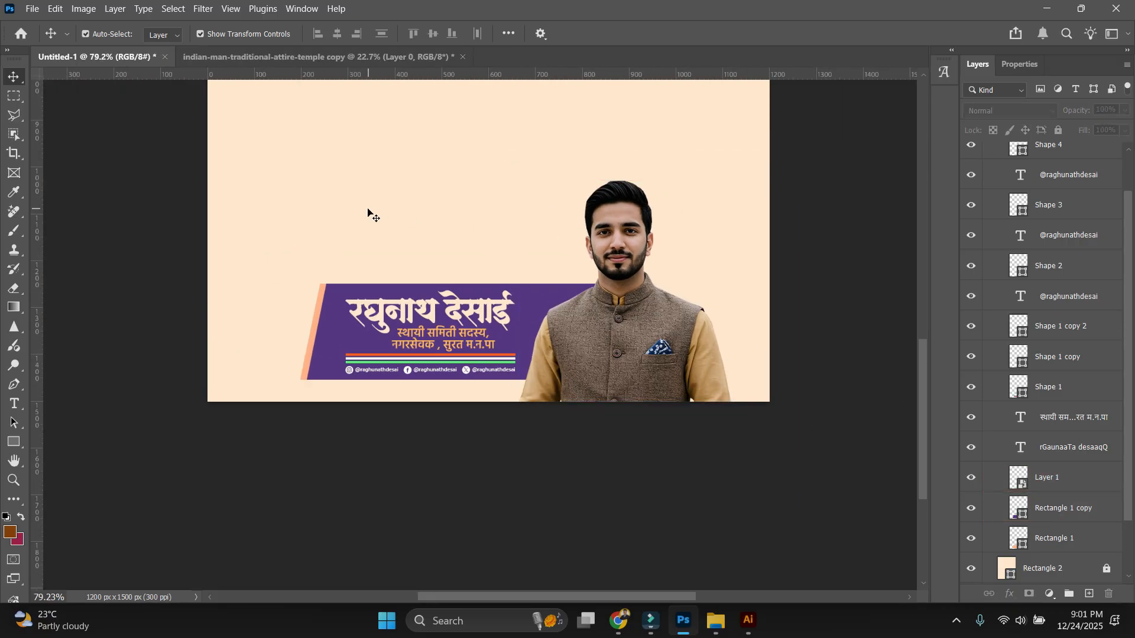
{"action": "left_click", "coordinate": [566, 251]}
{"action": "scroll", "coordinate": [567, 251], "scroll_direction": "up", "scroll_amount": 5}
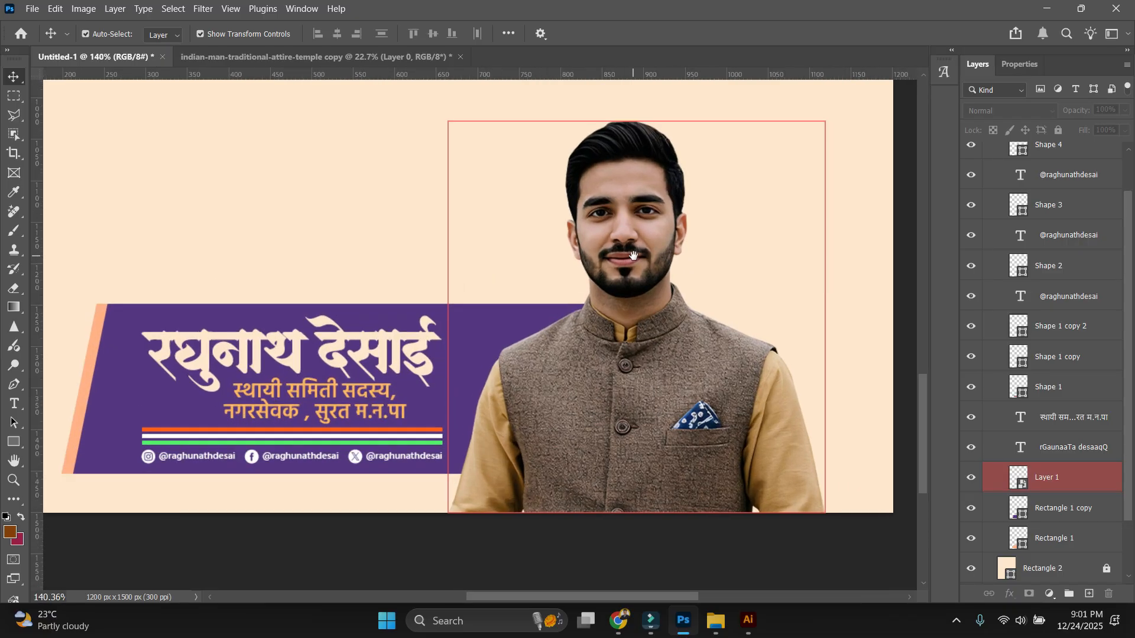
{"action": "scroll", "coordinate": [629, 231], "scroll_direction": "down", "scroll_amount": 2}
Inspect the banner copy, name heading and two-line subtitle, then switch to Chrome.
{"action": "left_click", "coordinate": [280, 378]}
{"action": "left_click", "coordinate": [373, 326]}
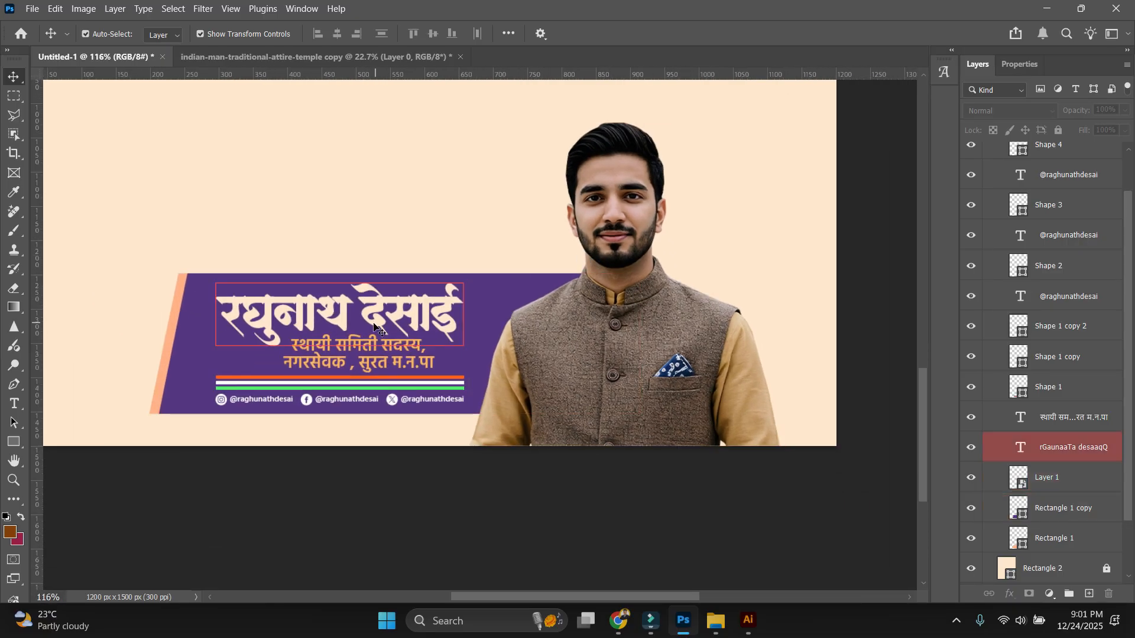
{"action": "left_click", "coordinate": [406, 359]}
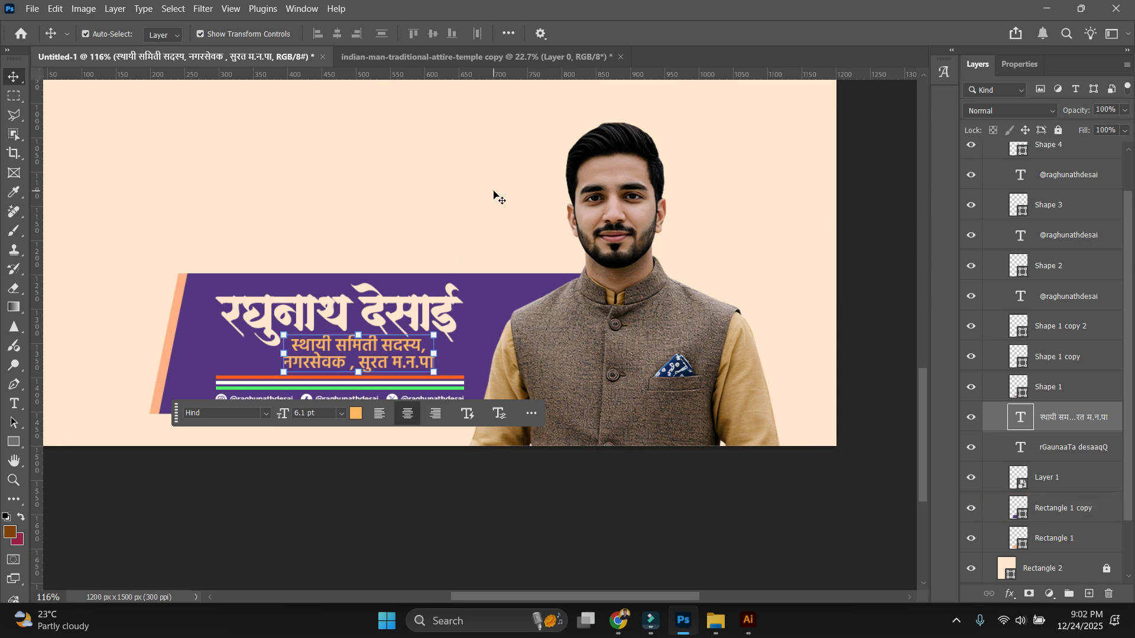
{"action": "left_click", "coordinate": [470, 201]}
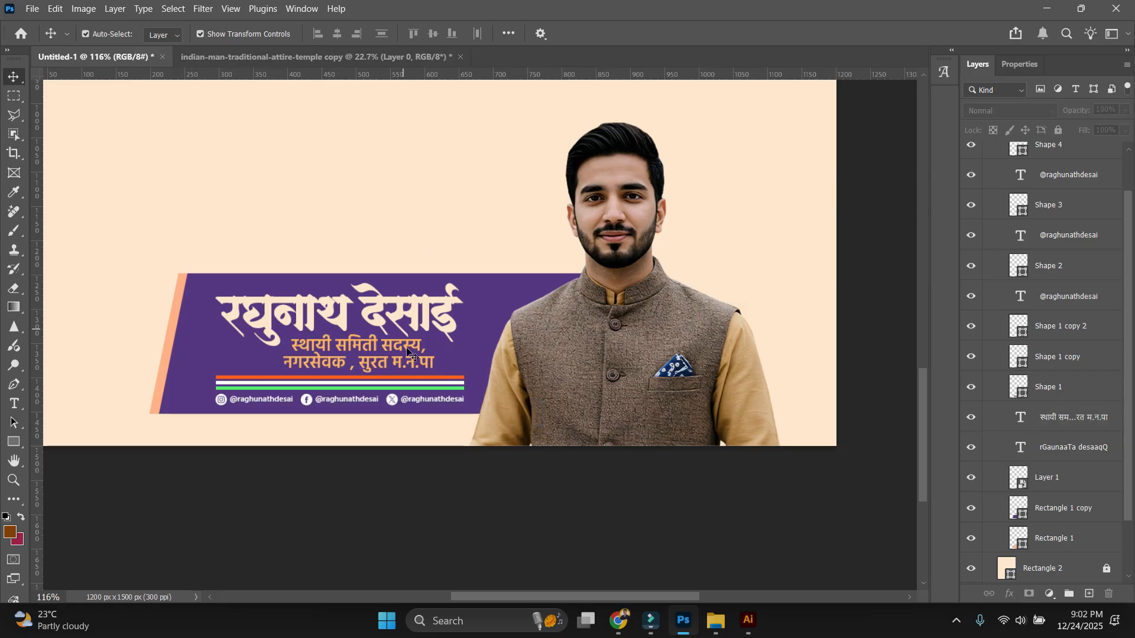
{"action": "left_click", "coordinate": [619, 623]}
Scroll the Instagram design profile's poster grid for references, then Alt+Tab back to Photoshop.
{"action": "left_click", "coordinate": [494, 514]}
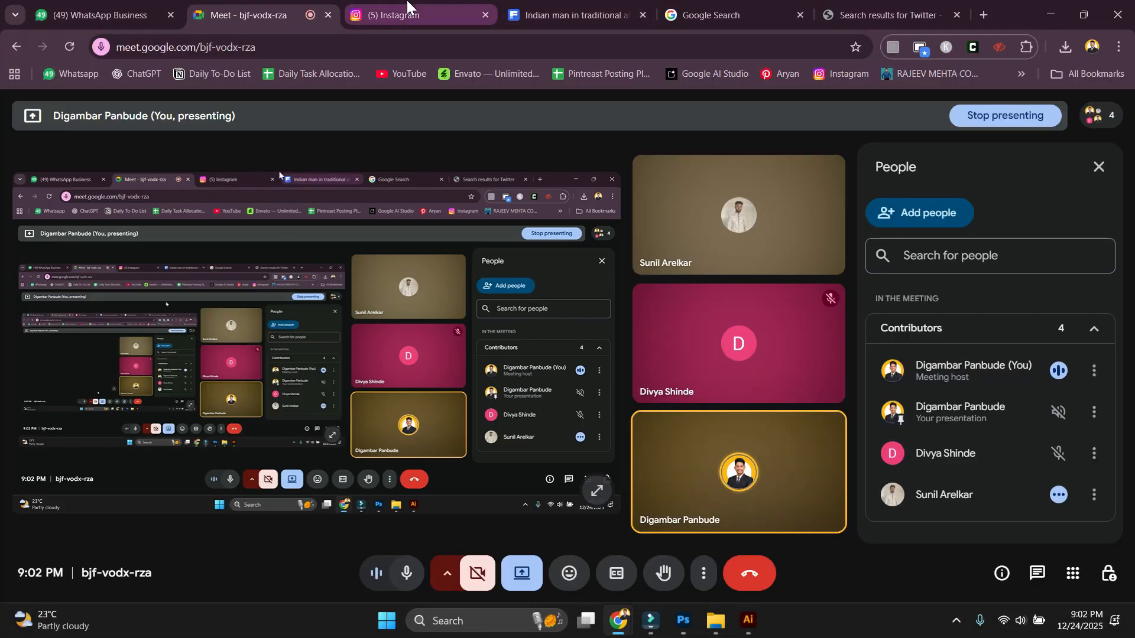
{"action": "left_click", "coordinate": [406, 12]}
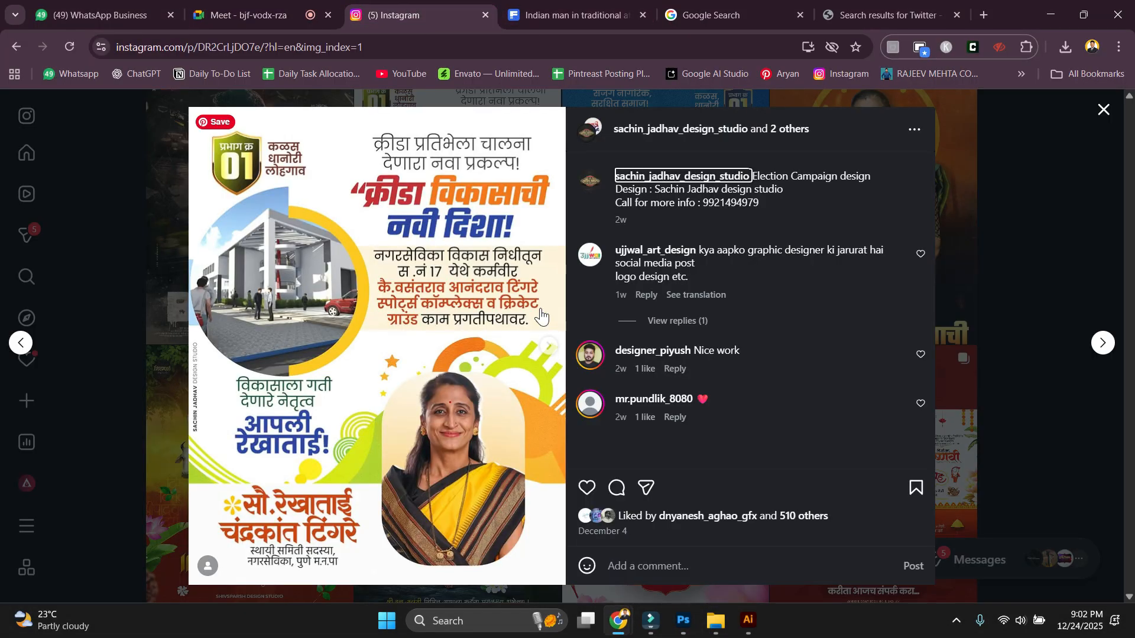
{"action": "left_click", "coordinate": [1051, 438]}
{"action": "scroll", "coordinate": [654, 319], "scroll_direction": "down", "scroll_amount": 5}
{"action": "scroll", "coordinate": [702, 306], "scroll_direction": "down", "scroll_amount": 10}
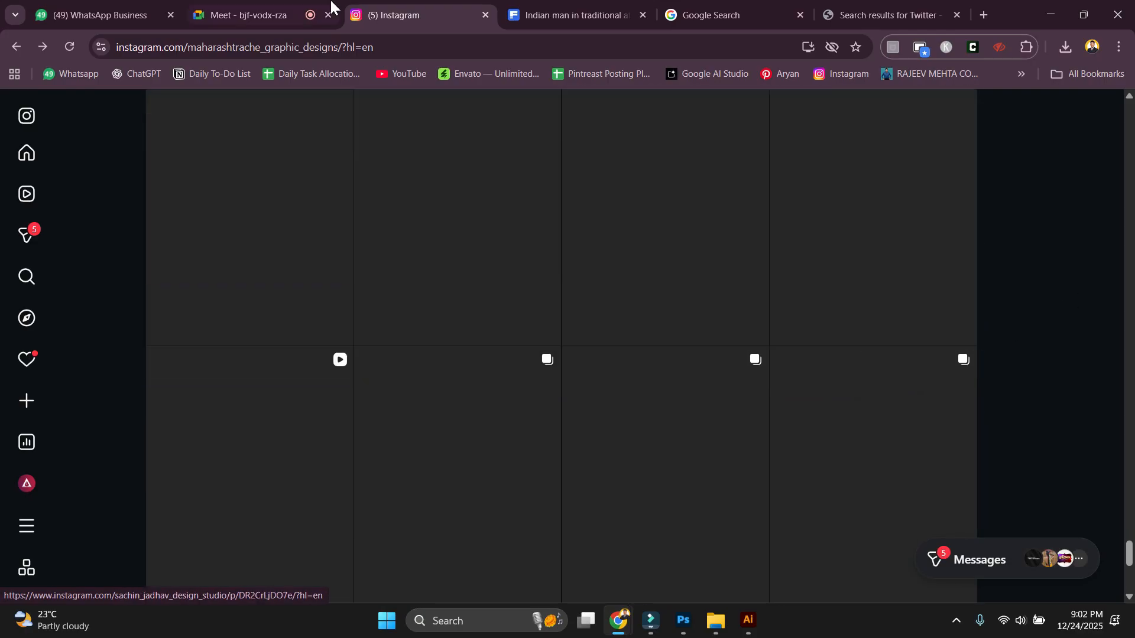
{"action": "scroll", "coordinate": [1047, 328], "scroll_direction": "up", "scroll_amount": 3}
{"action": "scroll", "coordinate": [1045, 326], "scroll_direction": "down", "scroll_amount": 8}
{"action": "left_click", "coordinate": [230, 9]}
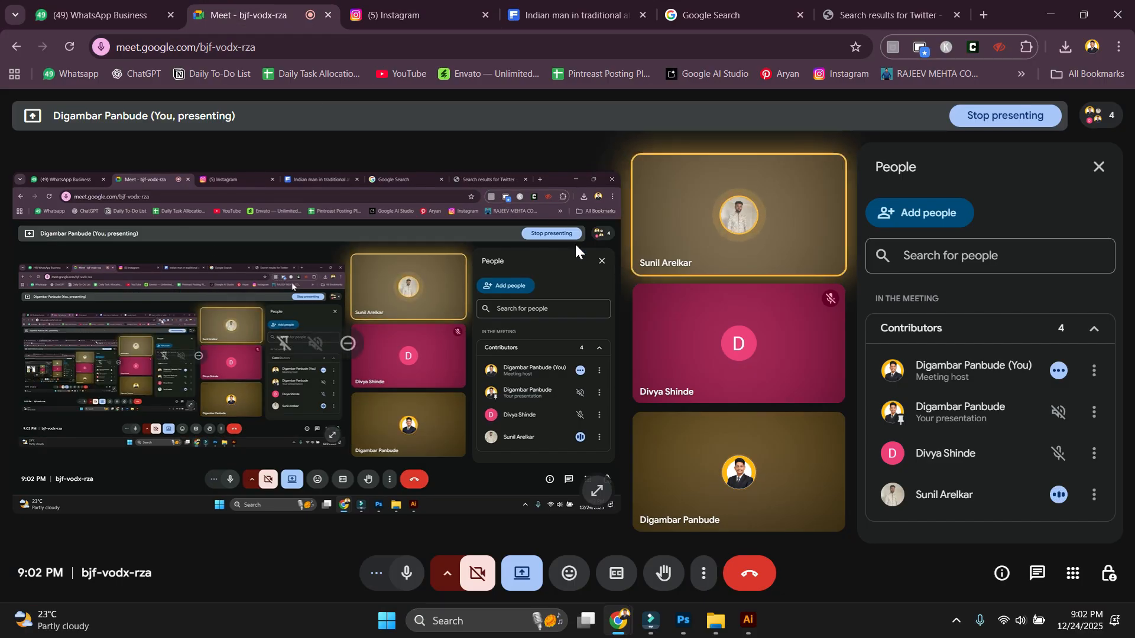
{"action": "key", "text": "alt+Tab"}
{"action": "scroll", "coordinate": [578, 363], "scroll_direction": "down", "scroll_amount": 1}
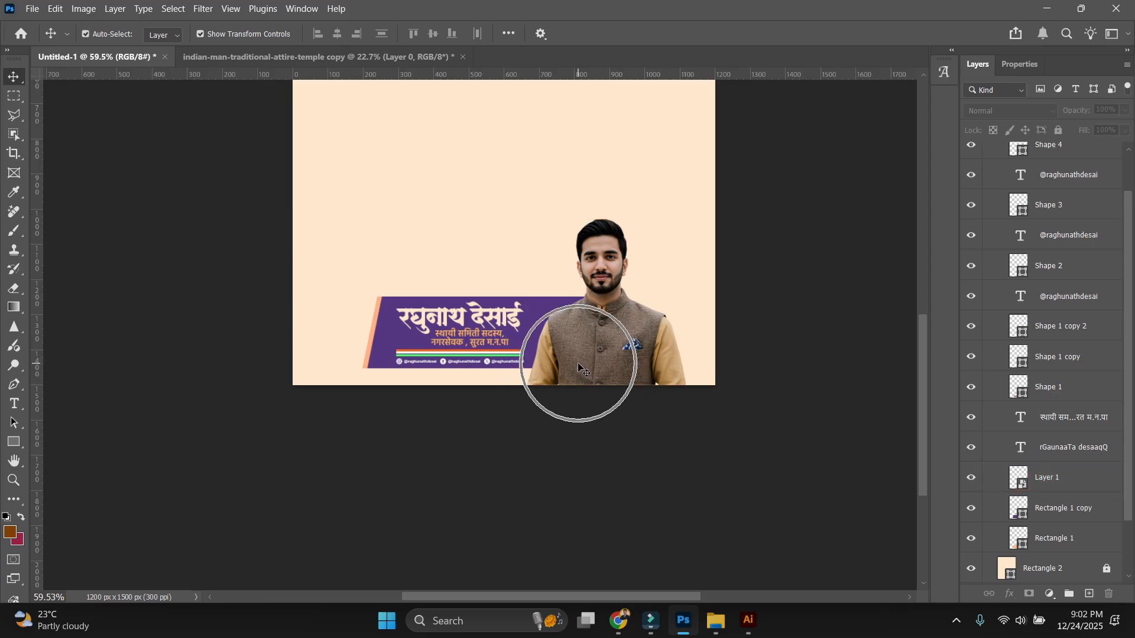
Glance at the 4 x 5 in new-document preset, recentre the poster, then return to Google Meet.
{"action": "key", "text": "ctrl+n"}
{"action": "left_click", "coordinate": [356, 224]}
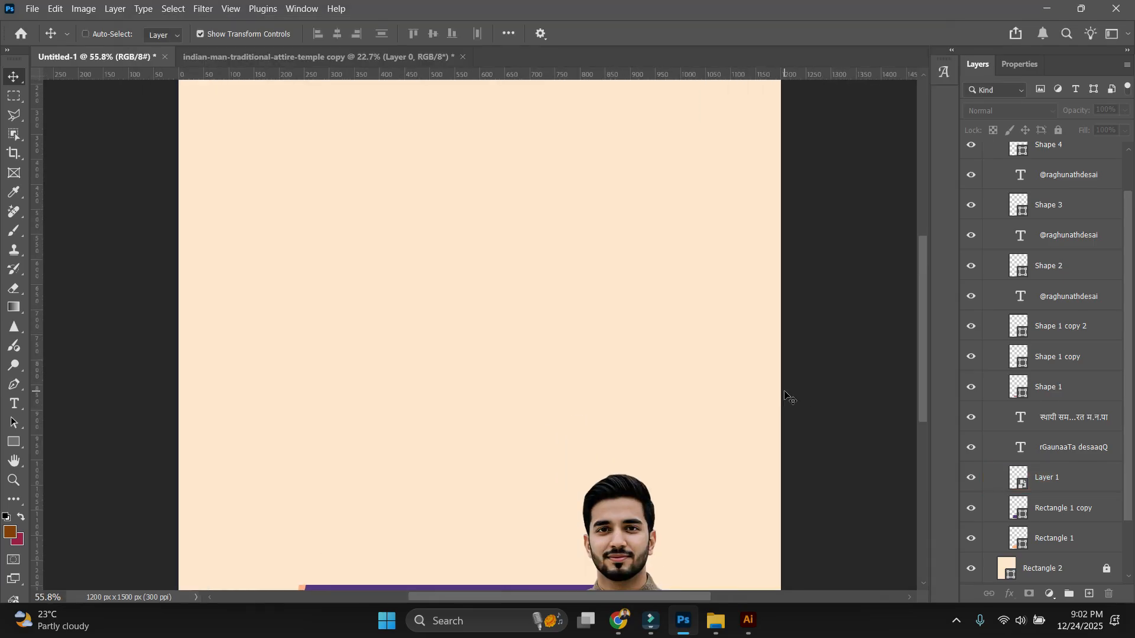
{"action": "scroll", "coordinate": [791, 397], "scroll_direction": "down", "scroll_amount": 3}
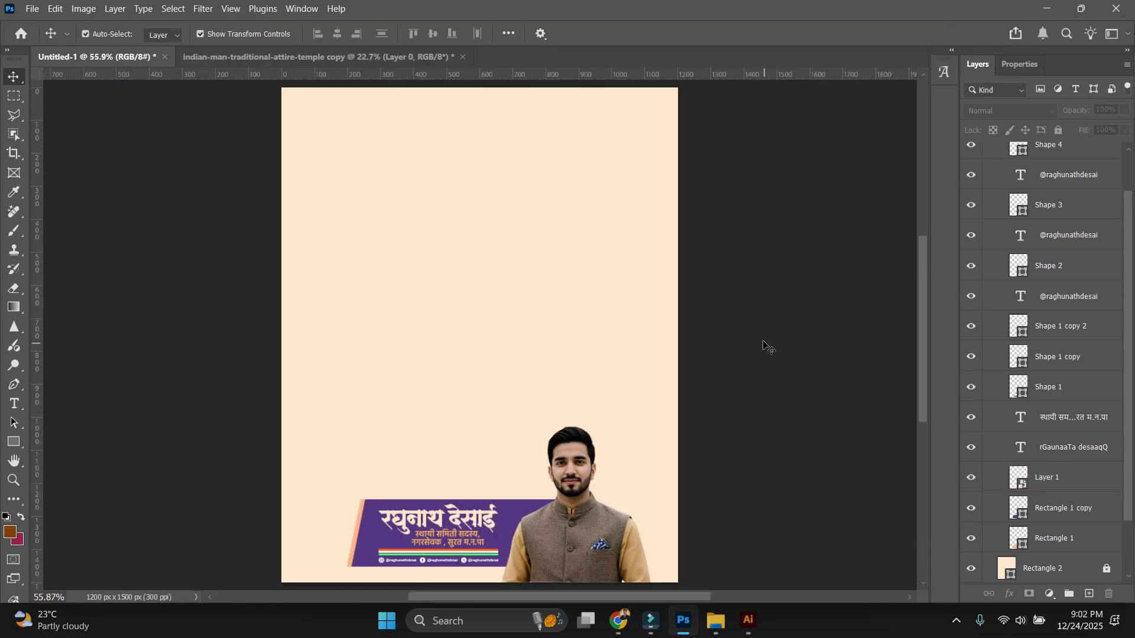
{"action": "left_click_drag", "start_coordinate": [715, 388], "coordinate": [745, 378]}
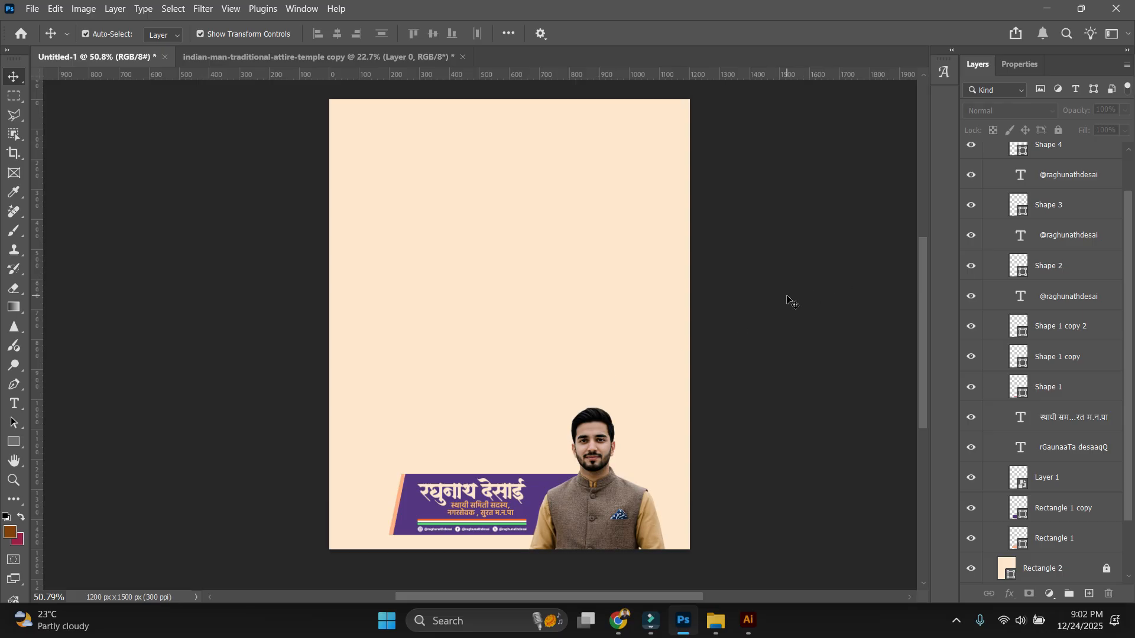
{"action": "scroll", "coordinate": [400, 550], "scroll_direction": "up", "scroll_amount": 2}
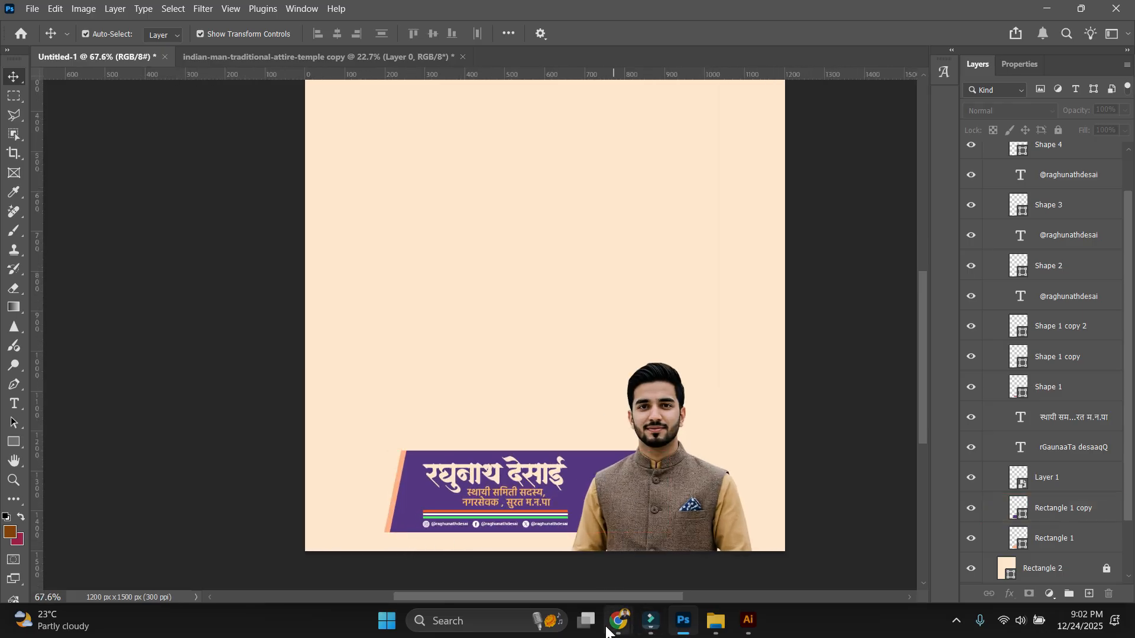
{"action": "mouse_move", "coordinate": [609, 627]}
{"action": "left_click", "coordinate": [535, 541]}
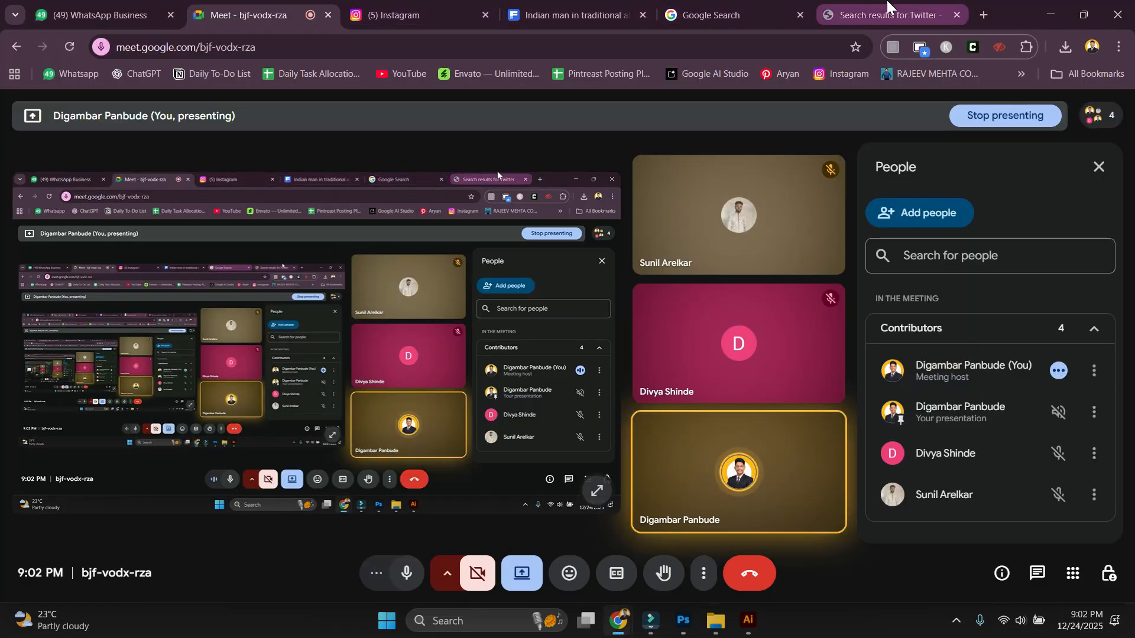
Bring the Chrome window back to the front after a brief return to Photoshop.
{"action": "left_click", "coordinate": [888, 8]}
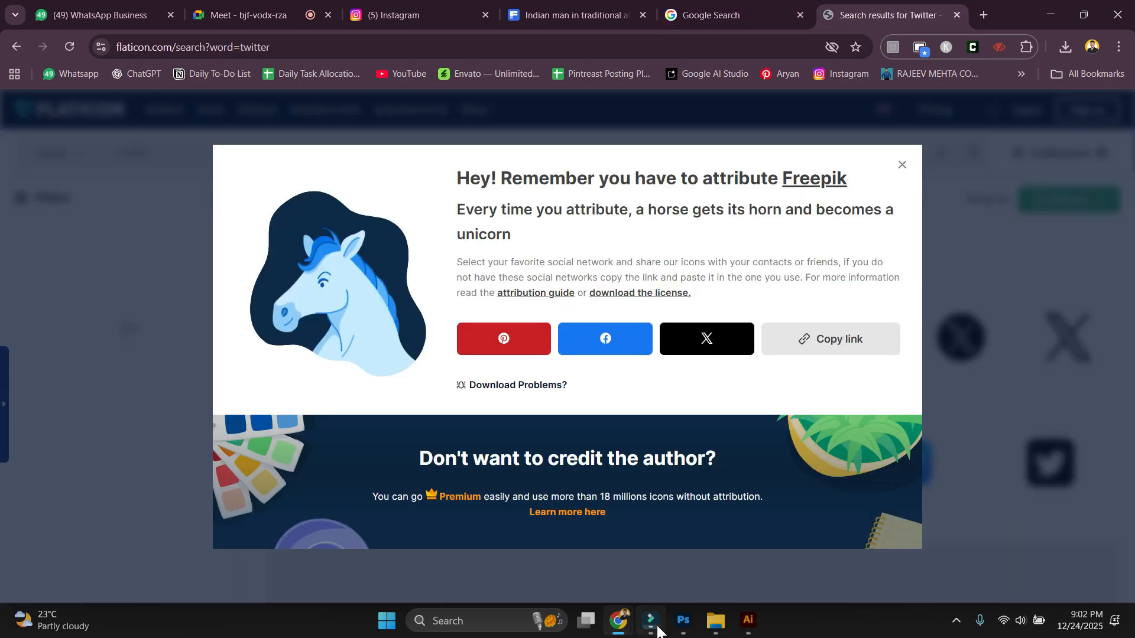
{"action": "left_click", "coordinate": [683, 623]}
{"action": "scroll", "coordinate": [563, 407], "scroll_direction": "down", "scroll_amount": 2}
{"action": "scroll", "coordinate": [564, 379], "scroll_direction": "up", "scroll_amount": 1}
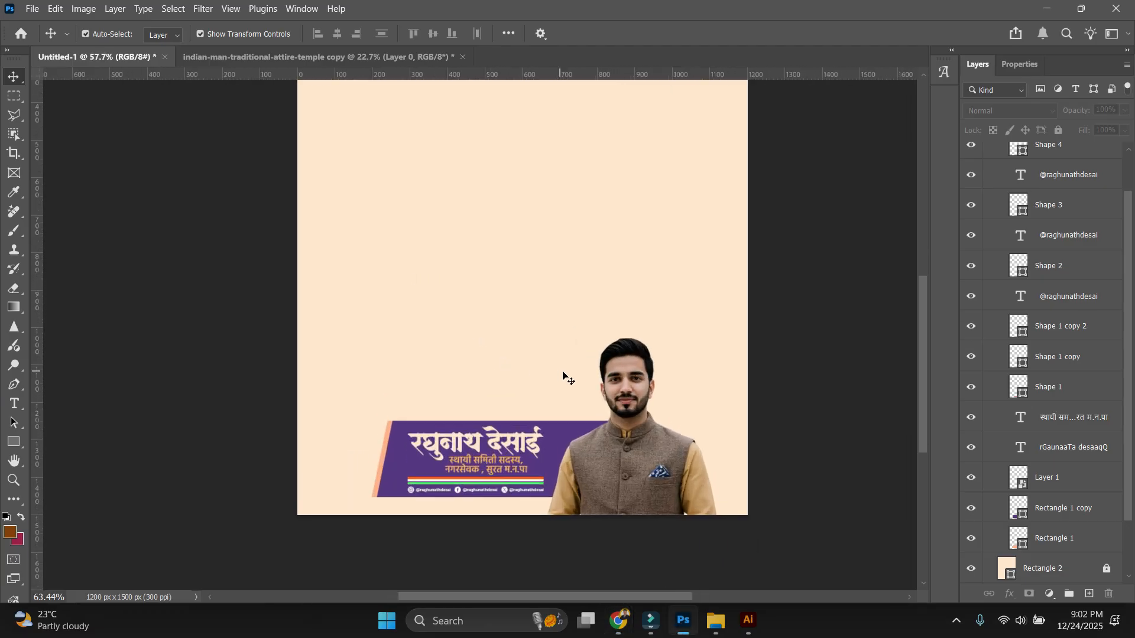
{"action": "left_click", "coordinate": [618, 622]}
{"action": "left_click", "coordinate": [512, 555]}
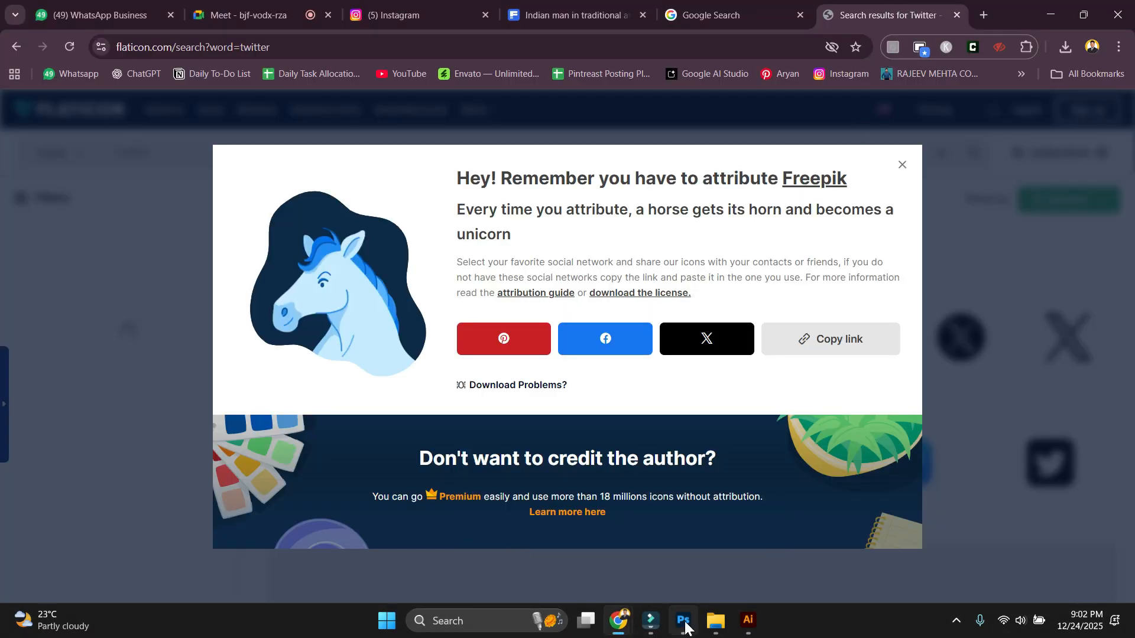
Filter the Freepik girls diwas results to Premium and download the girl-with-butterfly sunset poster.
{"action": "left_click", "coordinate": [586, 13]}
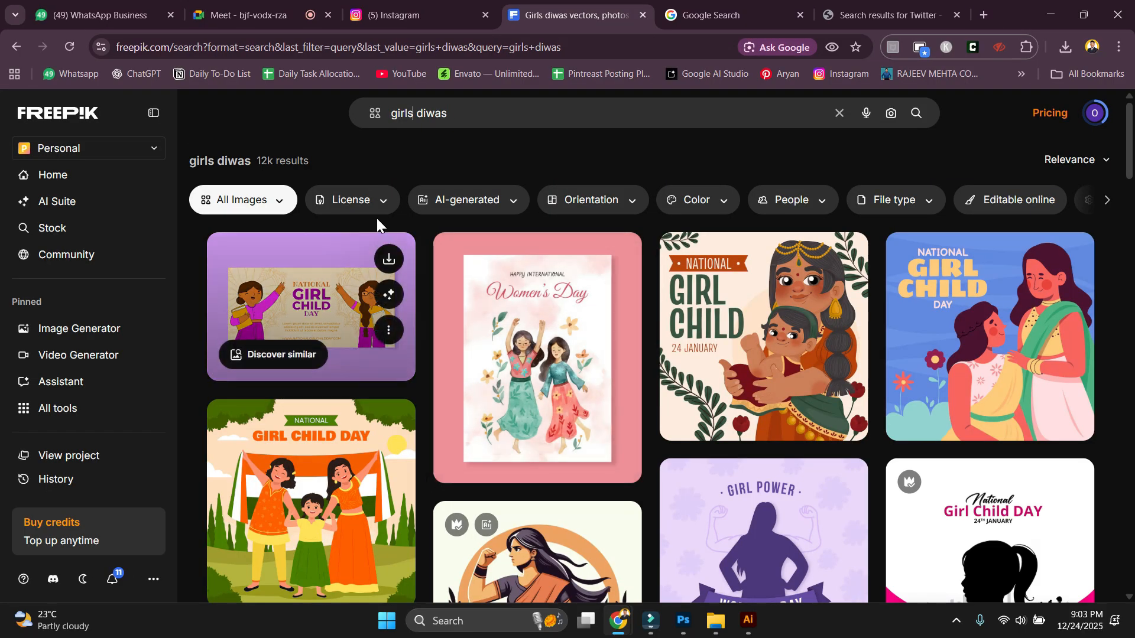
{"action": "left_click", "coordinate": [355, 204]}
{"action": "left_click", "coordinate": [364, 270]}
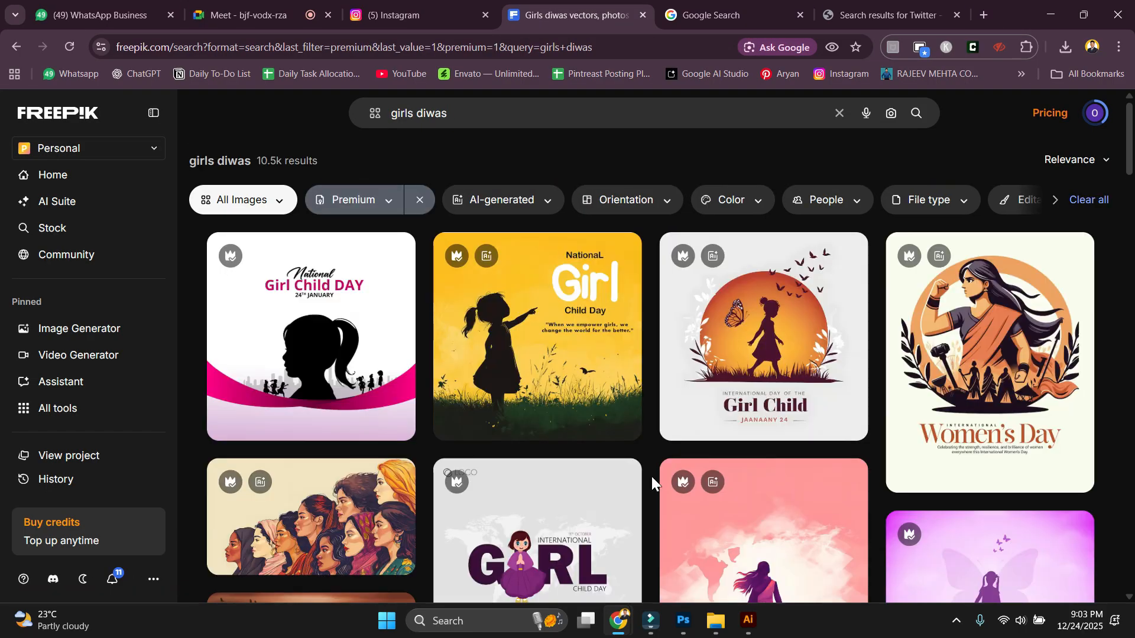
{"action": "scroll", "coordinate": [651, 479], "scroll_direction": "down", "scroll_amount": 5}
{"action": "scroll", "coordinate": [651, 476], "scroll_direction": "down", "scroll_amount": 12}
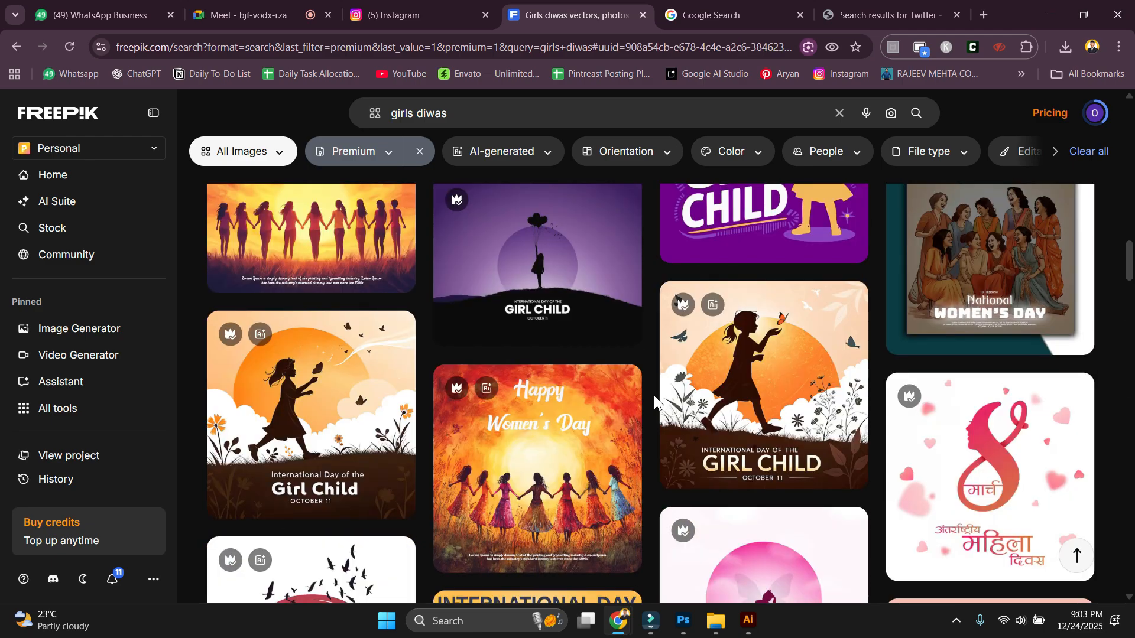
{"action": "mouse_move", "coordinate": [720, 440]}
{"action": "left_click", "coordinate": [778, 351]}
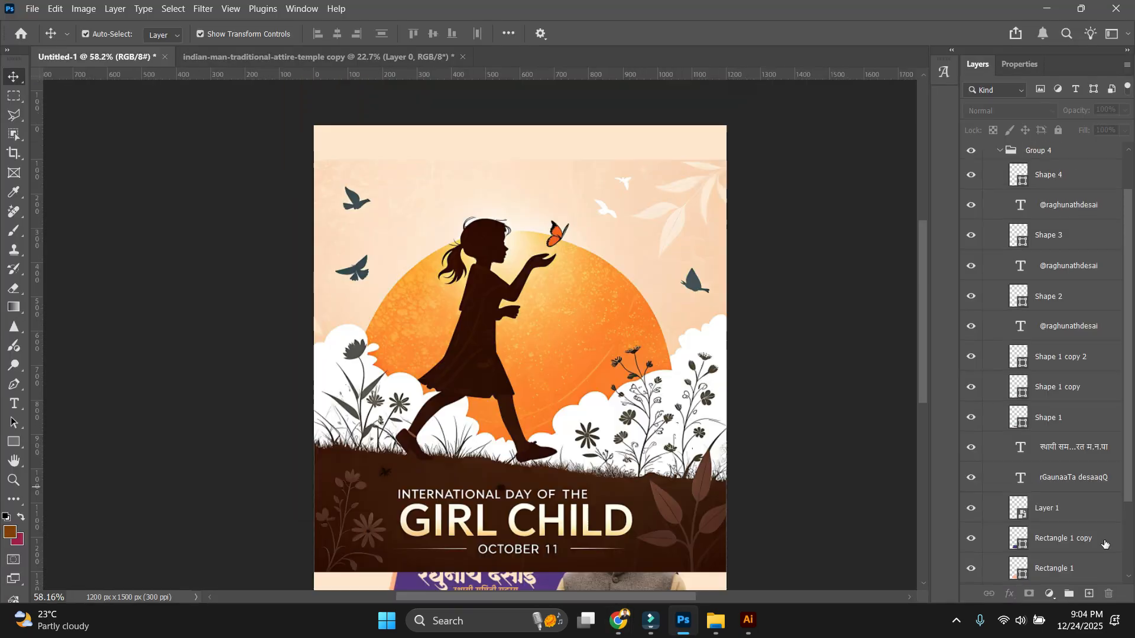
{"action": "left_click", "coordinate": [1071, 553]}
Add a layer mask to the Girl Child artwork and brush away its top edge and birds.
{"action": "double_click", "coordinate": [1007, 501]}
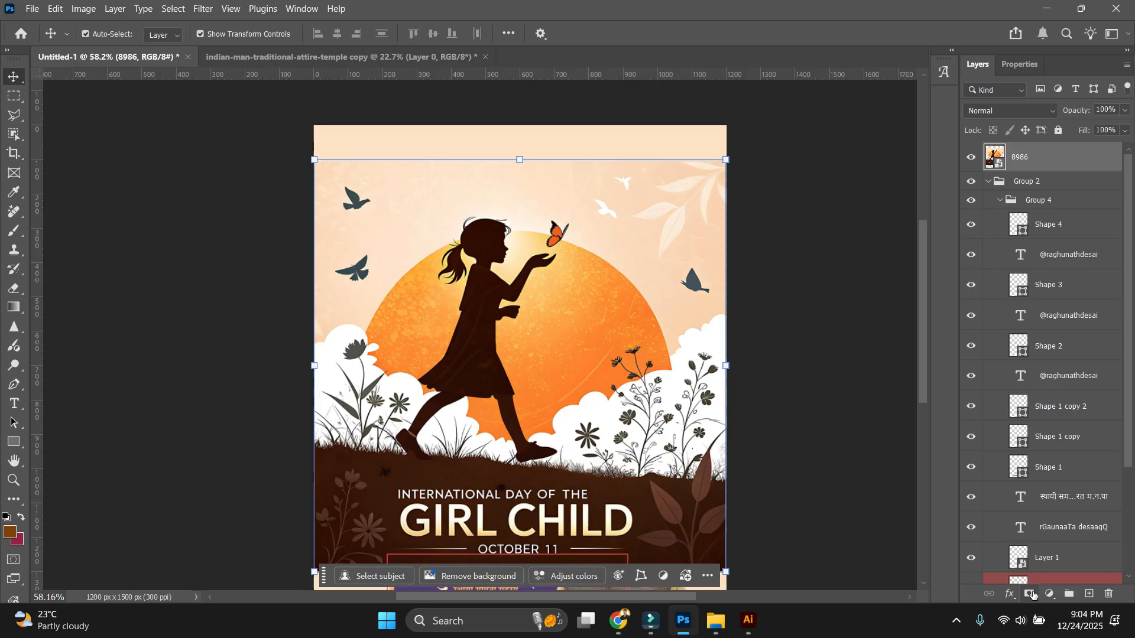
{"action": "left_click", "coordinate": [1031, 594]}
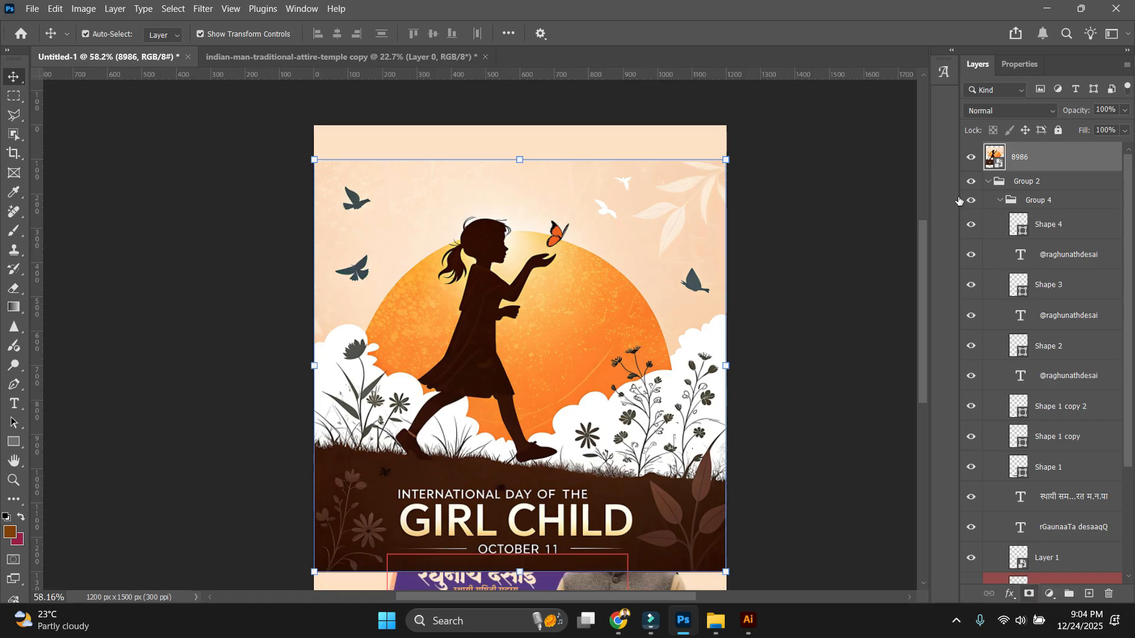
{"action": "key", "text": "b"}
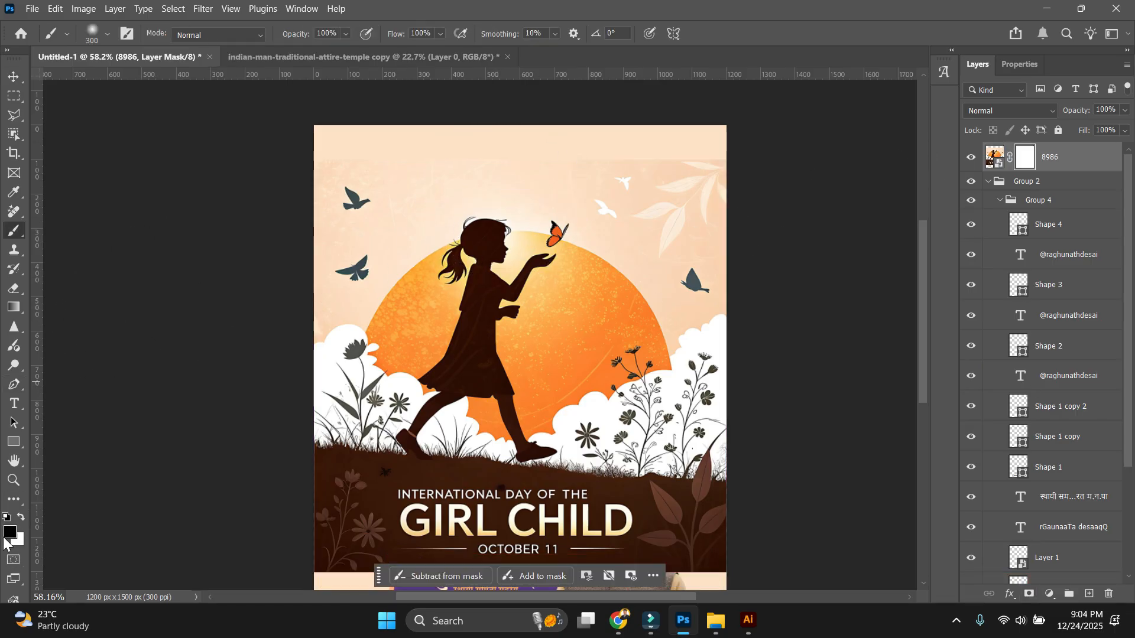
{"action": "scroll", "coordinate": [569, 238], "scroll_direction": "up", "scroll_amount": 2}
{"action": "mouse_move", "coordinate": [839, 143]}
{"action": "left_mouse_down"}
{"action": "mouse_move", "coordinate": [729, 119]}
{"action": "mouse_move", "coordinate": [166, 130]}
{"action": "left_mouse_up"}
Mask out the upper-left bird and right-side leaves, then deselect the artwork.
{"action": "scroll", "coordinate": [619, 142], "scroll_direction": "down", "scroll_amount": 6}
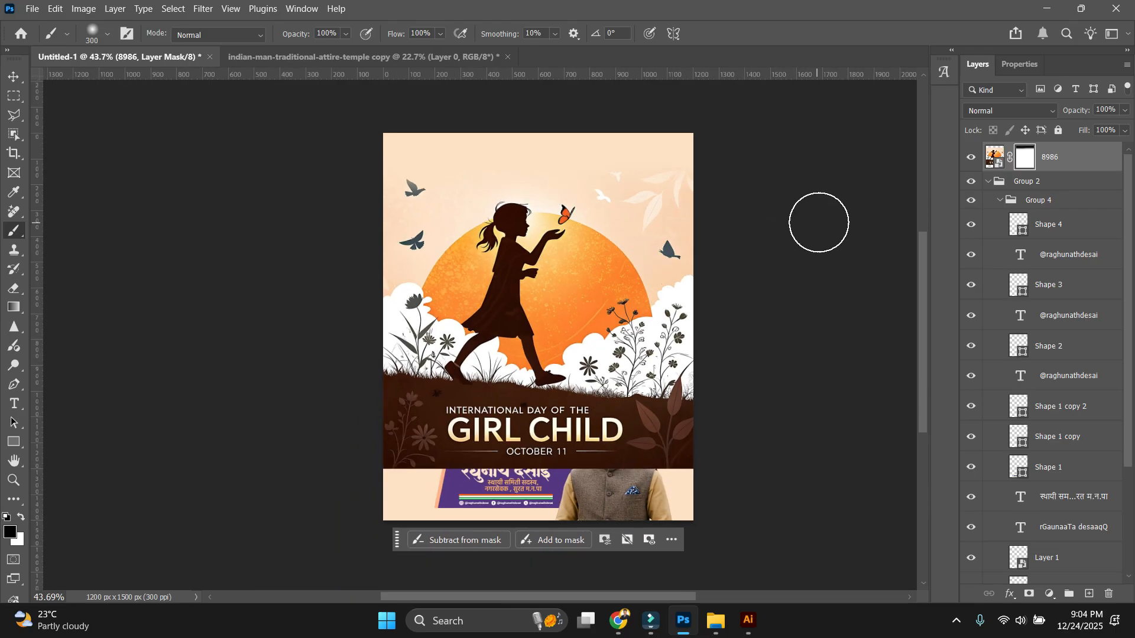
{"action": "scroll", "coordinate": [808, 204], "scroll_direction": "up", "scroll_amount": 5}
{"action": "left_click_drag", "start_coordinate": [805, 156], "coordinate": [331, 148]}
{"action": "scroll", "coordinate": [712, 268], "scroll_direction": "down", "scroll_amount": 5}
{"action": "key", "text": "v"}
{"action": "scroll", "coordinate": [733, 265], "scroll_direction": "up", "scroll_amount": 3}
{"action": "left_click", "coordinate": [754, 290]}
{"action": "scroll", "coordinate": [754, 390], "scroll_direction": "up", "scroll_amount": 6}
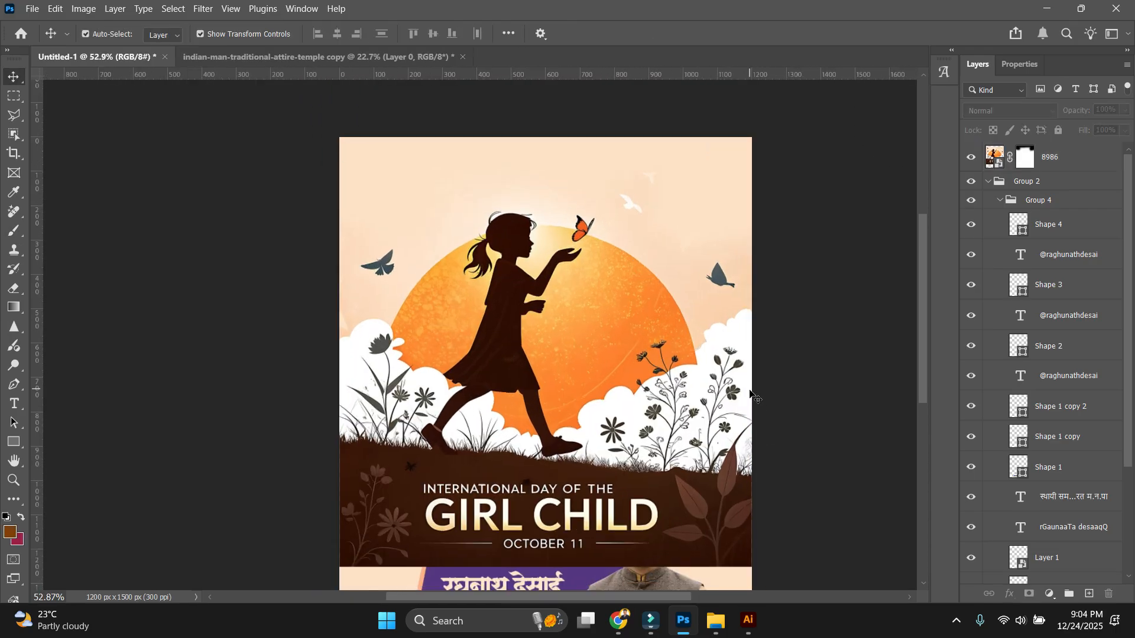
{"action": "left_click_drag", "start_coordinate": [815, 355], "coordinate": [810, 228]}
{"action": "scroll", "coordinate": [792, 228], "scroll_direction": "down", "scroll_amount": 5}
Draw a dark Shape 5 across the poster's bottom band with the Pen tool.
{"action": "key", "text": "p"}
{"action": "left_click", "coordinate": [220, 369]}
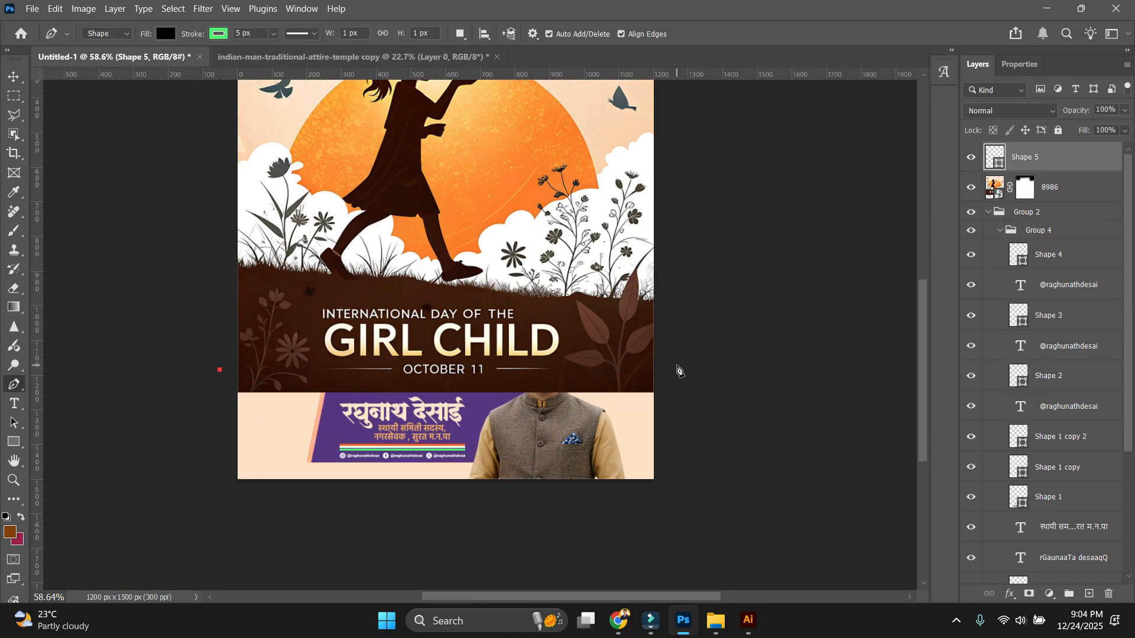
{"action": "left_click", "coordinate": [678, 366]}
{"action": "left_click", "coordinate": [668, 514]}
{"action": "left_click", "coordinate": [279, 521]}
{"action": "left_click", "coordinate": [167, 33]}
{"action": "left_click", "coordinate": [985, 142]}
{"action": "key", "text": "v"}
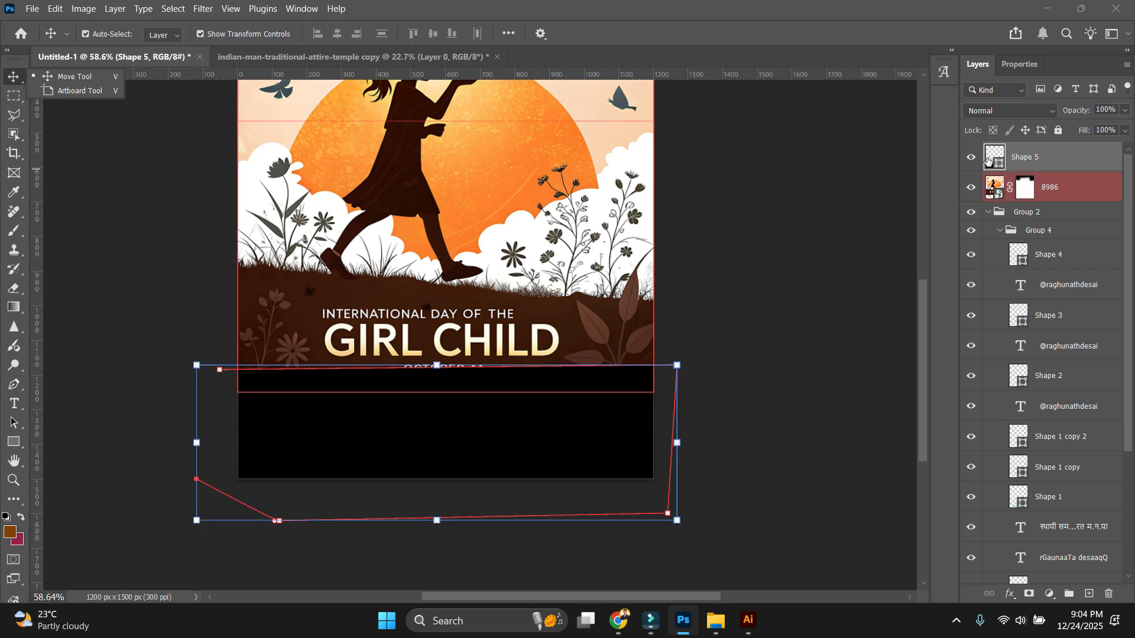
In the 8986 smart object, erase the Girl Child title text with the Remove Tool.
{"action": "double_click", "coordinate": [476, 159]}
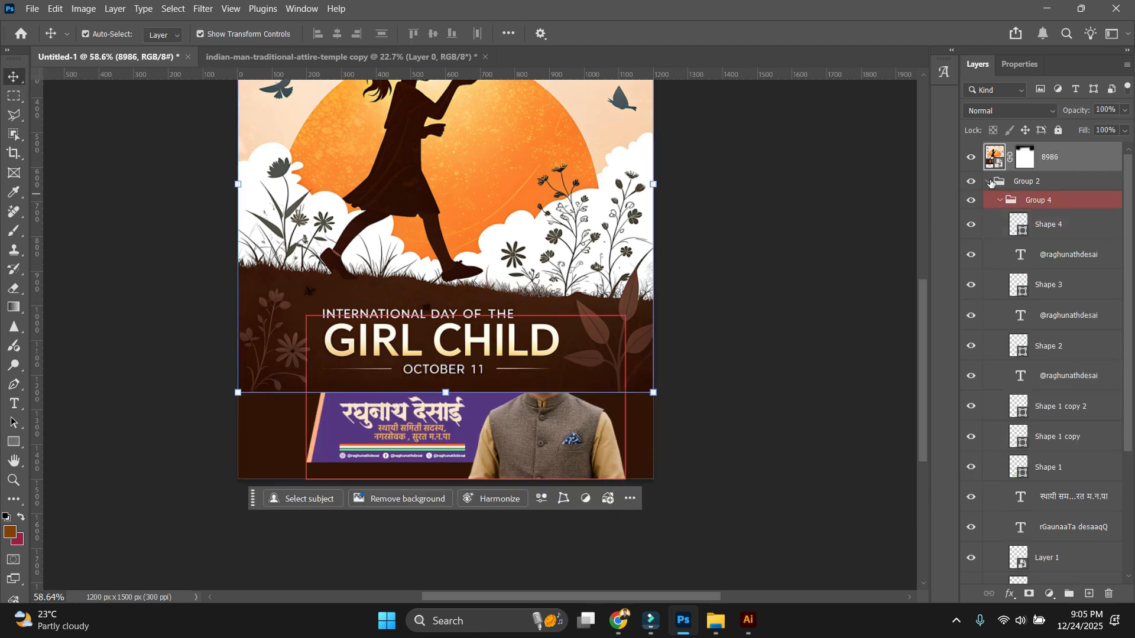
{"action": "scroll", "coordinate": [454, 472], "scroll_direction": "up", "scroll_amount": 3}
{"action": "left_click", "coordinate": [14, 212]}
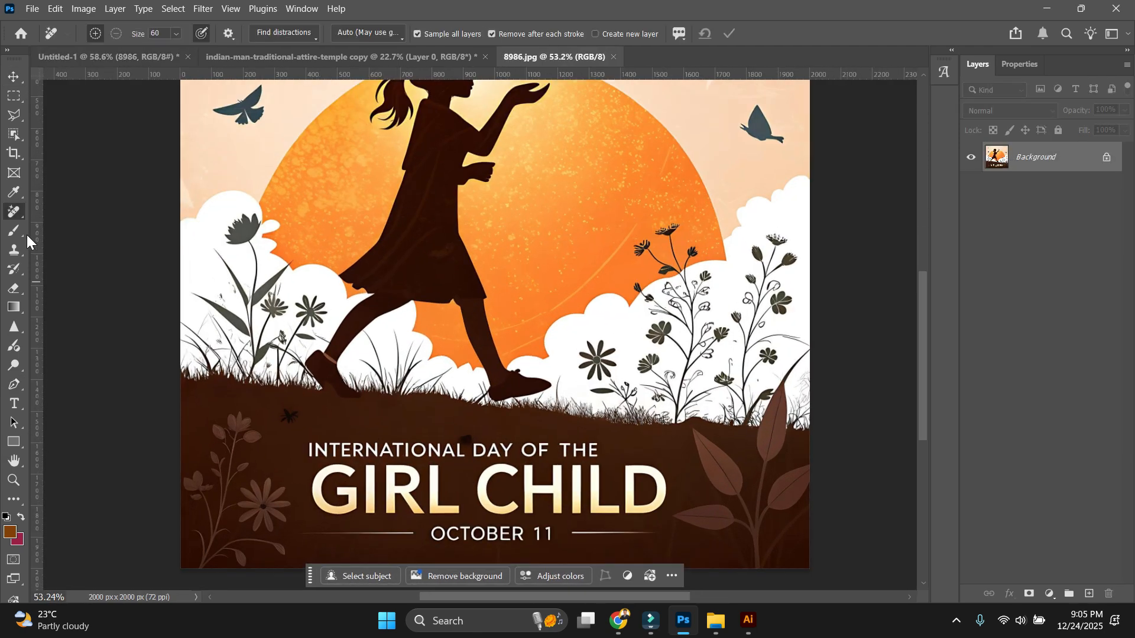
{"action": "left_click", "coordinate": [84, 226]}
{"action": "scroll", "coordinate": [453, 449], "scroll_direction": "down", "scroll_amount": 1}
{"action": "scroll", "coordinate": [453, 448], "scroll_direction": "up", "scroll_amount": 1}
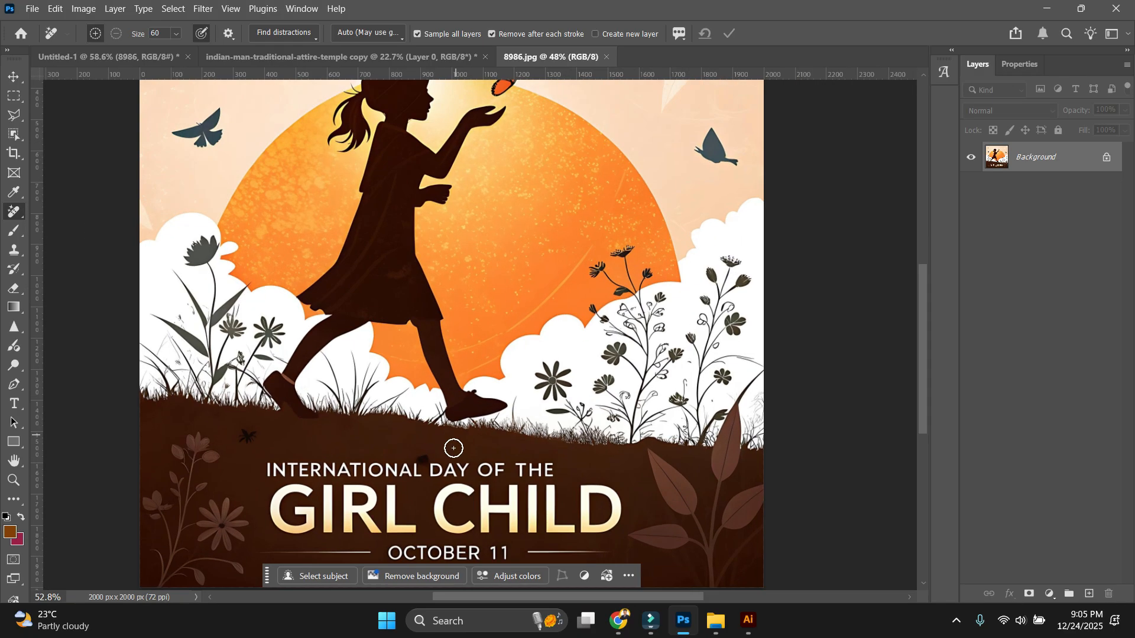
{"action": "left_click_drag", "start_coordinate": [456, 481], "coordinate": [478, 349]}
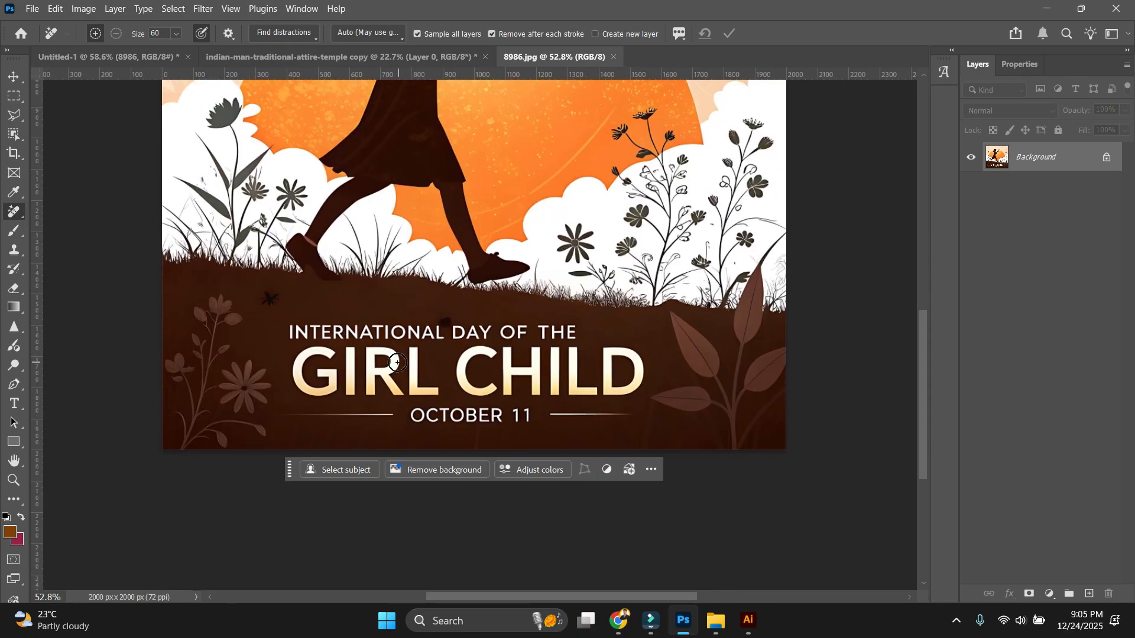
{"action": "scroll", "coordinate": [286, 326], "scroll_direction": "up", "scroll_amount": 1}
{"action": "mouse_move", "coordinate": [298, 327]}
{"action": "left_mouse_down"}
{"action": "mouse_move", "coordinate": [575, 348]}
{"action": "mouse_move", "coordinate": [597, 365]}
{"action": "left_mouse_up"}
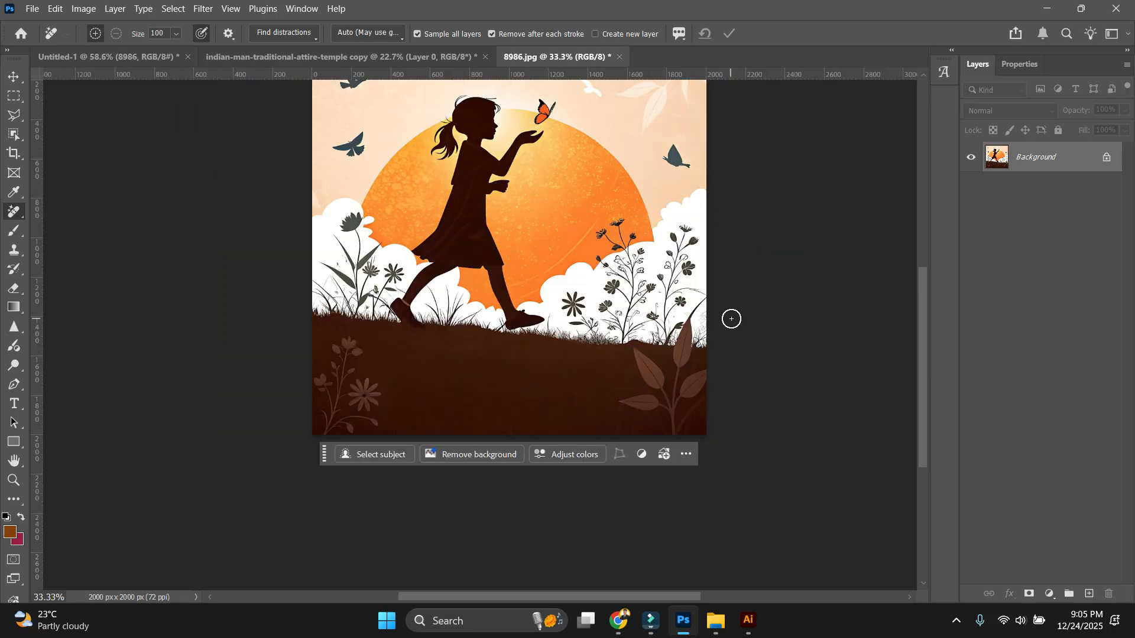
Save the cleaned artwork as JPEG and close it to return to the poster.
{"action": "scroll", "coordinate": [733, 319], "scroll_direction": "up", "scroll_amount": 2}
{"action": "key", "text": "ctrl+s"}
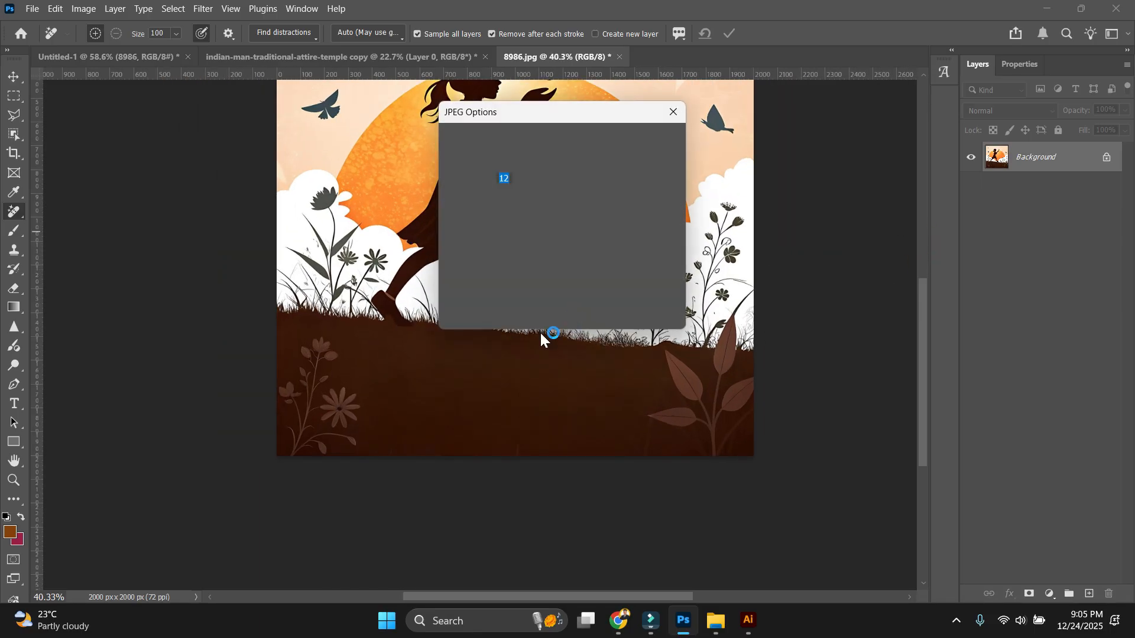
{"action": "left_click", "coordinate": [651, 145]}
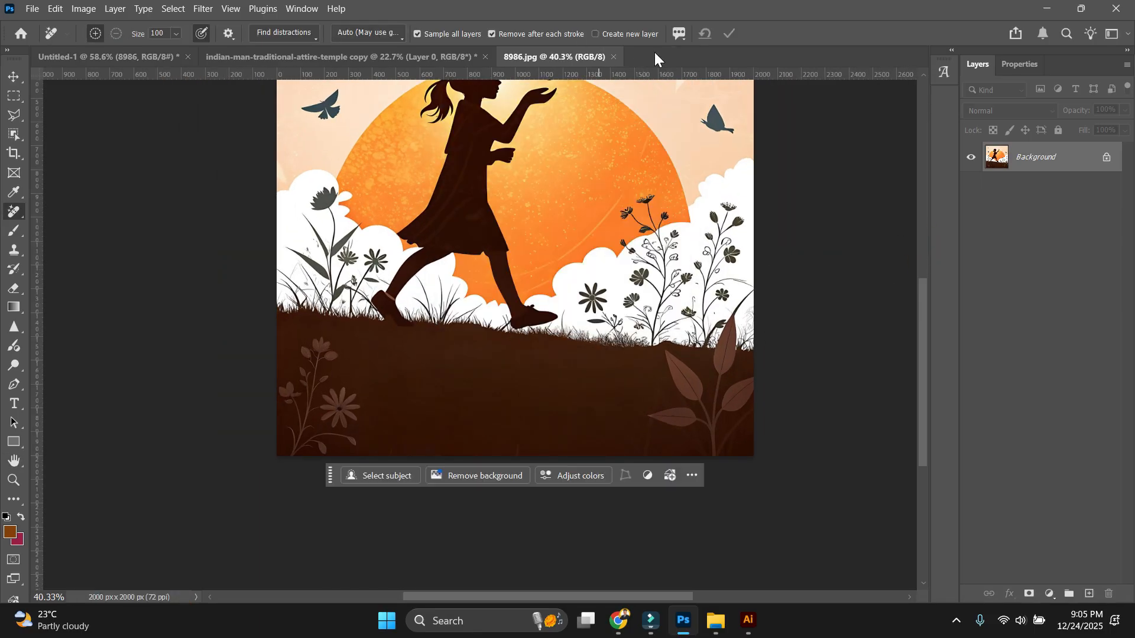
{"action": "left_click", "coordinate": [613, 57]}
{"action": "scroll", "coordinate": [382, 387], "scroll_direction": "down", "scroll_amount": 6}
{"action": "scroll", "coordinate": [639, 332], "scroll_direction": "up", "scroll_amount": 5}
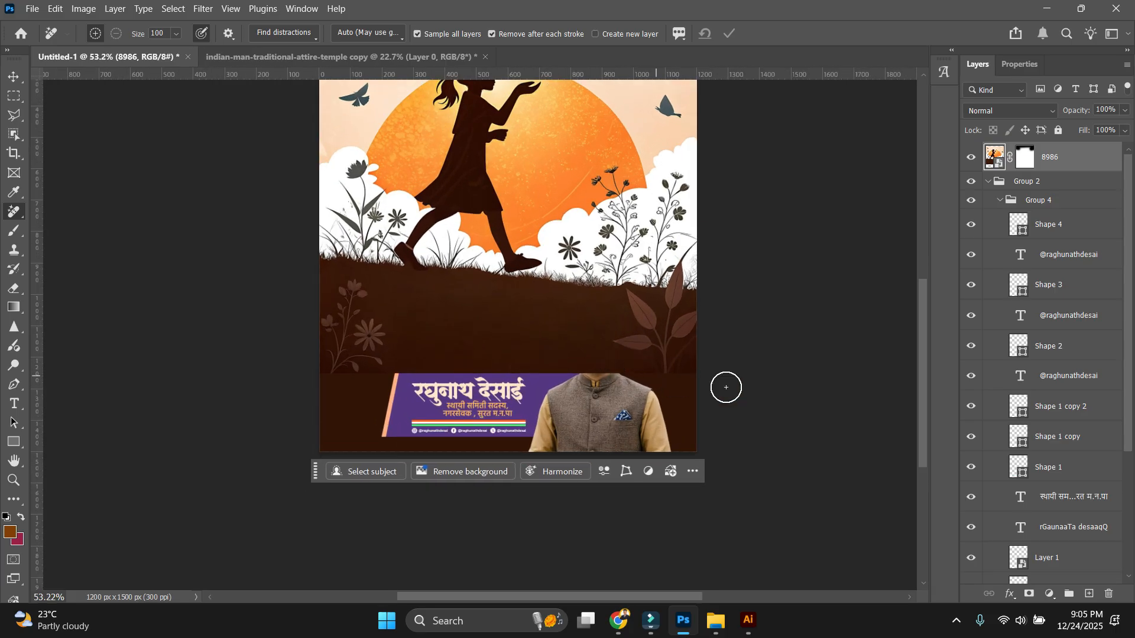
Move the man's portrait layer to the top of the stack, above the artwork.
{"action": "key", "text": "v"}
{"action": "left_click", "coordinate": [582, 431]}
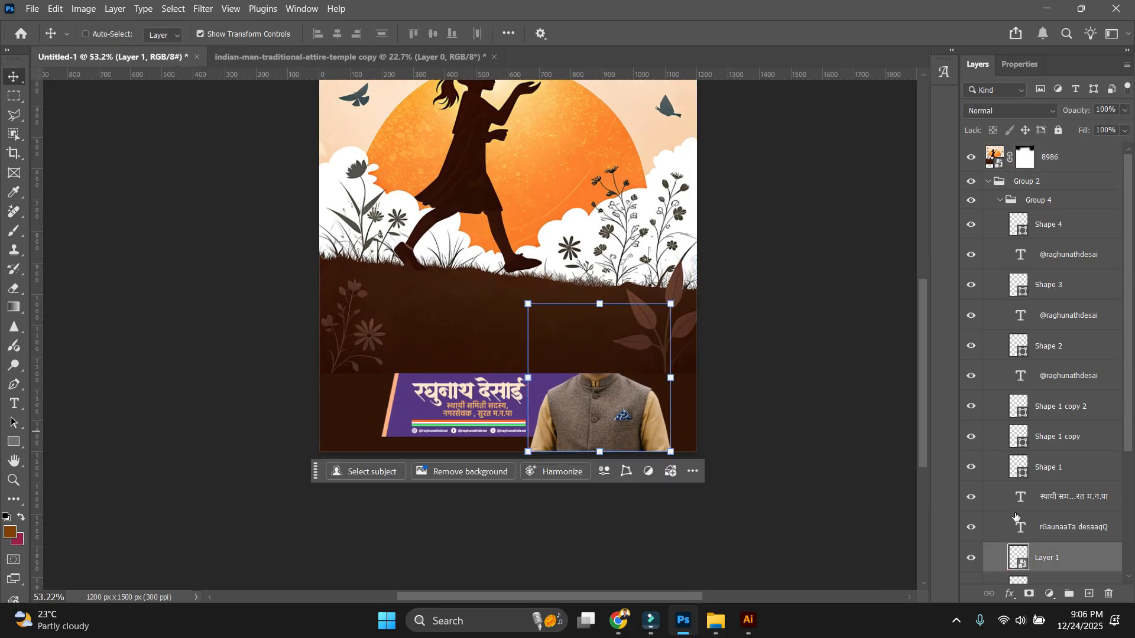
{"action": "left_click_drag", "start_coordinate": [1071, 562], "coordinate": [1073, 208]}
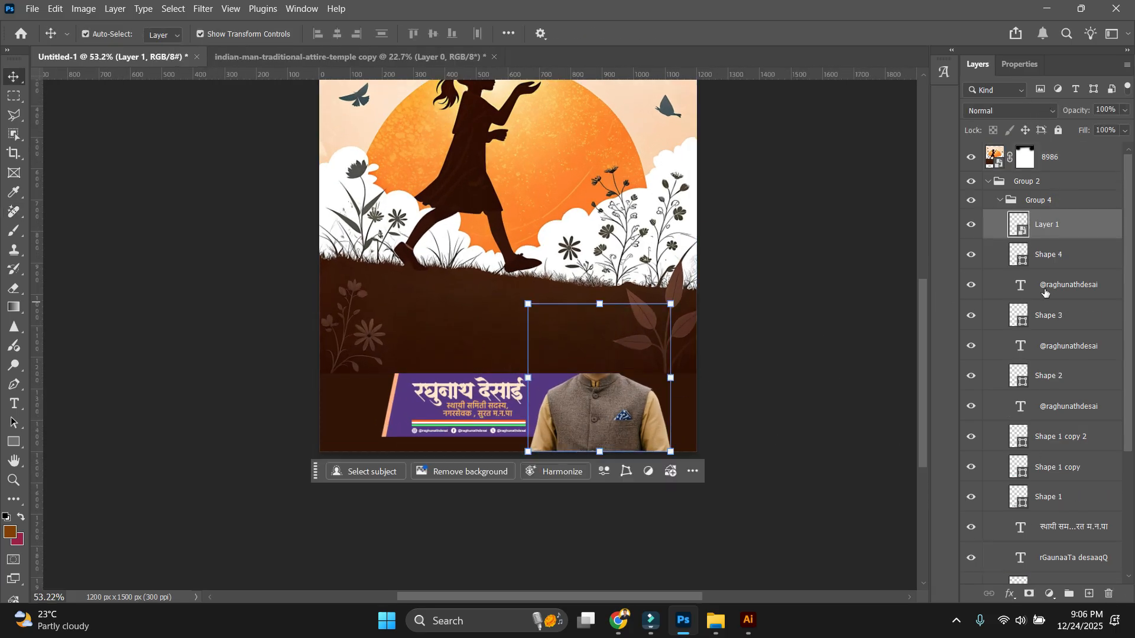
{"action": "key", "text": "ctrl+bracketright"}
{"action": "key", "text": "ctrl+bracketright"}
{"action": "key", "text": "ctrl+bracketright"}
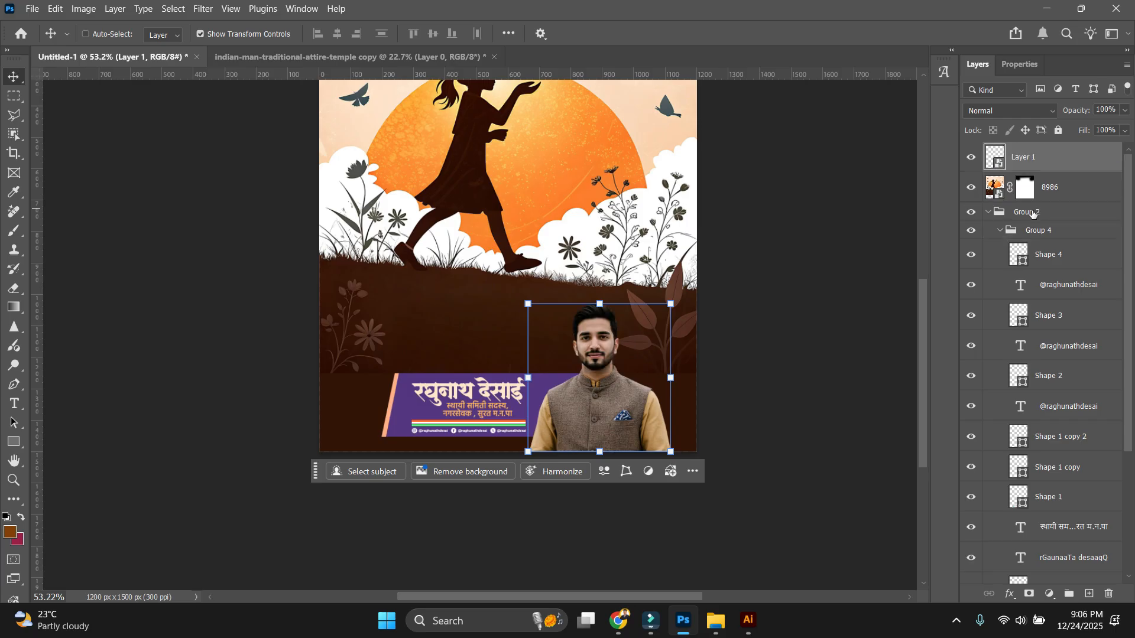
{"action": "left_click", "coordinate": [852, 341], "text": "ctrl"}
{"action": "scroll", "coordinate": [526, 369], "scroll_direction": "up", "scroll_amount": 8}
{"action": "scroll", "coordinate": [603, 445], "scroll_direction": "down", "scroll_amount": 5}
Delete Shape 5 and fill Rectangle 2 with dark brown sampled from the artwork.
{"action": "left_click", "coordinate": [296, 469]}
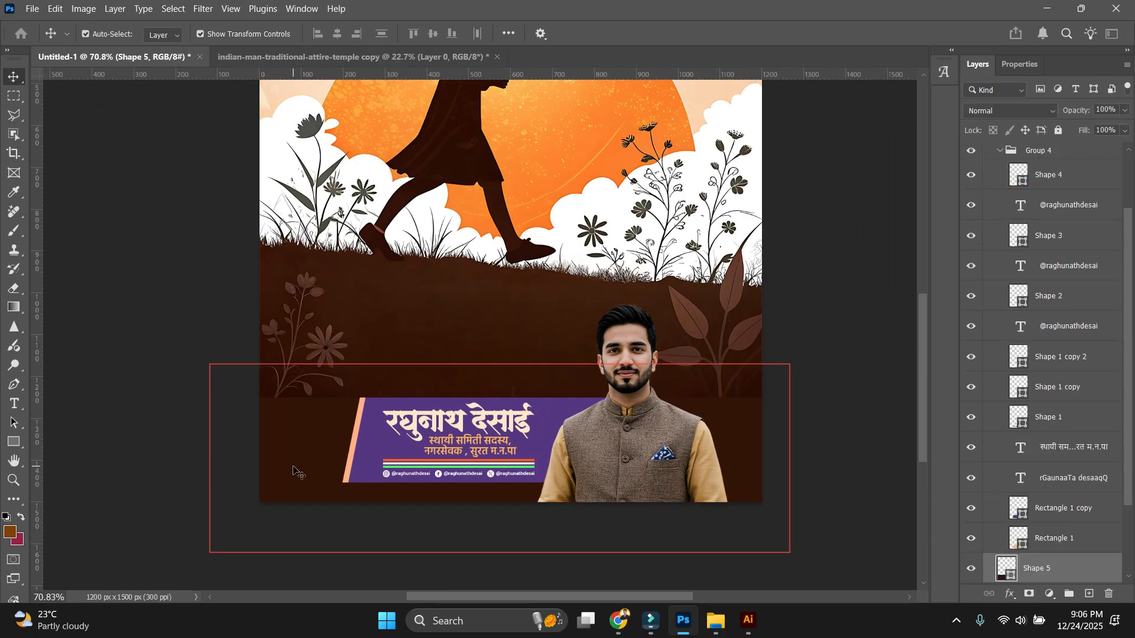
{"action": "key", "text": "Delete"}
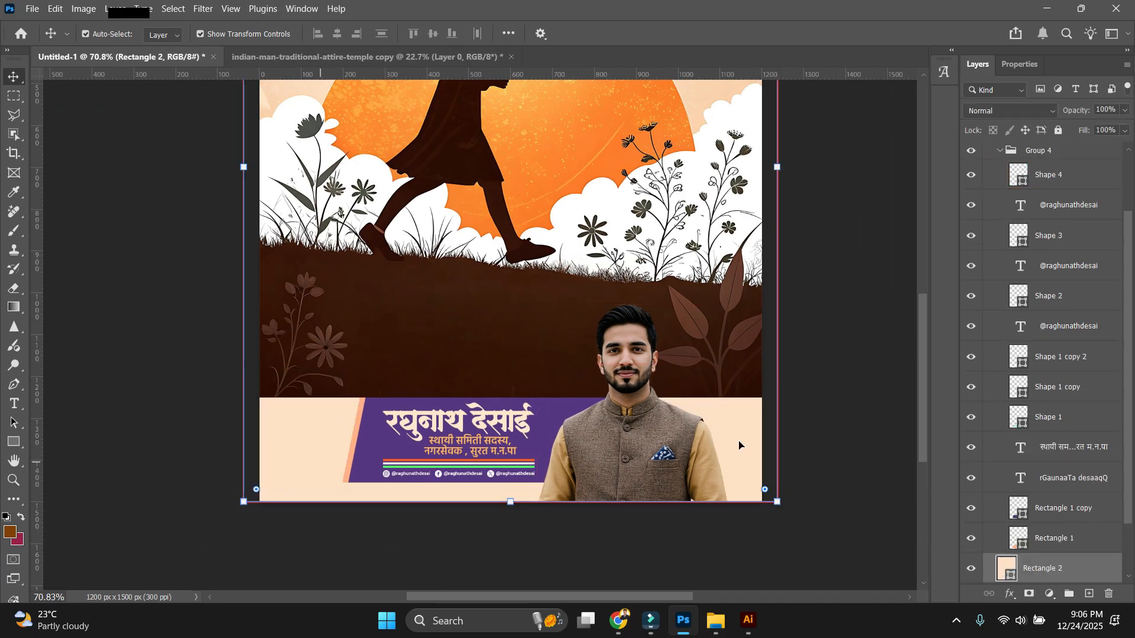
{"action": "left_click", "coordinate": [910, 367]}
{"action": "left_click", "coordinate": [1071, 576]}
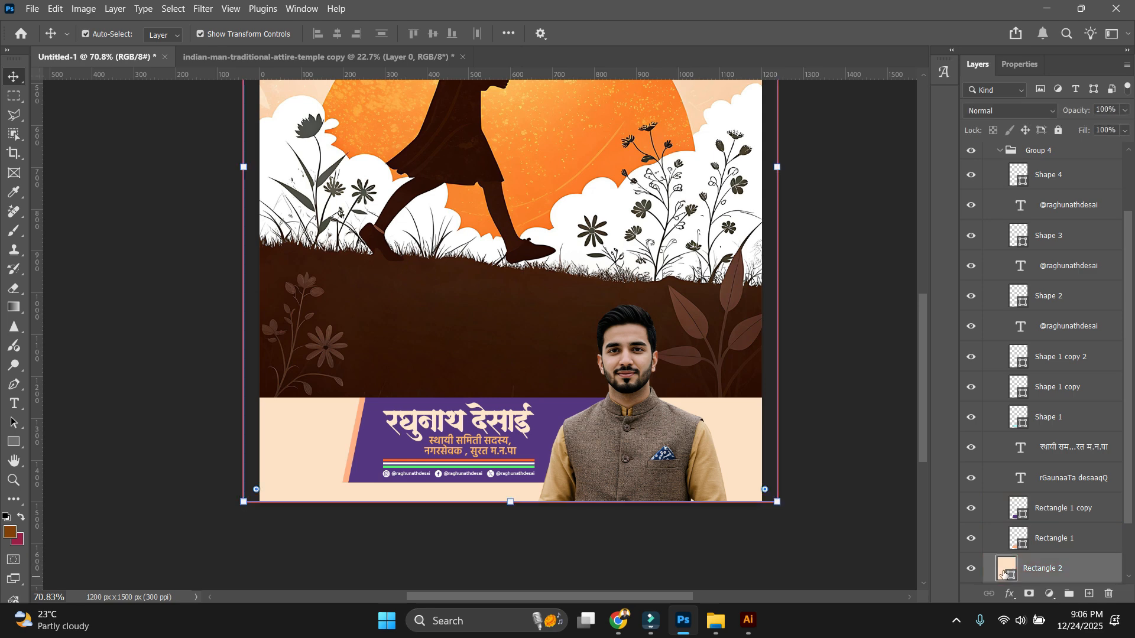
{"action": "left_click", "coordinate": [536, 360]}
{"action": "key", "text": "Return"}
{"action": "left_click", "coordinate": [561, 313]}
Paint black on the 8986 mask with an 800 px brush to fade its bottom edge.
{"action": "left_click", "coordinate": [1033, 155]}
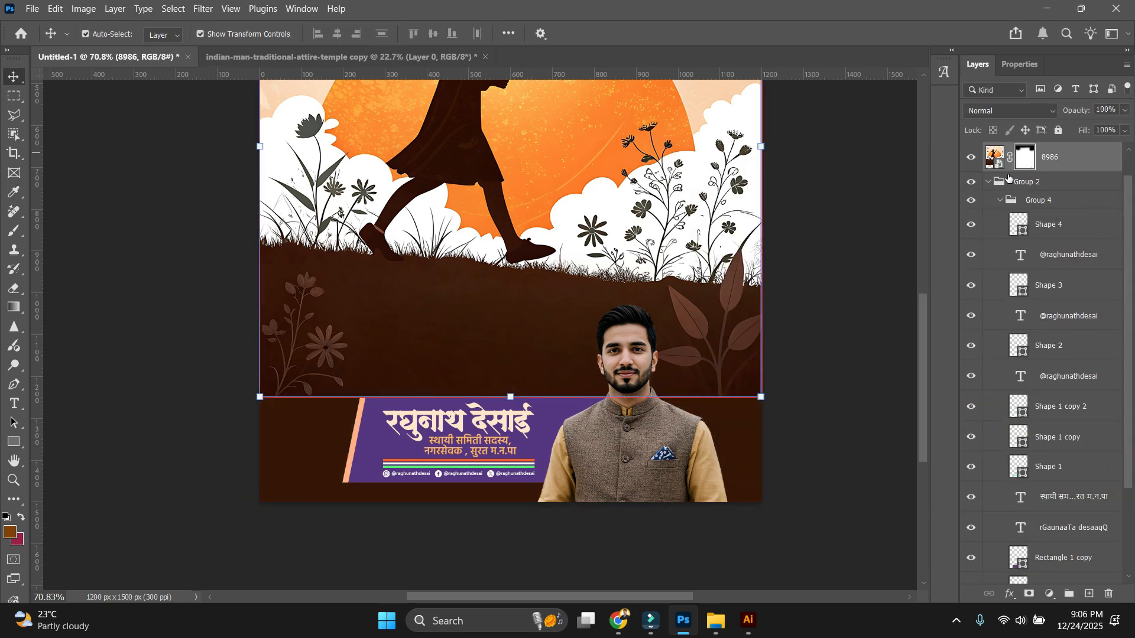
{"action": "key", "text": "b"}
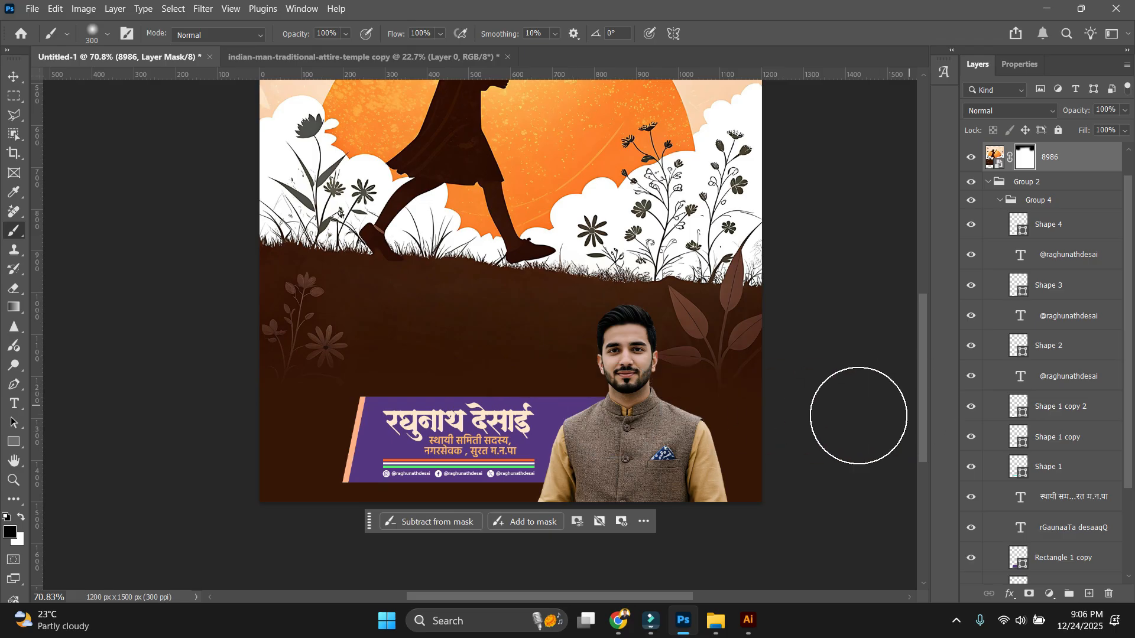
{"action": "scroll", "coordinate": [859, 415], "scroll_direction": "down", "scroll_amount": 1}
{"action": "key", "text": "bracketright"}
{"action": "key", "text": "bracketright"}
{"action": "key", "text": "bracketright"}
{"action": "key", "text": "bracketright"}
{"action": "key", "text": "bracketright"}
{"action": "mouse_move", "coordinate": [795, 431]}
{"action": "left_mouse_down"}
{"action": "mouse_move", "coordinate": [313, 421]}
{"action": "mouse_move", "coordinate": [301, 393]}
{"action": "left_mouse_up"}
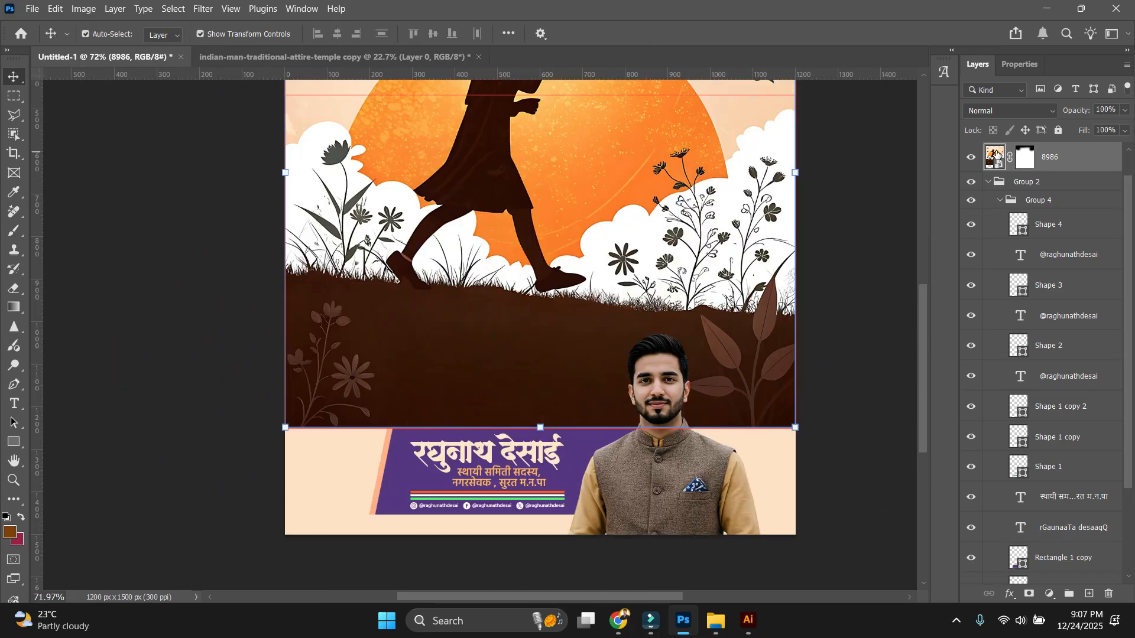
Extend the 8986 artwork's canvas downward with the Crop tool and commit it.
{"action": "double_click", "coordinate": [994, 155]}
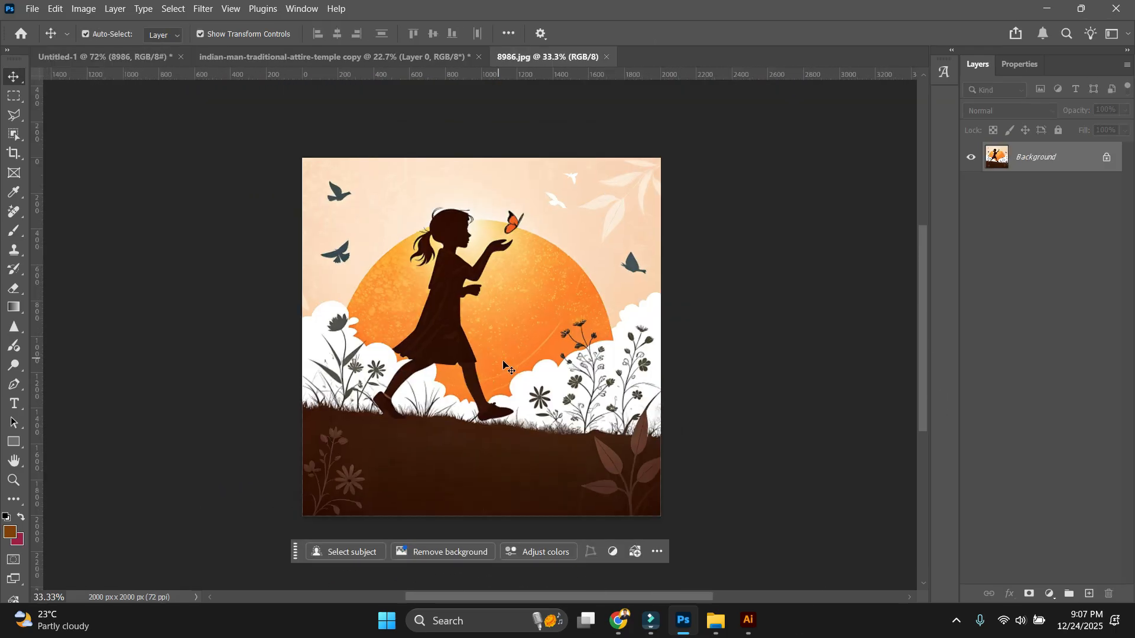
{"action": "key", "text": "c"}
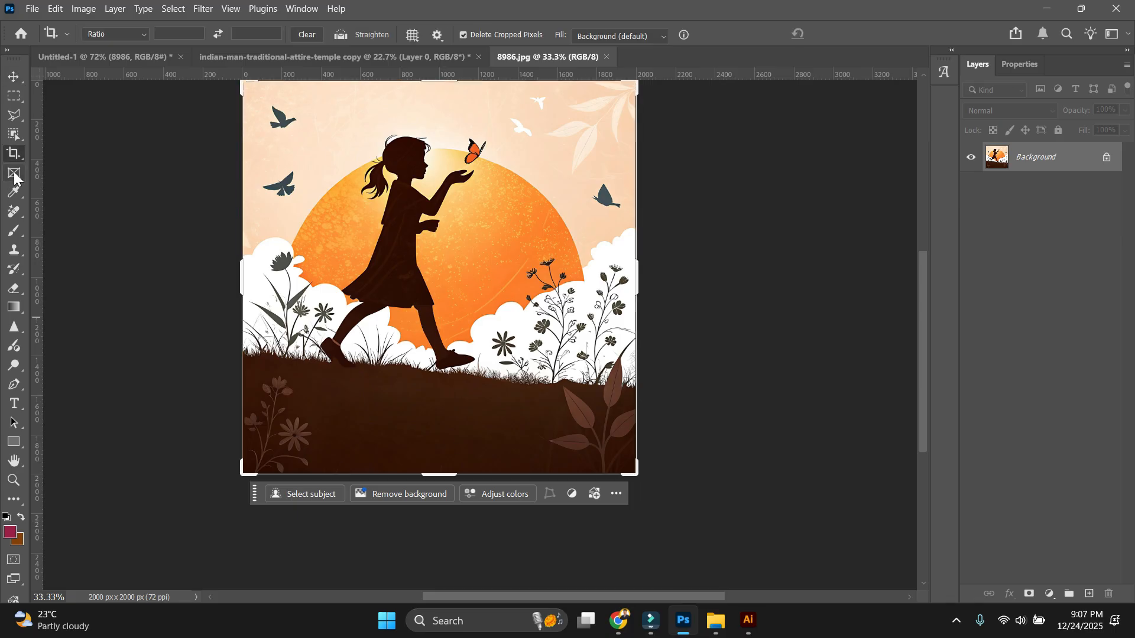
{"action": "left_click_drag", "start_coordinate": [455, 475], "coordinate": [464, 533]}
{"action": "key", "text": "Return"}
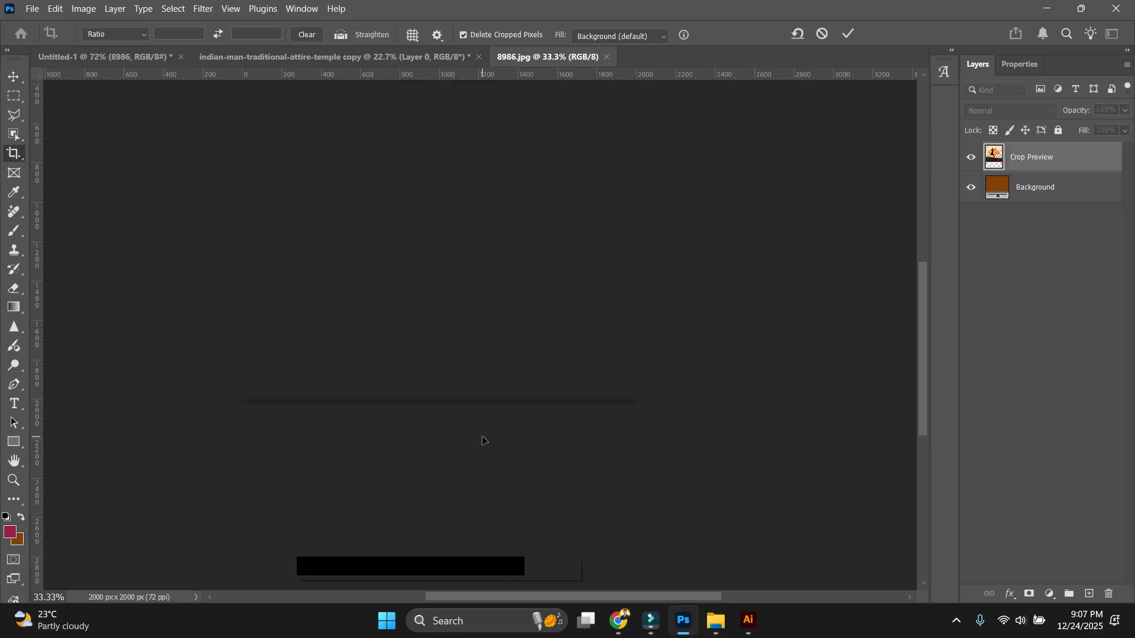
Extend the bottom further, try Generative Expand, and save the 2000 × 2682 px artwork.
{"action": "left_click_drag", "start_coordinate": [485, 450], "coordinate": [486, 478]}
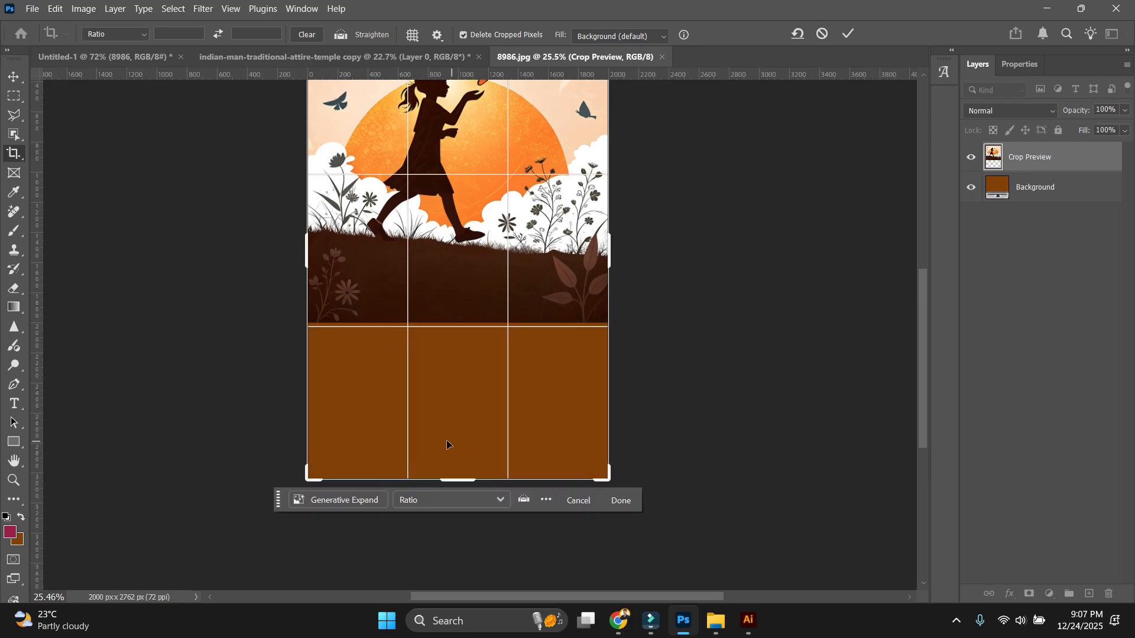
{"action": "left_click", "coordinate": [371, 500]}
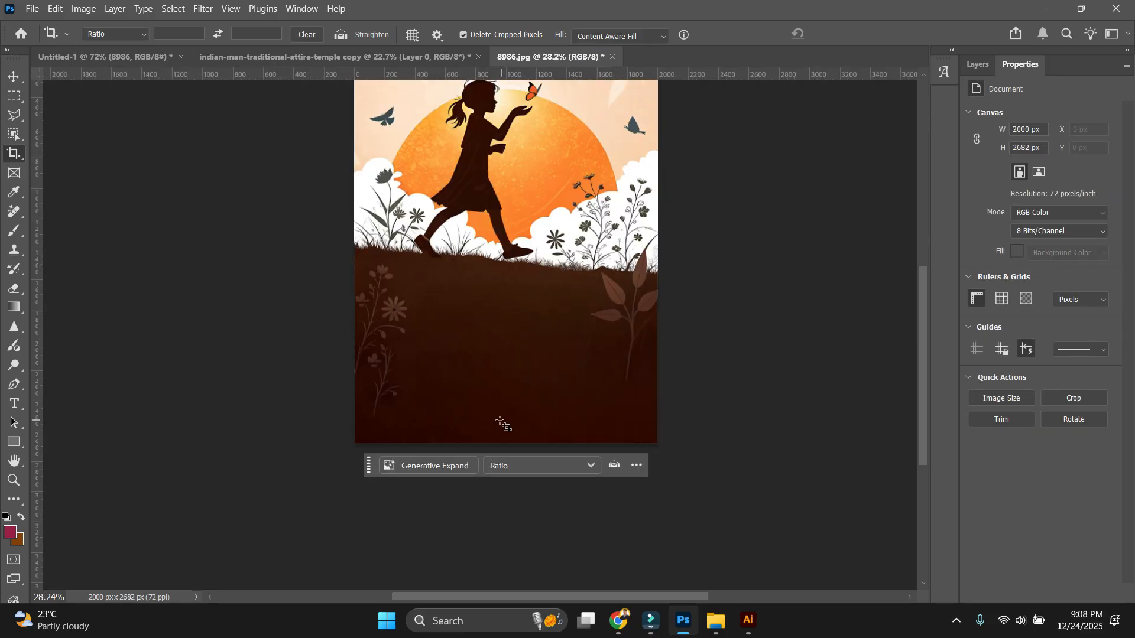
{"action": "scroll", "coordinate": [503, 423], "scroll_direction": "down", "scroll_amount": 3}
{"action": "key", "text": "v"}
{"action": "key", "text": "ctrl+s"}
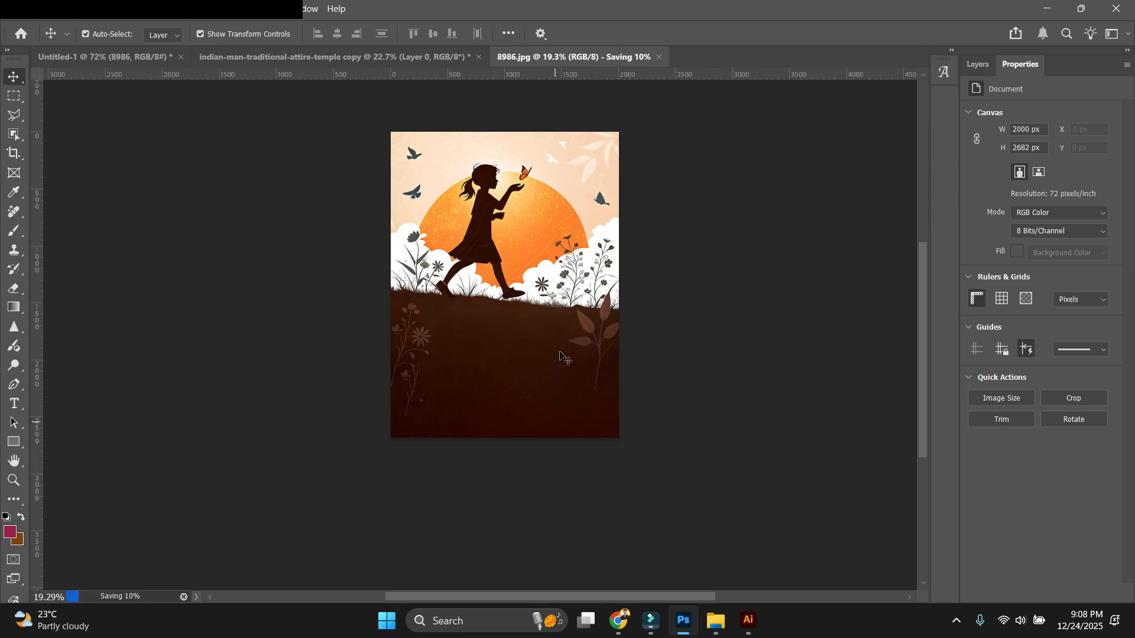
Close the artwork file, move the extended sunset artwork down the poster, and stack it just above the cream background.
{"action": "left_click", "coordinate": [606, 57]}
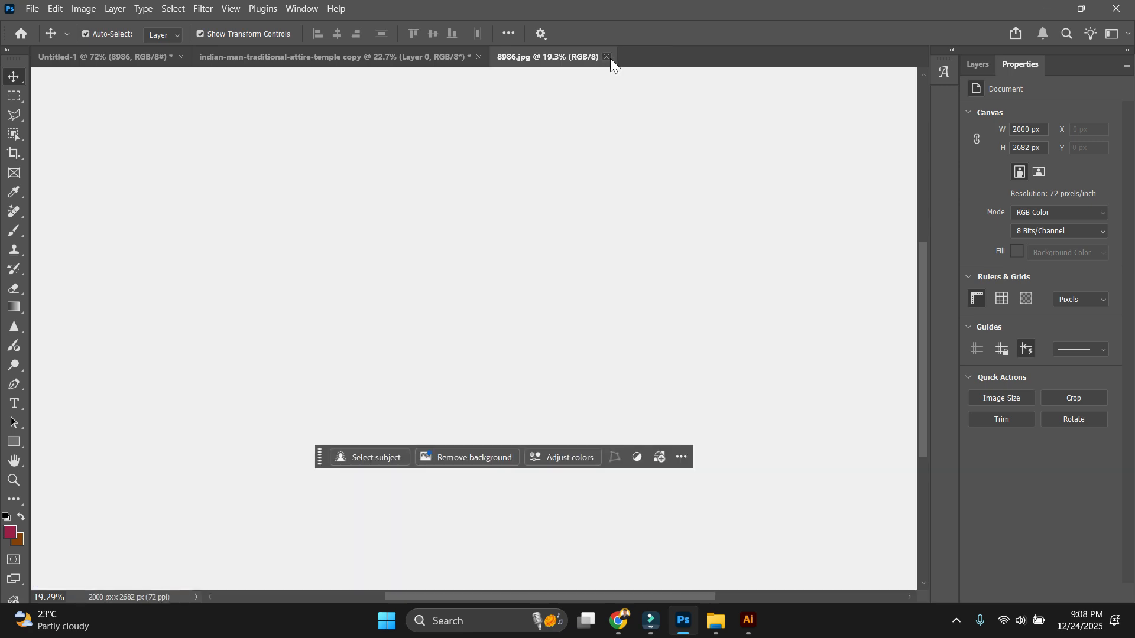
{"action": "scroll", "coordinate": [547, 334], "scroll_direction": "up", "scroll_amount": 5}
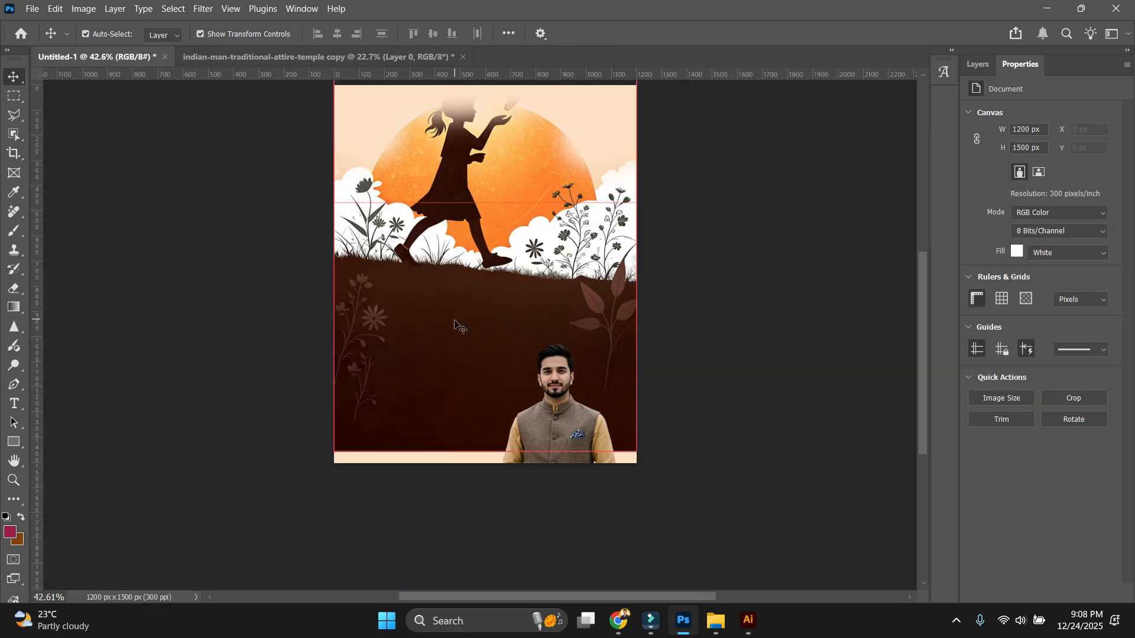
{"action": "left_click_drag", "start_coordinate": [455, 321], "coordinate": [455, 361]}
{"action": "key", "text": "ctrl+shift+bracketleft"}
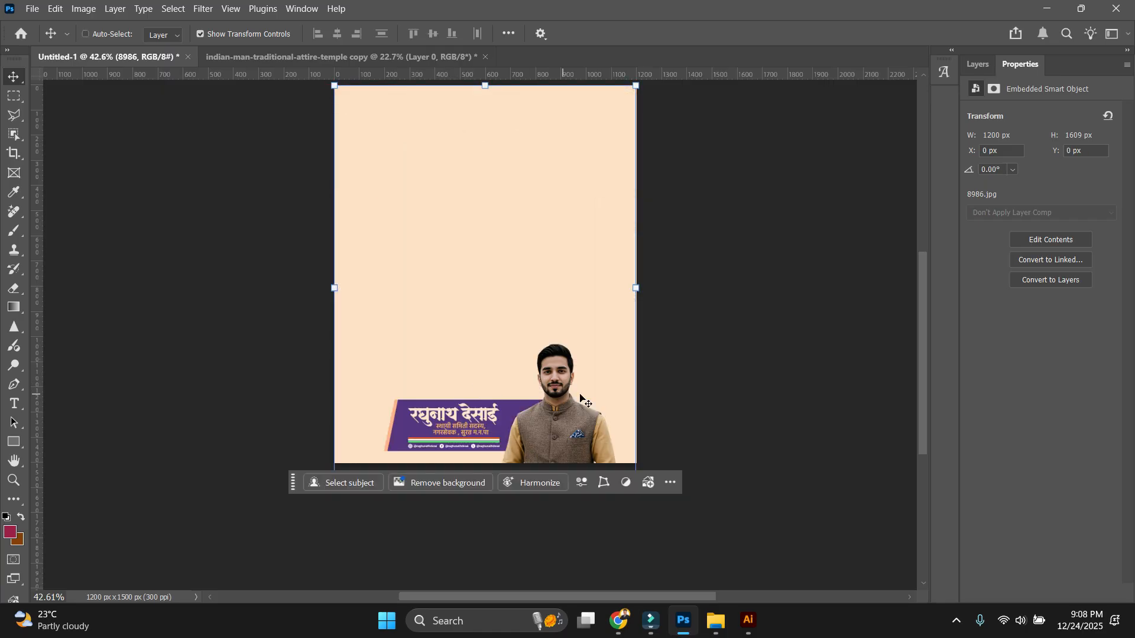
{"action": "key", "text": "ctrl+bracketright"}
{"action": "left_click", "coordinate": [754, 385]}
{"action": "scroll", "coordinate": [710, 362], "scroll_direction": "down", "scroll_amount": 1}
{"action": "left_click_drag", "start_coordinate": [538, 201], "coordinate": [545, 241]}
{"action": "left_click", "coordinate": [544, 241]}
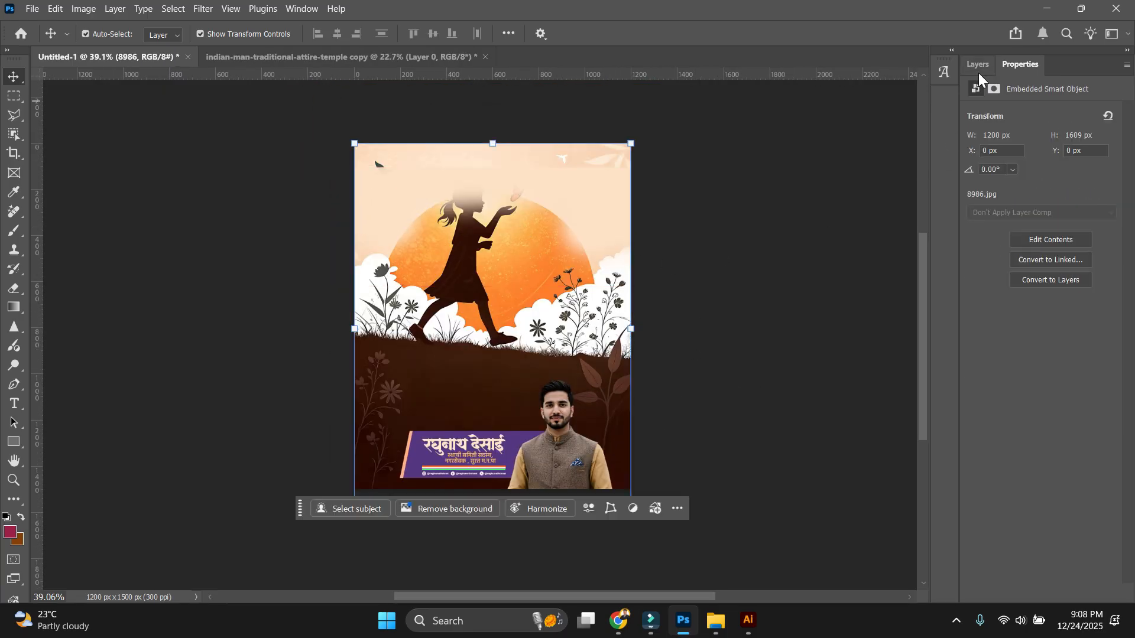
Shift the artwork about 94 px further down, then nudge it slightly back up.
{"action": "left_click", "coordinate": [978, 68]}
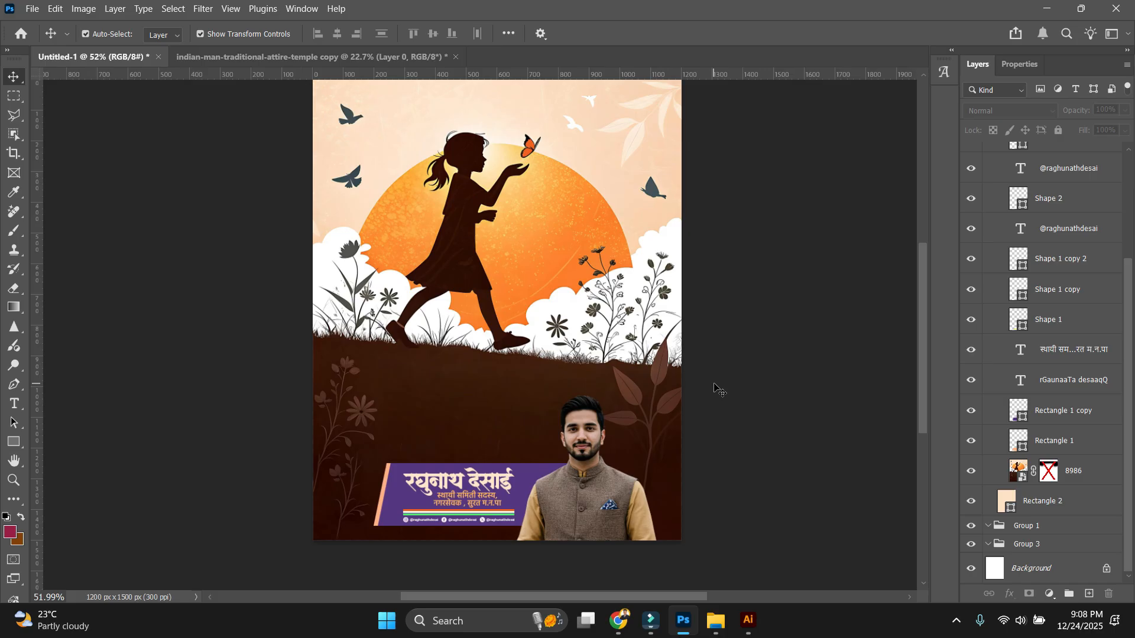
{"action": "scroll", "coordinate": [521, 260], "scroll_direction": "down", "scroll_amount": 3}
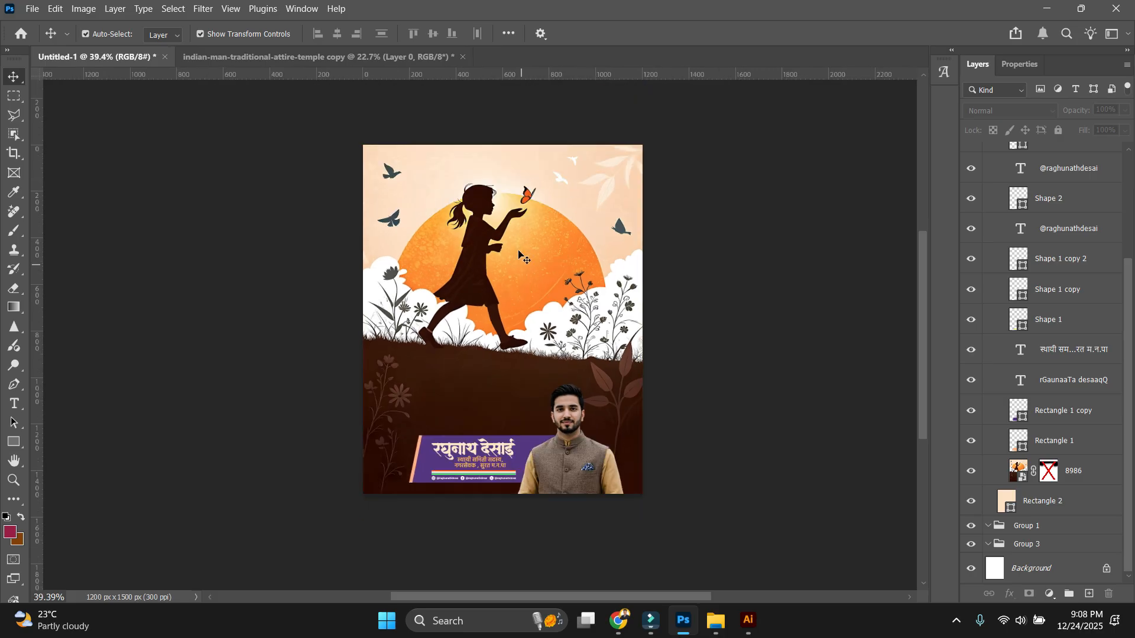
{"action": "scroll", "coordinate": [518, 251], "scroll_direction": "up", "scroll_amount": 3}
{"action": "left_click_drag", "start_coordinate": [544, 237], "coordinate": [542, 292]}
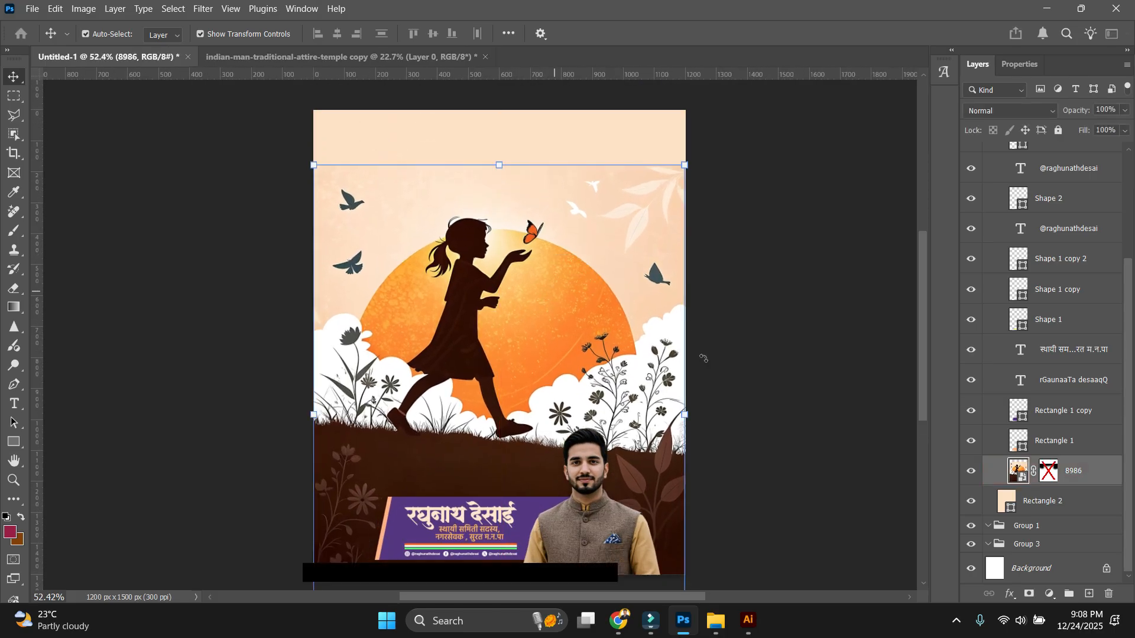
{"action": "left_click_drag", "start_coordinate": [583, 362], "coordinate": [583, 349]}
{"action": "scroll", "coordinate": [636, 347], "scroll_direction": "down", "scroll_amount": 4}
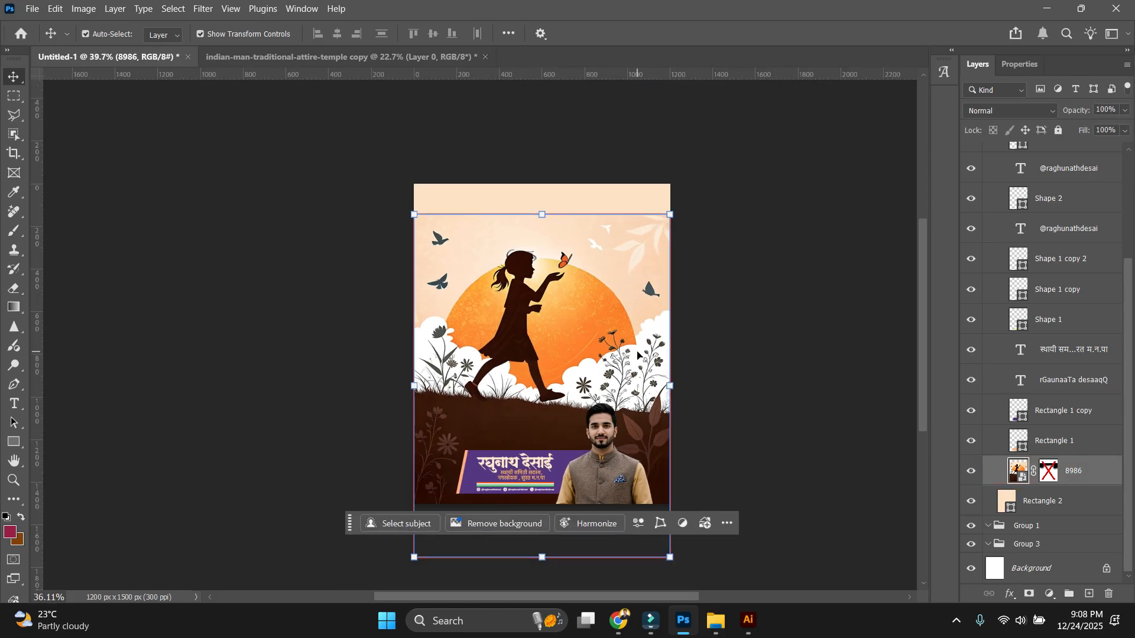
{"action": "left_click", "coordinate": [703, 331]}
{"action": "scroll", "coordinate": [501, 236], "scroll_direction": "up", "scroll_amount": 3}
Delete the artwork's old mask, add a fresh white mask, and set up a smaller brush.
{"action": "right_click", "coordinate": [1049, 471]}
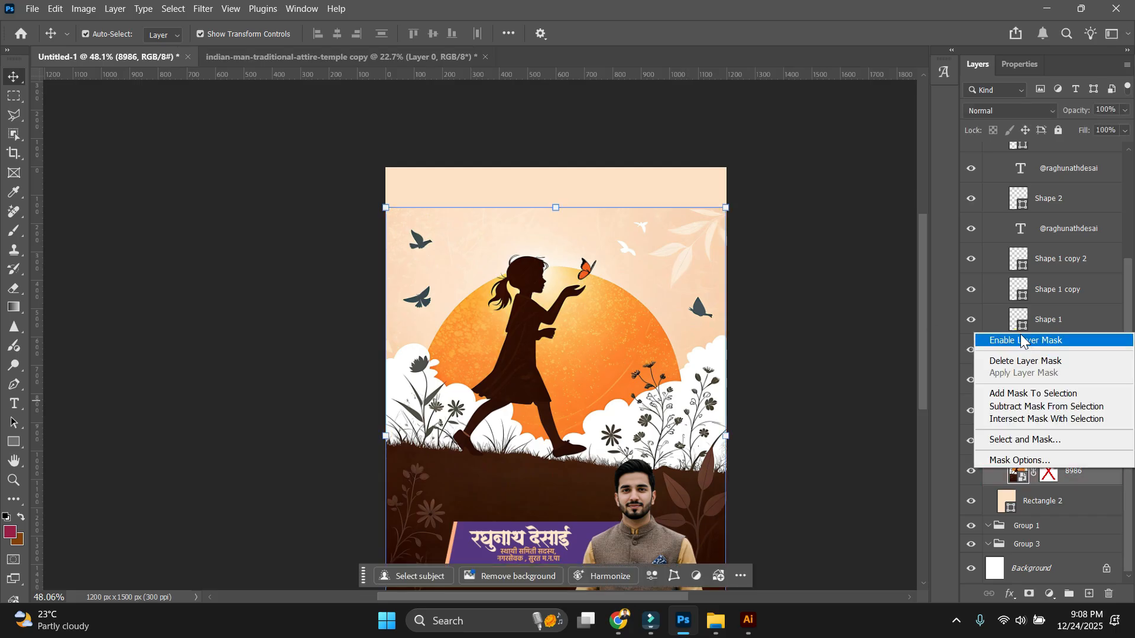
{"action": "left_click", "coordinate": [999, 358]}
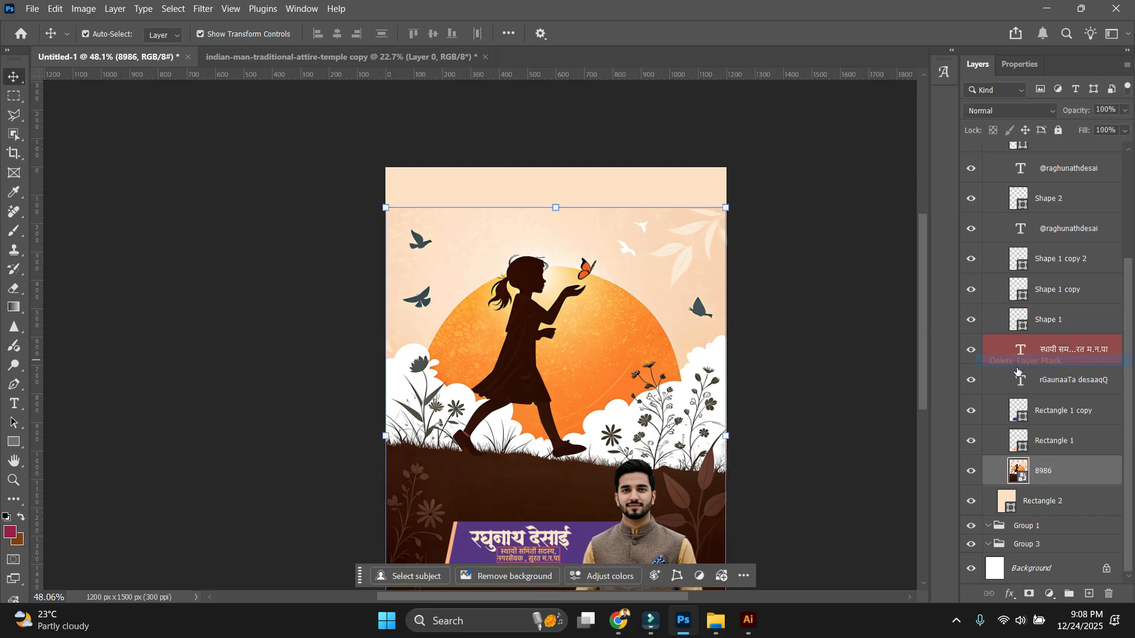
{"action": "left_click", "coordinate": [1029, 594]}
{"action": "key", "text": "b"}
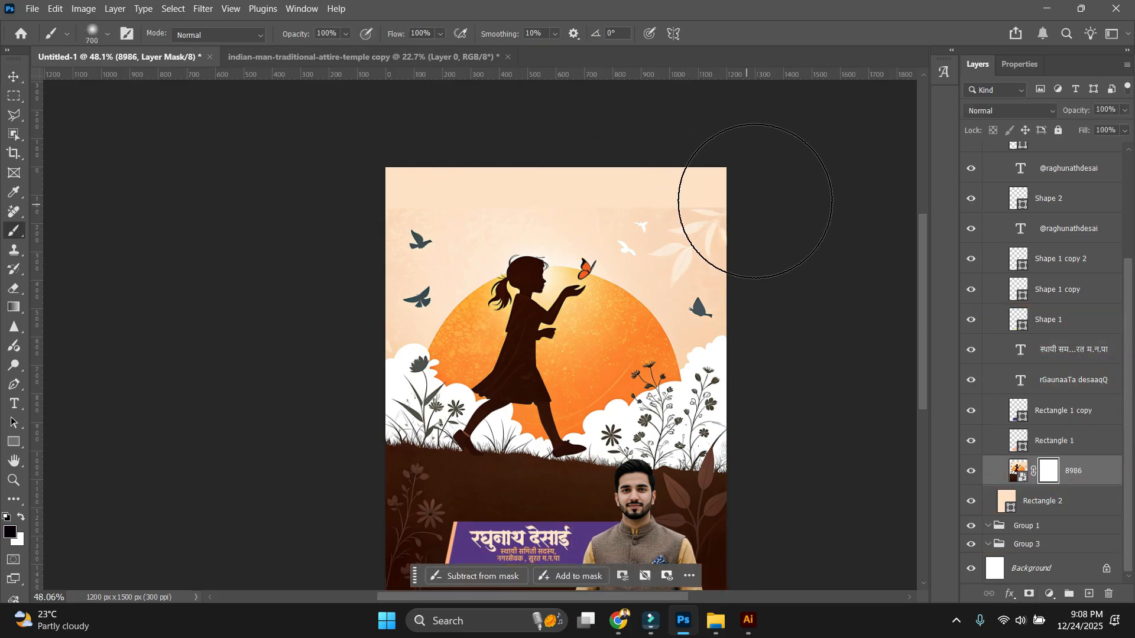
{"action": "key", "text": "bracketleft"}
{"action": "key", "text": "bracketleft"}
{"action": "key", "text": "bracketleft"}
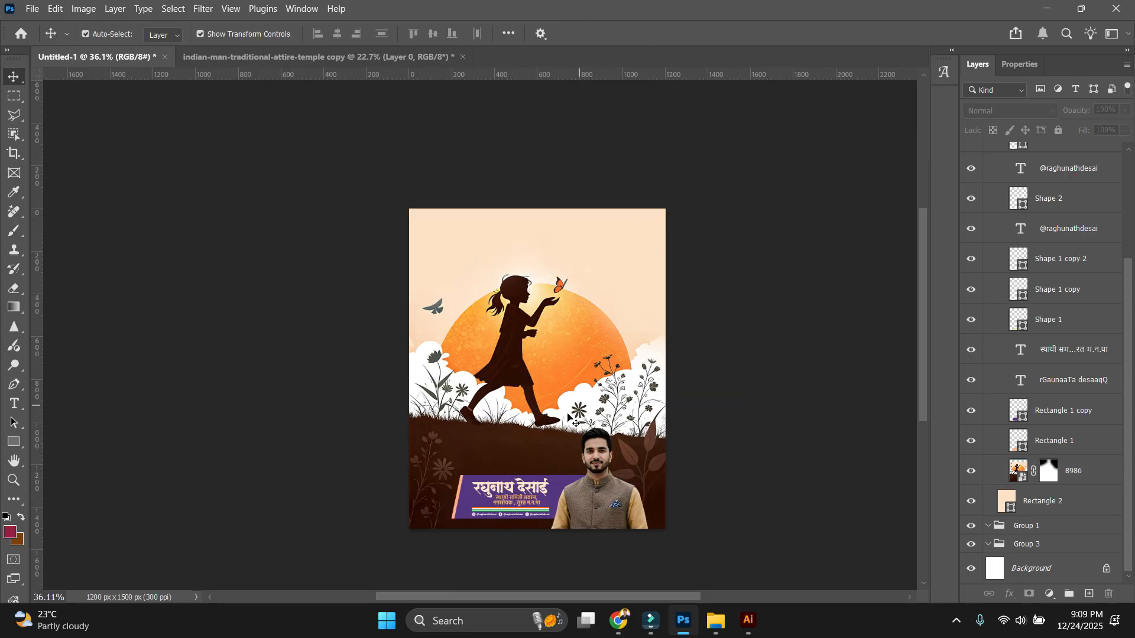
{"action": "key", "text": "ctrl+0"}
Recolour the banner's background rectangle with orange sampled from the sun.
{"action": "left_click", "coordinate": [1038, 406]}
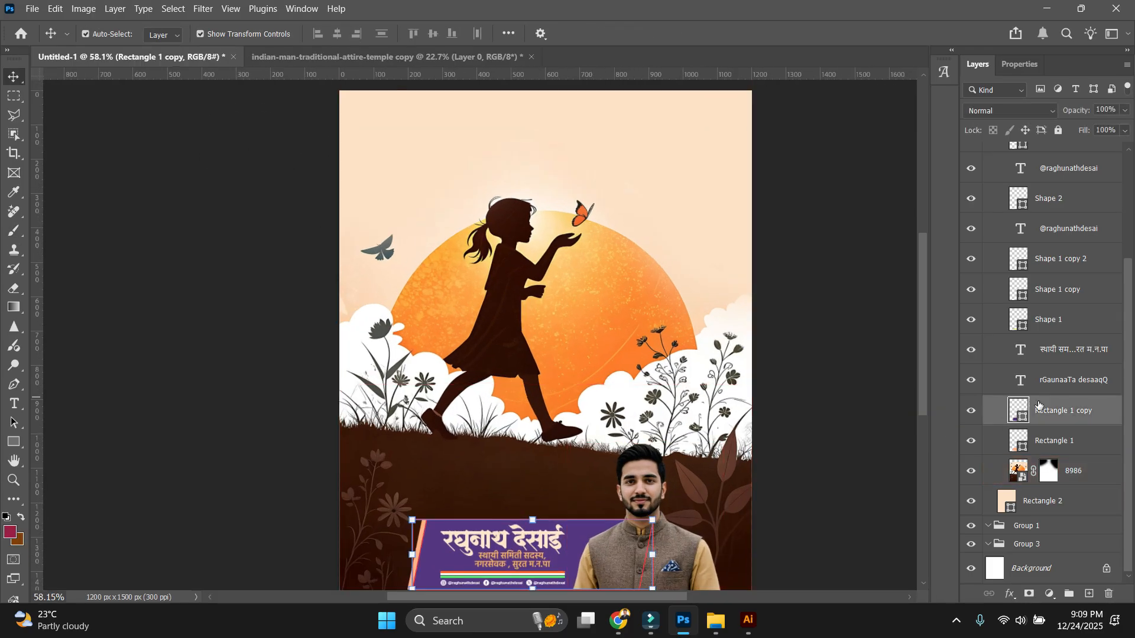
{"action": "double_click", "coordinate": [1019, 409]}
{"action": "left_click", "coordinate": [587, 276]}
{"action": "key", "text": "Return"}
{"action": "left_click", "coordinate": [266, 384]}
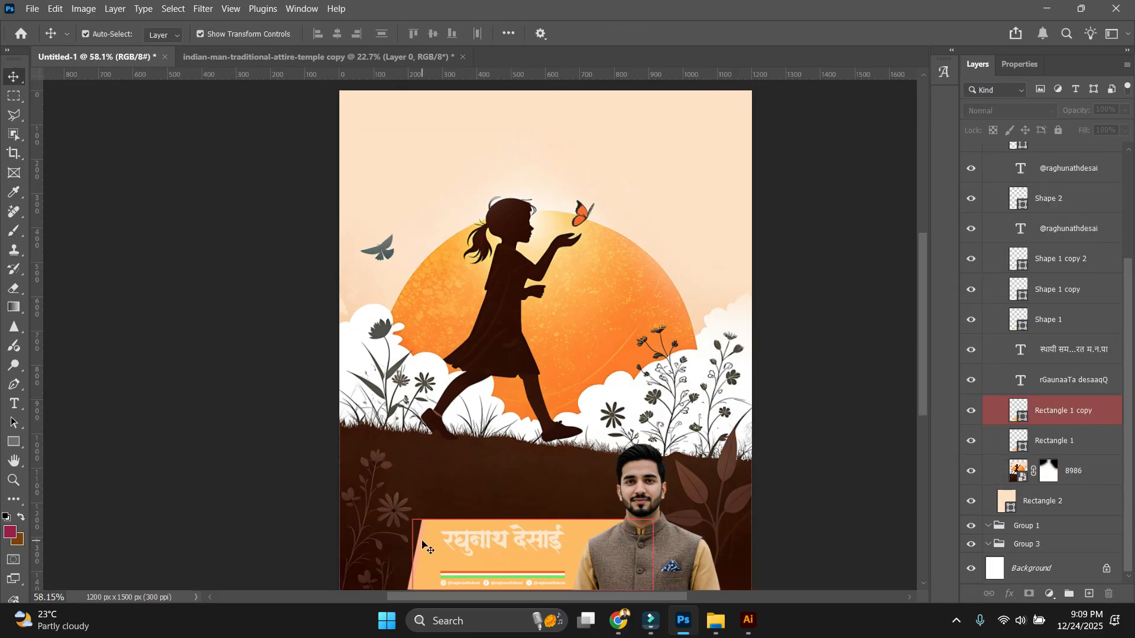
{"action": "left_click", "coordinate": [422, 544]}
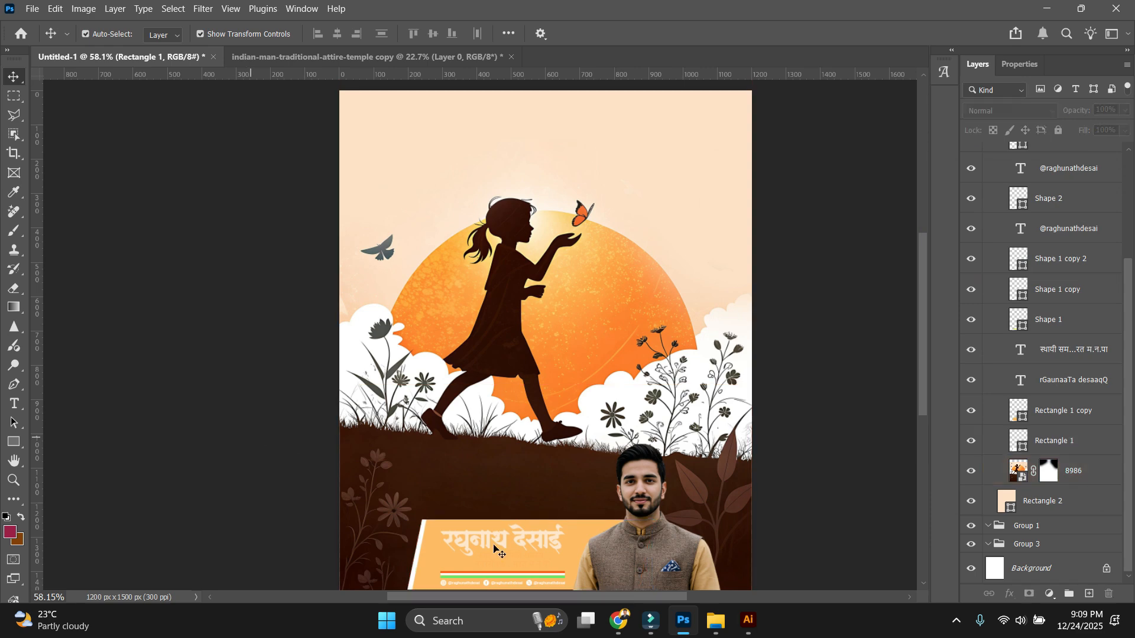
Make the name text dark brown, sampled from the ground.
{"action": "scroll", "coordinate": [494, 545], "scroll_direction": "up", "scroll_amount": 5}
{"action": "double_click", "coordinate": [513, 454]}
{"action": "key", "text": "ctrl+a"}
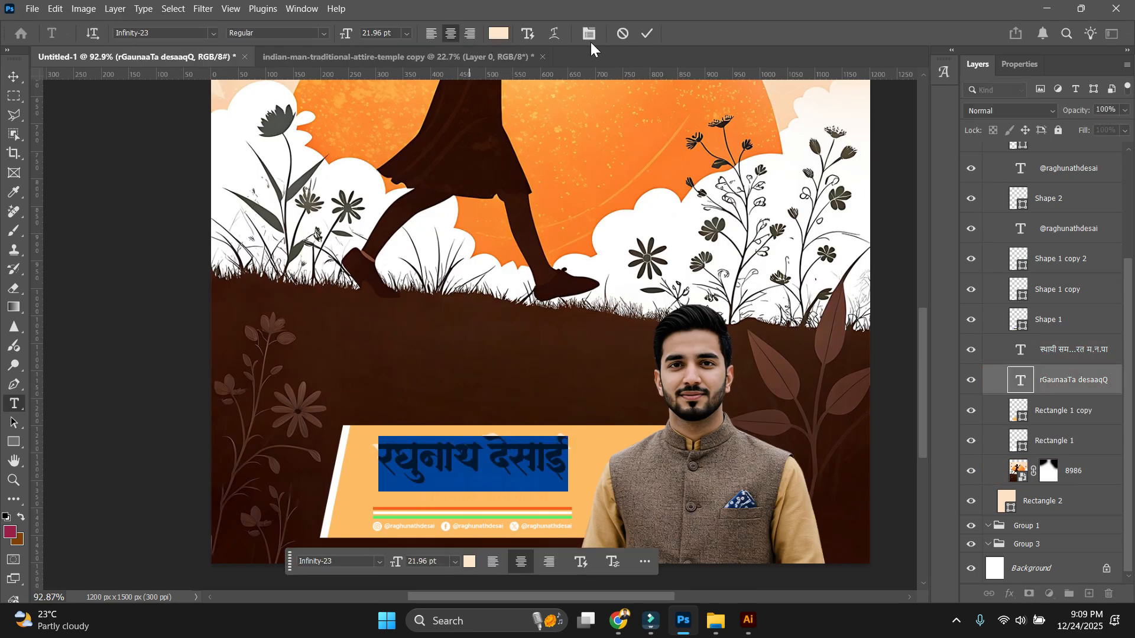
{"action": "left_click", "coordinate": [502, 33]}
{"action": "left_click", "coordinate": [530, 358]}
{"action": "key", "text": "Return"}
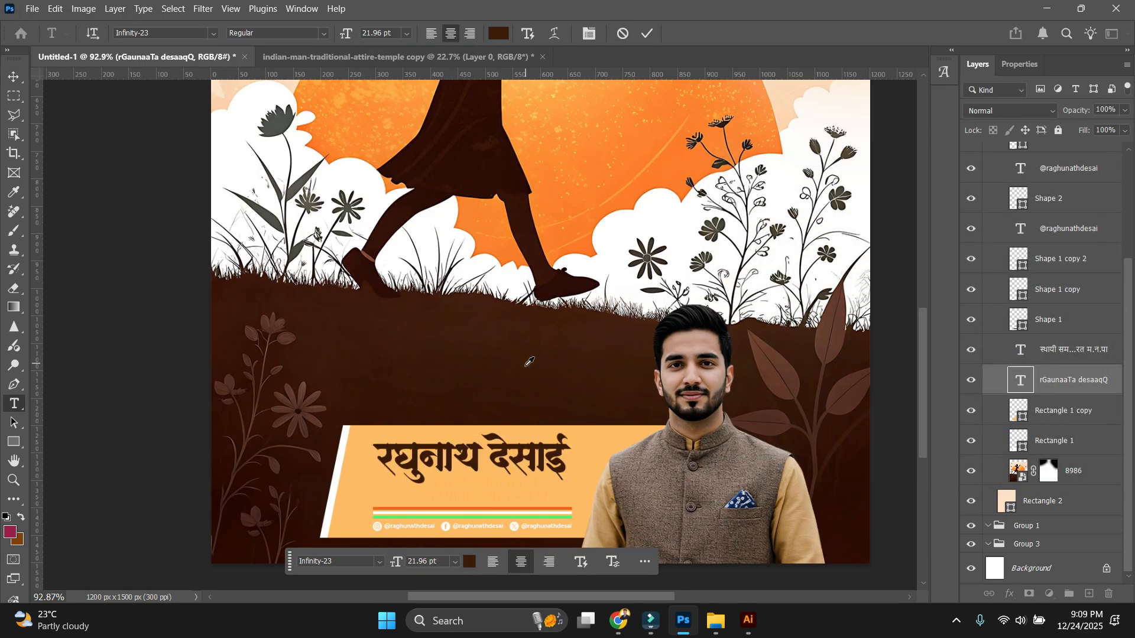
{"action": "key", "text": "ctrl+Return"}
{"action": "left_click", "coordinate": [110, 470]}
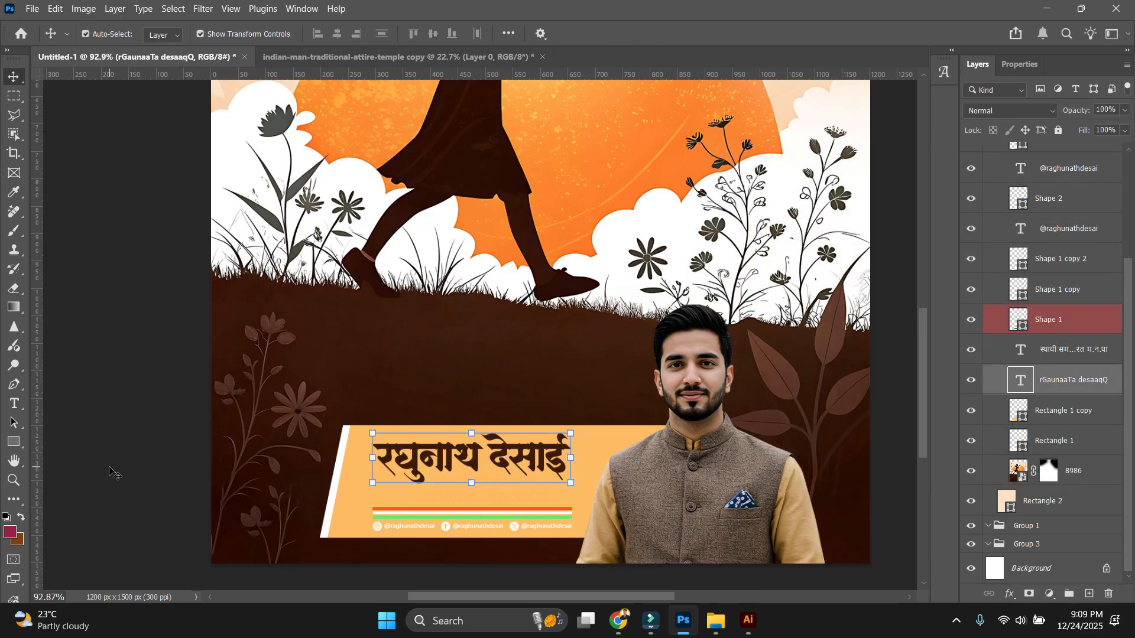
Make the designation text the same dark brown.
{"action": "double_click", "coordinate": [507, 495]}
{"action": "key", "text": "ctrl+a"}
{"action": "left_click", "coordinate": [500, 33]}
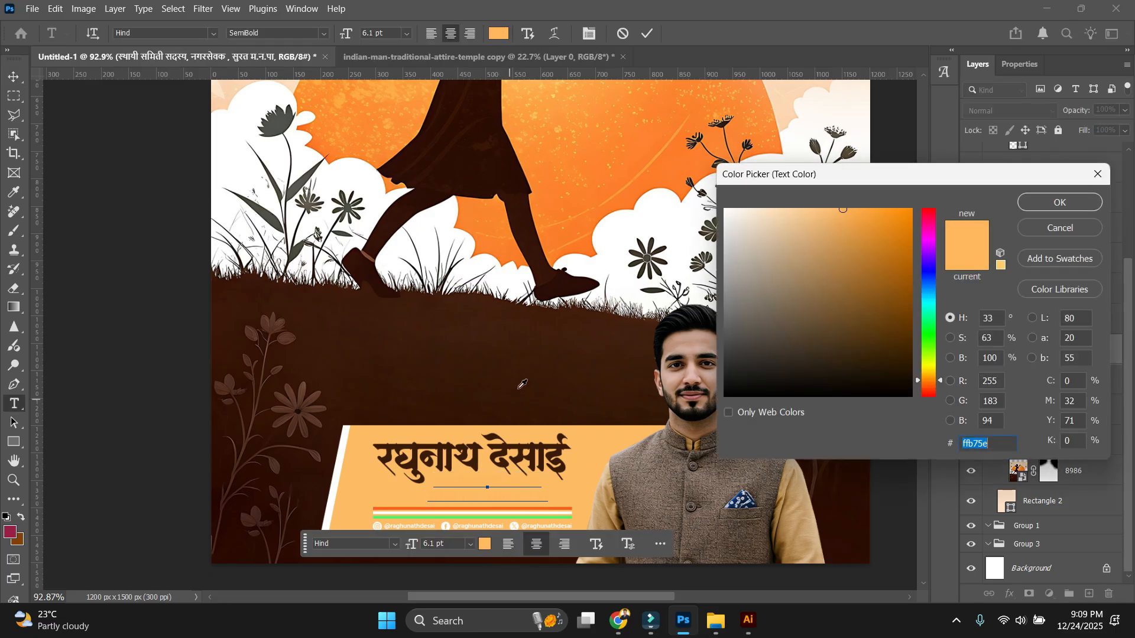
{"action": "left_click", "coordinate": [513, 372]}
{"action": "key", "text": "Return"}
{"action": "key", "text": "ctrl+Return"}
Delete the thin white stripe, nudge the green stripe up, and darken its colour.
{"action": "scroll", "coordinate": [326, 478], "scroll_direction": "up", "scroll_amount": 5}
{"action": "left_click", "coordinate": [476, 566]}
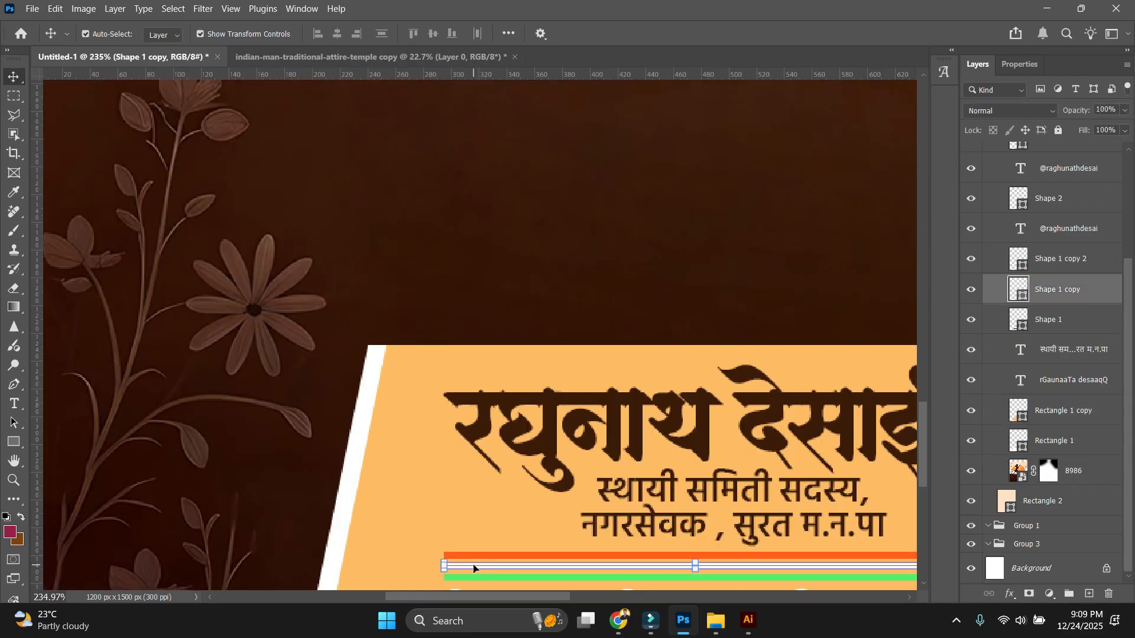
{"action": "key", "text": "Delete"}
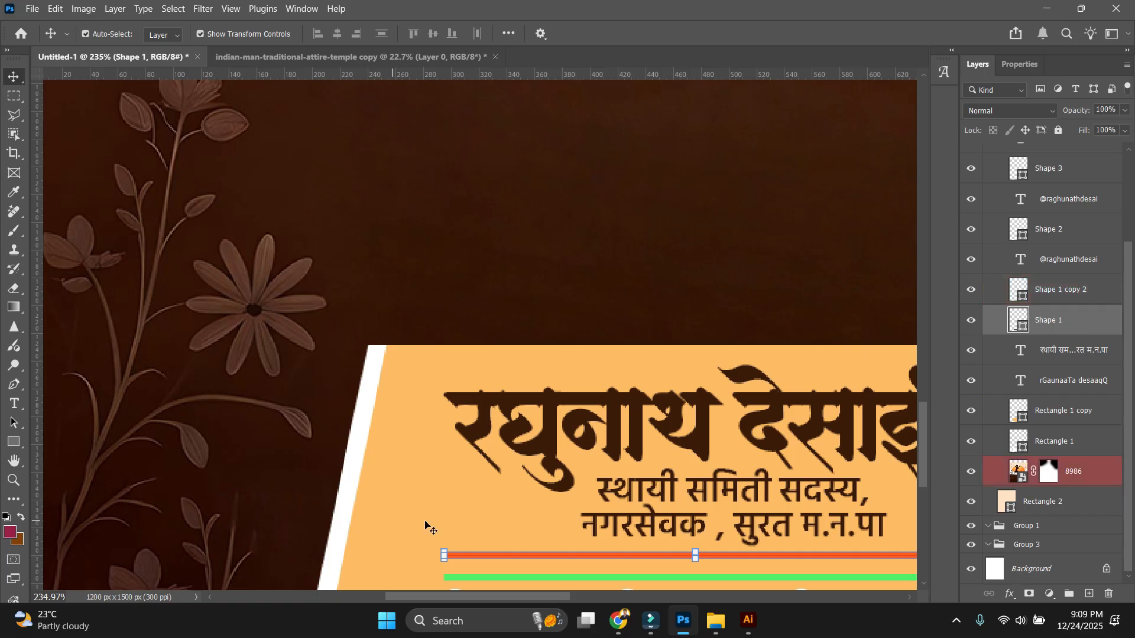
{"action": "left_click", "coordinate": [467, 578]}
{"action": "key", "text": "Up"}
{"action": "key", "text": "Up"}
{"action": "key", "text": "Up"}
{"action": "key", "text": "Up"}
{"action": "key", "text": "Up"}
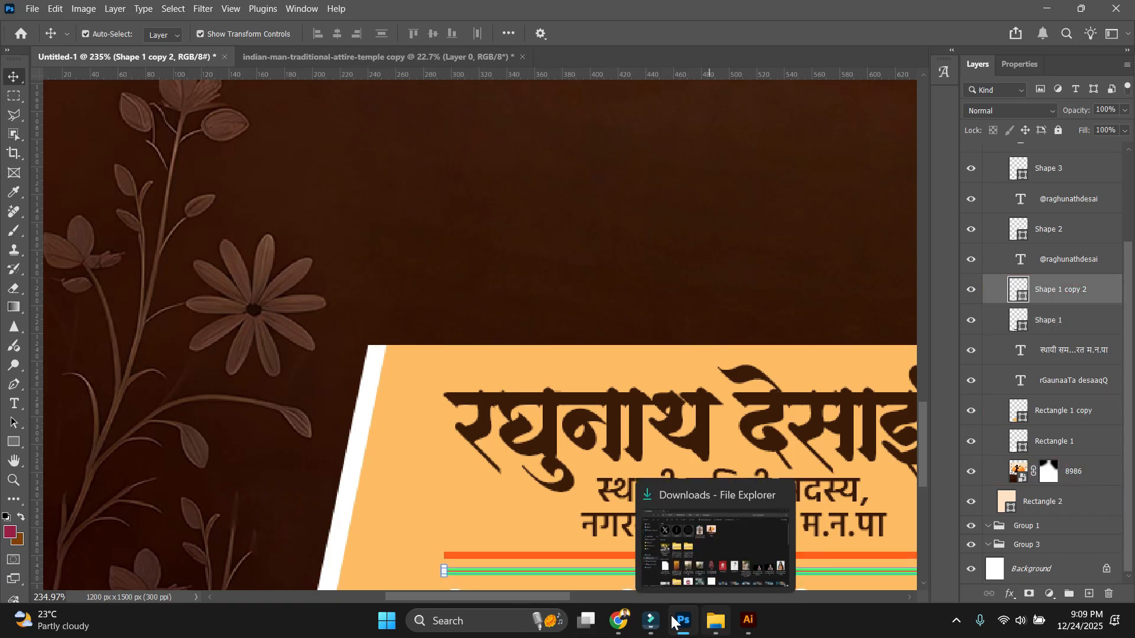
{"action": "double_click", "coordinate": [1019, 289]}
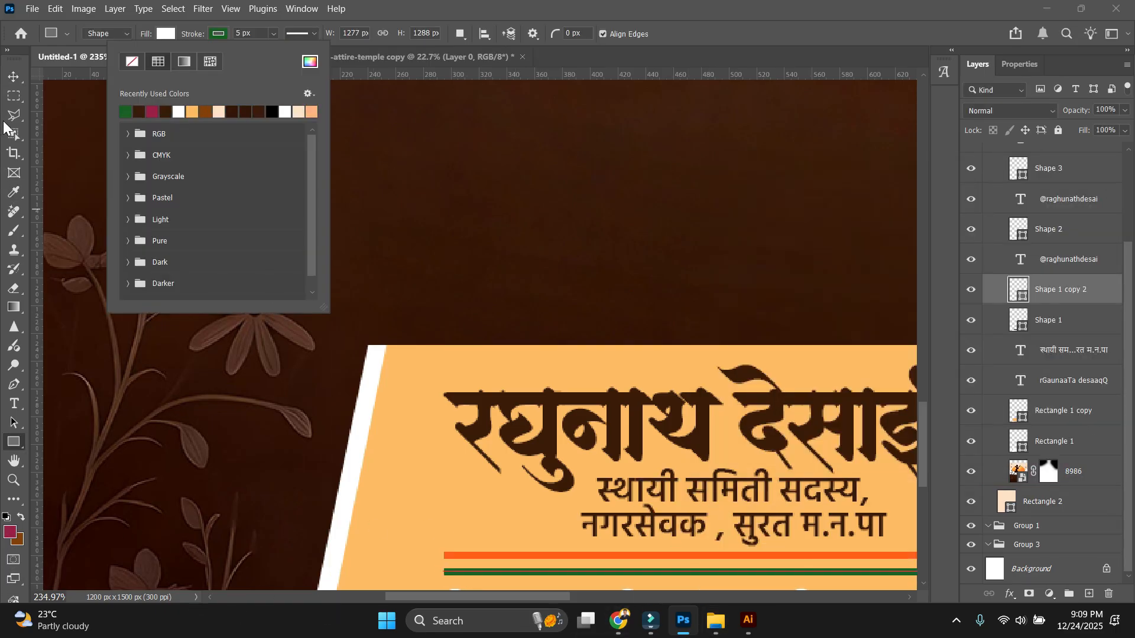
{"action": "left_click", "coordinate": [13, 77]}
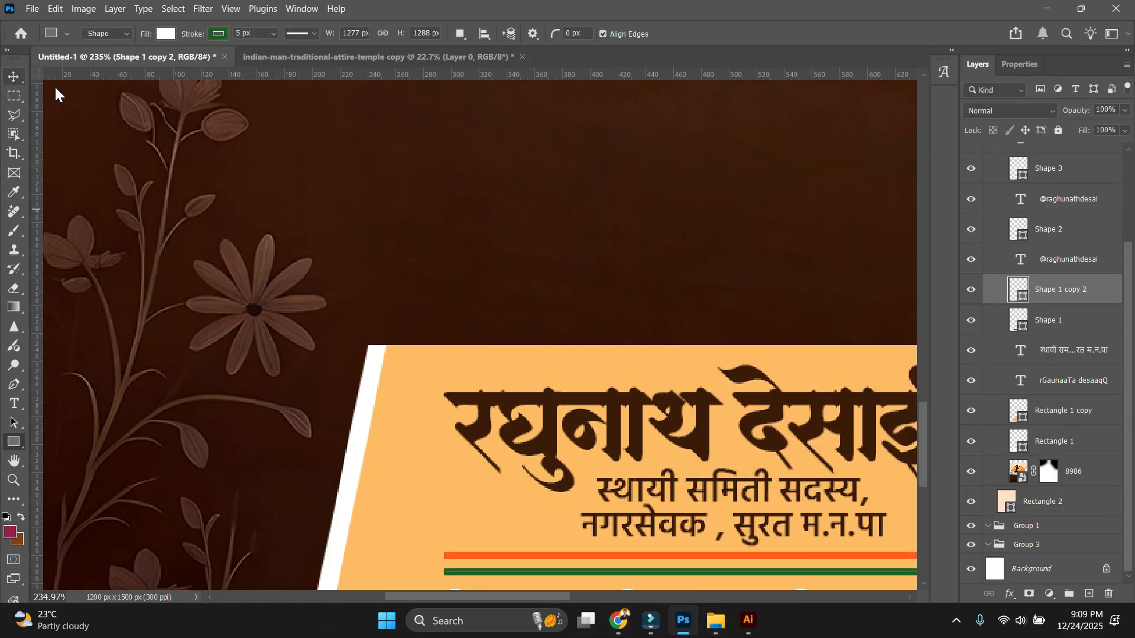
{"action": "scroll", "coordinate": [364, 160], "scroll_direction": "down", "scroll_amount": 10}
{"action": "left_click", "coordinate": [444, 434]}
{"action": "scroll", "coordinate": [472, 296], "scroll_direction": "up", "scroll_amount": 10}
{"action": "scroll", "coordinate": [501, 228], "scroll_direction": "up", "scroll_amount": 3}
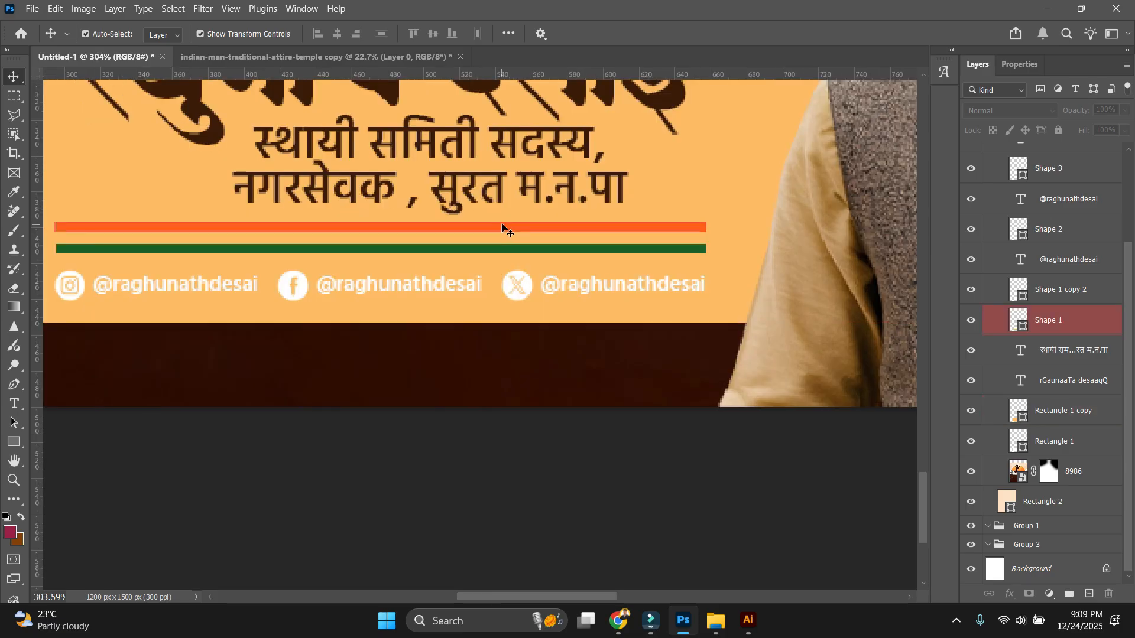
Give the orange stripe (Shape 1) a deeper orange outline.
{"action": "left_click", "coordinate": [503, 227]}
{"action": "left_click", "coordinate": [502, 234]}
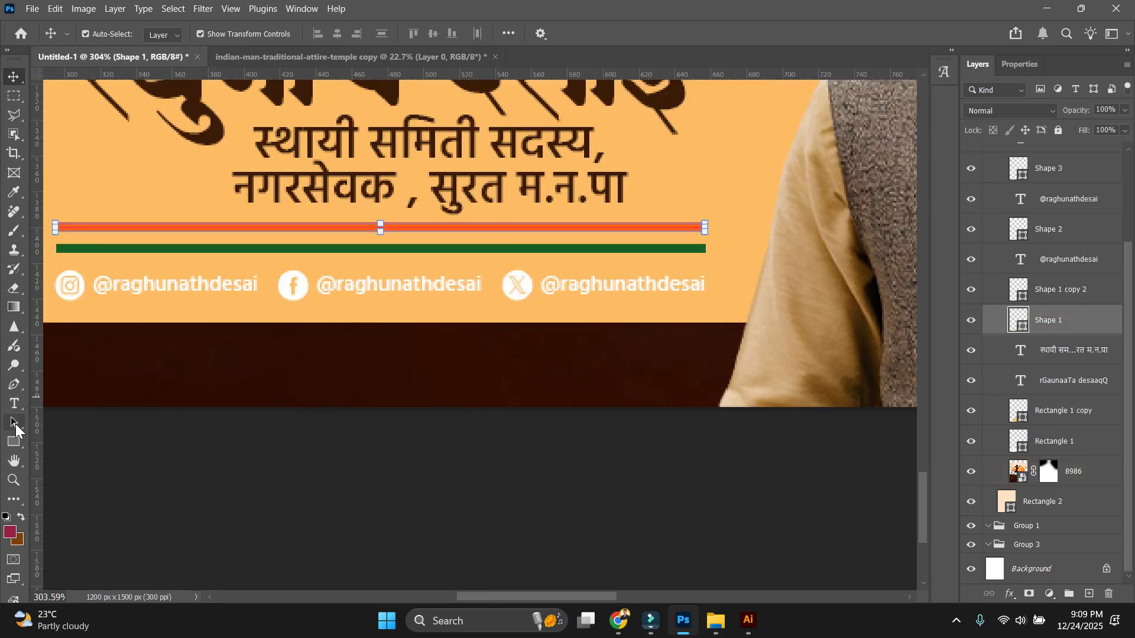
{"action": "left_click", "coordinate": [13, 443]}
{"action": "left_click", "coordinate": [223, 33]}
{"action": "left_click", "coordinate": [309, 62]}
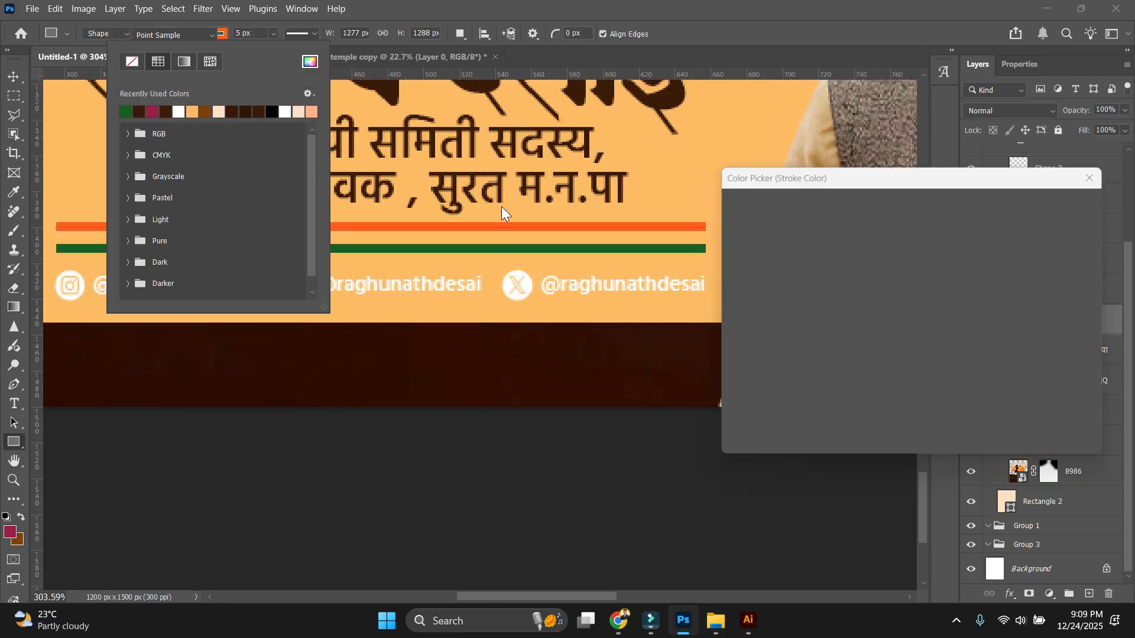
{"action": "left_click", "coordinate": [1060, 201]}
{"action": "key", "text": "v"}
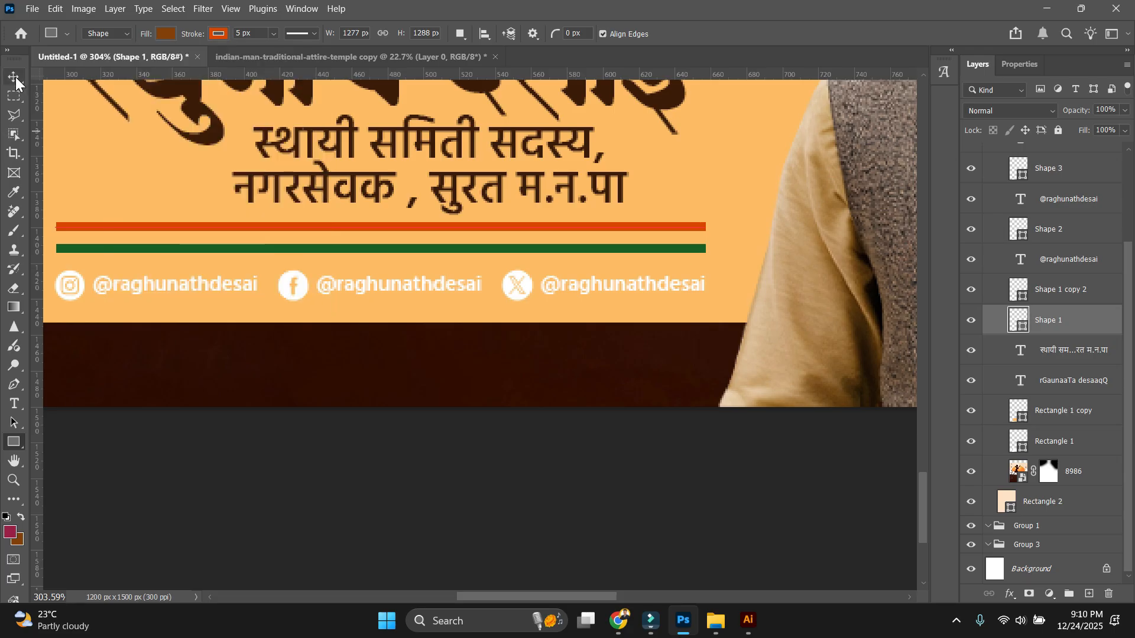
{"action": "scroll", "coordinate": [509, 494], "scroll_direction": "down", "scroll_amount": 5}
{"action": "scroll", "coordinate": [380, 363], "scroll_direction": "up", "scroll_amount": 5}
Set the Instagram, Facebook and X handle texts to the dark colour.
{"action": "left_click", "coordinate": [381, 362]}
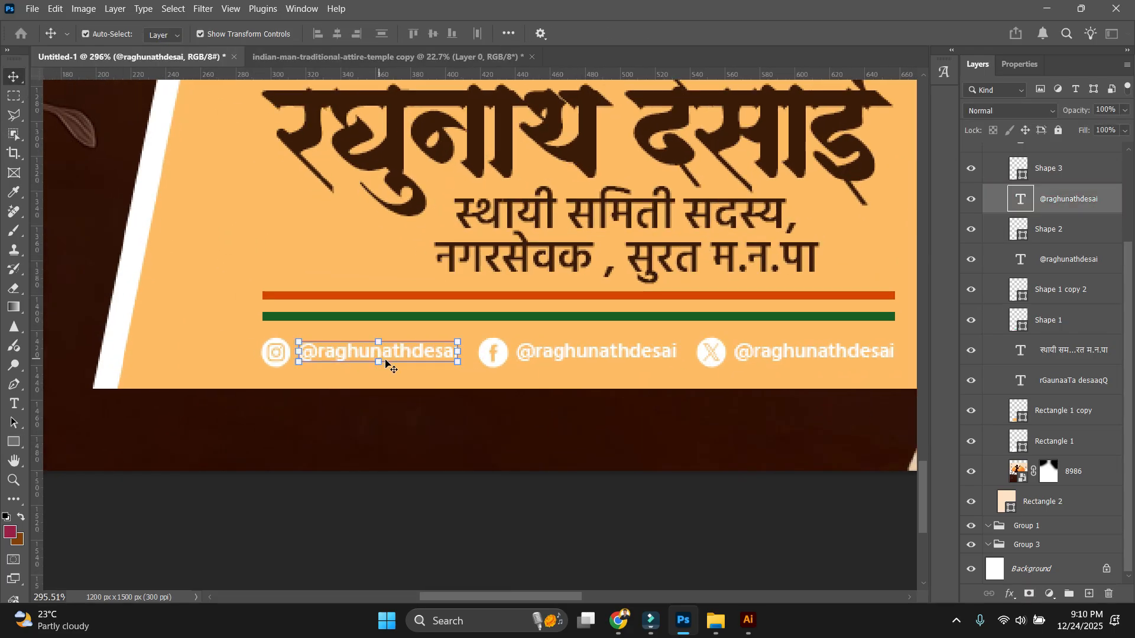
{"action": "left_click", "coordinate": [601, 358], "text": "shift"}
{"action": "left_click", "coordinate": [813, 352], "text": "shift"}
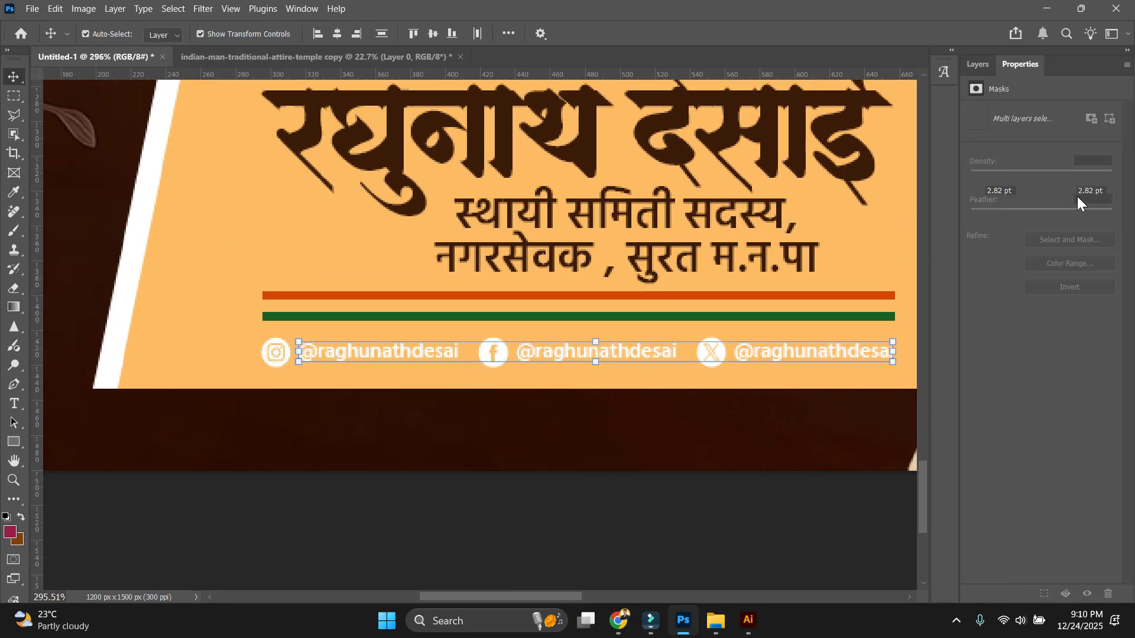
{"action": "left_click", "coordinate": [1099, 228]}
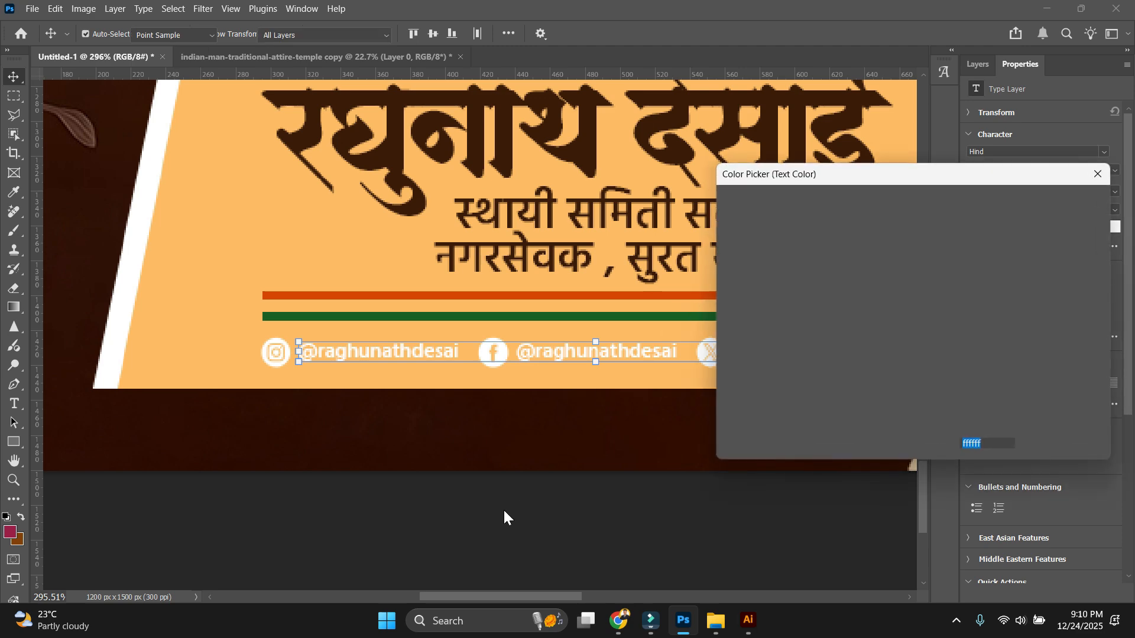
{"action": "key", "text": "Return"}
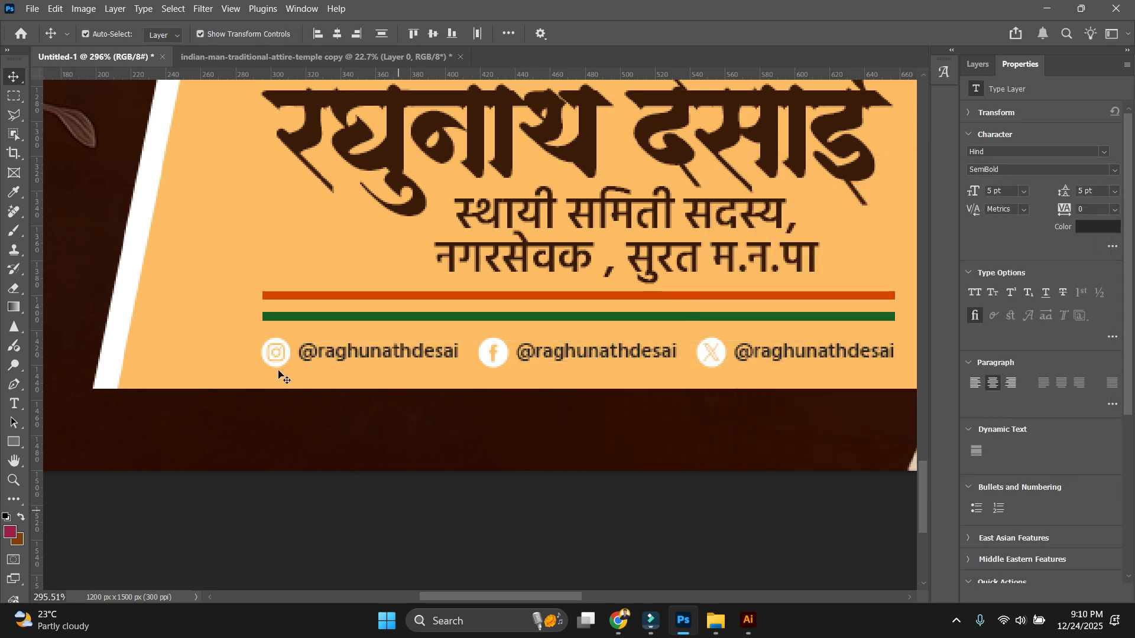
Fill the Instagram, Facebook and X icons with orange, then view the banner at actual size.
{"action": "left_click", "coordinate": [279, 367]}
{"action": "left_click", "coordinate": [501, 364], "text": "shift"}
{"action": "left_click", "coordinate": [709, 362], "text": "shift"}
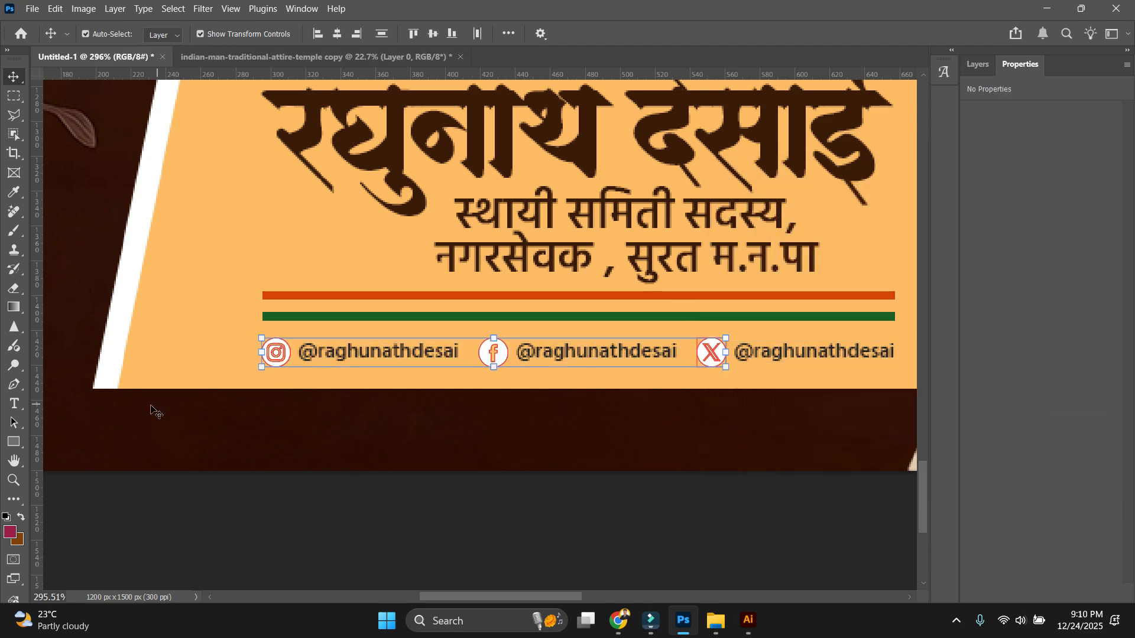
{"action": "left_click", "coordinate": [14, 440]}
{"action": "left_click", "coordinate": [166, 34]}
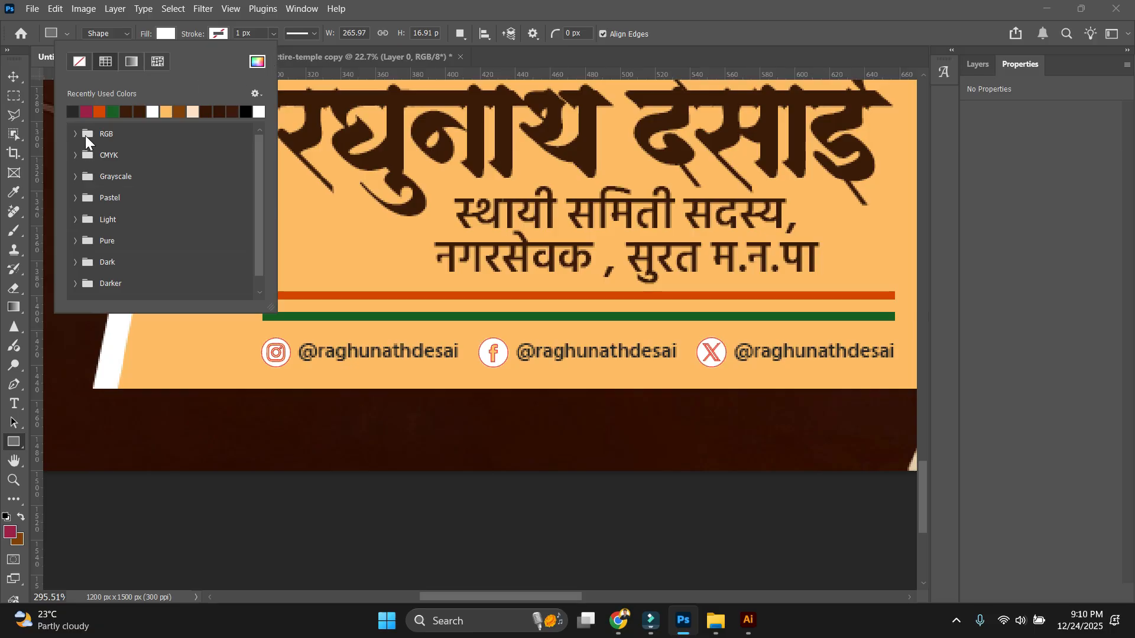
{"action": "left_click", "coordinate": [99, 112]}
{"action": "left_click", "coordinate": [17, 79]}
{"action": "key", "text": "ctrl+1"}
{"action": "left_click_drag", "start_coordinate": [503, 346], "coordinate": [484, 220]}
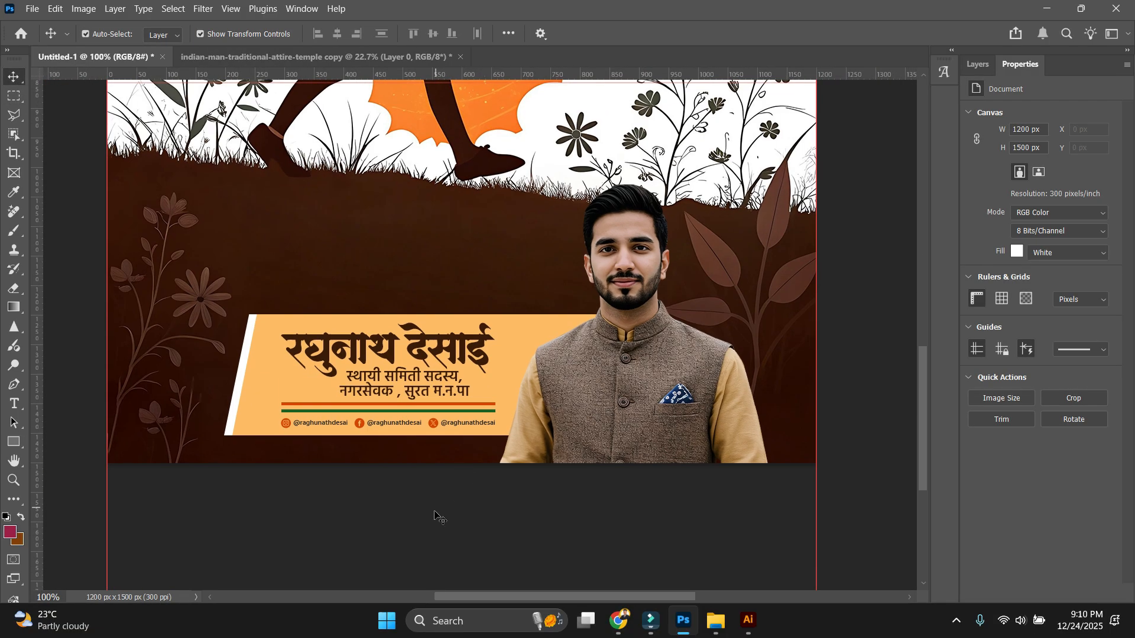
Hide the guides to check the banner at full and actual size, then show the guides again.
{"action": "key", "text": "ctrl+;"}
{"action": "scroll", "coordinate": [446, 520], "scroll_direction": "right", "scroll_amount": 1}
{"action": "scroll", "coordinate": [827, 423], "scroll_direction": "down", "scroll_amount": 5}
{"action": "scroll", "coordinate": [813, 408], "scroll_direction": "up", "scroll_amount": 6}
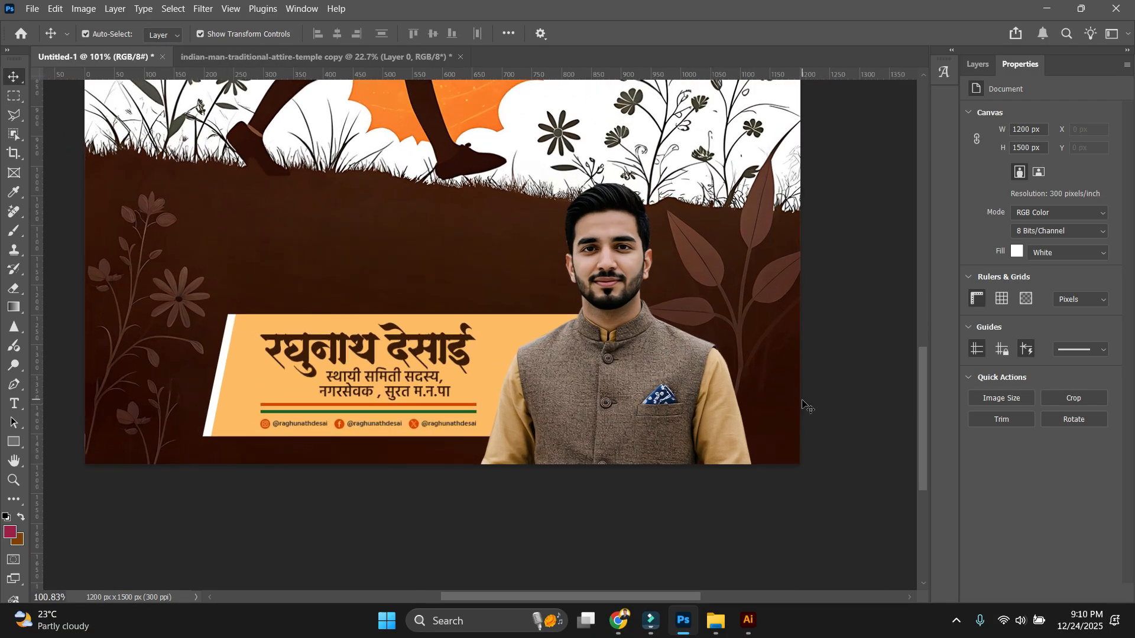
{"action": "key", "text": "ctrl+0"}
{"action": "key", "text": "ctrl+1"}
{"action": "scroll", "coordinate": [819, 430], "scroll_direction": "down", "scroll_amount": 4}
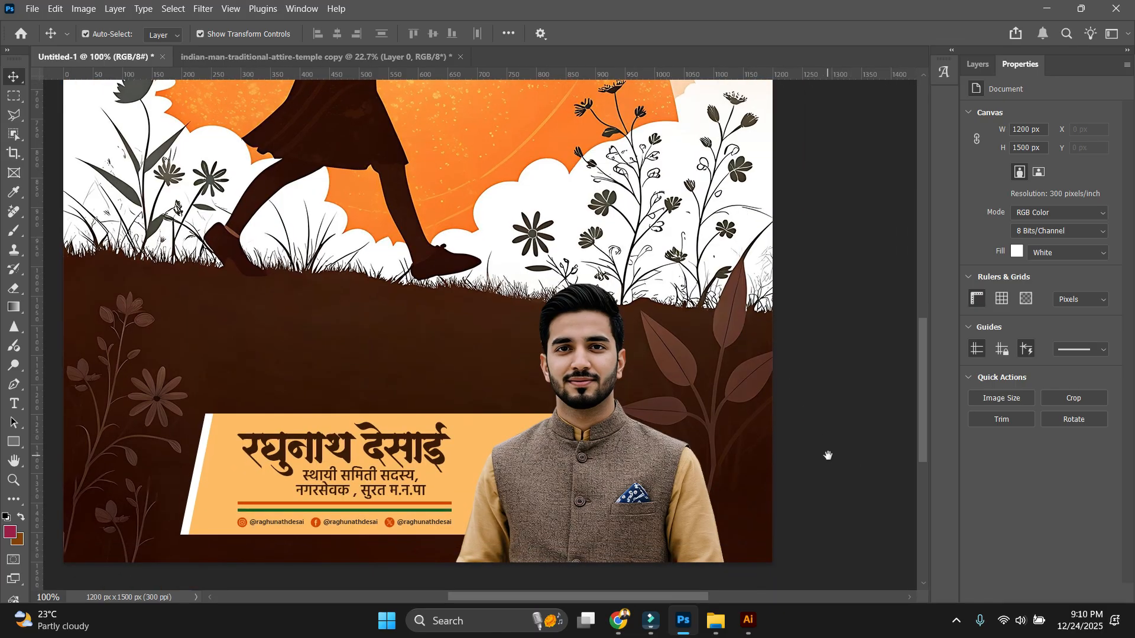
{"action": "scroll", "coordinate": [828, 456], "scroll_direction": "left", "scroll_amount": 2}
{"action": "key", "text": "ctrl+;"}
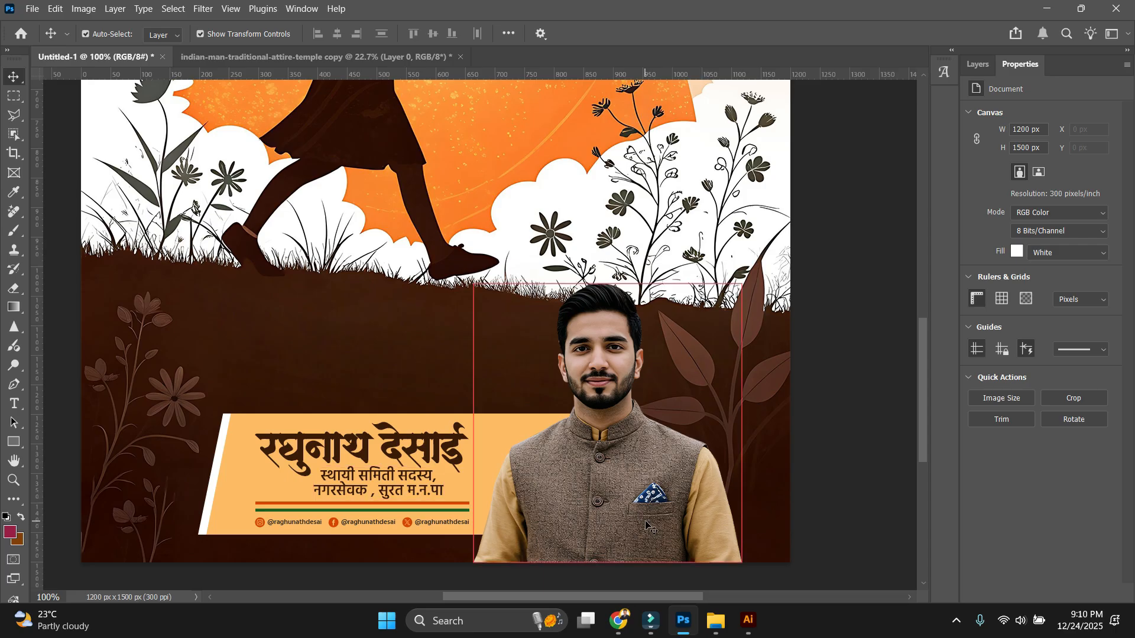
{"action": "scroll", "coordinate": [656, 514], "scroll_direction": "up", "scroll_amount": 5}
{"action": "scroll", "coordinate": [656, 515], "scroll_direction": "down", "scroll_amount": 5}
{"action": "scroll", "coordinate": [751, 437], "scroll_direction": "up", "scroll_amount": 3}
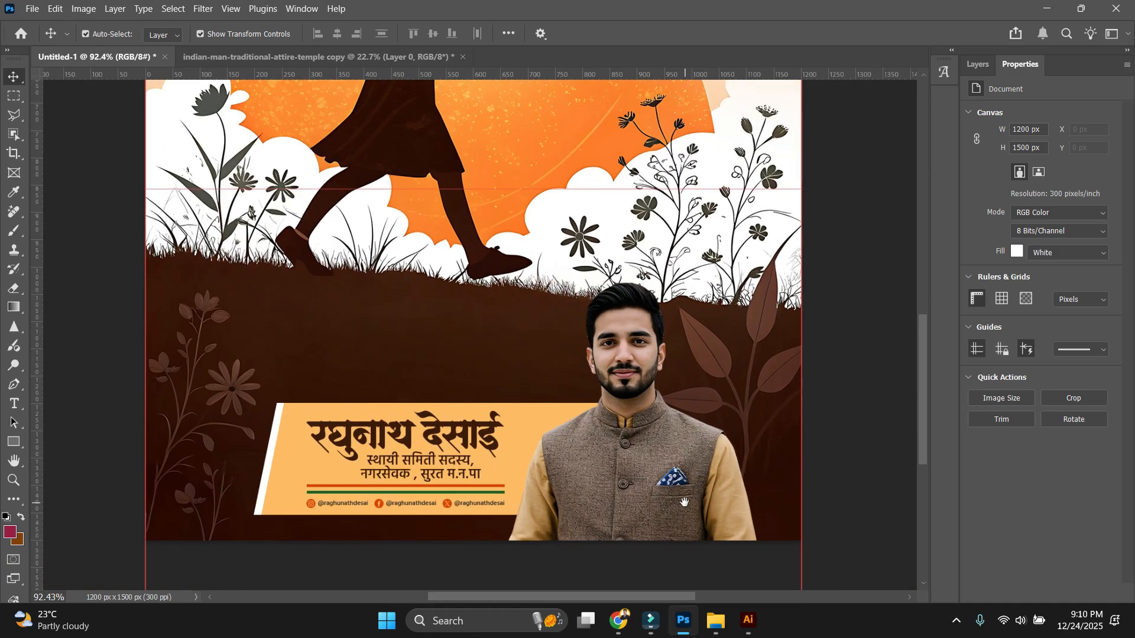
{"action": "scroll", "coordinate": [627, 459], "scroll_direction": "up", "scroll_amount": 1}
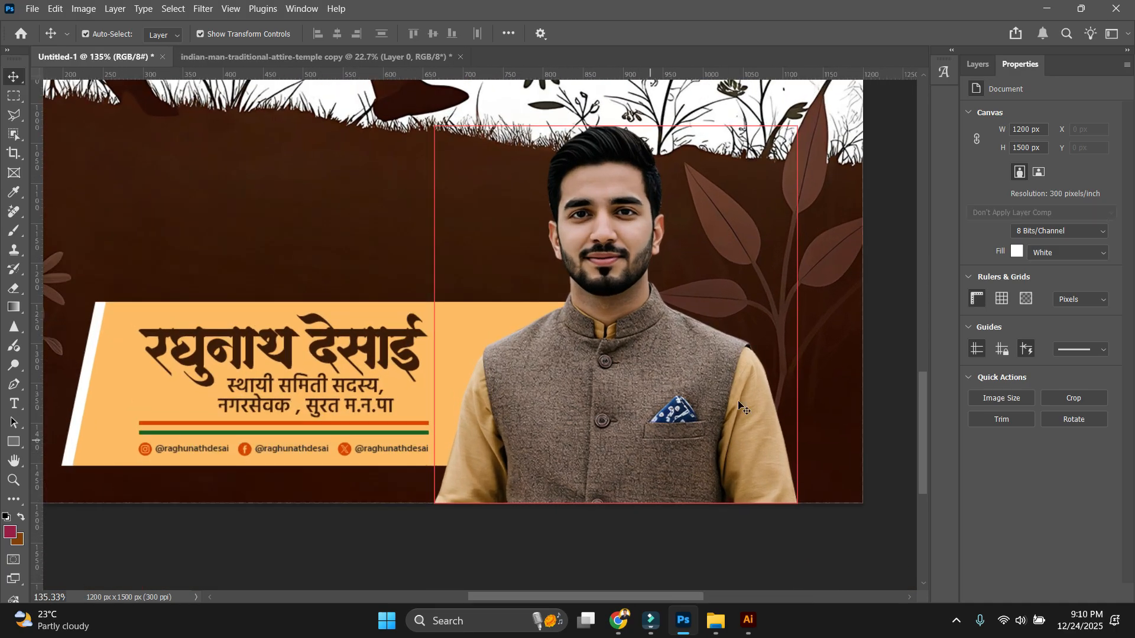
Bring back the layers list and select the man's portrait photo layer.
{"action": "left_click", "coordinate": [667, 420]}
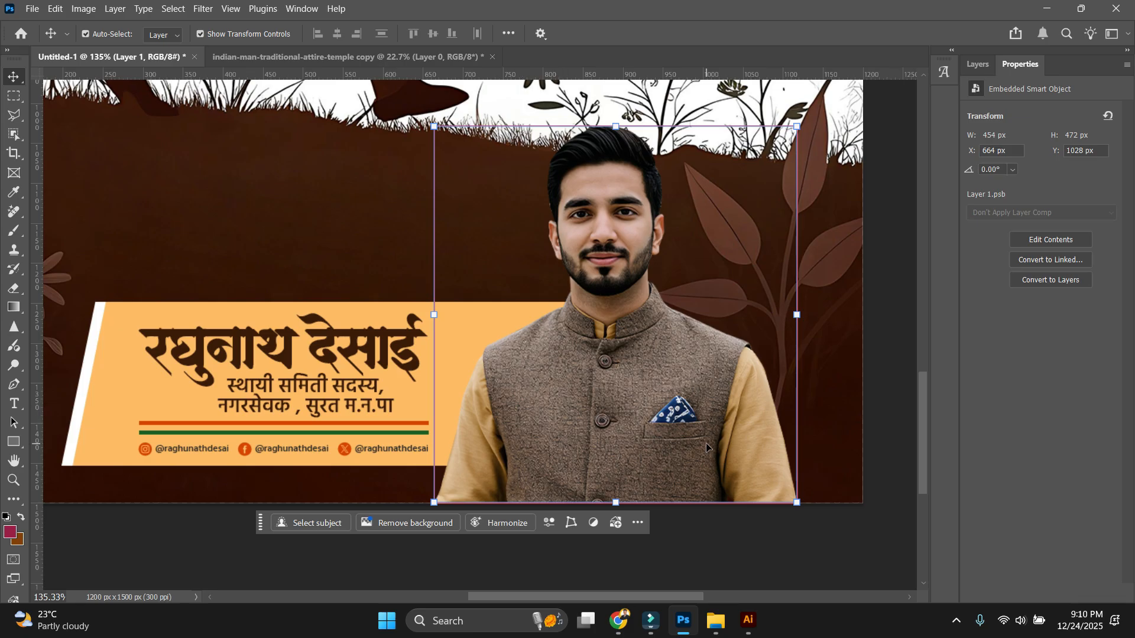
{"action": "scroll", "coordinate": [707, 448], "scroll_direction": "up", "scroll_amount": 1}
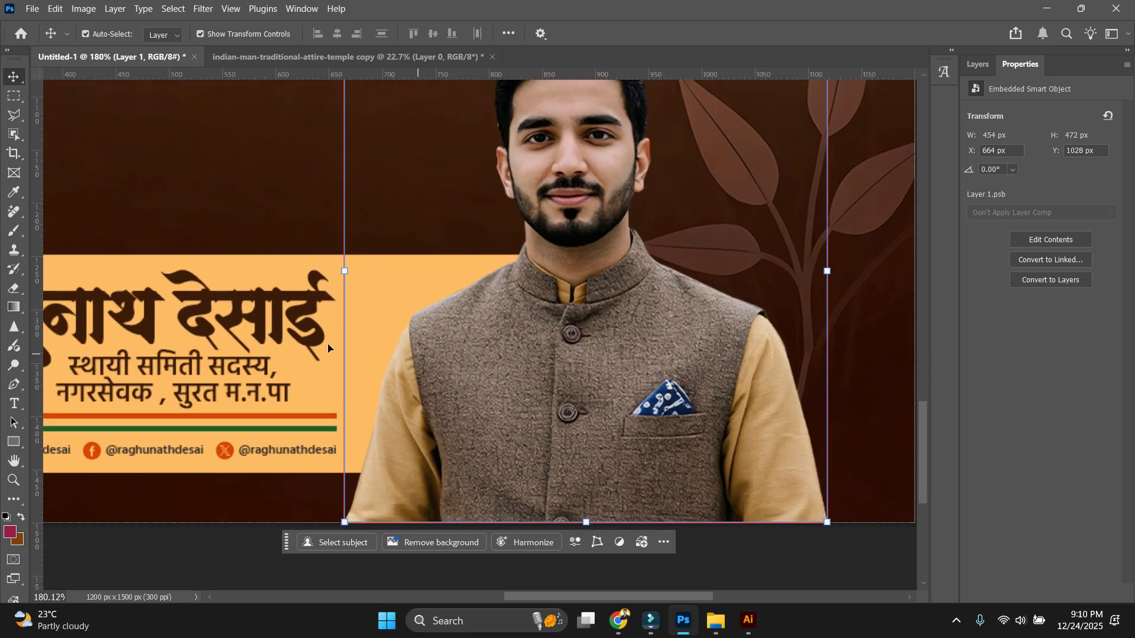
{"action": "left_click", "coordinate": [984, 69]}
{"action": "left_click", "coordinate": [1069, 471]}
{"action": "scroll", "coordinate": [723, 536], "scroll_direction": "down", "scroll_amount": 2}
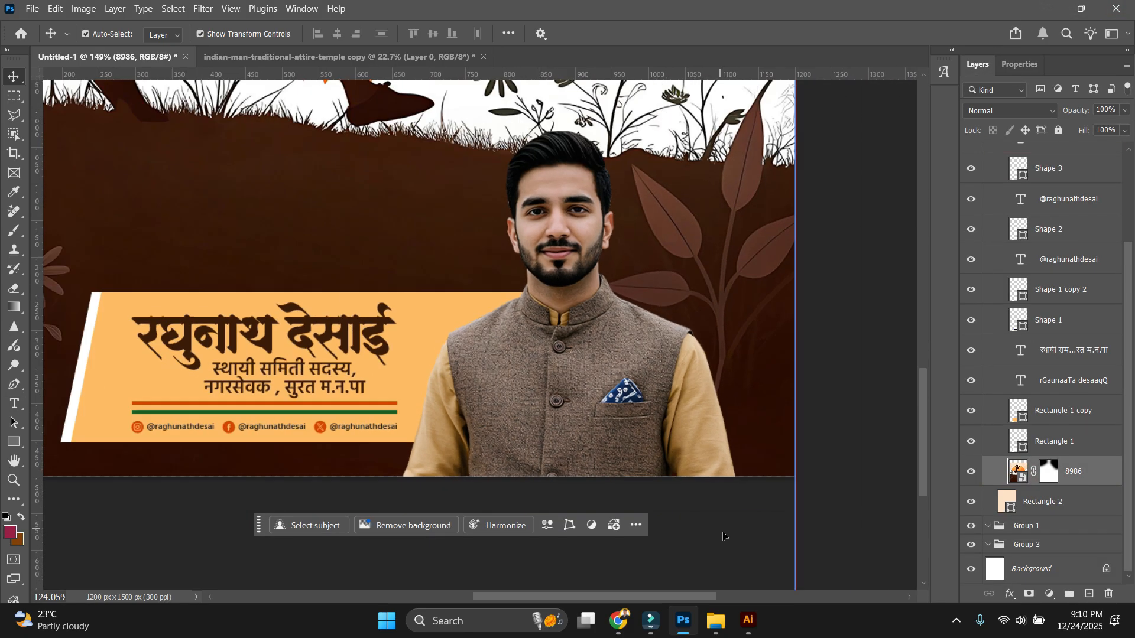
{"action": "left_click", "coordinate": [685, 412]}
Open the portrait's smart object and erase the pocket square with a small Remove brush.
{"action": "double_click", "coordinate": [994, 157]}
{"action": "scroll", "coordinate": [478, 284], "scroll_direction": "up", "scroll_amount": 4}
{"action": "scroll", "coordinate": [534, 300], "scroll_direction": "up", "scroll_amount": 1}
{"action": "key", "text": "j"}
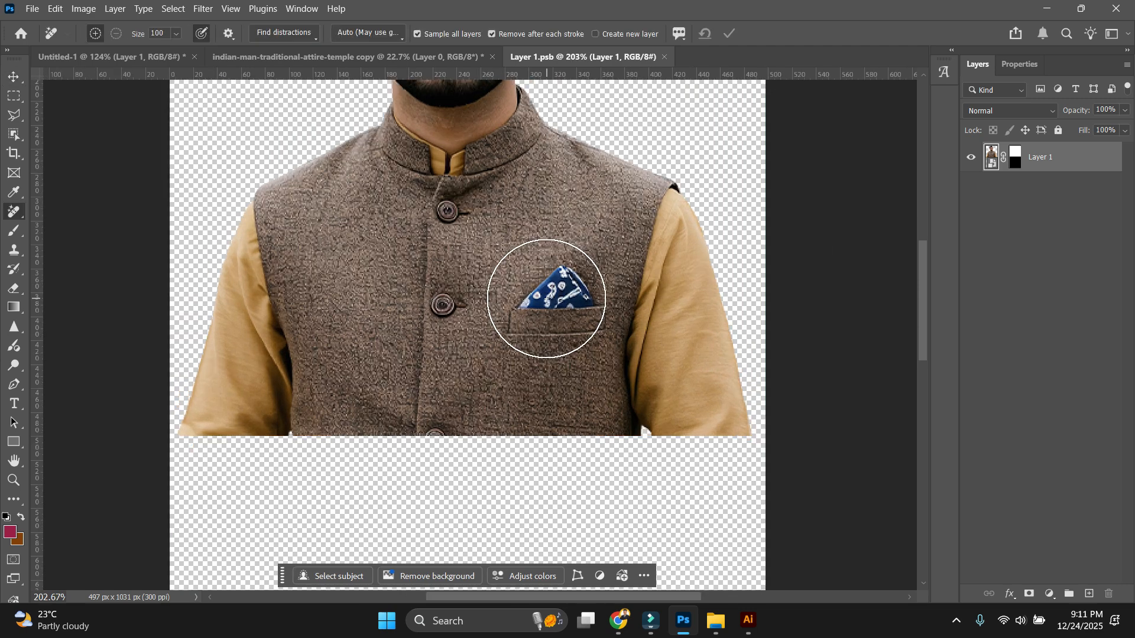
{"action": "key", "text": "bracketleft"}
{"action": "key", "text": "bracketleft"}
{"action": "key", "text": "bracketleft"}
{"action": "left_click_drag", "start_coordinate": [552, 296], "coordinate": [529, 325]}
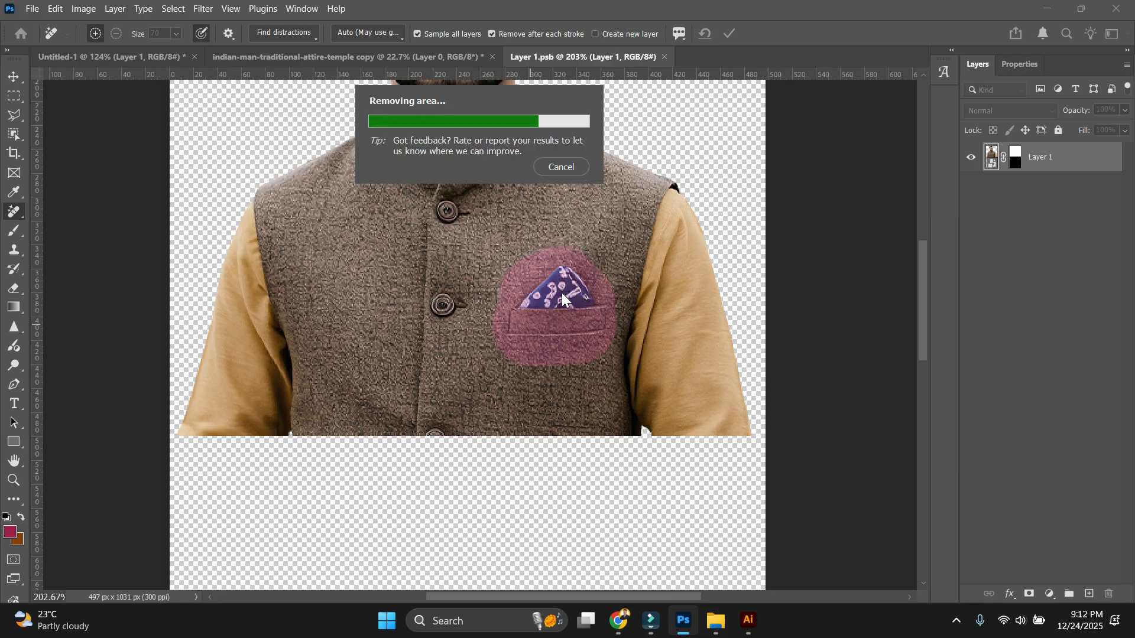
Save Layer 1.psb and close it to return to the poster.
{"action": "scroll", "coordinate": [561, 292], "scroll_direction": "down", "scroll_amount": 4}
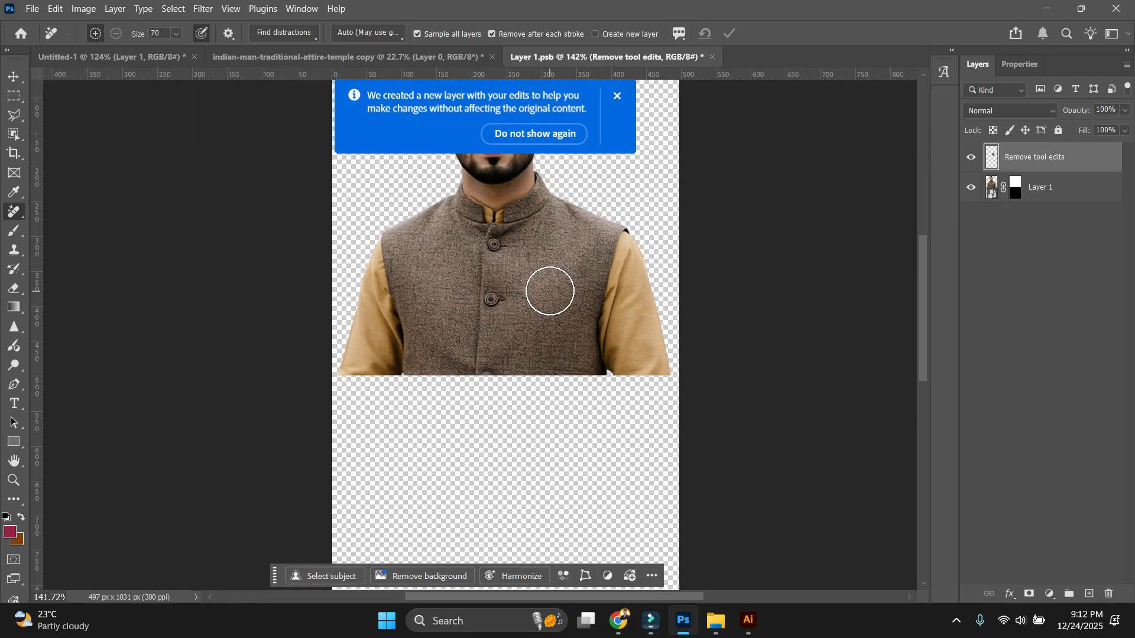
{"action": "key", "text": "ctrl+s"}
{"action": "key", "text": "ctrl+w"}
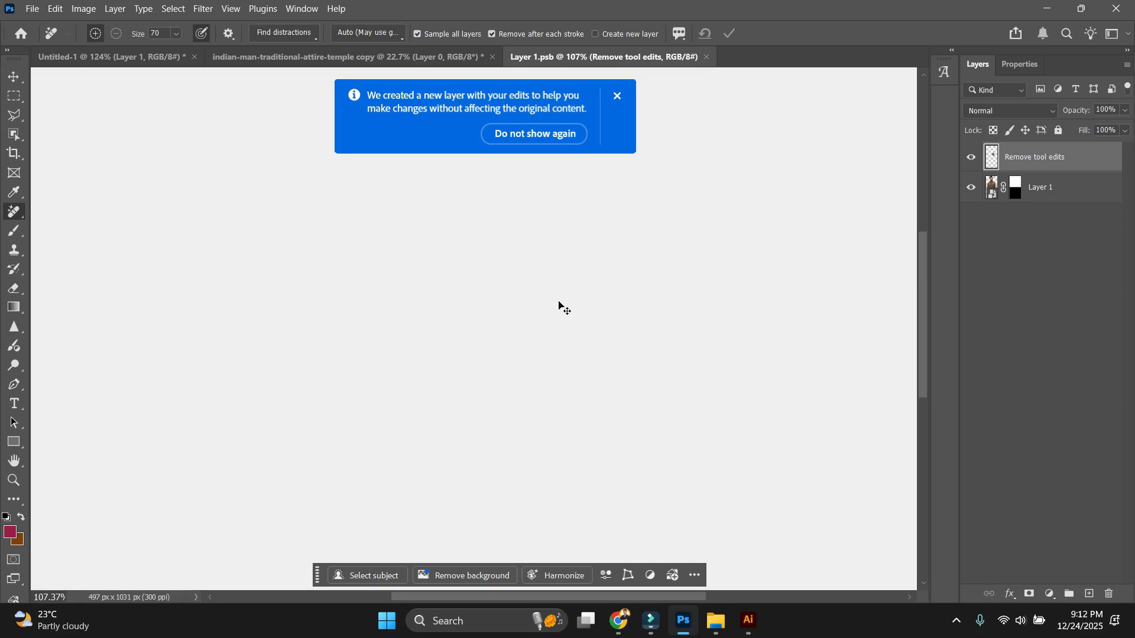
{"action": "scroll", "coordinate": [712, 450], "scroll_direction": "down", "scroll_amount": 4}
Scale the portrait up slightly, nudge it a little lower and commit the transform.
{"action": "scroll", "coordinate": [712, 449], "scroll_direction": "up", "scroll_amount": 3}
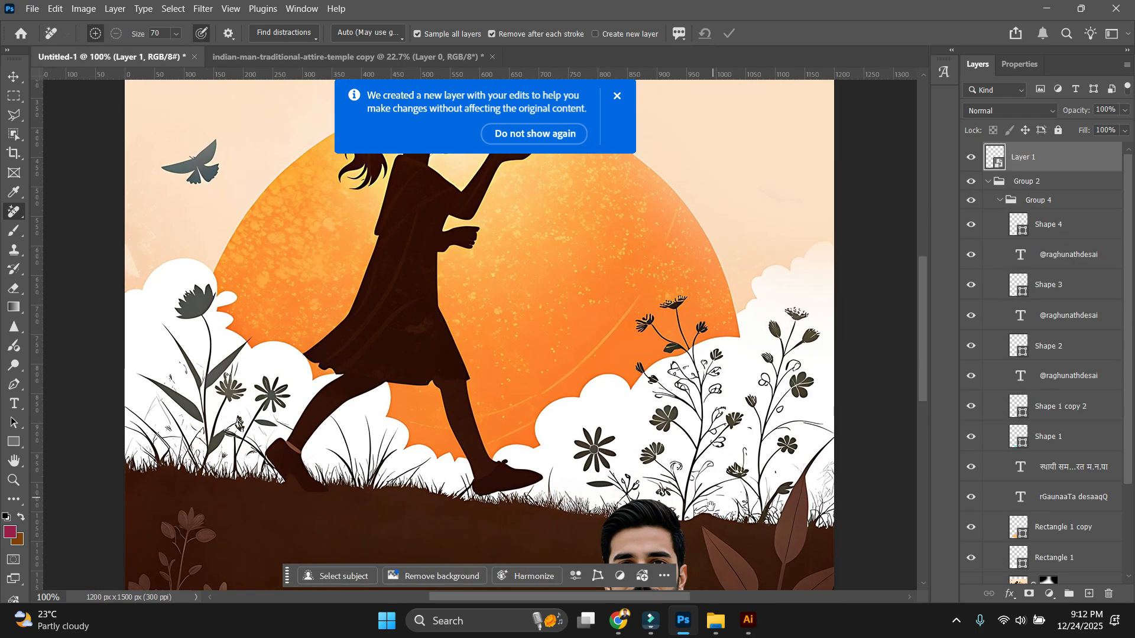
{"action": "key", "text": "v"}
{"action": "scroll", "coordinate": [565, 294], "scroll_direction": "down", "scroll_amount": 3}
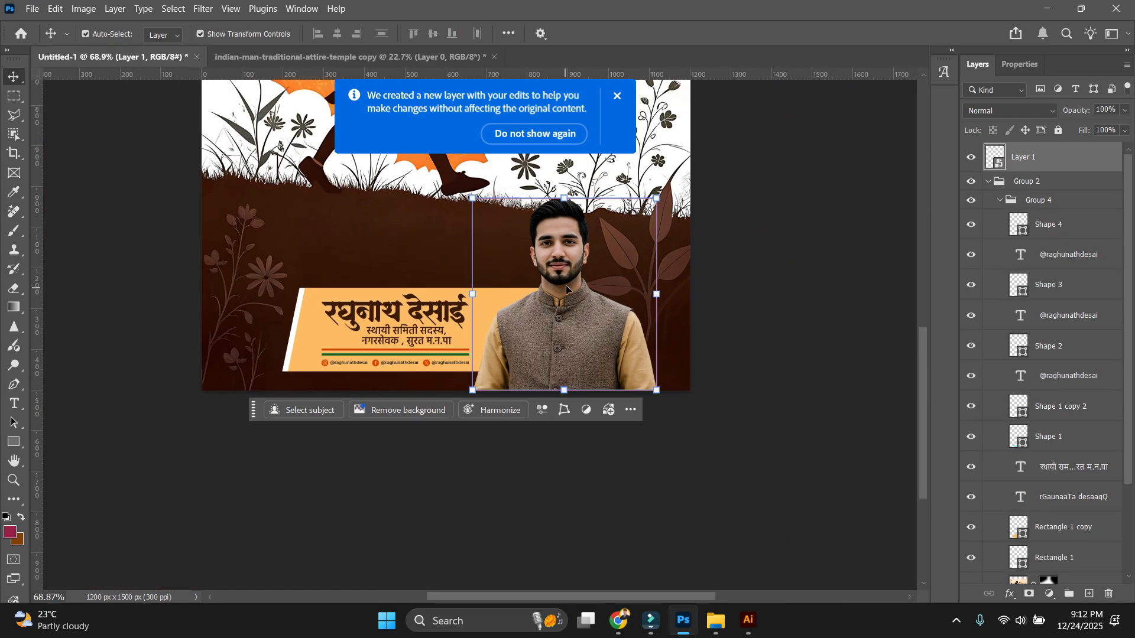
{"action": "scroll", "coordinate": [596, 308], "scroll_direction": "up", "scroll_amount": 1}
{"action": "left_click_drag", "start_coordinate": [593, 241], "coordinate": [593, 216]}
{"action": "left_click_drag", "start_coordinate": [593, 305], "coordinate": [596, 315]}
{"action": "key", "text": "Return"}
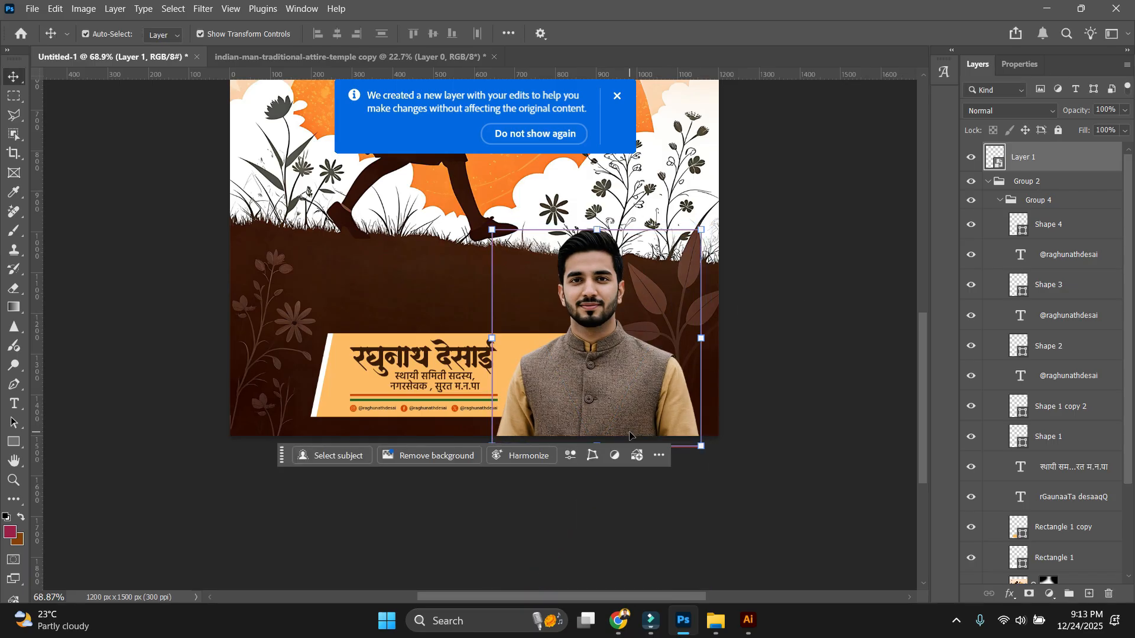
{"action": "left_click_drag", "start_coordinate": [767, 268], "coordinate": [718, 259]}
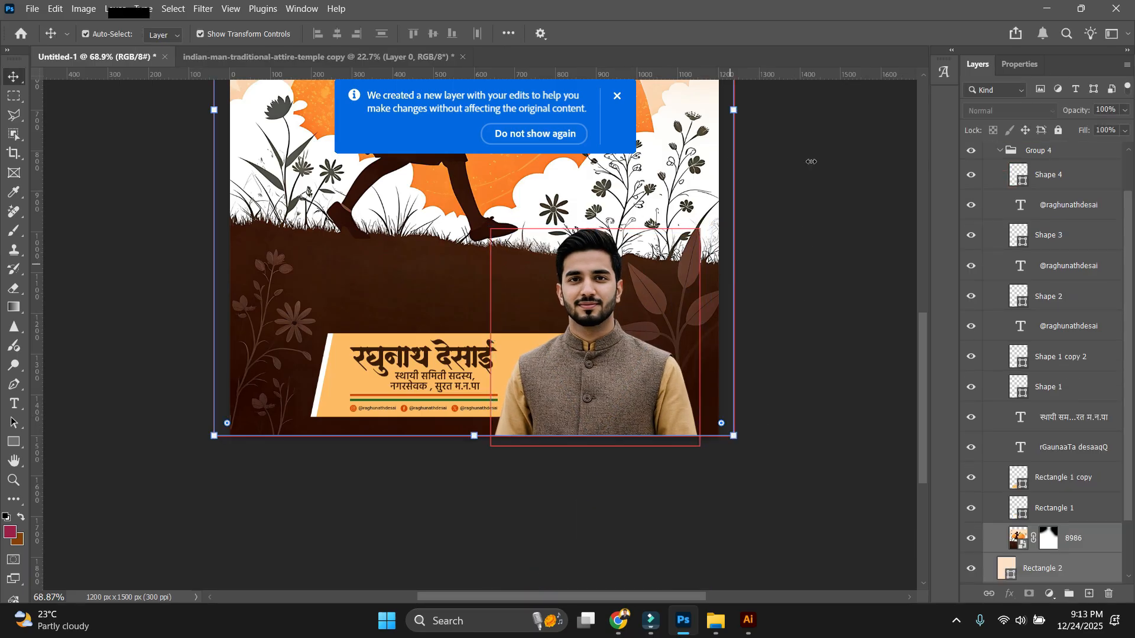
Lock the 8986 and Rectangle 2 layers at the bottom of the stack.
{"action": "left_click_drag", "start_coordinate": [811, 162], "coordinate": [679, 162]}
{"action": "key", "text": "ctrl+/"}
{"action": "left_click_drag", "start_coordinate": [763, 249], "coordinate": [340, 413]}
{"action": "left_click", "coordinate": [737, 451]}
{"action": "scroll", "coordinate": [737, 451], "scroll_direction": "down", "scroll_amount": 1}
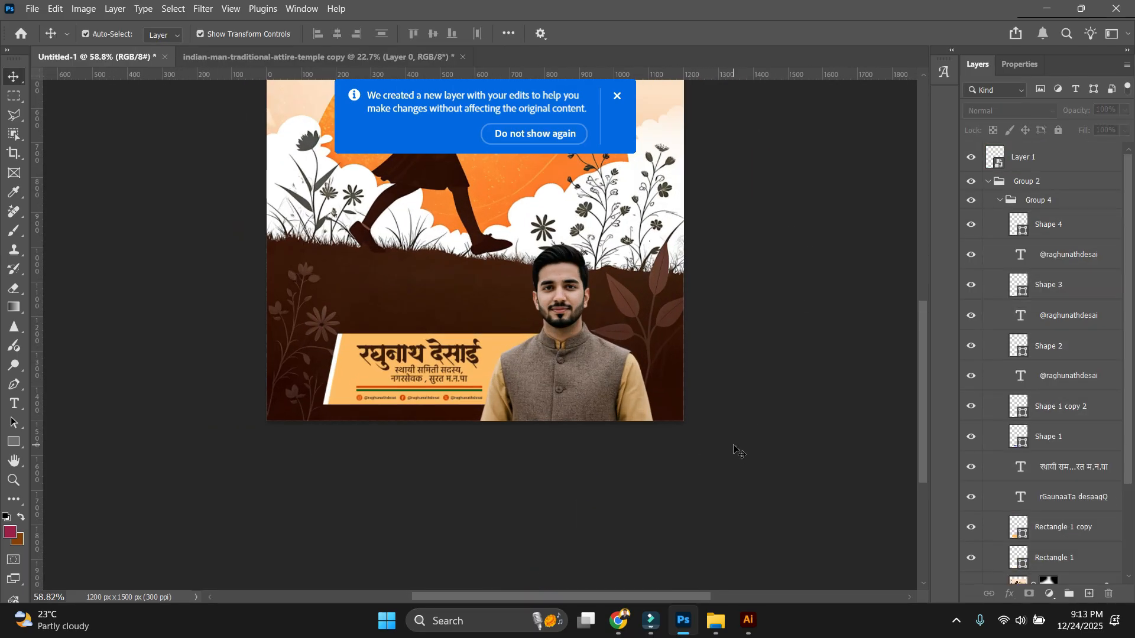
{"action": "left_click_drag", "start_coordinate": [786, 347], "coordinate": [797, 417]}
{"action": "left_click", "coordinate": [617, 96]}
{"action": "scroll", "coordinate": [718, 253], "scroll_direction": "down", "scroll_amount": 1}
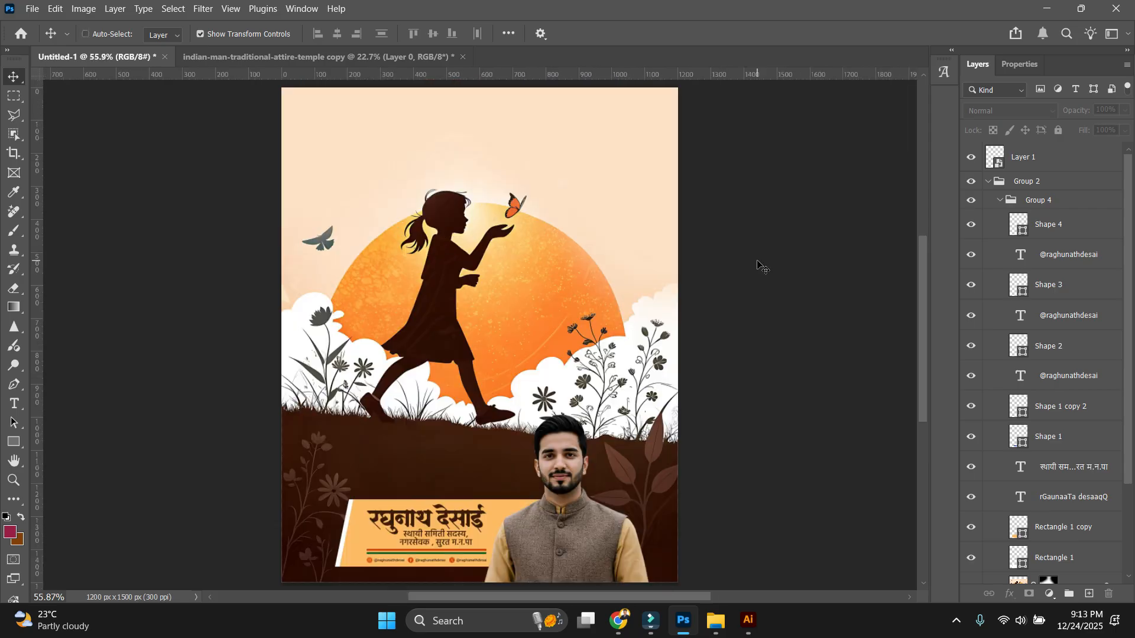
{"action": "scroll", "coordinate": [488, 193], "scroll_direction": "down", "scroll_amount": 1}
{"action": "scroll", "coordinate": [516, 181], "scroll_direction": "up", "scroll_amount": 1}
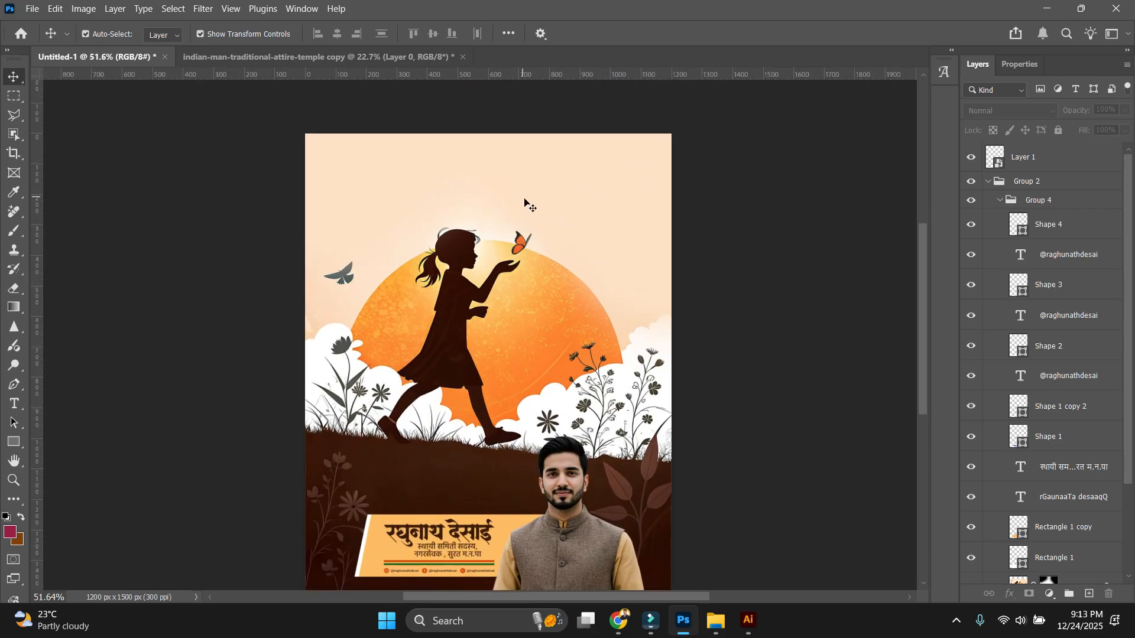
{"action": "scroll", "coordinate": [495, 221], "scroll_direction": "up", "scroll_amount": 4}
{"action": "scroll", "coordinate": [562, 220], "scroll_direction": "down", "scroll_amount": 4}
Search Chrome for 'balika diwas marathi qoutes' and grab the quote text from an image result.
{"action": "left_click", "coordinate": [619, 621]}
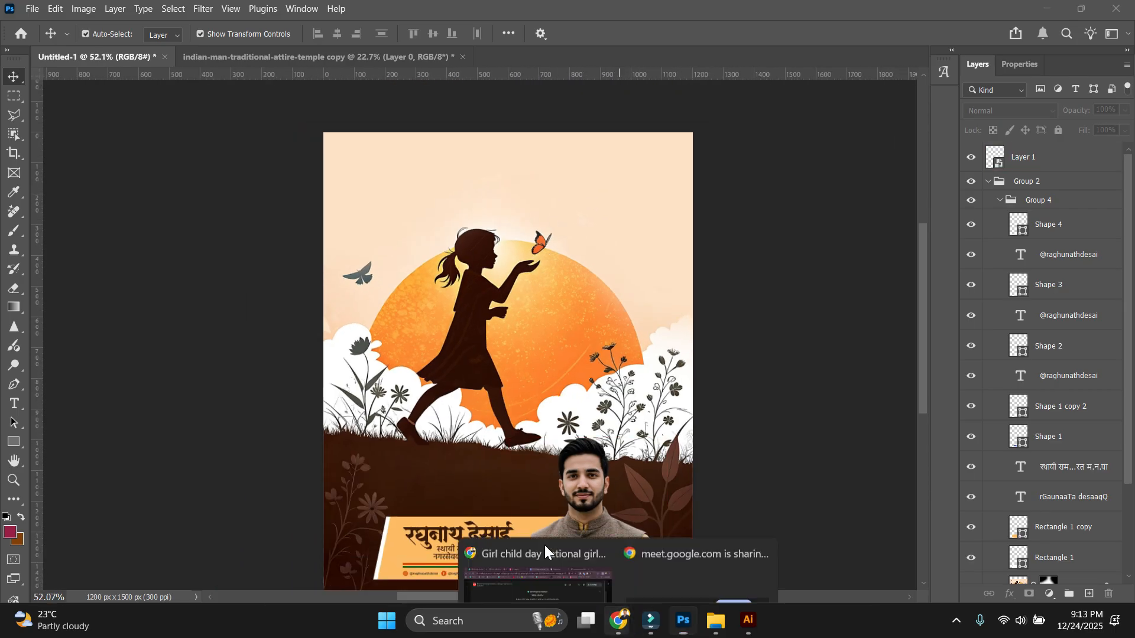
{"action": "left_click", "coordinate": [539, 545]}
{"action": "left_click", "coordinate": [711, 16]}
{"action": "left_click", "coordinate": [70, 125]}
{"action": "left_click", "coordinate": [447, 271]}
{"action": "type", "text": "balika diwas marathi qoutes"}
{"action": "key", "text": "Return"}
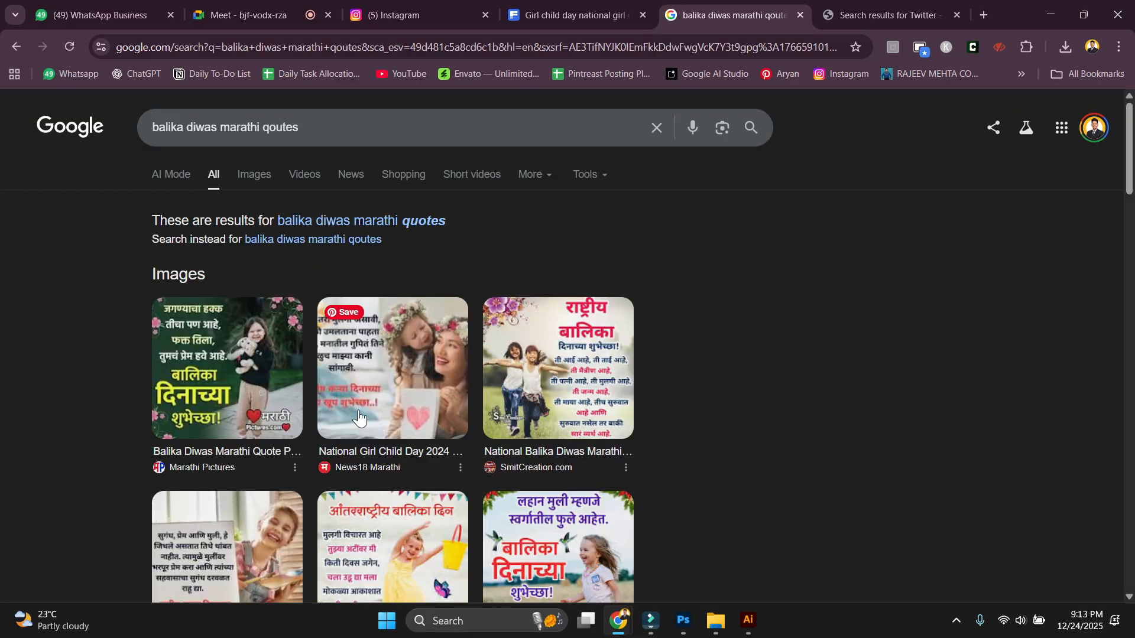
{"action": "left_click", "coordinate": [423, 372]}
{"action": "right_click", "coordinate": [788, 355]}
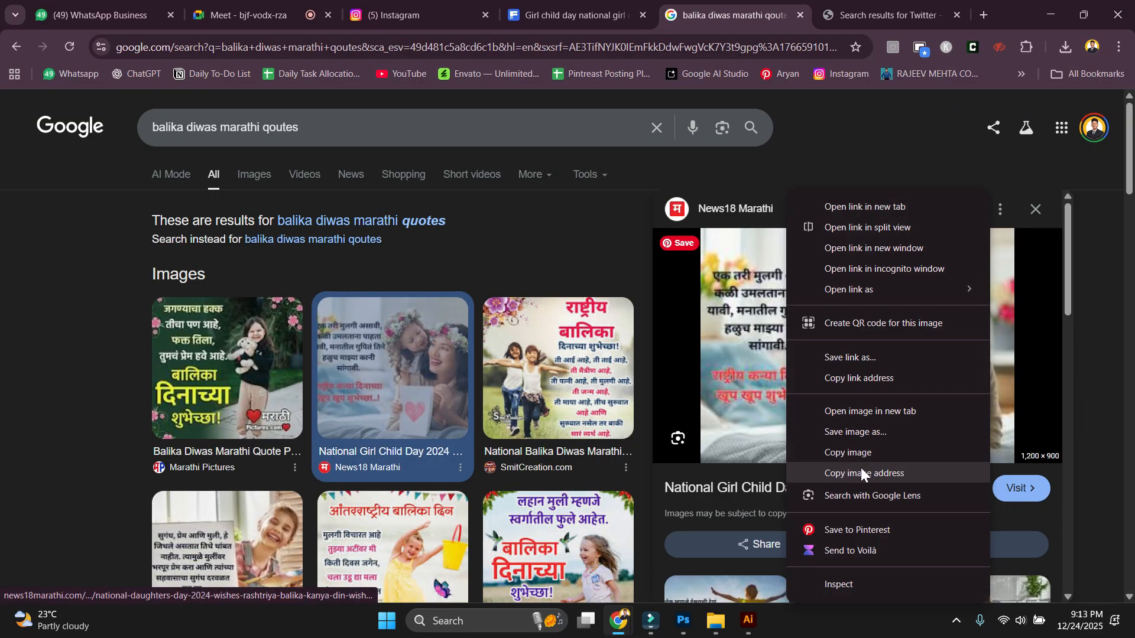
{"action": "left_click", "coordinate": [858, 496]}
Duplicate the designation text up into the sky near the sun and select its contents.
{"action": "left_click", "coordinate": [683, 620]}
{"action": "left_click_drag", "start_coordinate": [469, 568], "coordinate": [691, 113]}
{"action": "left_click_drag", "start_coordinate": [715, 118], "coordinate": [662, 361]}
{"action": "scroll", "coordinate": [638, 385], "scroll_direction": "up", "scroll_amount": 5}
{"action": "double_click", "coordinate": [545, 374]}
Paste the Marathi quote into the copied text and duplicate it higher up for the greeting.
{"action": "key", "text": "ctrl+v"}
{"action": "key", "text": "ctrl+Return"}
{"action": "scroll", "coordinate": [585, 354], "scroll_direction": "down", "scroll_amount": 3}
{"action": "left_click_drag", "start_coordinate": [557, 366], "coordinate": [495, 271], "text": "alt"}
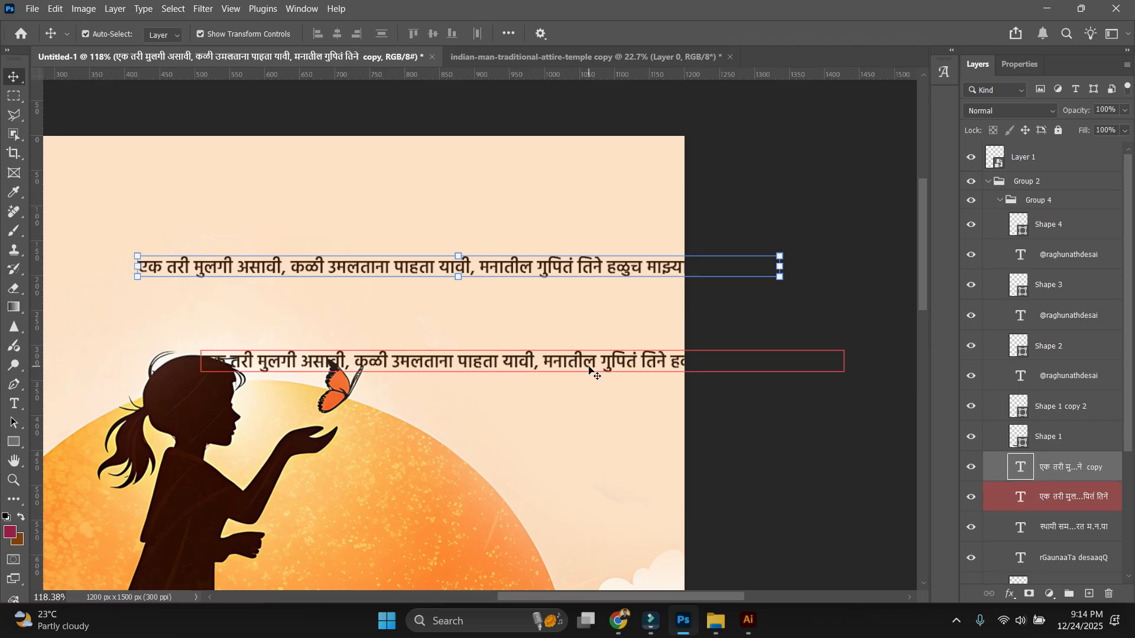
{"action": "double_click", "coordinate": [590, 370]}
{"action": "left_click", "coordinate": [590, 368]}
{"action": "double_click", "coordinate": [288, 267]}
{"action": "left_click", "coordinate": [287, 267]}
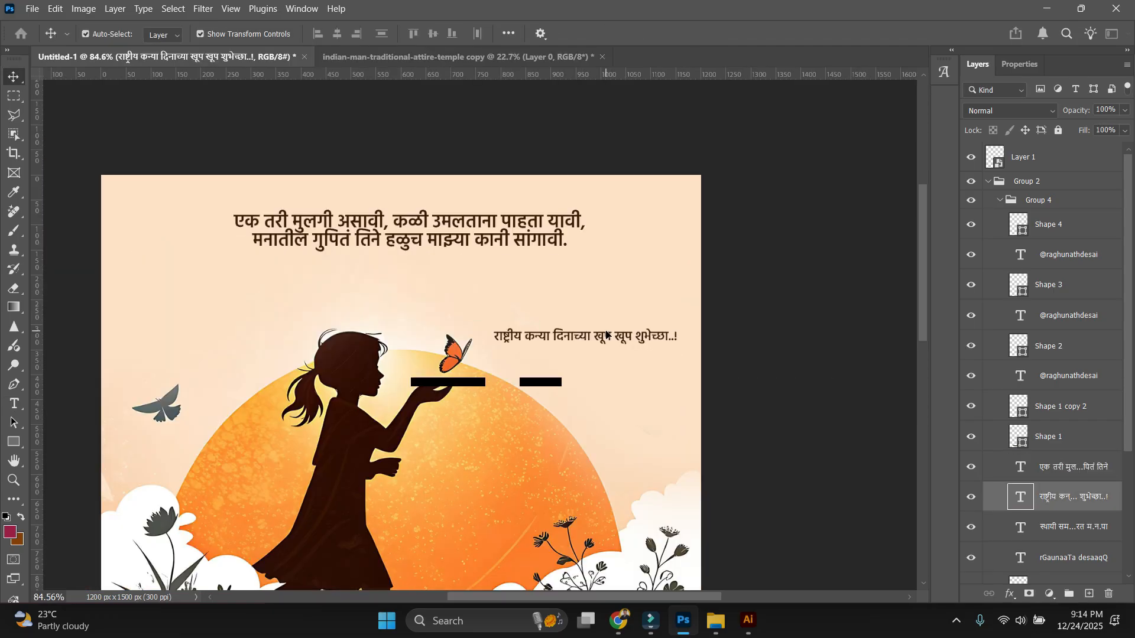
{"action": "double_click", "coordinate": [603, 334]}
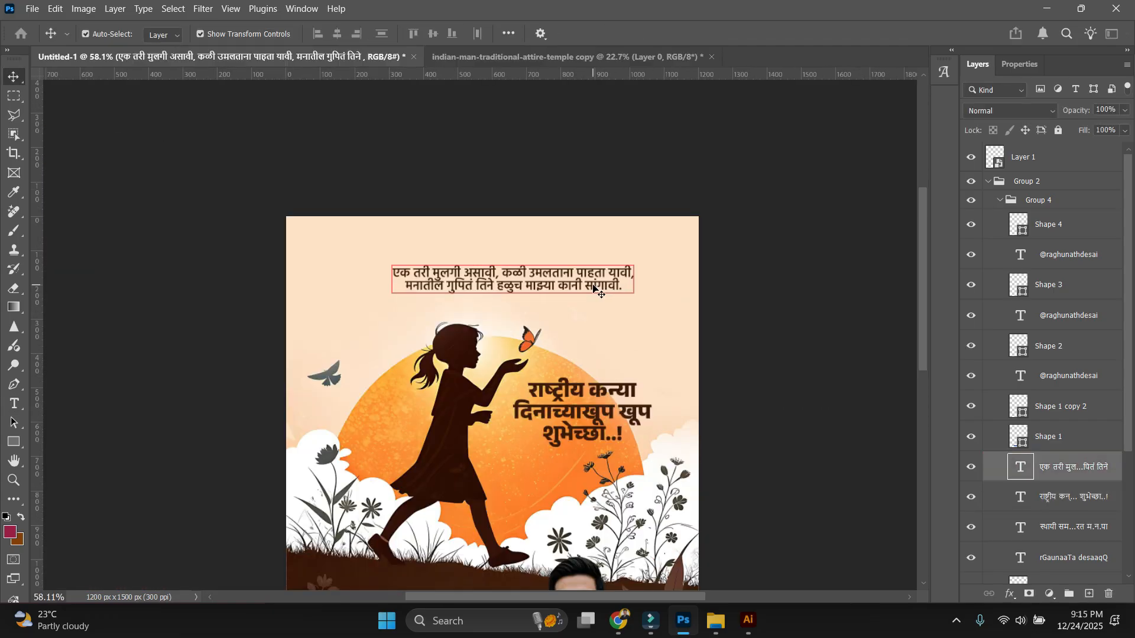
Enlarge the upper quote and centre it horizontally on the poster.
{"action": "left_click", "coordinate": [508, 278]}
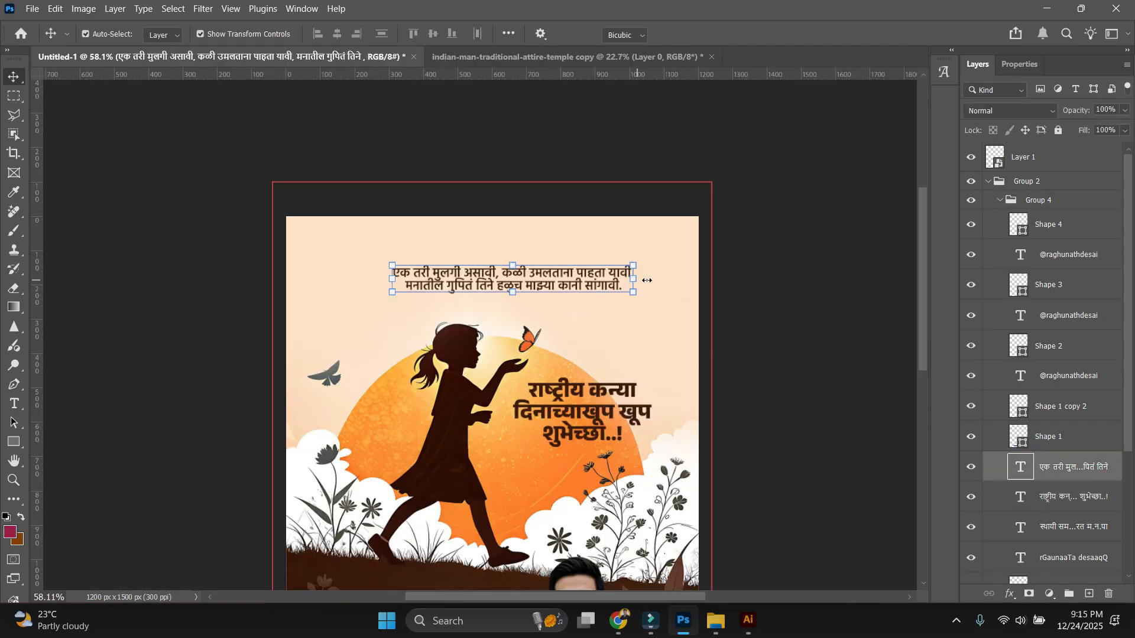
{"action": "key", "text": "ctrl+t"}
{"action": "left_click_drag", "start_coordinate": [633, 283], "coordinate": [652, 280]}
{"action": "key", "text": "Return"}
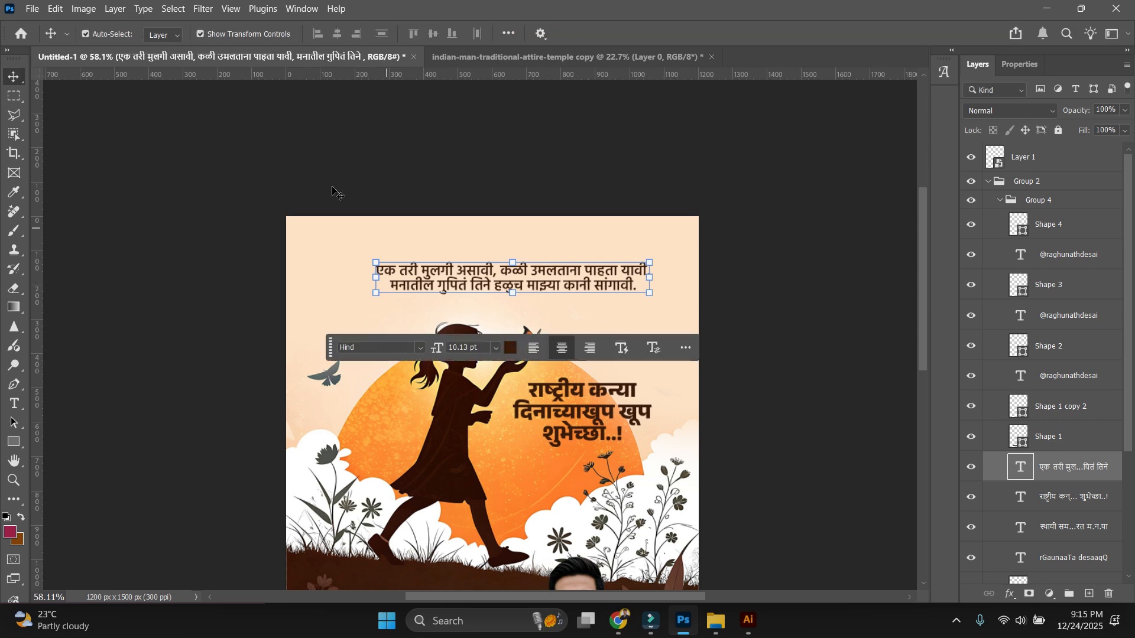
{"action": "key", "text": "ctrl+a"}
{"action": "left_click", "coordinate": [337, 36]}
{"action": "key", "text": "ctrl+d"}
{"action": "left_click", "coordinate": [805, 385]}
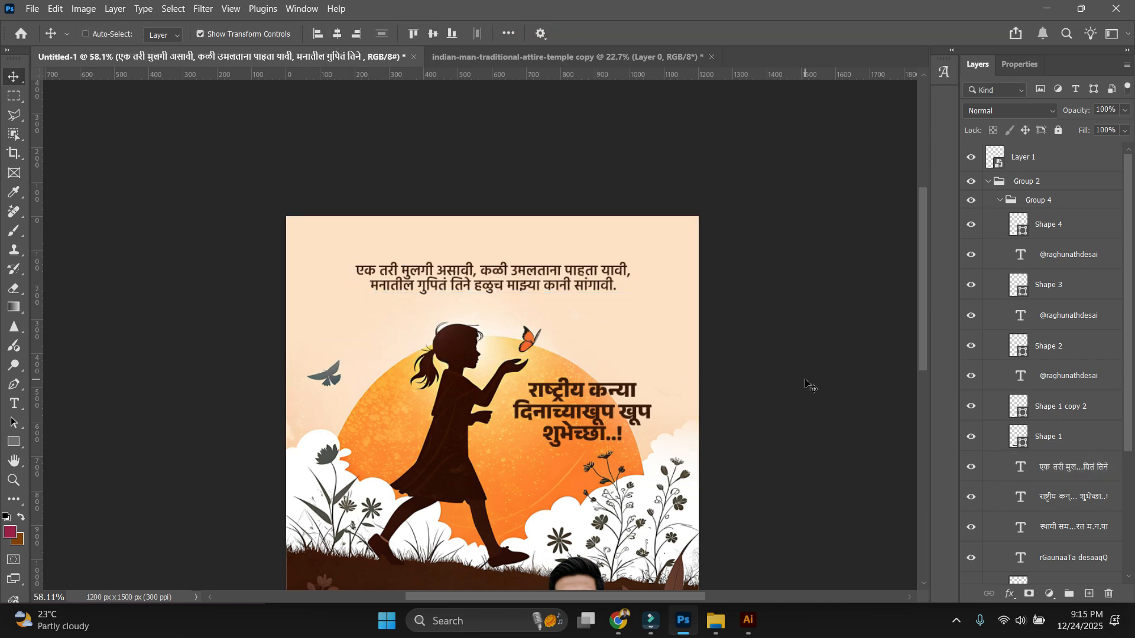
{"action": "key", "text": "ctrl+minus"}
{"action": "key", "text": "ctrl+minus"}
{"action": "key", "text": "ctrl+minus"}
{"action": "key", "text": "ctrl+0"}
{"action": "left_click_drag", "start_coordinate": [719, 308], "coordinate": [710, 339]}
{"action": "left_click", "coordinate": [14, 443]}
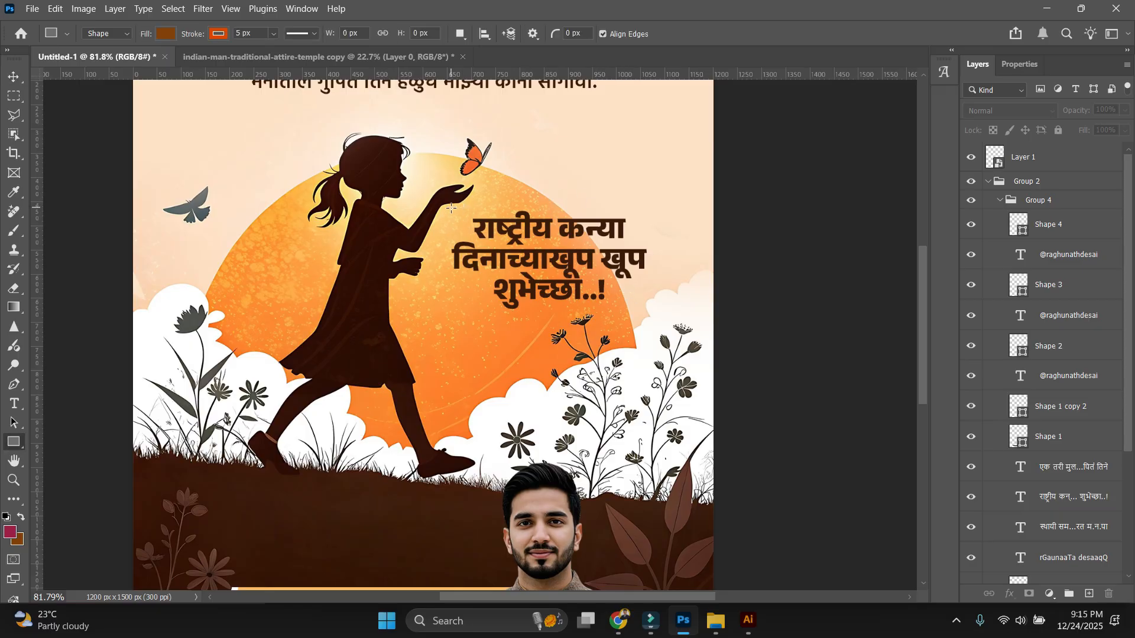
Draw a rectangle box behind the greeting, mask it and paint away its lower-right corner.
{"action": "left_click_drag", "start_coordinate": [449, 208], "coordinate": [685, 315]}
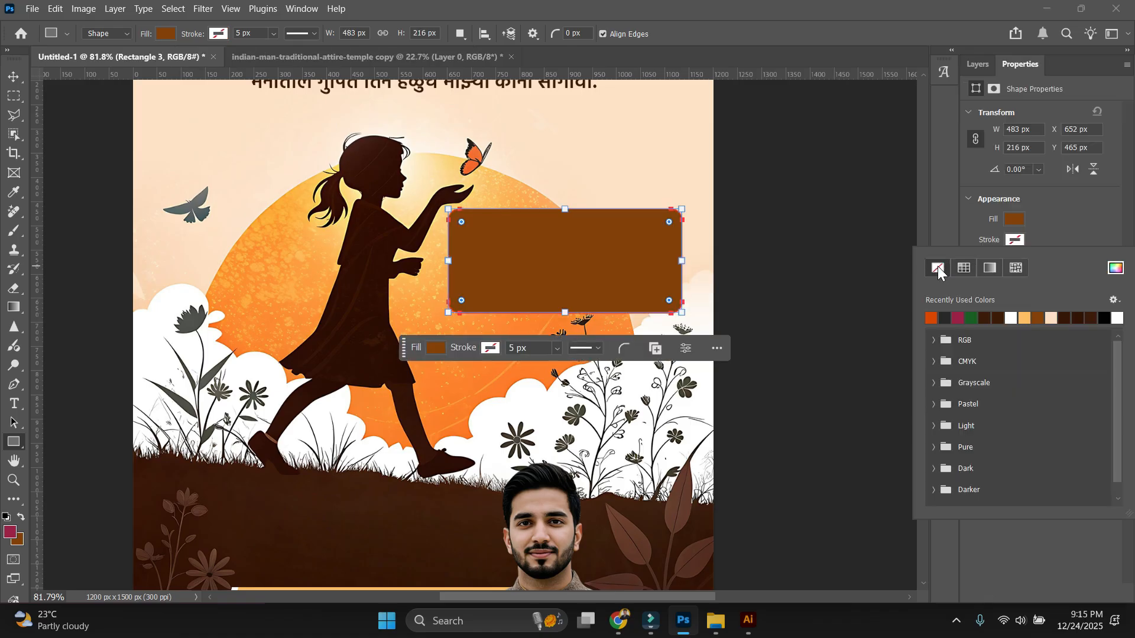
{"action": "left_click", "coordinate": [975, 66]}
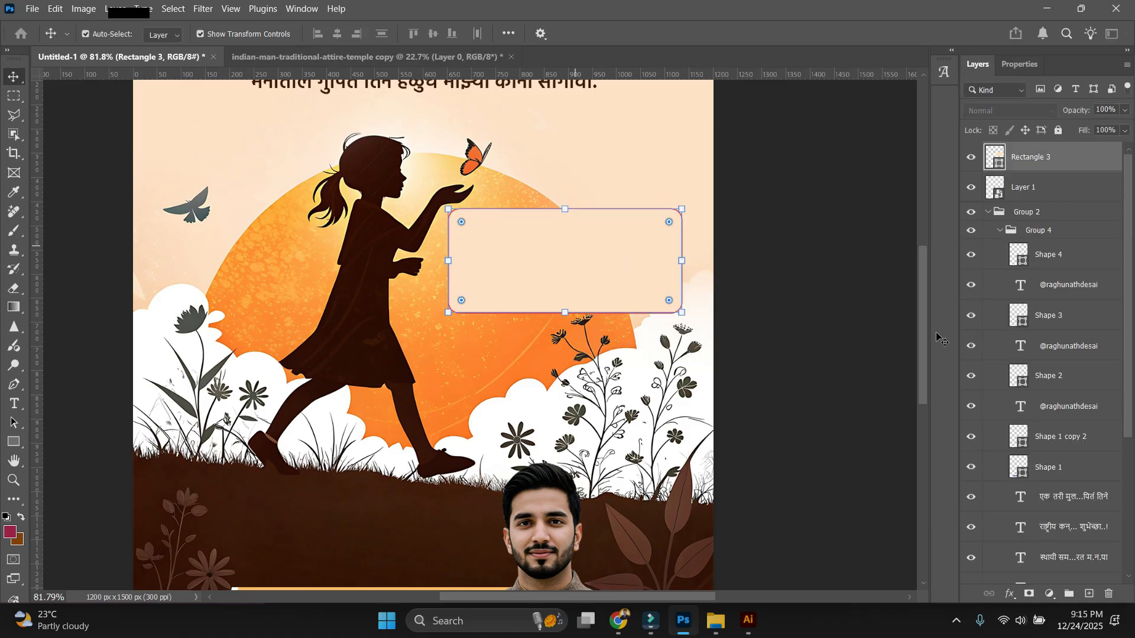
{"action": "left_click_drag", "start_coordinate": [1035, 157], "coordinate": [1047, 456]}
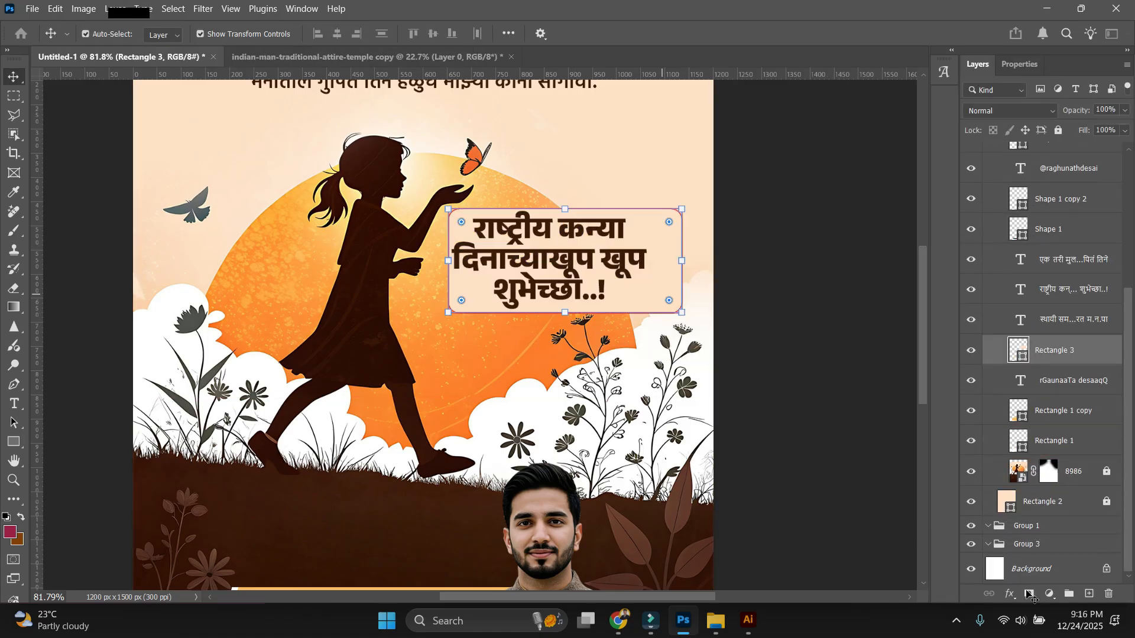
{"action": "left_click", "coordinate": [1029, 594]}
{"action": "key", "text": "b"}
{"action": "scroll", "coordinate": [676, 430], "scroll_direction": "up", "scroll_amount": 2}
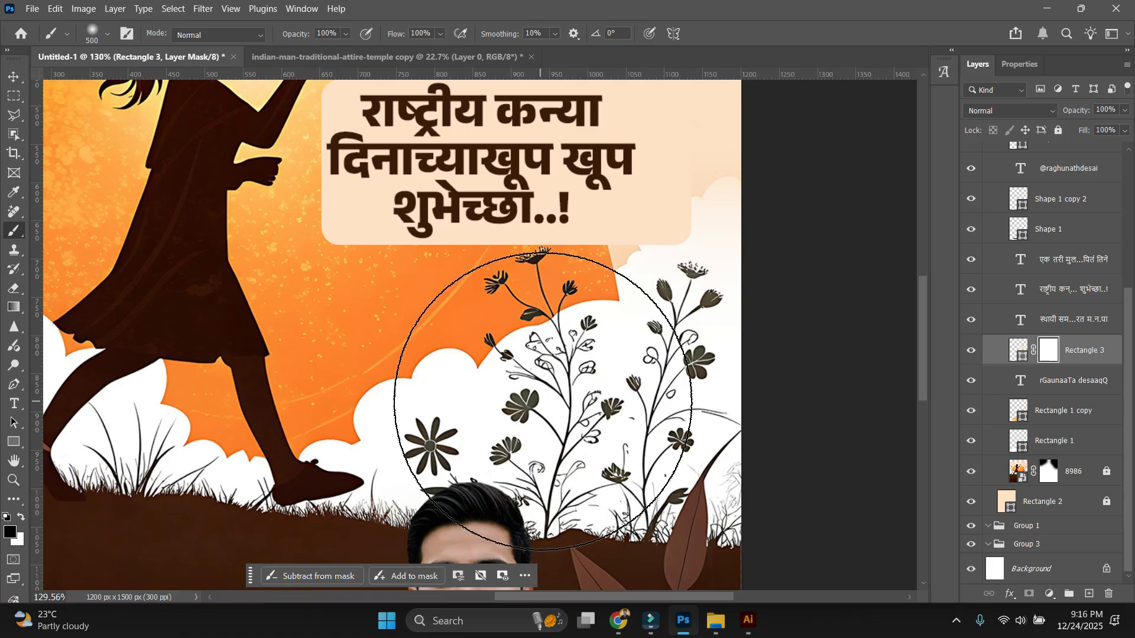
{"action": "key", "text": "bracketleft"}
{"action": "key", "text": "bracketleft"}
{"action": "key", "text": "bracketleft"}
{"action": "key", "text": "bracketleft"}
{"action": "key", "text": "bracketleft"}
{"action": "key", "text": "bracketleft"}
{"action": "key", "text": "bracketleft"}
{"action": "left_click_drag", "start_coordinate": [682, 238], "coordinate": [676, 239]}
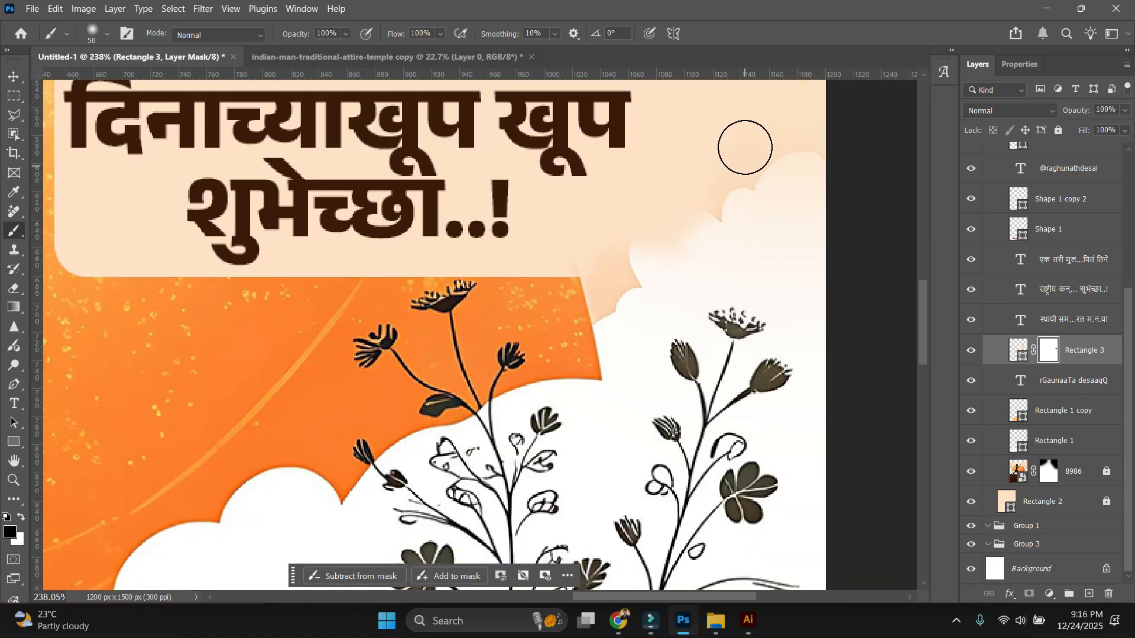
{"action": "scroll", "coordinate": [746, 151], "scroll_direction": "up", "scroll_amount": 2}
{"action": "key", "text": "ctrl+0"}
Make the greeting Bold at 14 pt, add a space before खूप, and set lower lines Regular.
{"action": "key", "text": "v"}
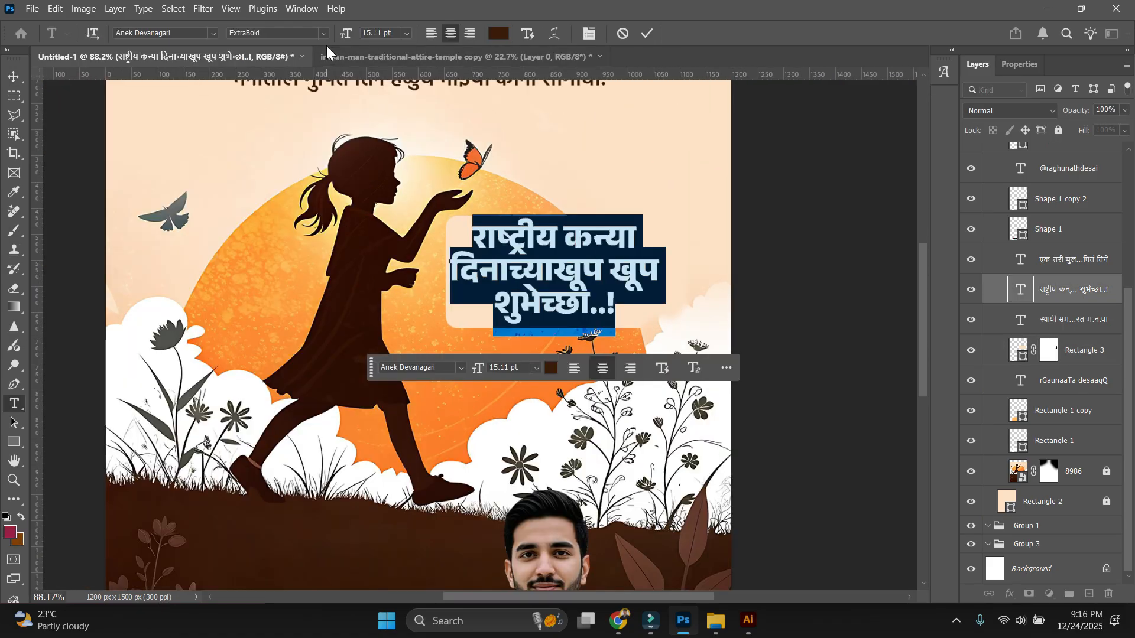
{"action": "left_click", "coordinate": [319, 33]}
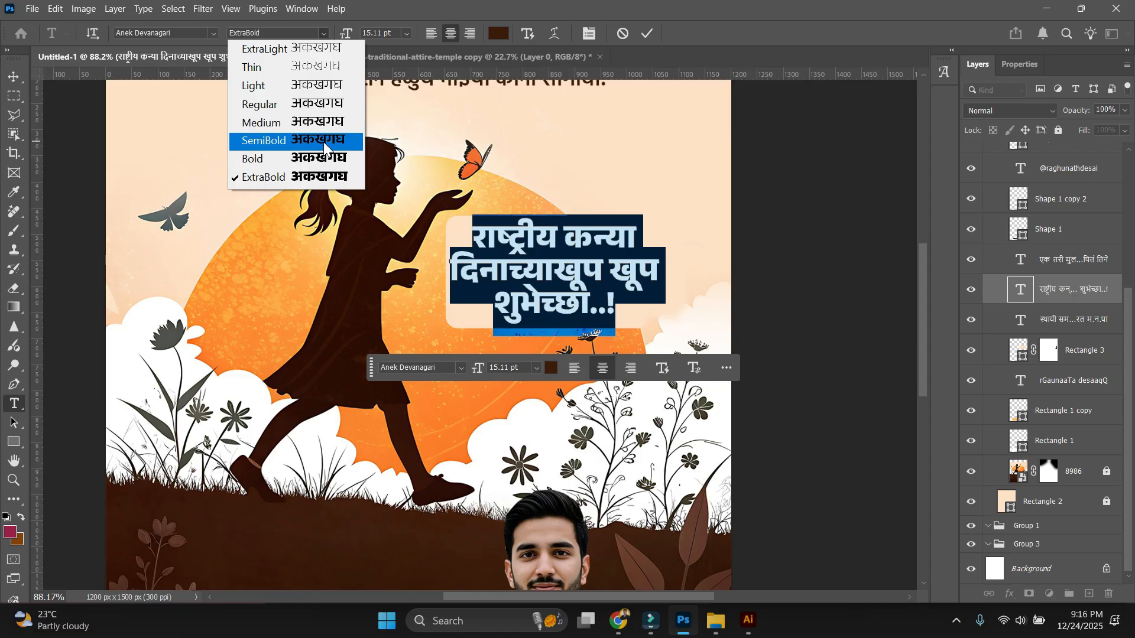
{"action": "left_click", "coordinate": [326, 158]}
{"action": "left_click_drag", "start_coordinate": [346, 33], "coordinate": [340, 33]}
{"action": "left_click_drag", "start_coordinate": [636, 238], "coordinate": [640, 308]}
{"action": "left_click", "coordinate": [553, 274]}
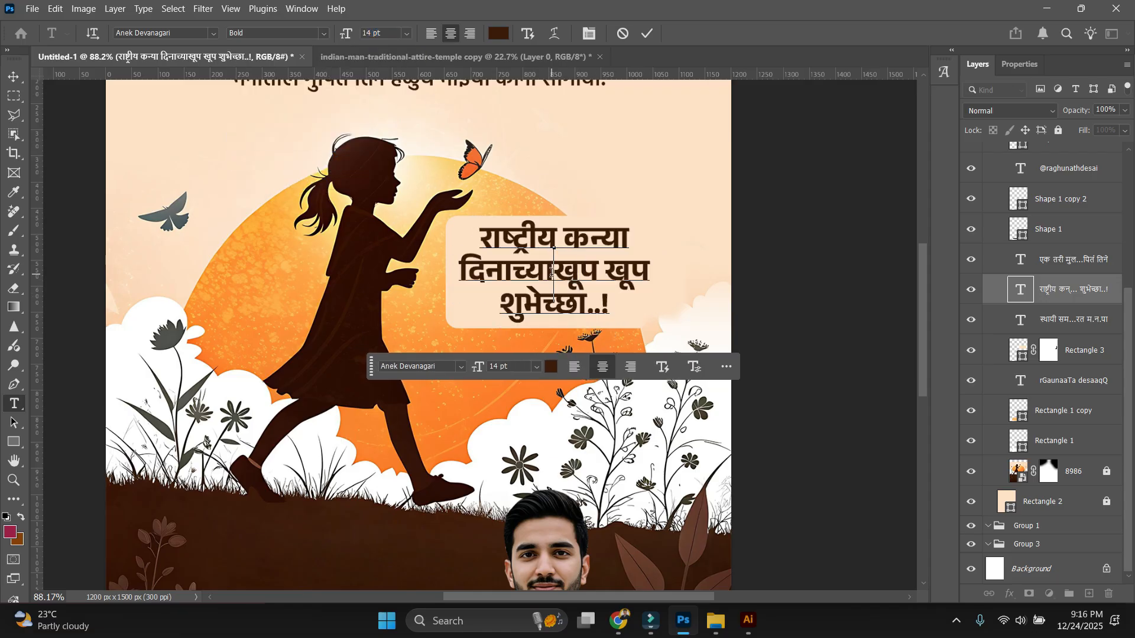
{"action": "left_click_drag", "start_coordinate": [459, 273], "coordinate": [609, 322]}
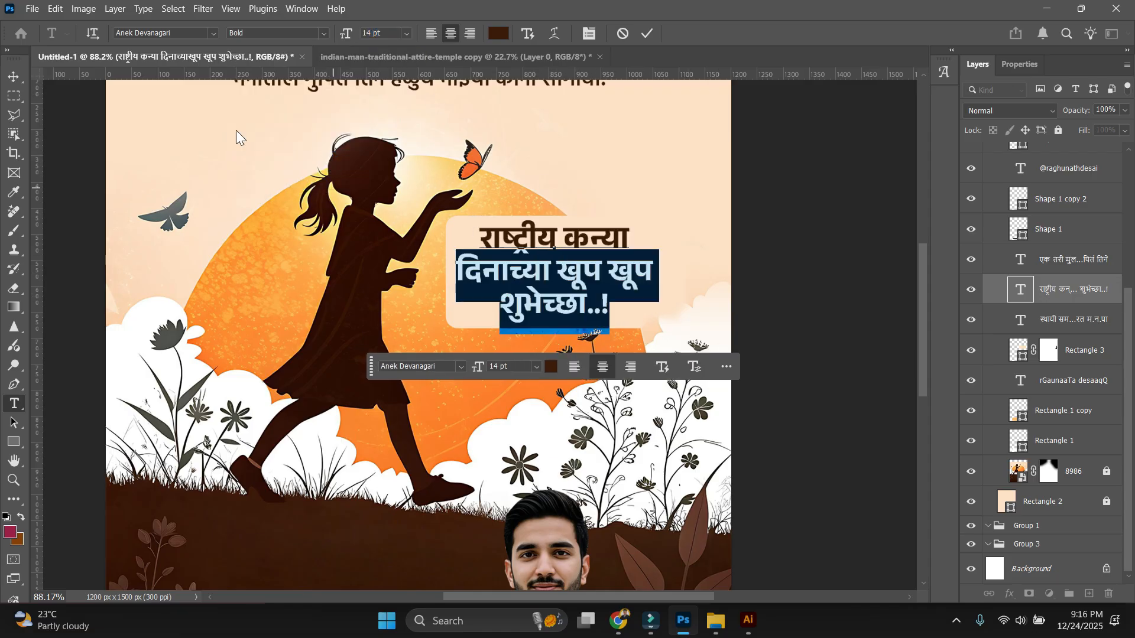
{"action": "left_click", "coordinate": [324, 33]}
{"action": "left_click", "coordinate": [302, 104]}
Make the राष्ट्रीय कन्या first line ExtraBold at 19 pt and commit.
{"action": "left_click_drag", "start_coordinate": [479, 238], "coordinate": [630, 239]}
{"action": "left_click", "coordinate": [324, 33]}
{"action": "left_click", "coordinate": [331, 177]}
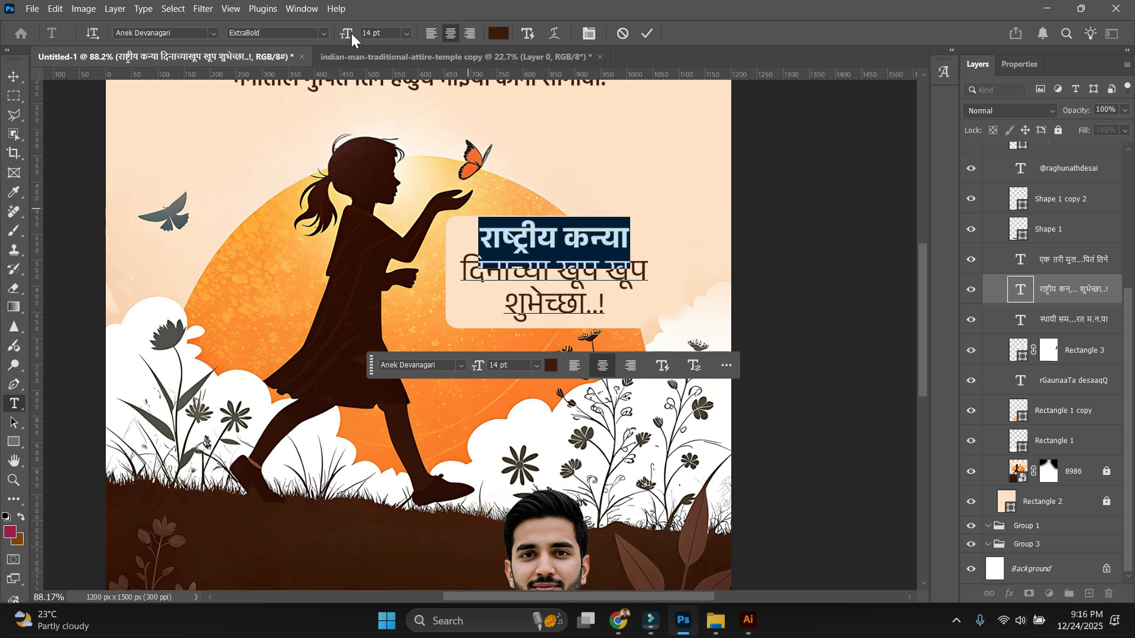
{"action": "left_click", "coordinate": [370, 33]}
{"action": "scroll", "coordinate": [369, 33], "scroll_direction": "up", "scroll_amount": 5}
{"action": "left_click", "coordinate": [590, 305]}
{"action": "key", "text": "ctrl+Return"}
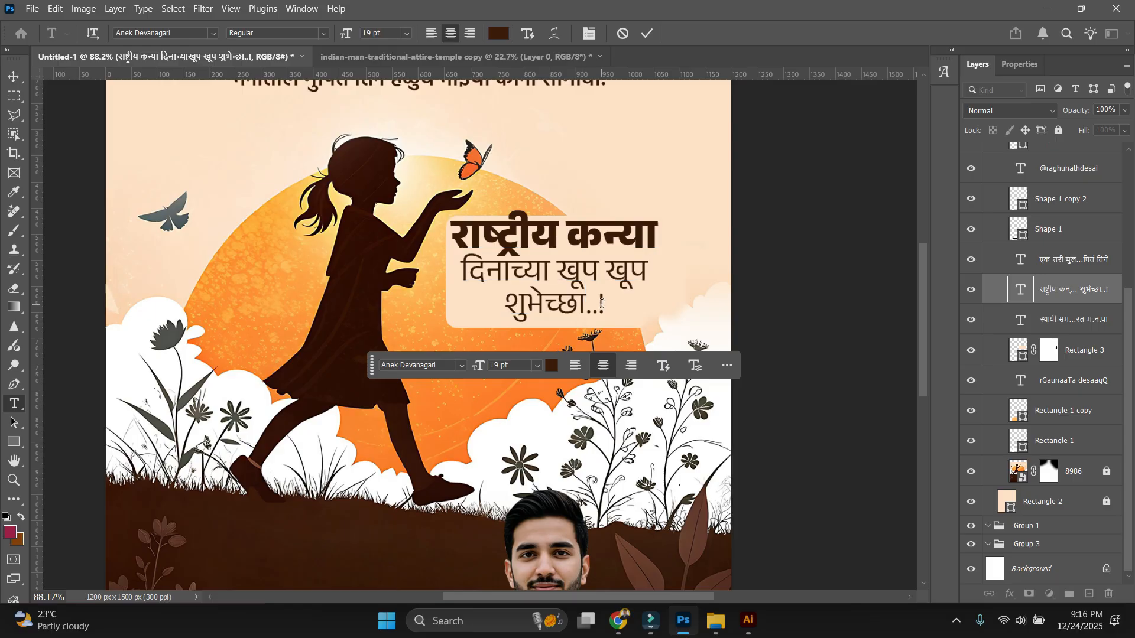
Shrink the greeting text to about 96% and give the wish lines Medium weight.
{"action": "key", "text": "v"}
{"action": "left_click_drag", "start_coordinate": [556, 209], "coordinate": [558, 220]}
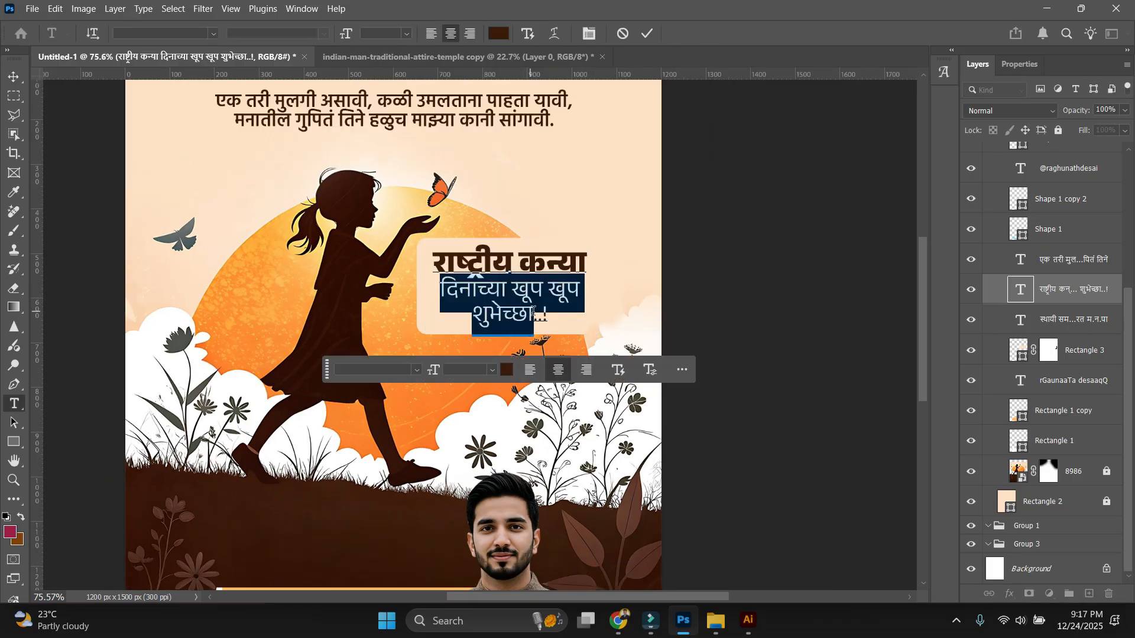
{"action": "left_click", "coordinate": [324, 33]}
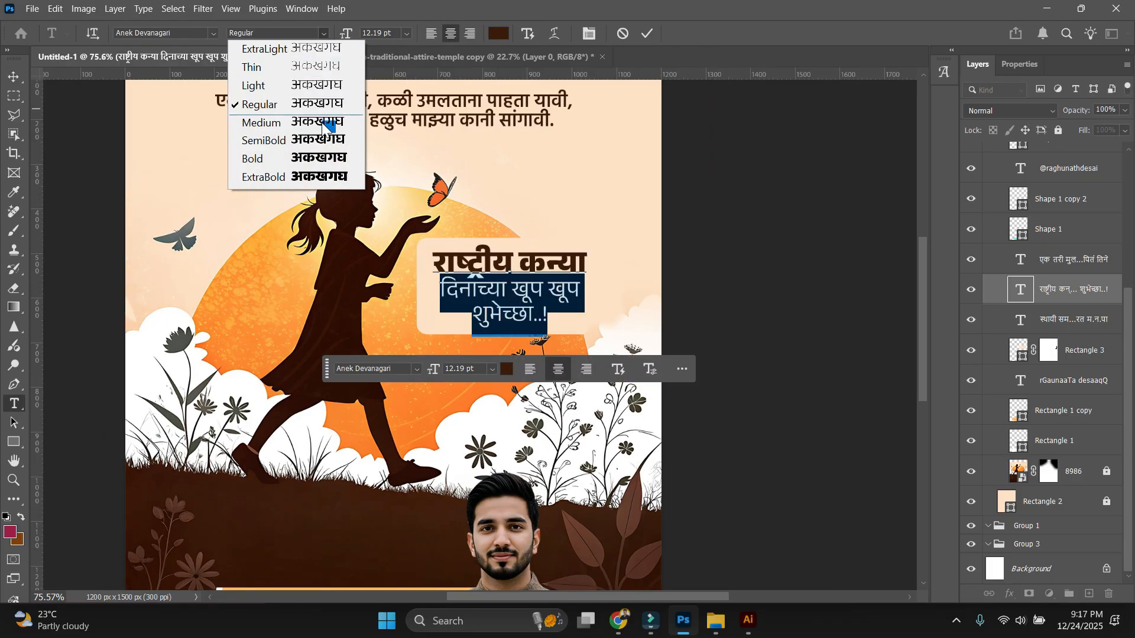
{"action": "left_click", "coordinate": [313, 129]}
{"action": "key", "text": "ctrl+Return"}
{"action": "key", "text": "v"}
{"action": "scroll", "coordinate": [768, 119], "scroll_direction": "down", "scroll_amount": 3}
{"action": "left_click", "coordinate": [796, 185]}
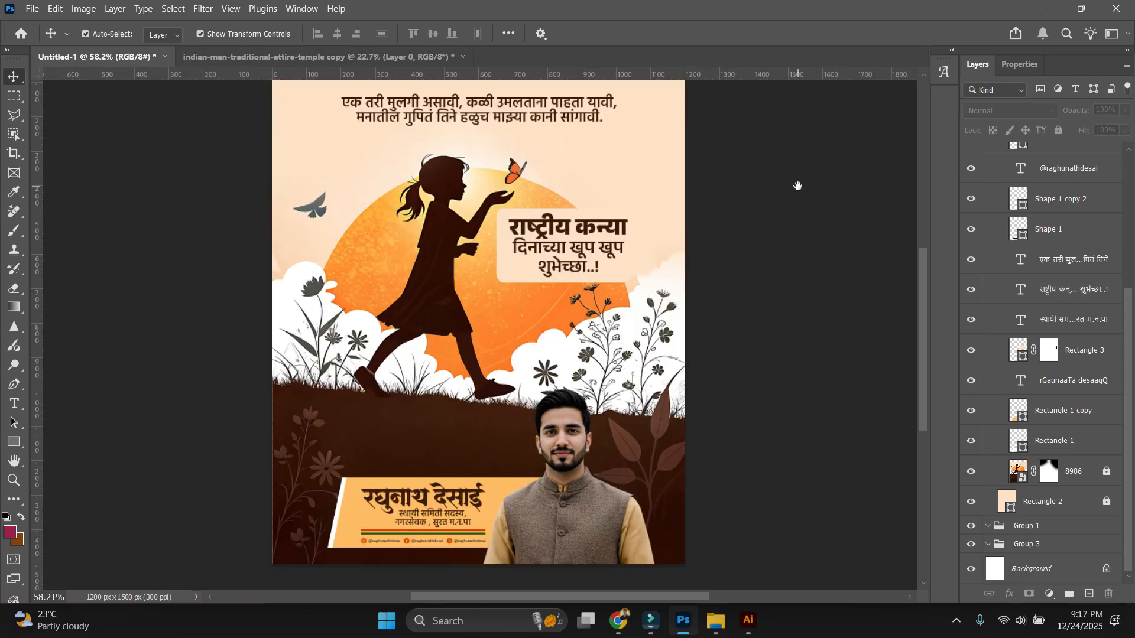
{"action": "left_click_drag", "start_coordinate": [582, 93], "coordinate": [593, 209]}
{"action": "scroll", "coordinate": [565, 228], "scroll_direction": "up", "scroll_amount": 7}
Set the quote's line spacing to 13 pt and break सांगावी. onto its own line.
{"action": "double_click", "coordinate": [418, 232]}
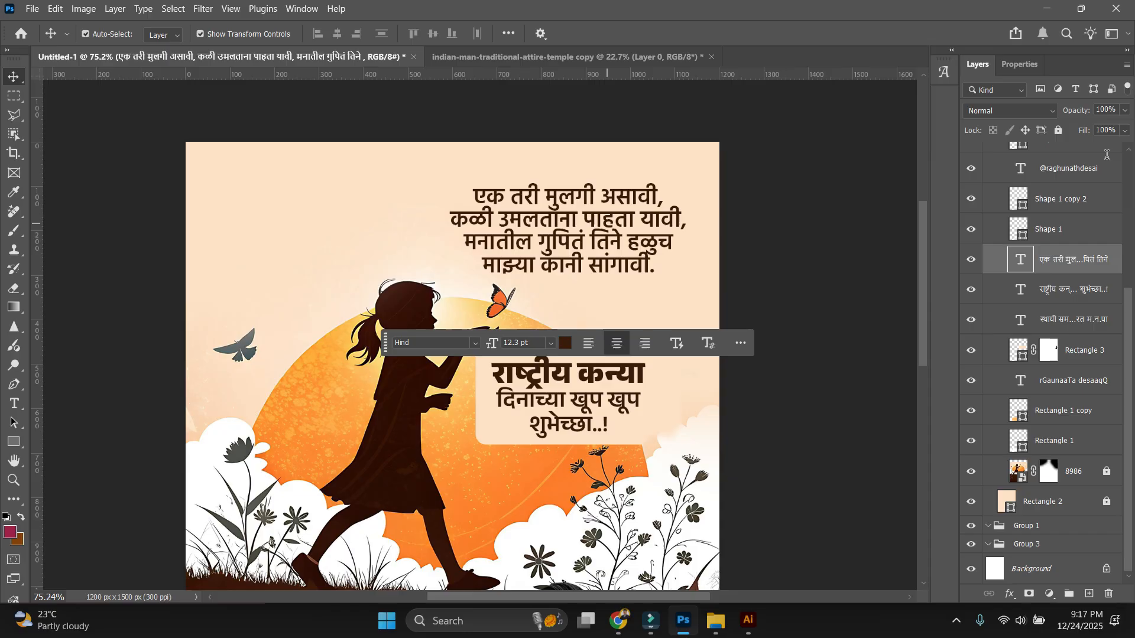
{"action": "double_click", "coordinate": [1021, 260]}
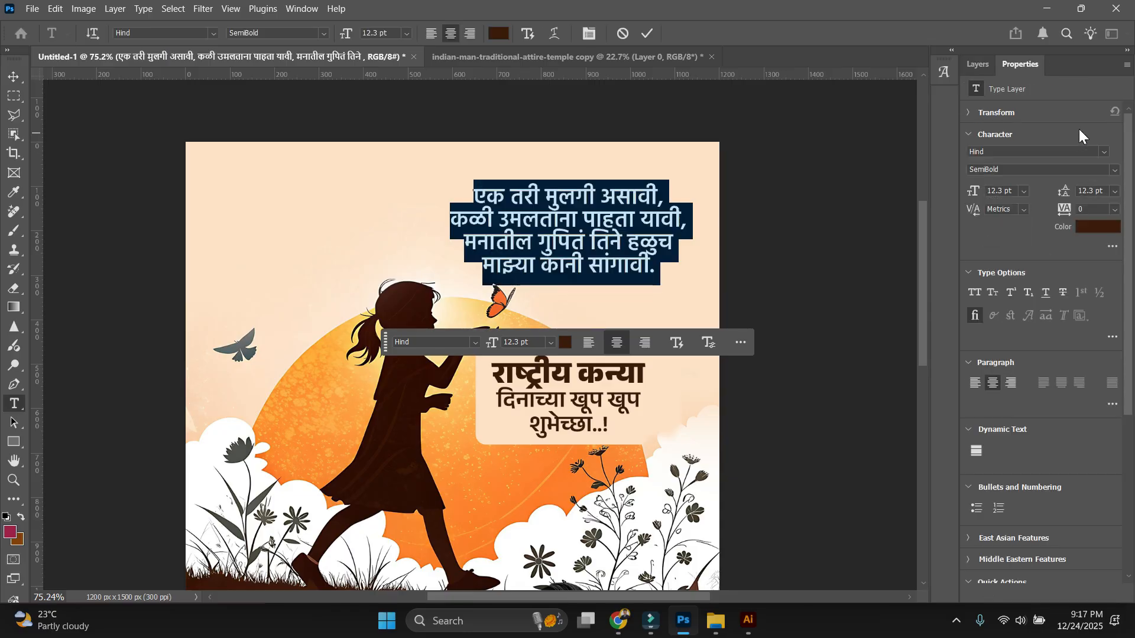
{"action": "left_click", "coordinate": [1087, 191]}
{"action": "key", "text": "Up"}
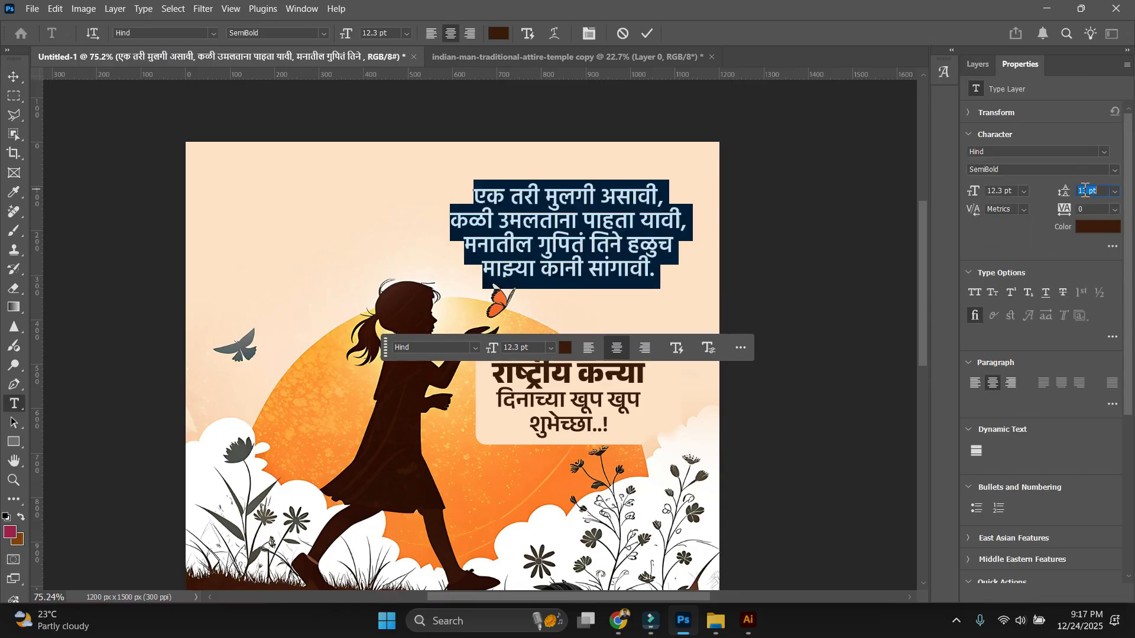
{"action": "left_click", "coordinate": [551, 246]}
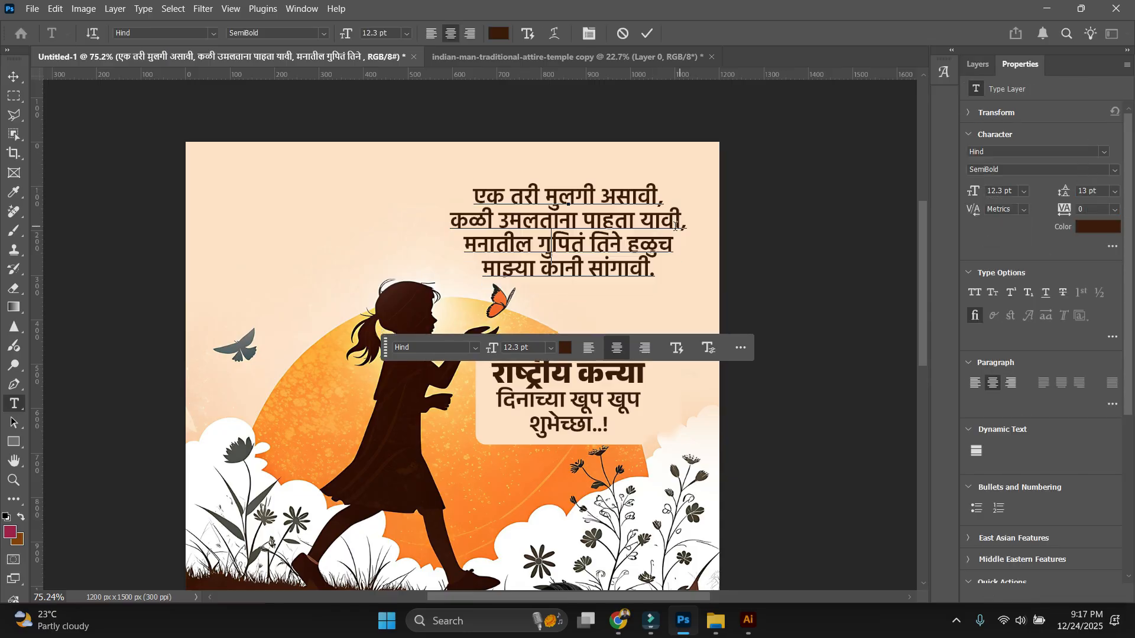
{"action": "left_click", "coordinate": [590, 272]}
{"action": "key", "text": "Return"}
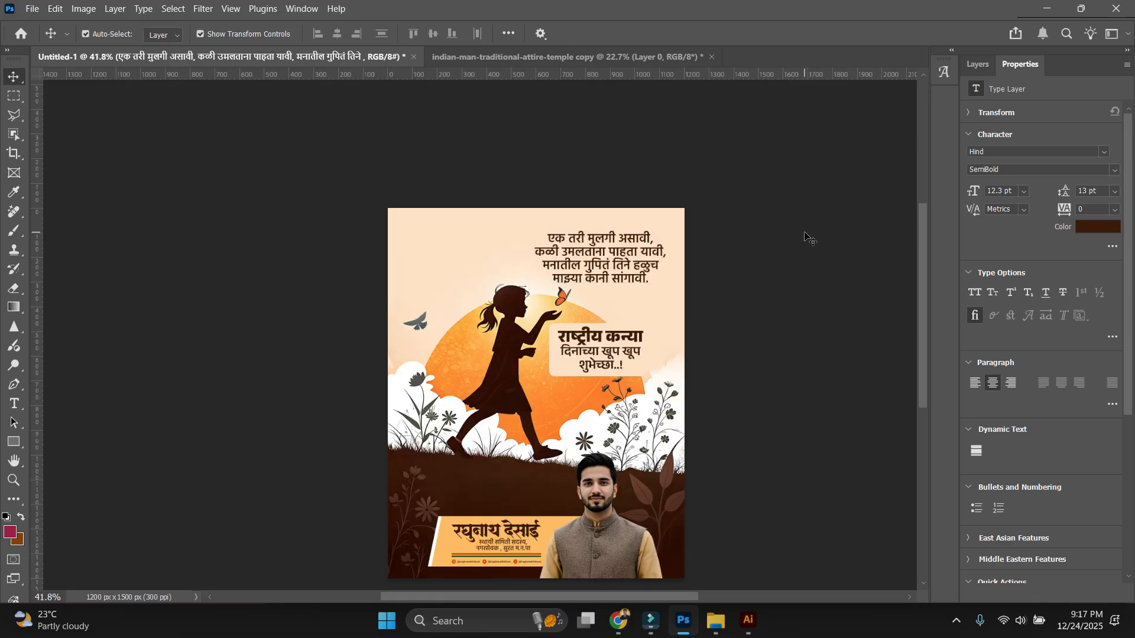
{"action": "left_click", "coordinate": [781, 254]}
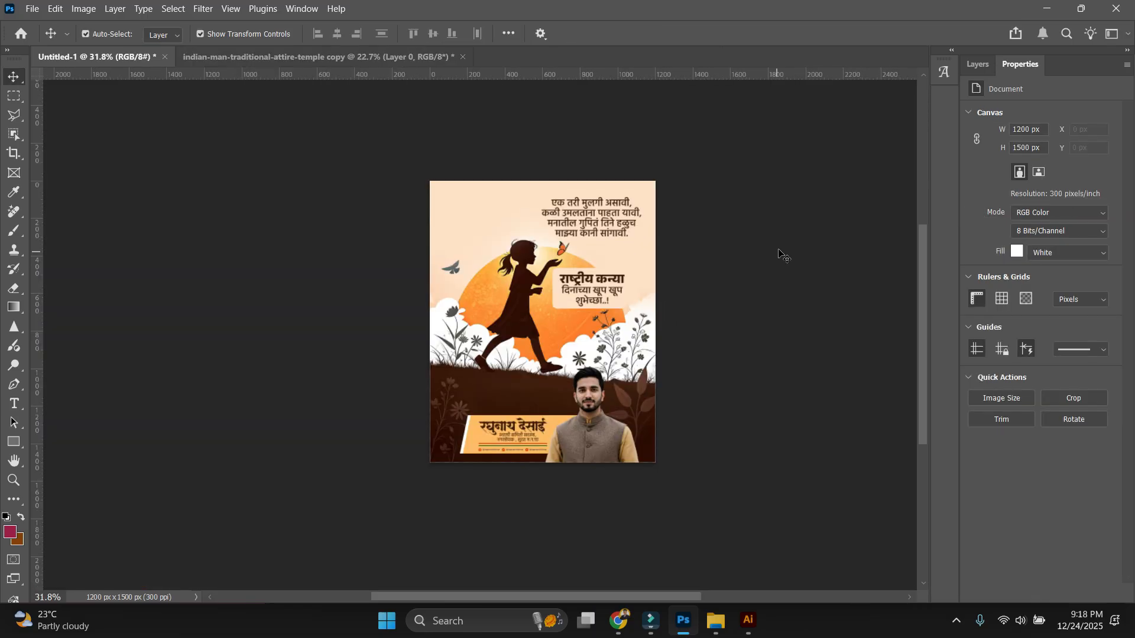
Pan and zoom across the poster to review the quote, then select the quote text layer.
{"action": "scroll", "coordinate": [785, 251], "scroll_direction": "up", "scroll_amount": 2}
{"action": "left_click_drag", "start_coordinate": [791, 232], "coordinate": [743, 304]}
{"action": "scroll", "coordinate": [710, 287], "scroll_direction": "up", "scroll_amount": 1}
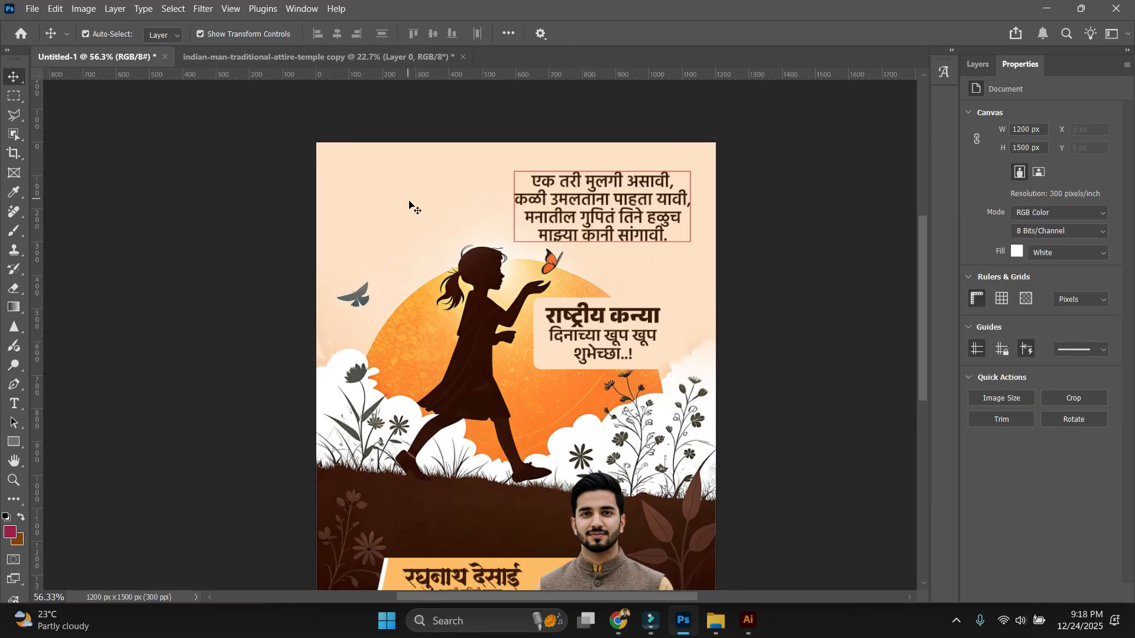
{"action": "scroll", "coordinate": [338, 171], "scroll_direction": "down", "scroll_amount": 3}
{"action": "scroll", "coordinate": [307, 216], "scroll_direction": "up", "scroll_amount": 3}
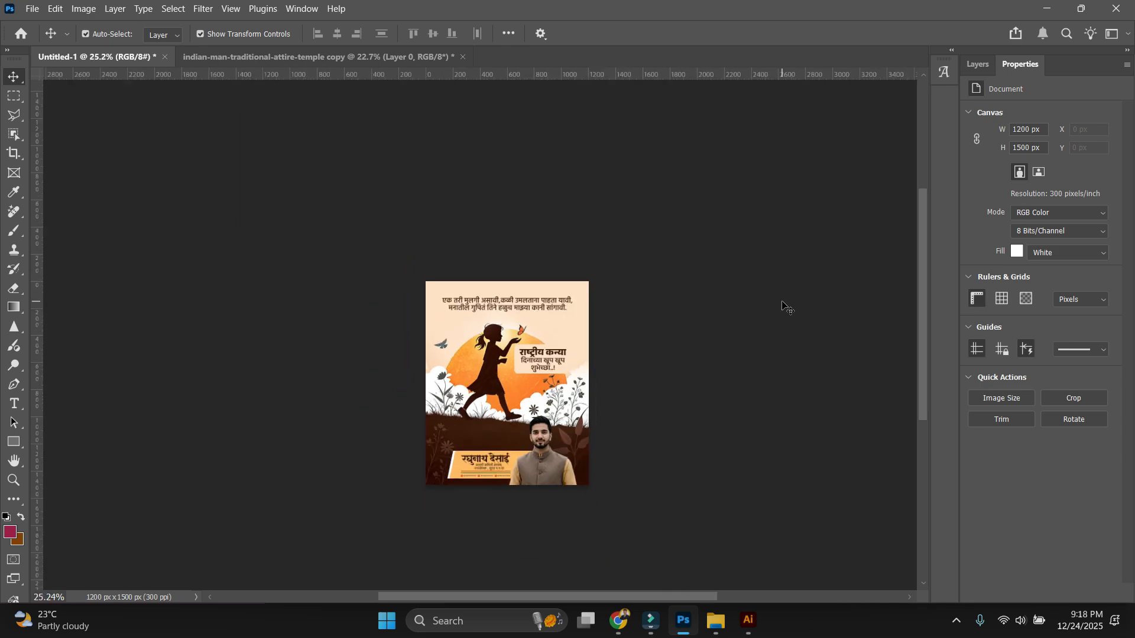
{"action": "scroll", "coordinate": [784, 307], "scroll_direction": "up", "scroll_amount": 5}
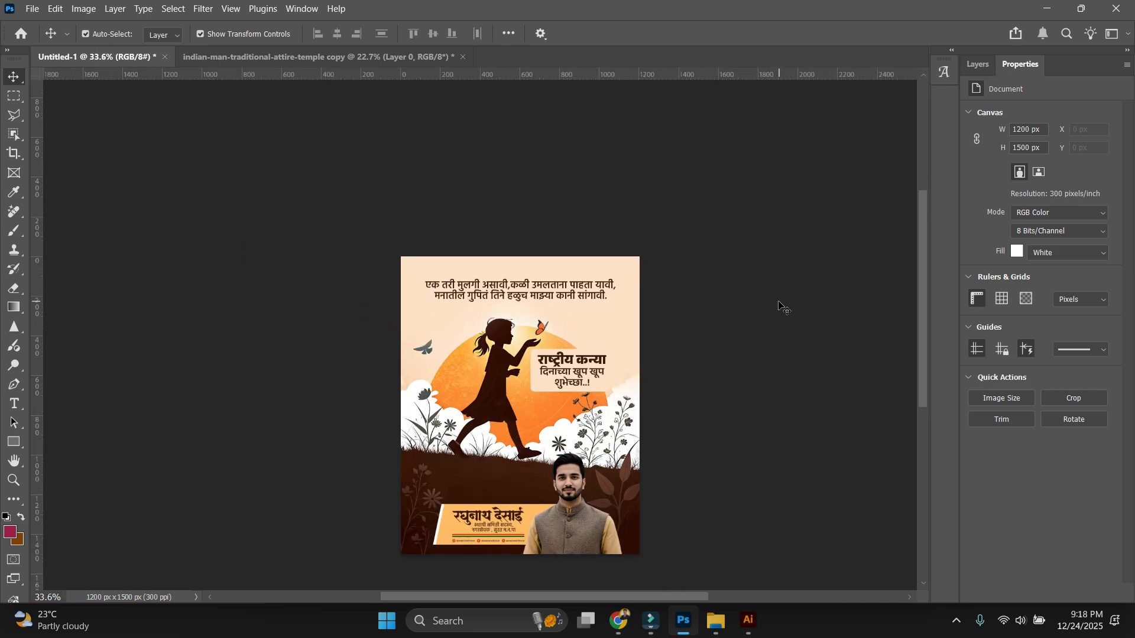
{"action": "key", "text": "ctrl+0"}
{"action": "scroll", "coordinate": [766, 319], "scroll_direction": "left", "scroll_amount": 2}
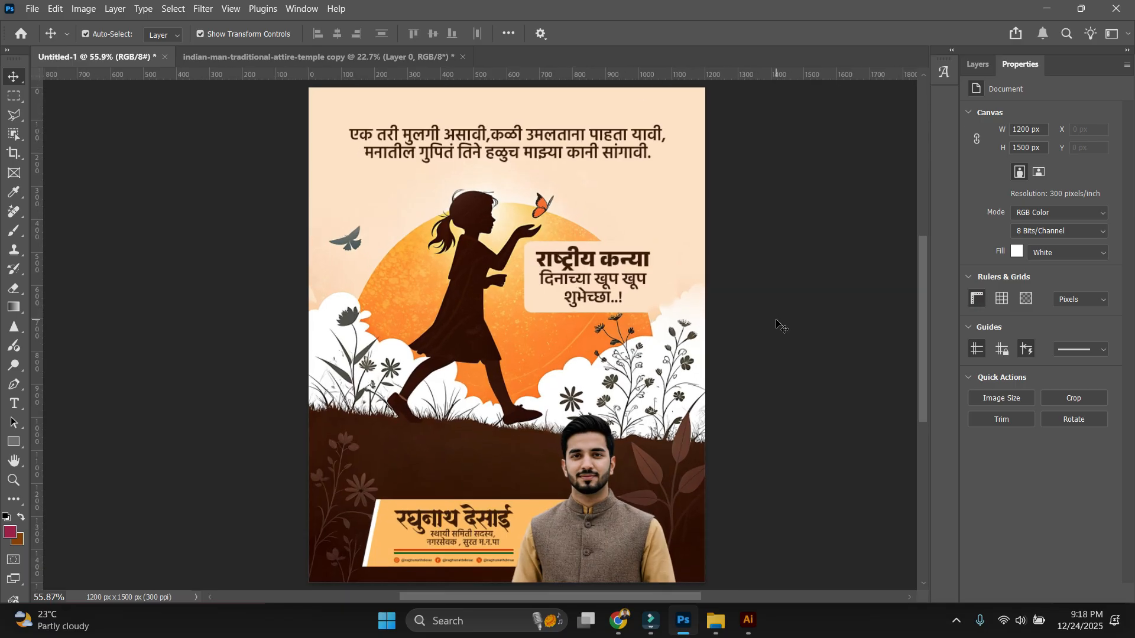
{"action": "scroll", "coordinate": [777, 322], "scroll_direction": "up", "scroll_amount": 2}
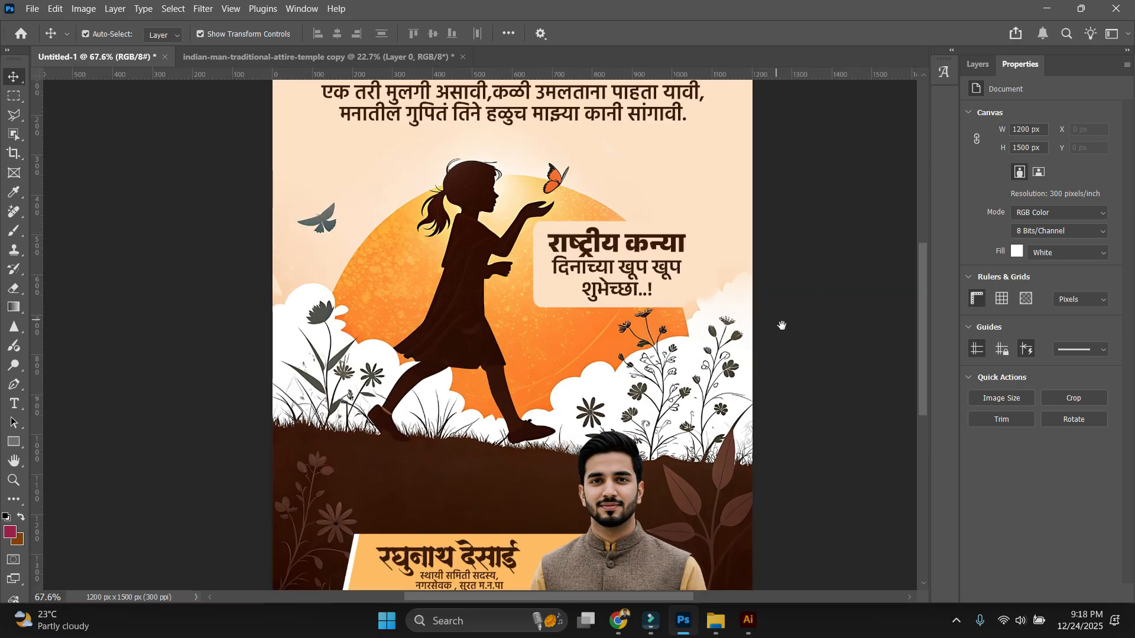
{"action": "left_click_drag", "start_coordinate": [786, 425], "coordinate": [763, 373]}
{"action": "scroll", "coordinate": [450, 520], "scroll_direction": "up", "scroll_amount": 1}
{"action": "scroll", "coordinate": [447, 519], "scroll_direction": "up", "scroll_amount": 3}
{"action": "scroll", "coordinate": [373, 497], "scroll_direction": "down", "scroll_amount": 3}
{"action": "scroll", "coordinate": [387, 496], "scroll_direction": "up", "scroll_amount": 4}
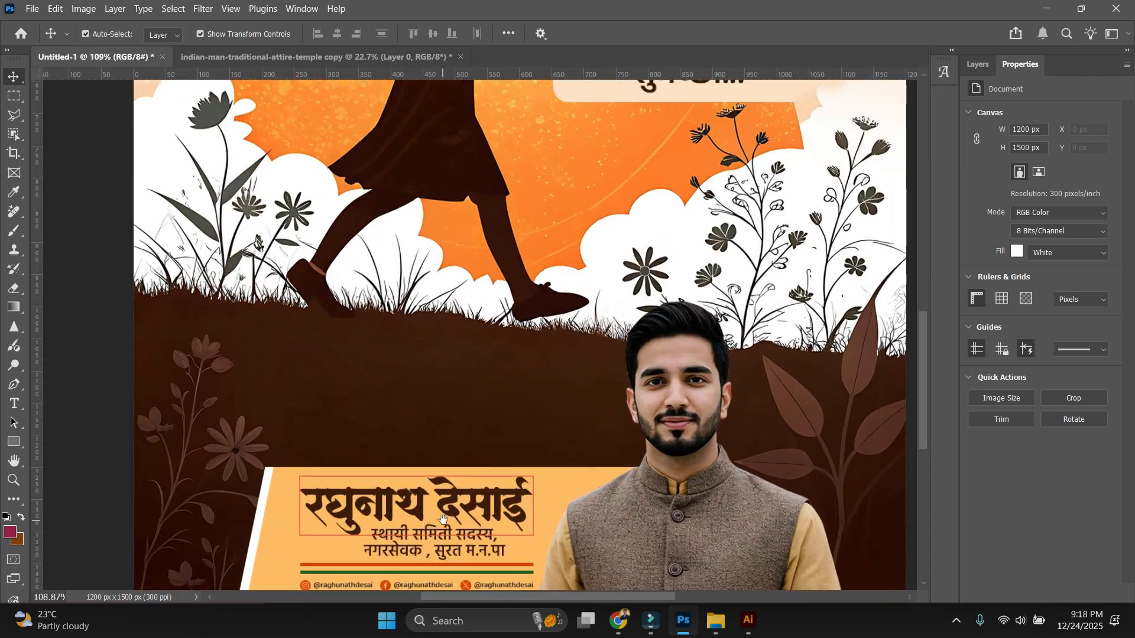
{"action": "left_click_drag", "start_coordinate": [442, 508], "coordinate": [412, 445]}
{"action": "scroll", "coordinate": [413, 445], "scroll_direction": "down", "scroll_amount": 5}
{"action": "scroll", "coordinate": [744, 296], "scroll_direction": "down", "scroll_amount": 3}
{"action": "scroll", "coordinate": [775, 263], "scroll_direction": "up", "scroll_amount": 2}
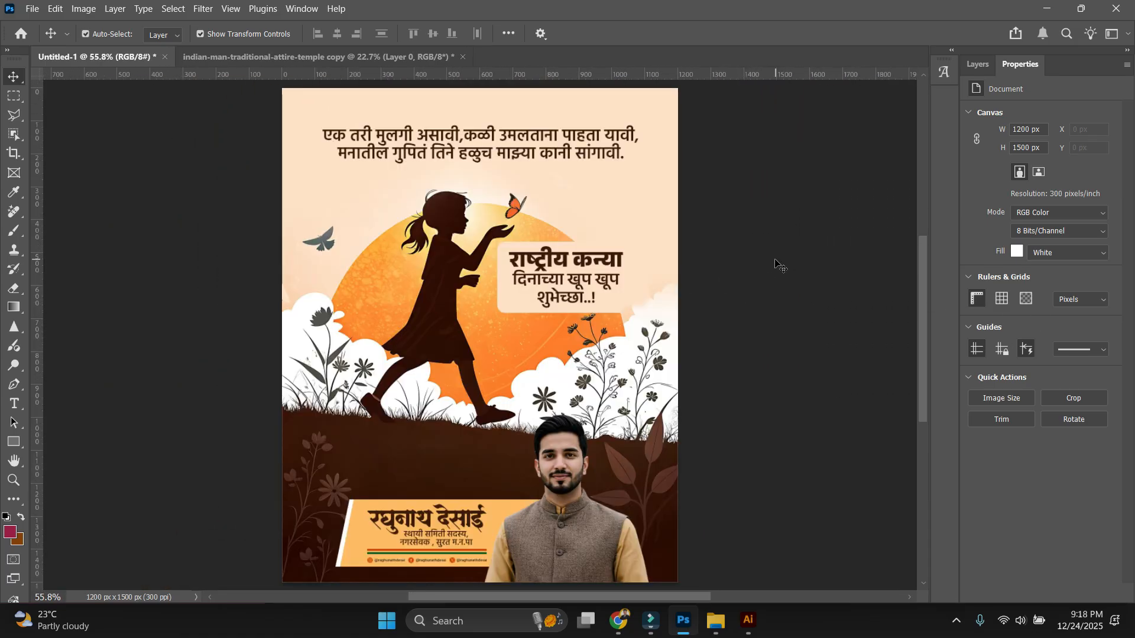
{"action": "scroll", "coordinate": [798, 337], "scroll_direction": "down", "scroll_amount": 4}
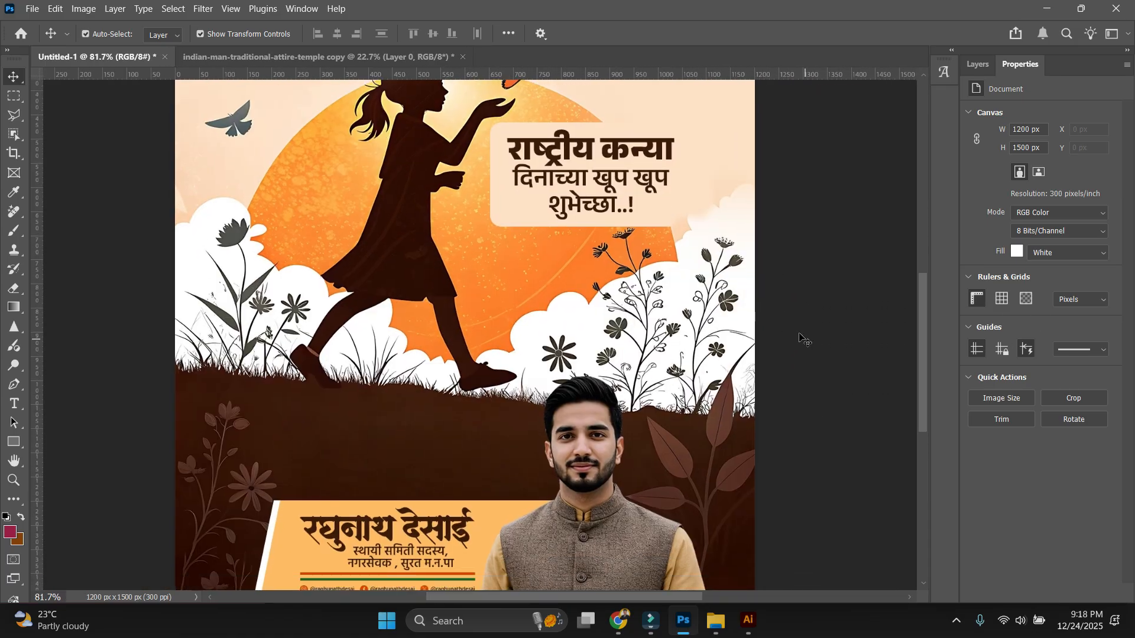
{"action": "scroll", "coordinate": [609, 433], "scroll_direction": "up", "scroll_amount": 3}
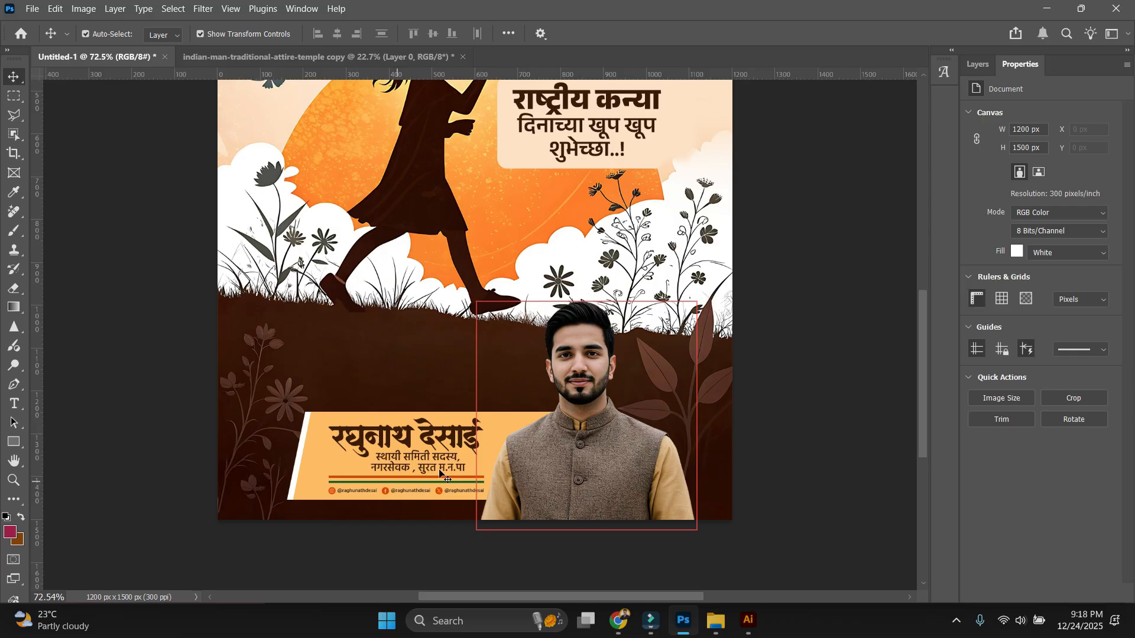
{"action": "scroll", "coordinate": [762, 381], "scroll_direction": "down", "scroll_amount": 4}
{"action": "scroll", "coordinate": [756, 355], "scroll_direction": "up", "scroll_amount": 4}
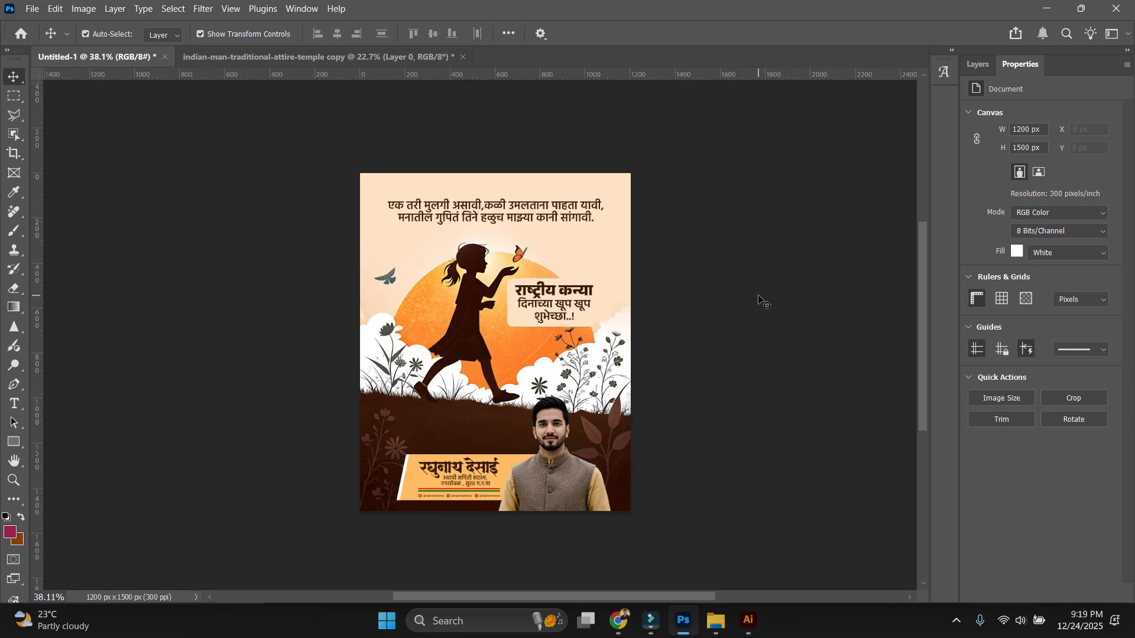
{"action": "scroll", "coordinate": [649, 243], "scroll_direction": "up", "scroll_amount": 2}
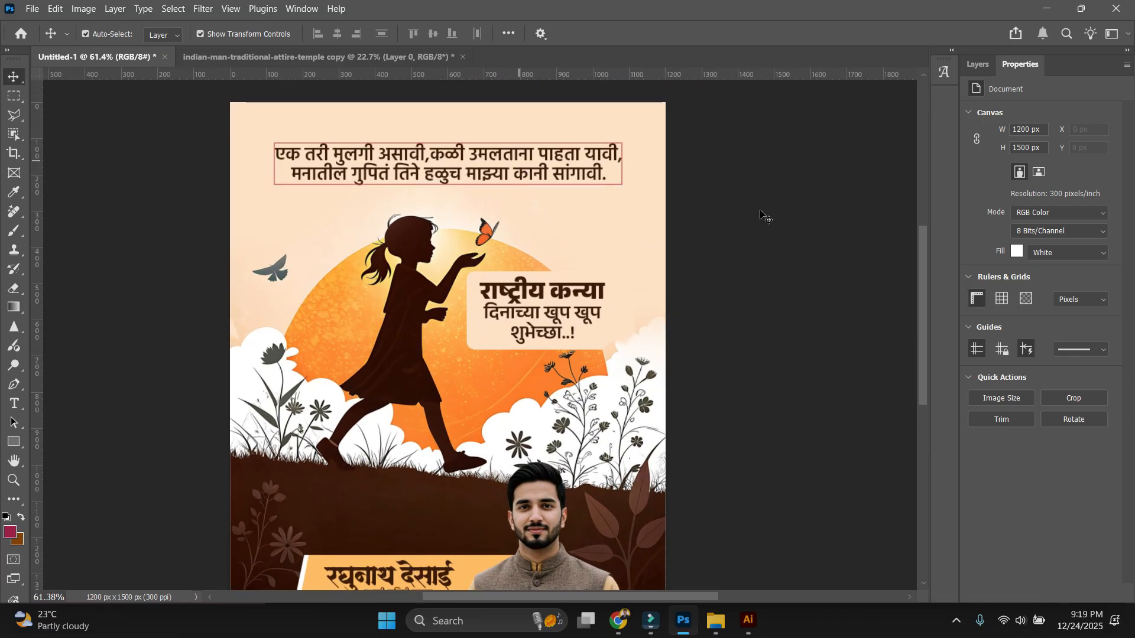
{"action": "left_click", "coordinate": [493, 179]}
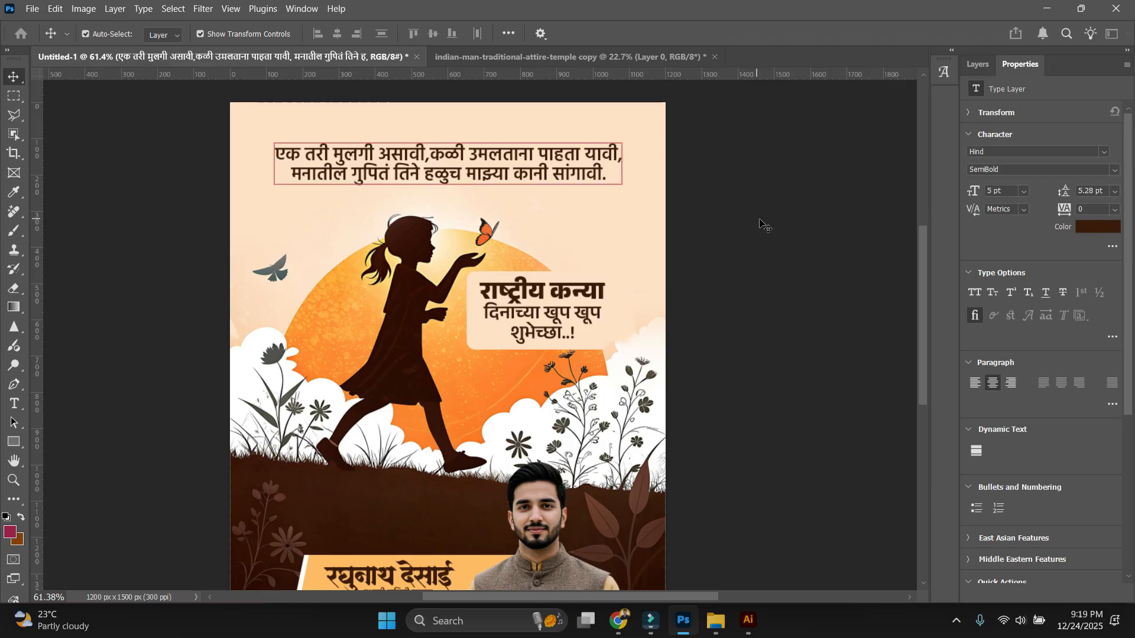
View the poster at 100% around the greeting box.
{"action": "key", "text": "ctrl+1"}
{"action": "left_click", "coordinate": [543, 261]}
{"action": "scroll", "coordinate": [614, 216], "scroll_direction": "up", "scroll_amount": 4}
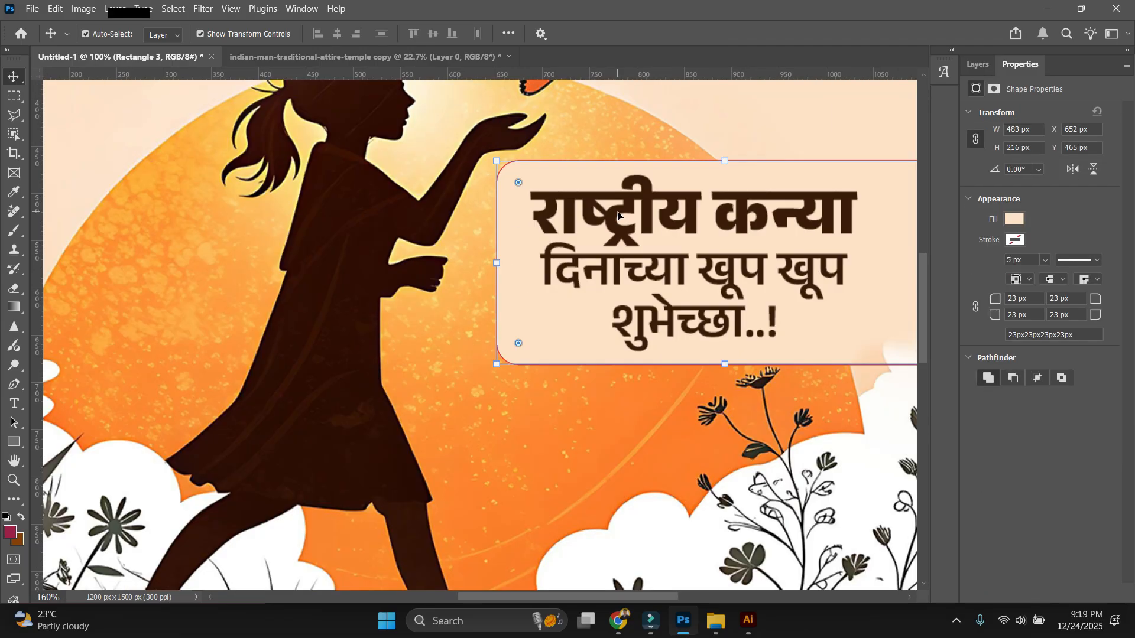
{"action": "key", "text": "ctrl+1"}
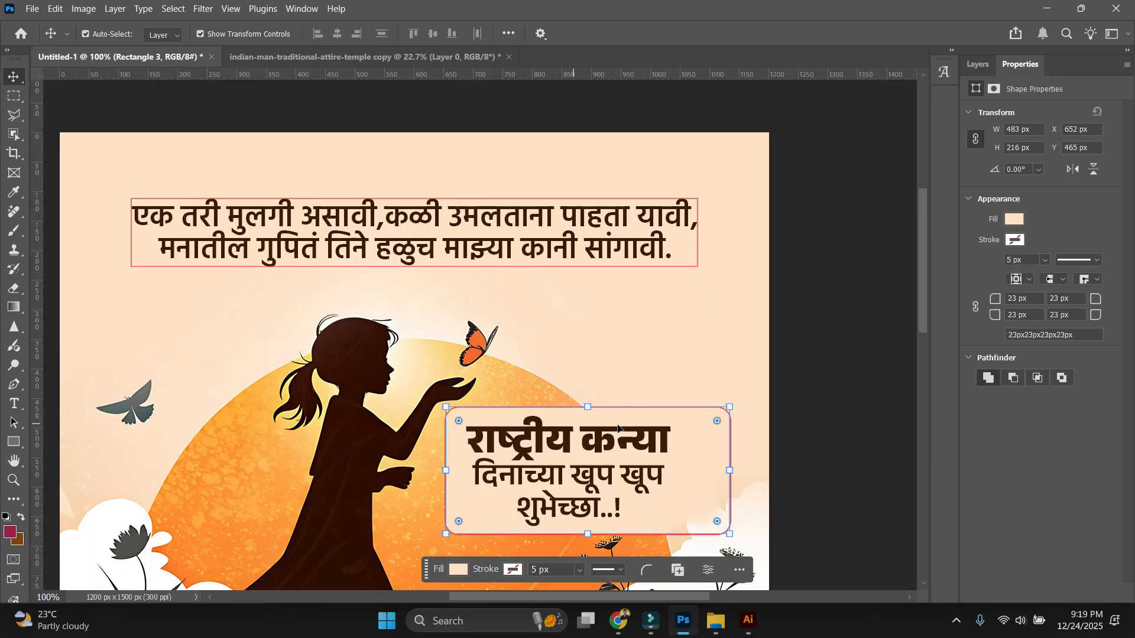
{"action": "left_click", "coordinate": [822, 310]}
{"action": "scroll", "coordinate": [612, 378], "scroll_direction": "down", "scroll_amount": 1}
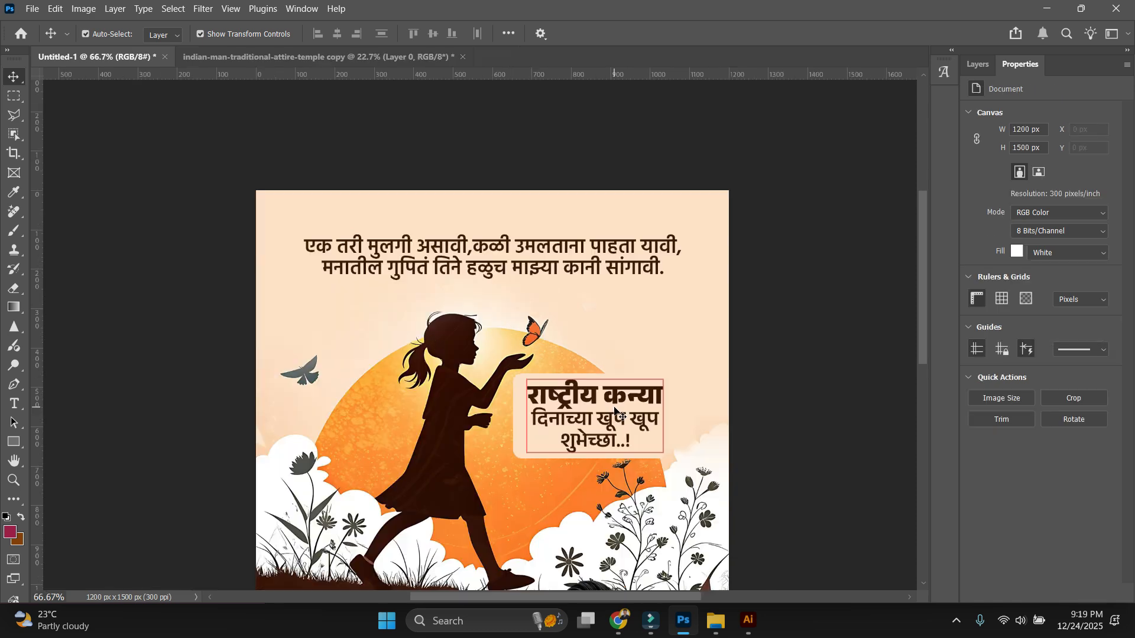
{"action": "scroll", "coordinate": [598, 412], "scroll_direction": "up", "scroll_amount": 1}
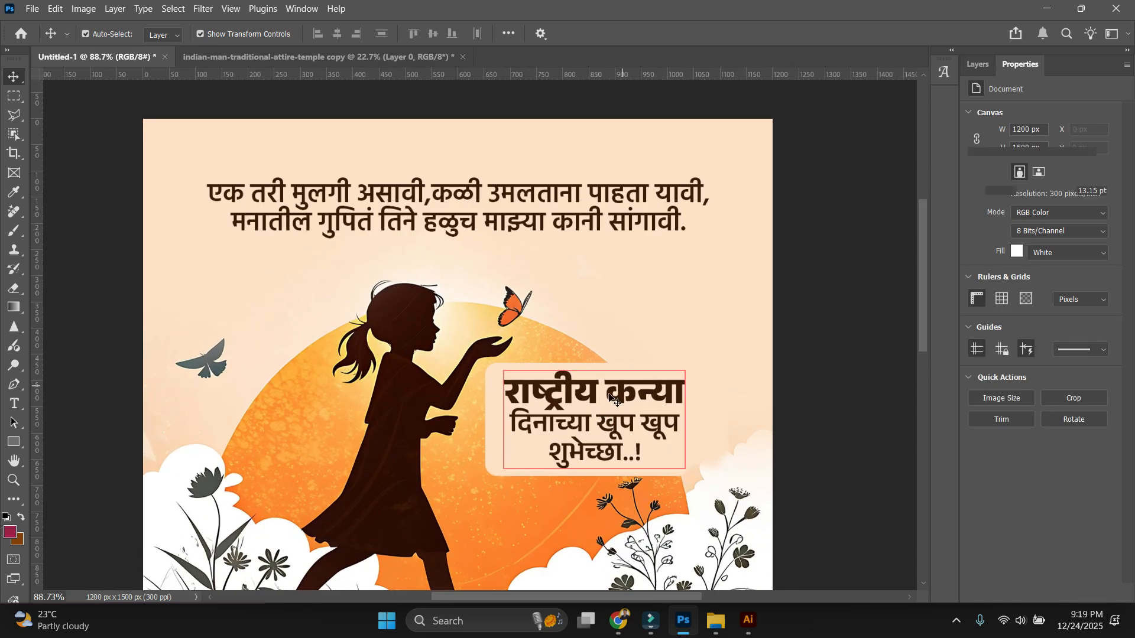
Colour the line राष्ट्रीय कन्या burnt orange (#bb5613), sampled from the butterfly.
{"action": "double_click", "coordinate": [614, 399]}
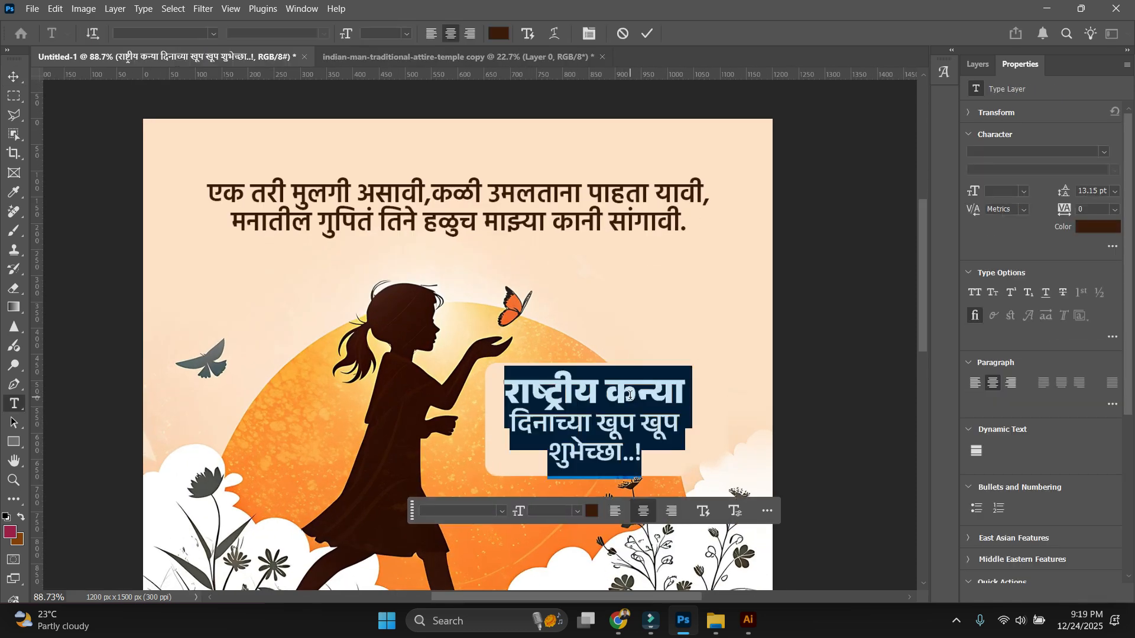
{"action": "triple_click", "coordinate": [630, 394]}
{"action": "left_click", "coordinate": [498, 34]}
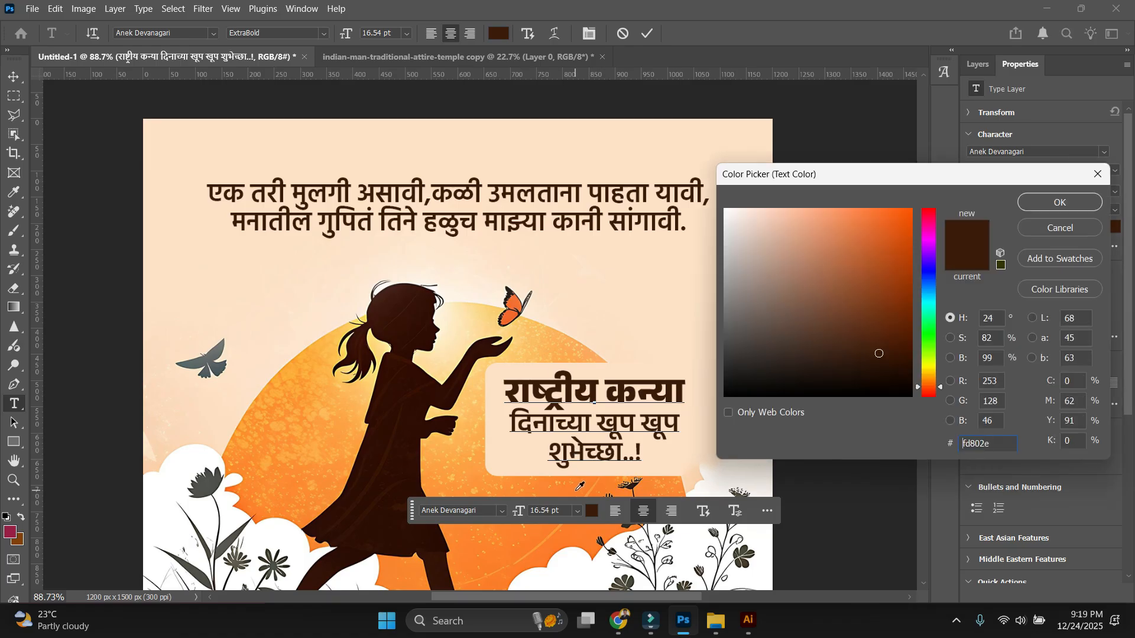
{"action": "left_click", "coordinate": [671, 442]}
{"action": "left_click_drag", "start_coordinate": [882, 251], "coordinate": [895, 248]}
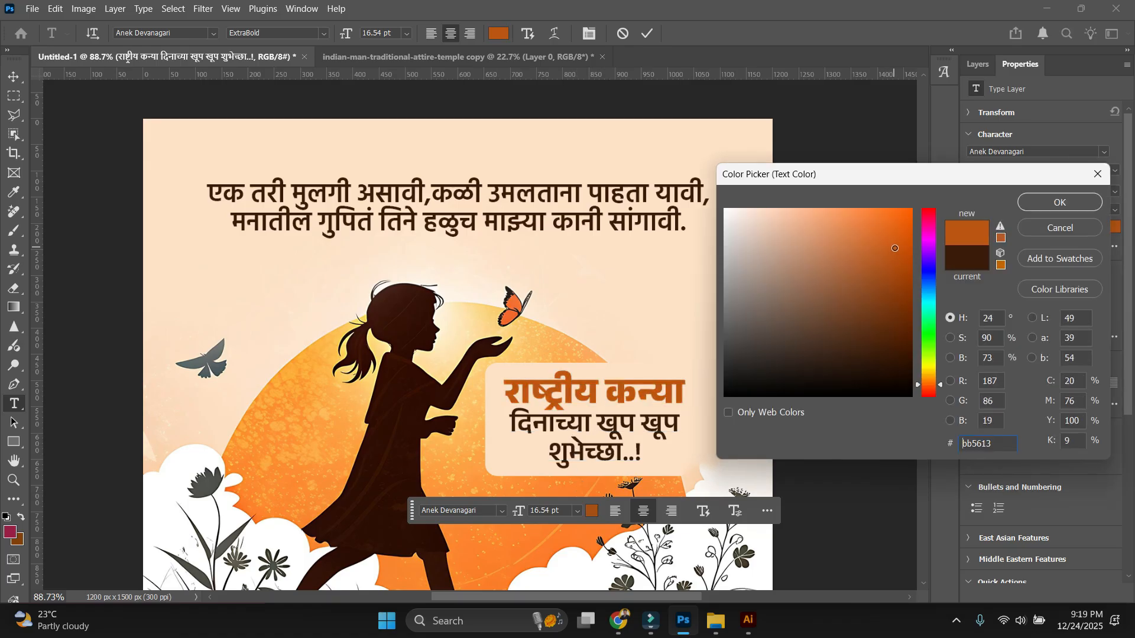
{"action": "left_click", "coordinate": [506, 318]}
{"action": "scroll", "coordinate": [774, 347], "scroll_direction": "down", "scroll_amount": 5}
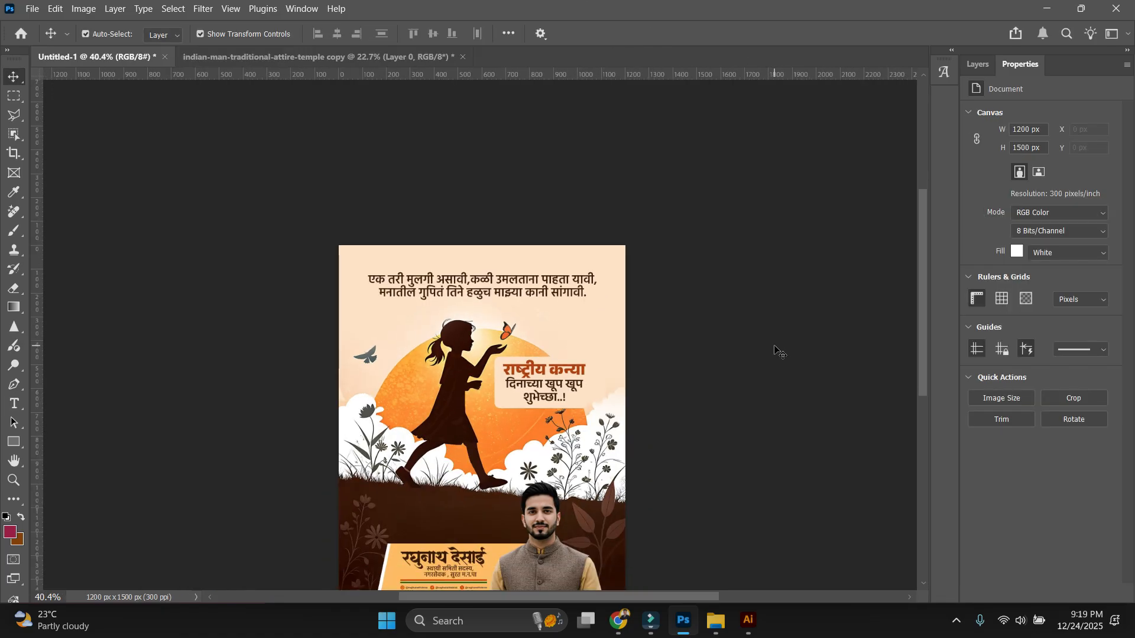
{"action": "scroll", "coordinate": [774, 348], "scroll_direction": "up", "scroll_amount": 5}
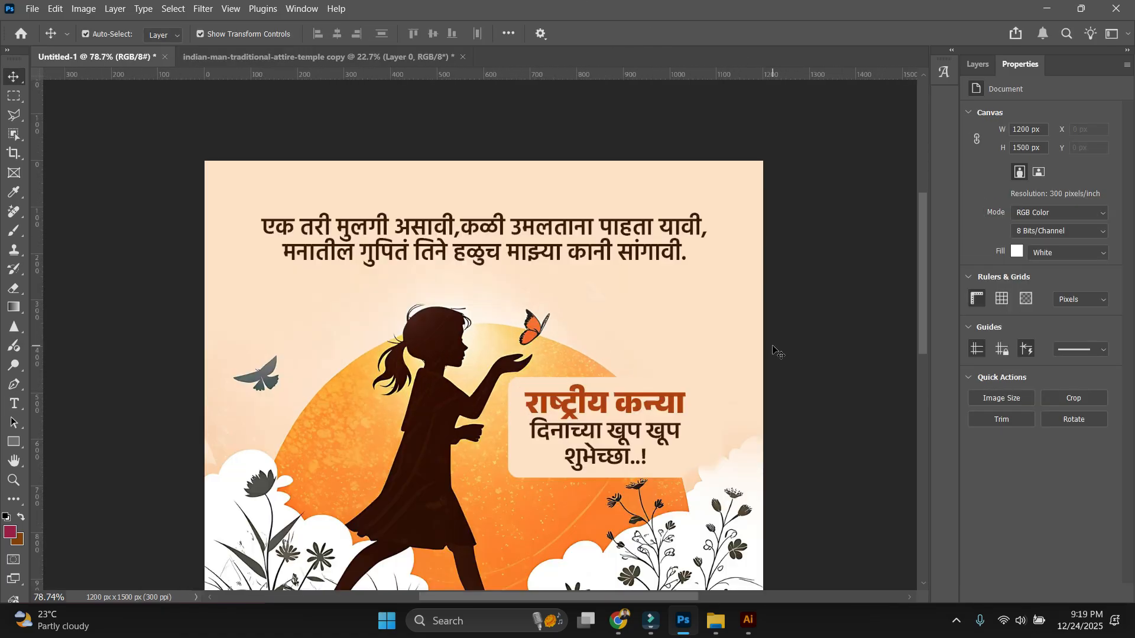
{"action": "left_click_drag", "start_coordinate": [787, 438], "coordinate": [739, 390]}
{"action": "scroll", "coordinate": [702, 330], "scroll_direction": "down", "scroll_amount": 4}
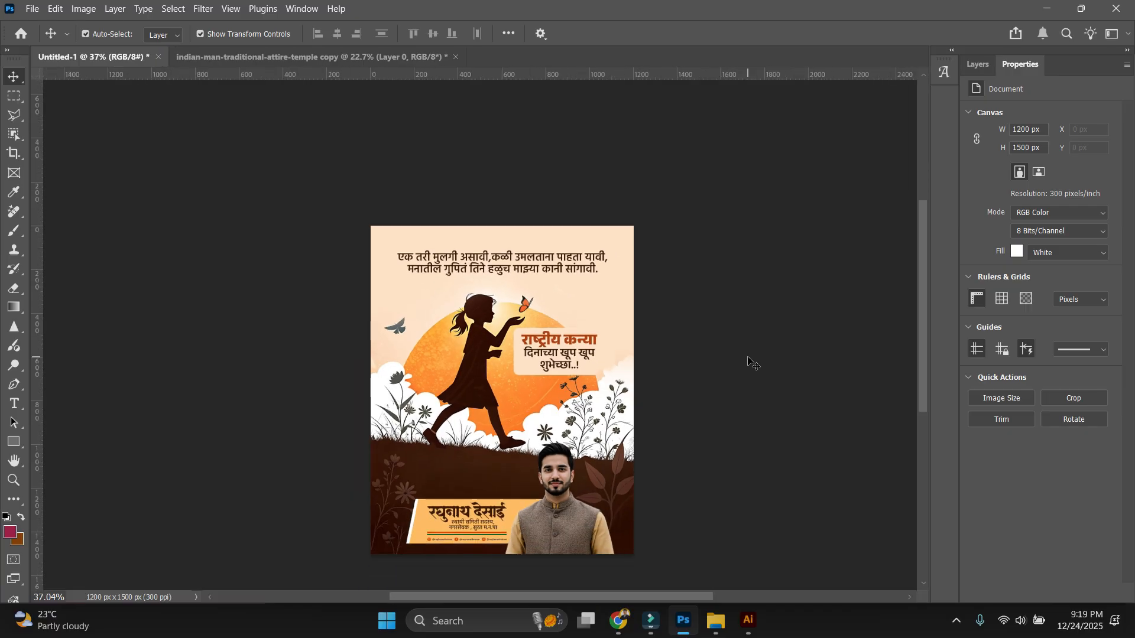
{"action": "scroll", "coordinate": [750, 363], "scroll_direction": "up", "scroll_amount": 3}
{"action": "scroll", "coordinate": [823, 241], "scroll_direction": "down", "scroll_amount": 1}
{"action": "left_click_drag", "start_coordinate": [824, 240], "coordinate": [692, 240]}
{"action": "scroll", "coordinate": [492, 215], "scroll_direction": "up", "scroll_amount": 3}
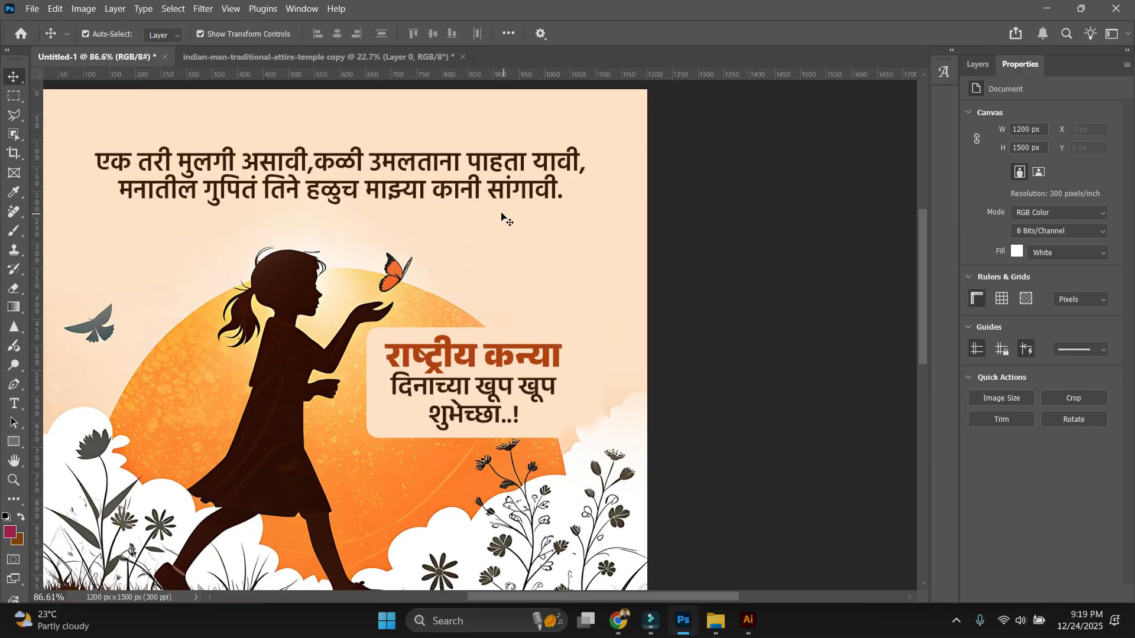
Duplicate the quote below the original at about 10% opacity and mask part of it.
{"action": "left_click_drag", "start_coordinate": [486, 182], "coordinate": [538, 247]}
{"action": "key", "text": "1"}
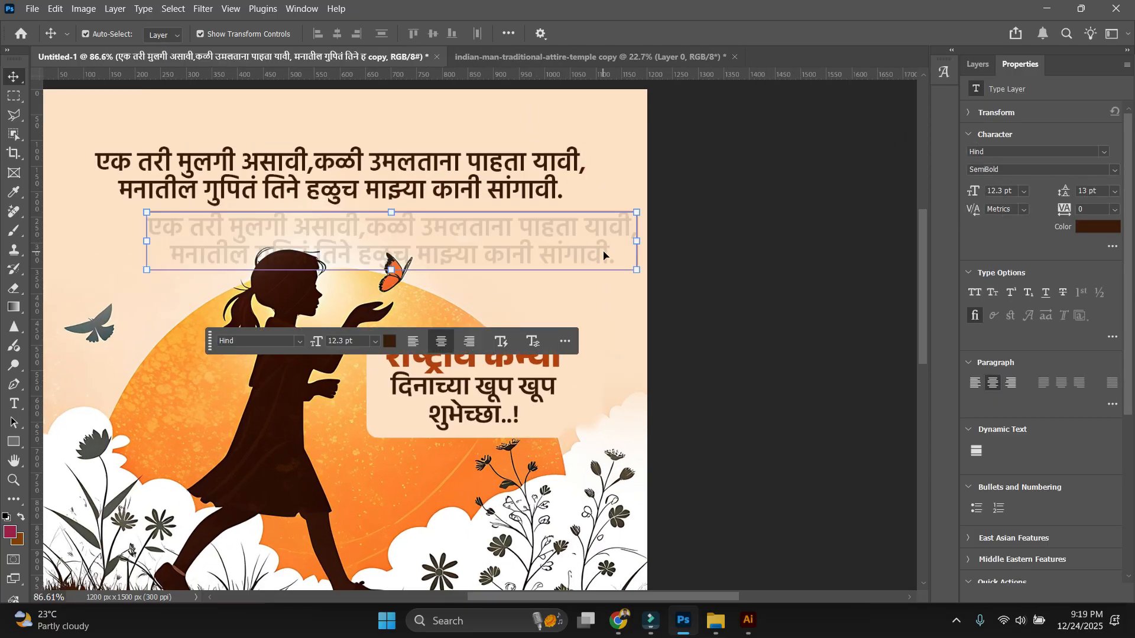
{"action": "key", "text": "F7"}
{"action": "left_click", "coordinate": [1029, 594]}
{"action": "key", "text": "b"}
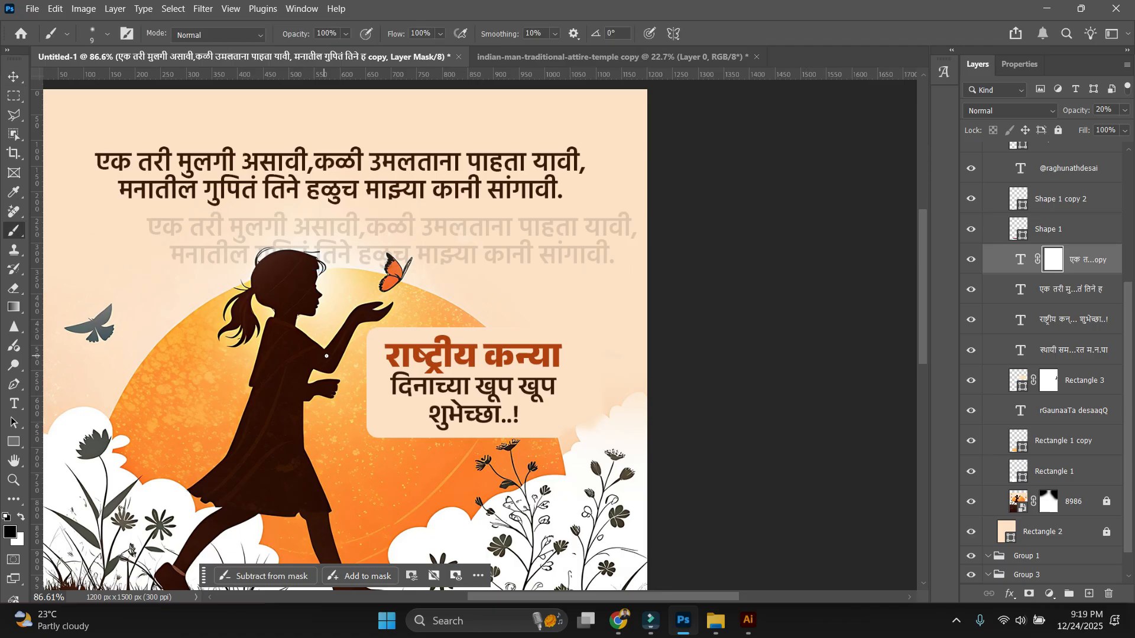
{"action": "key", "text": "bracketright"}
{"action": "key", "text": "bracketright"}
{"action": "key", "text": "bracketright"}
{"action": "key", "text": "bracketright"}
{"action": "key", "text": "bracketright"}
{"action": "key", "text": "bracketright"}
{"action": "key", "text": "bracketright"}
{"action": "key", "text": "bracketright"}
{"action": "key", "text": "bracketright"}
{"action": "key", "text": "bracketright"}
{"action": "key", "text": "bracketright"}
{"action": "key", "text": "bracketright"}
{"action": "key", "text": "bracketright"}
{"action": "key", "text": "bracketright"}
{"action": "key", "text": "bracketright"}
{"action": "key", "text": "bracketright"}
{"action": "key", "text": "bracketright"}
{"action": "key", "text": "bracketright"}
{"action": "key", "text": "bracketright"}
{"action": "key", "text": "bracketright"}
{"action": "left_click_drag", "start_coordinate": [1084, 130], "coordinate": [1021, 131]}
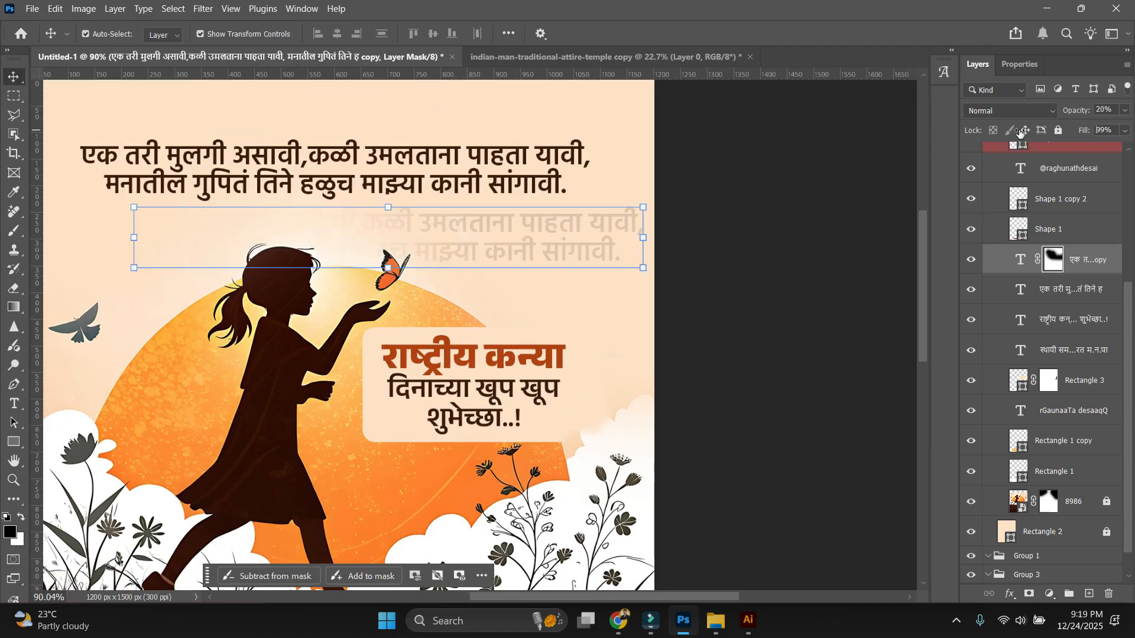
Set the quote copy's fill to 0% and give it a Stroke layer effect.
{"action": "left_click", "coordinate": [1009, 593]}
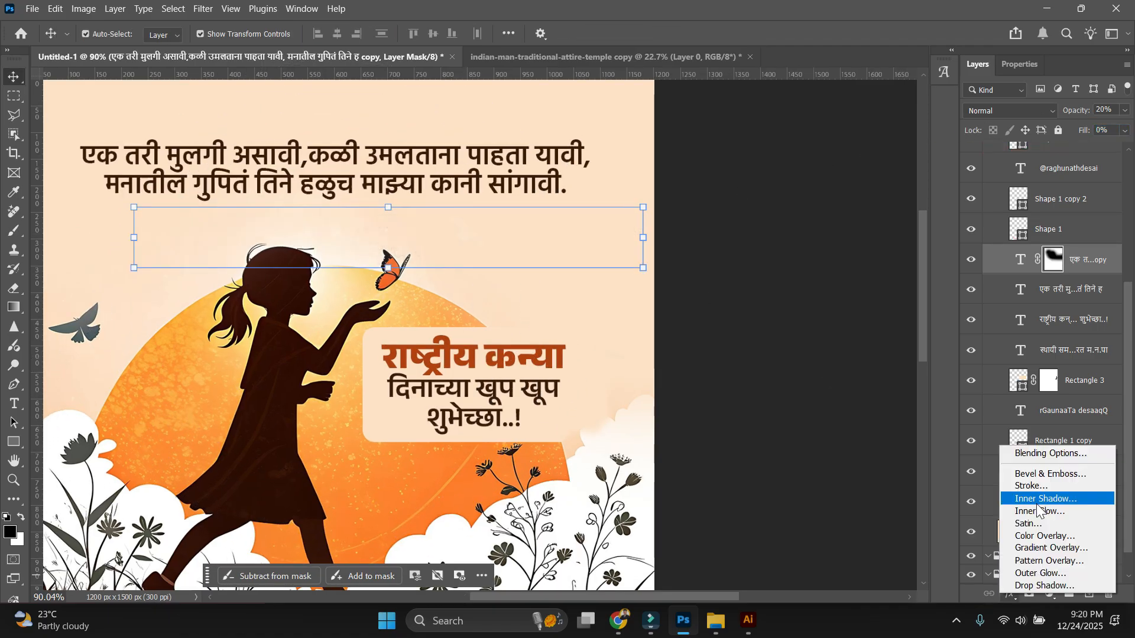
{"action": "left_click", "coordinate": [1032, 486]}
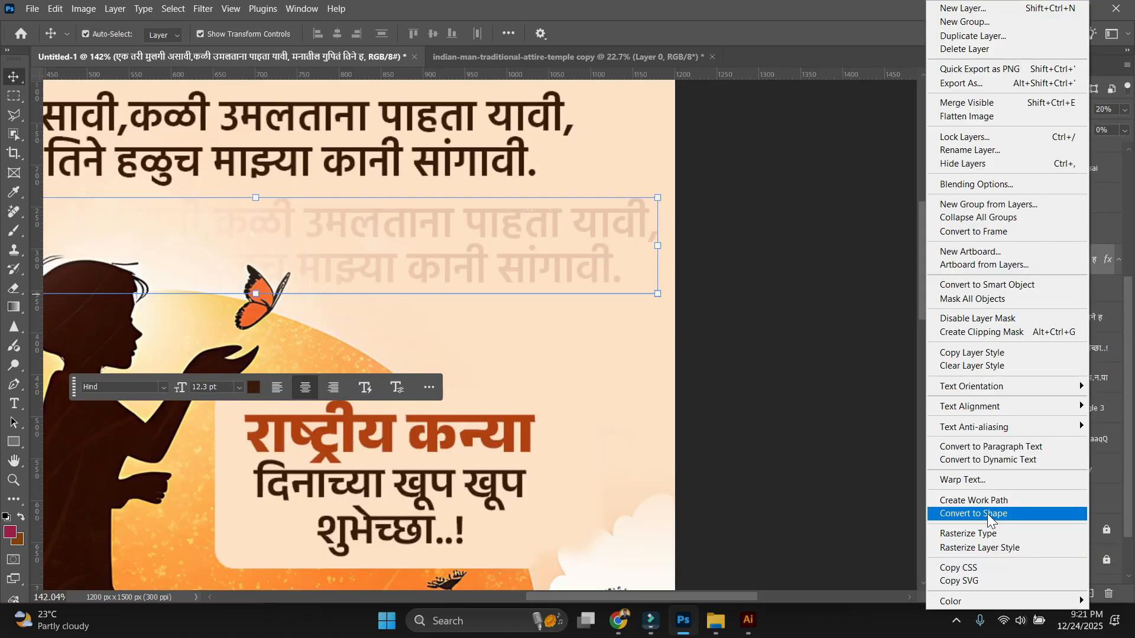
{"action": "left_click", "coordinate": [987, 512]}
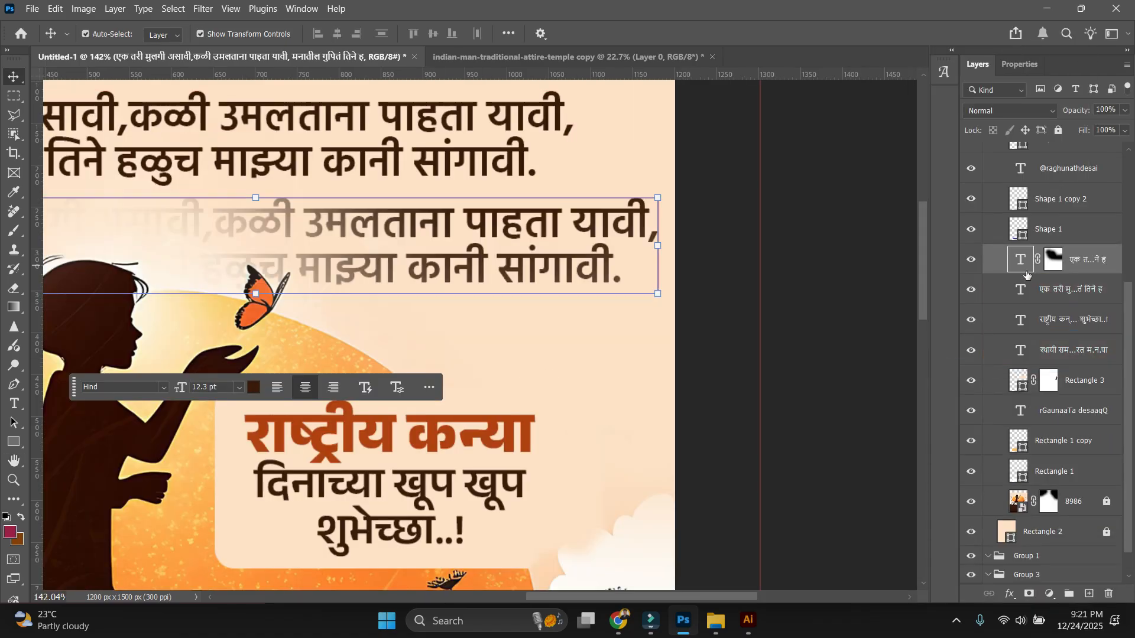
{"action": "left_click", "coordinate": [1064, 268]}
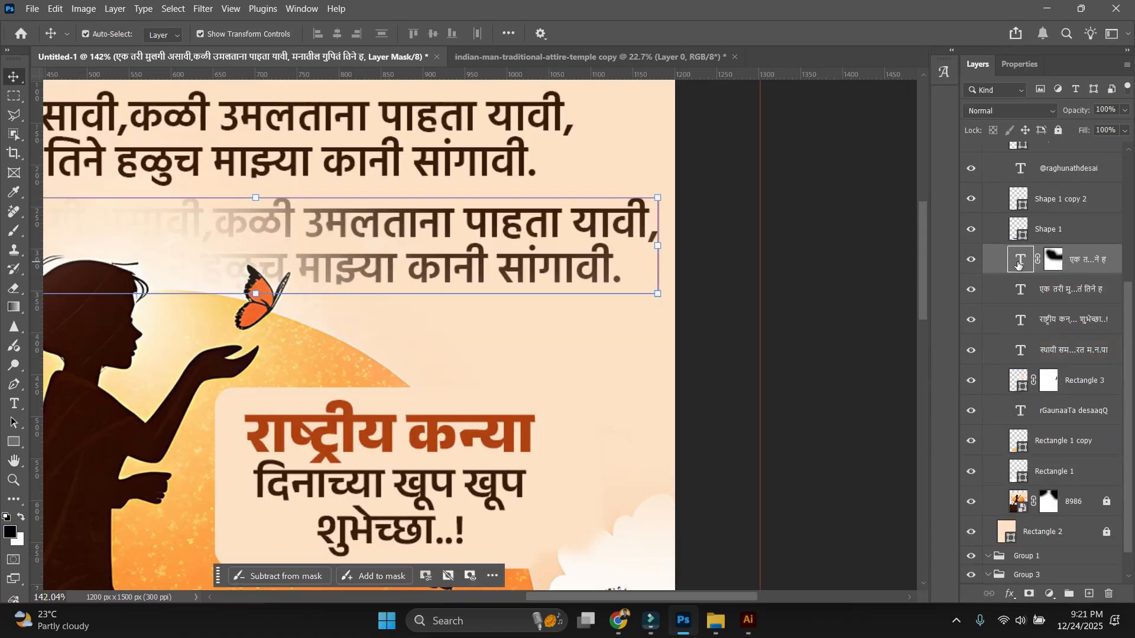
{"action": "left_click_drag", "start_coordinate": [1090, 132], "coordinate": [1044, 126]}
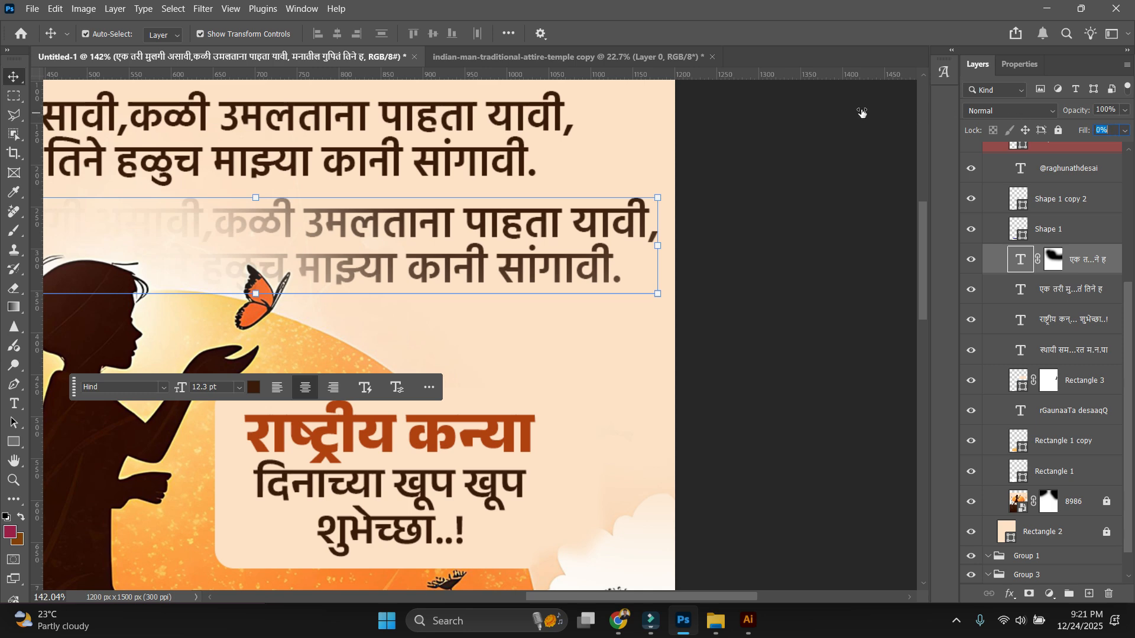
{"action": "left_click_drag", "start_coordinate": [862, 113], "coordinate": [835, 120]}
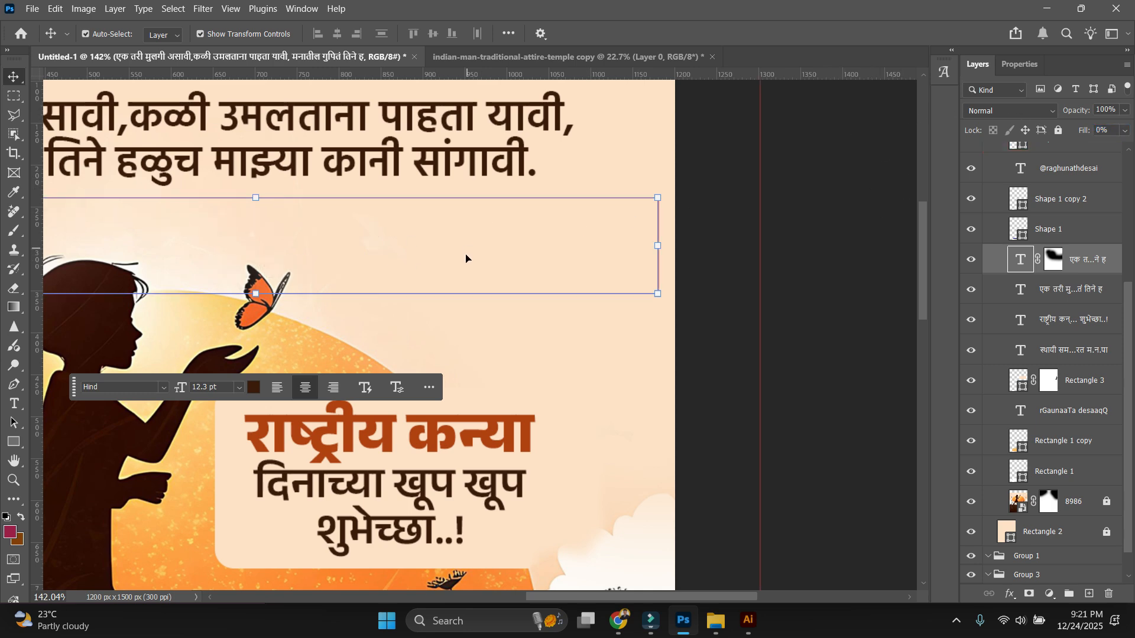
{"action": "left_click", "coordinate": [1011, 594]}
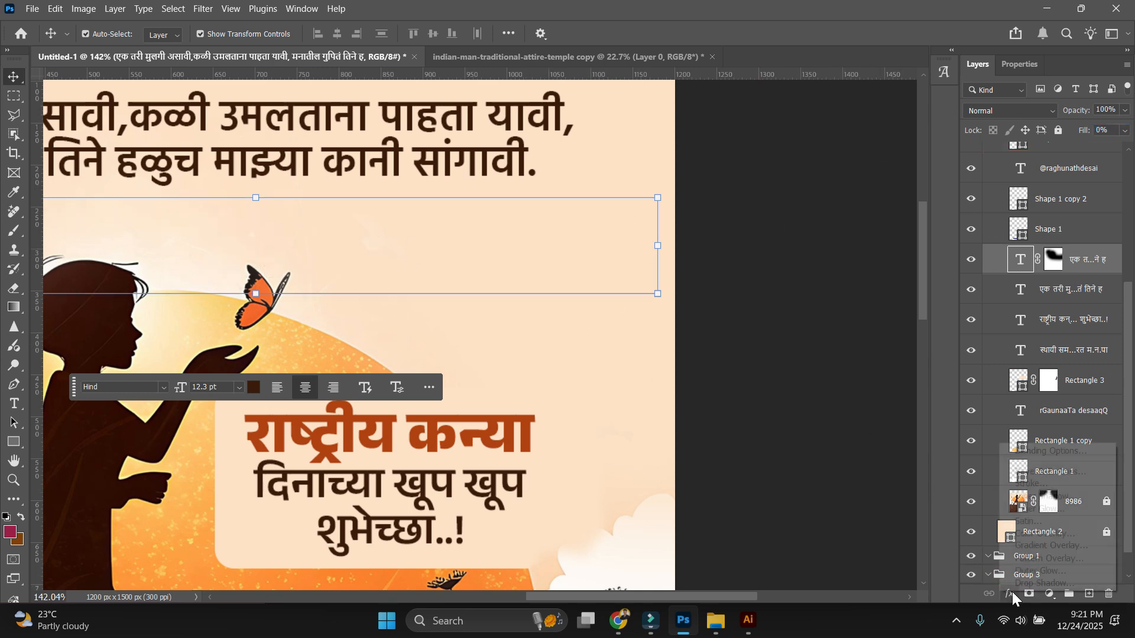
{"action": "left_click", "coordinate": [1027, 485]}
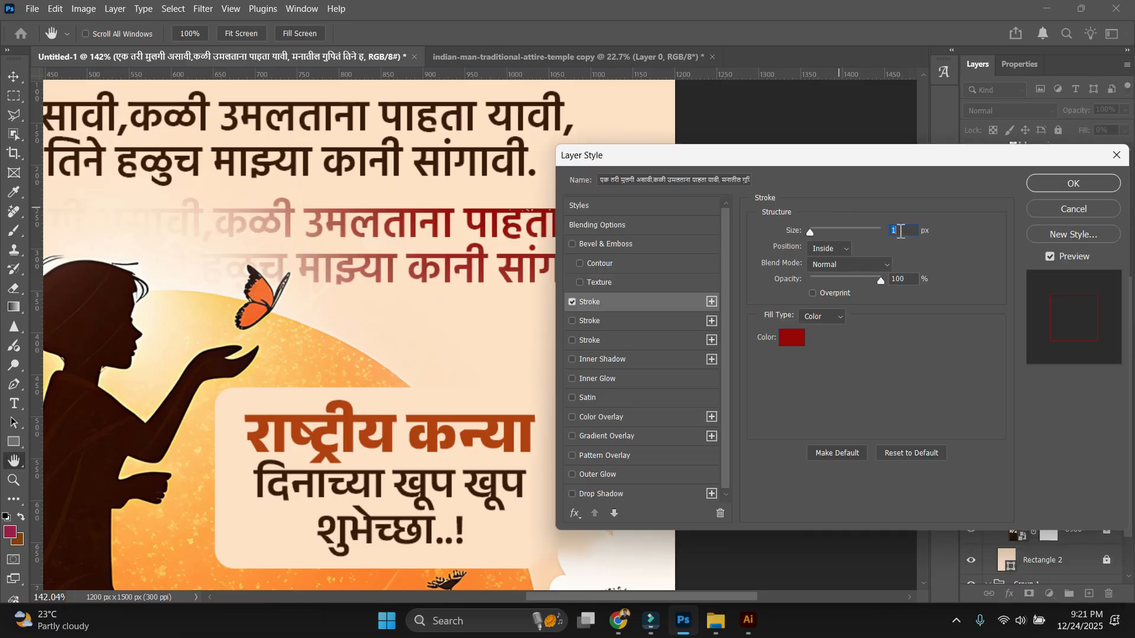
{"action": "key", "text": "Return"}
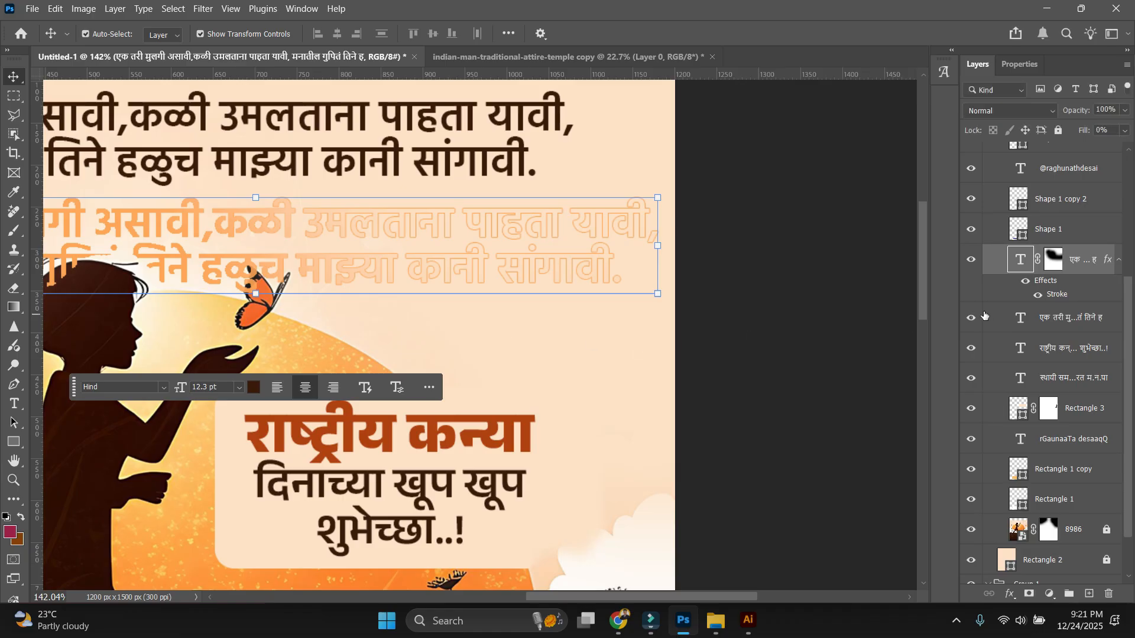
Rasterize the quote copy, add a fresh white mask and paint out its left part.
{"action": "left_click", "coordinate": [1057, 266]}
{"action": "scroll", "coordinate": [1052, 274], "scroll_direction": "down", "scroll_amount": 1}
{"action": "key", "text": "b"}
{"action": "scroll", "coordinate": [482, 278], "scroll_direction": "down", "scroll_amount": 3}
{"action": "key", "text": "ctrl+z"}
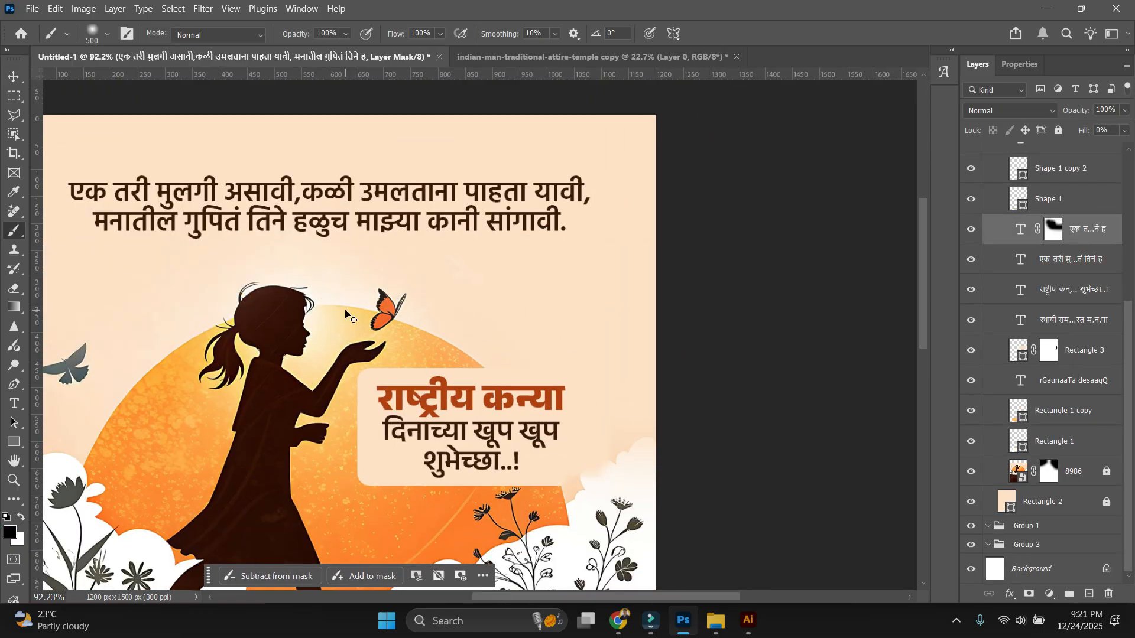
{"action": "key", "text": "ctrl+shift+z"}
{"action": "scroll", "coordinate": [407, 213], "scroll_direction": "up", "scroll_amount": 3}
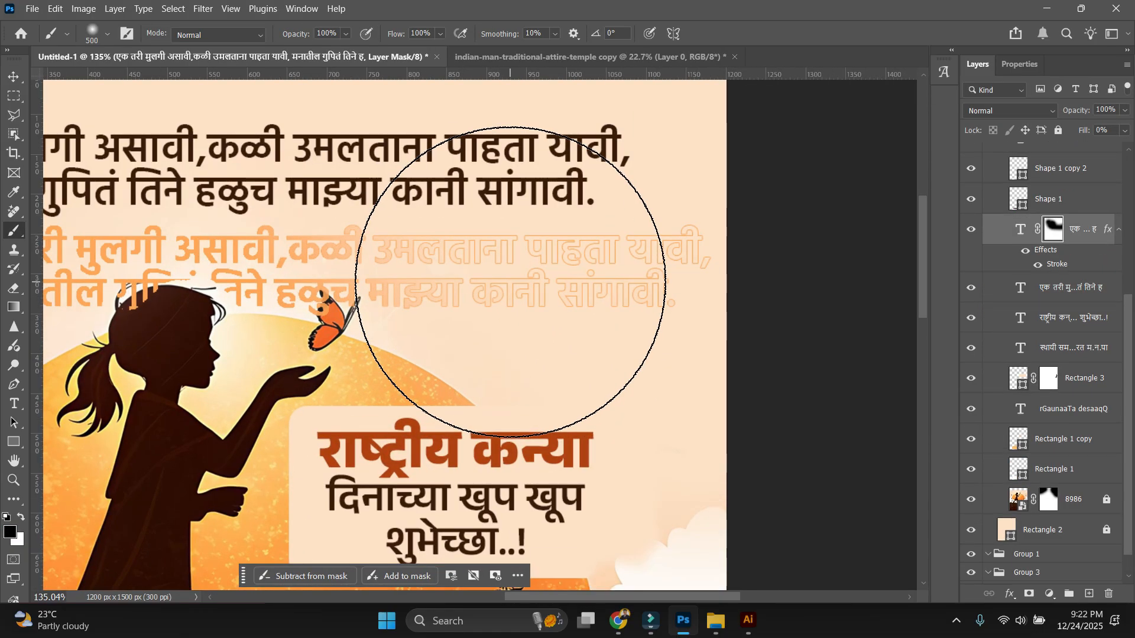
{"action": "right_click", "coordinate": [1088, 231]}
{"action": "left_click", "coordinate": [988, 464]}
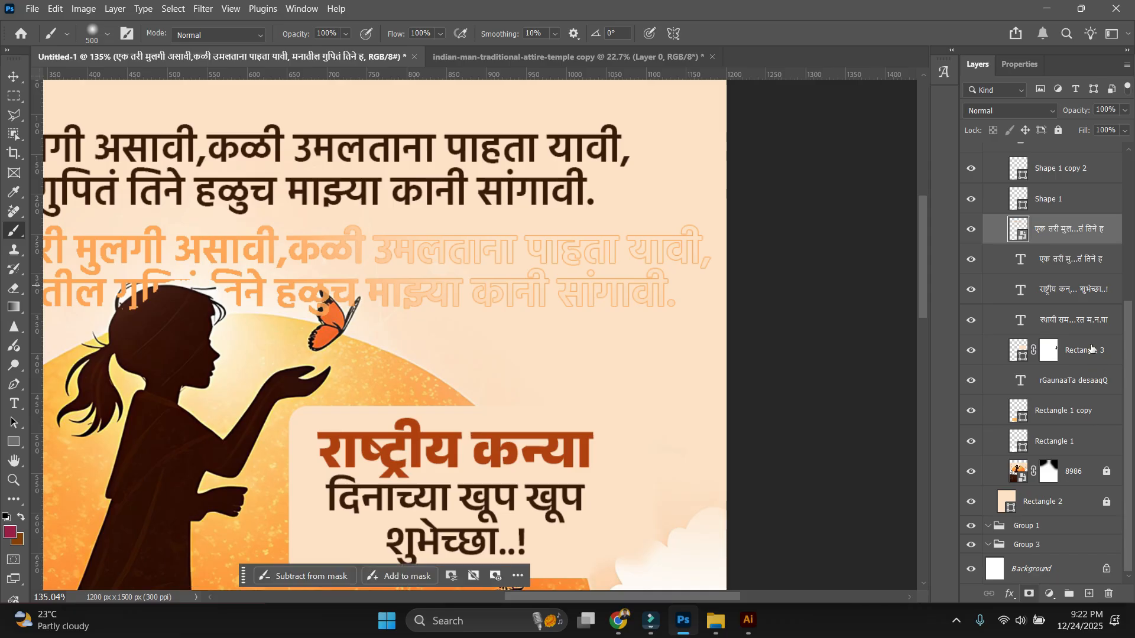
{"action": "left_click", "coordinate": [1029, 595]}
{"action": "scroll", "coordinate": [402, 373], "scroll_direction": "down", "scroll_amount": 3}
{"action": "mouse_move", "coordinate": [402, 374]}
{"action": "left_mouse_down"}
{"action": "mouse_move", "coordinate": [473, 414]}
{"action": "mouse_move", "coordinate": [203, 443]}
{"action": "mouse_move", "coordinate": [254, 396]}
{"action": "mouse_move", "coordinate": [638, 433]}
{"action": "left_mouse_up"}
Lower the faded copy's opacity further, then shrink it slightly and move it down.
{"action": "scroll", "coordinate": [633, 437], "scroll_direction": "down", "scroll_amount": 3}
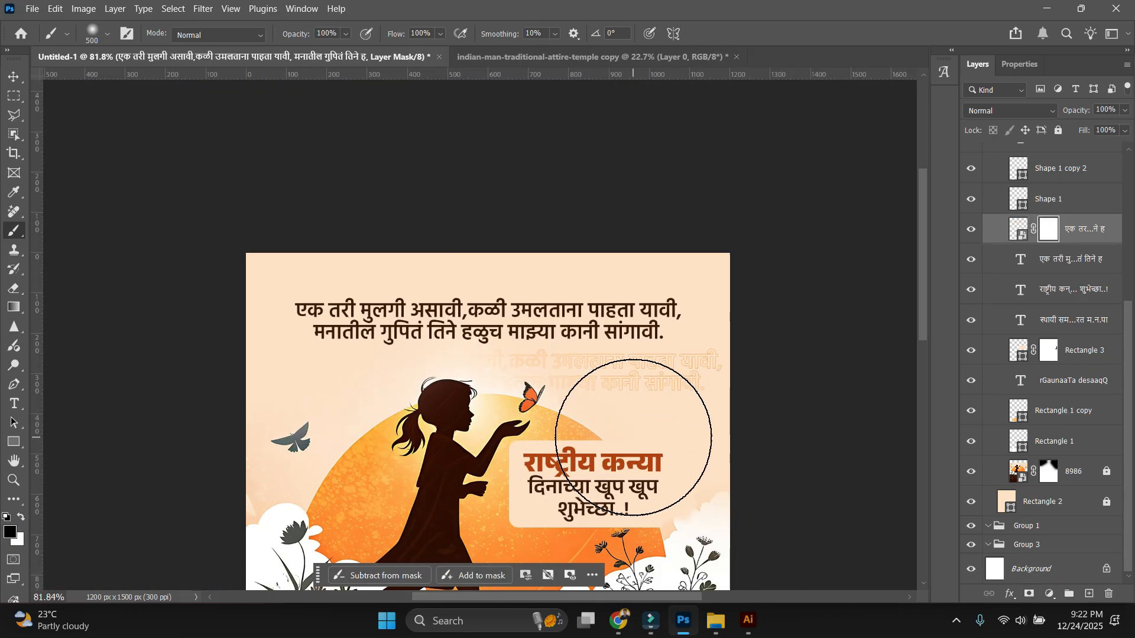
{"action": "key", "text": "v"}
{"action": "left_click", "coordinate": [887, 407], "text": "ctrl"}
{"action": "key", "text": "ctrl+0"}
{"action": "key", "text": "ctrl+1"}
{"action": "left_click_drag", "start_coordinate": [722, 290], "coordinate": [650, 522]}
{"action": "scroll", "coordinate": [677, 358], "scroll_direction": "up", "scroll_amount": 2}
{"action": "left_click", "coordinate": [713, 327], "text": "ctrl"}
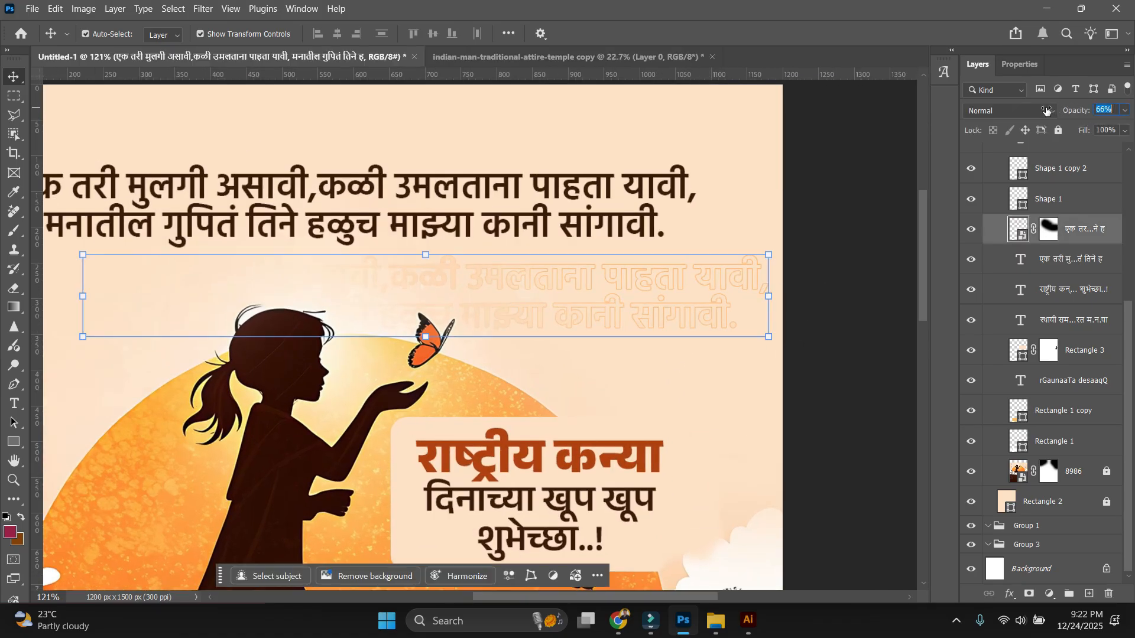
{"action": "left_click_drag", "start_coordinate": [1039, 111], "coordinate": [1014, 111]}
{"action": "left_click", "coordinate": [856, 299]}
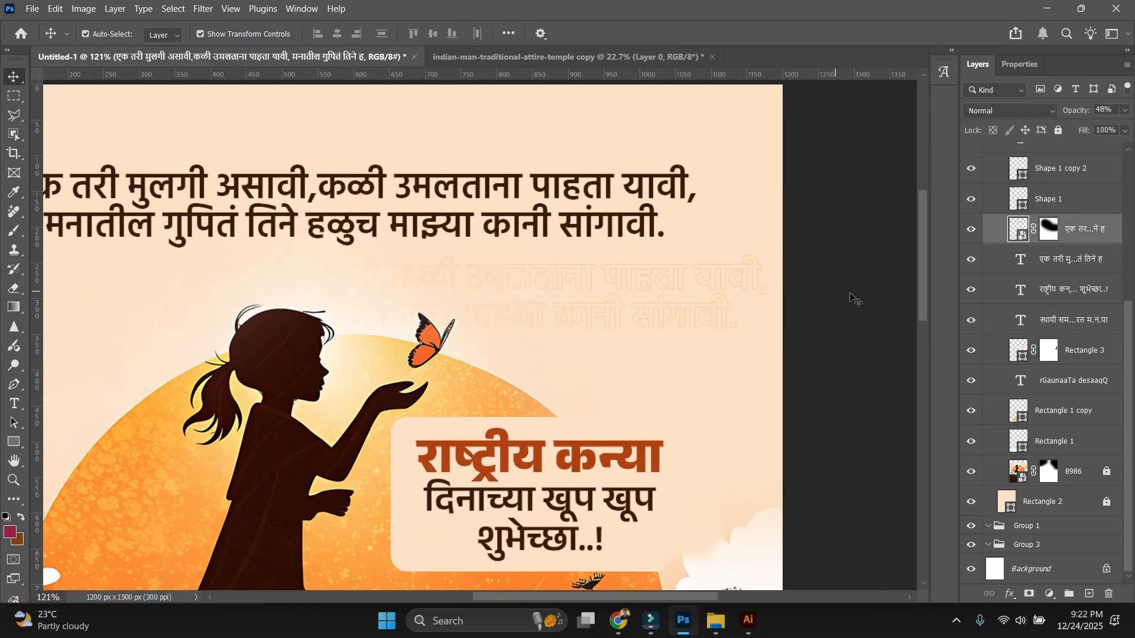
{"action": "left_click", "coordinate": [766, 288]}
{"action": "left_click_drag", "start_coordinate": [769, 338], "coordinate": [737, 335]}
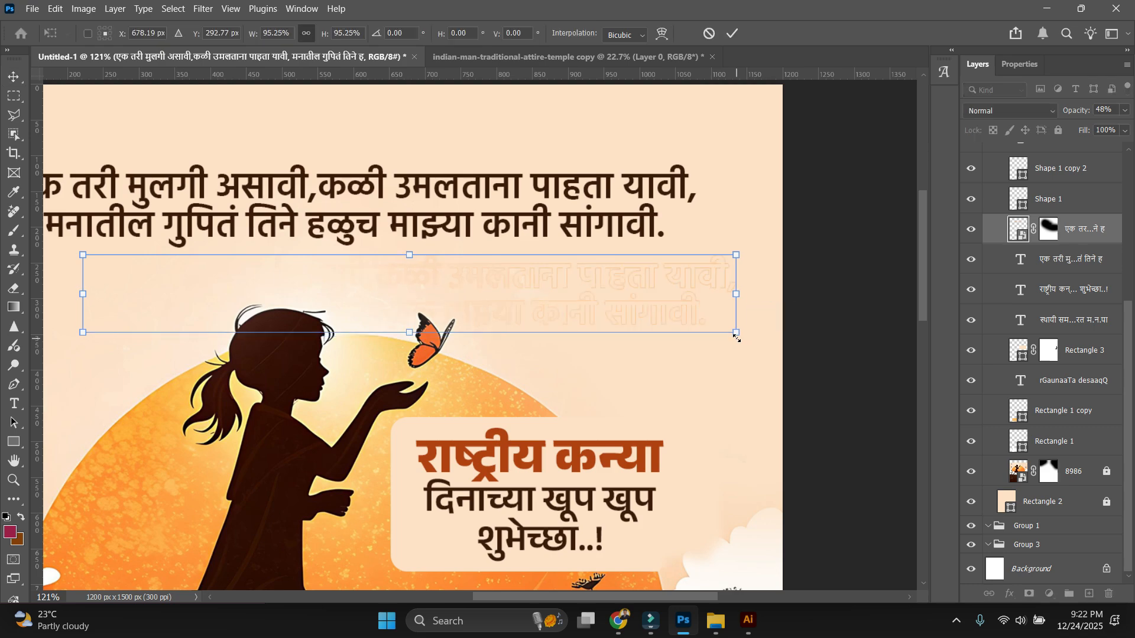
{"action": "left_click_drag", "start_coordinate": [696, 276], "coordinate": [697, 295]}
{"action": "key", "text": "Return"}
Delete the faded quote copy layer and switch to the Chrome window.
{"action": "scroll", "coordinate": [696, 300], "scroll_direction": "down", "scroll_amount": 5}
{"action": "left_click", "coordinate": [875, 300]}
{"action": "scroll", "coordinate": [874, 300], "scroll_direction": "down", "scroll_amount": 5}
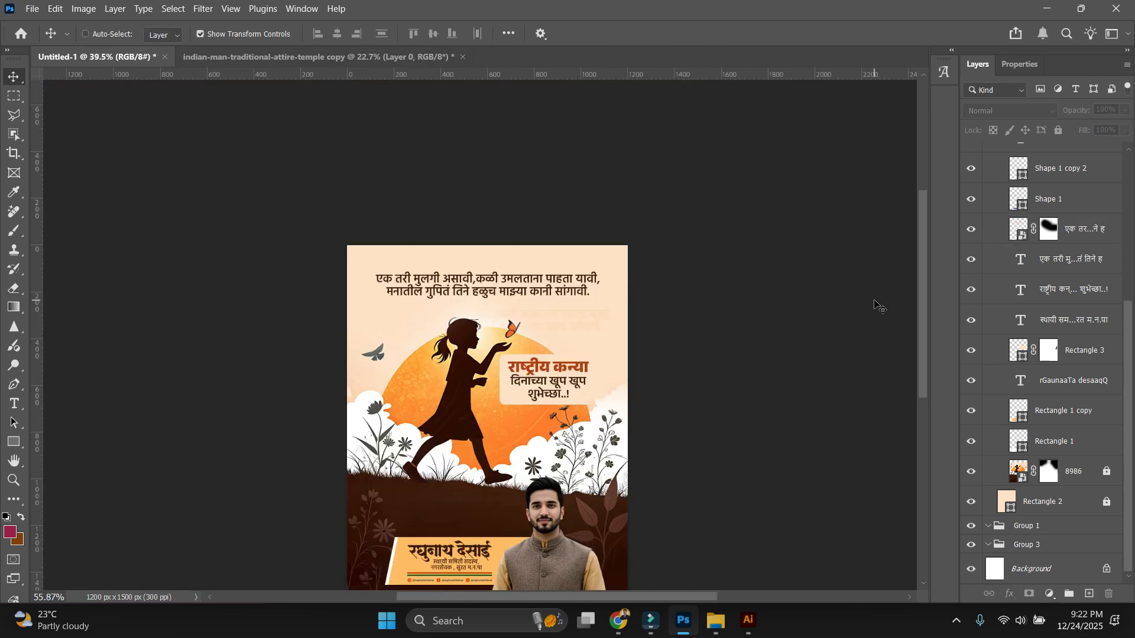
{"action": "key", "text": "ctrl+0"}
{"action": "key", "text": "ctrl+1"}
{"action": "left_click_drag", "start_coordinate": [743, 284], "coordinate": [667, 491]}
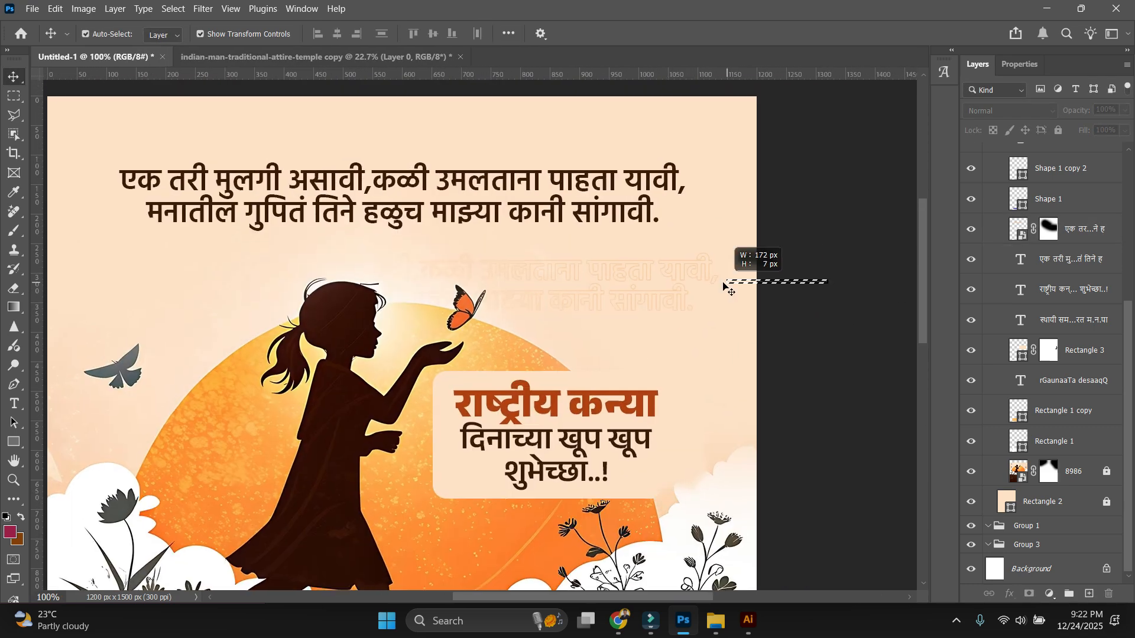
{"action": "left_click_drag", "start_coordinate": [723, 283], "coordinate": [686, 292]}
{"action": "key", "text": "Delete"}
{"action": "scroll", "coordinate": [840, 264], "scroll_direction": "down", "scroll_amount": 5}
{"action": "scroll", "coordinate": [818, 289], "scroll_direction": "up", "scroll_amount": 5}
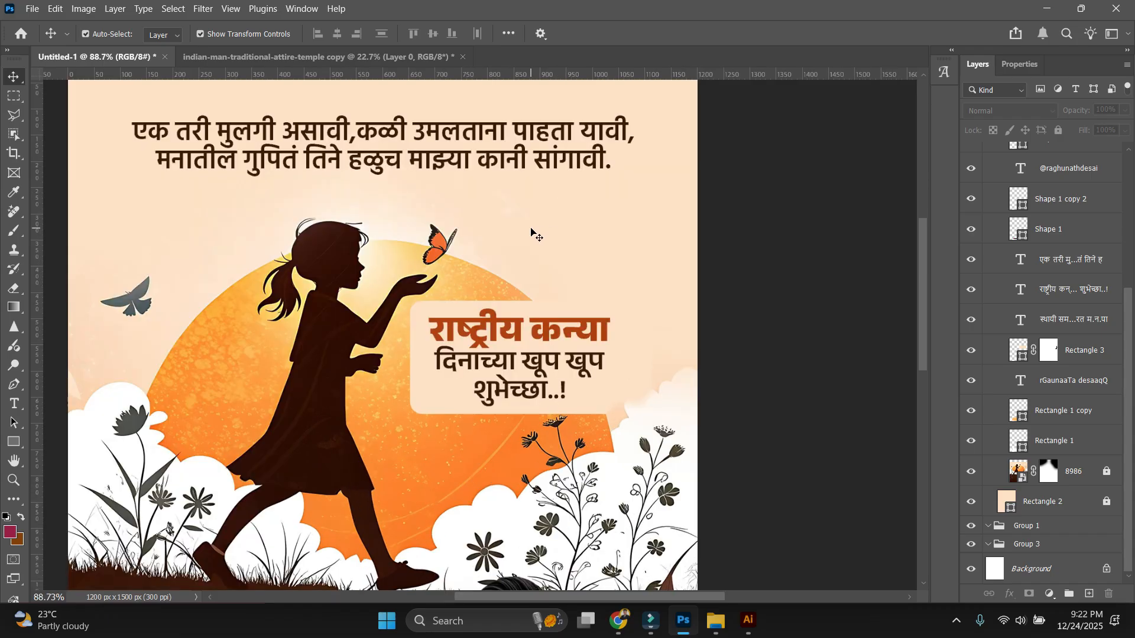
{"action": "scroll", "coordinate": [535, 235], "scroll_direction": "down", "scroll_amount": 3}
{"action": "scroll", "coordinate": [661, 421], "scroll_direction": "up", "scroll_amount": 1}
{"action": "mouse_move", "coordinate": [626, 632]}
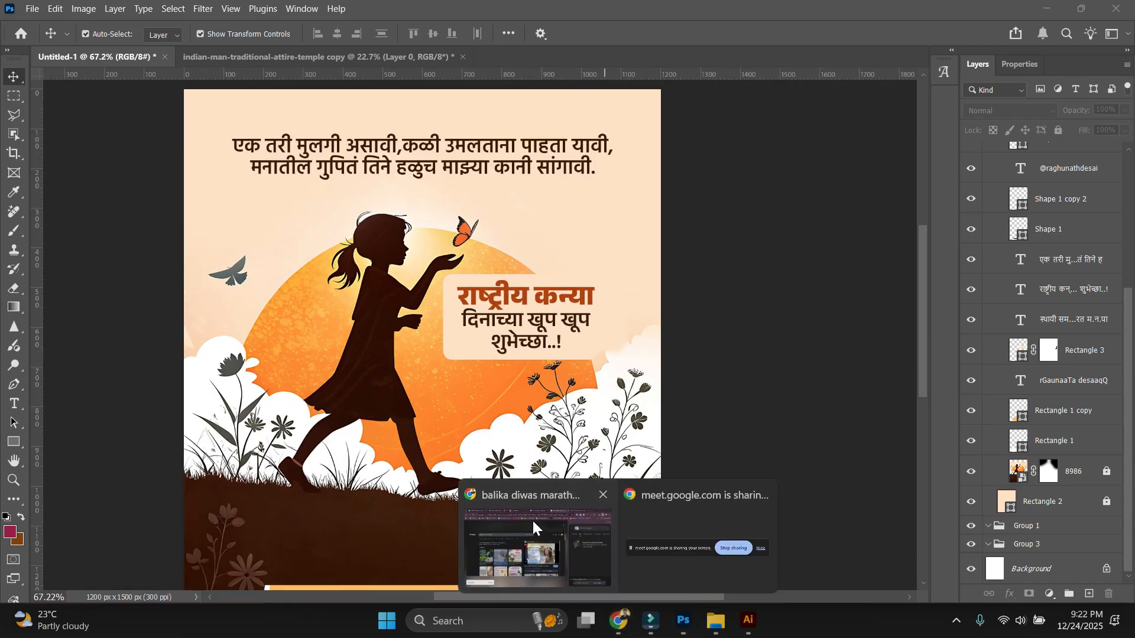
{"action": "left_click", "coordinate": [533, 524]}
Search Freepik for 'texture', scroll through the results, then return to Photoshop.
{"action": "left_click", "coordinate": [578, 16]}
{"action": "key", "text": "alt+Left"}
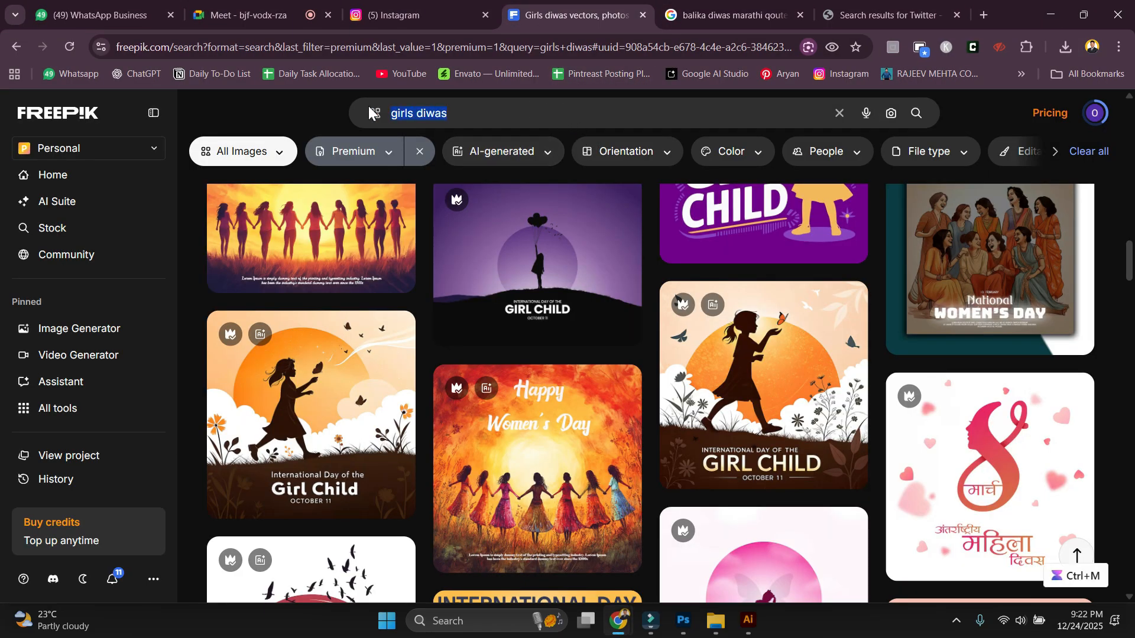
{"action": "left_click", "coordinate": [368, 105]}
{"action": "key", "text": "ctrl+a"}
{"action": "type", "text": "texture"}
{"action": "key", "text": "Return"}
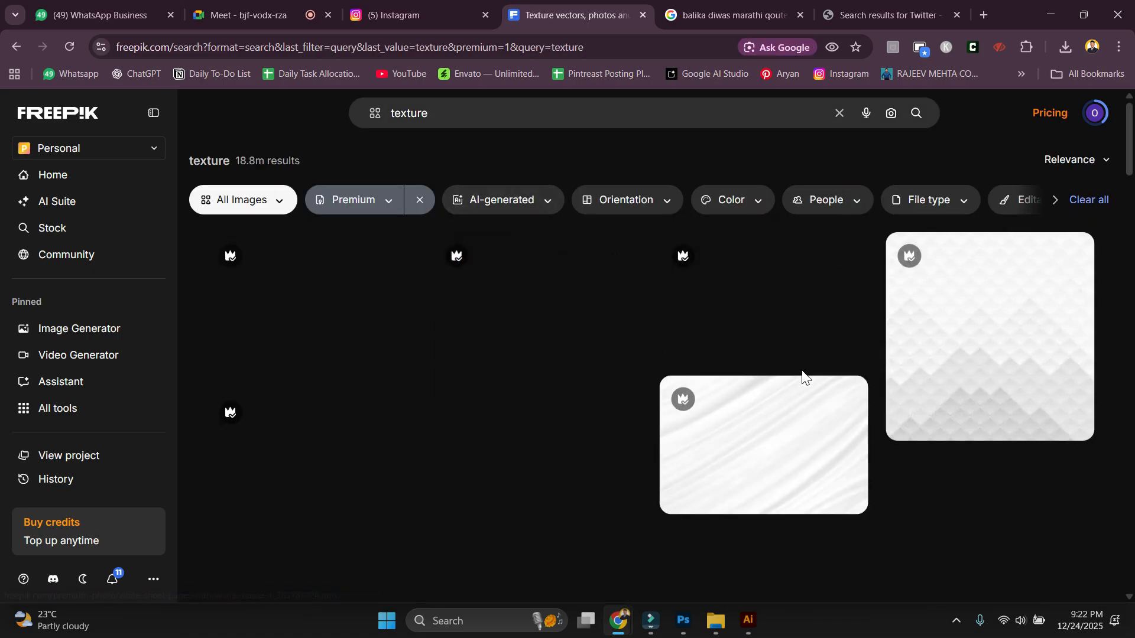
{"action": "scroll", "coordinate": [630, 428], "scroll_direction": "down", "scroll_amount": 3}
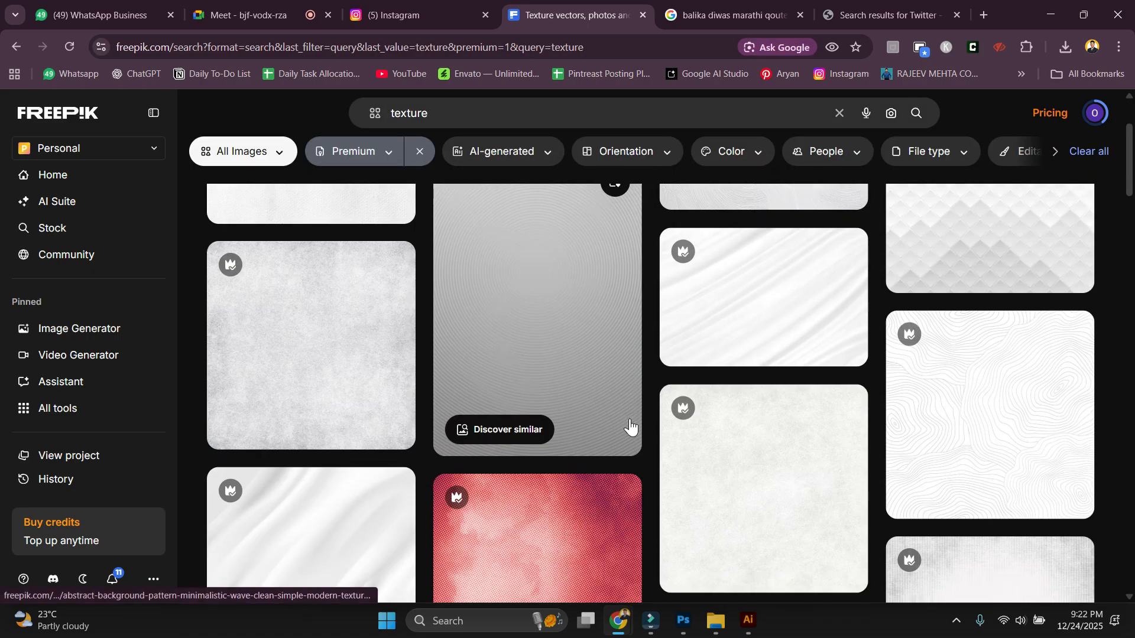
{"action": "scroll", "coordinate": [650, 422], "scroll_direction": "down", "scroll_amount": 7}
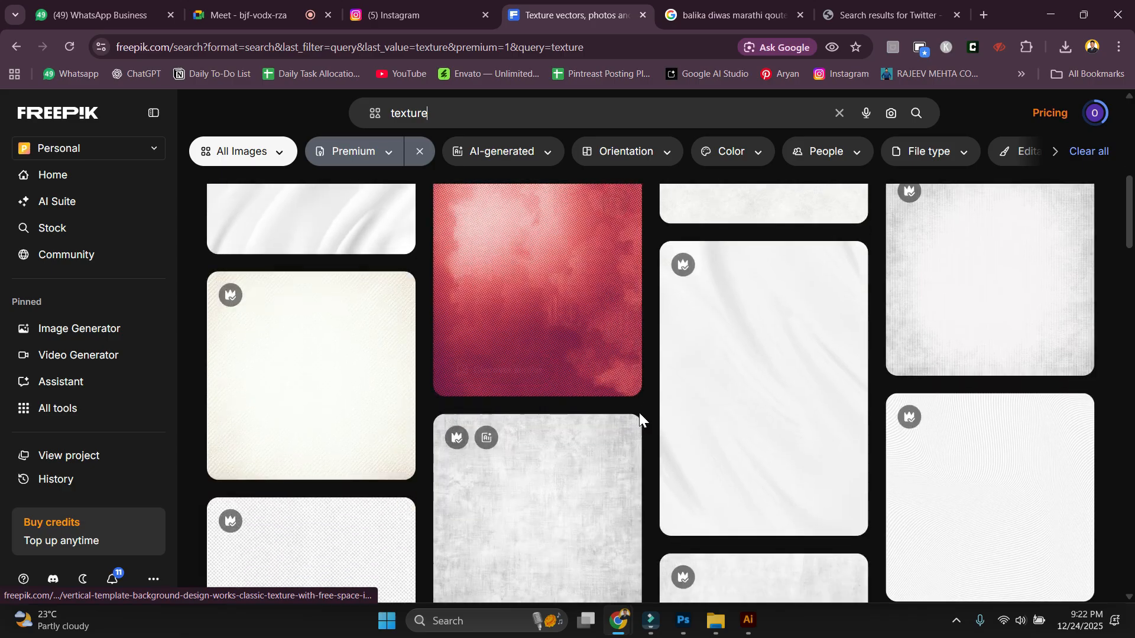
{"action": "scroll", "coordinate": [641, 421], "scroll_direction": "down", "scroll_amount": 4}
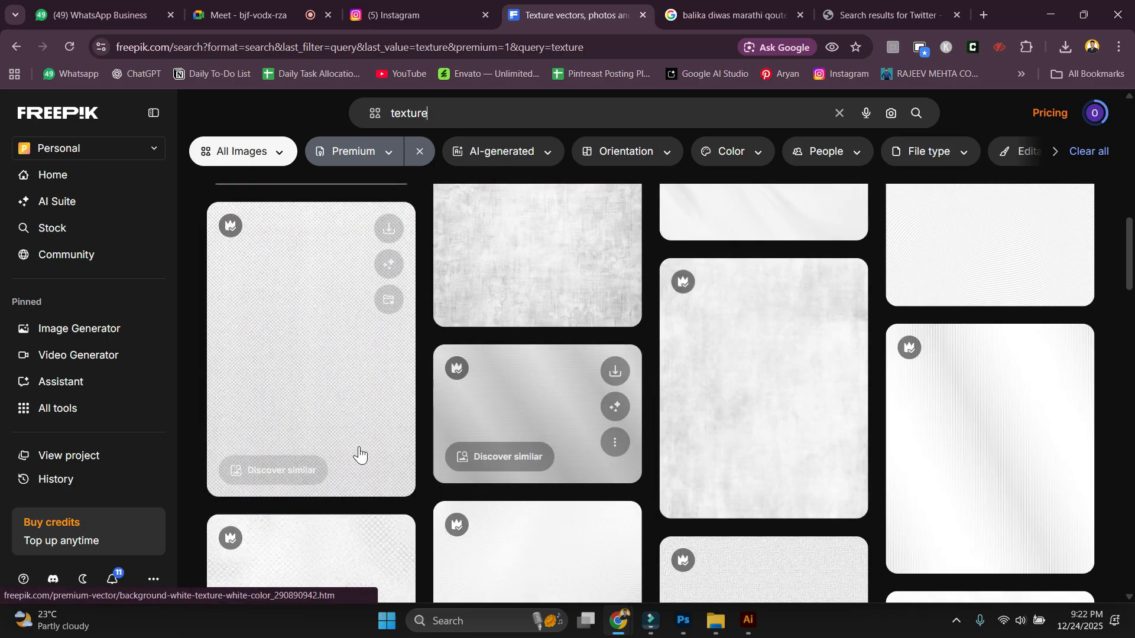
{"action": "key", "text": "alt+Tab"}
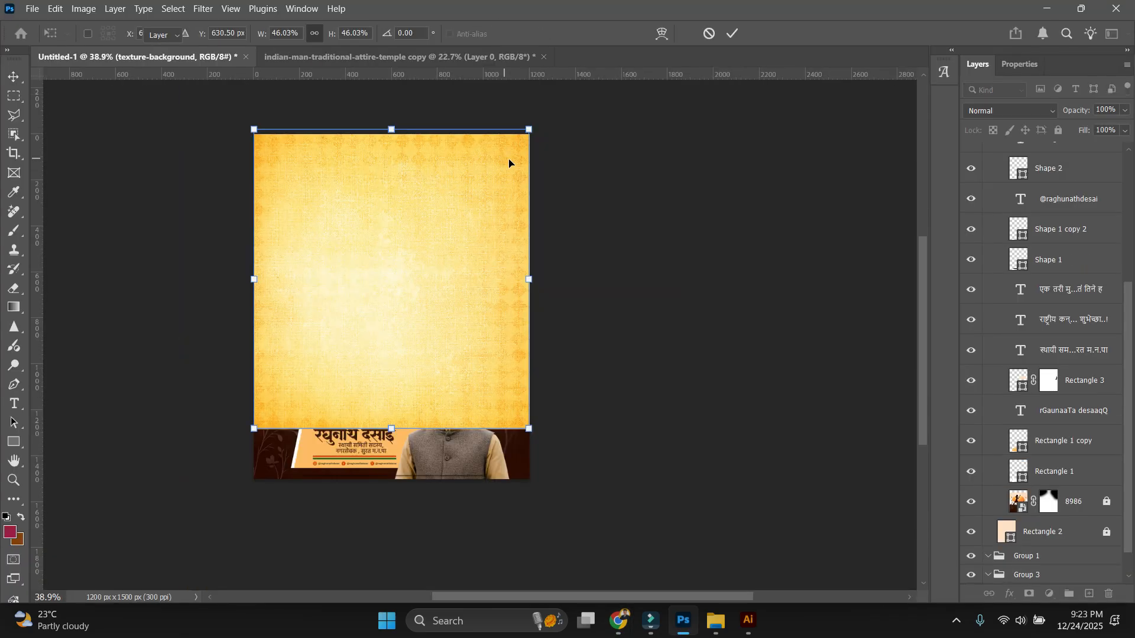
Place the texture layer below the artwork and fade it to about half opacity.
{"action": "key", "text": "Return"}
{"action": "scroll", "coordinate": [1113, 392], "scroll_direction": "up", "scroll_amount": 1}
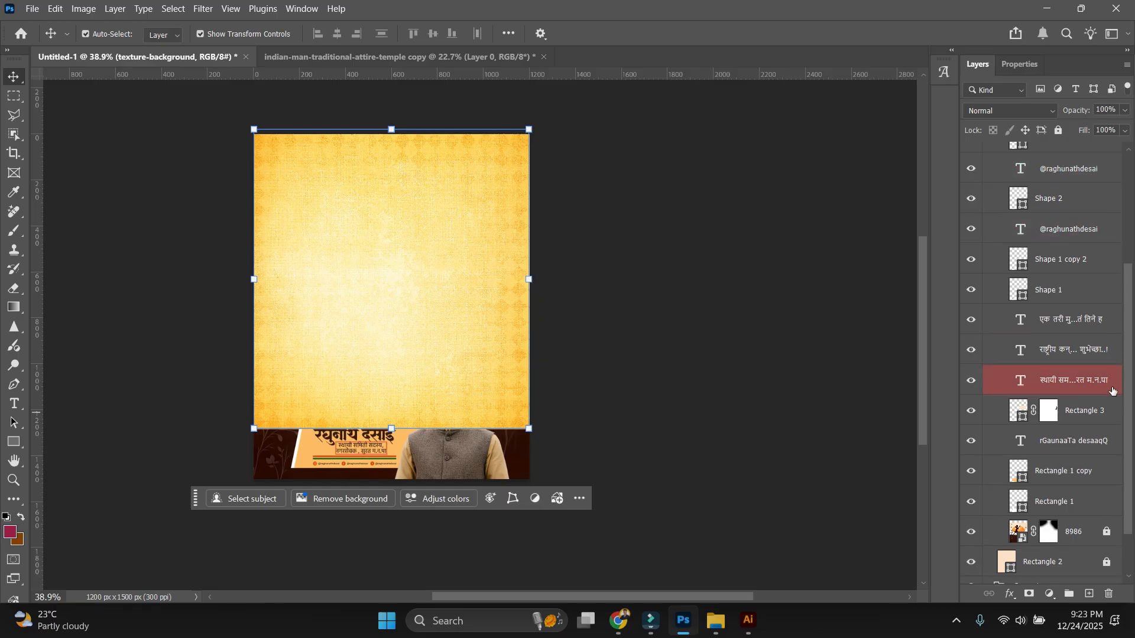
{"action": "scroll", "coordinate": [1113, 391], "scroll_direction": "up", "scroll_amount": 5}
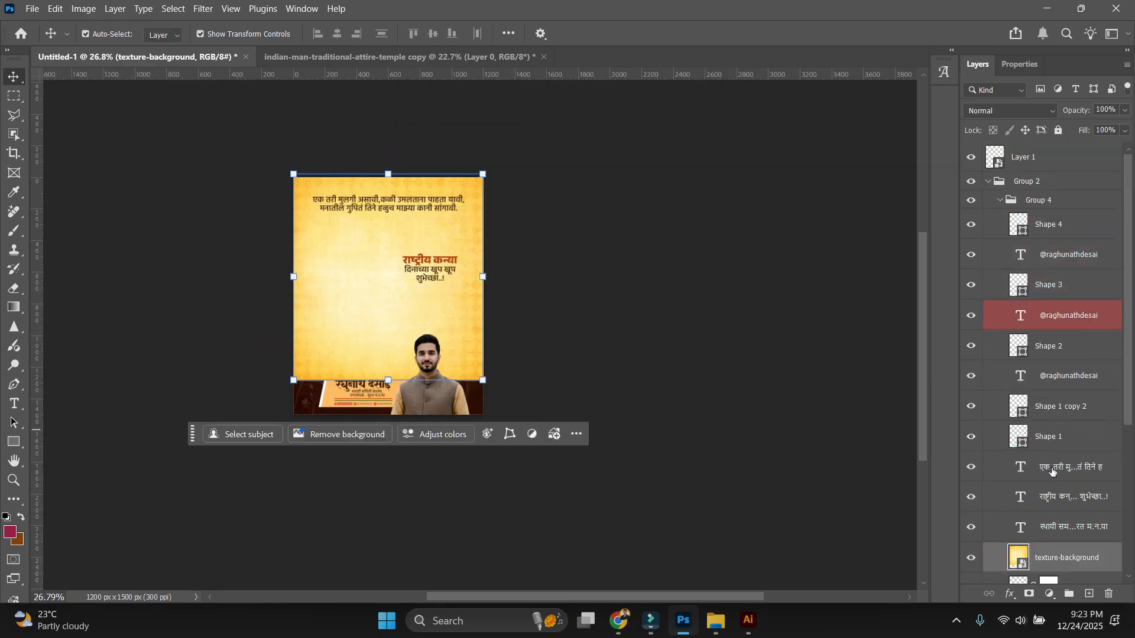
{"action": "scroll", "coordinate": [1058, 486], "scroll_direction": "down", "scroll_amount": 5}
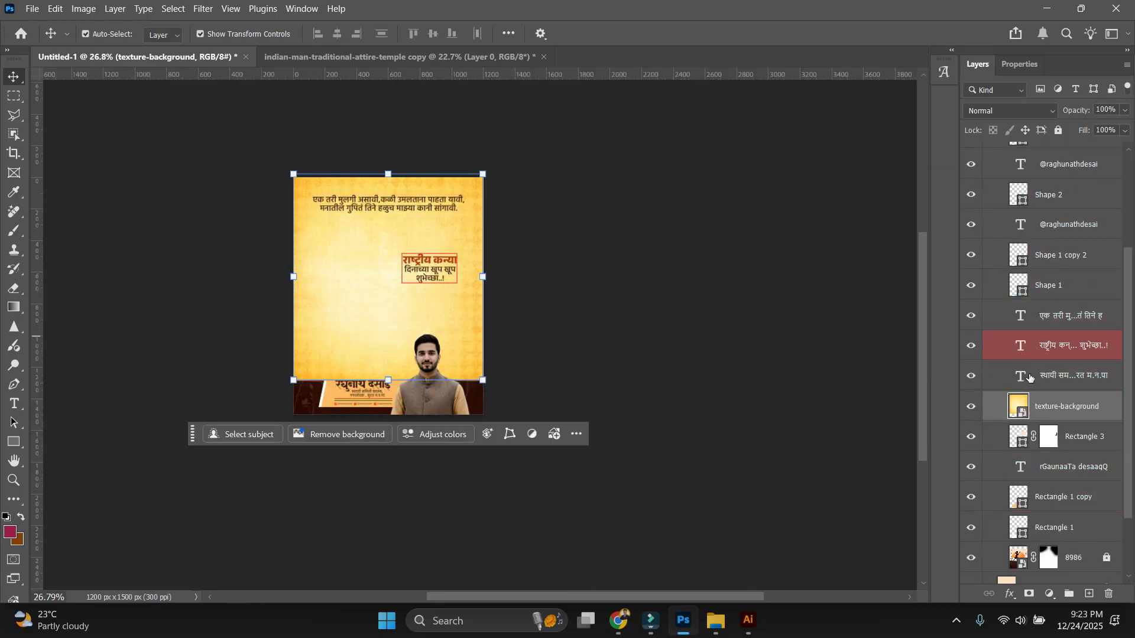
{"action": "left_click_drag", "start_coordinate": [1031, 406], "coordinate": [1046, 556]}
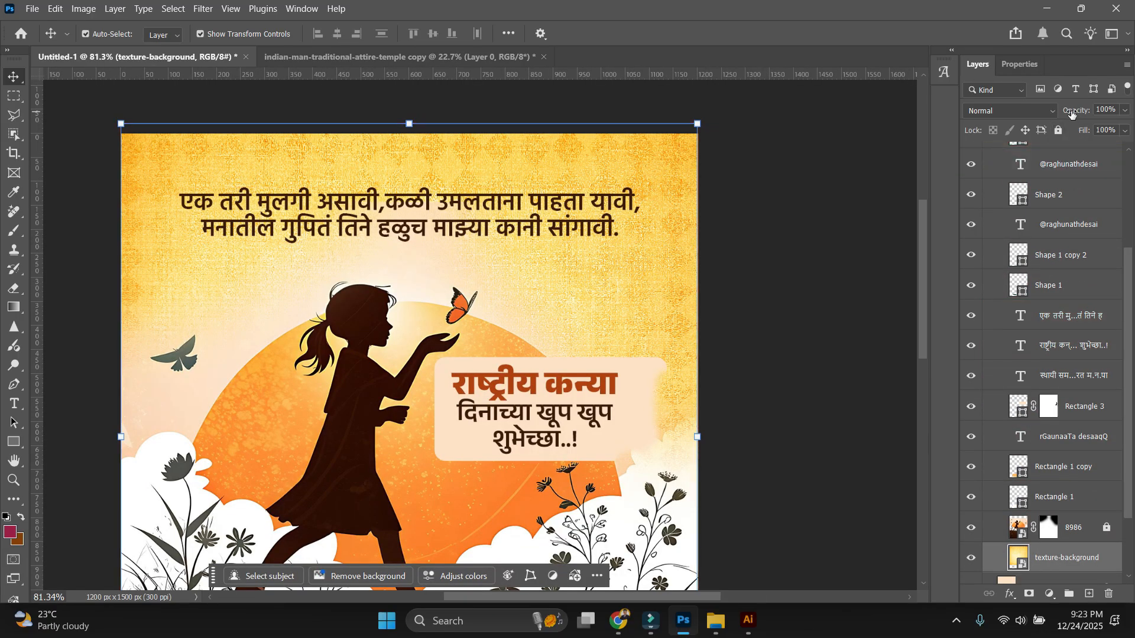
{"action": "left_click_drag", "start_coordinate": [1072, 114], "coordinate": [1024, 114]}
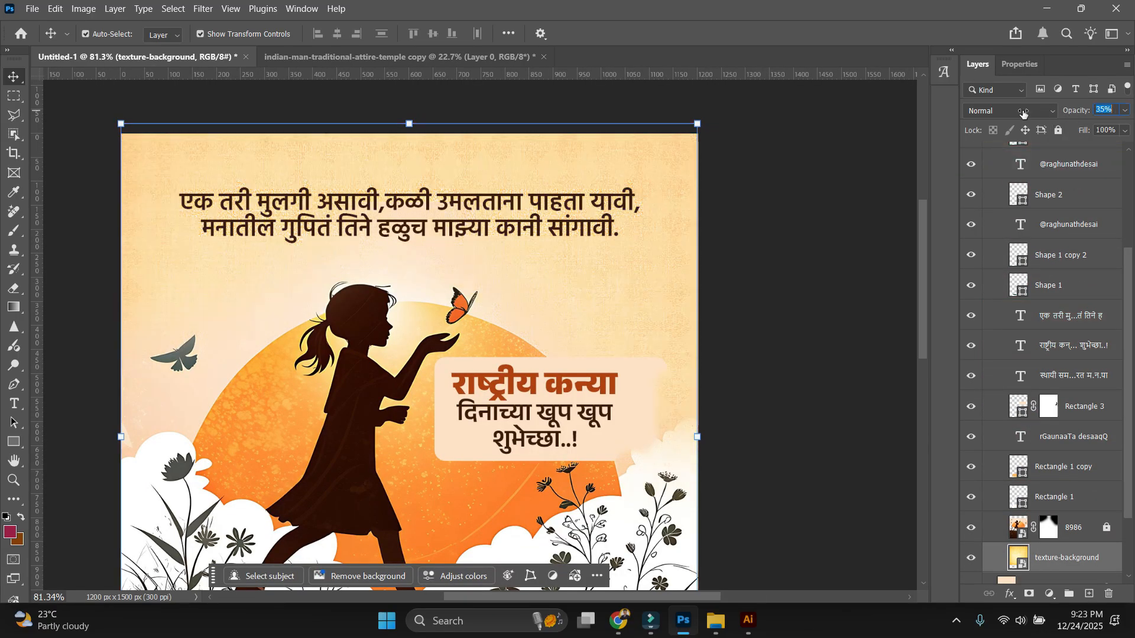
{"action": "scroll", "coordinate": [523, 260], "scroll_direction": "down", "scroll_amount": 6}
{"action": "left_click", "coordinate": [780, 236]}
{"action": "scroll", "coordinate": [742, 248], "scroll_direction": "down", "scroll_amount": 5}
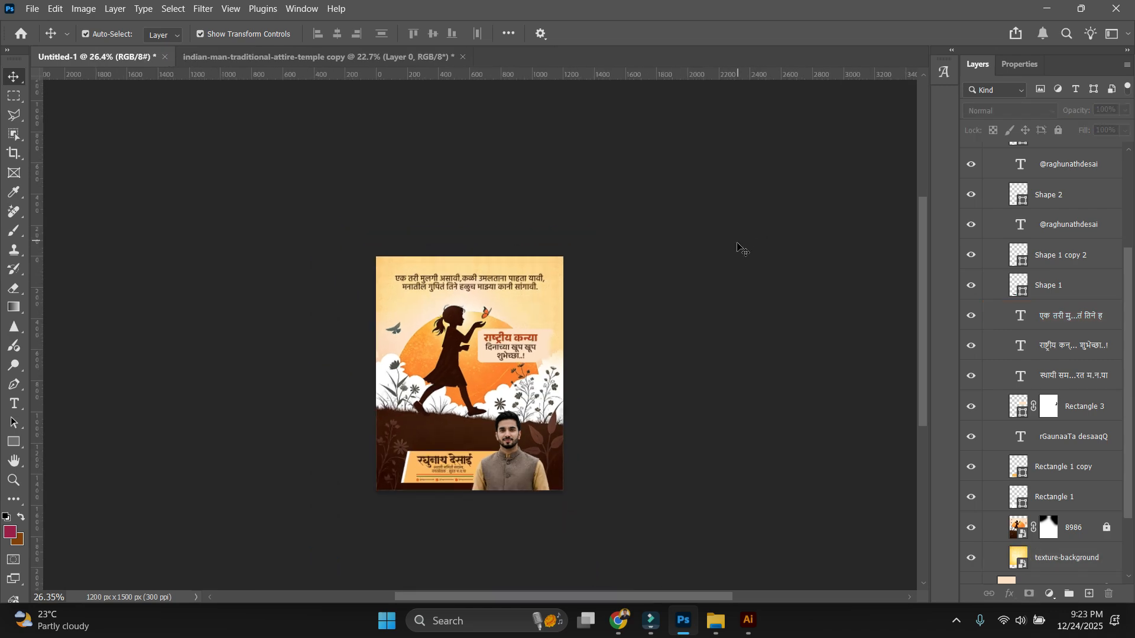
{"action": "scroll", "coordinate": [785, 293], "scroll_direction": "up", "scroll_amount": 12}
{"action": "scroll", "coordinate": [739, 247], "scroll_direction": "up", "scroll_amount": 3}
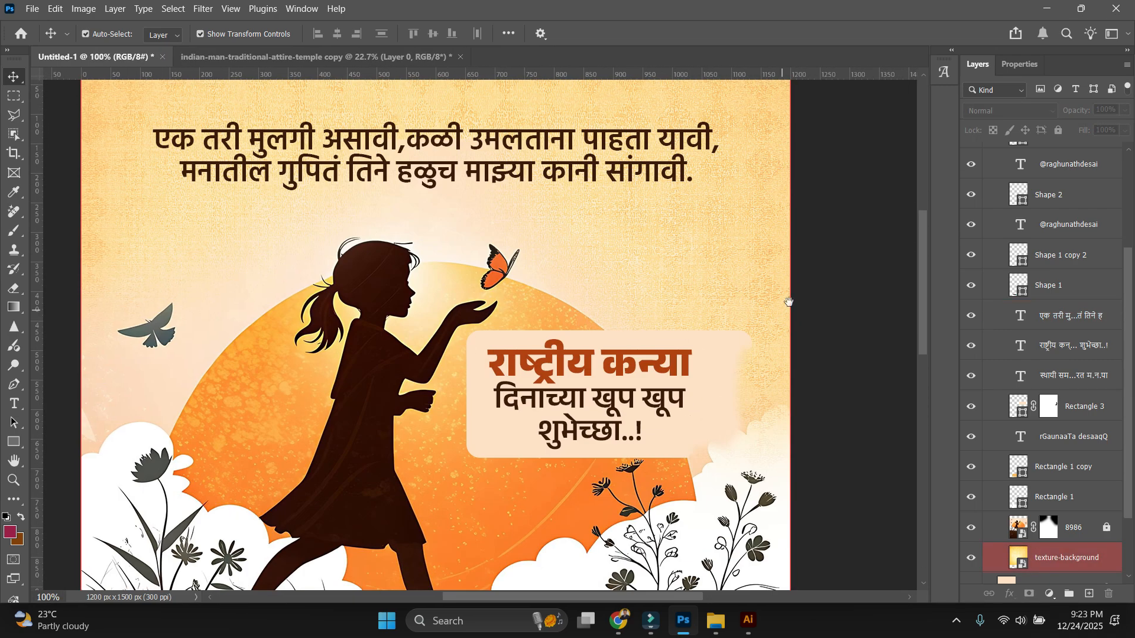
{"action": "scroll", "coordinate": [722, 370], "scroll_direction": "up", "scroll_amount": 1}
Mask texture-background with a 900 px brush and set its opacity to about 32%.
{"action": "left_click", "coordinate": [721, 369]}
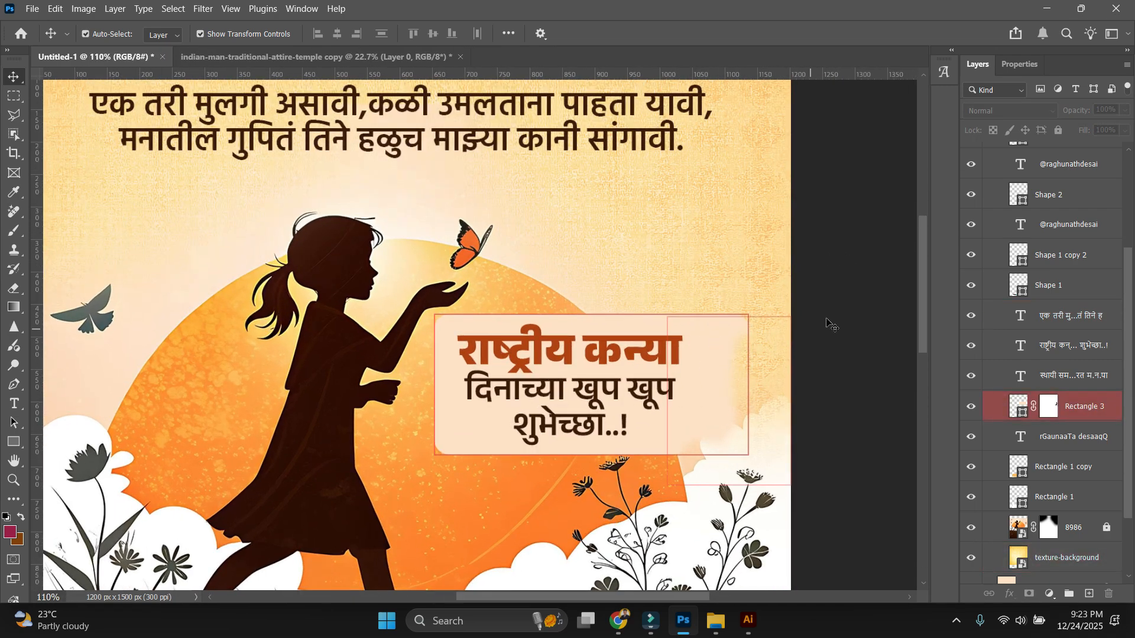
{"action": "left_click", "coordinate": [742, 243]}
{"action": "scroll", "coordinate": [743, 243], "scroll_direction": "down", "scroll_amount": 5}
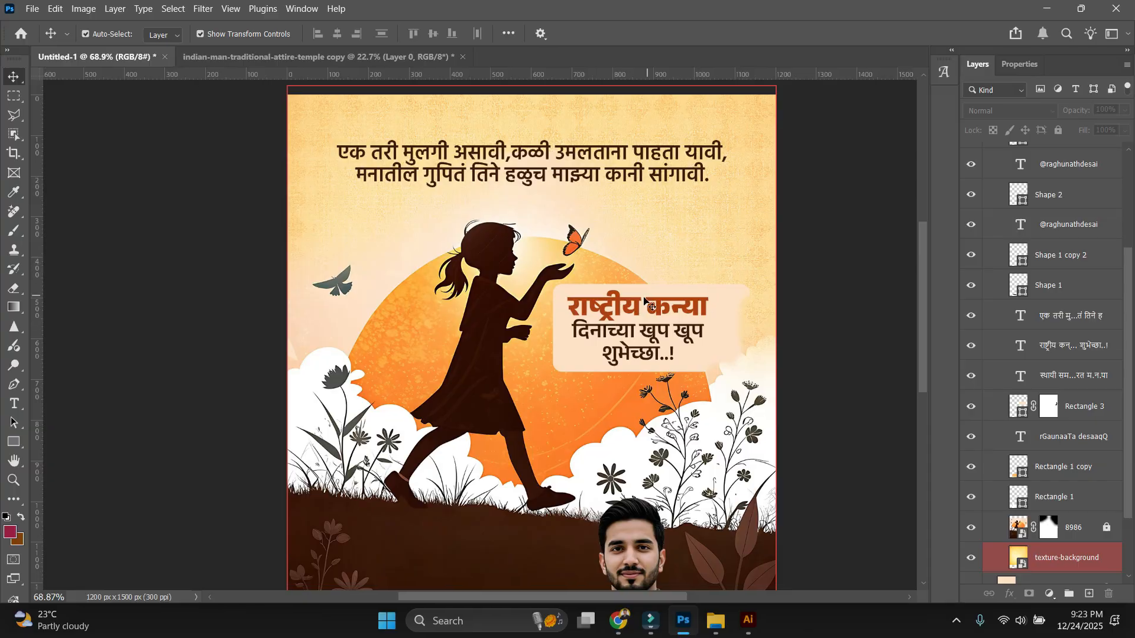
{"action": "left_click", "coordinate": [760, 224]}
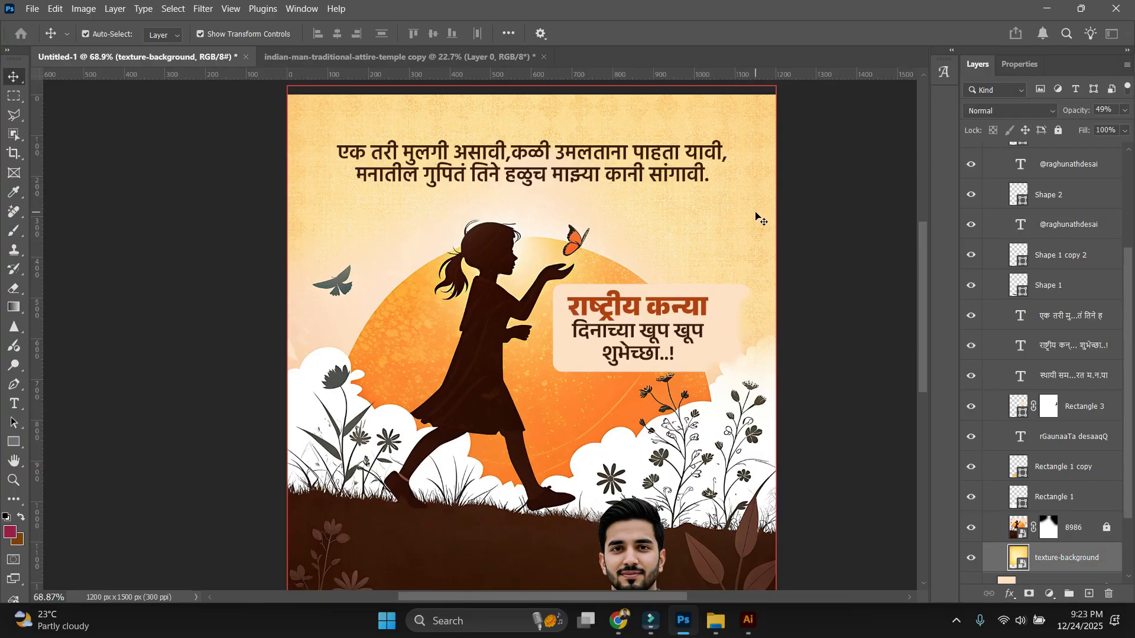
{"action": "left_click", "coordinate": [1028, 594]}
{"action": "key", "text": "b"}
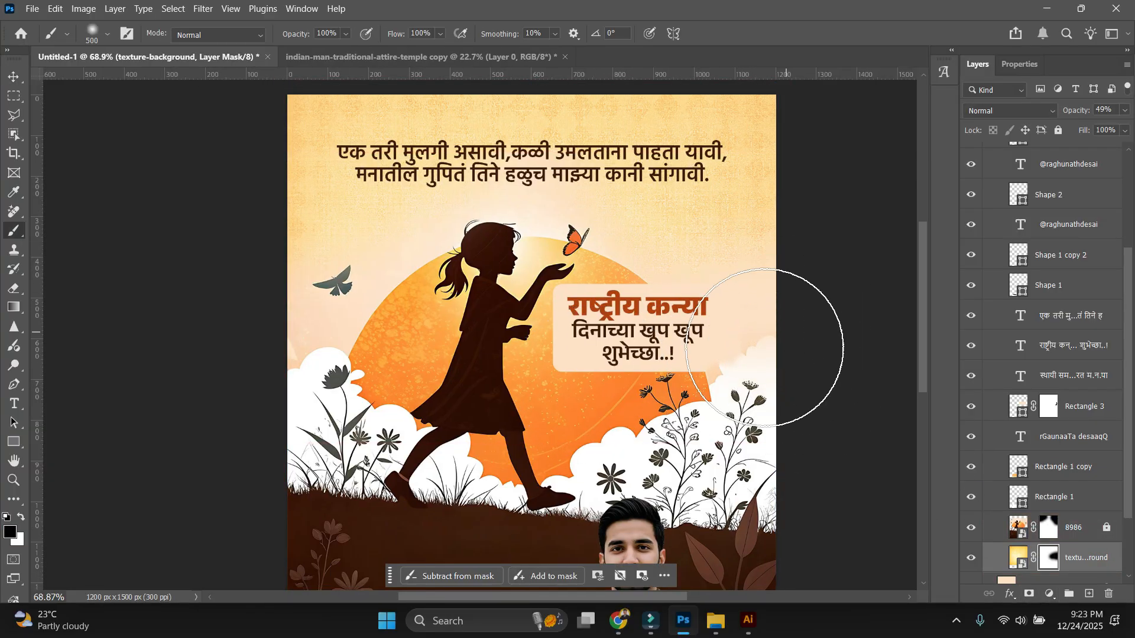
{"action": "key", "text": "bracketright"}
{"action": "key", "text": "bracketright"}
{"action": "key", "text": "bracketright"}
{"action": "key", "text": "bracketright"}
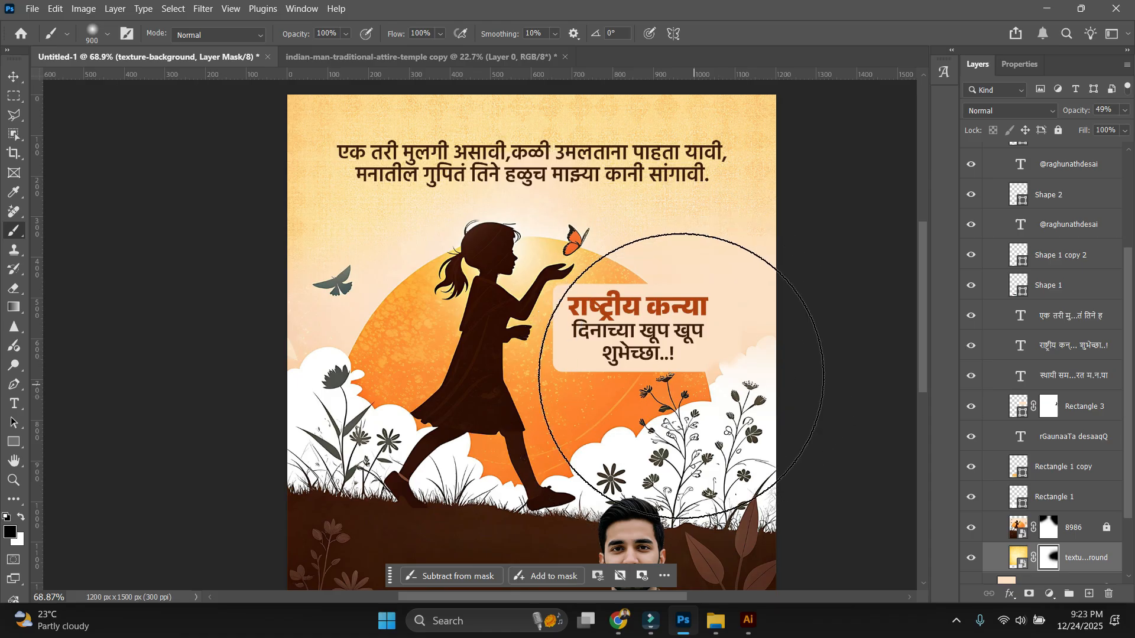
{"action": "scroll", "coordinate": [640, 189], "scroll_direction": "down", "scroll_amount": 3}
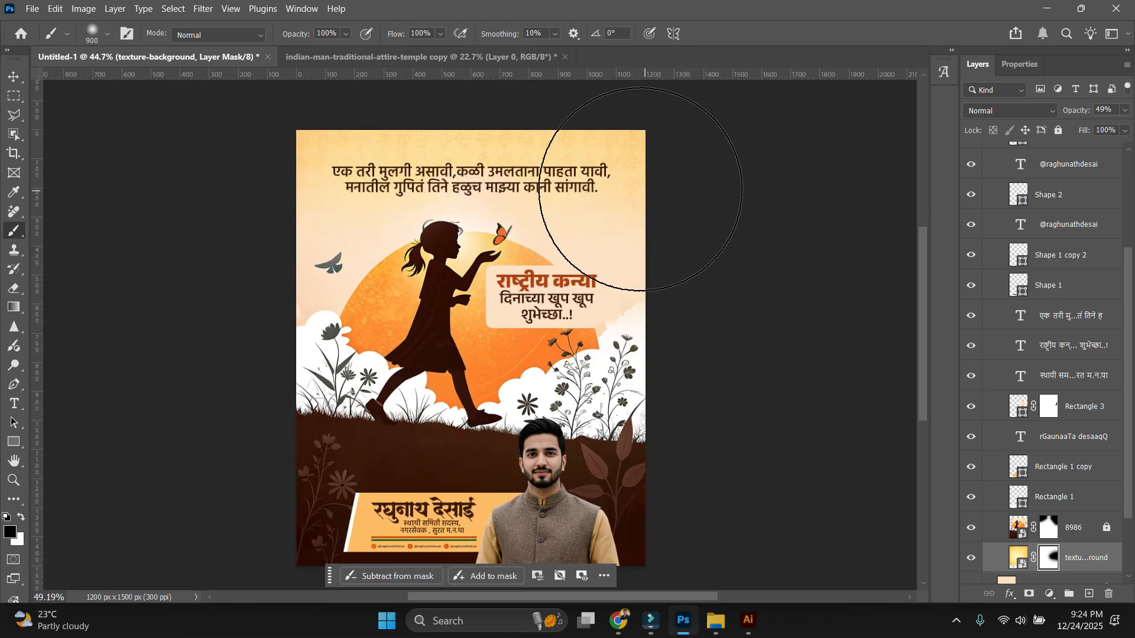
{"action": "scroll", "coordinate": [759, 239], "scroll_direction": "up", "scroll_amount": 2}
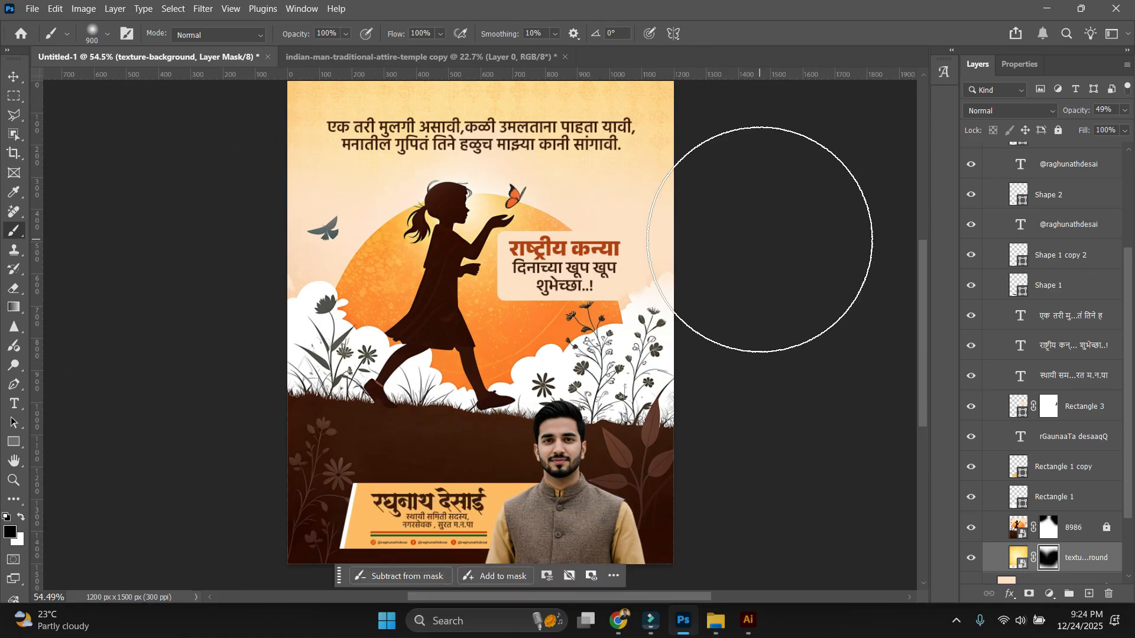
{"action": "key", "text": "v"}
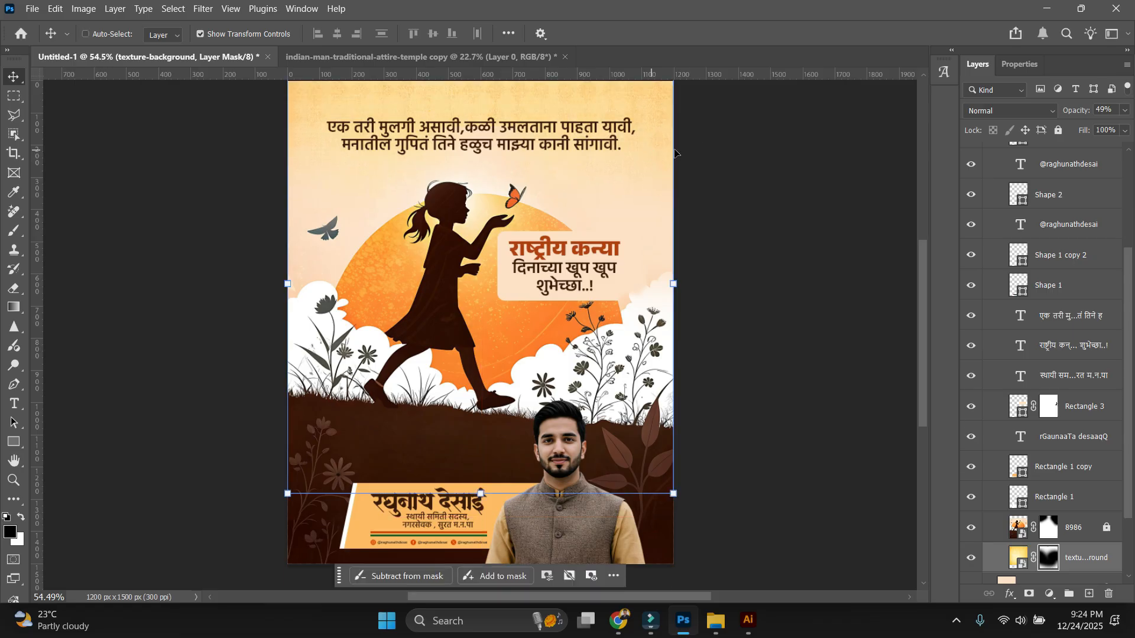
{"action": "scroll", "coordinate": [676, 154], "scroll_direction": "up", "scroll_amount": 2}
{"action": "left_click_drag", "start_coordinate": [1074, 111], "coordinate": [1064, 112]}
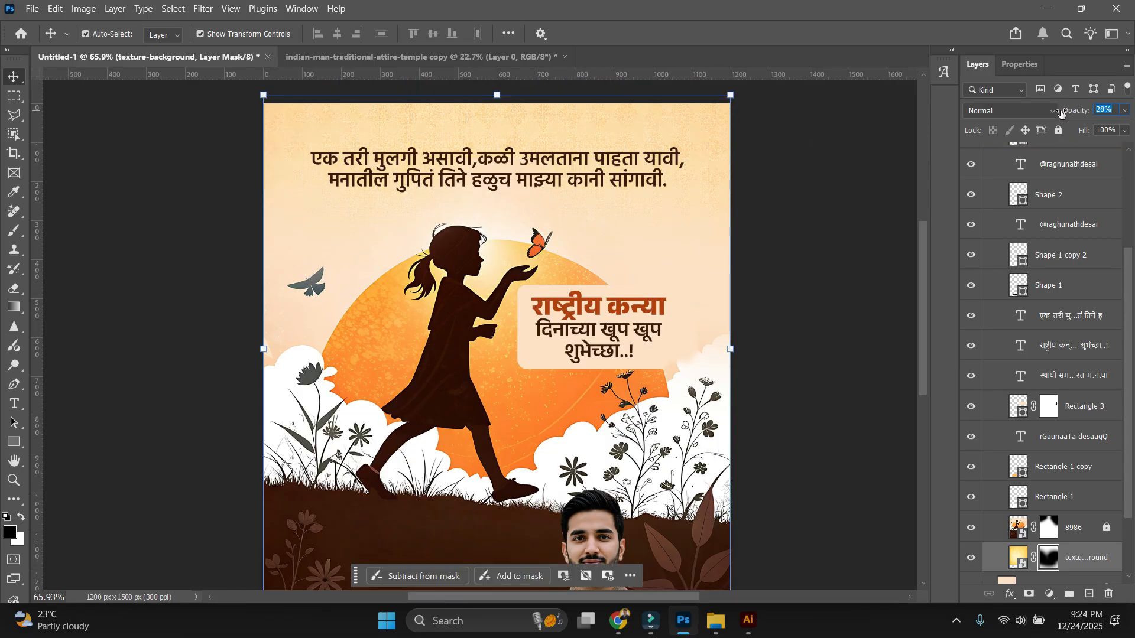
{"action": "left_click", "coordinate": [750, 317]}
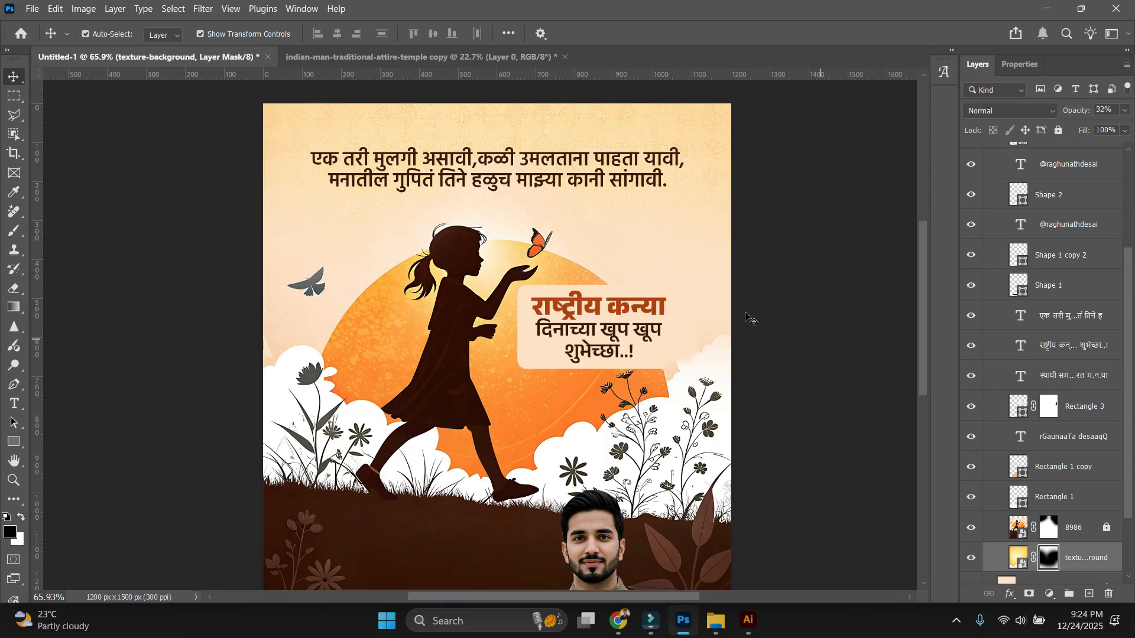
{"action": "scroll", "coordinate": [801, 361], "scroll_direction": "down", "scroll_amount": 4}
Paint a stroke on the Rectangle 3 greeting-box mask with a 200 px brush.
{"action": "scroll", "coordinate": [734, 327], "scroll_direction": "up", "scroll_amount": 3}
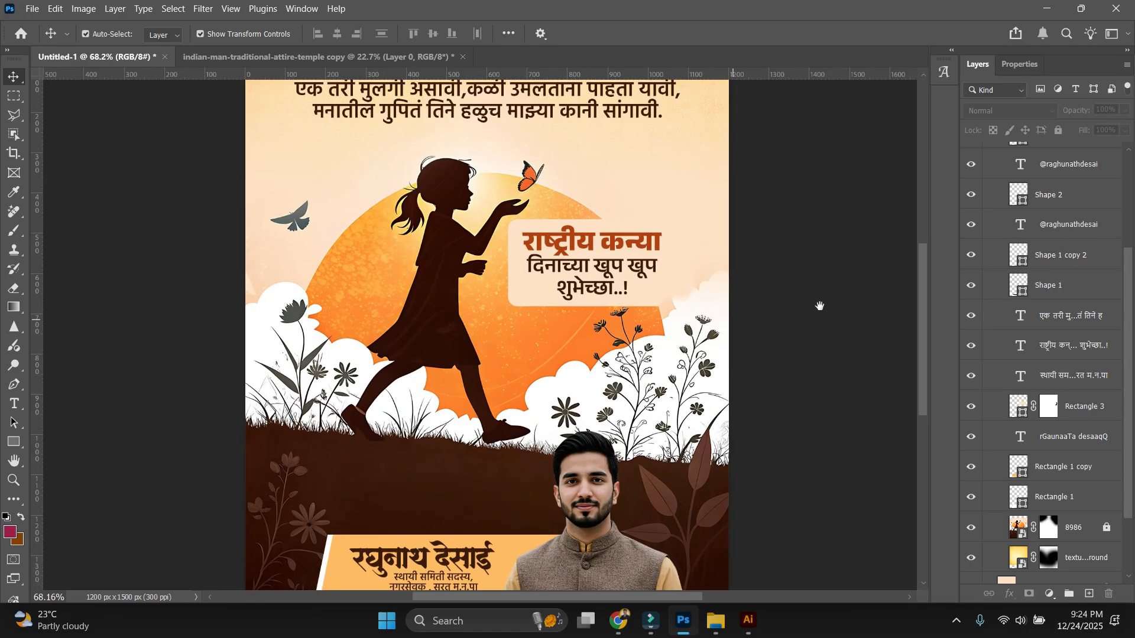
{"action": "left_click_drag", "start_coordinate": [818, 305], "coordinate": [811, 328]}
{"action": "scroll", "coordinate": [813, 326], "scroll_direction": "down", "scroll_amount": 1}
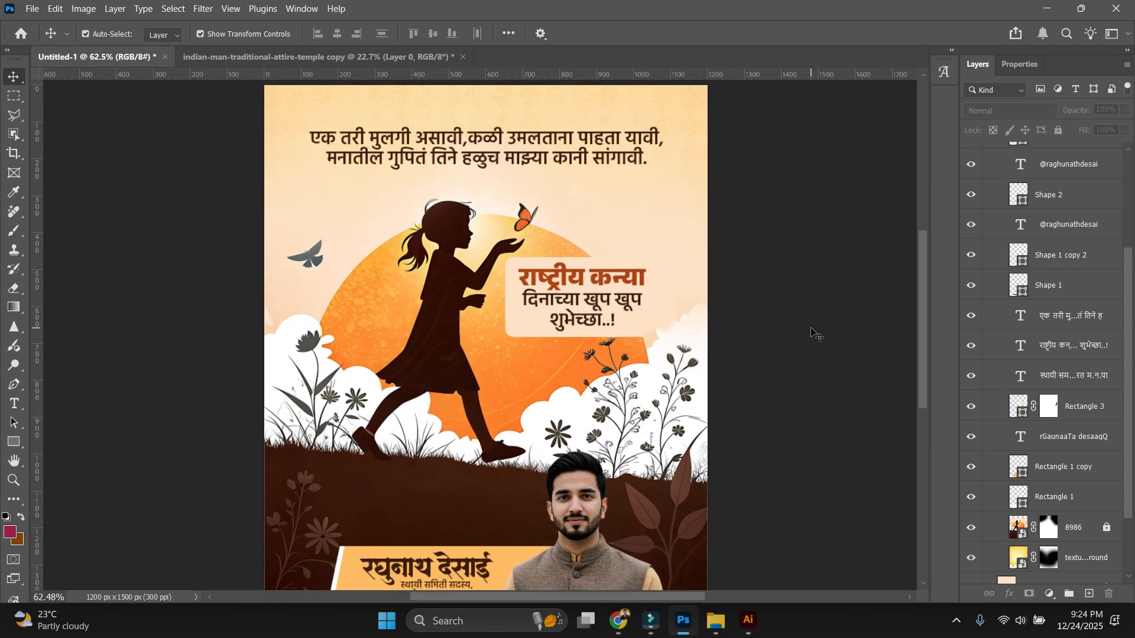
{"action": "scroll", "coordinate": [811, 333], "scroll_direction": "down", "scroll_amount": 1}
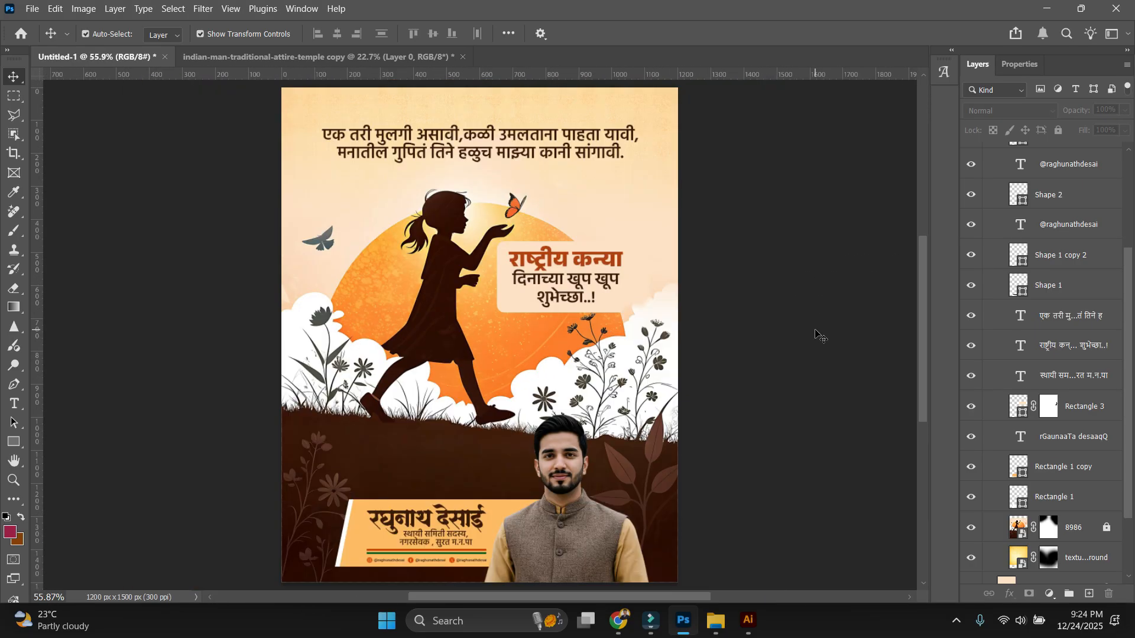
{"action": "scroll", "coordinate": [792, 384], "scroll_direction": "down", "scroll_amount": 2}
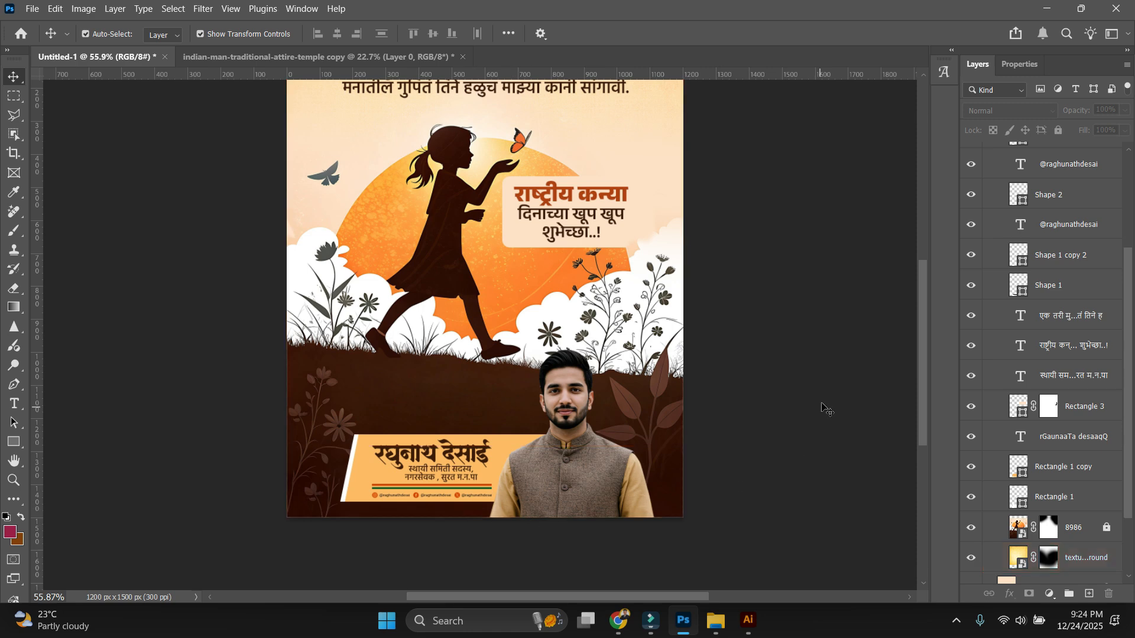
{"action": "scroll", "coordinate": [792, 296], "scroll_direction": "up", "scroll_amount": 3}
{"action": "scroll", "coordinate": [807, 273], "scroll_direction": "down", "scroll_amount": 2}
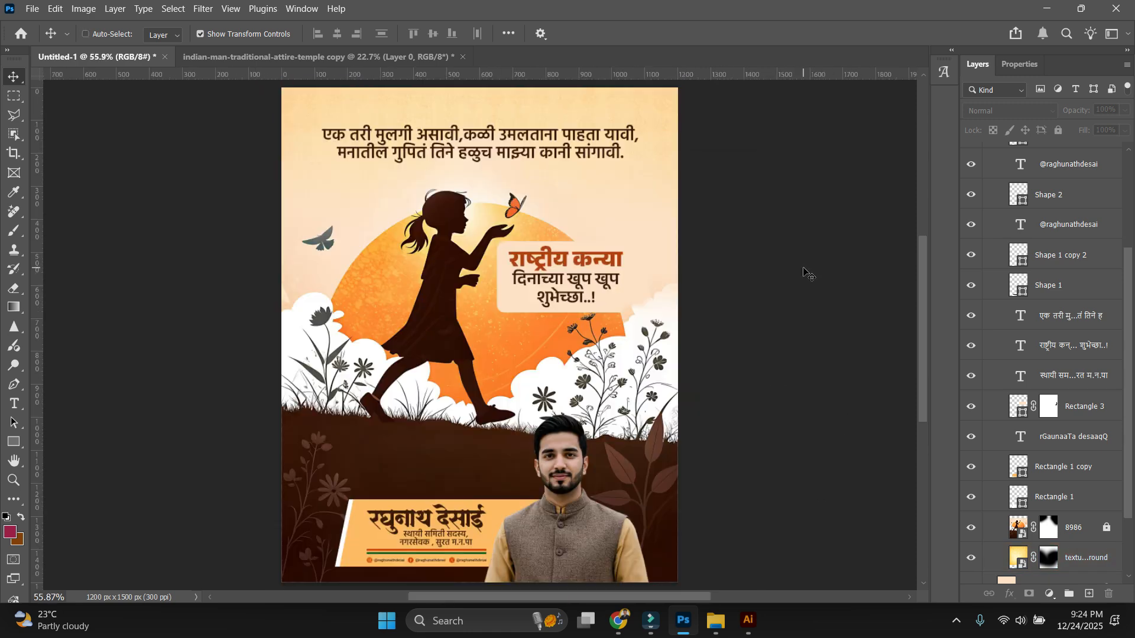
{"action": "scroll", "coordinate": [798, 301], "scroll_direction": "up", "scroll_amount": 3}
{"action": "scroll", "coordinate": [828, 331], "scroll_direction": "down", "scroll_amount": 3}
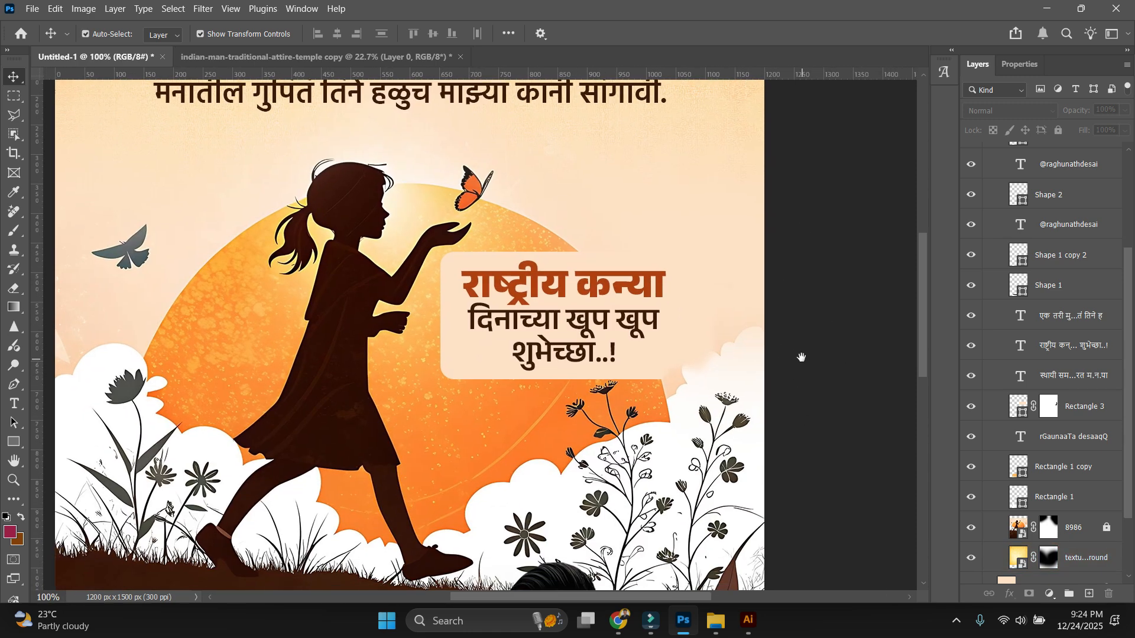
{"action": "left_click", "coordinate": [661, 308]}
{"action": "left_click", "coordinate": [736, 344]}
{"action": "key", "text": "b"}
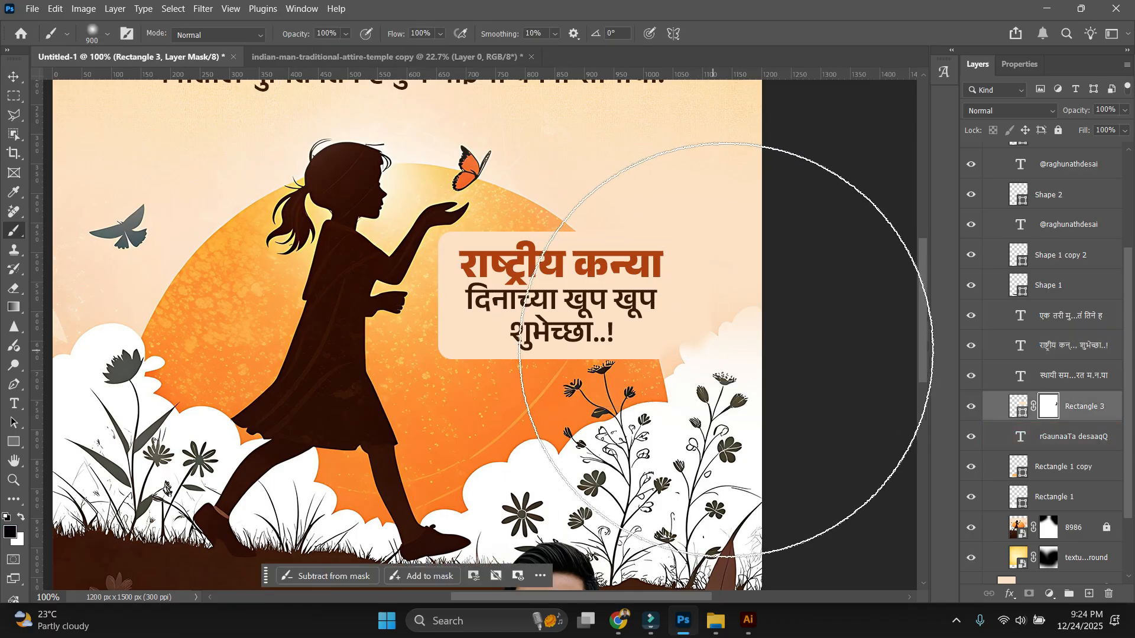
{"action": "key", "text": "["}
{"action": "key", "text": "["}
{"action": "key", "text": "["}
{"action": "key", "text": "bracketleft"}
{"action": "key", "text": "bracketleft"}
{"action": "key", "text": "bracketleft"}
{"action": "key", "text": "bracketleft"}
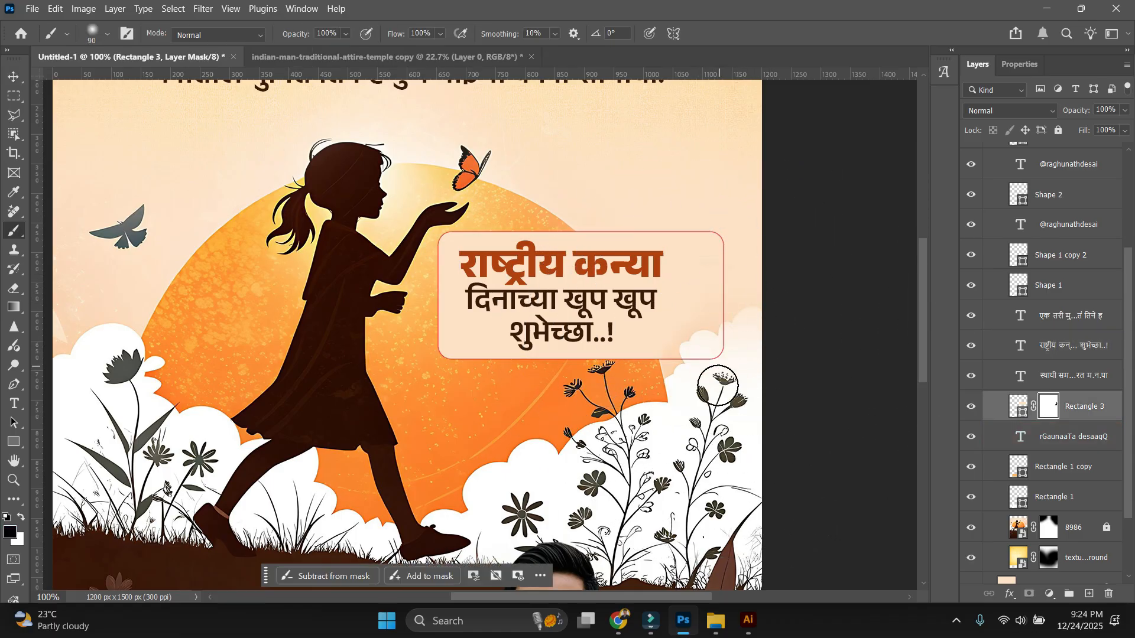
{"action": "left_click_drag", "start_coordinate": [718, 386], "coordinate": [747, 408]}
Return to the Move tool and zoom out to fit the whole poster.
{"action": "key", "text": "v"}
{"action": "left_click", "coordinate": [844, 271], "text": "ctrl"}
{"action": "key", "text": "ctrl+0"}
{"action": "key", "text": "ctrl+plus"}
{"action": "key", "text": "ctrl+plus"}
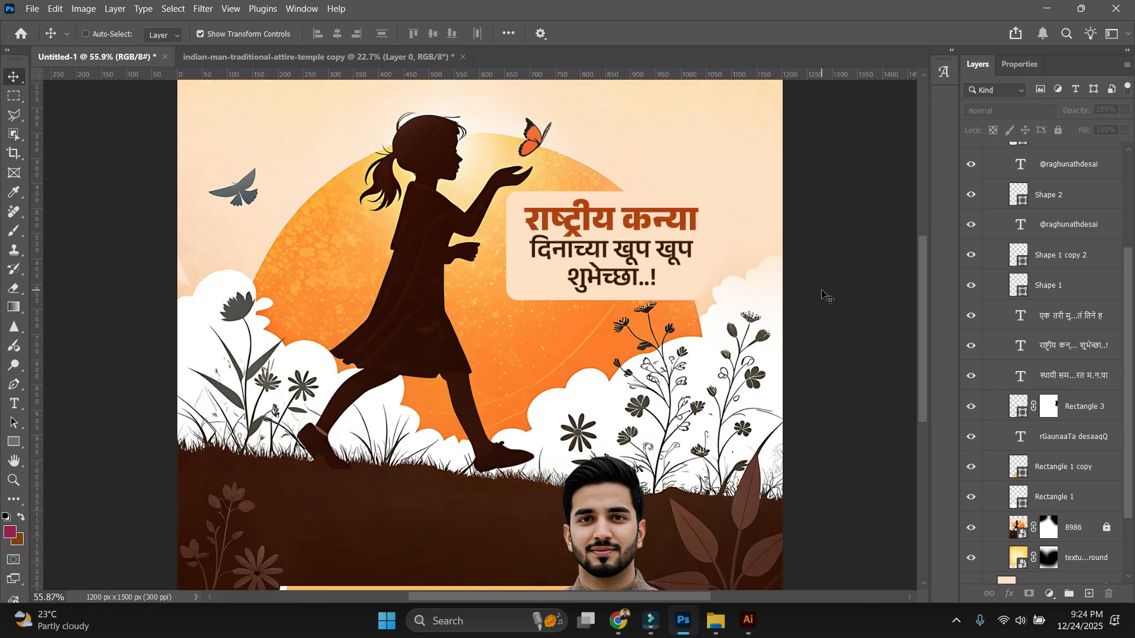
{"action": "key", "text": "ctrl+0"}
{"action": "key", "text": "ctrl+1"}
{"action": "key", "text": "ctrl+0"}
{"action": "scroll", "coordinate": [727, 286], "scroll_direction": "down", "scroll_amount": 2}
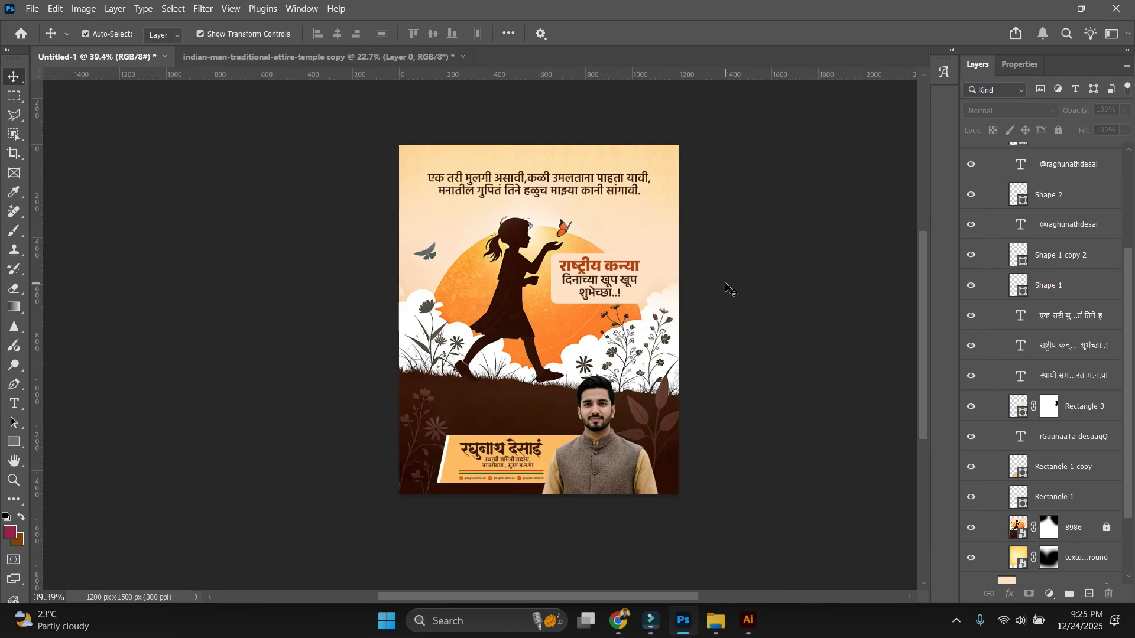
{"action": "scroll", "coordinate": [727, 286], "scroll_direction": "up", "scroll_amount": 1}
{"action": "left_click_drag", "start_coordinate": [787, 274], "coordinate": [785, 304]}
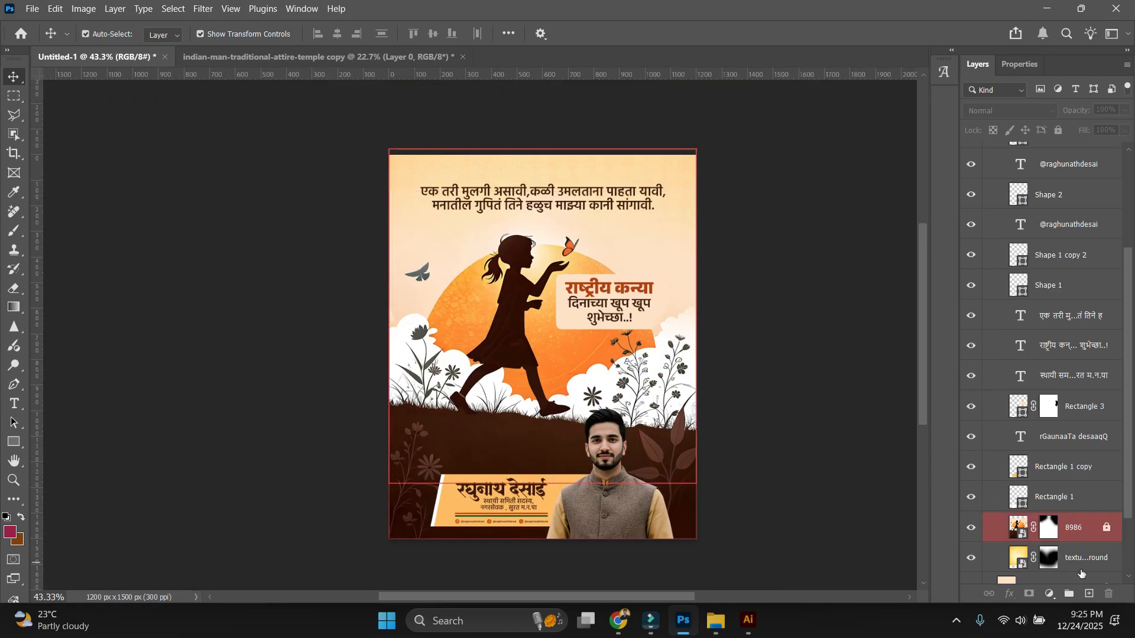
Fully desaturate the texture-background layer with Hue/Saturation at Saturation -100.
{"action": "left_click", "coordinate": [1080, 569]}
{"action": "key", "text": "ctrl+u"}
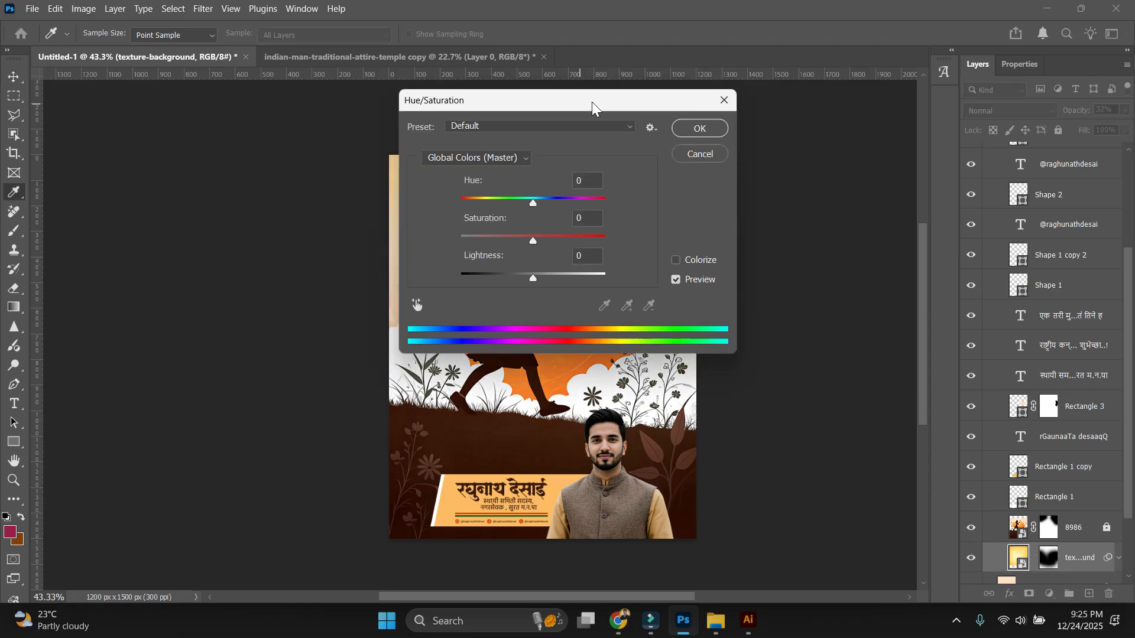
{"action": "left_click_drag", "start_coordinate": [969, 211], "coordinate": [807, 214]}
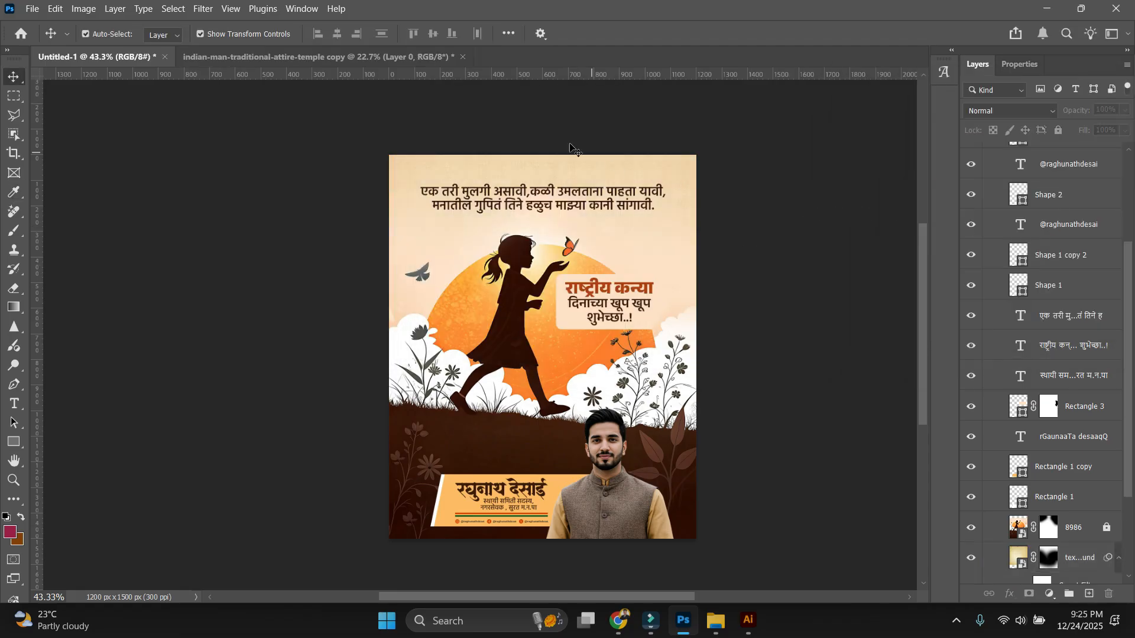
{"action": "scroll", "coordinate": [549, 192], "scroll_direction": "up", "scroll_amount": 8}
{"action": "left_click_drag", "start_coordinate": [612, 150], "coordinate": [600, 191]}
Zoom out and pan to inspect the top of the finished poster.
{"action": "scroll", "coordinate": [506, 266], "scroll_direction": "down", "scroll_amount": 2}
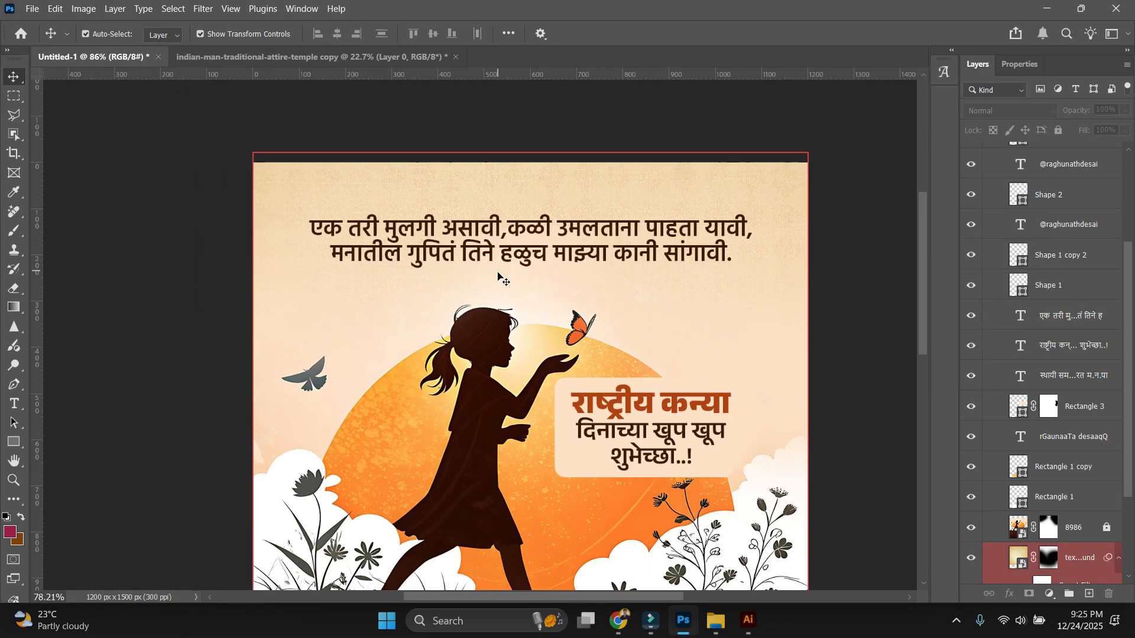
{"action": "scroll", "coordinate": [498, 276], "scroll_direction": "down", "scroll_amount": 1}
{"action": "scroll", "coordinate": [555, 201], "scroll_direction": "up", "scroll_amount": 3}
{"action": "scroll", "coordinate": [513, 250], "scroll_direction": "down", "scroll_amount": 1}
{"action": "scroll", "coordinate": [487, 273], "scroll_direction": "up", "scroll_amount": 2}
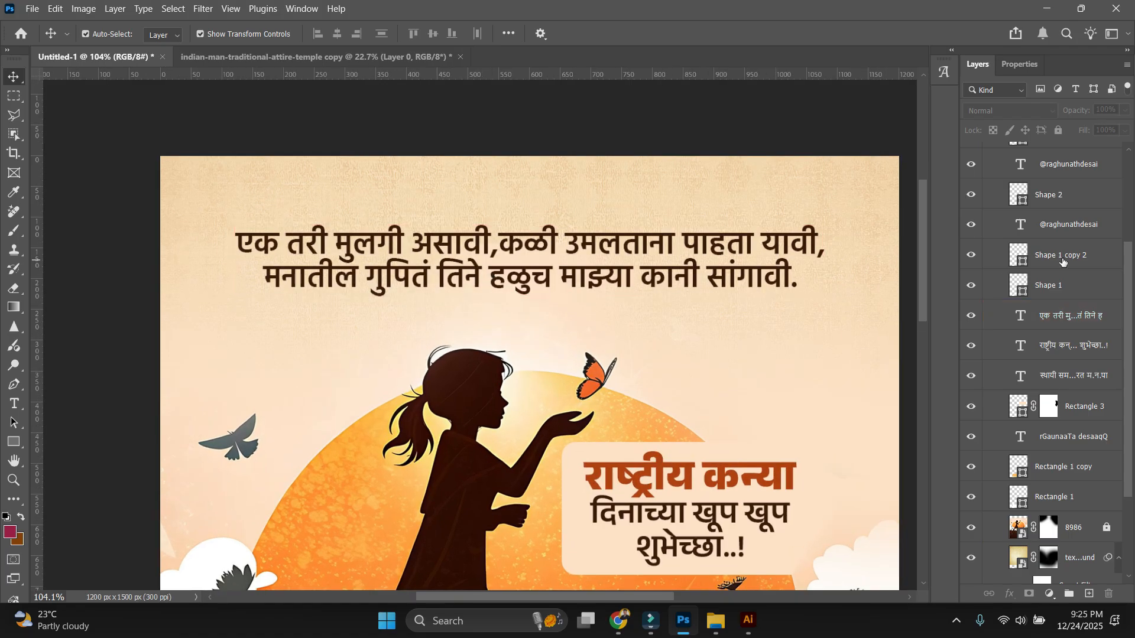
{"action": "key", "text": "ctrl+minus"}
{"action": "left_click_drag", "start_coordinate": [629, 309], "coordinate": [580, 292]}
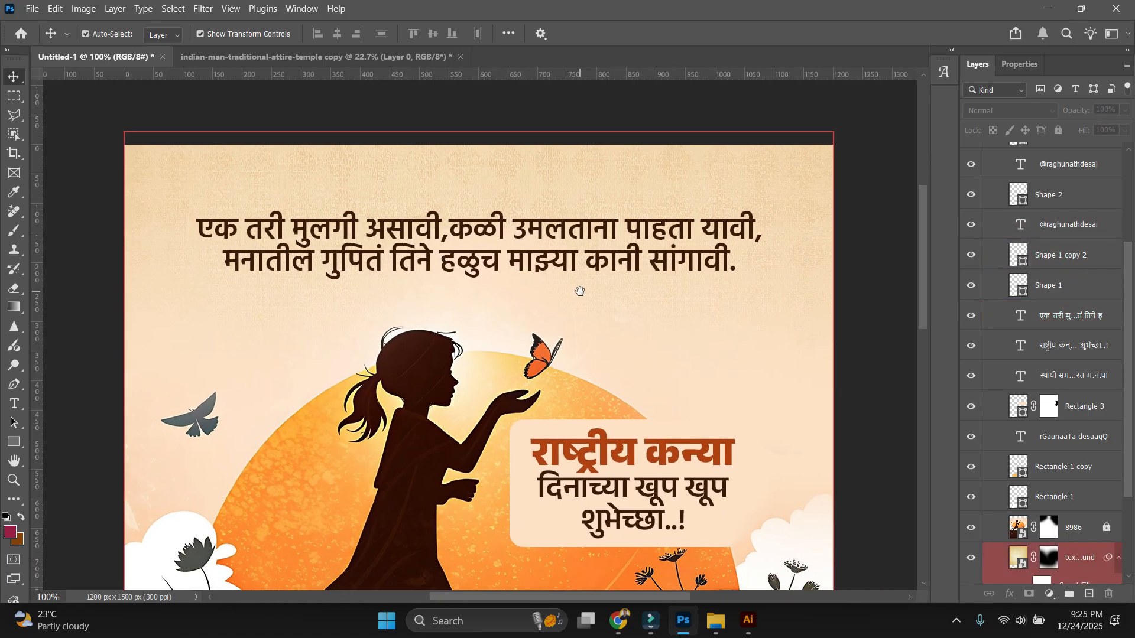
{"action": "left_click", "coordinate": [95, 91]}
{"action": "left_click_drag", "start_coordinate": [617, 384], "coordinate": [613, 365]}
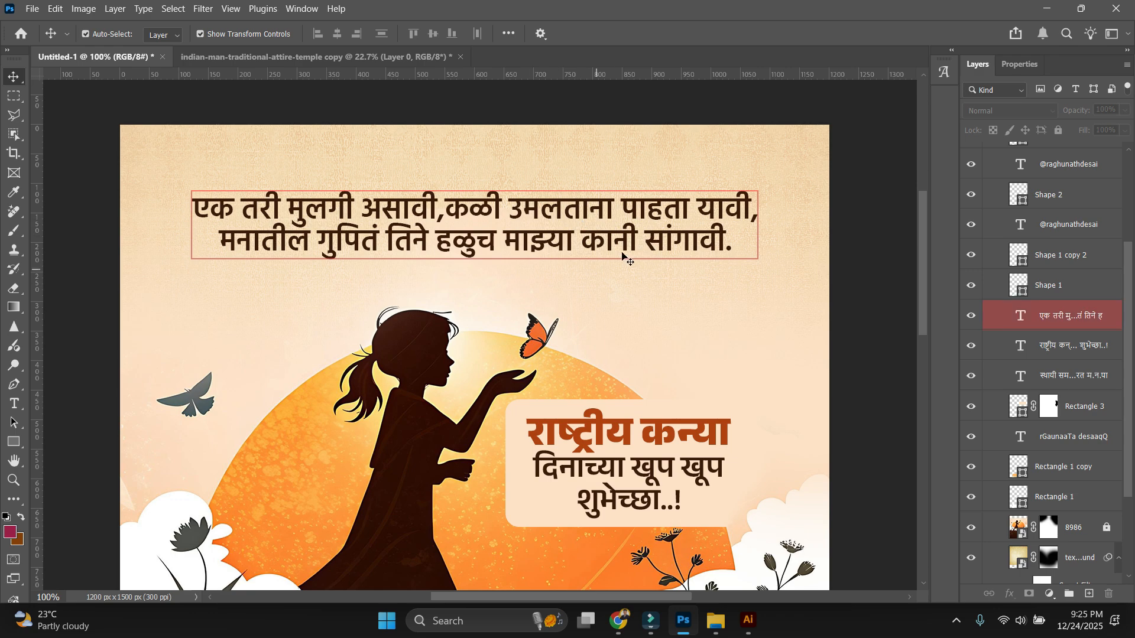
Review the Marathi quote and the lower part of the poster.
{"action": "left_click", "coordinate": [632, 476]}
{"action": "left_click_drag", "start_coordinate": [632, 476], "coordinate": [621, 260]}
{"action": "scroll", "coordinate": [619, 472], "scroll_direction": "down", "scroll_amount": 10}
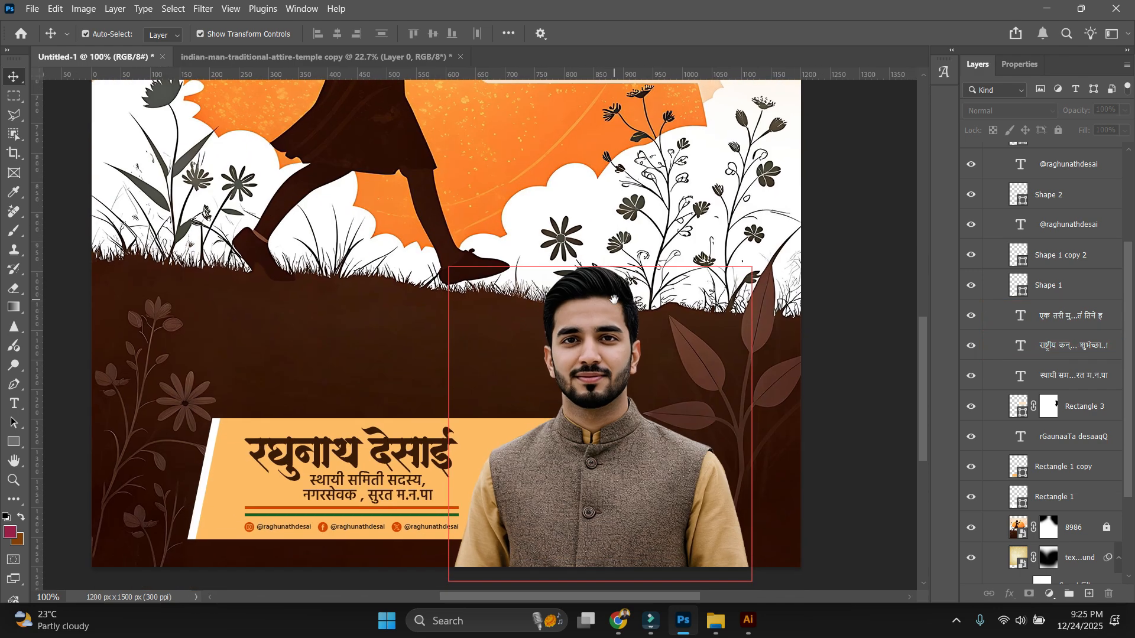
{"action": "scroll", "coordinate": [876, 364], "scroll_direction": "down", "scroll_amount": 10}
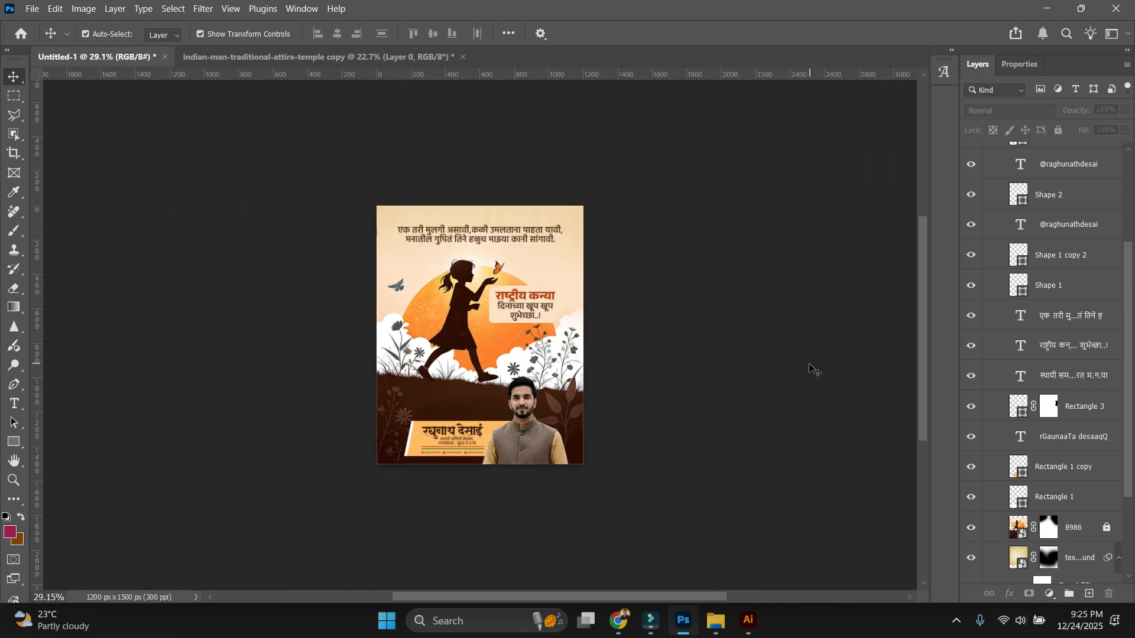
{"action": "scroll", "coordinate": [808, 366], "scroll_direction": "up", "scroll_amount": 3}
{"action": "left_click_drag", "start_coordinate": [780, 315], "coordinate": [784, 331]}
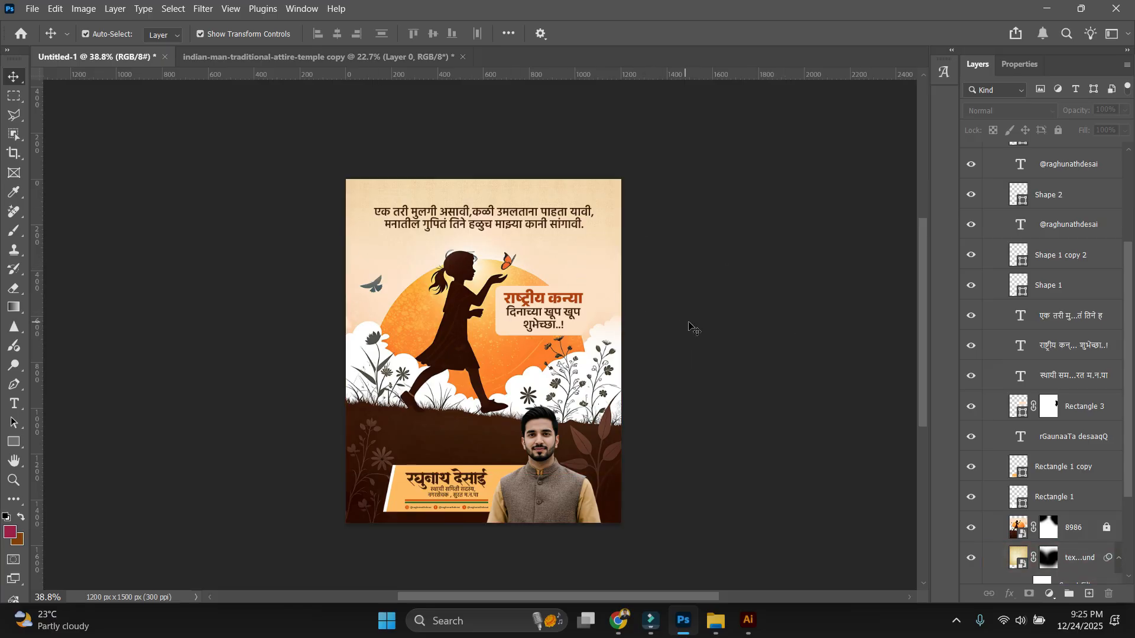
{"action": "scroll", "coordinate": [698, 319], "scroll_direction": "up", "scroll_amount": 1}
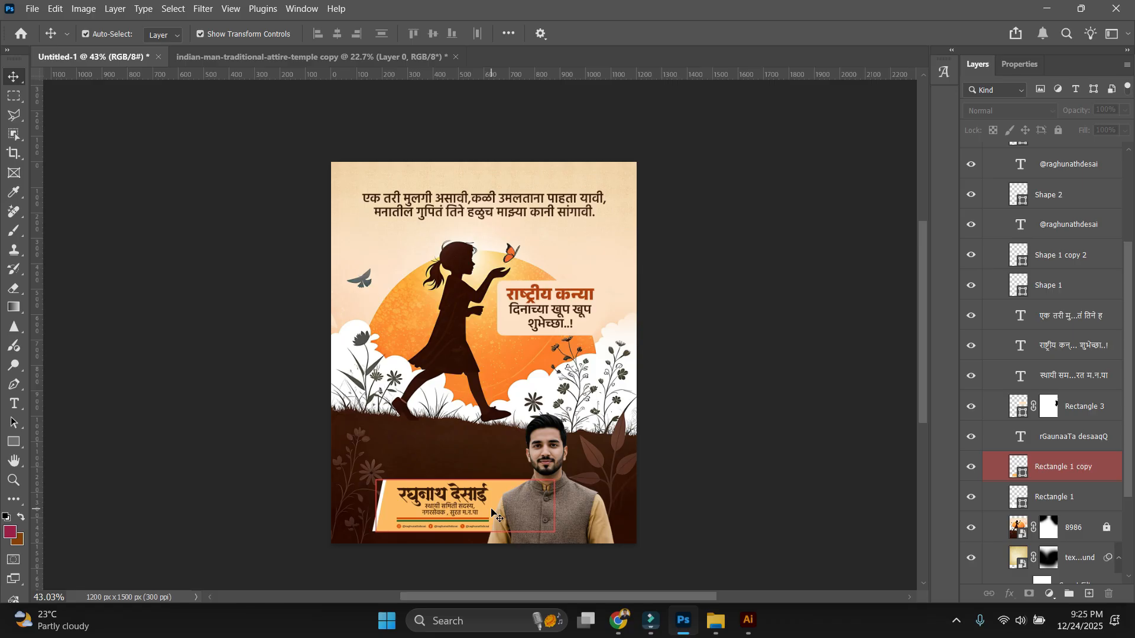
Inspect the finished poster at several zoom levels, ending with the whole poster fit to the window.
{"action": "scroll", "coordinate": [496, 516], "scroll_direction": "up", "scroll_amount": 5}
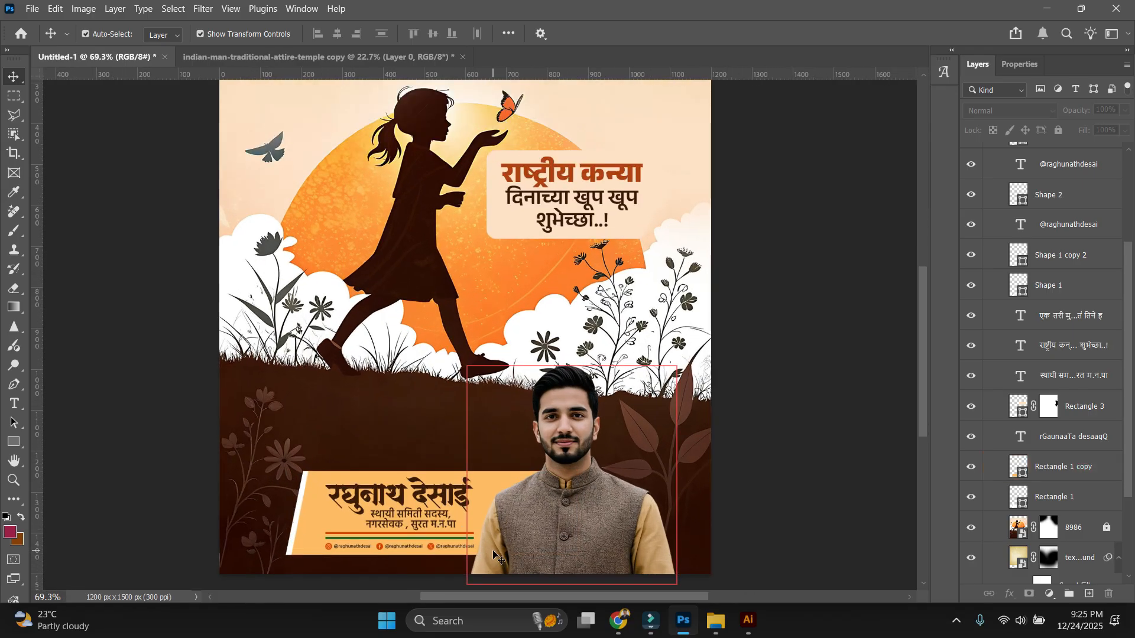
{"action": "scroll", "coordinate": [377, 488], "scroll_direction": "up", "scroll_amount": 3}
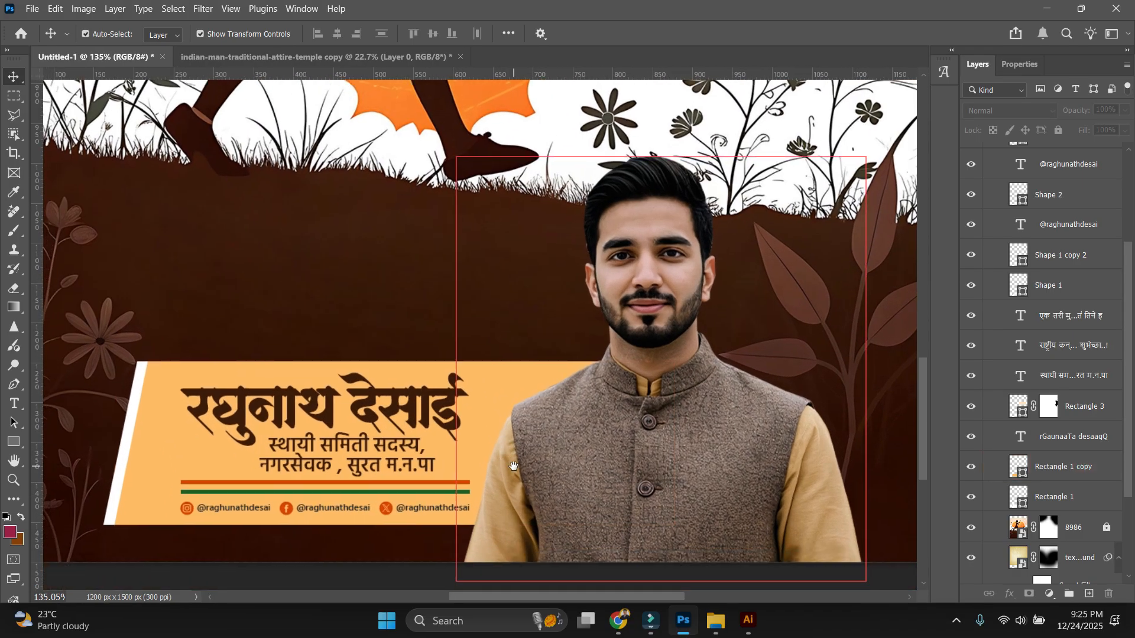
{"action": "scroll", "coordinate": [446, 420], "scroll_direction": "down", "scroll_amount": 2}
{"action": "left_click", "coordinate": [446, 420]}
{"action": "scroll", "coordinate": [445, 420], "scroll_direction": "down", "scroll_amount": 2}
{"action": "scroll", "coordinate": [639, 360], "scroll_direction": "up", "scroll_amount": 3}
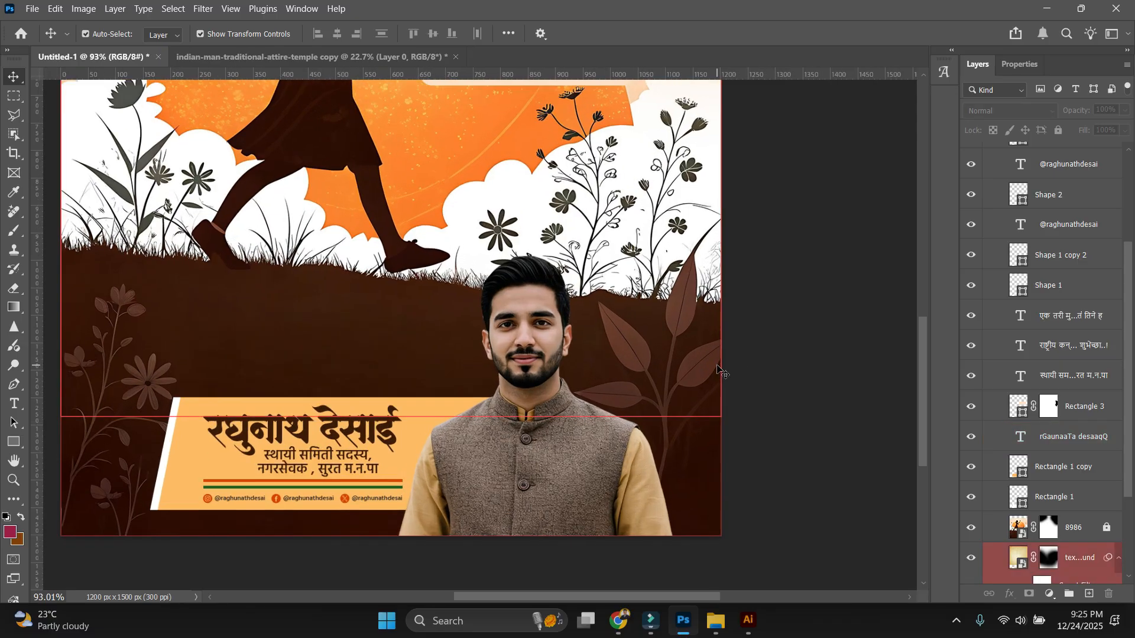
{"action": "key", "text": "ctrl+0"}
{"action": "key", "text": "ctrl+plus"}
{"action": "key", "text": "ctrl+plus"}
{"action": "key", "text": "ctrl+0"}
{"action": "scroll", "coordinate": [802, 383], "scroll_direction": "down", "scroll_amount": 2}
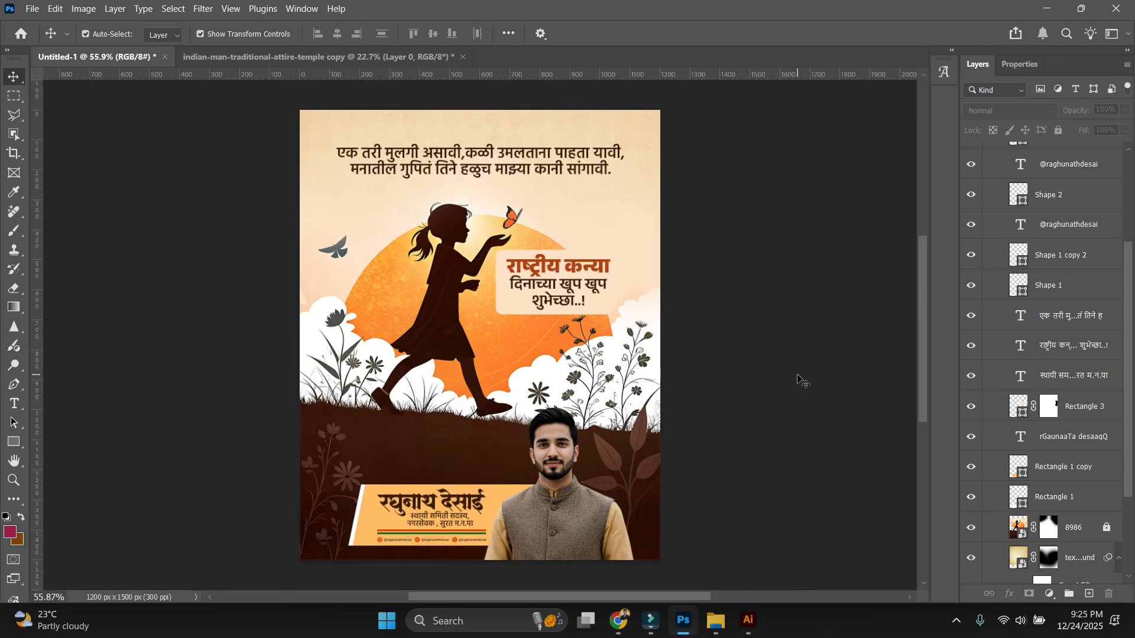
{"action": "scroll", "coordinate": [797, 427], "scroll_direction": "up", "scroll_amount": 4}
{"action": "key", "text": "ctrl+minus"}
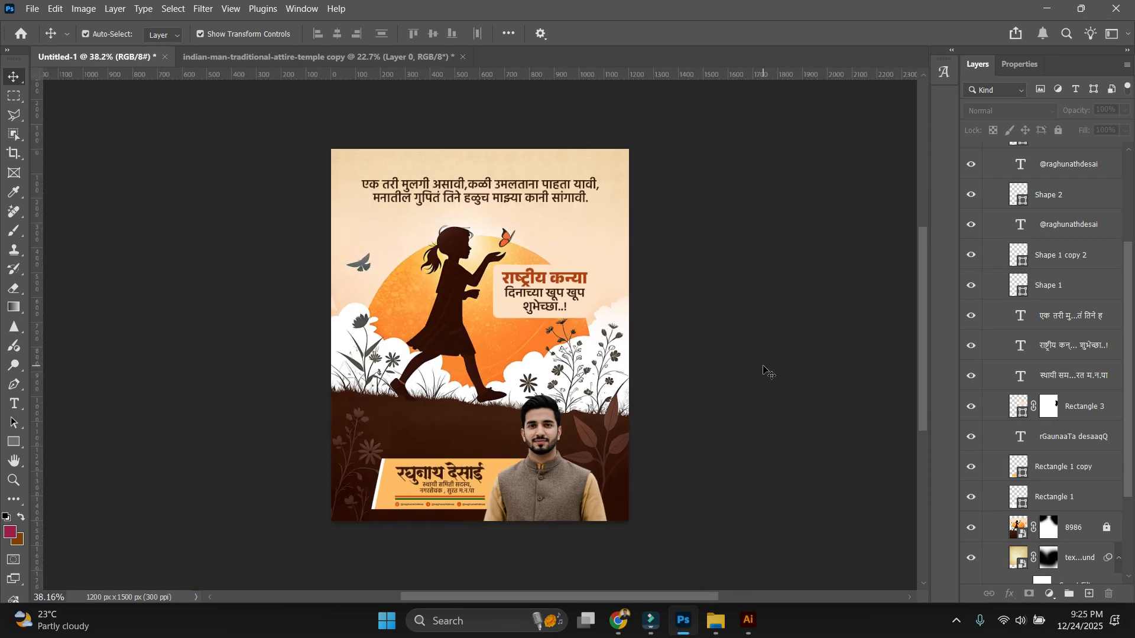
{"action": "key", "text": "ctrl+0"}
Stamp the visible layers into one layer and apply Camera Raw: Contrast +36, Highlights +26, Shadows +1, Whites +23, Blacks -30.
{"action": "key", "text": "ctrl+shift+alt+e"}
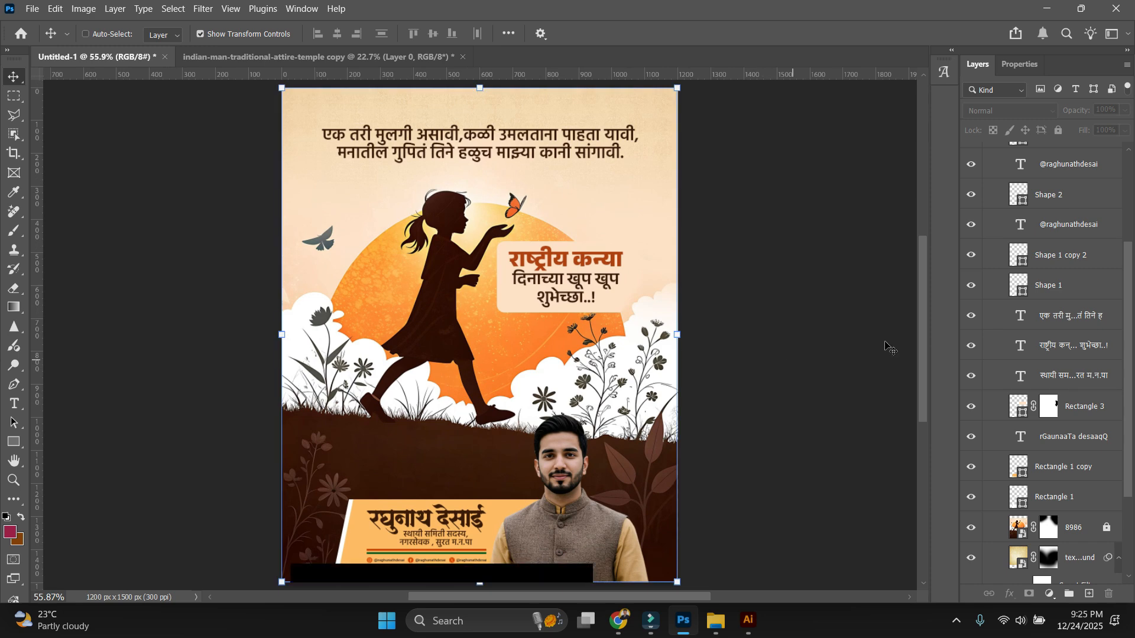
{"action": "key", "text": "ctrl+shift+a"}
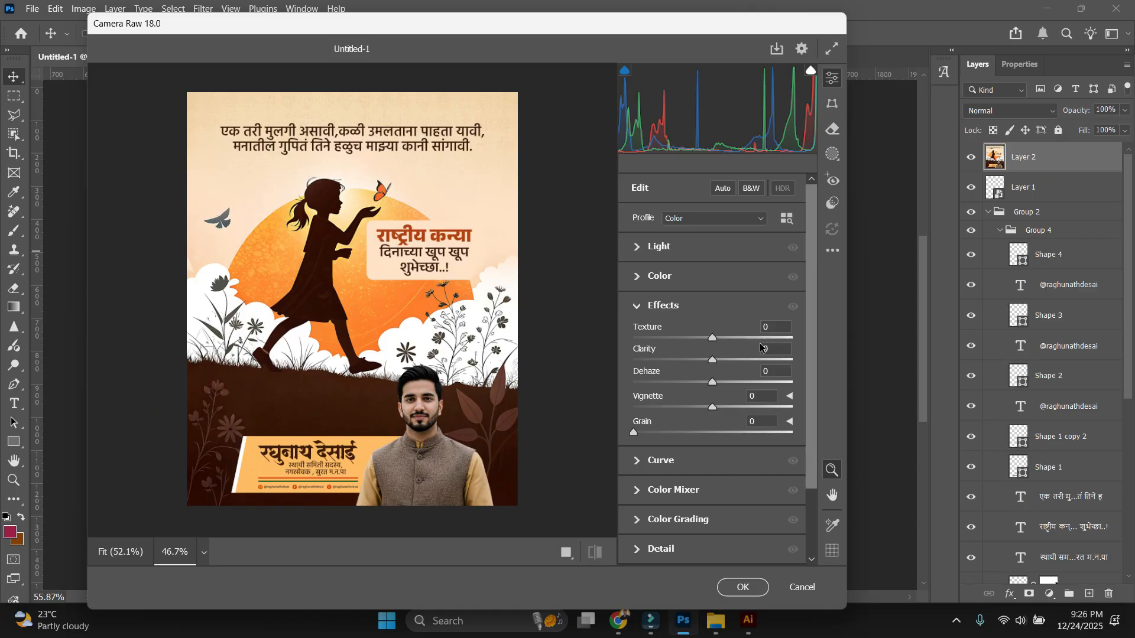
{"action": "left_click", "coordinate": [682, 249]}
{"action": "left_click_drag", "start_coordinate": [712, 303], "coordinate": [743, 304]}
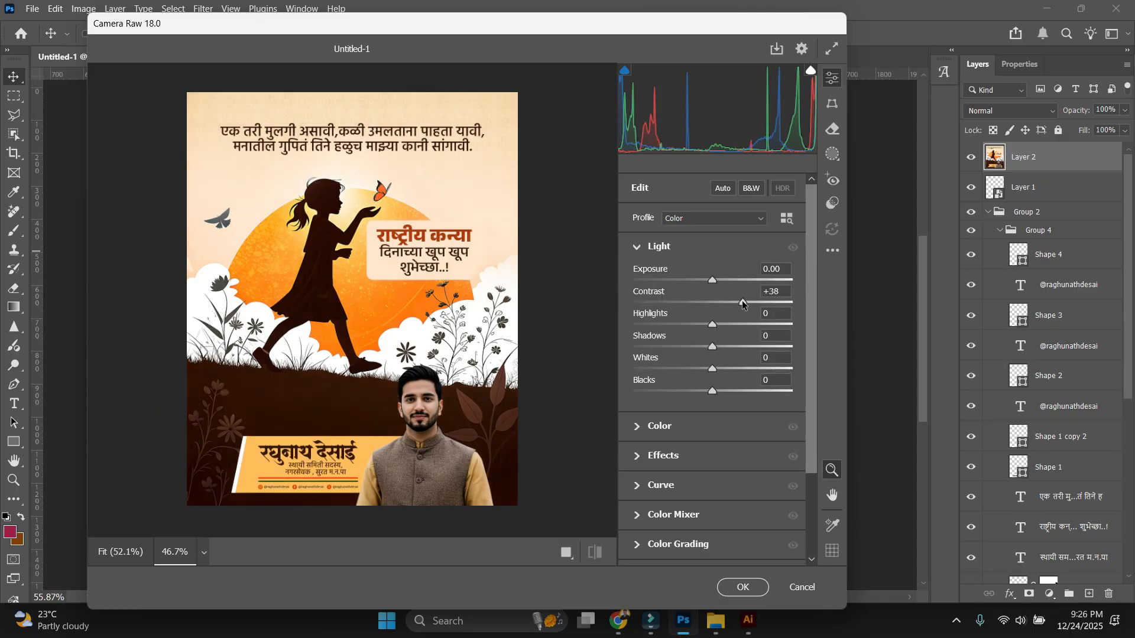
{"action": "left_click", "coordinate": [733, 325]}
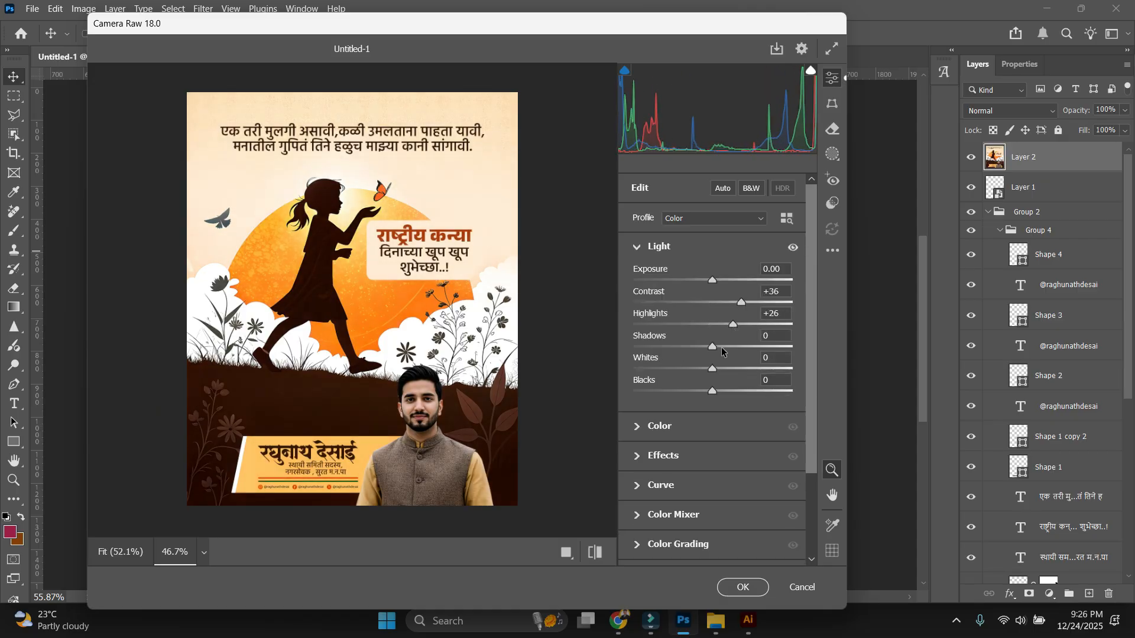
{"action": "mouse_move", "coordinate": [713, 347]}
{"action": "left_mouse_down"}
{"action": "mouse_move", "coordinate": [734, 349]}
{"action": "mouse_move", "coordinate": [714, 349]}
{"action": "left_mouse_up"}
{"action": "left_click_drag", "start_coordinate": [713, 370], "coordinate": [690, 393]}
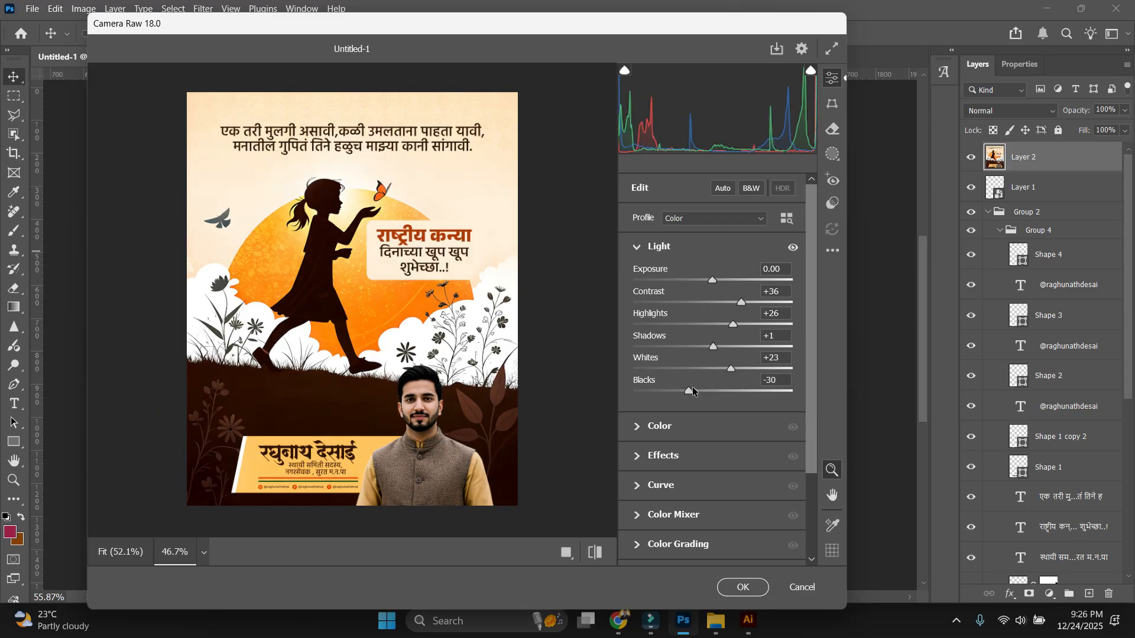
{"action": "left_click_drag", "start_coordinate": [635, 434], "coordinate": [649, 435]}
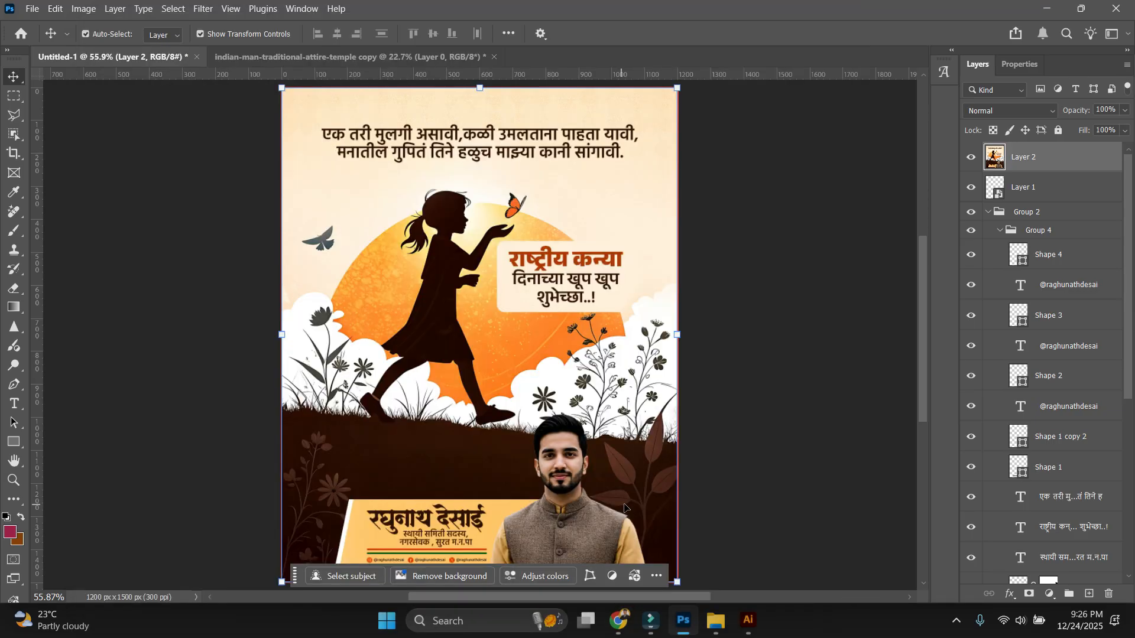
{"action": "left_click", "coordinate": [808, 463]}
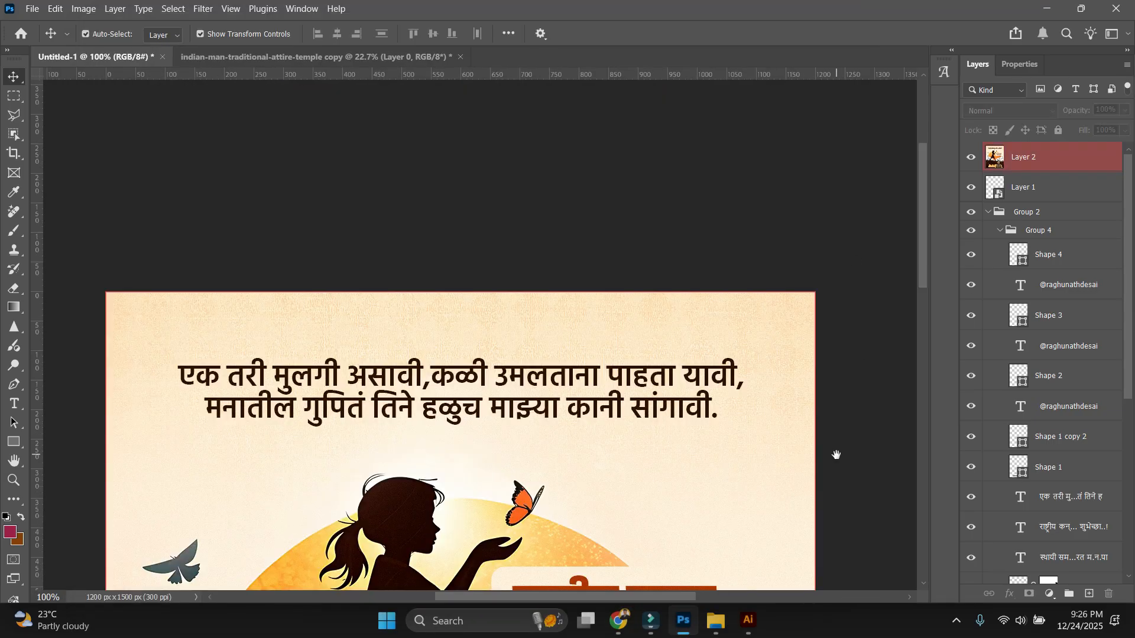
Fade the Camera Raw filter to about 44% opacity.
{"action": "left_click_drag", "start_coordinate": [836, 456], "coordinate": [818, 251]}
{"action": "left_click_drag", "start_coordinate": [815, 480], "coordinate": [814, 324]}
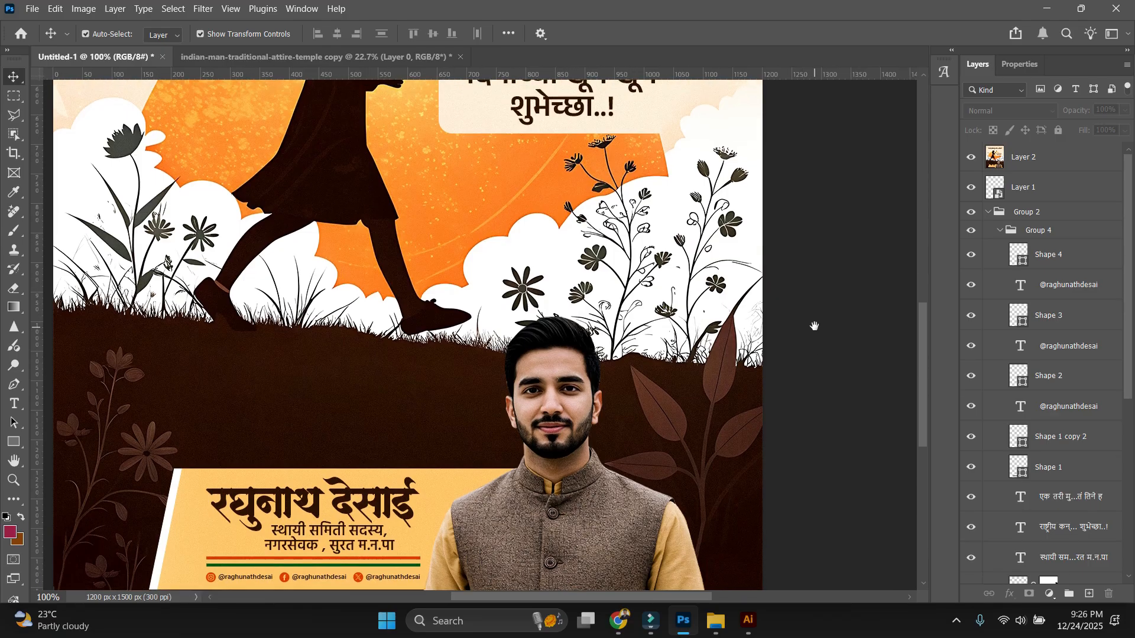
{"action": "left_click_drag", "start_coordinate": [800, 456], "coordinate": [851, 388]}
{"action": "scroll", "coordinate": [848, 333], "scroll_direction": "down", "scroll_amount": 2}
{"action": "scroll", "coordinate": [848, 334], "scroll_direction": "up", "scroll_amount": 2}
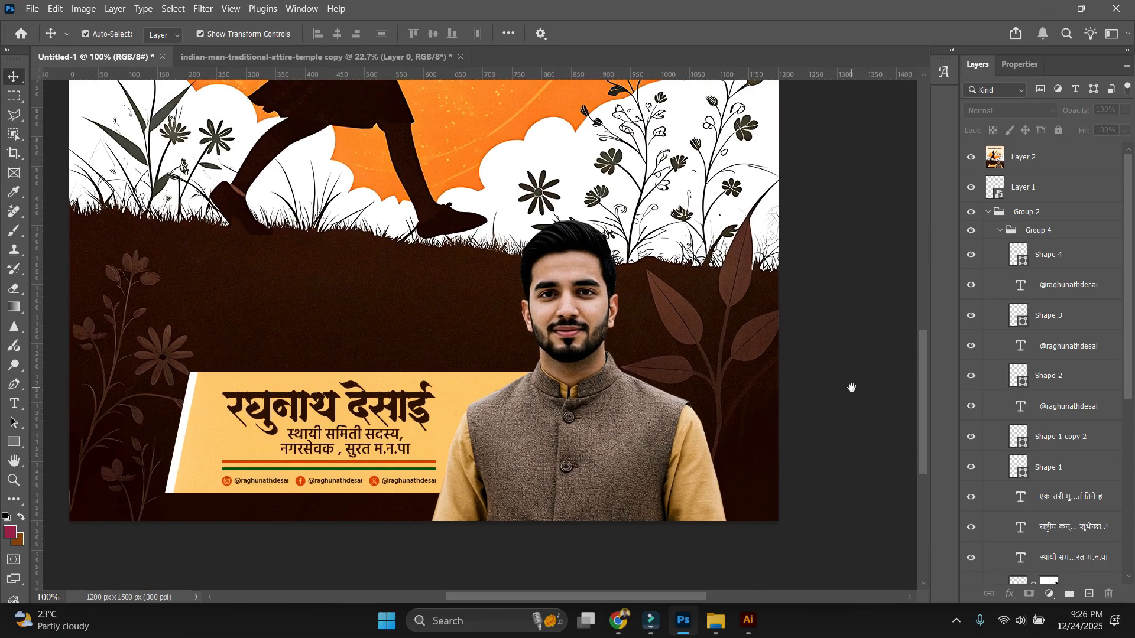
{"action": "scroll", "coordinate": [671, 372], "scroll_direction": "up", "scroll_amount": 7}
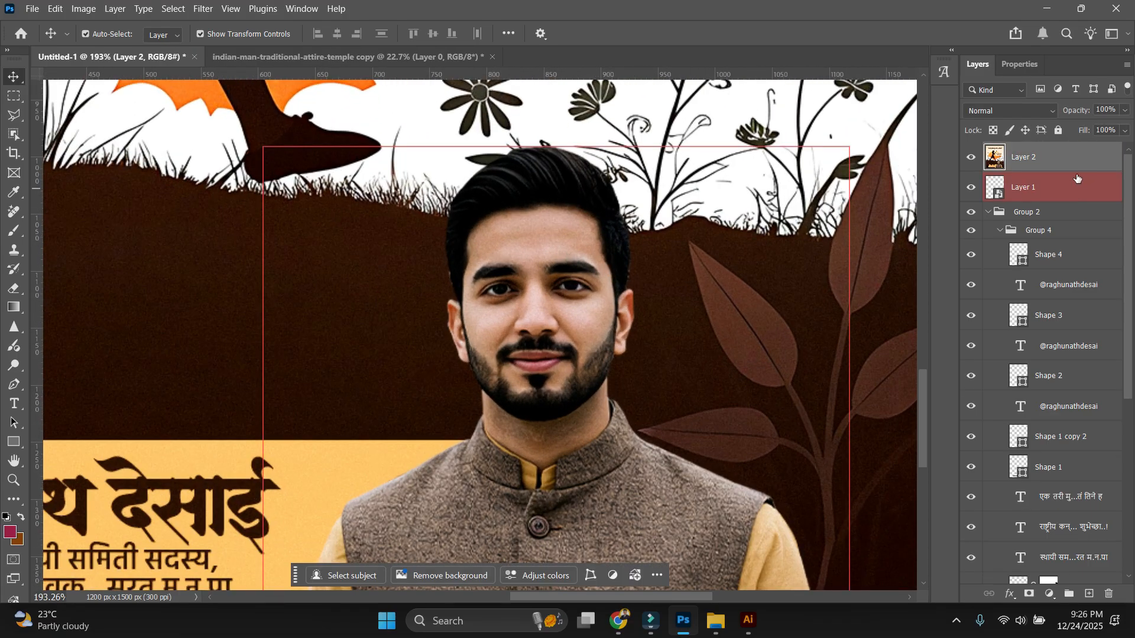
{"action": "scroll", "coordinate": [601, 266], "scroll_direction": "down", "scroll_amount": 3}
{"action": "key", "text": "ctrl+shift+f"}
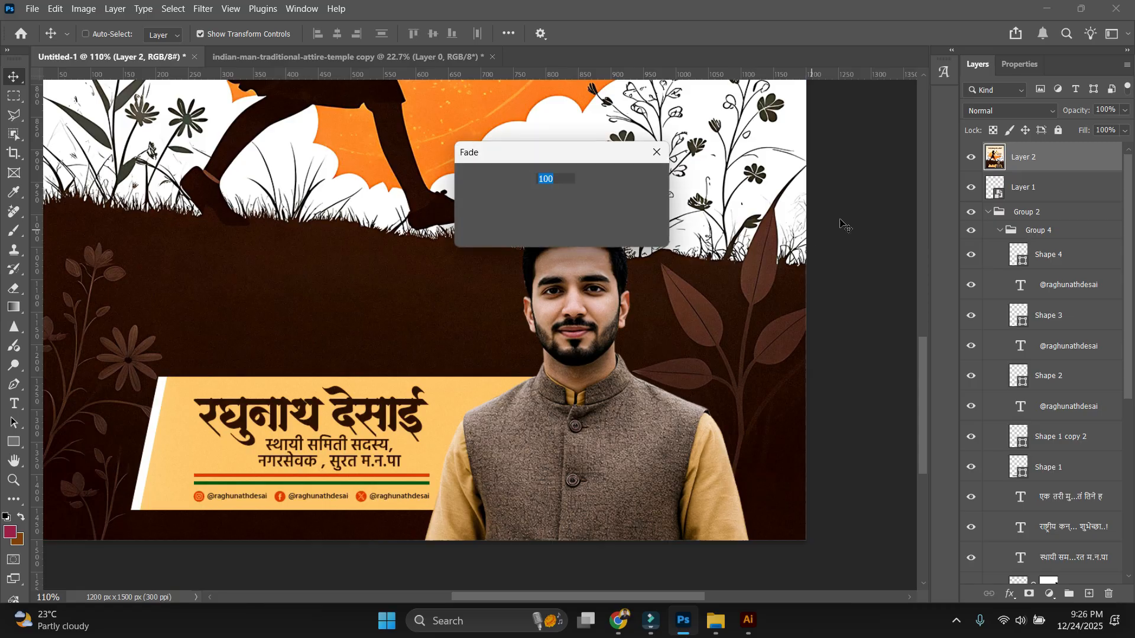
{"action": "left_click_drag", "start_coordinate": [586, 197], "coordinate": [520, 199]}
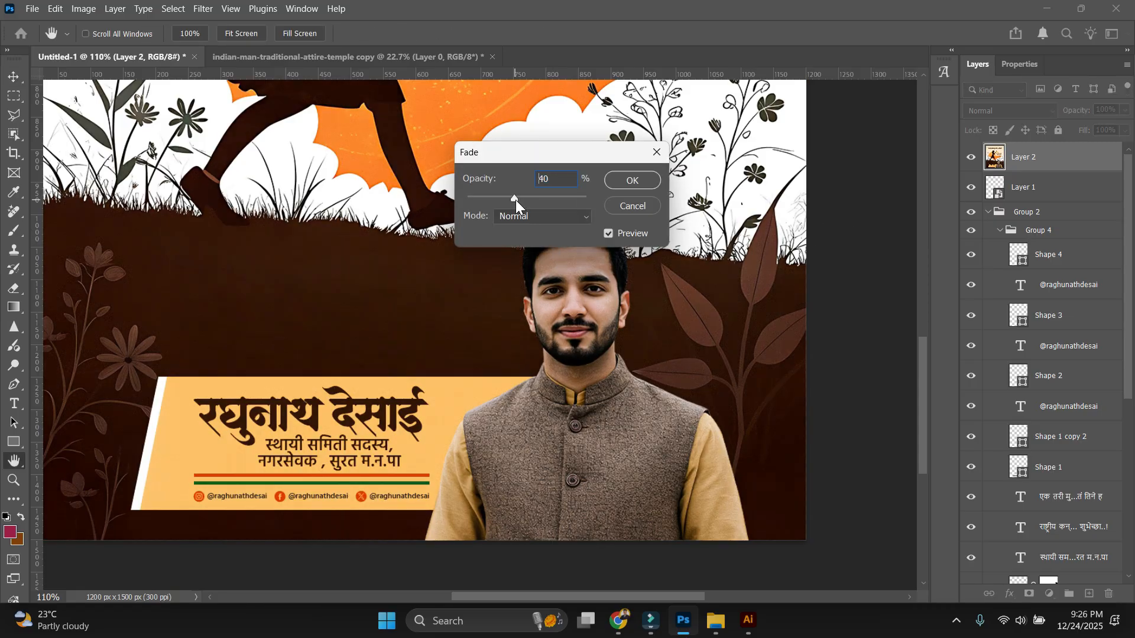
{"action": "key", "text": "Return"}
Review the whole poster with the merged layer, then bring up the New Document presets.
{"action": "scroll", "coordinate": [660, 324], "scroll_direction": "down", "scroll_amount": 1}
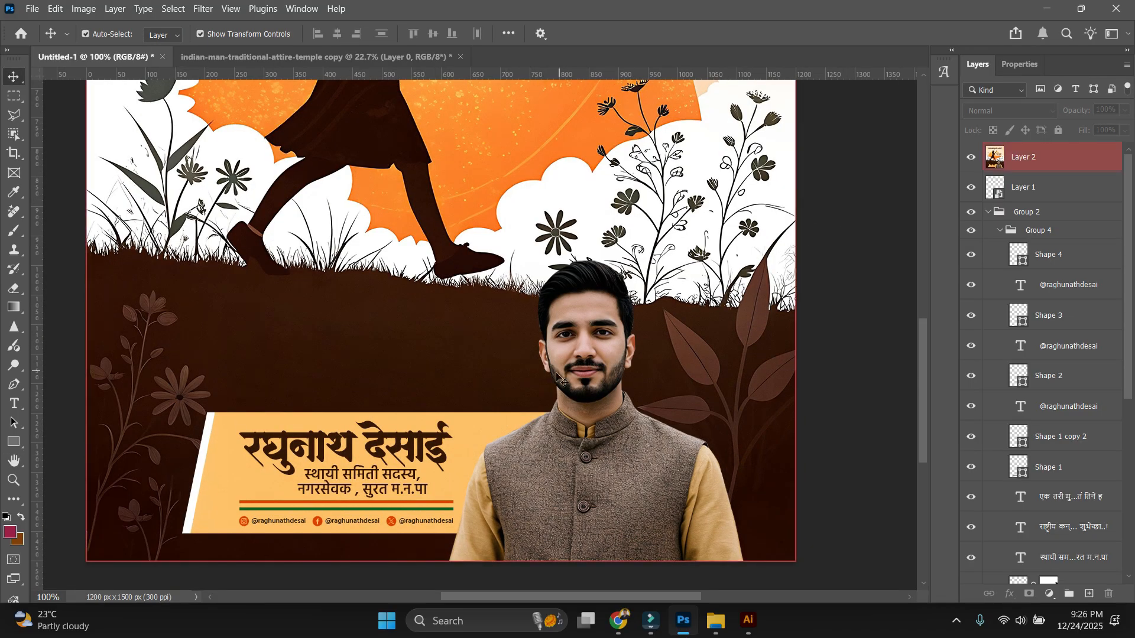
{"action": "scroll", "coordinate": [788, 309], "scroll_direction": "down", "scroll_amount": 3}
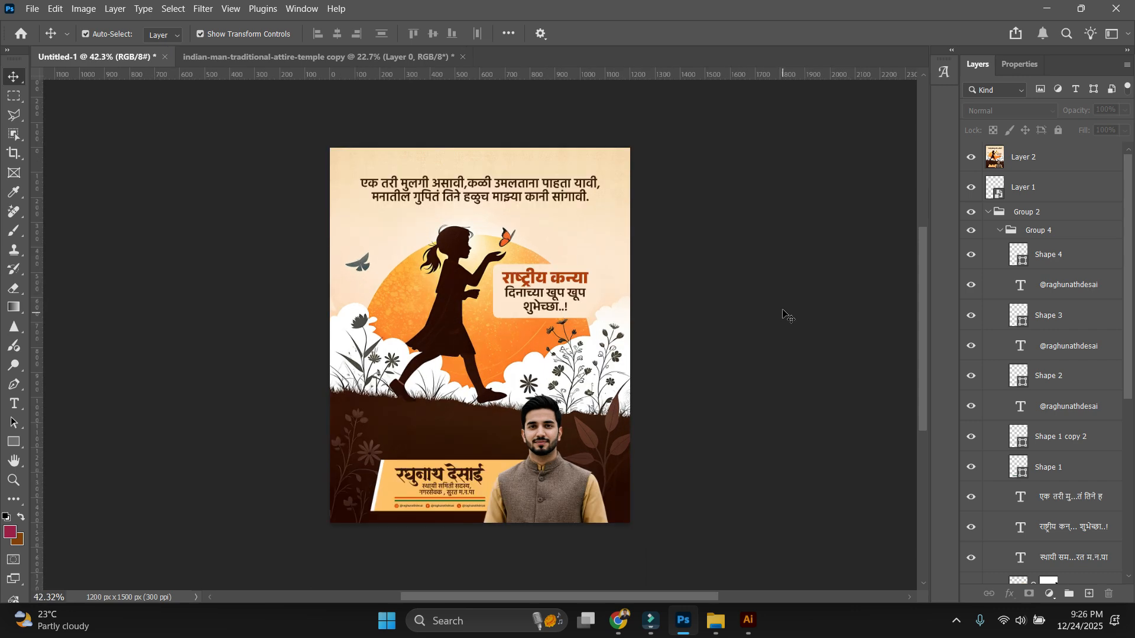
{"action": "left_click_drag", "start_coordinate": [747, 284], "coordinate": [751, 311]}
{"action": "left_click", "coordinate": [545, 343]}
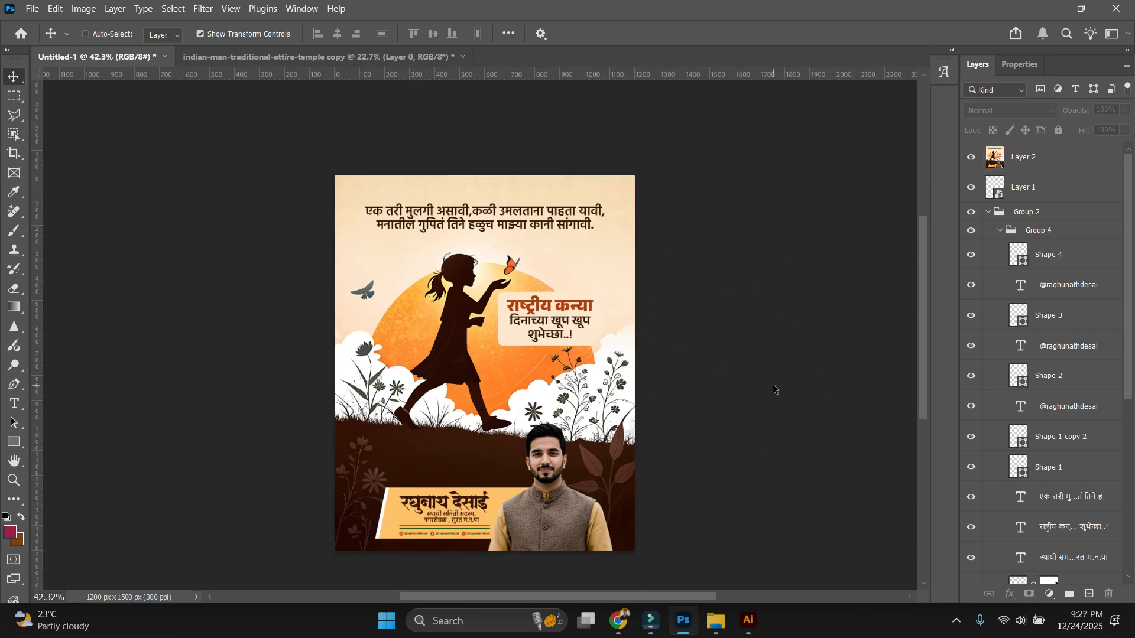
{"action": "scroll", "coordinate": [752, 380], "scroll_direction": "up", "scroll_amount": 5}
{"action": "left_click", "coordinate": [725, 317]}
{"action": "key", "text": "ctrl+0"}
{"action": "left_click", "coordinate": [717, 327]}
{"action": "scroll", "coordinate": [717, 327], "scroll_direction": "down", "scroll_amount": 2}
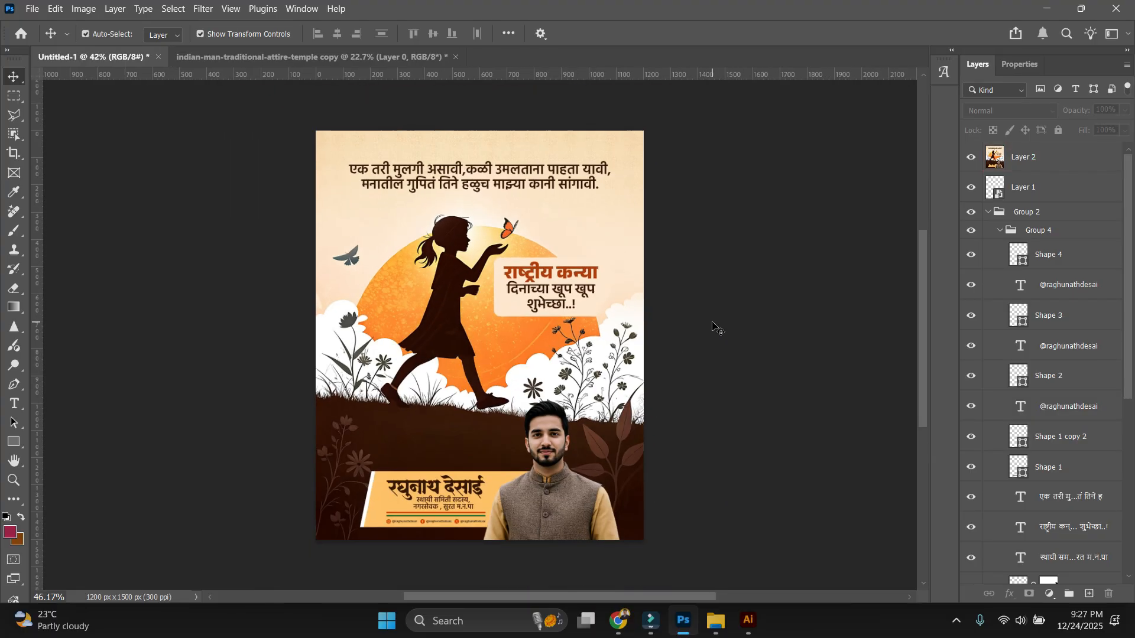
{"action": "scroll", "coordinate": [751, 377], "scroll_direction": "up", "scroll_amount": 5}
{"action": "left_click_drag", "start_coordinate": [756, 398], "coordinate": [750, 329]}
{"action": "scroll", "coordinate": [786, 331], "scroll_direction": "down", "scroll_amount": 4}
{"action": "scroll", "coordinate": [768, 329], "scroll_direction": "up", "scroll_amount": 3}
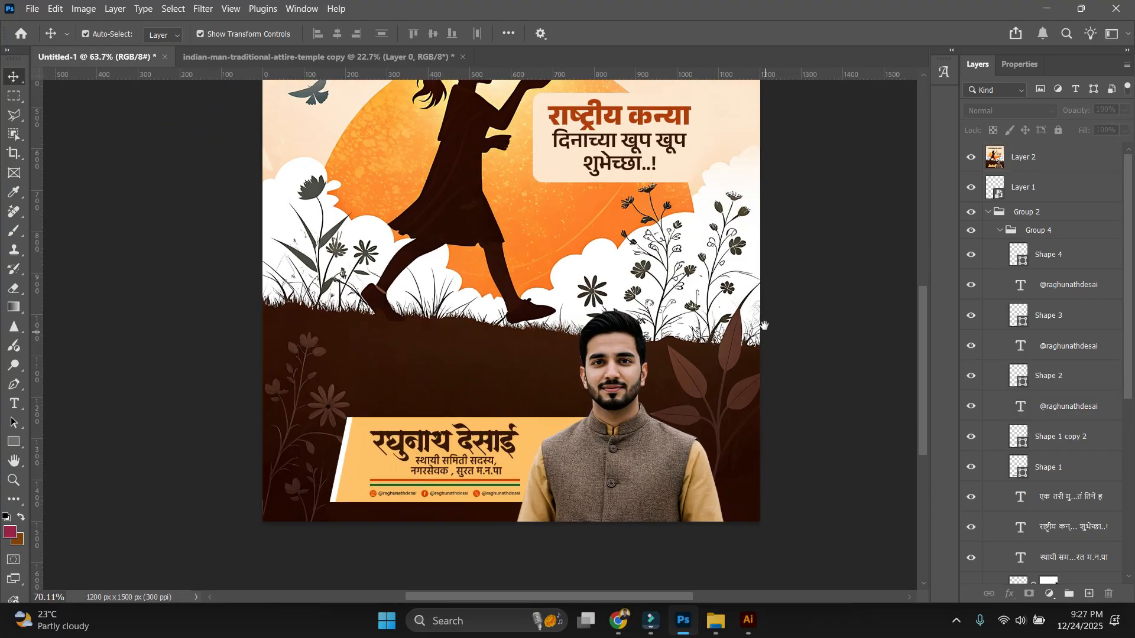
{"action": "scroll", "coordinate": [782, 266], "scroll_direction": "down", "scroll_amount": 4}
{"action": "key", "text": "ctrl+n"}
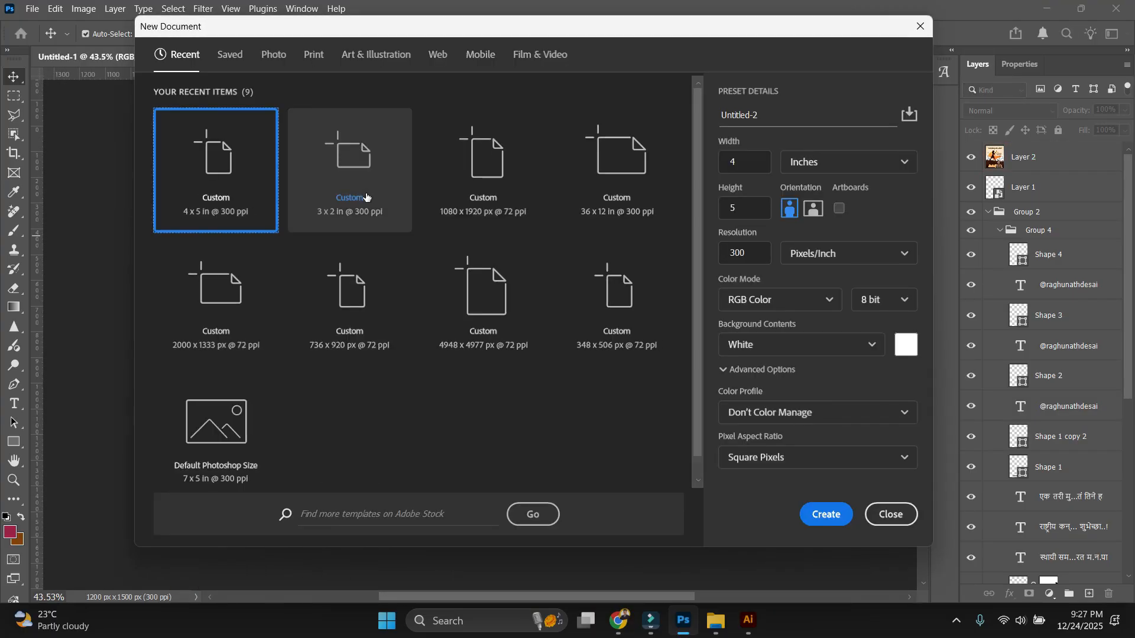
Create a new 4x5 in, 300 ppi document and return to the poster.
{"action": "double_click", "coordinate": [226, 212]}
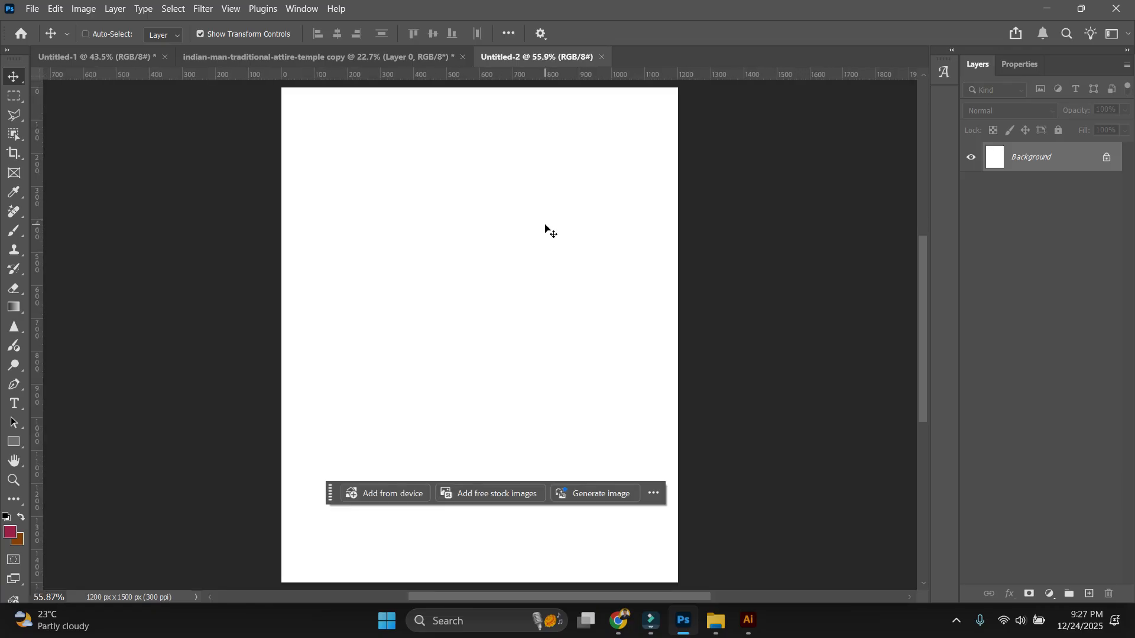
{"action": "left_click", "coordinate": [241, 58]}
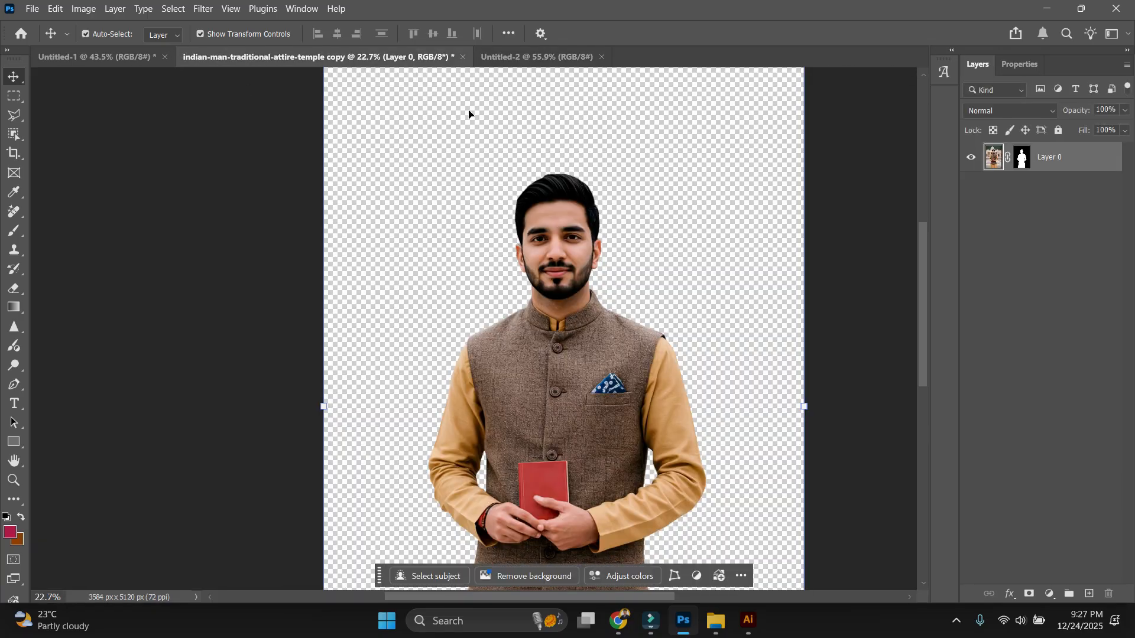
{"action": "left_click", "coordinate": [139, 58]}
In the poster, hide merged Layer 2, then group, lock and hide the headline text layers.
{"action": "scroll", "coordinate": [580, 441], "scroll_direction": "up", "scroll_amount": 2}
{"action": "left_click", "coordinate": [970, 157]}
{"action": "scroll", "coordinate": [748, 260], "scroll_direction": "down", "scroll_amount": 2}
{"action": "scroll", "coordinate": [707, 295], "scroll_direction": "up", "scroll_amount": 2}
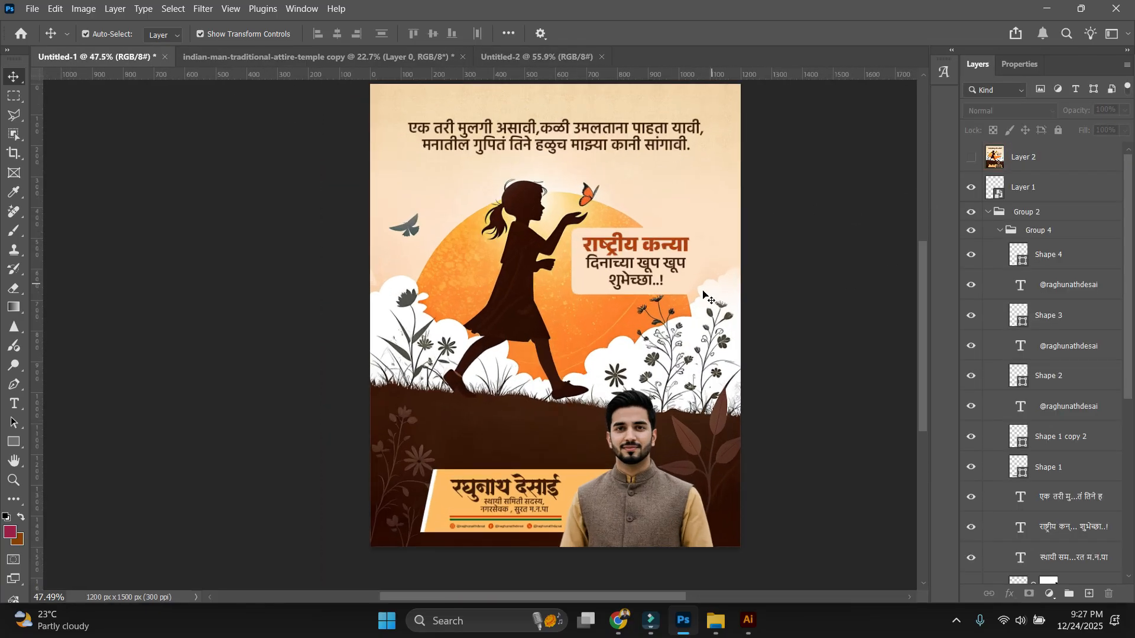
{"action": "left_click_drag", "start_coordinate": [817, 288], "coordinate": [384, 78]}
{"action": "key", "text": "ctrl+g"}
{"action": "scroll", "coordinate": [398, 142], "scroll_direction": "up", "scroll_amount": 5}
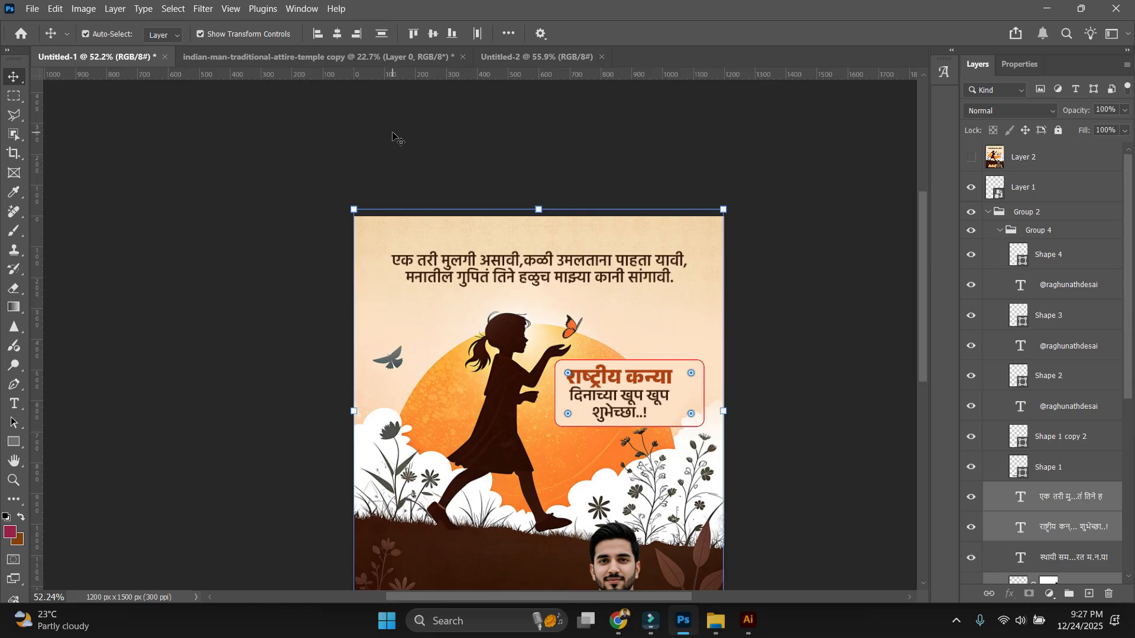
{"action": "key", "text": "ctrl+/"}
{"action": "left_click", "coordinate": [970, 491]}
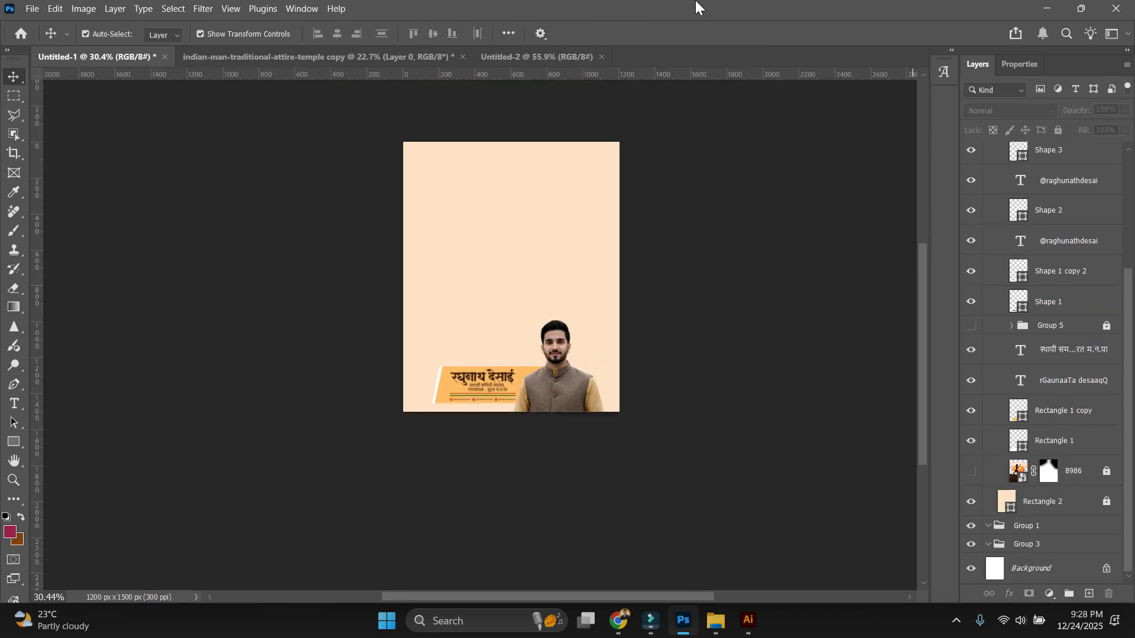
Try pasting the banner and portrait layers into Untitled-2, then undo the paste.
{"action": "left_click", "coordinate": [530, 57]}
{"action": "key", "text": "ctrl+v"}
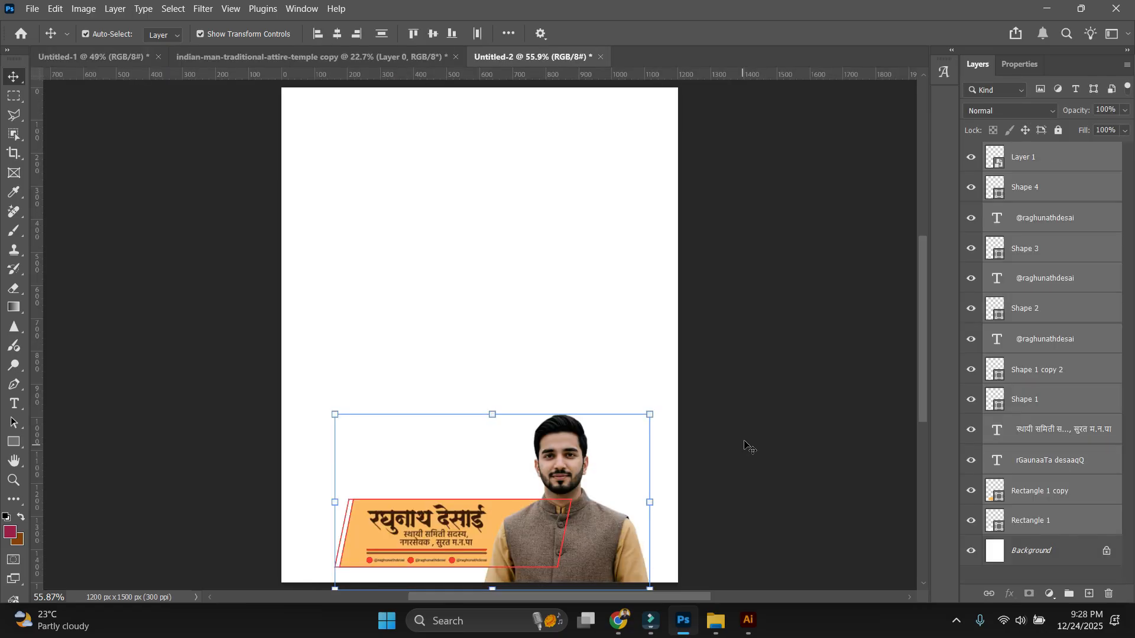
{"action": "left_click", "coordinate": [747, 448]}
{"action": "left_click_drag", "start_coordinate": [722, 502], "coordinate": [728, 374]}
{"action": "left_click", "coordinate": [138, 63]}
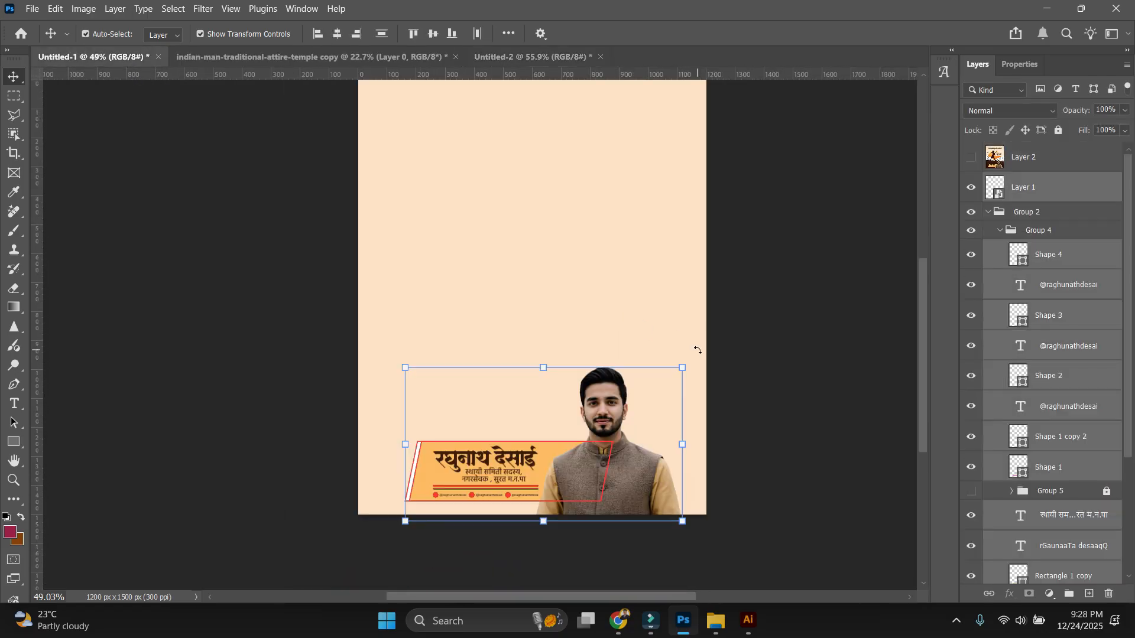
{"action": "left_click", "coordinate": [478, 285]}
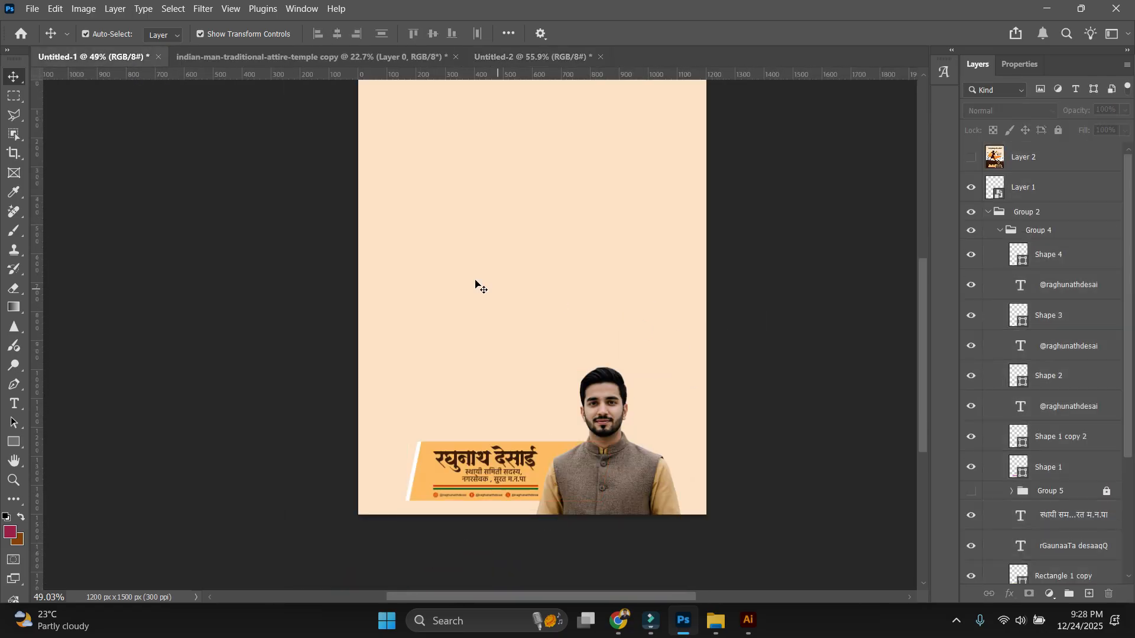
{"action": "left_click", "coordinate": [534, 58]}
{"action": "left_click", "coordinate": [104, 60]}
{"action": "left_click_drag", "start_coordinate": [348, 375], "coordinate": [649, 532]}
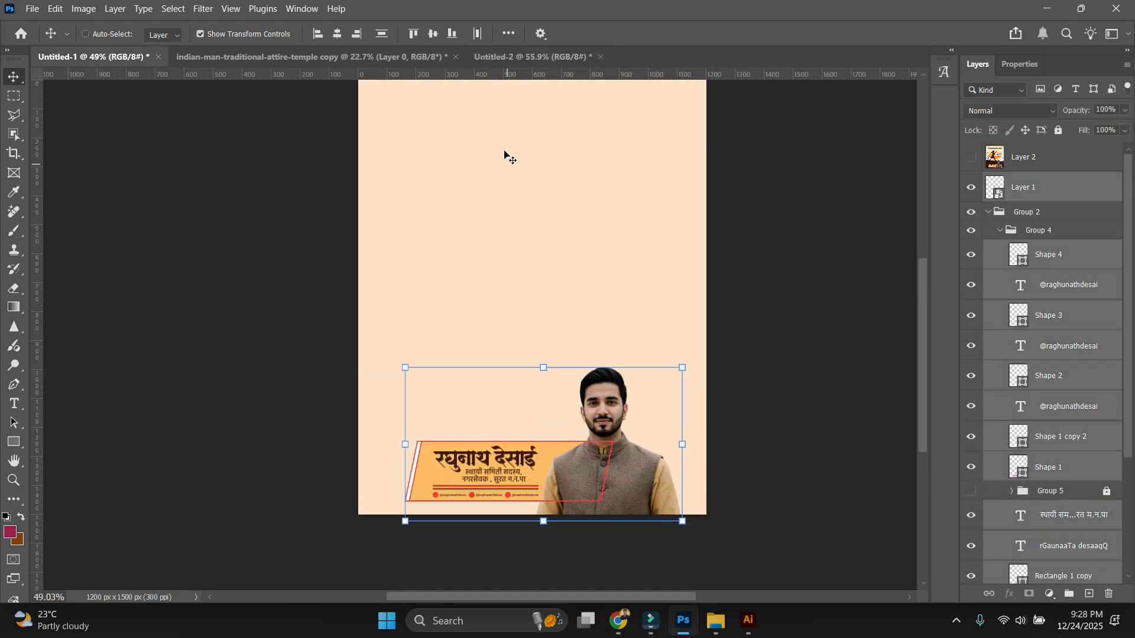
{"action": "left_click", "coordinate": [517, 58]}
{"action": "key", "text": "ctrl+v"}
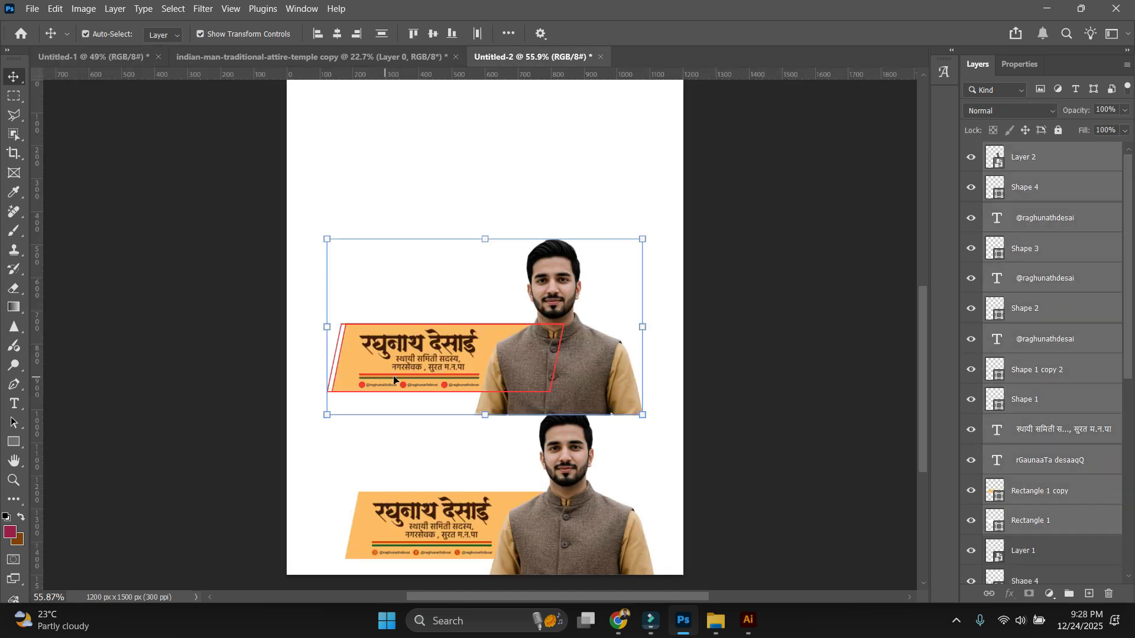
{"action": "left_click", "coordinate": [794, 414]}
{"action": "key", "text": "ctrl+z"}
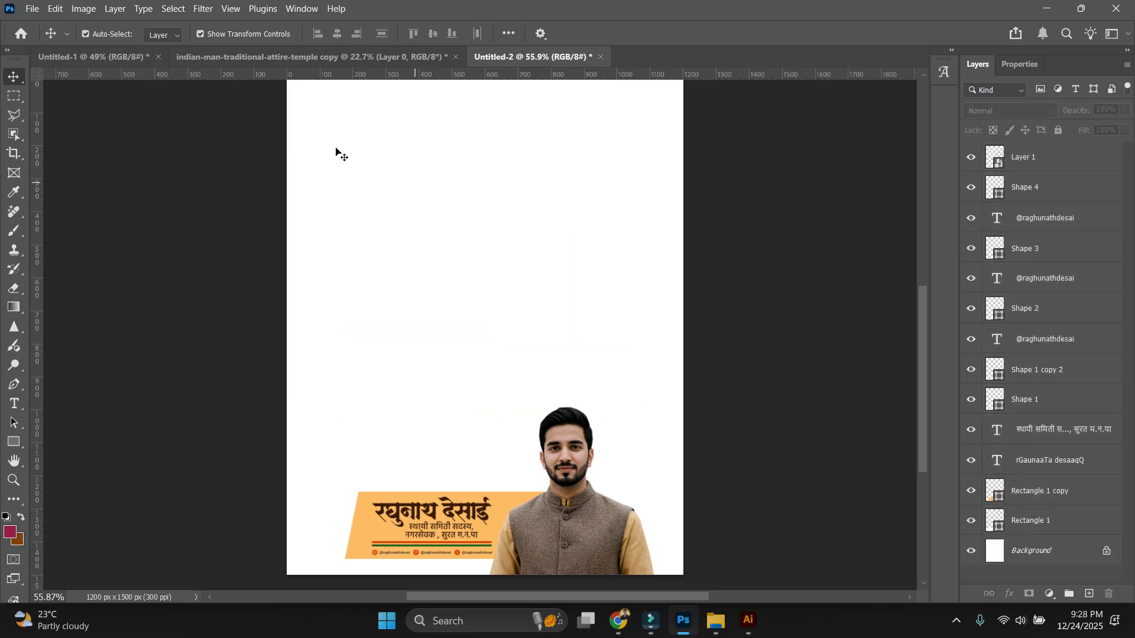
Drag the banner and portrait layers from the poster into Untitled-2 and delete the extra duplicates.
{"action": "left_click", "coordinate": [77, 58]}
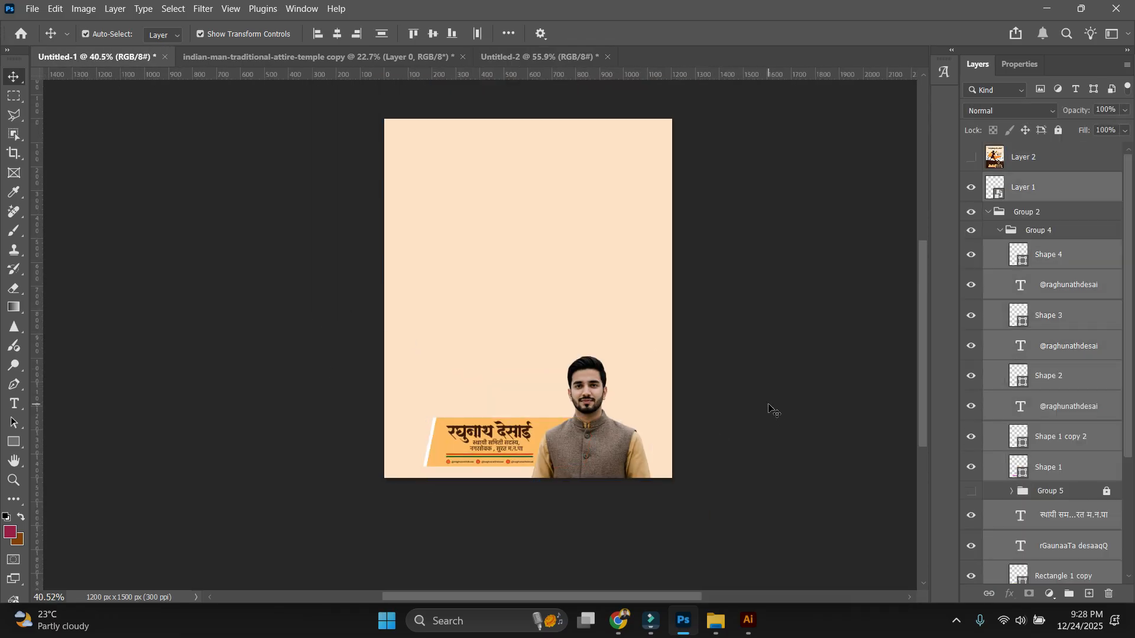
{"action": "left_click", "coordinate": [768, 406]}
{"action": "scroll", "coordinate": [636, 458], "scroll_direction": "up", "scroll_amount": 3}
{"action": "left_click", "coordinate": [552, 58]}
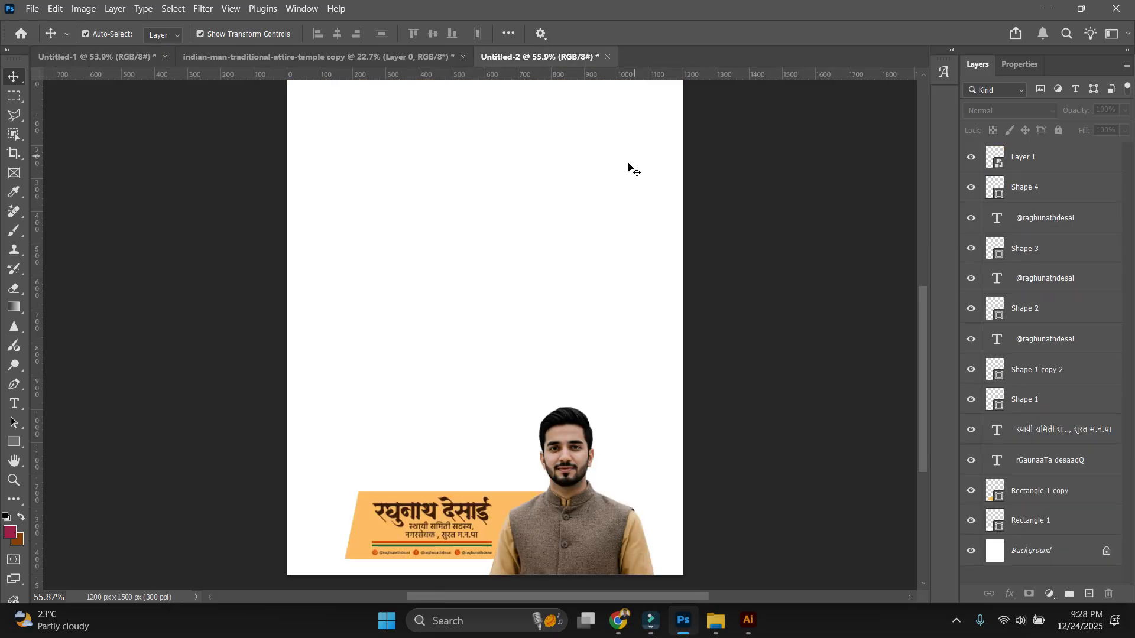
{"action": "left_click", "coordinate": [98, 58]}
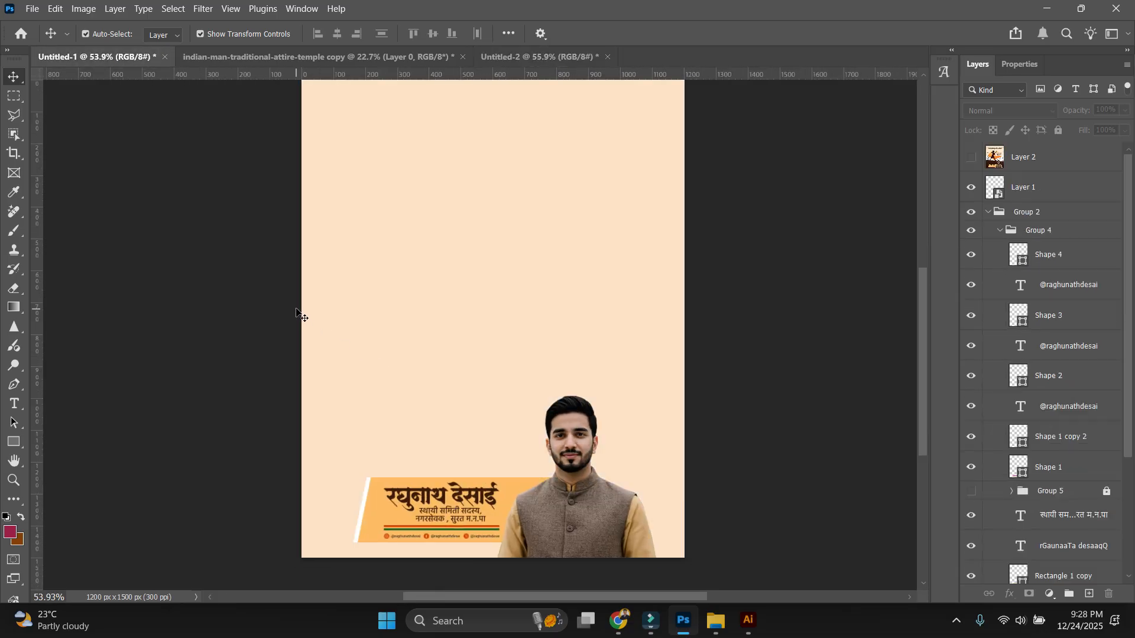
{"action": "left_click_drag", "start_coordinate": [224, 245], "coordinate": [671, 537]}
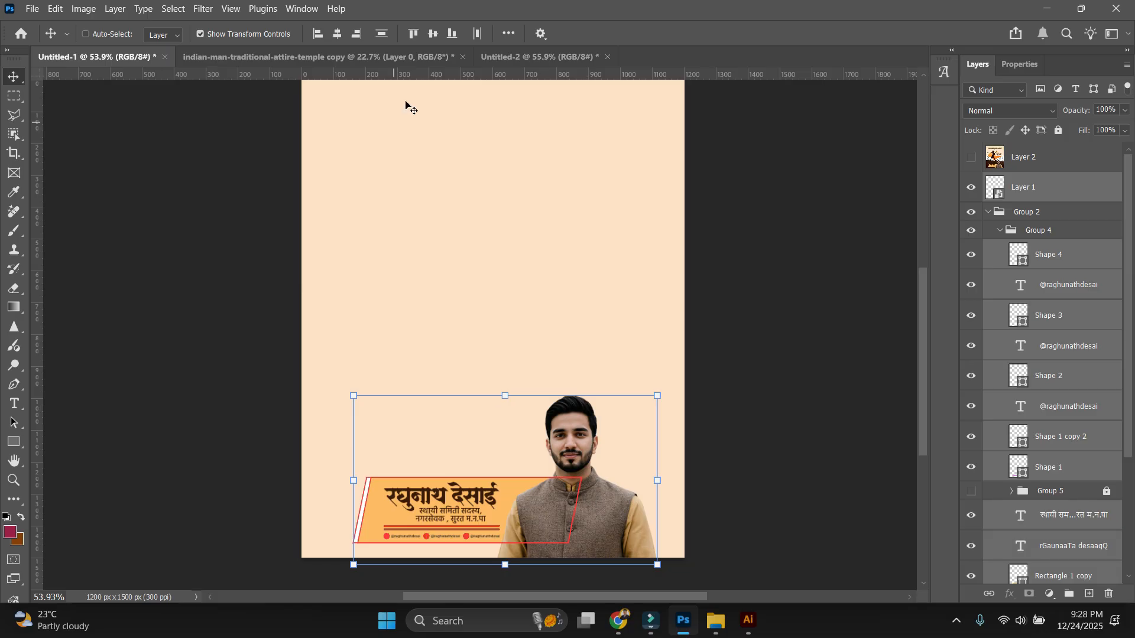
{"action": "left_click_drag", "start_coordinate": [408, 107], "coordinate": [558, 83]}
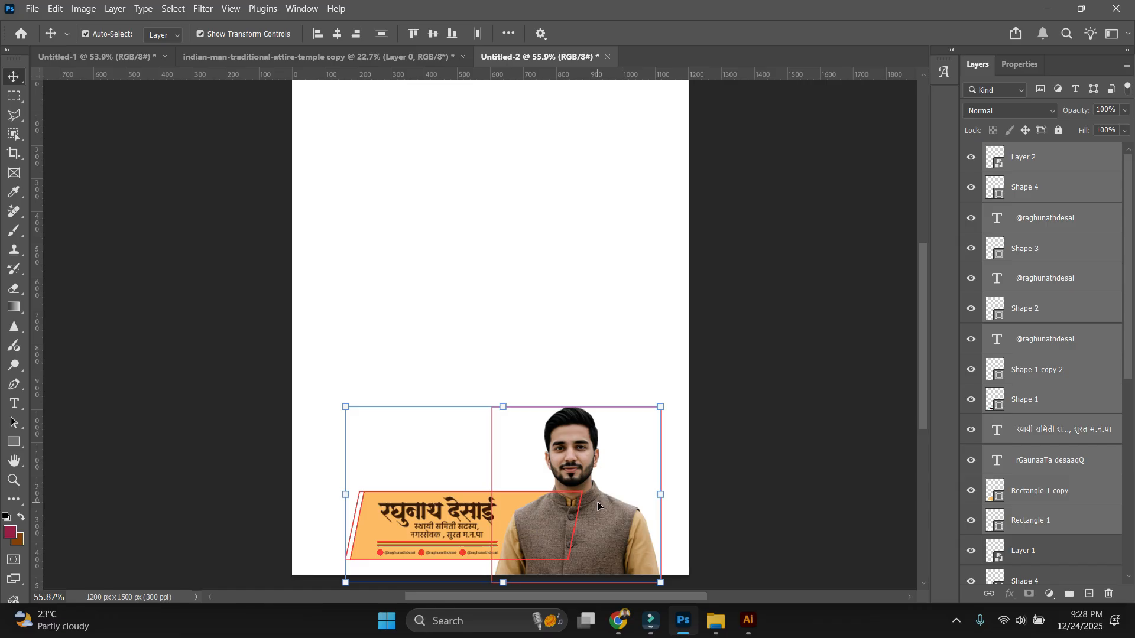
{"action": "key", "text": "Delete"}
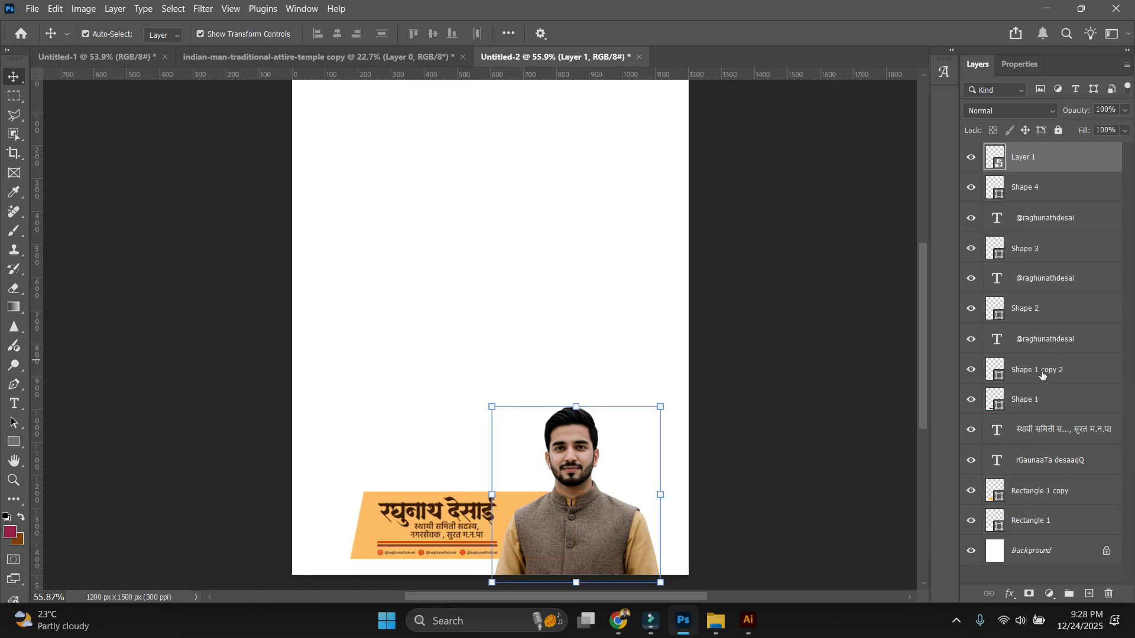
Delete the two orange Rectangle 1 backing shapes behind the name text.
{"action": "left_click", "coordinate": [844, 361]}
{"action": "scroll", "coordinate": [790, 393], "scroll_direction": "up", "scroll_amount": 3}
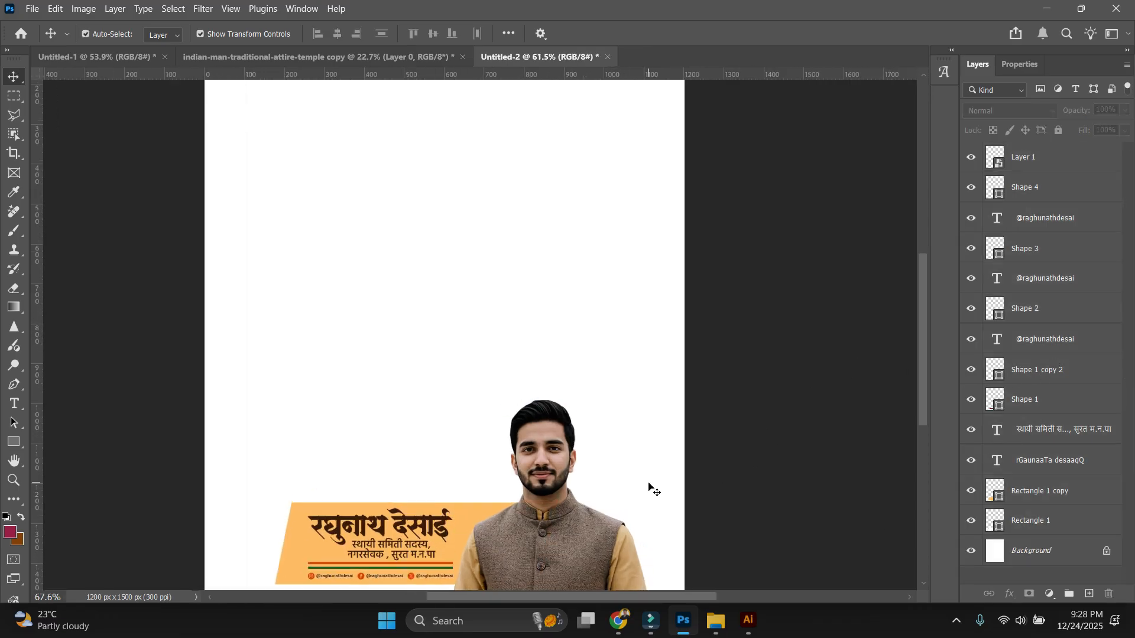
{"action": "scroll", "coordinate": [692, 343], "scroll_direction": "up", "scroll_amount": 2}
{"action": "left_click_drag", "start_coordinate": [458, 406], "coordinate": [595, 227]}
{"action": "left_click_drag", "start_coordinate": [560, 387], "coordinate": [564, 348]}
{"action": "scroll", "coordinate": [408, 421], "scroll_direction": "up", "scroll_amount": 2}
{"action": "left_click_drag", "start_coordinate": [149, 299], "coordinate": [248, 378]}
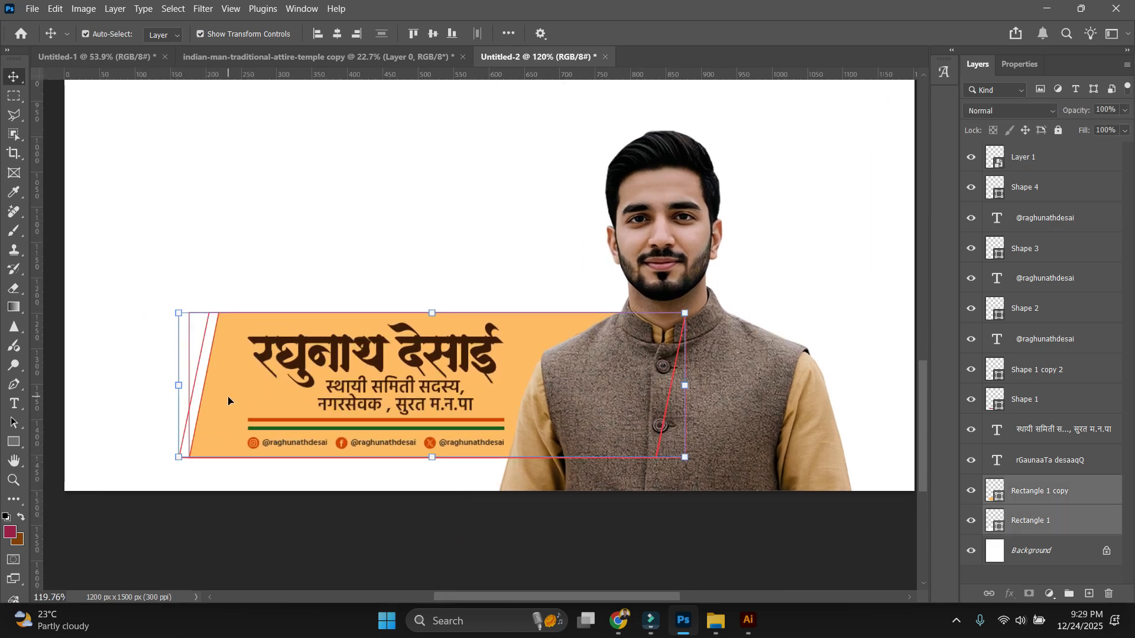
{"action": "key", "text": "Delete"}
{"action": "scroll", "coordinate": [195, 430], "scroll_direction": "down", "scroll_amount": 2}
Select the portrait layer in Untitled-2 and duplicate it.
{"action": "left_click", "coordinate": [753, 420]}
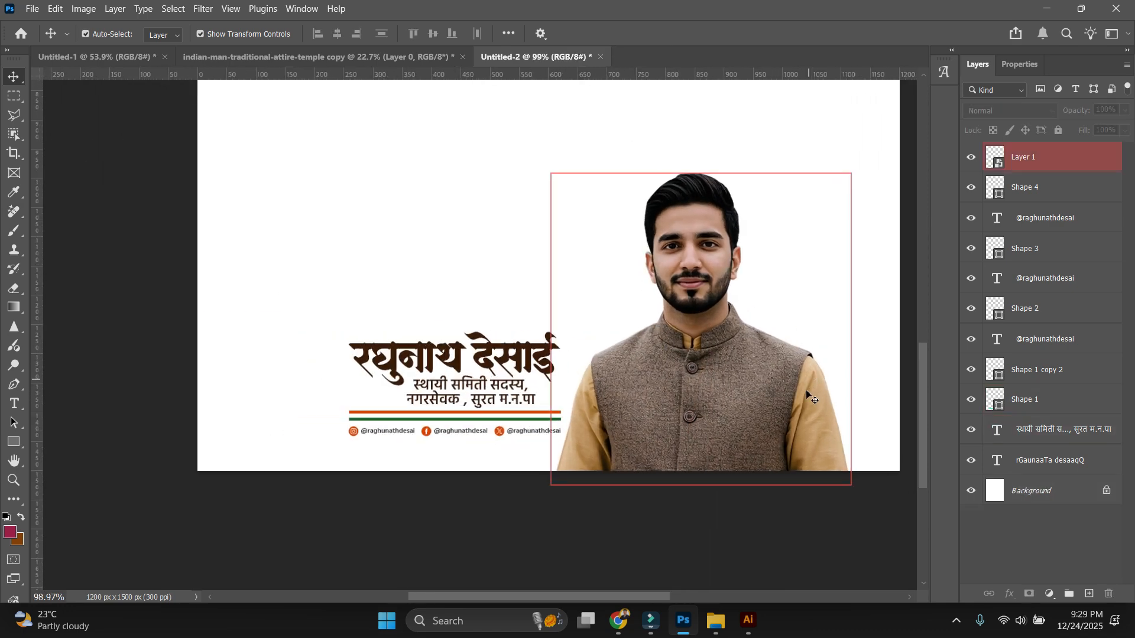
{"action": "left_click_drag", "start_coordinate": [753, 420], "coordinate": [769, 444]}
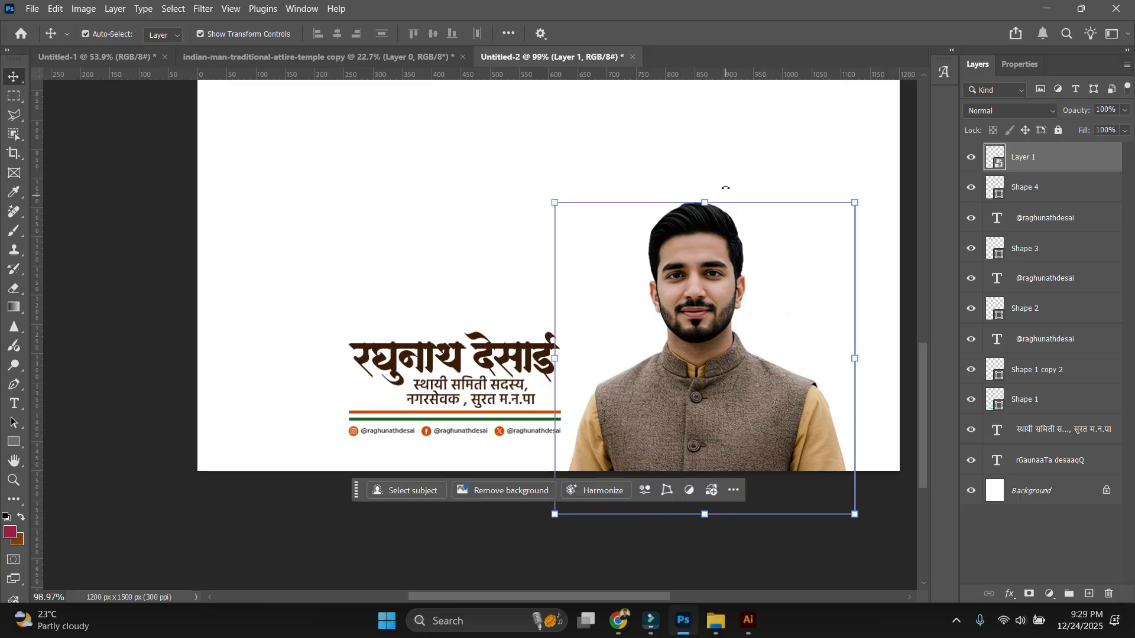
{"action": "scroll", "coordinate": [698, 318], "scroll_direction": "up", "scroll_amount": 3}
{"action": "left_click_drag", "start_coordinate": [660, 394], "coordinate": [570, 387]}
{"action": "scroll", "coordinate": [571, 387], "scroll_direction": "down", "scroll_amount": 5}
{"action": "scroll", "coordinate": [605, 337], "scroll_direction": "up", "scroll_amount": 2}
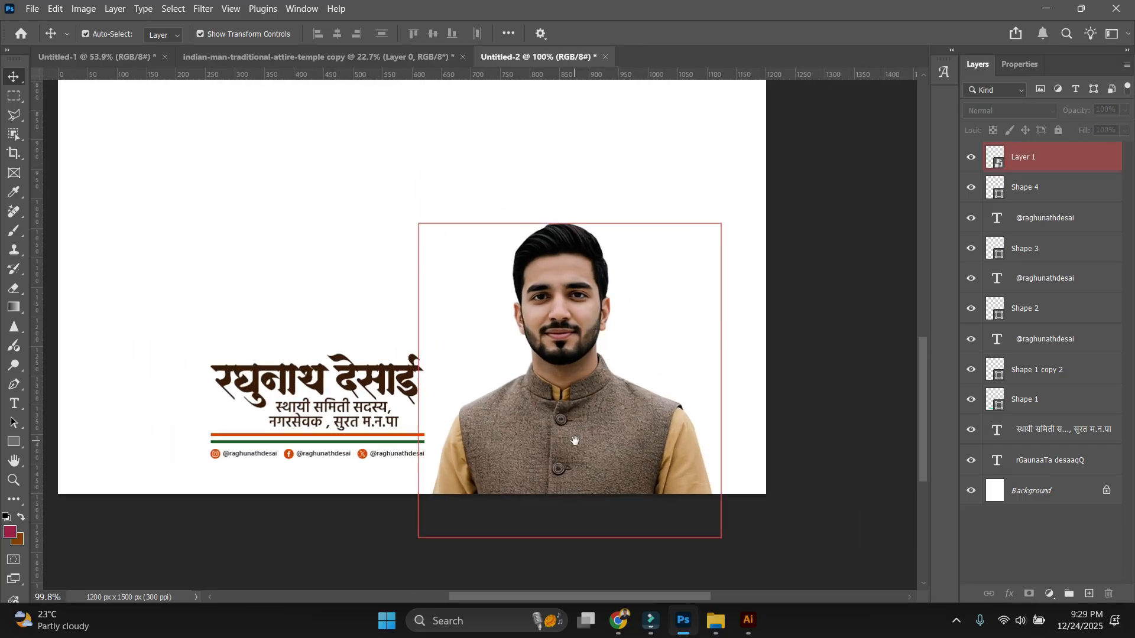
{"action": "mouse_move", "coordinate": [574, 441]}
{"action": "left_mouse_down"}
{"action": "mouse_move", "coordinate": [599, 440]}
{"action": "mouse_move", "coordinate": [568, 418]}
{"action": "left_mouse_up"}
{"action": "left_click", "coordinate": [591, 290]}
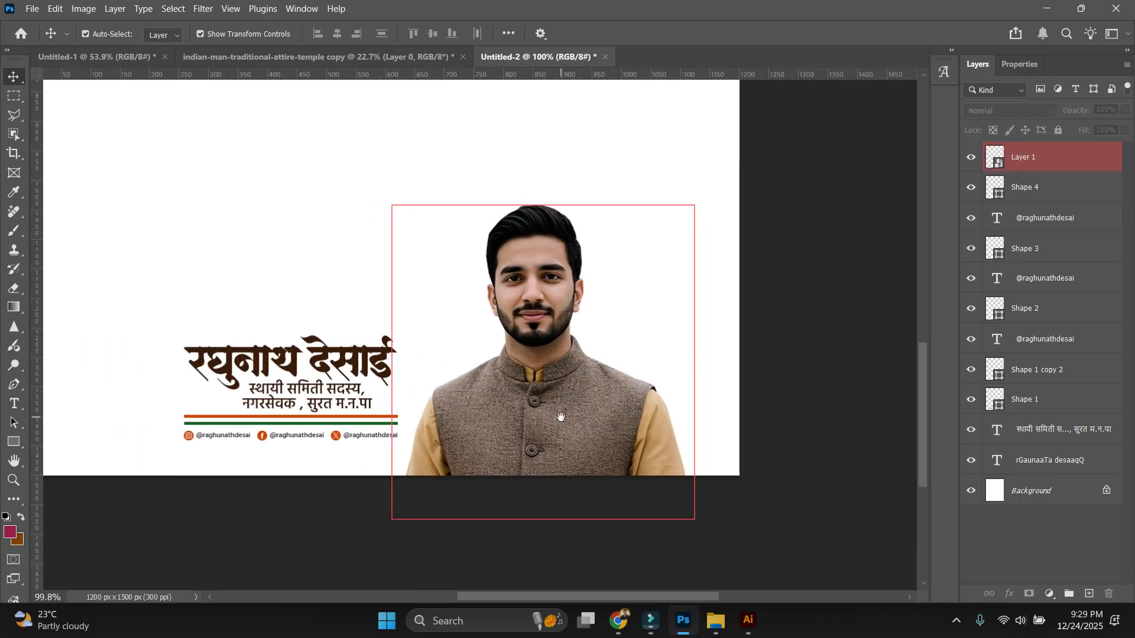
{"action": "left_click", "coordinate": [540, 395], "text": "ctrl"}
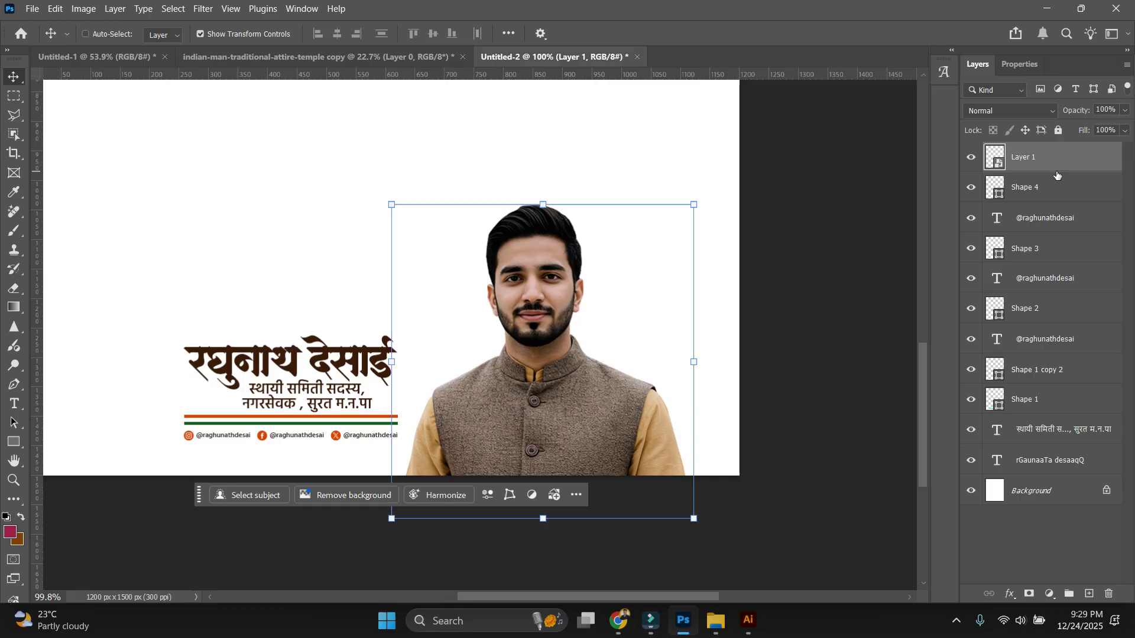
{"action": "key", "text": "ctrl+j"}
Darken the lower portrait copy with Hue/Saturation Lightness -80 and nudge it right as a shadow.
{"action": "right_click", "coordinate": [1028, 188]}
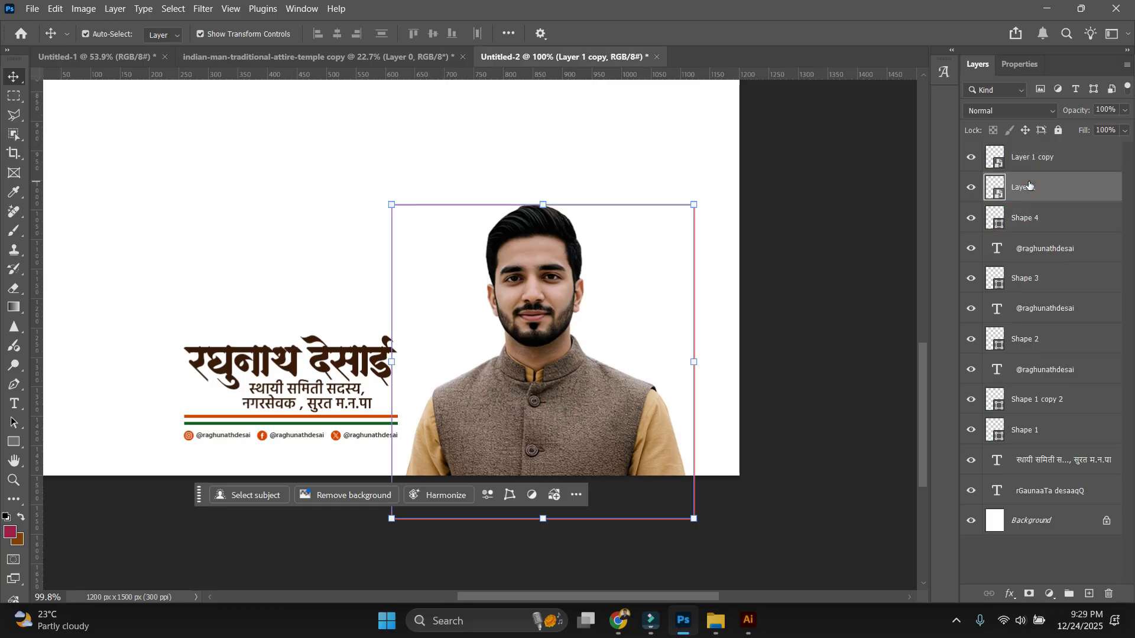
{"action": "left_click", "coordinate": [815, 250]}
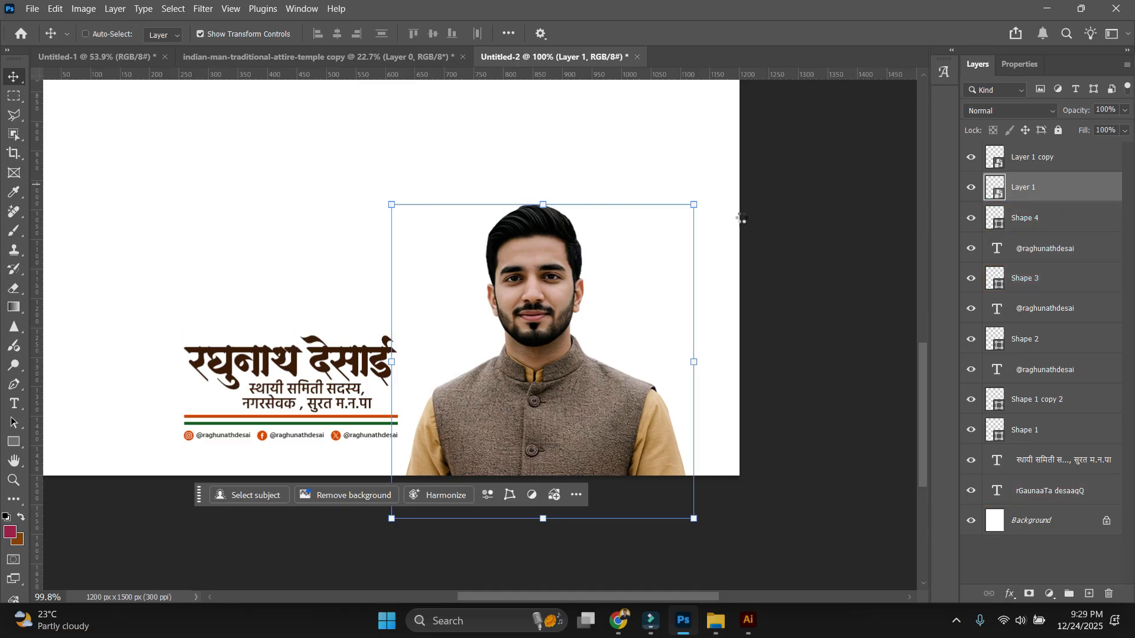
{"action": "key", "text": "ctrl+u"}
{"action": "left_click_drag", "start_coordinate": [924, 277], "coordinate": [867, 280]}
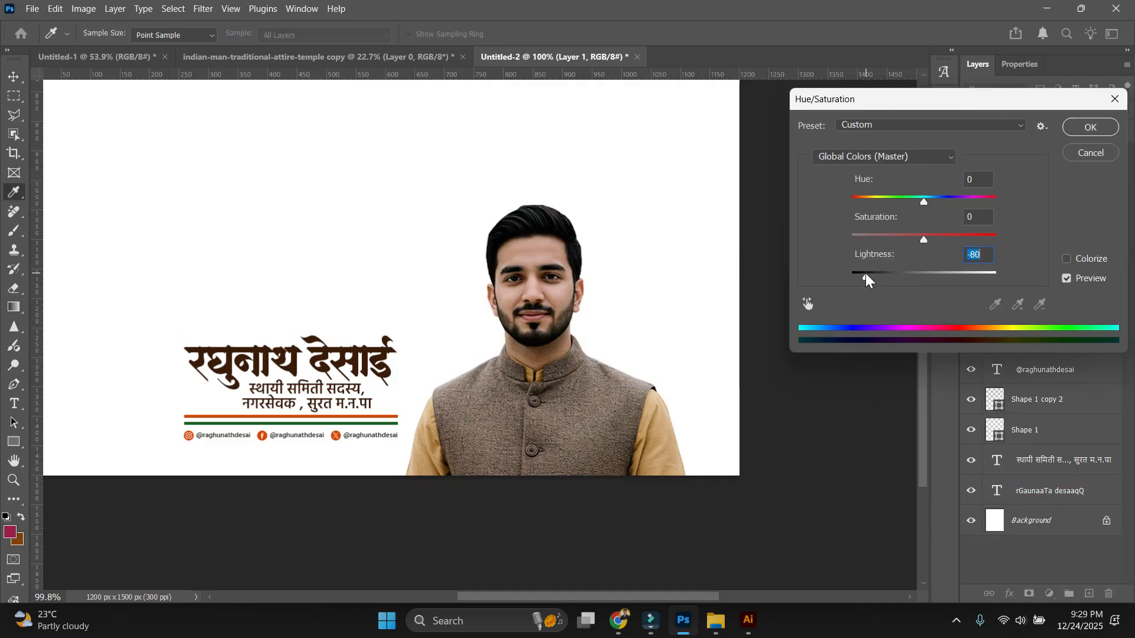
{"action": "key", "text": "Return"}
{"action": "key", "text": "shift+Right"}
{"action": "key", "text": "Up"}
{"action": "key", "text": "Up"}
{"action": "key", "text": "Up"}
{"action": "key", "text": "Up"}
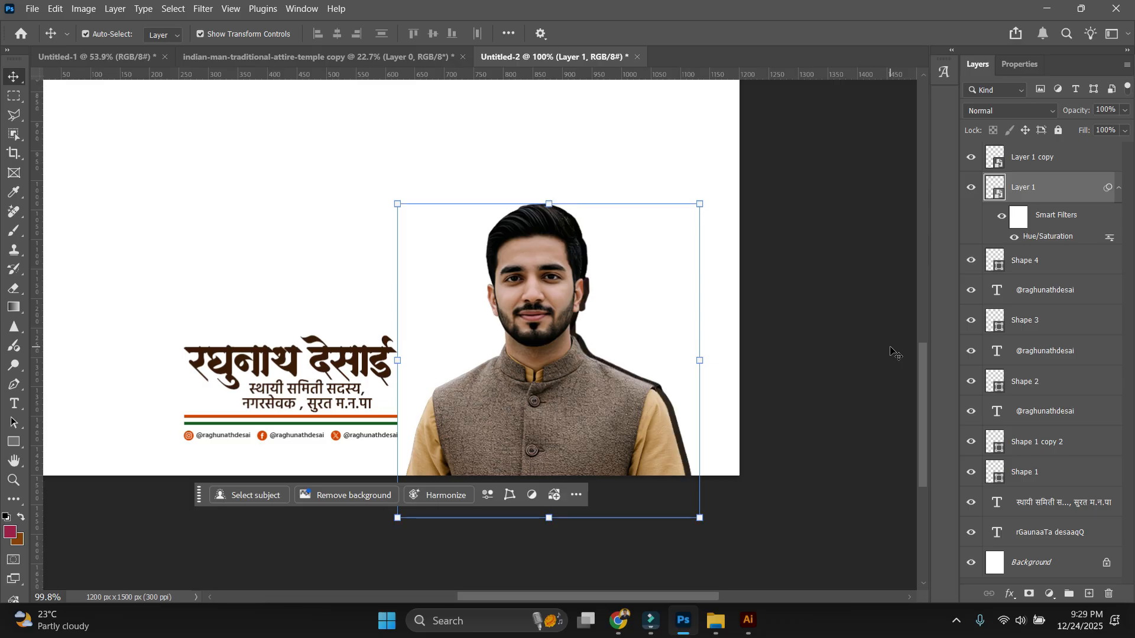
{"action": "key", "text": "shift+Right"}
{"action": "key", "text": "Down"}
{"action": "key", "text": "Down"}
{"action": "key", "text": "Down"}
{"action": "key", "text": "Down"}
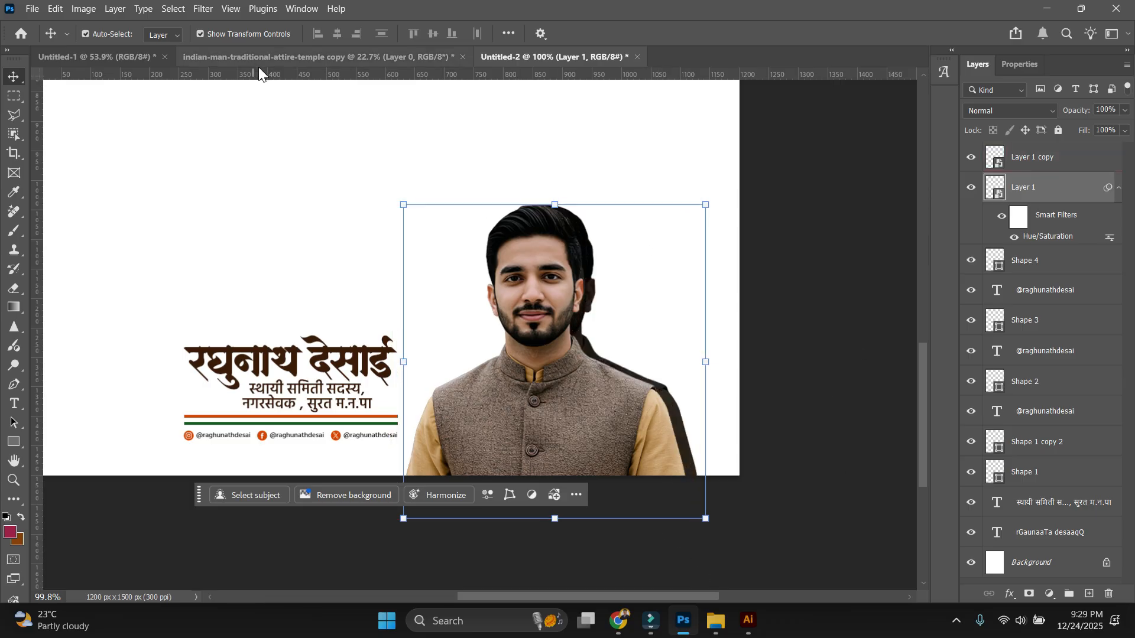
{"action": "left_click", "coordinate": [202, 11]}
{"action": "mouse_move", "coordinate": [224, 216]}
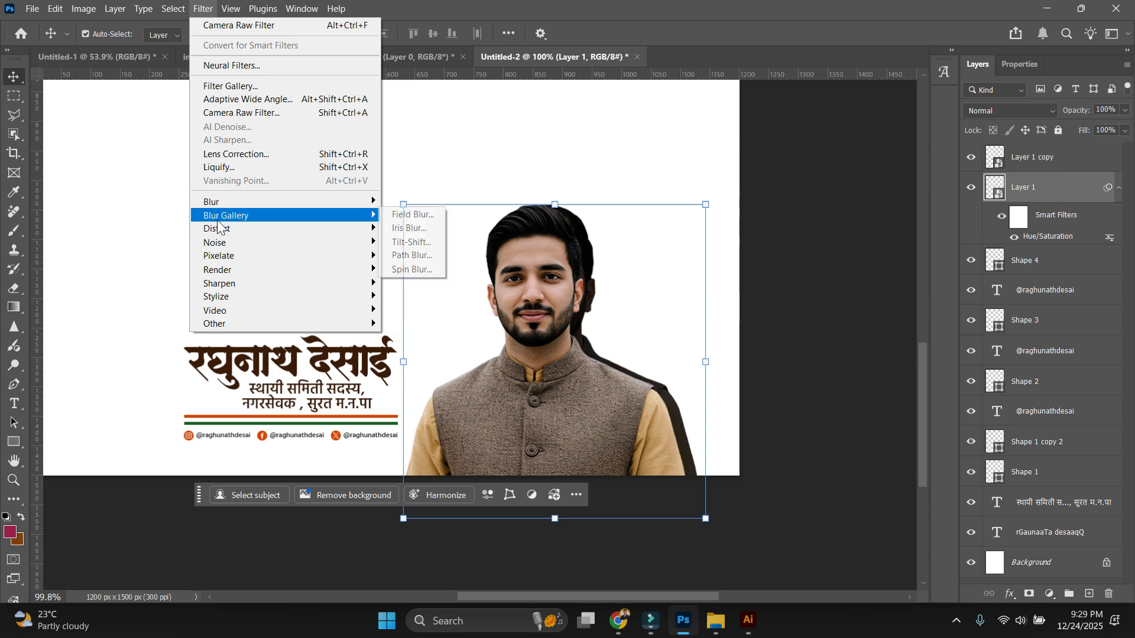
{"action": "left_click", "coordinate": [417, 241]}
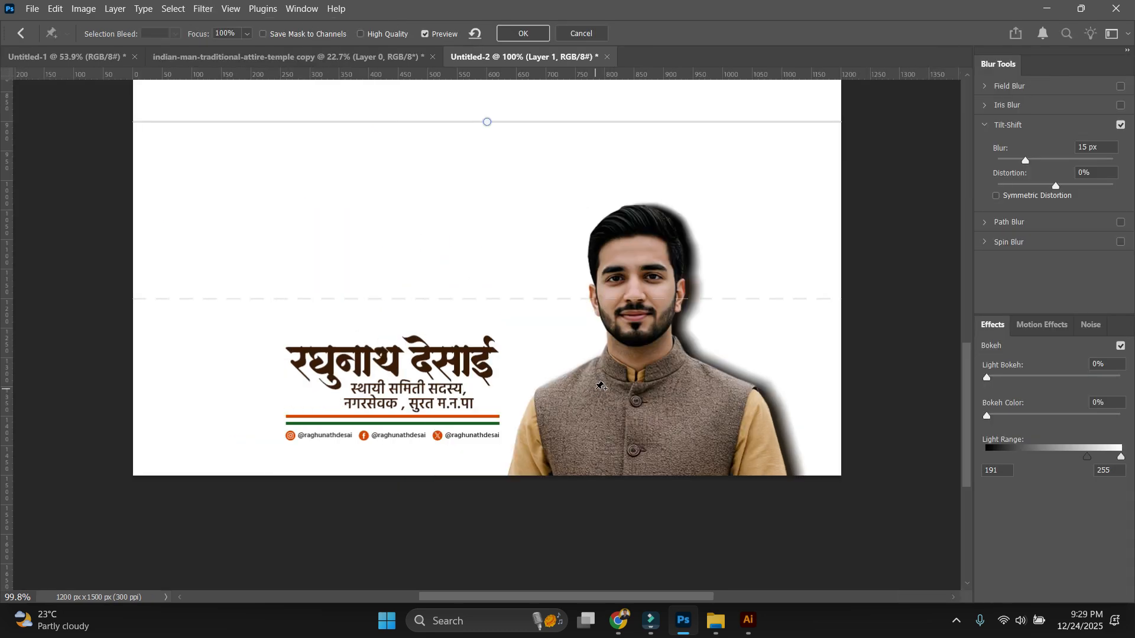
{"action": "left_click", "coordinate": [673, 422]}
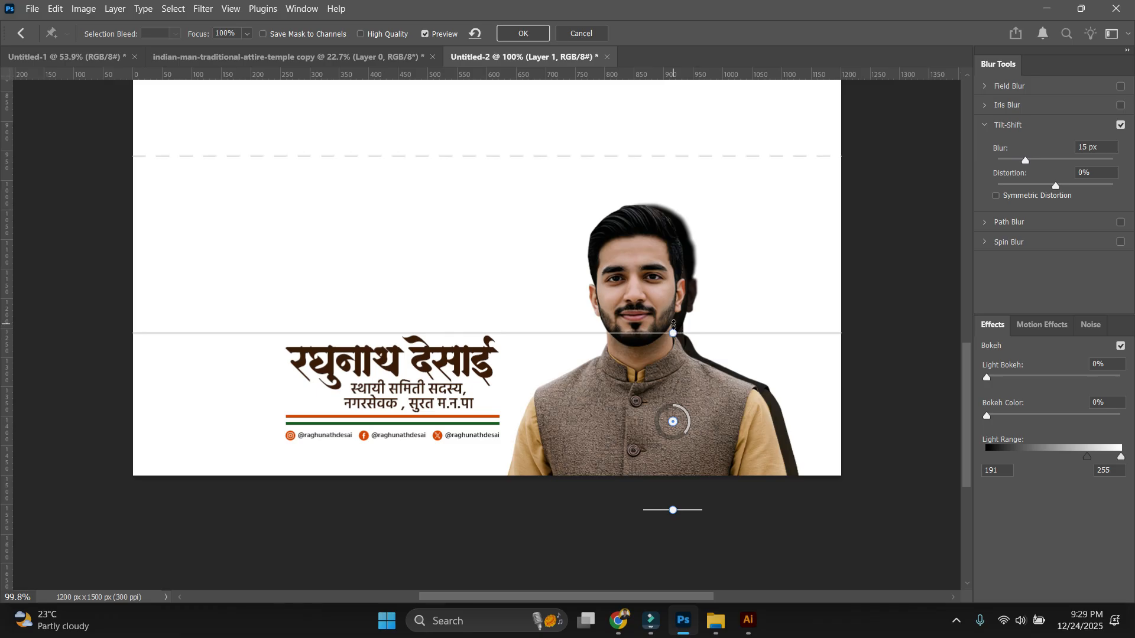
{"action": "left_click_drag", "start_coordinate": [673, 333], "coordinate": [672, 324]}
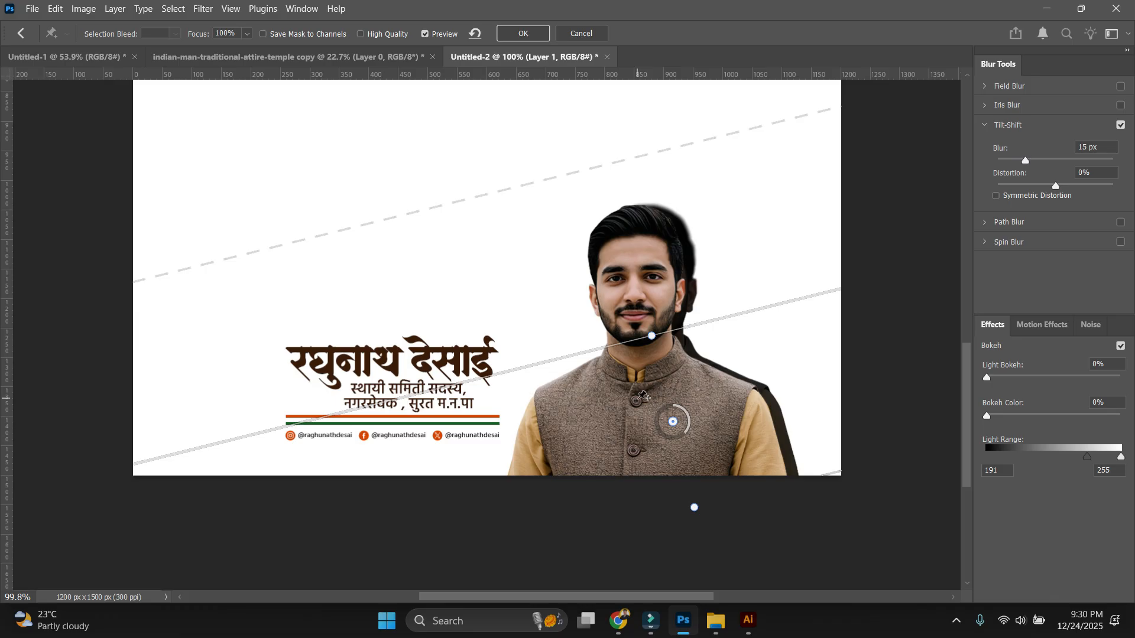
{"action": "key", "text": "alt+Tab"}
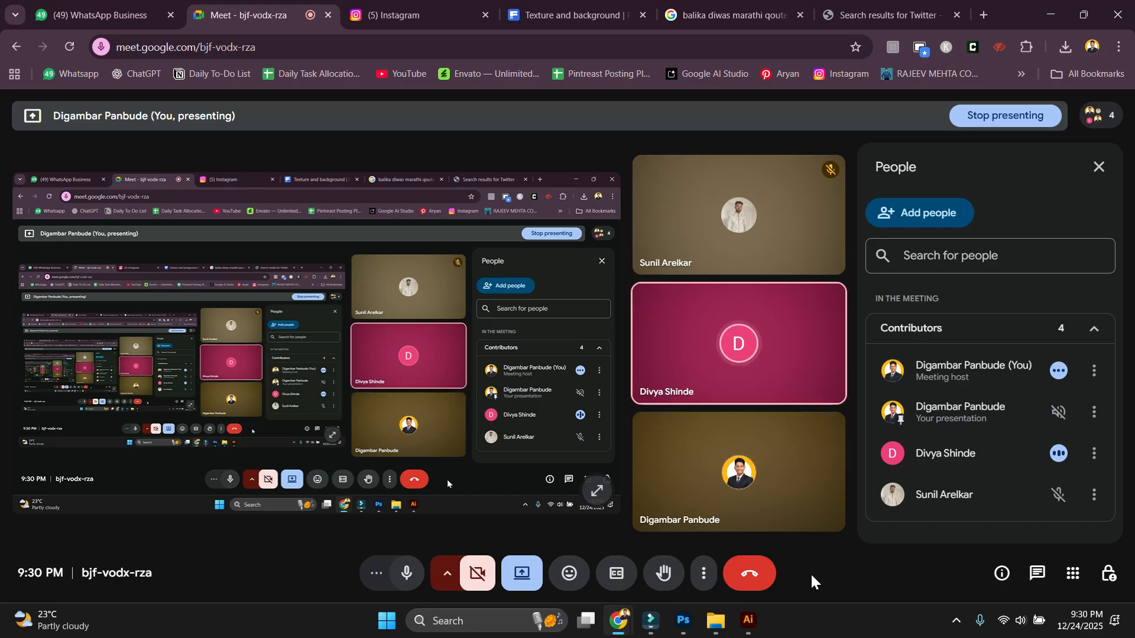
{"action": "left_click", "coordinate": [684, 621]}
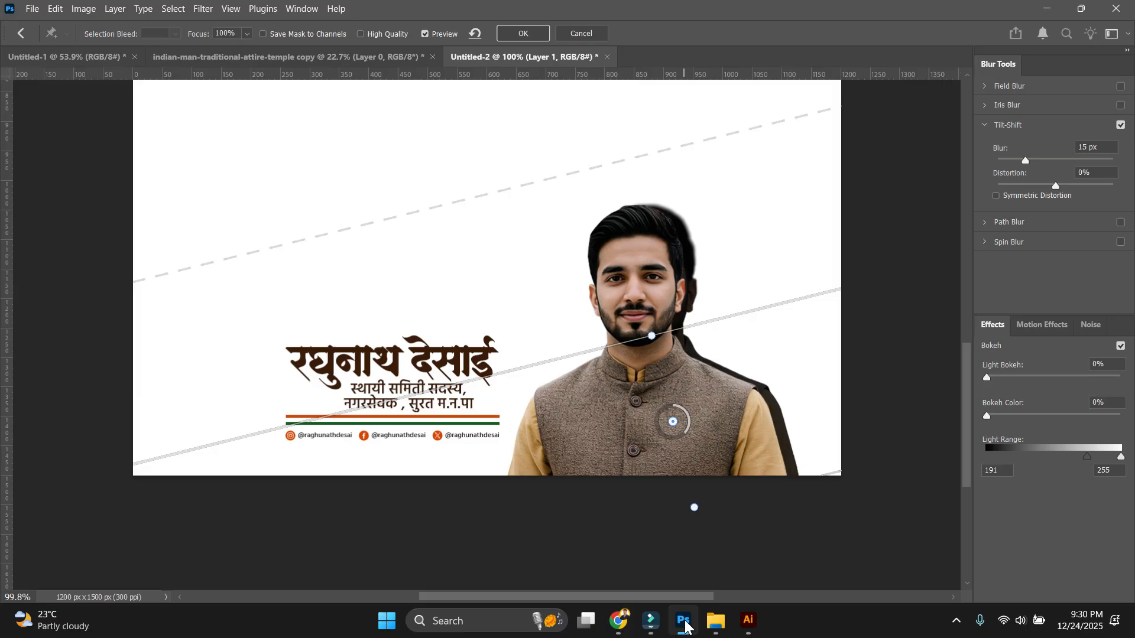
{"action": "left_click", "coordinate": [523, 33]}
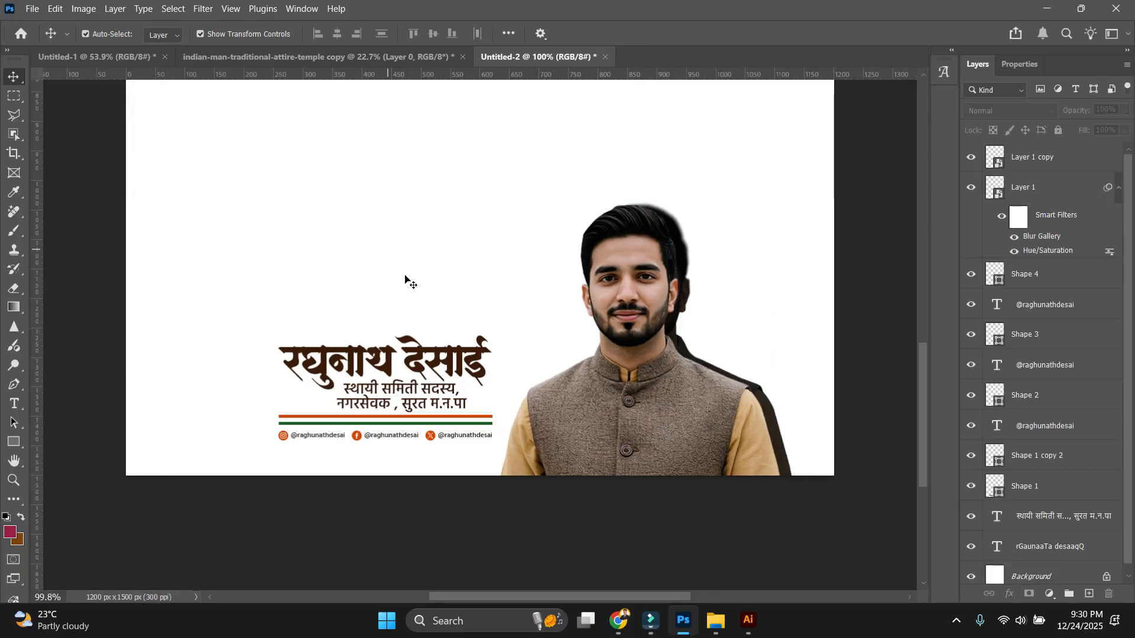
{"action": "left_click", "coordinate": [619, 622]}
{"action": "left_click", "coordinate": [733, 15]}
{"action": "left_click", "coordinate": [956, 15]}
{"action": "left_click", "coordinate": [827, 14]}
{"action": "left_click", "coordinate": [436, 300]}
{"action": "type", "text": "image"}
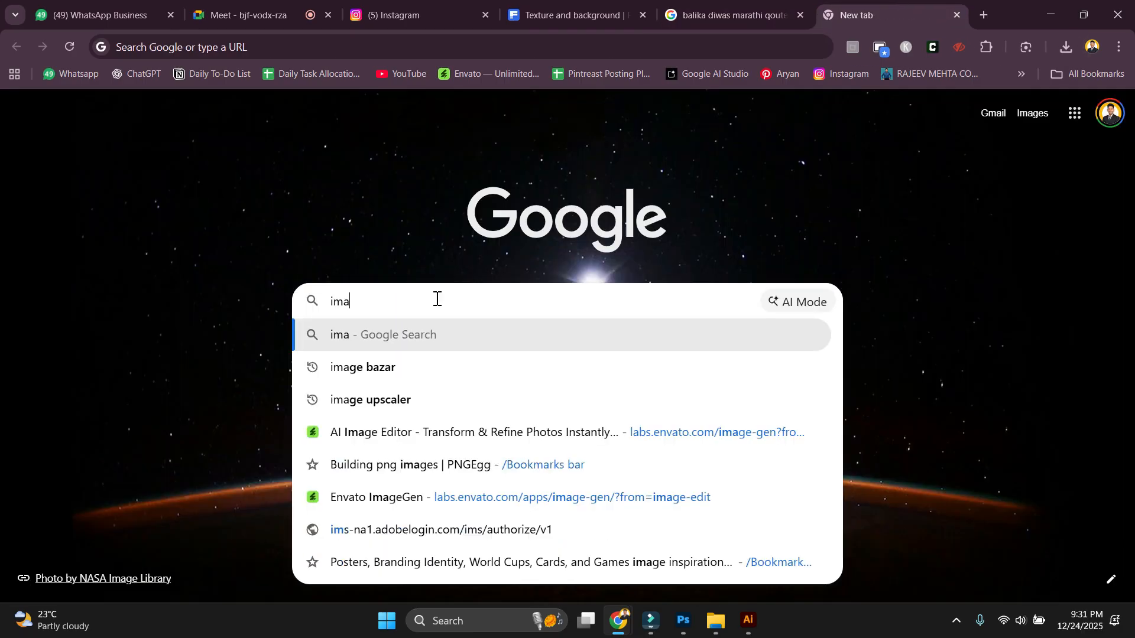
{"action": "key", "text": "Return"}
{"action": "left_click", "coordinate": [249, 175]}
{"action": "scroll", "coordinate": [578, 400], "scroll_direction": "down", "scroll_amount": 10}
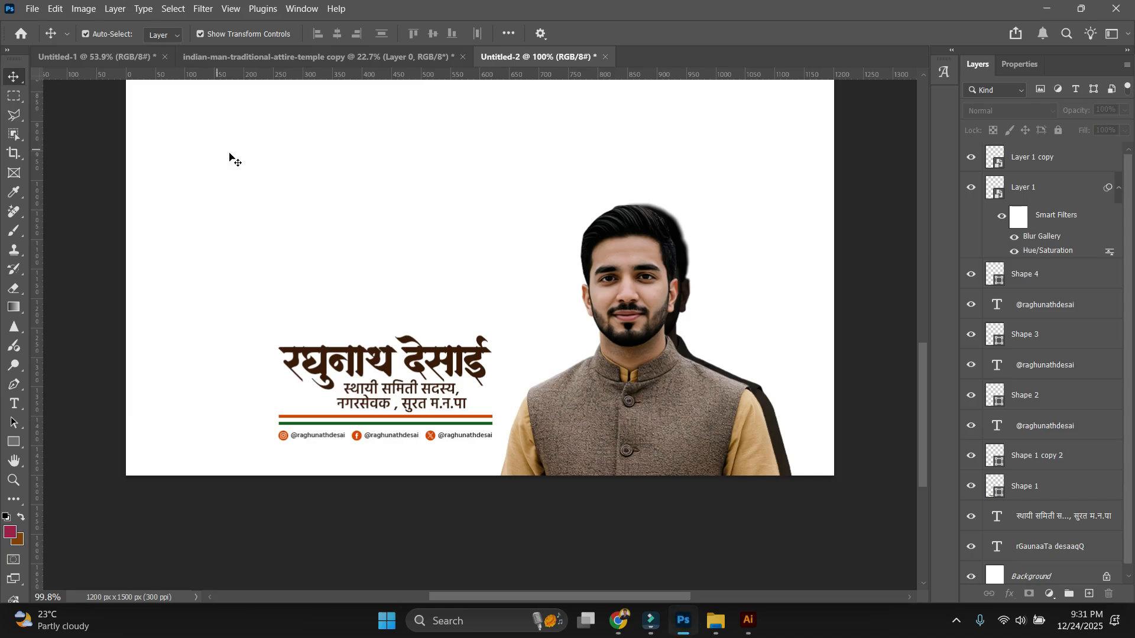
{"action": "scroll", "coordinate": [254, 136], "scroll_direction": "up", "scroll_amount": 2}
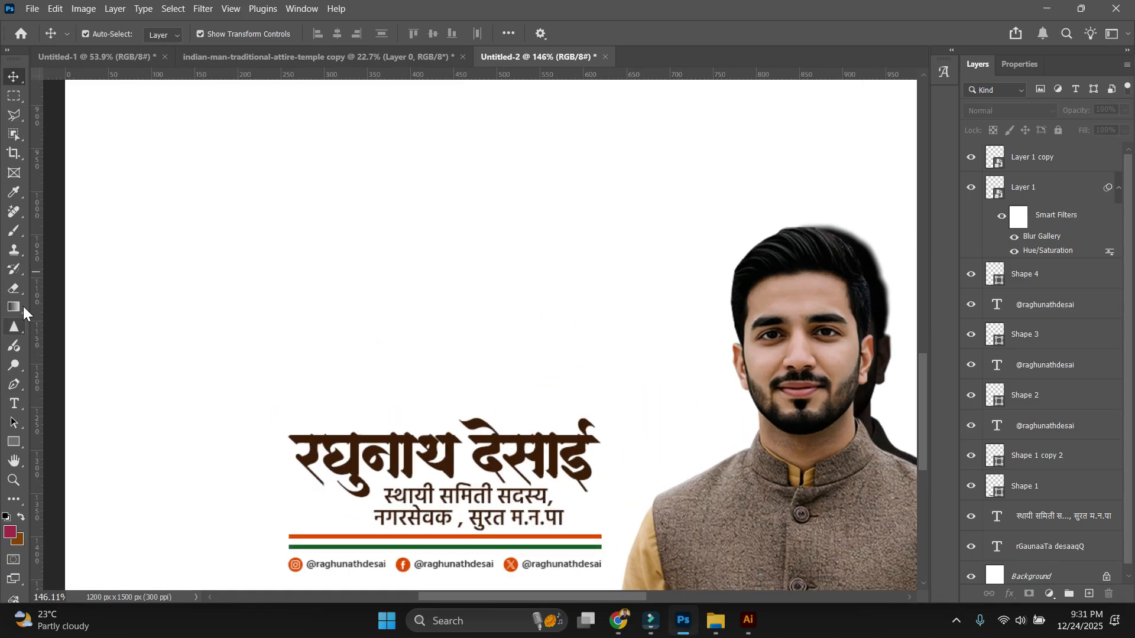
Draw a tall triangle above the name and fill it dark grey #616161.
{"action": "right_click", "coordinate": [12, 445]}
{"action": "left_click", "coordinate": [92, 442]}
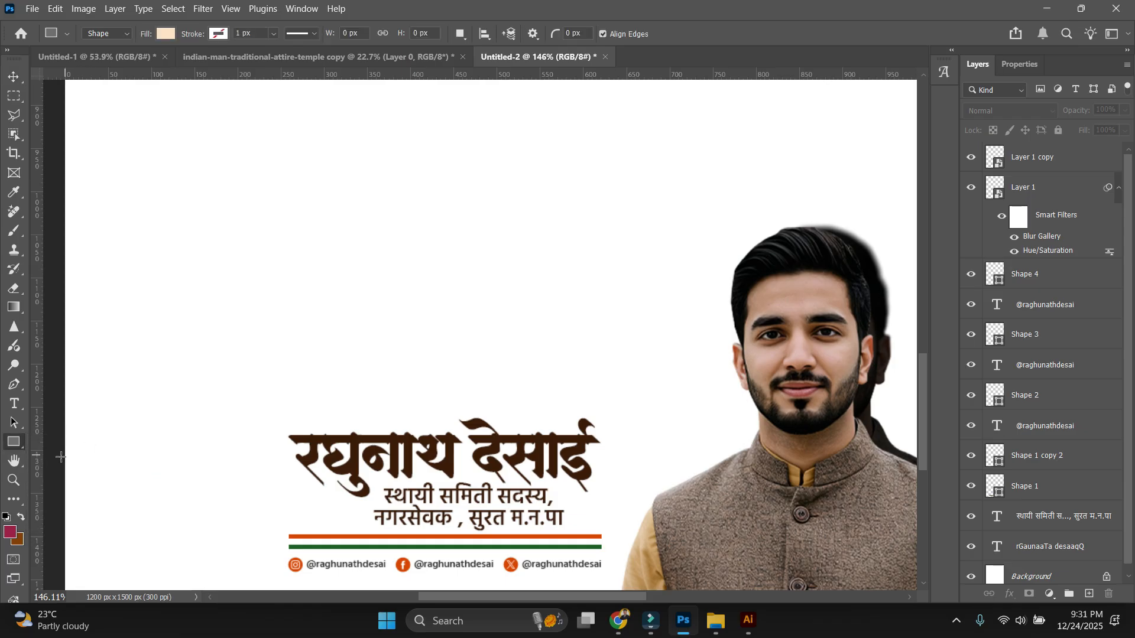
{"action": "right_click", "coordinate": [14, 443]}
{"action": "left_click", "coordinate": [155, 475]}
{"action": "left_click_drag", "start_coordinate": [369, 147], "coordinate": [507, 319]}
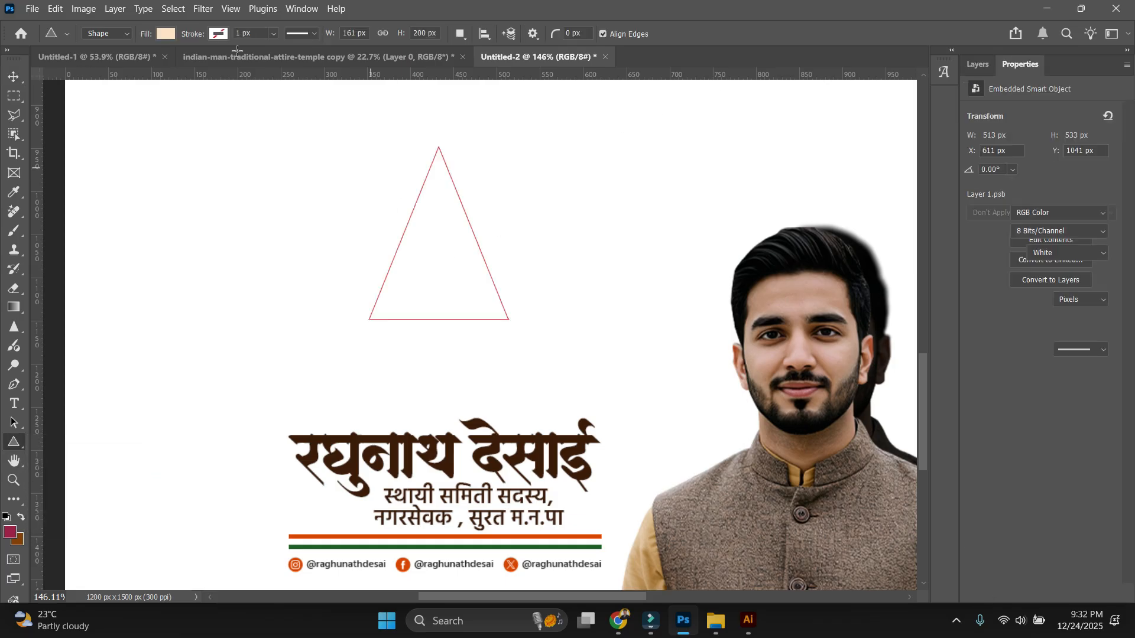
{"action": "left_click", "coordinate": [979, 66]}
{"action": "double_click", "coordinate": [995, 155]}
{"action": "left_click_drag", "start_coordinate": [746, 355], "coordinate": [668, 326]}
{"action": "key", "text": "Return"}
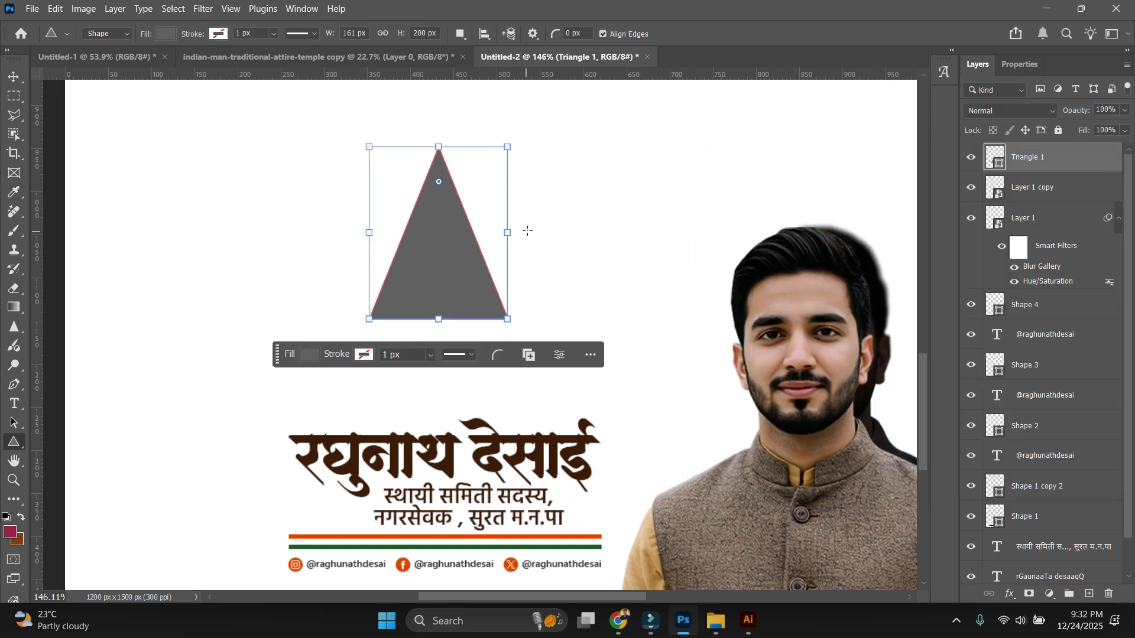
Duplicate the grey triangle and skew the lower copy into a long left-pointing slant.
{"action": "key", "text": "v"}
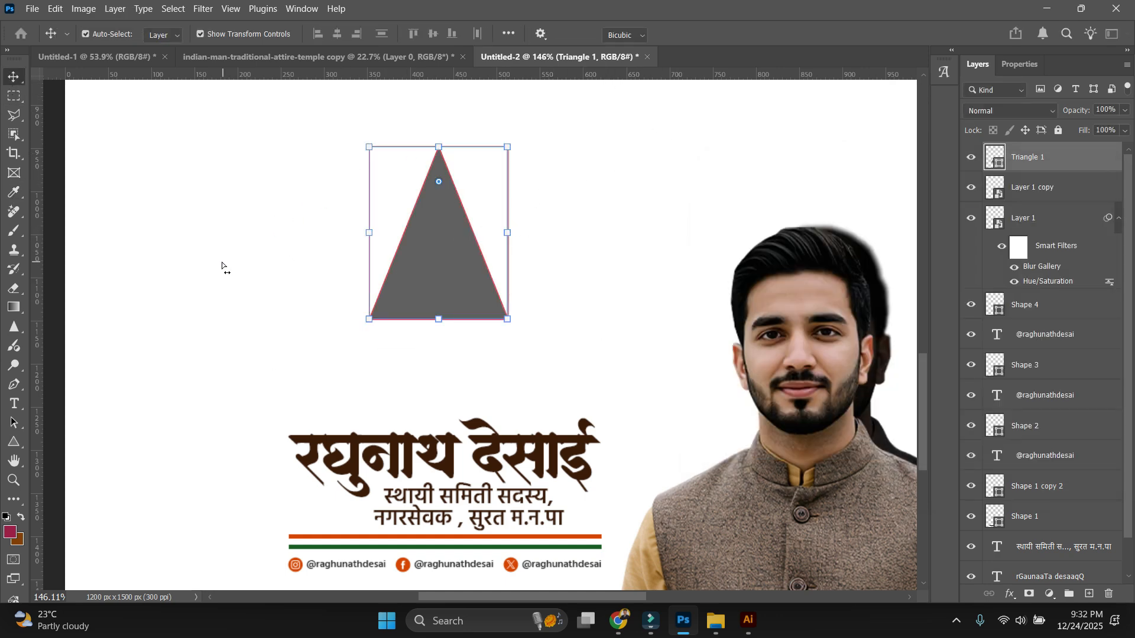
{"action": "key", "text": "ctrl+j"}
{"action": "left_click", "coordinate": [1056, 186]}
{"action": "left_click_drag", "start_coordinate": [438, 148], "coordinate": [198, 246]}
{"action": "left_click", "coordinate": [642, 231]}
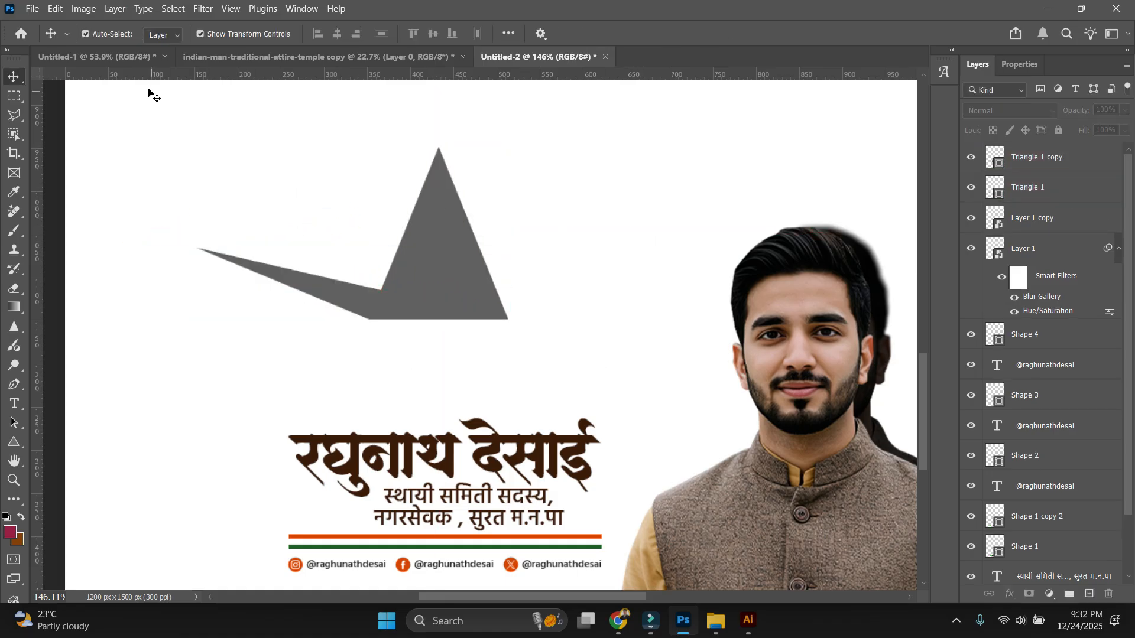
Select the slanted grey triangle copy for filtering.
{"action": "left_click", "coordinate": [203, 8]}
{"action": "left_click", "coordinate": [311, 364]}
{"action": "left_click", "coordinate": [361, 313]}
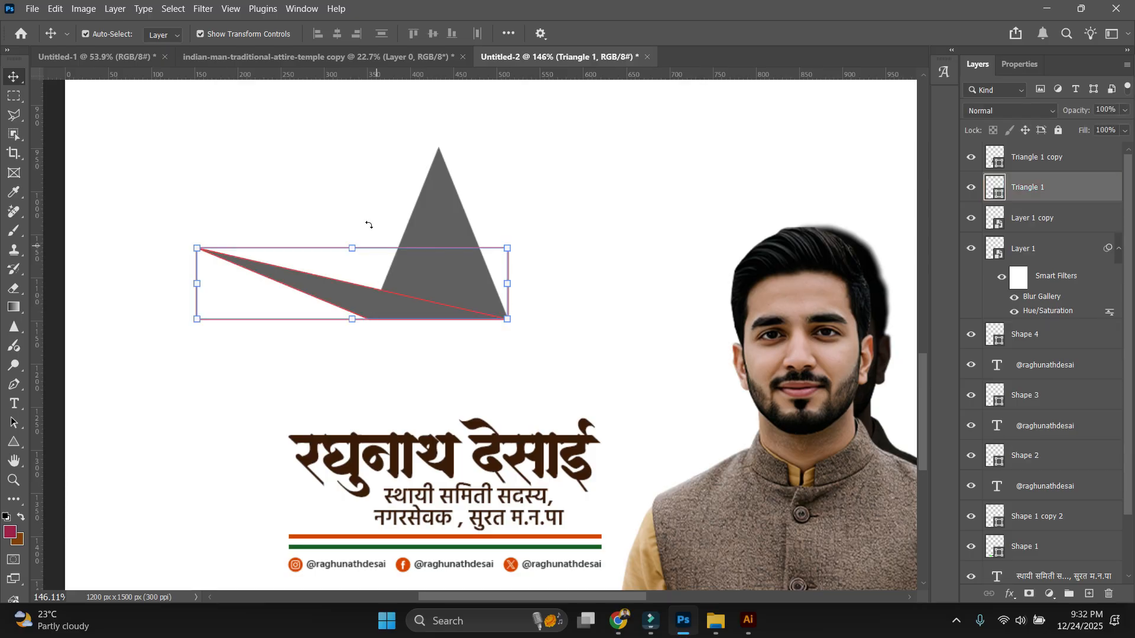
{"action": "left_click", "coordinate": [203, 9]}
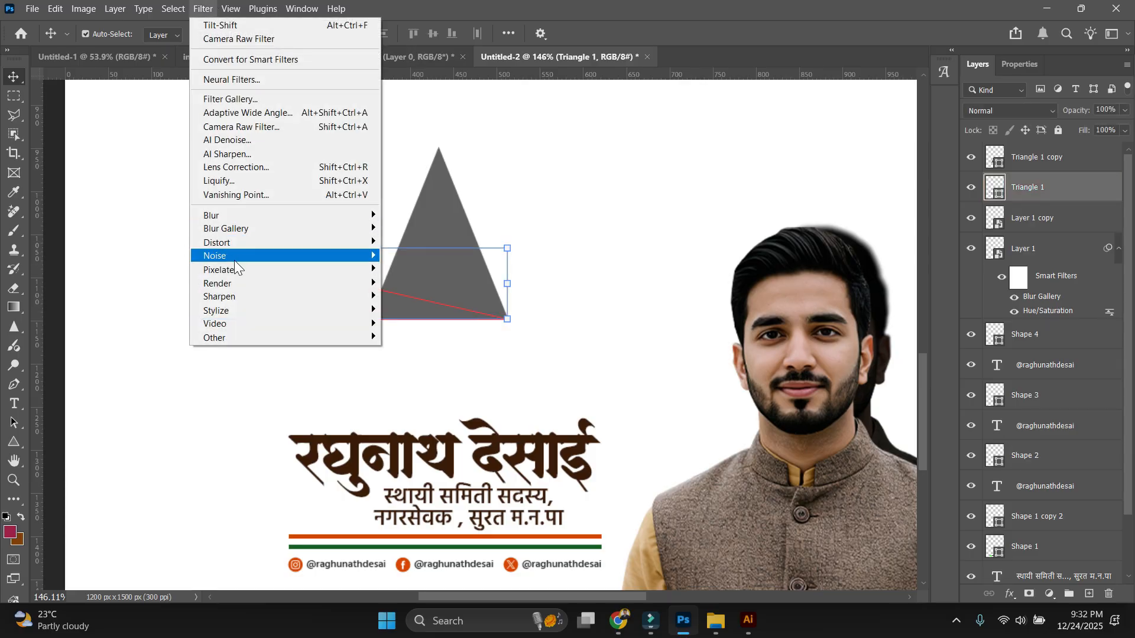
Convert the slanted triangle to a smart object and give it a 101 px Tilt-Shift blur at a steep angle.
{"action": "mouse_move", "coordinate": [241, 235]}
{"action": "left_click", "coordinate": [413, 257]}
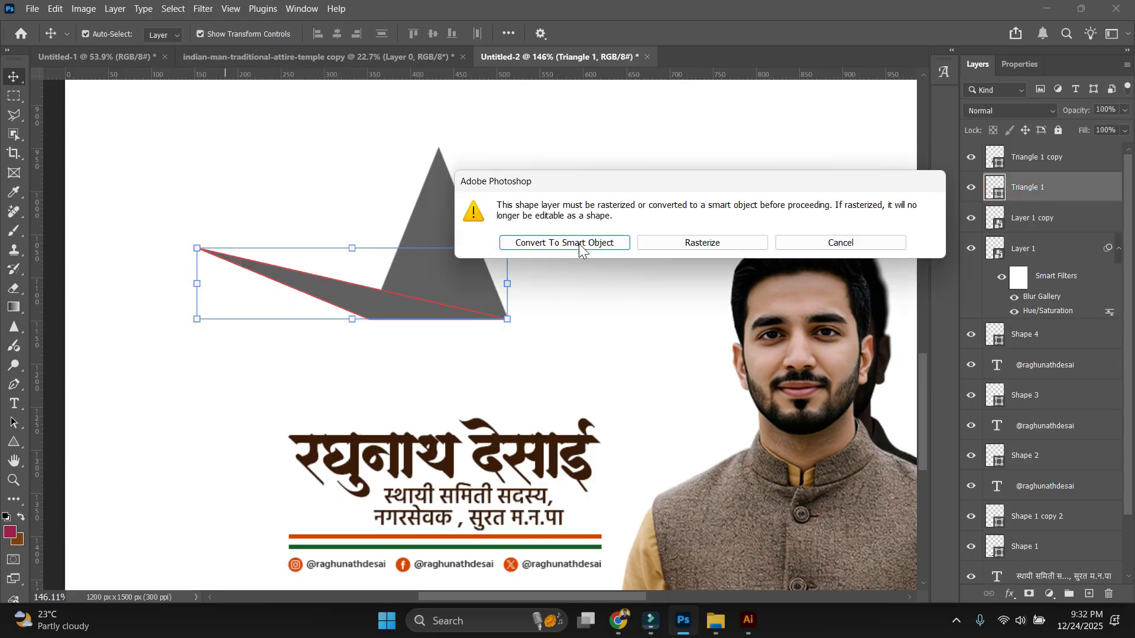
{"action": "left_click", "coordinate": [402, 238]}
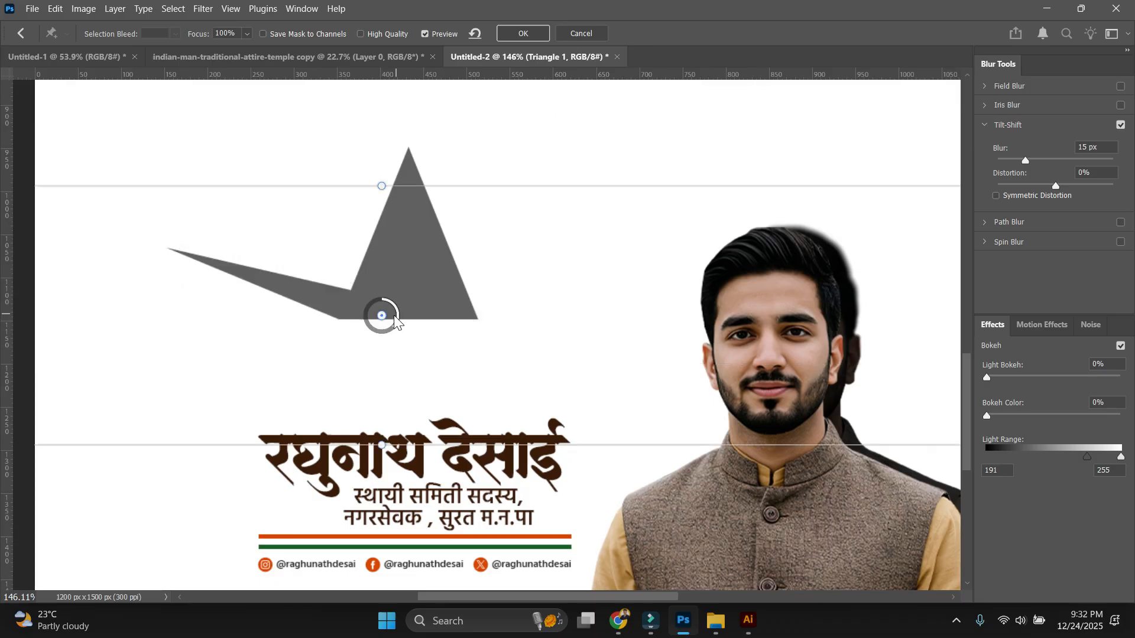
{"action": "left_click_drag", "start_coordinate": [380, 319], "coordinate": [349, 305]}
{"action": "left_click_drag", "start_coordinate": [347, 320], "coordinate": [331, 305]}
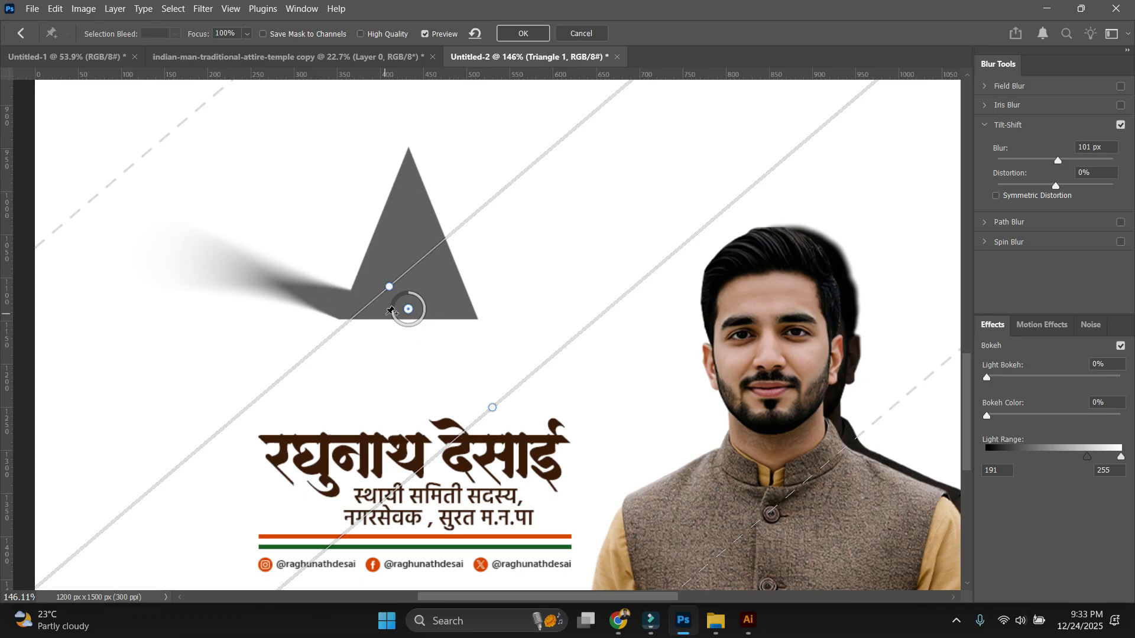
{"action": "left_click_drag", "start_coordinate": [492, 408], "coordinate": [577, 381]}
{"action": "mouse_move", "coordinate": [407, 309]}
{"action": "left_mouse_down"}
{"action": "mouse_move", "coordinate": [398, 278]}
{"action": "mouse_move", "coordinate": [406, 286]}
{"action": "left_mouse_up"}
{"action": "mouse_move", "coordinate": [626, 622]}
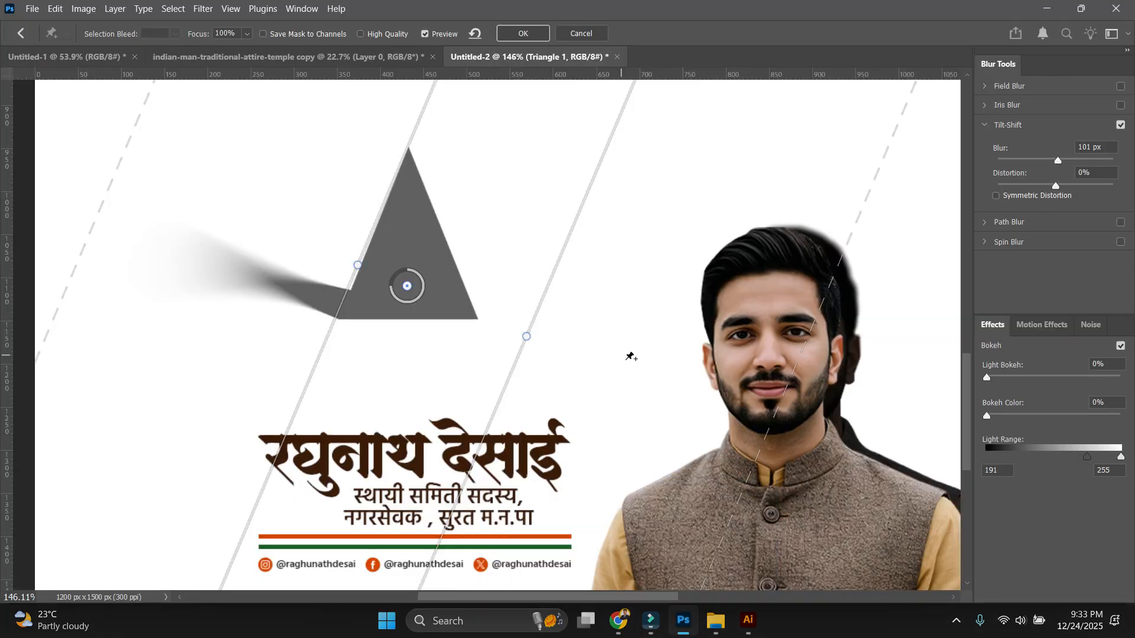
{"action": "mouse_move", "coordinate": [683, 621]}
{"action": "left_click", "coordinate": [582, 34]}
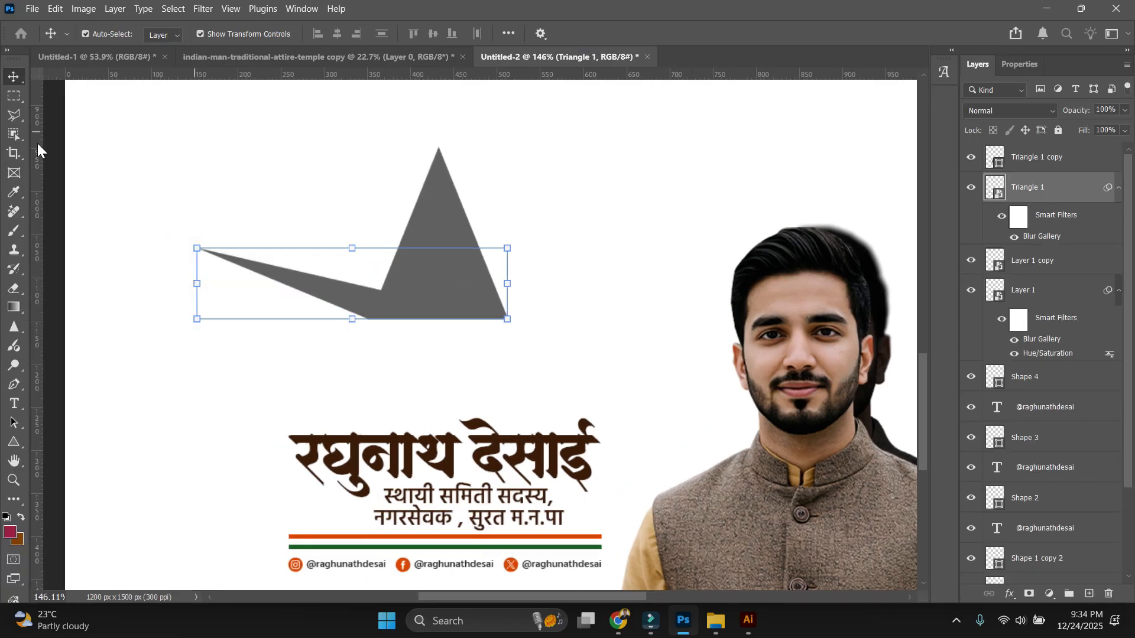
{"action": "left_click", "coordinate": [349, 296]}
{"action": "key", "text": "Delete"}
{"action": "left_click", "coordinate": [404, 291]}
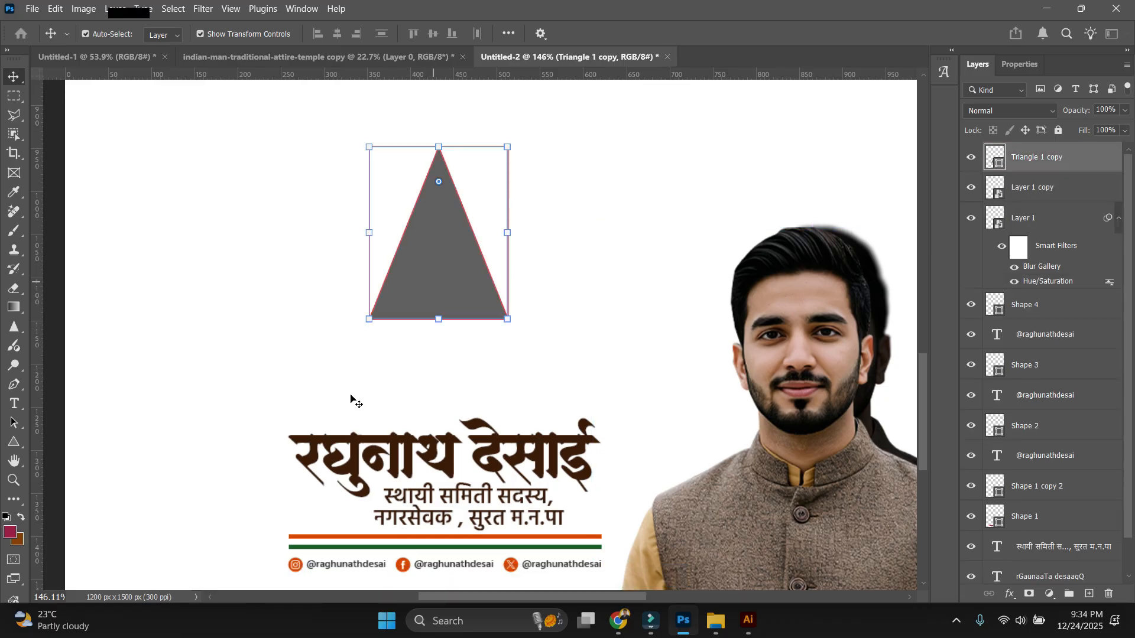
{"action": "key", "text": "Delete"}
{"action": "scroll", "coordinate": [489, 362], "scroll_direction": "down", "scroll_amount": 3}
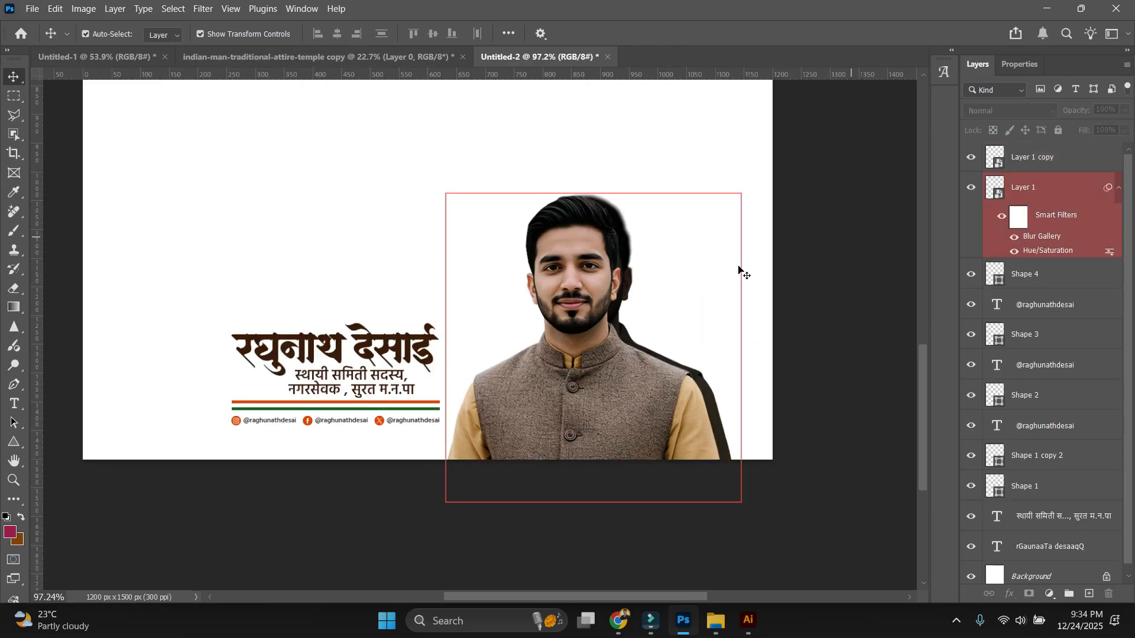
{"action": "left_click", "coordinate": [716, 423]}
{"action": "left_click", "coordinate": [203, 8]}
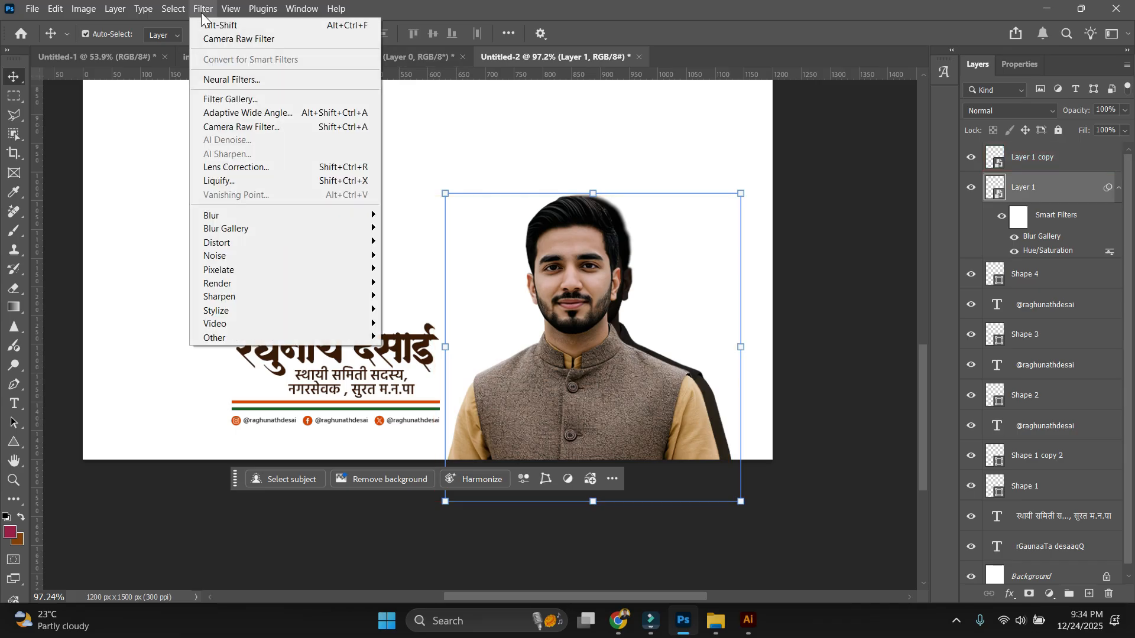
{"action": "mouse_move", "coordinate": [231, 229]}
{"action": "left_click", "coordinate": [413, 257]}
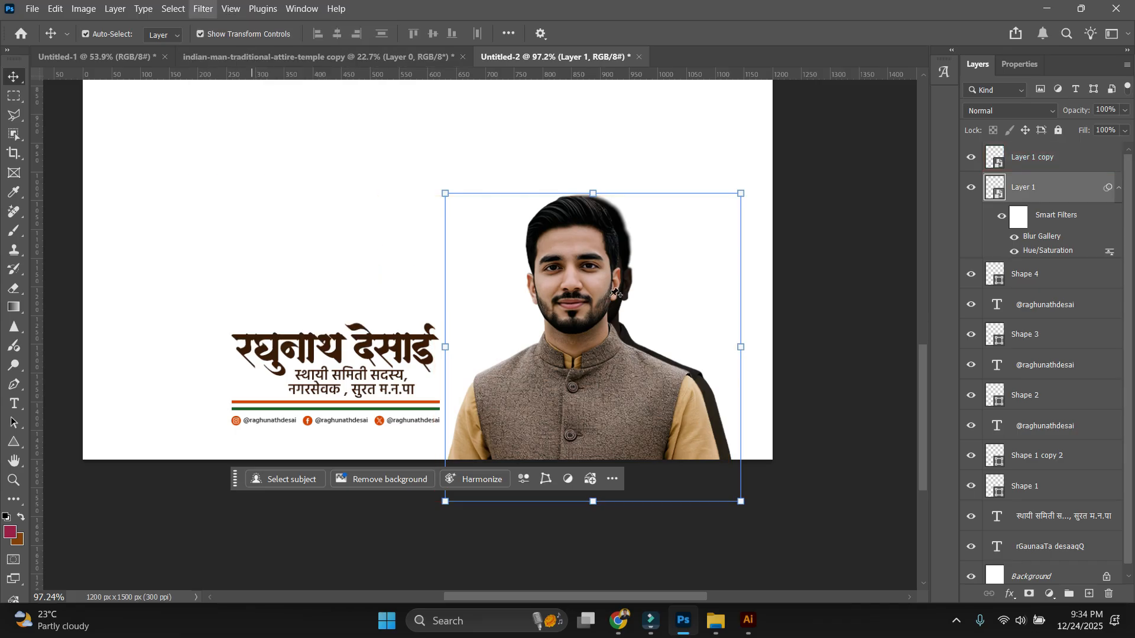
{"action": "key", "text": "Return"}
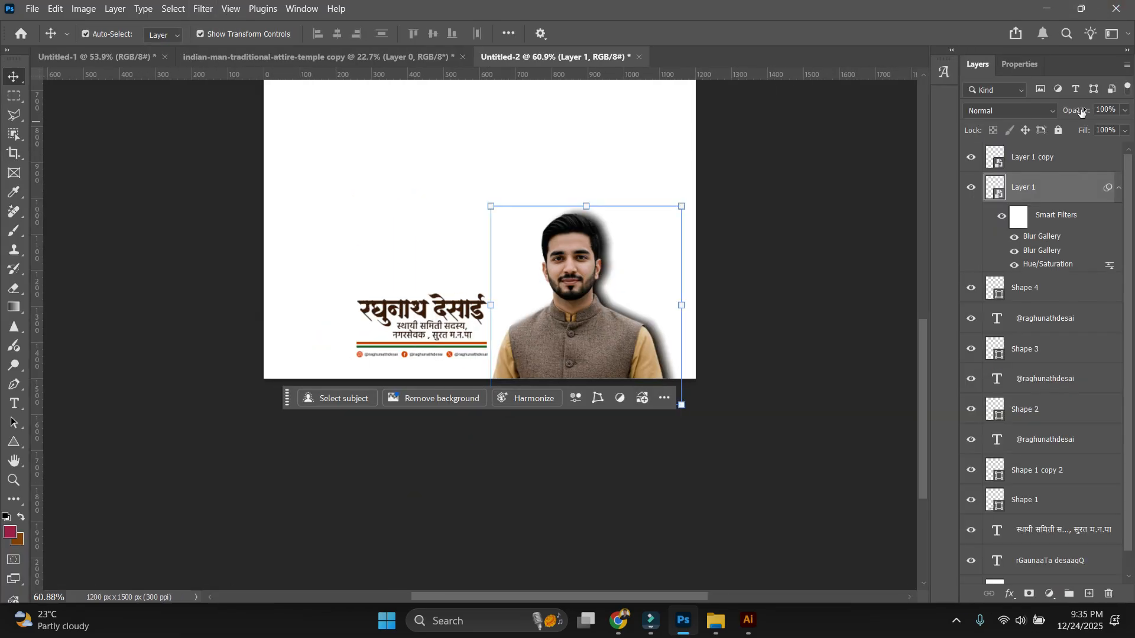
{"action": "left_click_drag", "start_coordinate": [1057, 113], "coordinate": [1046, 113]}
{"action": "scroll", "coordinate": [734, 333], "scroll_direction": "up", "scroll_amount": 4}
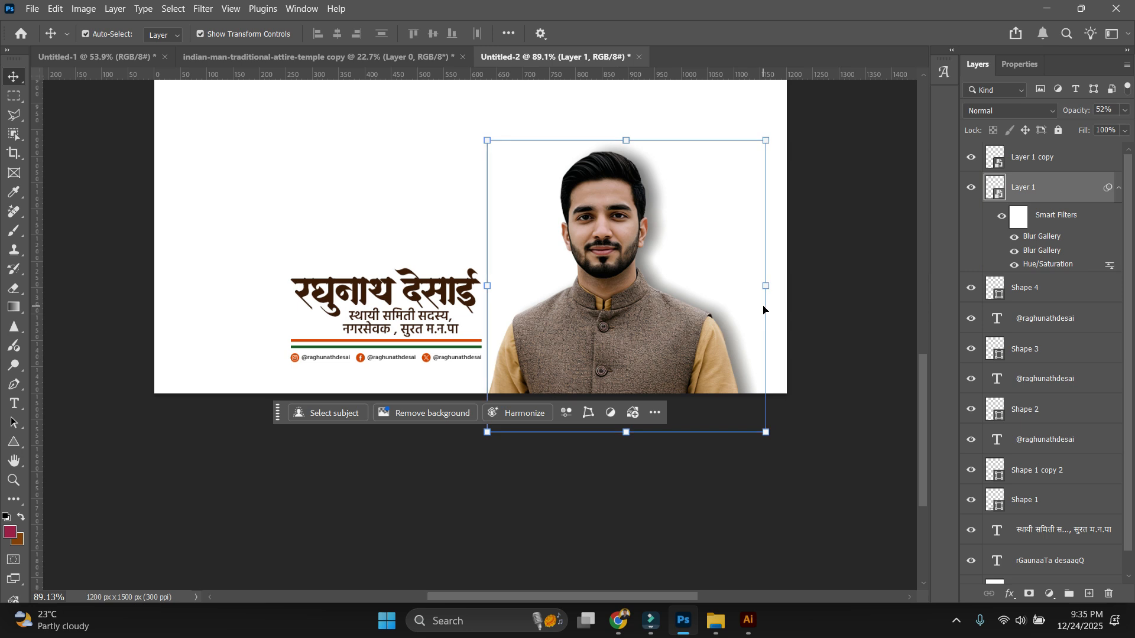
{"action": "left_click_drag", "start_coordinate": [766, 295], "coordinate": [757, 289]}
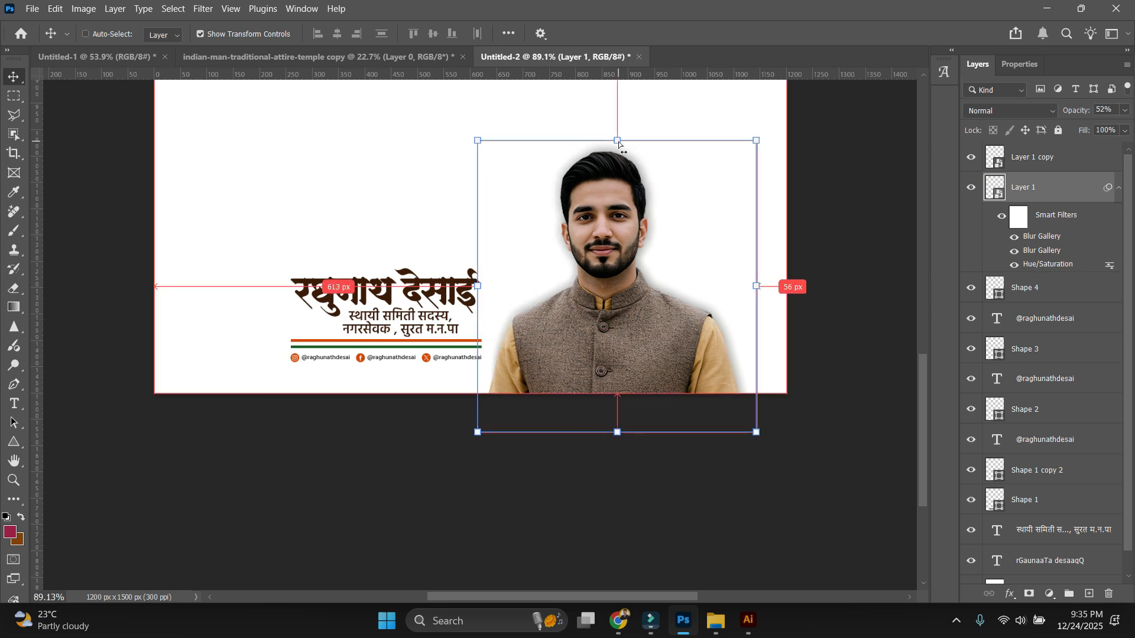
{"action": "key", "text": "ctrl+t"}
{"action": "key", "text": "Escape"}
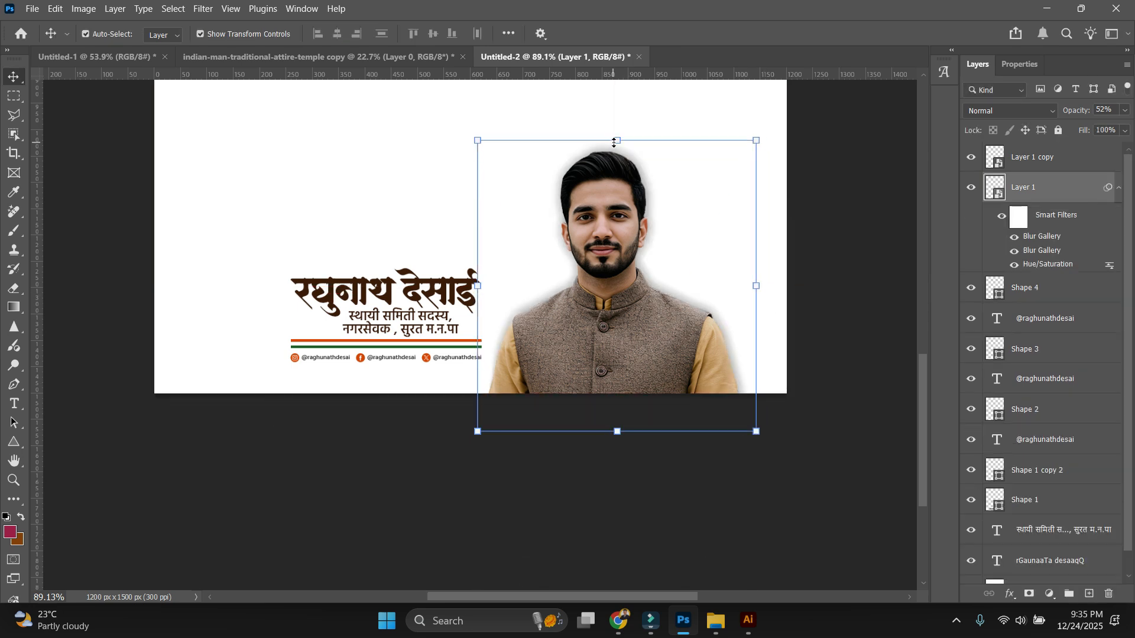
{"action": "key", "text": "ctrl+t"}
{"action": "left_click_drag", "start_coordinate": [614, 152], "coordinate": [629, 152]}
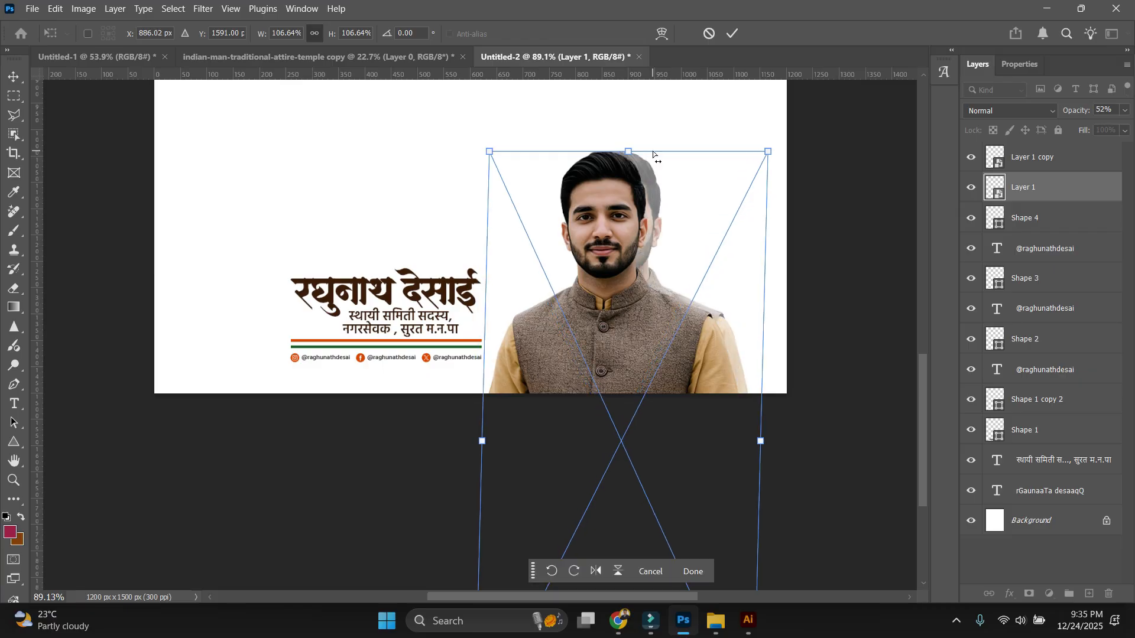
{"action": "key", "text": "Return"}
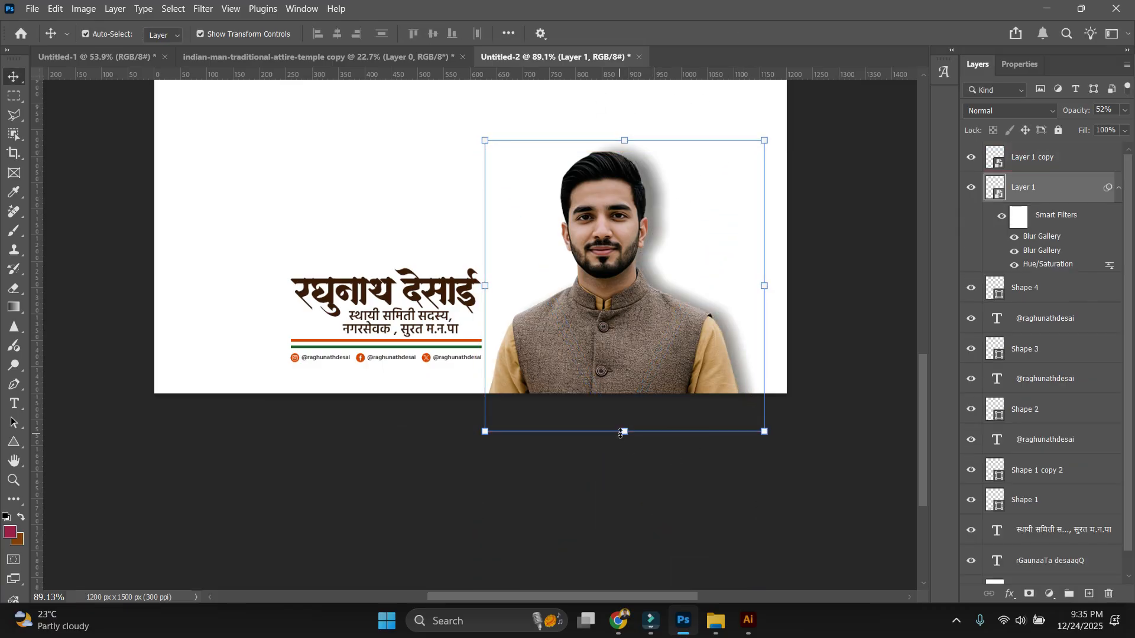
{"action": "key", "text": "ctrl+t"}
{"action": "scroll", "coordinate": [616, 283], "scroll_direction": "down", "scroll_amount": 4}
{"action": "left_click_drag", "start_coordinate": [614, 520], "coordinate": [601, 520]}
{"action": "scroll", "coordinate": [615, 304], "scroll_direction": "up", "scroll_amount": 4}
{"action": "key", "text": "Return"}
{"action": "left_click", "coordinate": [808, 269]}
{"action": "scroll", "coordinate": [711, 289], "scroll_direction": "up", "scroll_amount": 4}
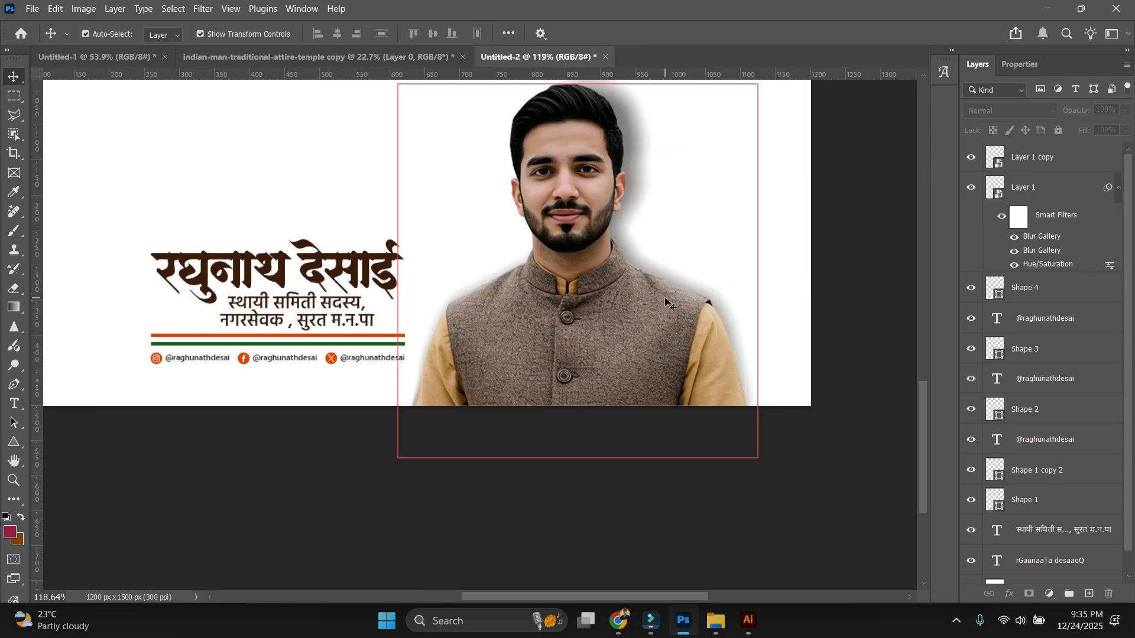
{"action": "left_click", "coordinate": [712, 291]}
{"action": "left_click", "coordinate": [1029, 593]}
{"action": "key", "text": "b"}
{"action": "mouse_move", "coordinate": [410, 373]}
{"action": "left_mouse_down"}
{"action": "mouse_move", "coordinate": [486, 314]}
{"action": "mouse_move", "coordinate": [515, 258]}
{"action": "mouse_move", "coordinate": [551, 92]}
{"action": "left_mouse_up"}
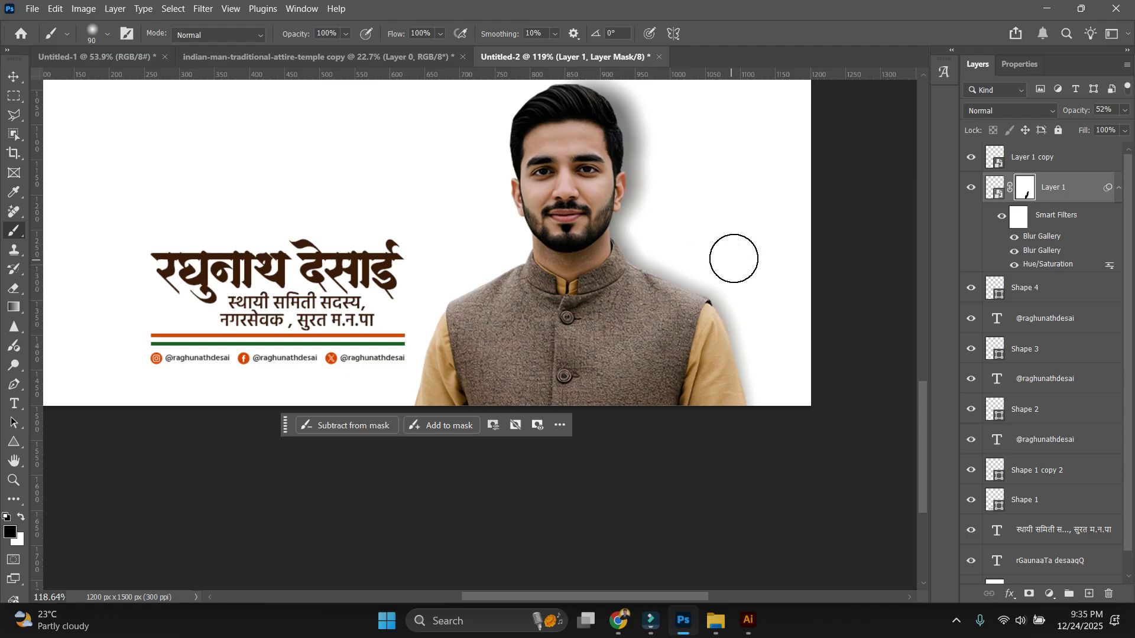
{"action": "left_click_drag", "start_coordinate": [1073, 111], "coordinate": [1081, 111]}
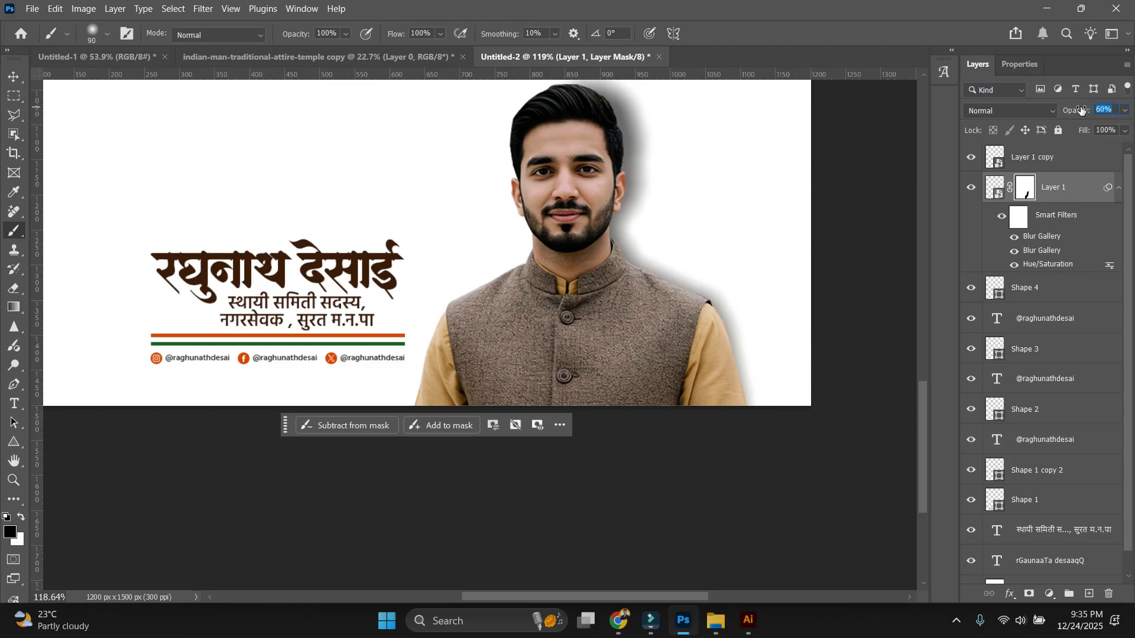
{"action": "scroll", "coordinate": [555, 274], "scroll_direction": "down", "scroll_amount": 8}
{"action": "scroll", "coordinate": [482, 331], "scroll_direction": "up", "scroll_amount": 3}
{"action": "key", "text": "v"}
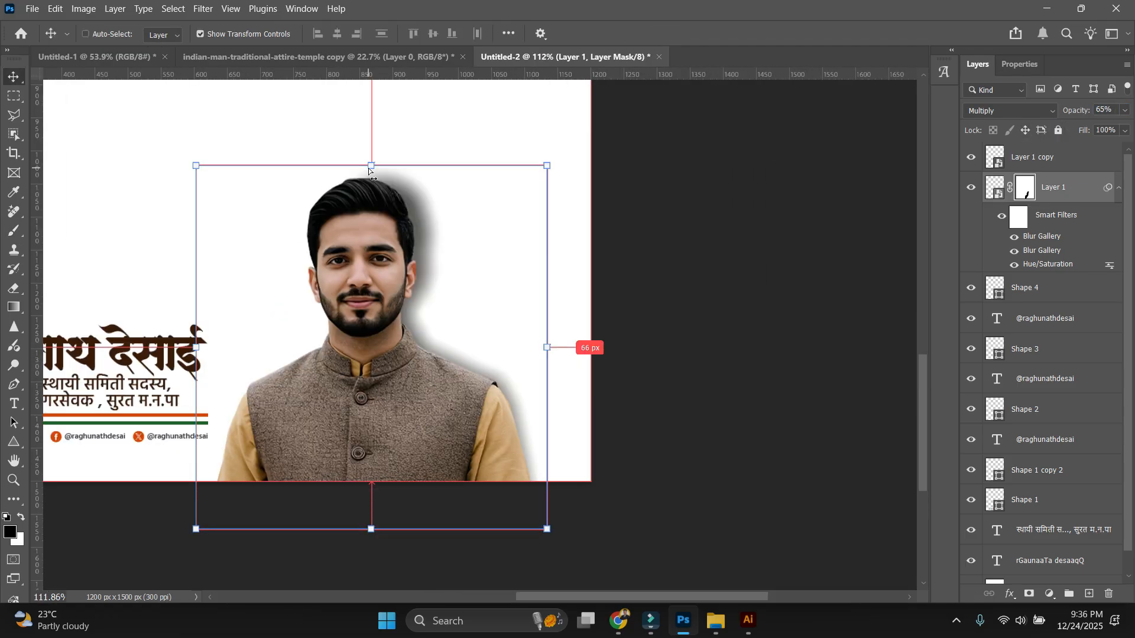
{"action": "key", "text": "ctrl+0"}
{"action": "left_click", "coordinate": [770, 296]}
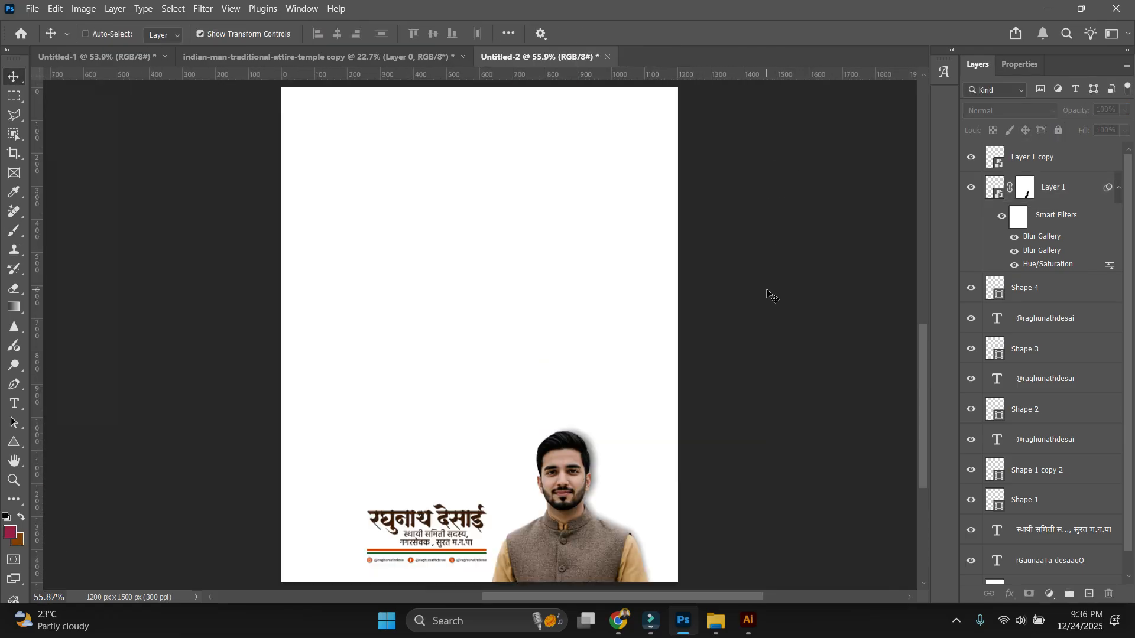
{"action": "scroll", "coordinate": [769, 298], "scroll_direction": "down", "scroll_amount": 2}
{"action": "left_click_drag", "start_coordinate": [726, 478], "coordinate": [699, 385]}
{"action": "scroll", "coordinate": [576, 382], "scroll_direction": "up", "scroll_amount": 4}
{"action": "scroll", "coordinate": [624, 378], "scroll_direction": "up", "scroll_amount": 3}
{"action": "left_click", "coordinate": [621, 367]}
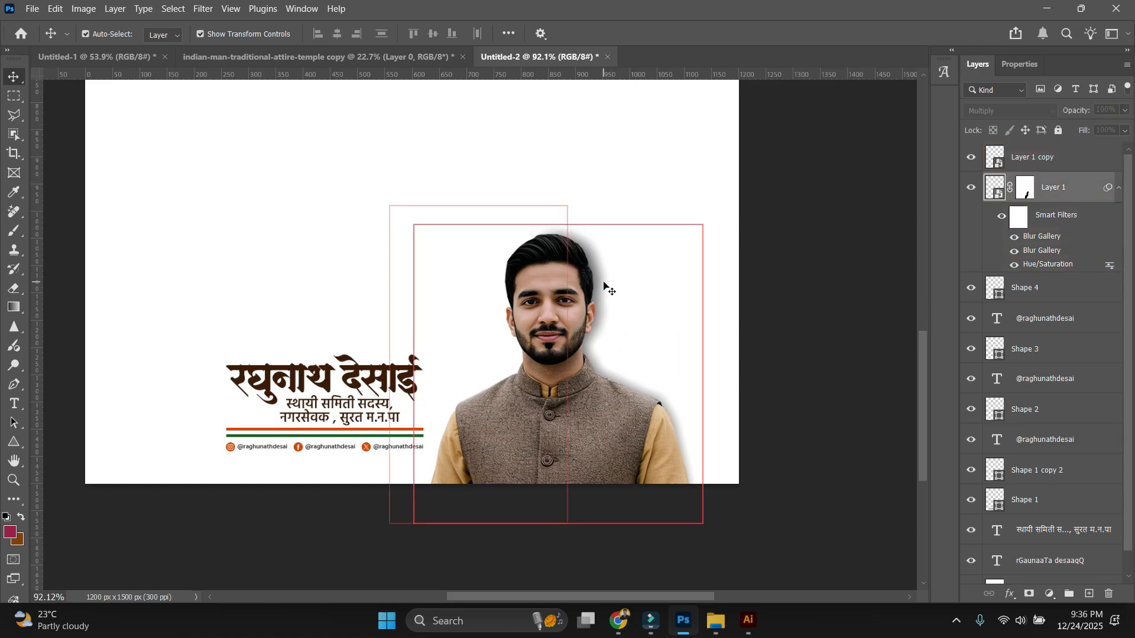
{"action": "left_click", "coordinate": [1026, 188]}
{"action": "key", "text": "b"}
{"action": "key", "text": "d"}
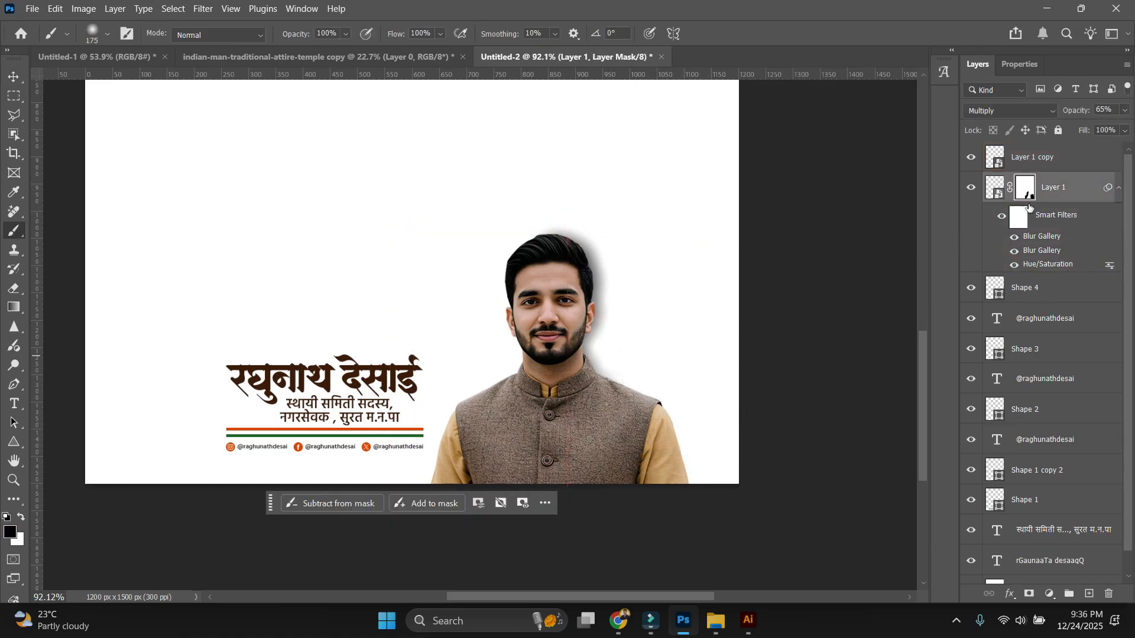
{"action": "key", "text": "v"}
{"action": "left_click", "coordinate": [1052, 152], "text": "shift"}
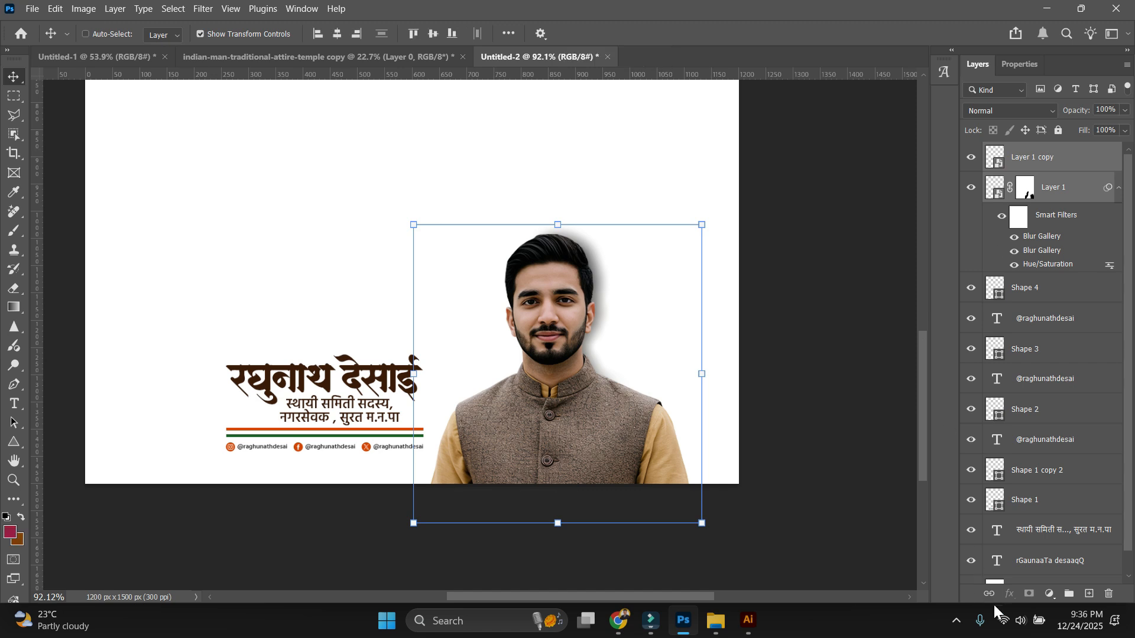
{"action": "left_click_drag", "start_coordinate": [534, 413], "coordinate": [594, 432]}
{"action": "key", "text": "ctrl+z"}
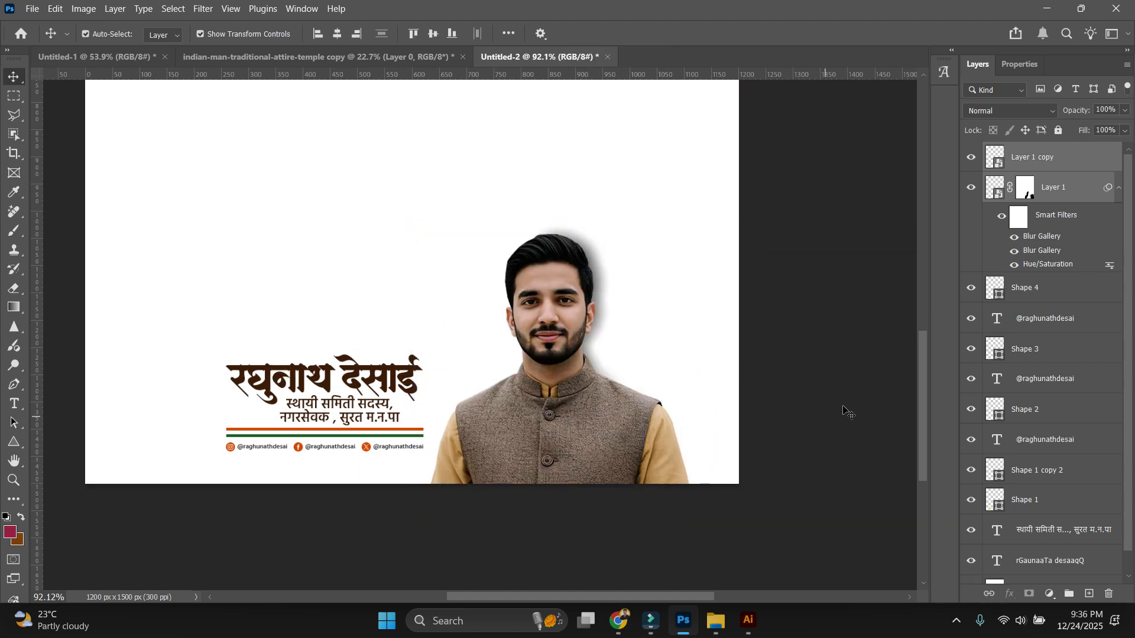
{"action": "left_click", "coordinate": [1053, 195]}
{"action": "left_click", "coordinate": [1050, 163], "text": "ctrl"}
{"action": "left_click", "coordinate": [779, 364], "text": "ctrl"}
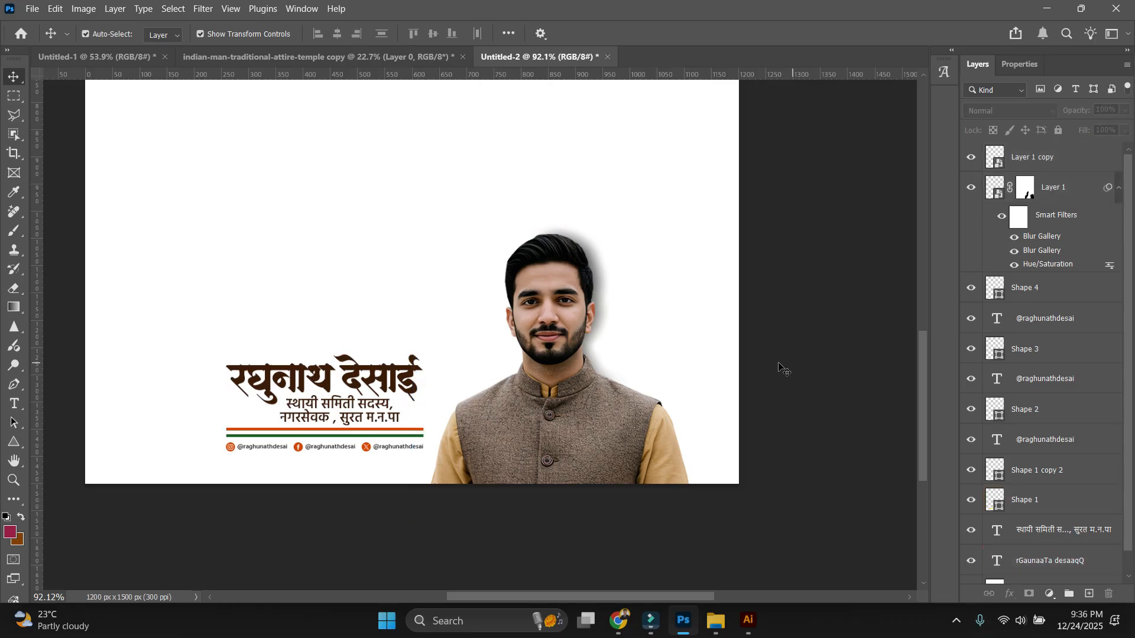
{"action": "left_click_drag", "start_coordinate": [781, 475], "coordinate": [563, 328]}
{"action": "right_click", "coordinate": [563, 327]}
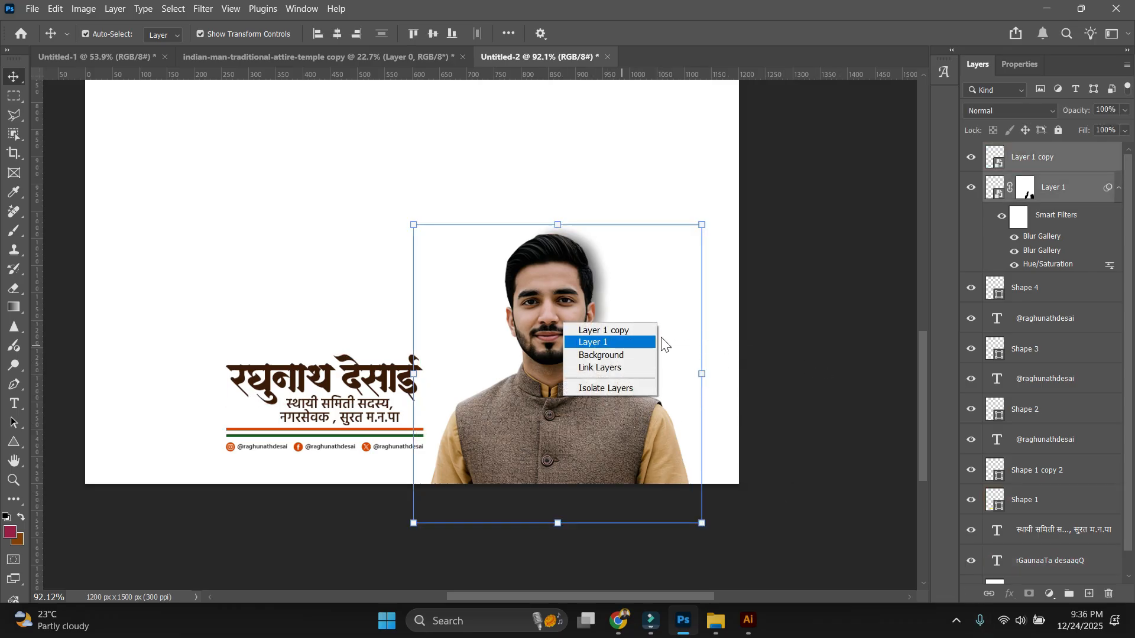
Fill the social icon circles with the peach swatch.
{"action": "left_click", "coordinate": [692, 344]}
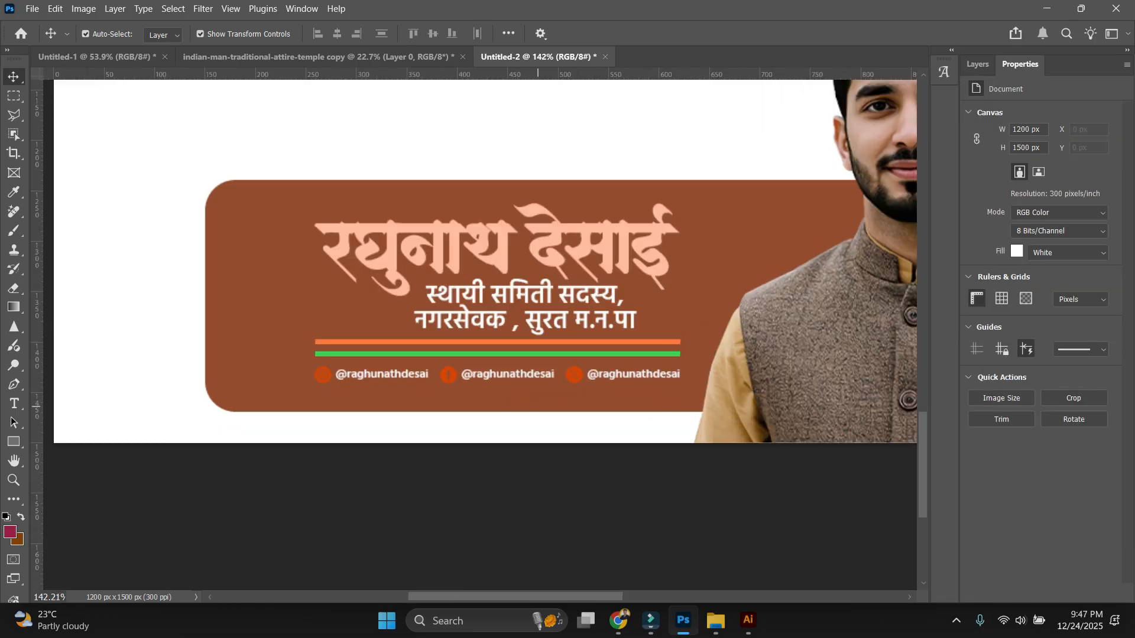
{"action": "scroll", "coordinate": [473, 237], "scroll_direction": "up", "scroll_amount": 5}
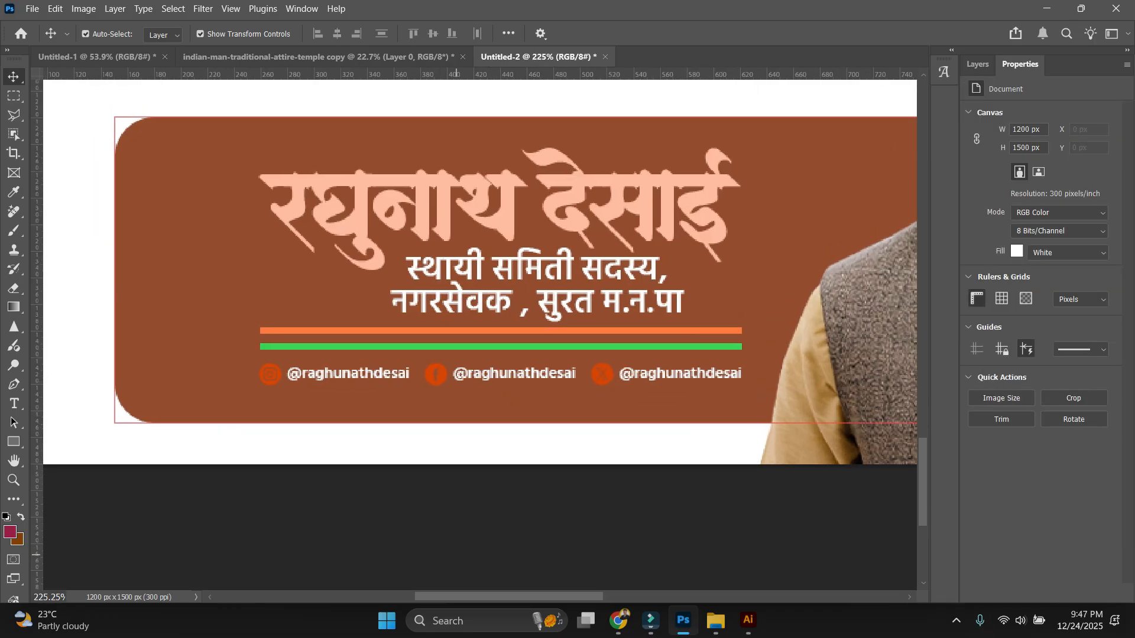
{"action": "left_click", "coordinate": [166, 34]}
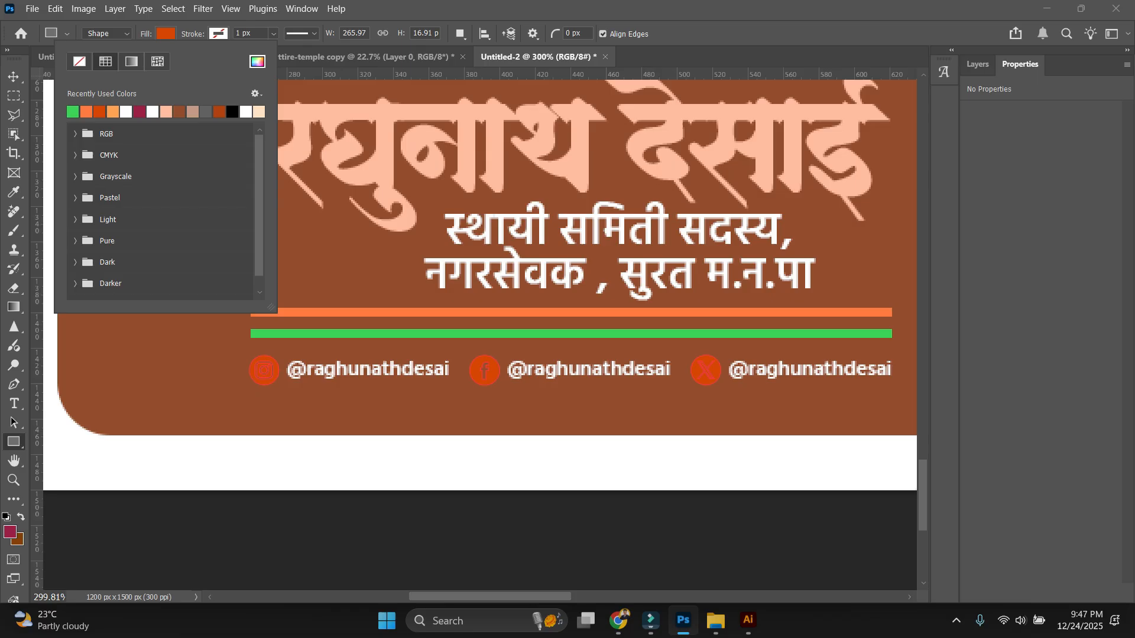
{"action": "left_click", "coordinate": [166, 112]}
{"action": "key", "text": "Return"}
Select all banner elements and nudge them up and to the right.
{"action": "key", "text": "v"}
{"action": "scroll", "coordinate": [252, 235], "scroll_direction": "down", "scroll_amount": 4}
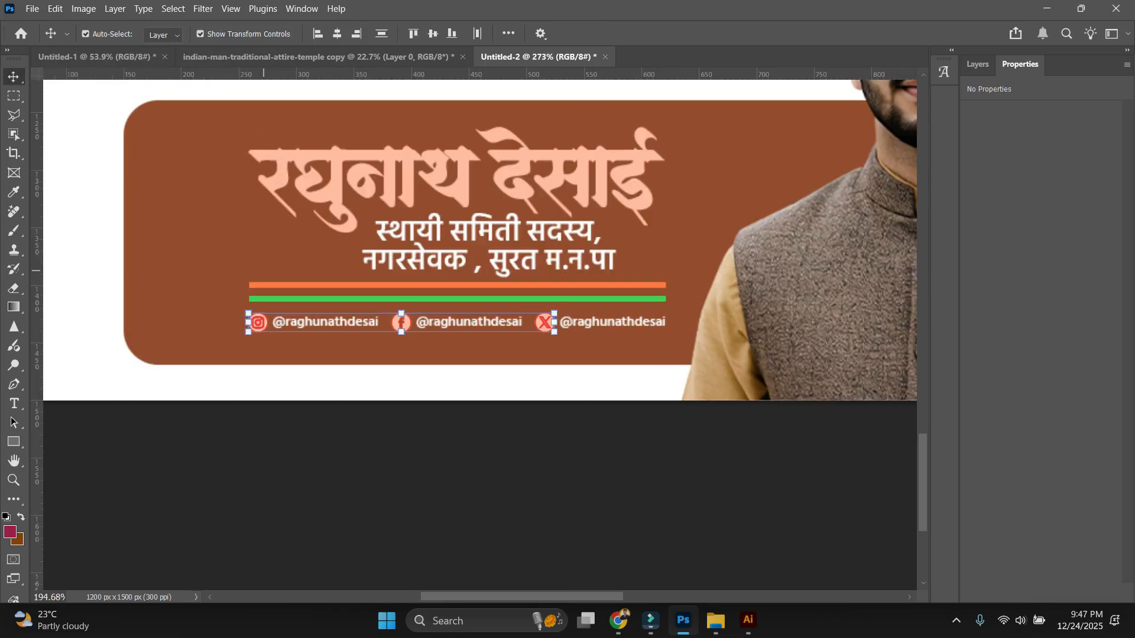
{"action": "left_click", "coordinate": [363, 354]}
{"action": "scroll", "coordinate": [401, 347], "scroll_direction": "down", "scroll_amount": 3}
{"action": "scroll", "coordinate": [473, 354], "scroll_direction": "down", "scroll_amount": 4}
{"action": "scroll", "coordinate": [653, 301], "scroll_direction": "up", "scroll_amount": 3}
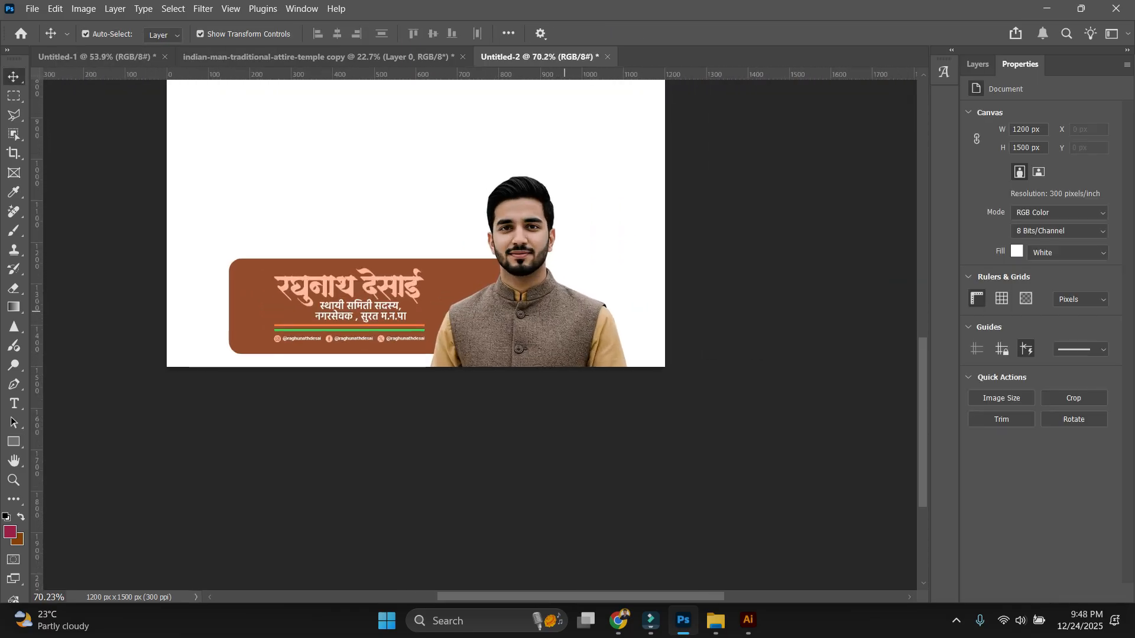
{"action": "left_click_drag", "start_coordinate": [561, 449], "coordinate": [633, 473]}
{"action": "left_click_drag", "start_coordinate": [226, 250], "coordinate": [485, 402]}
{"action": "key", "text": "shift+Up"}
{"action": "key", "text": "shift+Up"}
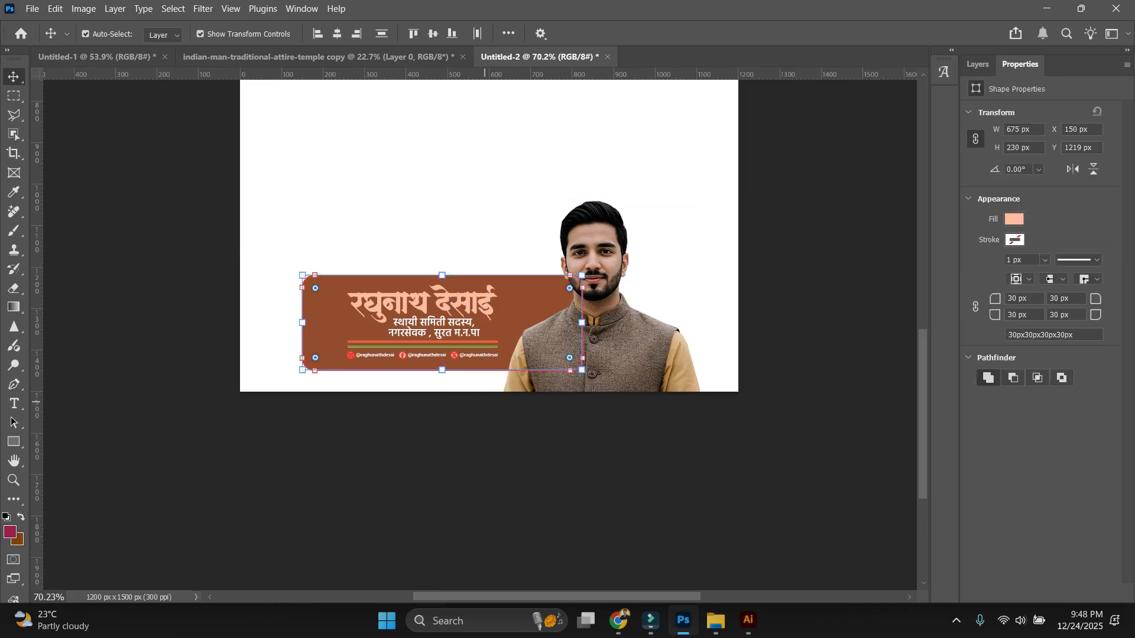
{"action": "key", "text": "shift+Right"}
Lock the brown Rectangle 1 background panel in place.
{"action": "left_click", "coordinate": [414, 480]}
{"action": "left_click", "coordinate": [331, 322]}
{"action": "left_click", "coordinate": [1015, 217]}
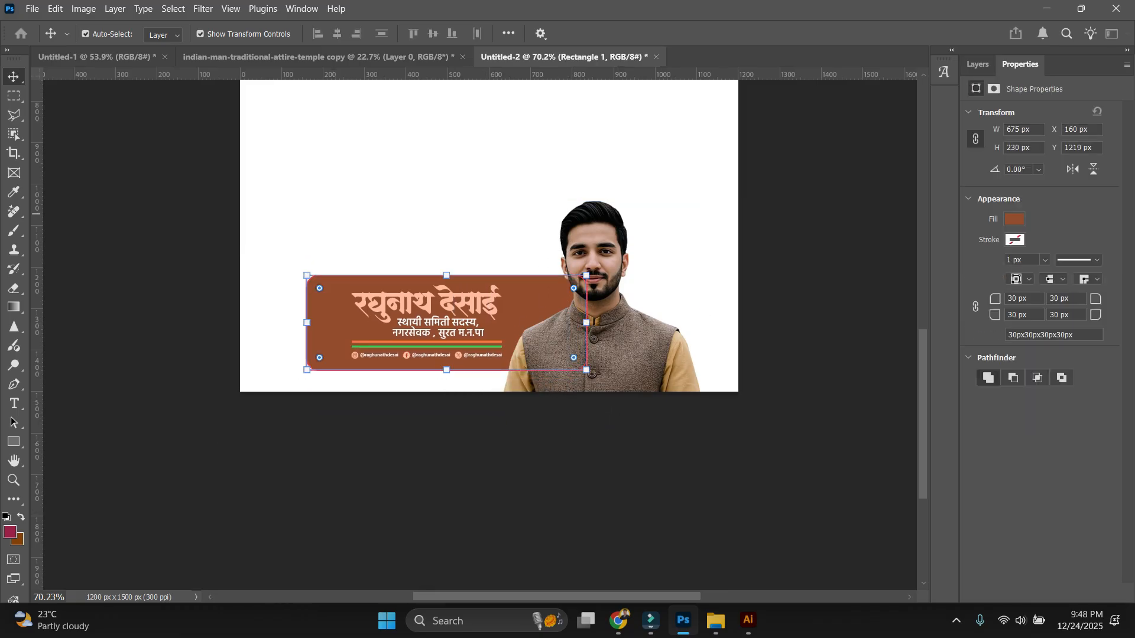
{"action": "left_click", "coordinate": [977, 64]}
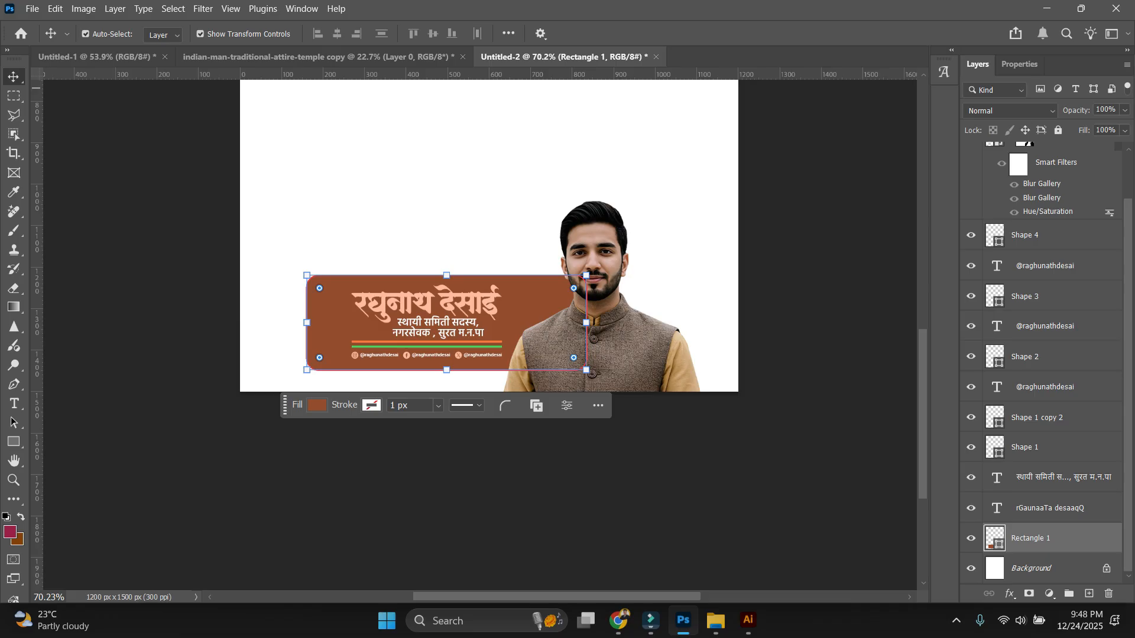
{"action": "left_click", "coordinate": [1058, 130]}
Nudge the name, handles and icons left and slightly down on the brown panel.
{"action": "left_click_drag", "start_coordinate": [221, 232], "coordinate": [489, 404]}
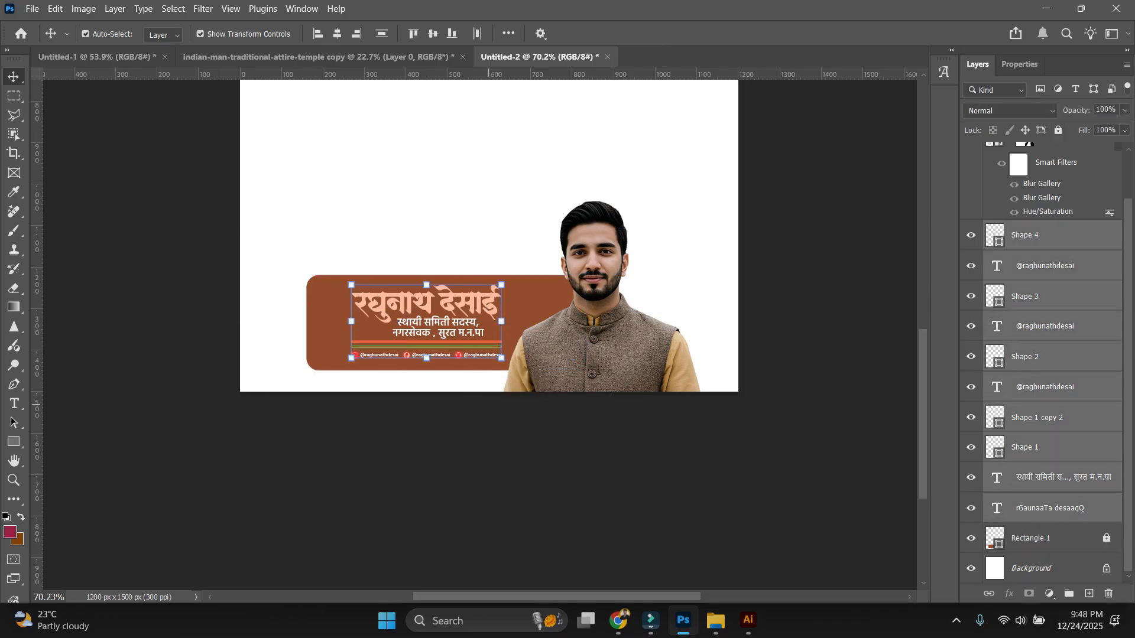
{"action": "key", "text": "shift+Left"}
{"action": "key", "text": "shift+Left"}
{"action": "key", "text": "shift+Left"}
{"action": "key", "text": "shift+Left"}
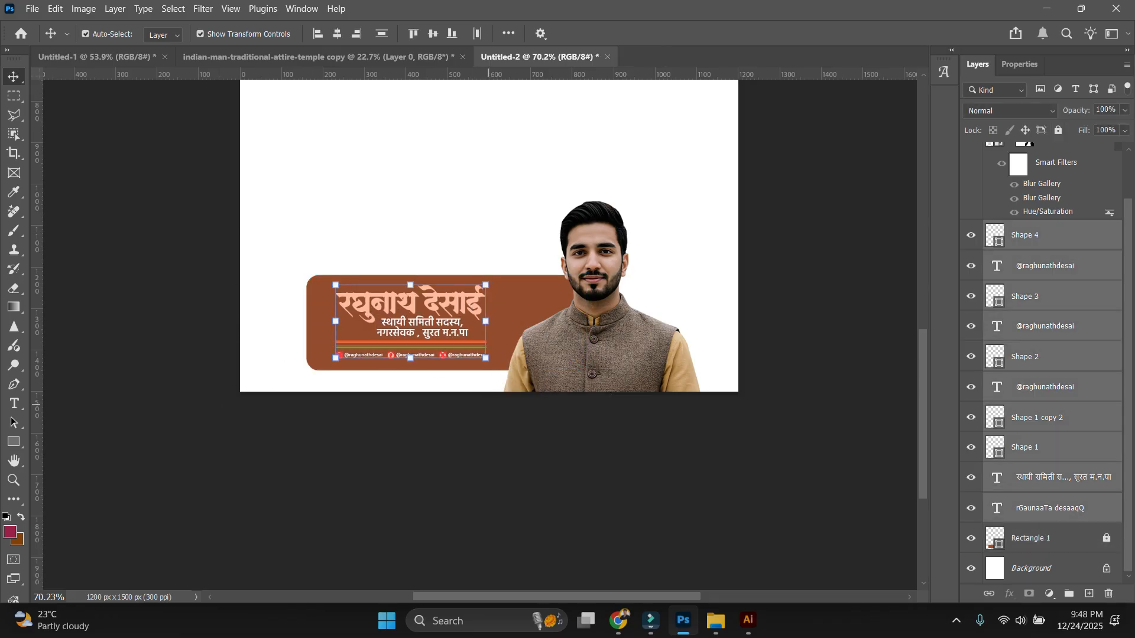
{"action": "key", "text": "Down"}
{"action": "key", "text": "Down"}
{"action": "key", "text": "alt+Tab"}
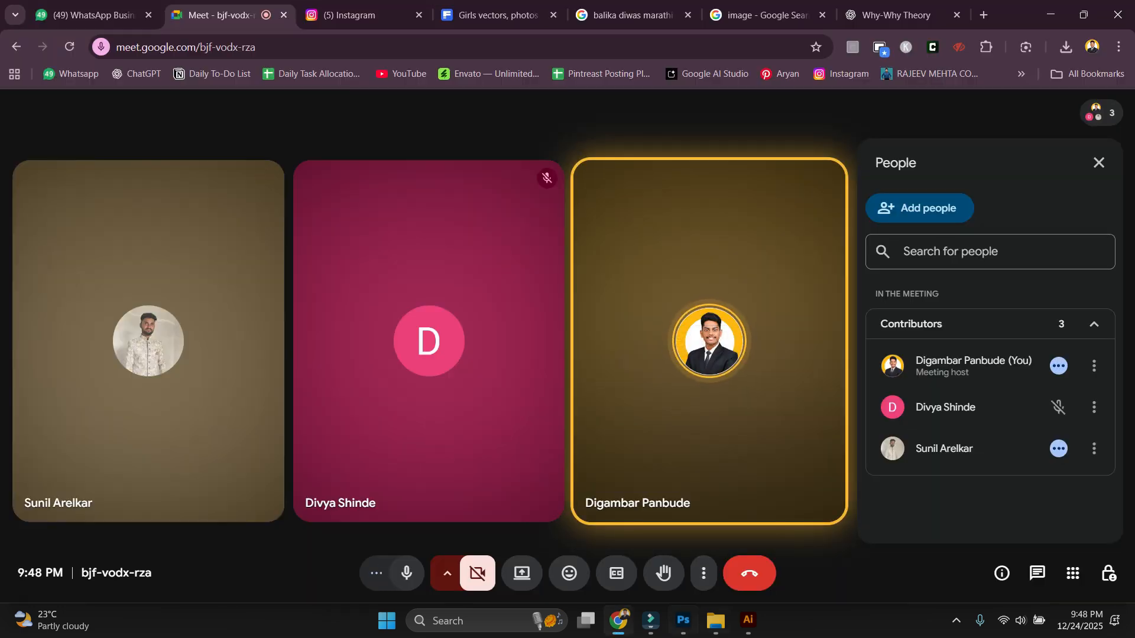
Fit the banner canvas in Photoshop with the name and portrait in view.
{"action": "left_click", "coordinate": [683, 620]}
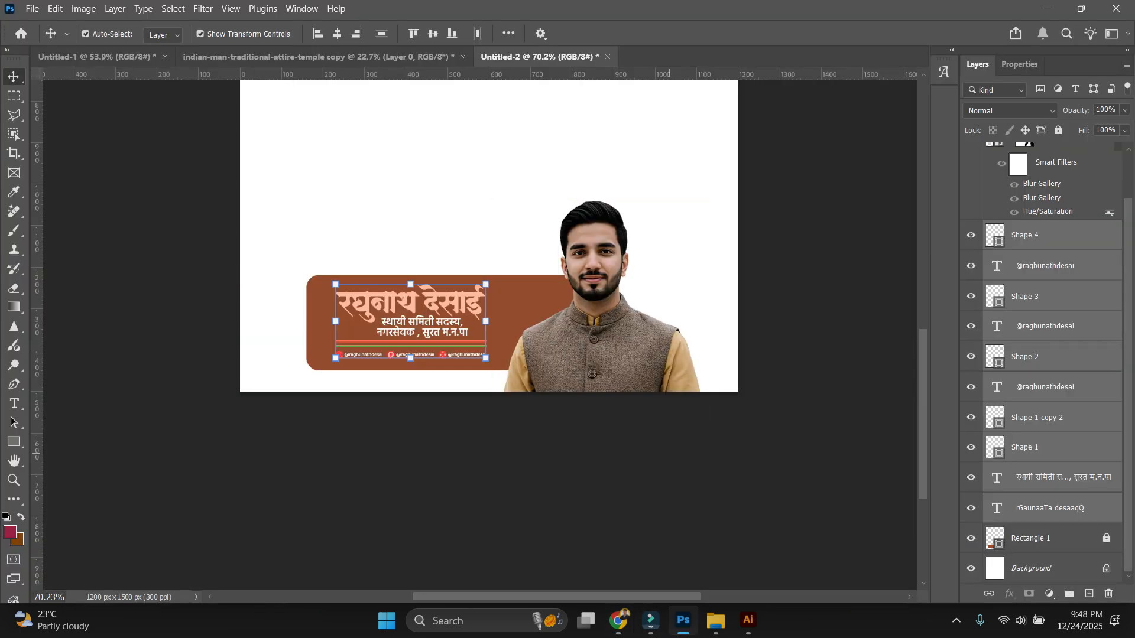
{"action": "left_click", "coordinate": [657, 453]}
{"action": "key", "text": "ctrl+0"}
{"action": "scroll", "coordinate": [437, 514], "scroll_direction": "up", "scroll_amount": 8}
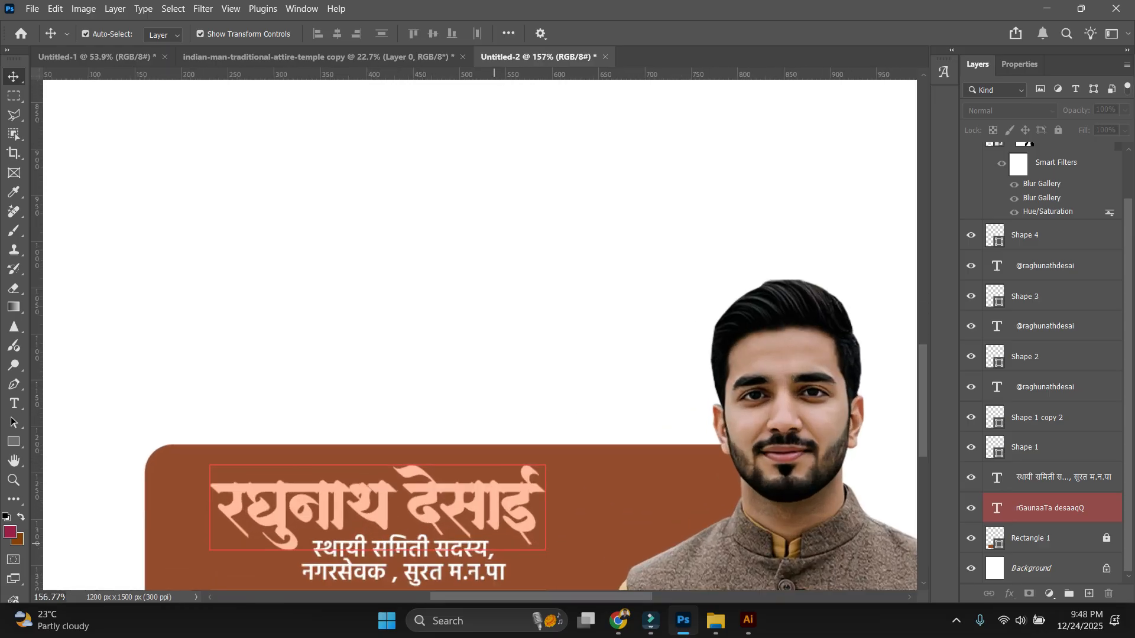
{"action": "left_click_drag", "start_coordinate": [494, 543], "coordinate": [506, 400]}
Present the screen in Google Meet, hide the sharing notice, and return to Photoshop.
{"action": "key", "text": "alt+Tab"}
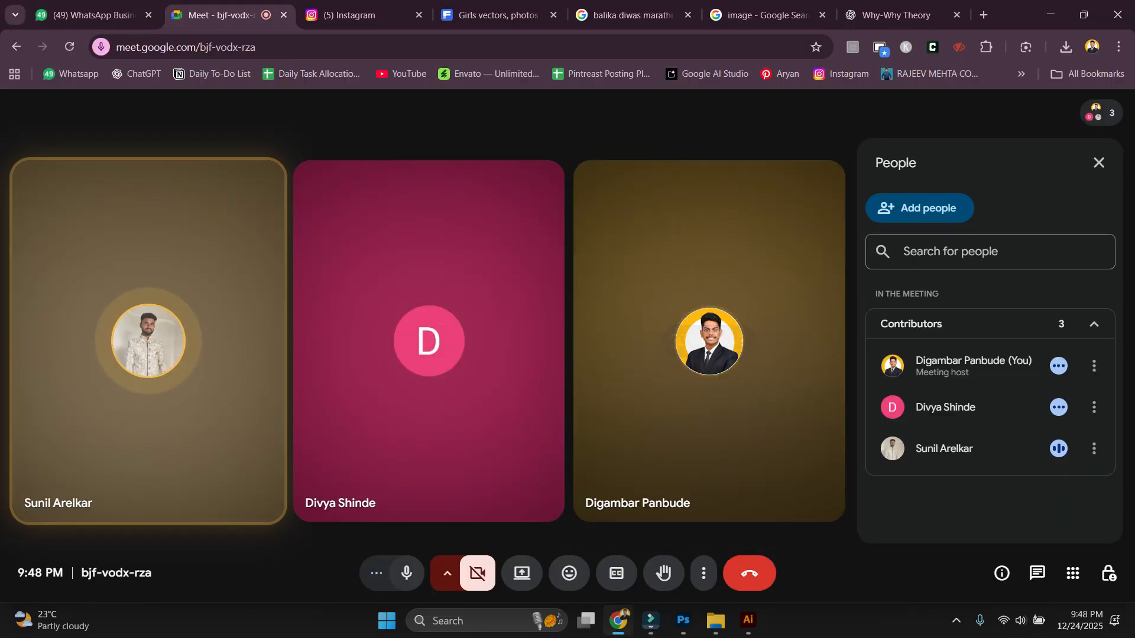
{"action": "left_click", "coordinate": [522, 574]}
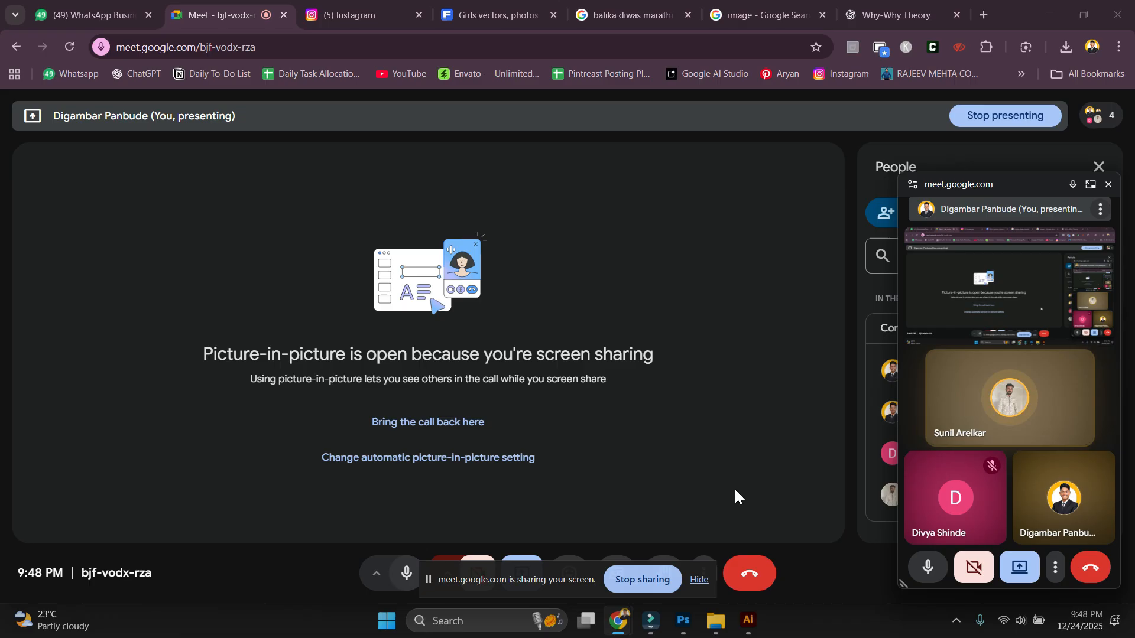
{"action": "left_click", "coordinate": [702, 582]}
{"action": "key", "text": "alt+Tab"}
{"action": "left_click", "coordinate": [1108, 184]}
Adjust the brown Rectangle 1 panel's corners, squaring them and then rounding the top-left.
{"action": "scroll", "coordinate": [496, 437], "scroll_direction": "up", "scroll_amount": 5}
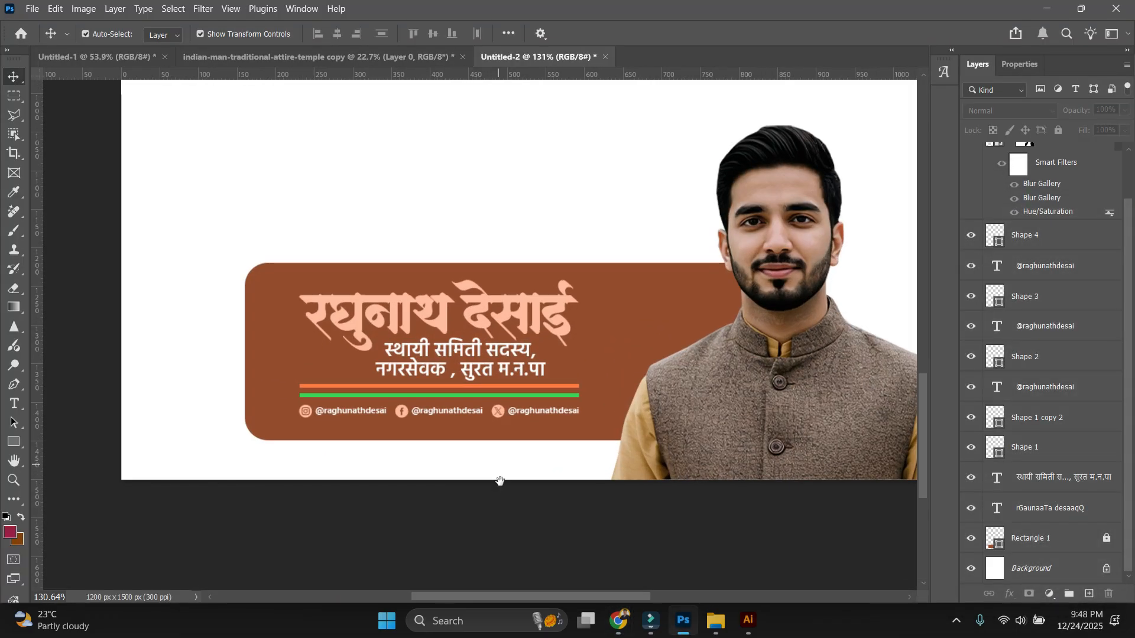
{"action": "left_click_drag", "start_coordinate": [499, 481], "coordinate": [508, 455]}
{"action": "scroll", "coordinate": [304, 370], "scroll_direction": "up", "scroll_amount": 1}
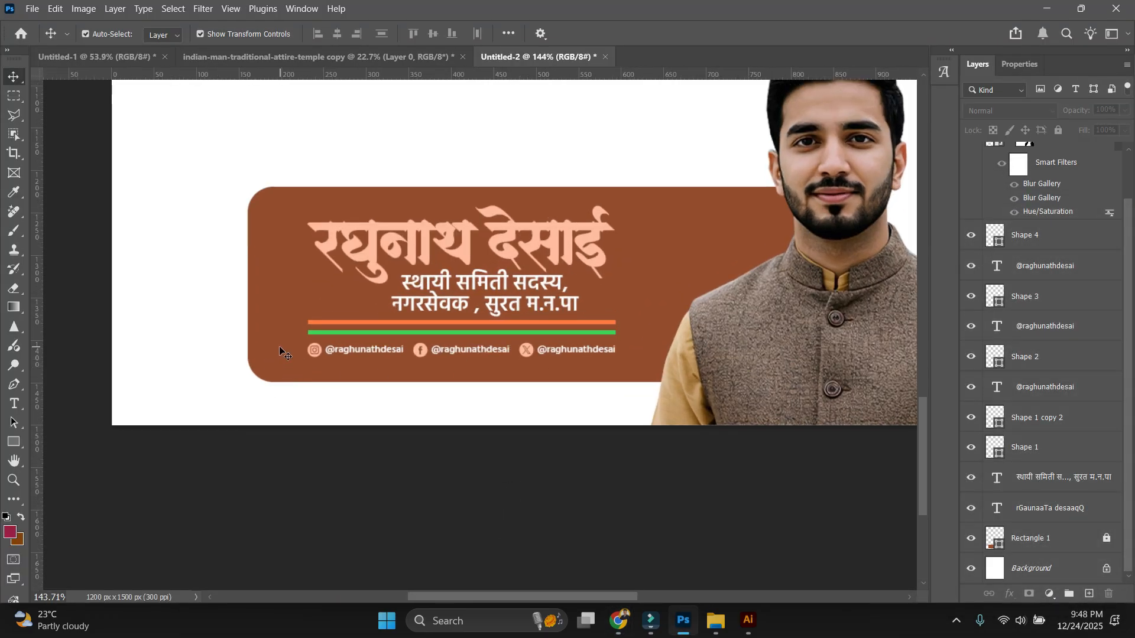
{"action": "scroll", "coordinate": [266, 307], "scroll_direction": "down", "scroll_amount": 3}
{"action": "right_click", "coordinate": [549, 272]}
{"action": "left_click", "coordinate": [584, 283]}
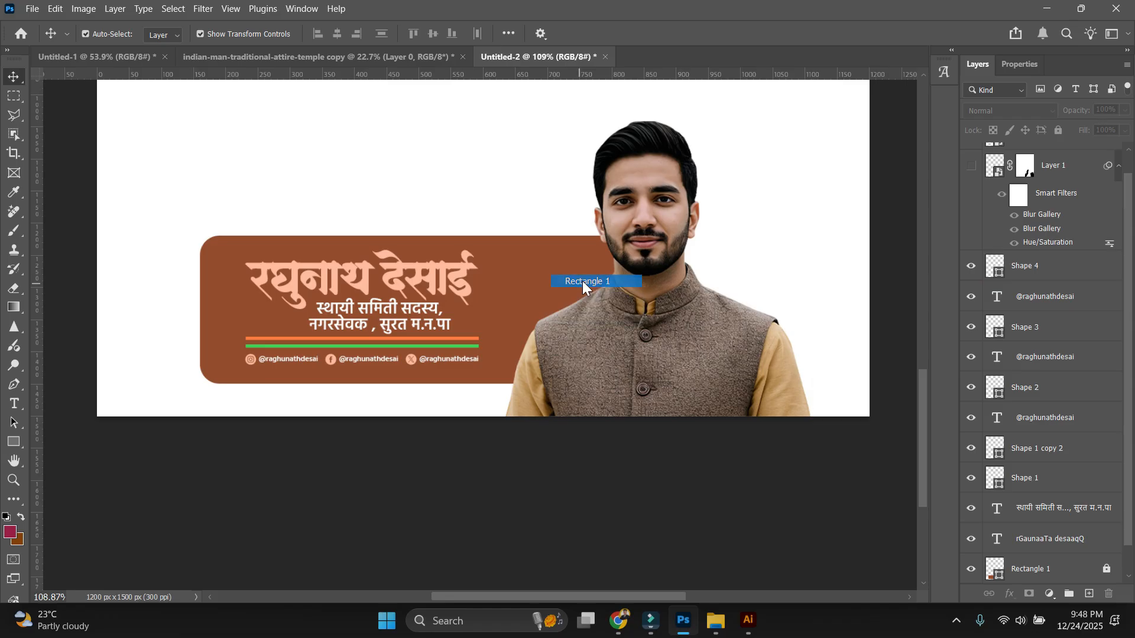
{"action": "left_click", "coordinate": [1069, 566]}
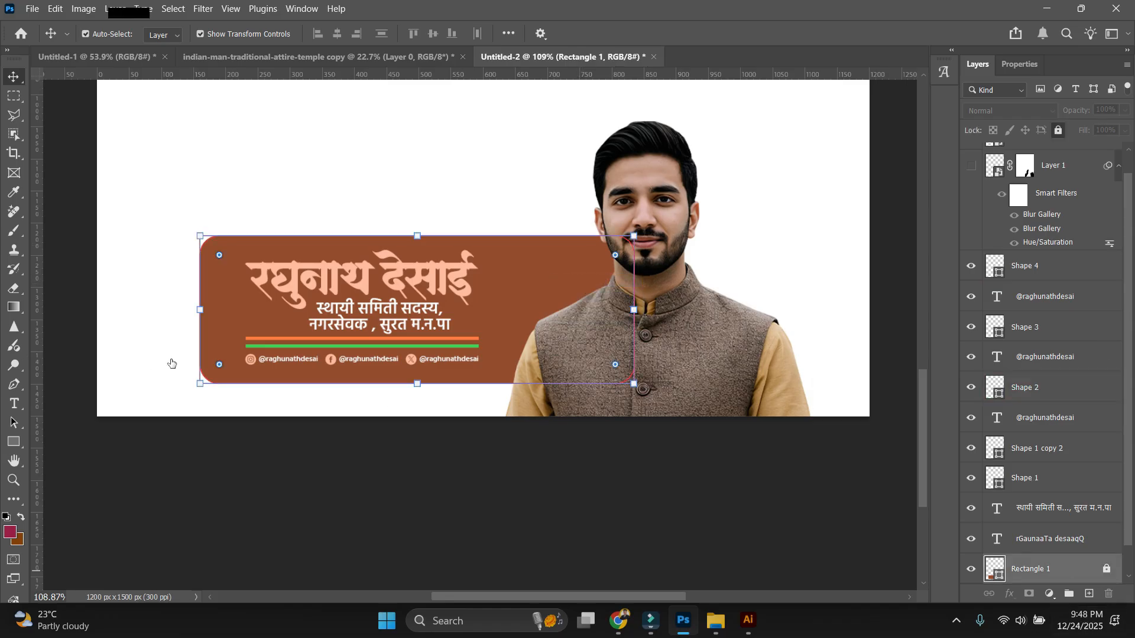
{"action": "left_click_drag", "start_coordinate": [220, 365], "coordinate": [204, 402]}
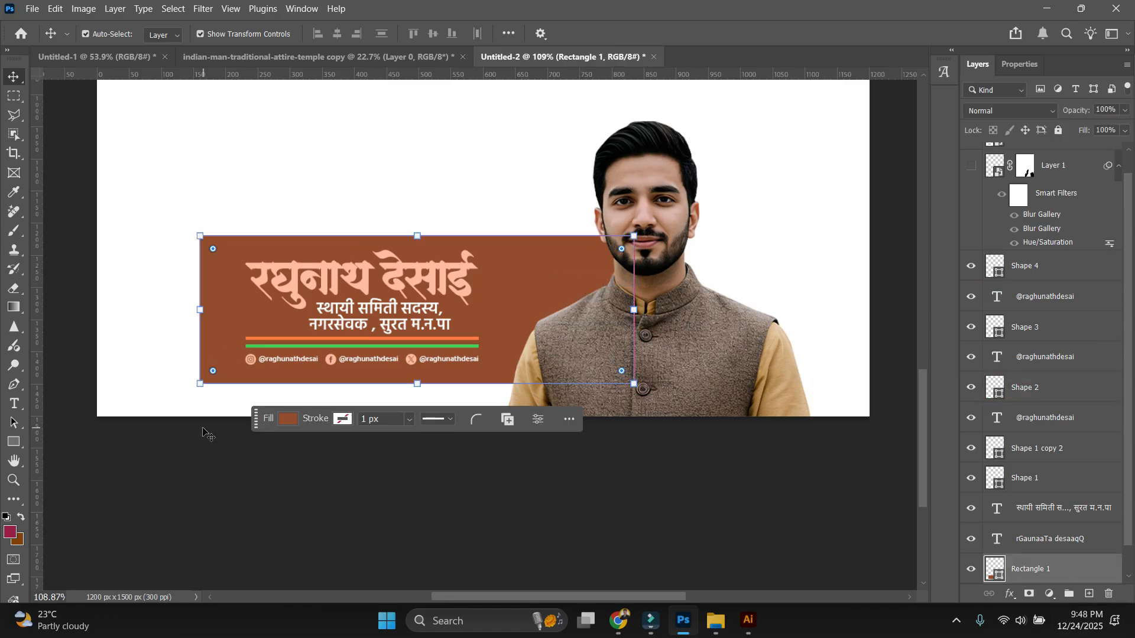
{"action": "left_click", "coordinate": [204, 428]}
{"action": "scroll", "coordinate": [201, 417], "scroll_direction": "up", "scroll_amount": 1}
{"action": "left_click", "coordinate": [204, 240]}
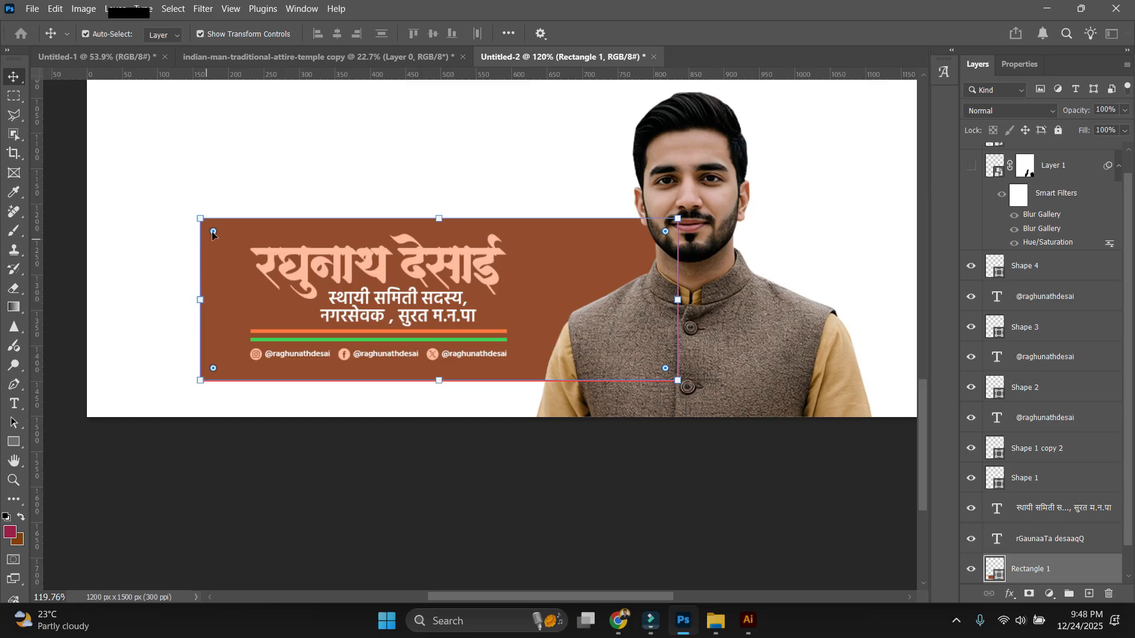
{"action": "left_click_drag", "start_coordinate": [217, 238], "coordinate": [221, 244]}
{"action": "left_click", "coordinate": [366, 177]}
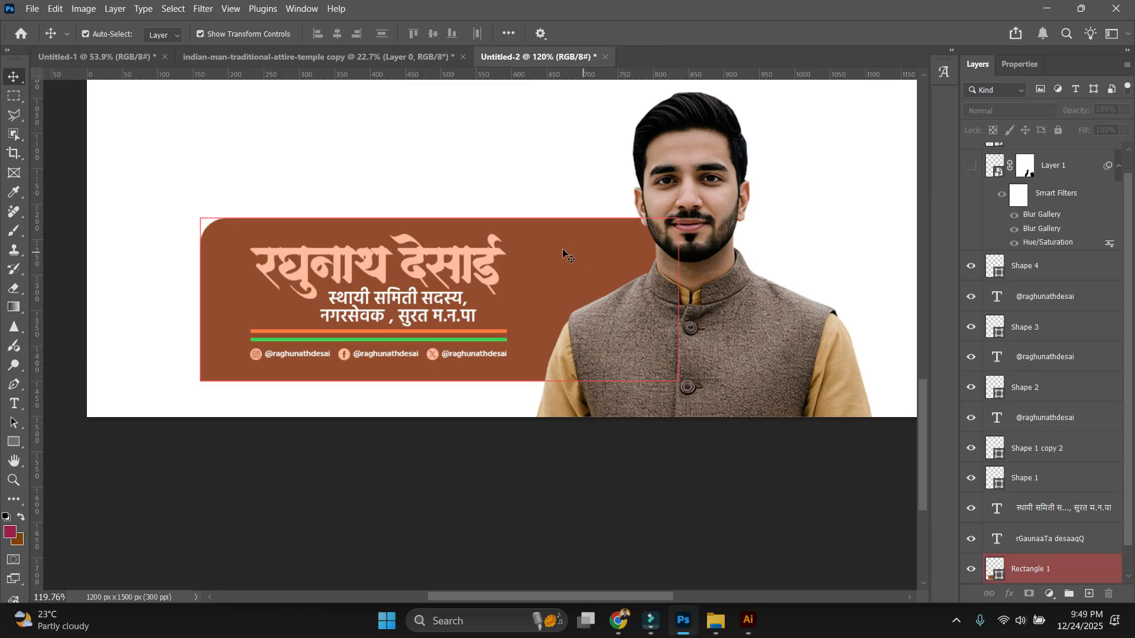
Pull the brown panel's left edge slightly inward and apply the resize.
{"action": "scroll", "coordinate": [428, 153], "scroll_direction": "down", "scroll_amount": 1}
{"action": "left_click", "coordinate": [245, 260]}
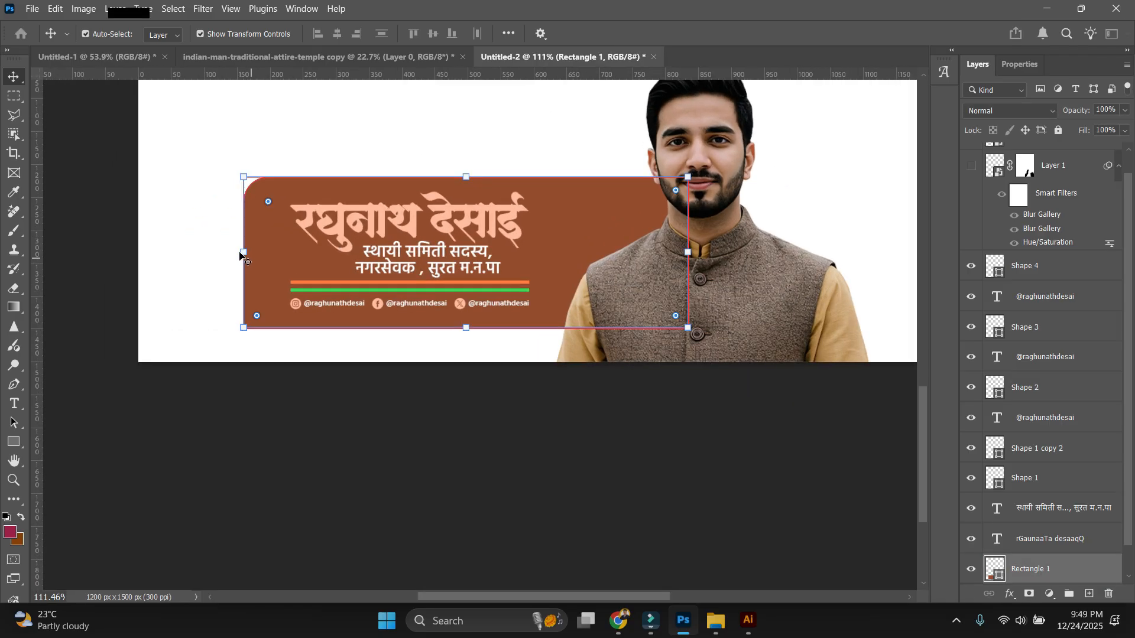
{"action": "left_click_drag", "start_coordinate": [242, 252], "coordinate": [259, 253]}
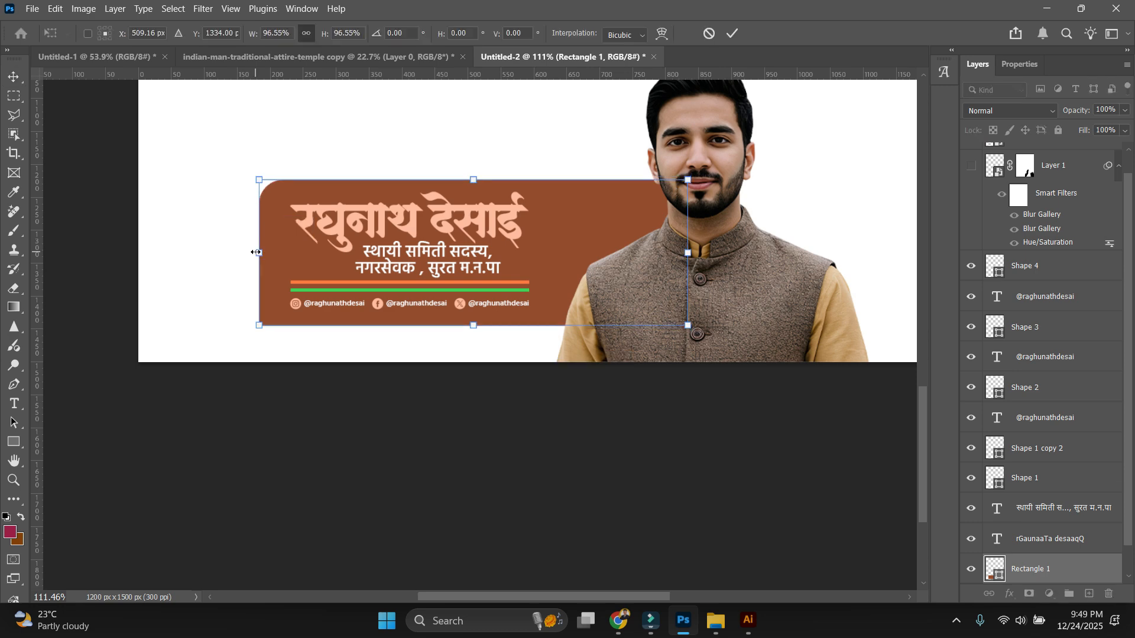
{"action": "left_click", "coordinate": [577, 142]}
Draw a thin rectangle below the brown panel and remove its outline.
{"action": "scroll", "coordinate": [577, 144], "scroll_direction": "down", "scroll_amount": 1}
{"action": "left_click_drag", "start_coordinate": [481, 385], "coordinate": [490, 452]}
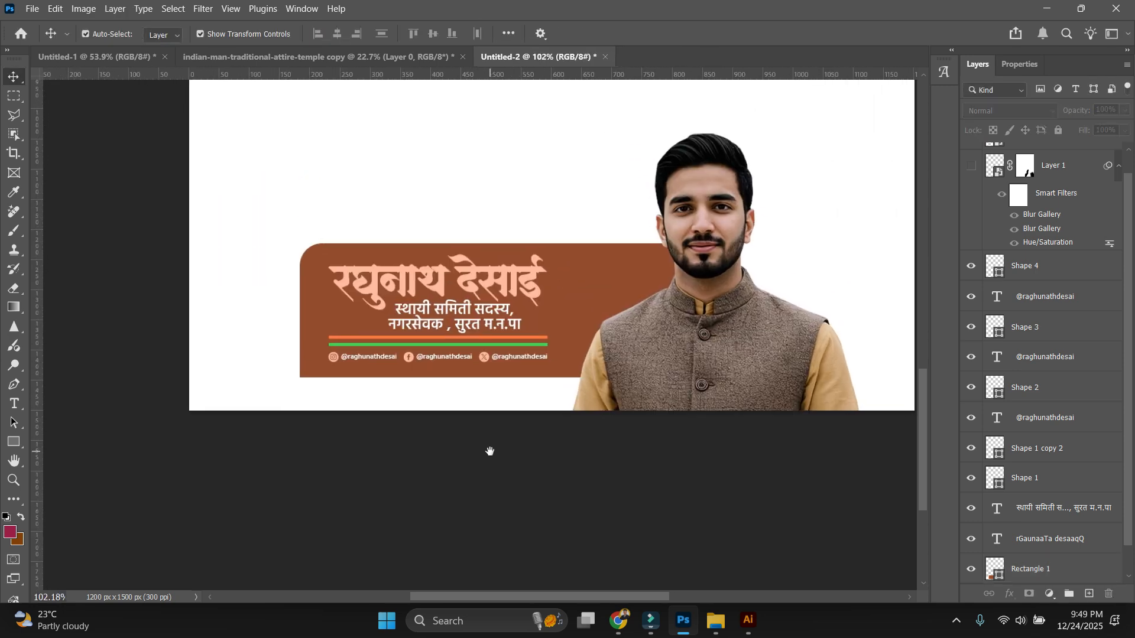
{"action": "scroll", "coordinate": [456, 412], "scroll_direction": "up", "scroll_amount": 1}
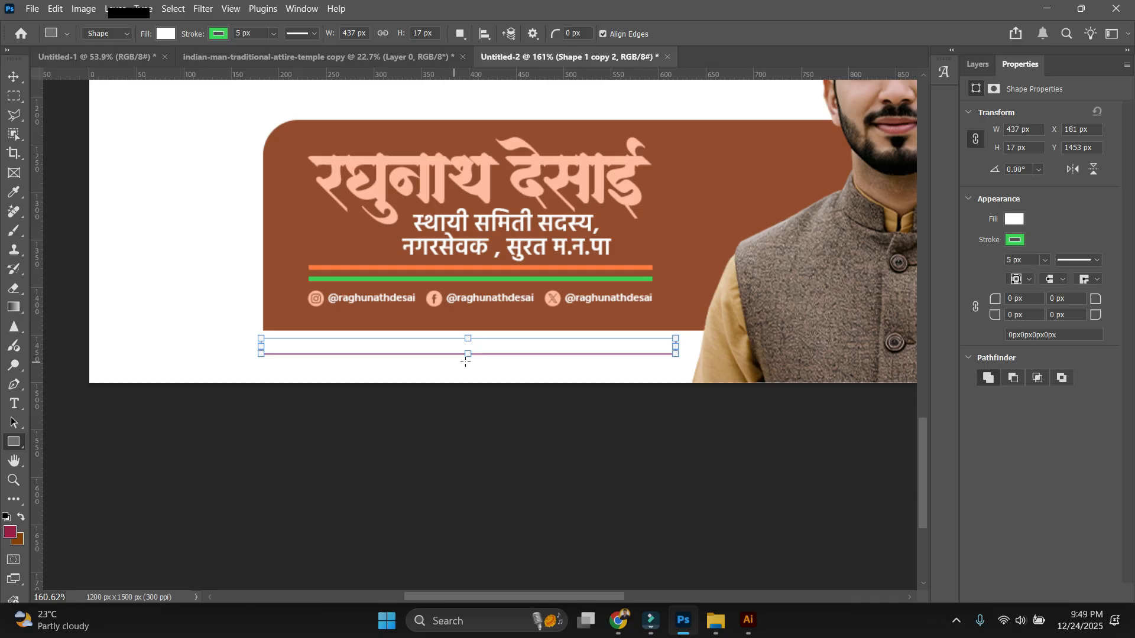
{"action": "left_click_drag", "start_coordinate": [465, 361], "coordinate": [466, 361]}
{"action": "left_click", "coordinate": [219, 34]}
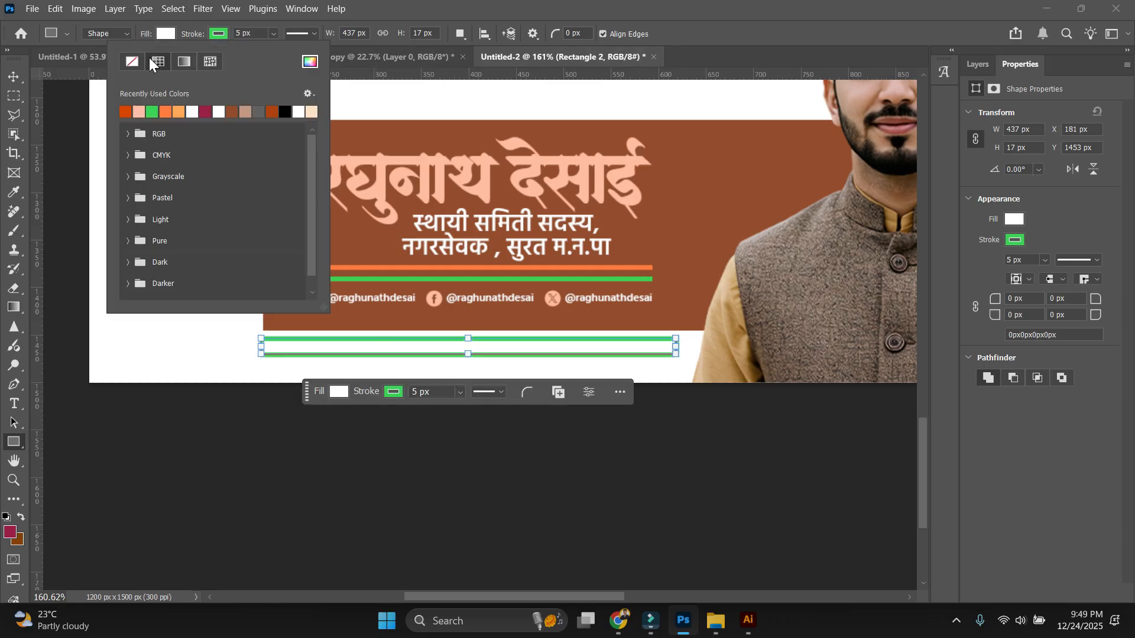
{"action": "left_click", "coordinate": [131, 60]}
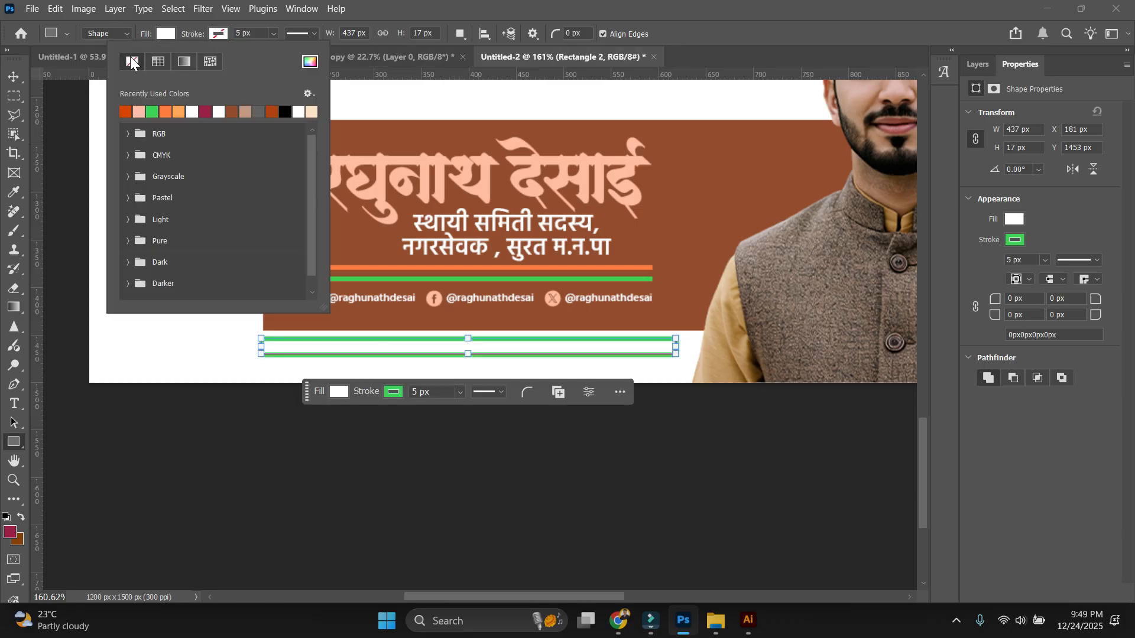
{"action": "left_click", "coordinate": [14, 79]}
Select the new green line beneath the panel.
{"action": "scroll", "coordinate": [553, 435], "scroll_direction": "down", "scroll_amount": 7}
{"action": "scroll", "coordinate": [541, 444], "scroll_direction": "up", "scroll_amount": 4}
{"action": "left_click", "coordinate": [418, 344]}
{"action": "scroll", "coordinate": [480, 438], "scroll_direction": "up", "scroll_amount": 3}
{"action": "left_click_drag", "start_coordinate": [481, 438], "coordinate": [482, 349]}
{"action": "left_click", "coordinate": [534, 283]}
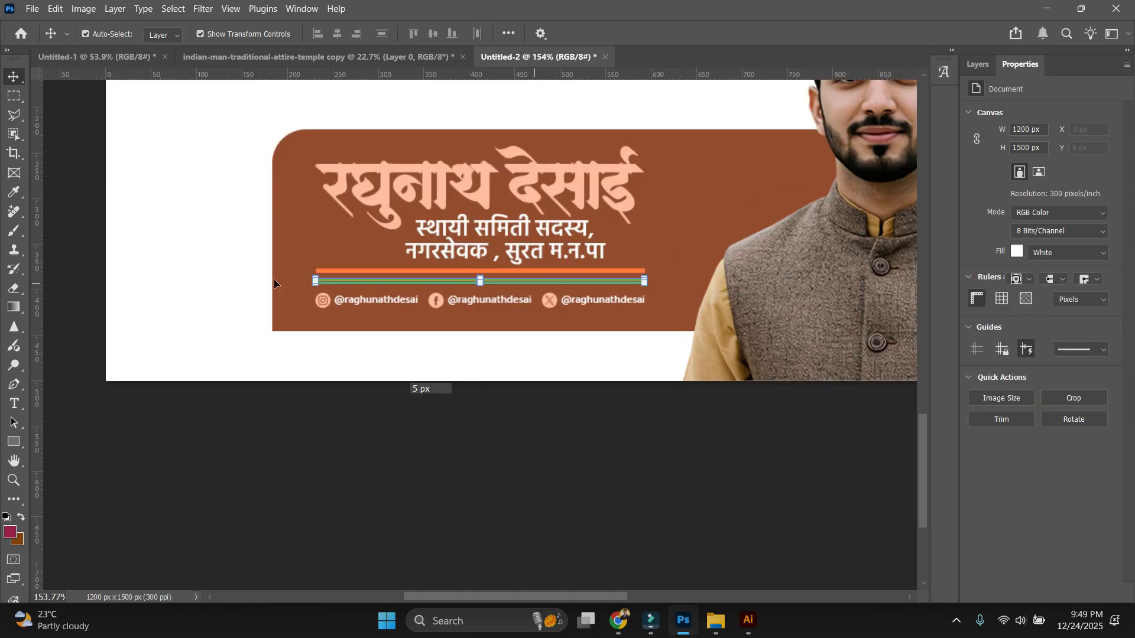
{"action": "scroll", "coordinate": [480, 336], "scroll_direction": "down", "scroll_amount": 5}
{"action": "left_click", "coordinate": [394, 349]}
Drag the Marathi name text up off the brown panel.
{"action": "scroll", "coordinate": [577, 322], "scroll_direction": "down", "scroll_amount": 1}
{"action": "left_click_drag", "start_coordinate": [550, 341], "coordinate": [582, 523]}
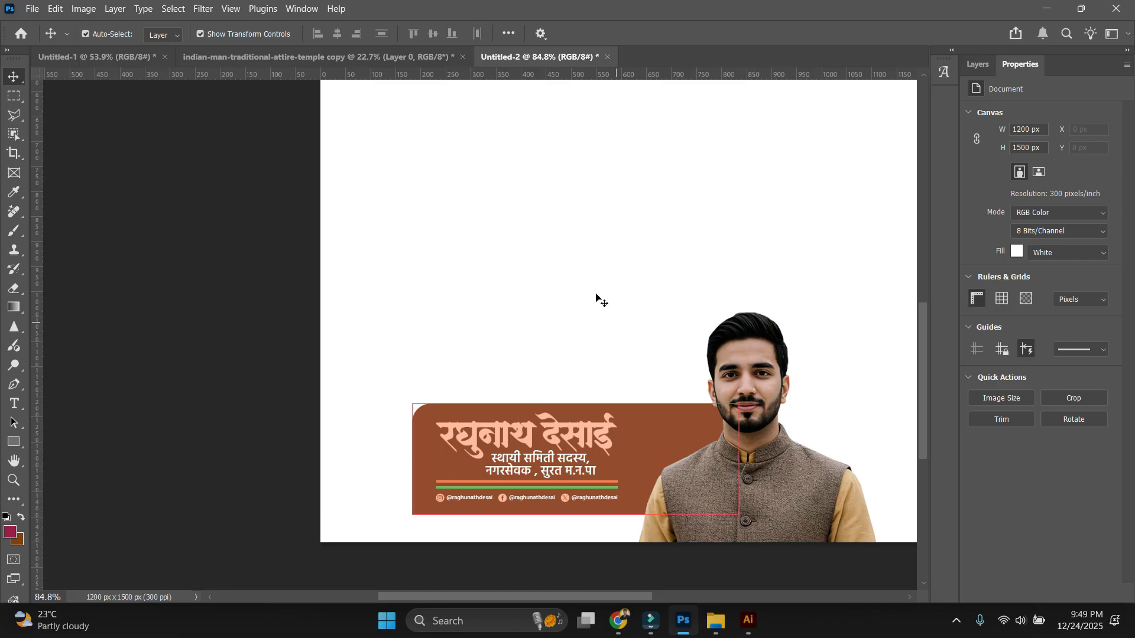
{"action": "scroll", "coordinate": [551, 458], "scroll_direction": "up", "scroll_amount": 8}
{"action": "left_click_drag", "start_coordinate": [582, 436], "coordinate": [554, 338]}
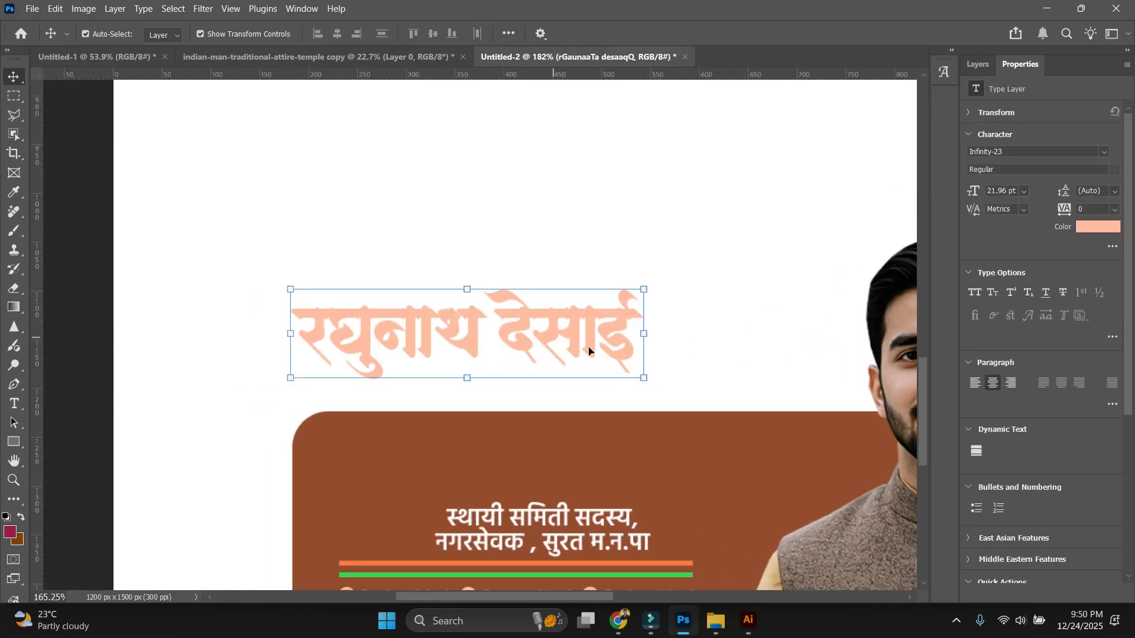
Undo the name move and delete the brown background panel.
{"action": "scroll", "coordinate": [672, 302], "scroll_direction": "down", "scroll_amount": 8}
{"action": "key", "text": "ctrl+z"}
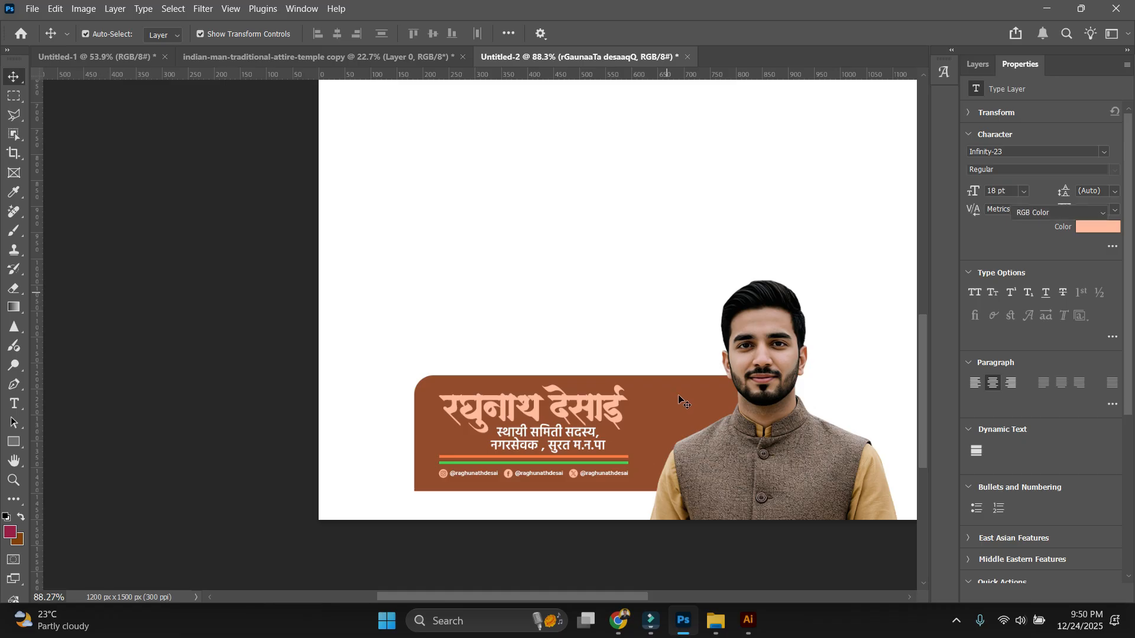
{"action": "left_click", "coordinate": [678, 395]}
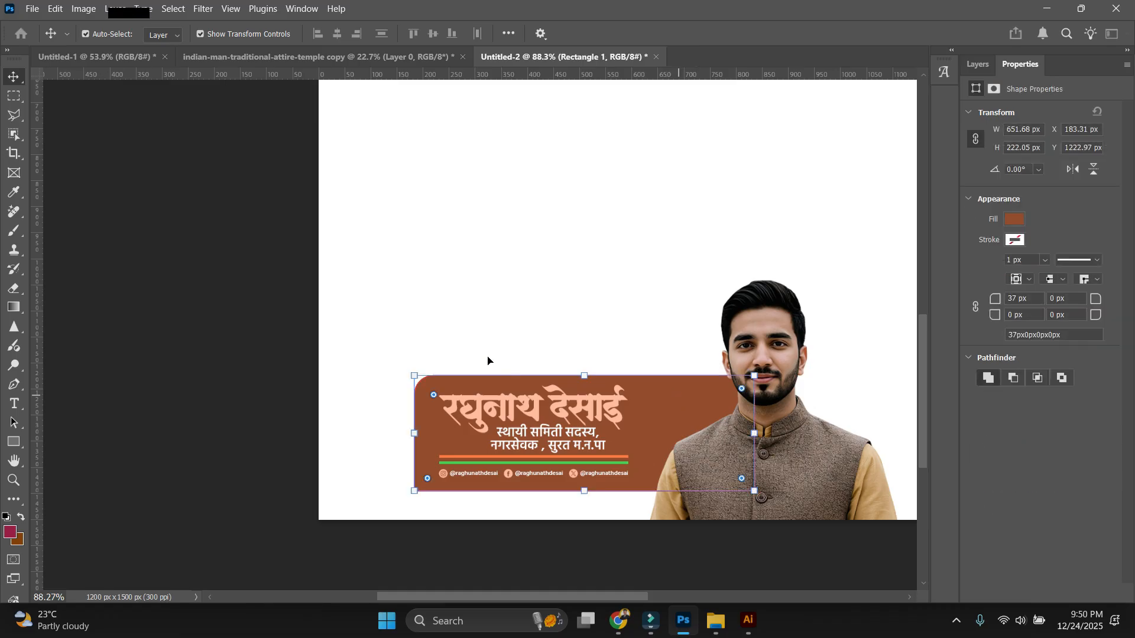
{"action": "key", "text": "Delete"}
Colour the Marathi name dark brown (#5e2711) and select the handle text.
{"action": "scroll", "coordinate": [426, 358], "scroll_direction": "up", "scroll_amount": 4}
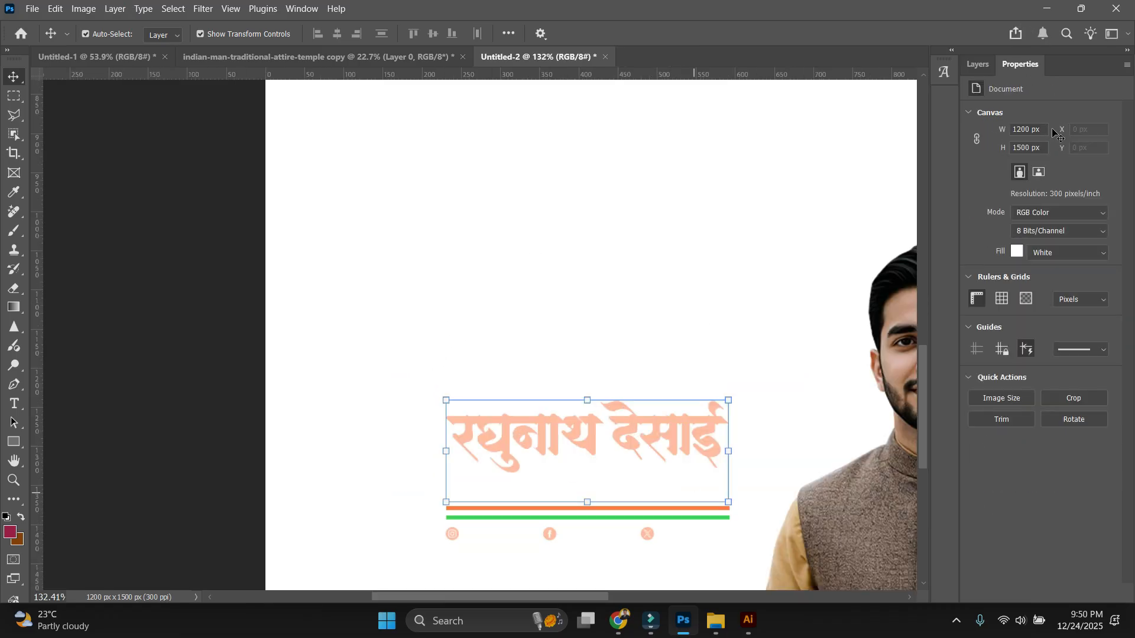
{"action": "left_click", "coordinate": [1097, 227]}
{"action": "left_click_drag", "start_coordinate": [878, 327], "coordinate": [868, 313]}
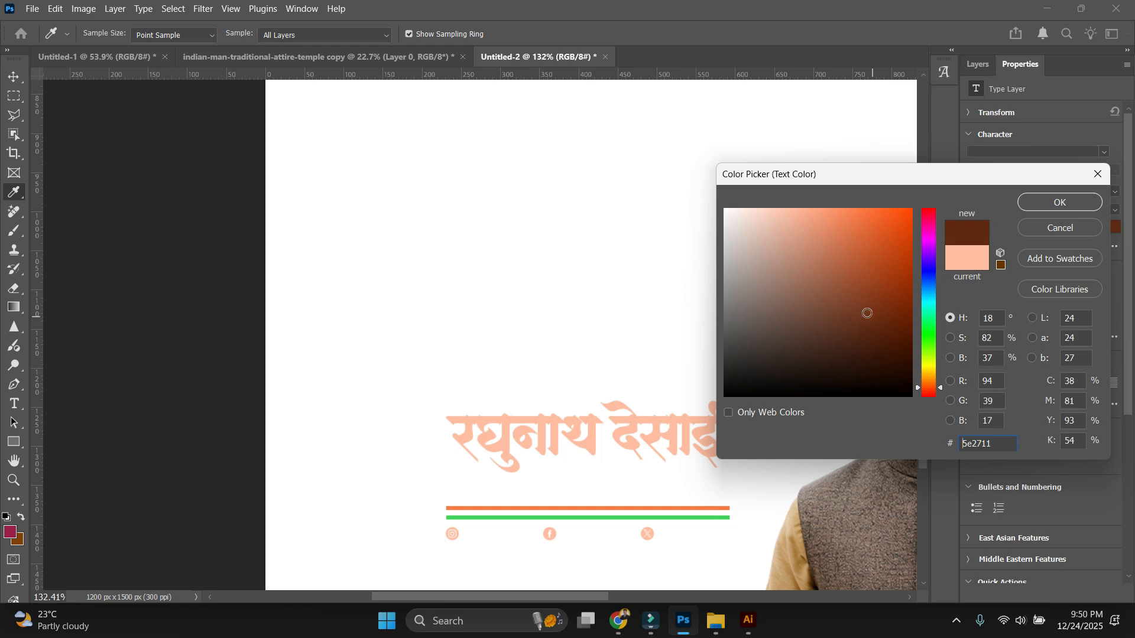
{"action": "key", "text": "Return"}
{"action": "left_click", "coordinate": [500, 530]}
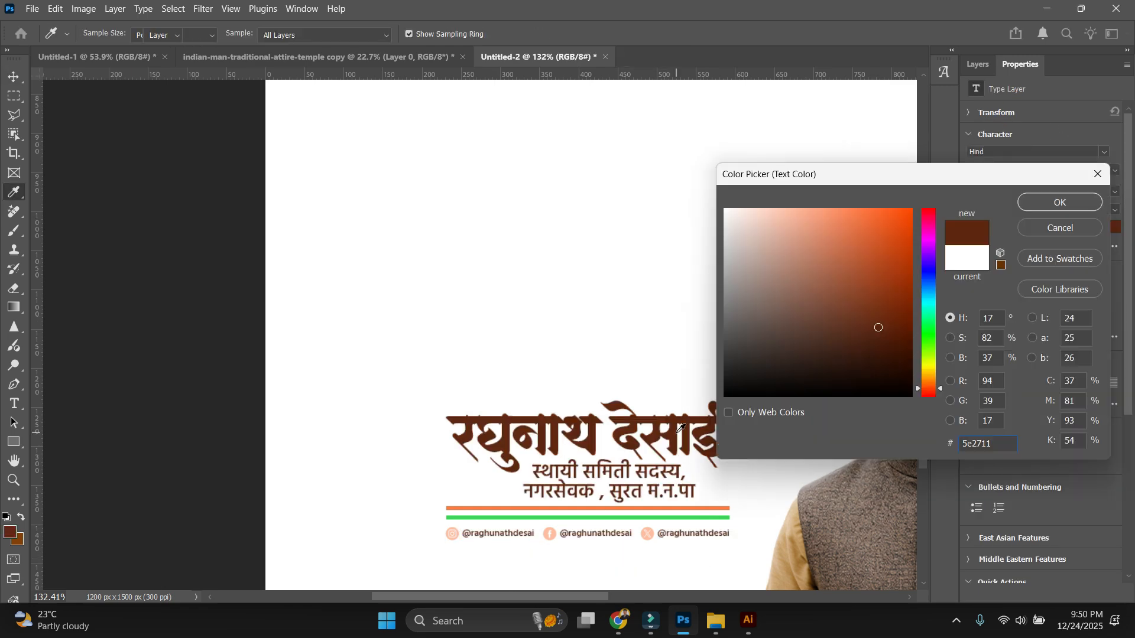
Make the handles brown, move the name above the designation, and split it onto two lines.
{"action": "key", "text": "Return"}
{"action": "left_click", "coordinate": [426, 356]}
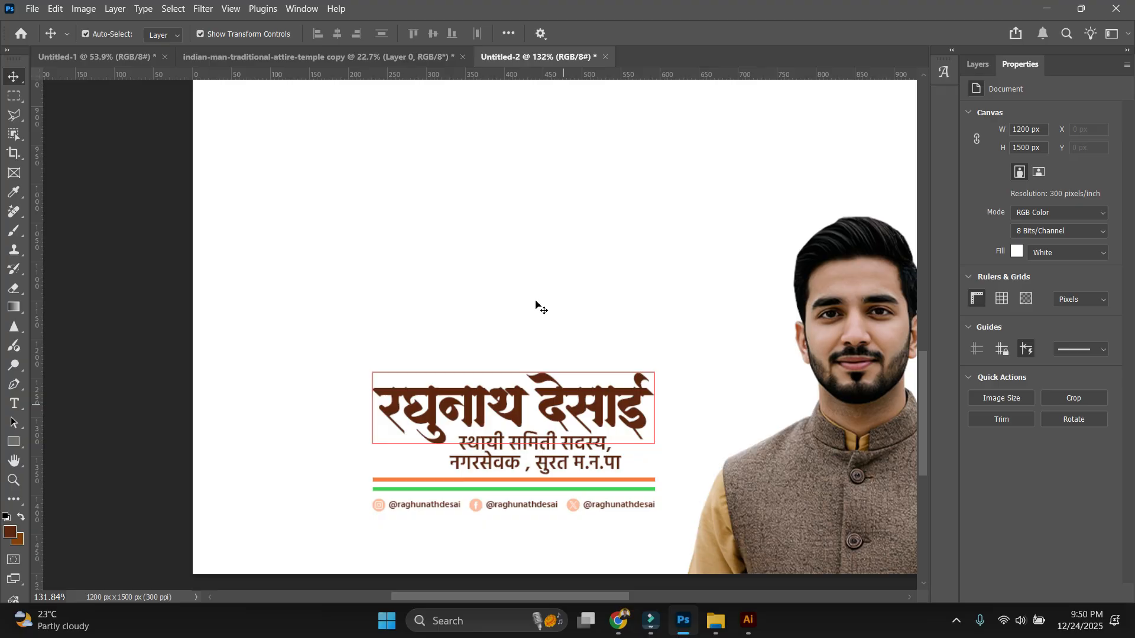
{"action": "left_click_drag", "start_coordinate": [561, 405], "coordinate": [552, 351]}
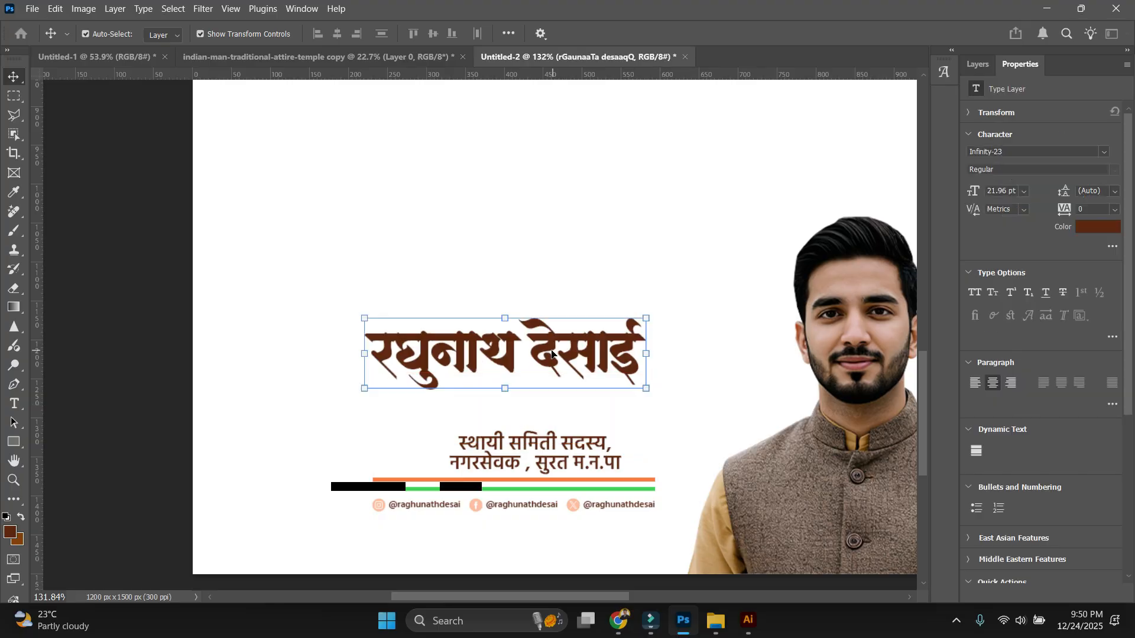
{"action": "double_click", "coordinate": [531, 356]}
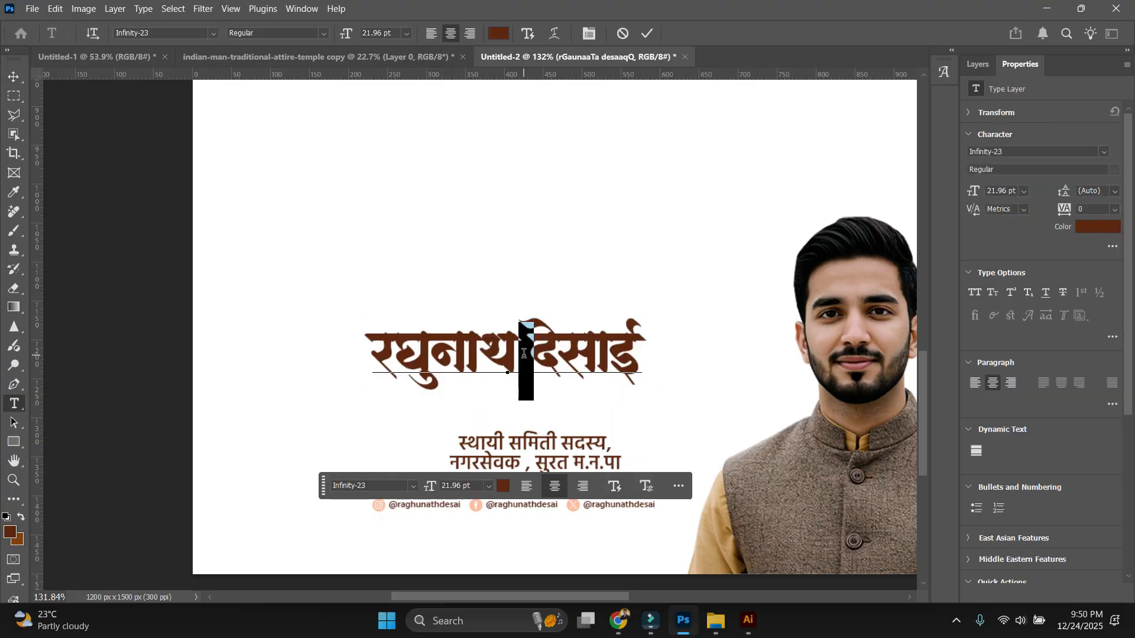
{"action": "key", "text": "Return"}
{"action": "key", "text": "ctrl+a"}
{"action": "left_click", "coordinate": [1092, 191]}
Turn the orange and green lines into short vertical stripes and place an orange circle over them.
{"action": "scroll", "coordinate": [1092, 191], "scroll_direction": "down", "scroll_amount": 8}
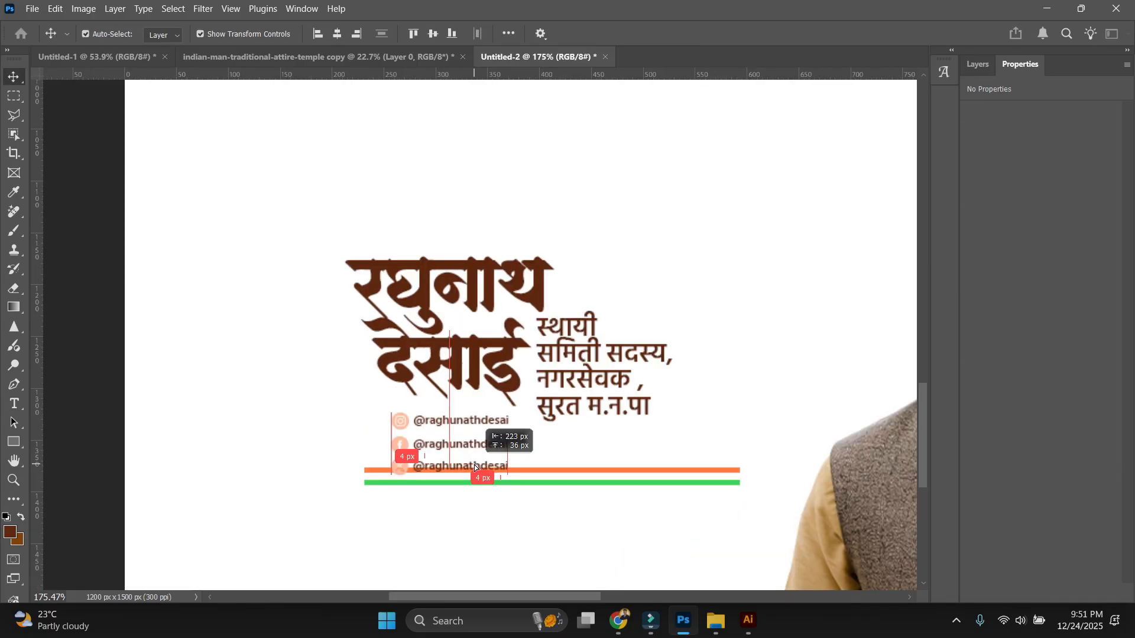
{"action": "left_click_drag", "start_coordinate": [549, 473], "coordinate": [589, 476]}
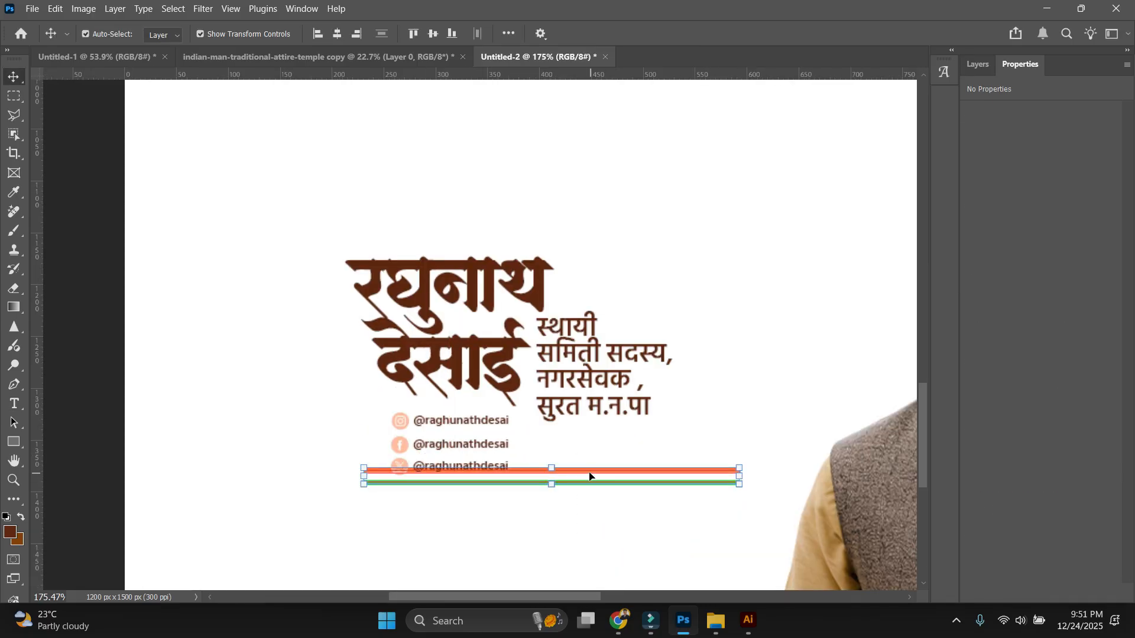
{"action": "left_click_drag", "start_coordinate": [739, 476], "coordinate": [672, 470]}
{"action": "left_click_drag", "start_coordinate": [684, 462], "coordinate": [674, 462]}
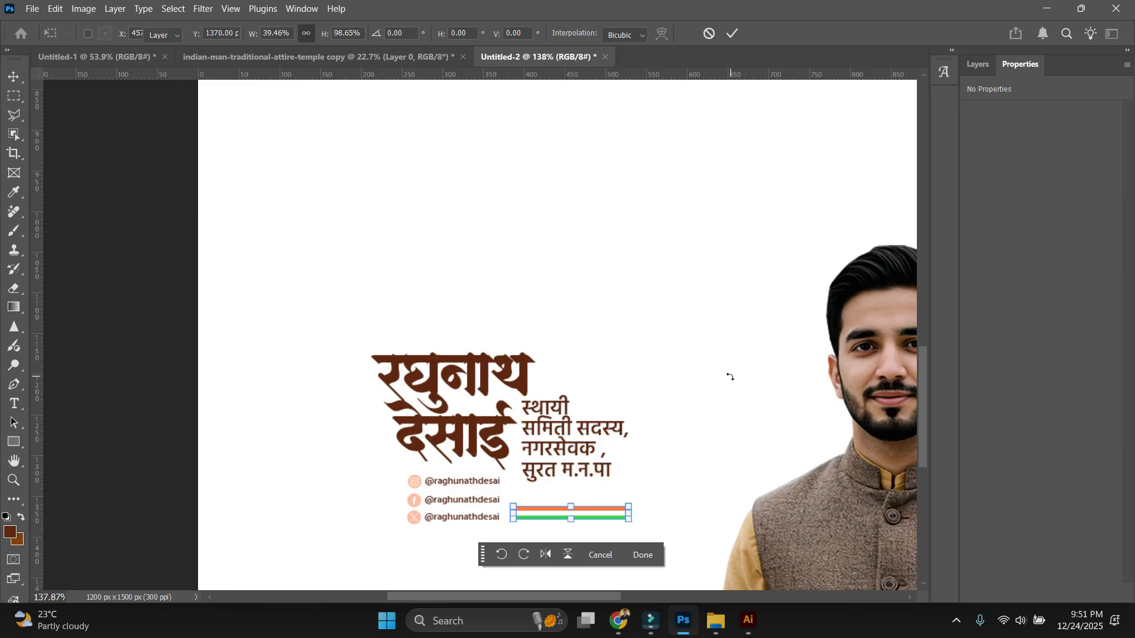
{"action": "left_click", "coordinate": [732, 377]}
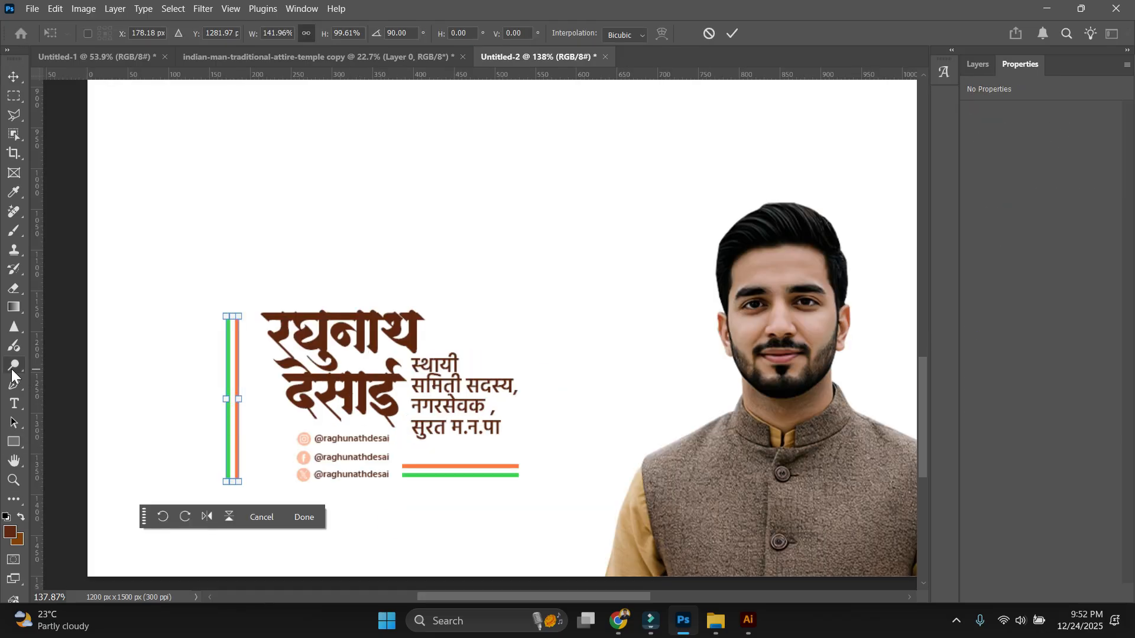
{"action": "key", "text": "Return"}
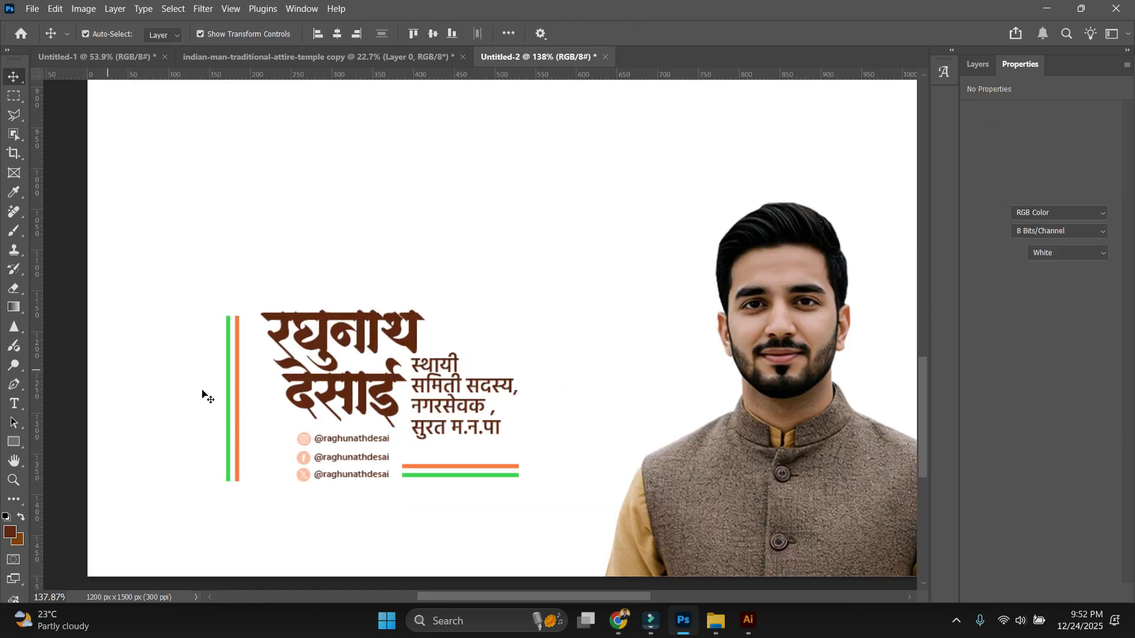
{"action": "left_click_drag", "start_coordinate": [134, 398], "coordinate": [261, 457]}
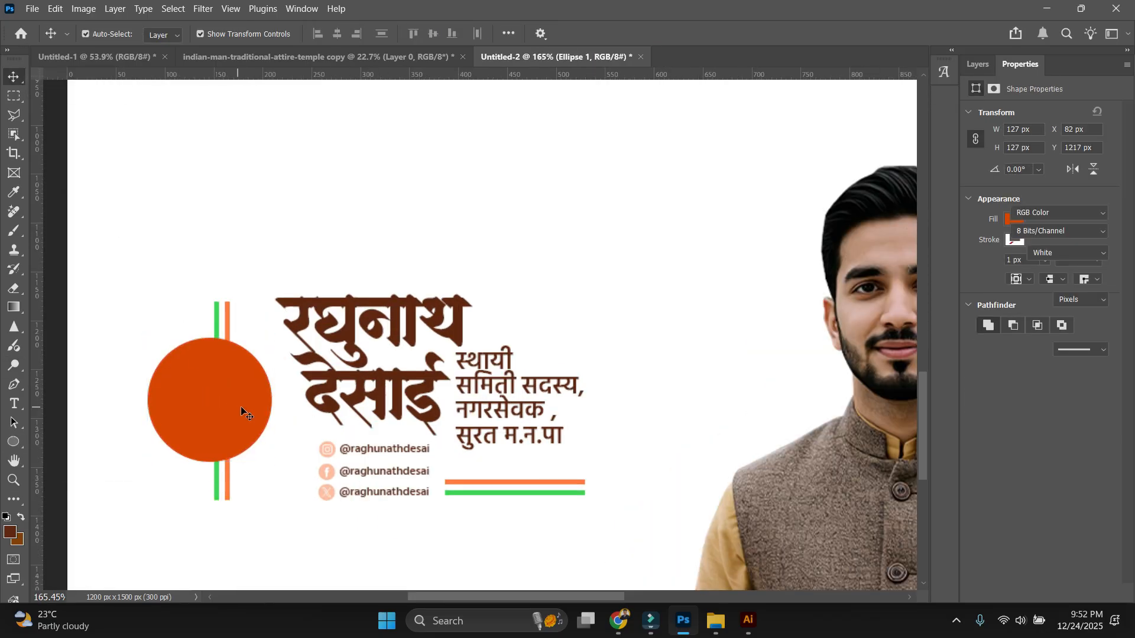
{"action": "left_click_drag", "start_coordinate": [240, 406], "coordinate": [207, 398]}
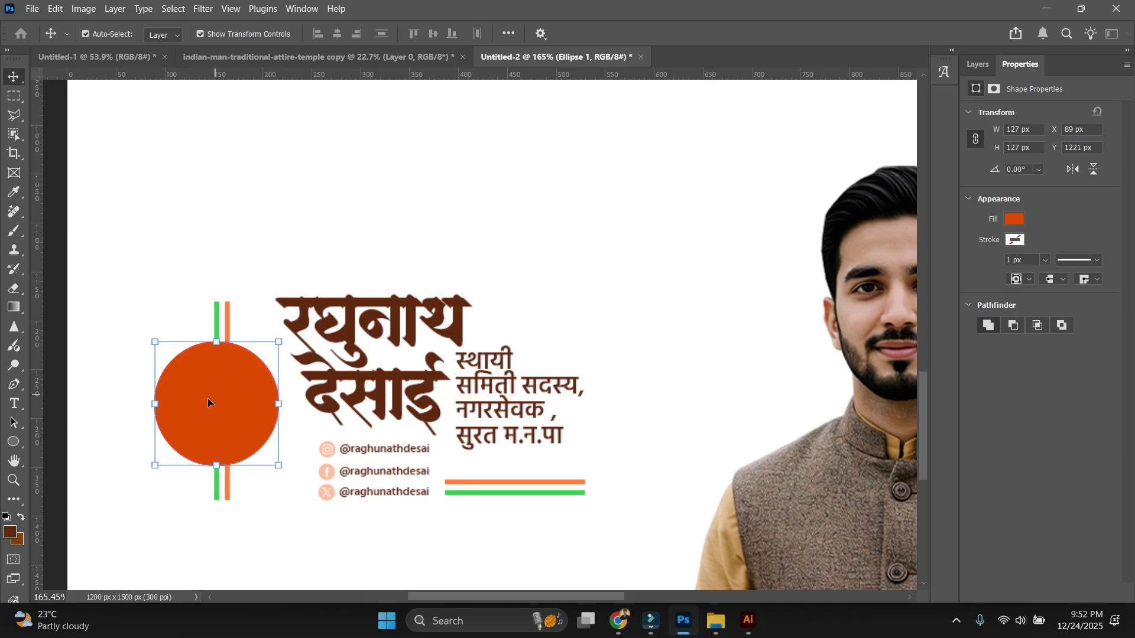
Select the orange circle and name block together and move them right and down.
{"action": "scroll", "coordinate": [218, 310], "scroll_direction": "down", "scroll_amount": 3}
{"action": "left_click", "coordinate": [223, 218]}
{"action": "scroll", "coordinate": [228, 349], "scroll_direction": "up", "scroll_amount": 2}
{"action": "left_click", "coordinate": [232, 350]}
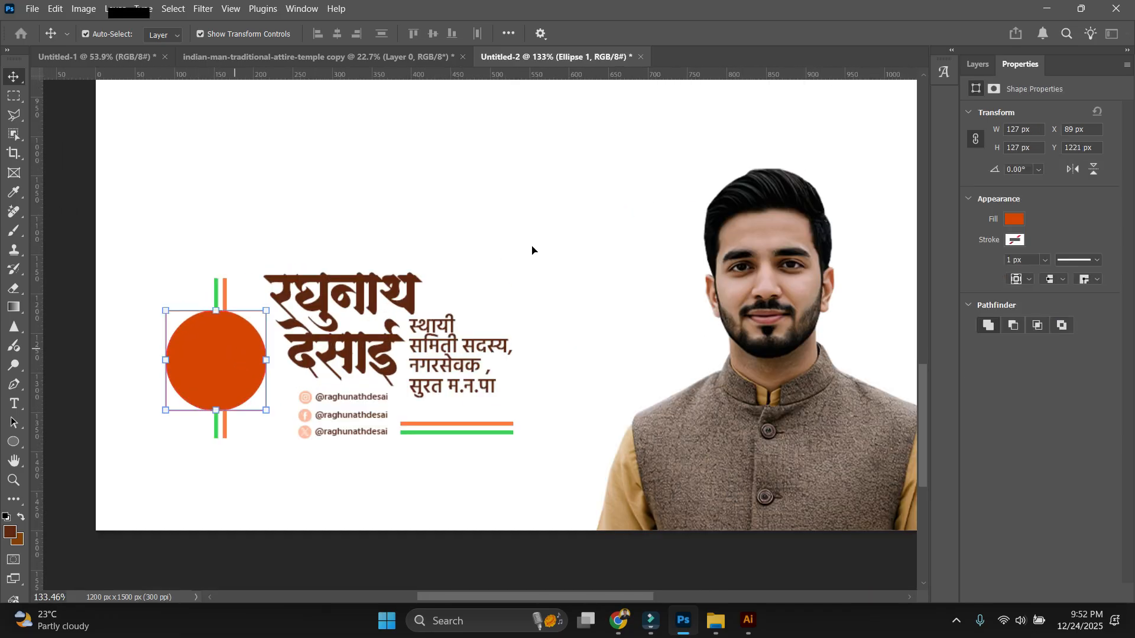
{"action": "left_click", "coordinate": [536, 254]}
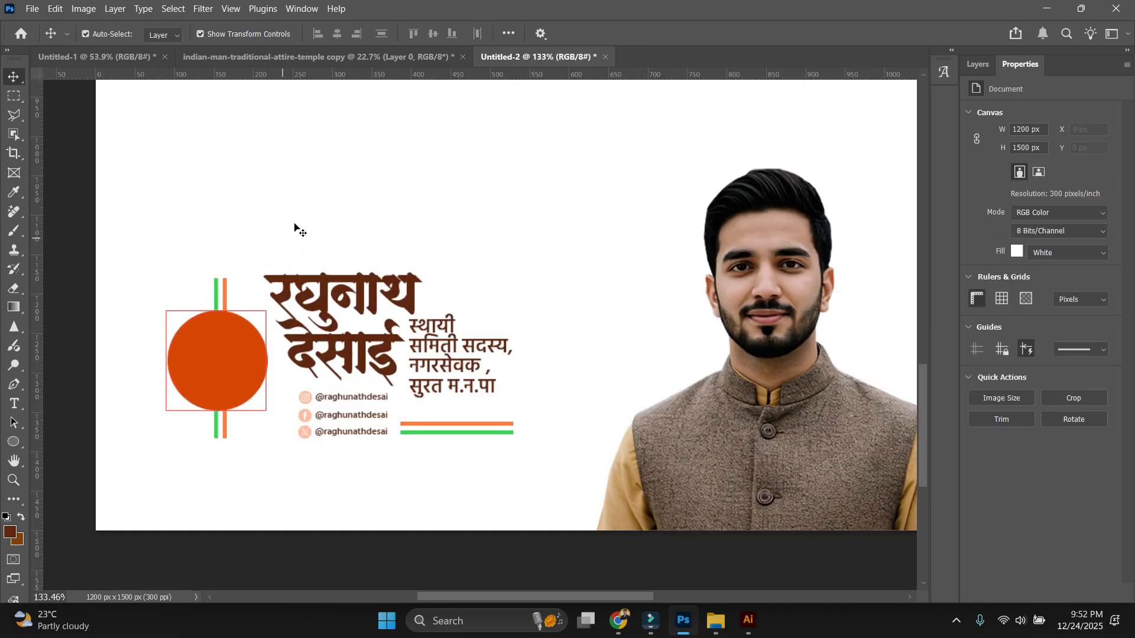
{"action": "scroll", "coordinate": [296, 228], "scroll_direction": "down", "scroll_amount": 2}
{"action": "left_click_drag", "start_coordinate": [159, 243], "coordinate": [527, 436]}
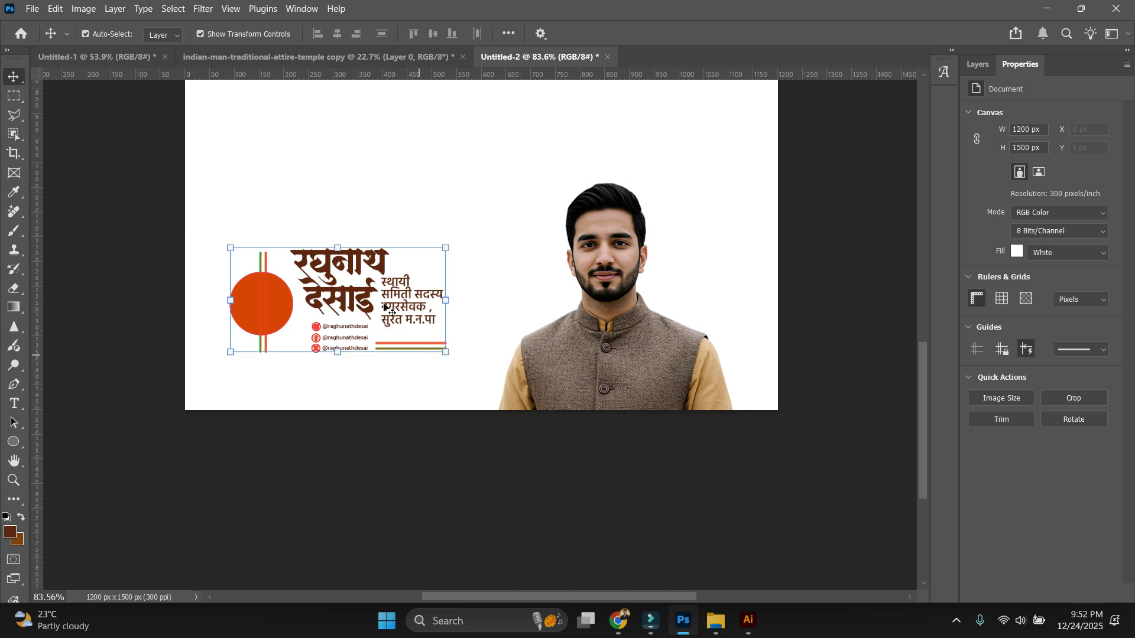
{"action": "left_click_drag", "start_coordinate": [373, 307], "coordinate": [400, 329]}
{"action": "left_click_drag", "start_coordinate": [403, 315], "coordinate": [413, 322]}
Move the portrait to the canvas's left edge and shift the name block to its right.
{"action": "left_click_drag", "start_coordinate": [618, 361], "coordinate": [226, 387]}
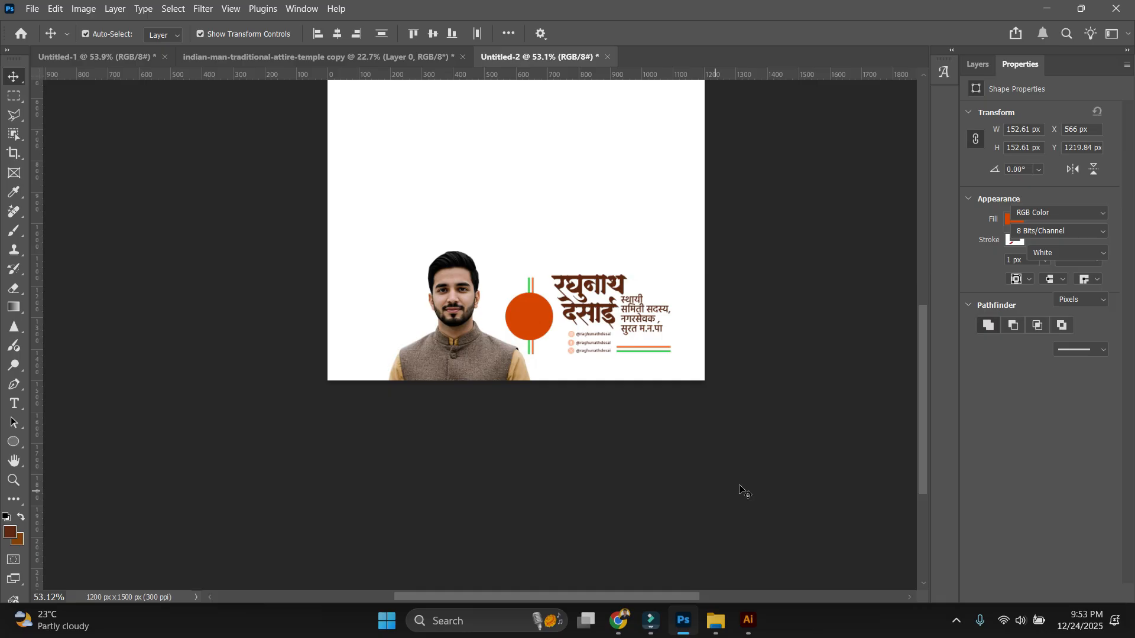
{"action": "left_click_drag", "start_coordinate": [417, 337], "coordinate": [427, 338]}
{"action": "scroll", "coordinate": [402, 335], "scroll_direction": "down", "scroll_amount": 5}
{"action": "left_click", "coordinate": [669, 324]}
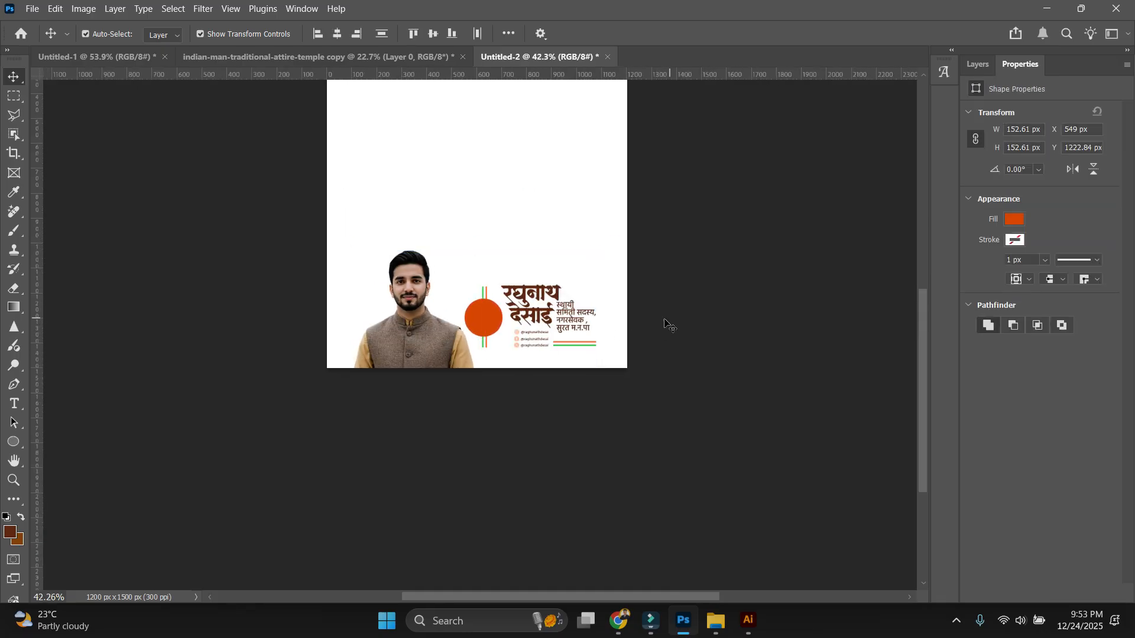
Select the three social icons.
{"action": "scroll", "coordinate": [669, 324], "scroll_direction": "up", "scroll_amount": 1}
{"action": "left_click_drag", "start_coordinate": [663, 318], "coordinate": [699, 348]}
{"action": "scroll", "coordinate": [654, 362], "scroll_direction": "up", "scroll_amount": 4}
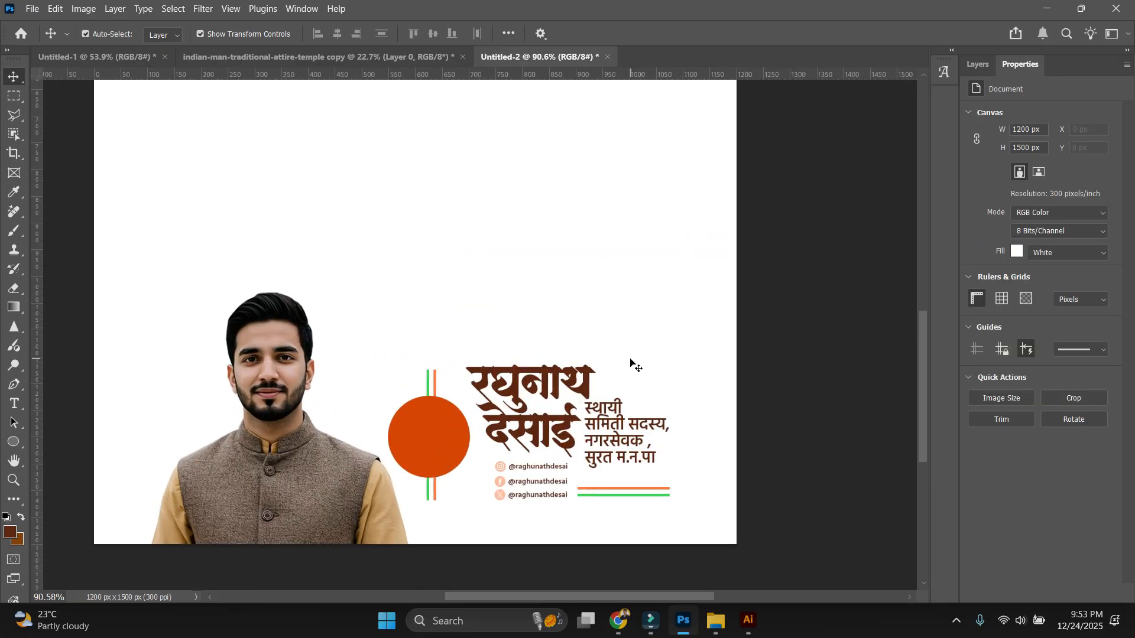
{"action": "scroll", "coordinate": [629, 362], "scroll_direction": "down", "scroll_amount": 1}
{"action": "scroll", "coordinate": [628, 362], "scroll_direction": "up", "scroll_amount": 3}
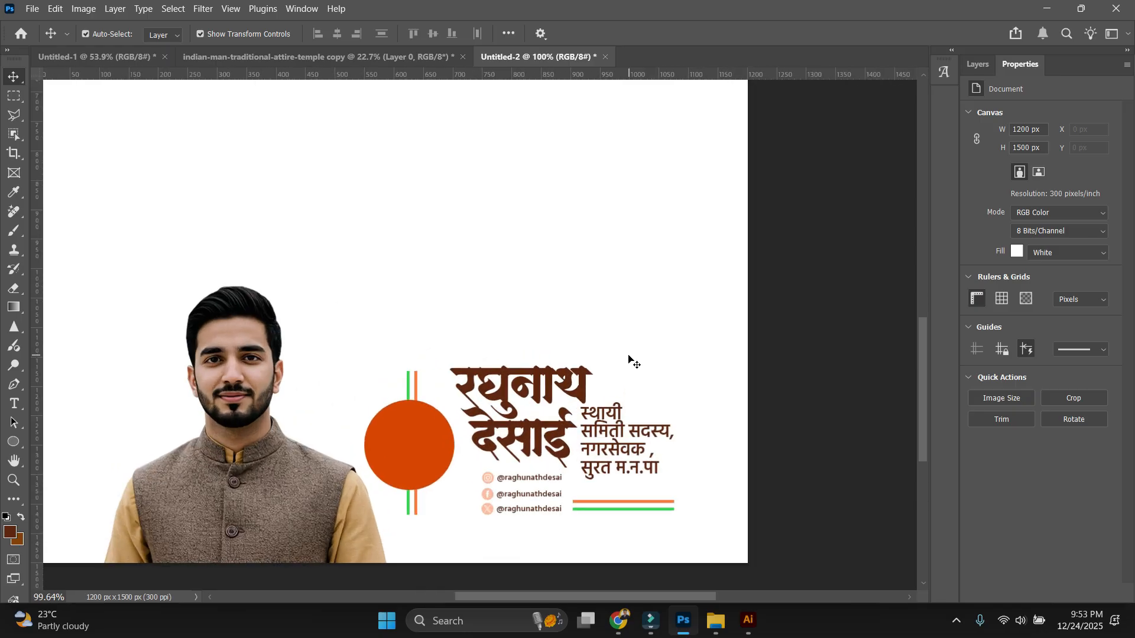
{"action": "scroll", "coordinate": [592, 359], "scroll_direction": "down", "scroll_amount": 2}
{"action": "scroll", "coordinate": [593, 360], "scroll_direction": "up", "scroll_amount": 3}
{"action": "left_click_drag", "start_coordinate": [562, 486], "coordinate": [590, 393]}
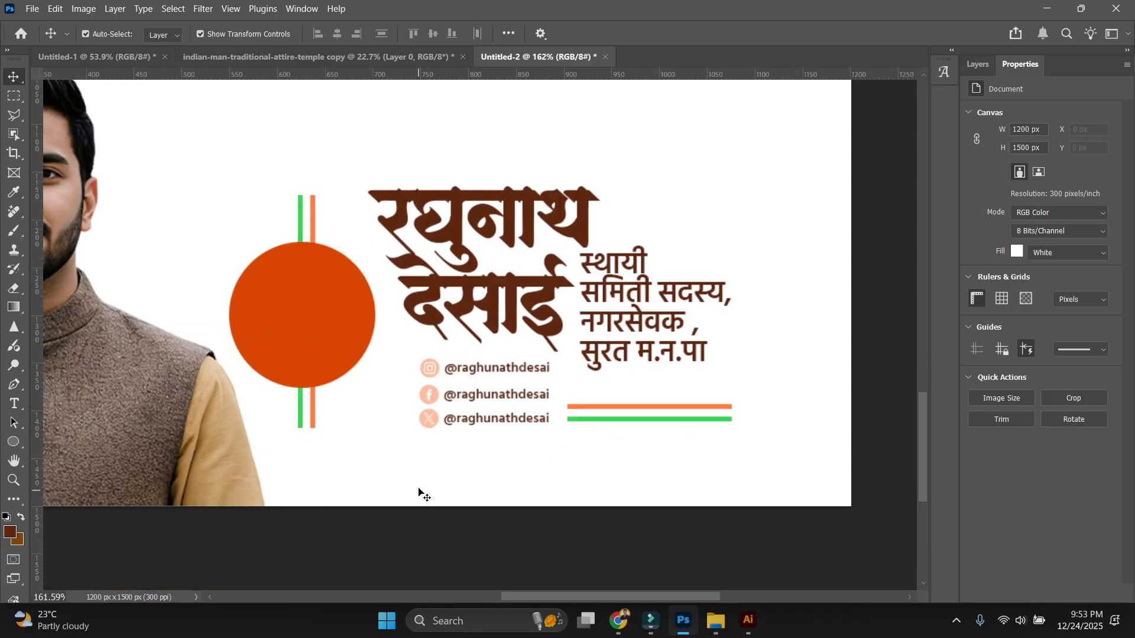
{"action": "left_click_drag", "start_coordinate": [412, 356], "coordinate": [437, 437]}
{"action": "left_click", "coordinate": [16, 441]}
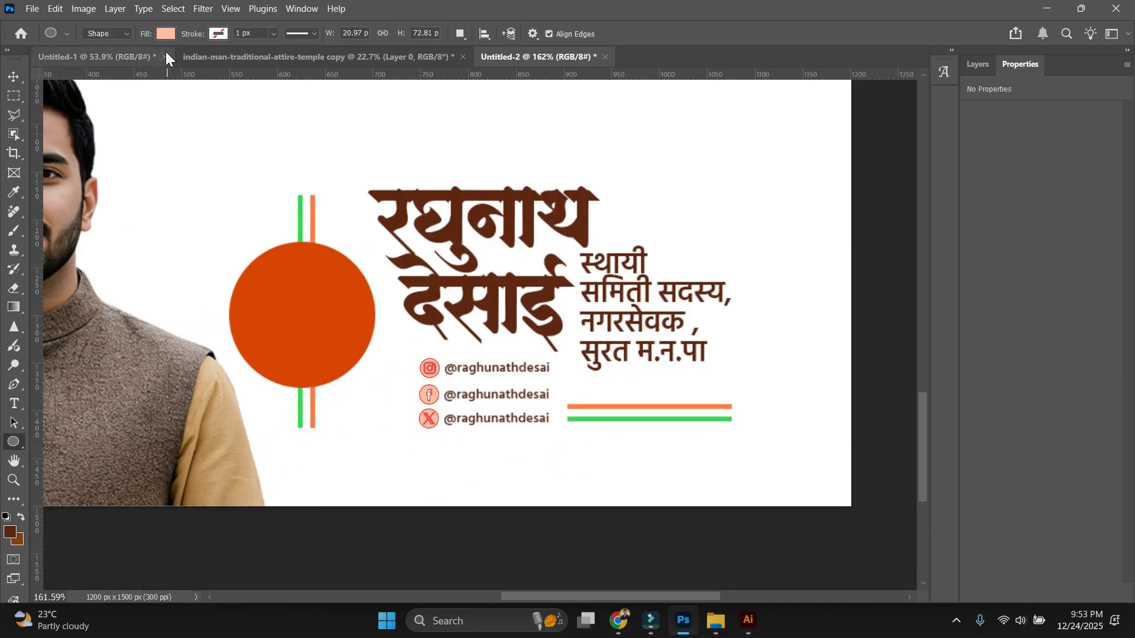
{"action": "left_click", "coordinate": [167, 35]}
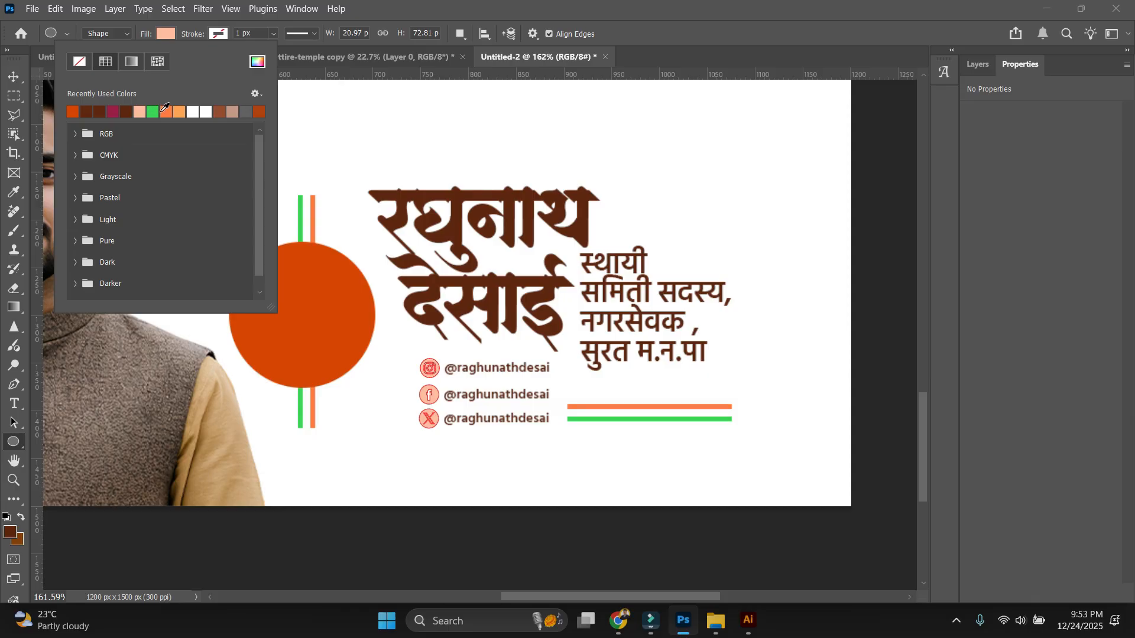
{"action": "left_click", "coordinate": [164, 111]}
{"action": "left_click", "coordinate": [221, 114]}
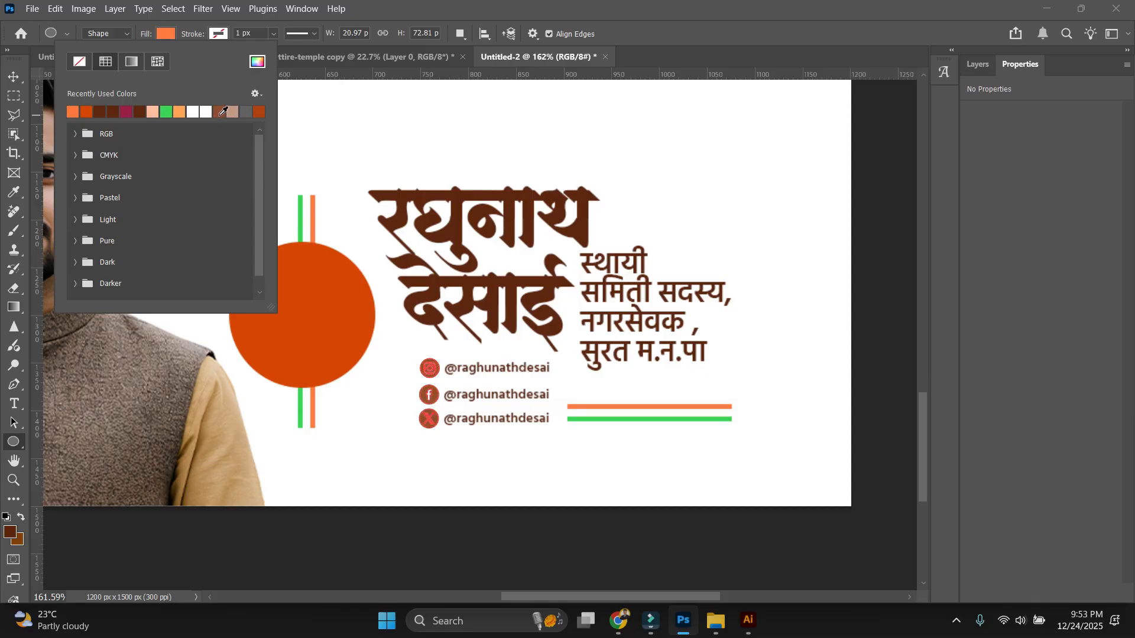
{"action": "left_click", "coordinate": [14, 77]}
{"action": "scroll", "coordinate": [426, 139], "scroll_direction": "down", "scroll_amount": 4}
{"action": "left_click_drag", "start_coordinate": [284, 254], "coordinate": [370, 272]}
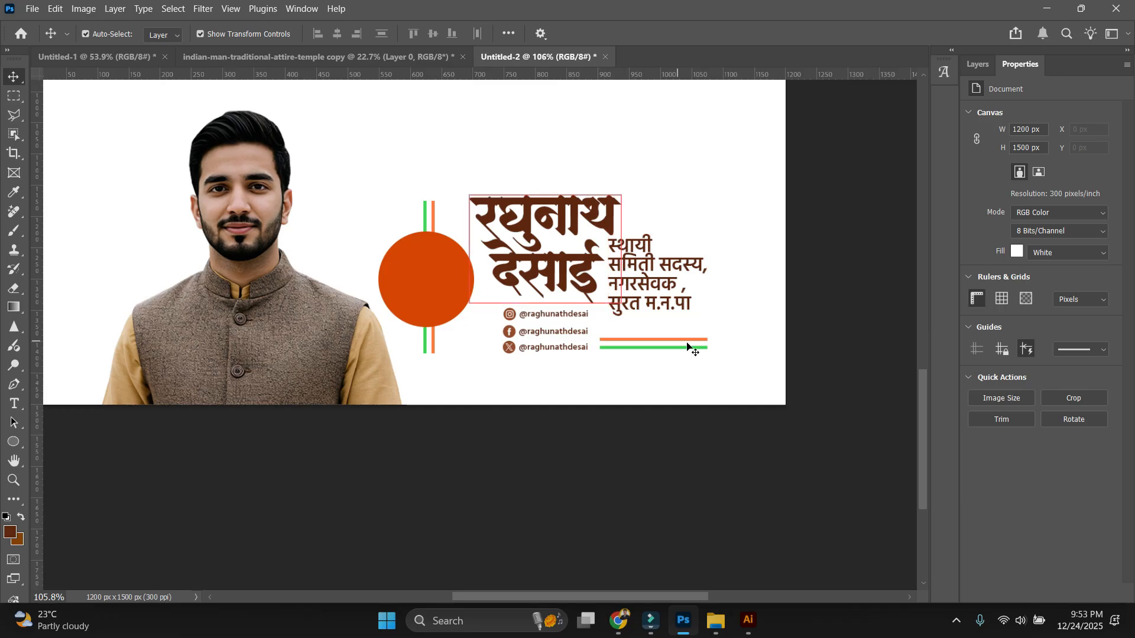
{"action": "left_click", "coordinate": [639, 274]}
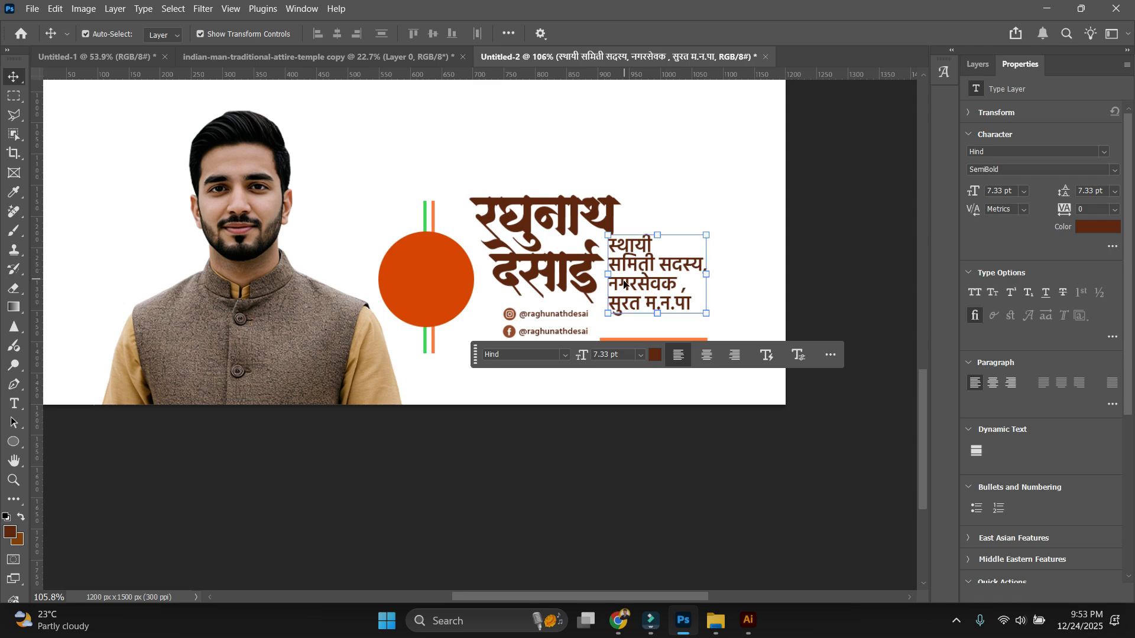
{"action": "left_click", "coordinate": [790, 228]}
{"action": "scroll", "coordinate": [674, 313], "scroll_direction": "up", "scroll_amount": 2}
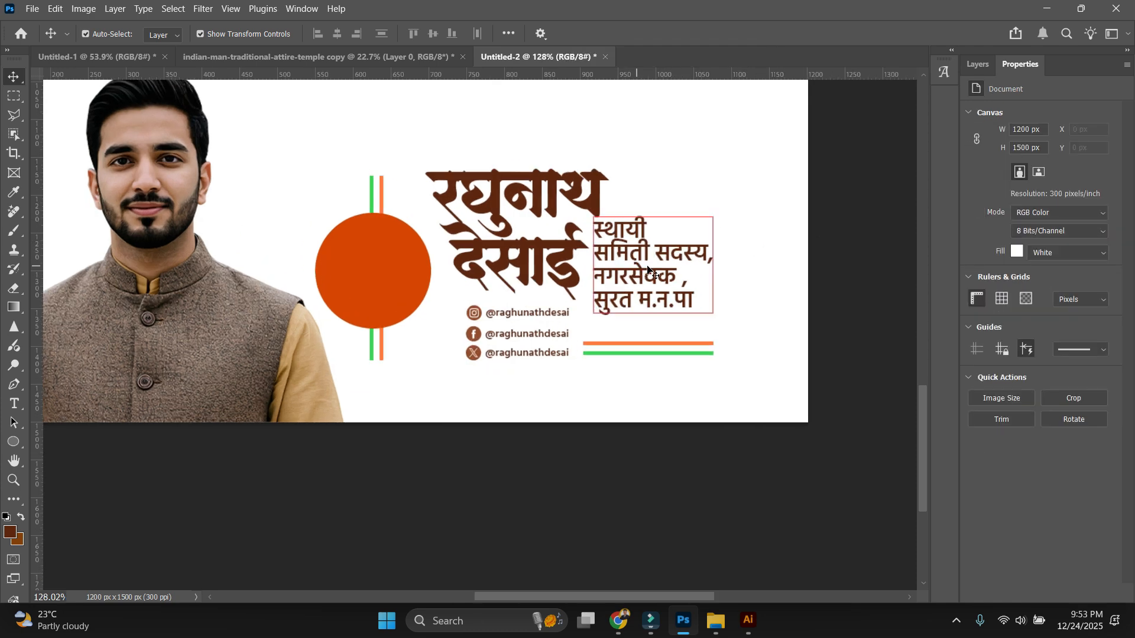
{"action": "left_click", "coordinate": [773, 294]}
{"action": "scroll", "coordinate": [727, 308], "scroll_direction": "down", "scroll_amount": 1}
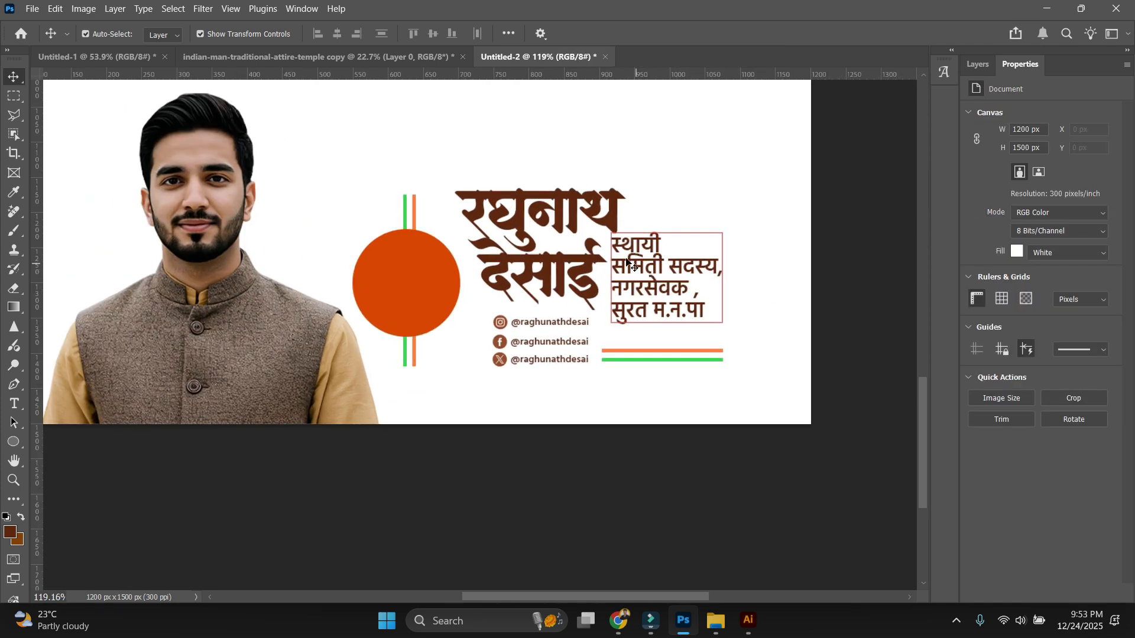
{"action": "left_click", "coordinate": [548, 243]}
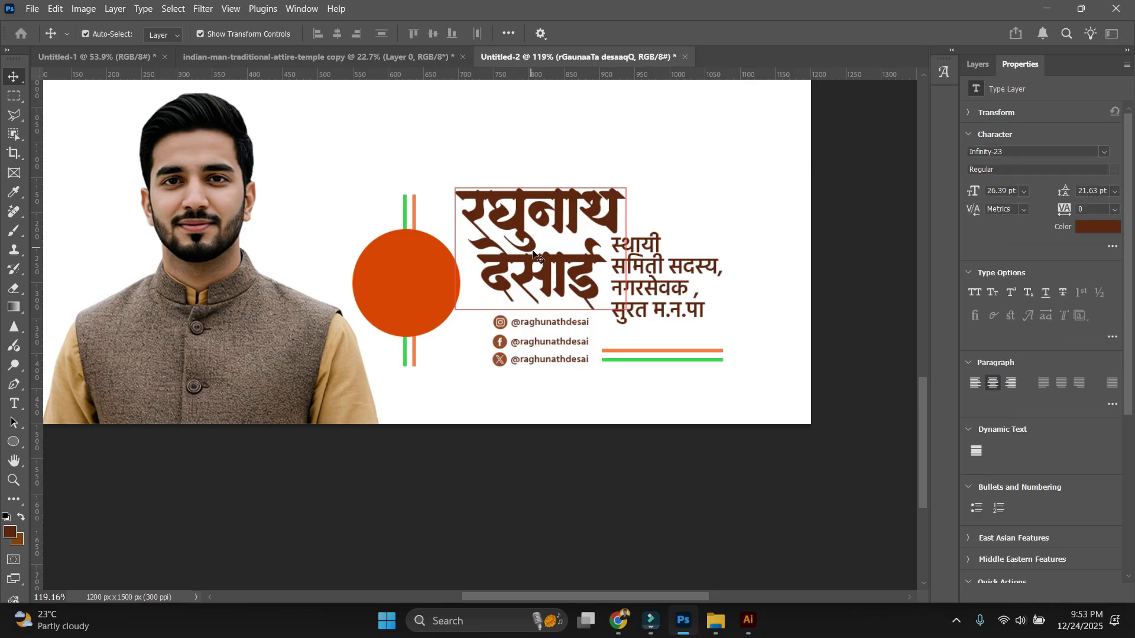
{"action": "left_click", "coordinate": [694, 285]}
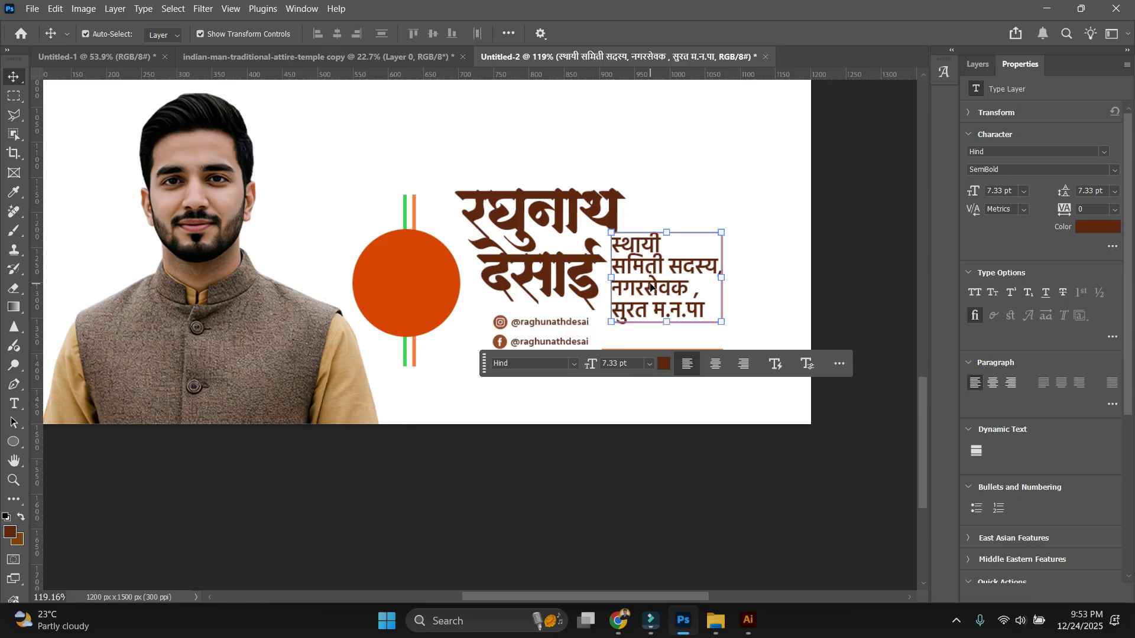
{"action": "left_click", "coordinate": [659, 462]}
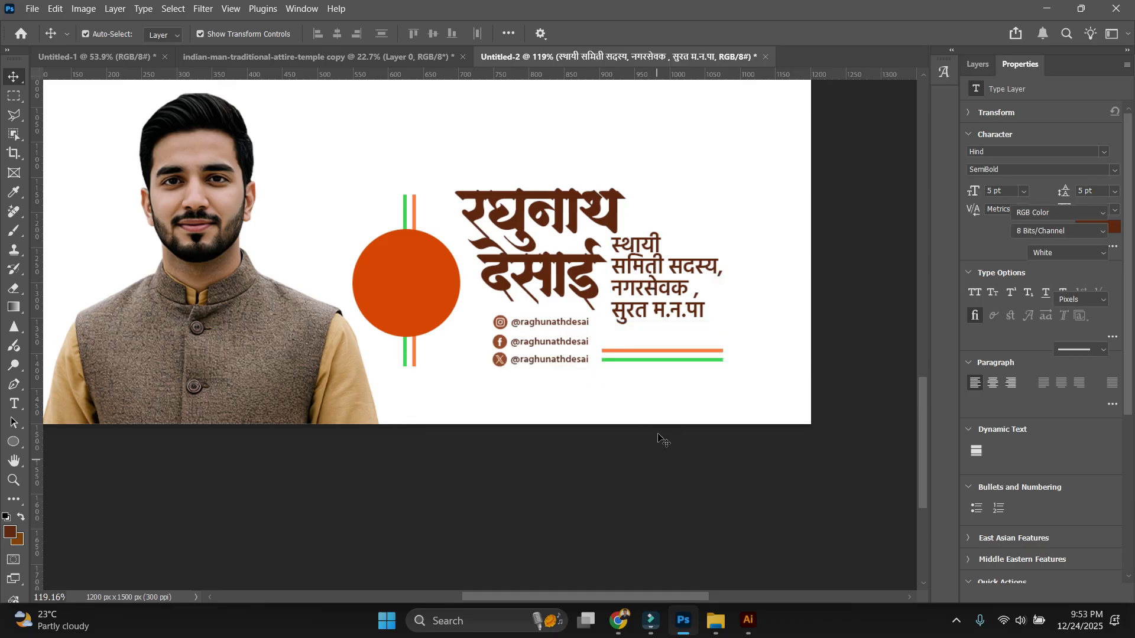
{"action": "scroll", "coordinate": [613, 356], "scroll_direction": "up", "scroll_amount": 1}
{"action": "scroll", "coordinate": [613, 355], "scroll_direction": "up", "scroll_amount": 1}
{"action": "left_click_drag", "start_coordinate": [670, 435], "coordinate": [622, 350]}
{"action": "left_click", "coordinate": [627, 405]}
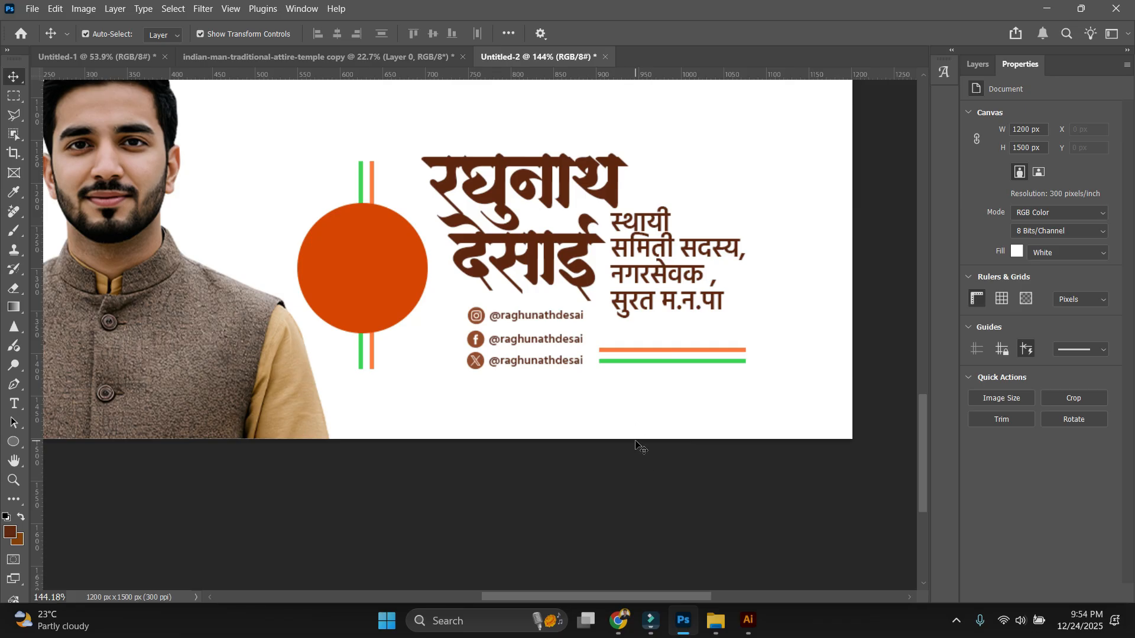
Nudge the orange circle and its vertical lines slightly right.
{"action": "left_click_drag", "start_coordinate": [348, 139], "coordinate": [404, 247]}
{"action": "key", "text": "Right"}
{"action": "key", "text": "Right"}
{"action": "key", "text": "Right"}
{"action": "key", "text": "Right"}
{"action": "key", "text": "Right"}
{"action": "key", "text": "Right"}
{"action": "key", "text": "Right"}
{"action": "key", "text": "Right"}
{"action": "key", "text": "Right"}
{"action": "key", "text": "Right"}
{"action": "key", "text": "Right"}
{"action": "key", "text": "Right"}
{"action": "key", "text": "Right"}
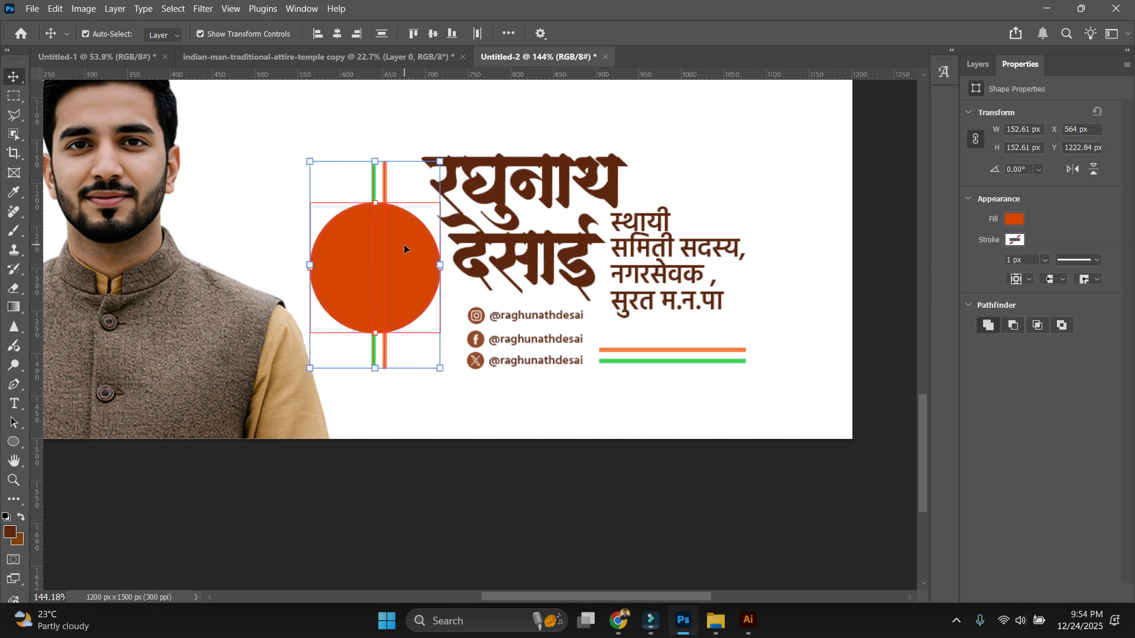
{"action": "left_click", "coordinate": [380, 127]}
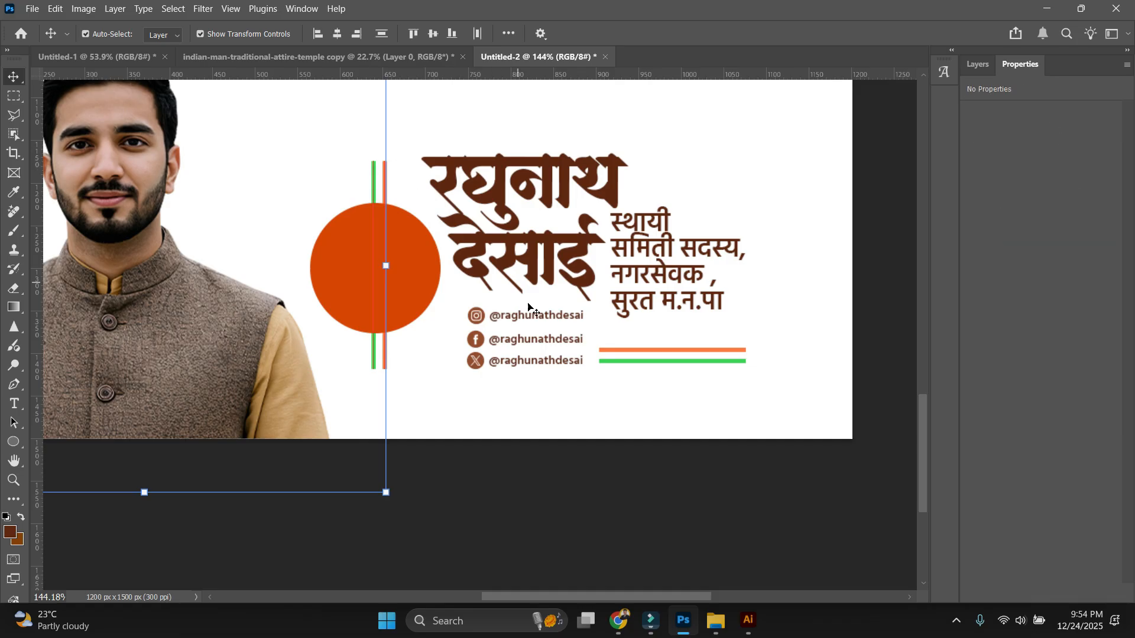
{"action": "scroll", "coordinate": [382, 369], "scroll_direction": "up", "scroll_amount": 3}
{"action": "scroll", "coordinate": [408, 358], "scroll_direction": "down", "scroll_amount": 4}
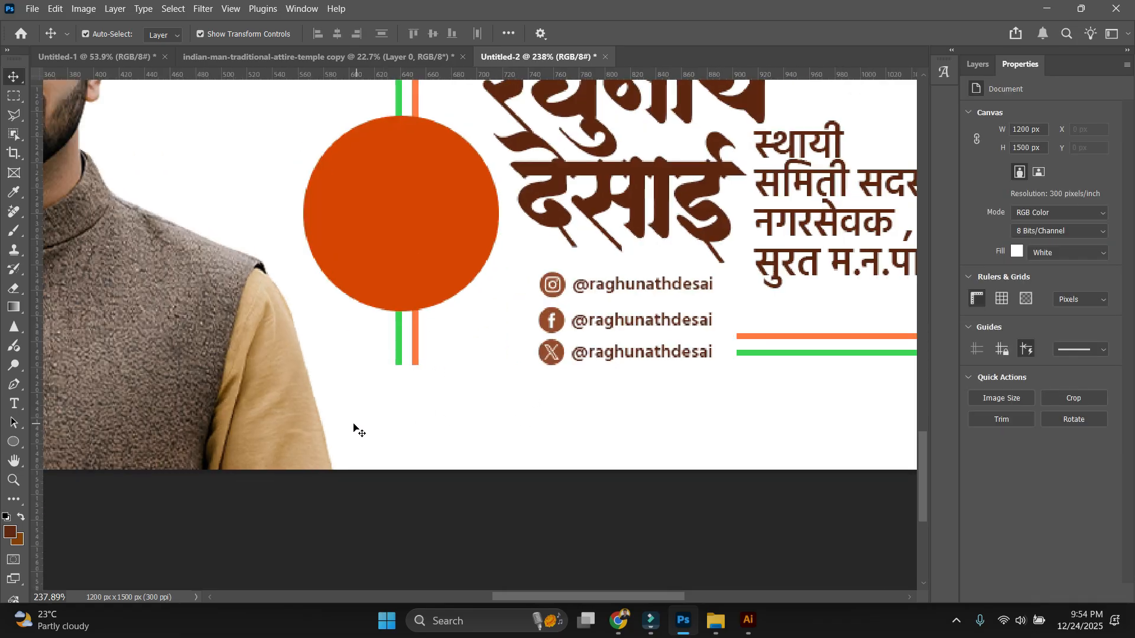
View the finished banner at 100% actual size.
{"action": "key", "text": "ctrl+1"}
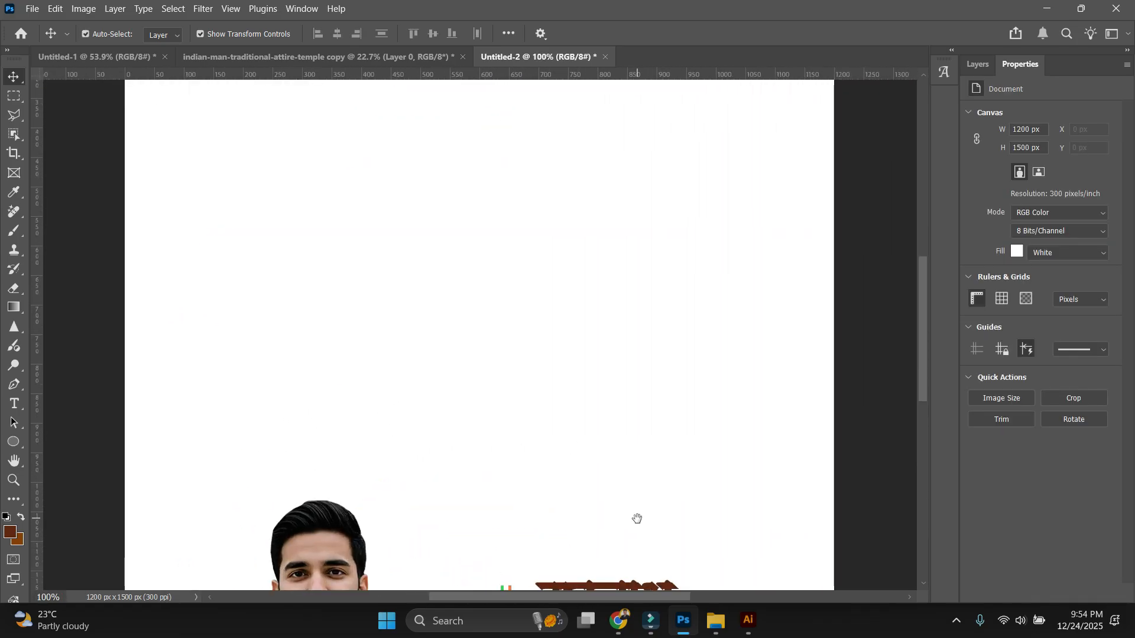
{"action": "left_click_drag", "start_coordinate": [636, 517], "coordinate": [585, 271]}
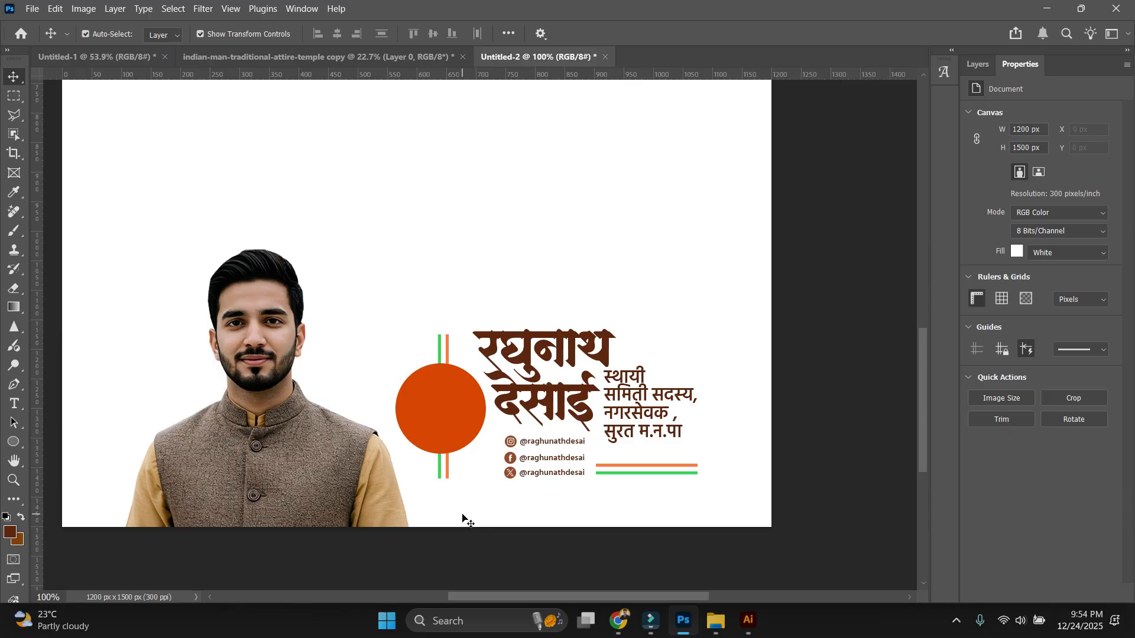
{"action": "scroll", "coordinate": [532, 524], "scroll_direction": "up", "scroll_amount": 2}
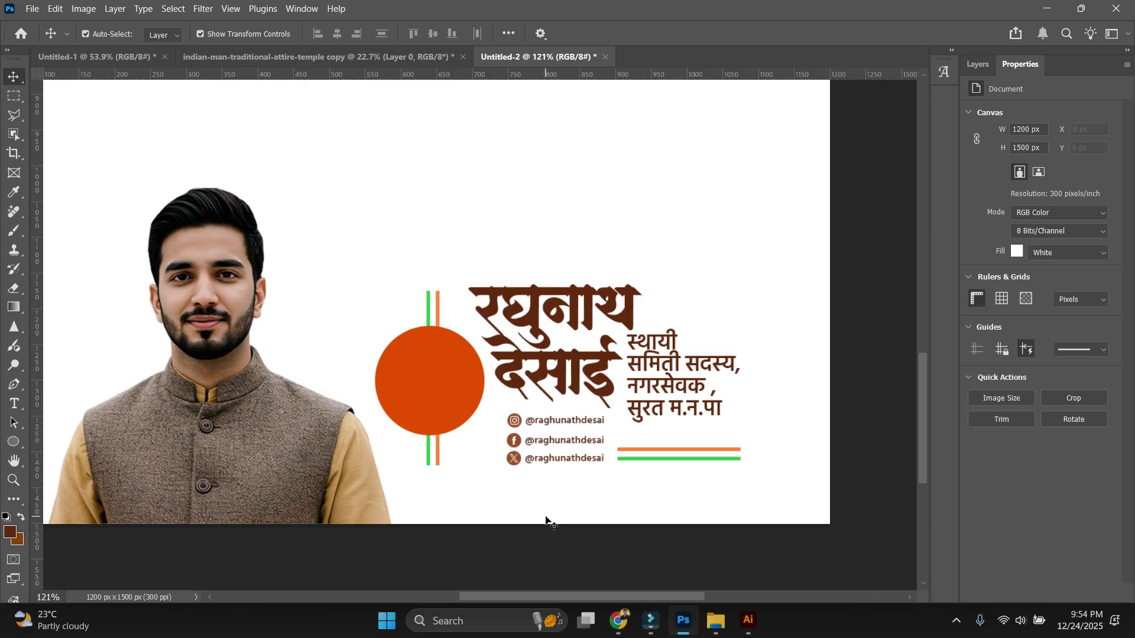
{"action": "scroll", "coordinate": [550, 491], "scroll_direction": "down", "scroll_amount": 3}
{"action": "scroll", "coordinate": [588, 282], "scroll_direction": "up", "scroll_amount": 1}
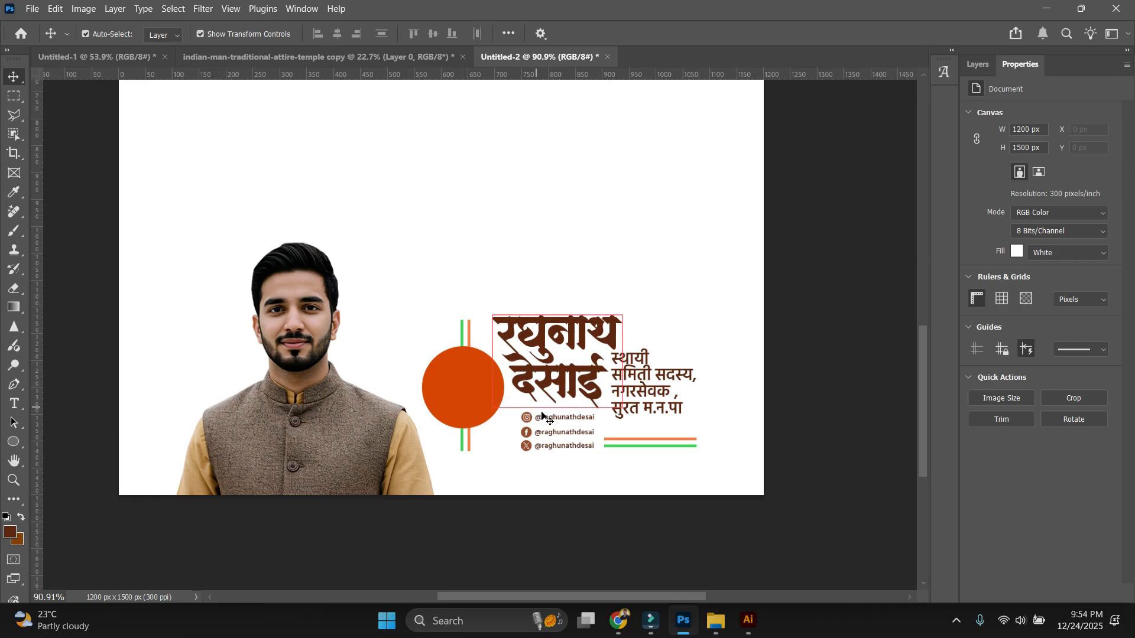
{"action": "scroll", "coordinate": [594, 485], "scroll_direction": "up", "scroll_amount": 1}
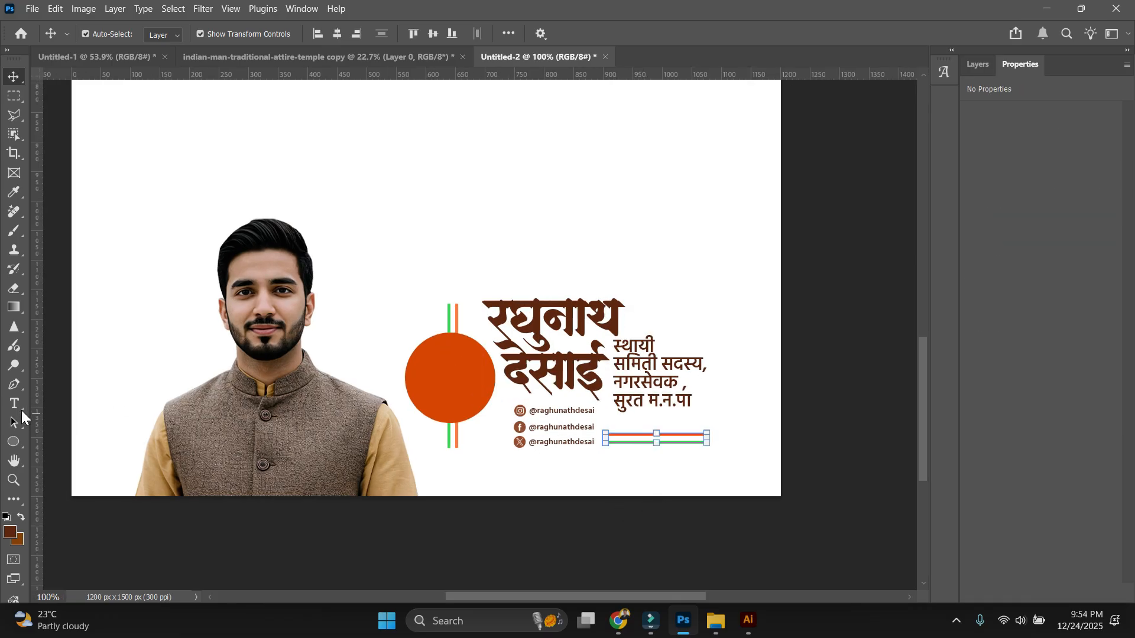
Change the line's stroke colour from green to orange-red.
{"action": "left_click", "coordinate": [14, 442]}
{"action": "left_click", "coordinate": [227, 33]}
{"action": "left_click", "coordinate": [154, 112]}
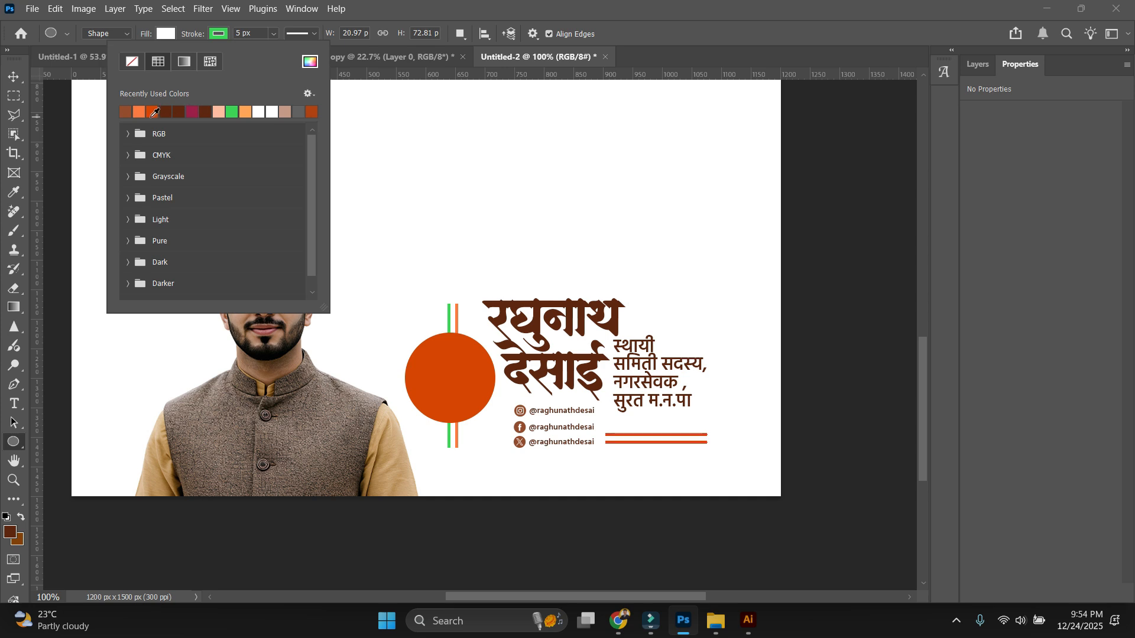
{"action": "left_click", "coordinate": [21, 85]}
{"action": "left_click", "coordinate": [14, 77]}
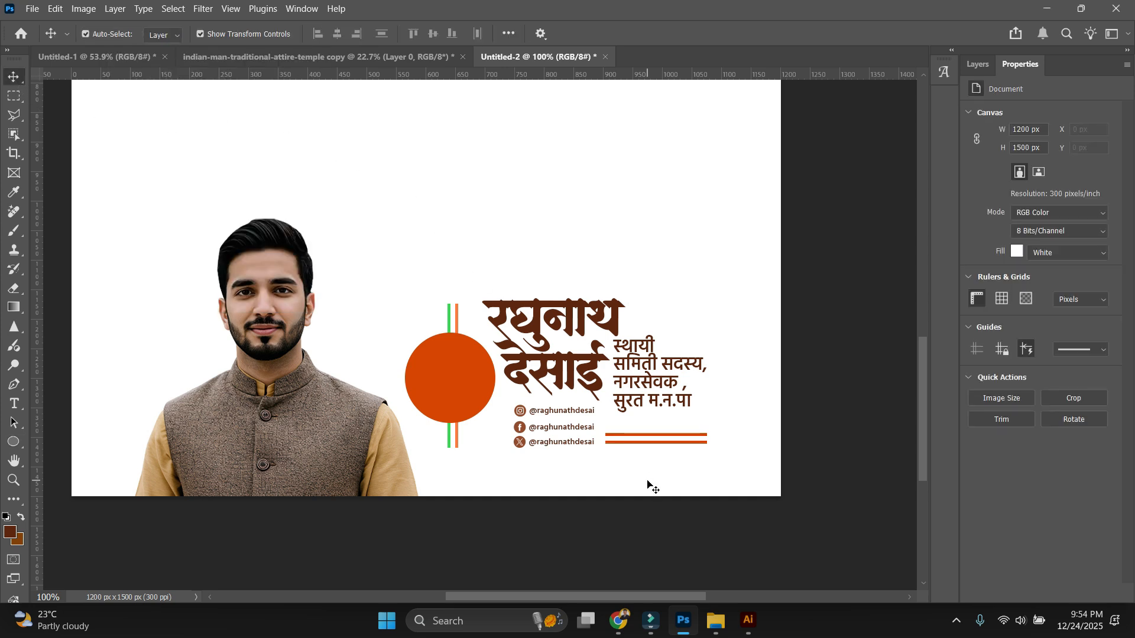
Select the two horizontal lines and delete them.
{"action": "scroll", "coordinate": [665, 473], "scroll_direction": "up", "scroll_amount": 2}
{"action": "left_click_drag", "start_coordinate": [672, 487], "coordinate": [645, 419]}
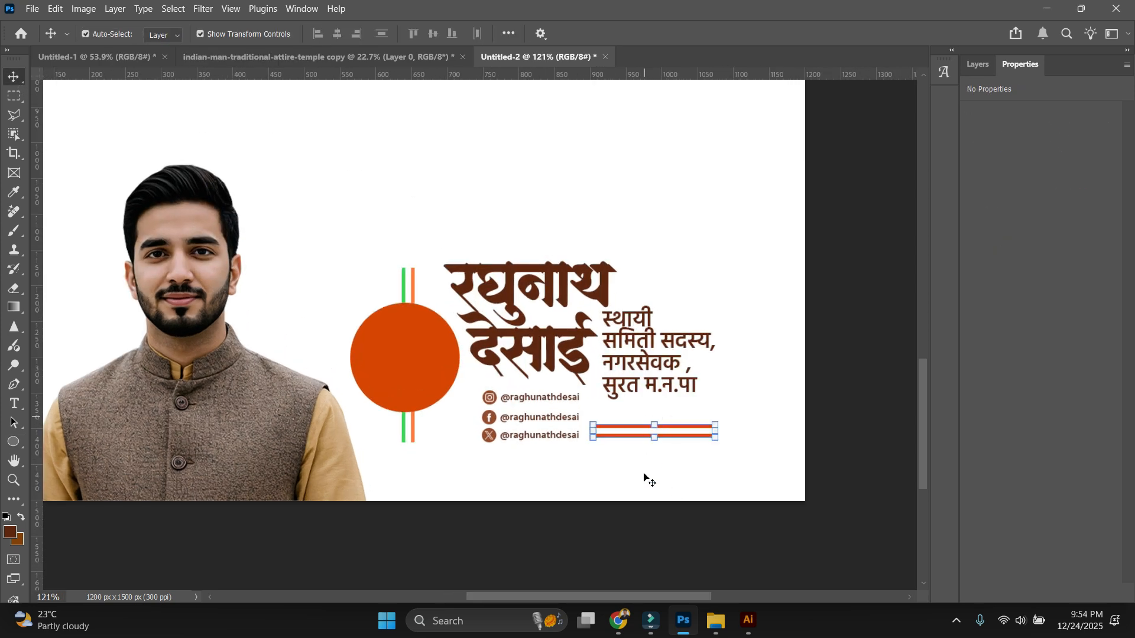
{"action": "left_click", "coordinate": [643, 478]}
{"action": "left_click_drag", "start_coordinate": [669, 504], "coordinate": [639, 407]}
{"action": "left_click", "coordinate": [676, 483]}
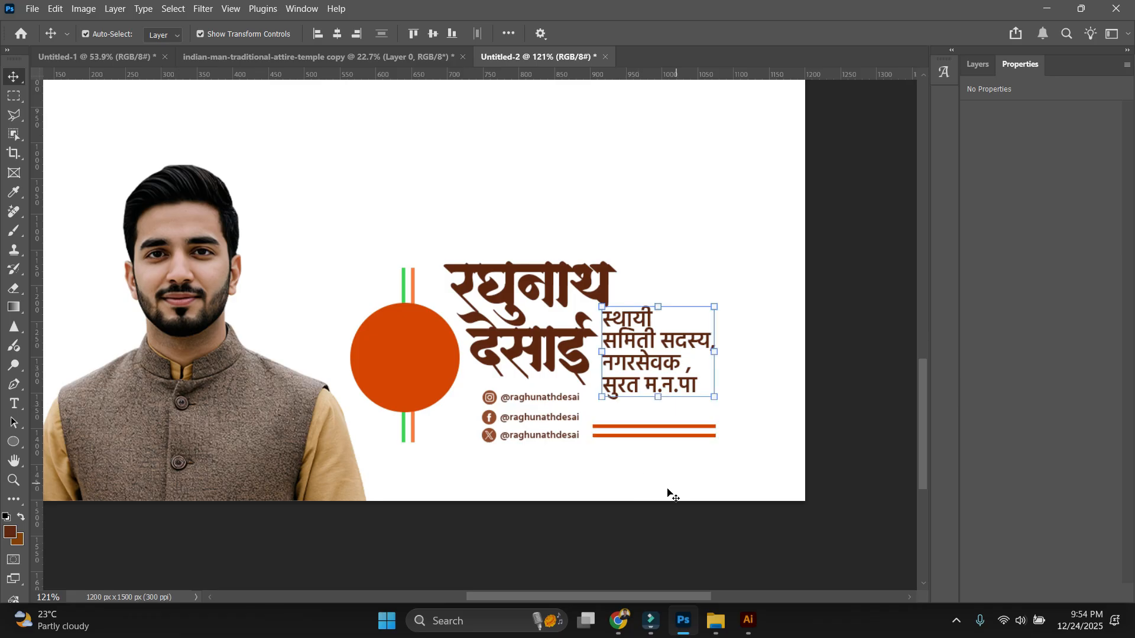
{"action": "key", "text": "Delete"}
{"action": "left_click_drag", "start_coordinate": [595, 526], "coordinate": [476, 394]}
Move the designation below the Marathi name, with the three social handles to its left.
{"action": "left_click_drag", "start_coordinate": [526, 485], "coordinate": [737, 471]}
{"action": "left_click", "coordinate": [674, 348]}
{"action": "left_click_drag", "start_coordinate": [644, 349], "coordinate": [508, 420]}
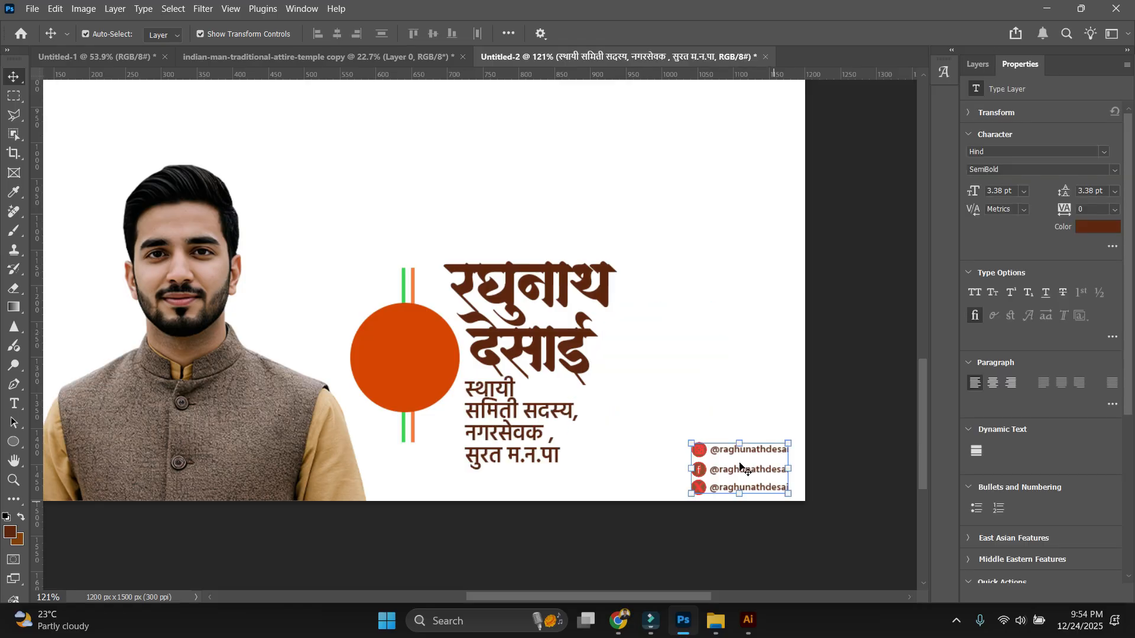
{"action": "left_click_drag", "start_coordinate": [749, 468], "coordinate": [720, 439]}
{"action": "left_click_drag", "start_coordinate": [514, 413], "coordinate": [508, 396]}
{"action": "left_click_drag", "start_coordinate": [743, 390], "coordinate": [746, 393]}
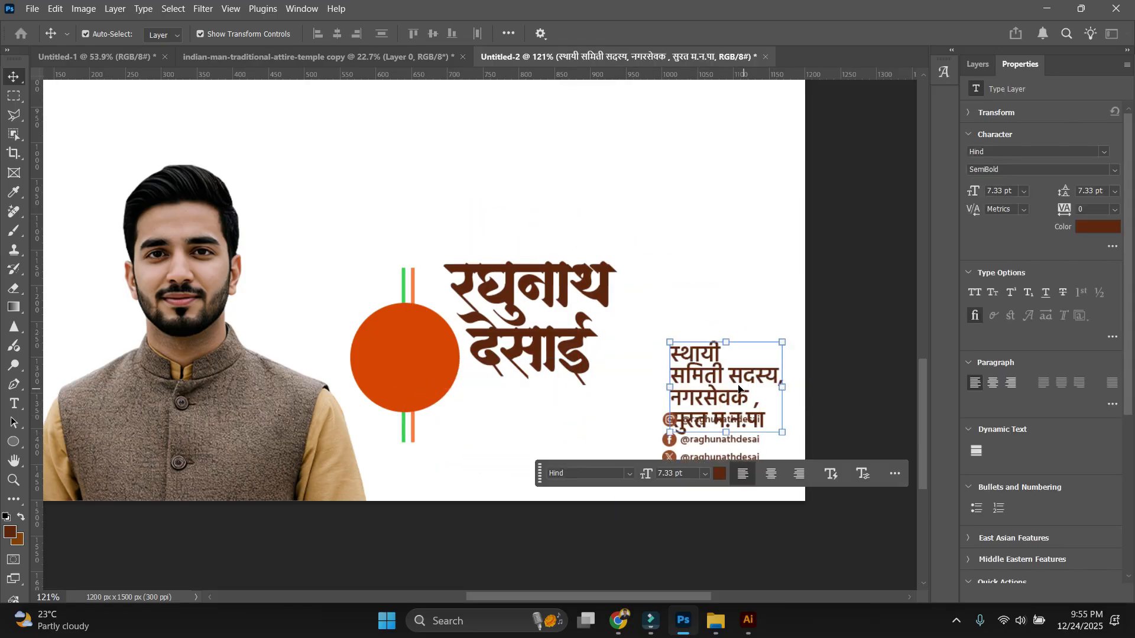
{"action": "left_click_drag", "start_coordinate": [720, 440], "coordinate": [510, 440]}
{"action": "left_click_drag", "start_coordinate": [724, 387], "coordinate": [621, 437]}
{"action": "left_click", "coordinate": [717, 349]}
{"action": "scroll", "coordinate": [715, 350], "scroll_direction": "down", "scroll_amount": 2}
{"action": "scroll", "coordinate": [625, 455], "scroll_direction": "up", "scroll_amount": 4}
Scale the designation and social handles down slightly as one group.
{"action": "left_click_drag", "start_coordinate": [669, 526], "coordinate": [427, 395]}
{"action": "left_click_drag", "start_coordinate": [709, 465], "coordinate": [687, 465]}
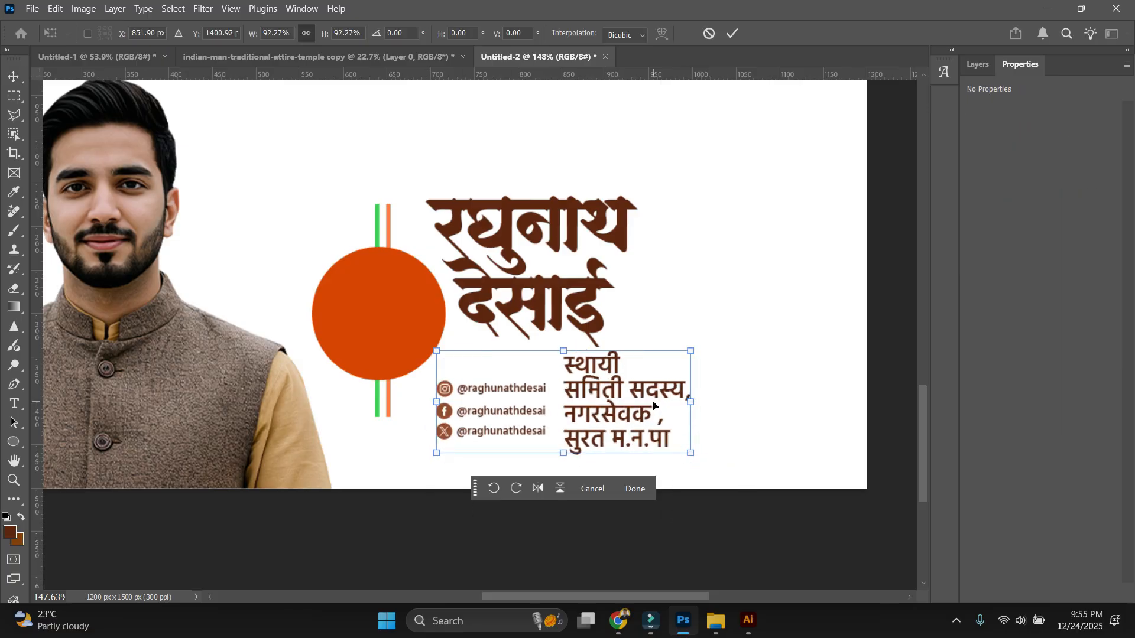
{"action": "double_click", "coordinate": [655, 407]}
{"action": "scroll", "coordinate": [655, 407], "scroll_direction": "down", "scroll_amount": 3}
{"action": "left_click", "coordinate": [816, 406]}
{"action": "scroll", "coordinate": [825, 409], "scroll_direction": "down", "scroll_amount": 2}
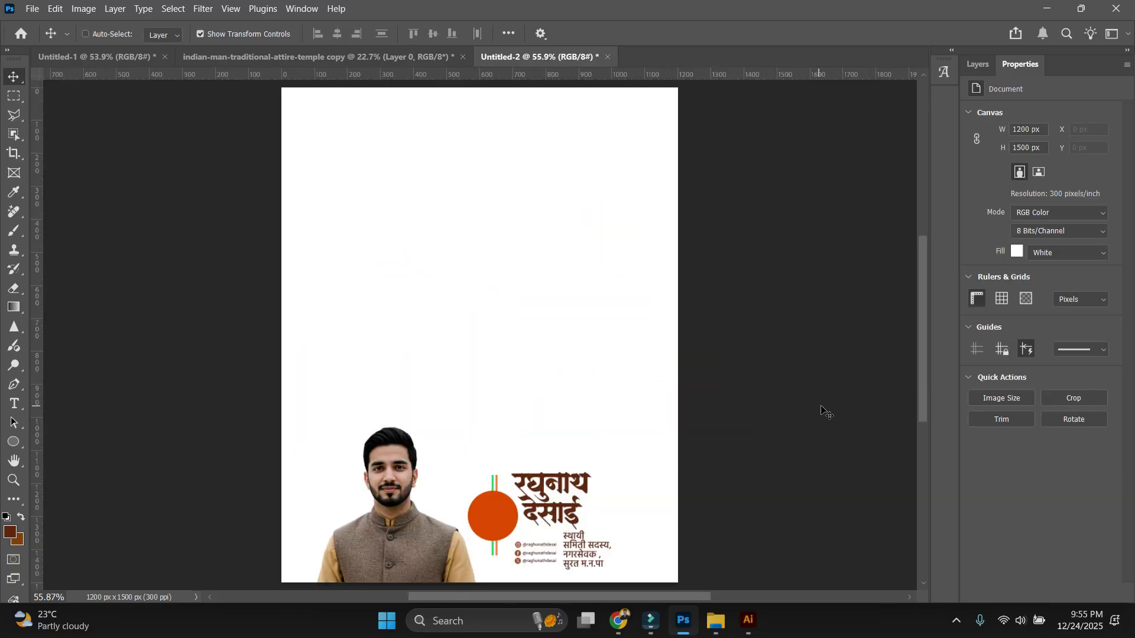
{"action": "scroll", "coordinate": [655, 369], "scroll_direction": "up", "scroll_amount": 3}
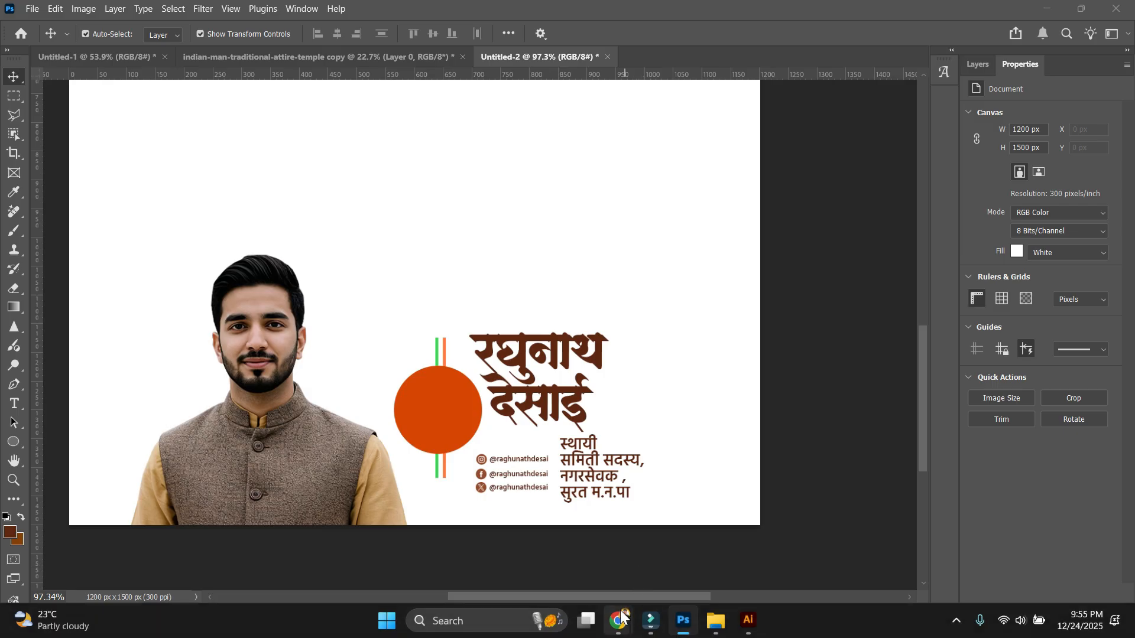
Switch to the browser, close old tabs and search Google for BROCHURES in a new tab.
{"action": "left_click", "coordinate": [624, 615]}
{"action": "left_click", "coordinate": [510, 556]}
{"action": "left_click", "coordinate": [639, 14]}
{"action": "left_click", "coordinate": [689, 15]}
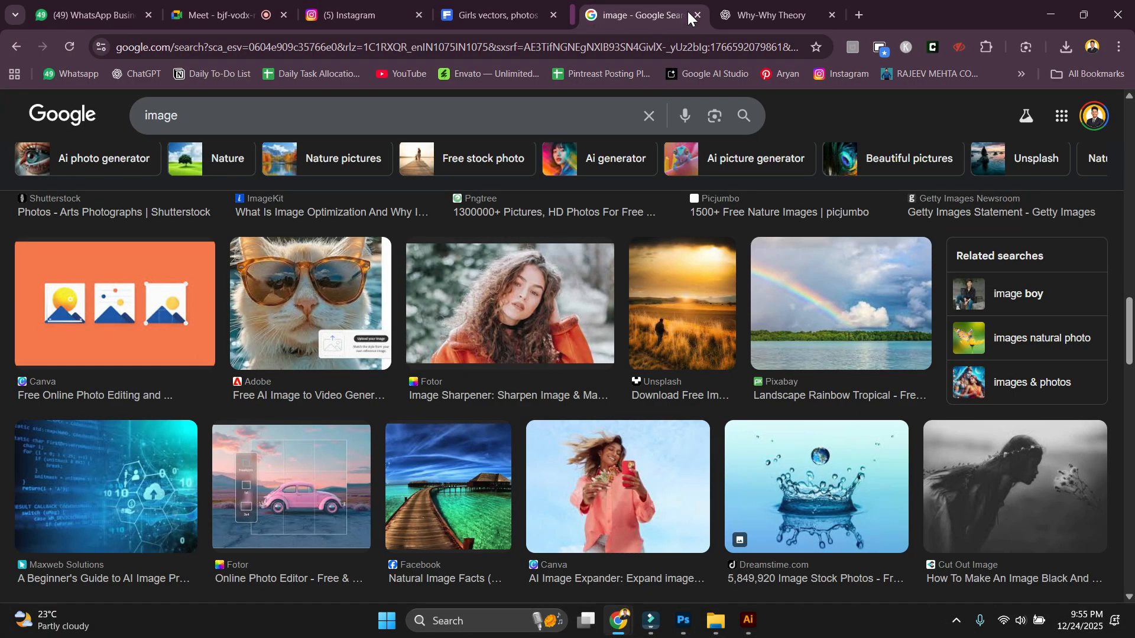
{"action": "left_click", "coordinate": [689, 16]}
{"action": "left_click", "coordinate": [689, 16]}
{"action": "left_click", "coordinate": [715, 15]}
{"action": "type", "text": "BROCHURES"}
{"action": "key", "text": "Return"}
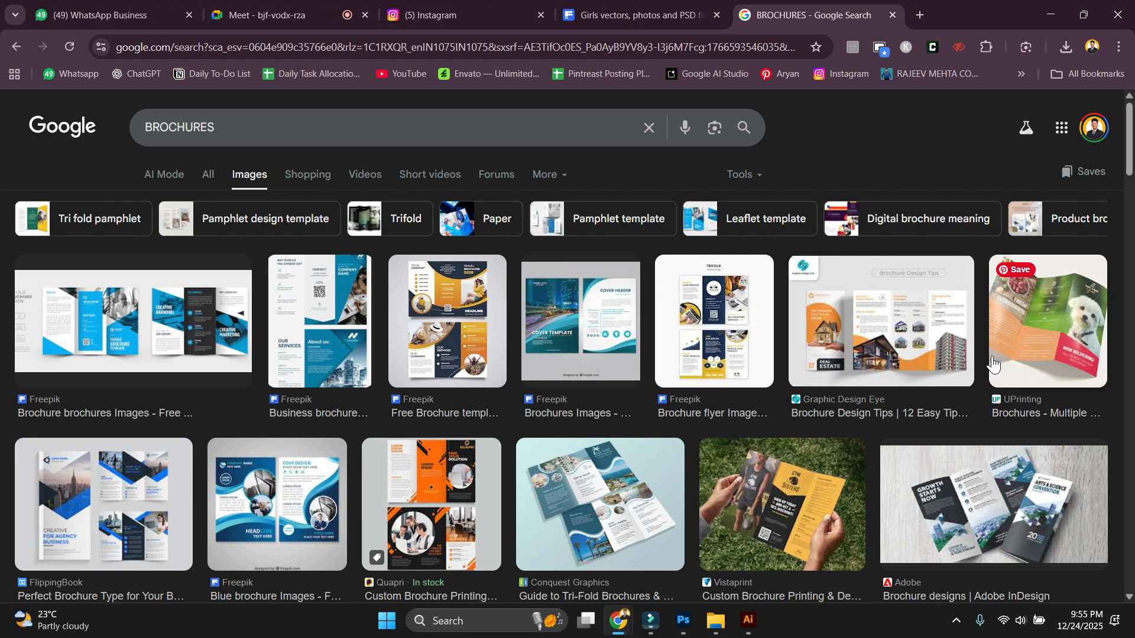
Scroll through the brochure image results down to the related searches.
{"action": "scroll", "coordinate": [1078, 355], "scroll_direction": "down", "scroll_amount": 1}
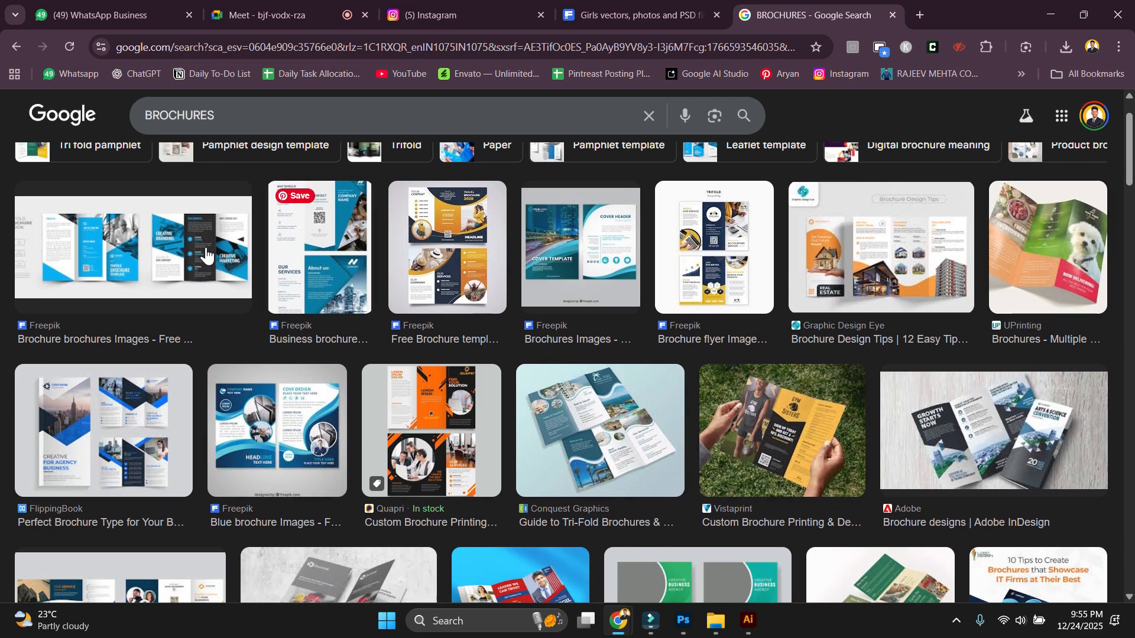
{"action": "scroll", "coordinate": [512, 433], "scroll_direction": "down", "scroll_amount": 4}
{"action": "scroll", "coordinate": [512, 433], "scroll_direction": "down", "scroll_amount": 13}
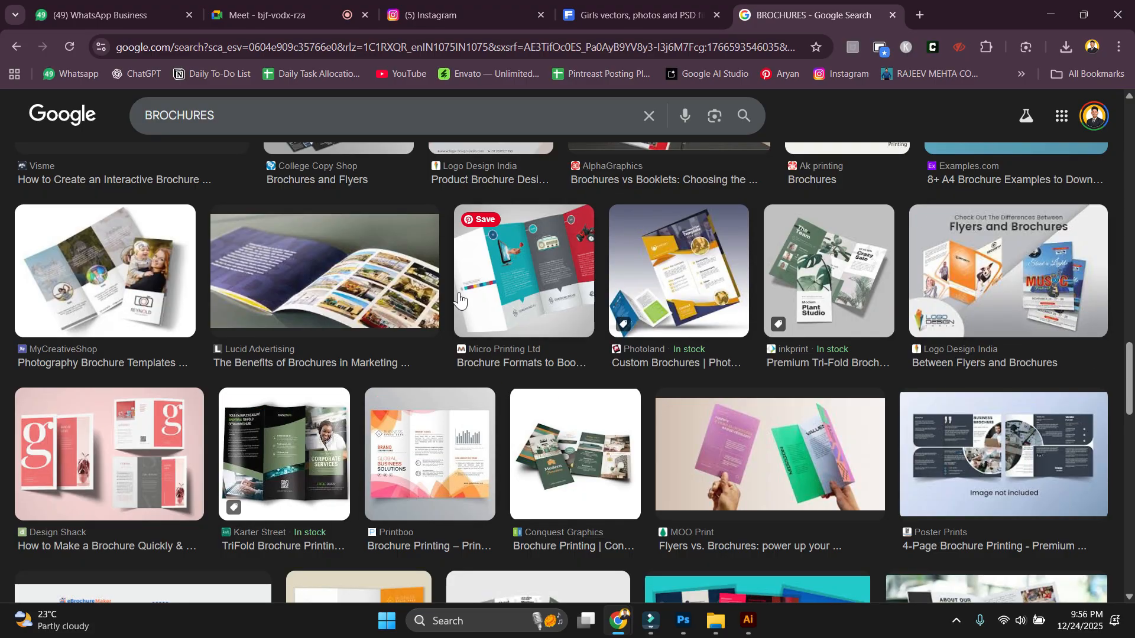
{"action": "scroll", "coordinate": [1049, 597], "scroll_direction": "down", "scroll_amount": 9}
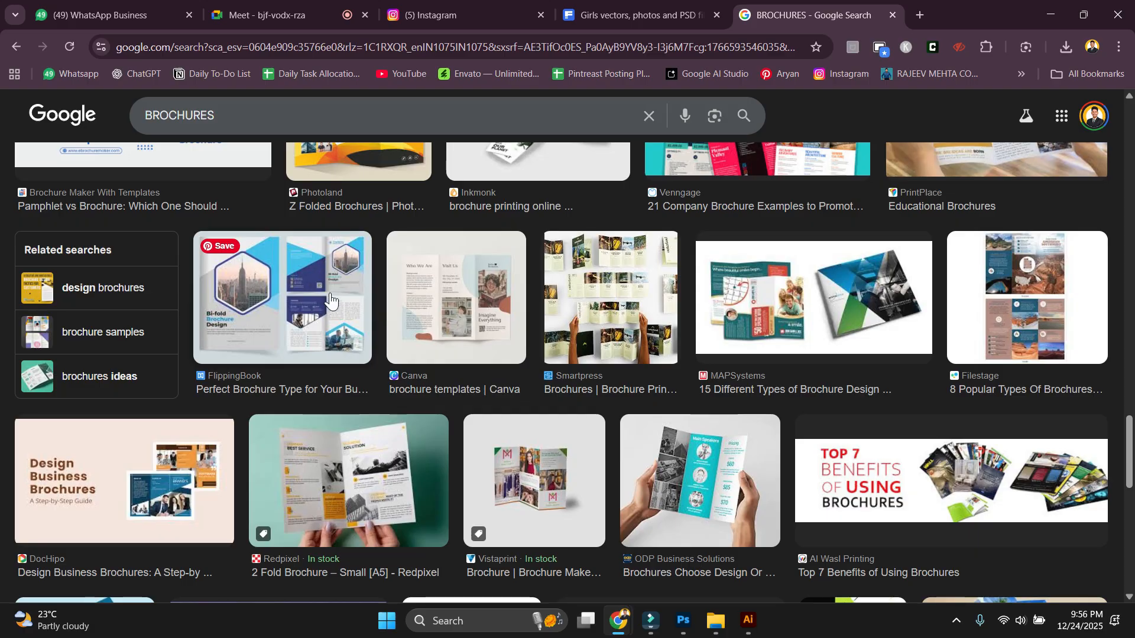
{"action": "scroll", "coordinate": [330, 301], "scroll_direction": "down", "scroll_amount": 12}
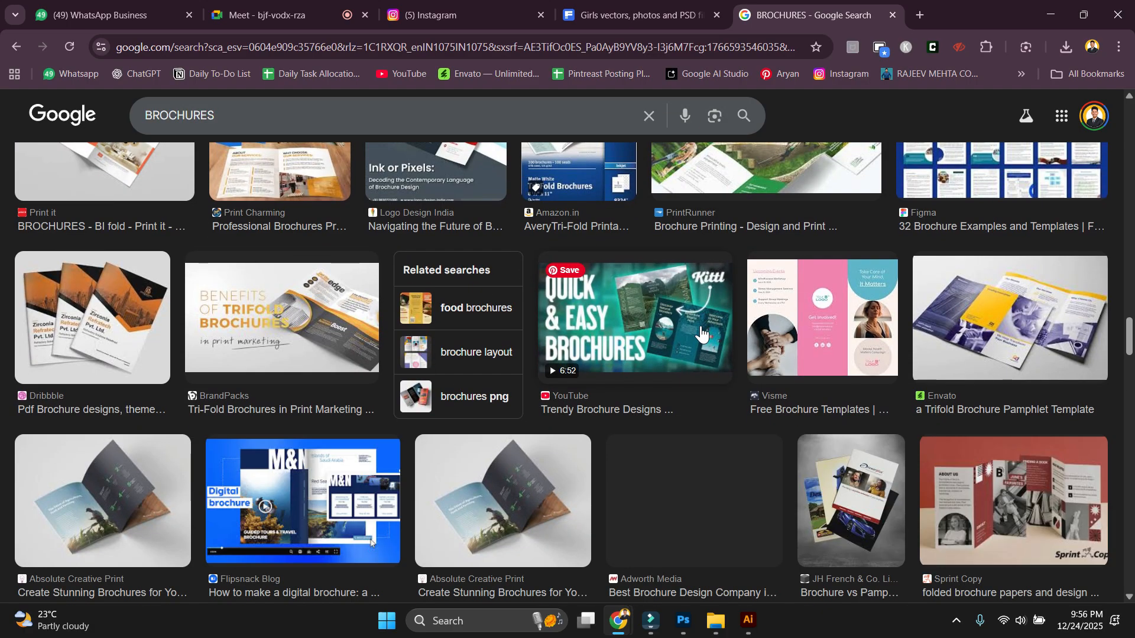
{"action": "scroll", "coordinate": [701, 335], "scroll_direction": "down", "scroll_amount": 10}
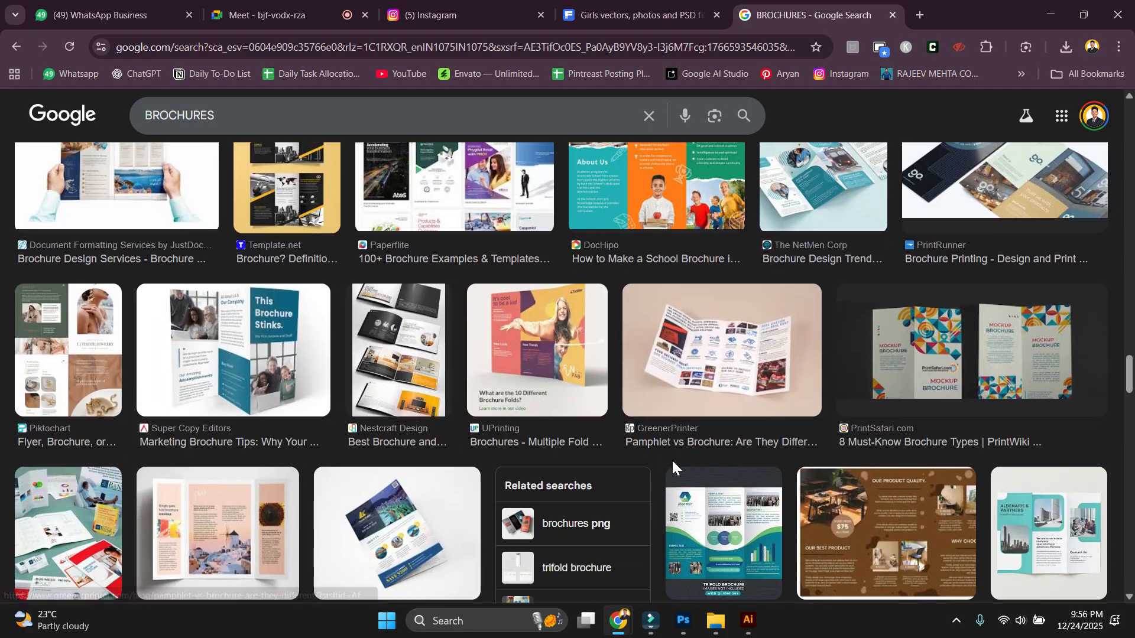
{"action": "scroll", "coordinate": [658, 473], "scroll_direction": "down", "scroll_amount": 8}
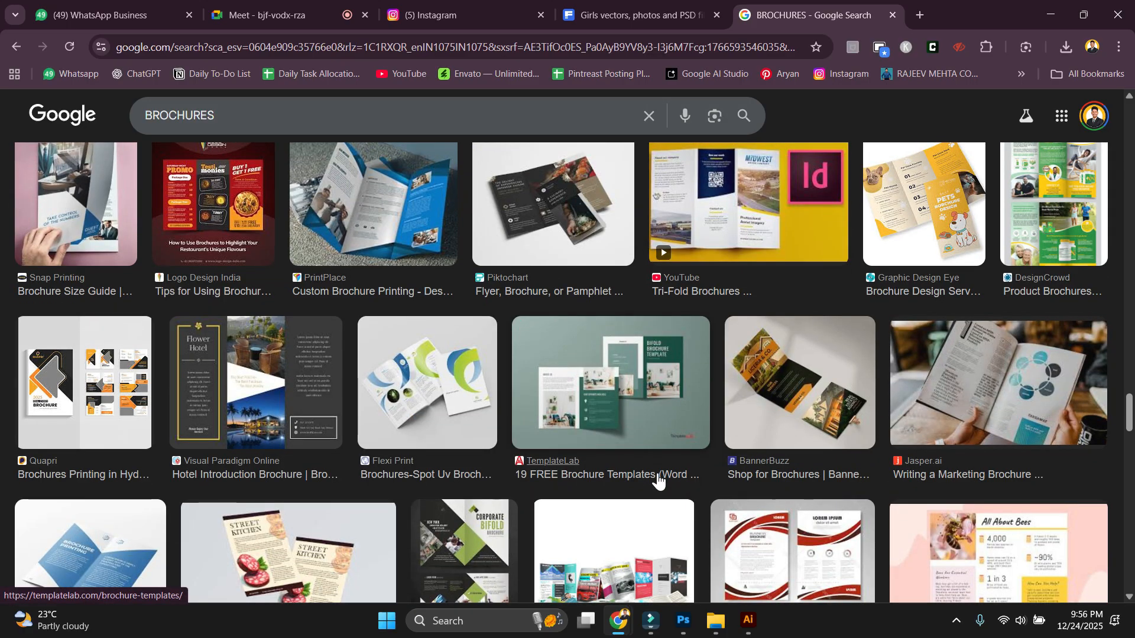
{"action": "scroll", "coordinate": [659, 480], "scroll_direction": "down", "scroll_amount": 10}
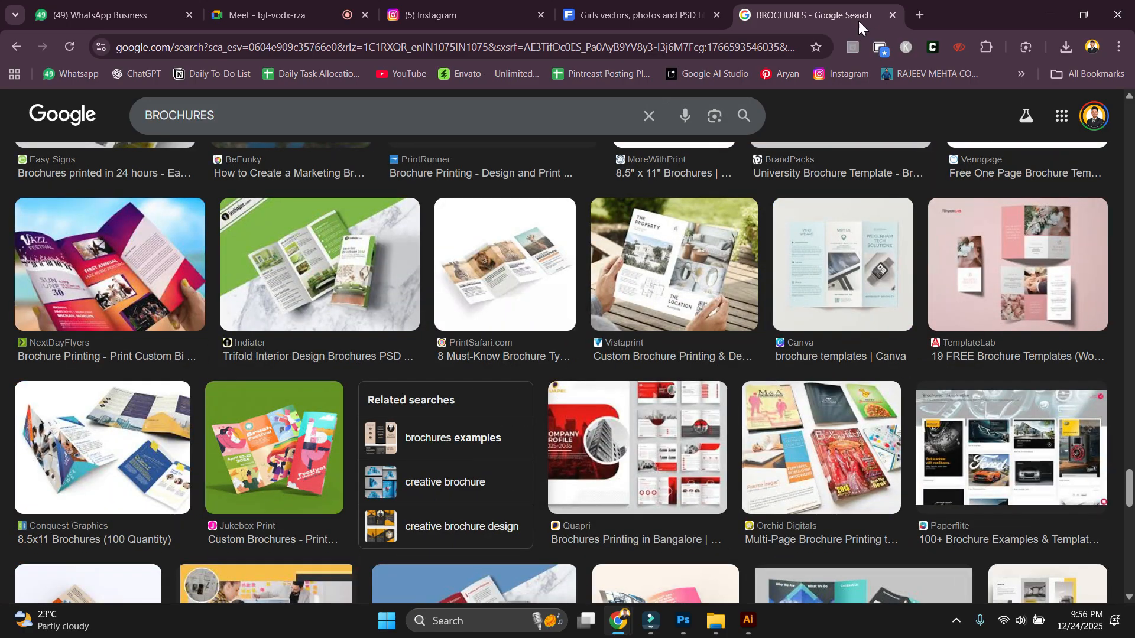
Open the Pinterest home feed from the bookmark bar and scroll through its design pins.
{"action": "left_click", "coordinate": [780, 74]}
{"action": "scroll", "coordinate": [428, 385], "scroll_direction": "down", "scroll_amount": 5}
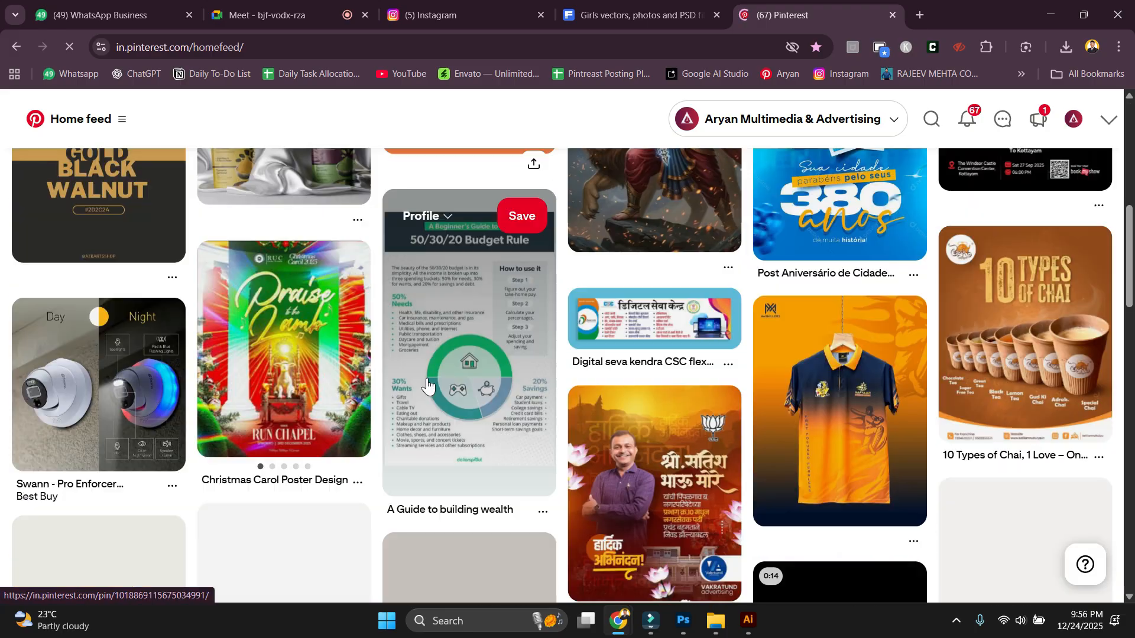
{"action": "scroll", "coordinate": [912, 400], "scroll_direction": "down", "scroll_amount": 4}
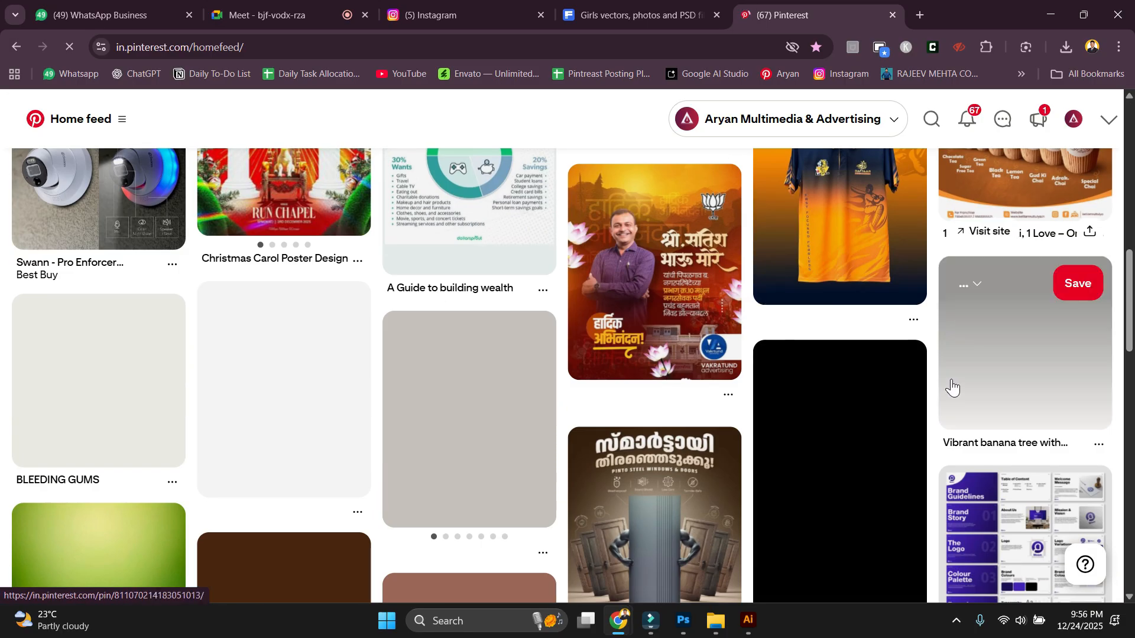
{"action": "scroll", "coordinate": [950, 385], "scroll_direction": "down", "scroll_amount": 3}
{"action": "scroll", "coordinate": [680, 293], "scroll_direction": "up", "scroll_amount": 4}
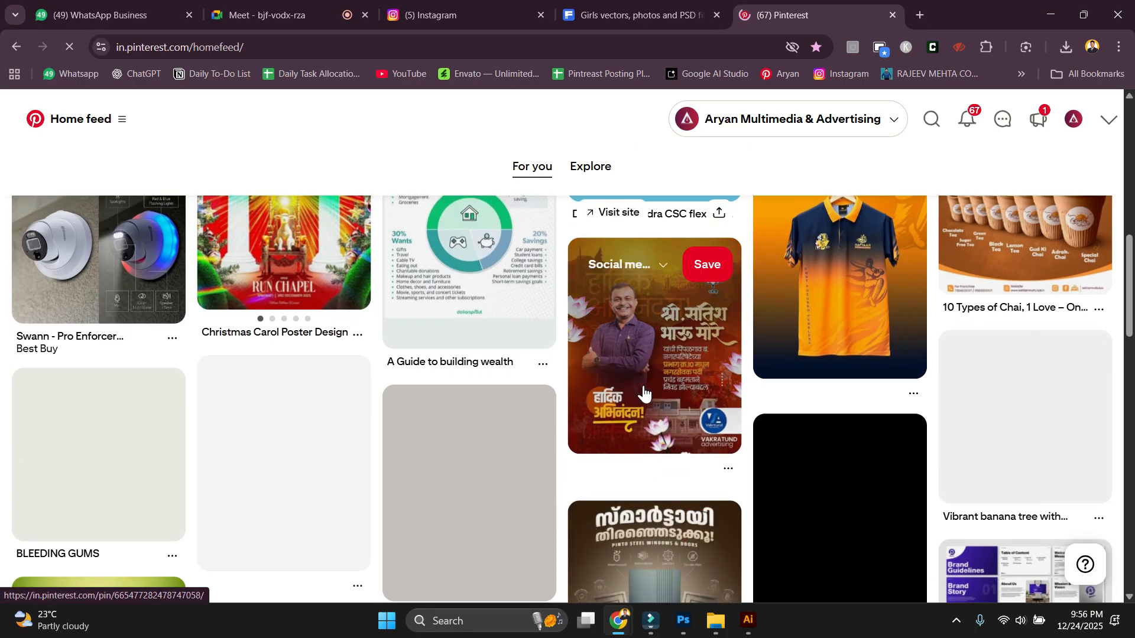
{"action": "scroll", "coordinate": [666, 381], "scroll_direction": "down", "scroll_amount": 7}
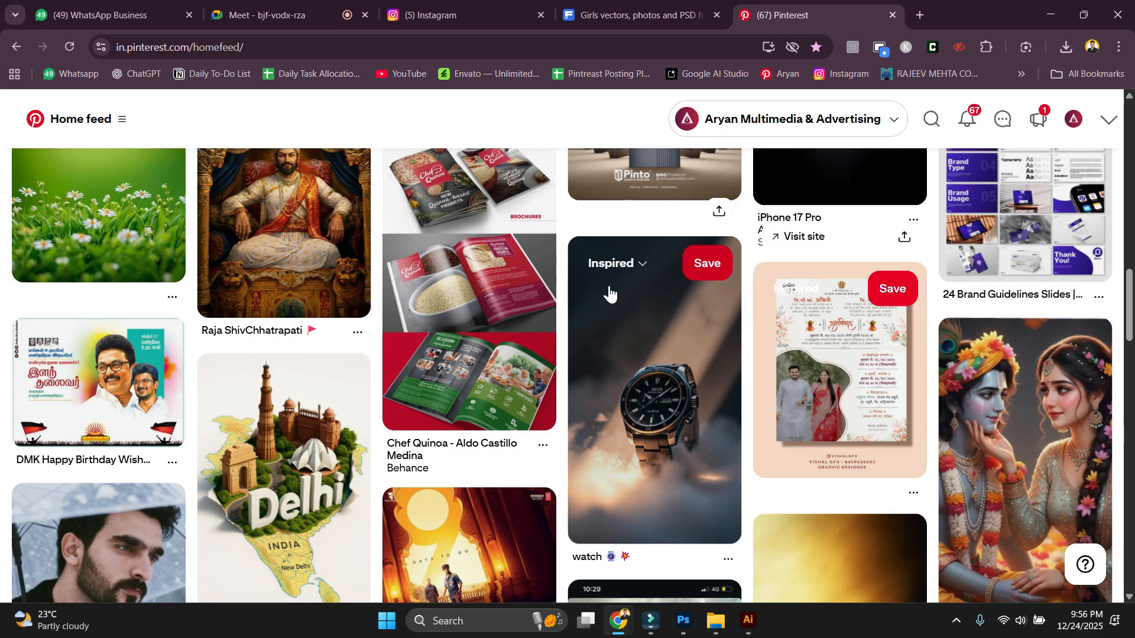
{"action": "scroll", "coordinate": [748, 495], "scroll_direction": "down", "scroll_amount": 10}
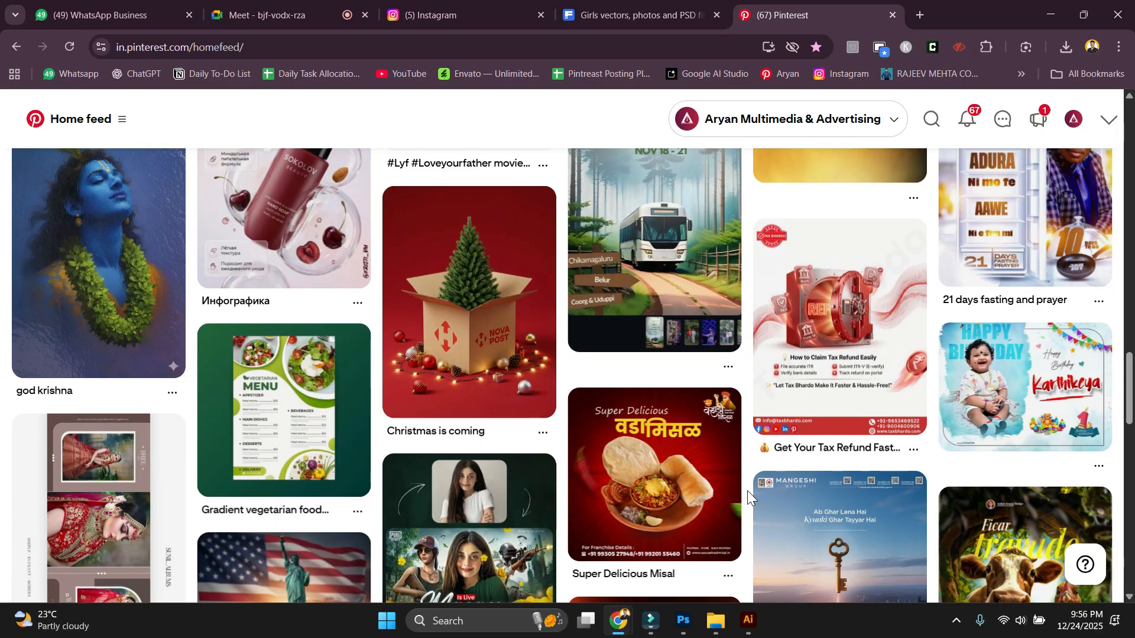
{"action": "scroll", "coordinate": [748, 490], "scroll_direction": "down", "scroll_amount": 6}
Search Pinterest for MAGZINE.
{"action": "left_click", "coordinate": [918, 124]}
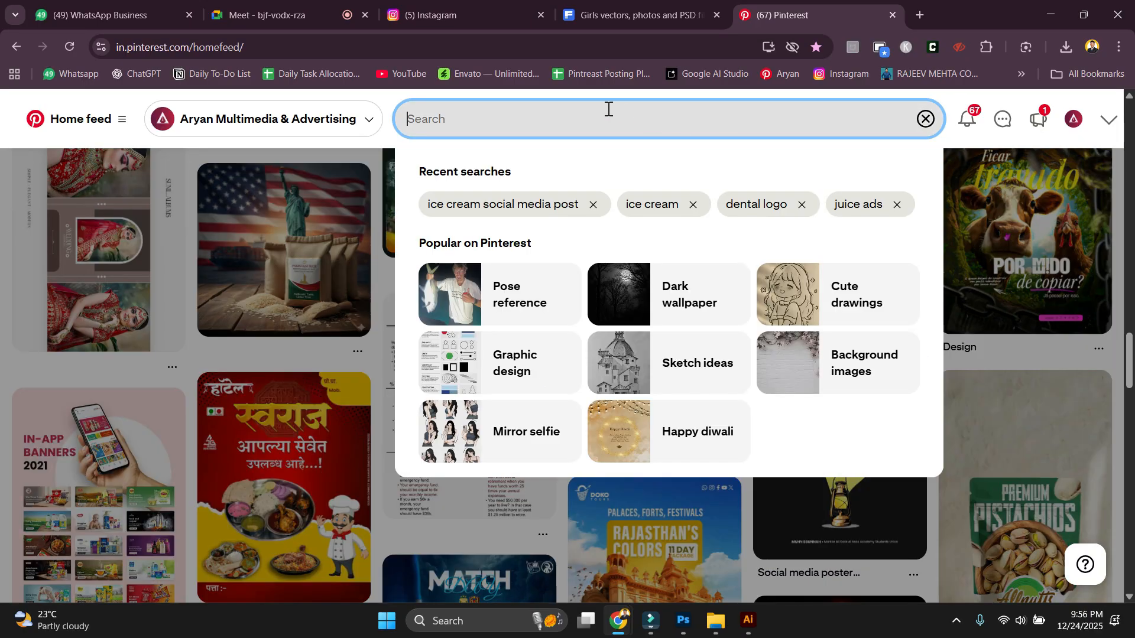
{"action": "type", "text": "MAGZINE"}
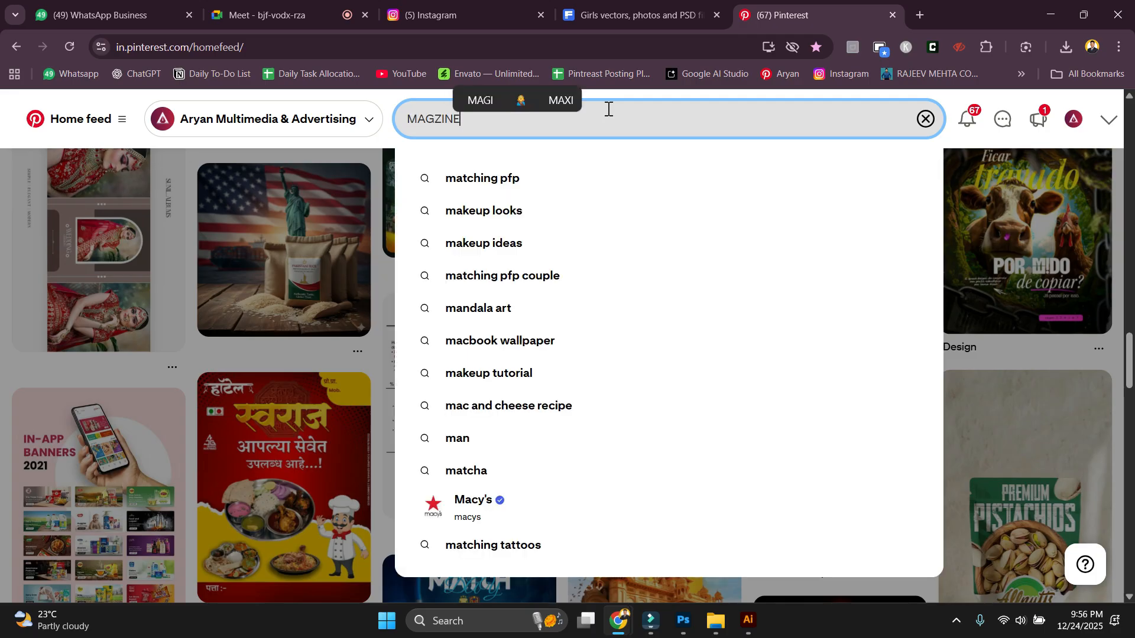
{"action": "key", "text": "Return"}
Scroll through the magazine design pins in the search results.
{"action": "scroll", "coordinate": [565, 474], "scroll_direction": "down", "scroll_amount": 4}
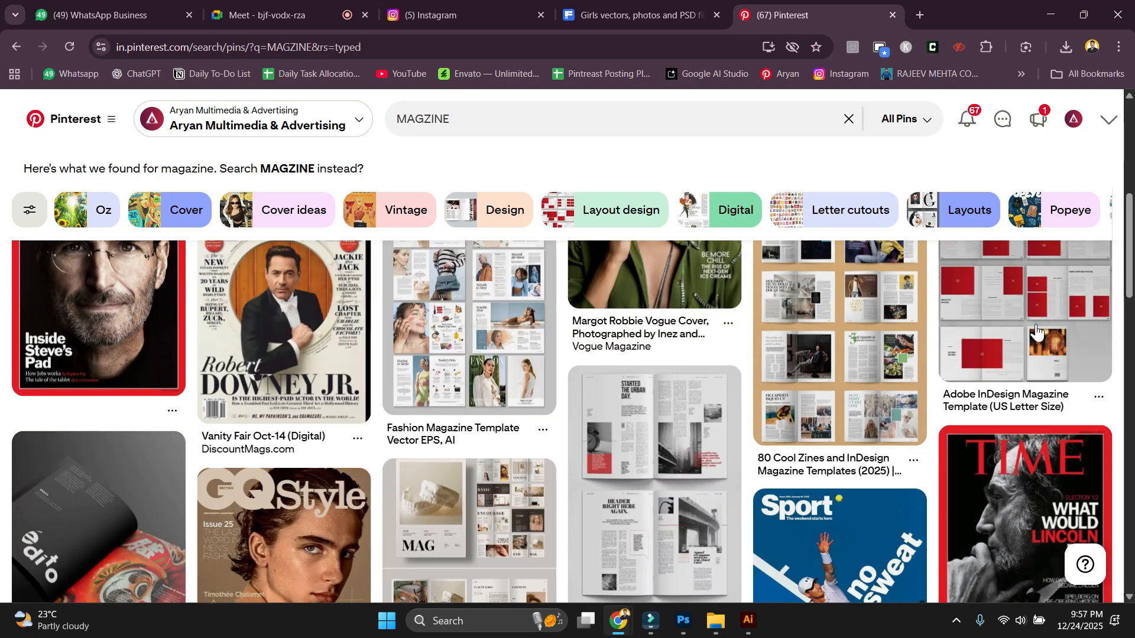
{"action": "scroll", "coordinate": [406, 457], "scroll_direction": "down", "scroll_amount": 15}
{"action": "scroll", "coordinate": [957, 347], "scroll_direction": "down", "scroll_amount": 3}
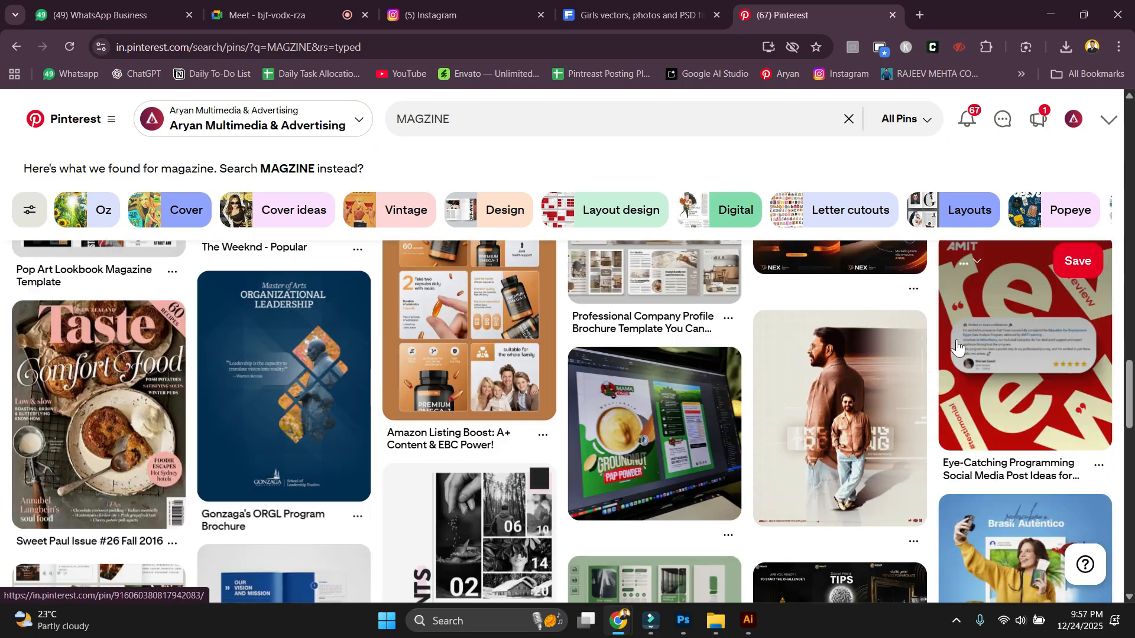
{"action": "scroll", "coordinate": [1030, 322], "scroll_direction": "down", "scroll_amount": 4}
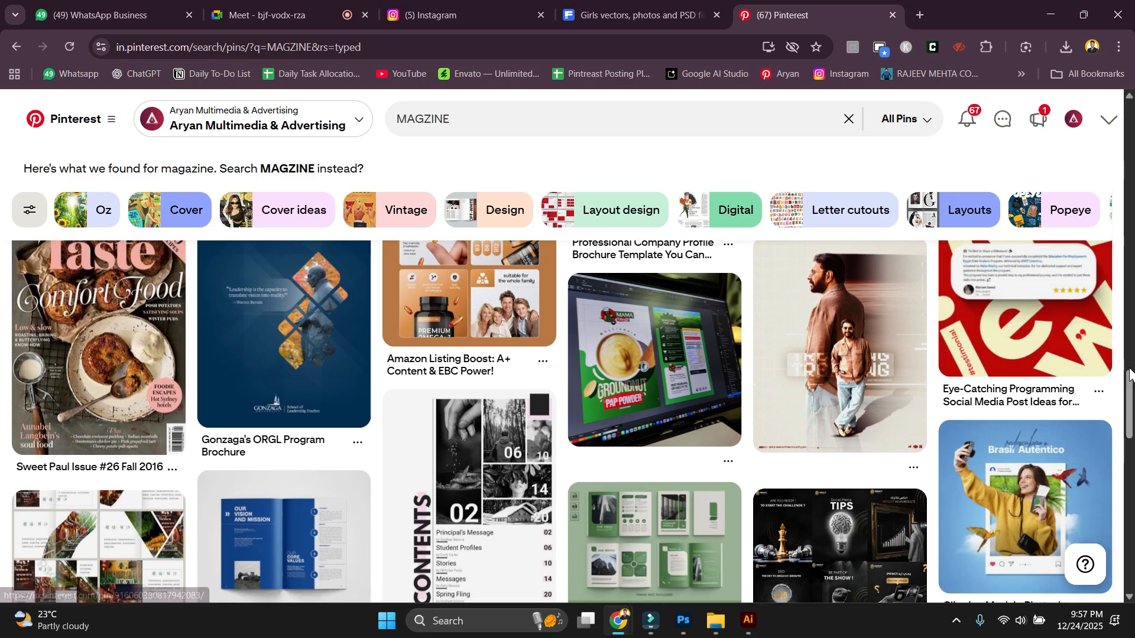
{"action": "scroll", "coordinate": [1129, 374], "scroll_direction": "down", "scroll_amount": 4}
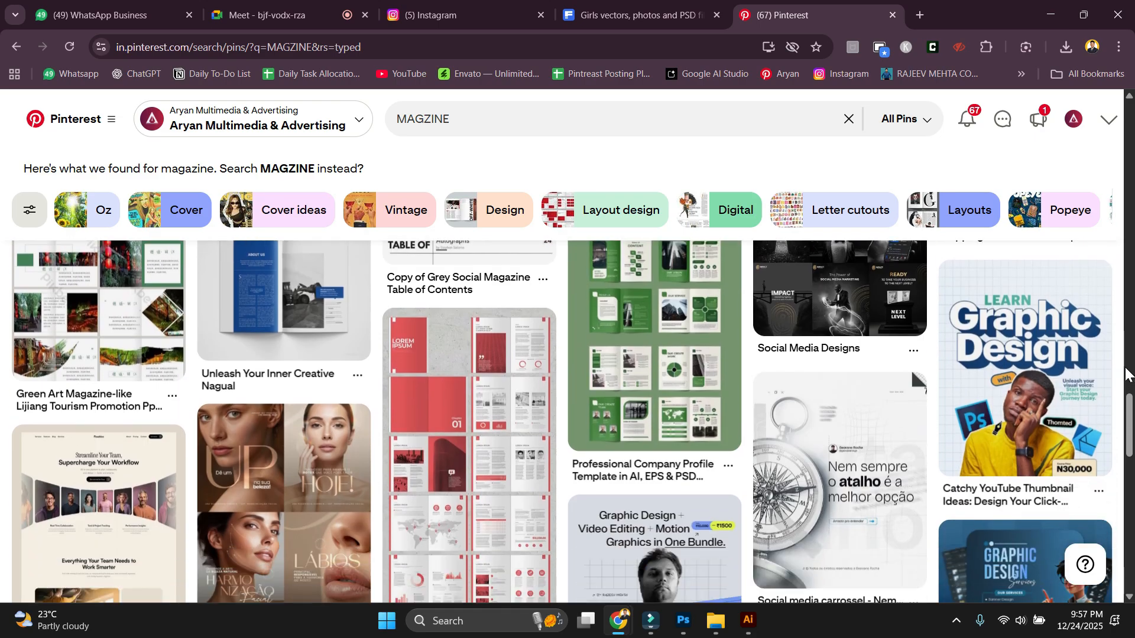
{"action": "scroll", "coordinate": [887, 331], "scroll_direction": "down", "scroll_amount": 5}
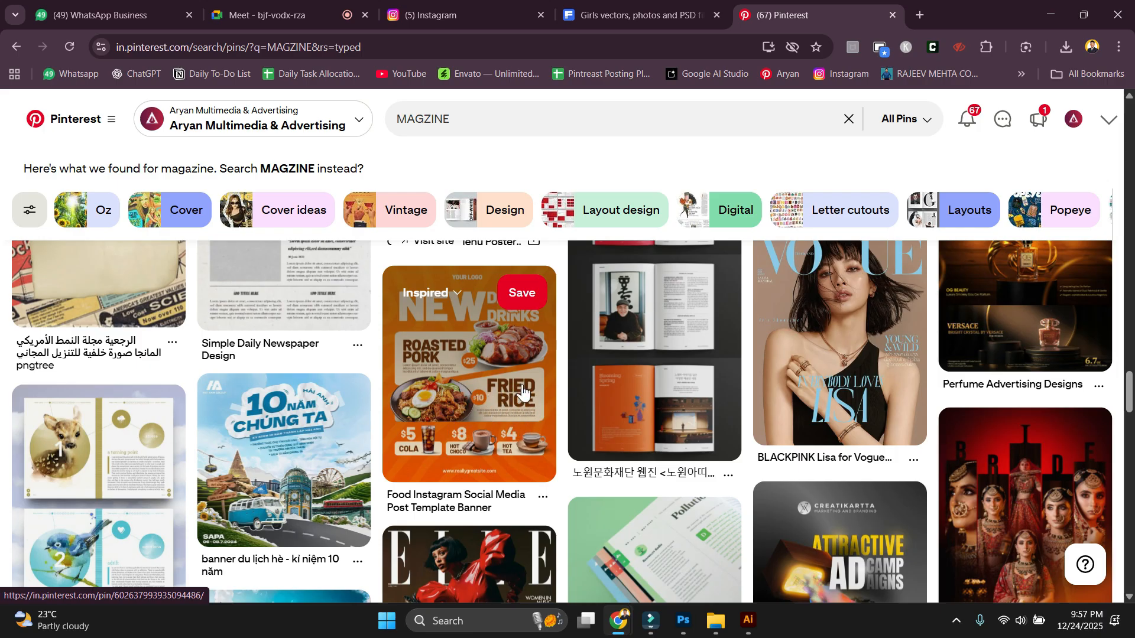
{"action": "scroll", "coordinate": [529, 402], "scroll_direction": "down", "scroll_amount": 2}
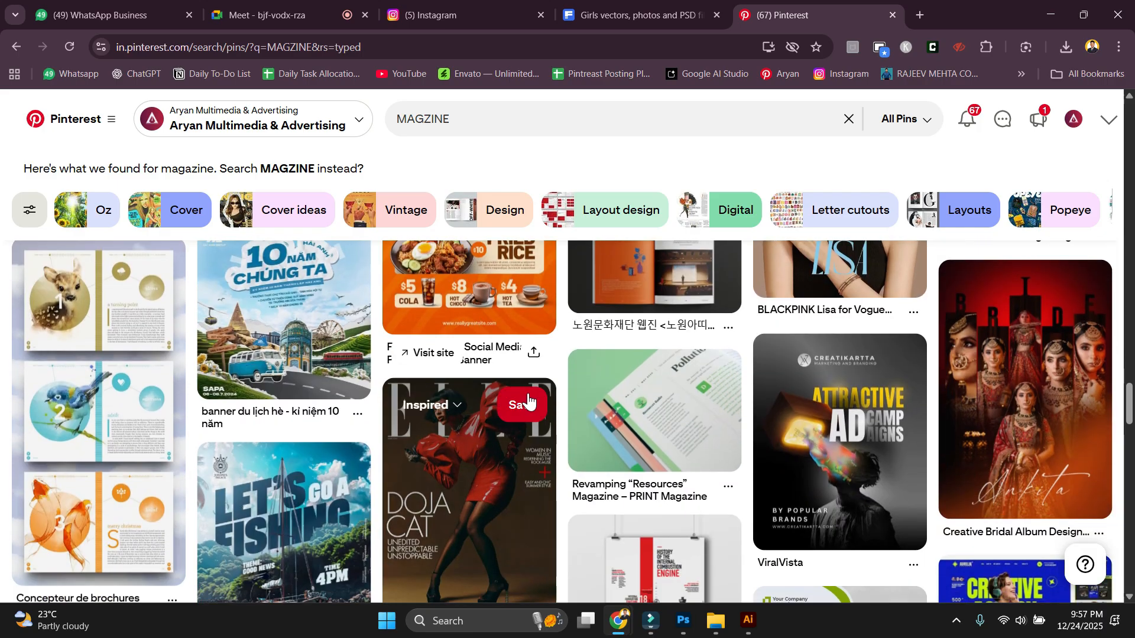
{"action": "scroll", "coordinate": [529, 402], "scroll_direction": "down", "scroll_amount": 2}
{"action": "scroll", "coordinate": [529, 402], "scroll_direction": "down", "scroll_amount": 3}
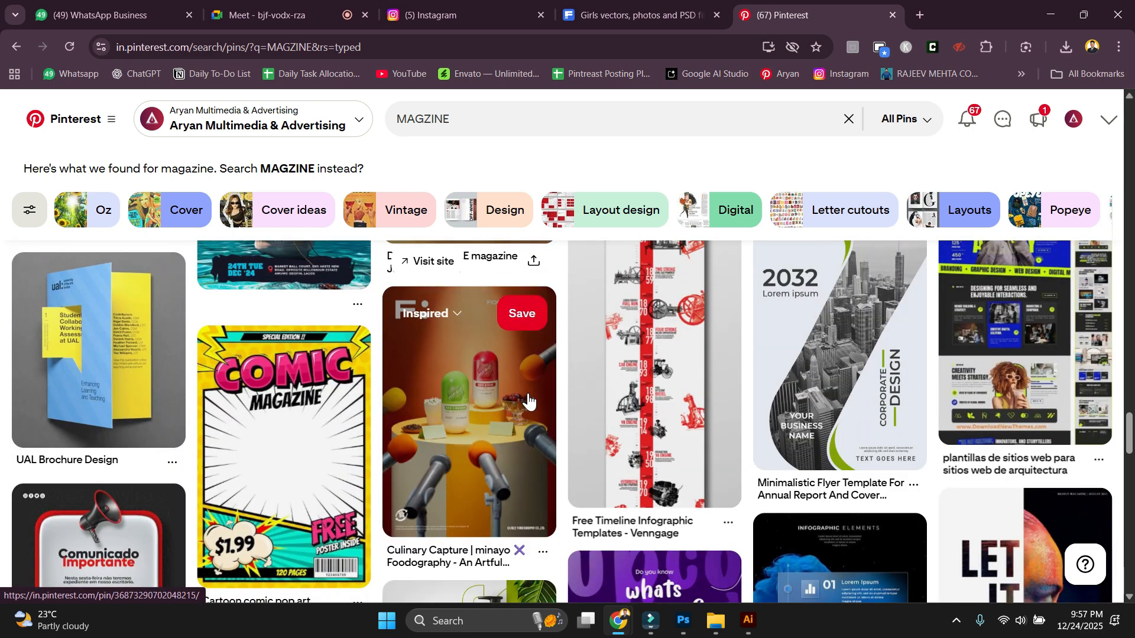
{"action": "scroll", "coordinate": [528, 401], "scroll_direction": "down", "scroll_amount": 3}
{"action": "scroll", "coordinate": [561, 458], "scroll_direction": "down", "scroll_amount": 1}
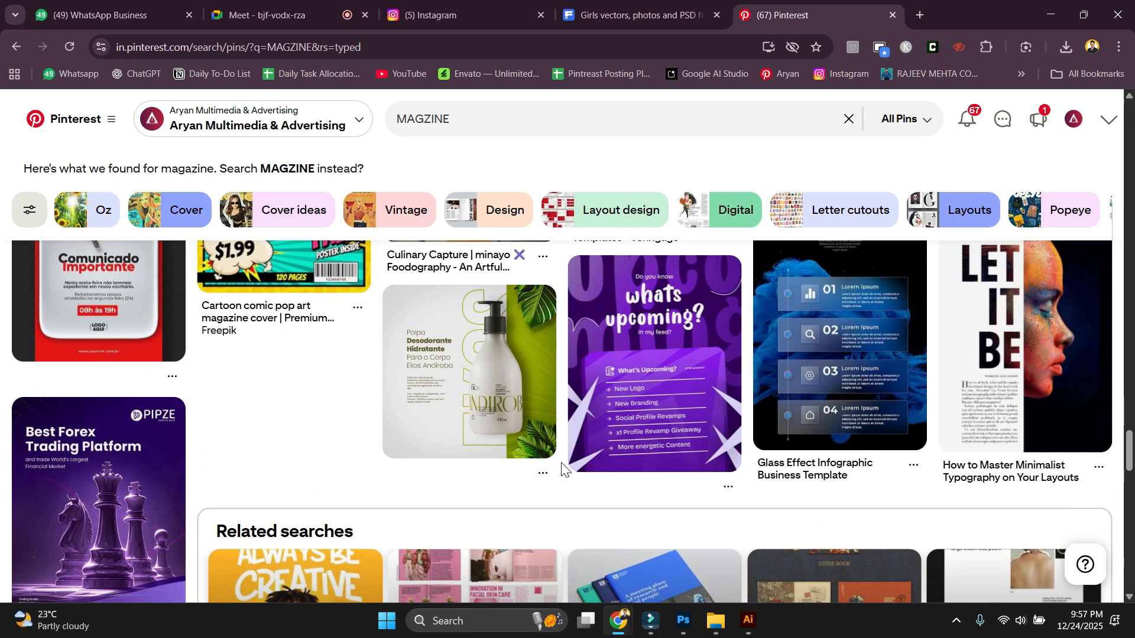
{"action": "scroll", "coordinate": [562, 463], "scroll_direction": "down", "scroll_amount": 1}
{"action": "scroll", "coordinate": [565, 461], "scroll_direction": "down", "scroll_amount": 3}
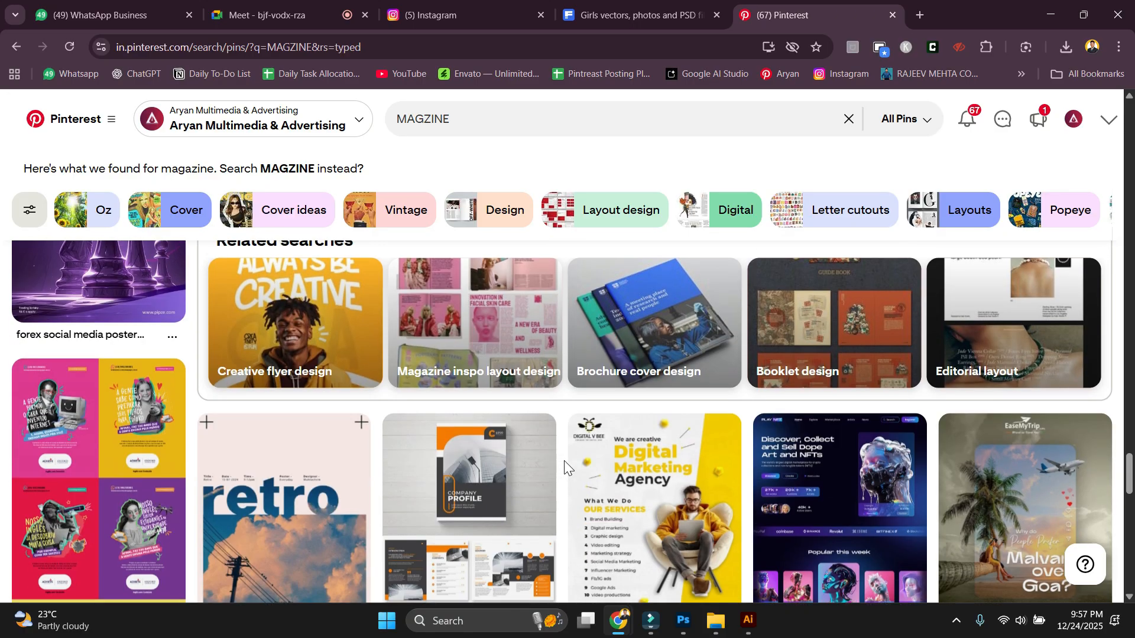
{"action": "scroll", "coordinate": [564, 460], "scroll_direction": "down", "scroll_amount": 6}
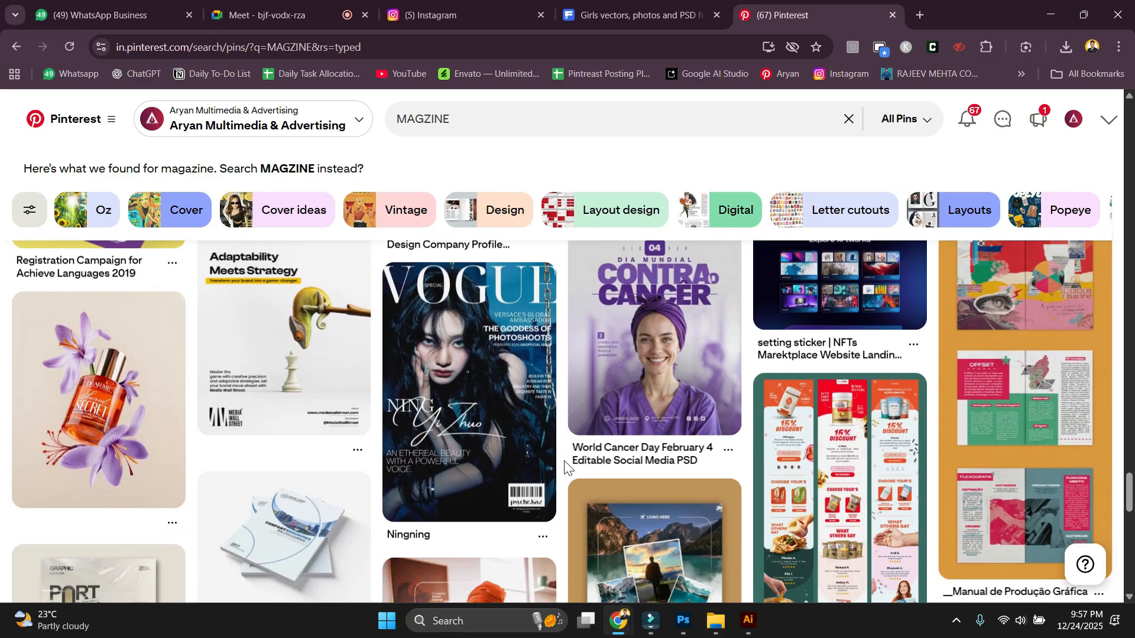
{"action": "scroll", "coordinate": [564, 460], "scroll_direction": "down", "scroll_amount": 8}
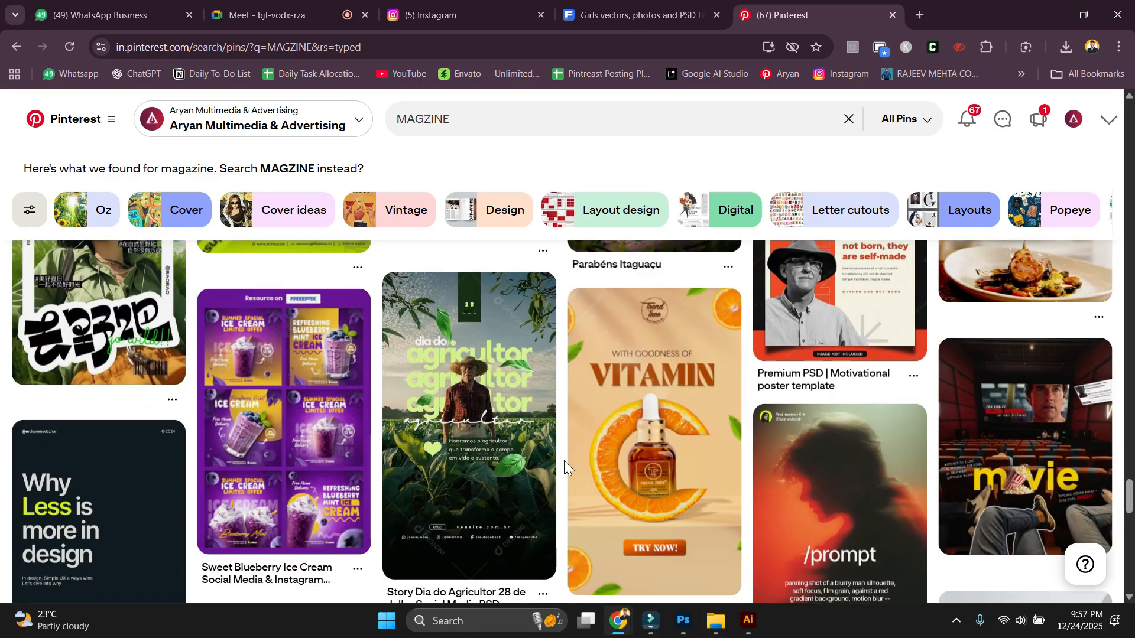
{"action": "scroll", "coordinate": [564, 460], "scroll_direction": "down", "scroll_amount": 15}
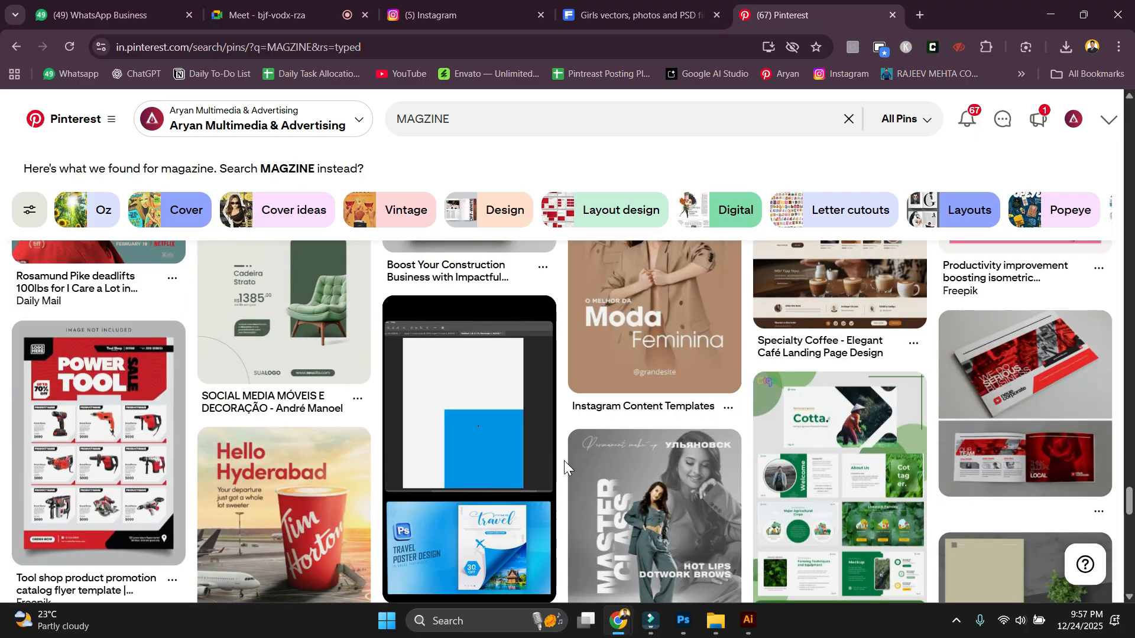
{"action": "scroll", "coordinate": [564, 460], "scroll_direction": "down", "scroll_amount": 2}
{"action": "scroll", "coordinate": [414, 450], "scroll_direction": "up", "scroll_amount": 3}
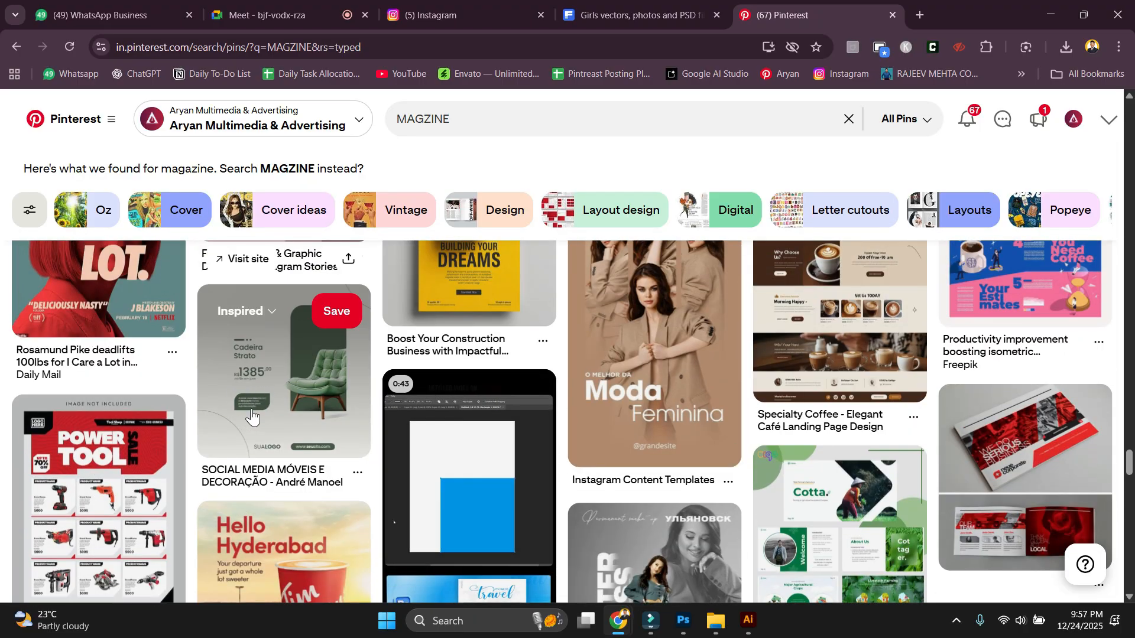
{"action": "scroll", "coordinate": [309, 441], "scroll_direction": "down", "scroll_amount": 2}
{"action": "scroll", "coordinate": [353, 437], "scroll_direction": "down", "scroll_amount": 3}
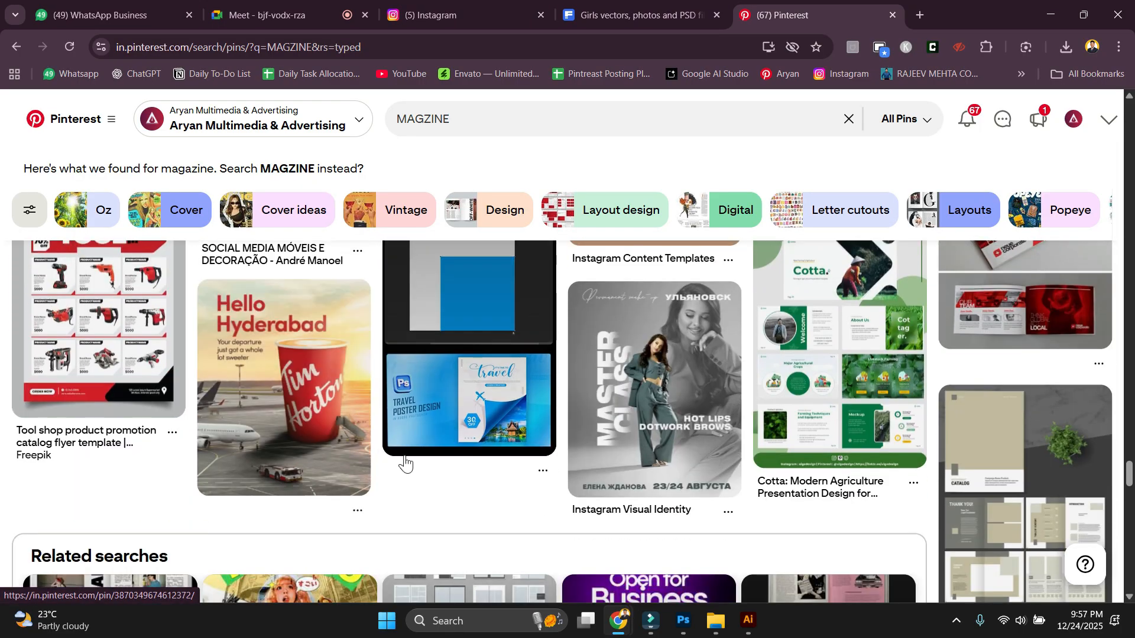
{"action": "scroll", "coordinate": [69, 354], "scroll_direction": "up", "scroll_amount": 1}
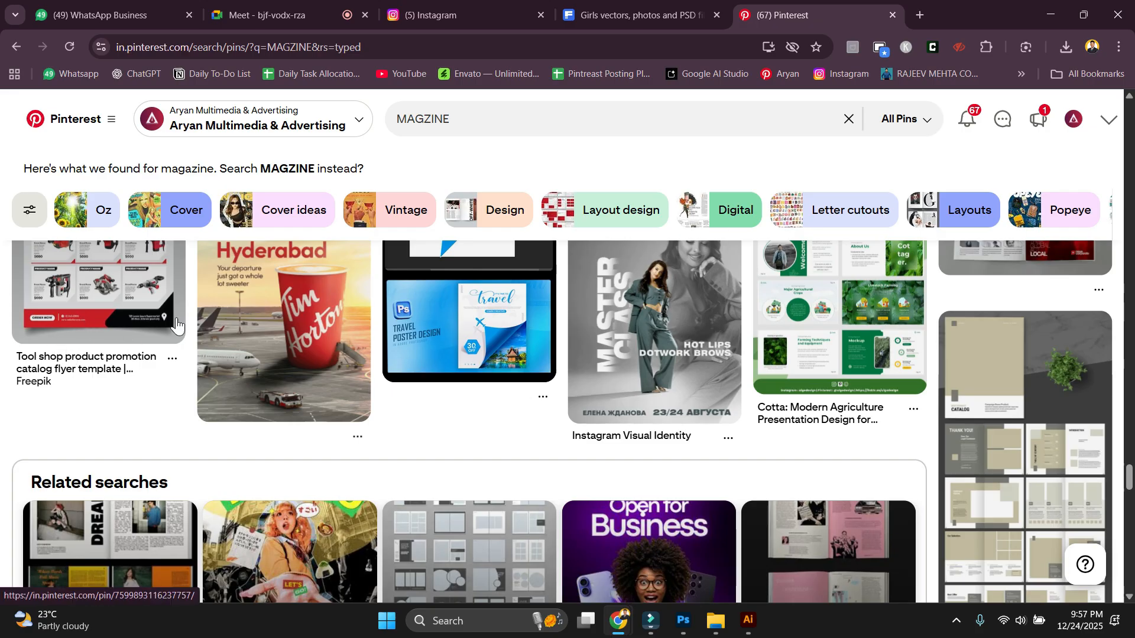
{"action": "scroll", "coordinate": [304, 418], "scroll_direction": "down", "scroll_amount": 8}
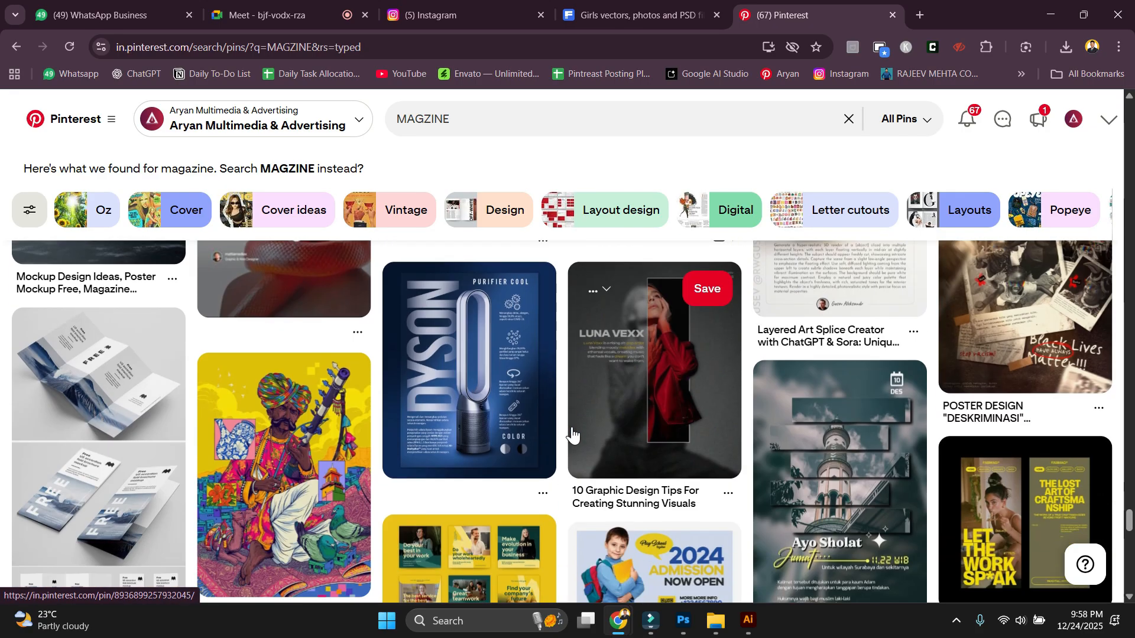
{"action": "scroll", "coordinate": [572, 435], "scroll_direction": "down", "scroll_amount": 3}
{"action": "scroll", "coordinate": [572, 434], "scroll_direction": "down", "scroll_amount": 1}
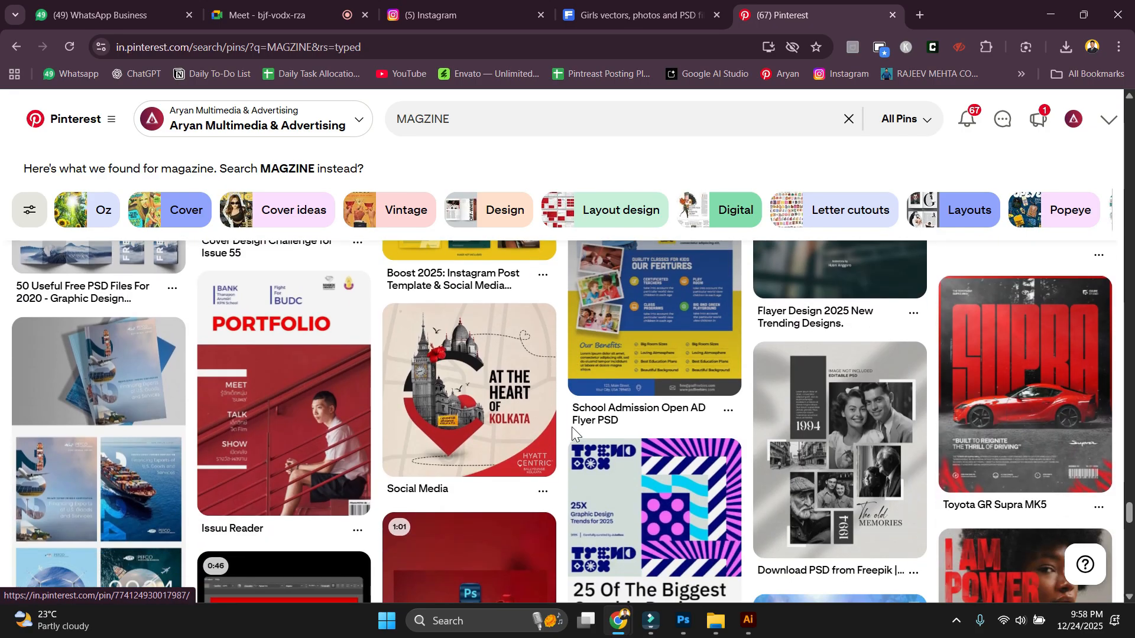
{"action": "scroll", "coordinate": [572, 434], "scroll_direction": "down", "scroll_amount": 3}
{"action": "scroll", "coordinate": [572, 434], "scroll_direction": "down", "scroll_amount": 10}
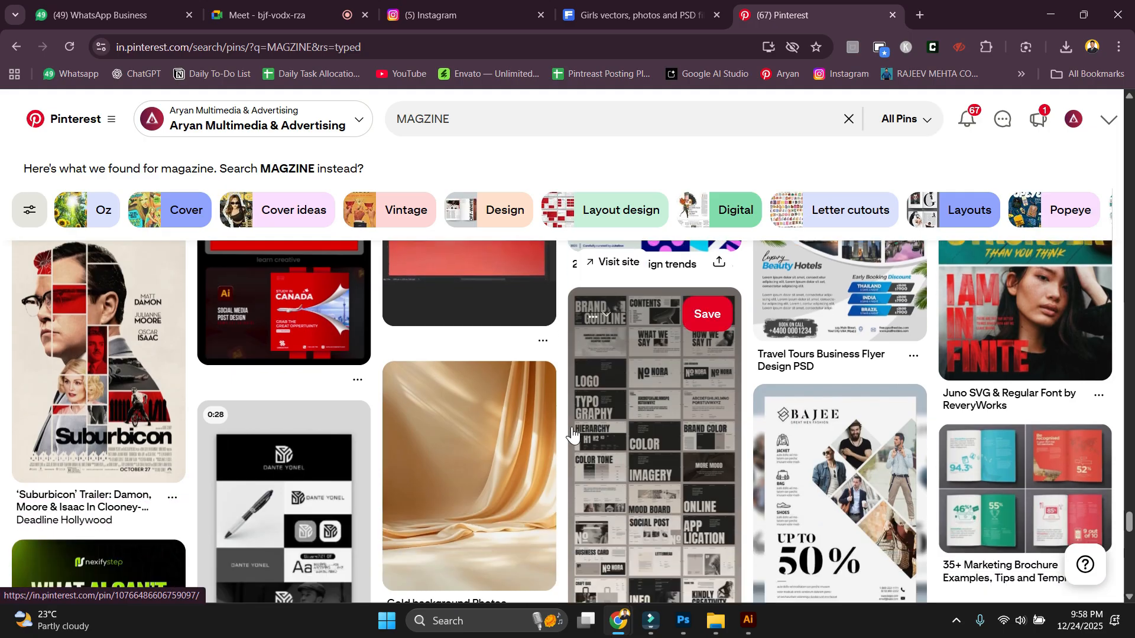
{"action": "scroll", "coordinate": [566, 380], "scroll_direction": "down", "scroll_amount": 10}
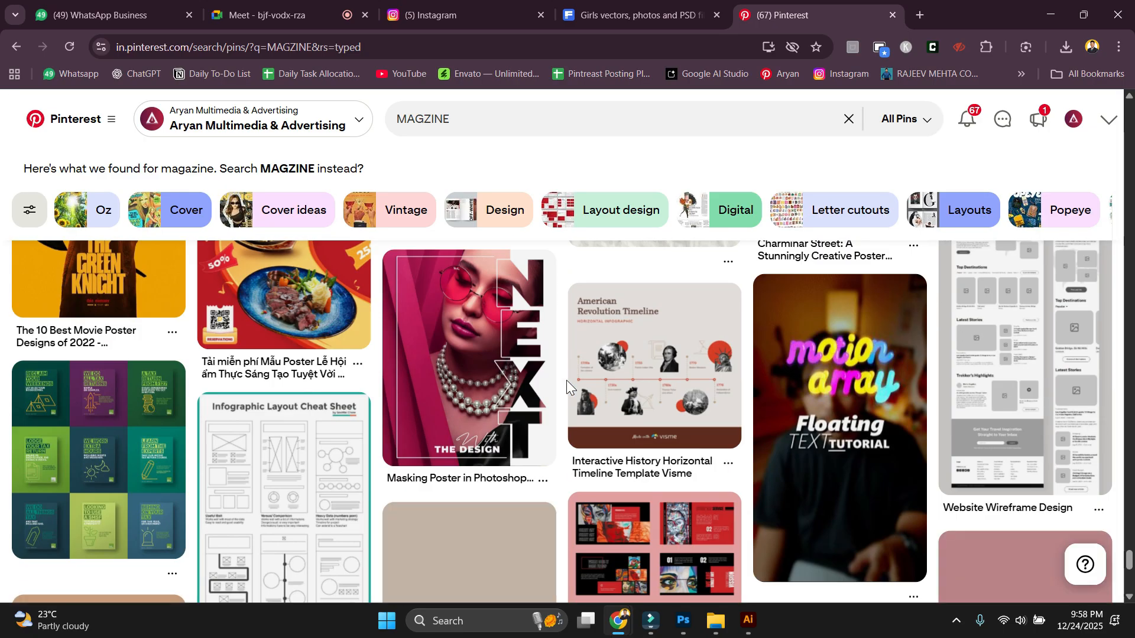
{"action": "scroll", "coordinate": [567, 381], "scroll_direction": "down", "scroll_amount": 5}
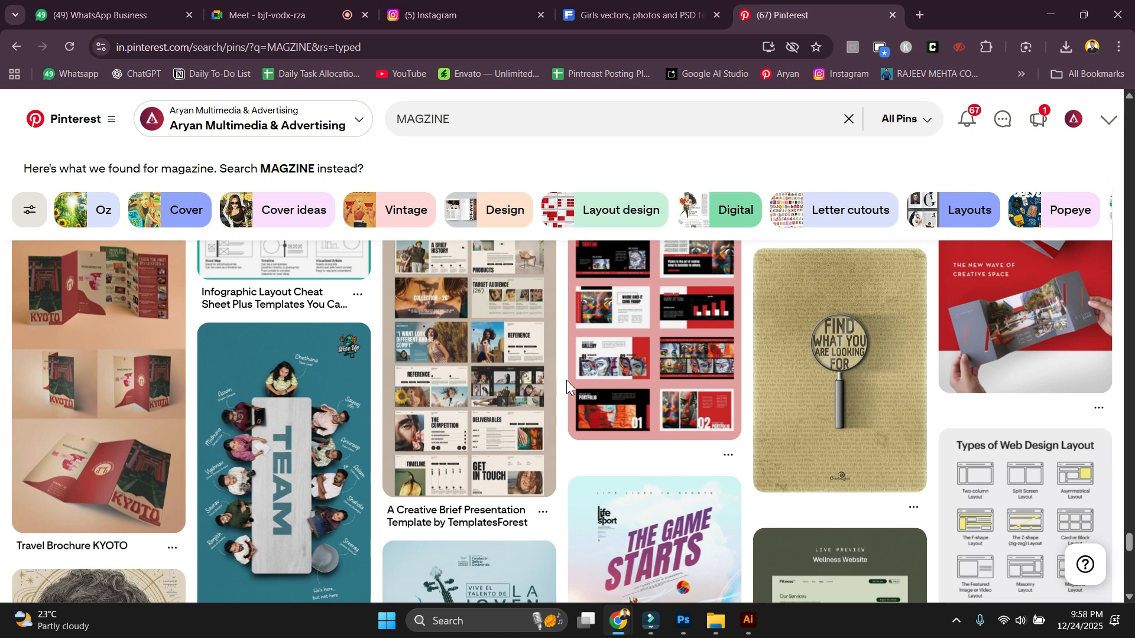
{"action": "scroll", "coordinate": [566, 381], "scroll_direction": "down", "scroll_amount": 10}
{"action": "scroll", "coordinate": [567, 380], "scroll_direction": "down", "scroll_amount": 5}
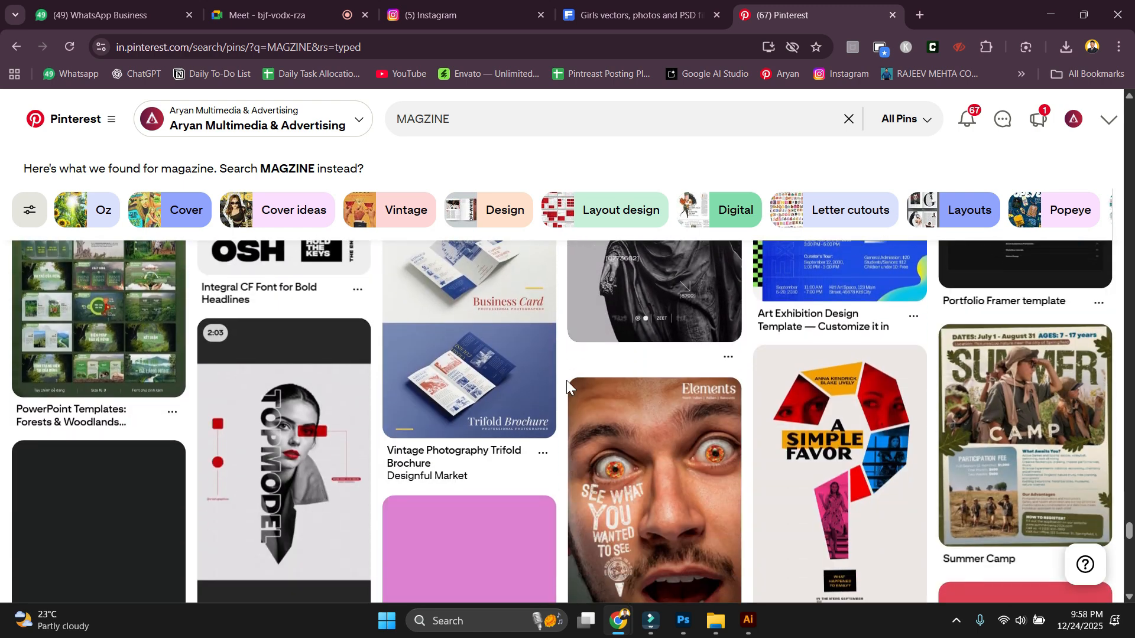
{"action": "scroll", "coordinate": [566, 381], "scroll_direction": "down", "scroll_amount": 6}
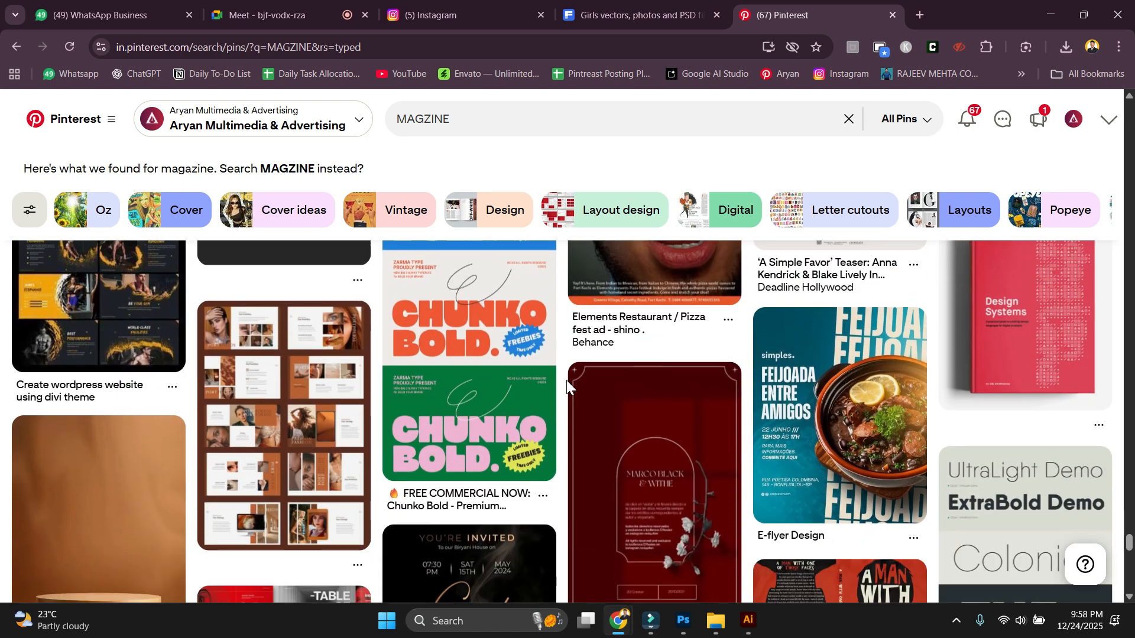
{"action": "scroll", "coordinate": [566, 381], "scroll_direction": "up", "scroll_amount": 3}
{"action": "scroll", "coordinate": [566, 381], "scroll_direction": "down", "scroll_amount": 12}
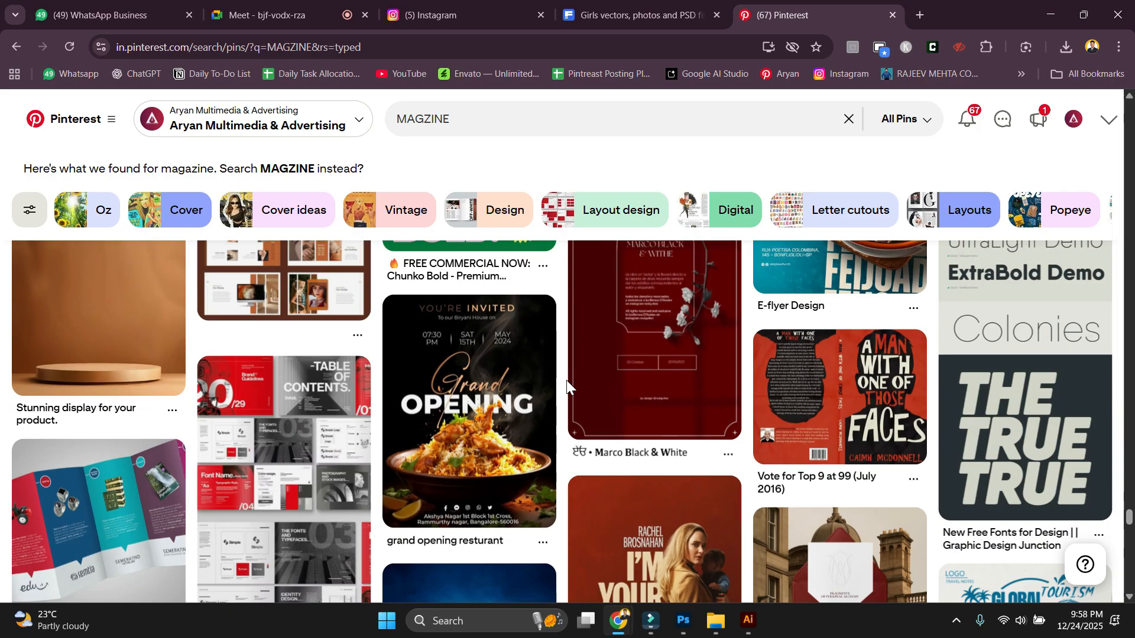
{"action": "scroll", "coordinate": [566, 380], "scroll_direction": "down", "scroll_amount": 2}
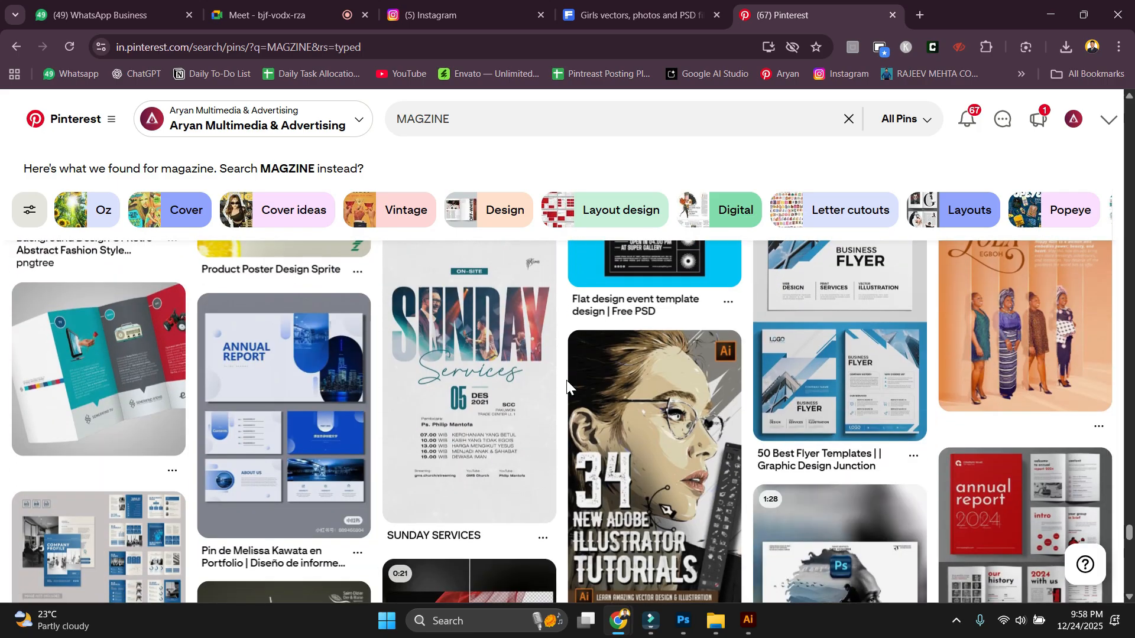
{"action": "scroll", "coordinate": [566, 383], "scroll_direction": "down", "scroll_amount": 10}
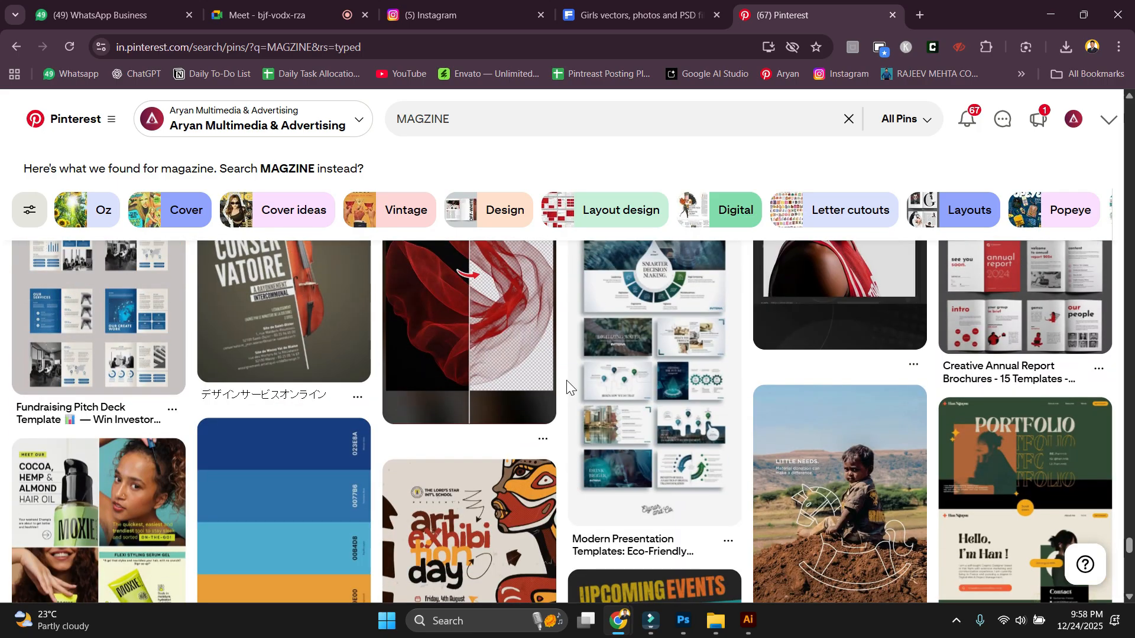
{"action": "scroll", "coordinate": [567, 382], "scroll_direction": "down", "scroll_amount": 6}
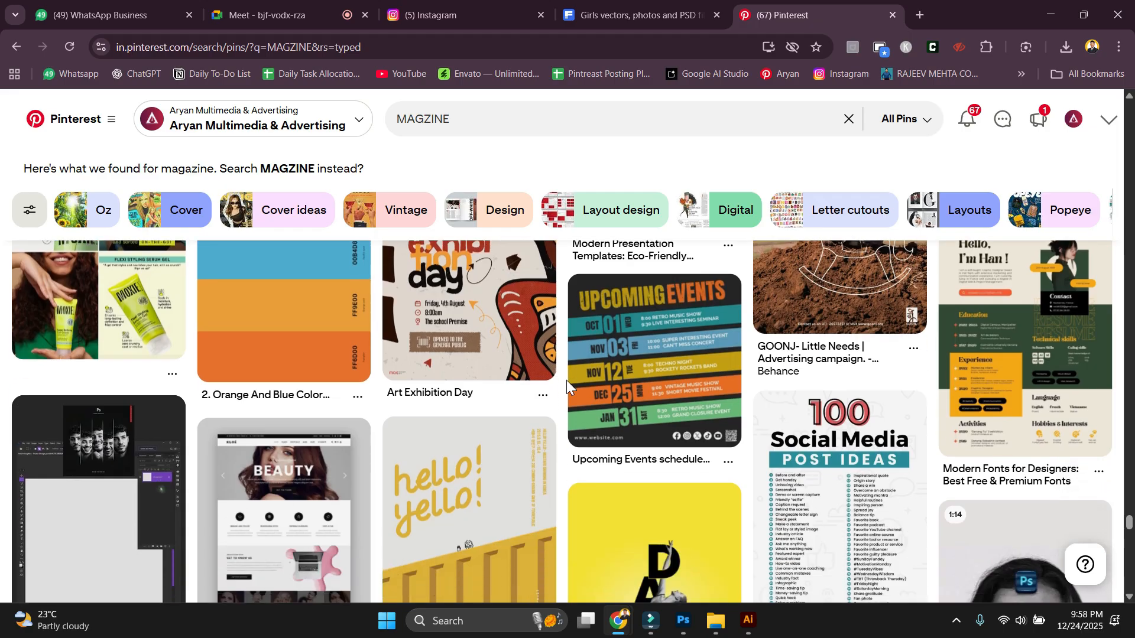
{"action": "scroll", "coordinate": [566, 380], "scroll_direction": "down", "scroll_amount": 15}
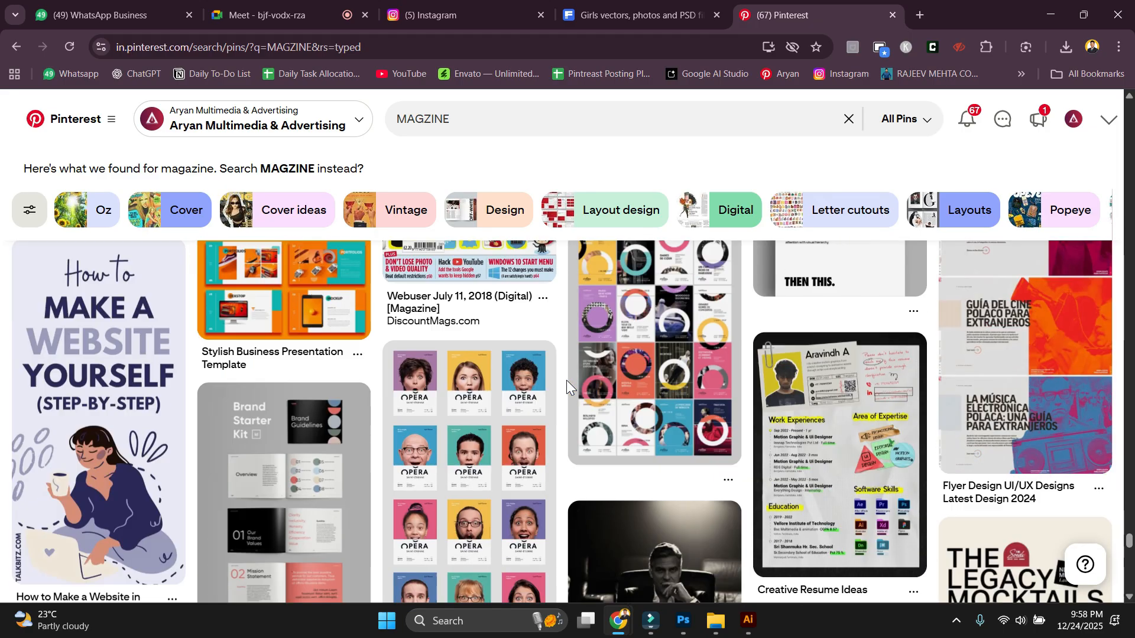
{"action": "scroll", "coordinate": [451, 413], "scroll_direction": "down", "scroll_amount": 7}
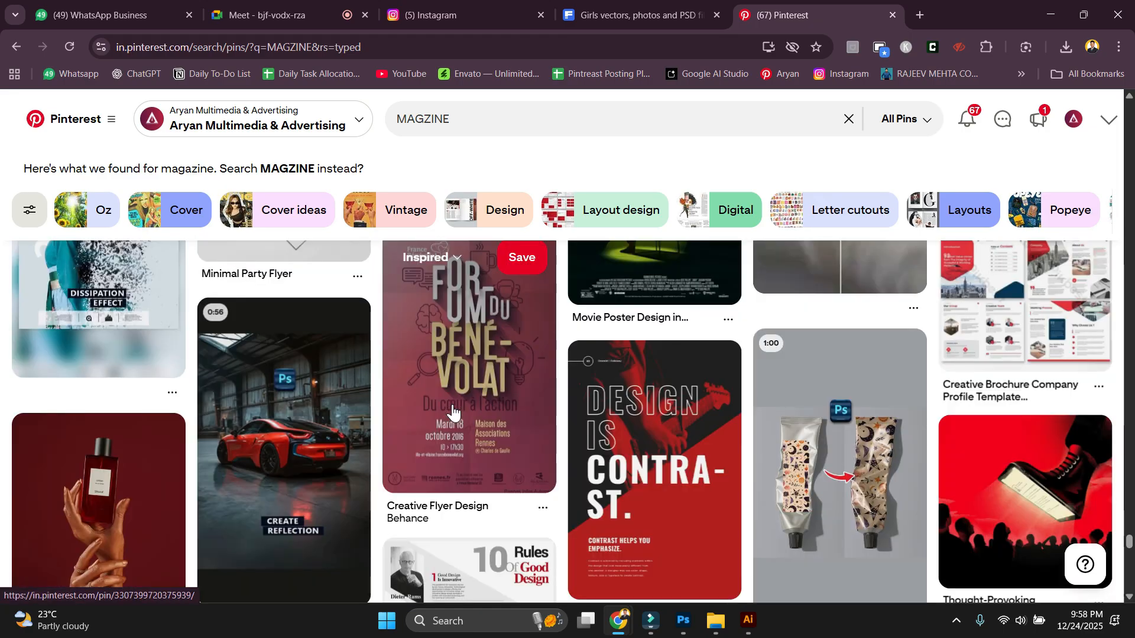
{"action": "scroll", "coordinate": [455, 413], "scroll_direction": "down", "scroll_amount": 4}
{"action": "scroll", "coordinate": [456, 408], "scroll_direction": "down", "scroll_amount": 5}
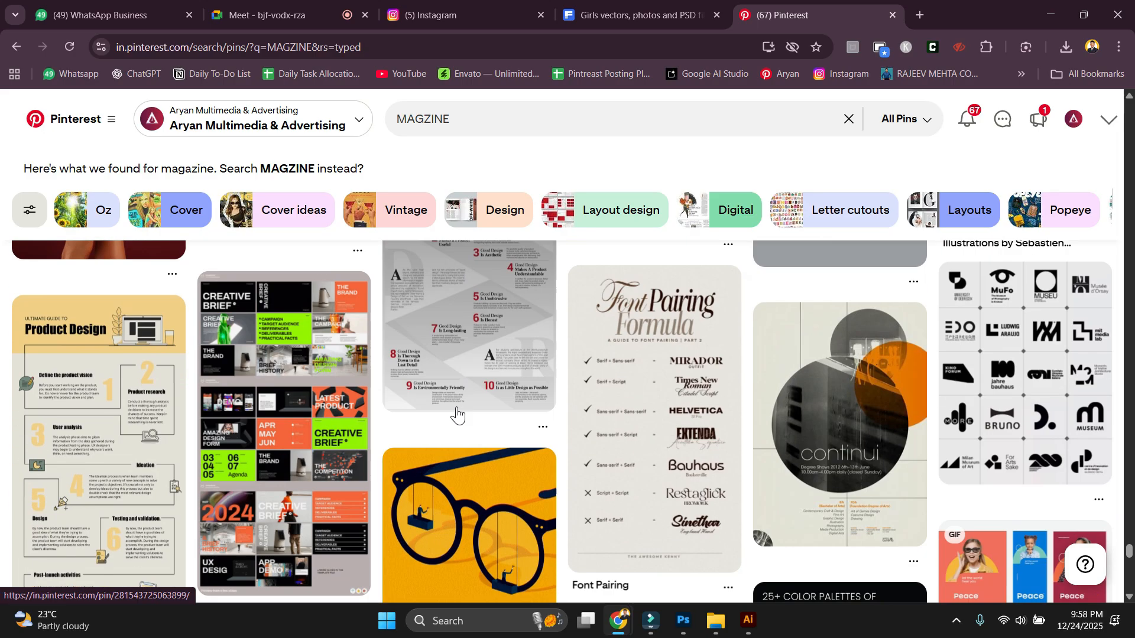
{"action": "scroll", "coordinate": [650, 467], "scroll_direction": "up", "scroll_amount": 4}
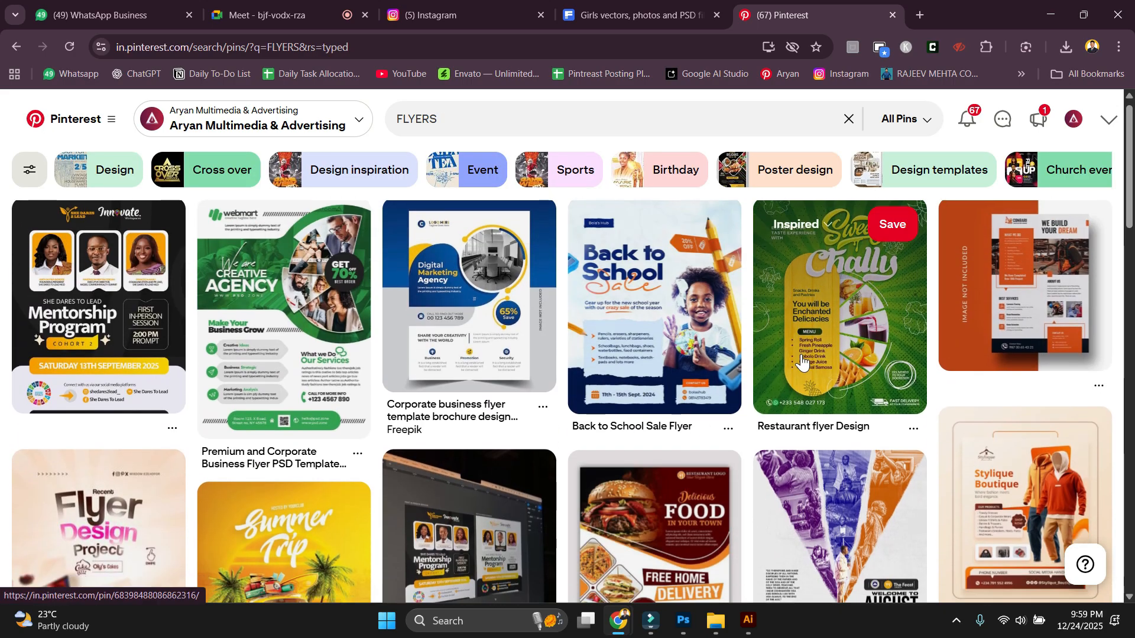
Scroll the FLYERS results and open the 'Flyer Design' pin showing the Donate Save a Child flyer.
{"action": "scroll", "coordinate": [710, 378], "scroll_direction": "down", "scroll_amount": 3}
{"action": "scroll", "coordinate": [768, 355], "scroll_direction": "up", "scroll_amount": 3}
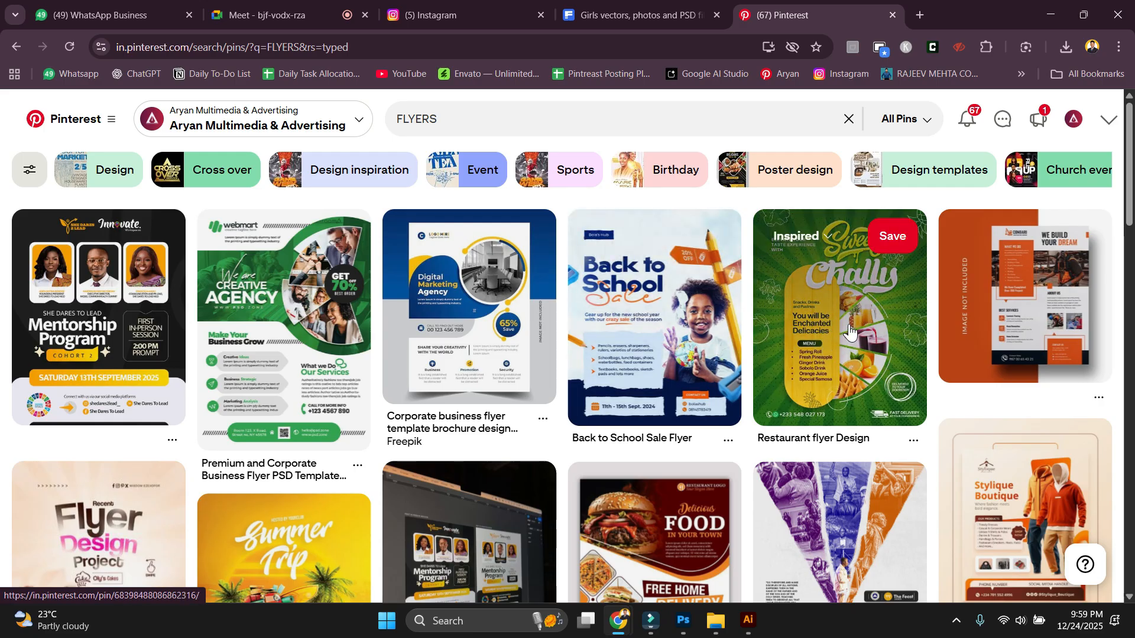
{"action": "scroll", "coordinate": [668, 355], "scroll_direction": "down", "scroll_amount": 7}
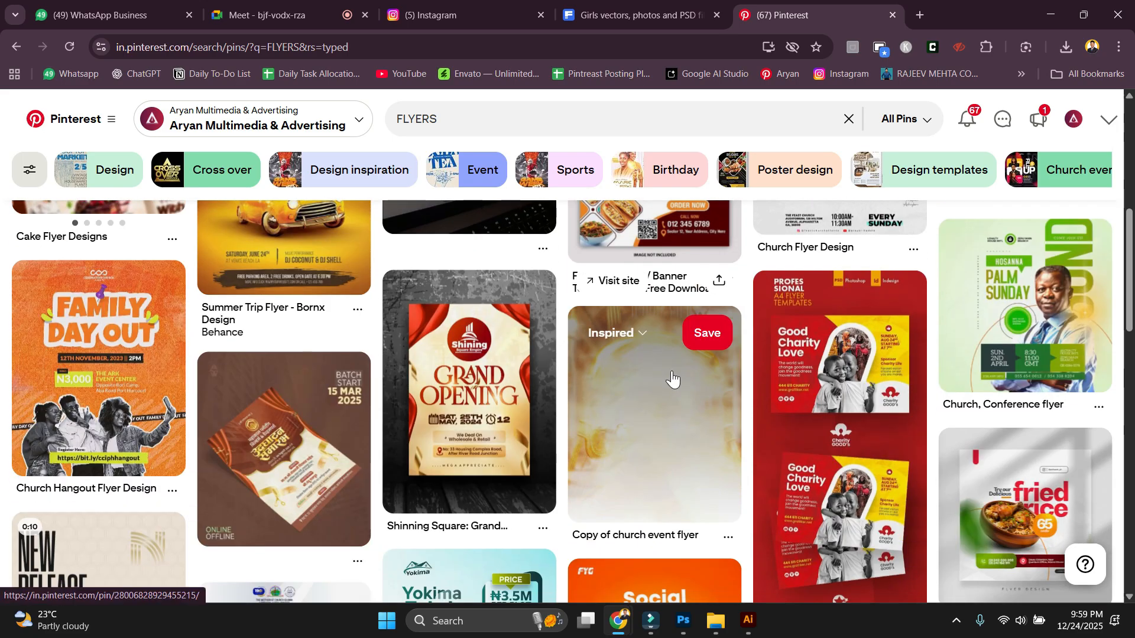
{"action": "scroll", "coordinate": [749, 423], "scroll_direction": "down", "scroll_amount": 2}
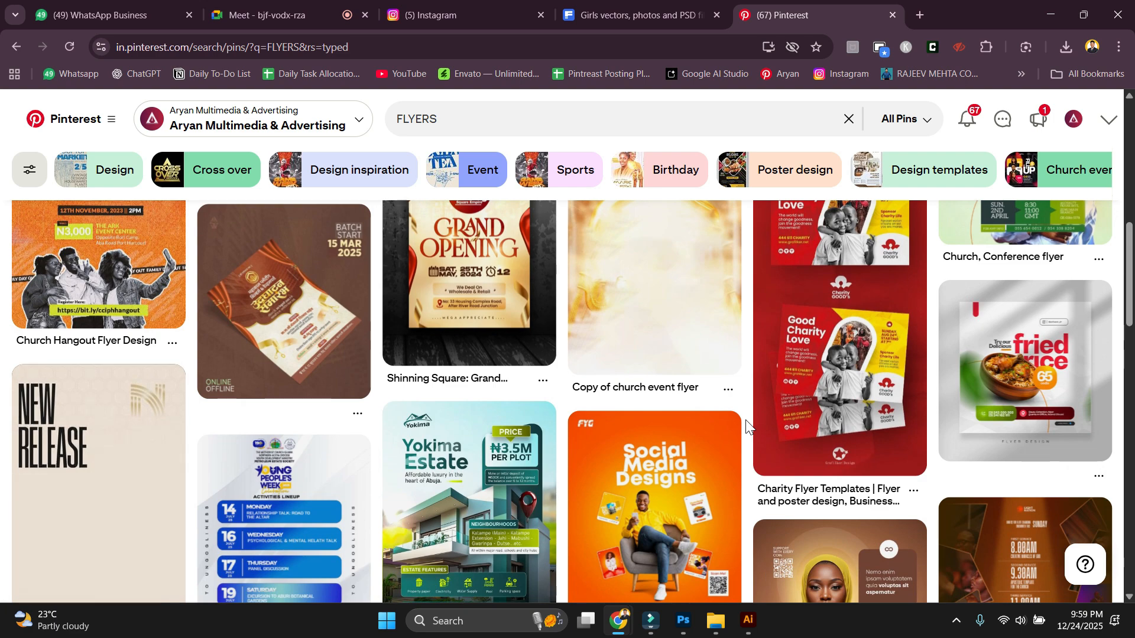
{"action": "scroll", "coordinate": [747, 425], "scroll_direction": "down", "scroll_amount": 1}
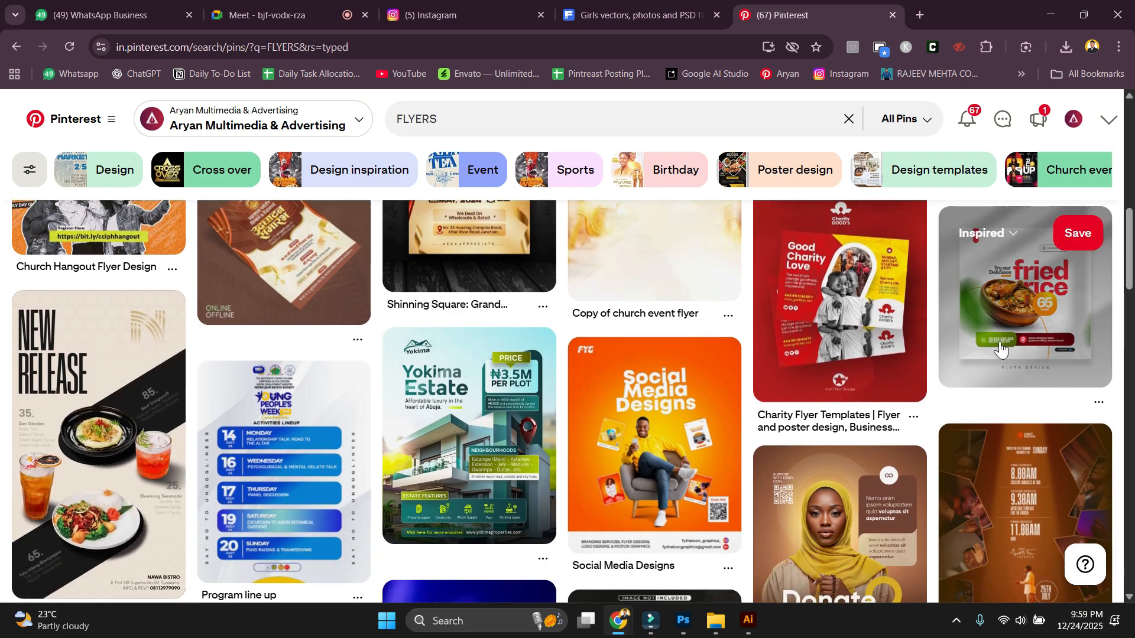
{"action": "scroll", "coordinate": [1001, 350], "scroll_direction": "down", "scroll_amount": 2}
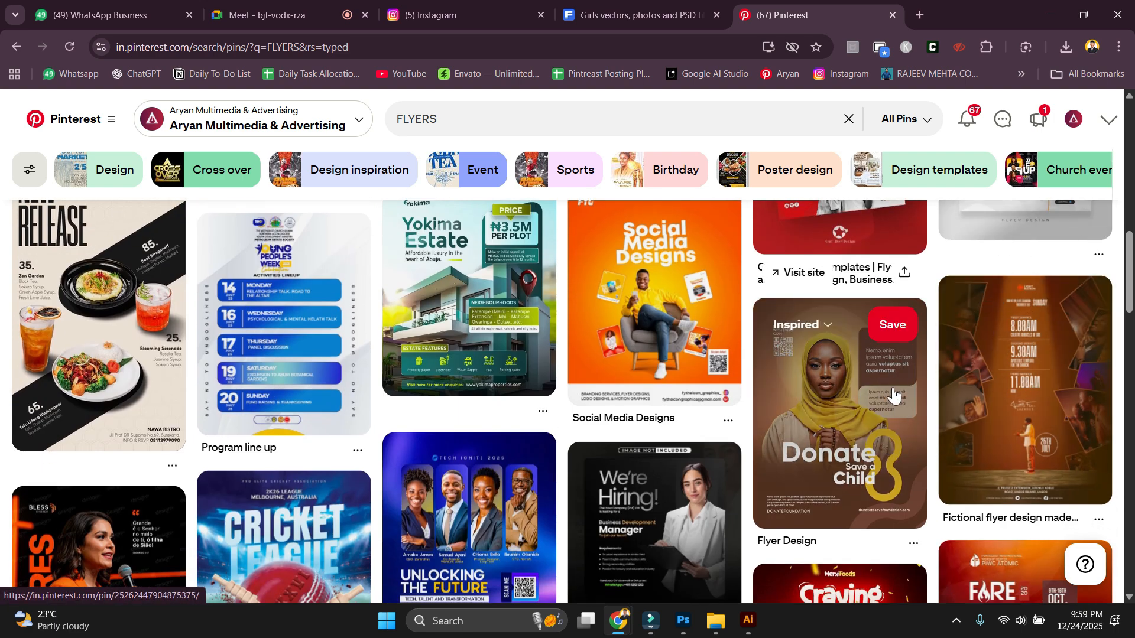
{"action": "left_click", "coordinate": [895, 396]}
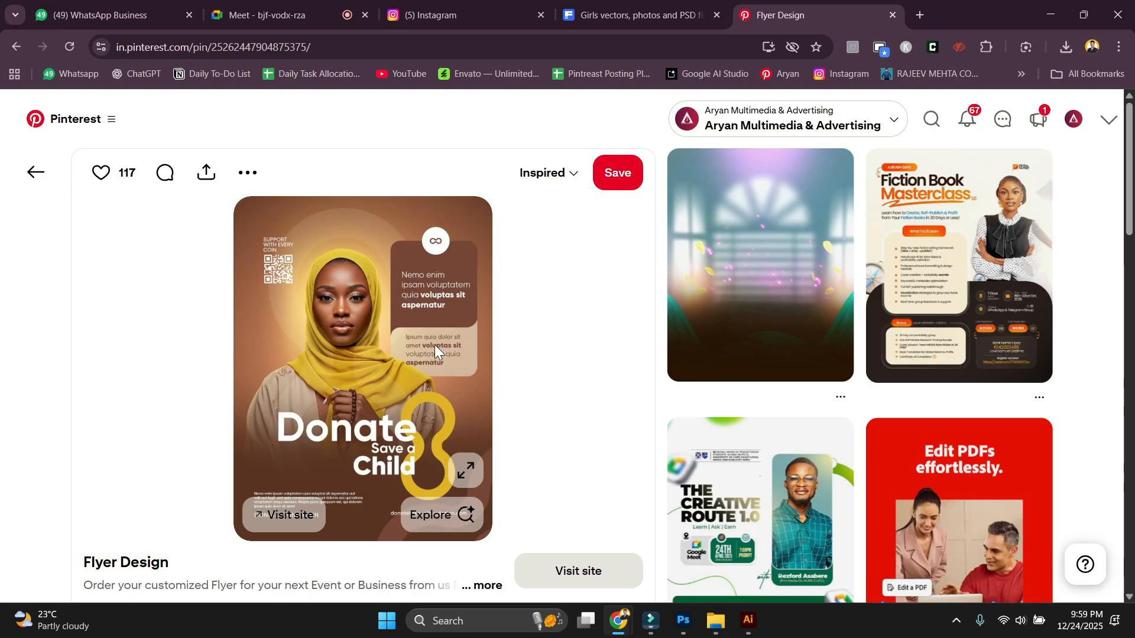
Scroll the related flyer pins and open the scaffolding workers flyer pin.
{"action": "scroll", "coordinate": [997, 311], "scroll_direction": "down", "scroll_amount": 4}
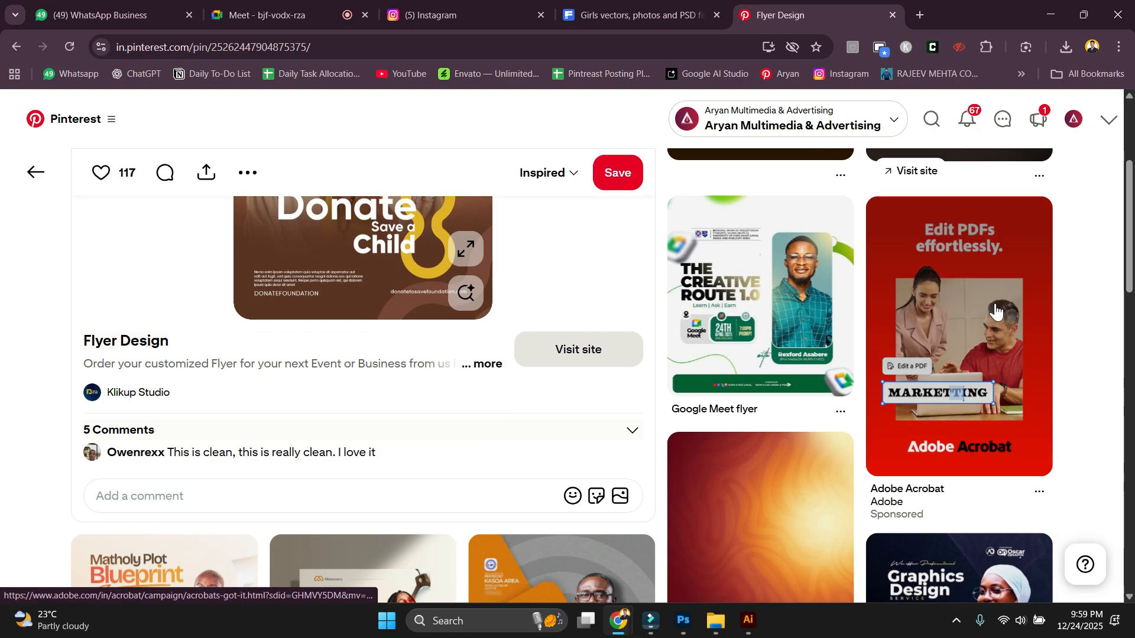
{"action": "scroll", "coordinate": [996, 312], "scroll_direction": "down", "scroll_amount": 6}
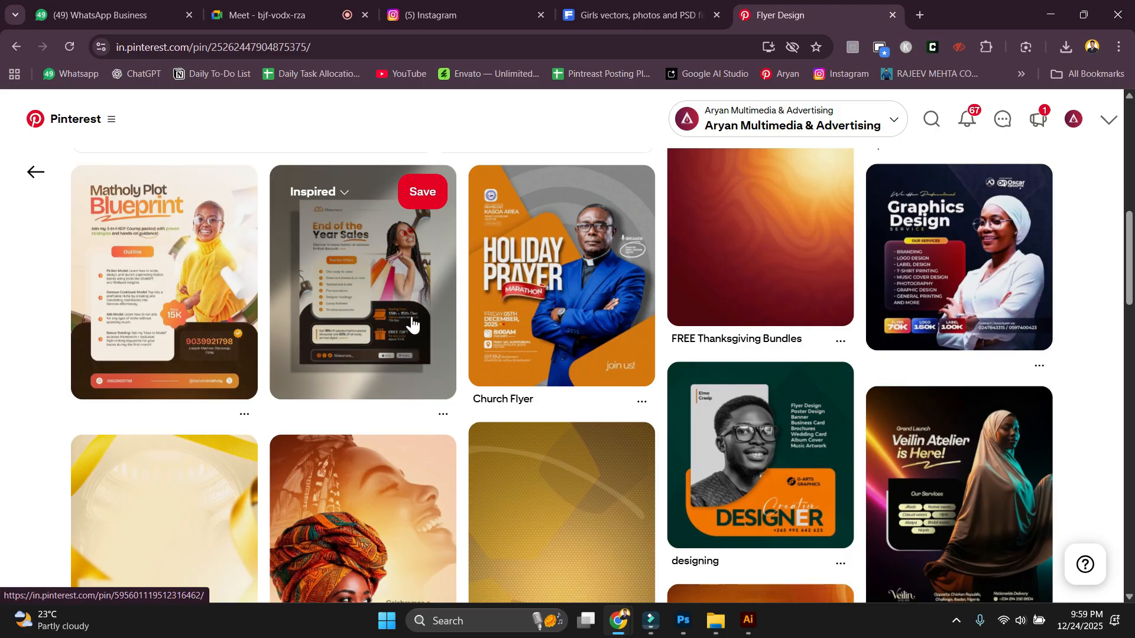
{"action": "scroll", "coordinate": [412, 324], "scroll_direction": "down", "scroll_amount": 4}
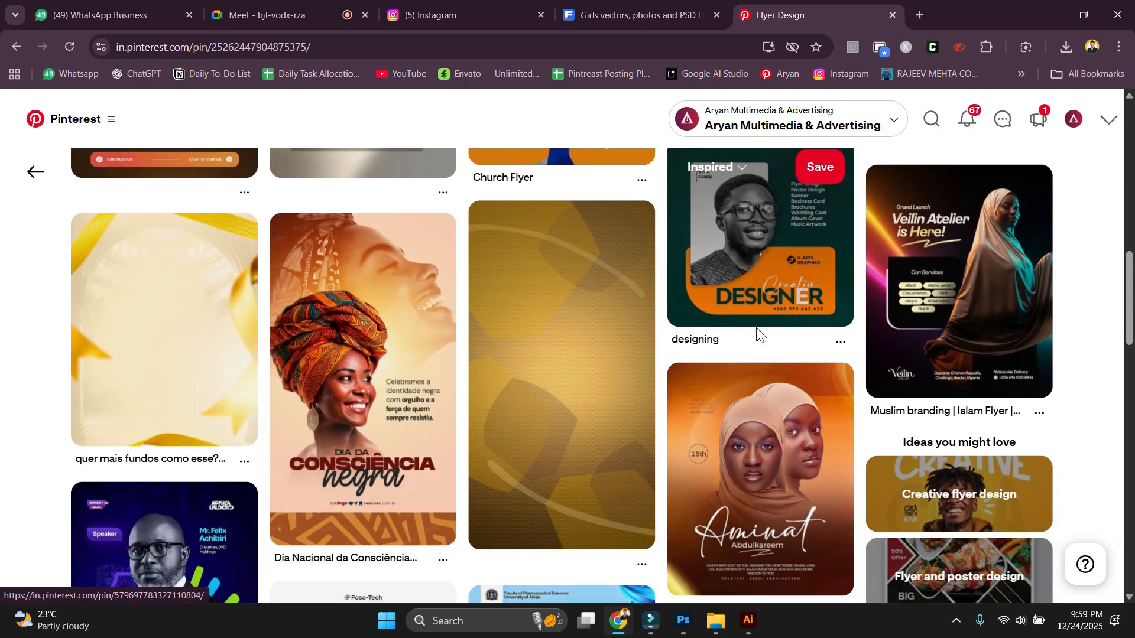
{"action": "scroll", "coordinate": [733, 290], "scroll_direction": "down", "scroll_amount": 6}
{"action": "scroll", "coordinate": [719, 383], "scroll_direction": "down", "scroll_amount": 8}
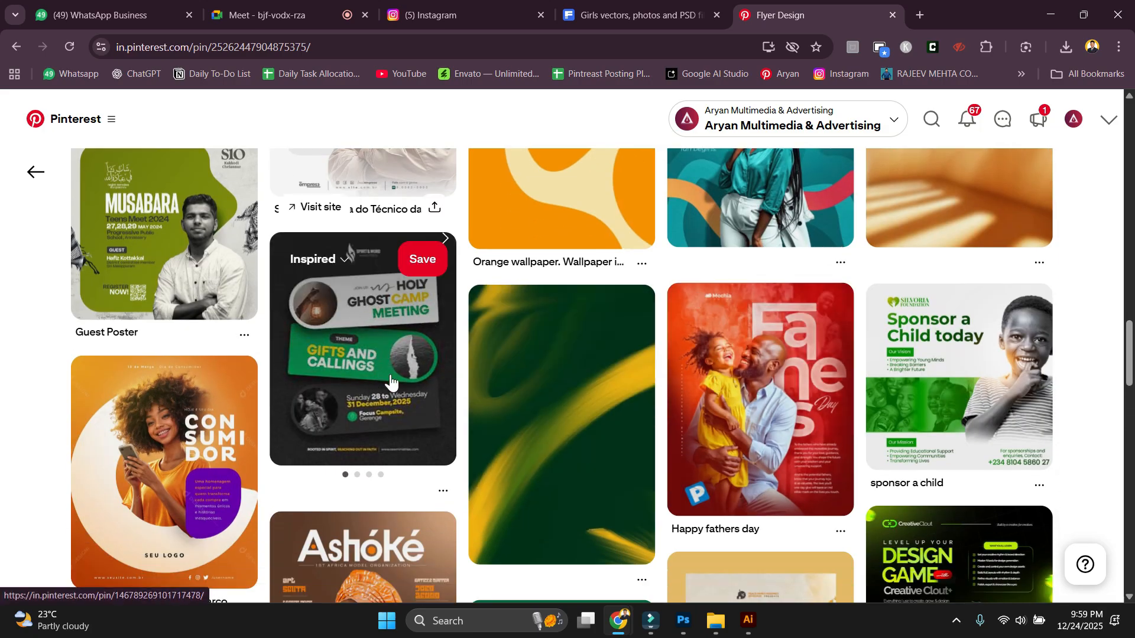
{"action": "scroll", "coordinate": [413, 373], "scroll_direction": "down", "scroll_amount": 6}
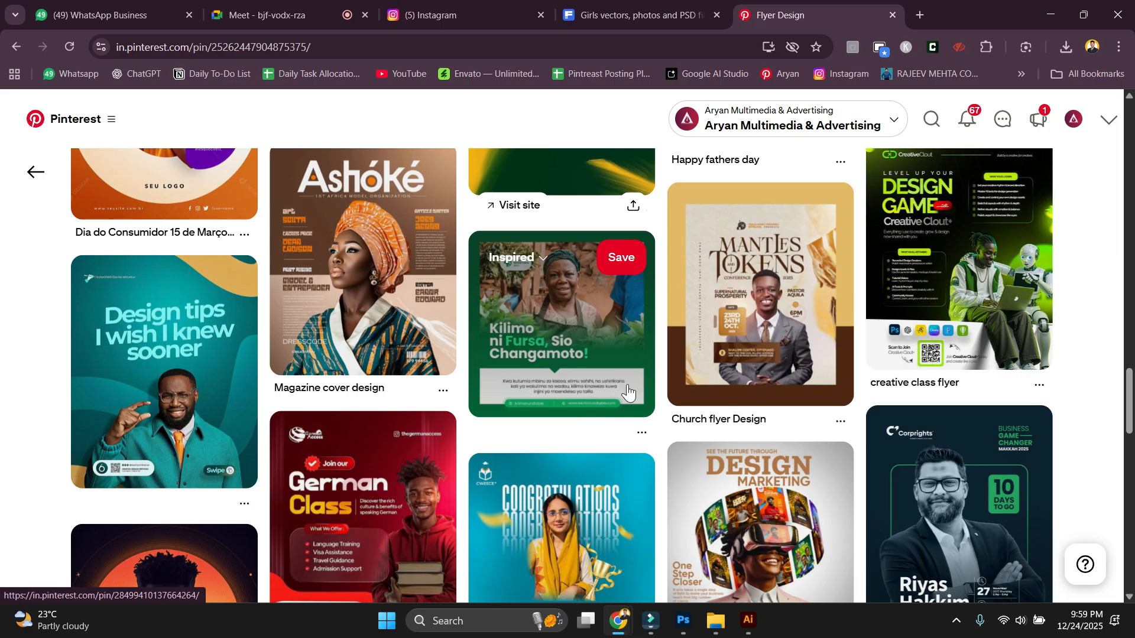
{"action": "scroll", "coordinate": [627, 392], "scroll_direction": "down", "scroll_amount": 4}
{"action": "scroll", "coordinate": [576, 322], "scroll_direction": "up", "scroll_amount": 2}
{"action": "scroll", "coordinate": [594, 323], "scroll_direction": "down", "scroll_amount": 6}
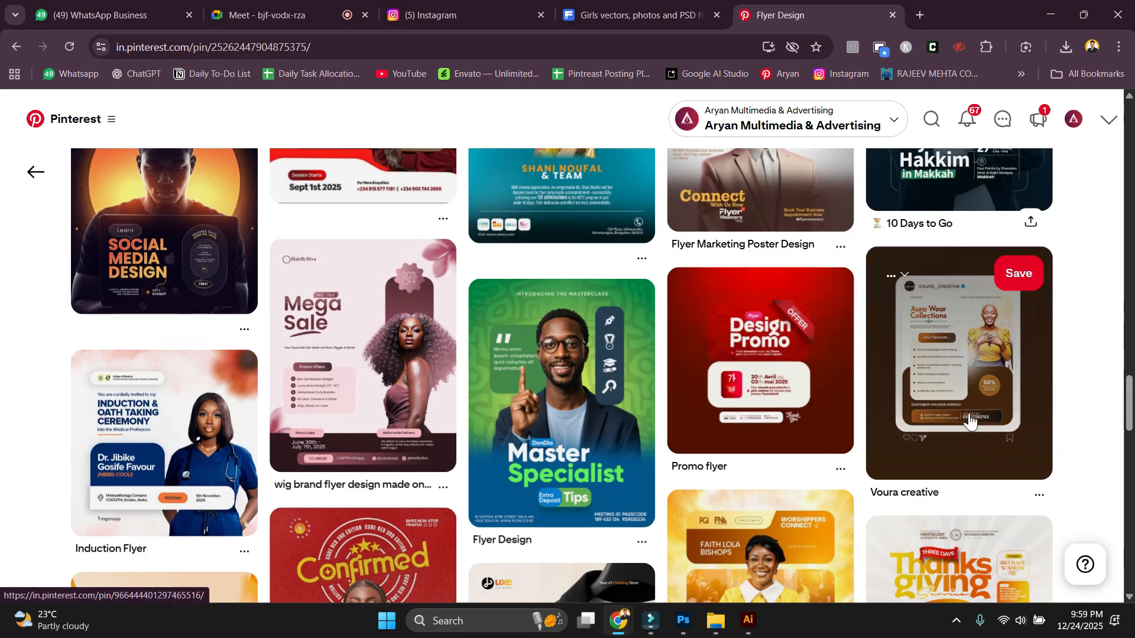
{"action": "scroll", "coordinate": [956, 421], "scroll_direction": "down", "scroll_amount": 1}
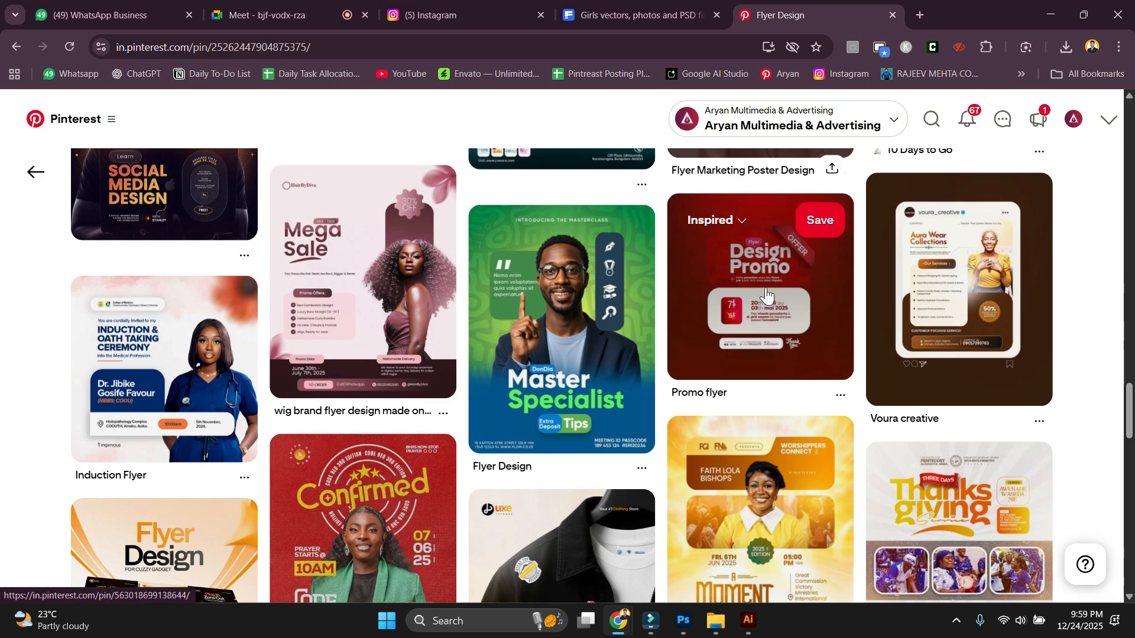
{"action": "scroll", "coordinate": [765, 322], "scroll_direction": "down", "scroll_amount": 8}
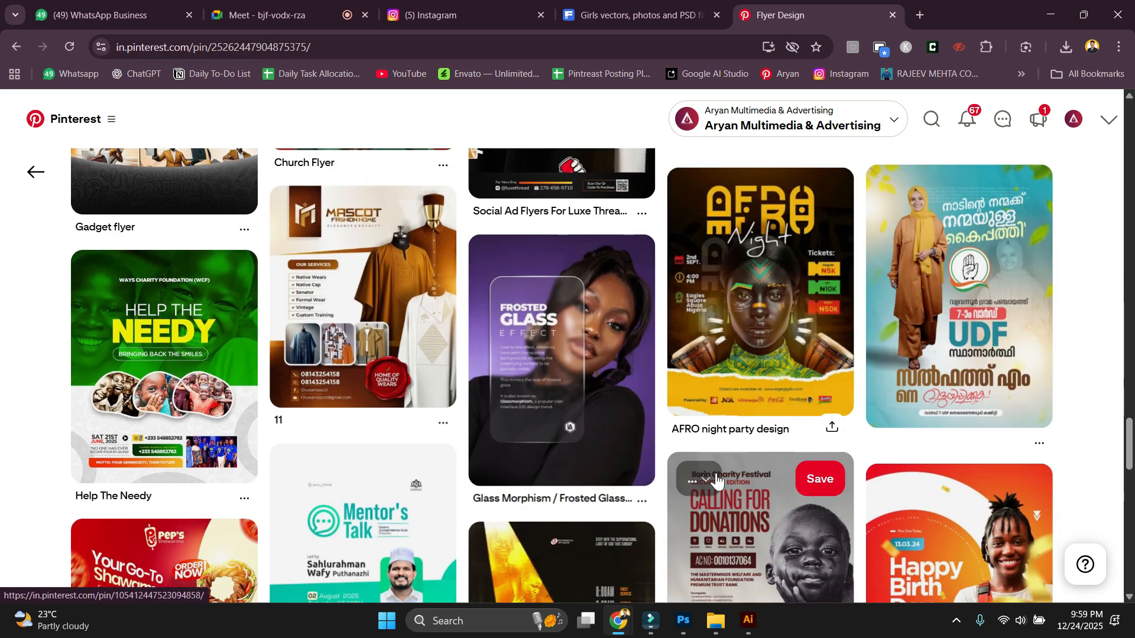
{"action": "scroll", "coordinate": [690, 445], "scroll_direction": "down", "scroll_amount": 6}
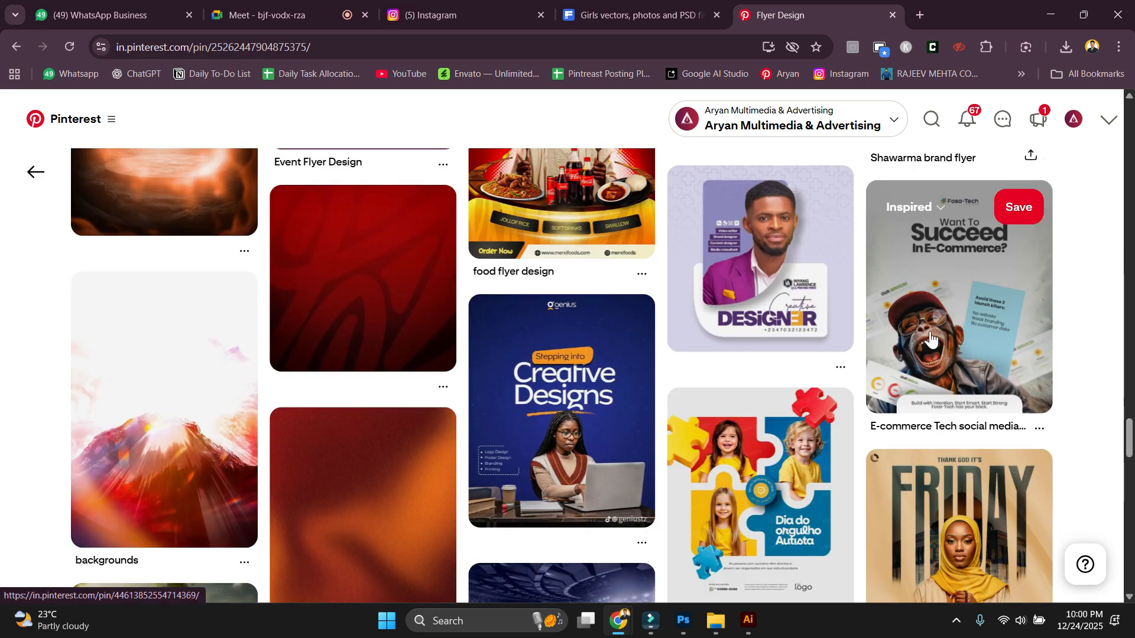
{"action": "scroll", "coordinate": [931, 338], "scroll_direction": "down", "scroll_amount": 15}
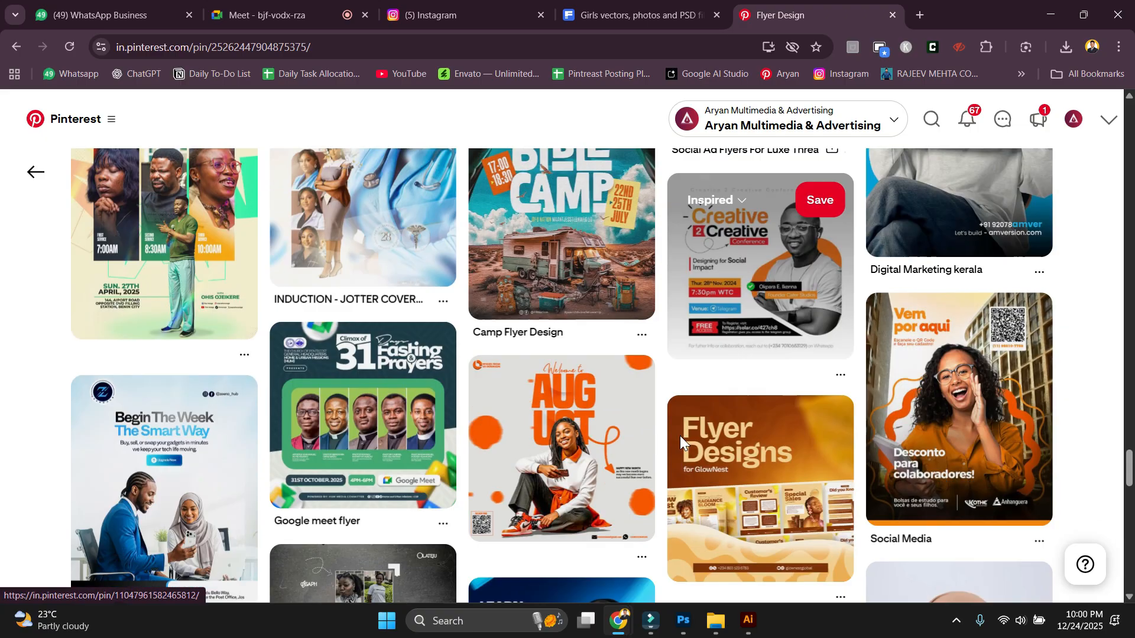
{"action": "scroll", "coordinate": [682, 441], "scroll_direction": "down", "scroll_amount": 8}
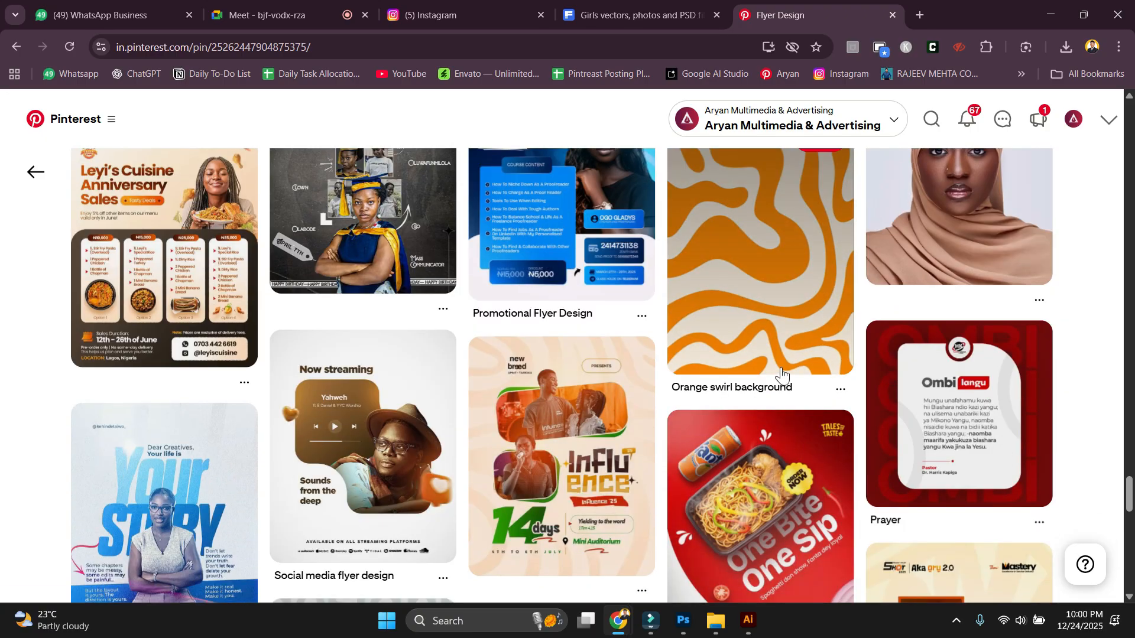
{"action": "scroll", "coordinate": [741, 369], "scroll_direction": "down", "scroll_amount": 3}
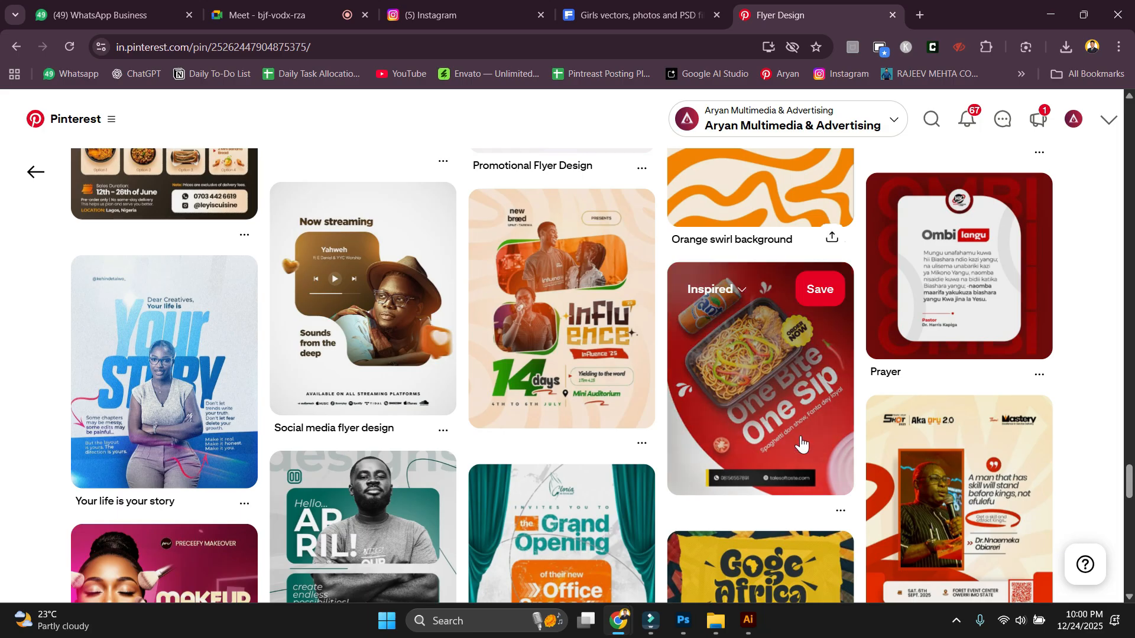
{"action": "scroll", "coordinate": [677, 434], "scroll_direction": "down", "scroll_amount": 4}
{"action": "scroll", "coordinate": [677, 428], "scroll_direction": "down", "scroll_amount": 3}
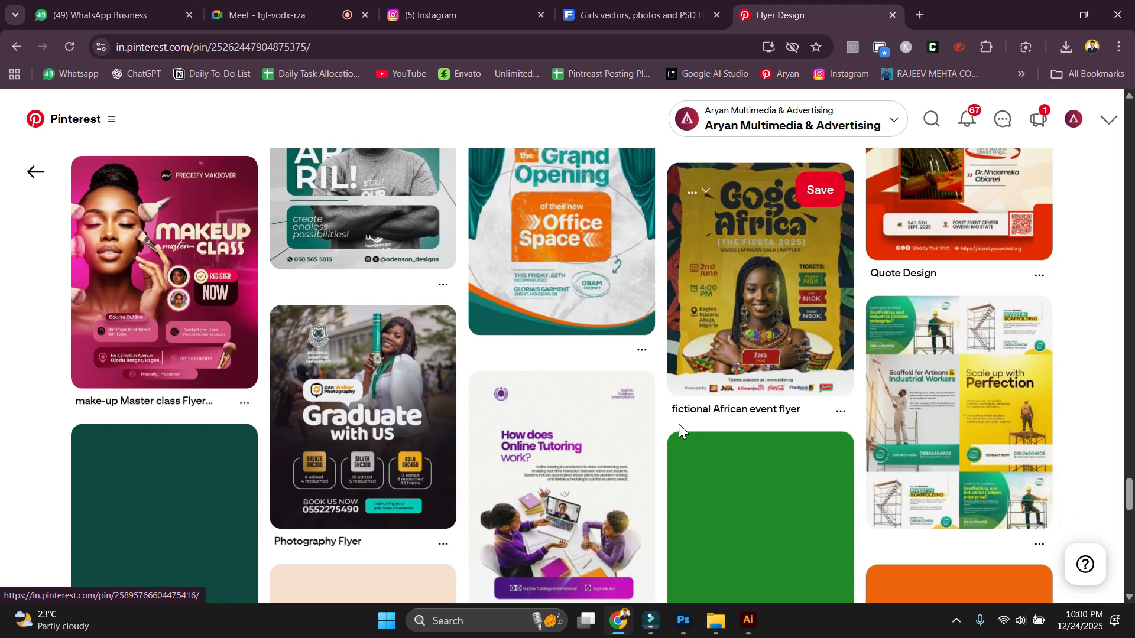
{"action": "scroll", "coordinate": [665, 418], "scroll_direction": "down", "scroll_amount": 3}
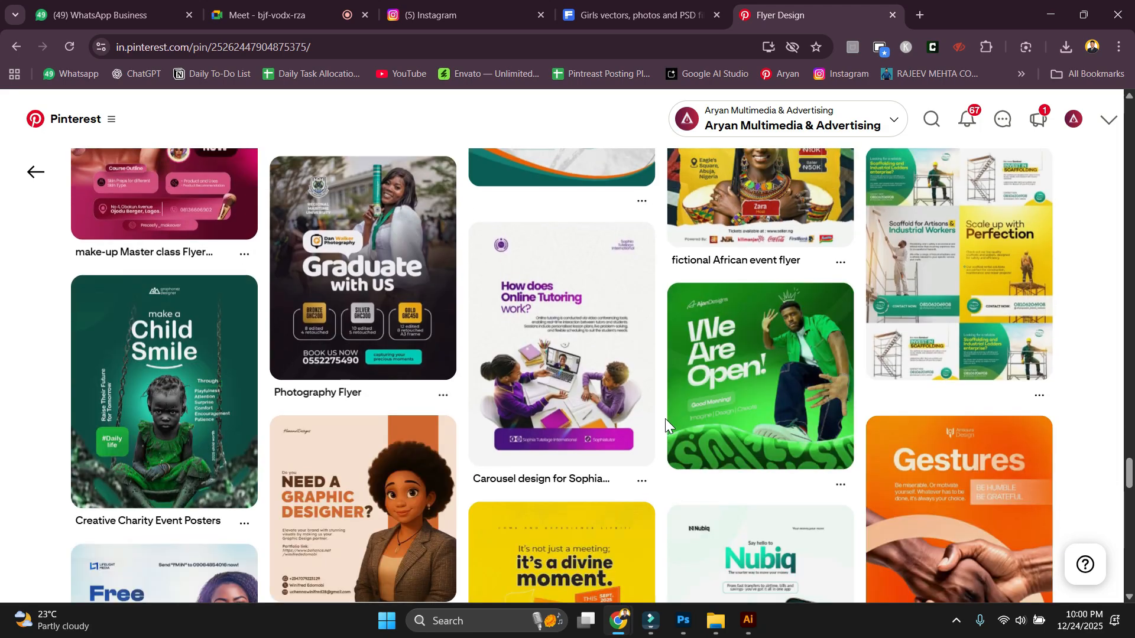
{"action": "scroll", "coordinate": [665, 418], "scroll_direction": "down", "scroll_amount": 1}
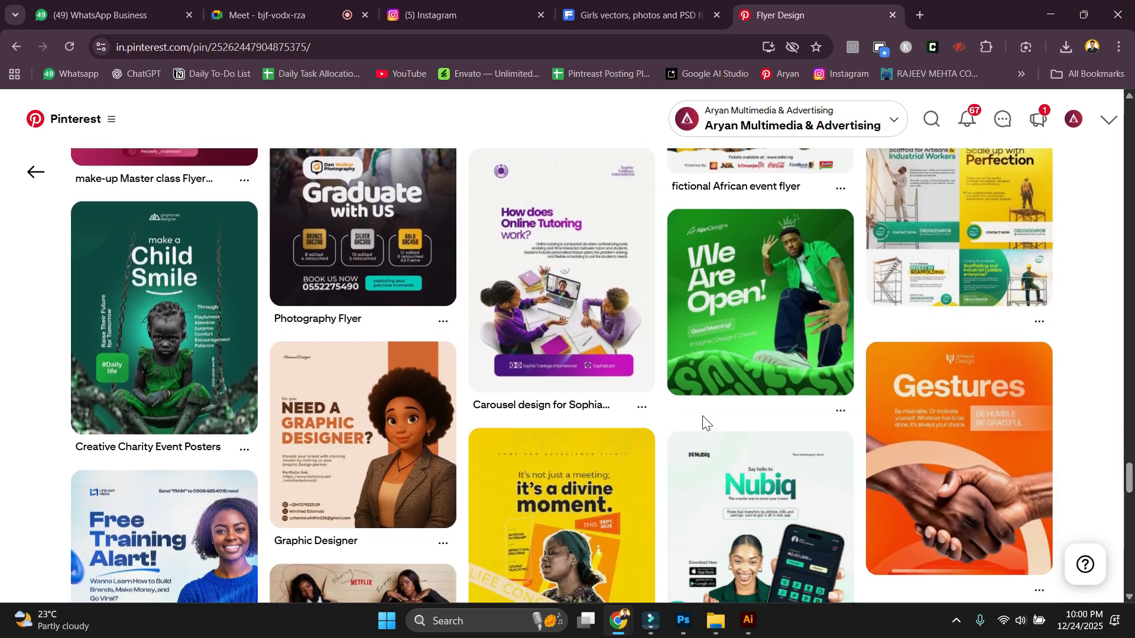
{"action": "left_click", "coordinate": [911, 228]}
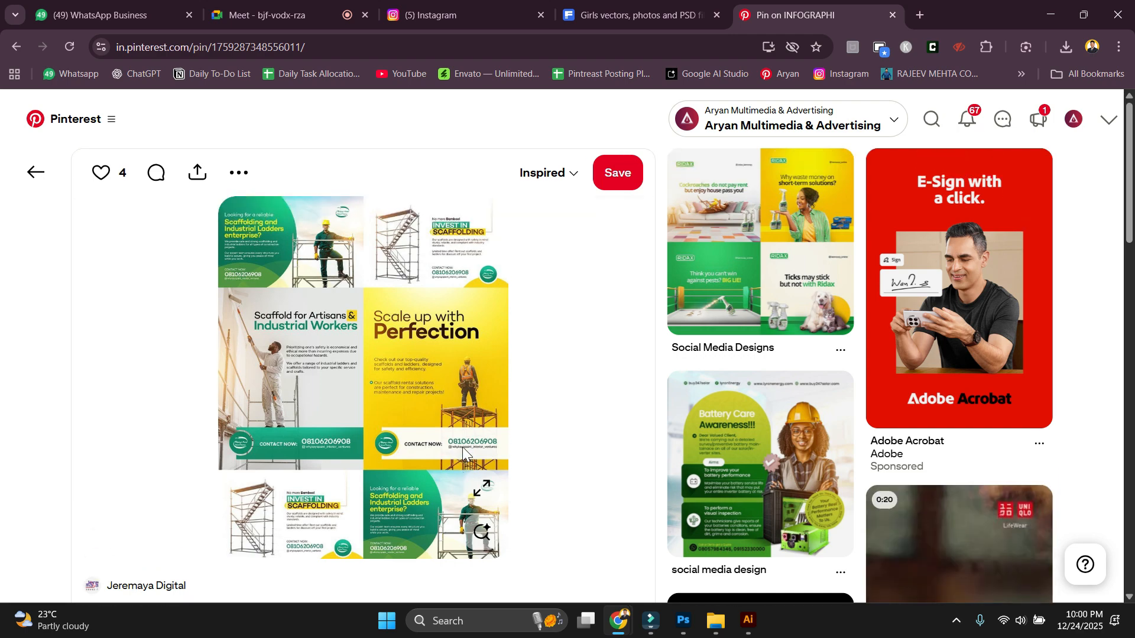
Scroll through the related farm and construction pins under the scaffolding flyer.
{"action": "scroll", "coordinate": [480, 451], "scroll_direction": "down", "scroll_amount": 3}
{"action": "scroll", "coordinate": [840, 481], "scroll_direction": "down", "scroll_amount": 11}
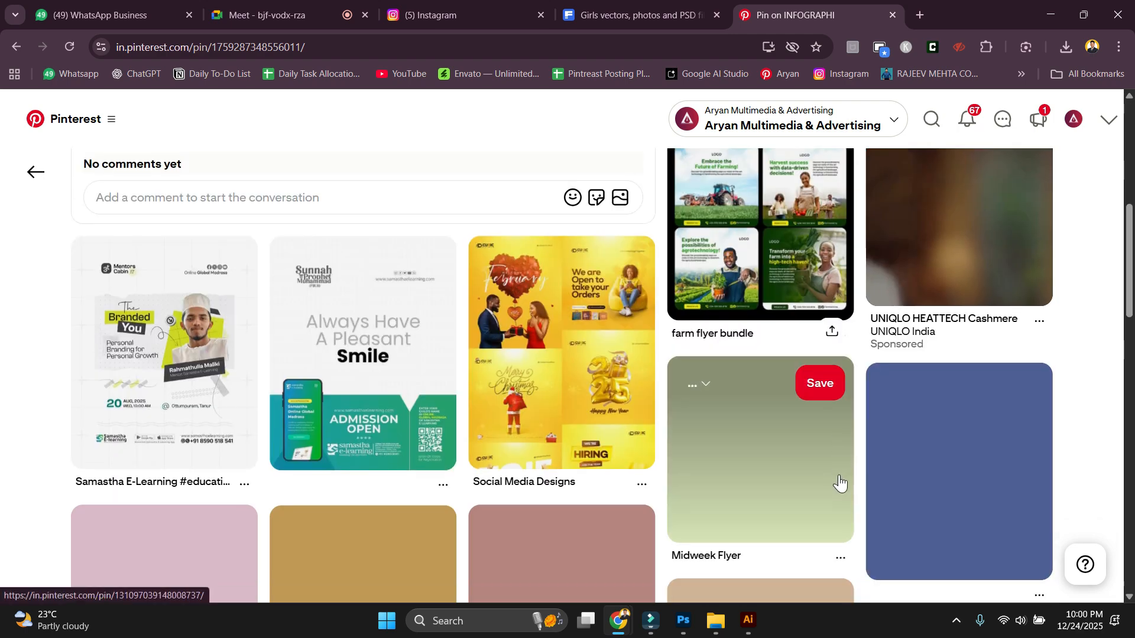
{"action": "scroll", "coordinate": [864, 390], "scroll_direction": "up", "scroll_amount": 3}
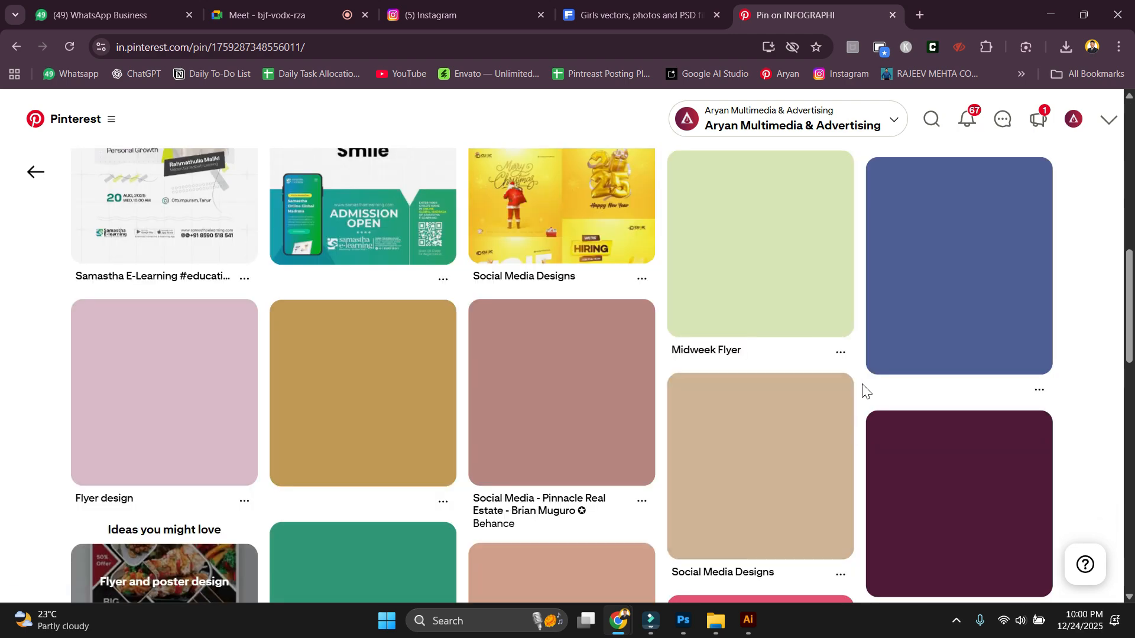
{"action": "scroll", "coordinate": [861, 405], "scroll_direction": "down", "scroll_amount": 8}
Check the meeting and Freepik girls results tabs, then return to the Pinterest pin.
{"action": "key", "text": "ctrl+2"}
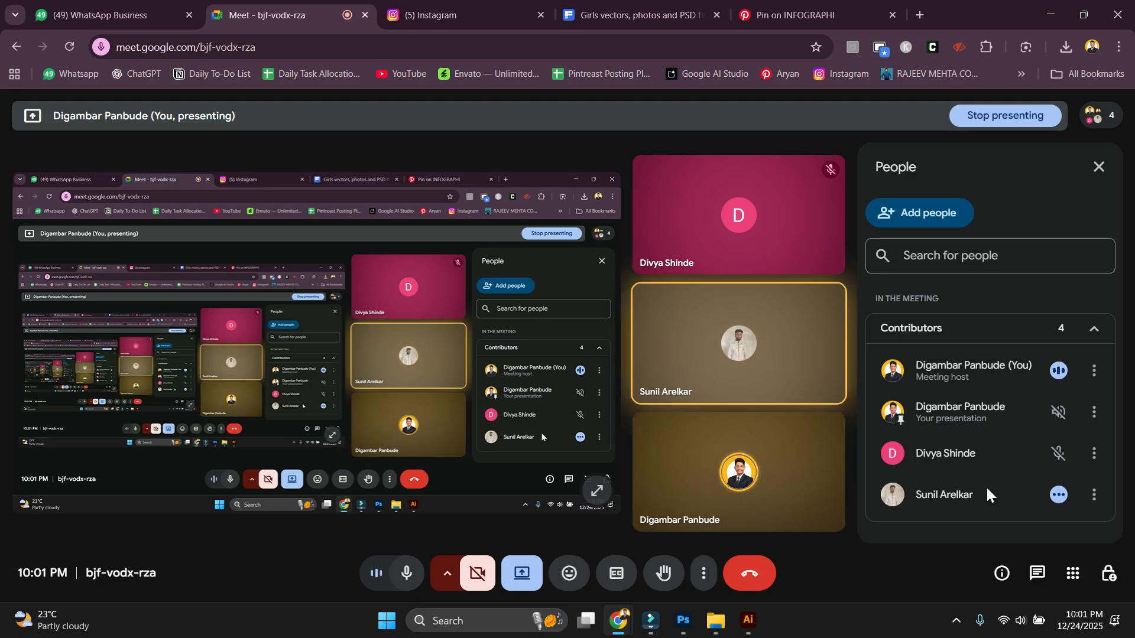
{"action": "left_click", "coordinate": [662, 15]}
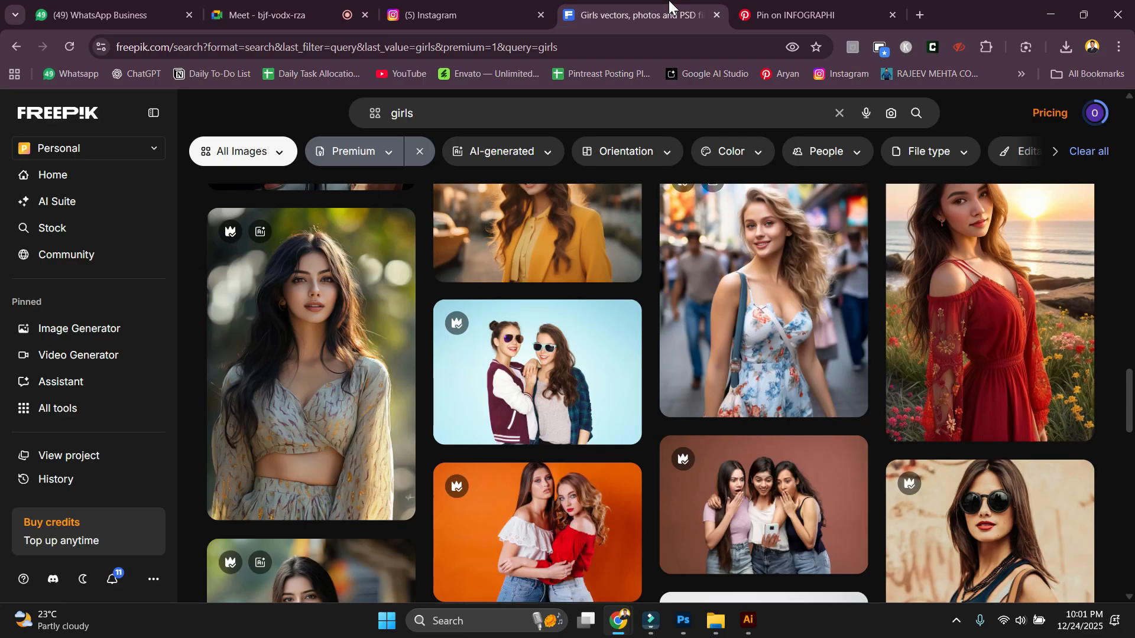
{"action": "left_click", "coordinate": [851, 13]}
{"action": "scroll", "coordinate": [801, 535], "scroll_direction": "down", "scroll_amount": 1}
{"action": "scroll", "coordinate": [801, 535], "scroll_direction": "down", "scroll_amount": 3}
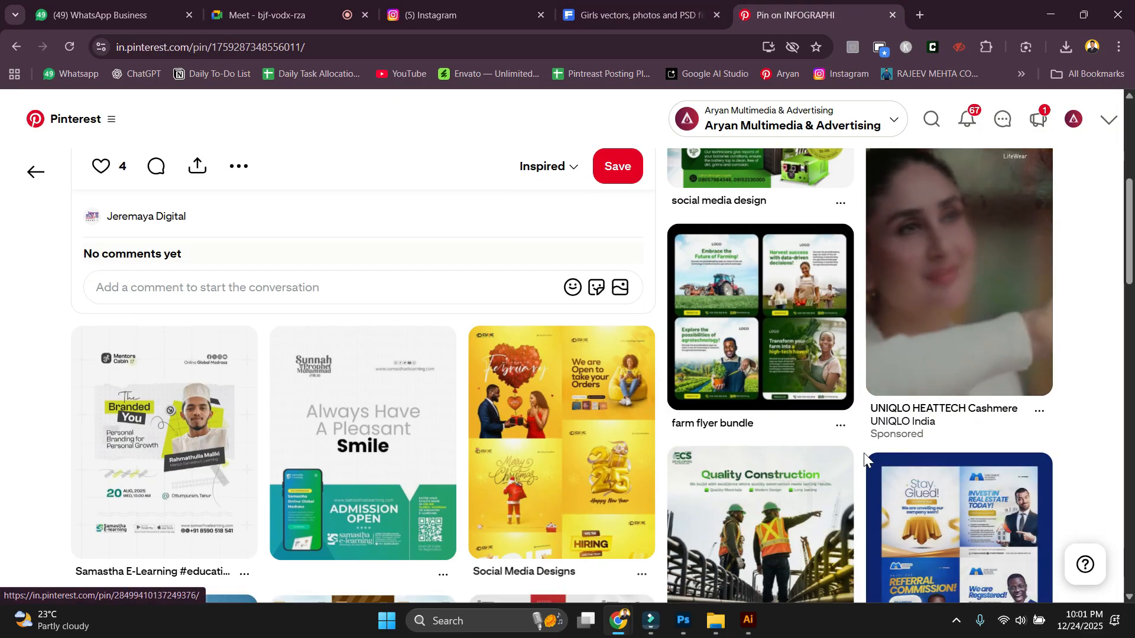
{"action": "scroll", "coordinate": [748, 306], "scroll_direction": "up", "scroll_amount": 2}
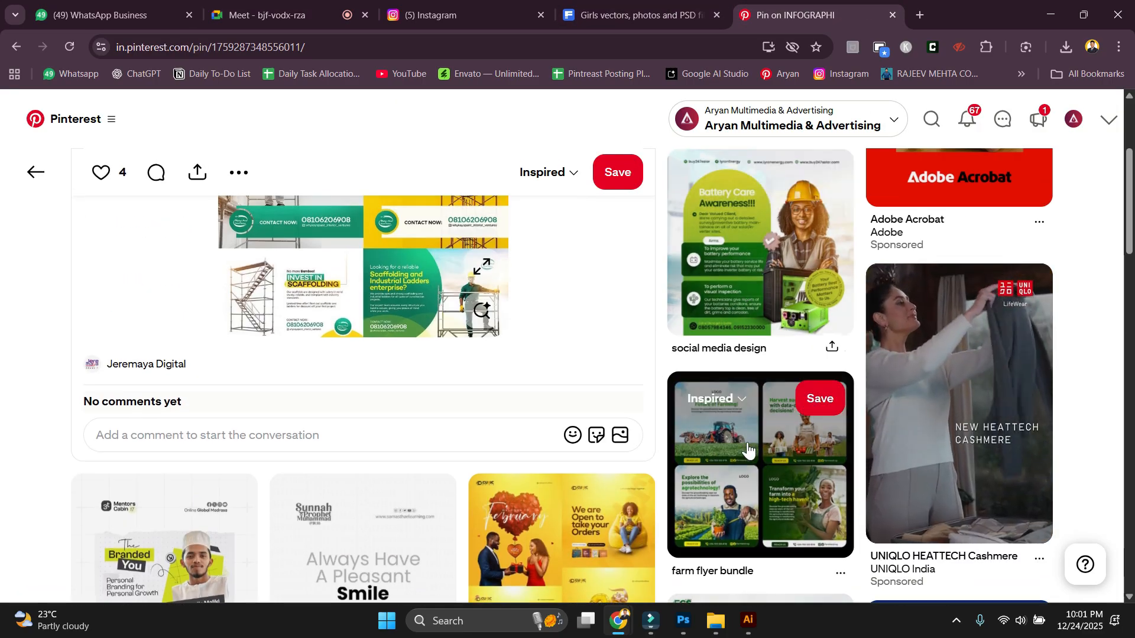
{"action": "scroll", "coordinate": [668, 468], "scroll_direction": "down", "scroll_amount": 2}
{"action": "scroll", "coordinate": [663, 463], "scroll_direction": "down", "scroll_amount": 6}
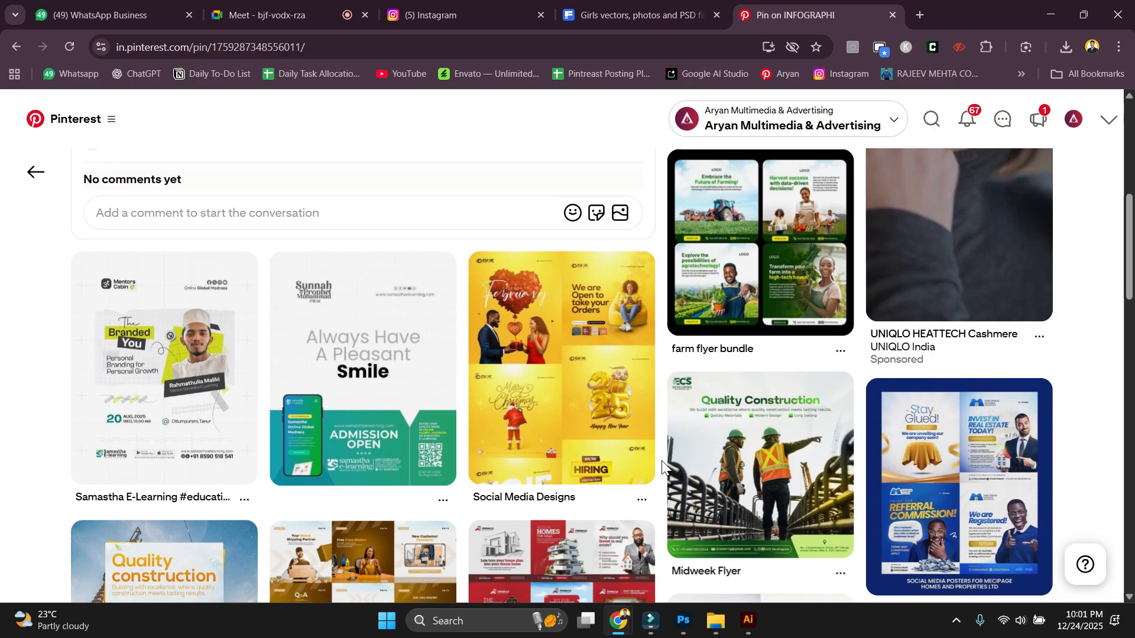
{"action": "scroll", "coordinate": [662, 463], "scroll_direction": "up", "scroll_amount": 3}
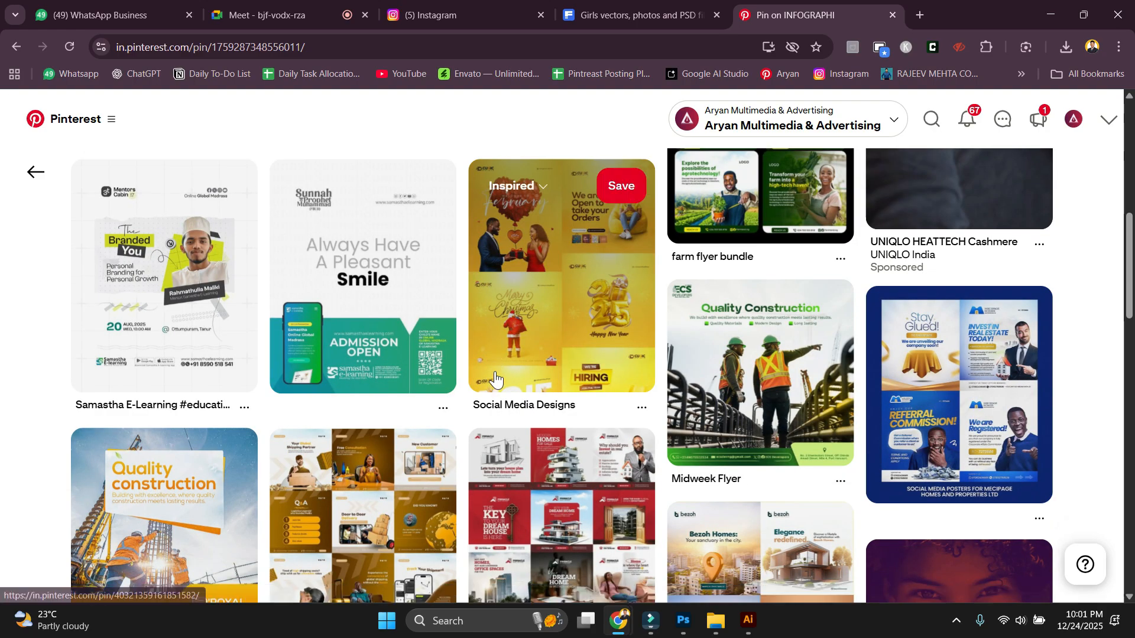
{"action": "scroll", "coordinate": [683, 400], "scroll_direction": "down", "scroll_amount": 1}
{"action": "scroll", "coordinate": [683, 400], "scroll_direction": "down", "scroll_amount": 3}
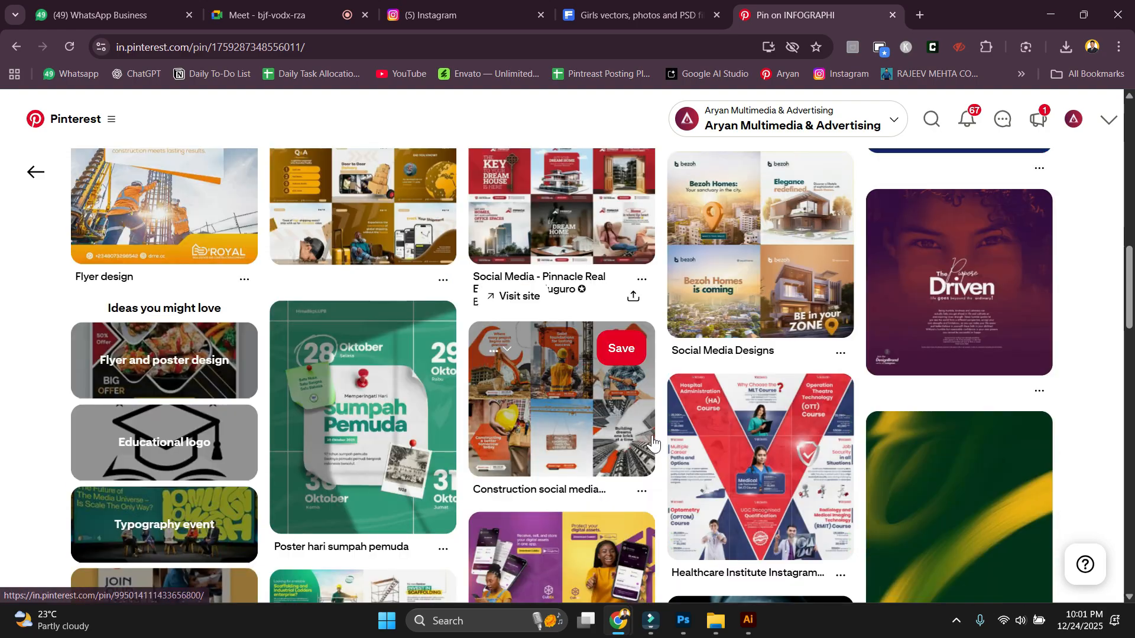
{"action": "scroll", "coordinate": [663, 440], "scroll_direction": "down", "scroll_amount": 9}
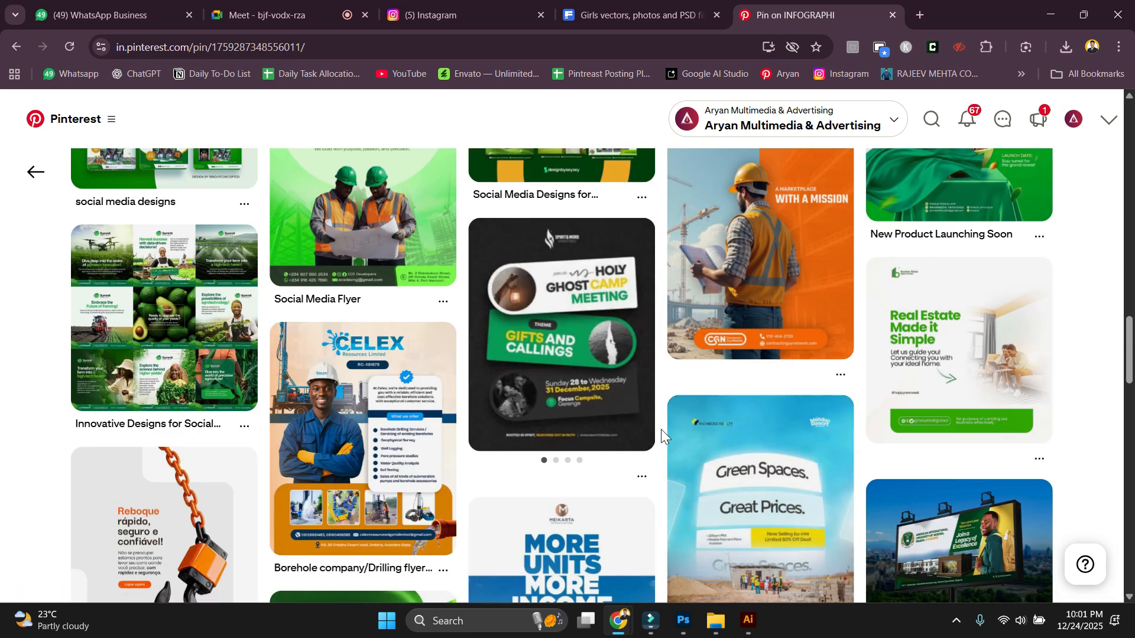
{"action": "scroll", "coordinate": [662, 432], "scroll_direction": "down", "scroll_amount": 9}
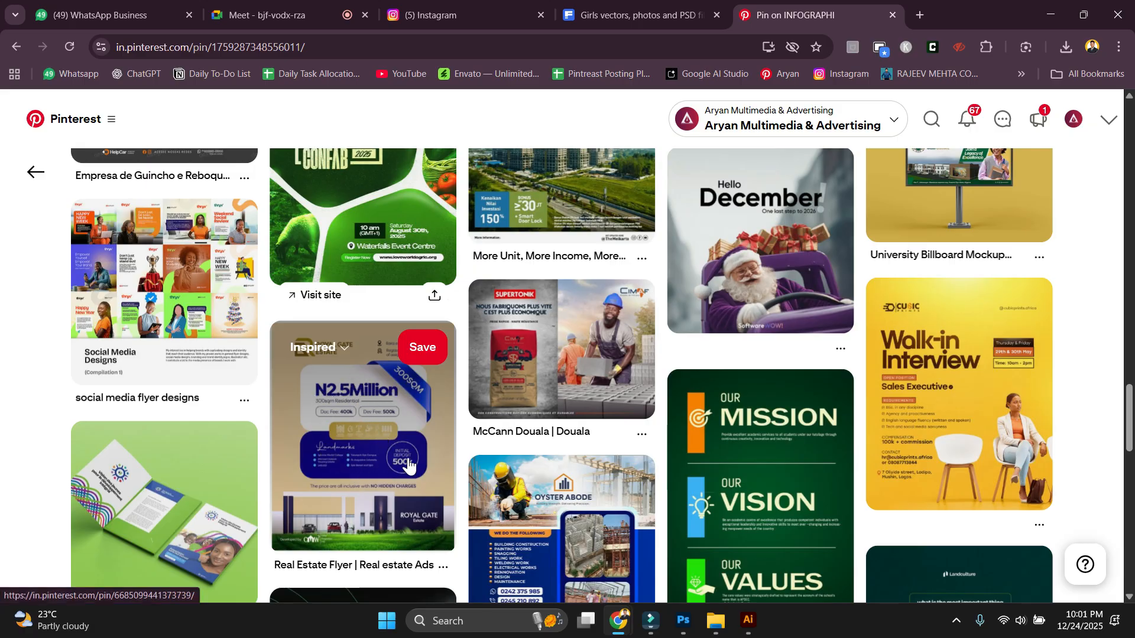
{"action": "scroll", "coordinate": [453, 473], "scroll_direction": "down", "scroll_amount": 4}
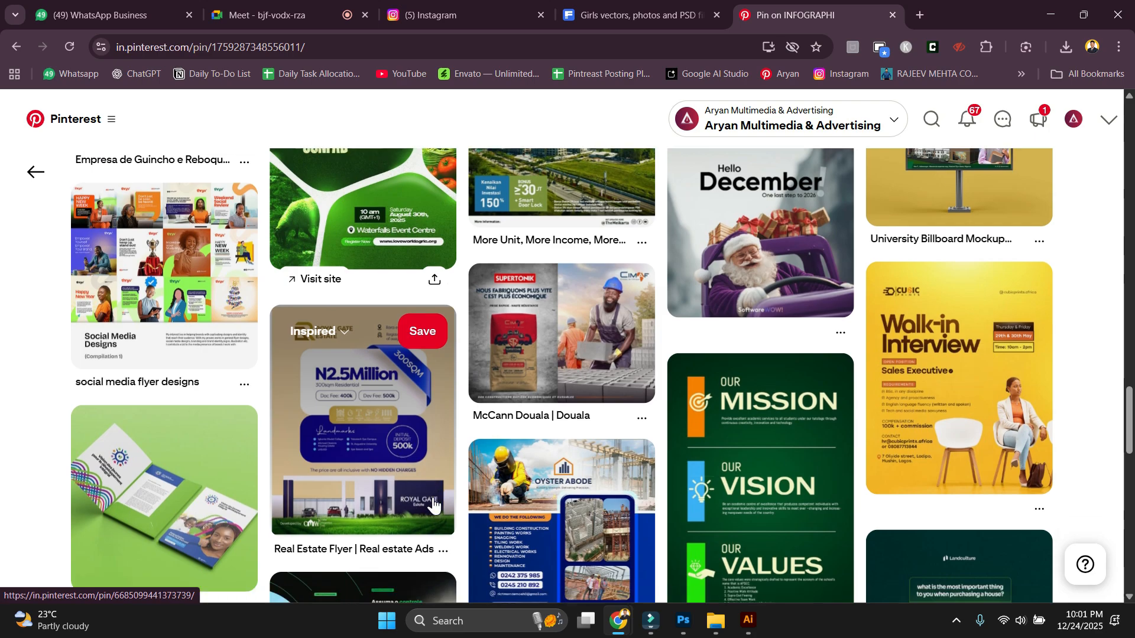
{"action": "scroll", "coordinate": [463, 481], "scroll_direction": "down", "scroll_amount": 6}
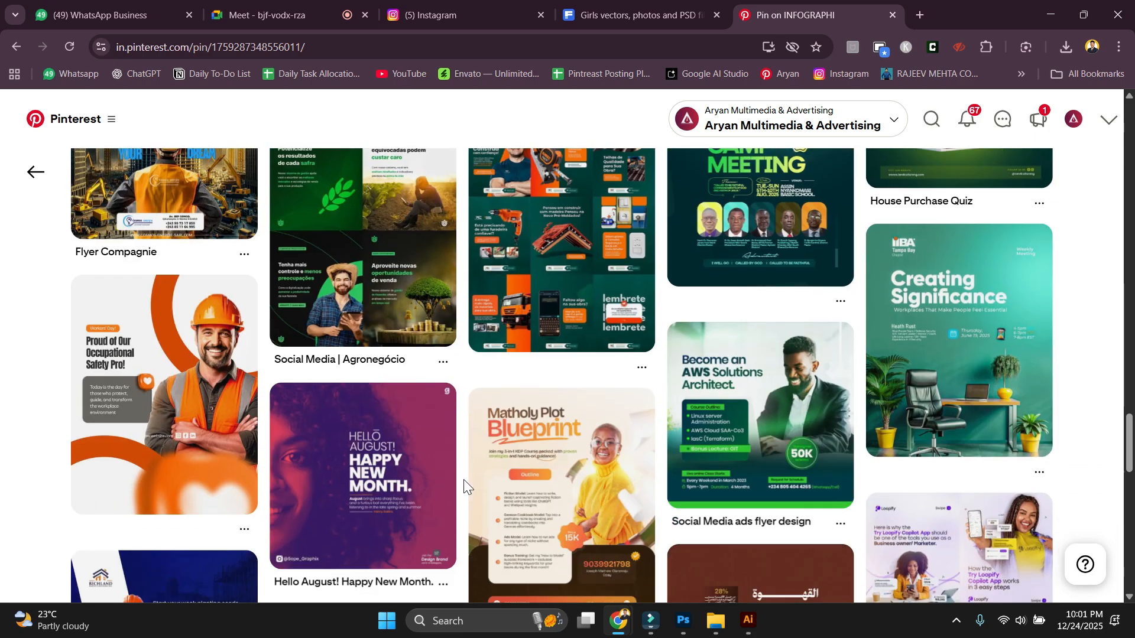
{"action": "scroll", "coordinate": [464, 482], "scroll_direction": "down", "scroll_amount": 3}
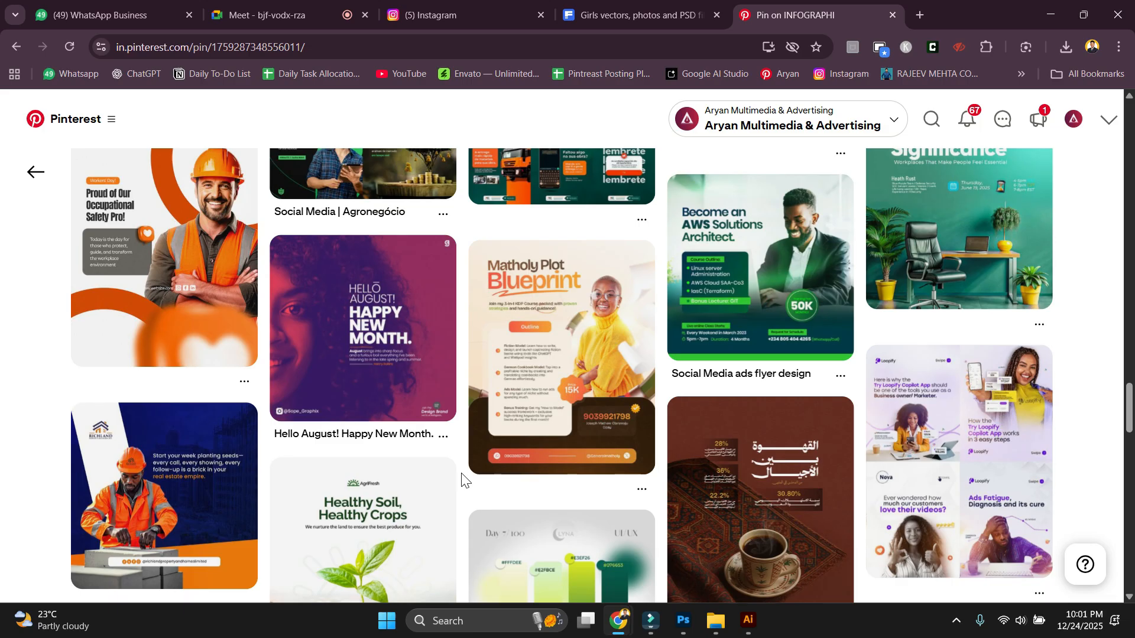
{"action": "scroll", "coordinate": [462, 479], "scroll_direction": "down", "scroll_amount": 5}
{"action": "scroll", "coordinate": [462, 480], "scroll_direction": "down", "scroll_amount": 4}
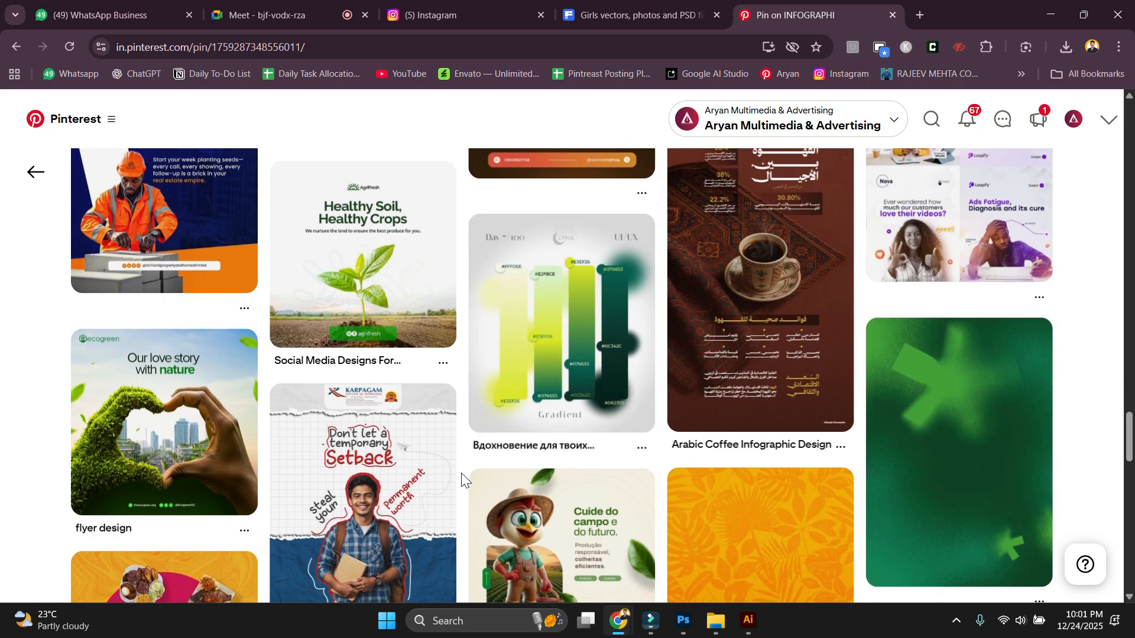
{"action": "scroll", "coordinate": [462, 480], "scroll_direction": "down", "scroll_amount": 2}
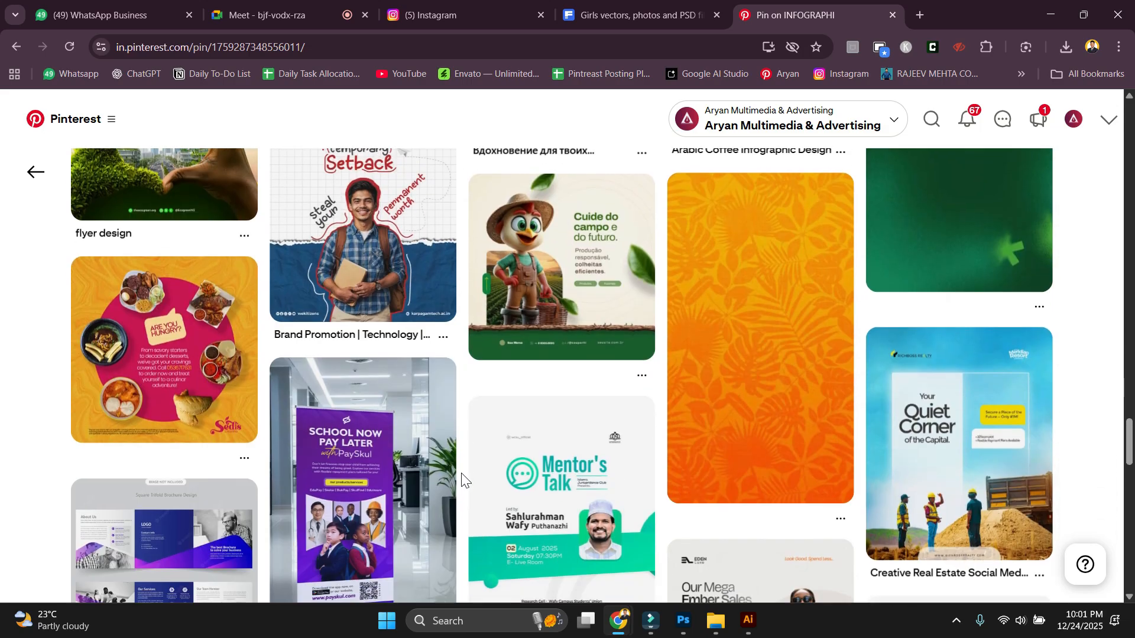
{"action": "scroll", "coordinate": [462, 480], "scroll_direction": "down", "scroll_amount": 8}
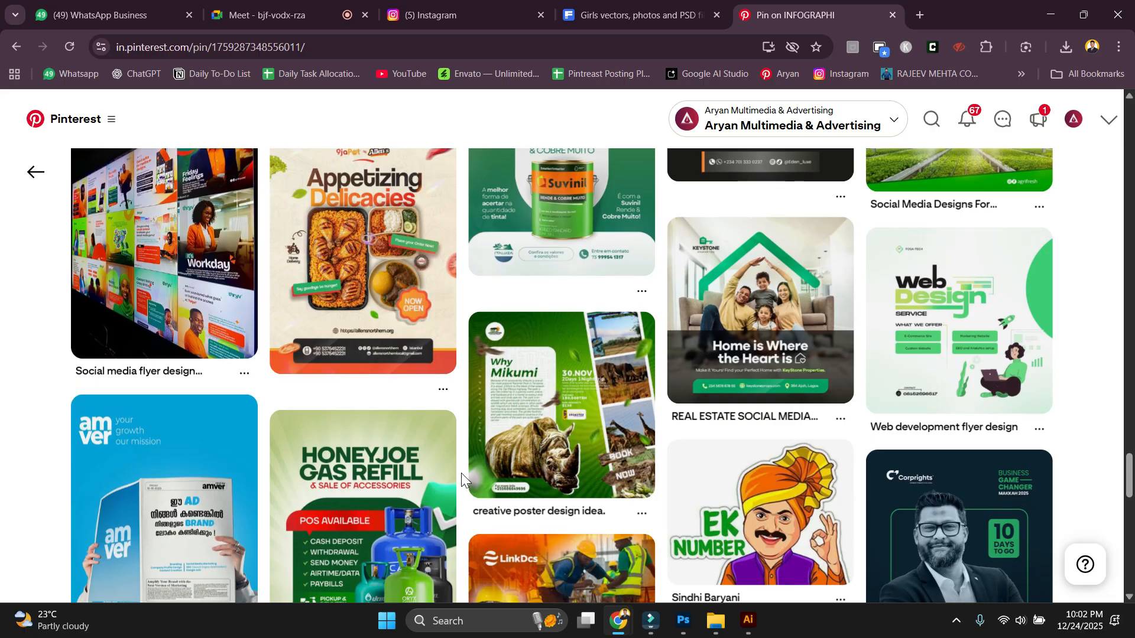
{"action": "scroll", "coordinate": [461, 473], "scroll_direction": "down", "scroll_amount": 7}
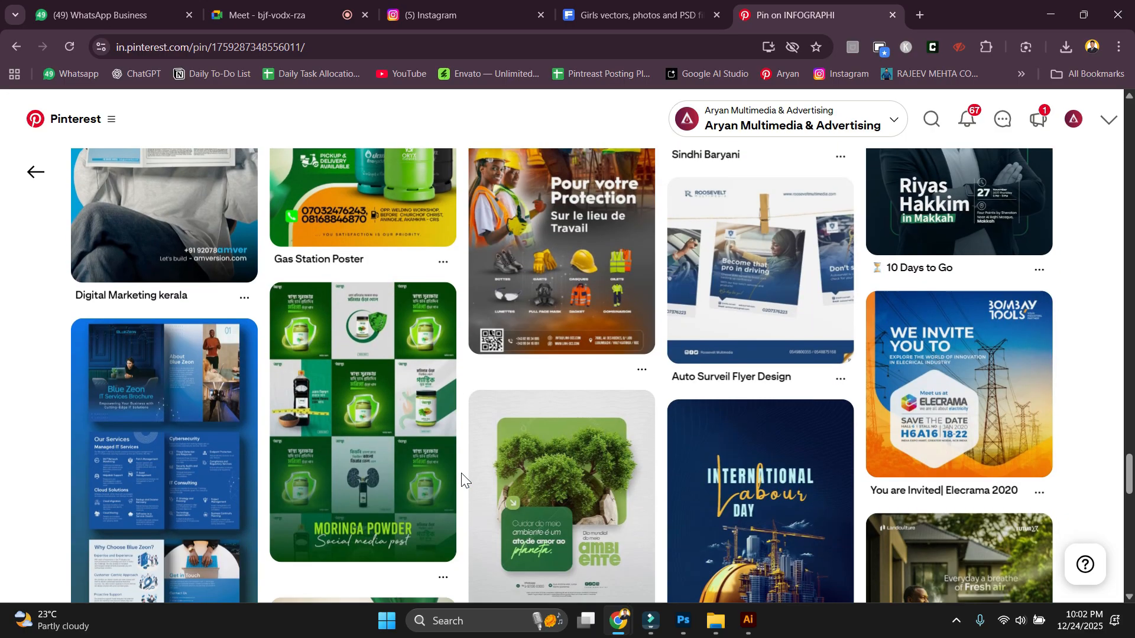
{"action": "scroll", "coordinate": [461, 472], "scroll_direction": "down", "scroll_amount": 1}
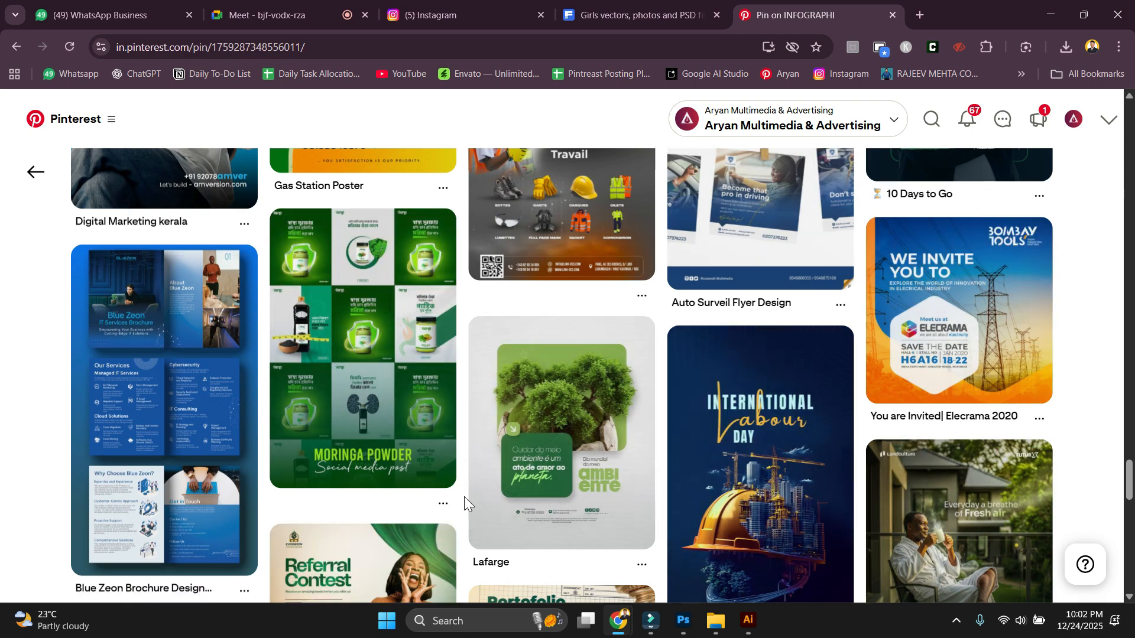
{"action": "scroll", "coordinate": [464, 498], "scroll_direction": "down", "scroll_amount": 2}
{"action": "scroll", "coordinate": [464, 495], "scroll_direction": "down", "scroll_amount": 6}
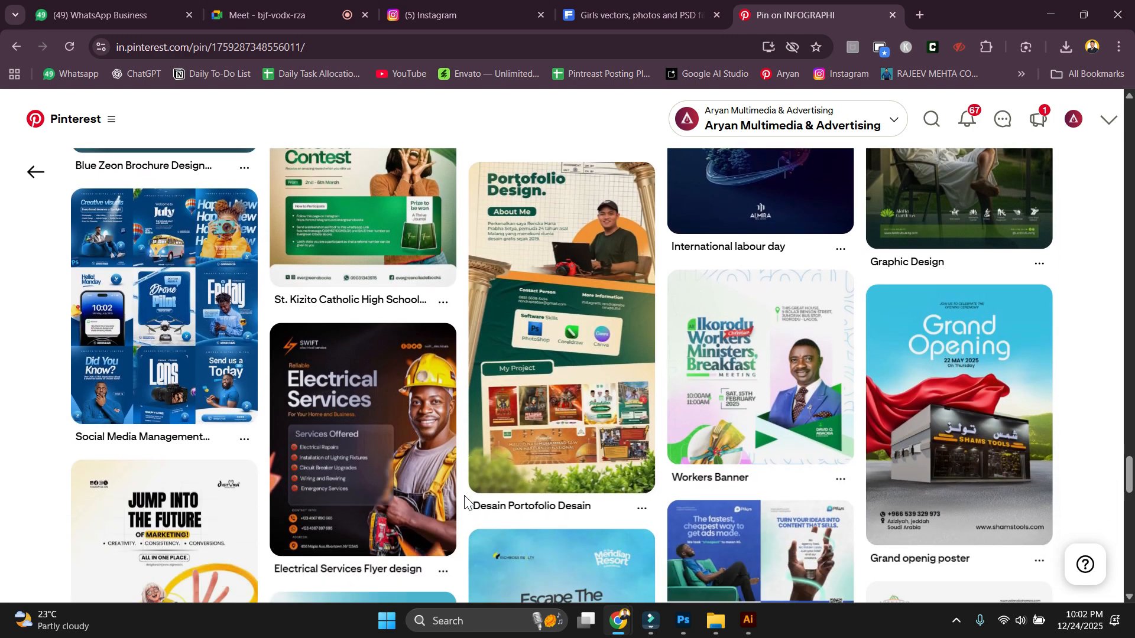
{"action": "scroll", "coordinate": [464, 495], "scroll_direction": "down", "scroll_amount": 2}
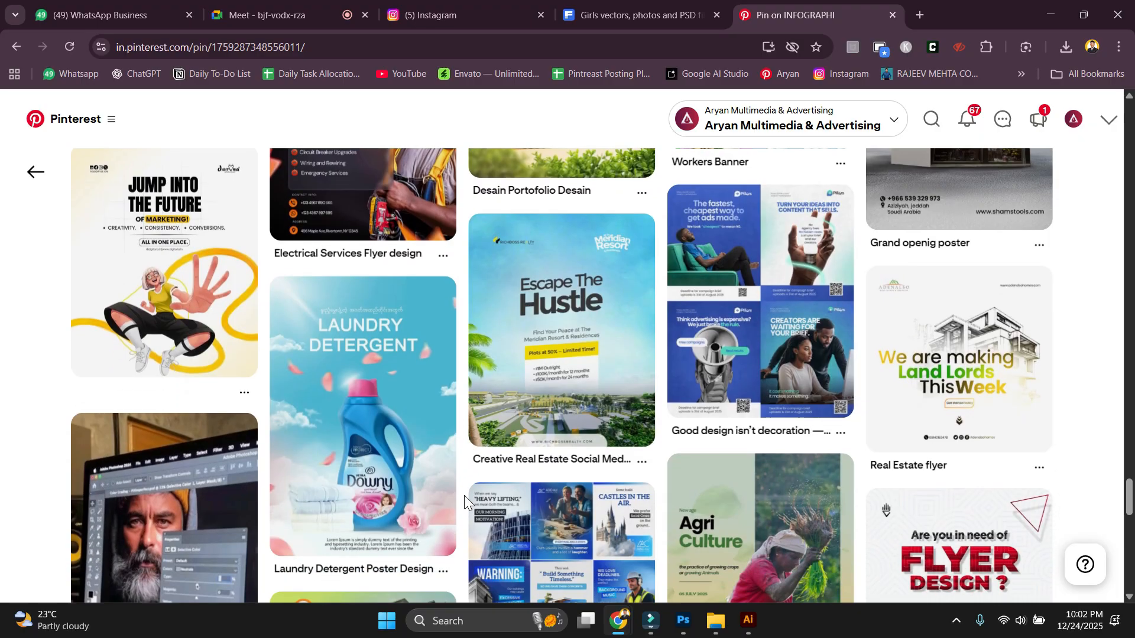
{"action": "scroll", "coordinate": [464, 496], "scroll_direction": "down", "scroll_amount": 3}
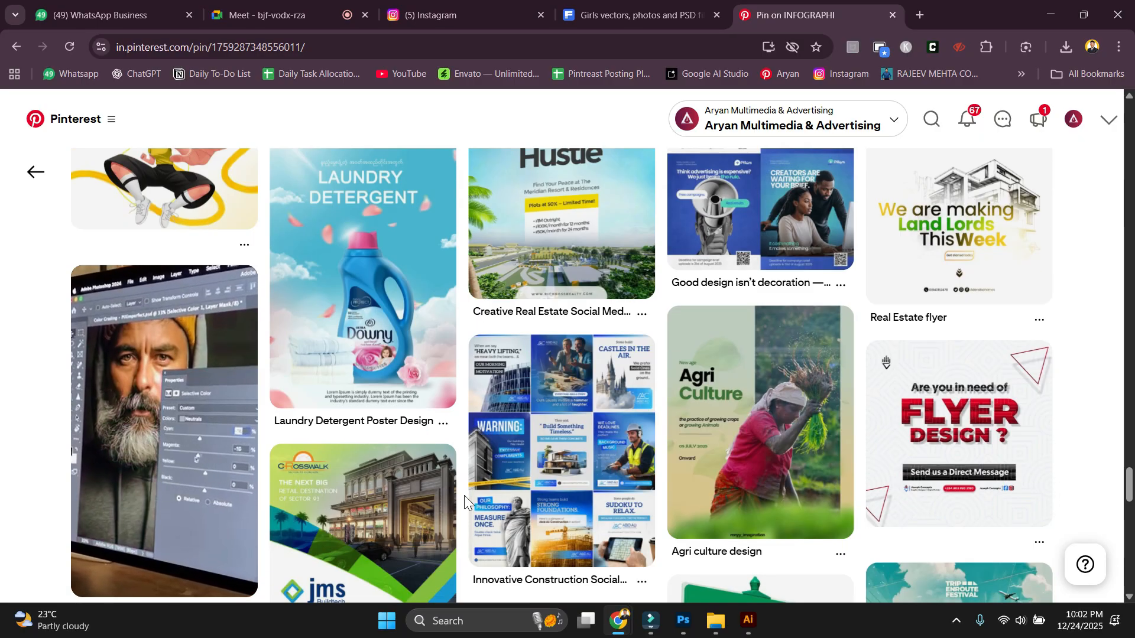
{"action": "scroll", "coordinate": [465, 502], "scroll_direction": "down", "scroll_amount": 1}
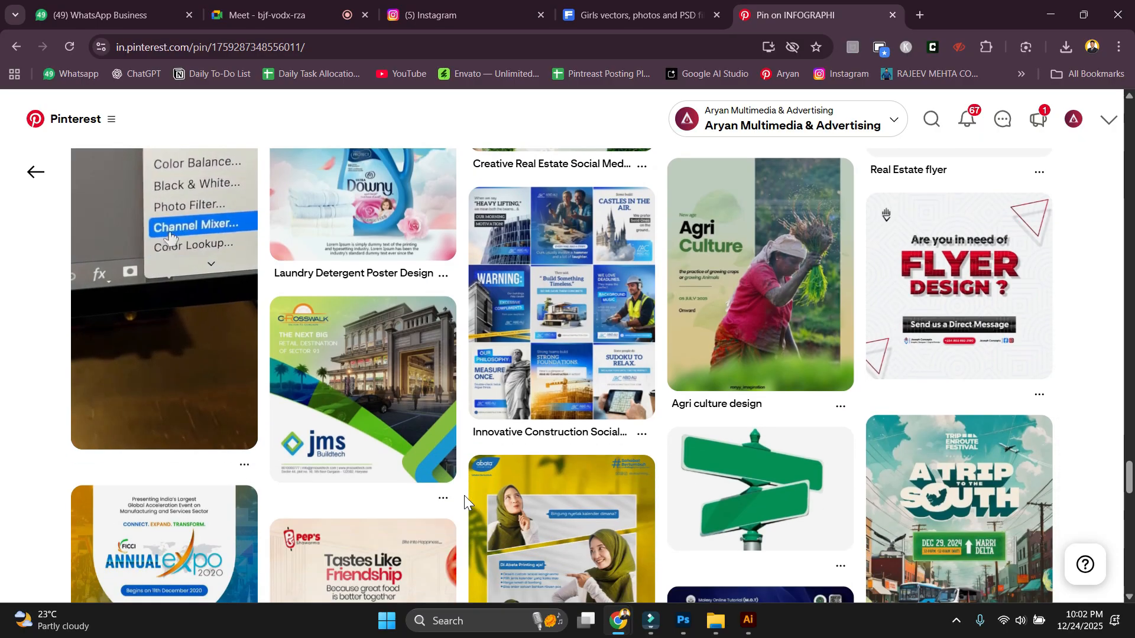
{"action": "scroll", "coordinate": [464, 494], "scroll_direction": "down", "scroll_amount": 2}
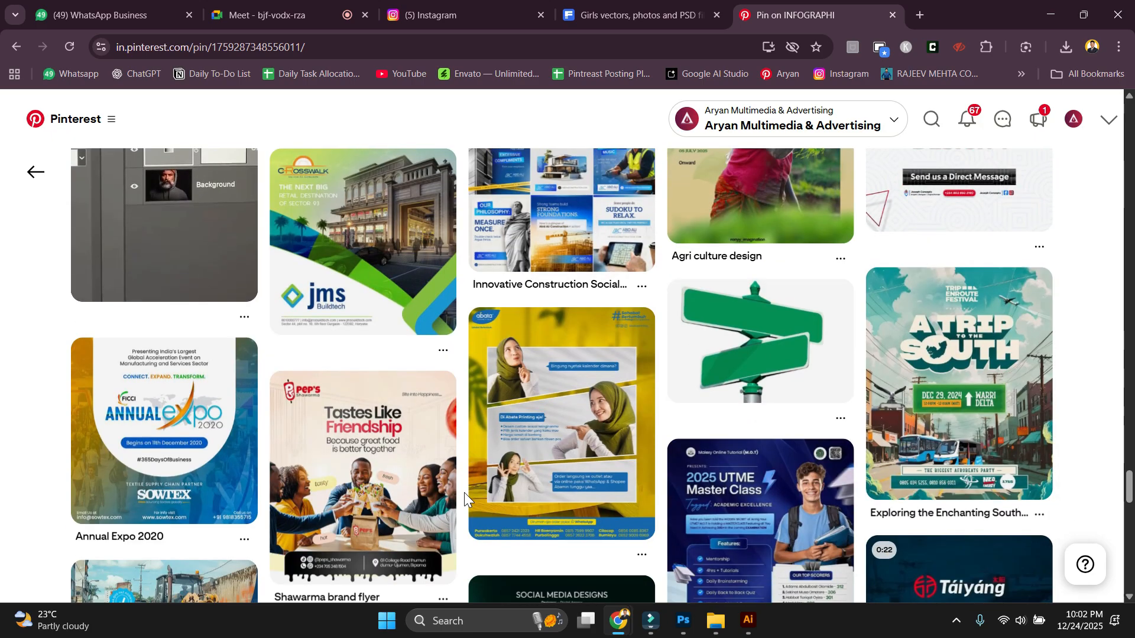
{"action": "scroll", "coordinate": [465, 496], "scroll_direction": "down", "scroll_amount": 6}
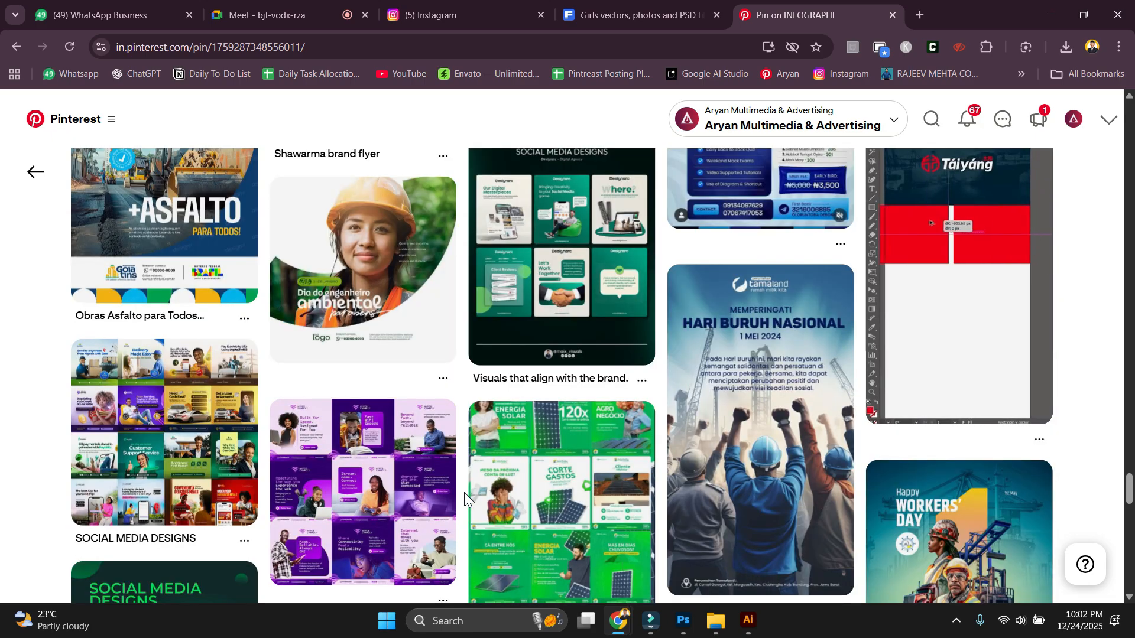
{"action": "scroll", "coordinate": [464, 491], "scroll_direction": "up", "scroll_amount": 2}
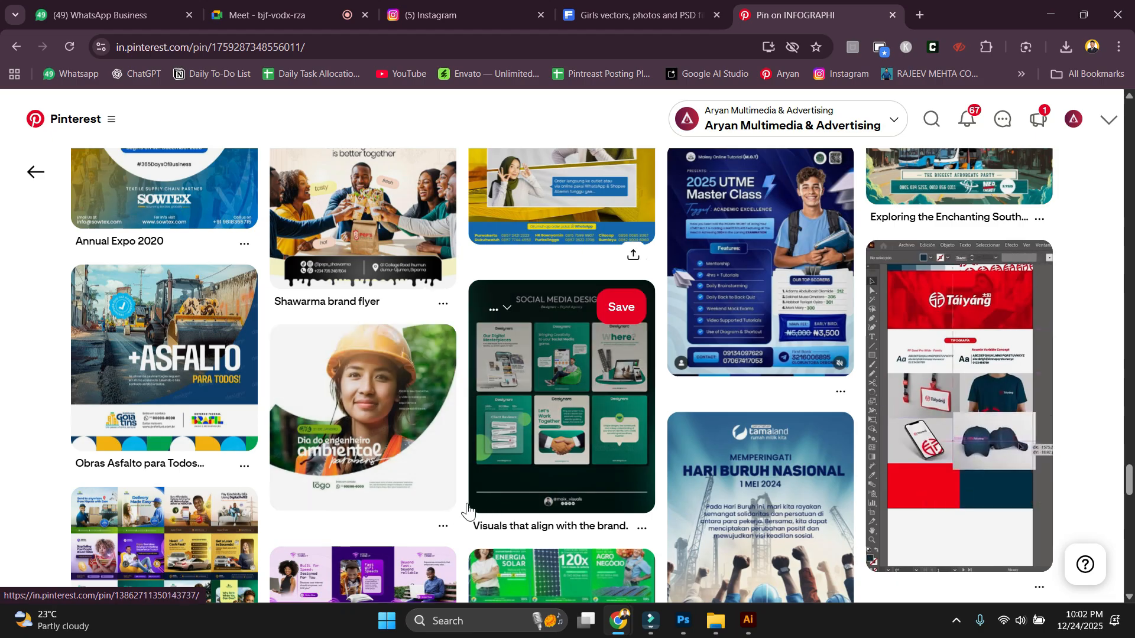
{"action": "scroll", "coordinate": [462, 509], "scroll_direction": "down", "scroll_amount": 2}
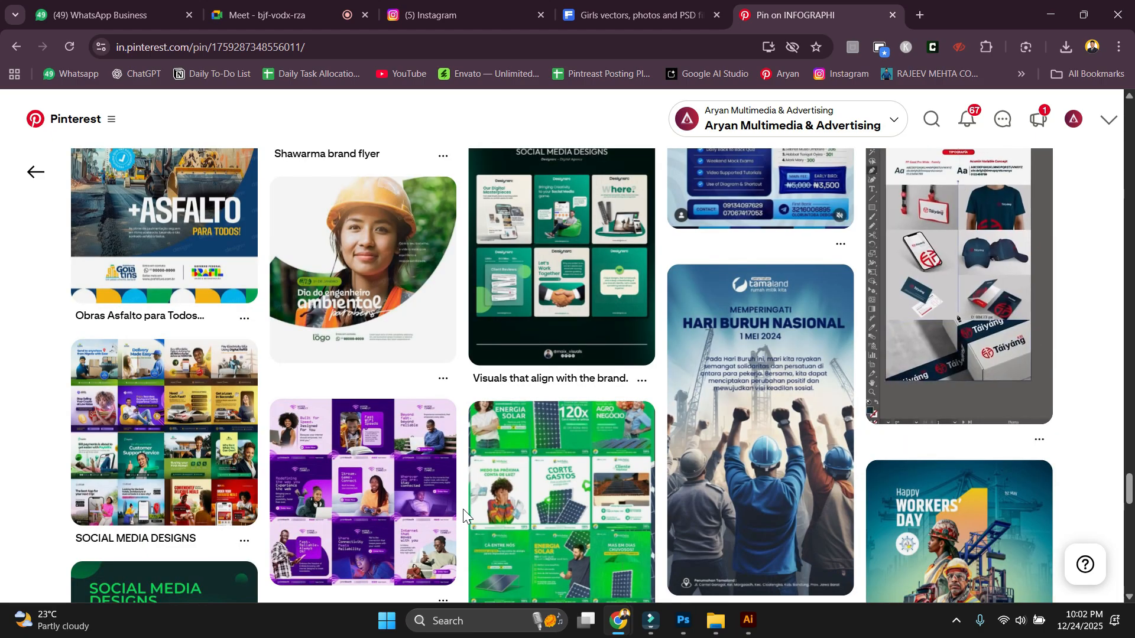
{"action": "scroll", "coordinate": [372, 358], "scroll_direction": "up", "scroll_amount": 1}
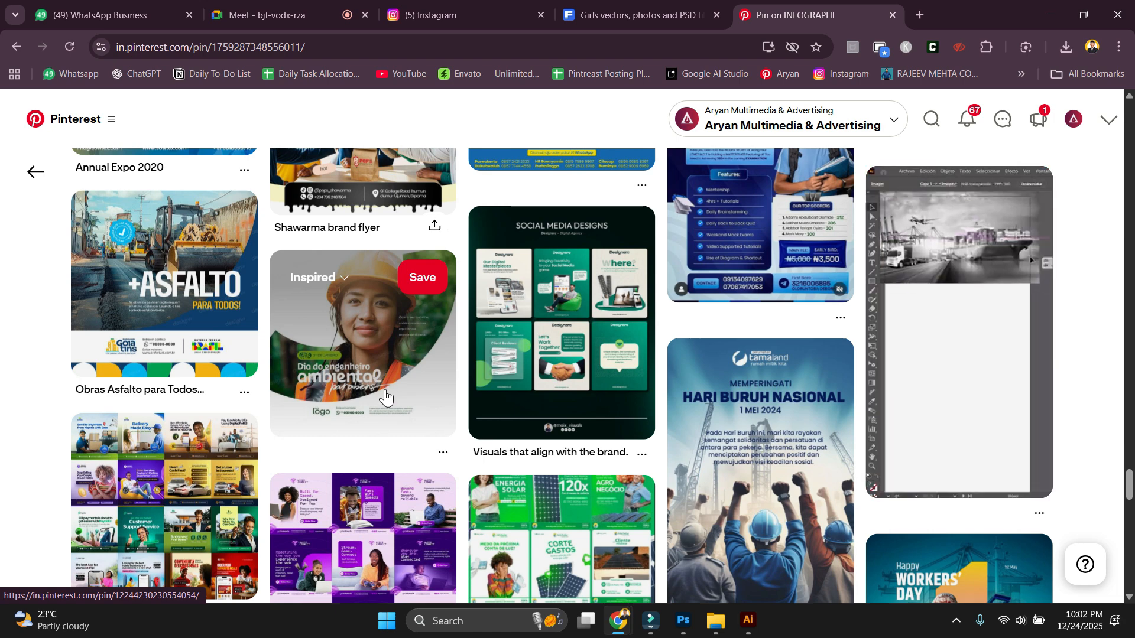
{"action": "scroll", "coordinate": [463, 431], "scroll_direction": "down", "scroll_amount": 2}
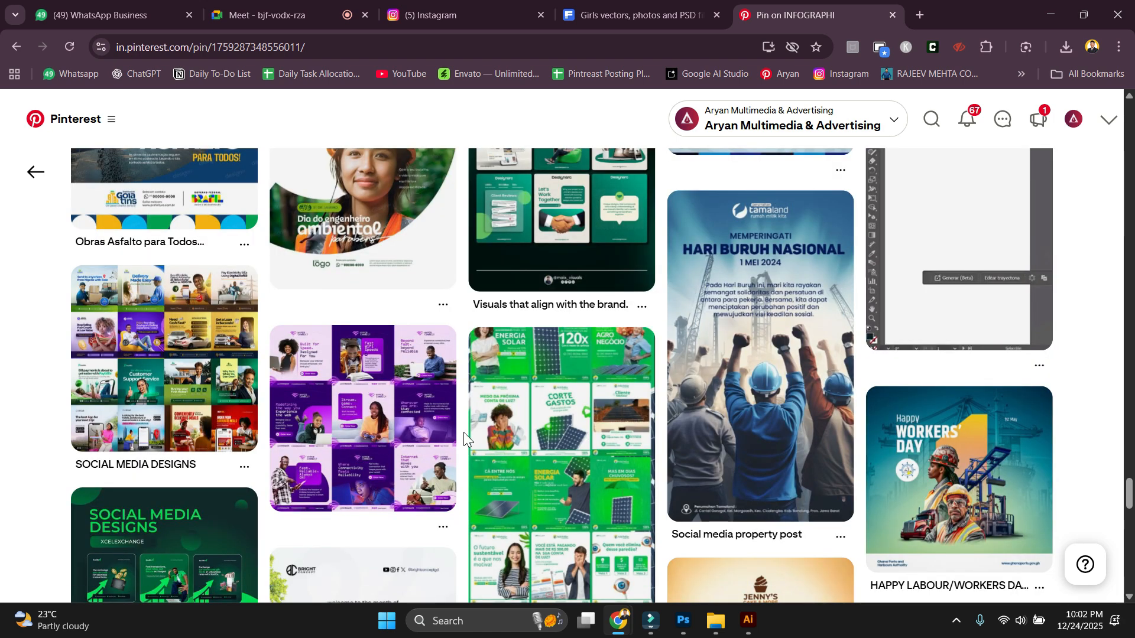
{"action": "scroll", "coordinate": [464, 432], "scroll_direction": "down", "scroll_amount": 5}
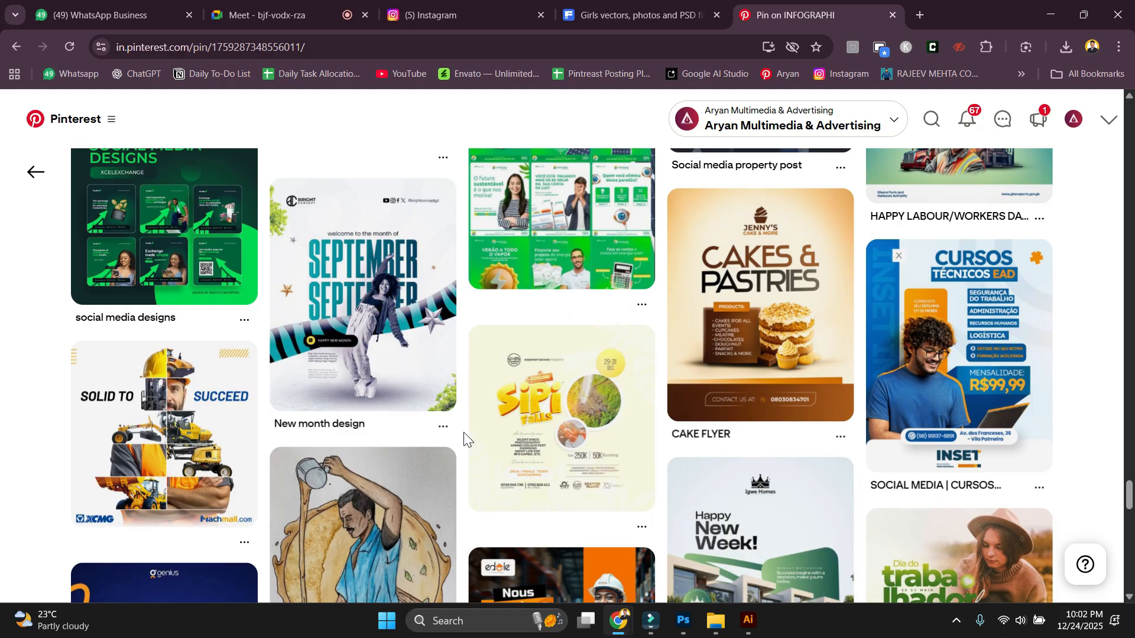
{"action": "scroll", "coordinate": [464, 438], "scroll_direction": "down", "scroll_amount": 1}
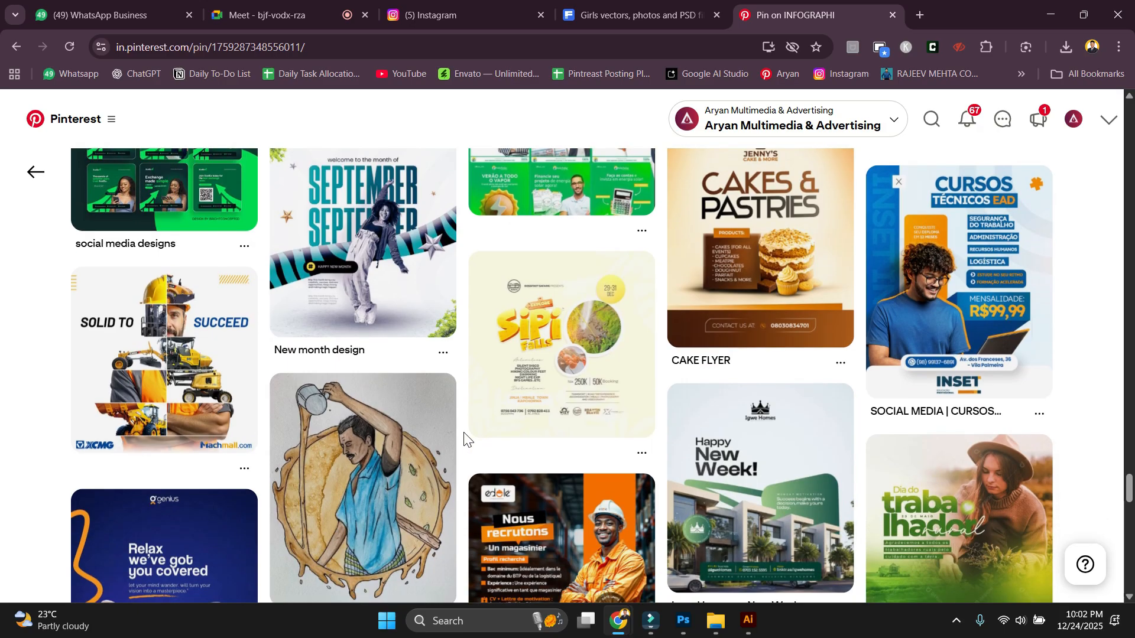
{"action": "scroll", "coordinate": [464, 437], "scroll_direction": "down", "scroll_amount": 3}
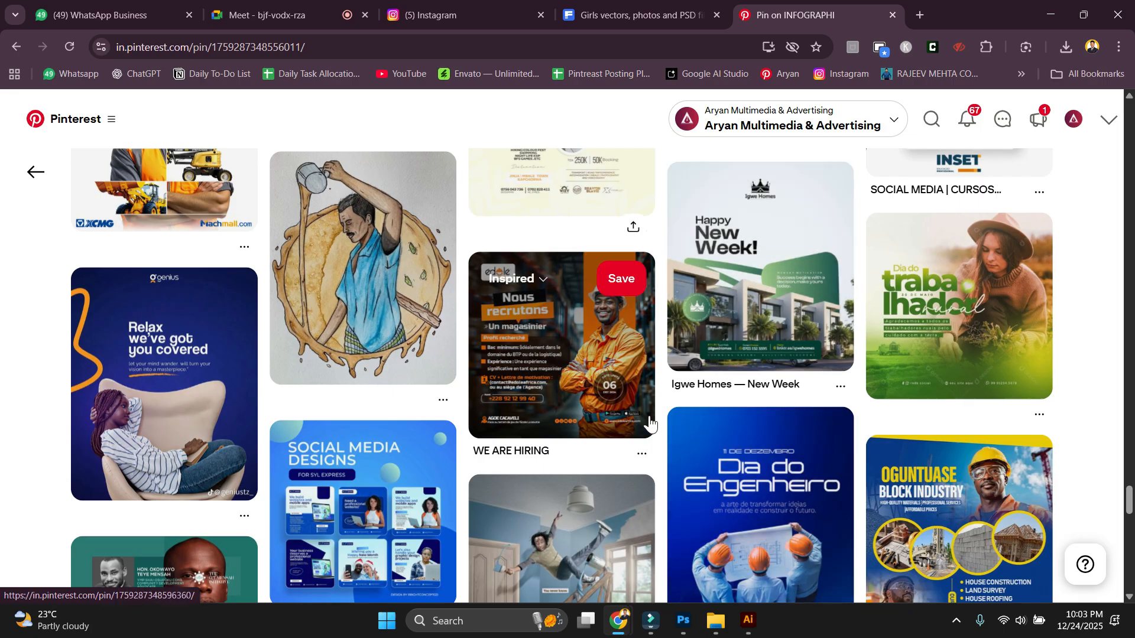
{"action": "scroll", "coordinate": [197, 337], "scroll_direction": "down", "scroll_amount": 8}
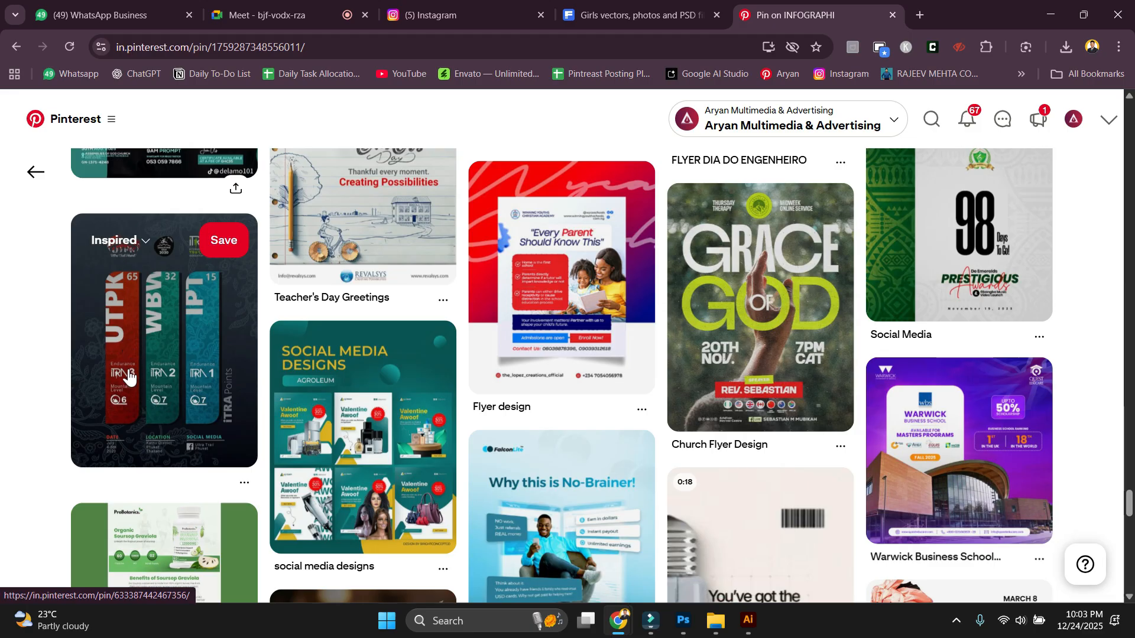
{"action": "scroll", "coordinate": [195, 366], "scroll_direction": "down", "scroll_amount": 4}
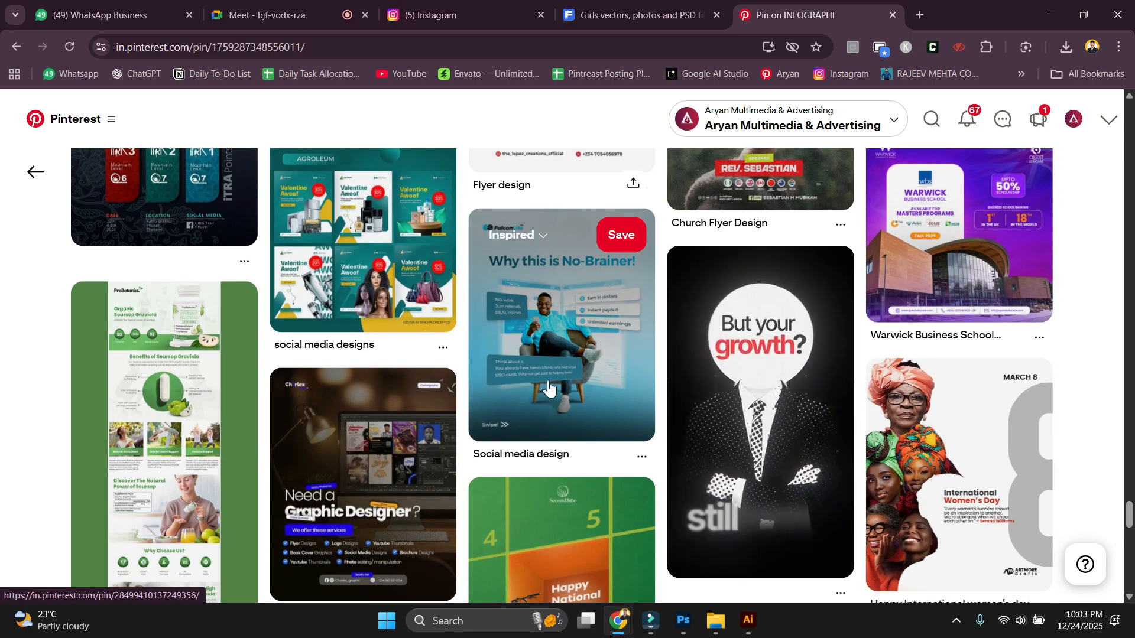
{"action": "scroll", "coordinate": [663, 474], "scroll_direction": "down", "scroll_amount": 15}
{"action": "scroll", "coordinate": [664, 474], "scroll_direction": "down", "scroll_amount": 3}
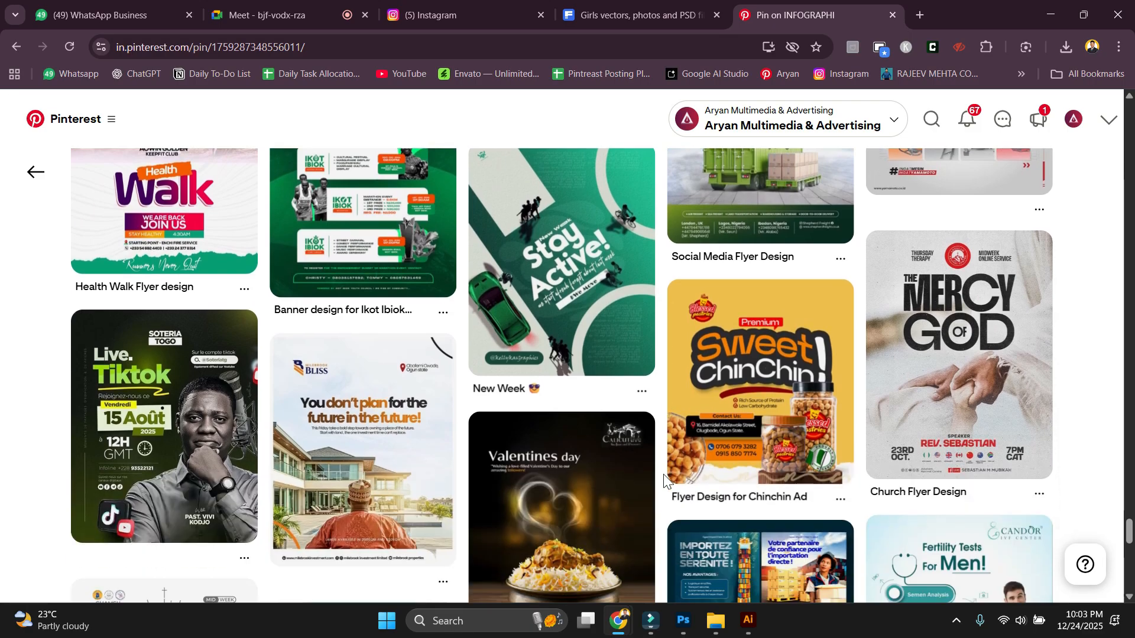
{"action": "scroll", "coordinate": [664, 474], "scroll_direction": "up", "scroll_amount": 3}
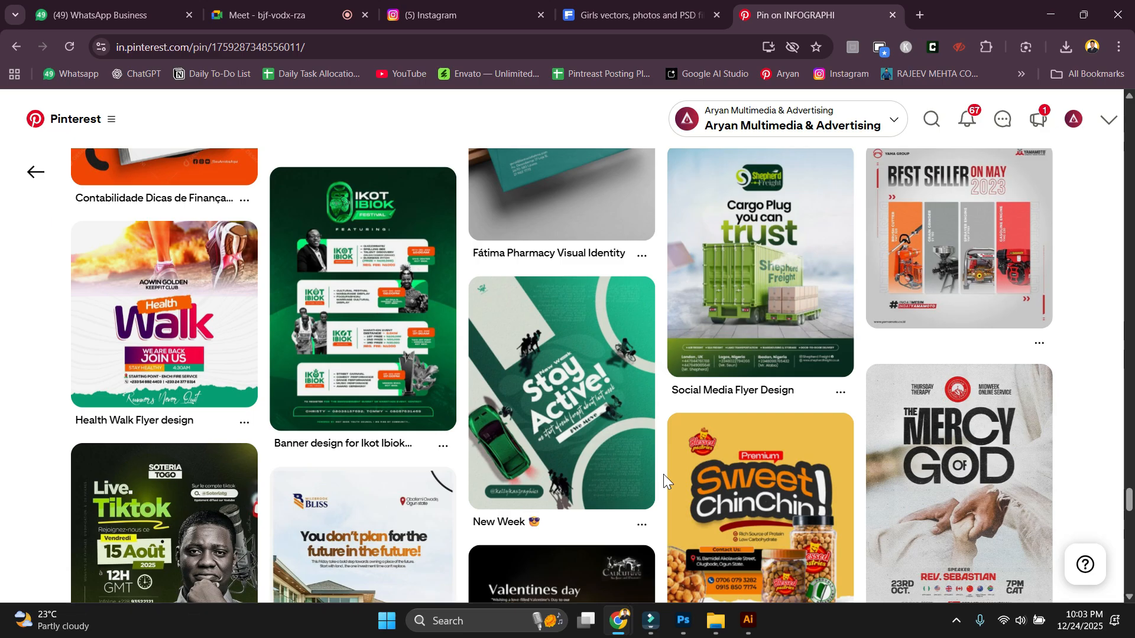
{"action": "scroll", "coordinate": [663, 474], "scroll_direction": "down", "scroll_amount": 4}
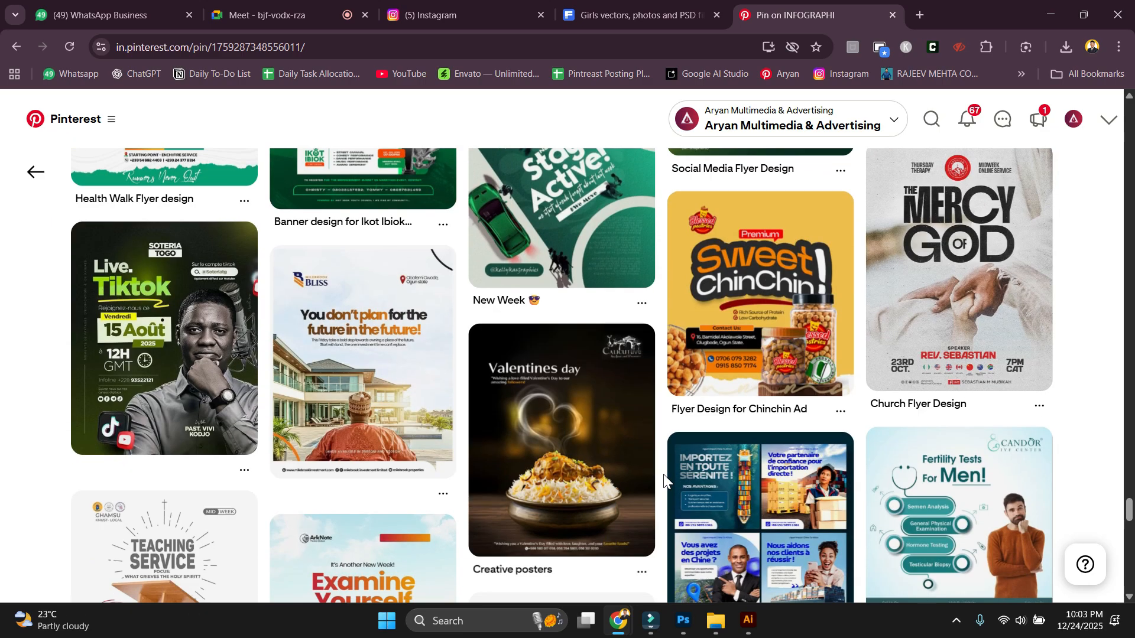
{"action": "scroll", "coordinate": [663, 475], "scroll_direction": "down", "scroll_amount": 4}
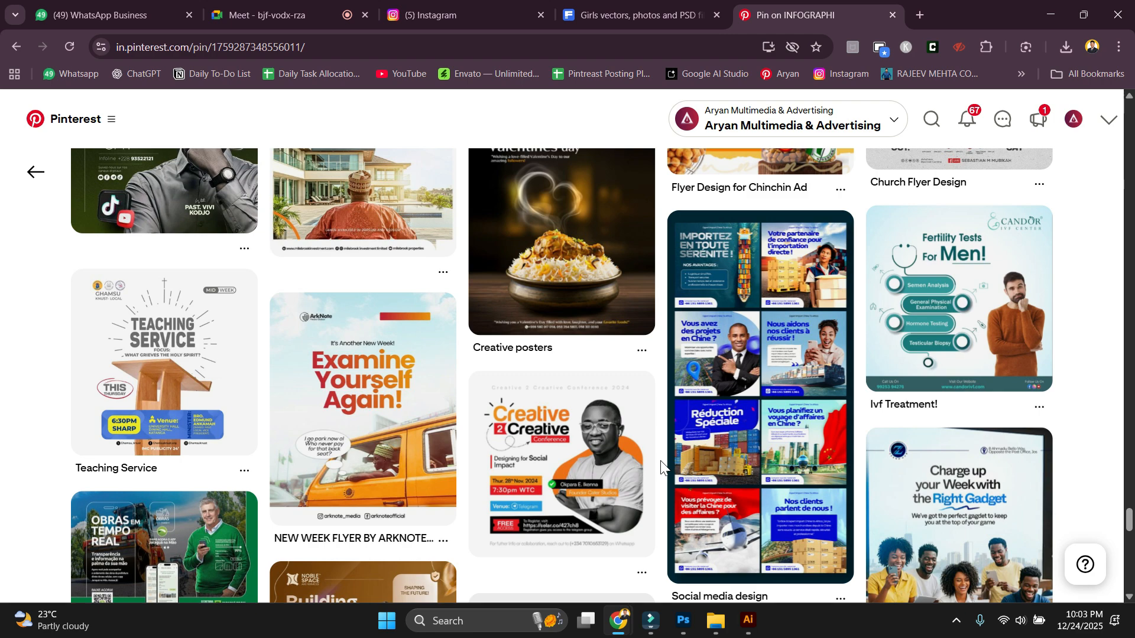
{"action": "scroll", "coordinate": [662, 467], "scroll_direction": "down", "scroll_amount": 4}
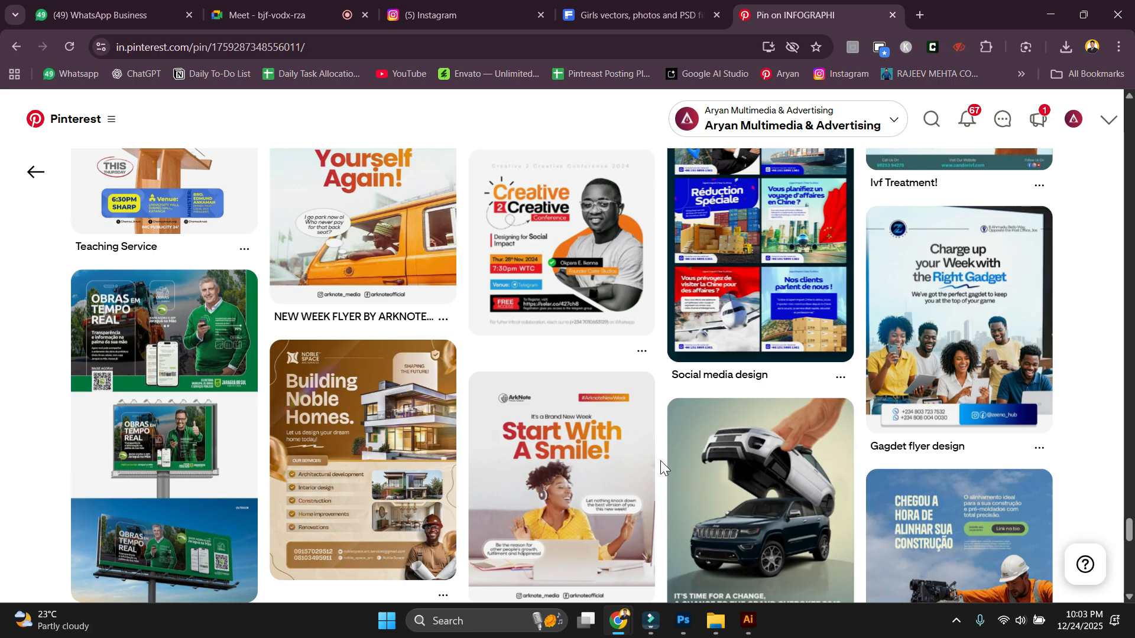
{"action": "scroll", "coordinate": [661, 459], "scroll_direction": "down", "scroll_amount": 5}
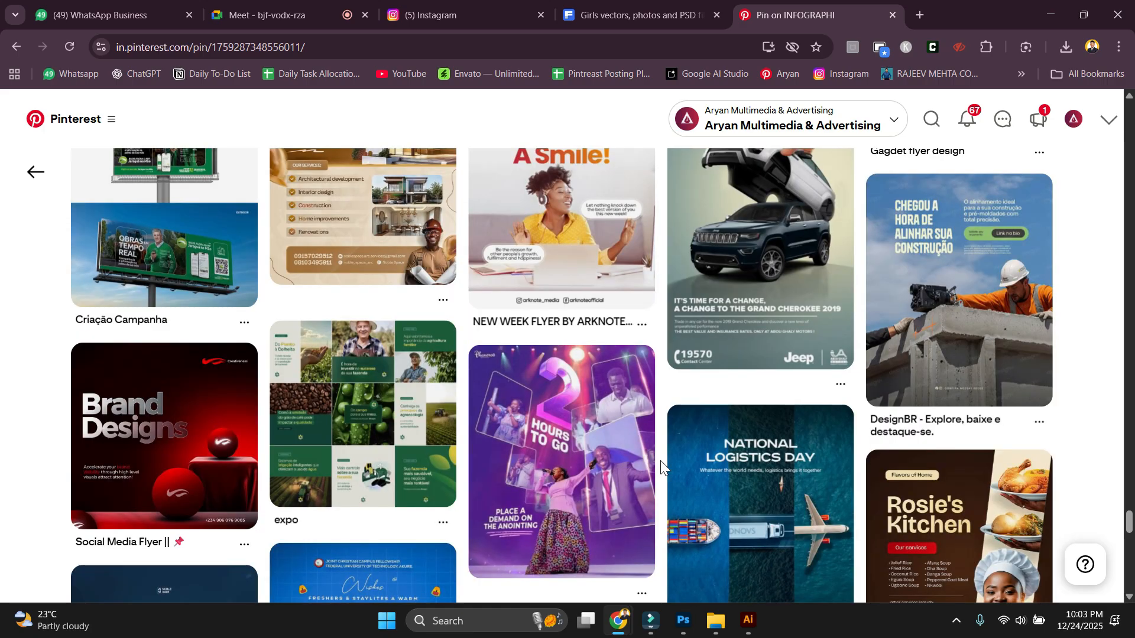
{"action": "scroll", "coordinate": [660, 460], "scroll_direction": "down", "scroll_amount": 6}
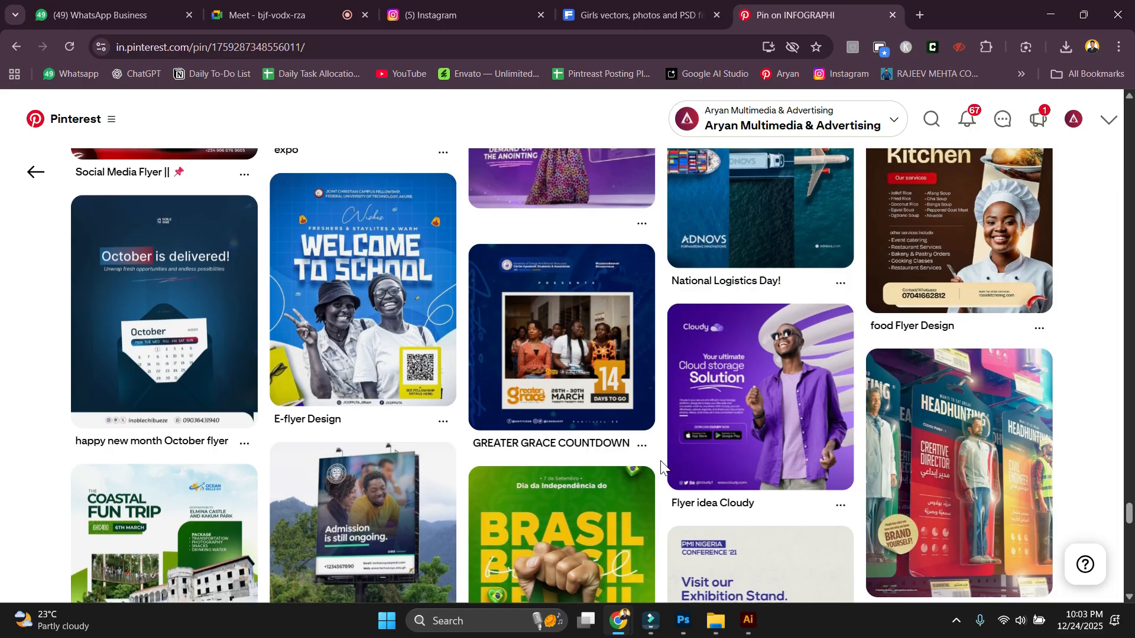
{"action": "scroll", "coordinate": [661, 462], "scroll_direction": "down", "scroll_amount": 5}
{"action": "scroll", "coordinate": [661, 464], "scroll_direction": "down", "scroll_amount": 3}
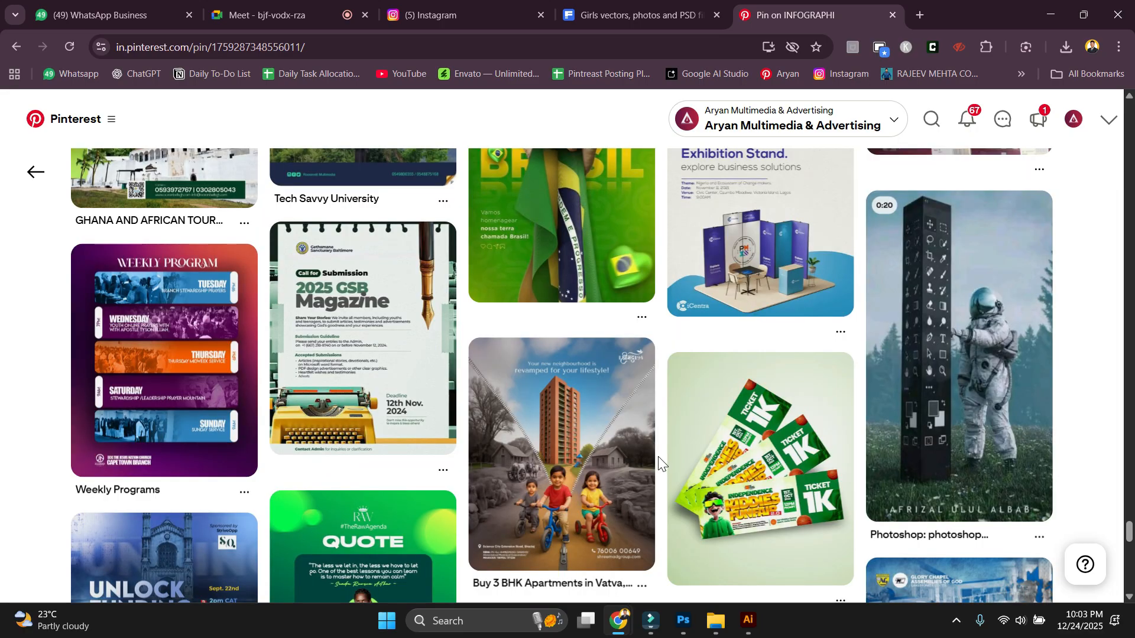
Open the Weekly Programs pin on Pinterest and browse the first related designs below it.
{"action": "left_click", "coordinate": [189, 355]}
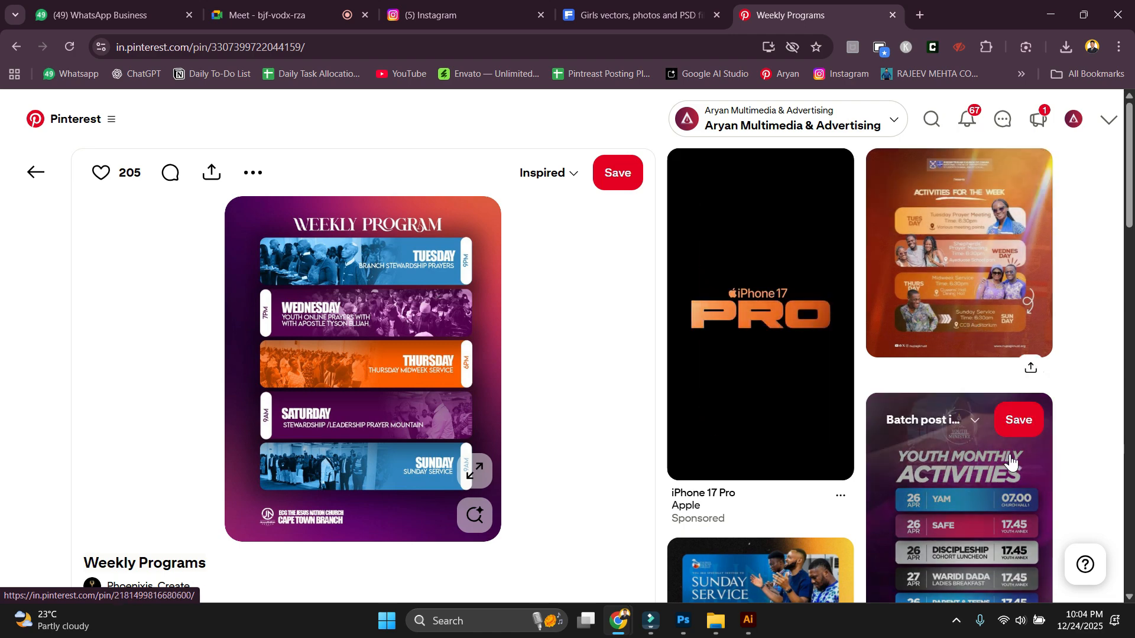
{"action": "scroll", "coordinate": [1011, 462], "scroll_direction": "down", "scroll_amount": 3}
{"action": "scroll", "coordinate": [783, 321], "scroll_direction": "down", "scroll_amount": 4}
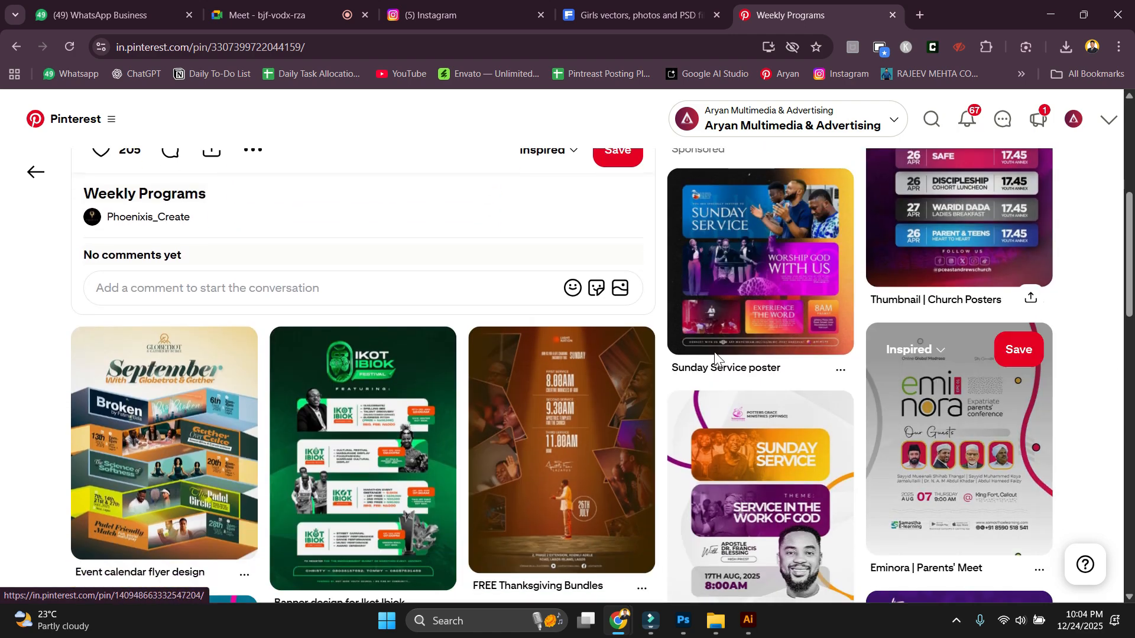
{"action": "scroll", "coordinate": [414, 414], "scroll_direction": "down", "scroll_amount": 4}
{"action": "scroll", "coordinate": [463, 258], "scroll_direction": "up", "scroll_amount": 1}
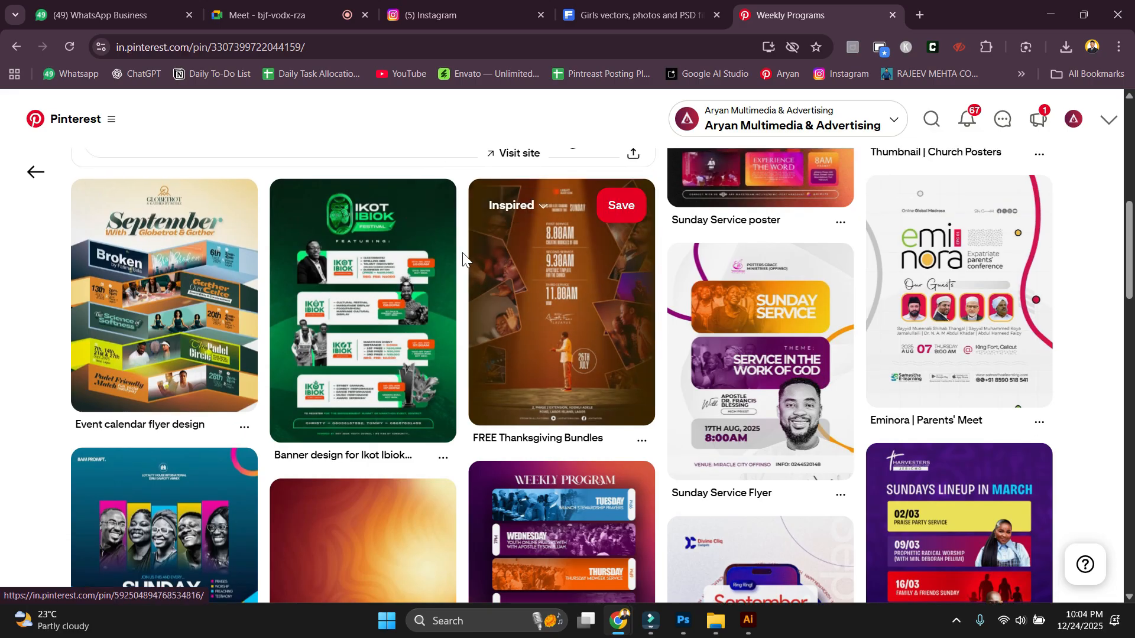
{"action": "scroll", "coordinate": [414, 355], "scroll_direction": "down", "scroll_amount": 4}
{"action": "scroll", "coordinate": [532, 450], "scroll_direction": "down", "scroll_amount": 1}
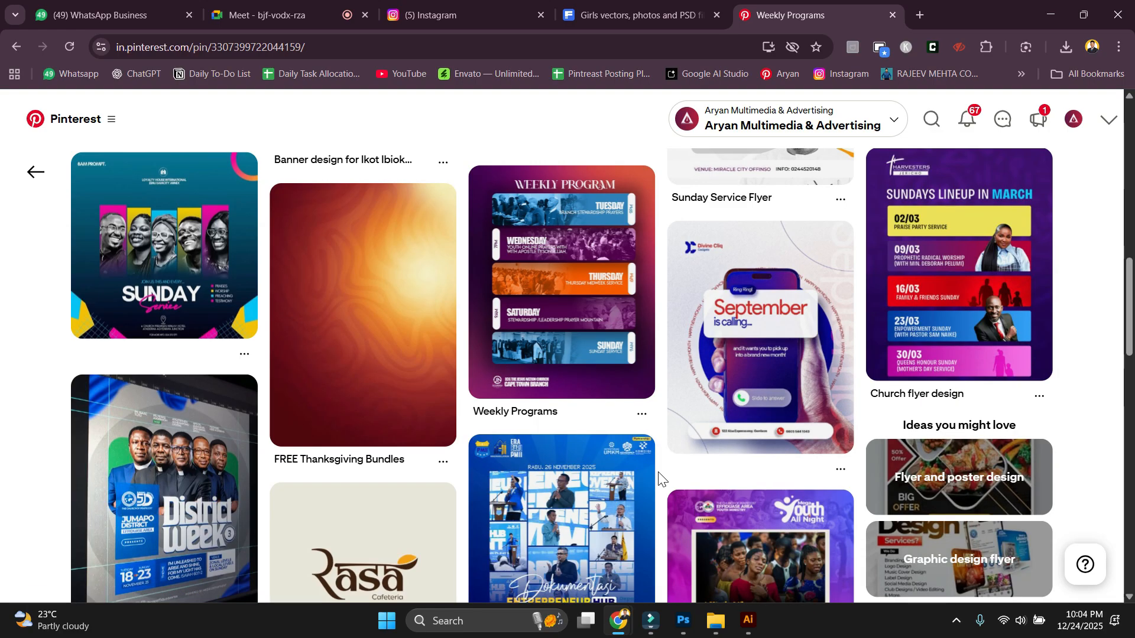
{"action": "scroll", "coordinate": [659, 479], "scroll_direction": "down", "scroll_amount": 5}
{"action": "scroll", "coordinate": [659, 479], "scroll_direction": "down", "scroll_amount": 2}
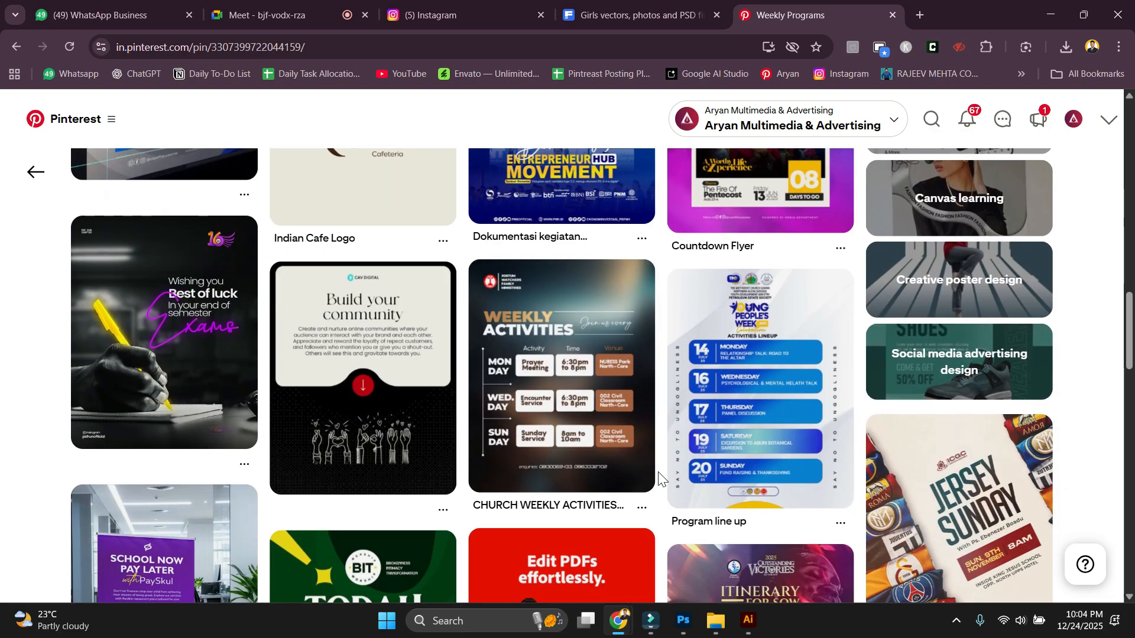
{"action": "scroll", "coordinate": [659, 479], "scroll_direction": "down", "scroll_amount": 1}
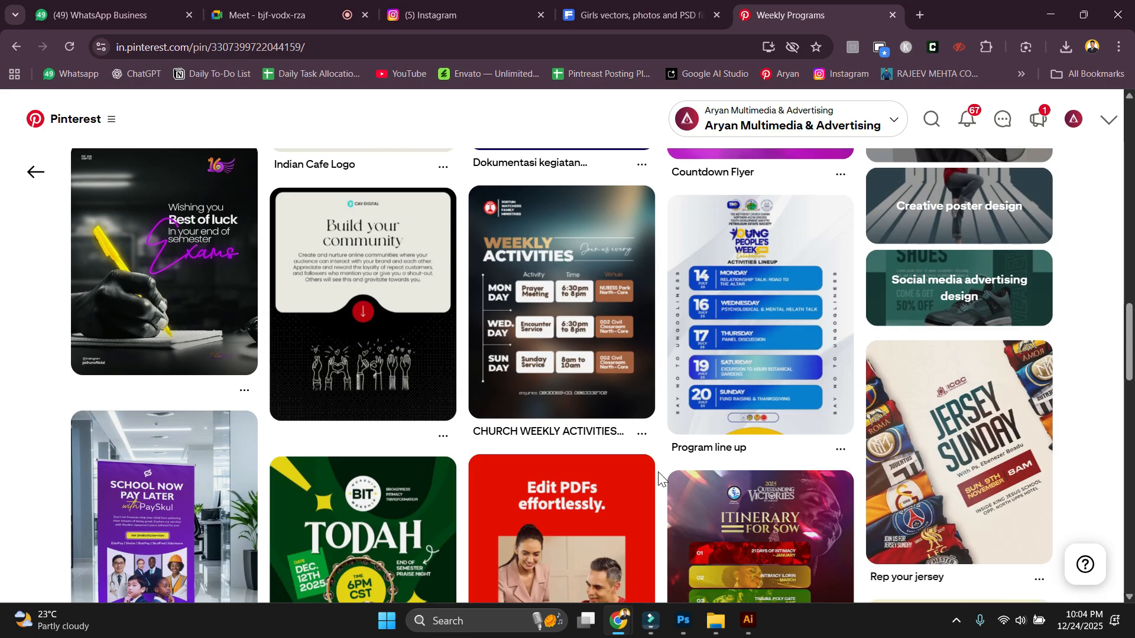
Scroll further through the related pins, then switch back to the Google Meet call.
{"action": "scroll", "coordinate": [659, 479], "scroll_direction": "down", "scroll_amount": 6}
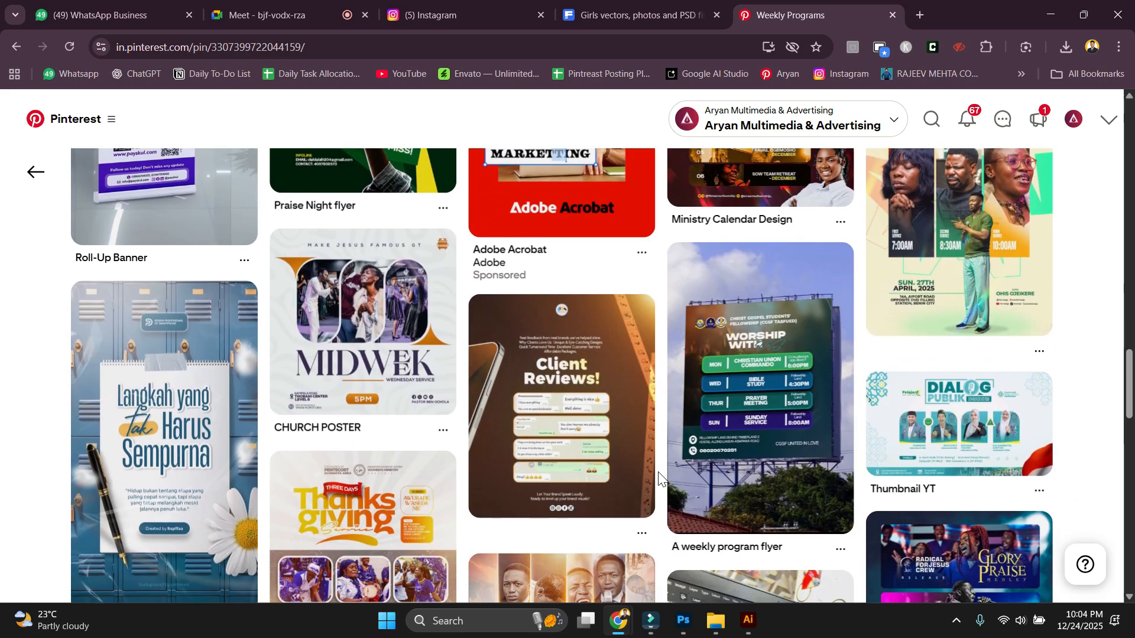
{"action": "scroll", "coordinate": [659, 479], "scroll_direction": "down", "scroll_amount": 3}
{"action": "scroll", "coordinate": [659, 479], "scroll_direction": "down", "scroll_amount": 10}
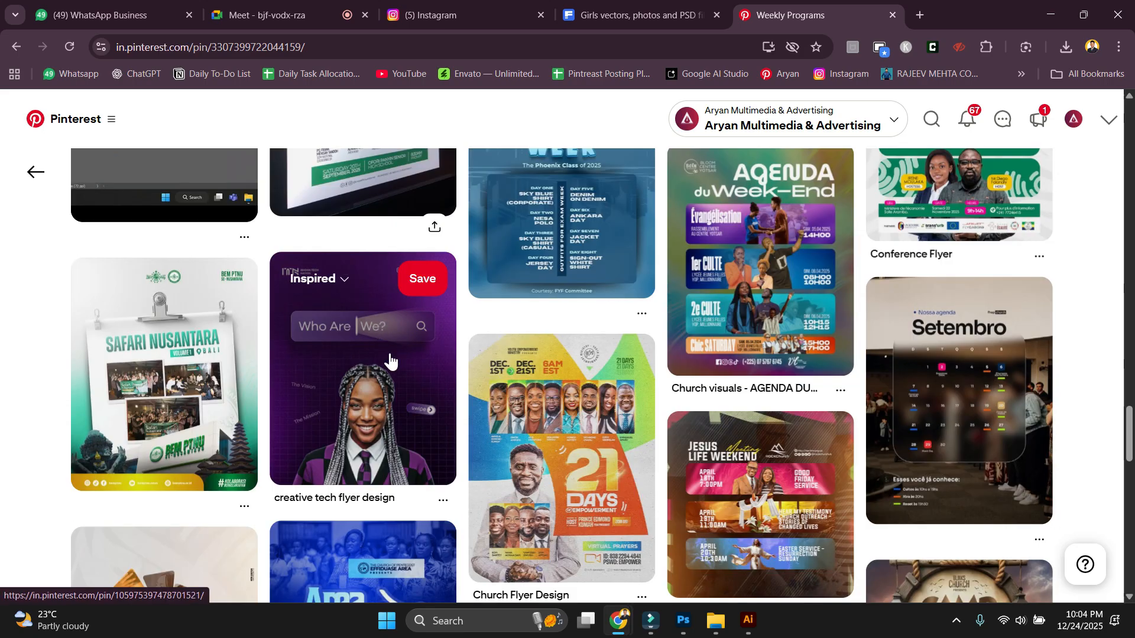
{"action": "scroll", "coordinate": [432, 473], "scroll_direction": "down", "scroll_amount": 5}
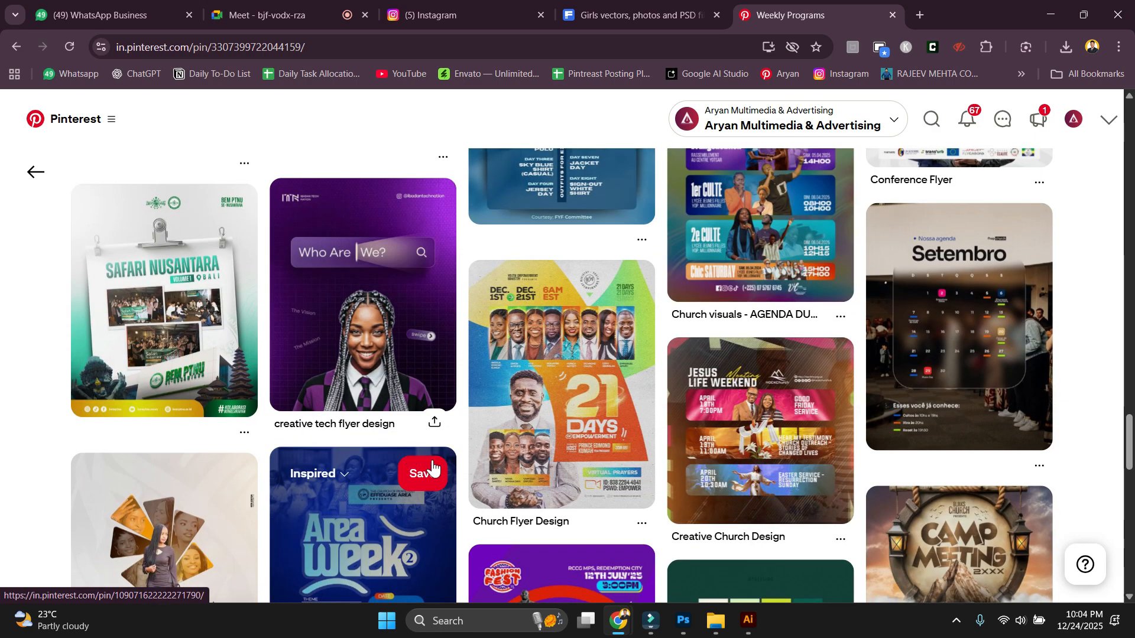
{"action": "scroll", "coordinate": [459, 493], "scroll_direction": "down", "scroll_amount": 10}
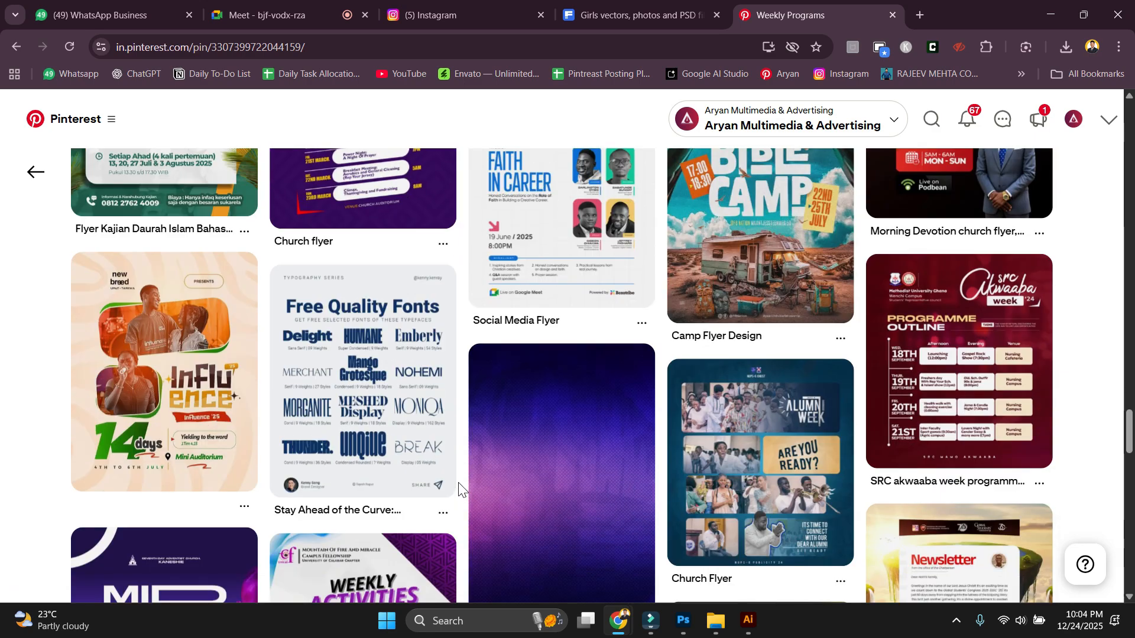
{"action": "scroll", "coordinate": [460, 487], "scroll_direction": "down", "scroll_amount": 3}
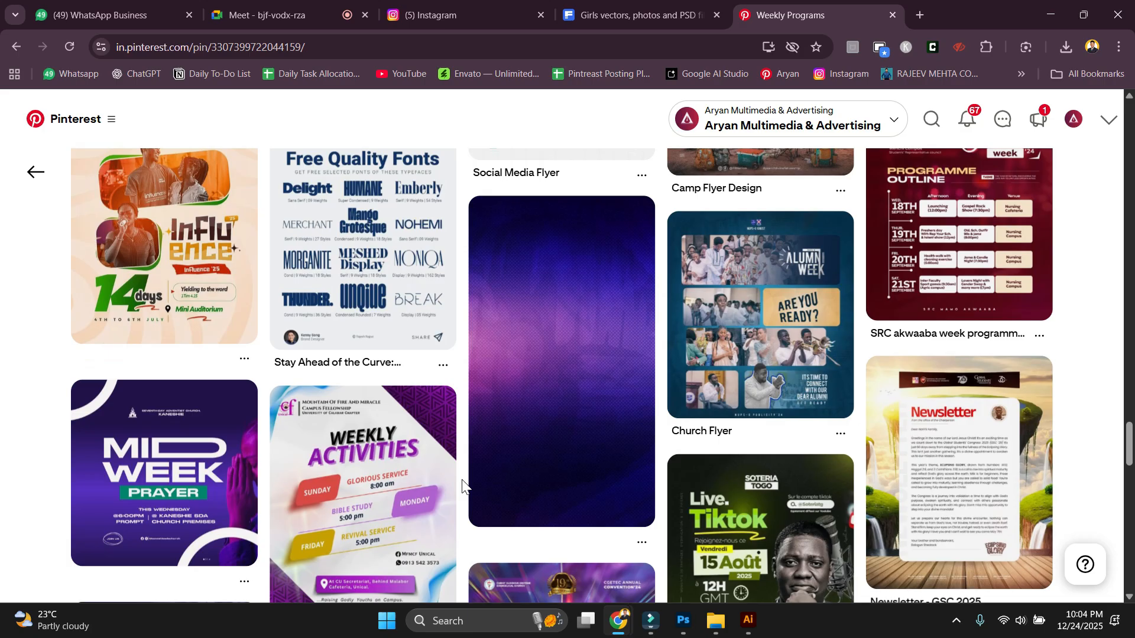
{"action": "scroll", "coordinate": [463, 484], "scroll_direction": "down", "scroll_amount": 10}
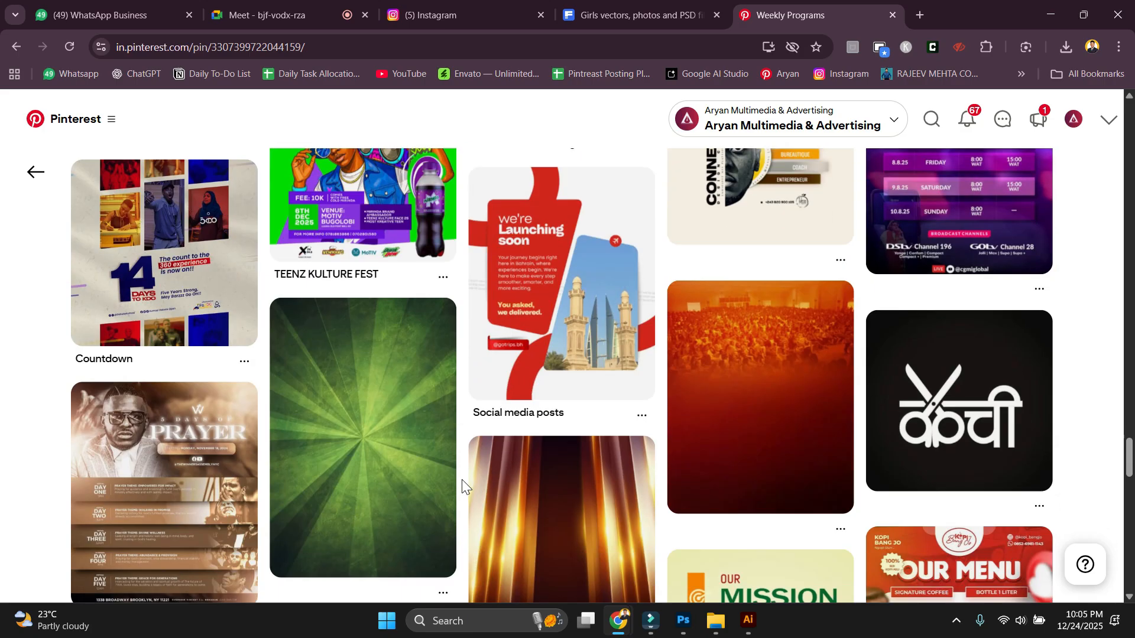
{"action": "scroll", "coordinate": [462, 480], "scroll_direction": "down", "scroll_amount": 4}
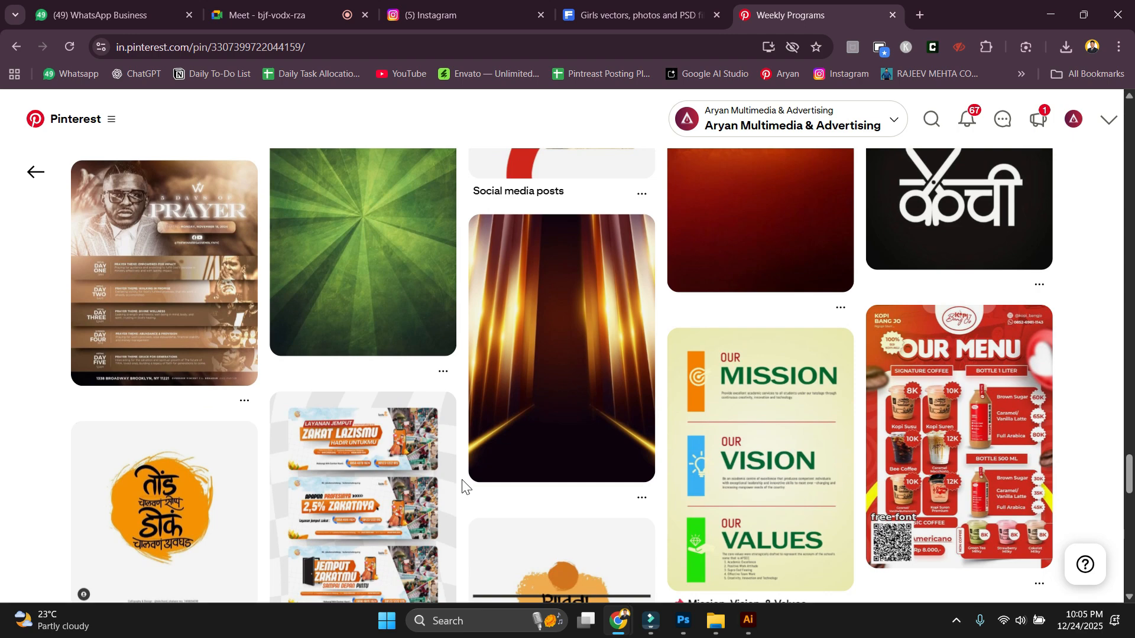
{"action": "scroll", "coordinate": [462, 484], "scroll_direction": "down", "scroll_amount": 6}
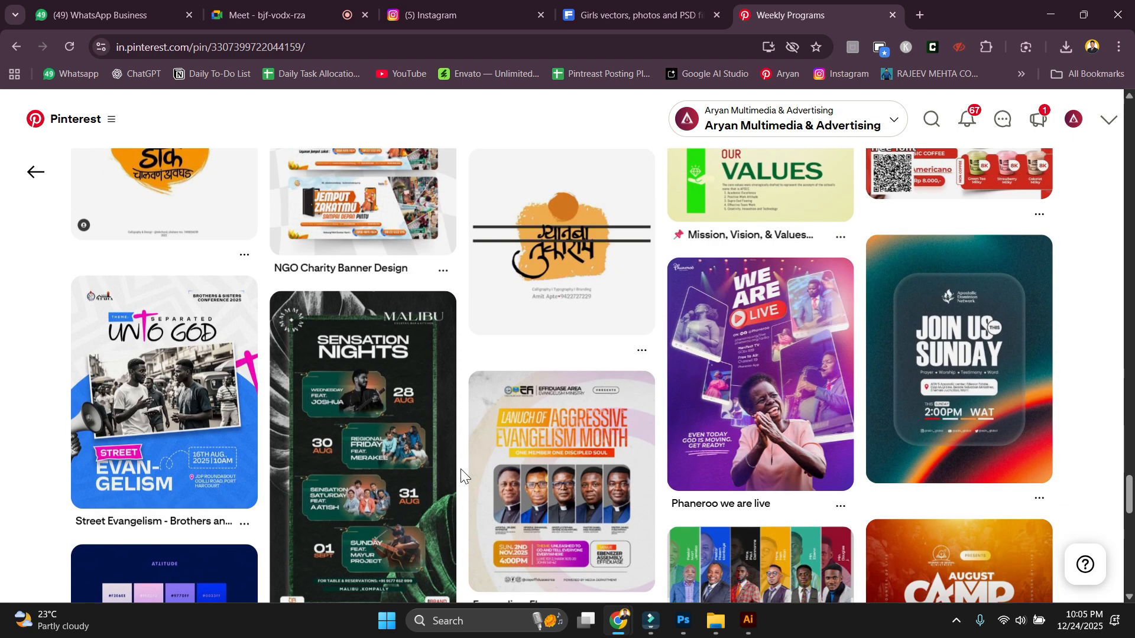
{"action": "scroll", "coordinate": [462, 476], "scroll_direction": "down", "scroll_amount": 3}
{"action": "key", "text": "ctrl+2"}
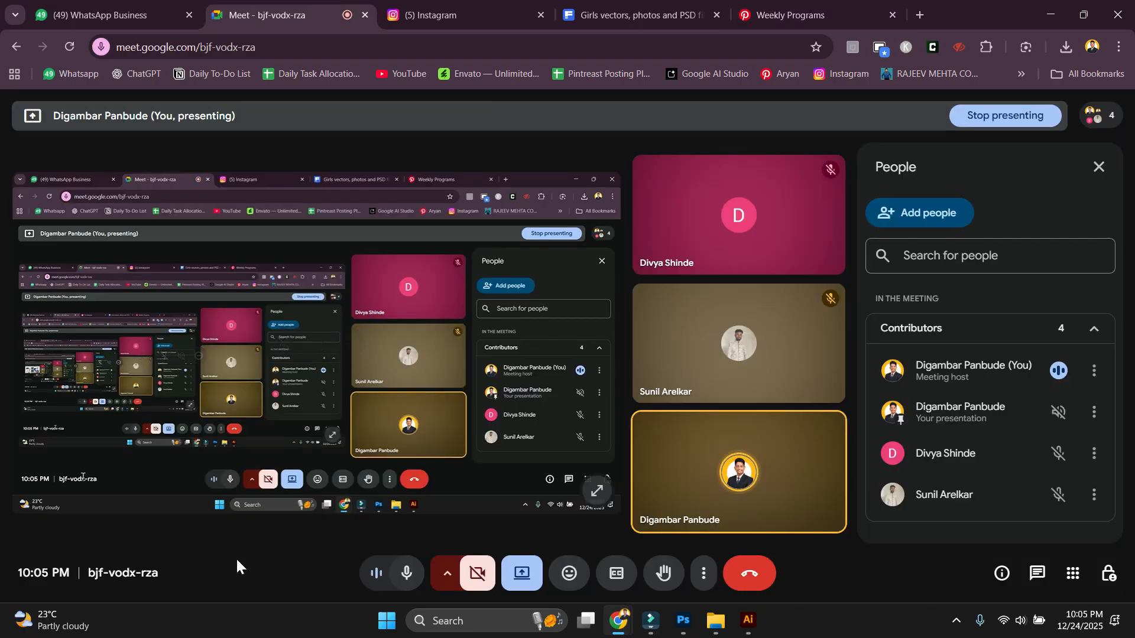